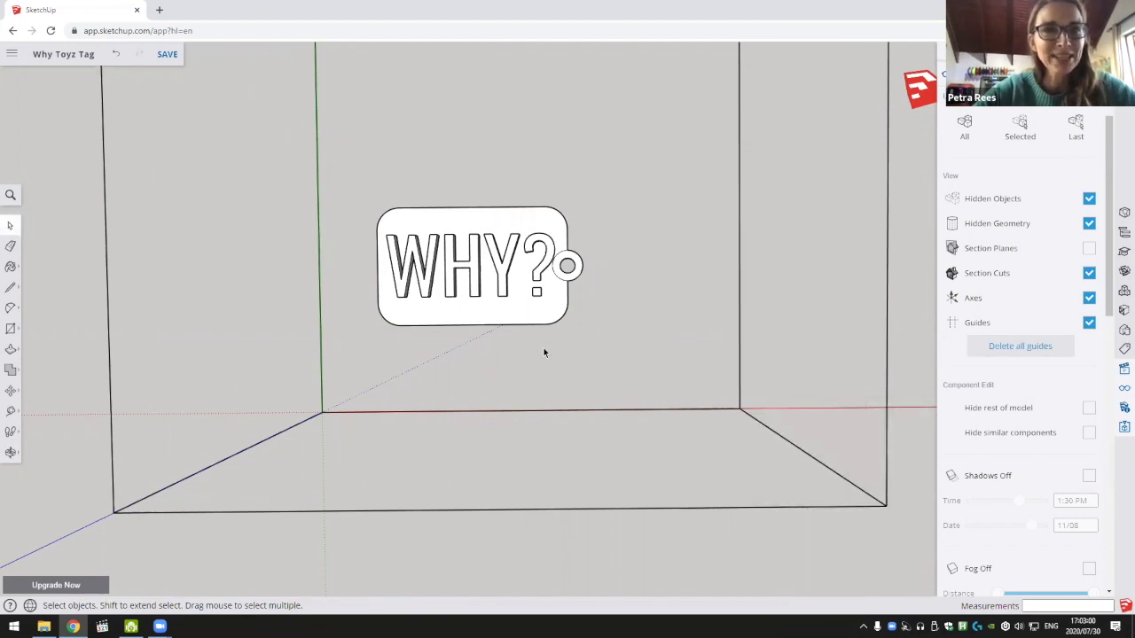
Orbit around the keychain tag and select the existing raised WHY? text group.
middle_drag(524, 334, 547, 252)
scroll(547, 252, down, 3)
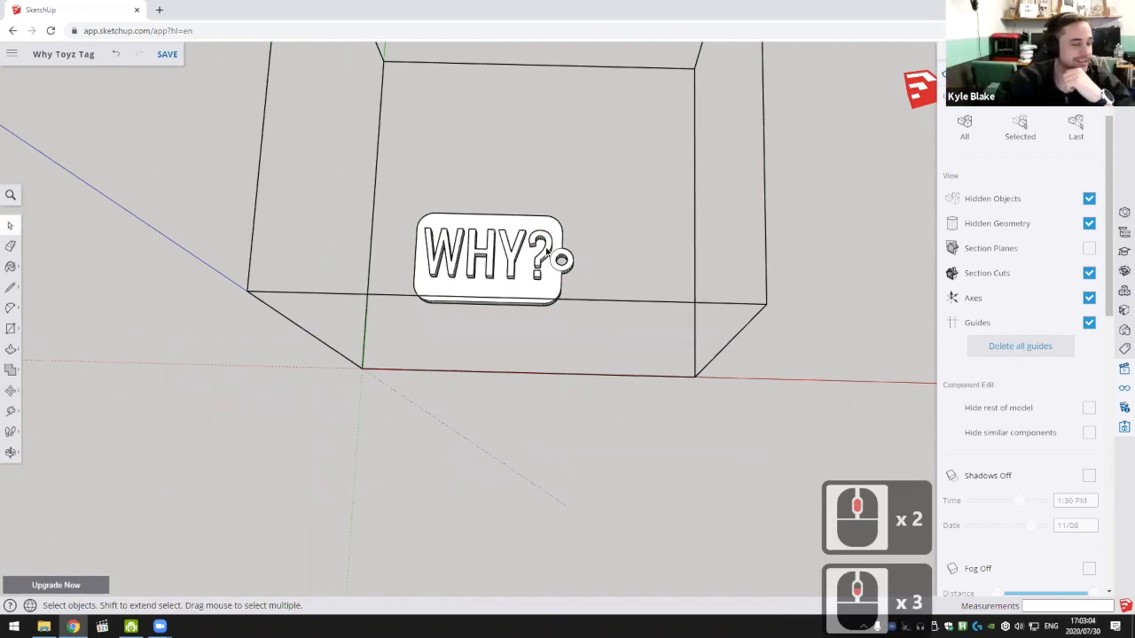
scroll(566, 264, up, 7)
shift+scroll(590, 385, down, 5)
middle_drag(568, 377, 533, 270)
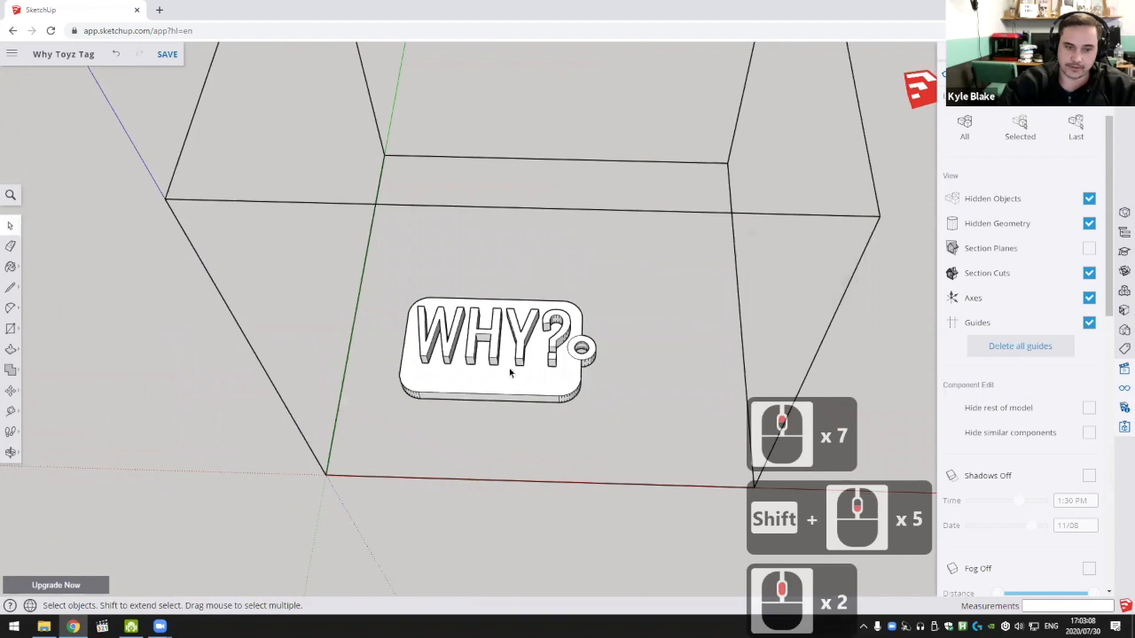
scroll(512, 359, down, 4)
scroll(516, 360, up, 12)
middle_drag(478, 381, 526, 430)
click(474, 356)
scroll(474, 350, down, 6)
middle_drag(354, 365, 286, 380)
middle_drag(285, 379, 248, 385)
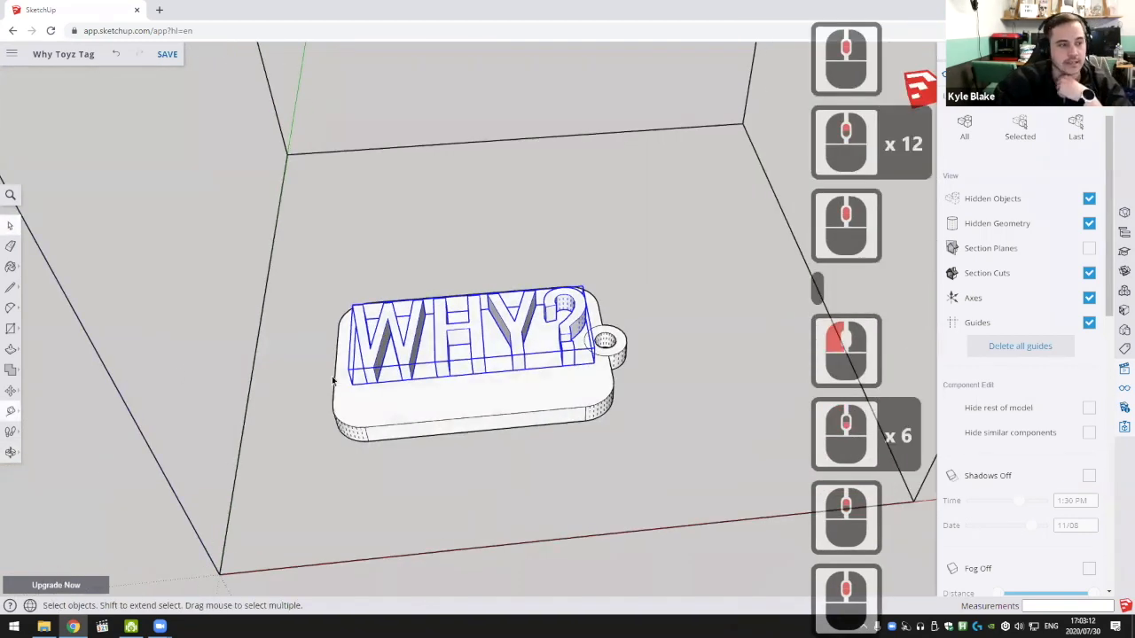
Delete the old WHY? lettering from the tag.
key(Delete)
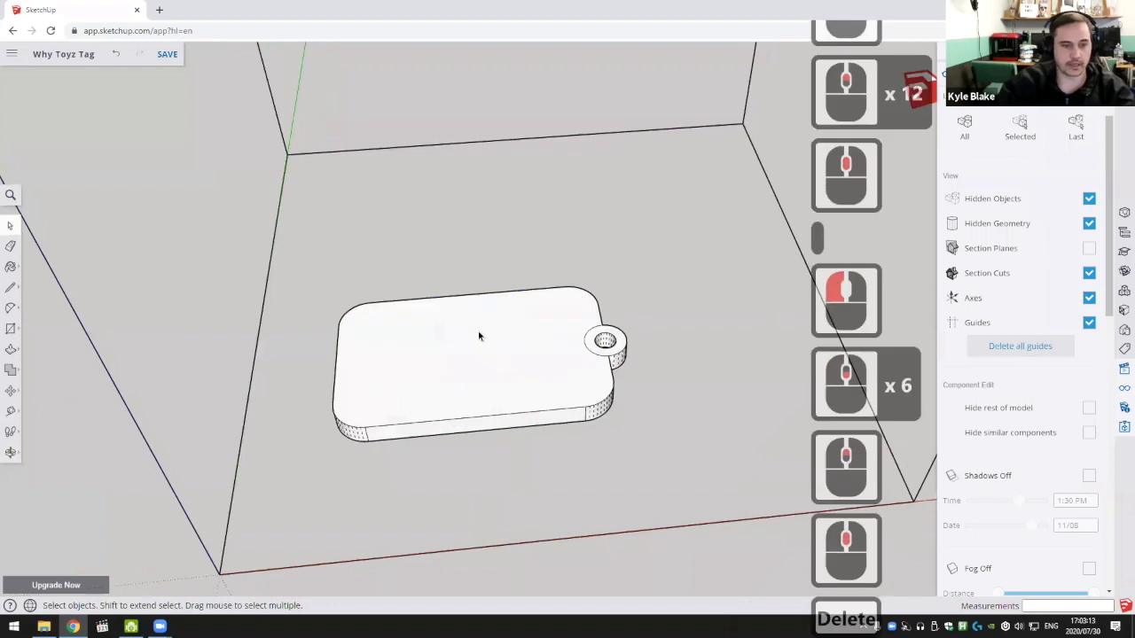
click(16, 369)
click(14, 351)
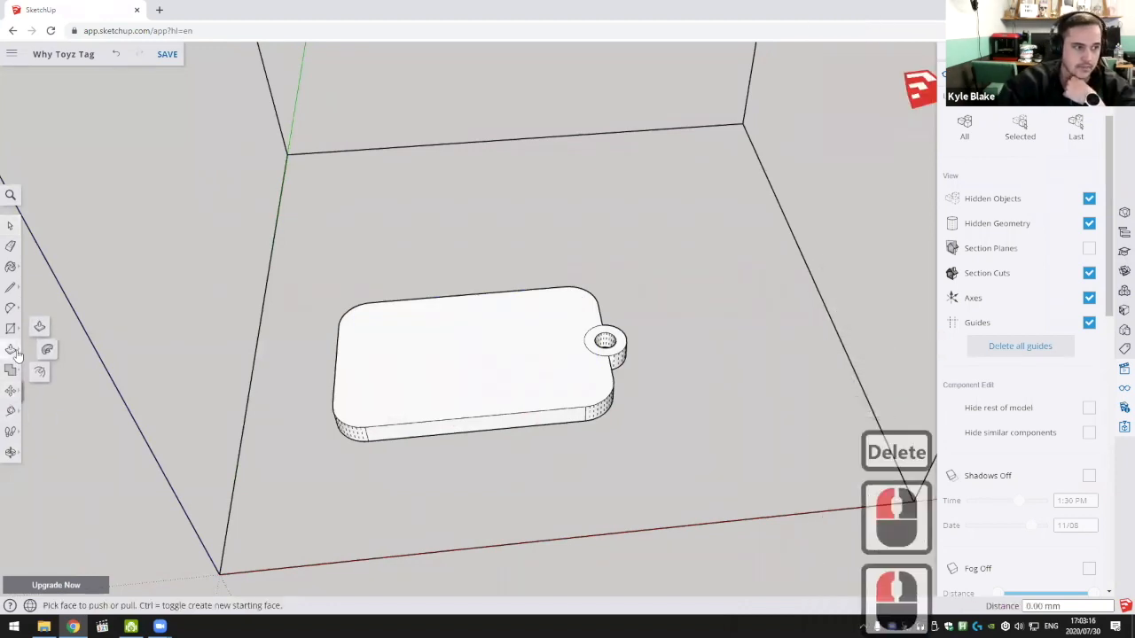
click(11, 327)
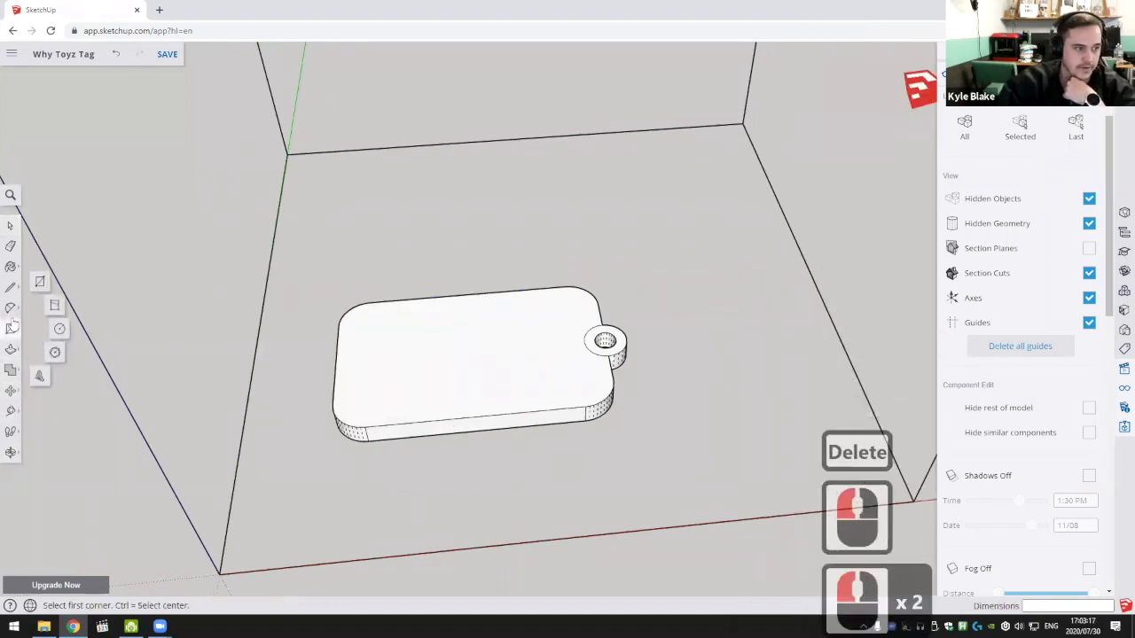
click(39, 375)
Create 'WHY?' 3D text in Oswald, 20 mm high with 2 mm extrusion.
click(505, 326)
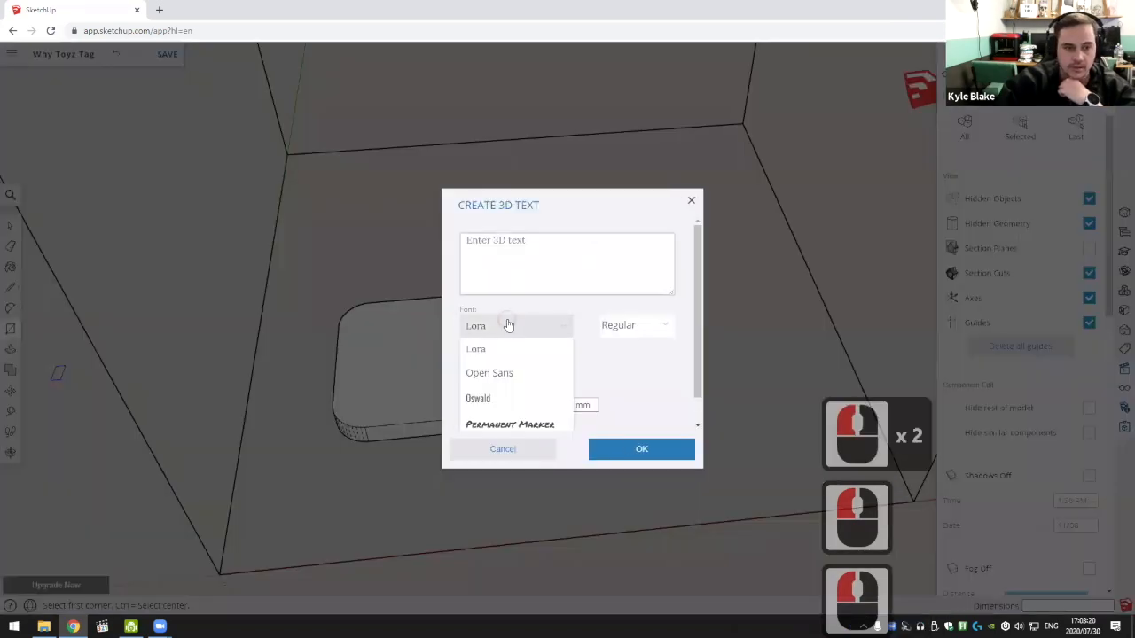
click(514, 396)
click(498, 278)
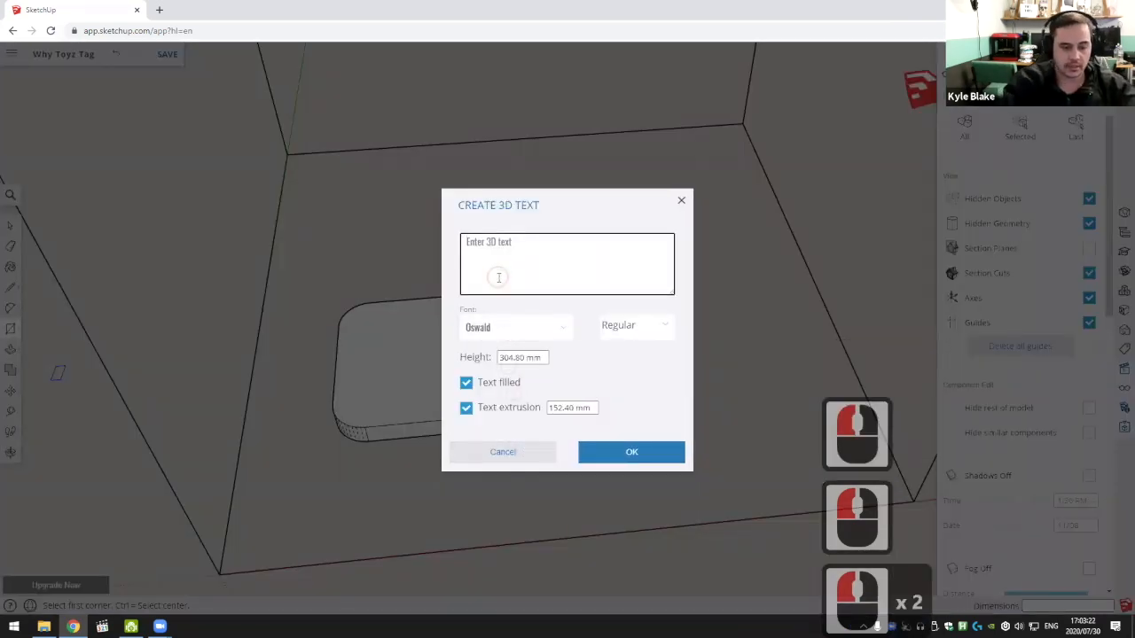
text(WHY?)
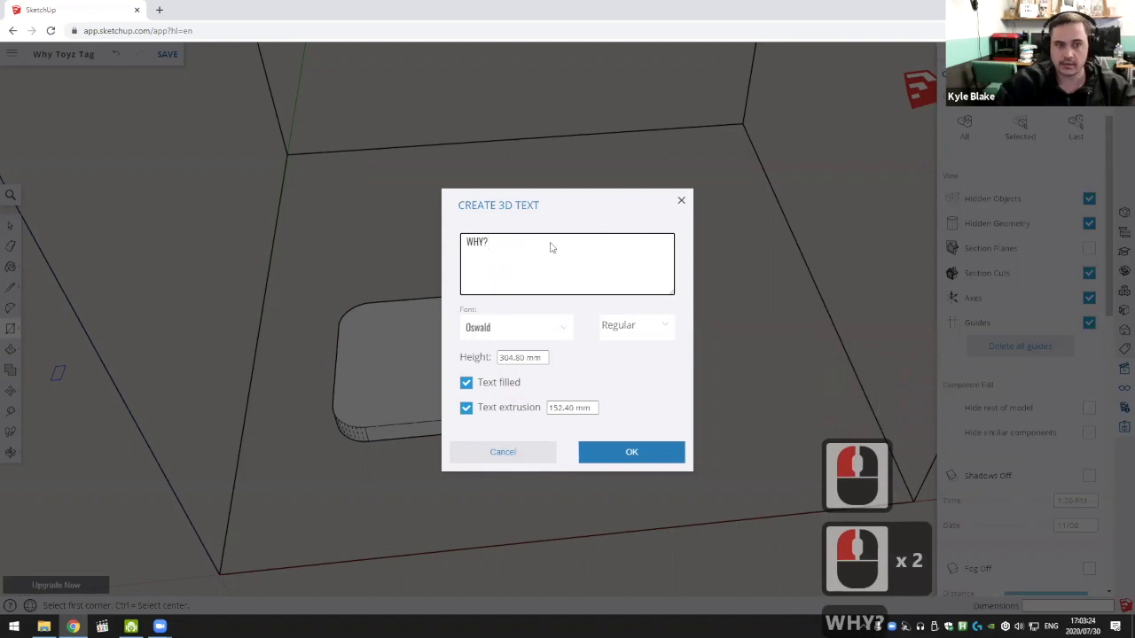
double_click(522, 357)
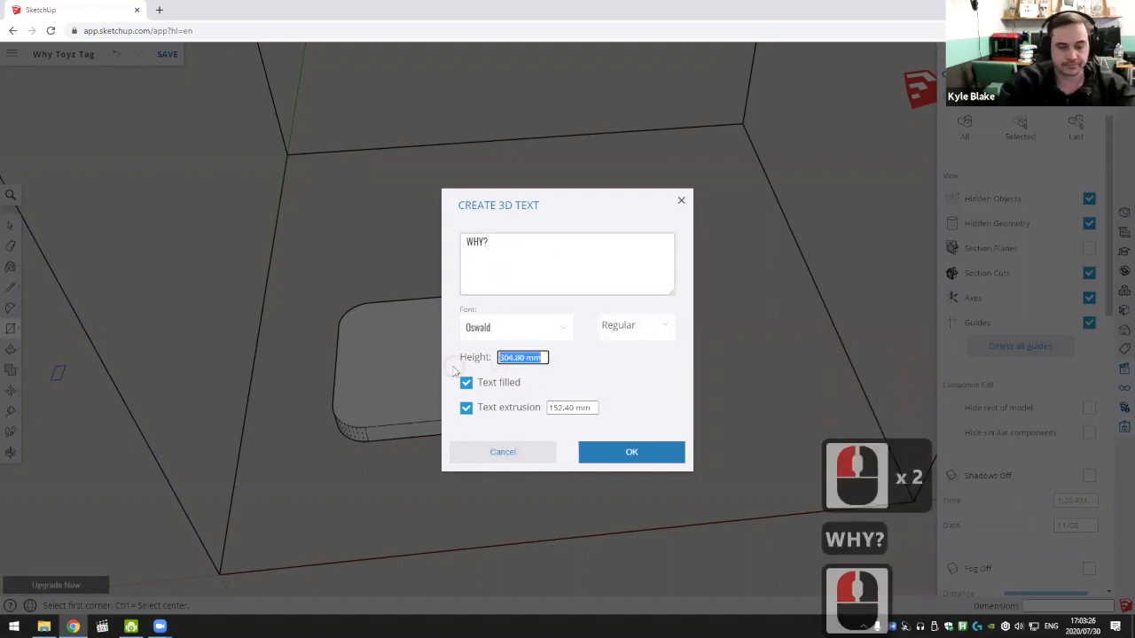
text(20)
click(572, 408)
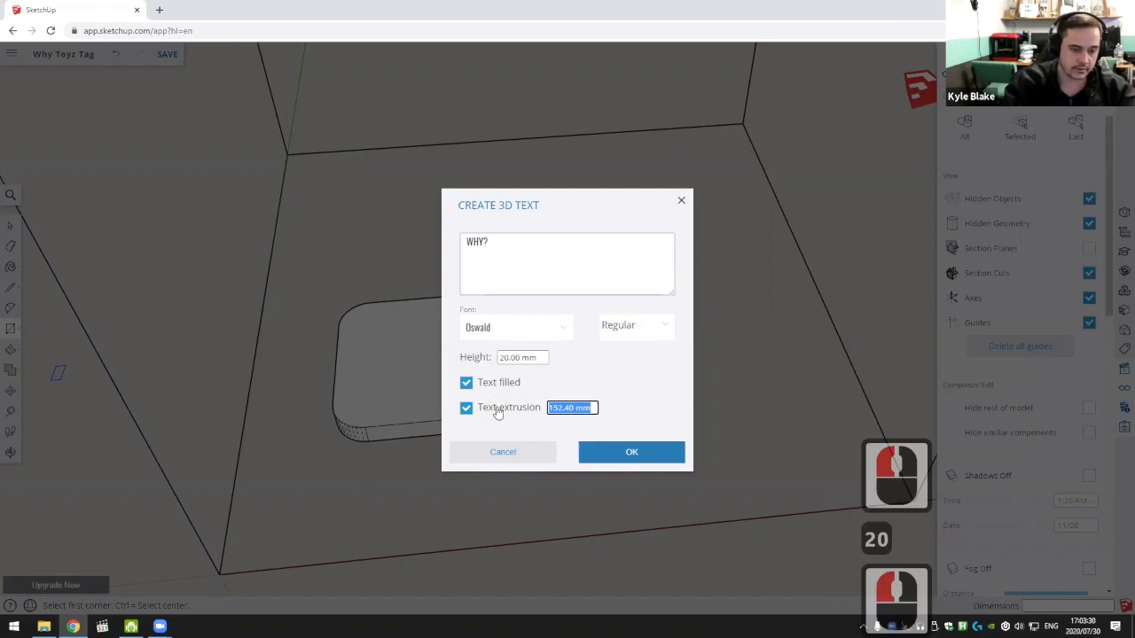
text(2)
click(544, 357)
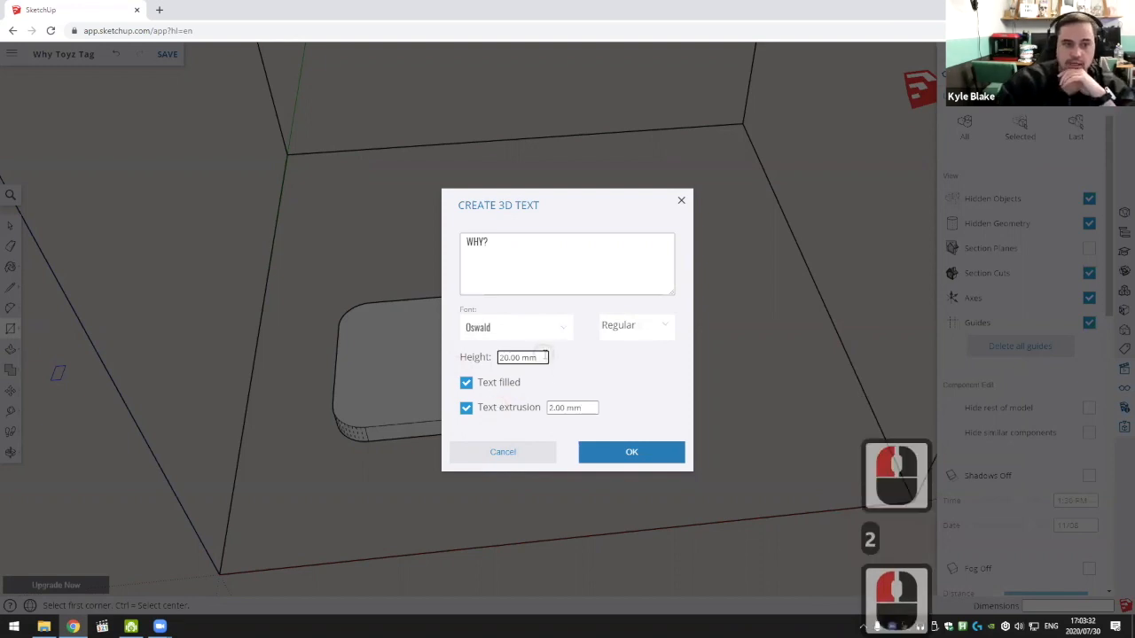
click(631, 452)
Place the new Oswald WHY? text on the tag's top face.
middle_drag(380, 355, 362, 465)
scroll(355, 408, up, 1)
shift+scroll(365, 377, up, 2)
shift+middle_drag(357, 381, 369, 404)
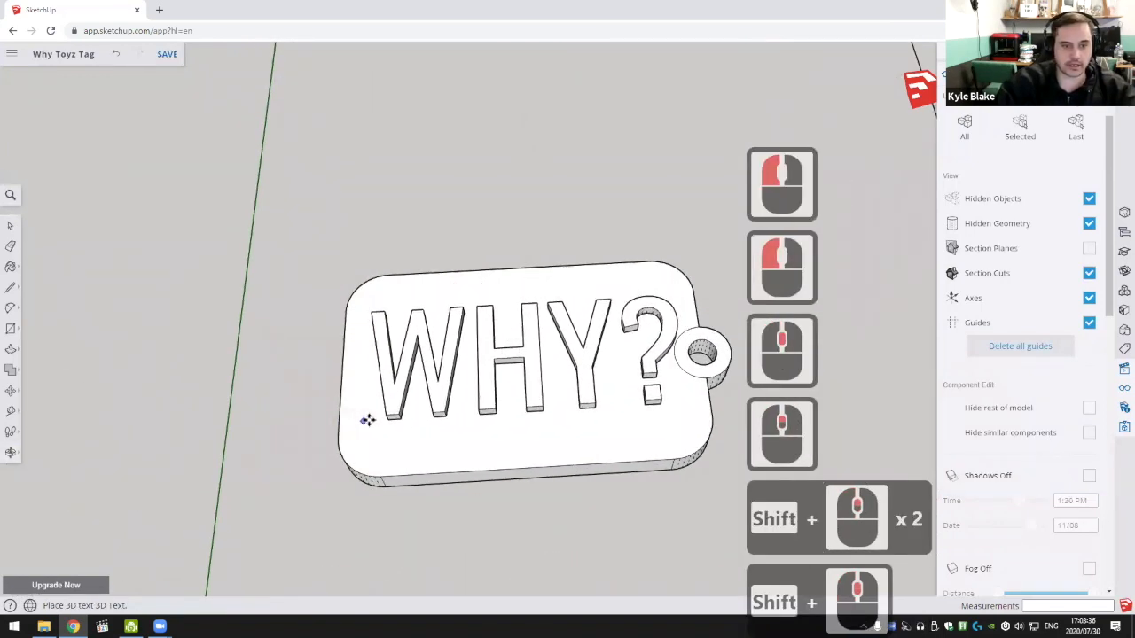
click(366, 418)
middle_drag(367, 419, 473, 327)
scroll(447, 326, up, 5)
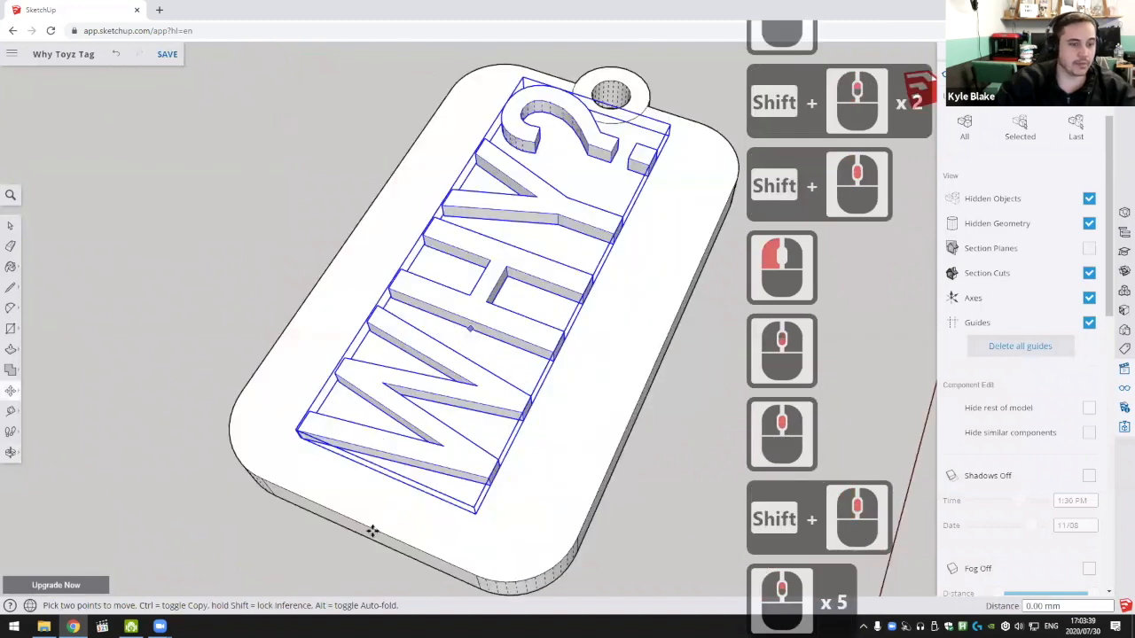
Move the WHY? text 6.50 mm along the tag and inspect the result.
click(369, 529)
scroll(510, 412, down, 1)
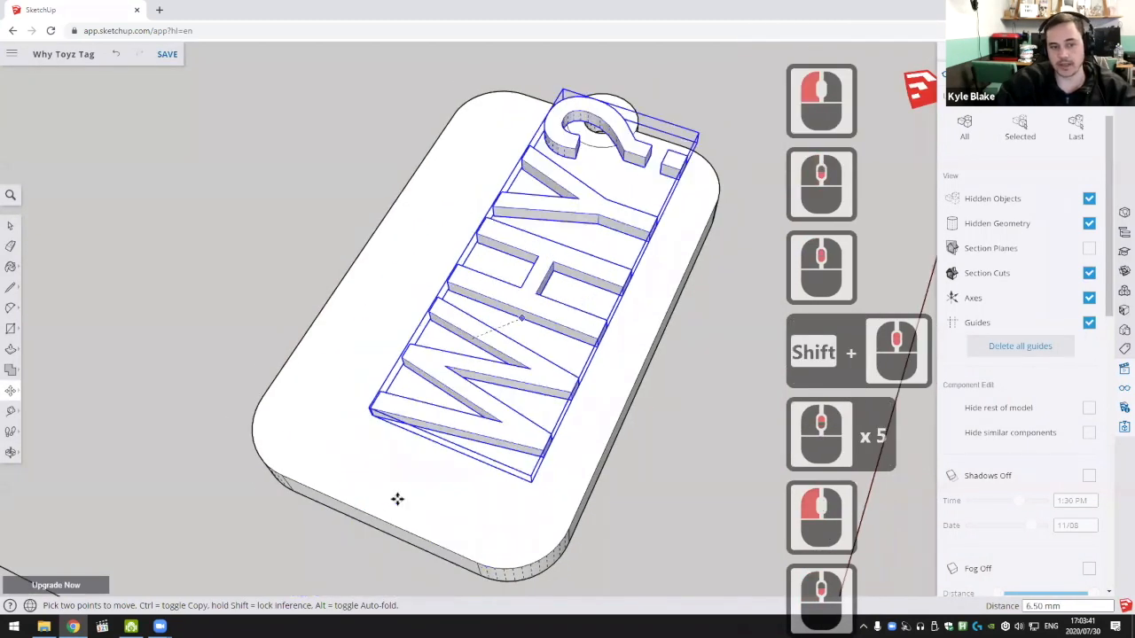
shift+click(473, 375)
scroll(473, 417, down, 7)
middle_drag(473, 417, 532, 381)
key(space)
click(656, 351)
middle_drag(656, 351, 390, 283)
scroll(464, 357, up, 1)
scroll(464, 357, up, 3)
scroll(423, 286, up, 1)
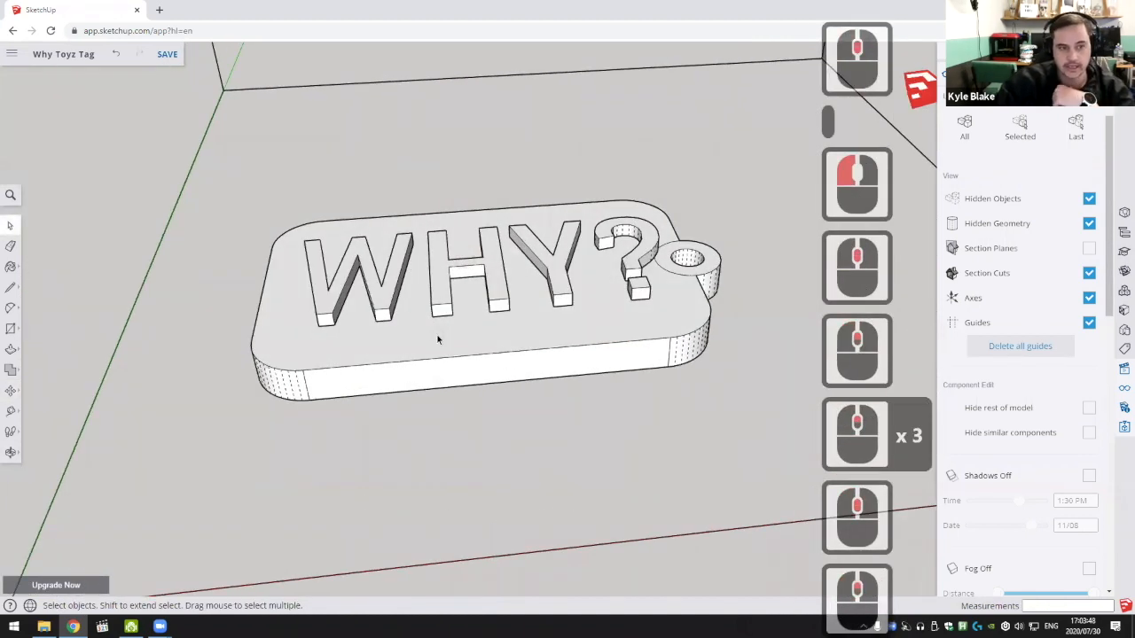
click(447, 342)
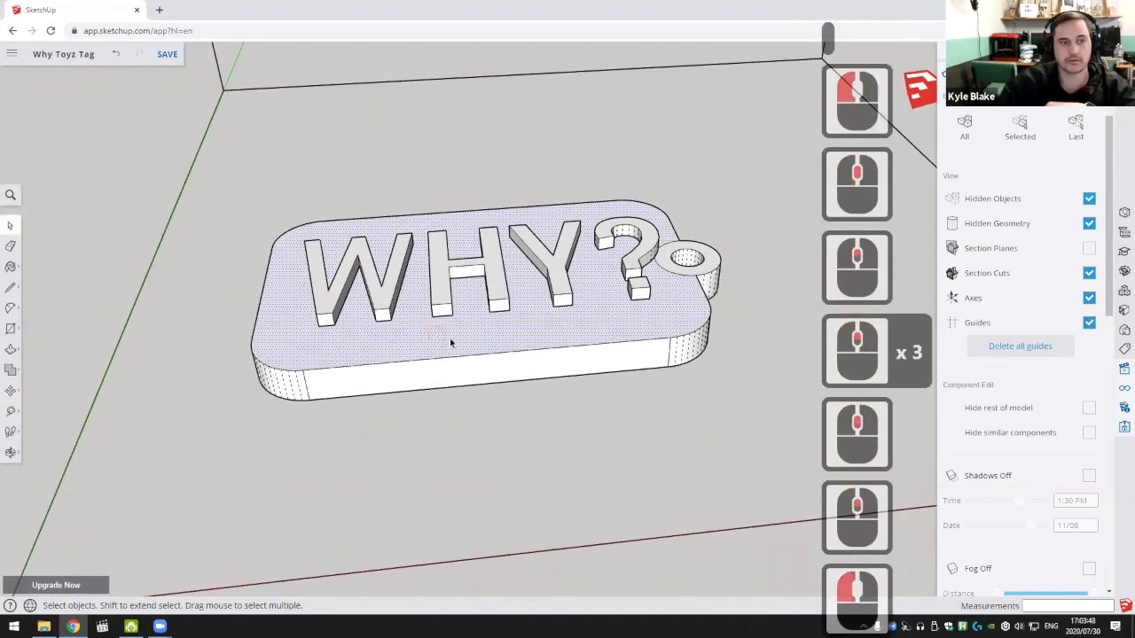
scroll(649, 265, up, 4)
Explode the WHY? text group into separate letter geometry.
click(660, 282)
right_click(652, 266)
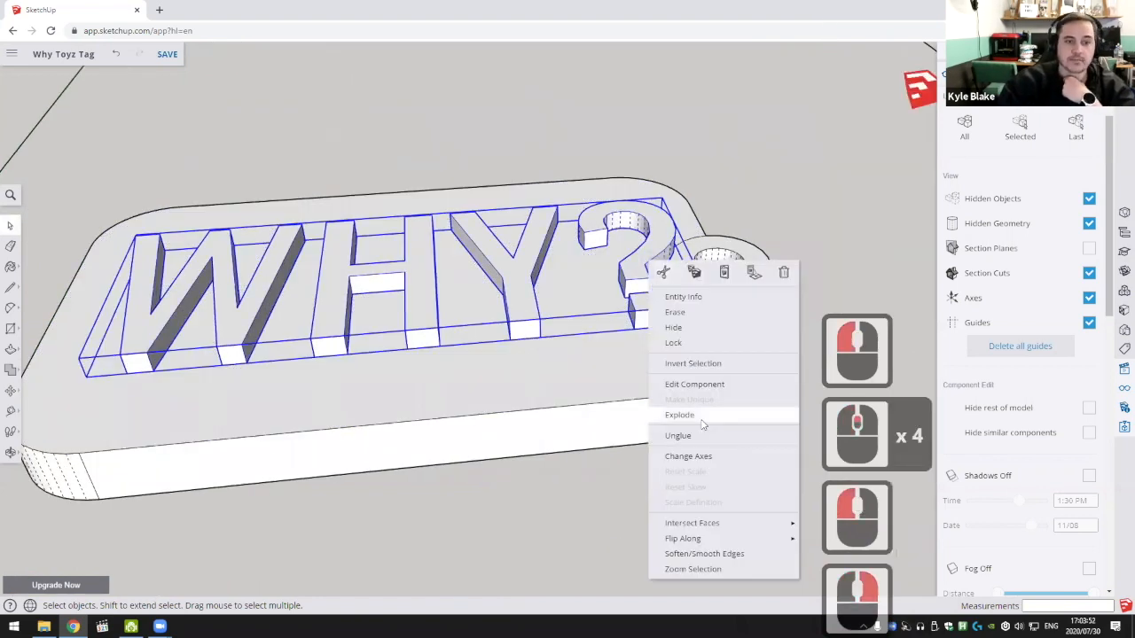
click(701, 422)
middle_drag(524, 308, 530, 365)
scroll(532, 369, up, 1)
click(532, 369)
middle_drag(511, 276, 528, 264)
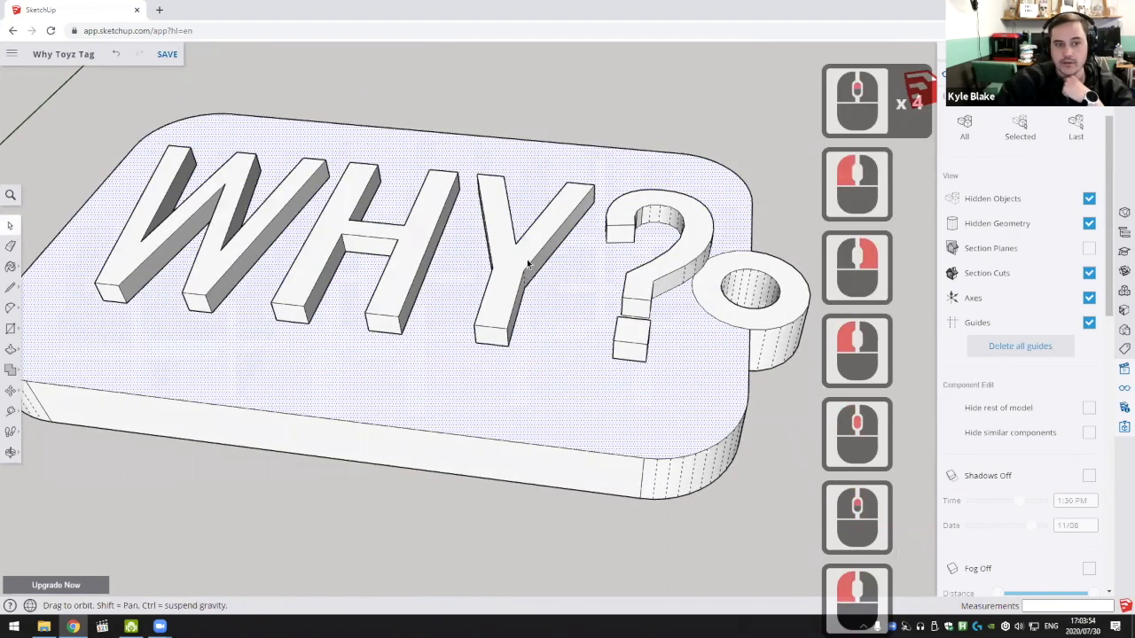
Push/pull the Y up 2.50 mm, raise the H, and the W and question-mark hook 2.00 mm.
double_click(506, 243)
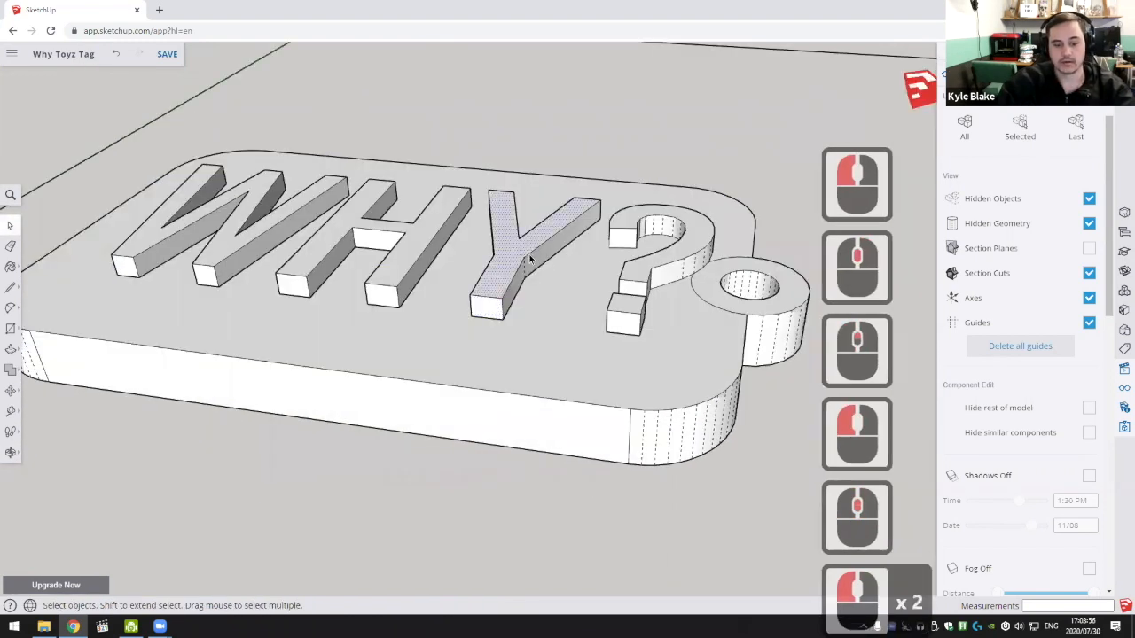
key(p)
double_click(496, 252)
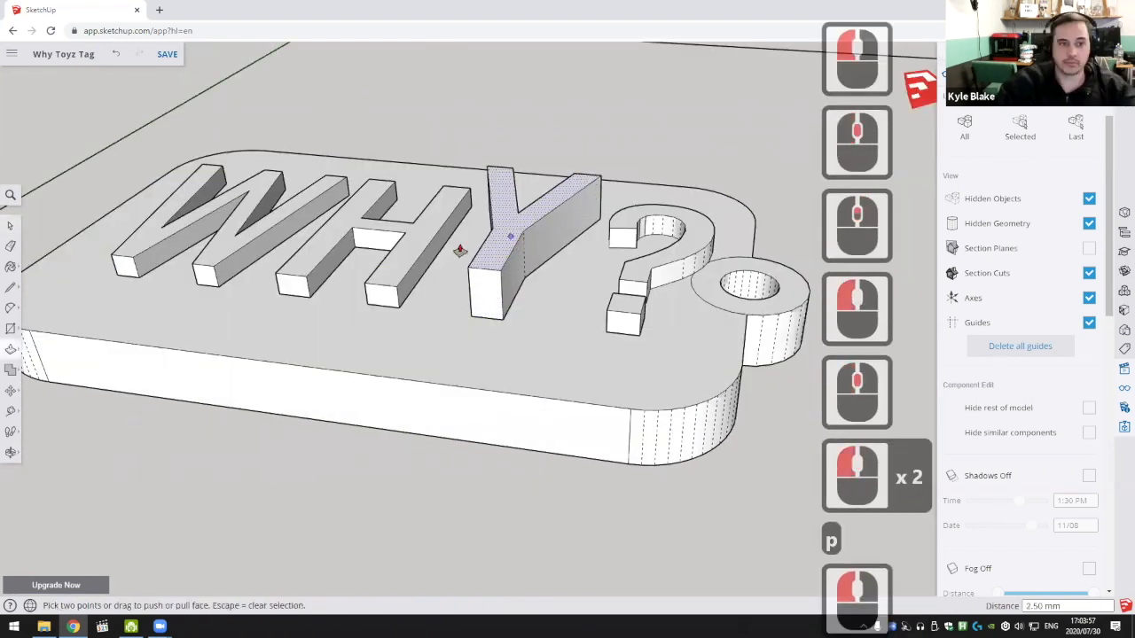
click(401, 257)
key(Escape)
click(406, 263)
click(364, 279)
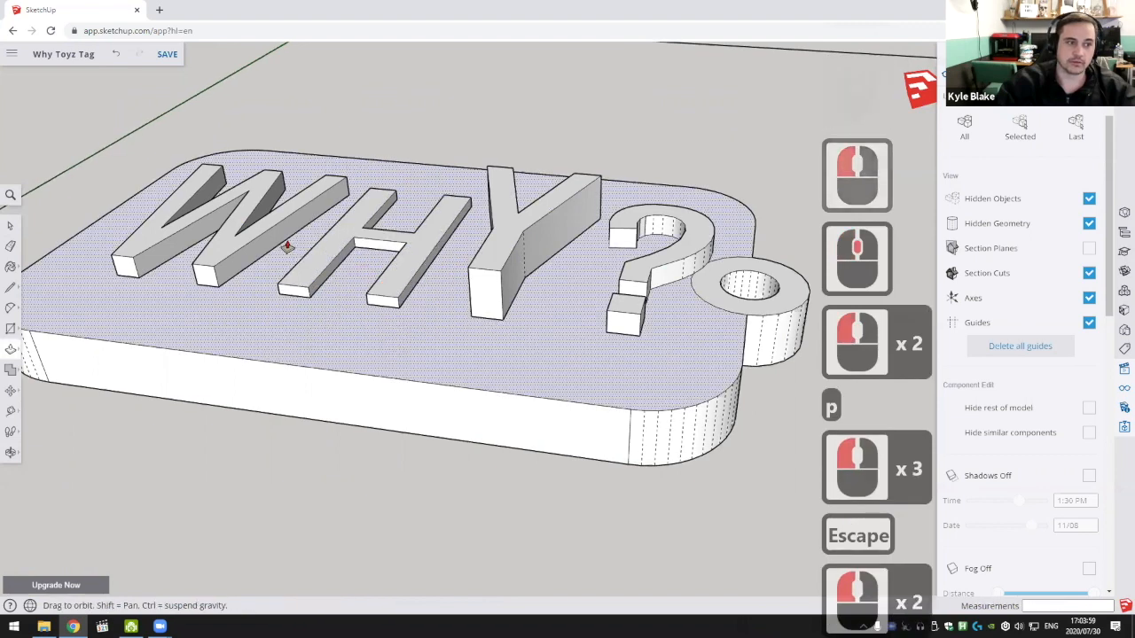
middle_drag(287, 248, 305, 262)
double_click(261, 211)
double_click(639, 257)
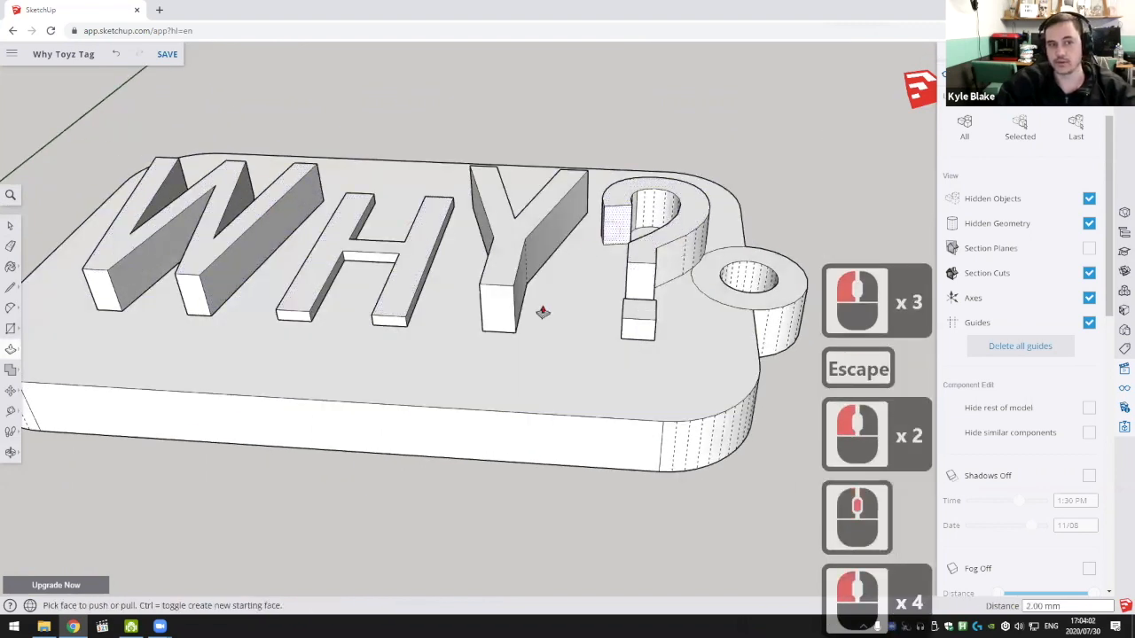
scroll(487, 291, down, 3)
middle_drag(487, 291, 464, 304)
Hide the tag's bottom face and turn off Hidden Geometry display.
key(space)
right_click(463, 304)
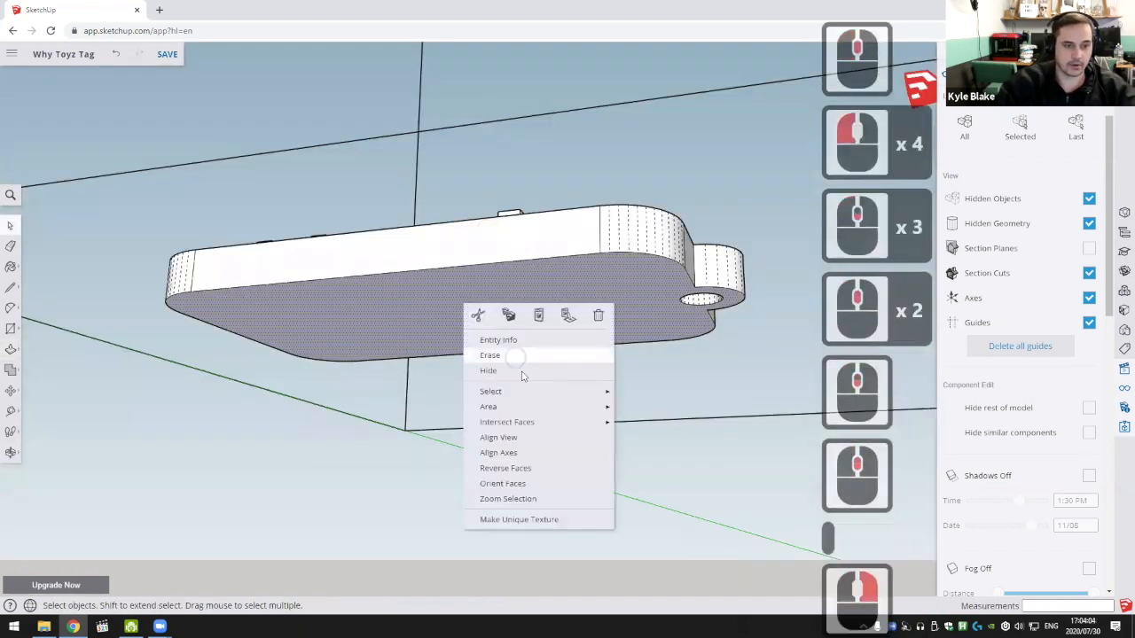
click(508, 372)
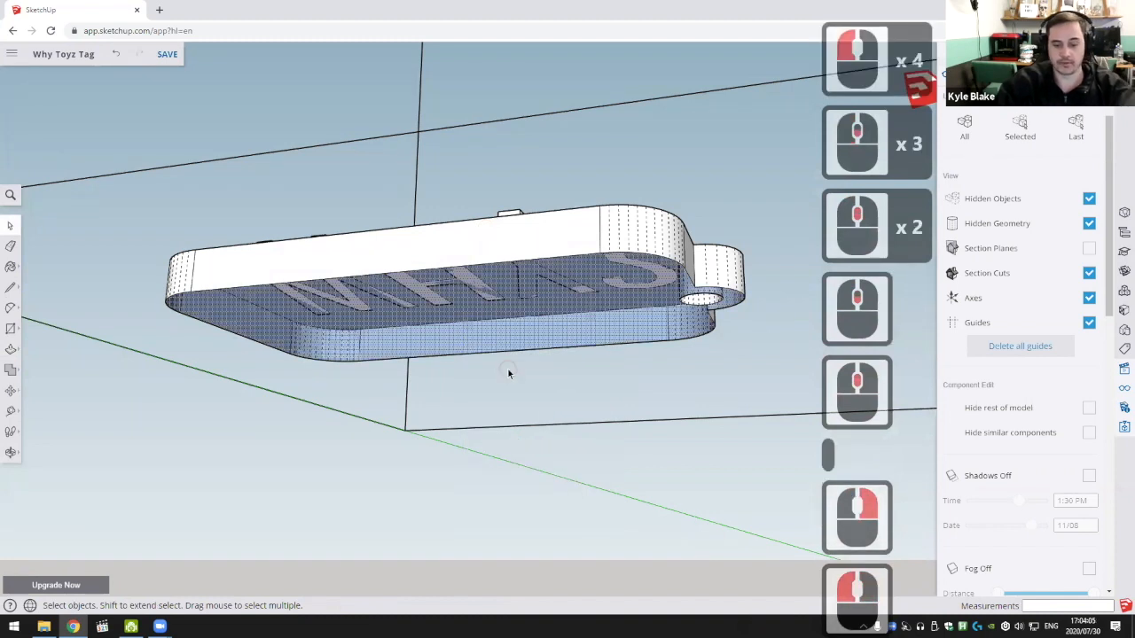
click(1089, 223)
middle_drag(552, 355, 736, 300)
scroll(739, 298, up, 3)
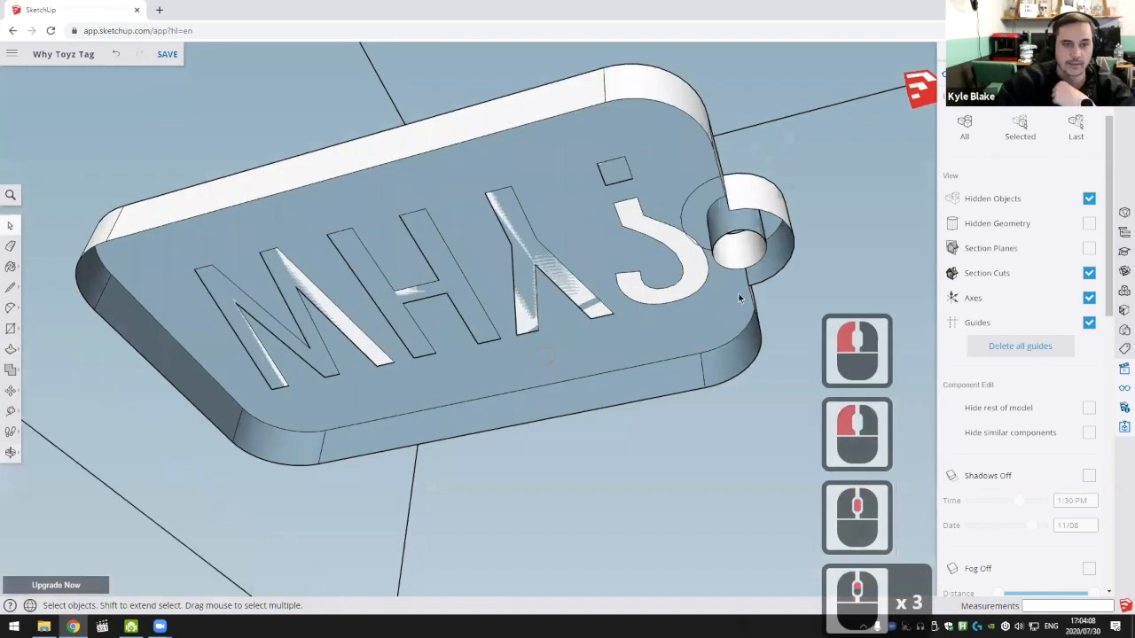
scroll(638, 354, down, 6)
middle_drag(549, 410, 688, 225)
scroll(406, 306, up, 3)
scroll(390, 209, down, 3)
scroll(697, 233, down, 3)
scroll(686, 225, up, 4)
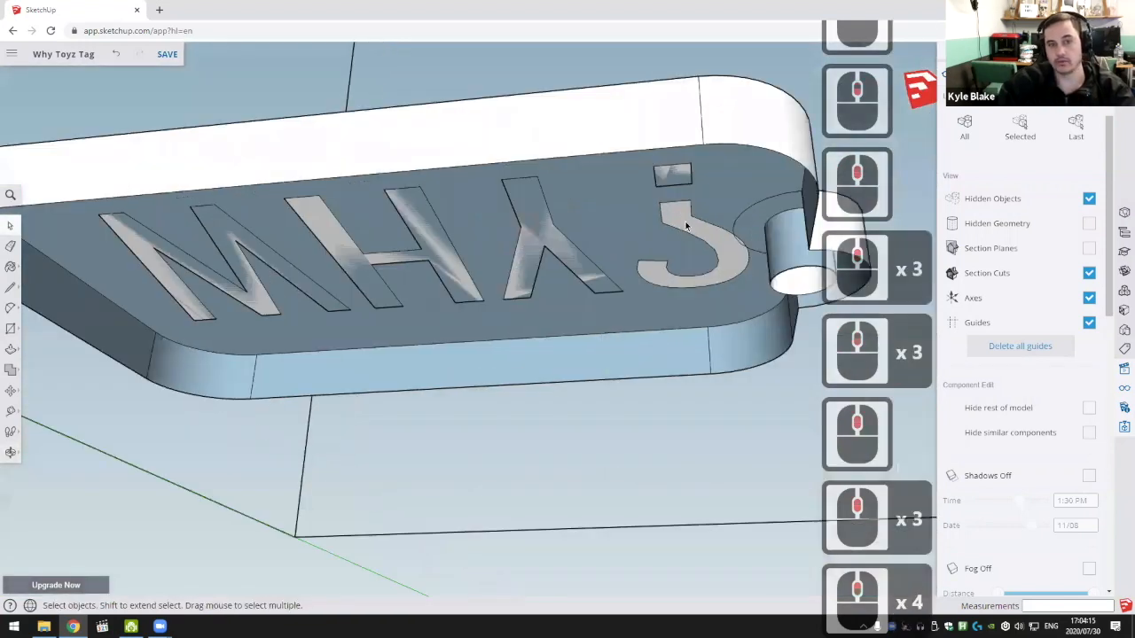
Delete the question mark, Y, H and W faces from the tag's underside.
click(685, 220)
key(Delete)
click(532, 234)
key(Delete)
click(431, 227)
key(Delete)
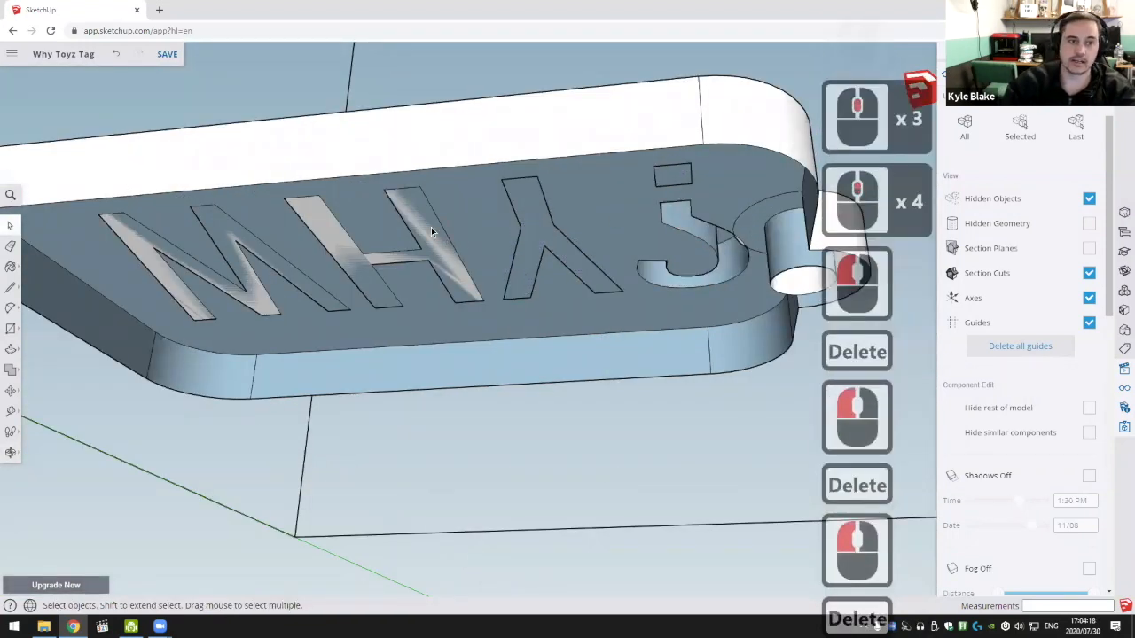
click(245, 254)
key(Delete)
scroll(342, 147, down, 3)
mouse_move(431, 230)
middle_down()
mouse_move(439, 489)
mouse_move(476, 476)
mouse_move(389, 189)
mouse_move(407, 180)
mouse_move(452, 248)
mouse_move(416, 158)
middle_up()
scroll(452, 247, up, 4)
click(452, 247)
scroll(452, 248, down, 5)
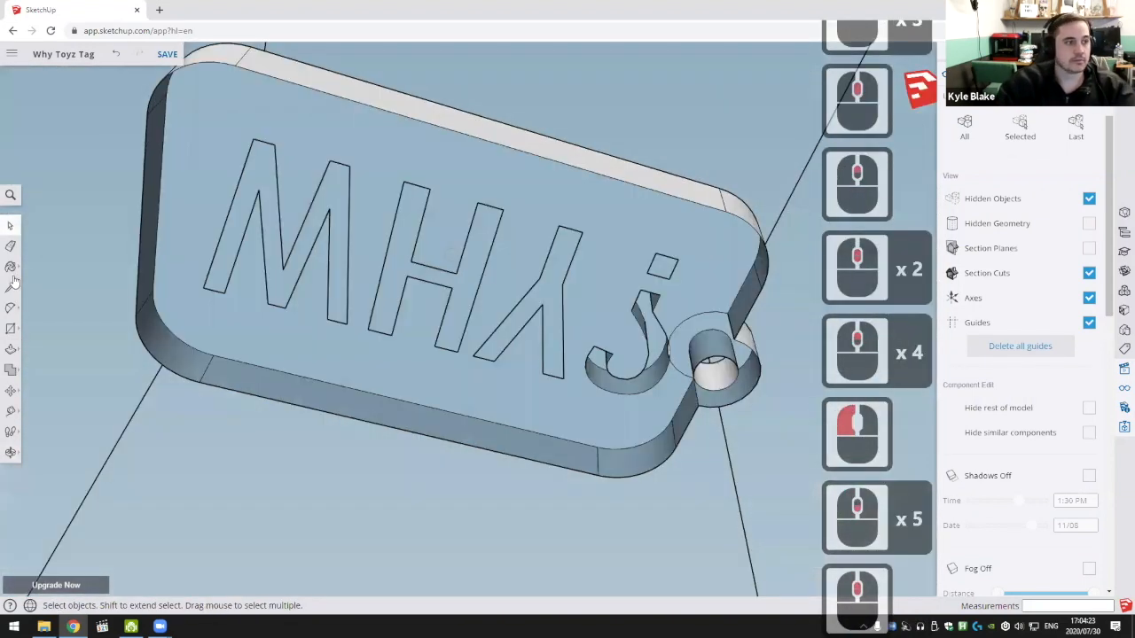
Delete the question mark dot's face from the tag's underside.
click(11, 287)
middle_drag(453, 212, 444, 197)
click(445, 198)
scroll(452, 209, up, 4)
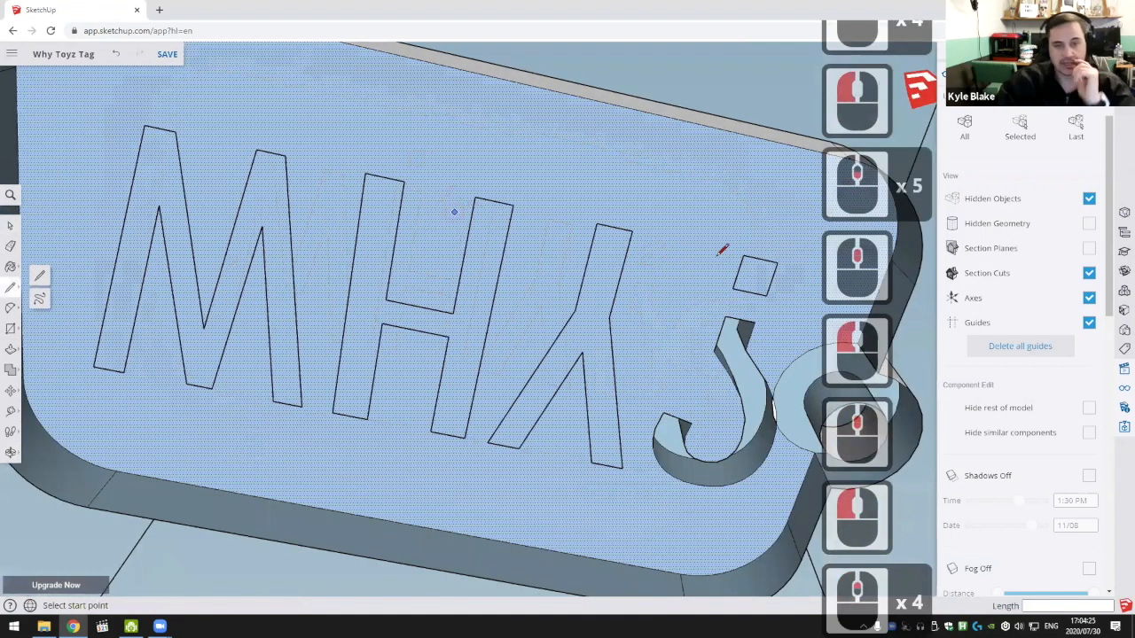
scroll(719, 253, up, 1)
scroll(666, 260, down, 4)
scroll(715, 261, up, 5)
scroll(697, 254, up, 2)
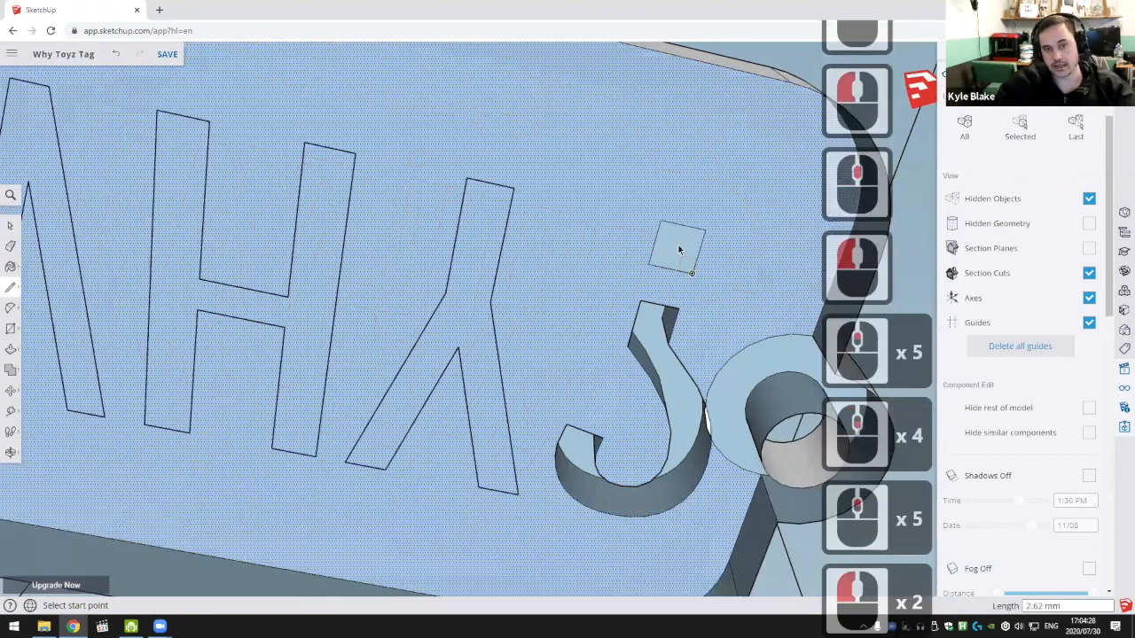
key(space)
click(679, 245)
key(Delete)
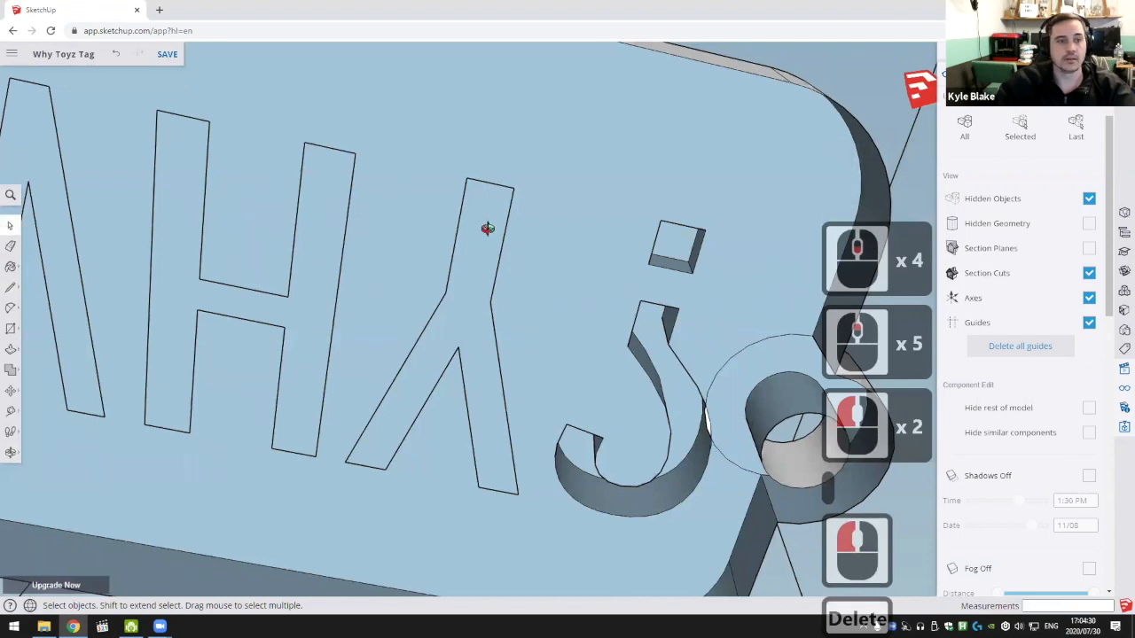
Draw lines closing the open ends of the Y and W outlines.
middle_drag(519, 305, 425, 177)
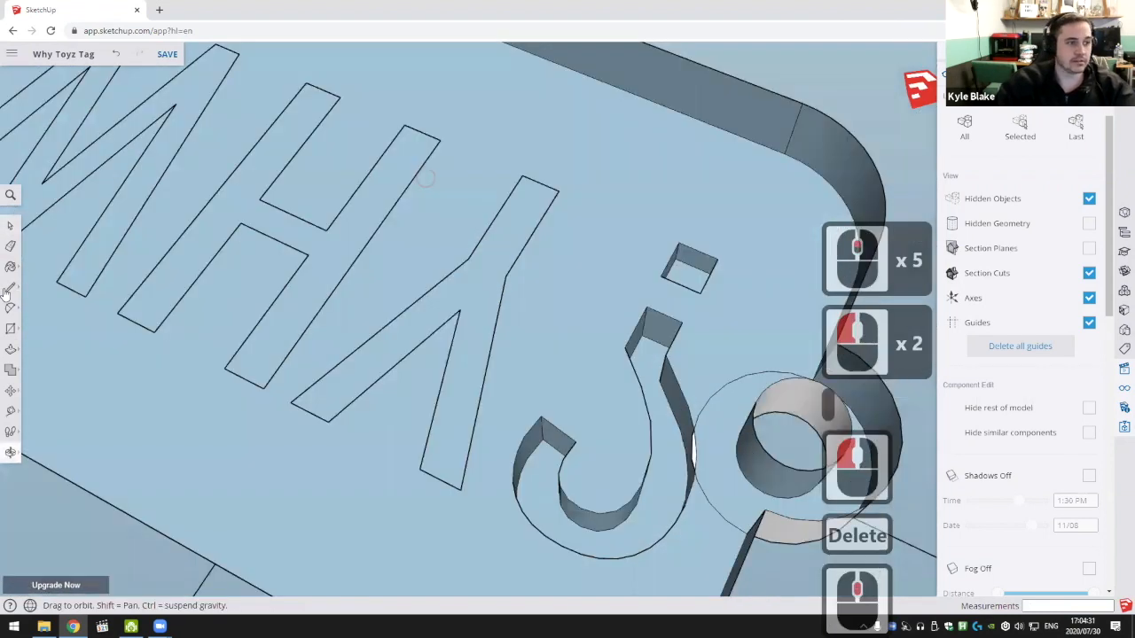
click(8, 290)
click(704, 271)
click(700, 243)
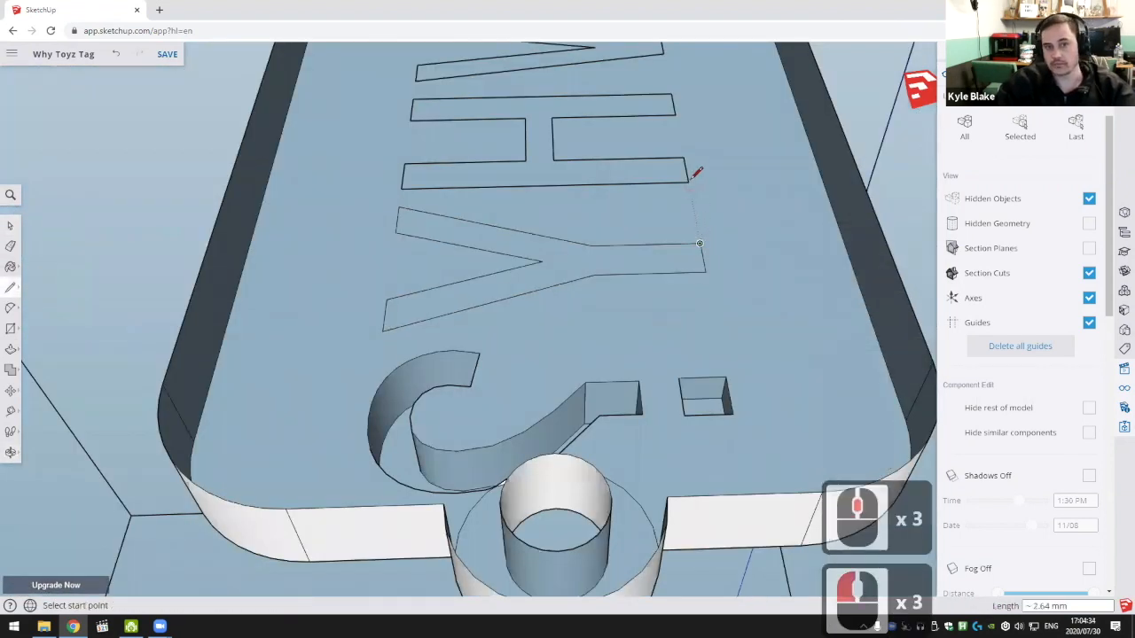
shift+middle_drag(663, 246, 664, 313)
click(656, 195)
click(658, 212)
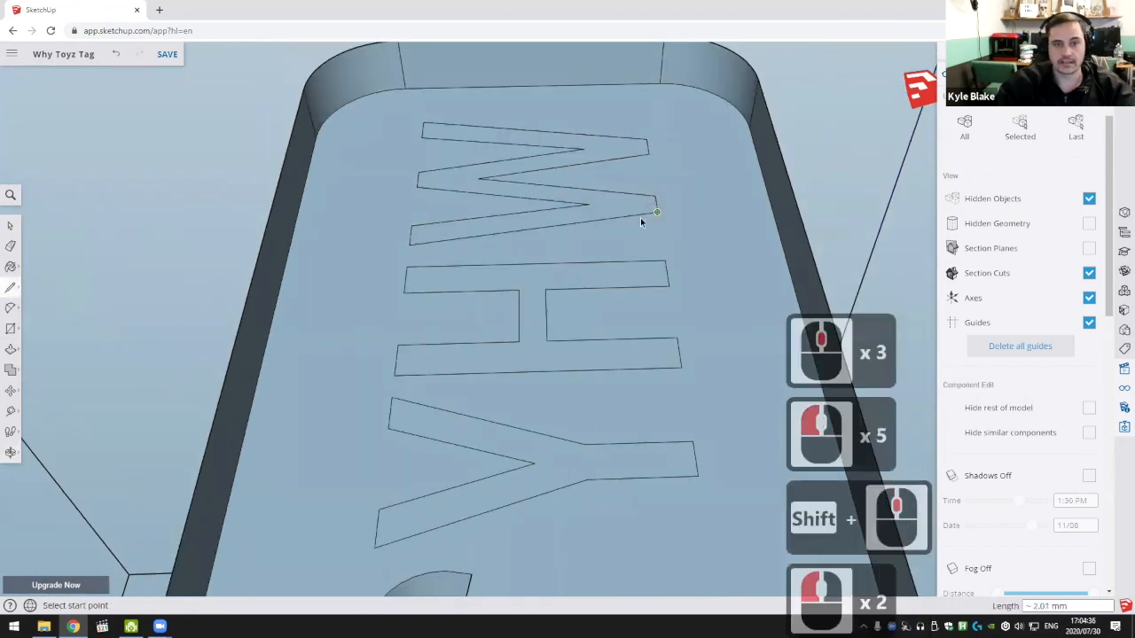
key(space)
click(636, 210)
Delete the W, H and Y faces, leaving the letters as open cut-outs.
ctrl+click(620, 274)
ctrl+click(609, 458)
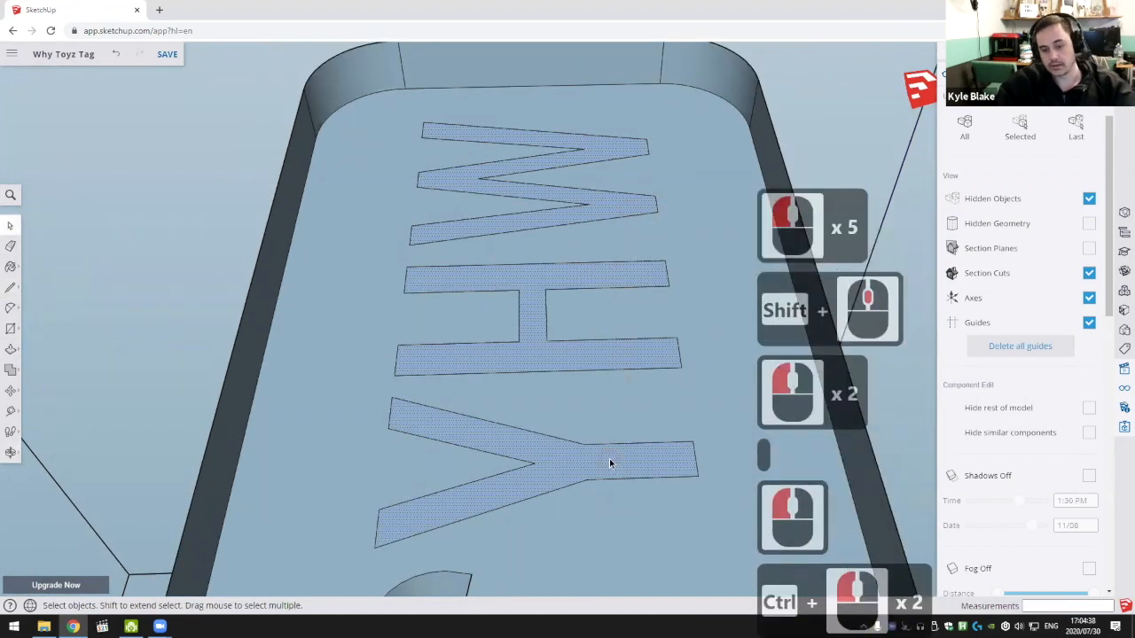
key(Delete)
scroll(623, 293, down, 3)
scroll(625, 381, down, 2)
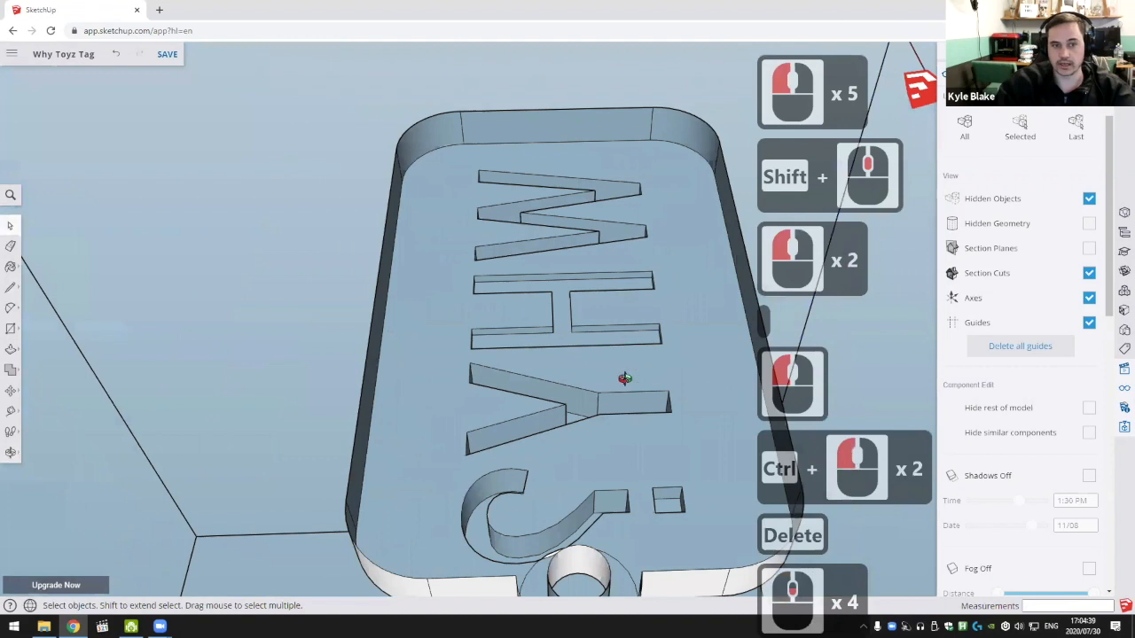
middle_drag(646, 592, 424, 394)
drag(424, 394, 367, 305)
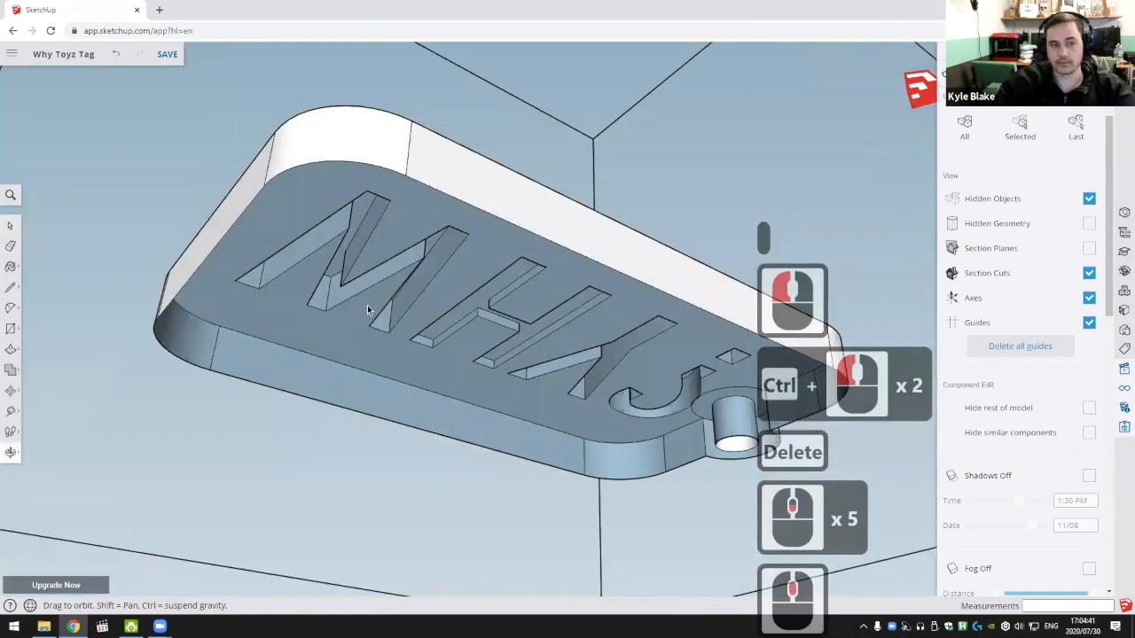
middle_drag(367, 305, 328, 293)
scroll(328, 293, down, 4)
click(12, 54)
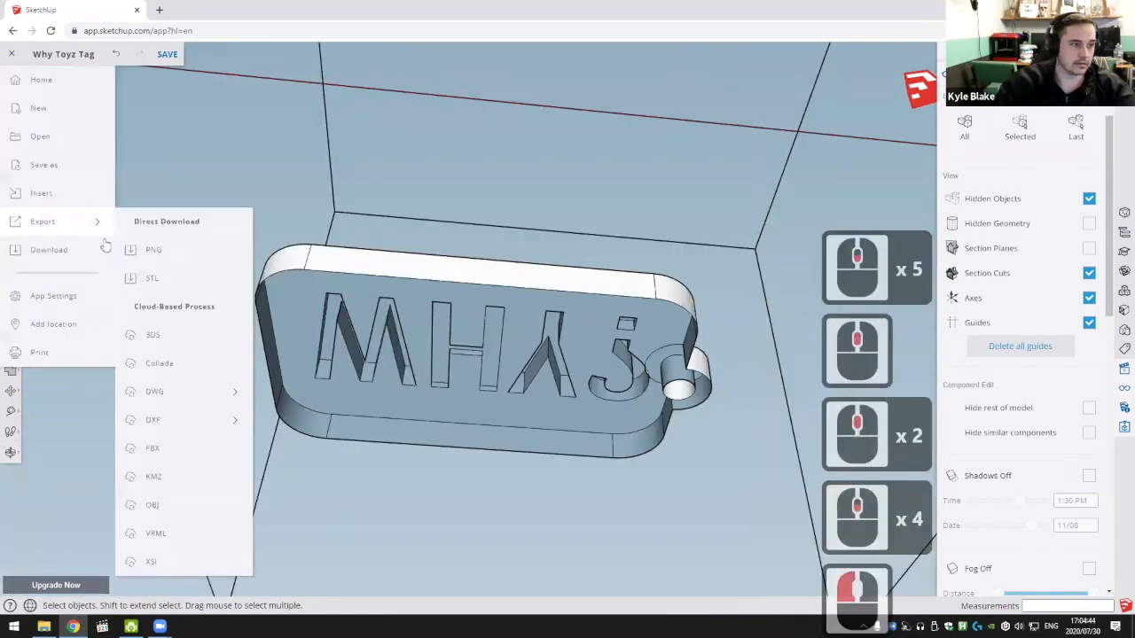
Unhide all hidden geometry to restore the tag's bottom face.
key(Escape)
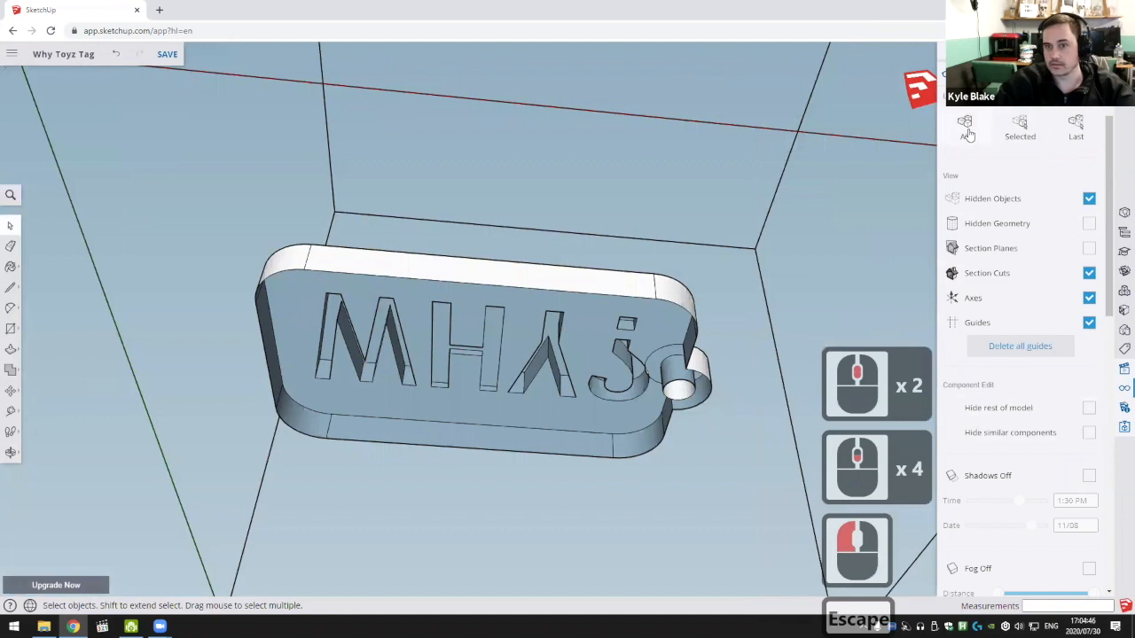
click(967, 135)
scroll(564, 303, down, 5)
middle_drag(592, 370, 573, 596)
scroll(561, 524, down, 1)
mouse_move(628, 312)
middle_down()
mouse_move(630, 400)
mouse_move(578, 588)
mouse_move(597, 292)
mouse_move(554, 320)
middle_up()
scroll(598, 287, up, 11)
Erase the stray arc edge left at the key-ring loop.
click(597, 299)
key(e)
click(611, 232)
scroll(612, 238, up, 3)
click(609, 225)
scroll(555, 321, down, 8)
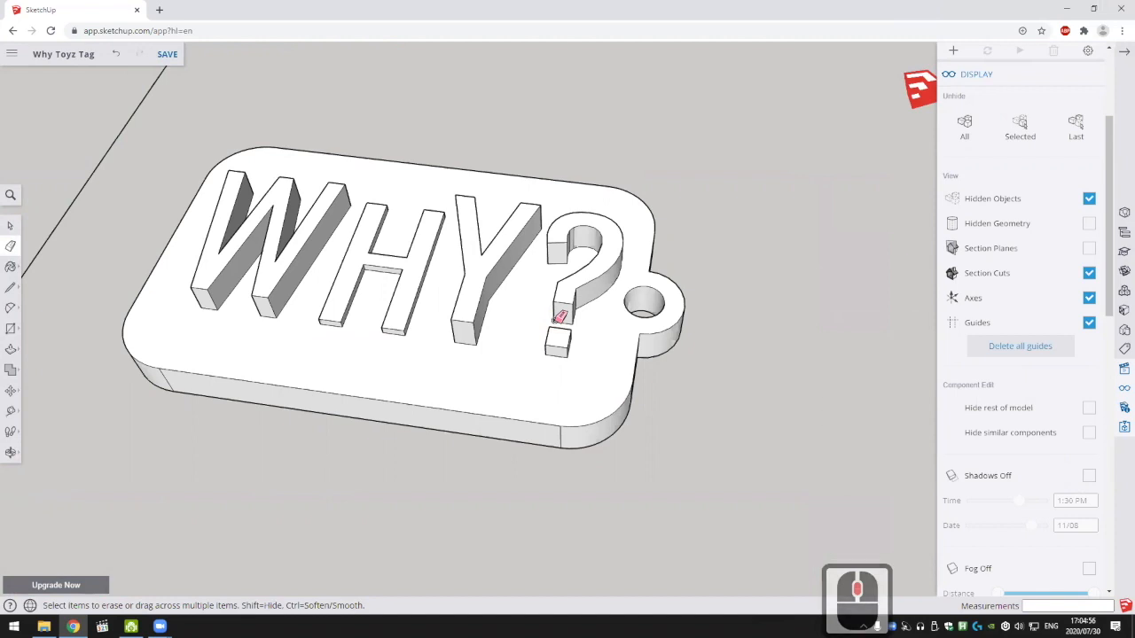
scroll(418, 233, up, 5)
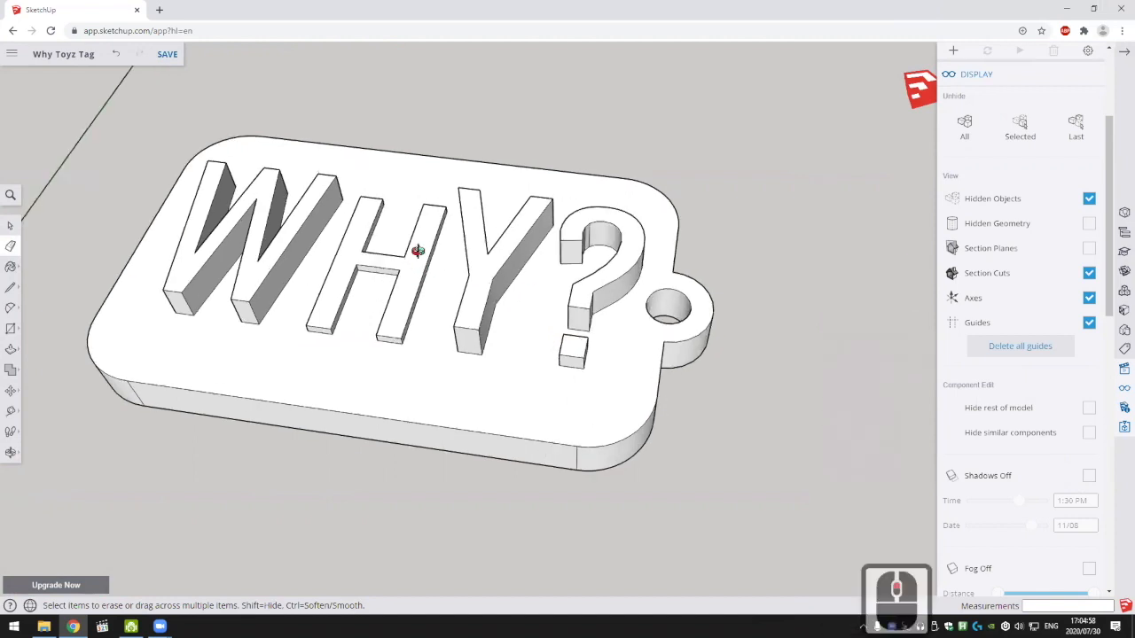
middle_drag(435, 213, 518, 334)
scroll(519, 335, down, 5)
middle_drag(375, 306, 440, 336)
shift+middle_drag(441, 336, 471, 327)
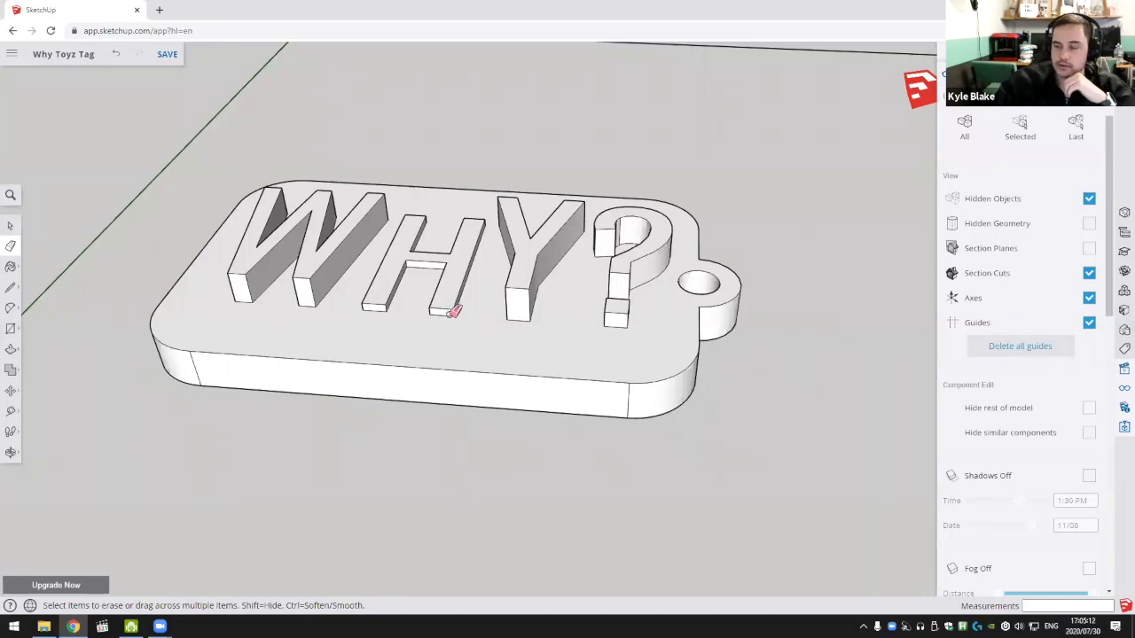
scroll(454, 311, down, 4)
scroll(452, 308, up, 5)
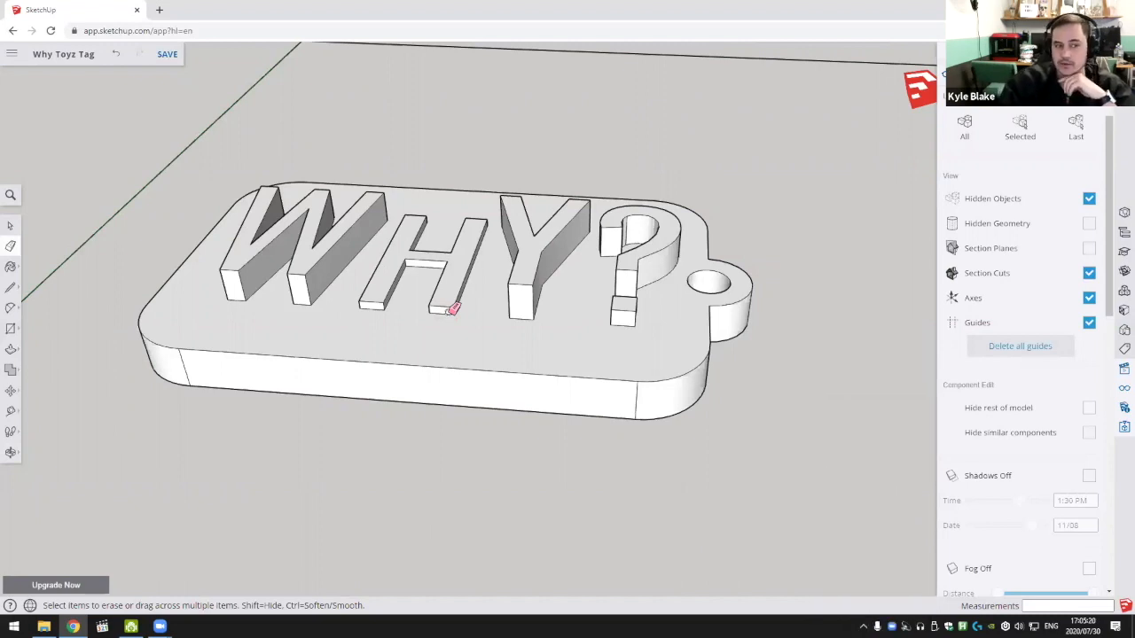
middle_drag(540, 341, 415, 229)
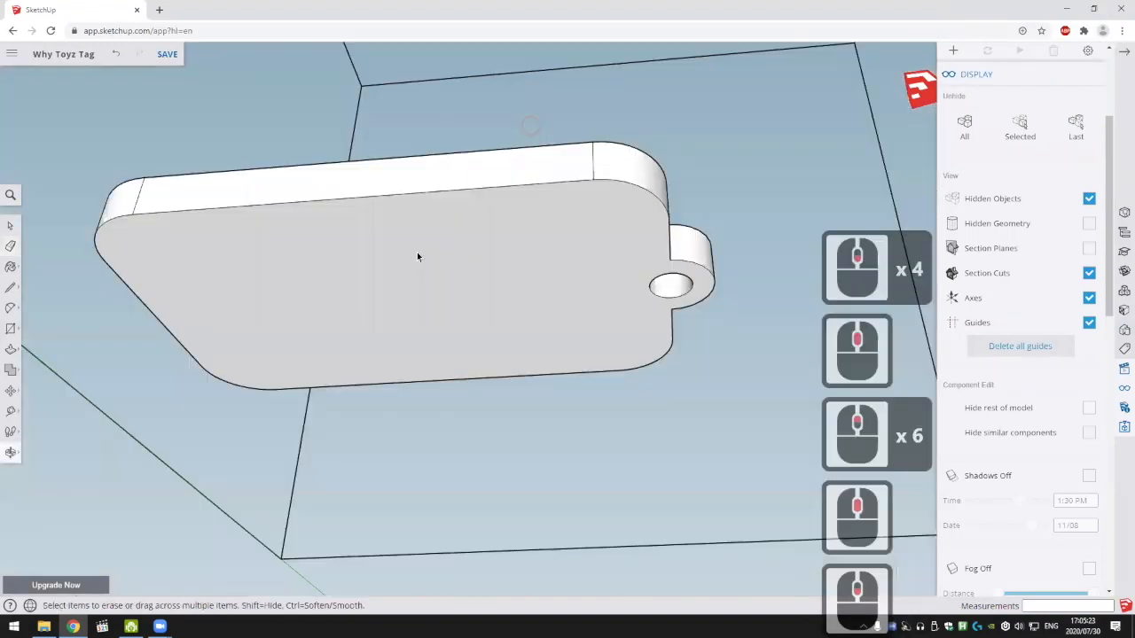
Undo the last deletion to restore the tag's underside, then view the WHY? tag from above.
scroll(190, 193, up, 2)
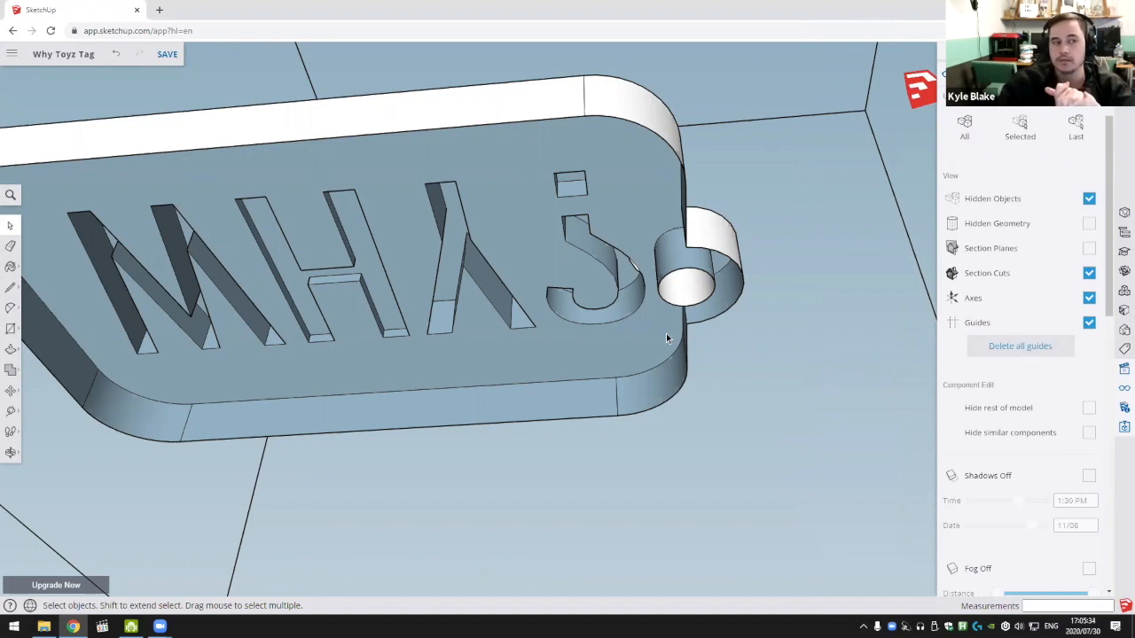
middle_drag(429, 287, 449, 310)
key(ctrl+z)
scroll(543, 358, down, 3)
middle_drag(543, 357, 531, 483)
key(space)
scroll(540, 276, down, 4)
middle_drag(540, 276, 535, 328)
middle_drag(347, 362, 351, 407)
shift+middle_drag(351, 408, 358, 331)
With Push/Pull, push the W face down to the H's height.
middle_drag(354, 282, 354, 282)
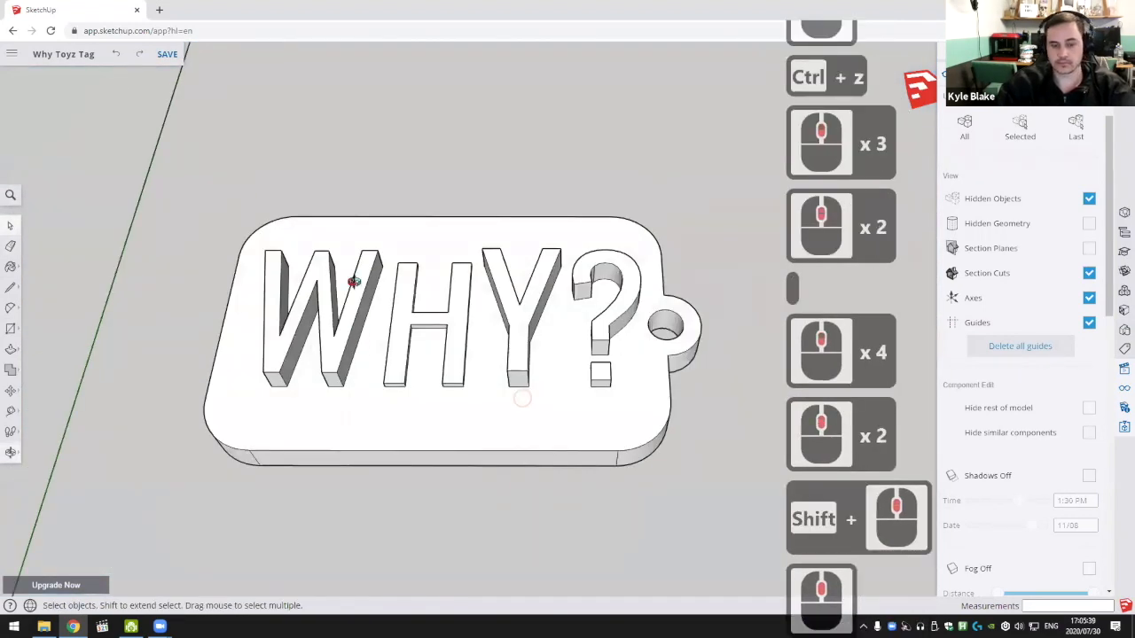
key(Escape)
scroll(355, 293, up, 1)
click(355, 296)
middle_drag(390, 374, 379, 333)
key(p)
click(344, 310)
scroll(383, 381, up, 2)
click(380, 384)
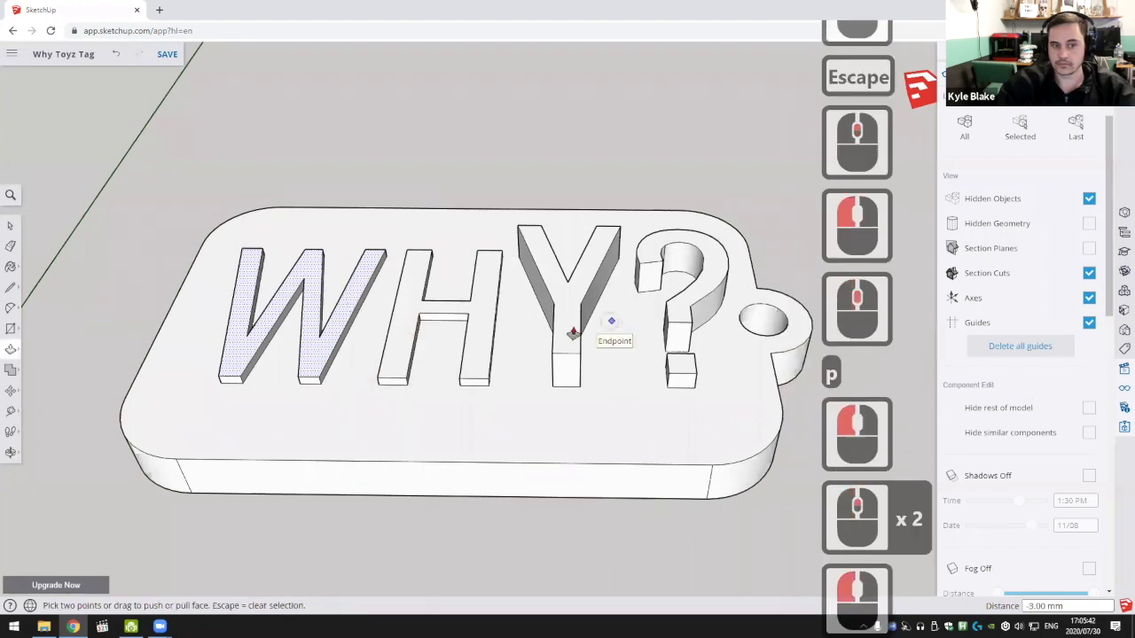
Lower the Y, the question mark and its dot to the same height as the H.
key(Escape)
click(566, 343)
click(485, 382)
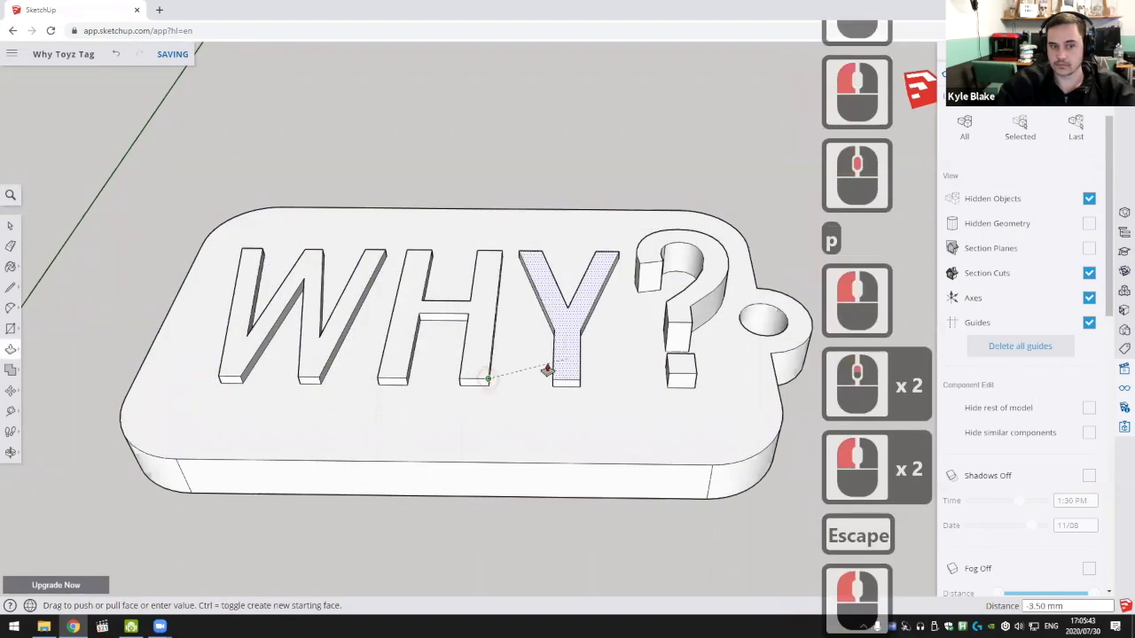
click(679, 332)
click(576, 384)
click(679, 373)
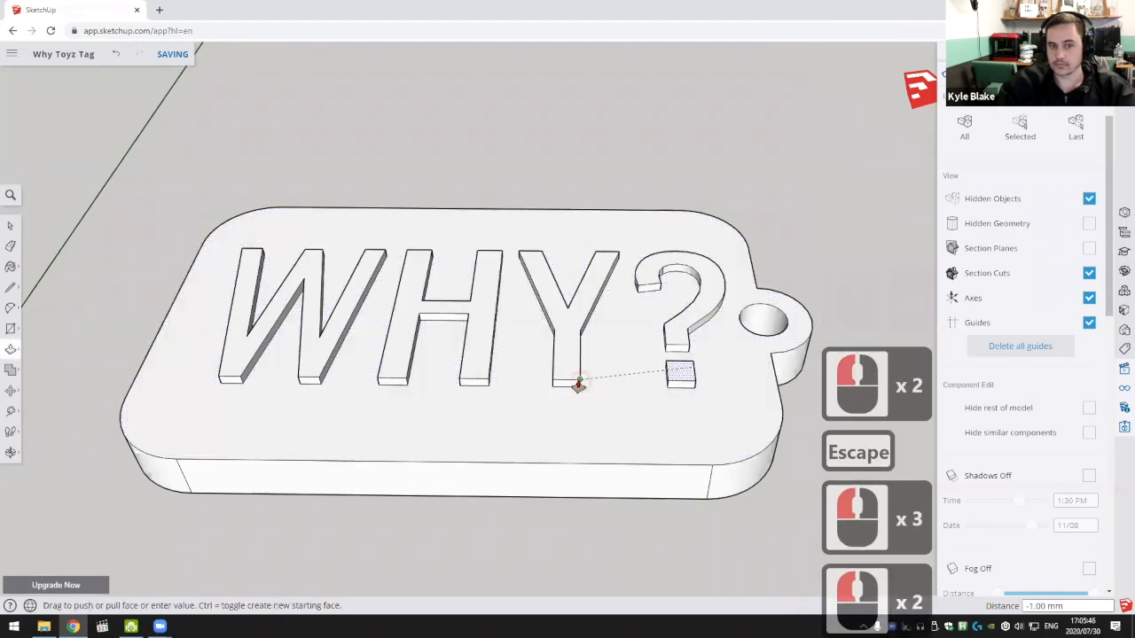
scroll(621, 337, down, 7)
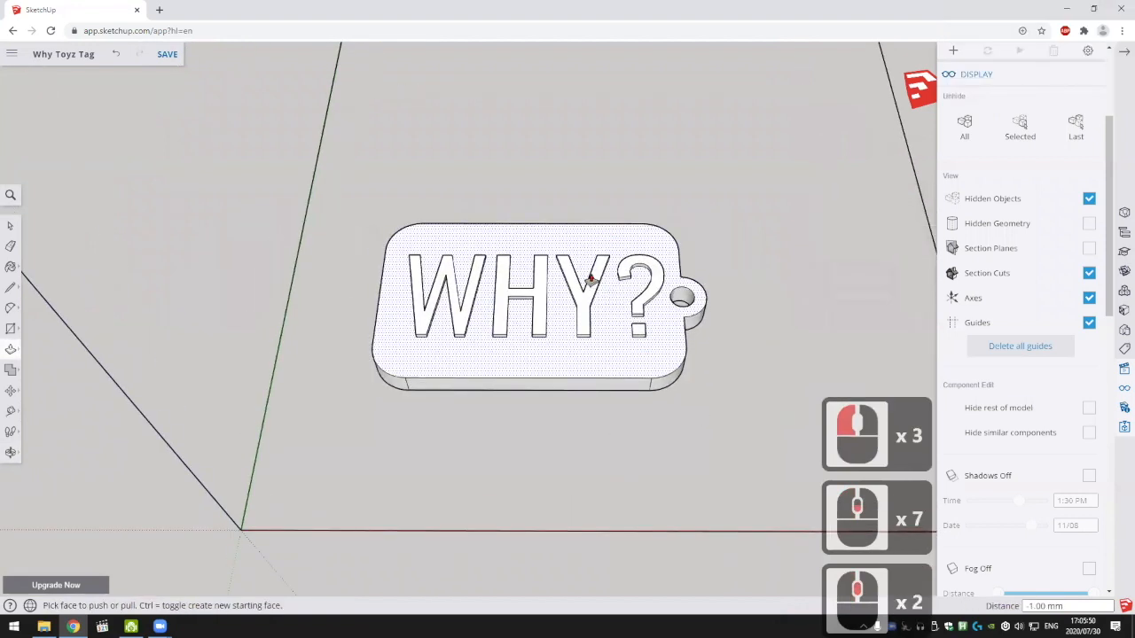
scroll(621, 372, up, 5)
Push the Y, question mark and dot flush with the tag surface.
middle_drag(363, 269, 487, 305)
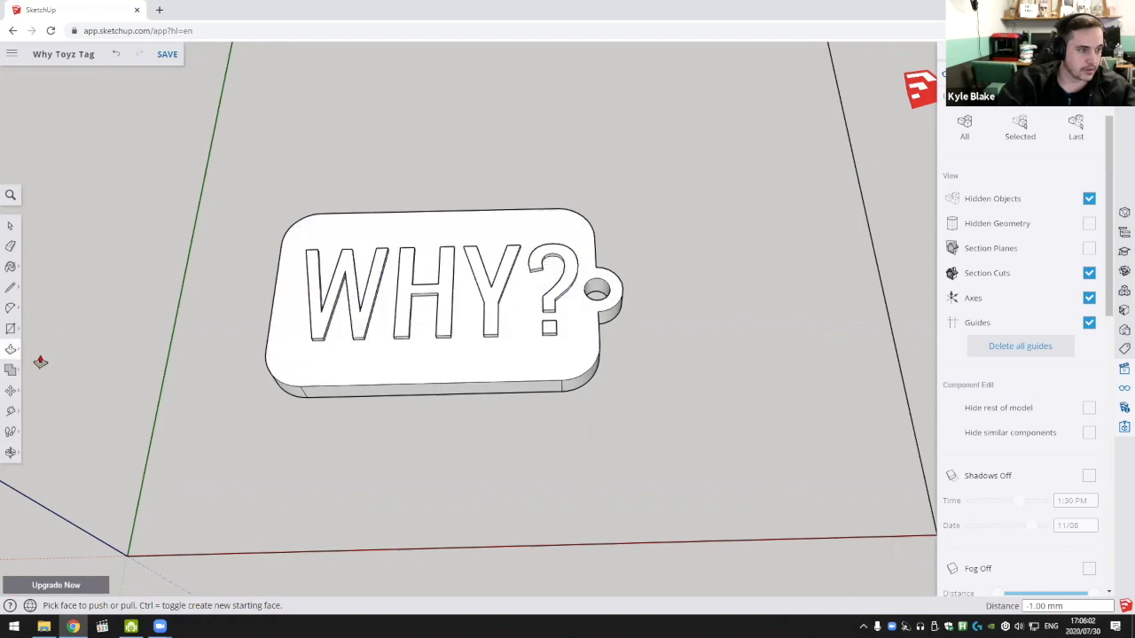
scroll(372, 335, up, 4)
double_click(550, 301)
double_click(647, 286)
double_click(648, 327)
scroll(627, 349, down, 3)
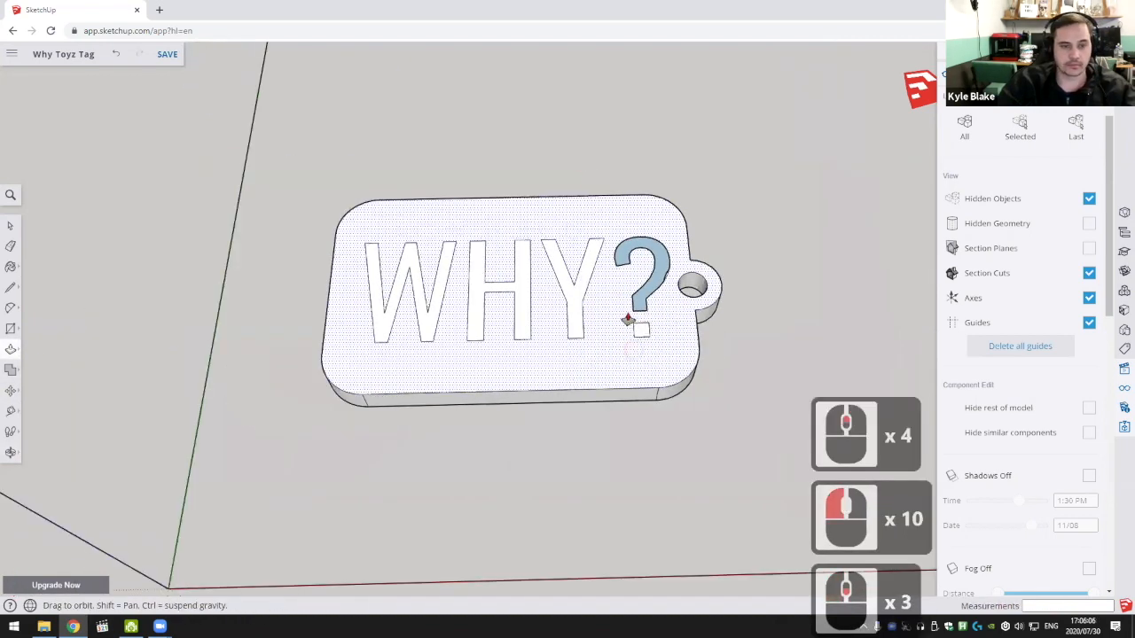
middle_drag(626, 352, 664, 291)
scroll(662, 294, up, 6)
Close the question mark's open base with a line.
key(space)
click(662, 296)
click(656, 323)
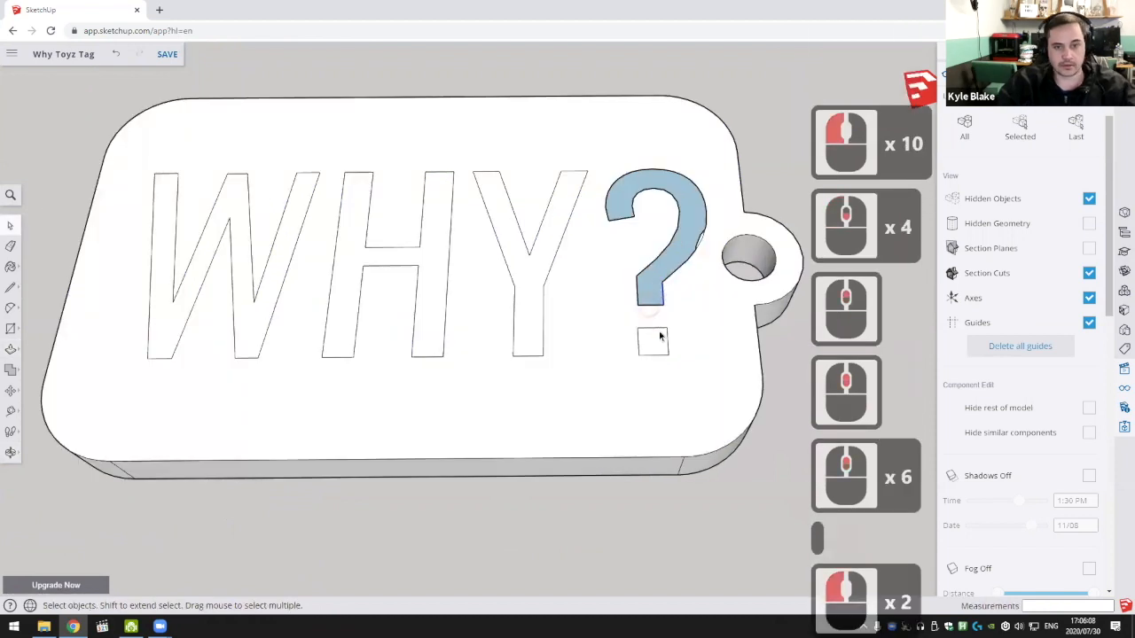
scroll(656, 323, up, 5)
key(l)
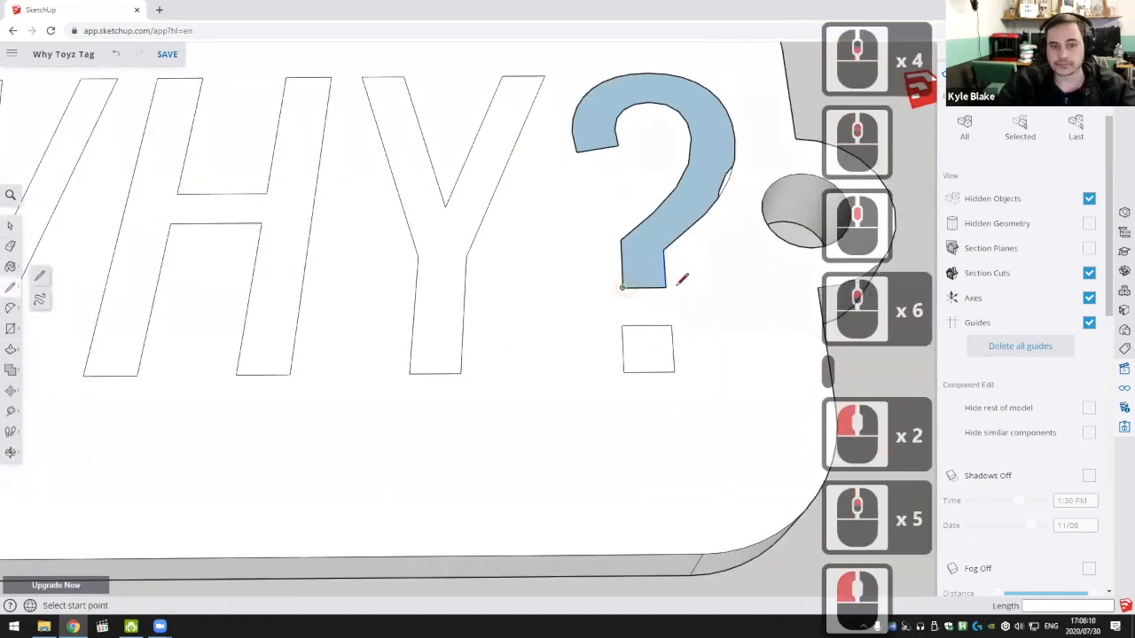
click(623, 287)
key(space)
double_click(644, 271)
Select the question mark, dot, Y, H and W shapes and delete them.
ctrl+double_click(648, 354)
ctrl+double_click(442, 296)
ctrl+double_click(271, 272)
scroll(275, 257, down, 6)
ctrl+double_click(278, 248)
key(Delete)
scroll(672, 220, up, 5)
key(e)
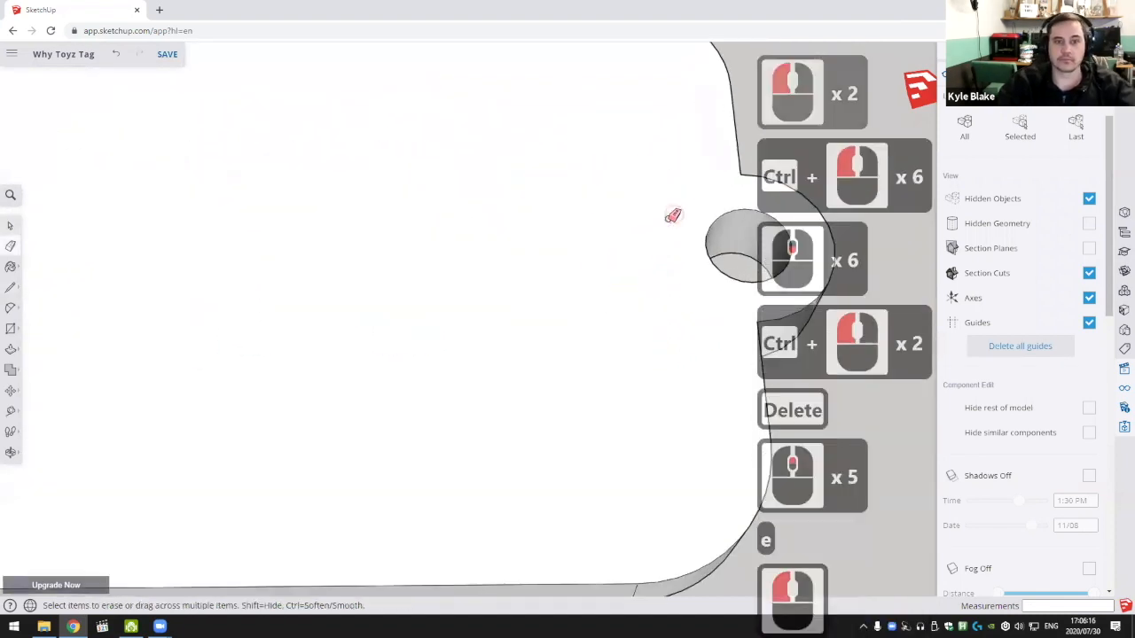
scroll(678, 211, down, 12)
key(Escape)
Create 3D text reading 'WHY?' in the Oswald font.
click(11, 356)
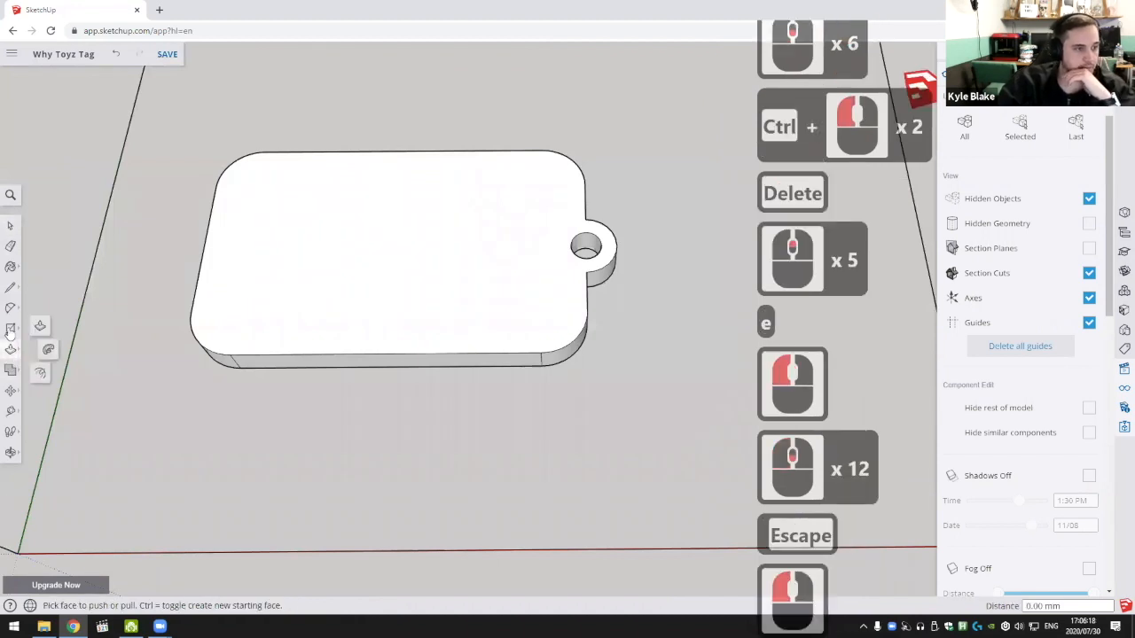
click(10, 330)
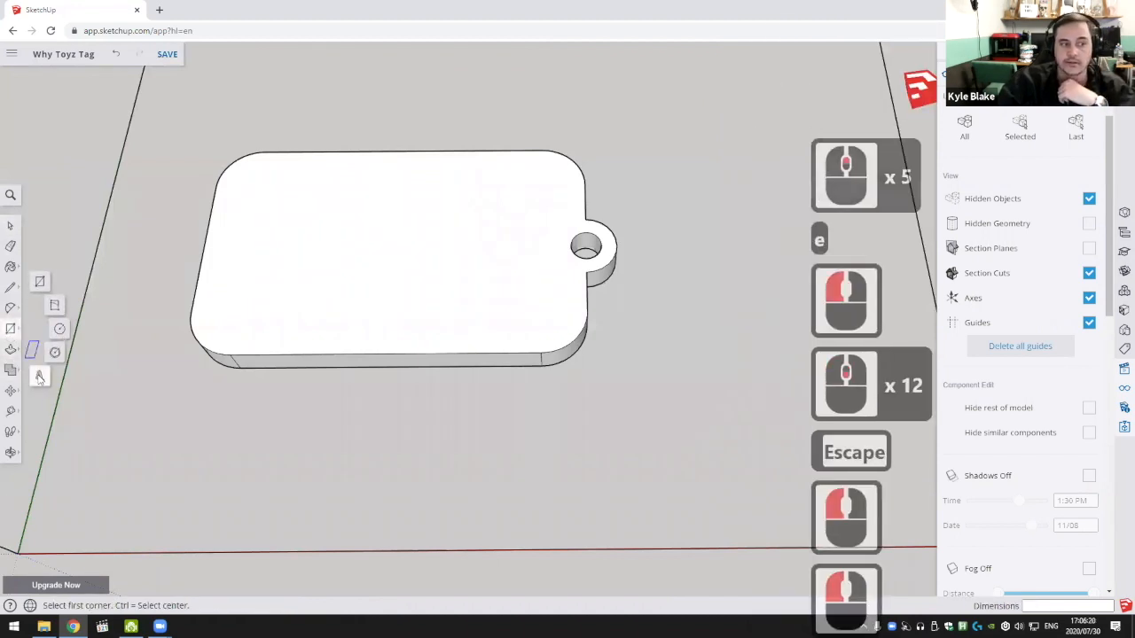
click(39, 378)
click(497, 257)
text(WHY?)
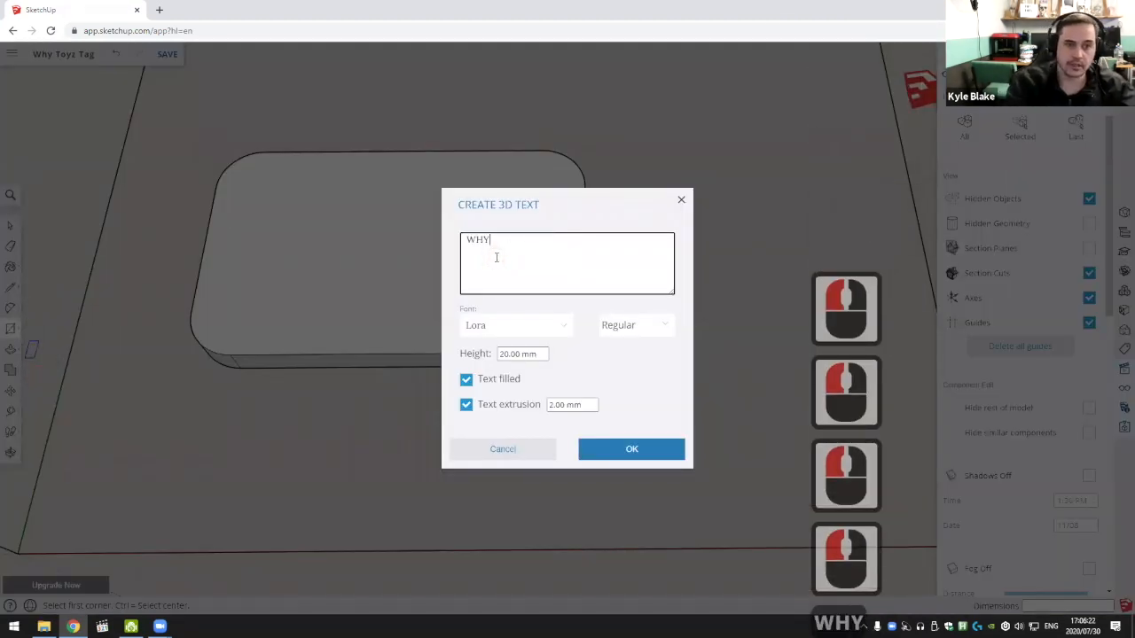
click(502, 324)
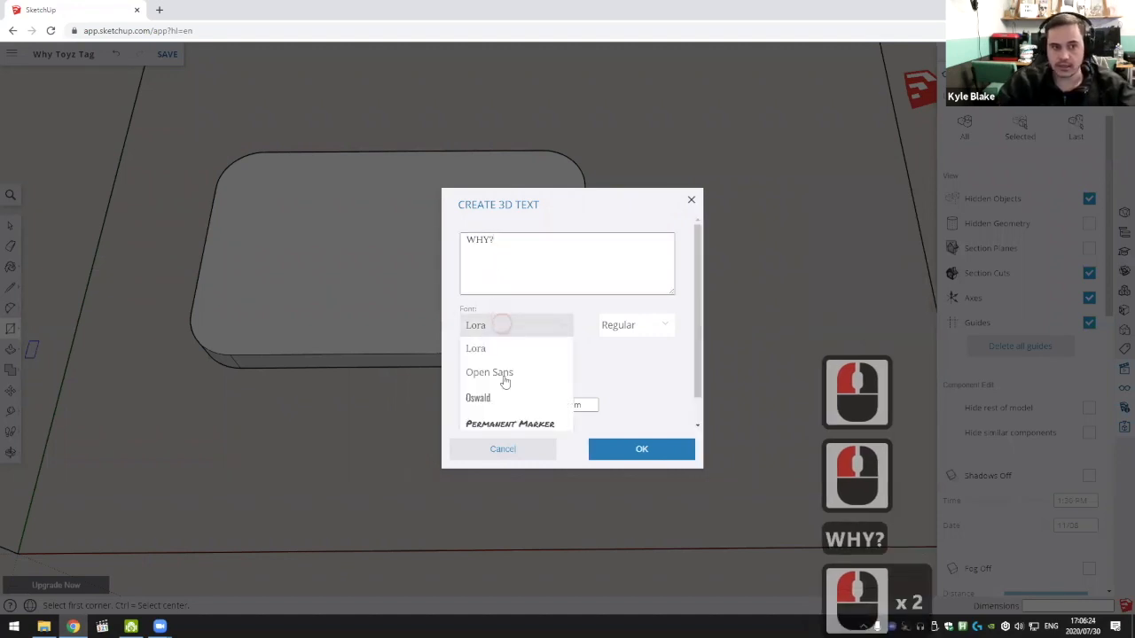
click(496, 400)
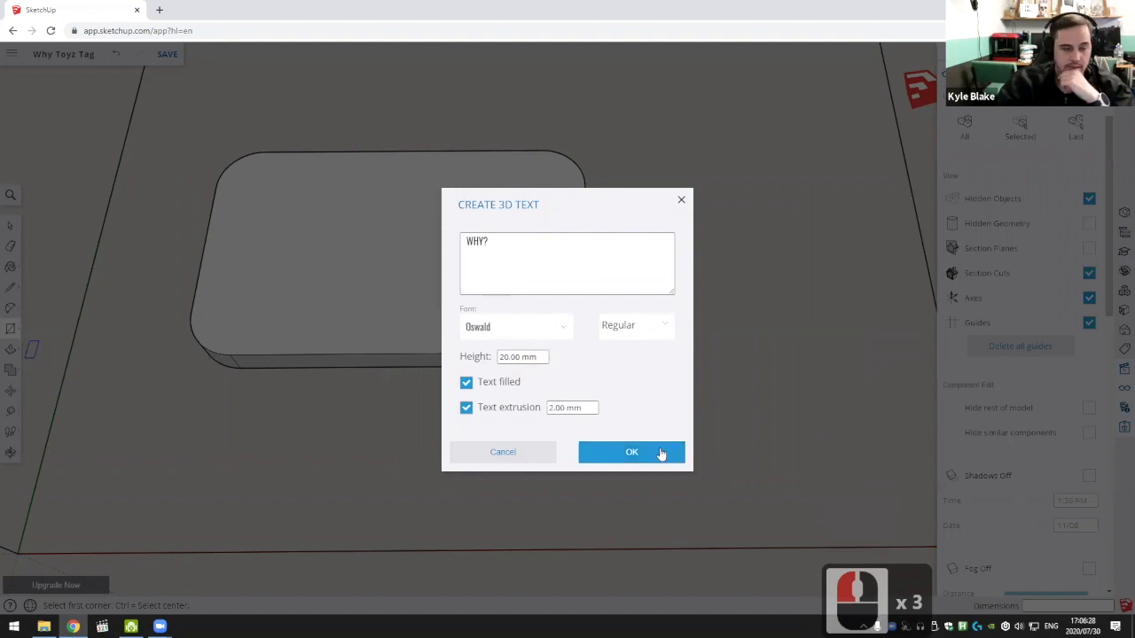
click(633, 453)
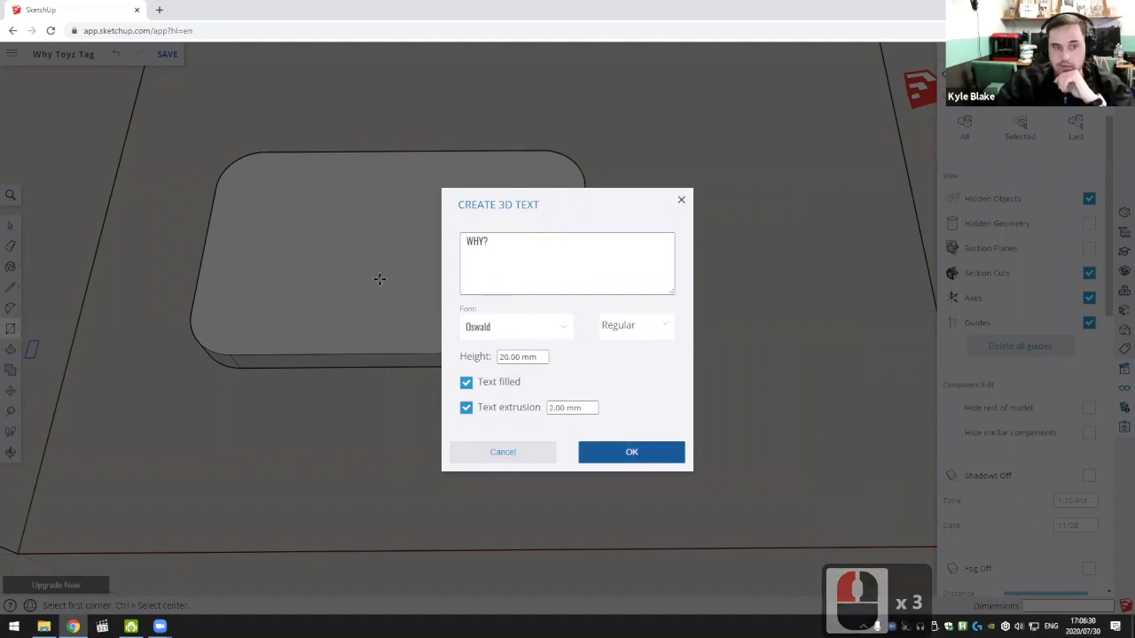
Place the WHY? text on the tag, then undo the placement.
scroll(420, 221, down, 2)
scroll(375, 279, down, 6)
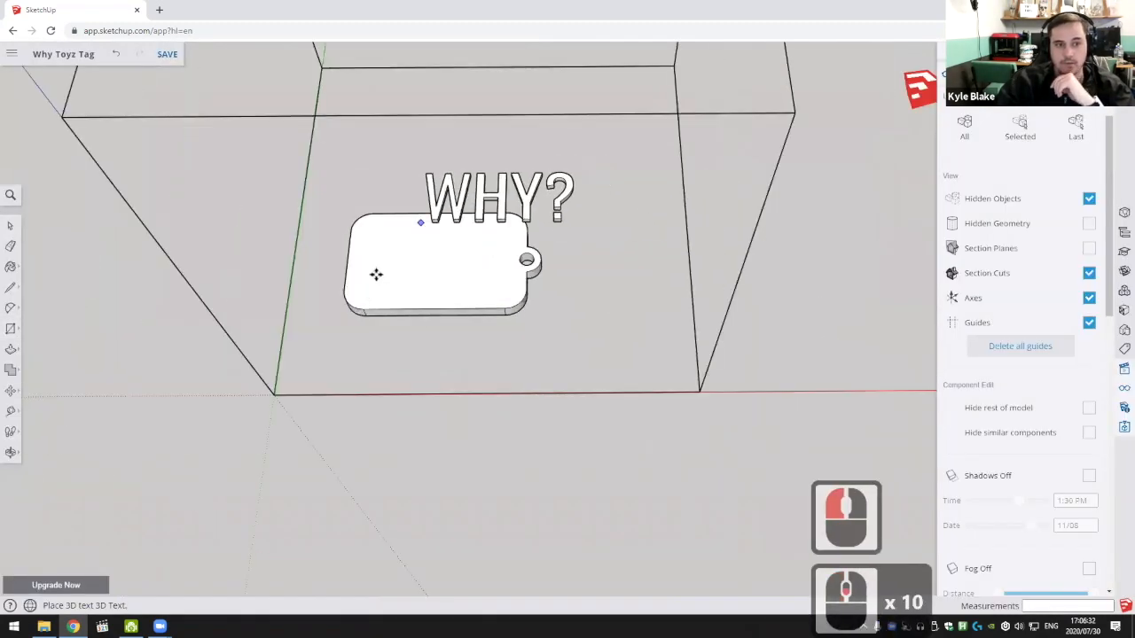
scroll(381, 248, up, 6)
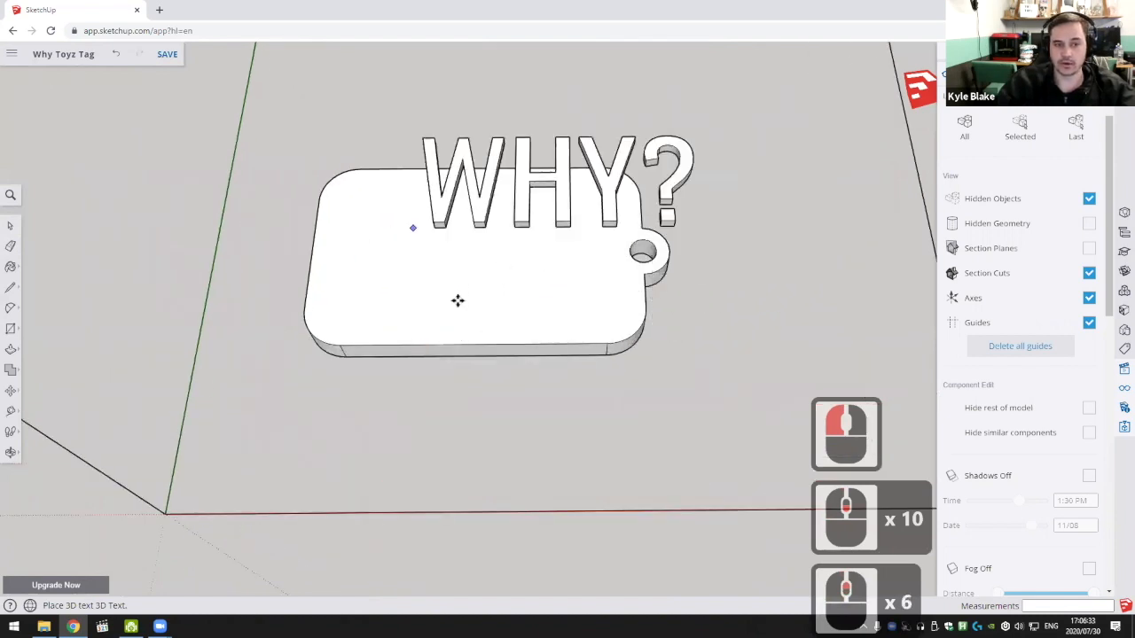
scroll(433, 294, down, 5)
scroll(435, 289, up, 5)
shift+middle_drag(433, 294, 450, 277)
click(437, 294)
scroll(437, 293, down, 4)
key(ctrl+z)
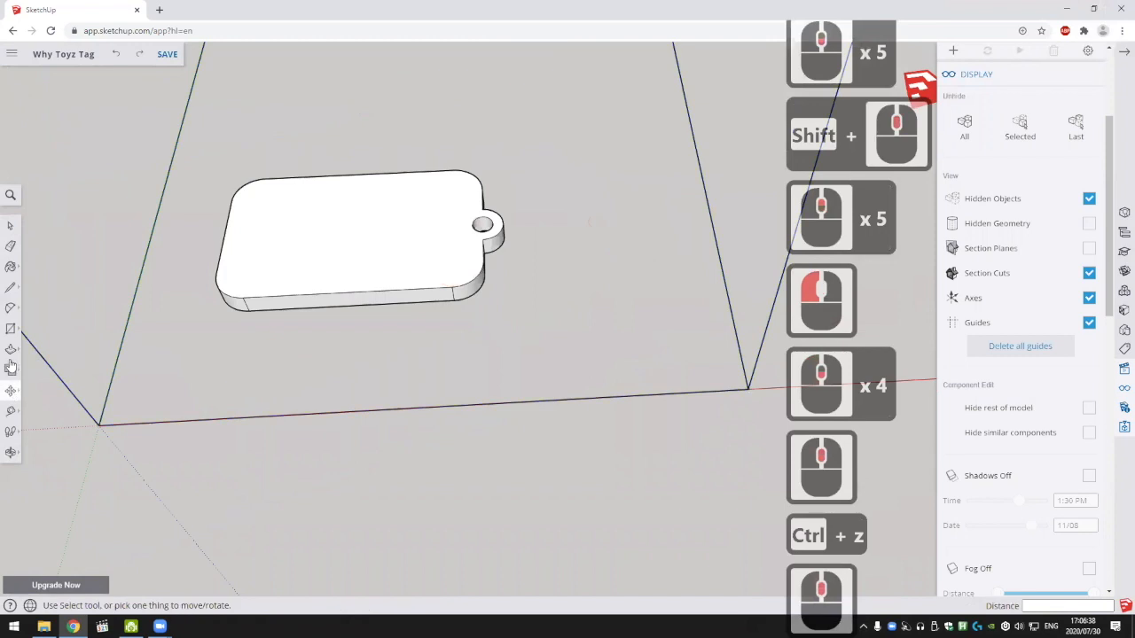
Start a new 3D text reading 'WHY?' from the Shapes tools.
click(11, 350)
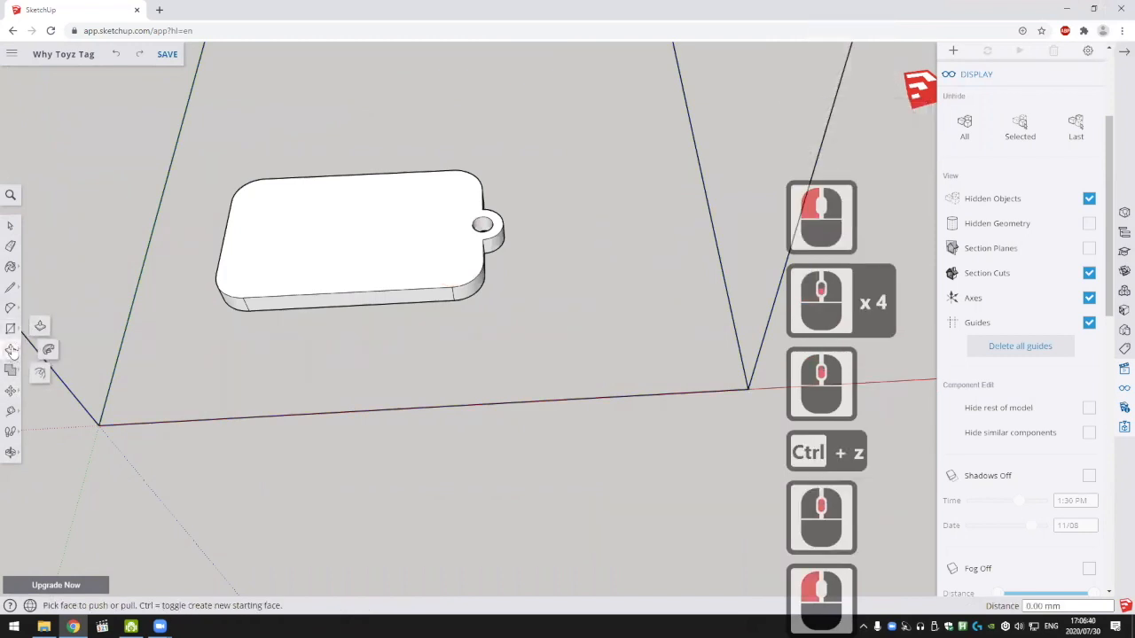
click(11, 351)
click(11, 328)
mouse_move(15, 330)
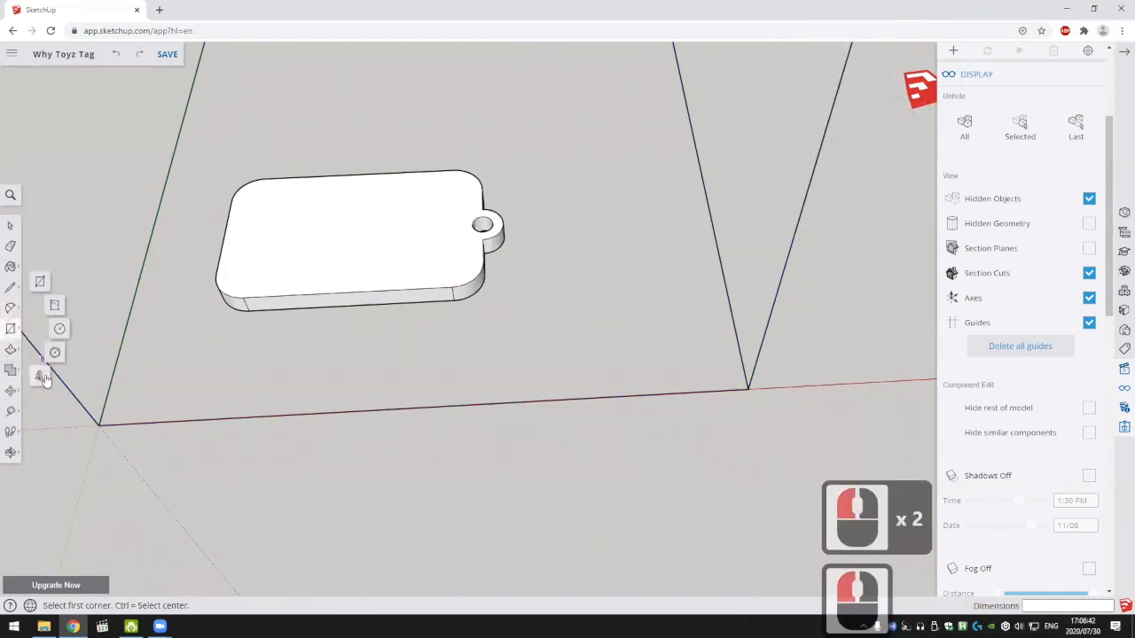
click(44, 376)
click(555, 265)
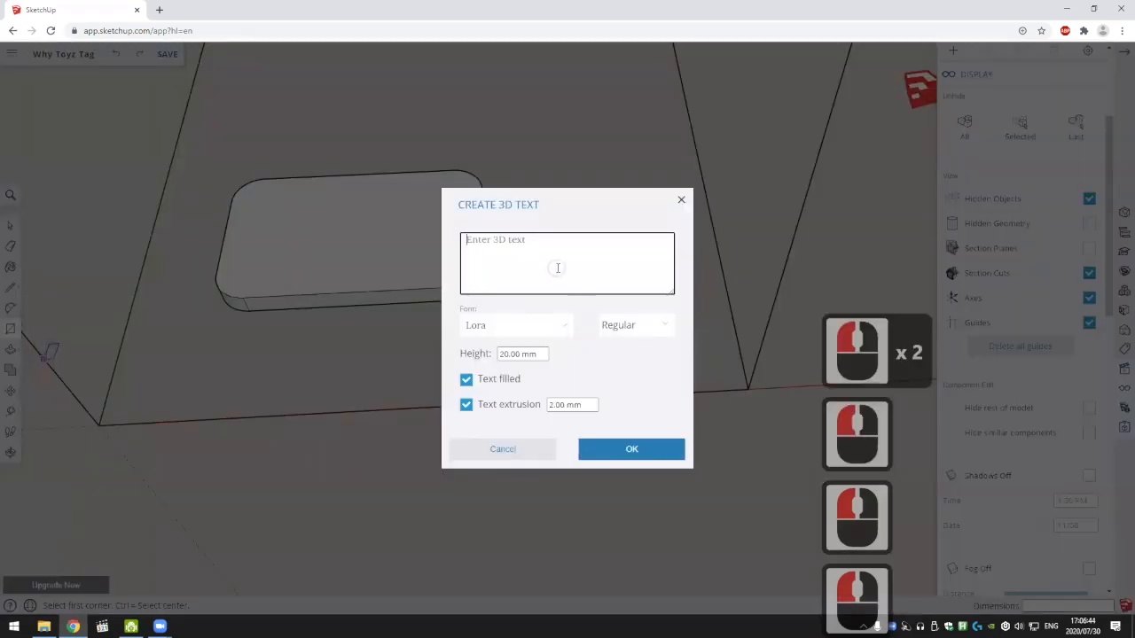
text(WHY?)
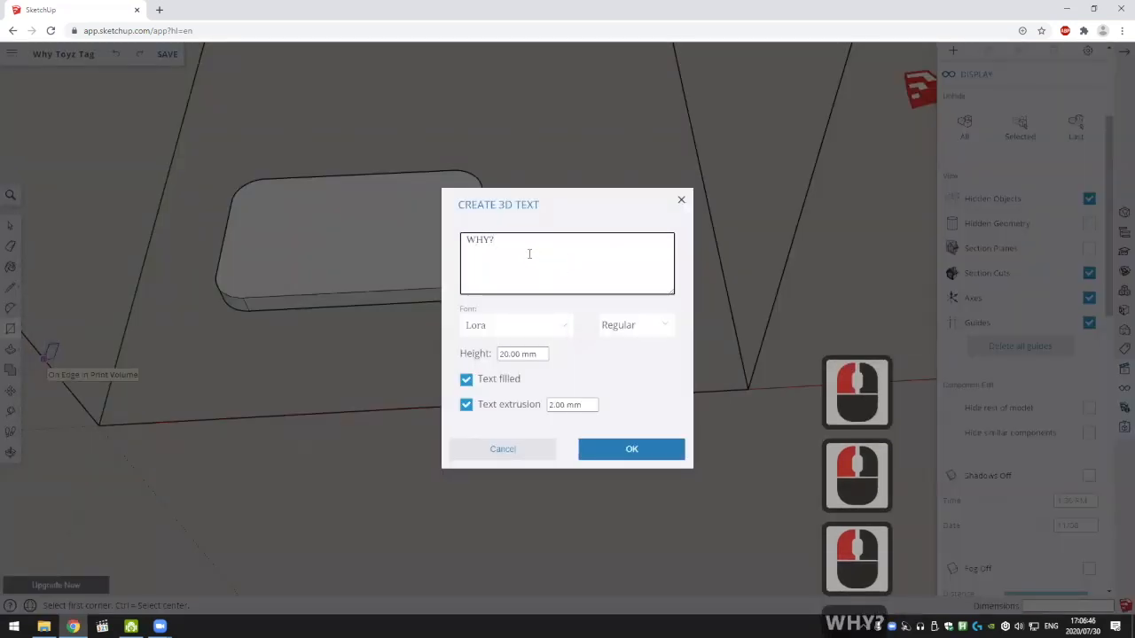
Set the font to Oswald, create the text and bring it toward the tag.
drag(531, 257, 451, 261)
click(518, 326)
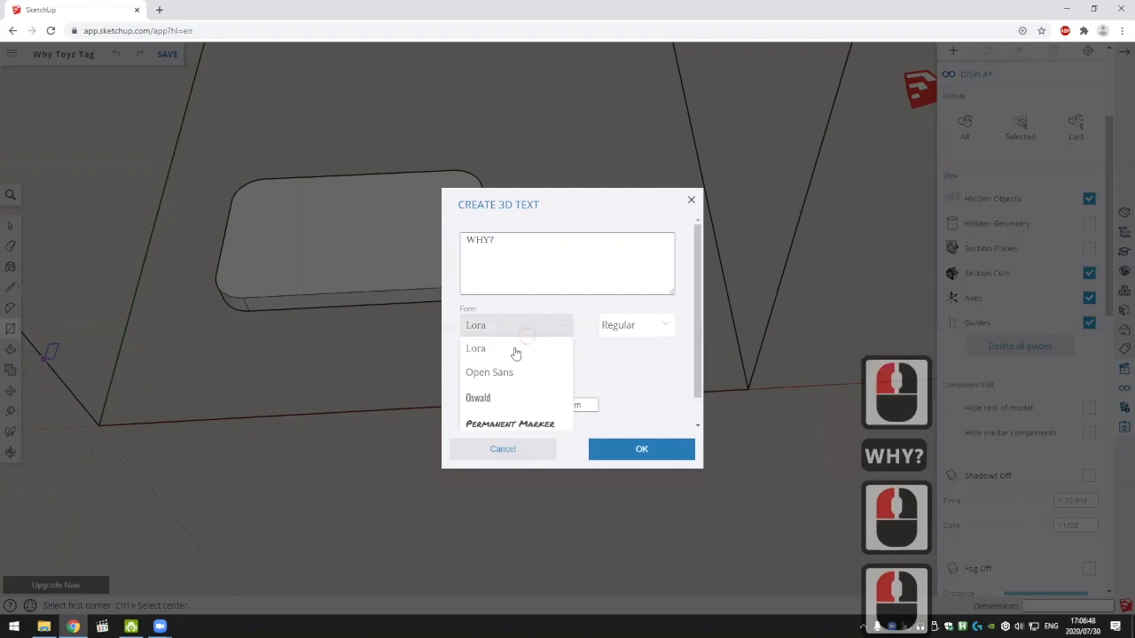
click(485, 399)
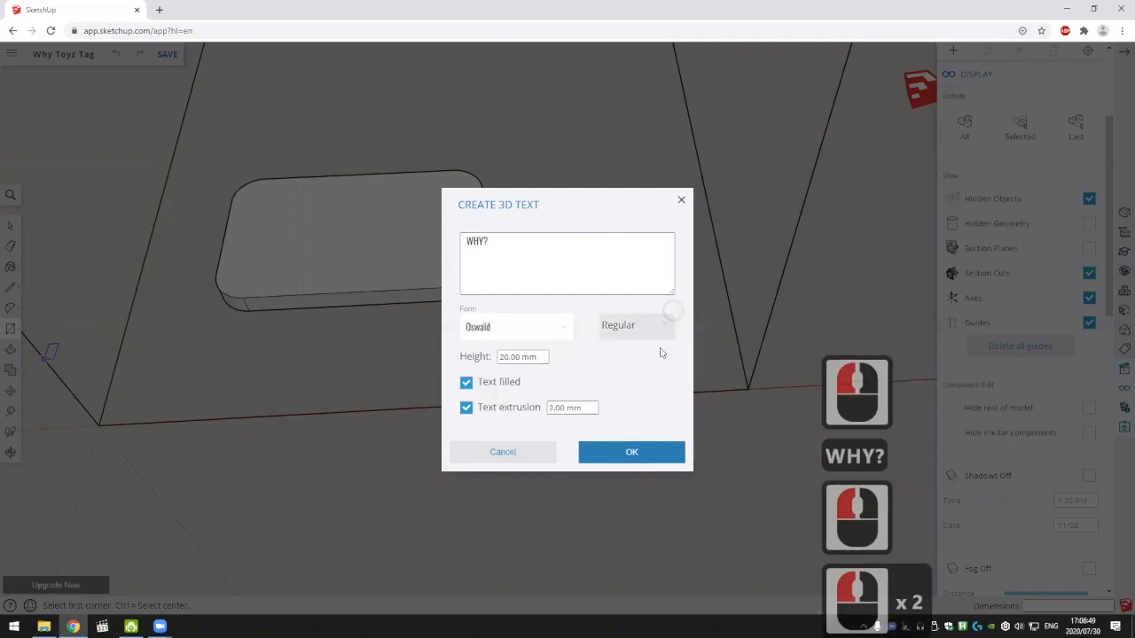
click(646, 460)
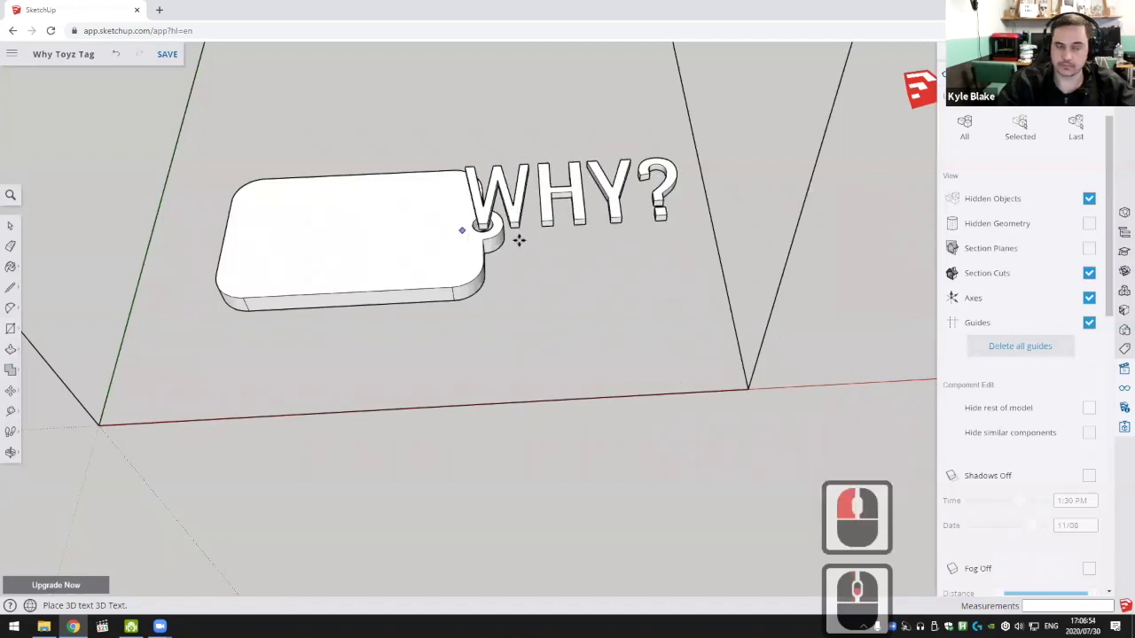
scroll(521, 243, down, 6)
scroll(528, 247, down, 12)
scroll(531, 249, up, 16)
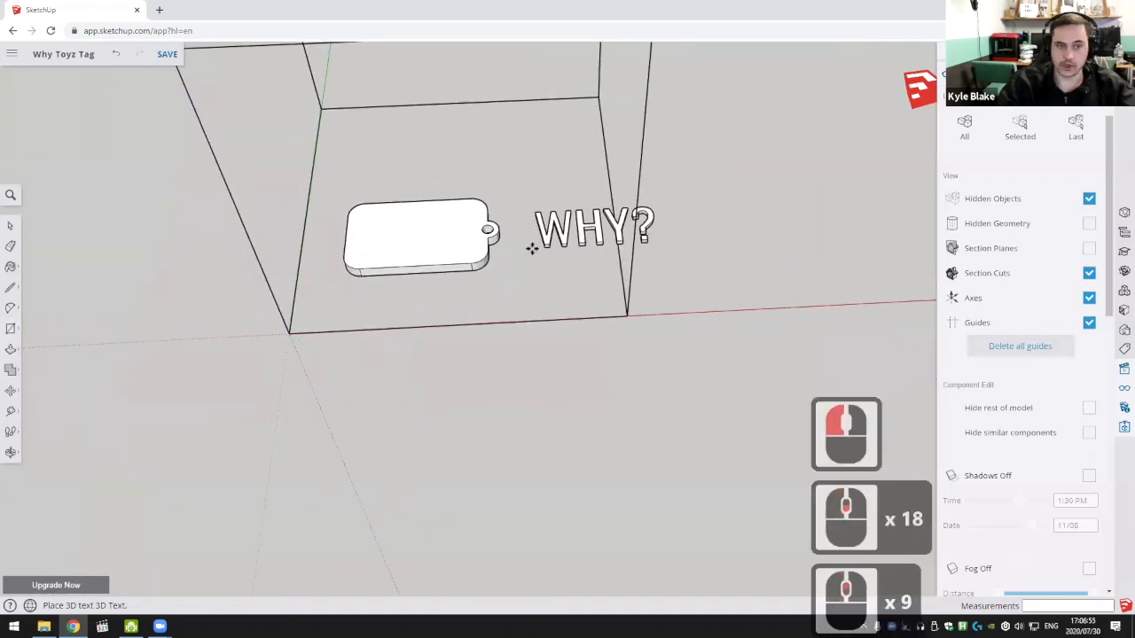
scroll(537, 249, down, 8)
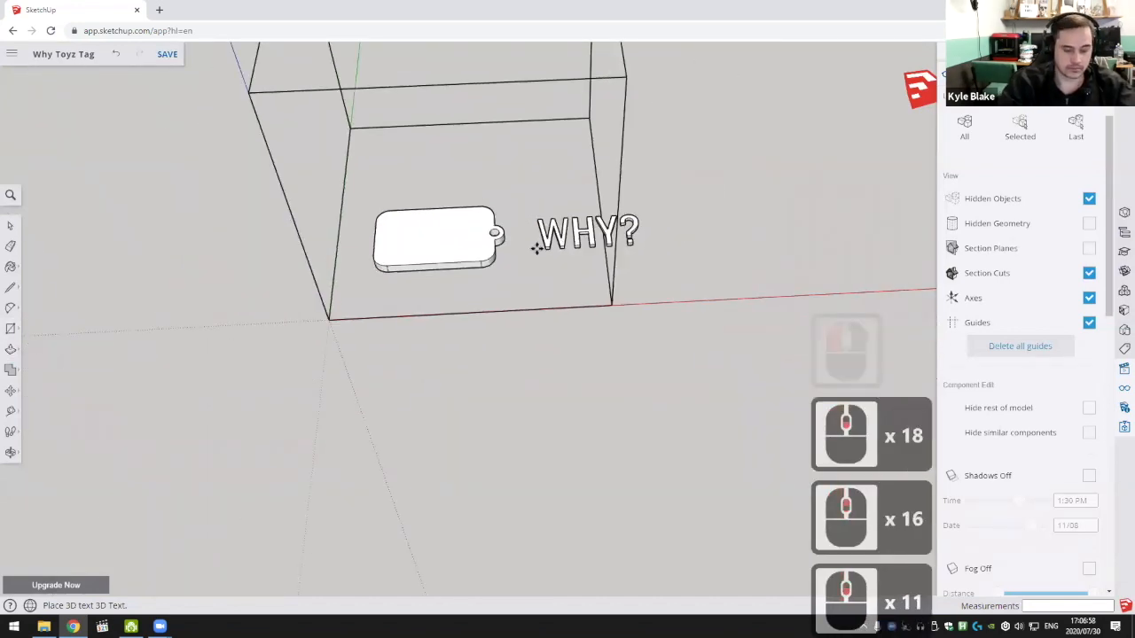
scroll(534, 250, down, 5)
scroll(535, 250, up, 1)
shift+scroll(512, 264, up, 4)
shift+middle_drag(512, 264, 421, 322)
scroll(409, 302, up, 5)
scroll(409, 302, up, 1)
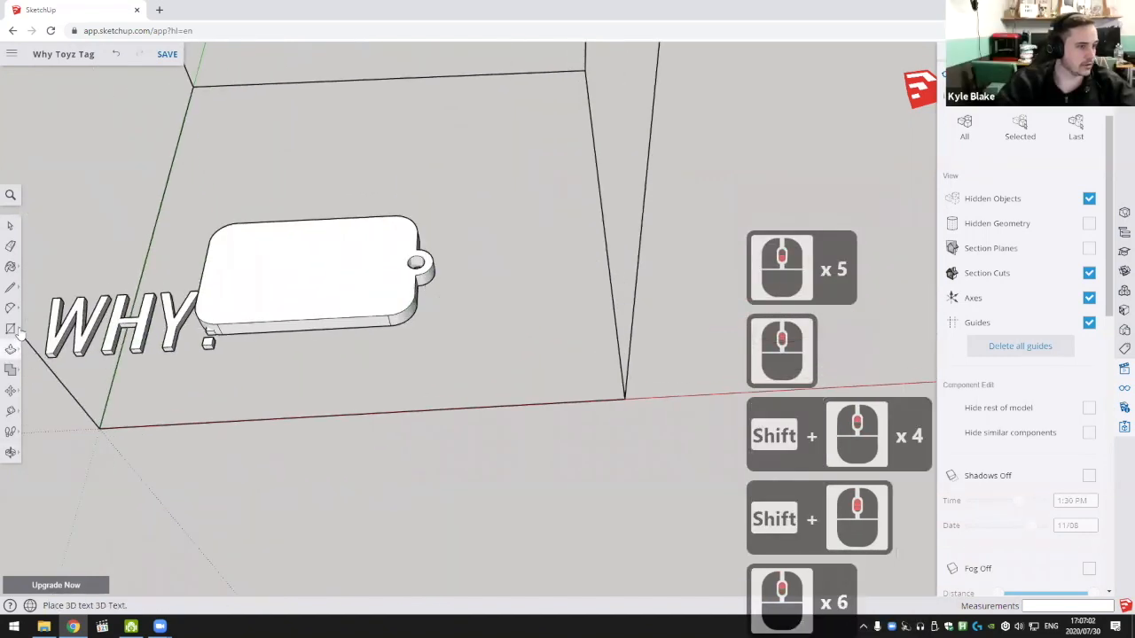
Discard the unplaced text and create 3D text with 350 mm height and 20 mm extrusion.
key(Escape)
key(Escape)
click(11, 308)
click(11, 329)
click(40, 376)
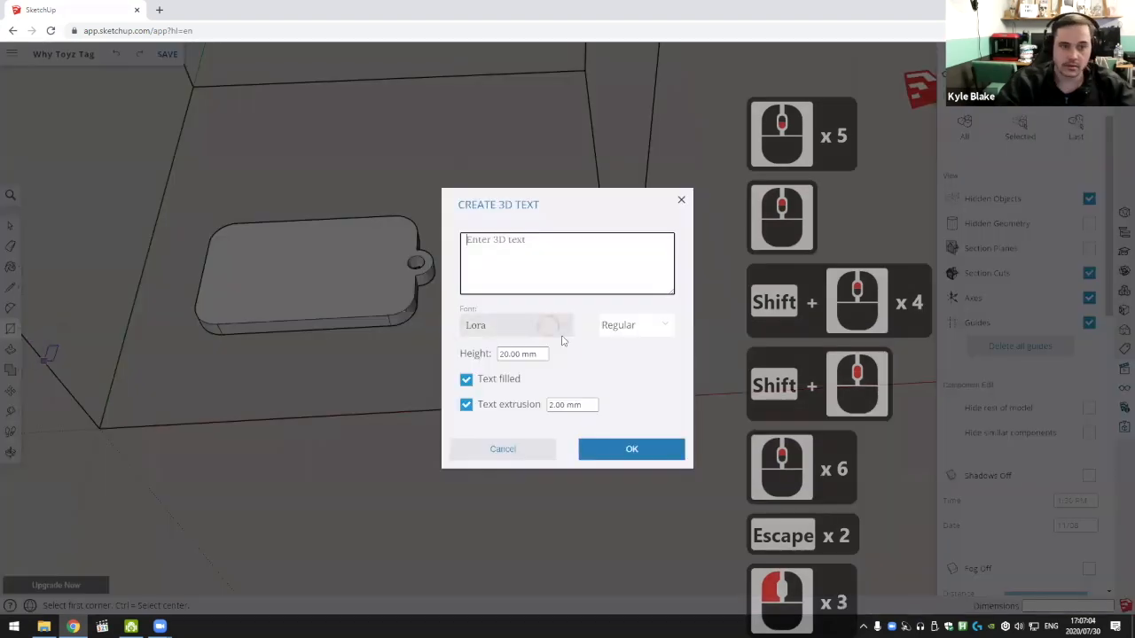
text(350)
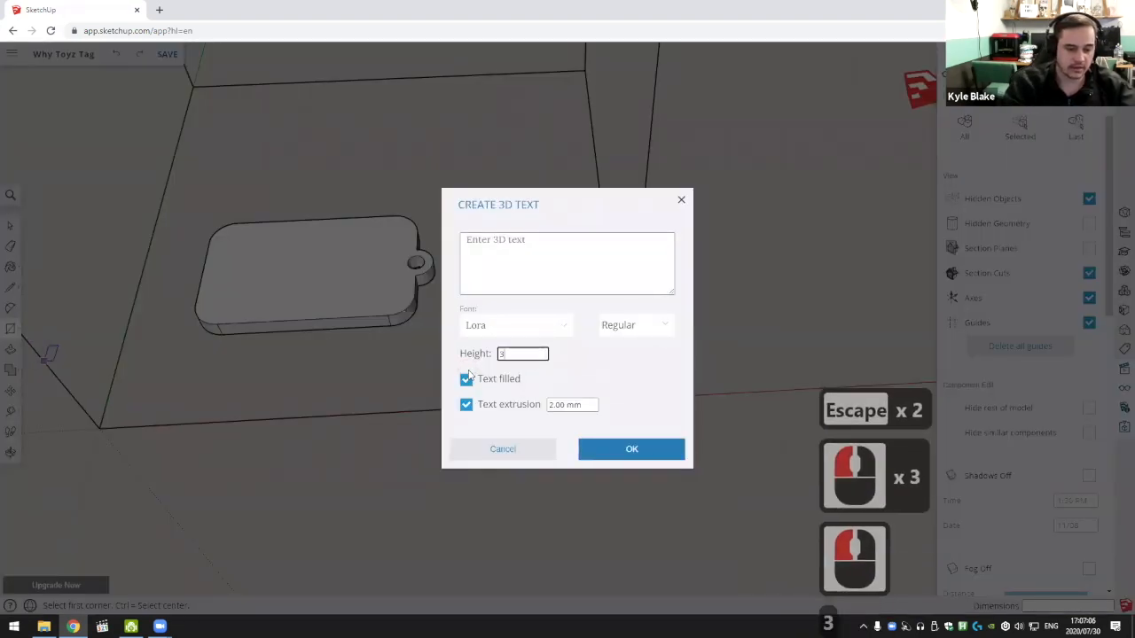
click(563, 406)
text(20)
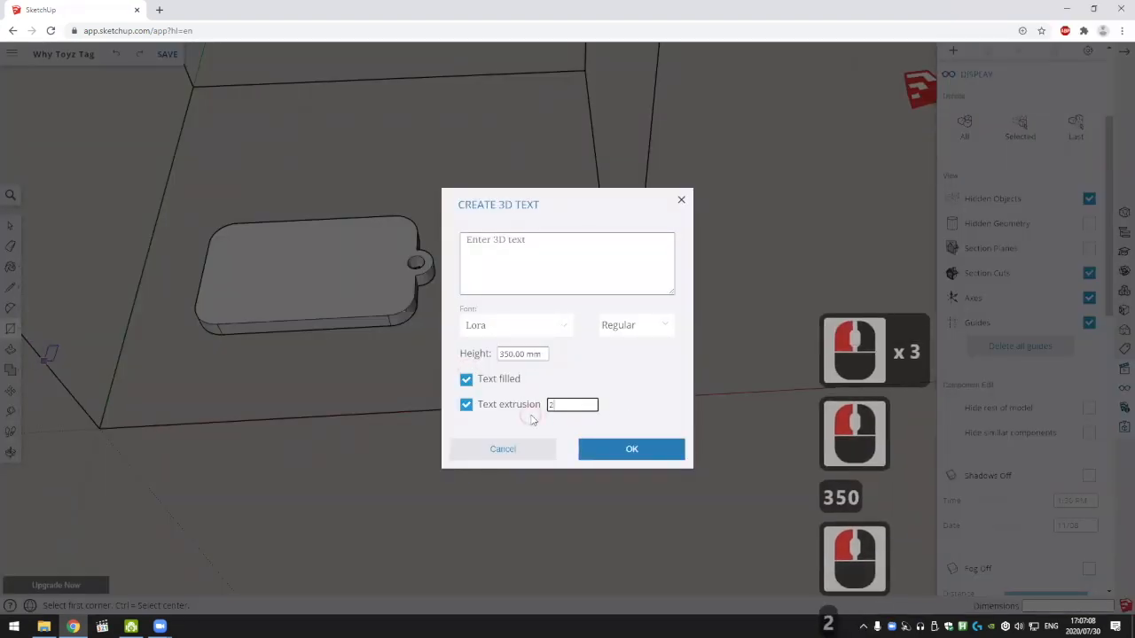
click(619, 452)
Zoom to extents and orbit to look down on the large text box around the tag.
scroll(471, 327, down, 20)
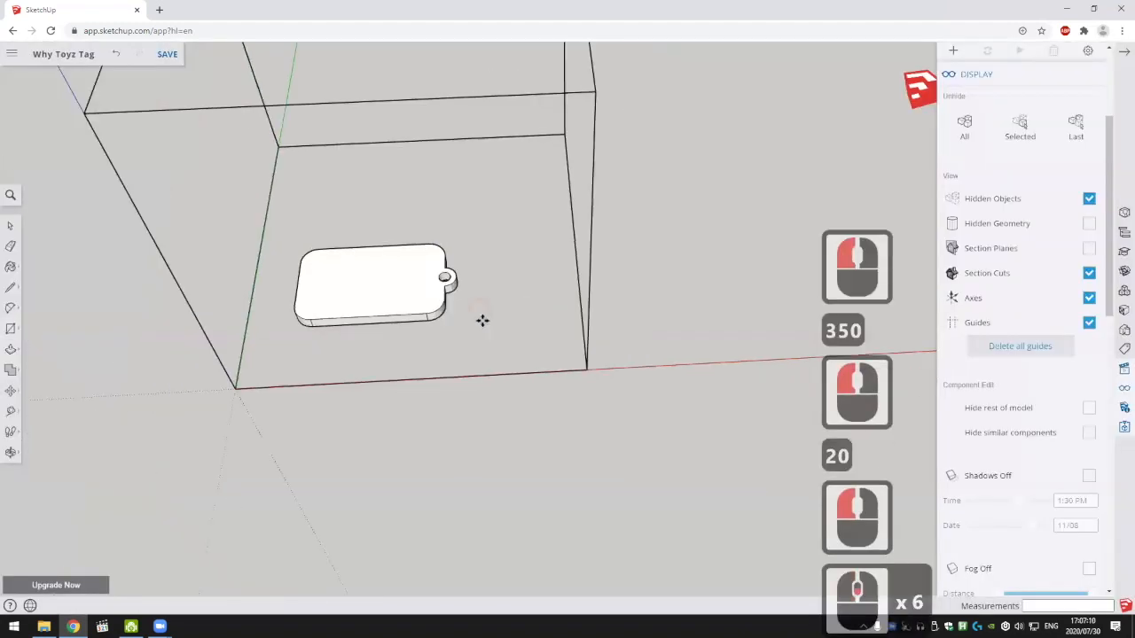
scroll(381, 341, down, 20)
scroll(382, 352, up, 10)
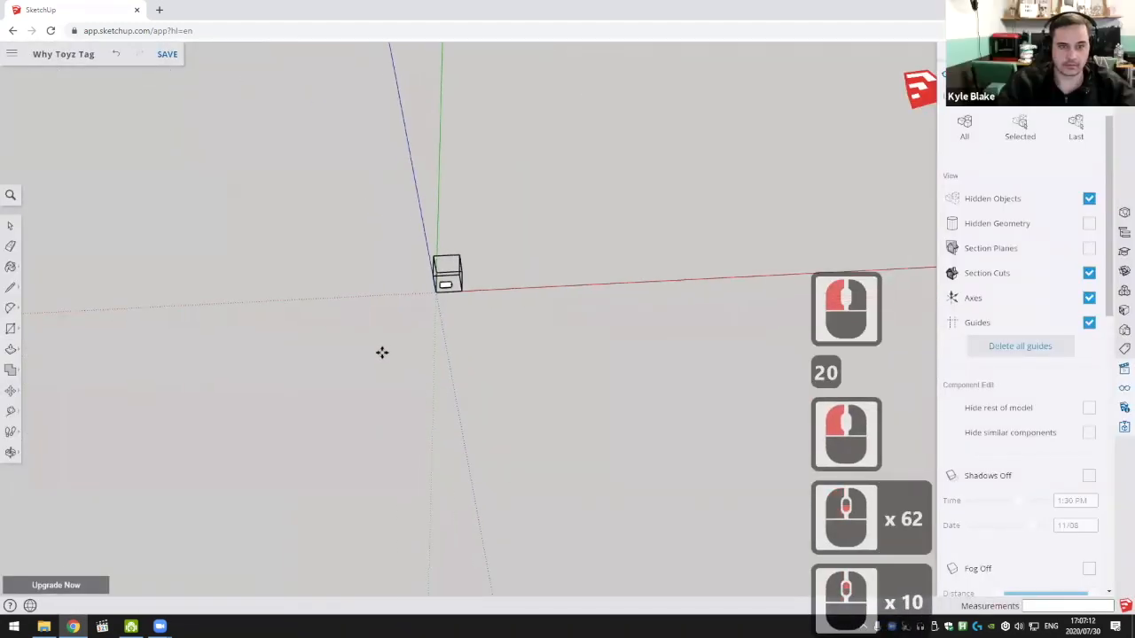
scroll(382, 352, down, 20)
scroll(384, 349, down, 3)
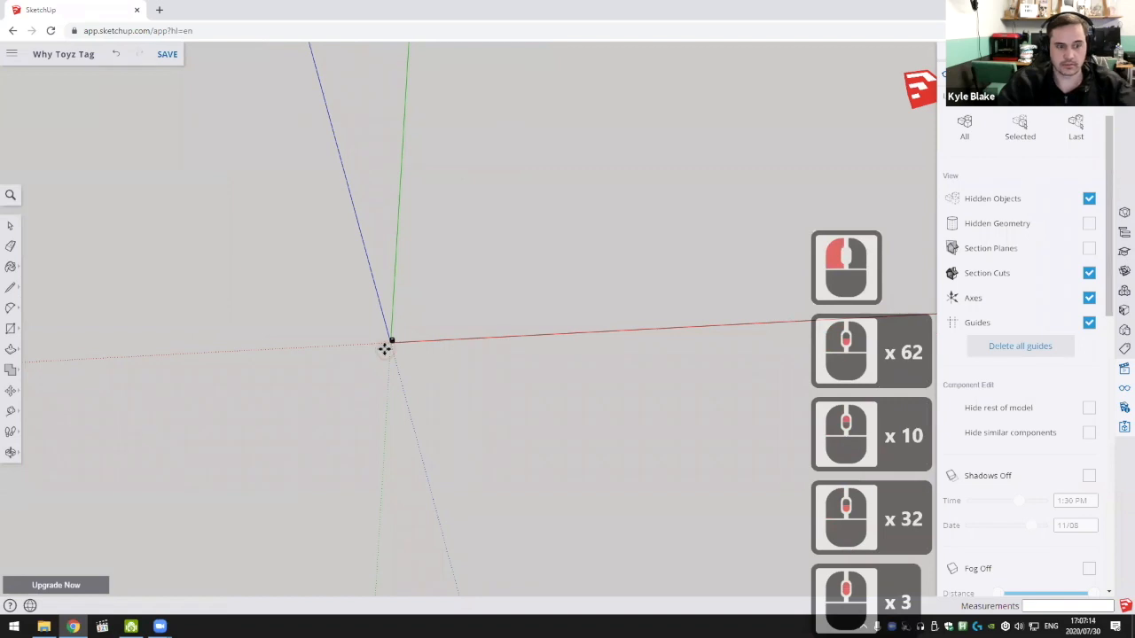
key(ctrl+shift+e)
scroll(430, 327, down, 20)
middle_drag(651, 134, 629, 168)
scroll(545, 348, up, 6)
scroll(544, 344, down, 5)
middle_drag(547, 248, 498, 296)
scroll(497, 297, up, 13)
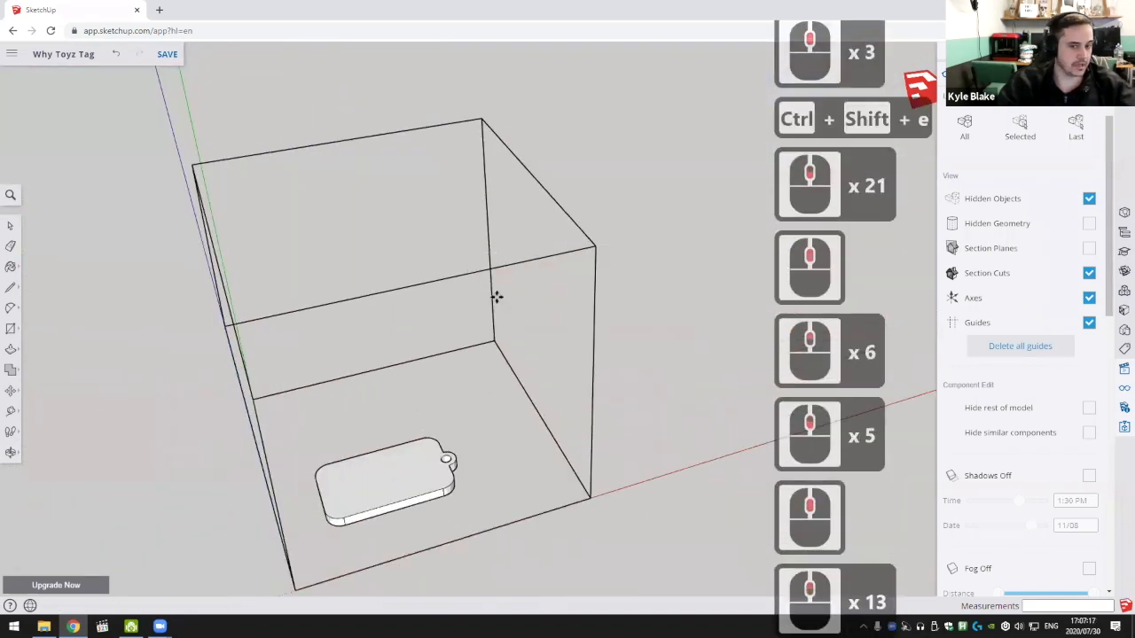
scroll(496, 297, down, 7)
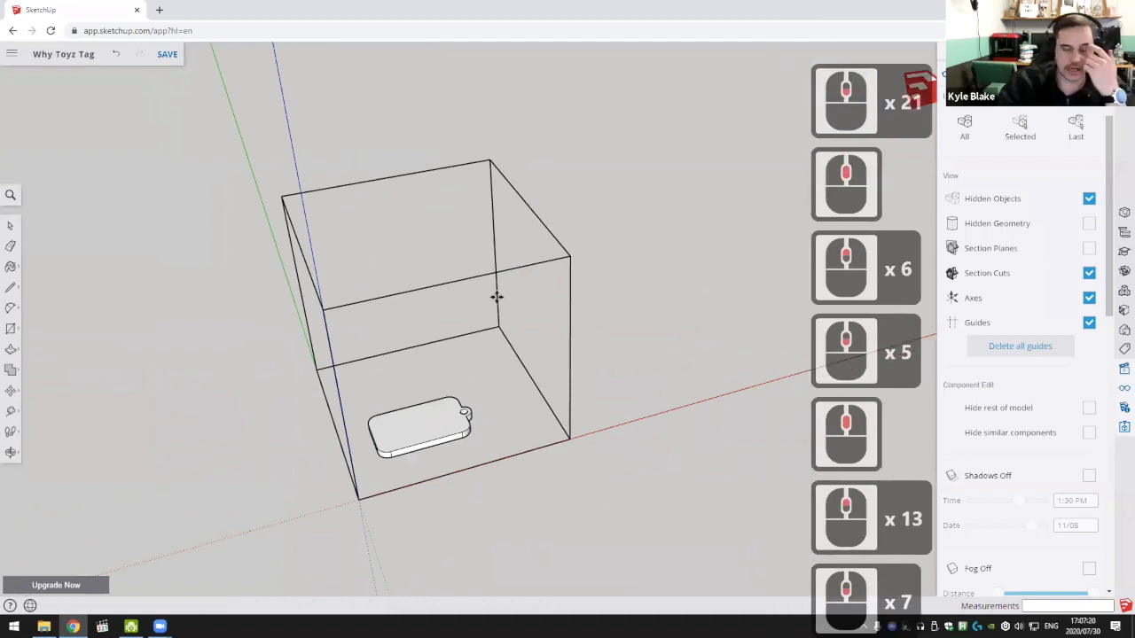
Cancel the current tool and bring up the Create 3D Text dialog.
scroll(372, 393, up, 2)
scroll(372, 393, up, 2)
middle_click(372, 396)
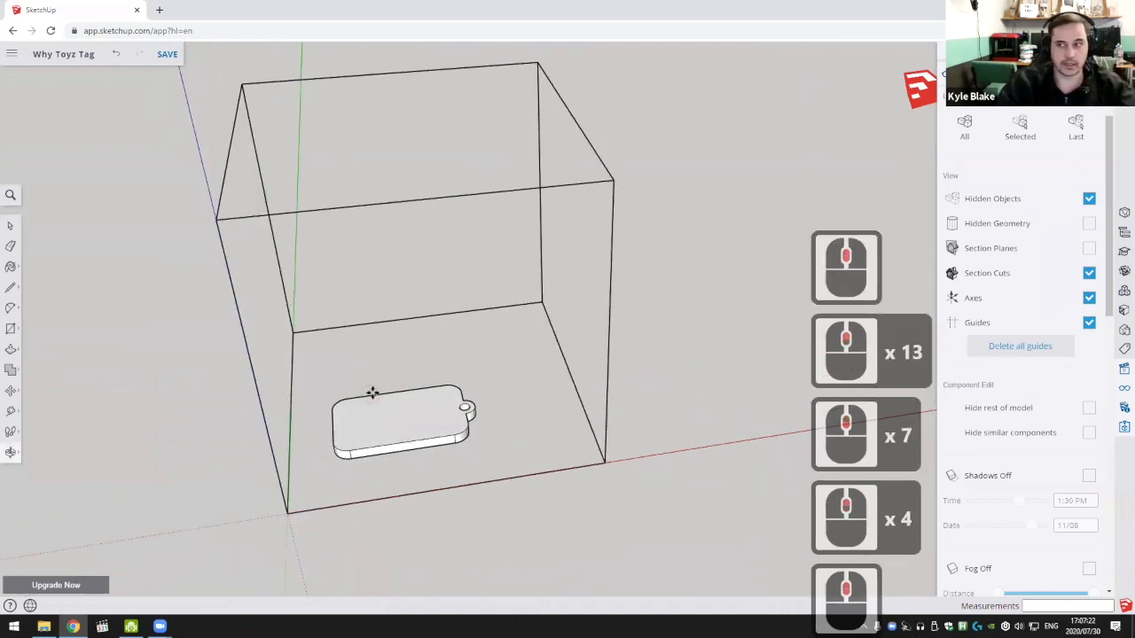
key(Escape)
key(Escape)
scroll(218, 416, up, 5)
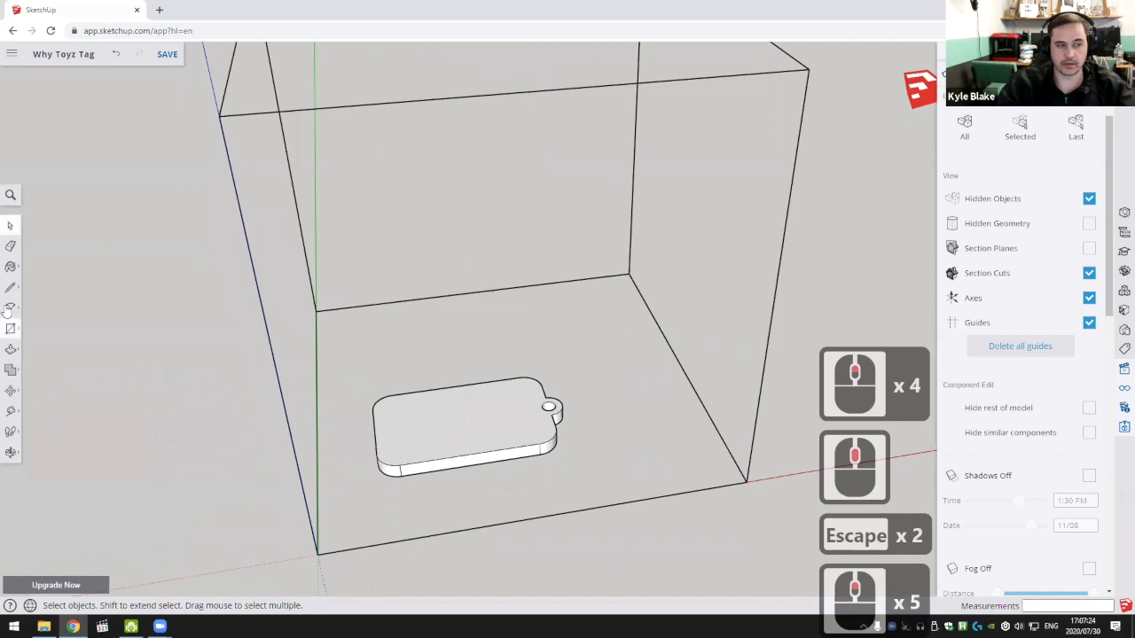
click(10, 351)
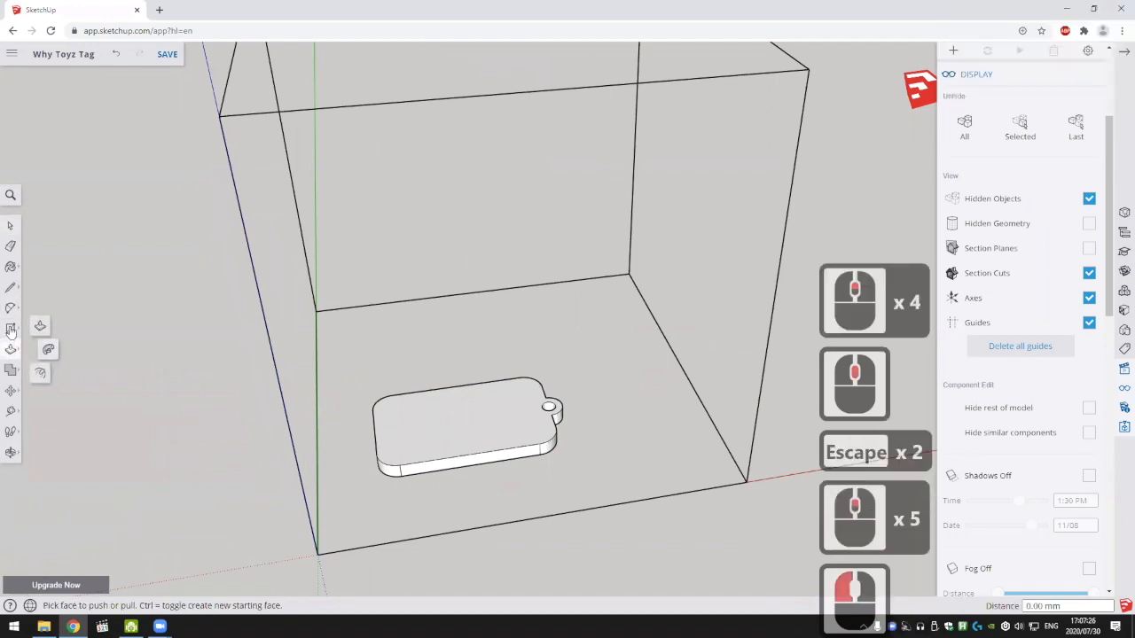
click(11, 371)
click(10, 370)
click(11, 350)
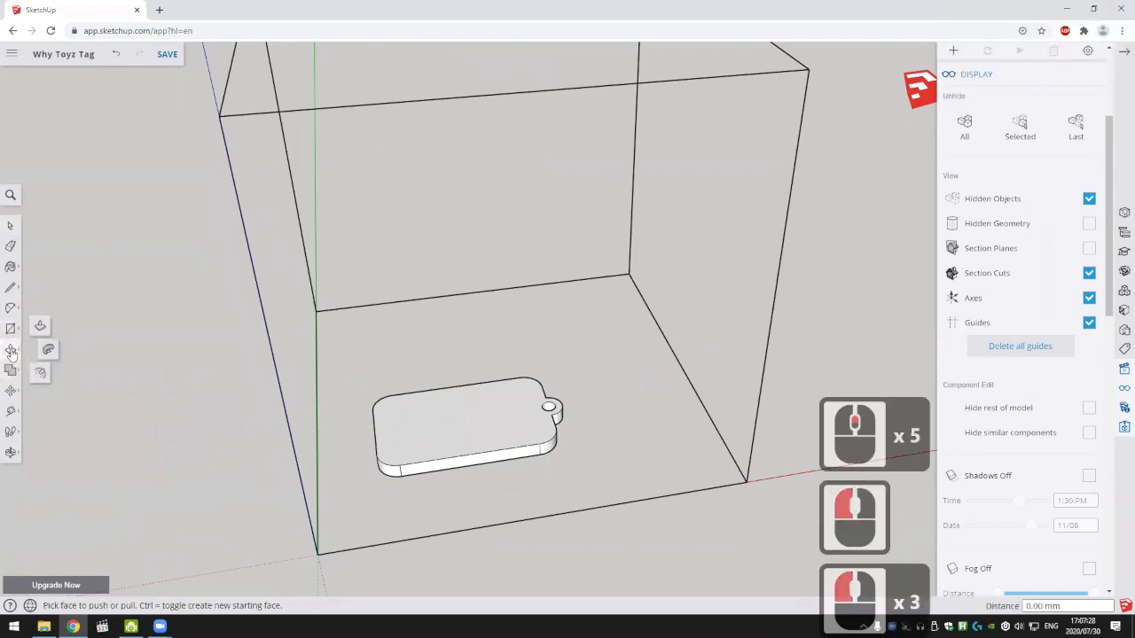
click(11, 329)
click(40, 376)
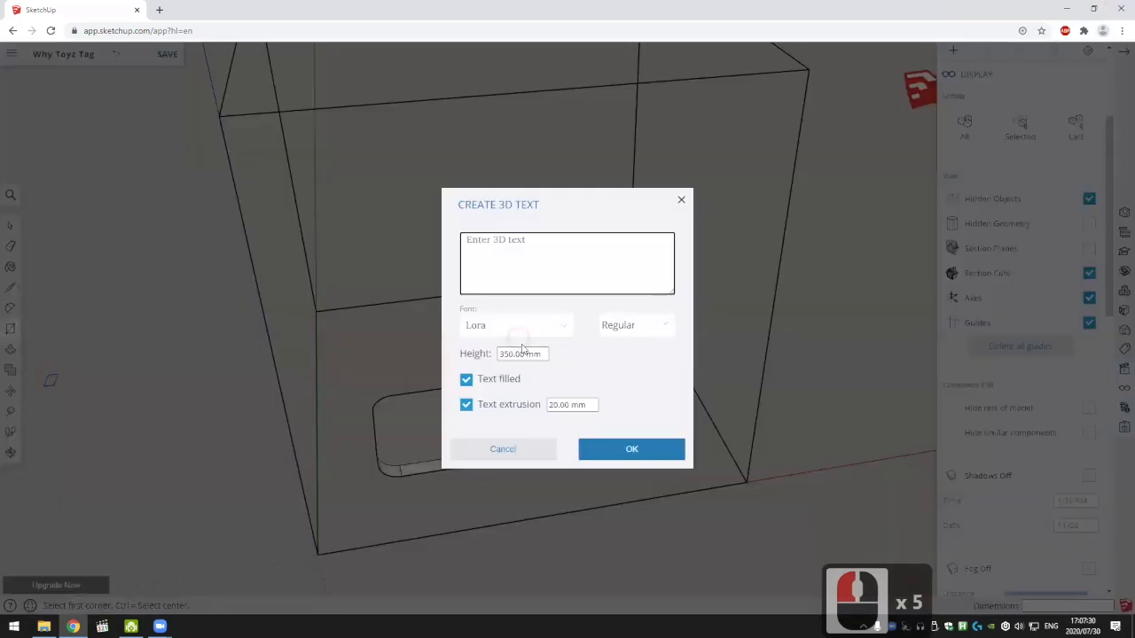
Set height 20 mm, extrusion 2 mm, Oswald font, and enter the text 'WHY?'.
drag(543, 355, 476, 366)
text(20)
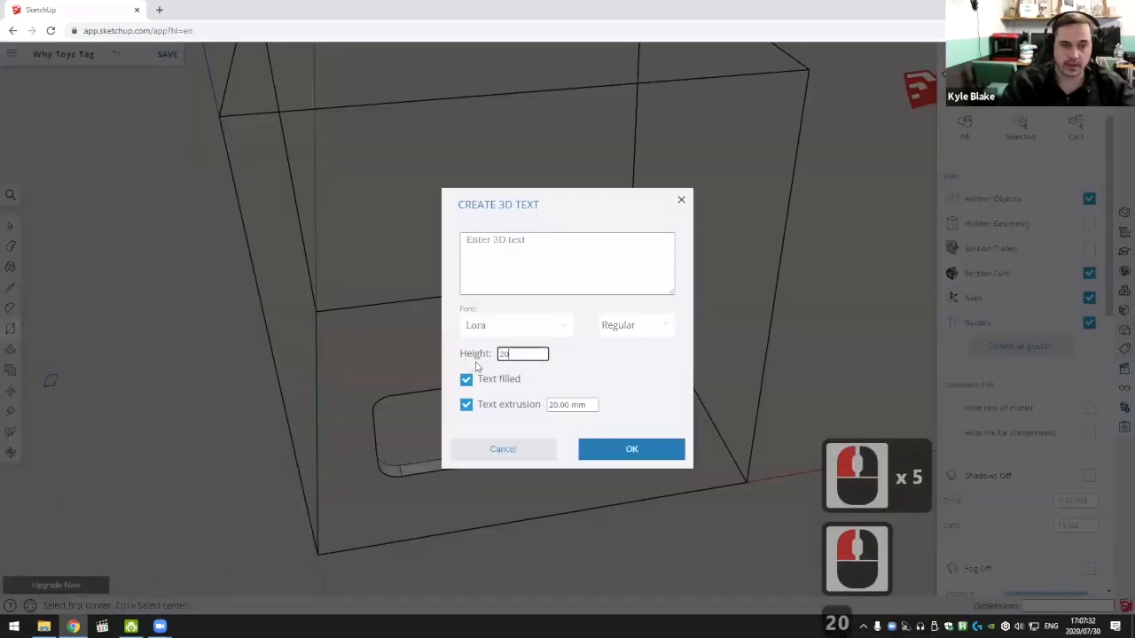
click(478, 366)
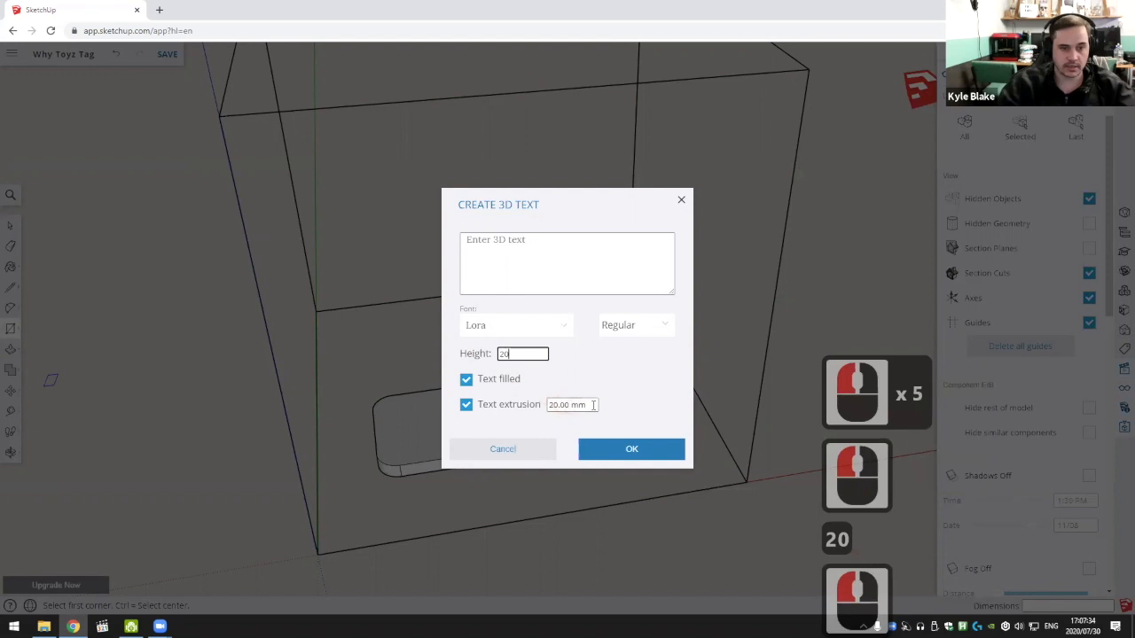
drag(593, 405, 531, 416)
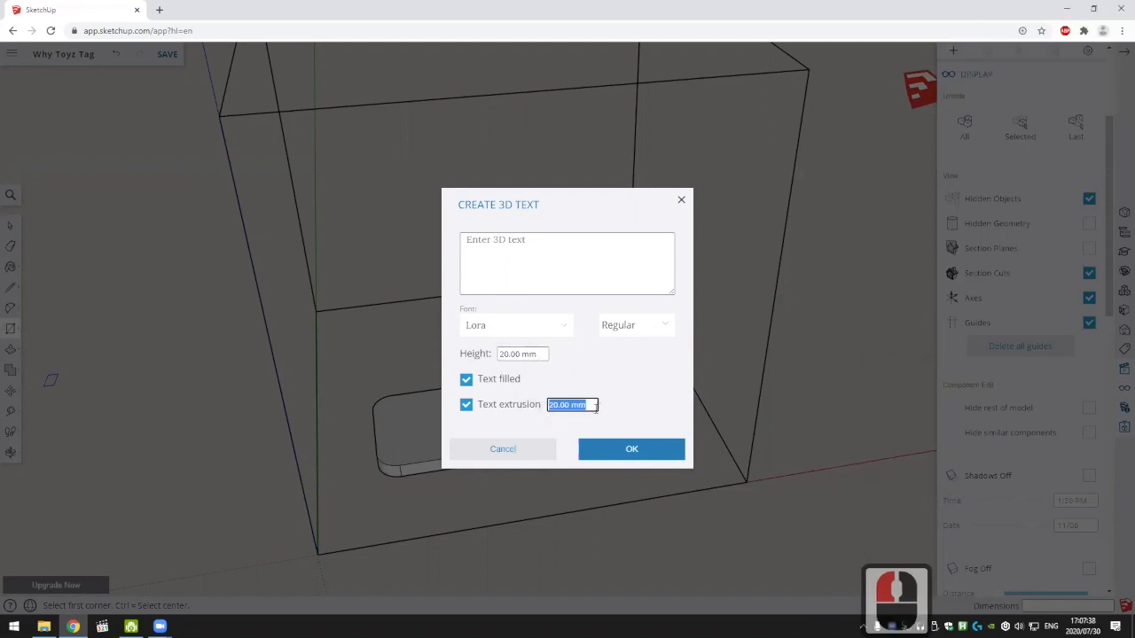
text(2)
click(533, 333)
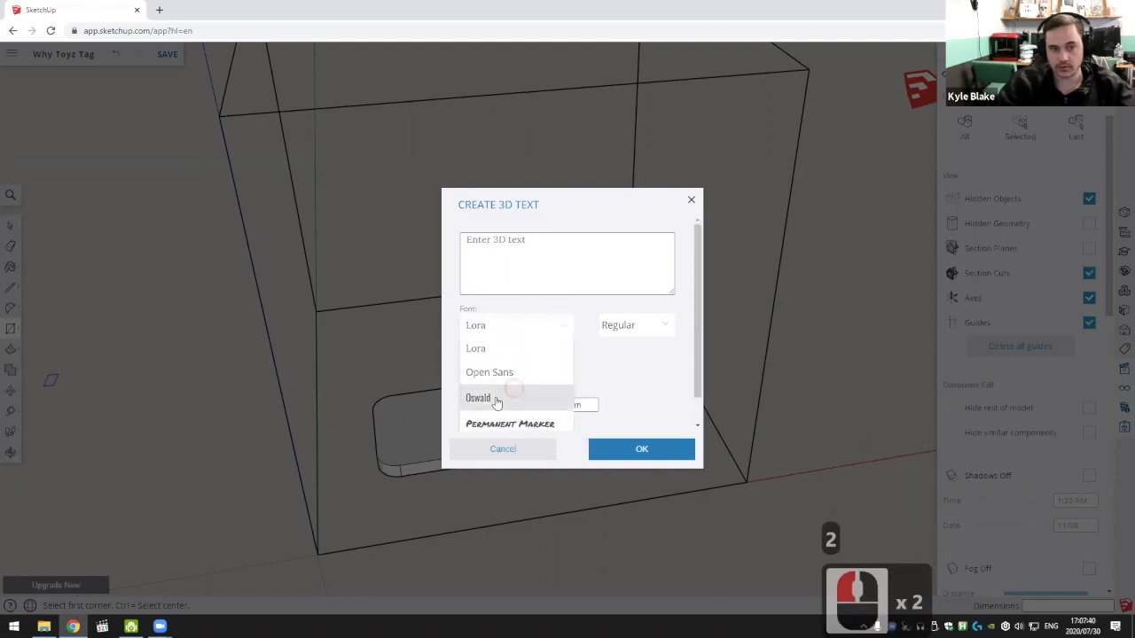
click(494, 398)
click(558, 240)
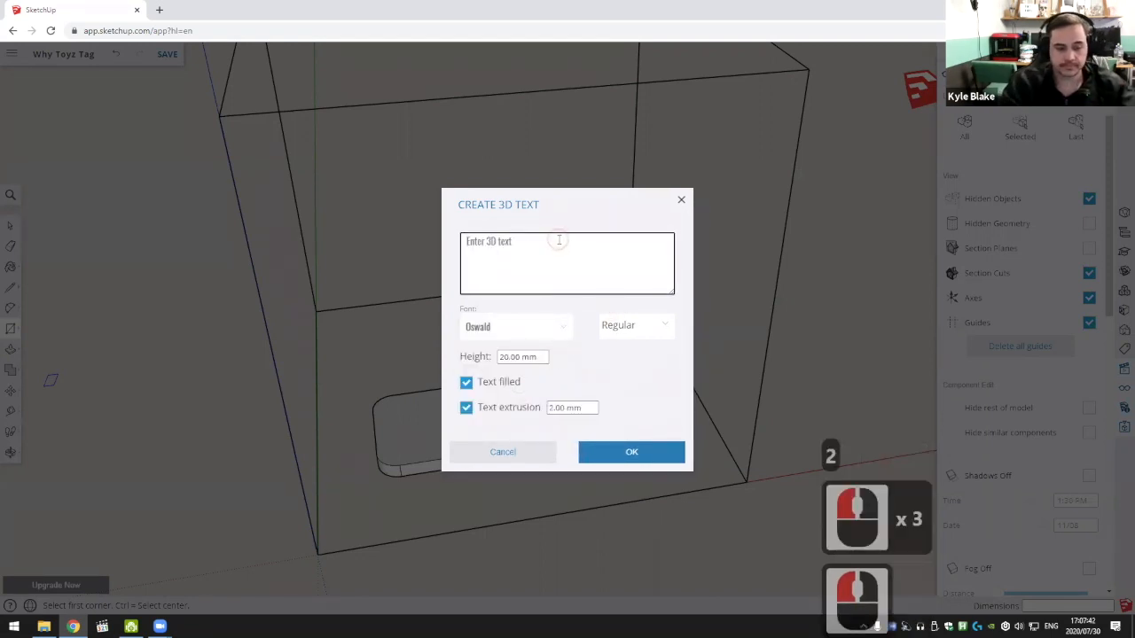
text(WHY?)
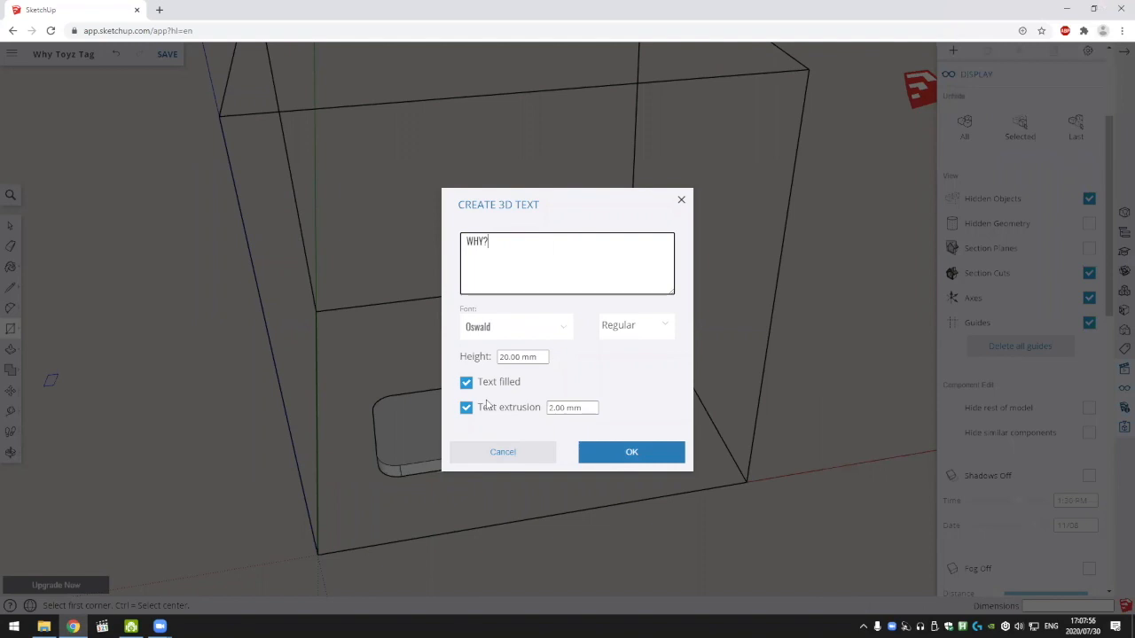
Create the 20 mm Oswald WHY? text with 2 mm extrusion and set it on the tag.
click(631, 452)
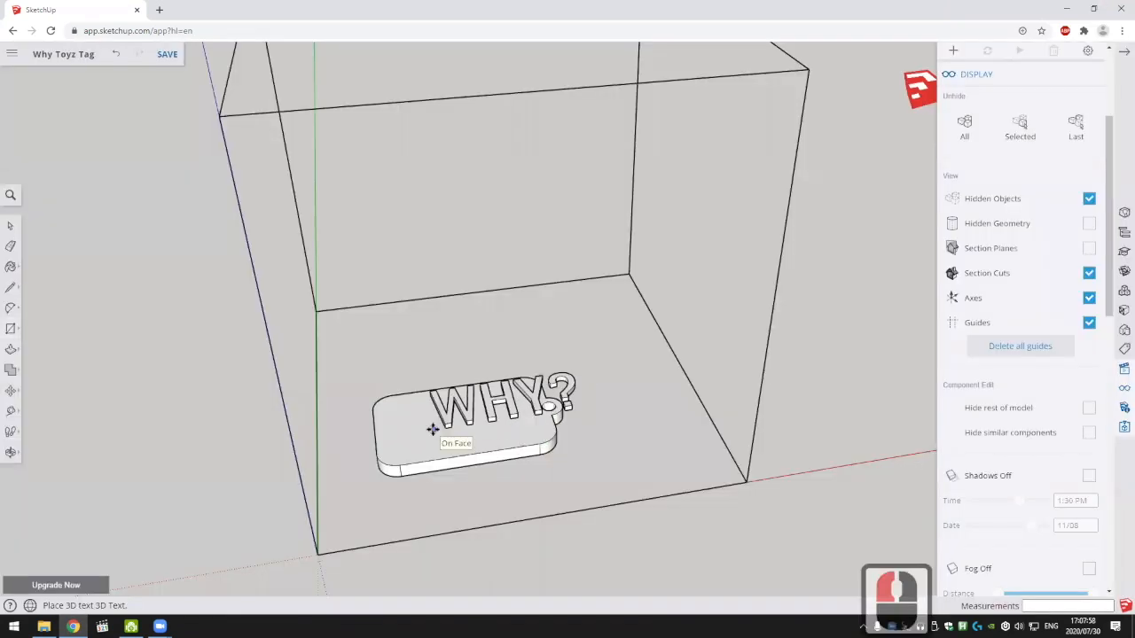
click(388, 447)
scroll(387, 445, up, 2)
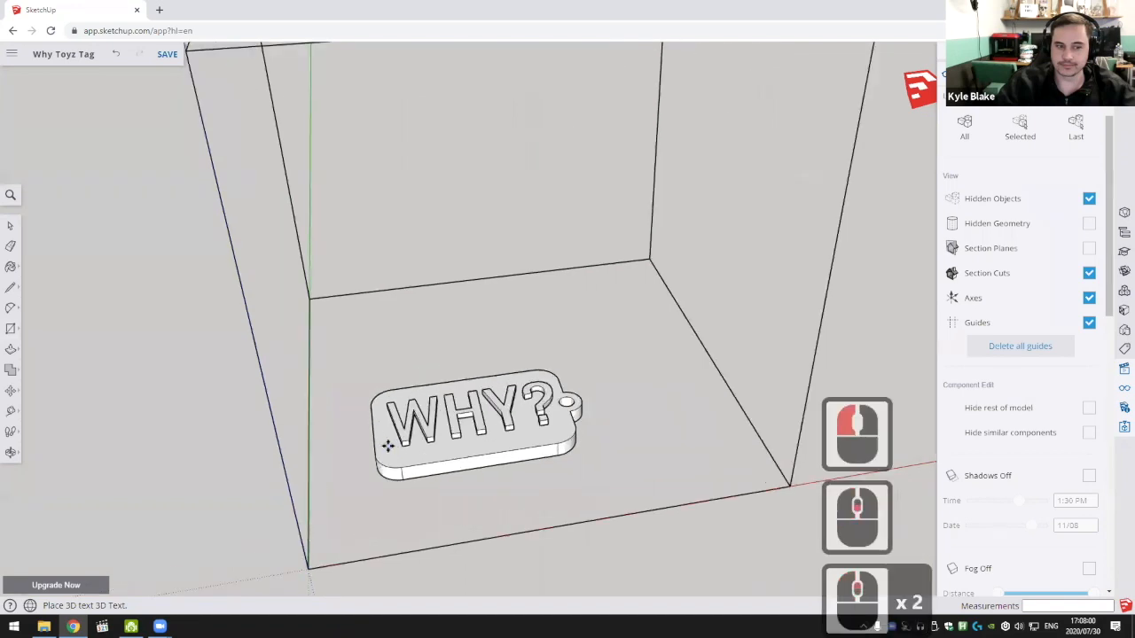
scroll(387, 446, up, 9)
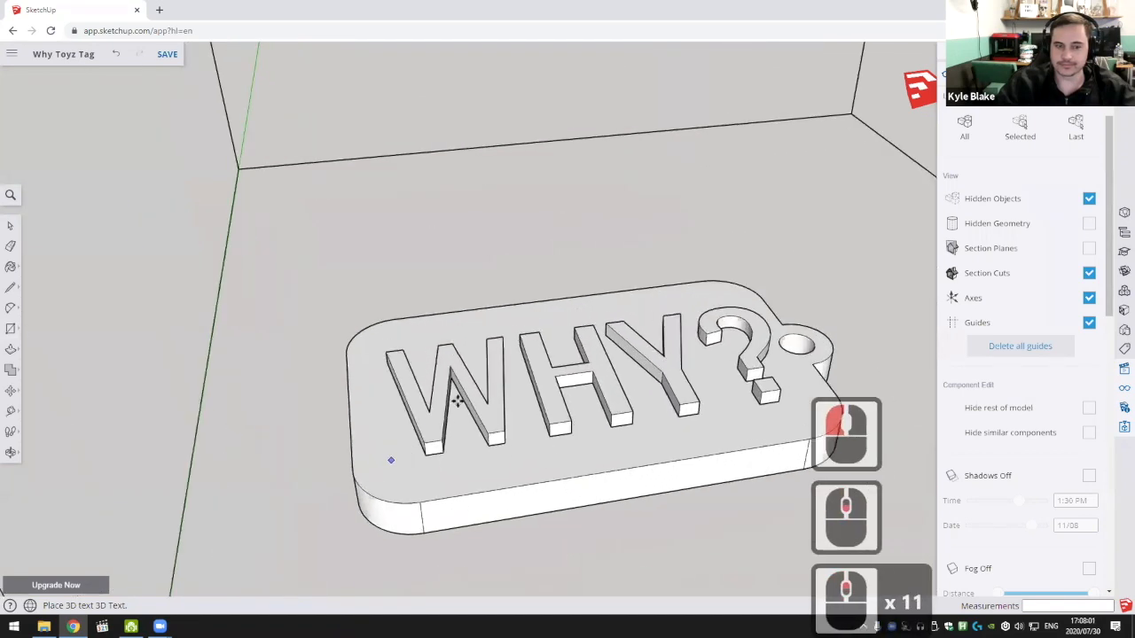
click(391, 459)
scroll(501, 368, down, 14)
middle_drag(501, 368, 488, 465)
click(560, 447)
key(space)
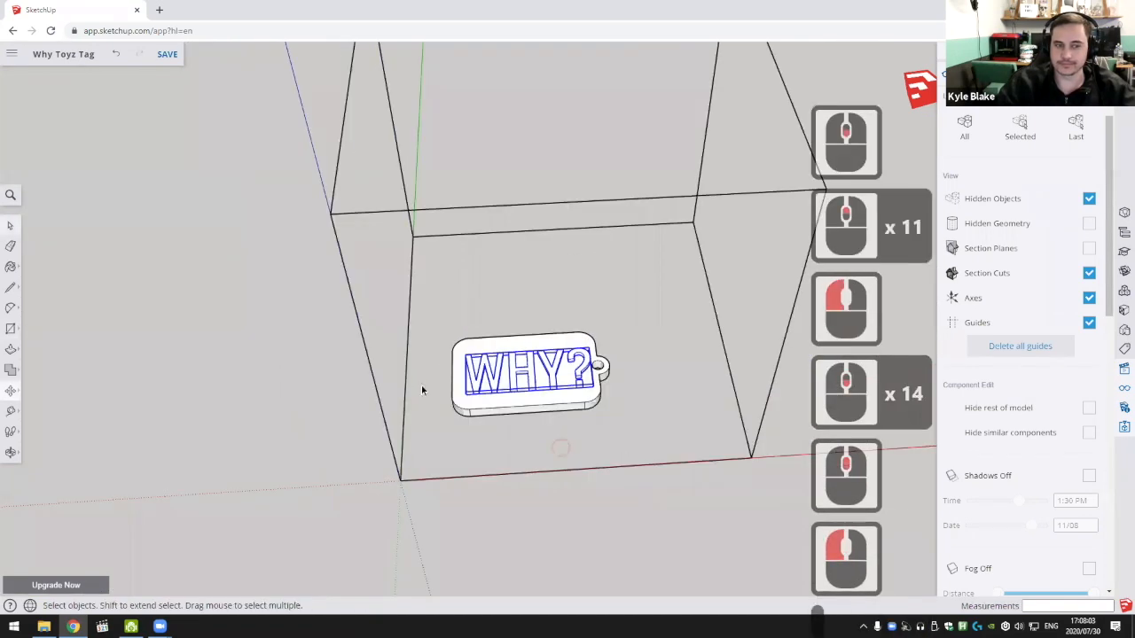
scroll(549, 399, up, 2)
middle_drag(549, 399, 532, 421)
scroll(532, 407, up, 5)
Move the WHY? lettering so it sits centred across the tag's top face.
scroll(523, 407, up, 2)
middle_drag(421, 385, 530, 416)
click(11, 391)
scroll(532, 417, up, 1)
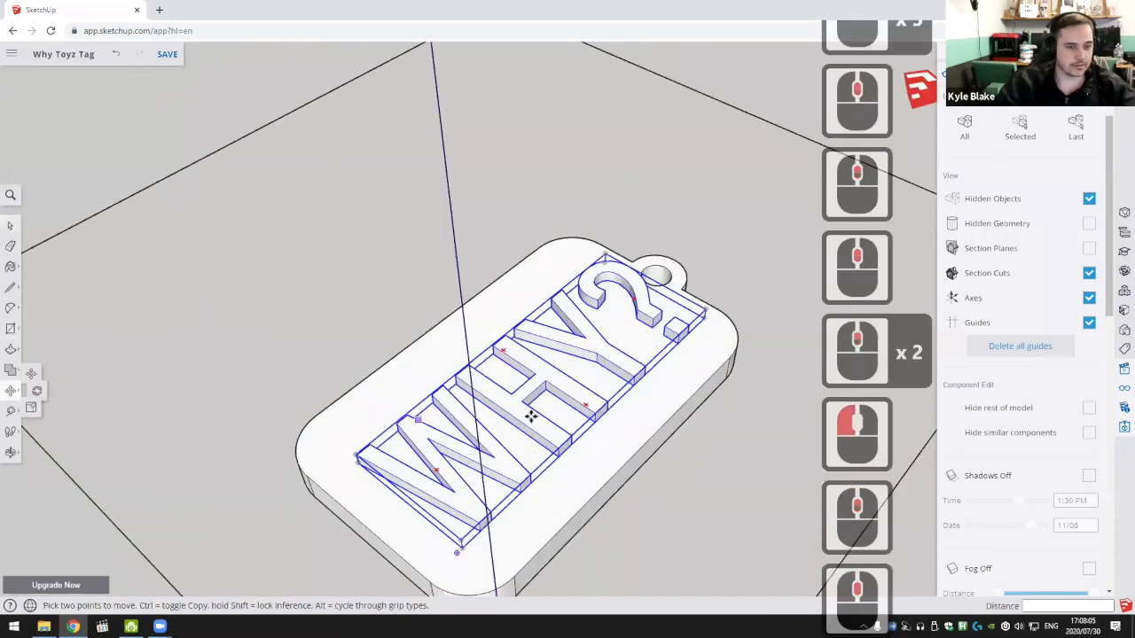
scroll(510, 404, up, 6)
click(489, 394)
shift+scroll(373, 521, down, 5)
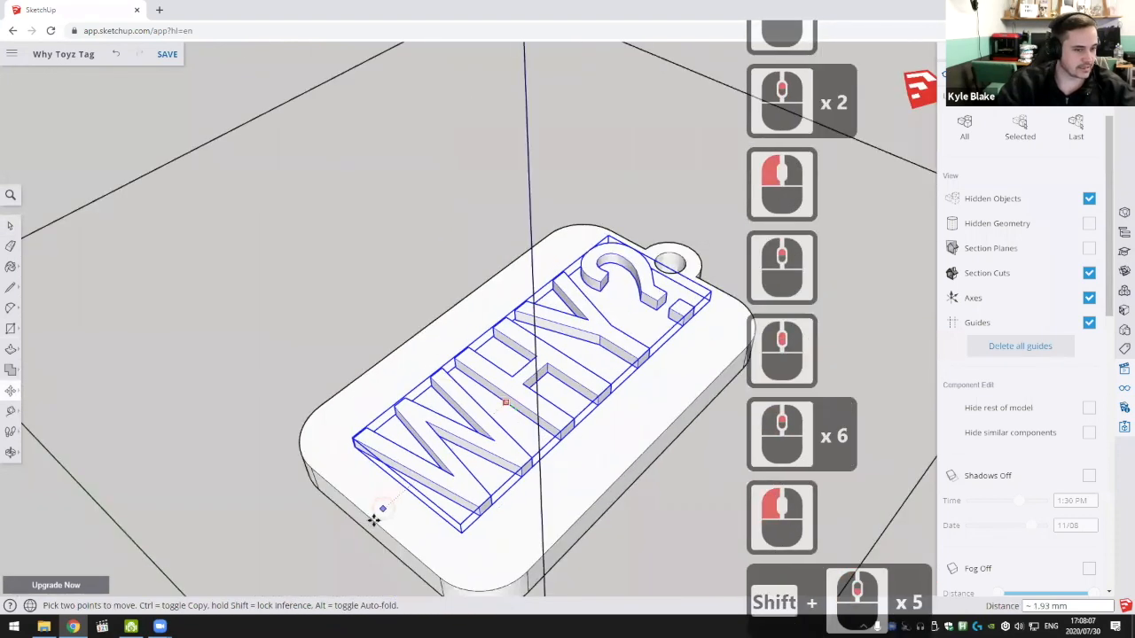
shift+click(555, 398)
shift+scroll(551, 302, down, 1)
scroll(550, 297, down, 5)
middle_drag(550, 296, 429, 302)
scroll(465, 308, up, 7)
scroll(434, 299, down, 4)
middle_drag(443, 297, 444, 291)
middle_drag(445, 291, 437, 300)
scroll(437, 300, down, 3)
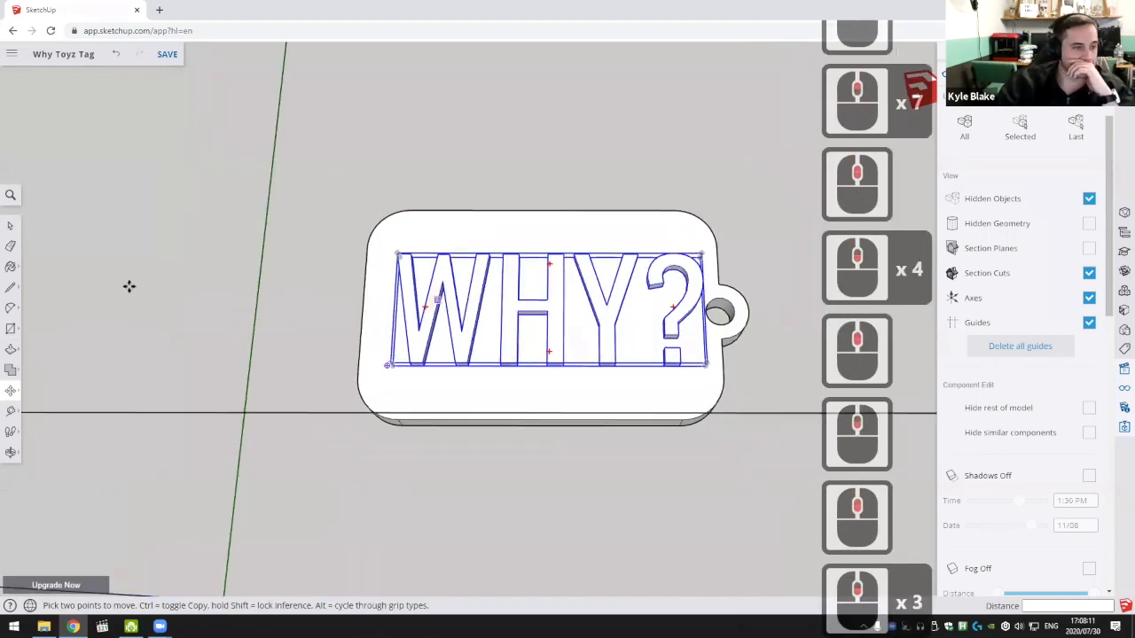
scroll(128, 285, down, 5)
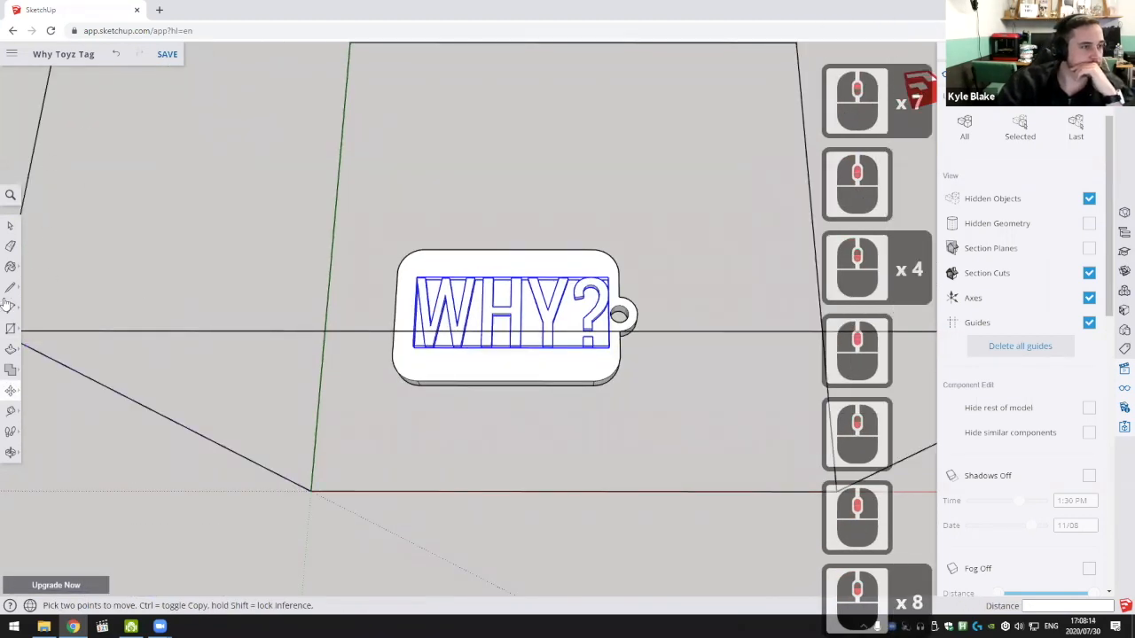
click(11, 393)
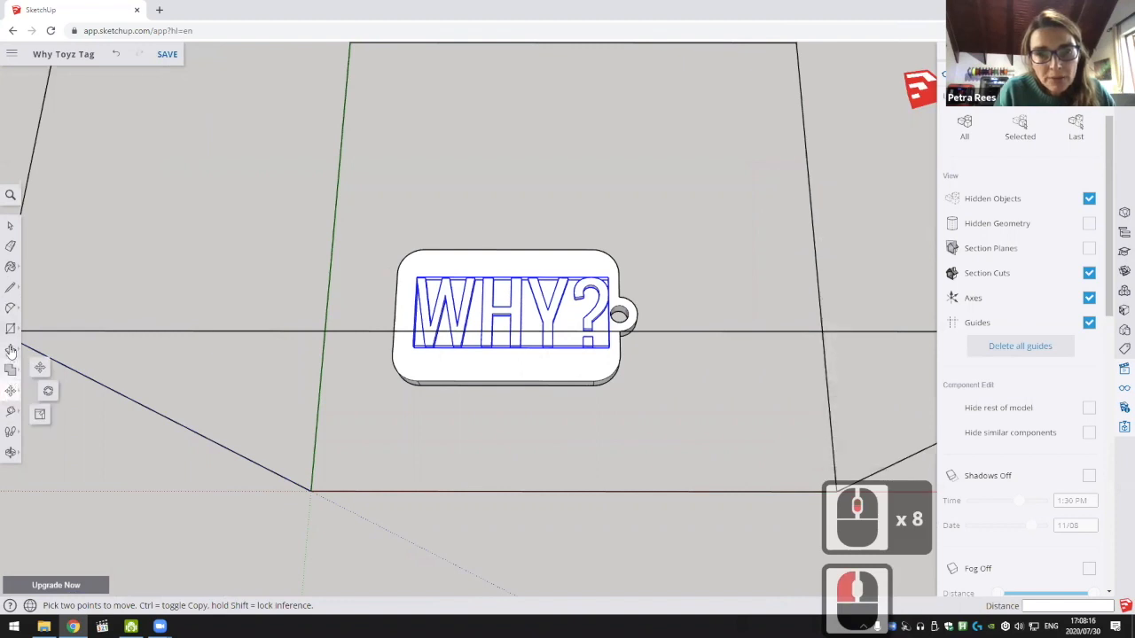
click(11, 349)
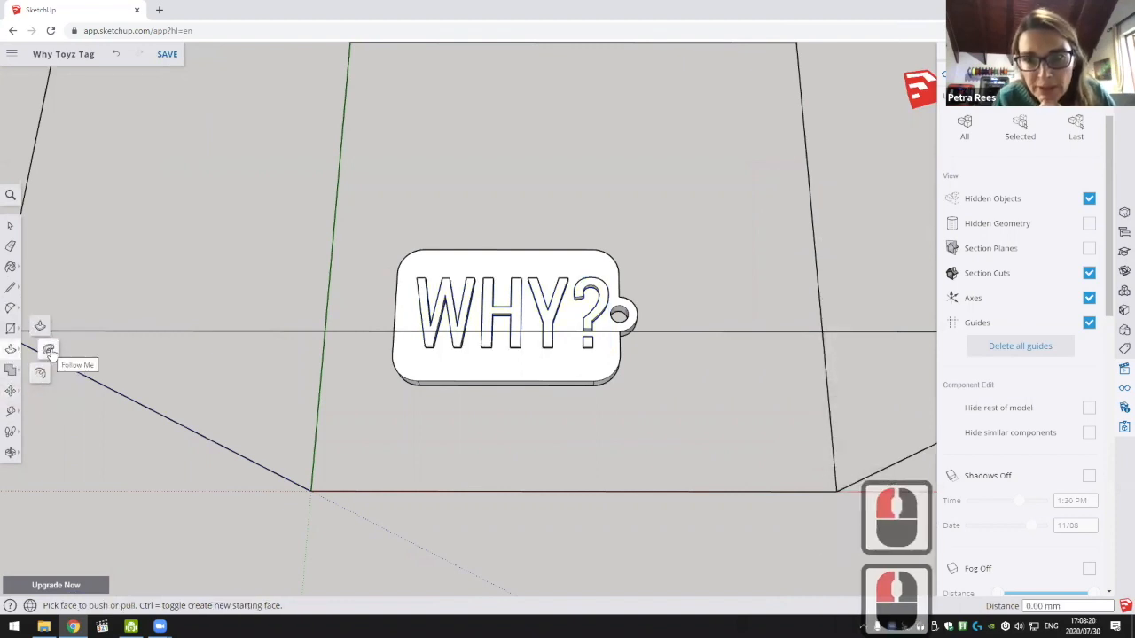
click(10, 328)
click(39, 378)
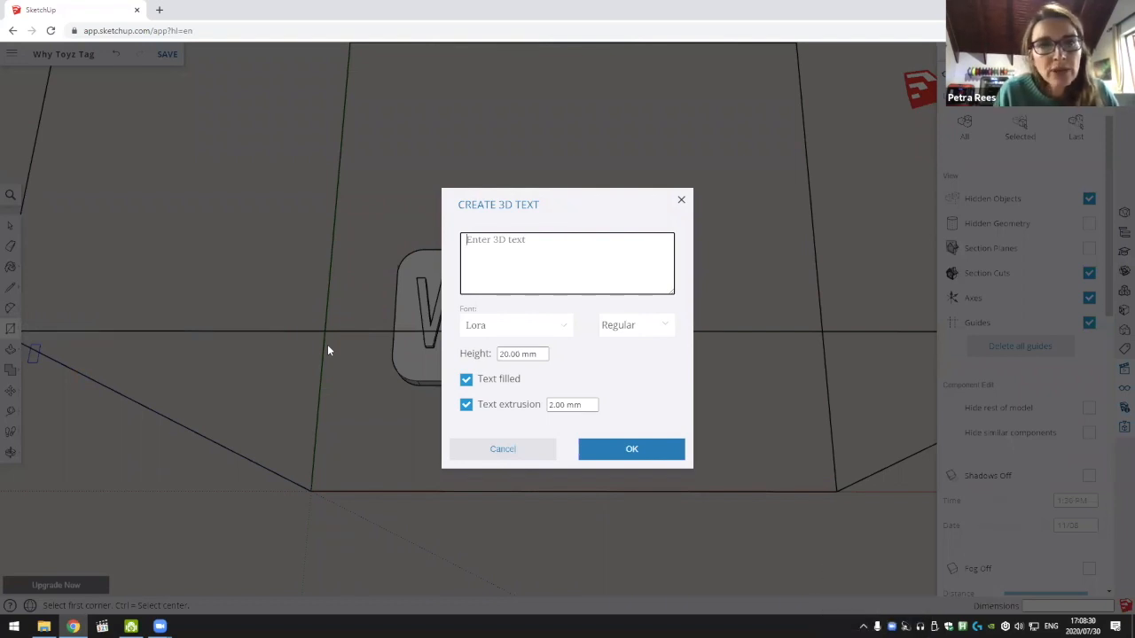
click(513, 248)
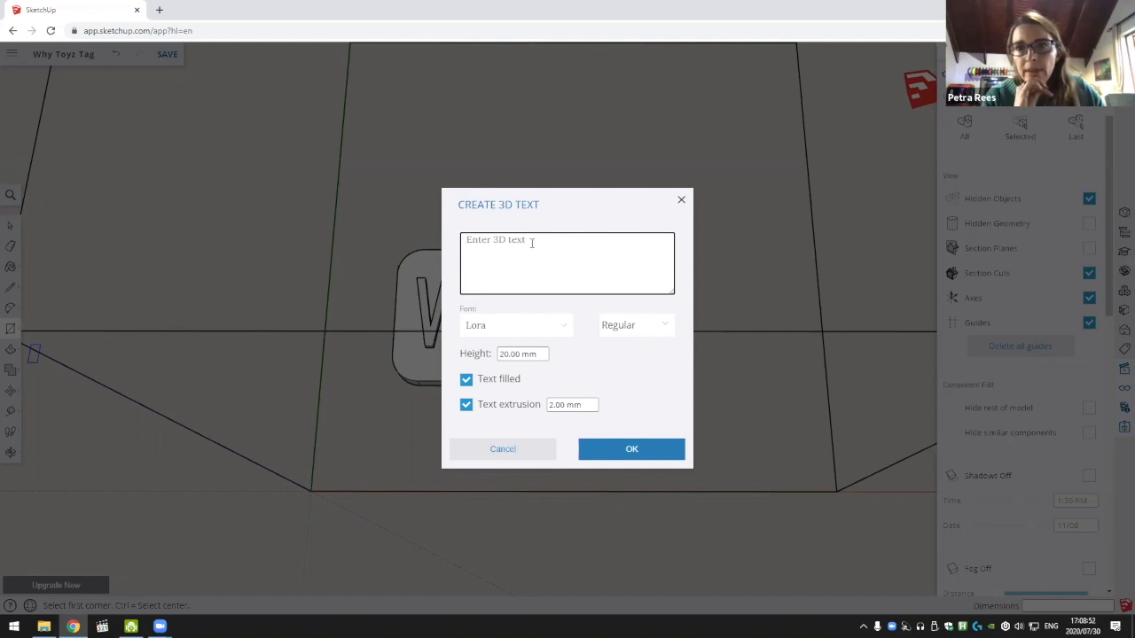
click(534, 330)
scroll(550, 363, down, 12)
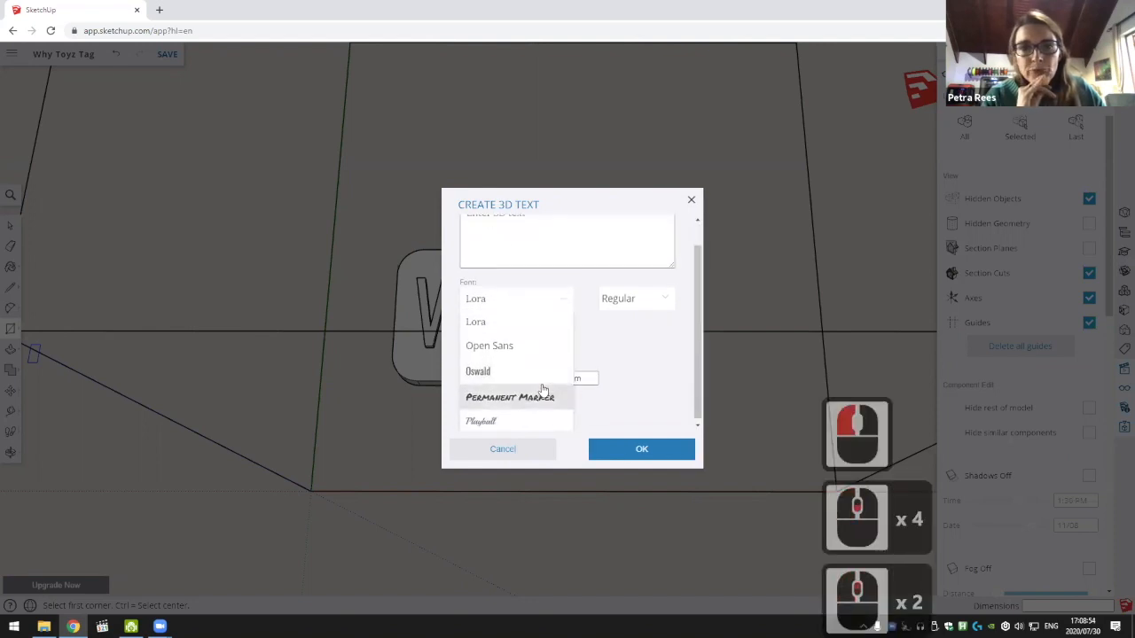
scroll(543, 370, down, 14)
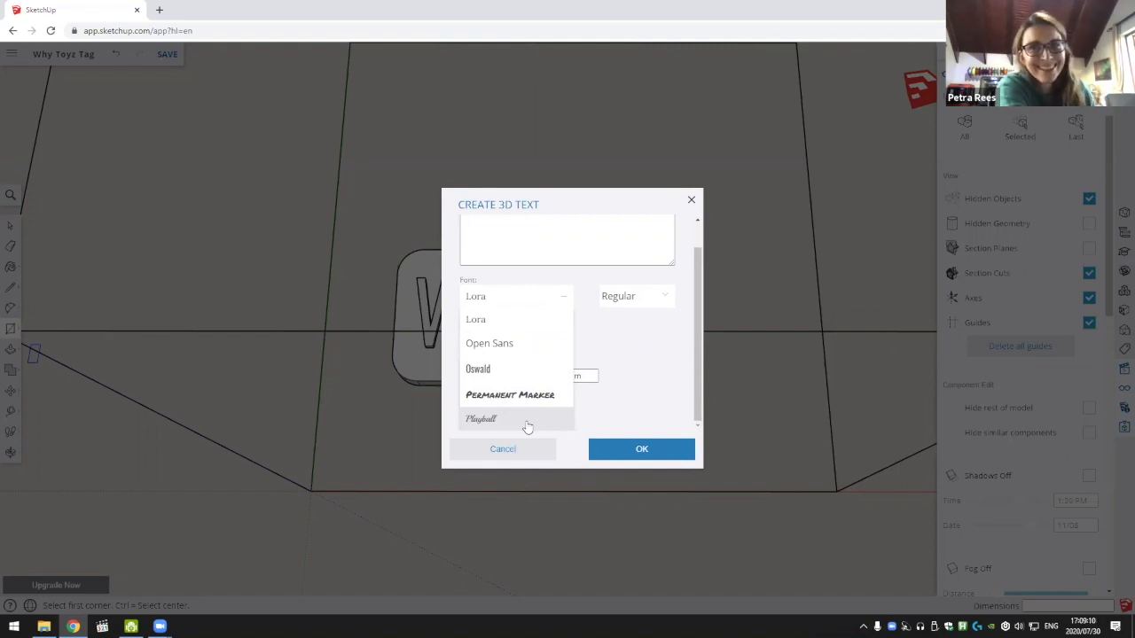
key(Escape)
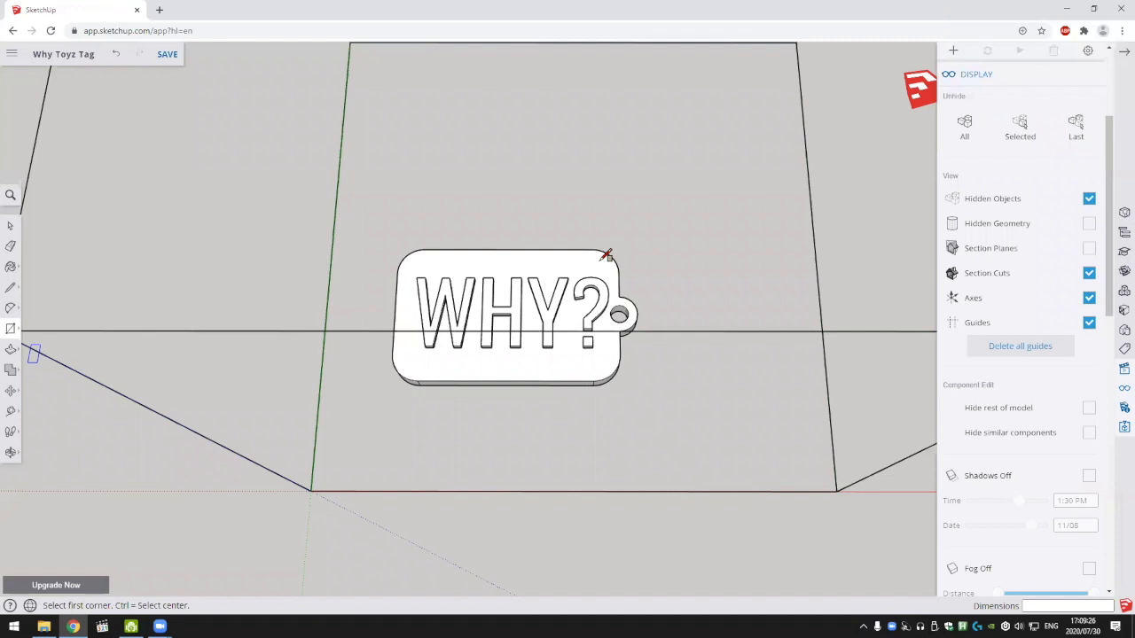
scroll(606, 255, up, 5)
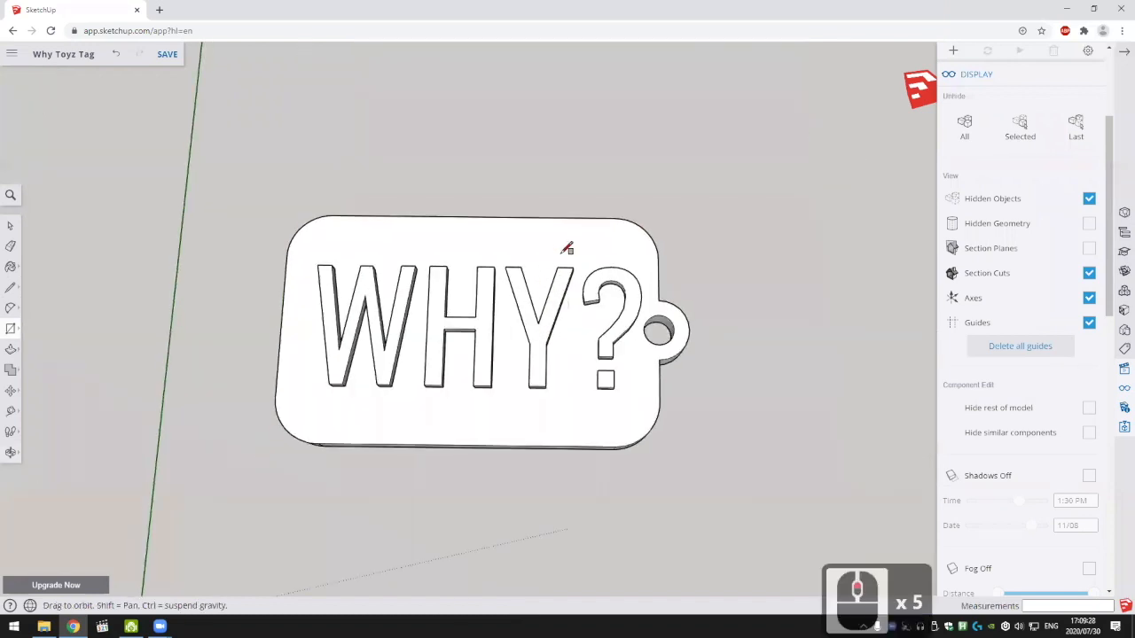
scroll(539, 321, down, 3)
key(space)
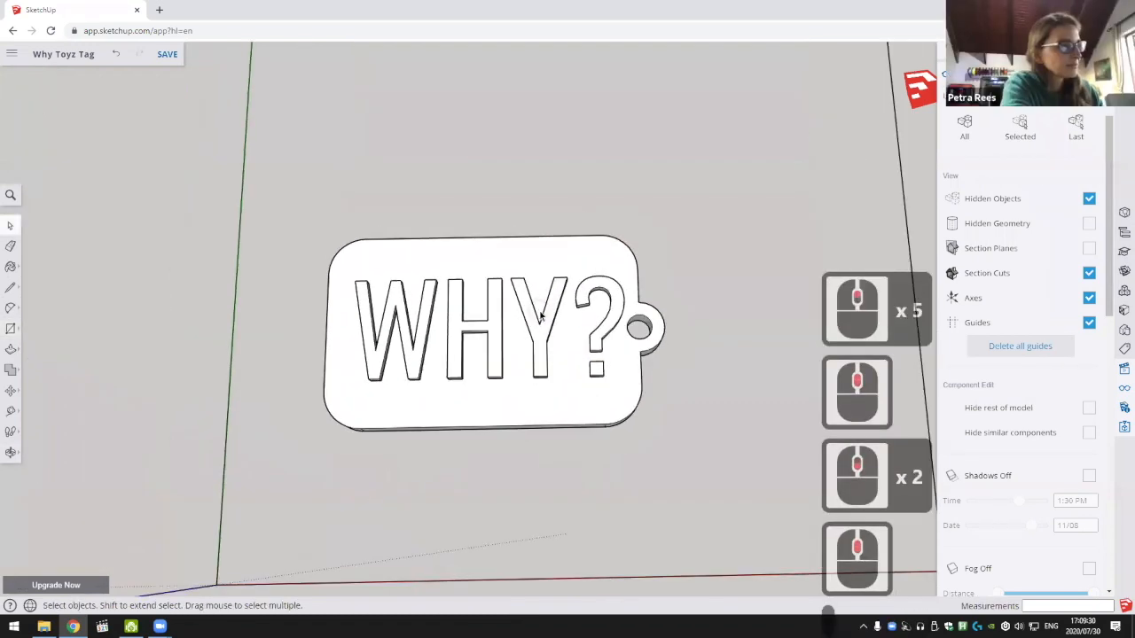
scroll(539, 316, up, 4)
click(540, 317)
scroll(523, 319, down, 5)
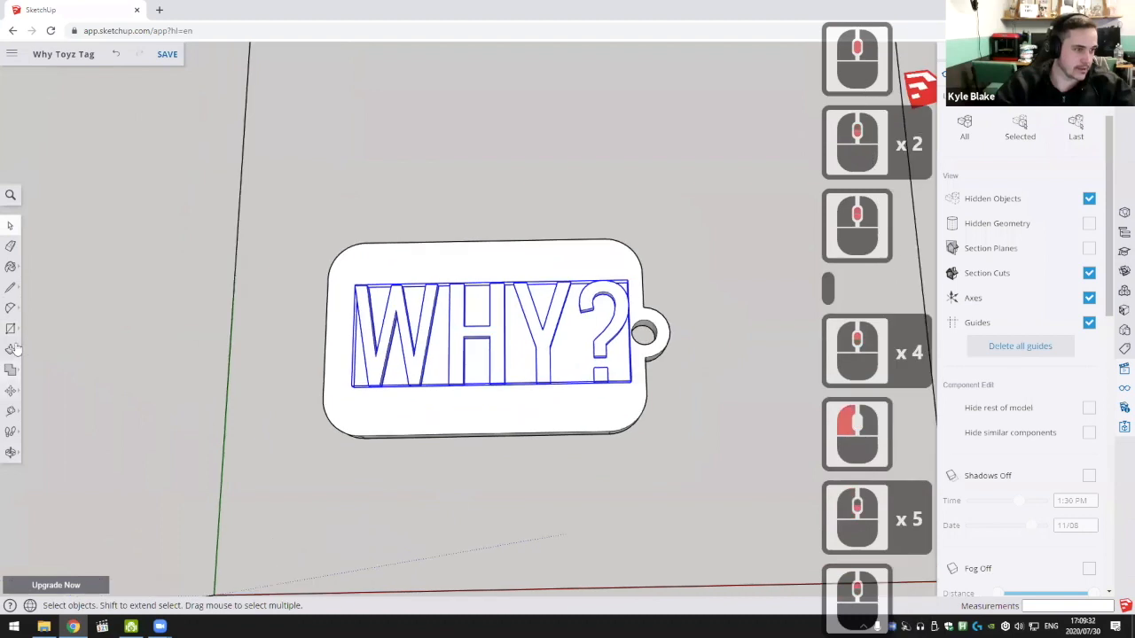
click(10, 349)
click(48, 359)
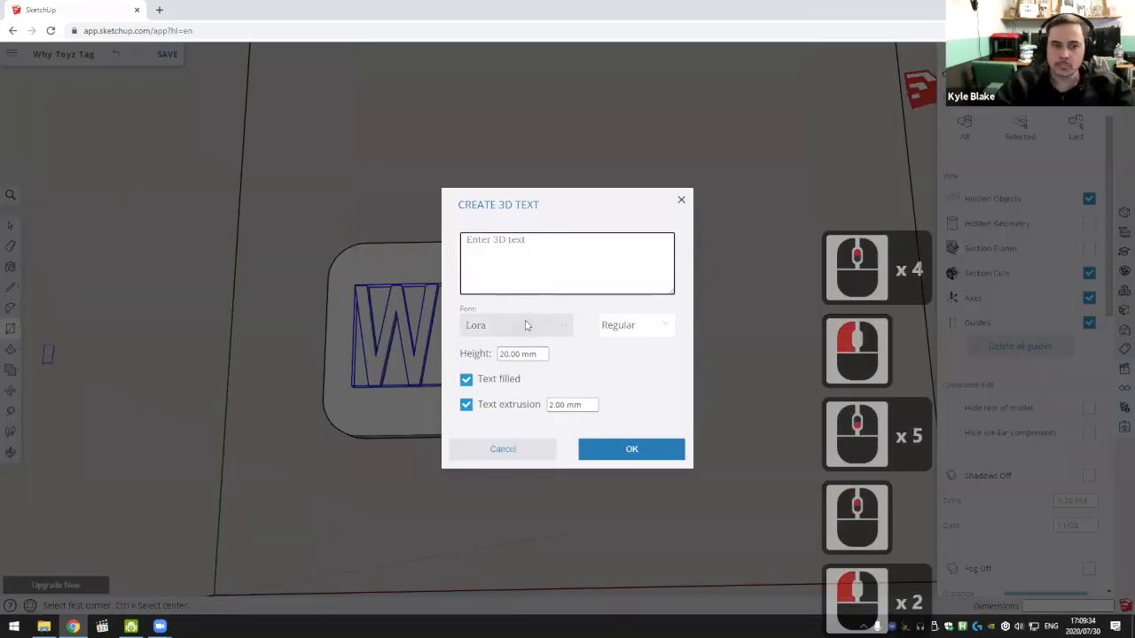
click(510, 252)
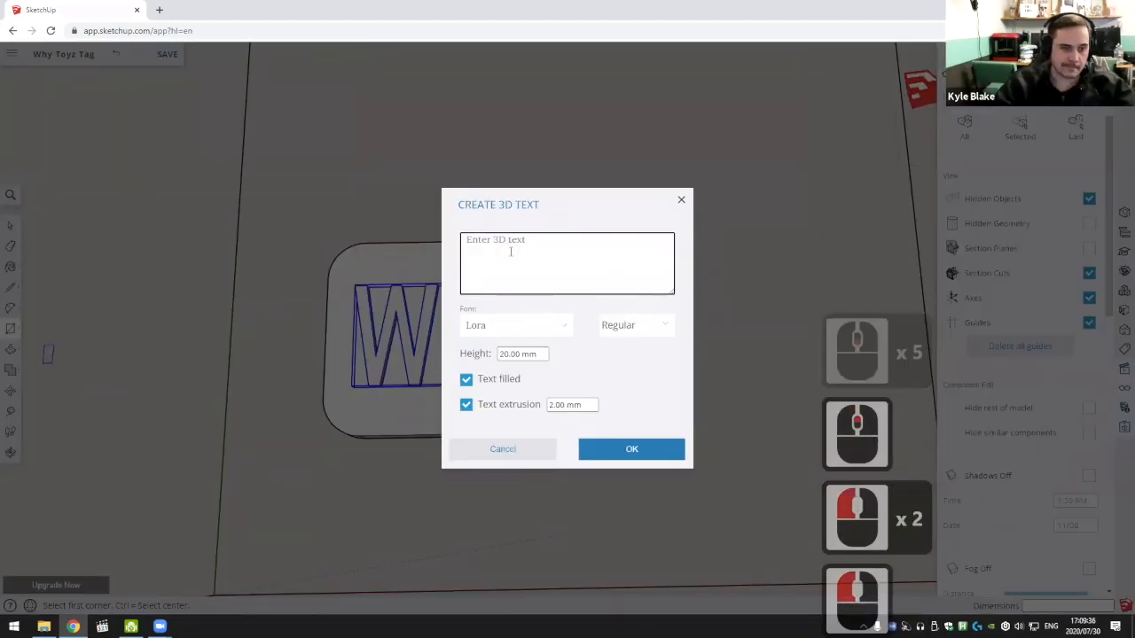
text(khjakjbslkna;snponajs)
text(;nd,asbdkavsikjyv)
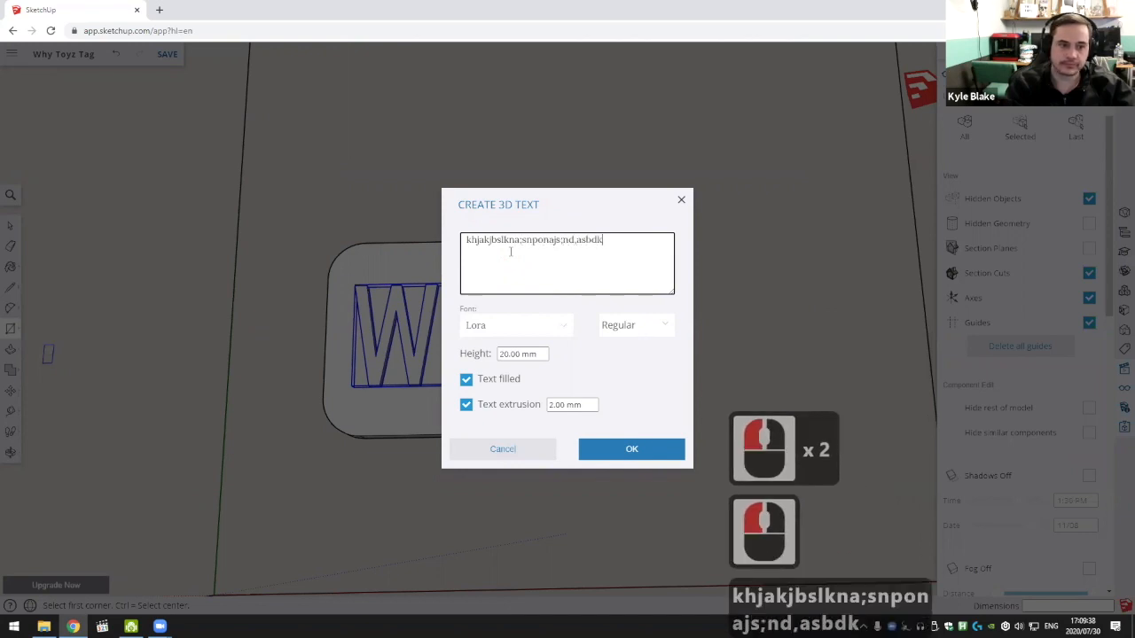
click(633, 446)
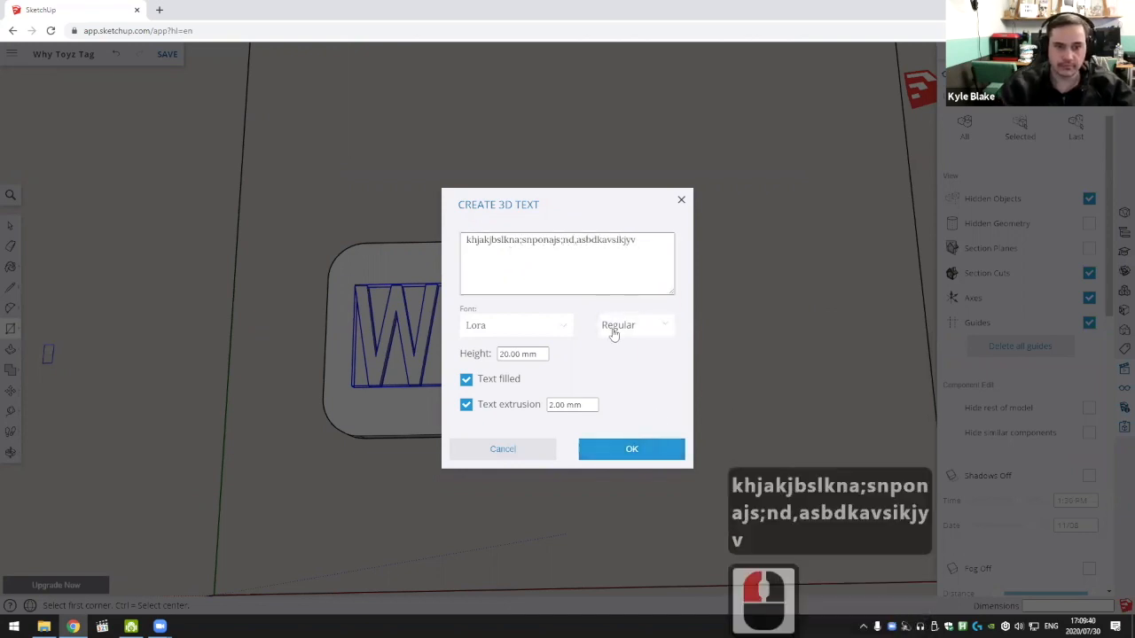
click(631, 448)
scroll(453, 217, down, 20)
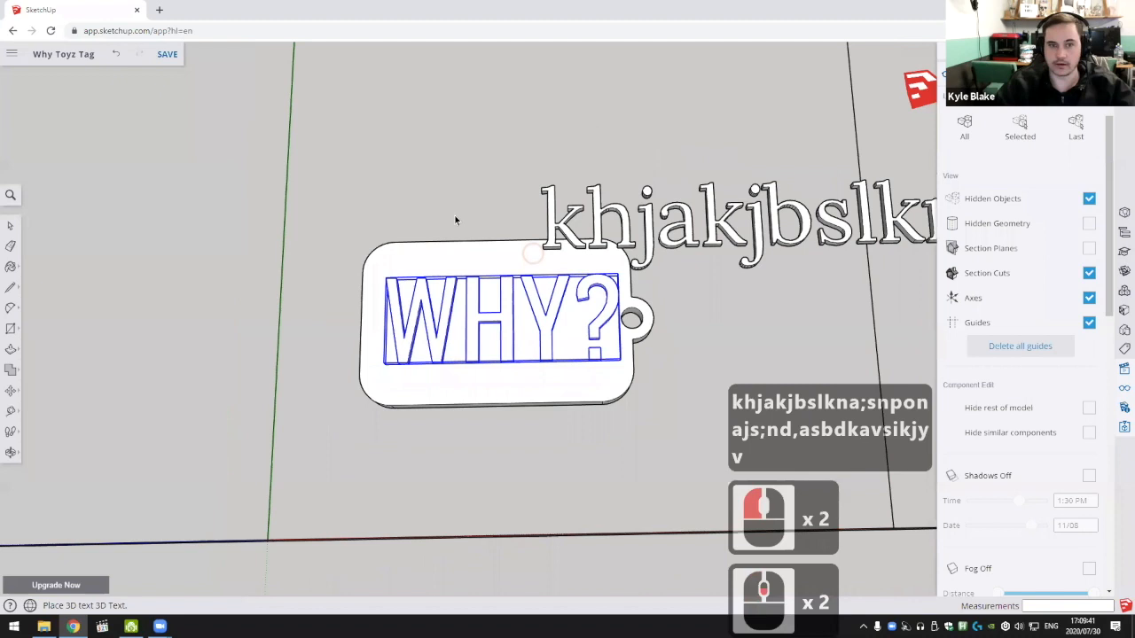
middle_click(455, 215)
key(Escape)
key(Escape)
scroll(530, 185, up, 18)
key(Escape)
click(464, 206)
scroll(466, 233, down, 11)
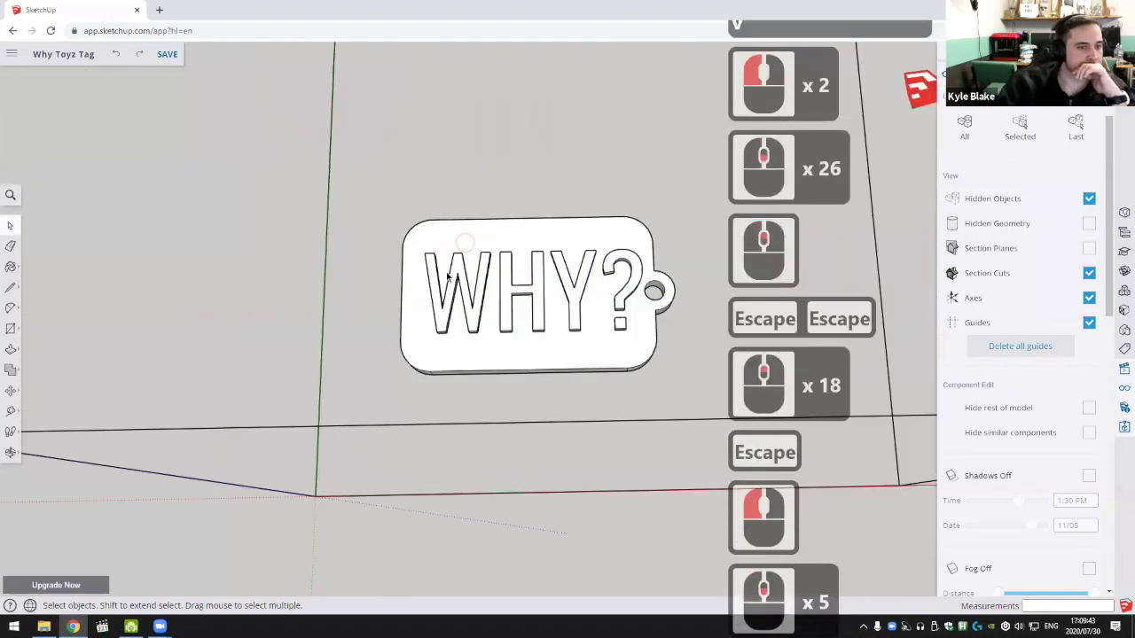
click(365, 264)
scroll(426, 282, up, 6)
click(13, 332)
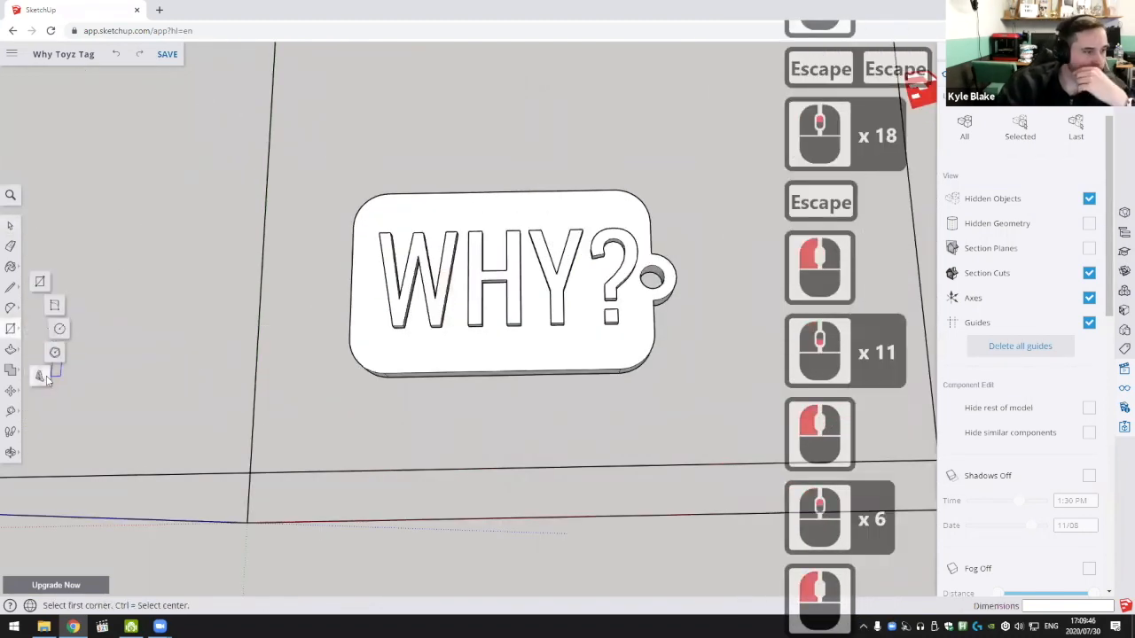
click(33, 367)
Set up a 5 mm 'WHY?' 3D text in the Oswald font.
click(537, 354)
click(538, 355)
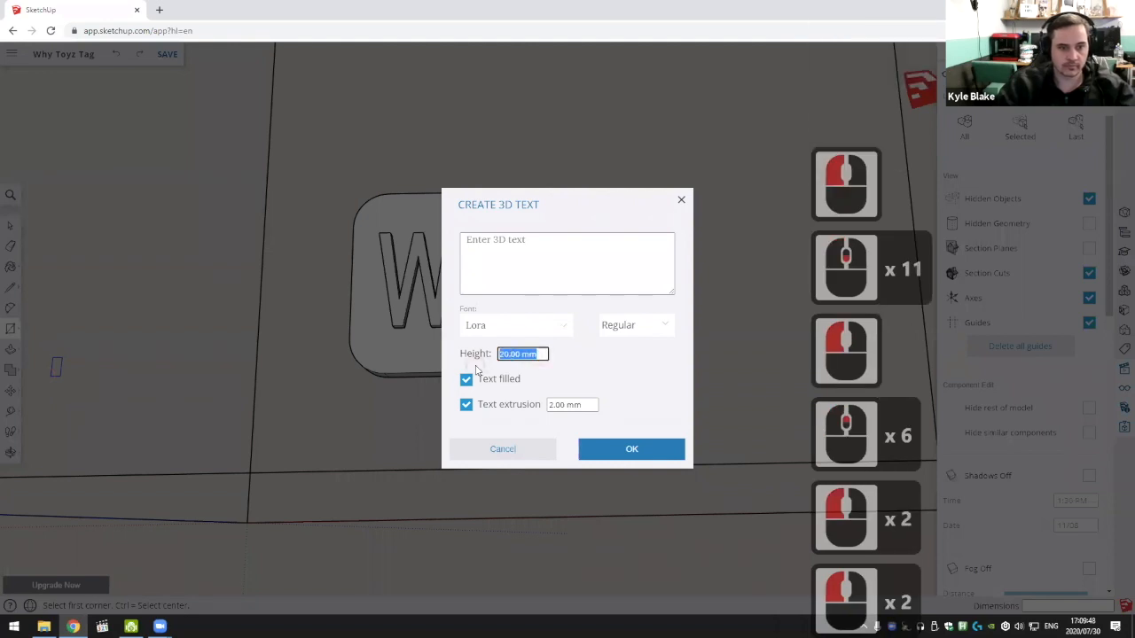
text(5)
click(514, 253)
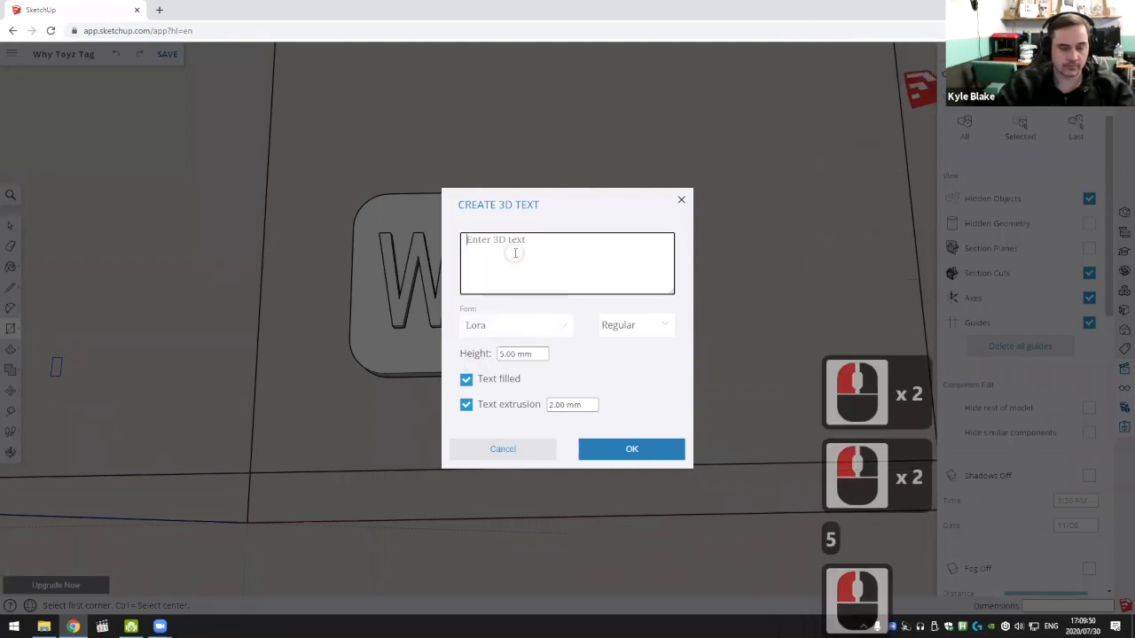
key(BackSpace)
key(BackSpace)
key(BackSpace)
text(WHY?dl)
click(535, 330)
click(503, 396)
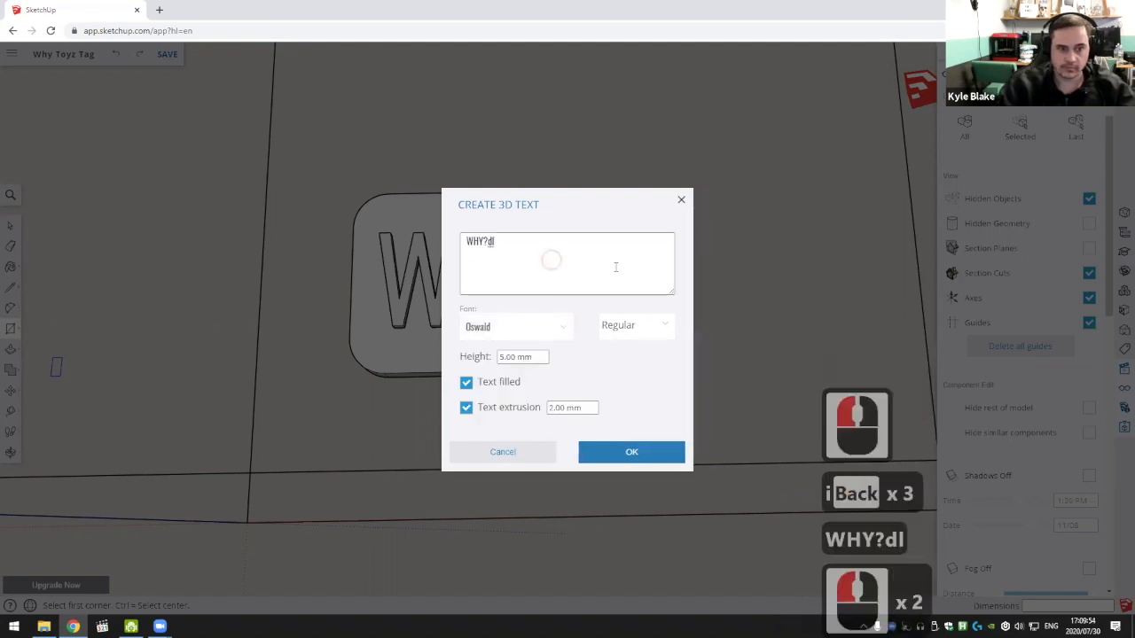
click(524, 247)
key(BackSpace)
key(BackSpace)
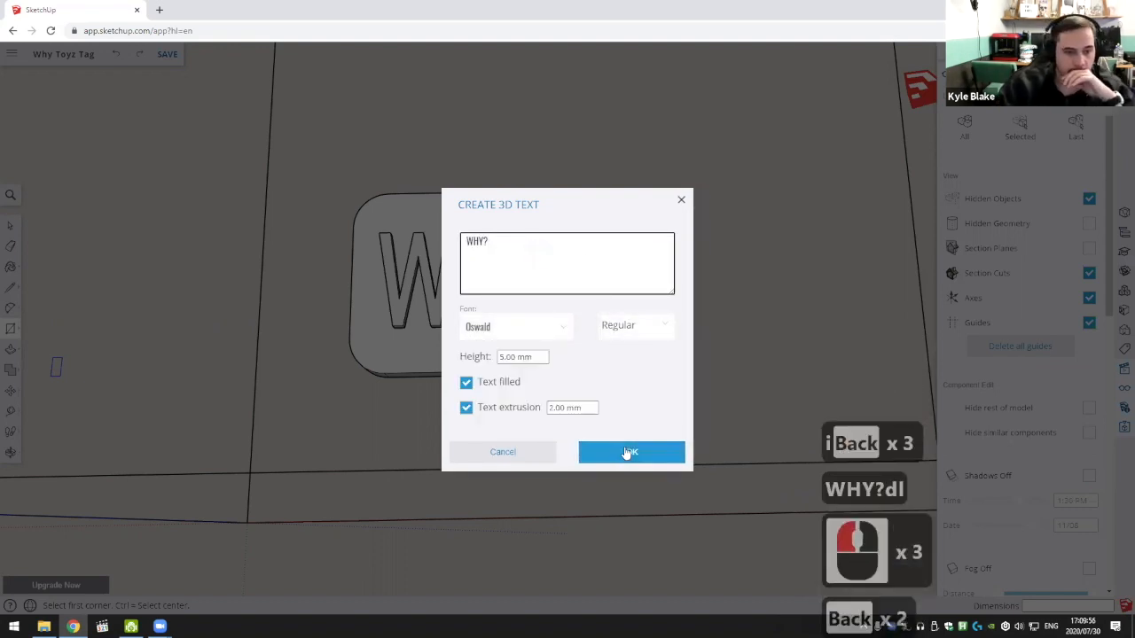
click(629, 451)
Start placing the small WHY? text at the tag's top, then abandon it and view the tag.
click(503, 224)
scroll(504, 235, up, 7)
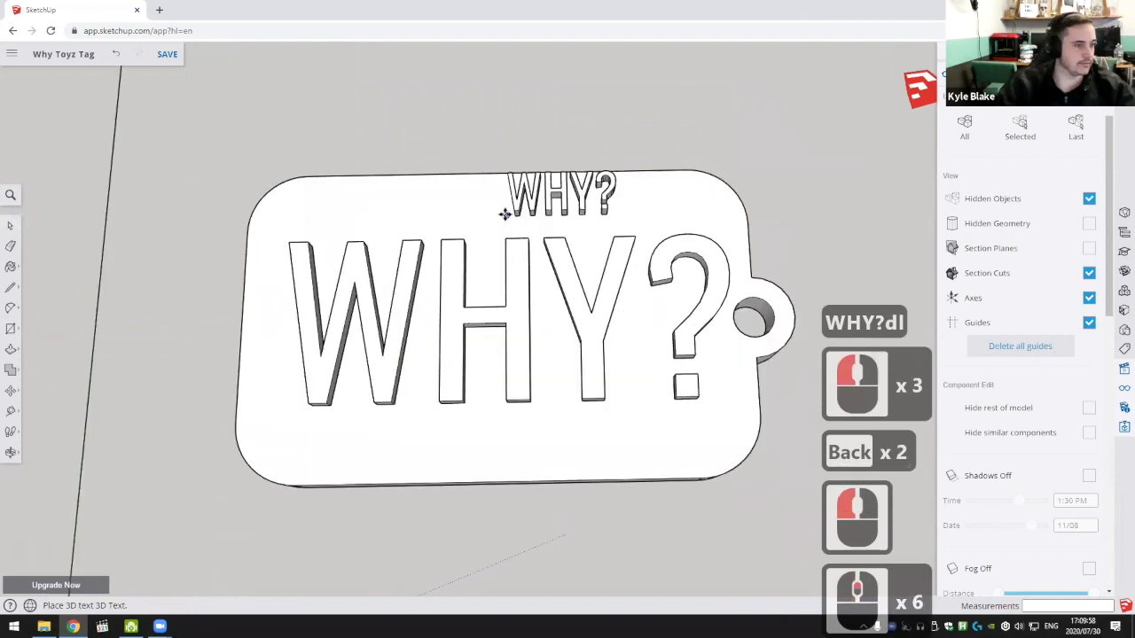
scroll(504, 239, down, 6)
scroll(519, 380, down, 2)
scroll(532, 330, up, 8)
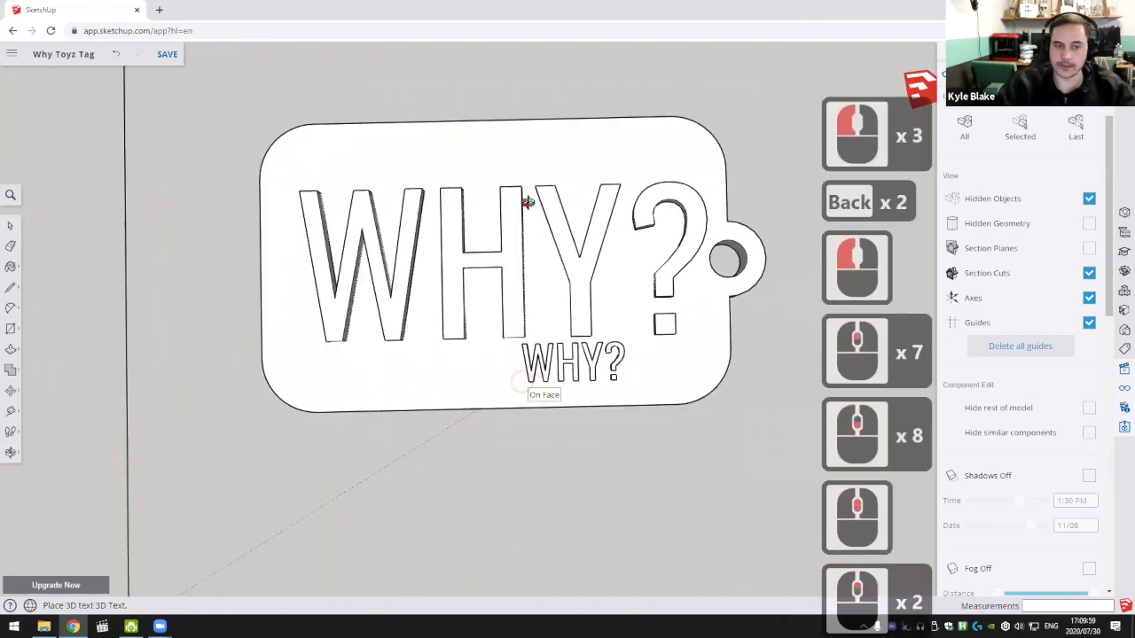
scroll(534, 330, down, 2)
middle_drag(533, 330, 540, 270)
scroll(248, 367, up, 6)
key(Escape)
scroll(169, 321, down, 2)
middle_drag(169, 315, 179, 280)
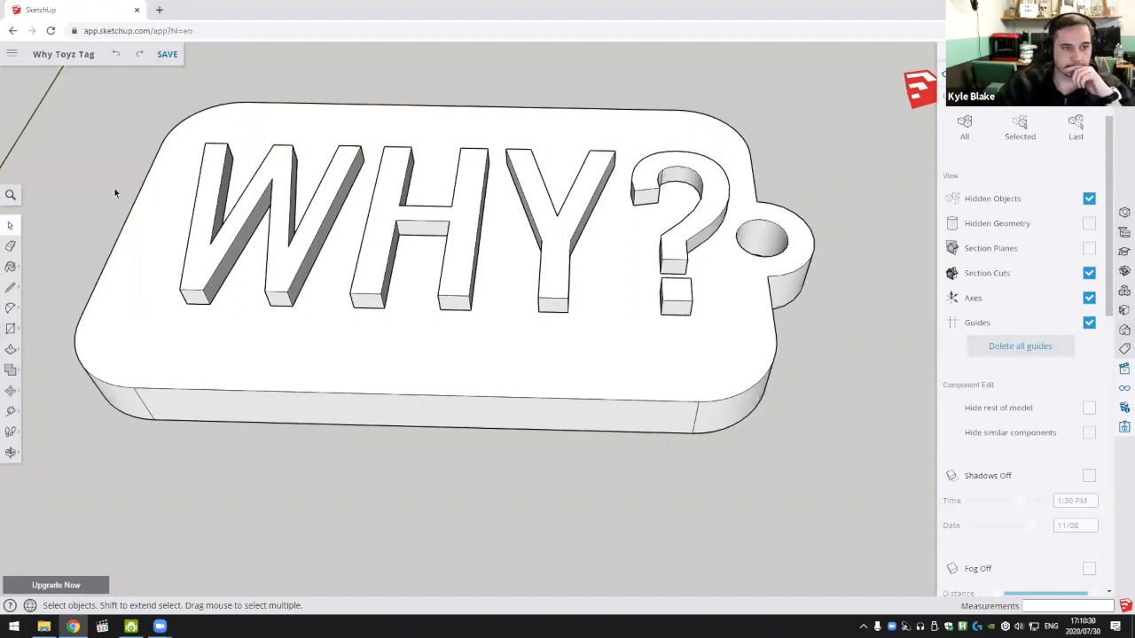
Offset the tag's top face edge inward by 2 mm.
scroll(451, 245, down, 9)
scroll(389, 241, up, 7)
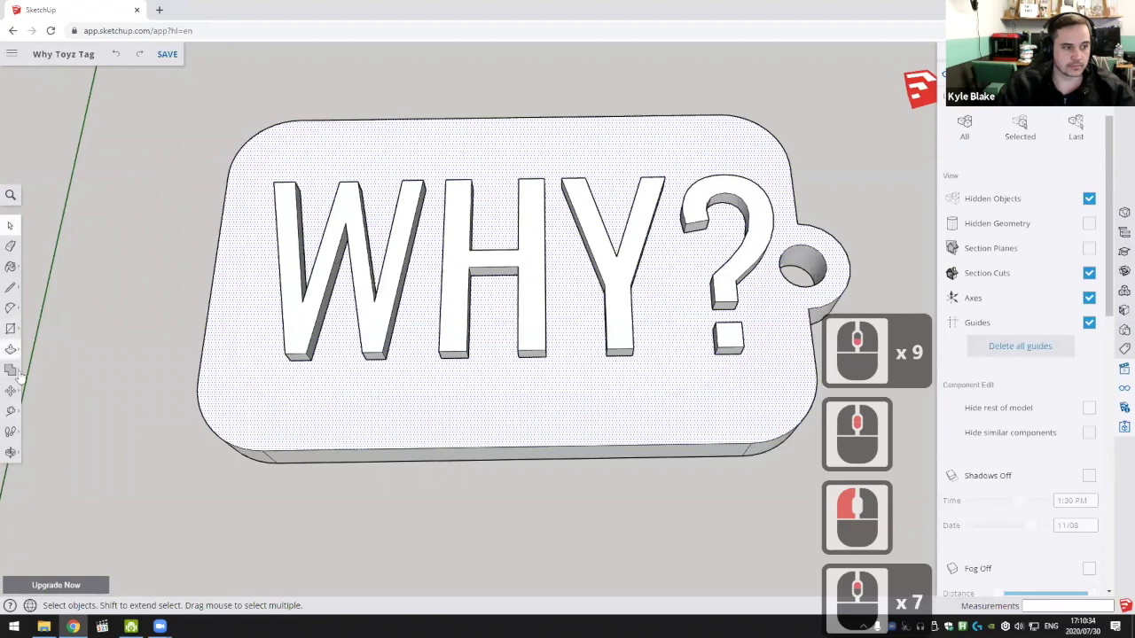
middle_drag(375, 305, 387, 282)
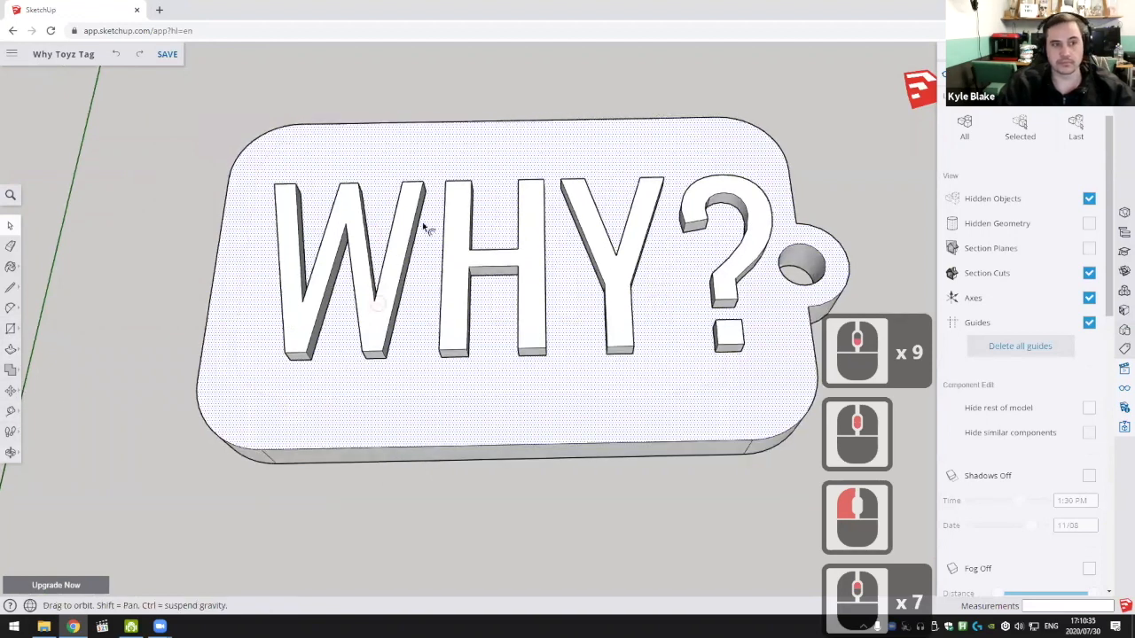
key(f)
click(457, 128)
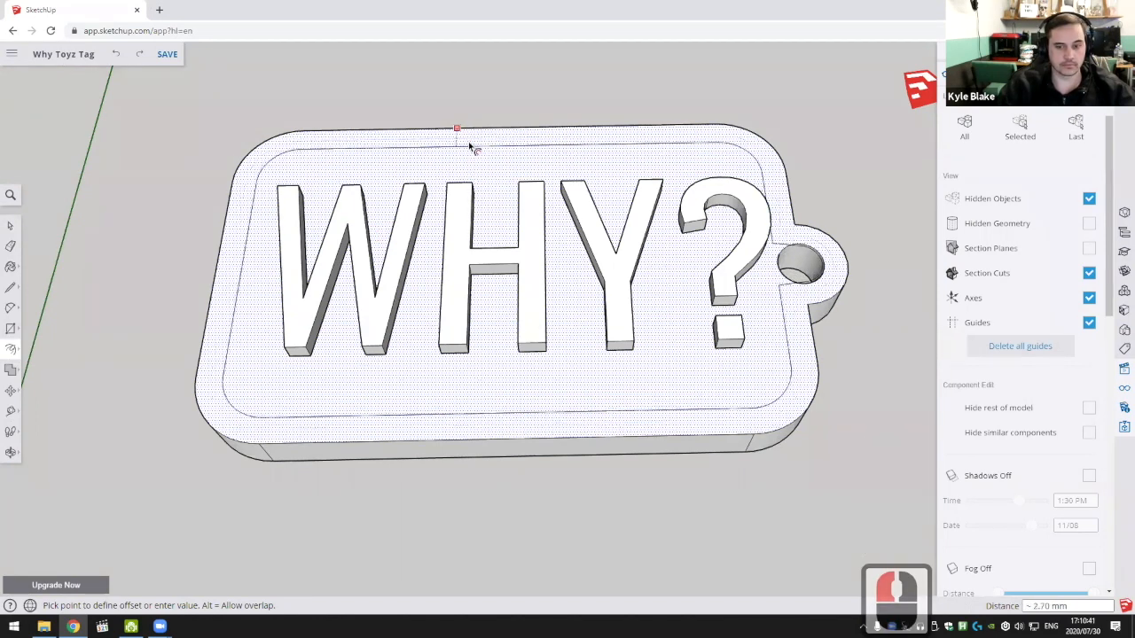
text(2)
key(Return)
Add an offset ring around the keychain hole's edge.
scroll(671, 229, down, 1)
shift+middle_drag(747, 248, 637, 267)
scroll(711, 197, up, 2)
scroll(744, 204, up, 1)
scroll(651, 248, down, 1)
key(space)
scroll(617, 241, up, 2)
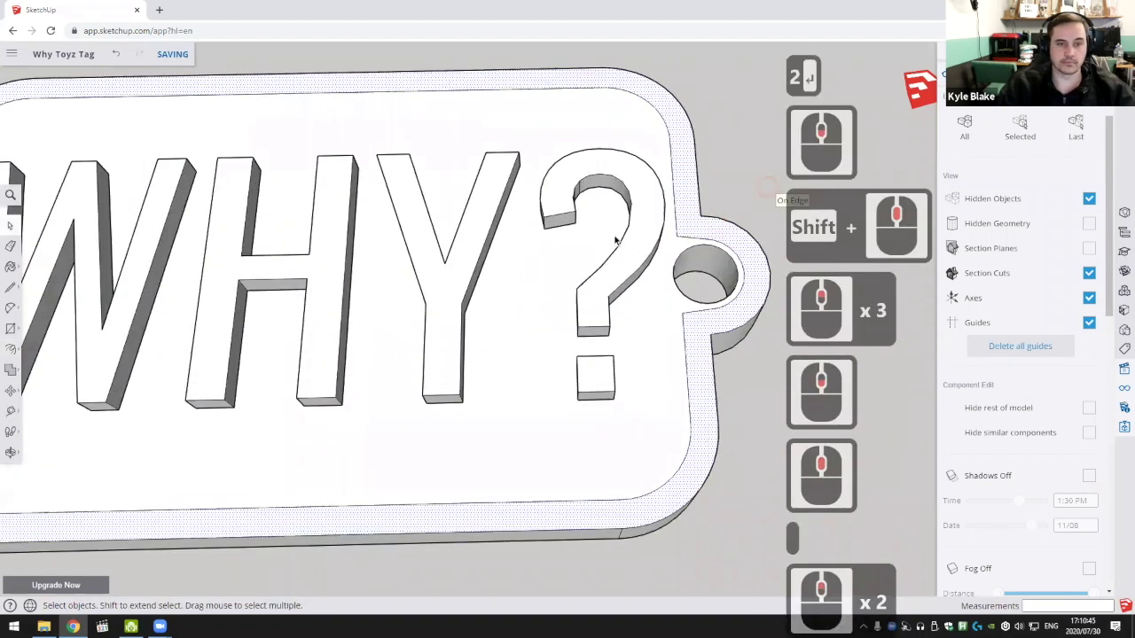
shift+middle_drag(709, 245, 608, 236)
key(space)
scroll(633, 213, up, 3)
scroll(643, 185, up, 1)
scroll(628, 204, down, 11)
click(629, 204)
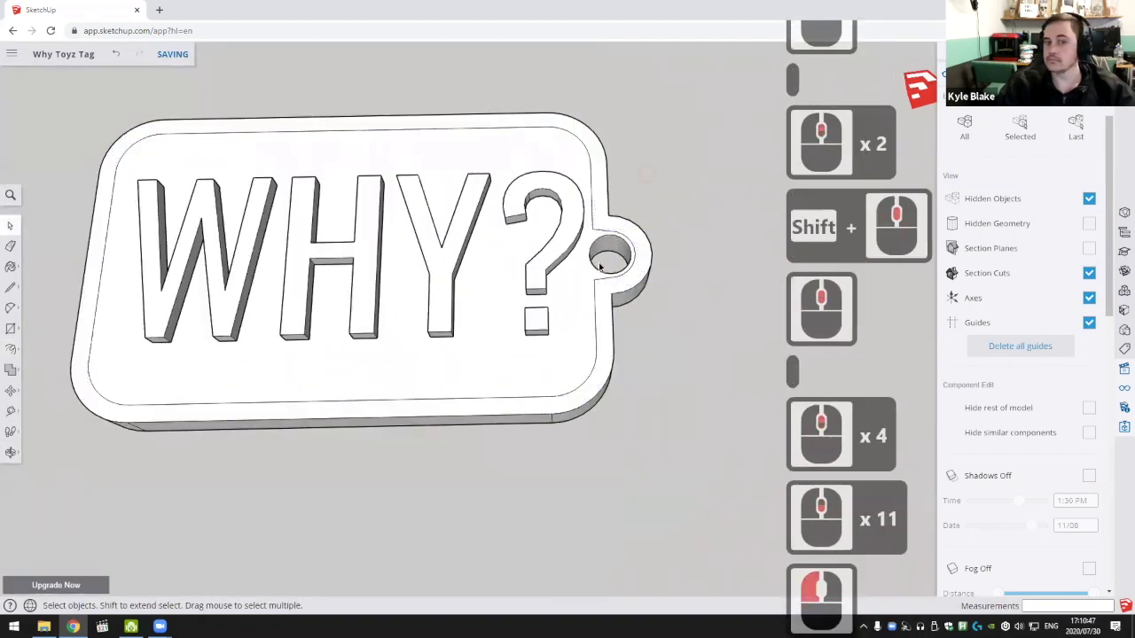
scroll(628, 203, down, 4)
scroll(603, 241, up, 12)
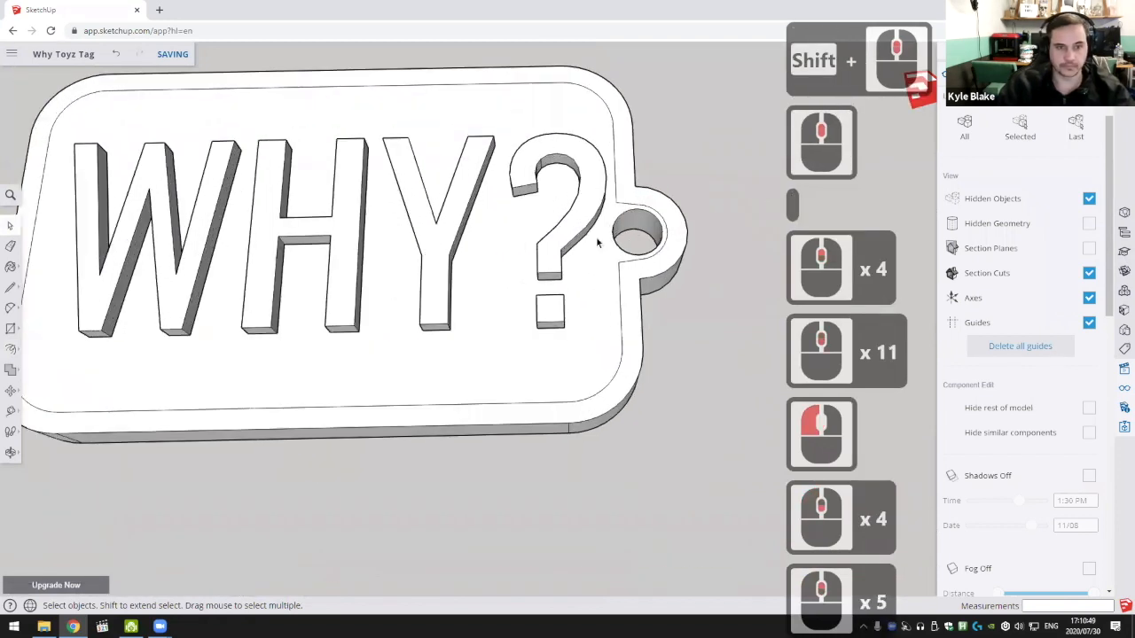
scroll(612, 177, down, 5)
click(13, 355)
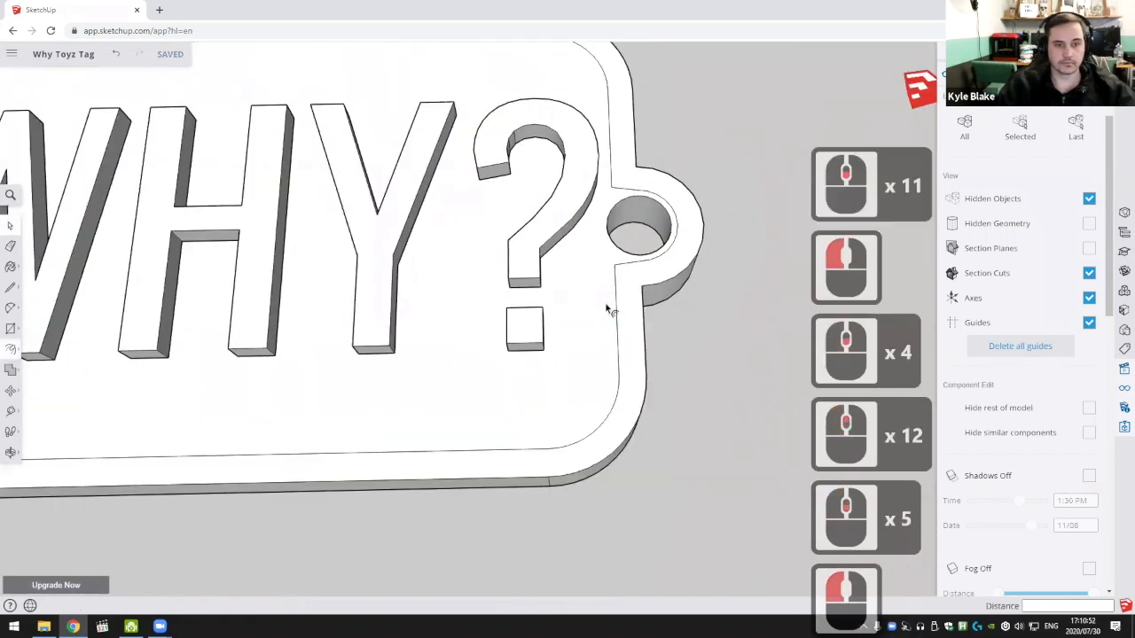
click(613, 248)
click(605, 247)
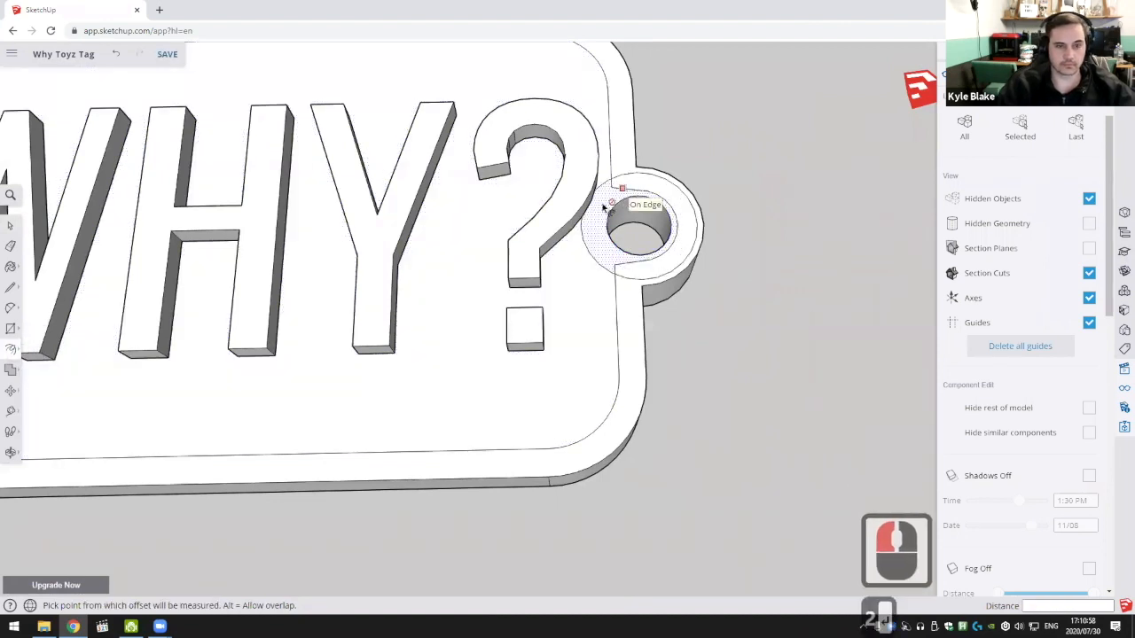
Shift the WHY? text group 1.5 mm to the left.
key(space)
scroll(612, 199, down, 5)
click(309, 132)
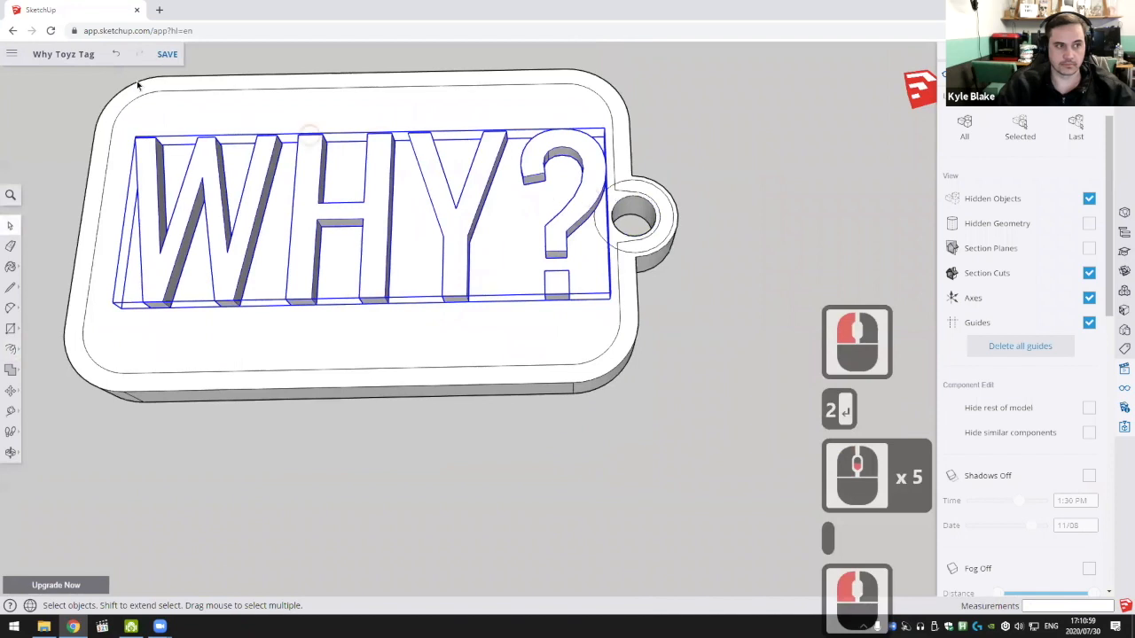
click(10, 390)
click(451, 334)
click(438, 336)
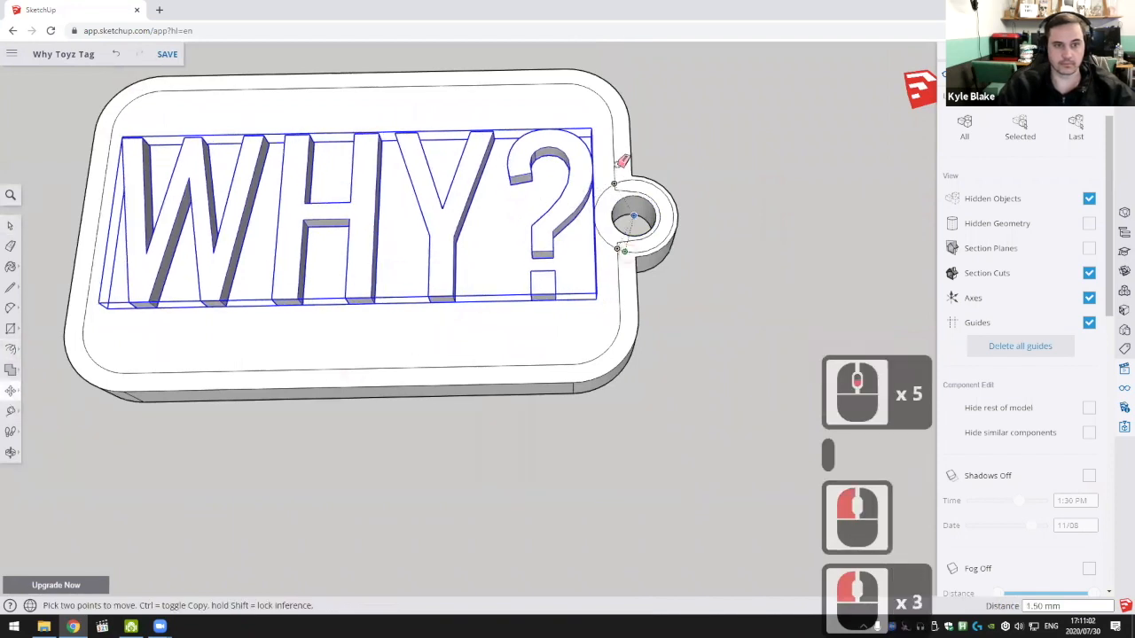
scroll(621, 161, up, 9)
Erase the stray arc edges where the inset outline meets the hole ring.
key(e)
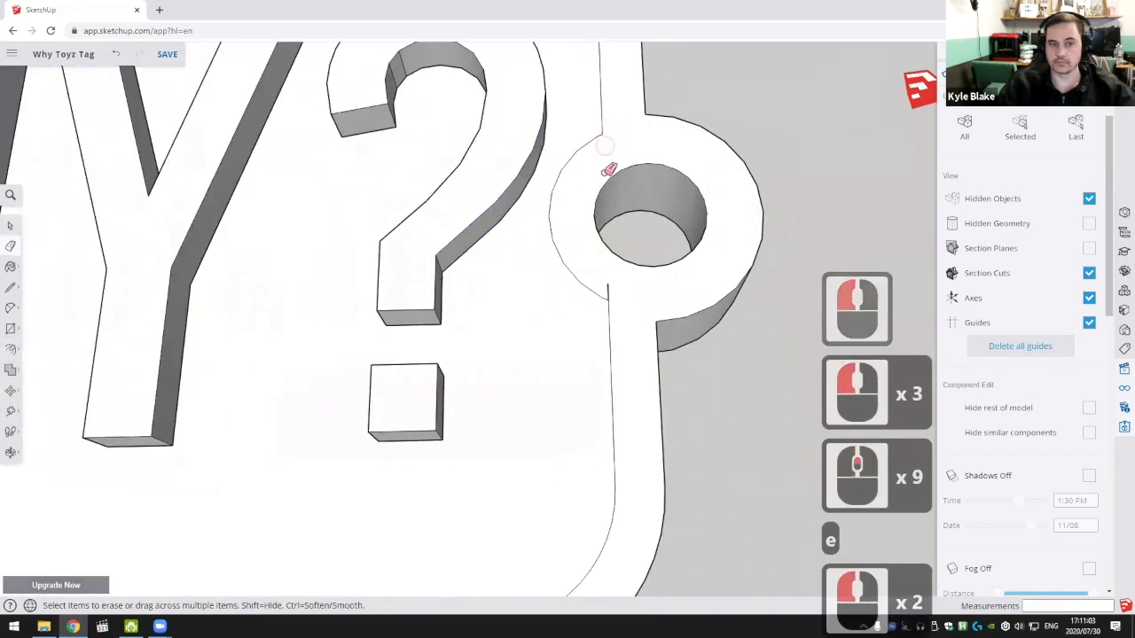
click(613, 292)
scroll(614, 293, down, 4)
scroll(611, 281, up, 5)
click(612, 281)
scroll(612, 284, down, 10)
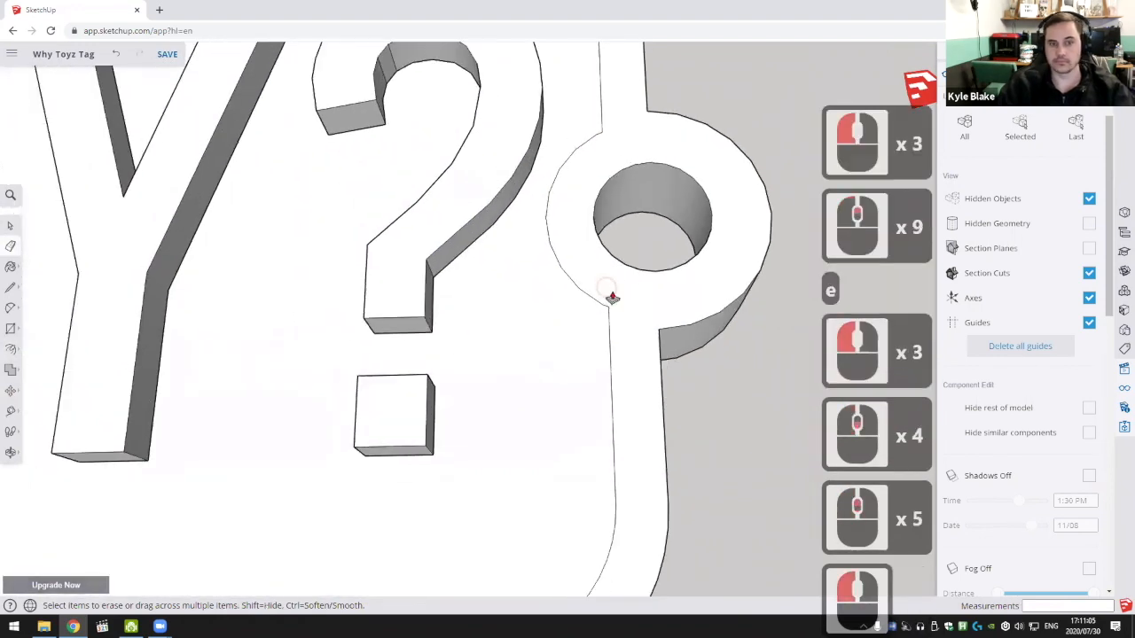
key(p)
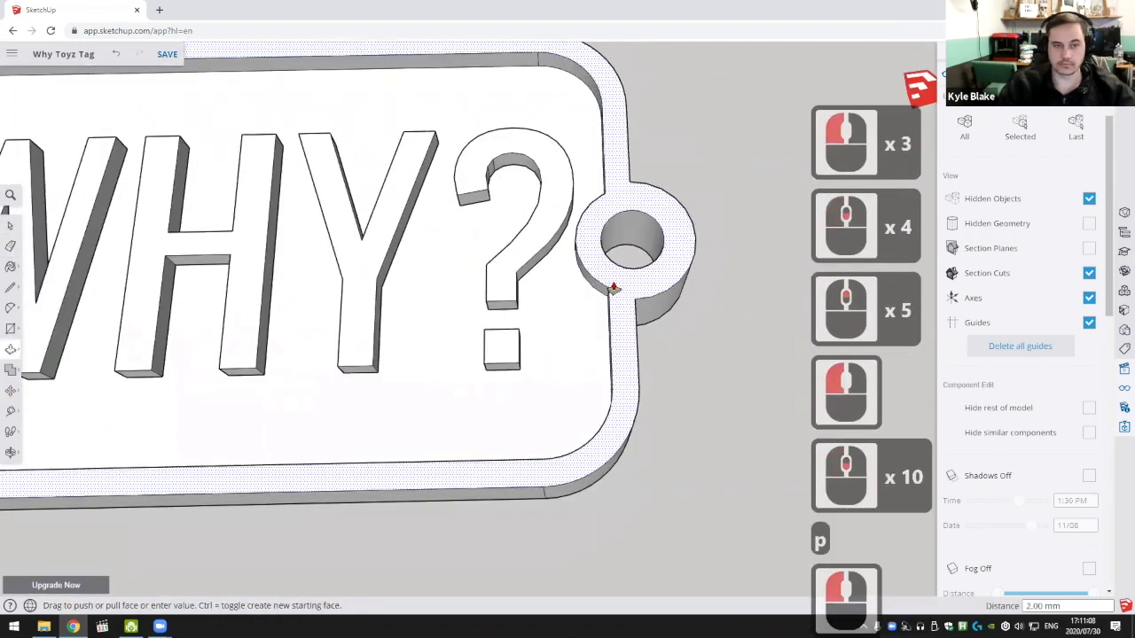
key(Escape)
middle_drag(615, 398, 668, 250)
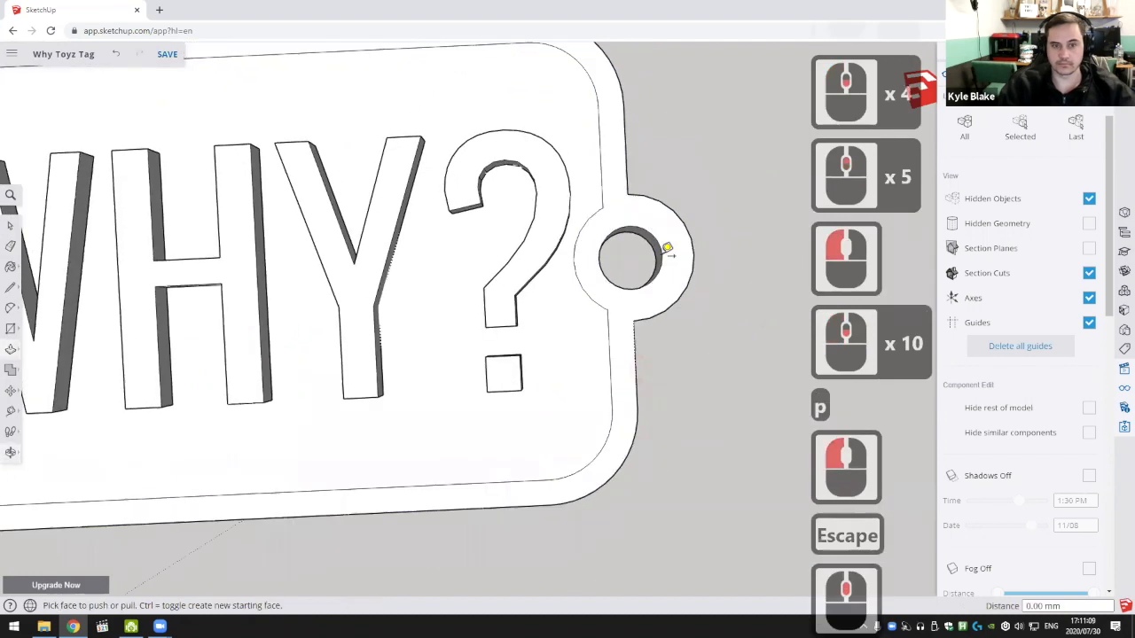
key(t)
click(685, 250)
key(Escape)
key(e)
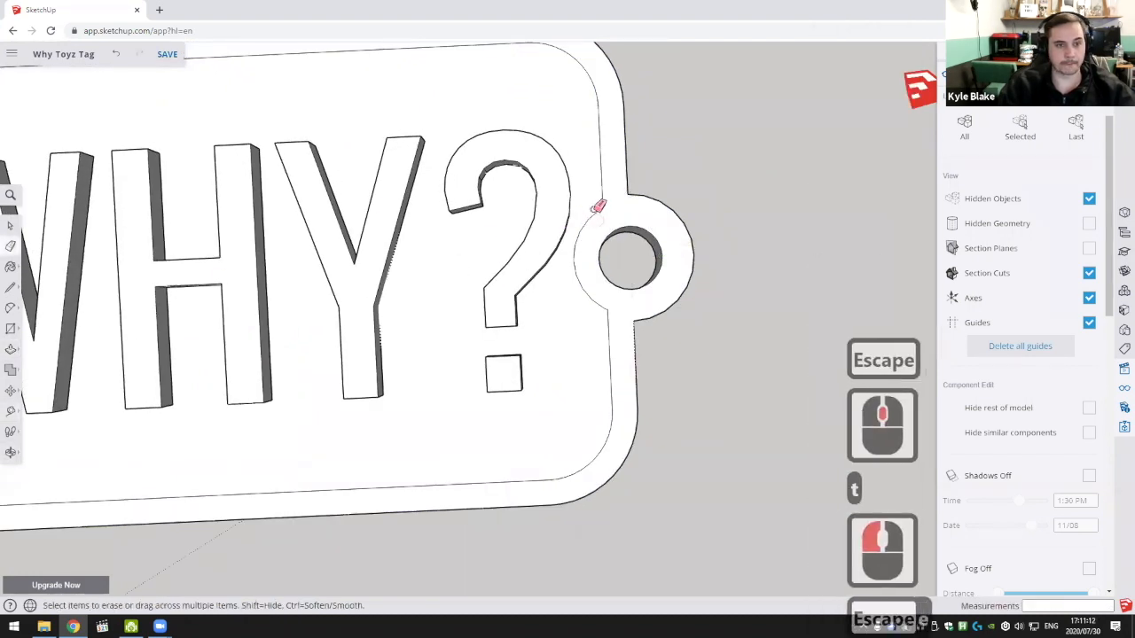
click(598, 208)
scroll(491, 247, down, 5)
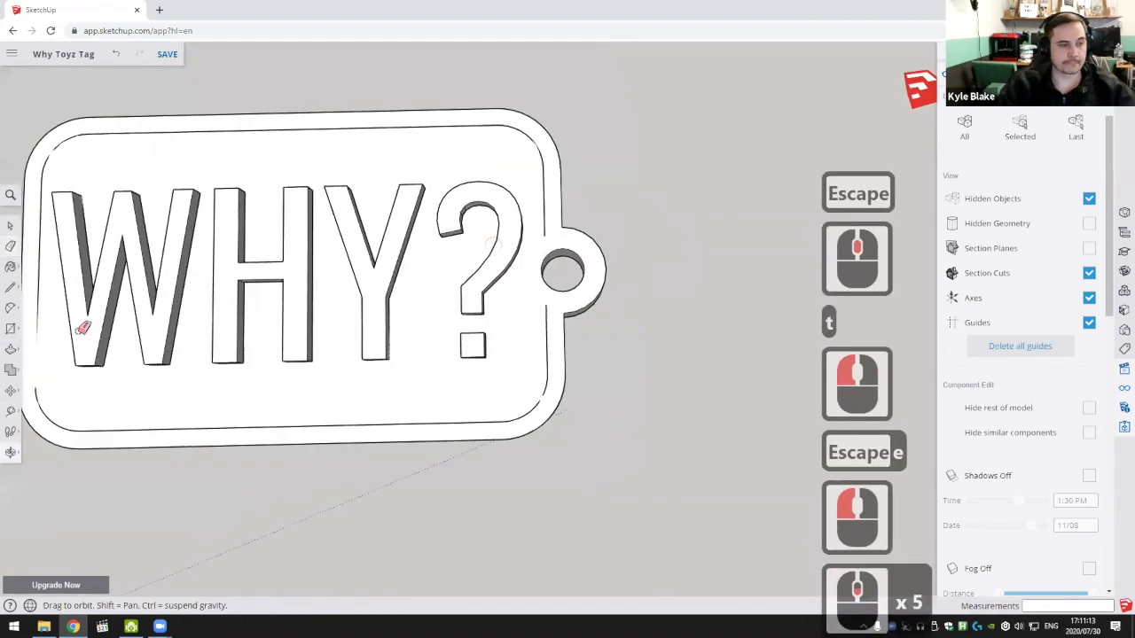
middle_drag(84, 329, 35, 350)
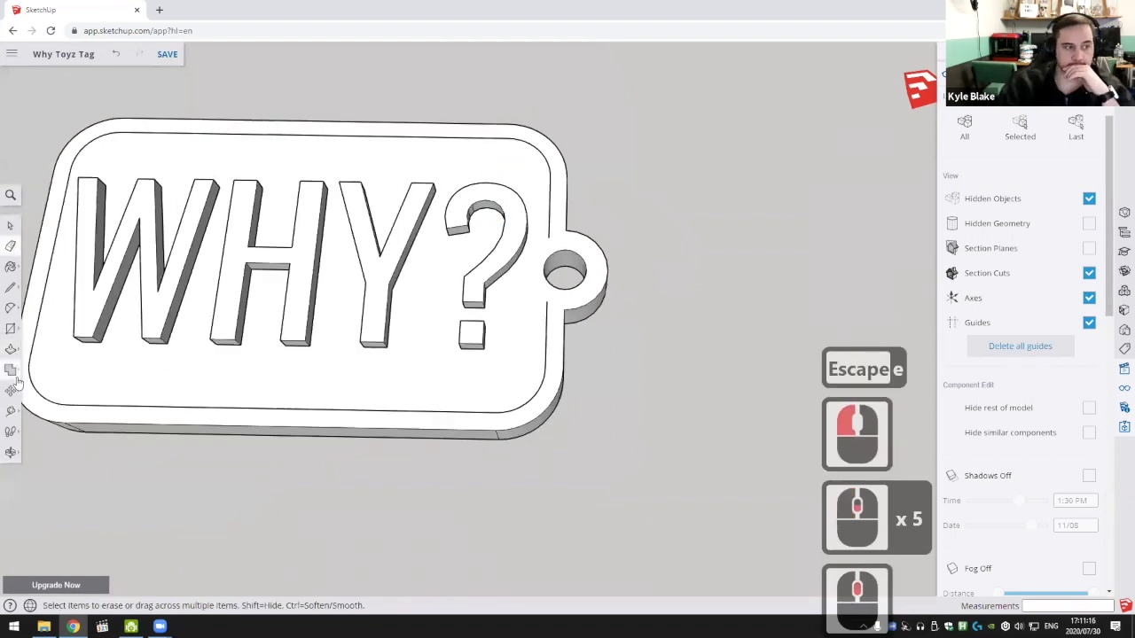
Offset the hole's edge 2.5 mm to form a ring around it.
click(18, 315)
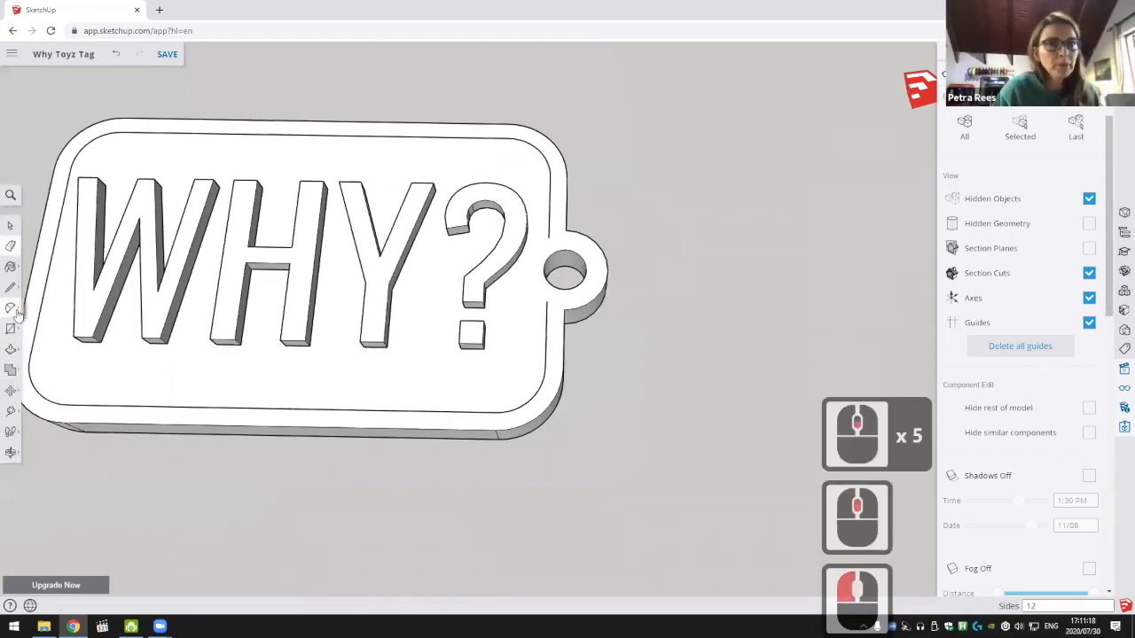
click(15, 329)
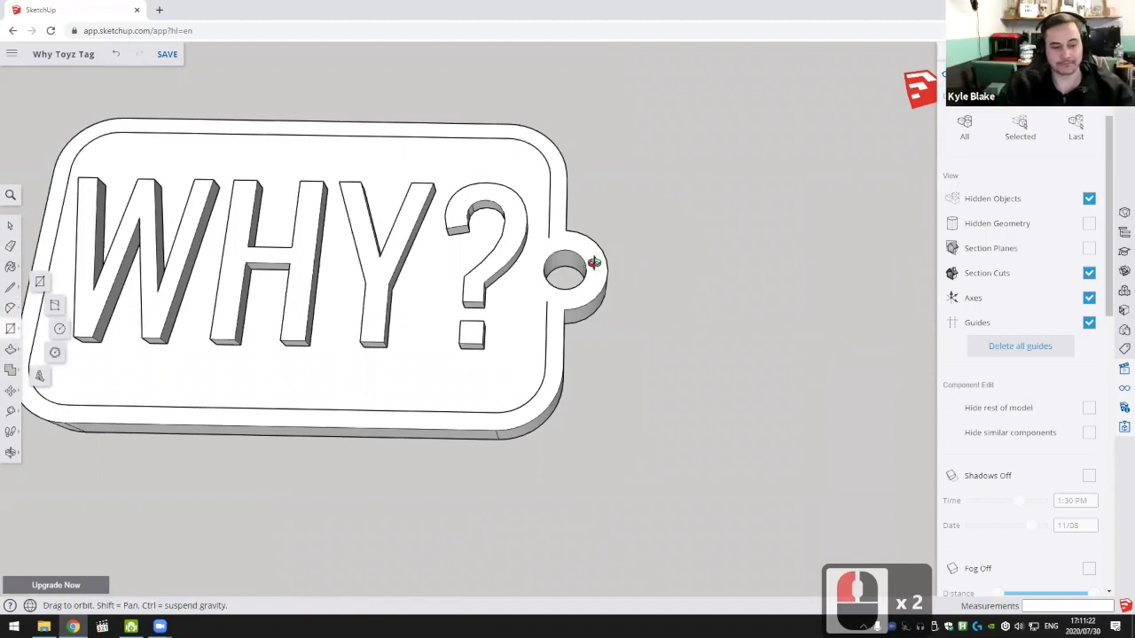
scroll(608, 260, up, 1)
key(f)
scroll(532, 266, up, 4)
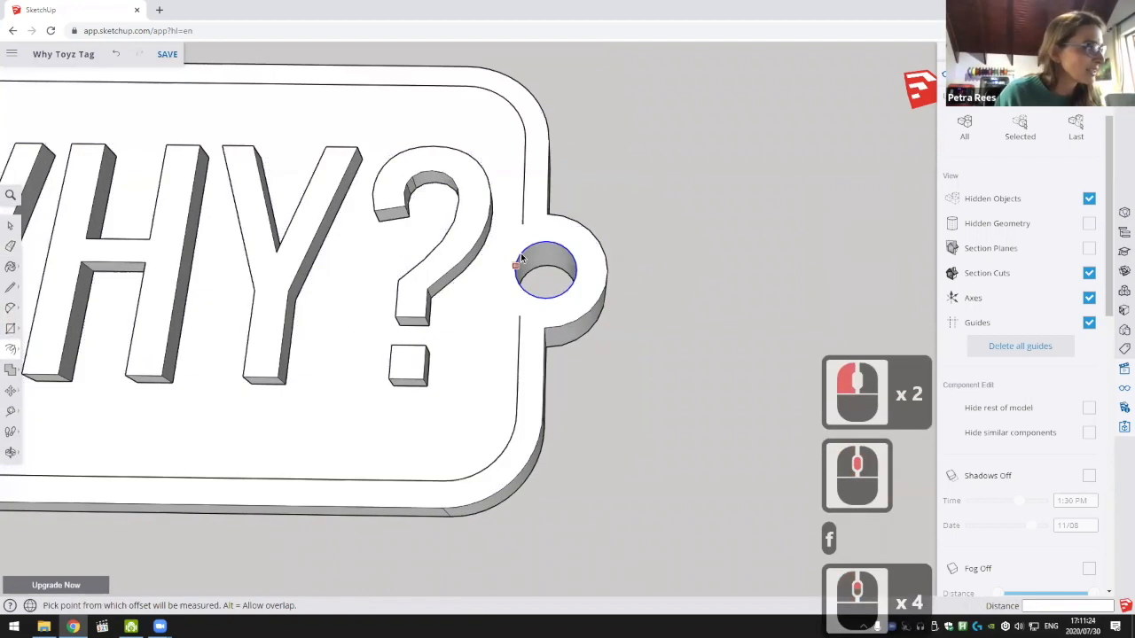
key(space)
key(f)
click(514, 262)
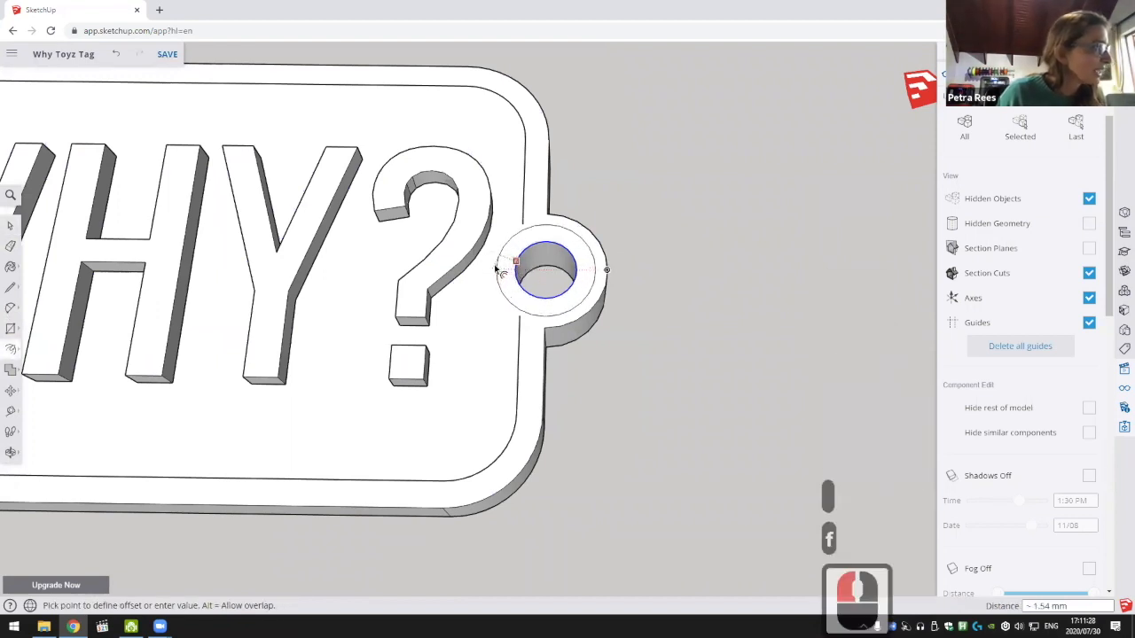
text(2,)
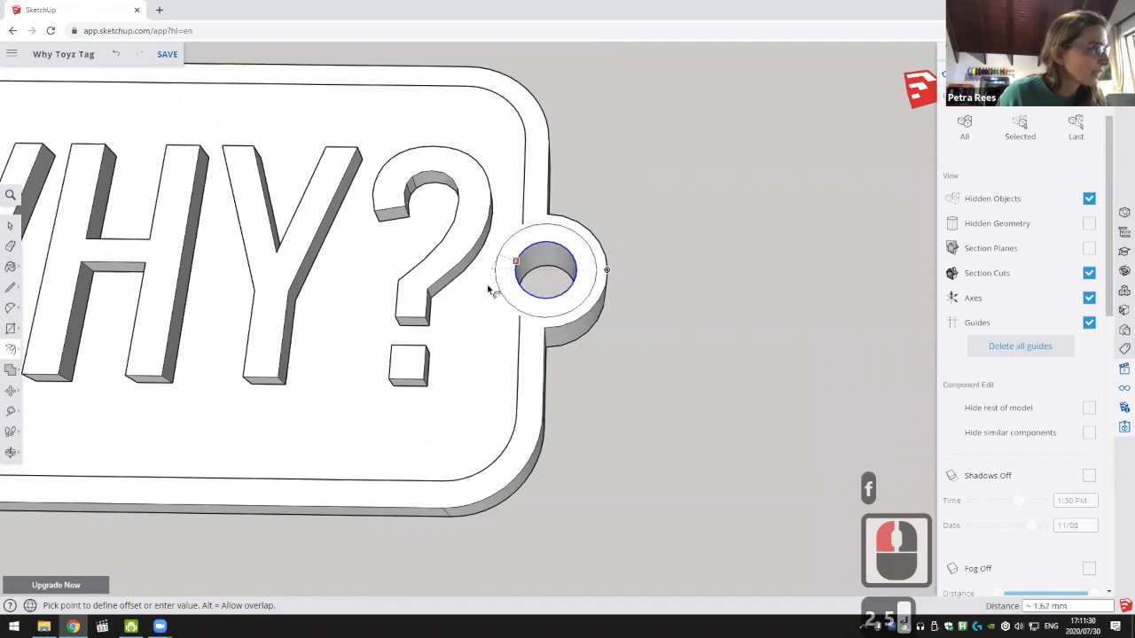
key(Return)
text(2.5)
key(Return)
Erase the line stubs and leftover edges where the ring overlaps the tag.
key(e)
scroll(524, 214, up, 3)
scroll(522, 214, up, 5)
click(519, 223)
click(512, 457)
click(522, 469)
click(550, 209)
click(568, 436)
scroll(562, 435, down, 7)
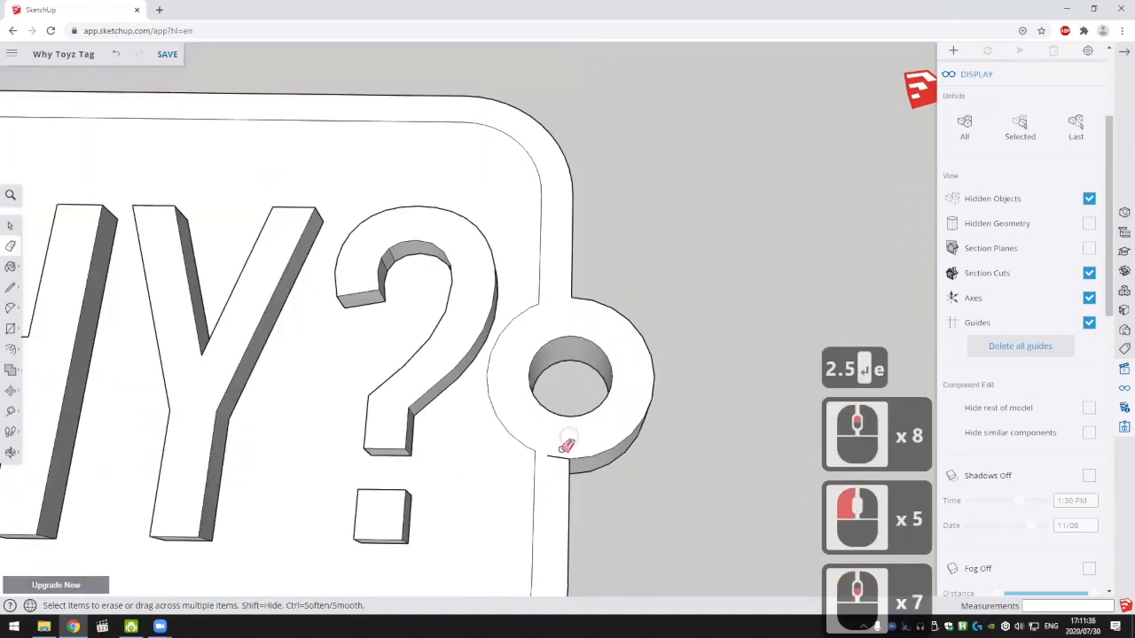
click(562, 415)
scroll(555, 444, down, 5)
scroll(552, 435, down, 2)
scroll(552, 430, down, 1)
Push/Pull the tag's inner face 2 mm, leaving a raised rim.
key(p)
click(552, 427)
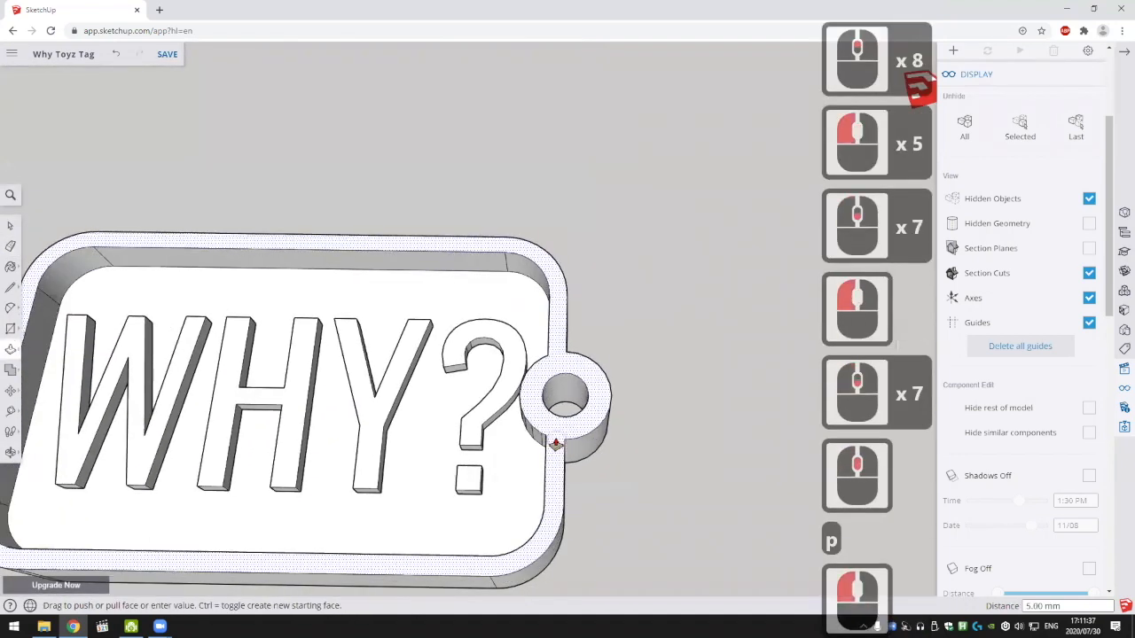
text(2)
key(Return)
scroll(554, 324, down, 4)
scroll(553, 324, down, 3)
shift+middle_drag(530, 433, 551, 354)
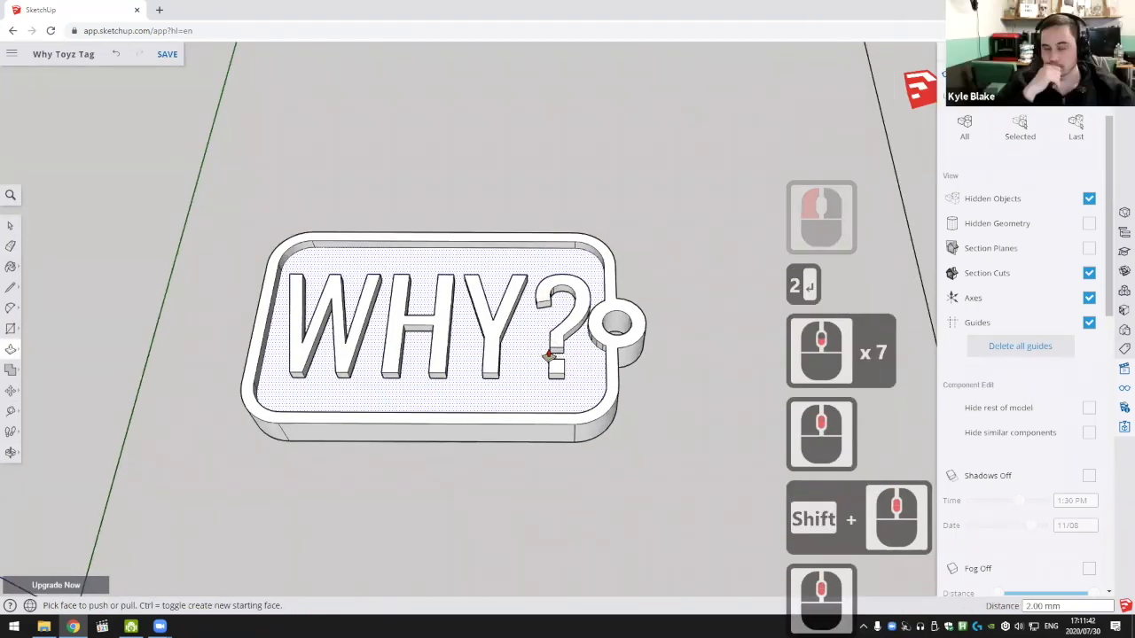
middle_drag(399, 296, 421, 330)
scroll(421, 330, up, 1)
Move the WHY? text group into place inside the rim beside the hole.
key(space)
scroll(421, 330, up, 1)
click(79, 297)
click(10, 390)
click(38, 372)
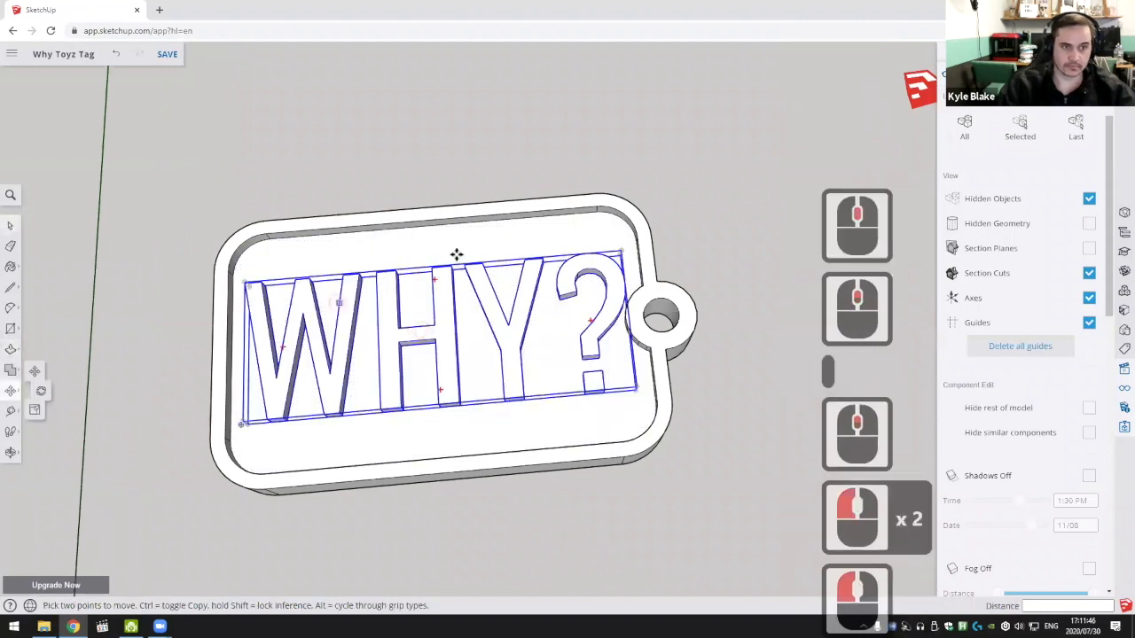
scroll(455, 233, up, 4)
click(454, 233)
click(505, 252)
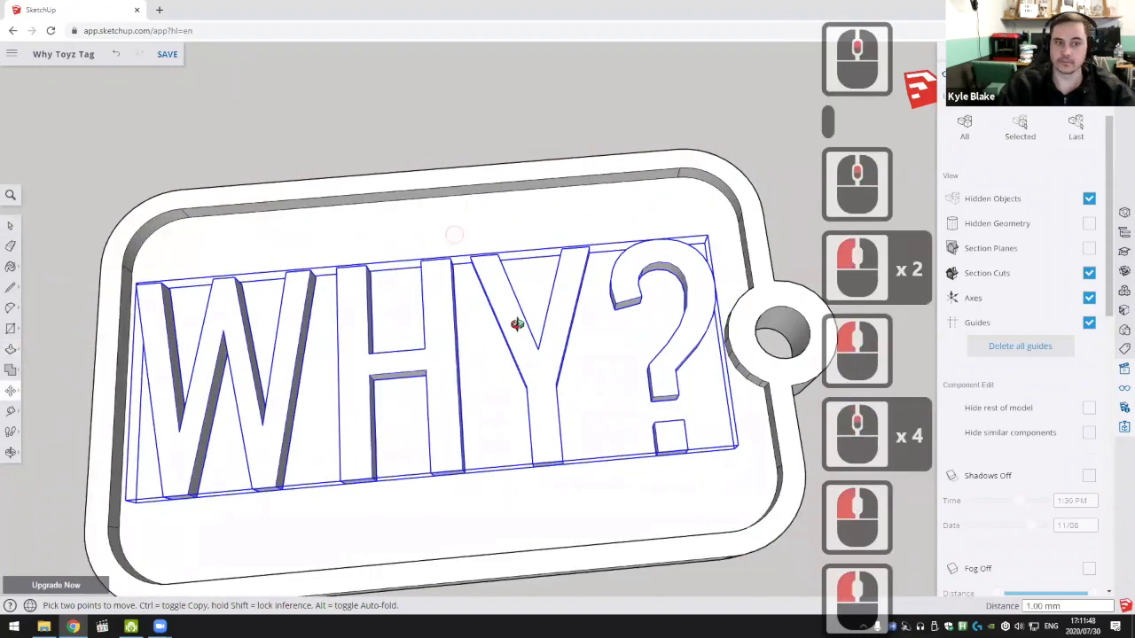
scroll(520, 456, down, 10)
key(space)
scroll(493, 449, up, 1)
click(493, 449)
key(Escape)
middle_drag(486, 464, 495, 446)
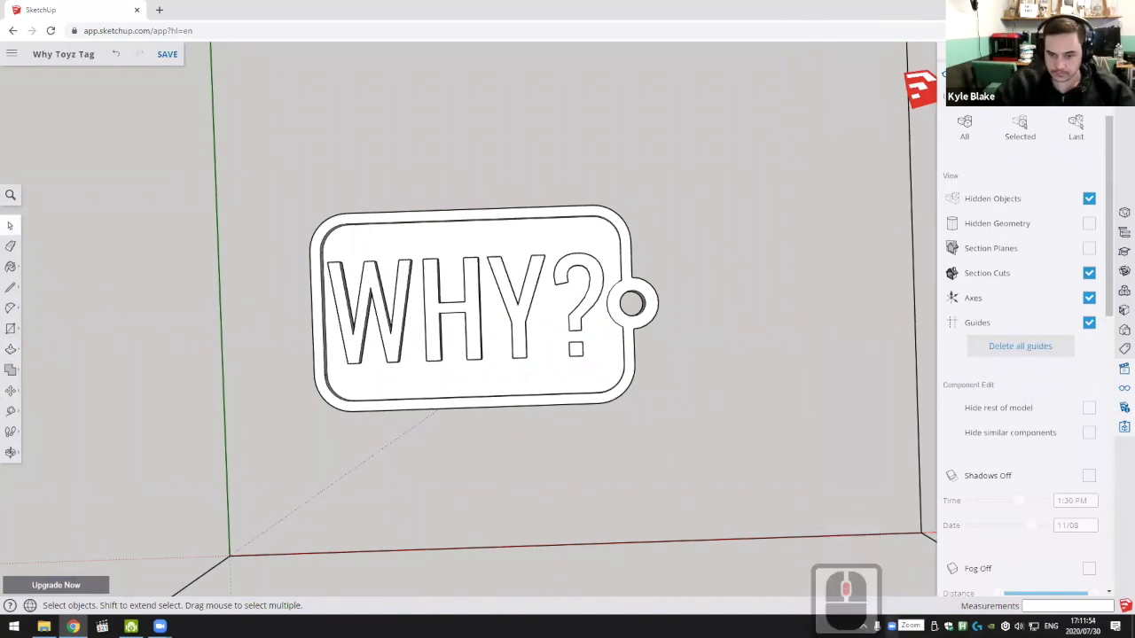
click(160, 626)
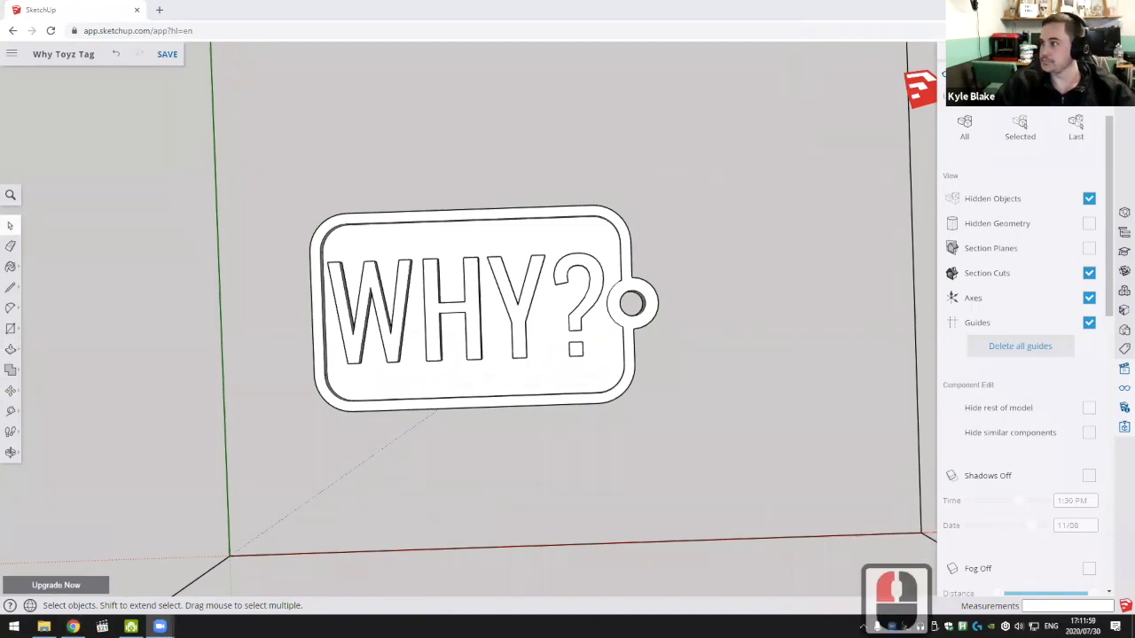
click(73, 626)
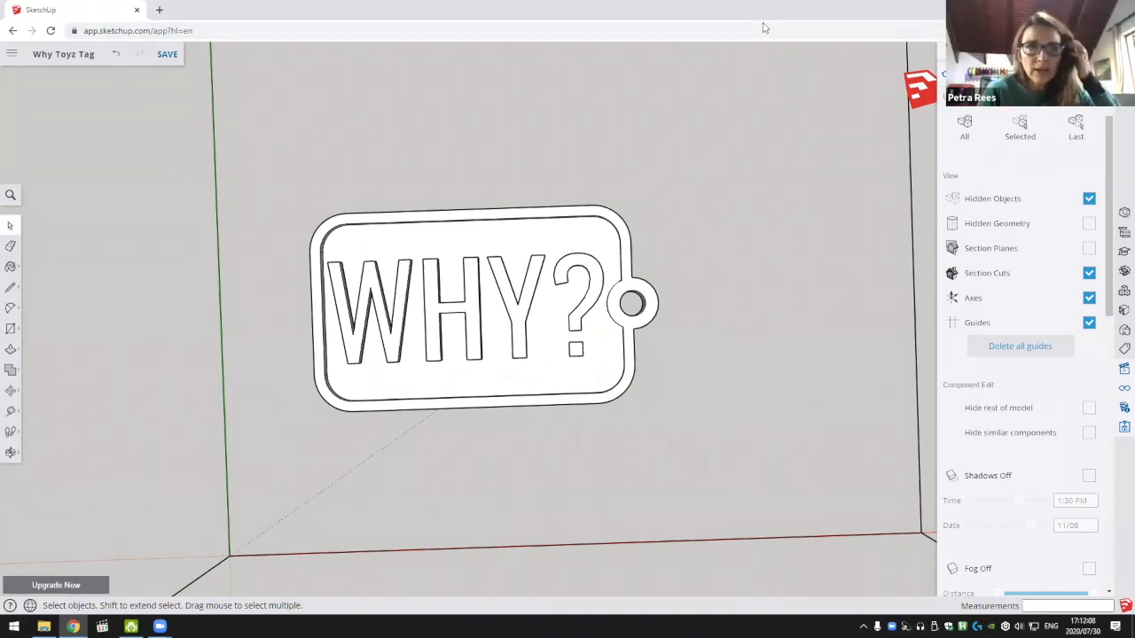
click(814, 42)
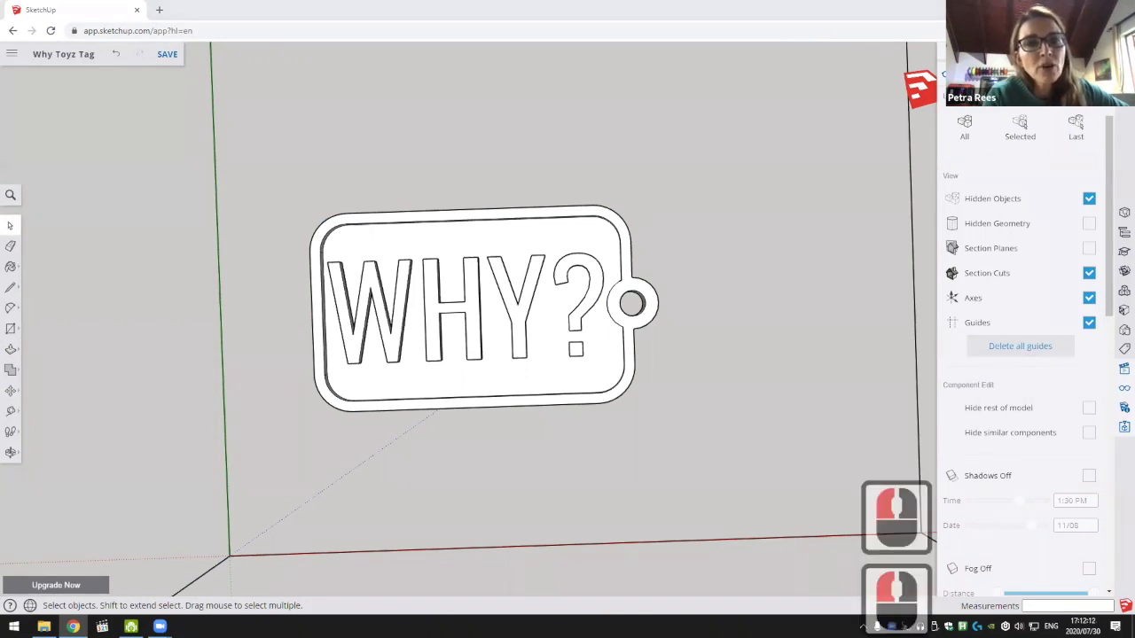
scroll(548, 180, down, 4)
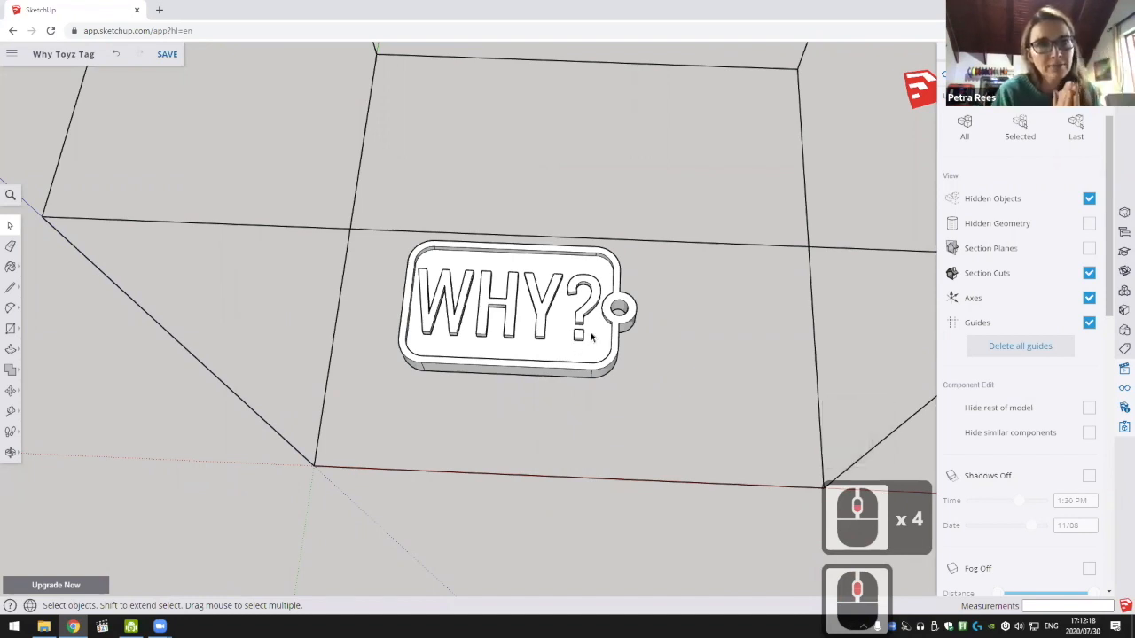
Push/Pull the raised inner rim down flush with the tag.
scroll(594, 338, up, 11)
middle_drag(699, 297, 705, 301)
scroll(700, 303, up, 3)
key(p)
click(703, 302)
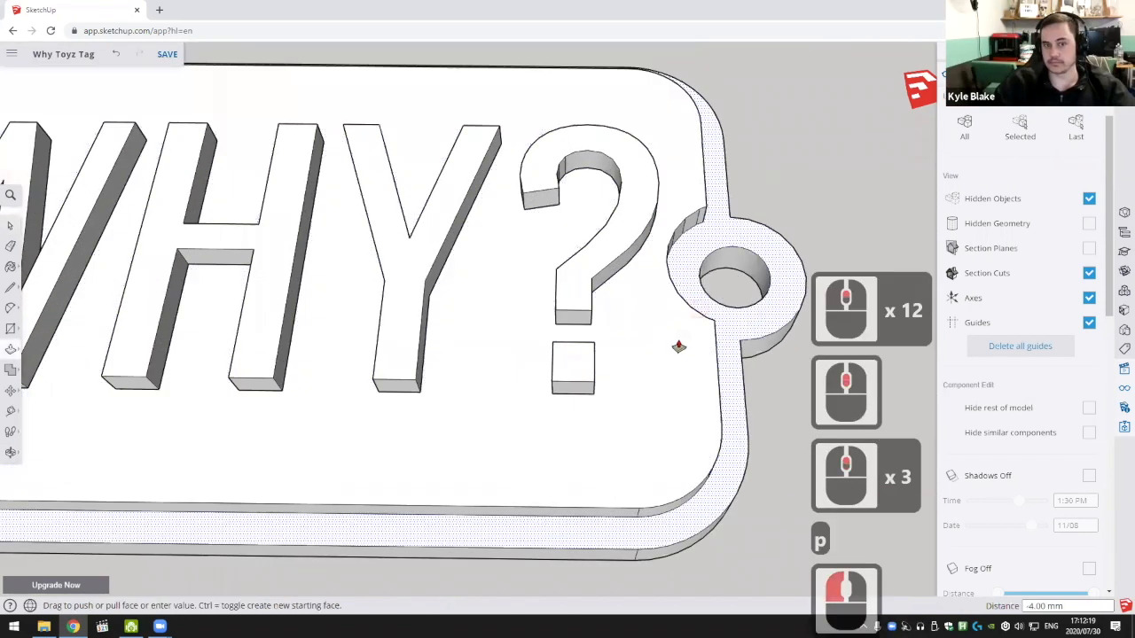
click(679, 344)
scroll(680, 340, down, 5)
Erase the leftover ring arc pieces and lower-right rim edges.
key(e)
click(706, 342)
click(684, 317)
click(676, 258)
click(690, 252)
click(694, 248)
click(668, 284)
click(670, 301)
click(697, 328)
click(696, 436)
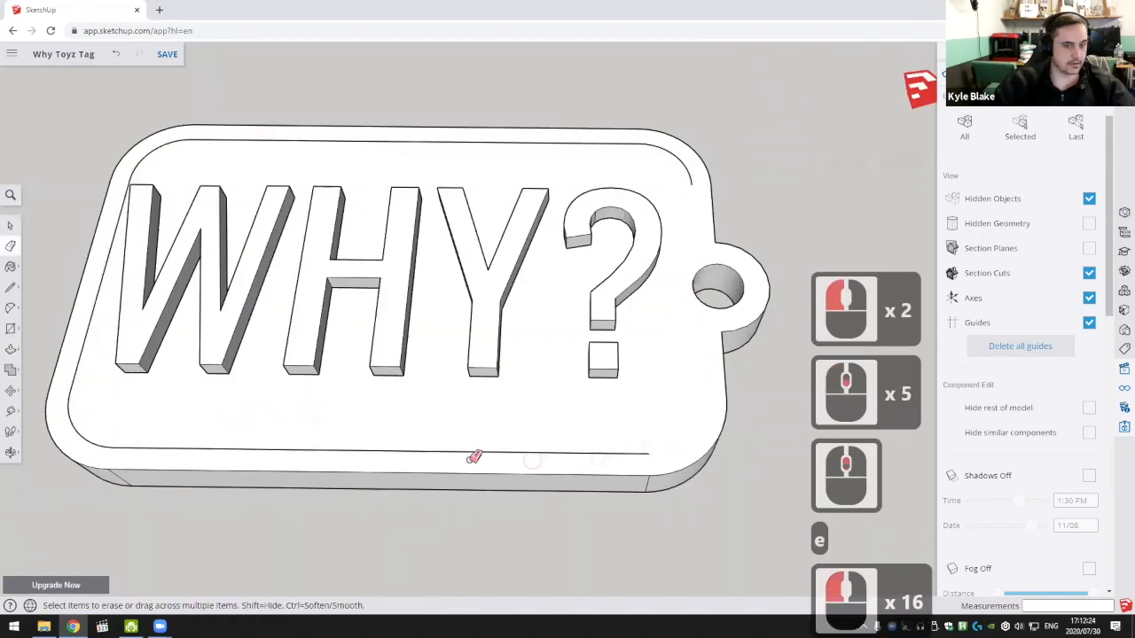
Erase the remaining inner rim lines and arcs around the tag.
click(98, 444)
click(73, 372)
click(138, 448)
click(145, 161)
click(297, 138)
click(654, 145)
click(675, 157)
click(686, 171)
Delete the old WHY? text from the tag.
key(space)
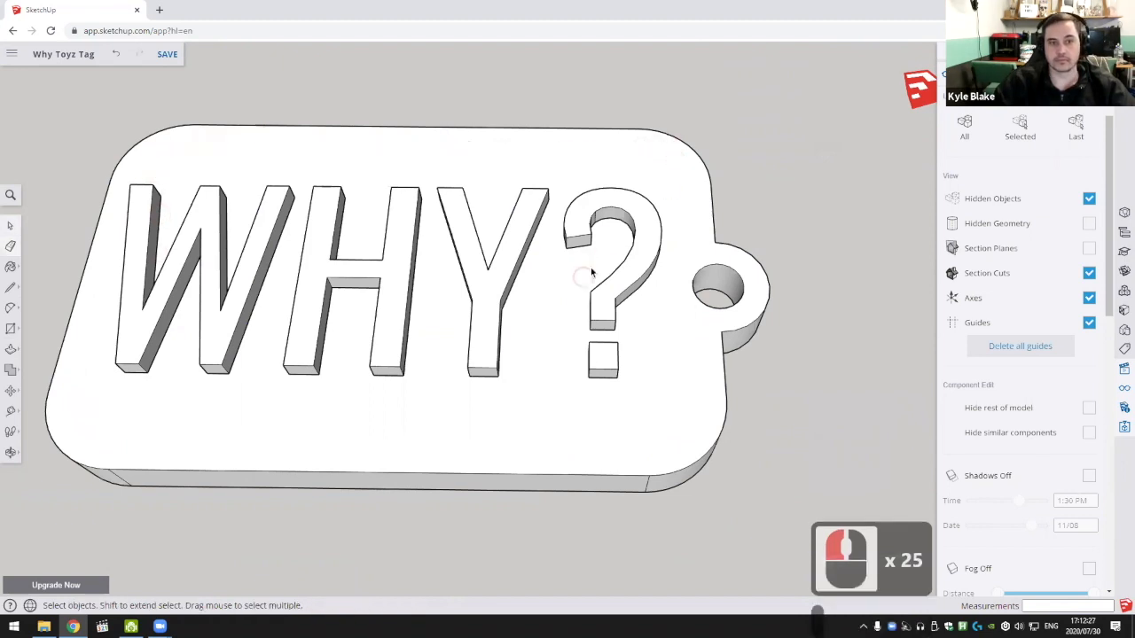
click(596, 224)
scroll(596, 226, down, 1)
scroll(596, 226, down, 3)
key(Delete)
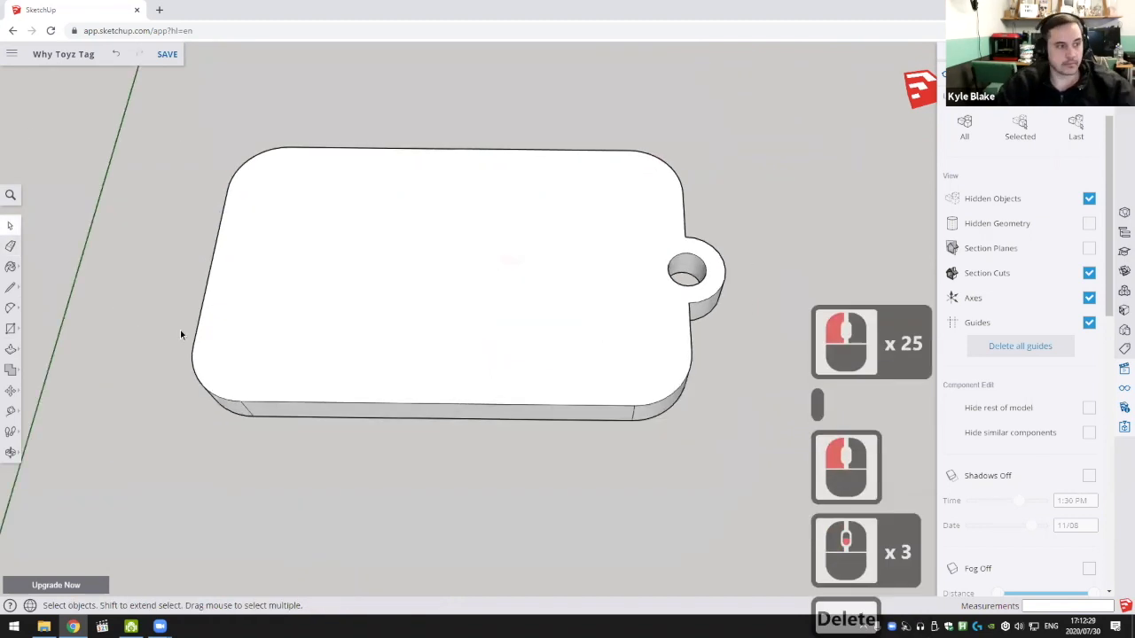
Set up new 3D text 'WHY?' in Oswald, 20 mm high with 2 mm extrusion.
click(11, 330)
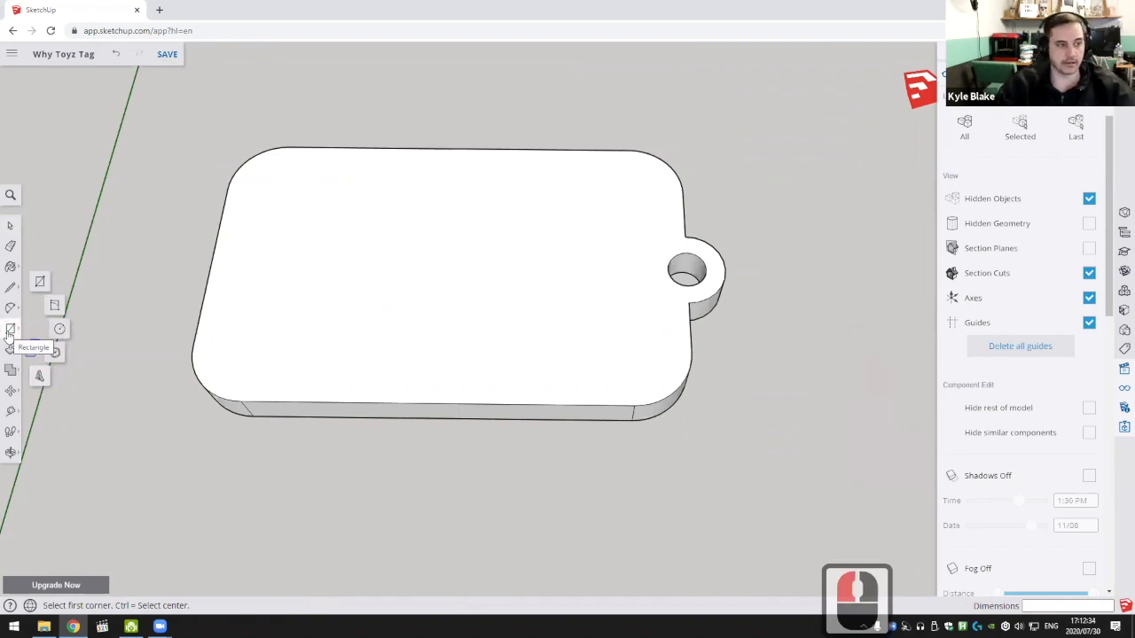
click(39, 378)
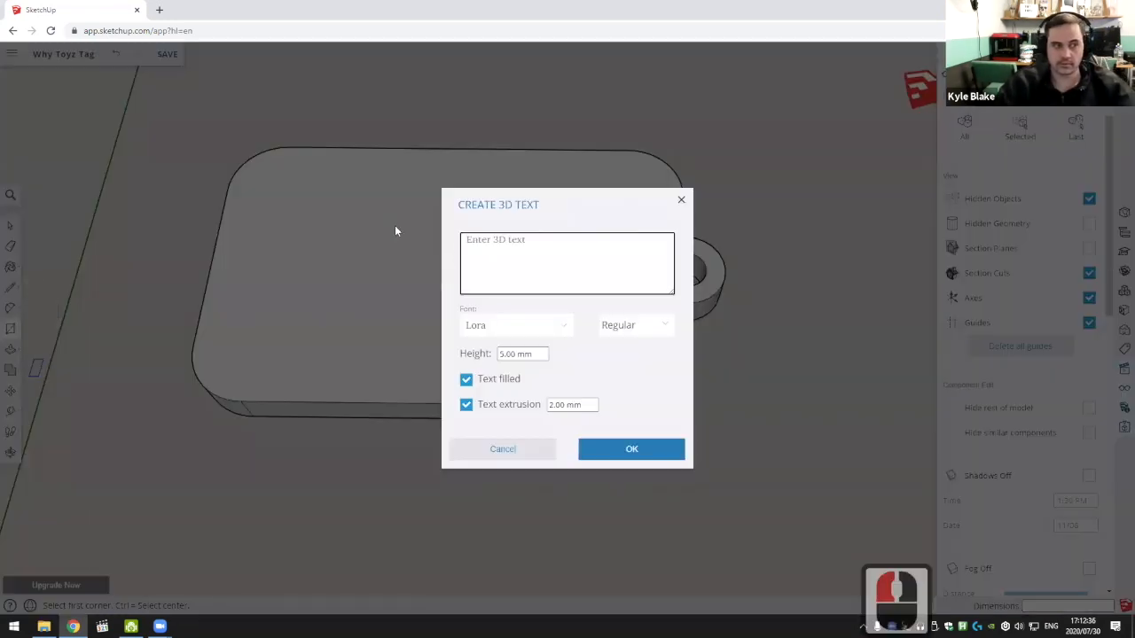
click(554, 242)
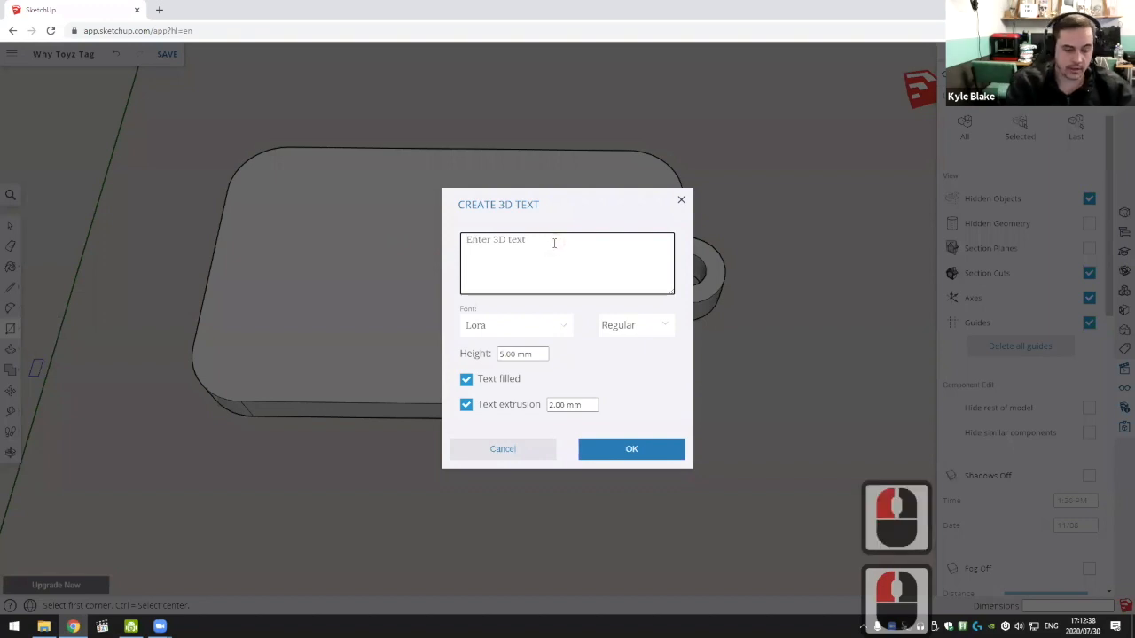
text(WHY?)
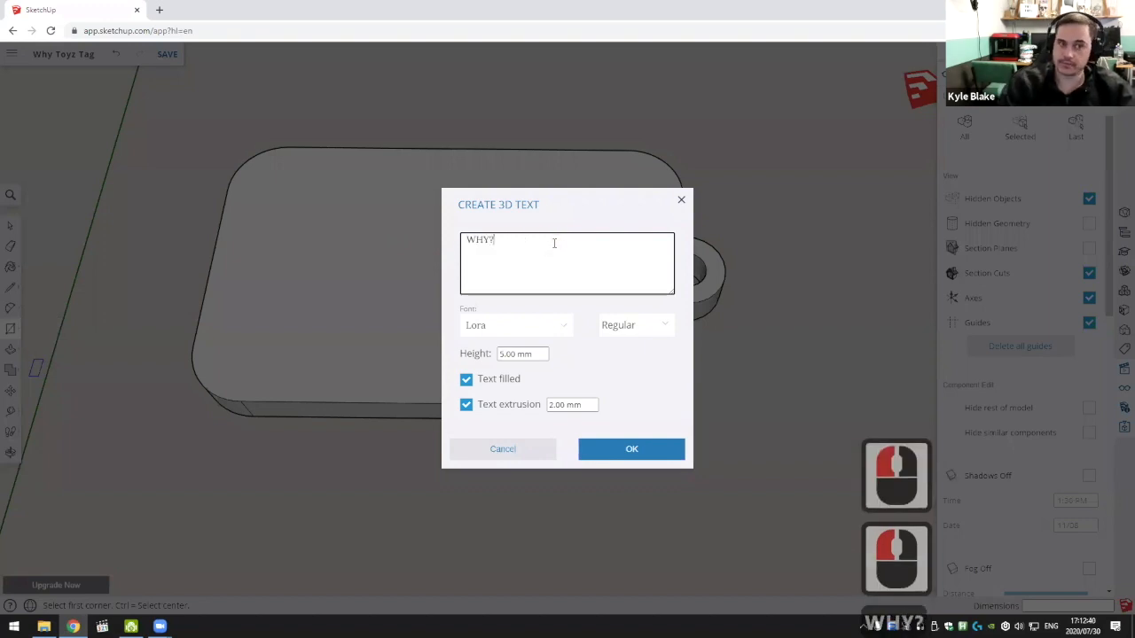
click(506, 327)
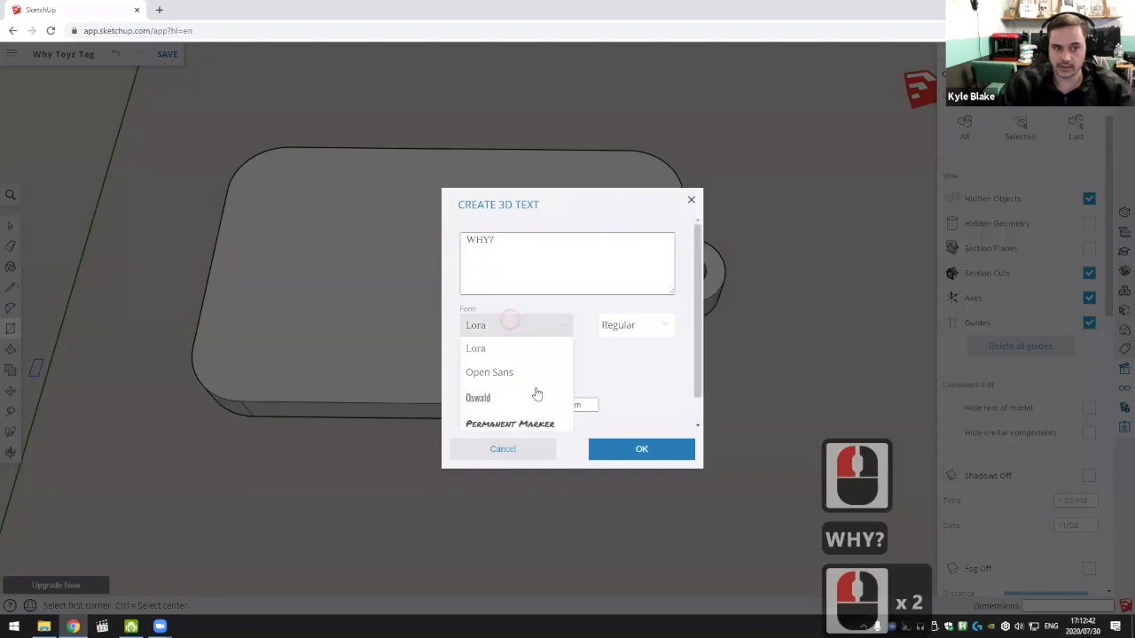
click(509, 399)
click(541, 357)
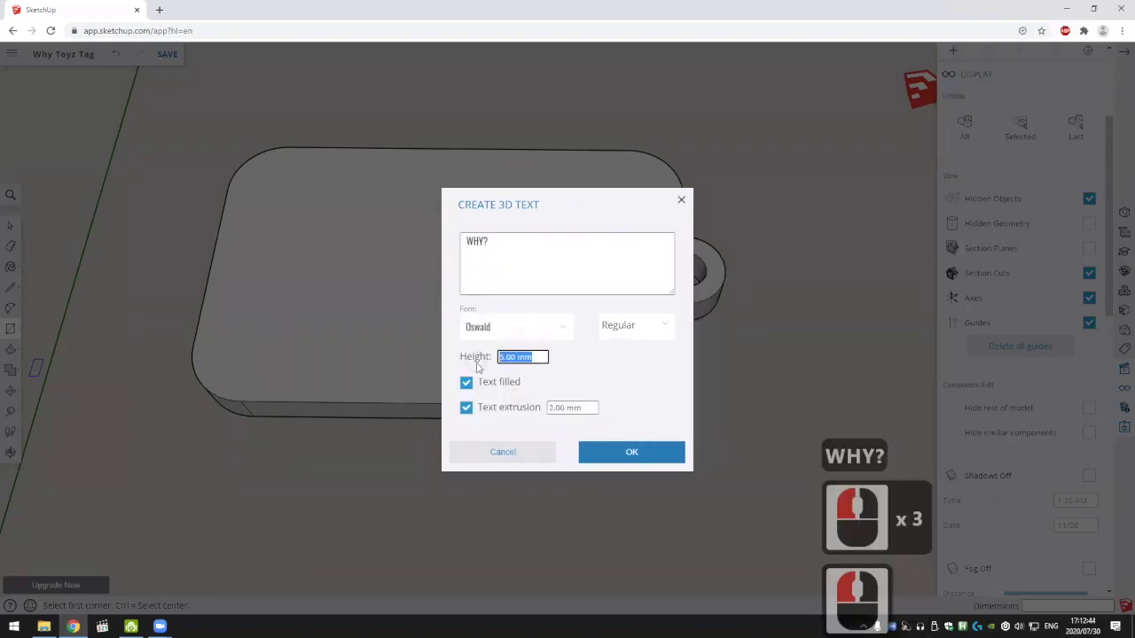
text(20)
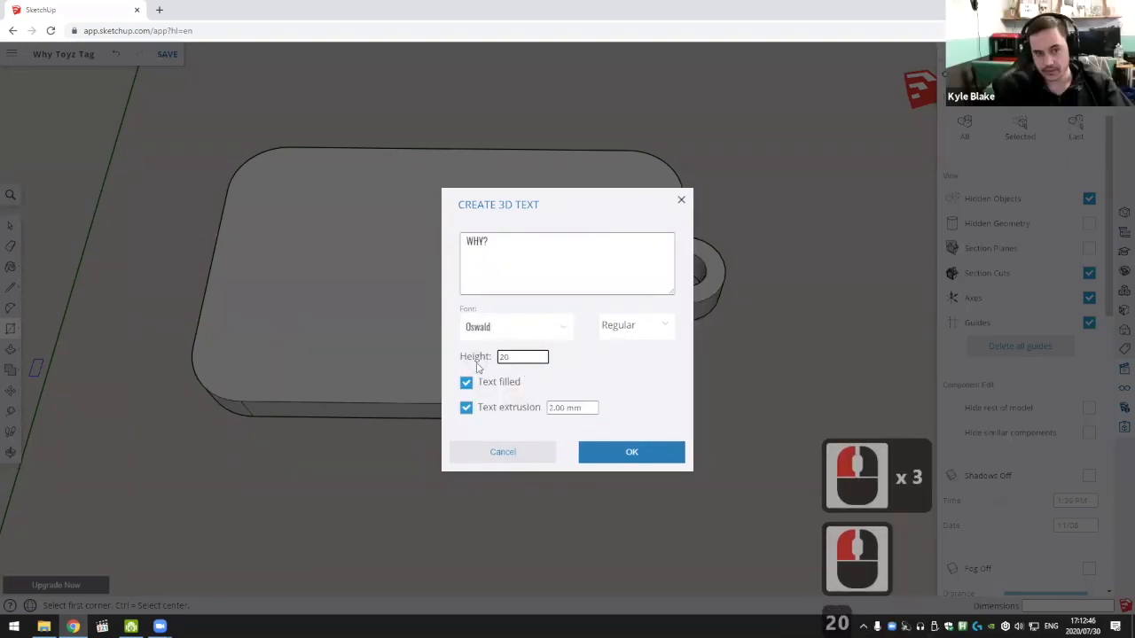
click(592, 408)
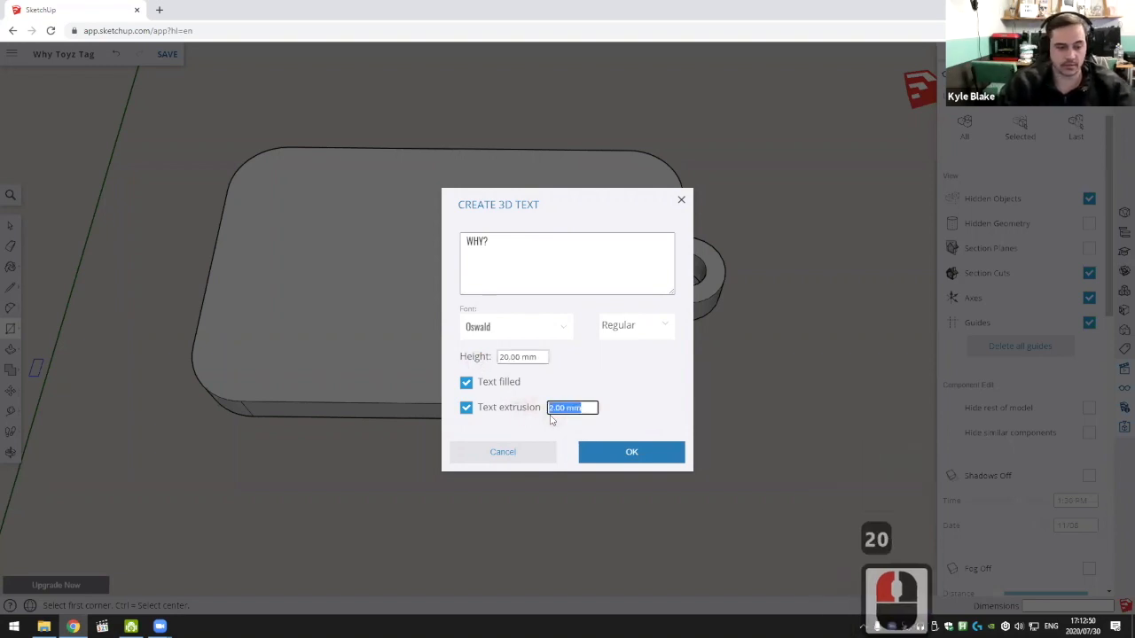
click(619, 459)
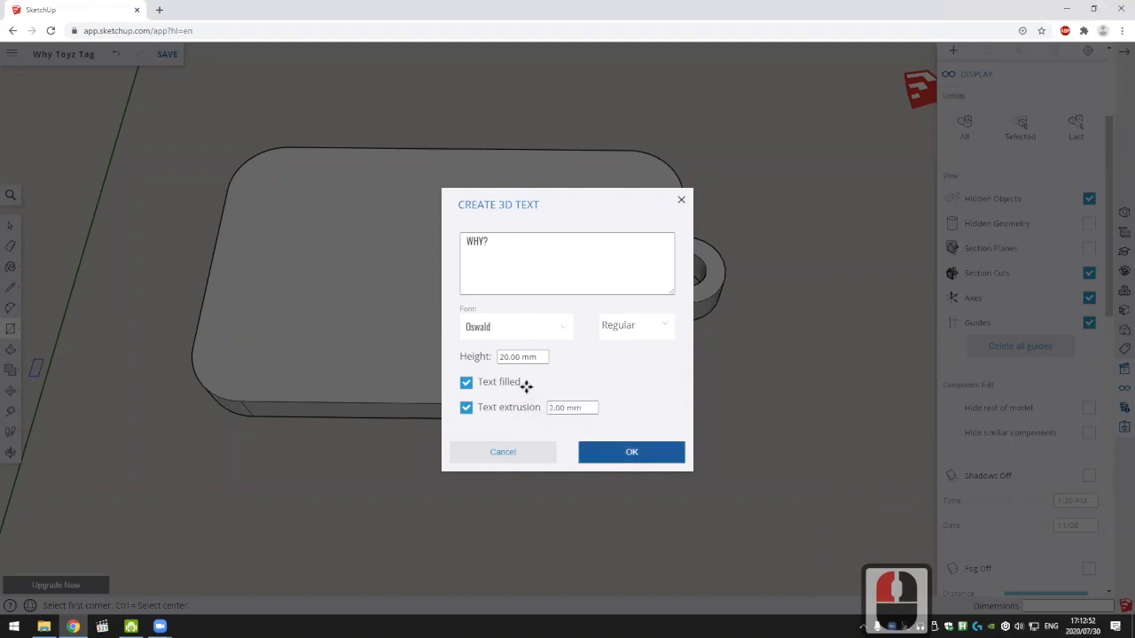
middle_drag(216, 339, 225, 329)
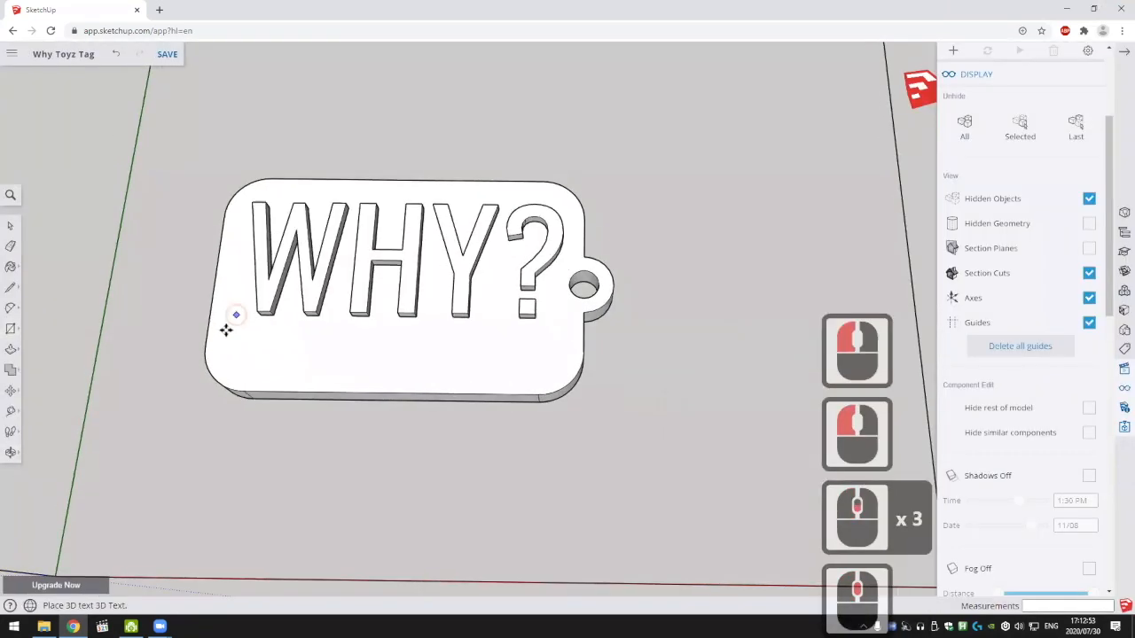
middle_drag(505, 322, 464, 375)
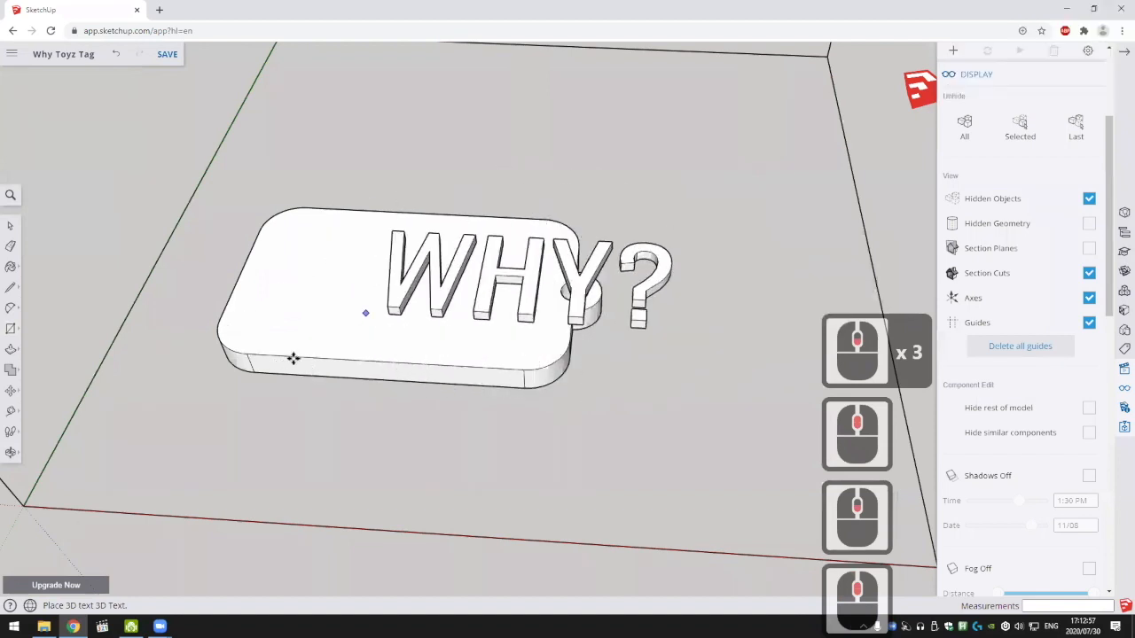
middle_drag(386, 435, 623, 286)
scroll(493, 336, up, 4)
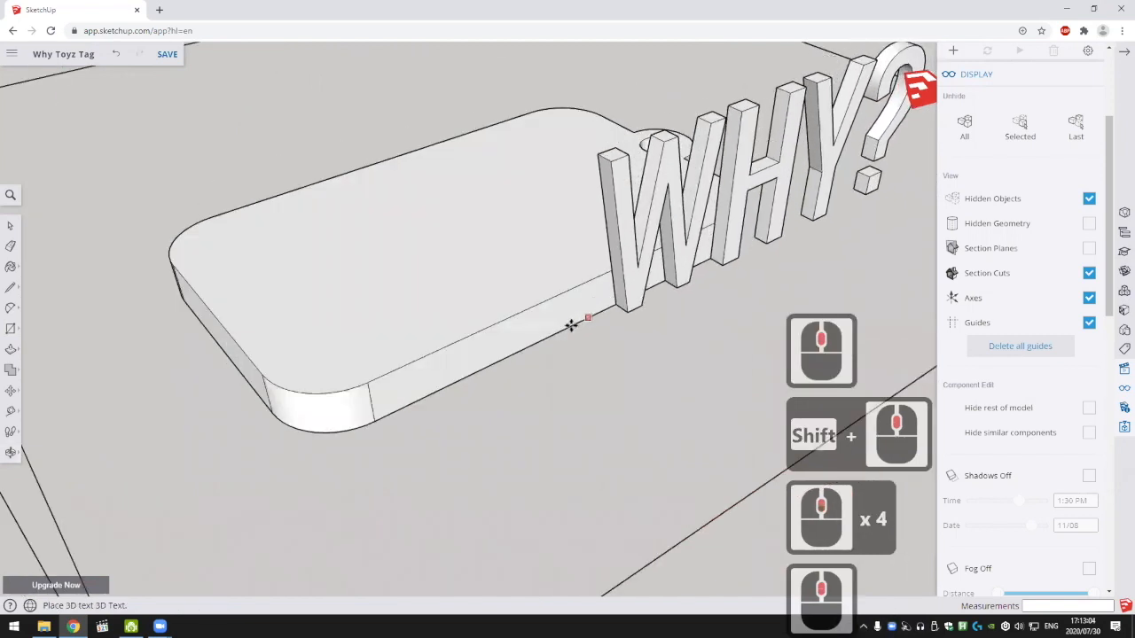
scroll(532, 343, down, 5)
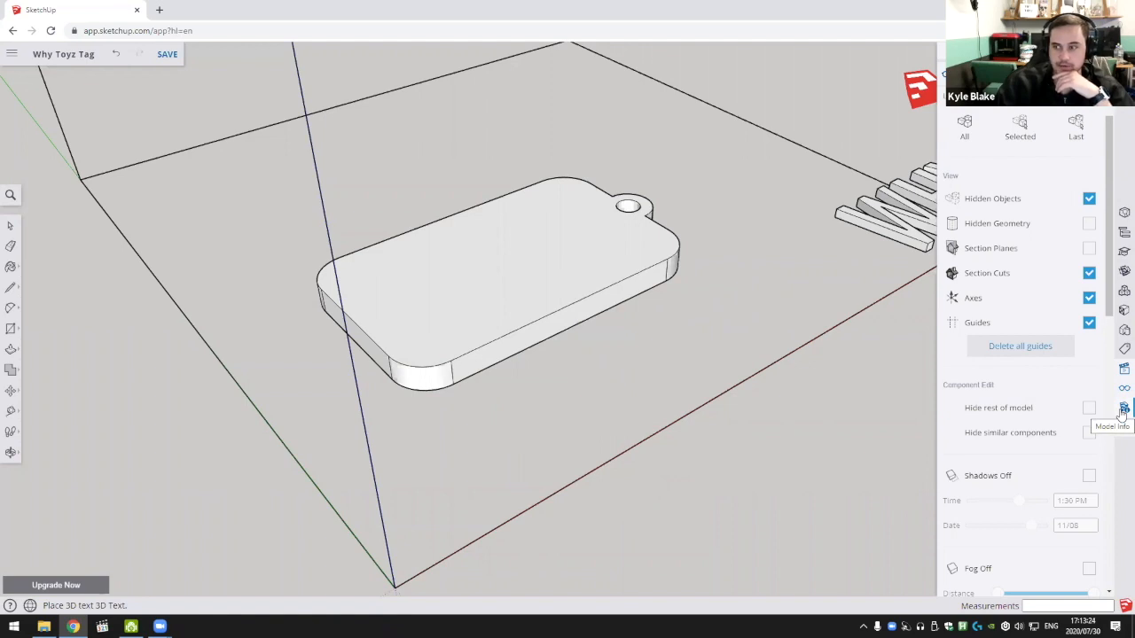
Open the Solid Inspector panel and collapse it to reach the Length Units settings.
click(1124, 426)
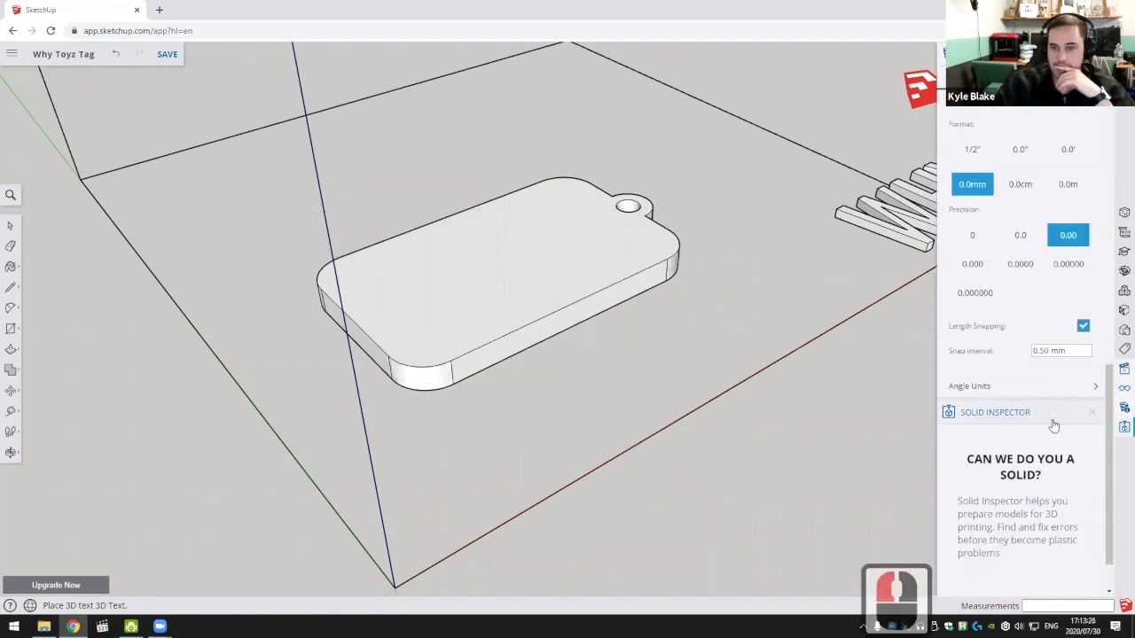
click(1053, 419)
scroll(1024, 409, up, 4)
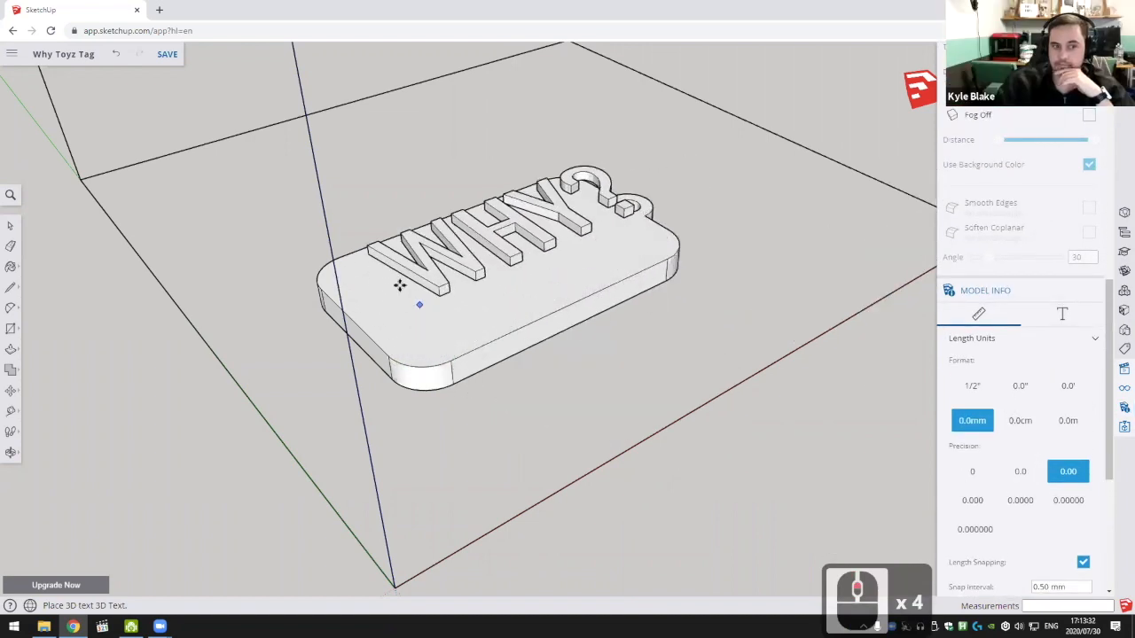
scroll(504, 367, down, 6)
Orbit the view around the tag until it lies level from above.
middle_drag(504, 366, 540, 417)
scroll(539, 417, up, 6)
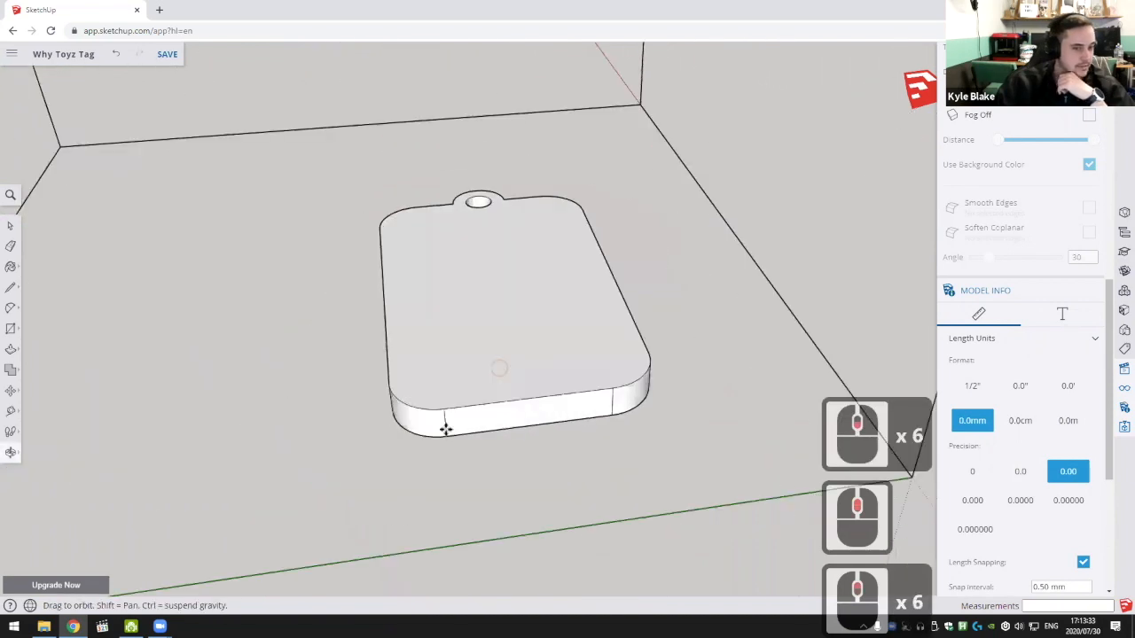
middle_drag(446, 429, 354, 337)
middle_drag(391, 423, 426, 264)
middle_drag(524, 387, 346, 395)
scroll(382, 360, down, 2)
shift+middle_drag(346, 394, 393, 359)
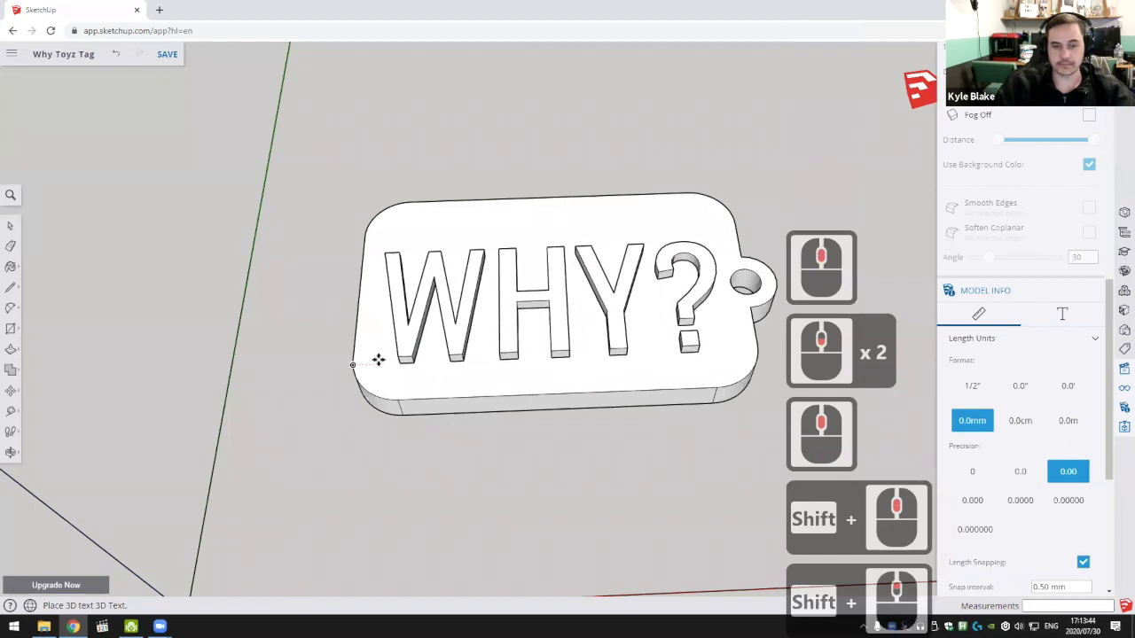
click(378, 359)
scroll(652, 257, down, 5)
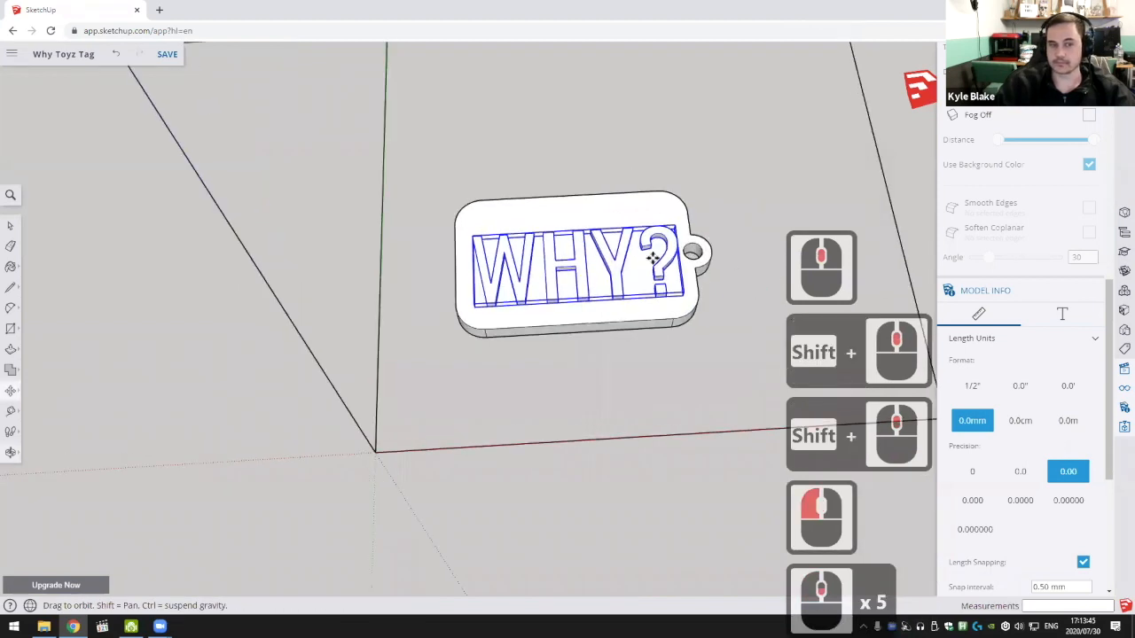
scroll(488, 222, up, 7)
scroll(493, 223, up, 5)
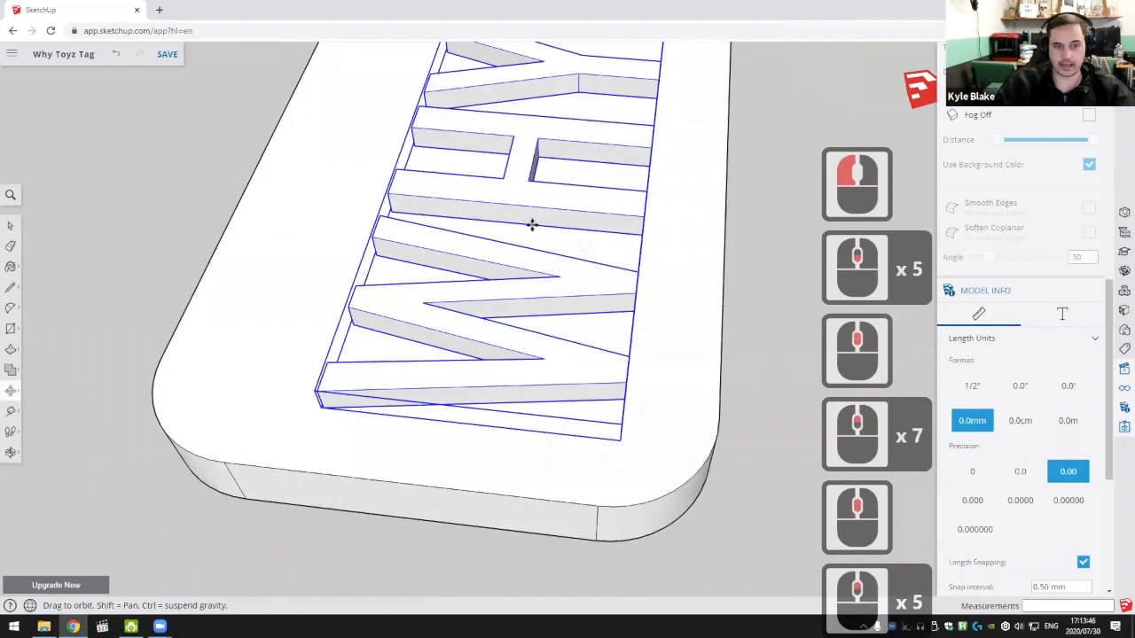
middle_drag(532, 224, 615, 222)
key(m)
middle_drag(511, 223, 562, 221)
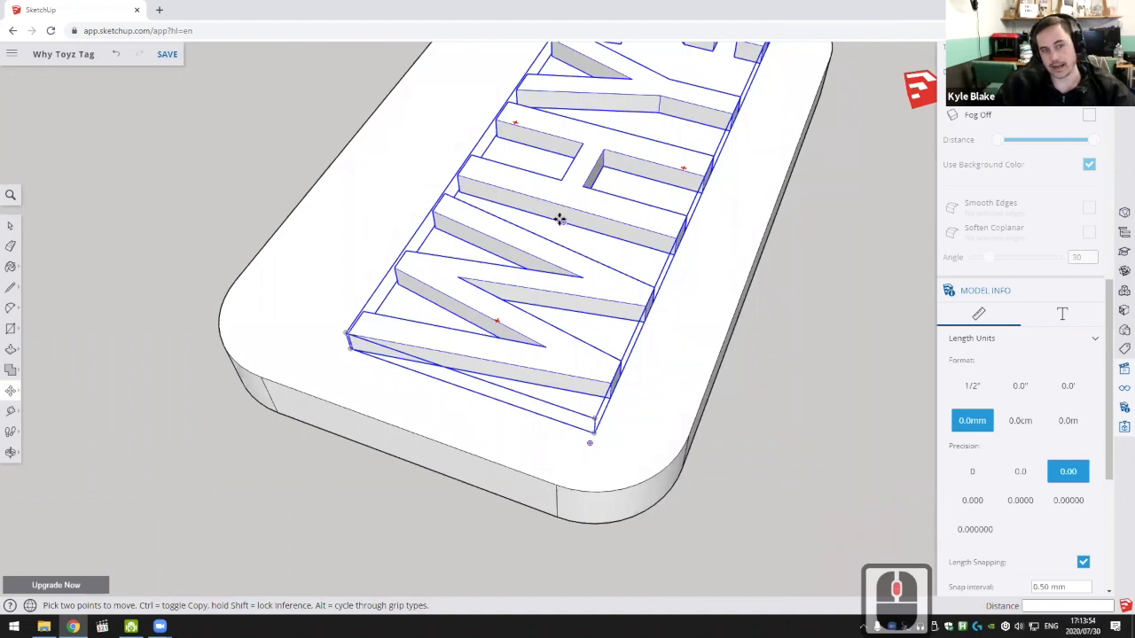
drag(551, 218, 690, 267)
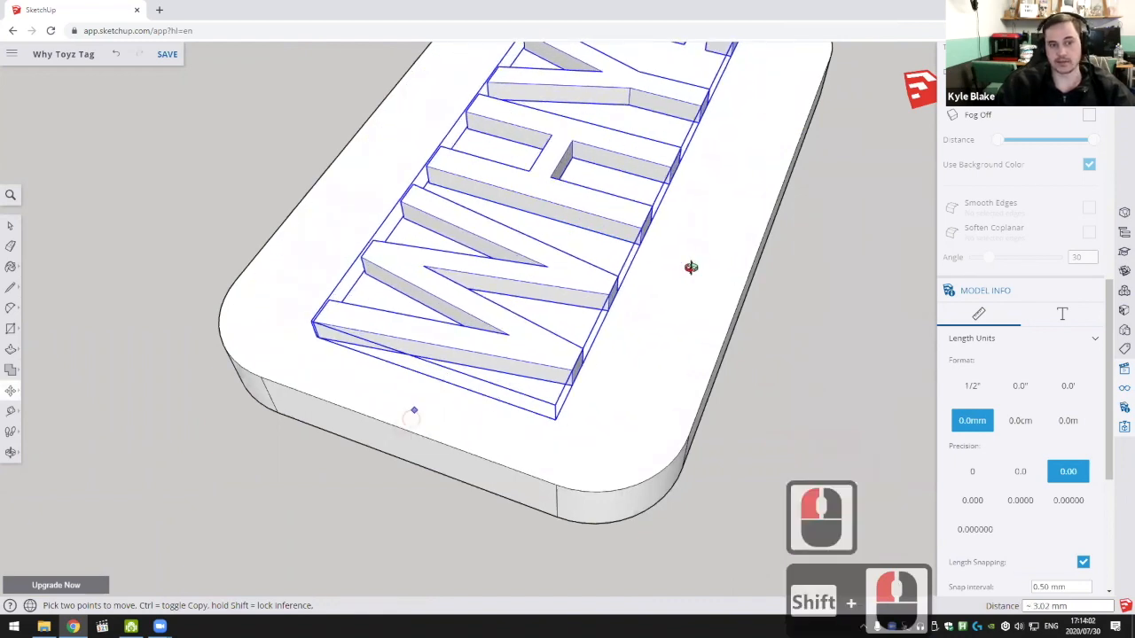
middle_drag(690, 266, 664, 112)
scroll(446, 299, down, 7)
middle_drag(445, 299, 651, 252)
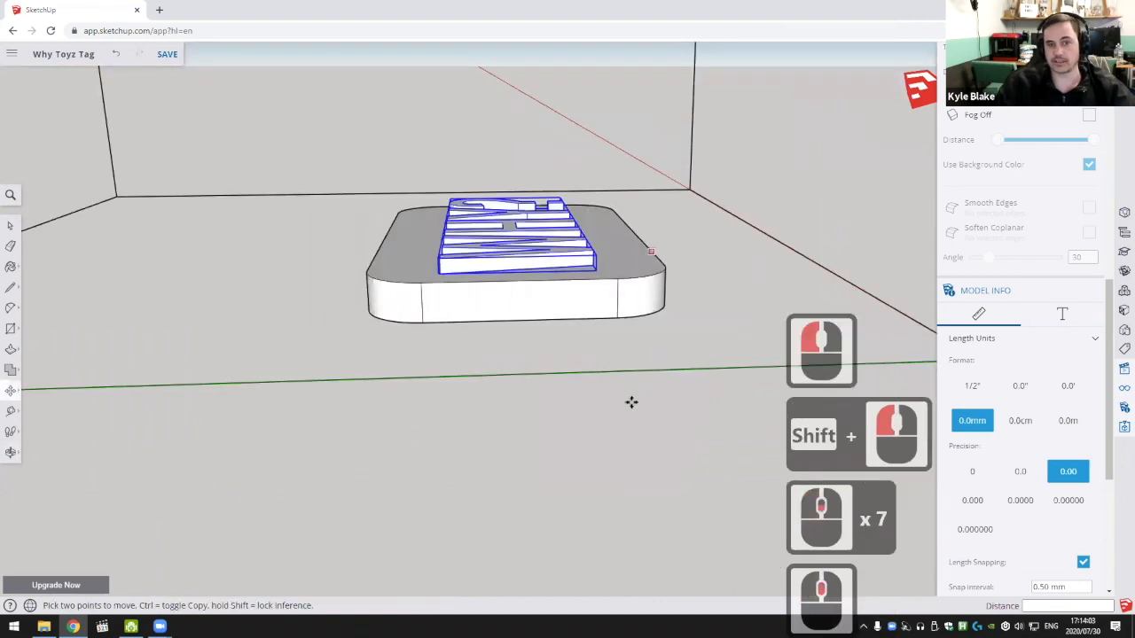
scroll(632, 402, down, 4)
key(space)
click(552, 498)
middle_drag(416, 292, 489, 408)
middle_drag(594, 364, 494, 394)
scroll(494, 408, up, 2)
click(494, 413)
scroll(494, 408, down, 3)
middle_drag(237, 263, 312, 264)
click(12, 392)
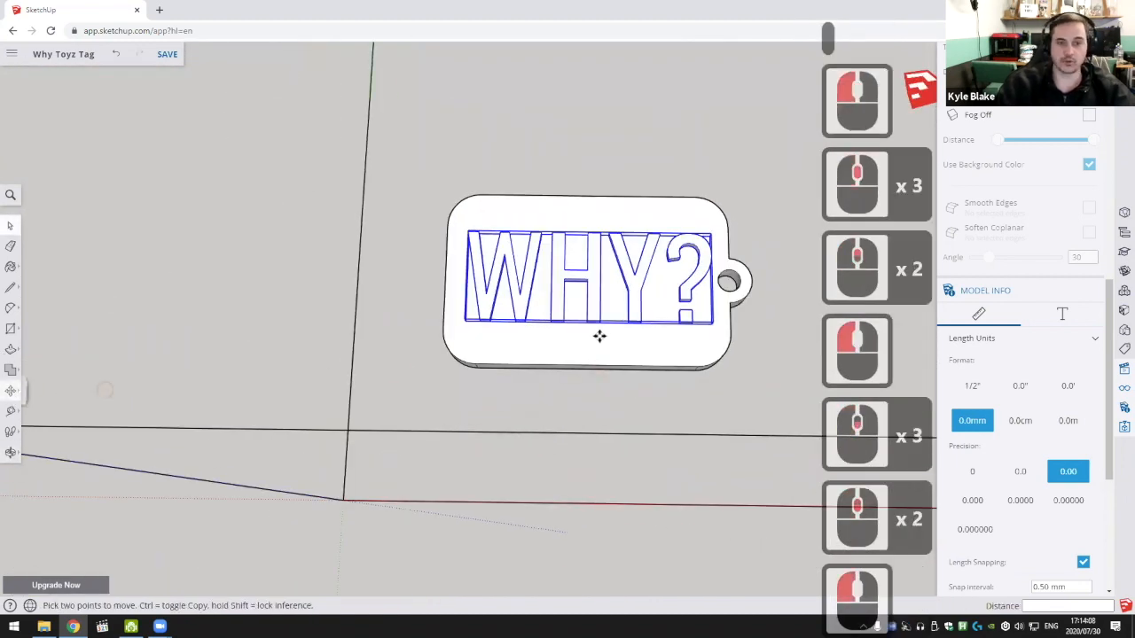
scroll(599, 336, up, 5)
click(576, 335)
middle_drag(624, 329, 454, 346)
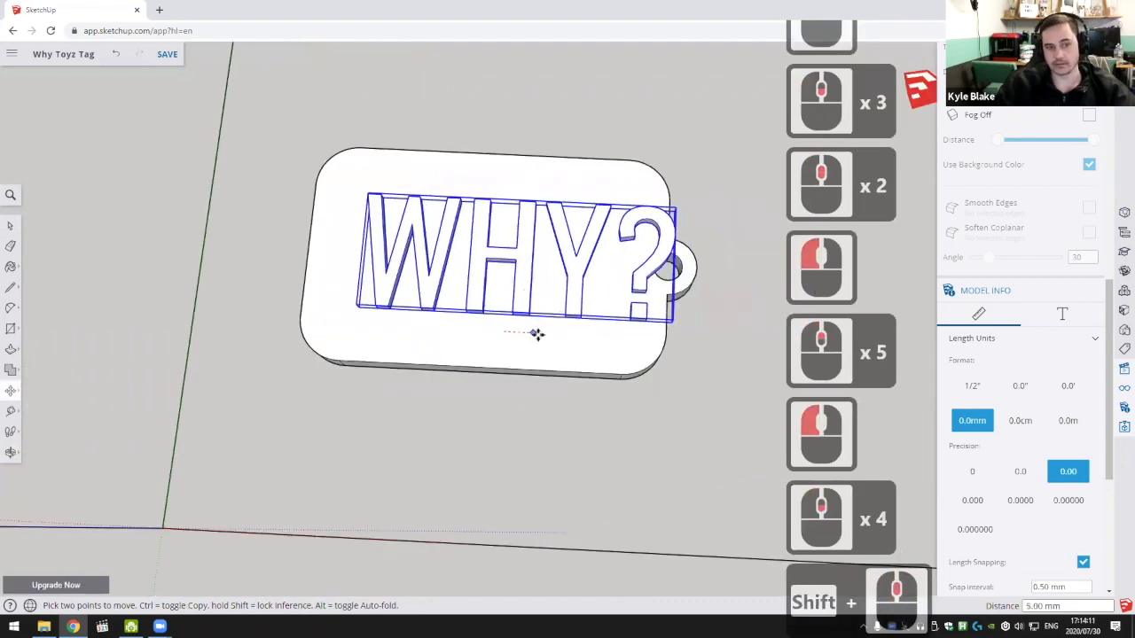
scroll(480, 280, up, 6)
middle_drag(479, 280, 489, 103)
scroll(503, 213, down, 6)
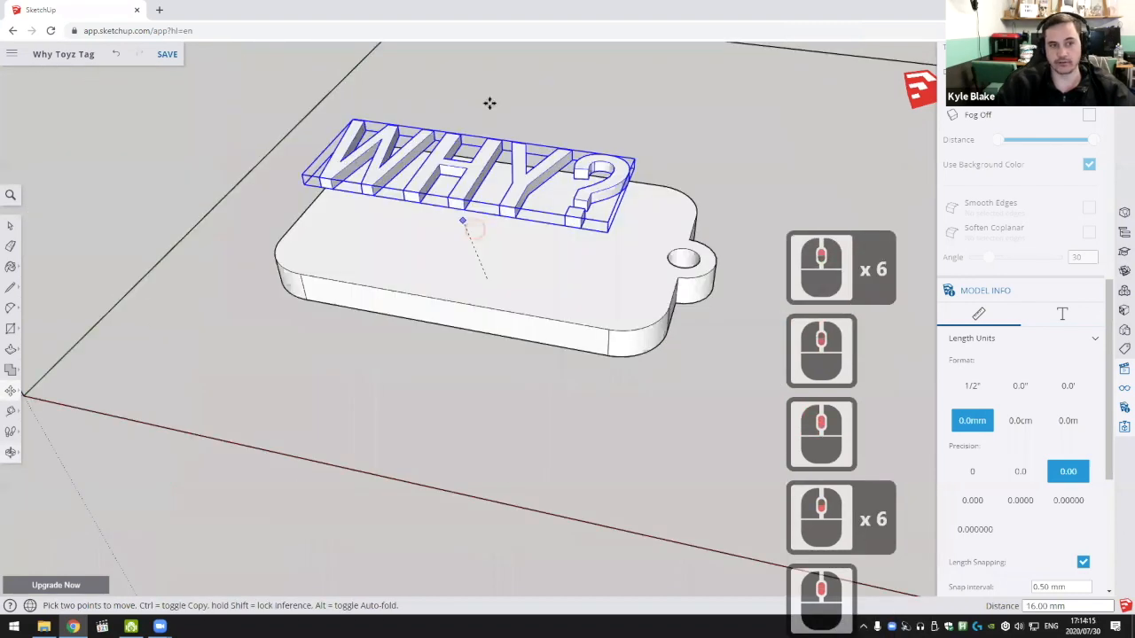
scroll(470, 301, down, 1)
scroll(470, 301, up, 2)
middle_drag(470, 301, 514, 354)
scroll(514, 355, down, 2)
middle_drag(514, 354, 558, 408)
key(Escape)
middle_drag(521, 300, 514, 387)
scroll(544, 337, up, 4)
scroll(412, 301, up, 7)
click(353, 291)
click(503, 392)
scroll(532, 218, down, 7)
middle_drag(532, 218, 423, 355)
scroll(540, 269, up, 5)
key(ctrl+z)
scroll(432, 317, down, 11)
shift+scroll(431, 316, down, 3)
scroll(523, 306, up, 2)
middle_drag(522, 306, 424, 355)
shift+scroll(424, 354, down, 1)
shift+middle_drag(424, 354, 361, 381)
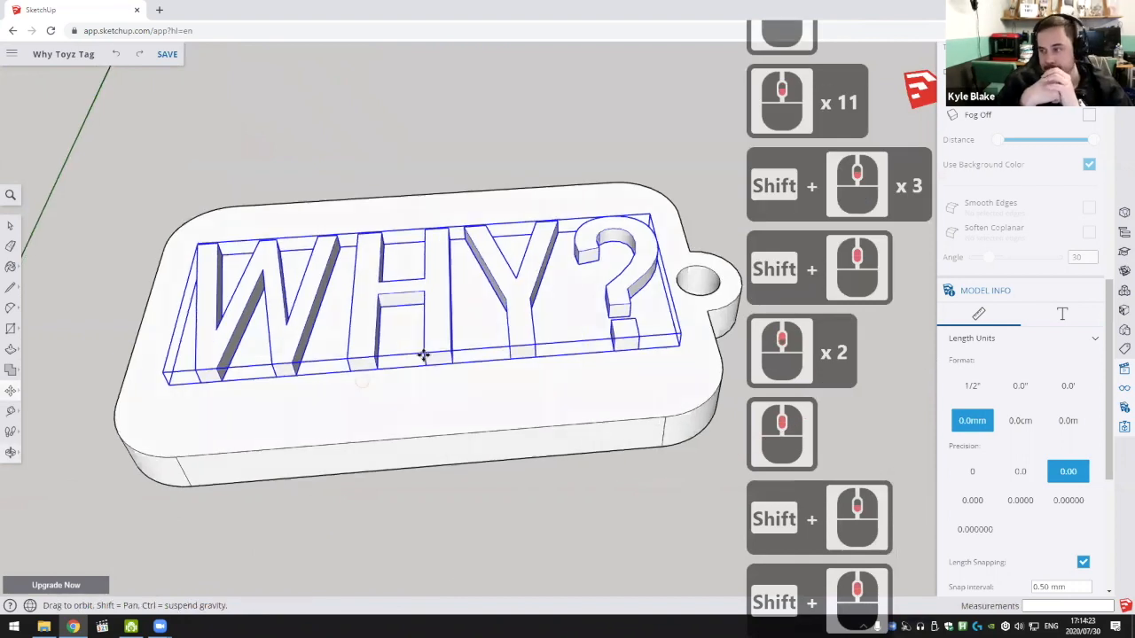
middle_drag(423, 355, 424, 355)
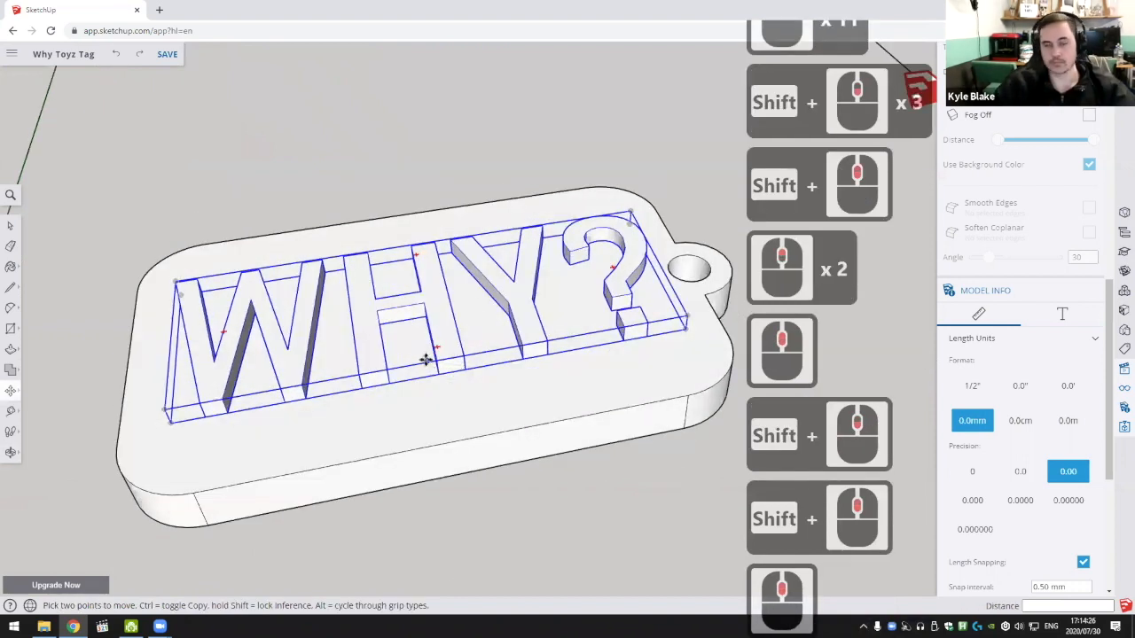
scroll(534, 376, down, 3)
middle_drag(535, 378, 514, 553)
shift+middle_drag(552, 361, 452, 244)
scroll(332, 294, up, 5)
middle_drag(331, 294, 321, 275)
scroll(319, 291, down, 1)
click(324, 292)
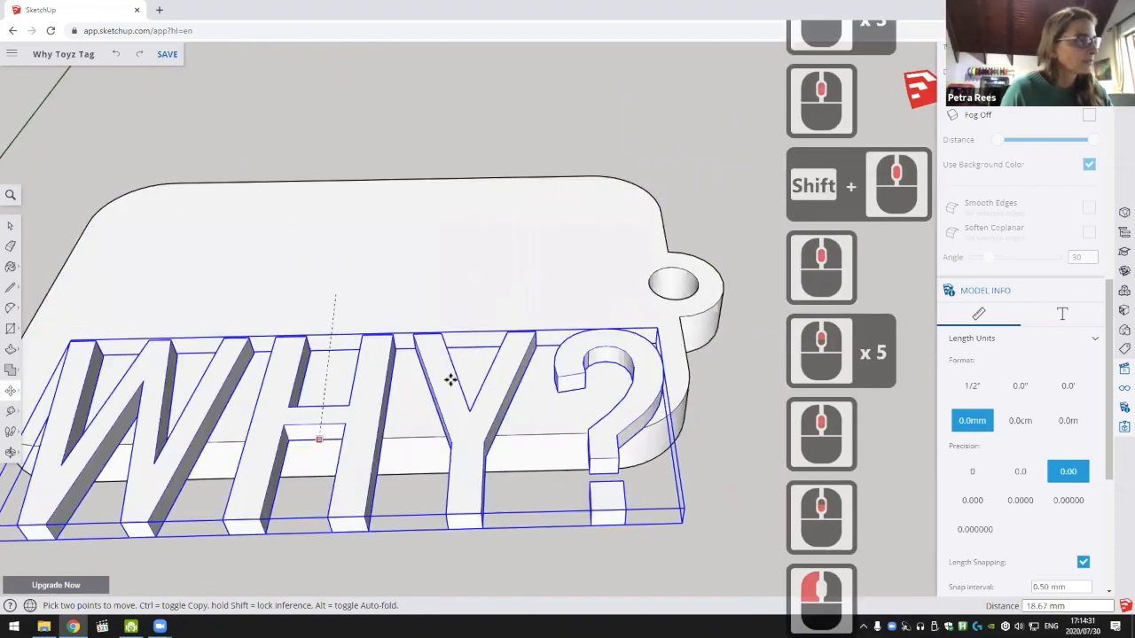
key(Escape)
scroll(451, 380, down, 5)
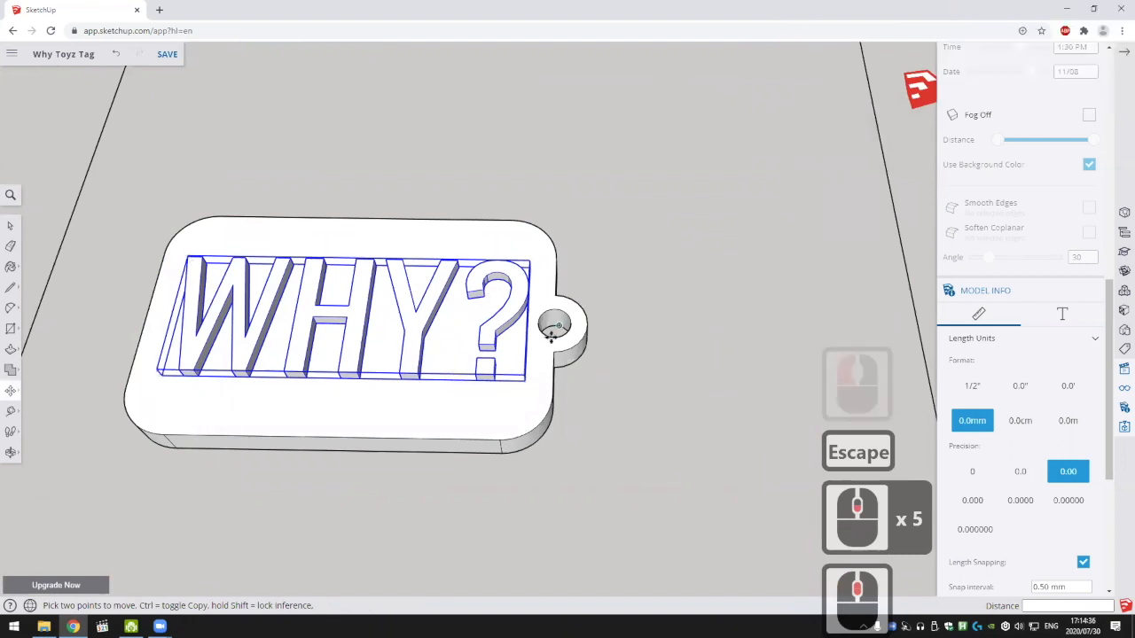
scroll(590, 377, up, 7)
scroll(596, 349, down, 6)
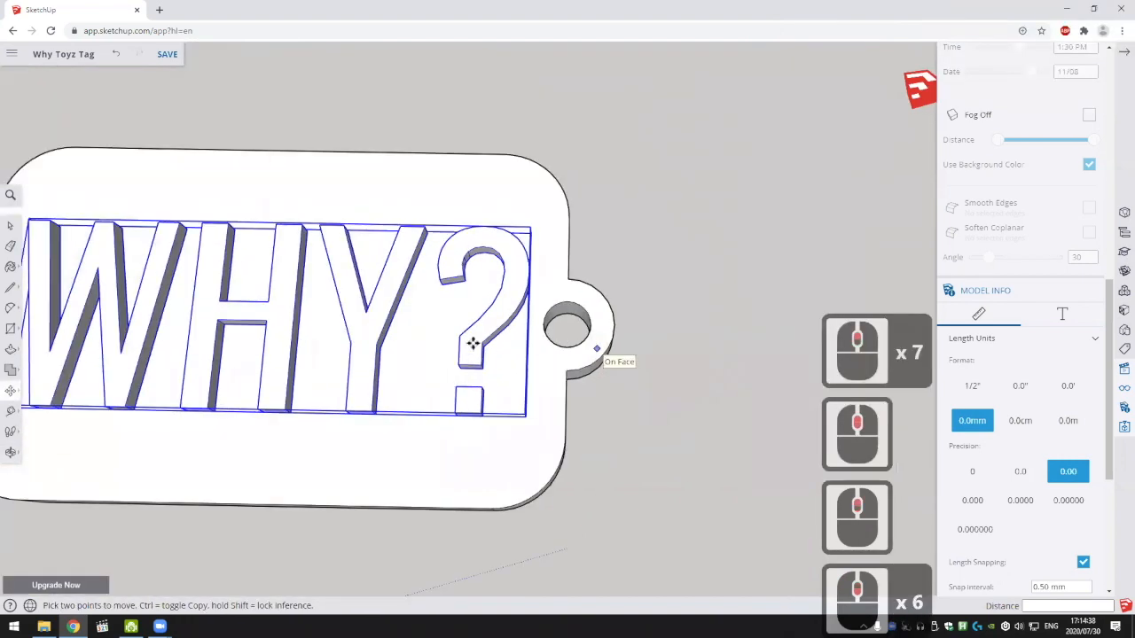
scroll(582, 324, down, 5)
shift+middle_drag(585, 325, 649, 322)
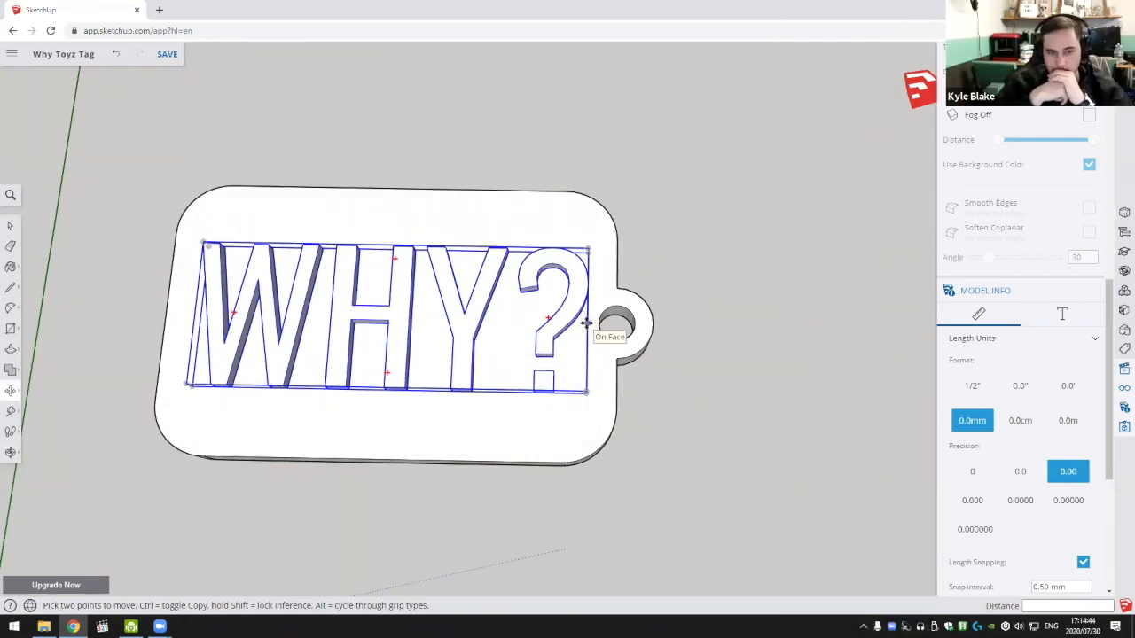
scroll(586, 324, down, 10)
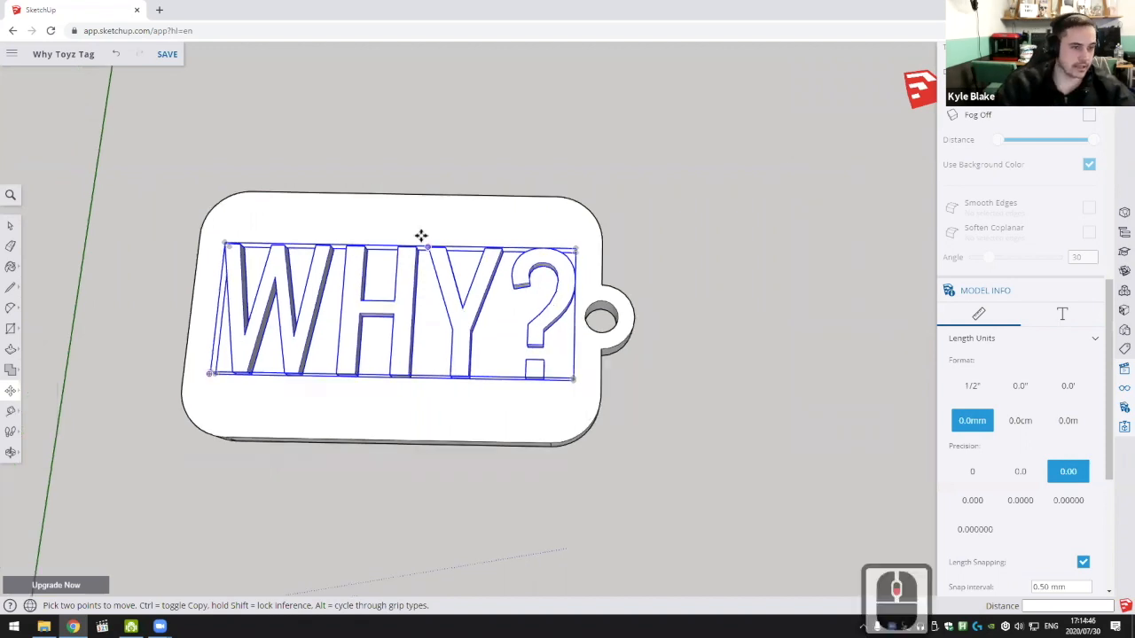
middle_drag(101, 299, 70, 307)
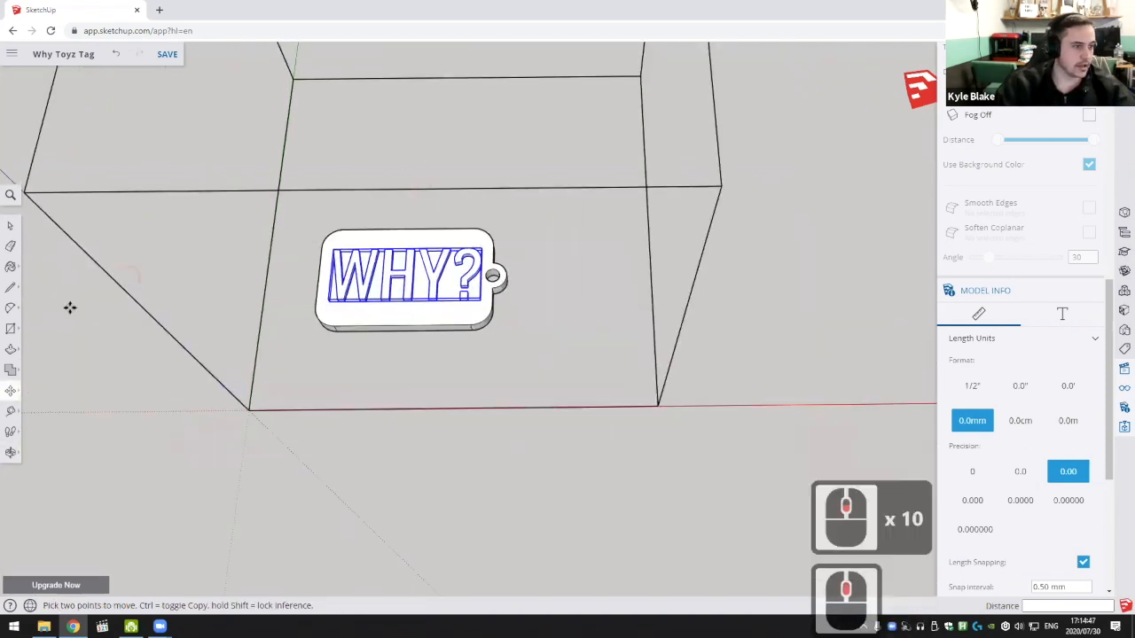
Start a new 3D text and enter the WHY? lettering.
click(11, 397)
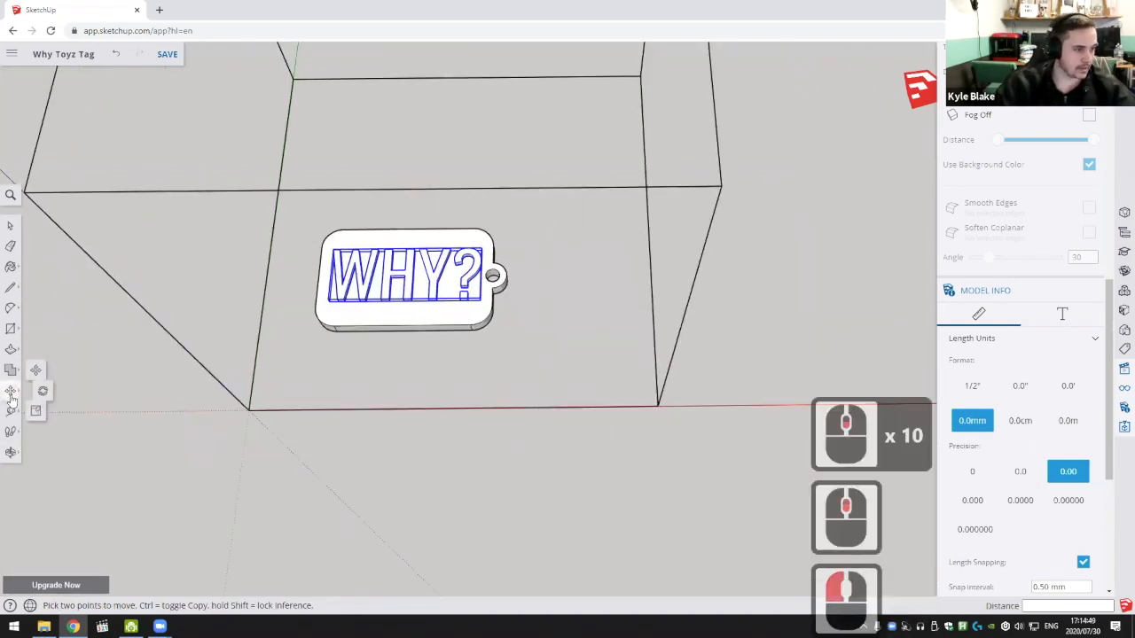
click(11, 328)
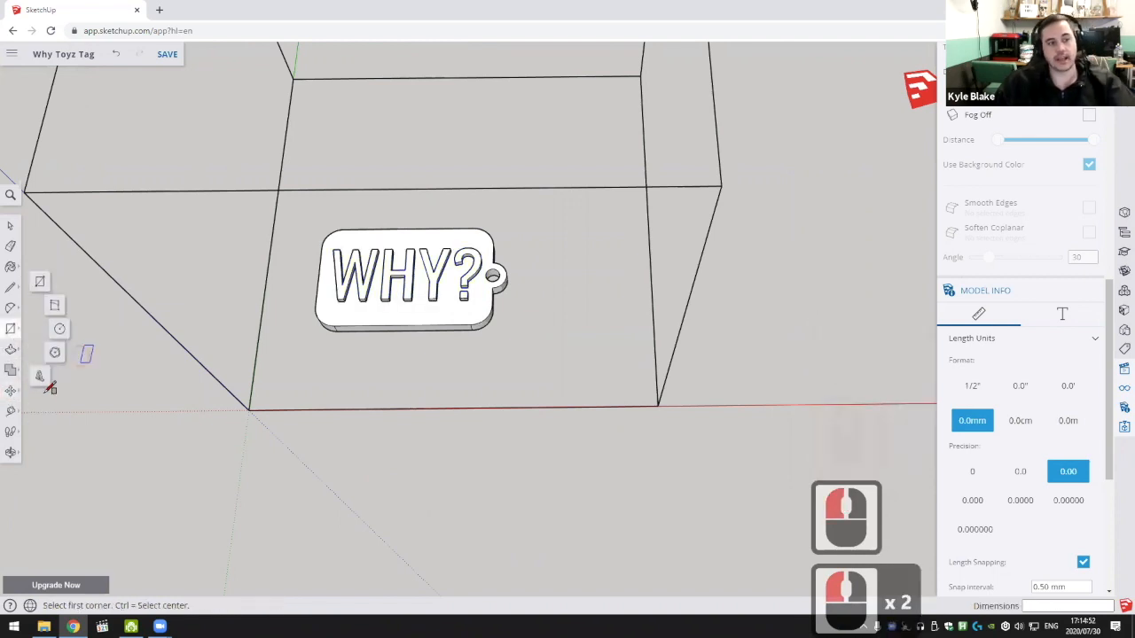
click(41, 377)
click(542, 248)
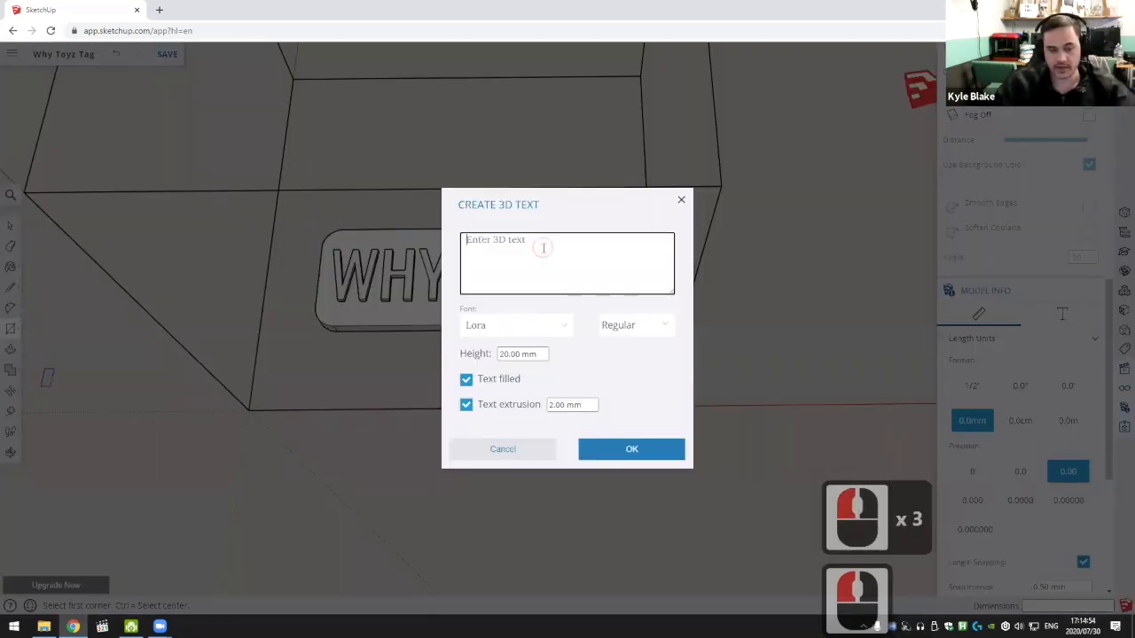
text(WH)
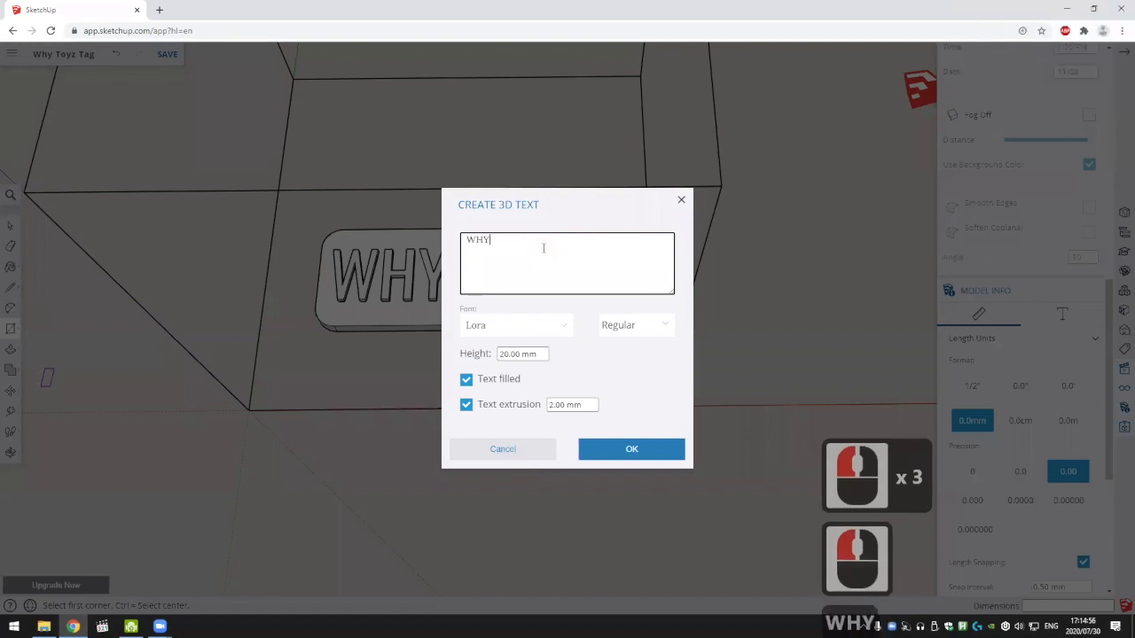
Set the text font to Oswald with Bold style.
click(543, 328)
click(479, 398)
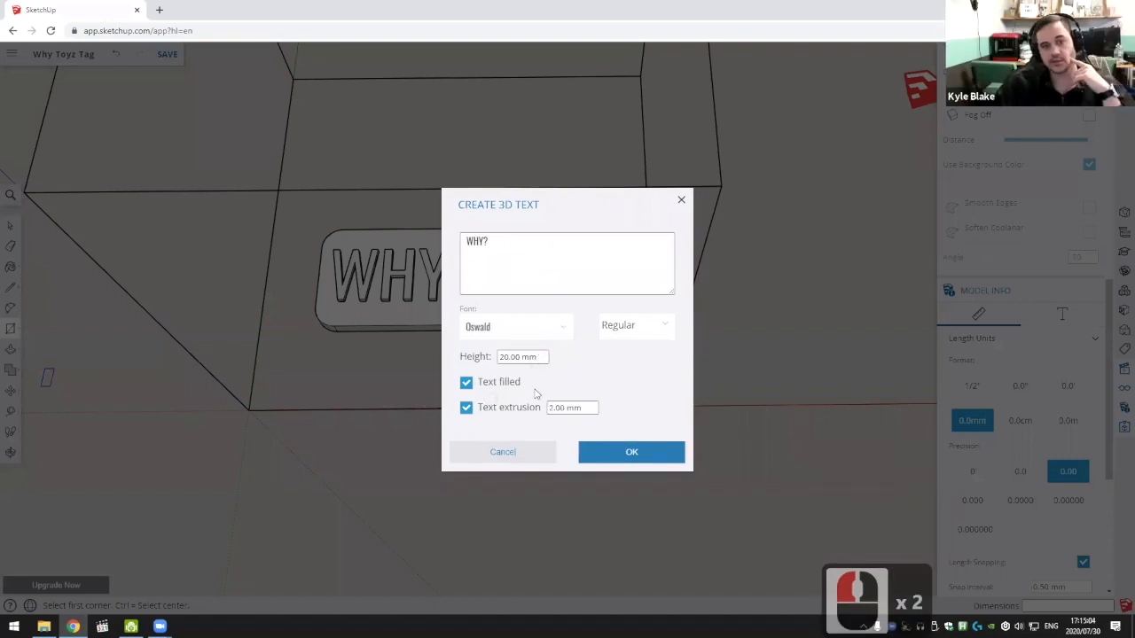
click(668, 327)
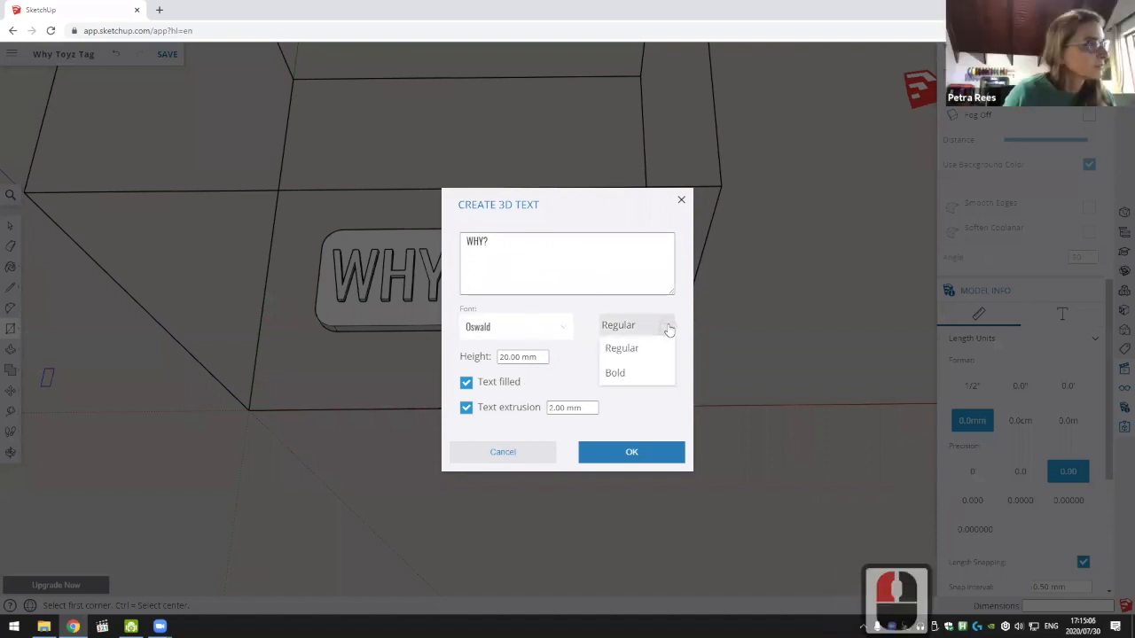
click(670, 329)
click(671, 329)
click(613, 379)
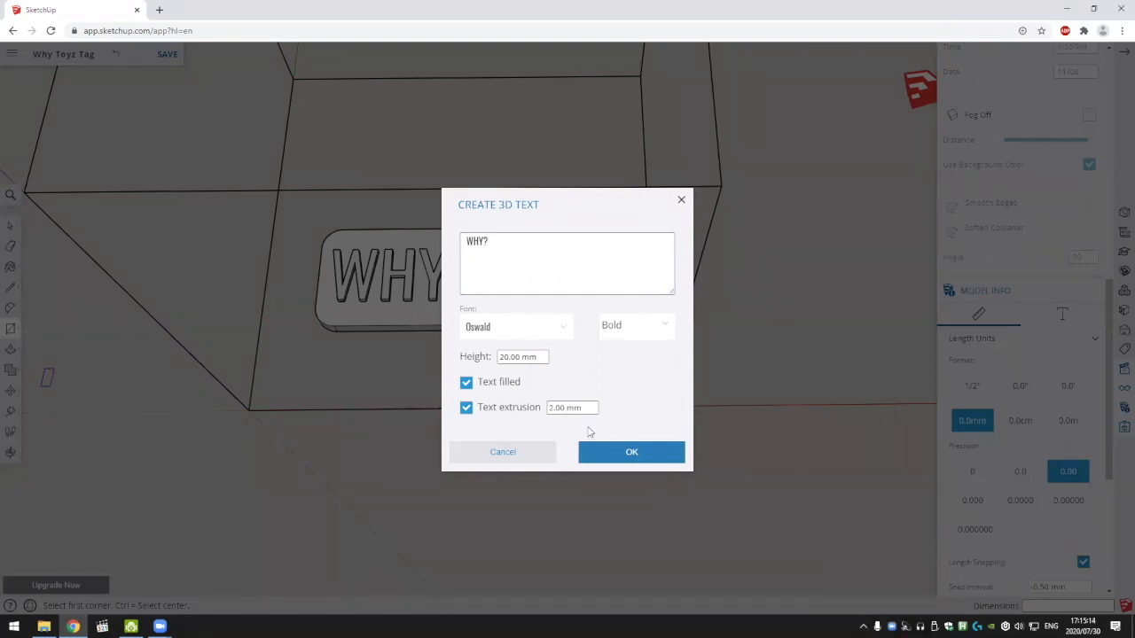
Try switching the font to Permanent Marker.
click(555, 340)
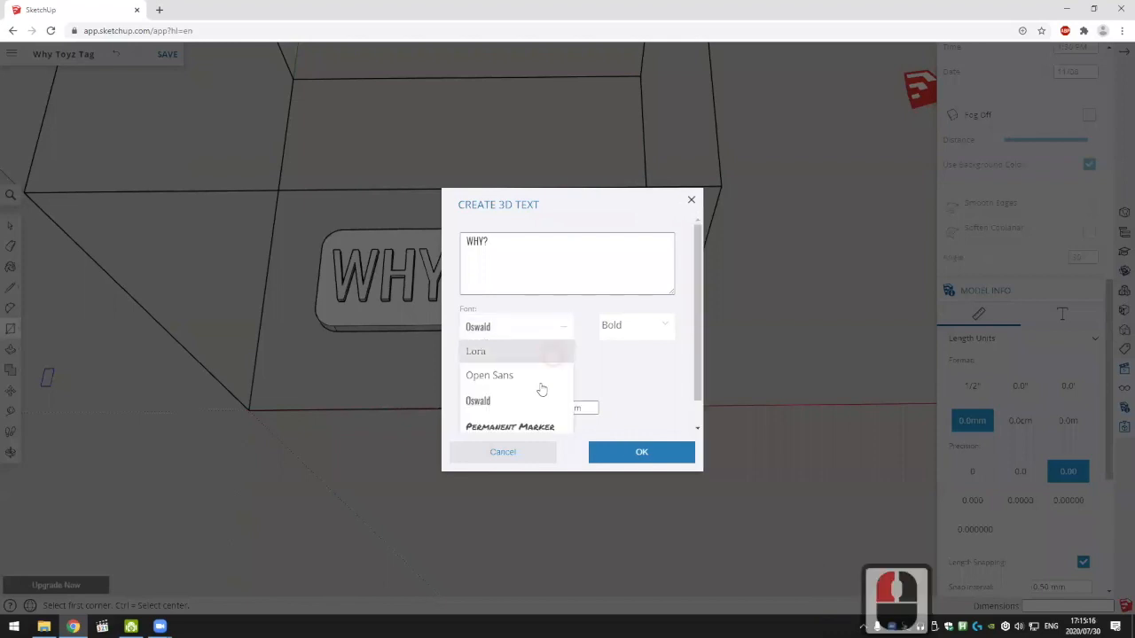
scroll(539, 388, down, 6)
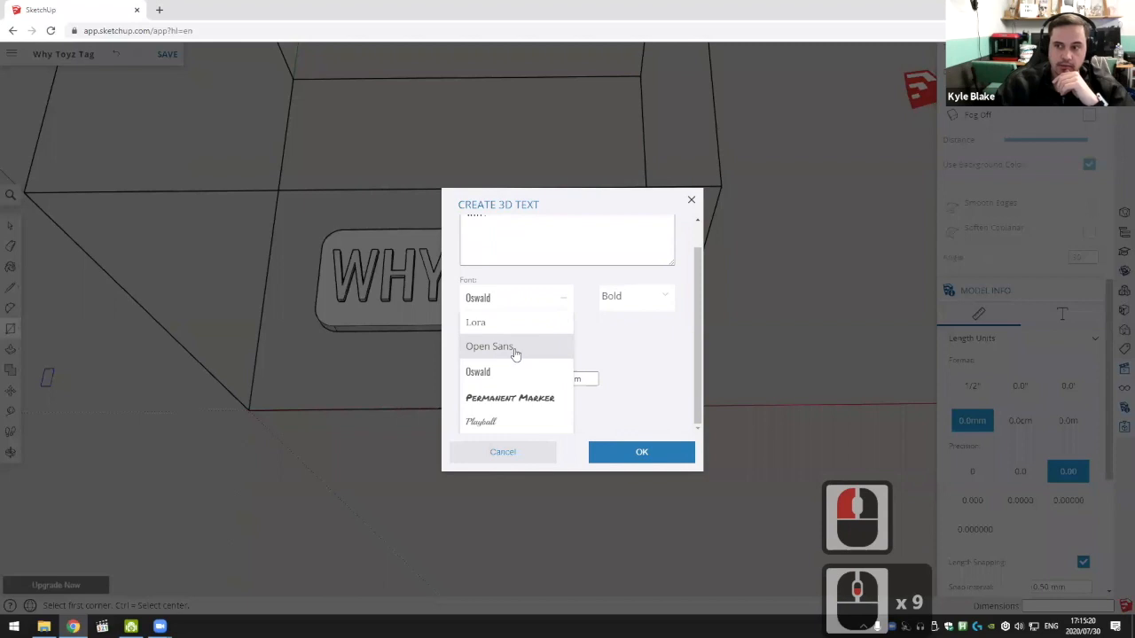
scroll(517, 355, up, 3)
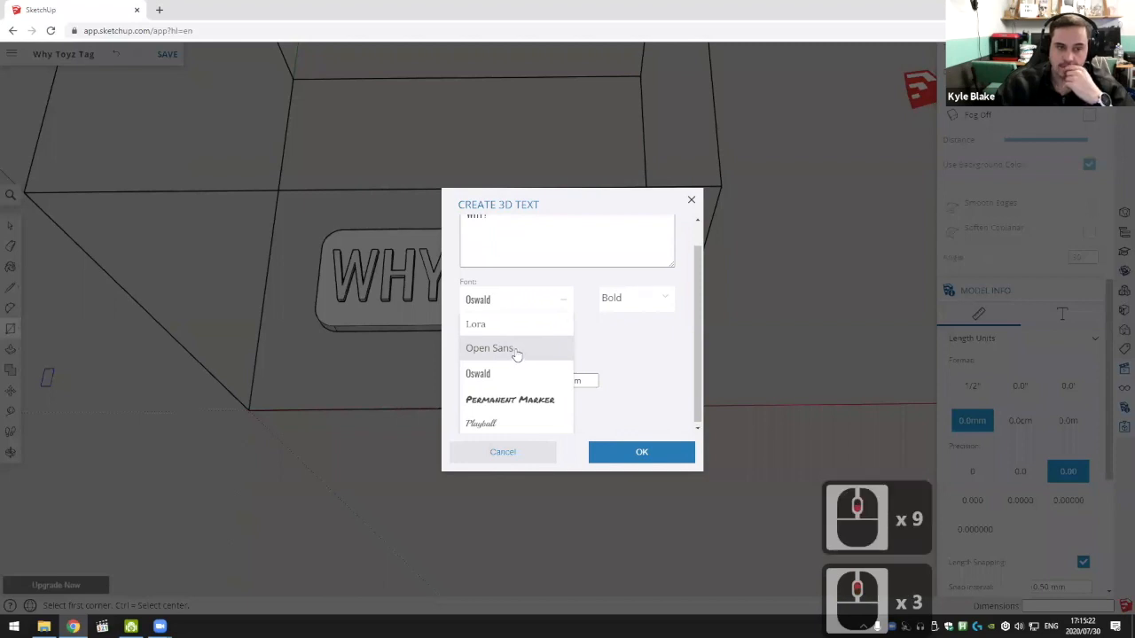
scroll(519, 353, down, 3)
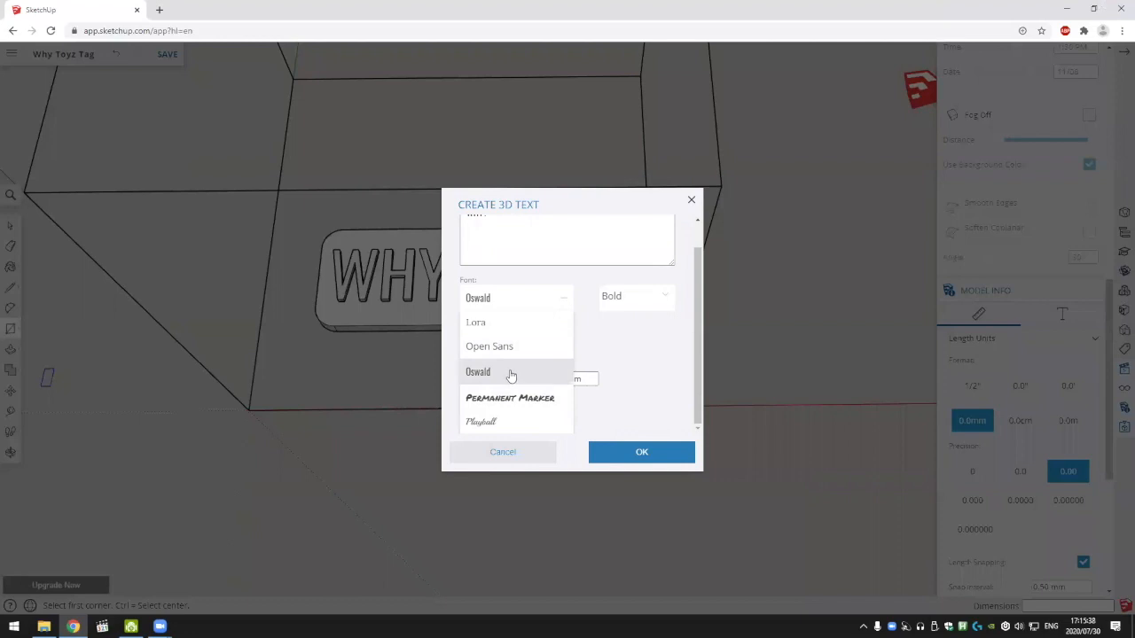
click(508, 398)
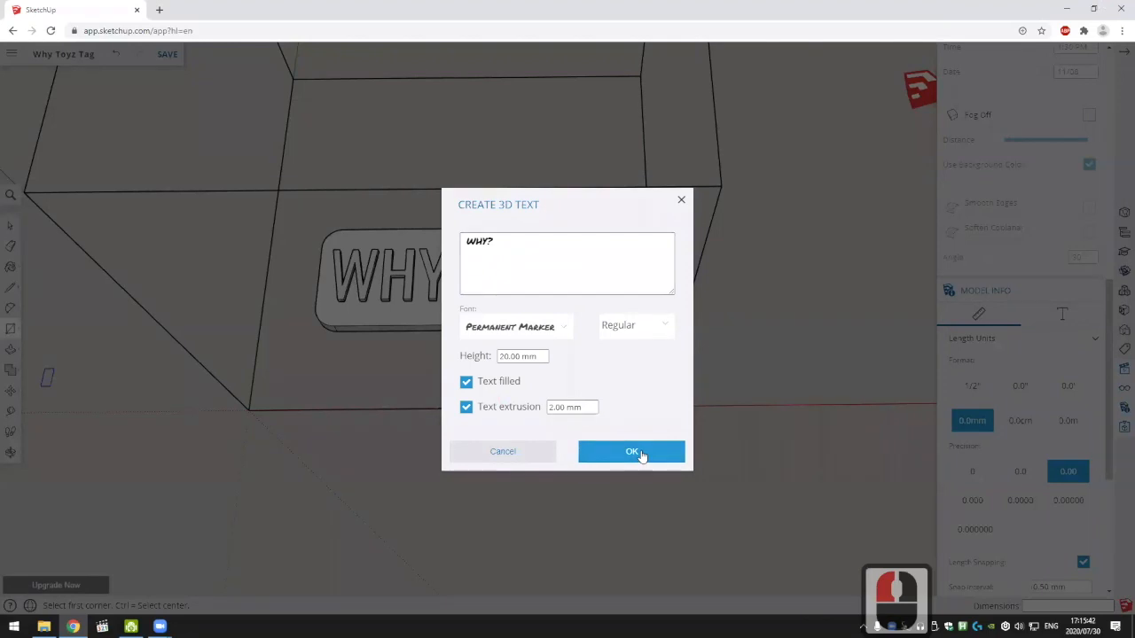
Scroll through the font list comparing other fonts.
click(564, 328)
scroll(538, 384, down, 10)
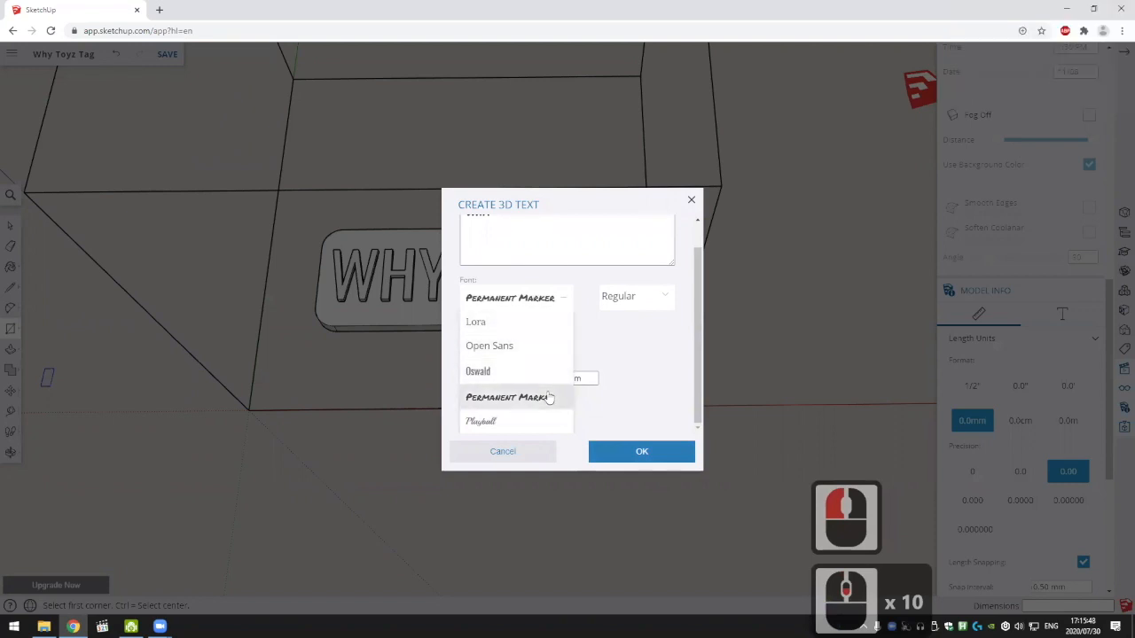
scroll(549, 396, down, 9)
click(532, 440)
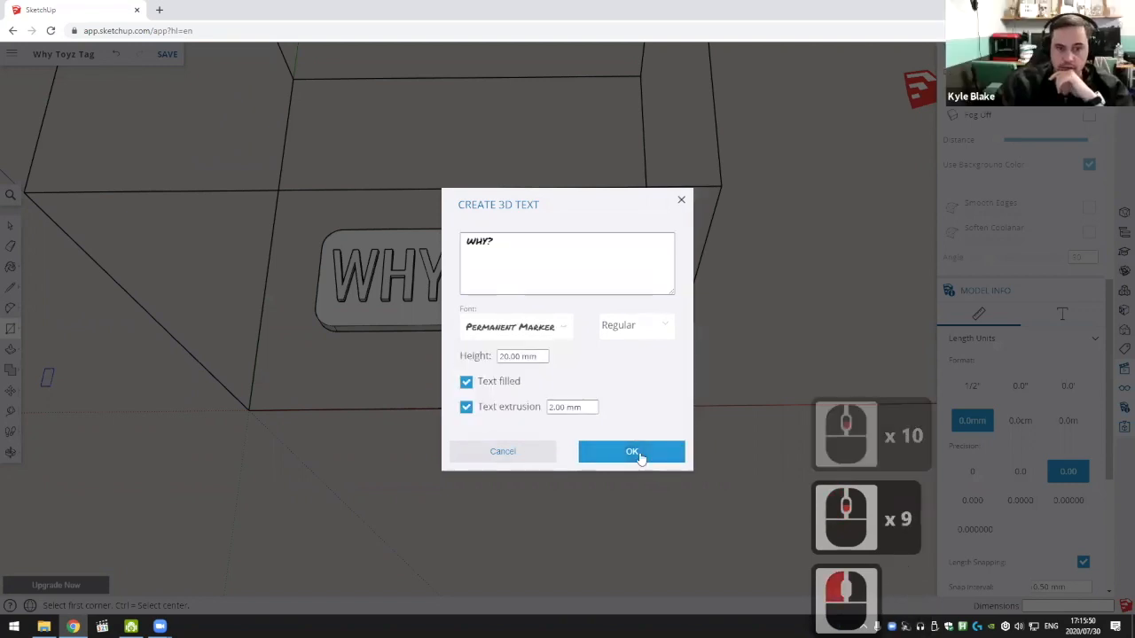
click(551, 327)
scroll(545, 369, down, 14)
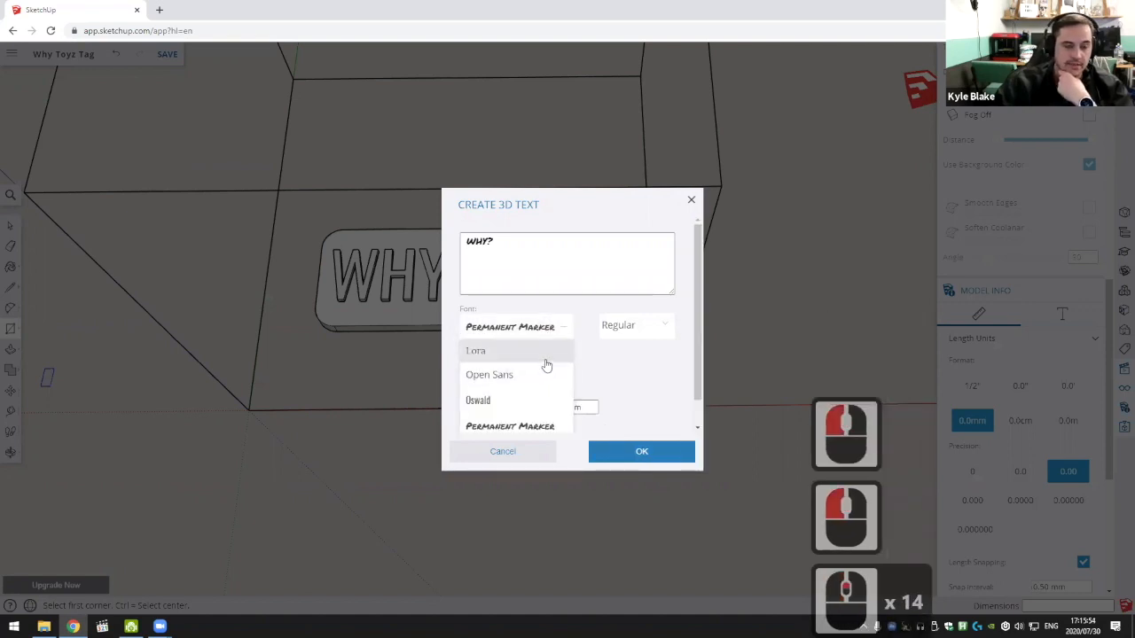
scroll(546, 365, down, 6)
scroll(546, 365, up, 6)
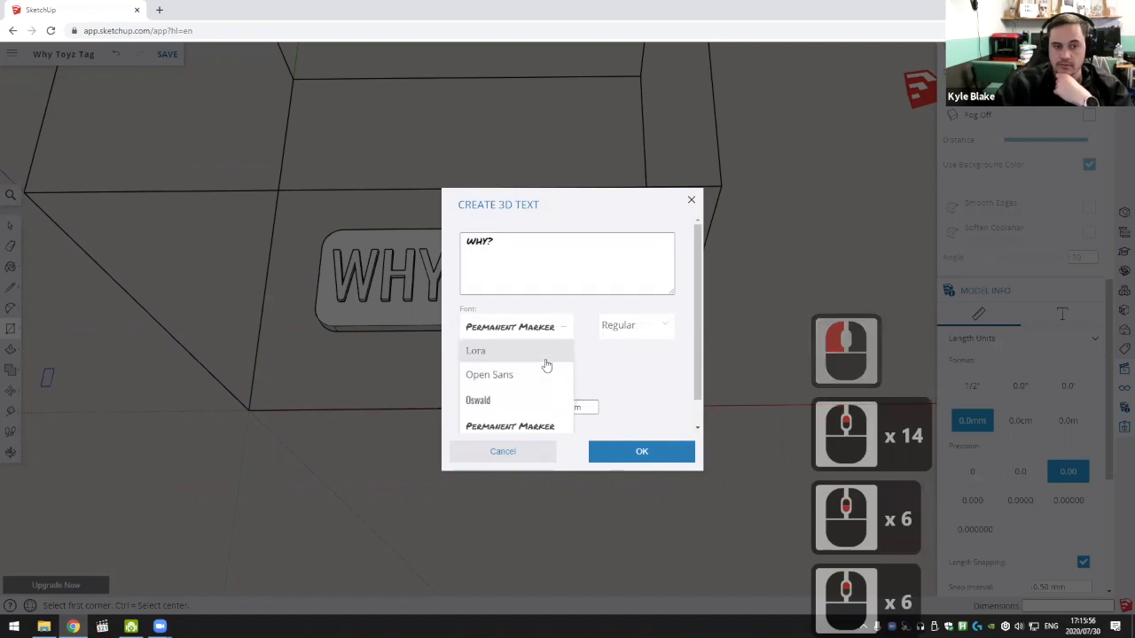
scroll(546, 365, down, 12)
scroll(546, 365, down, 9)
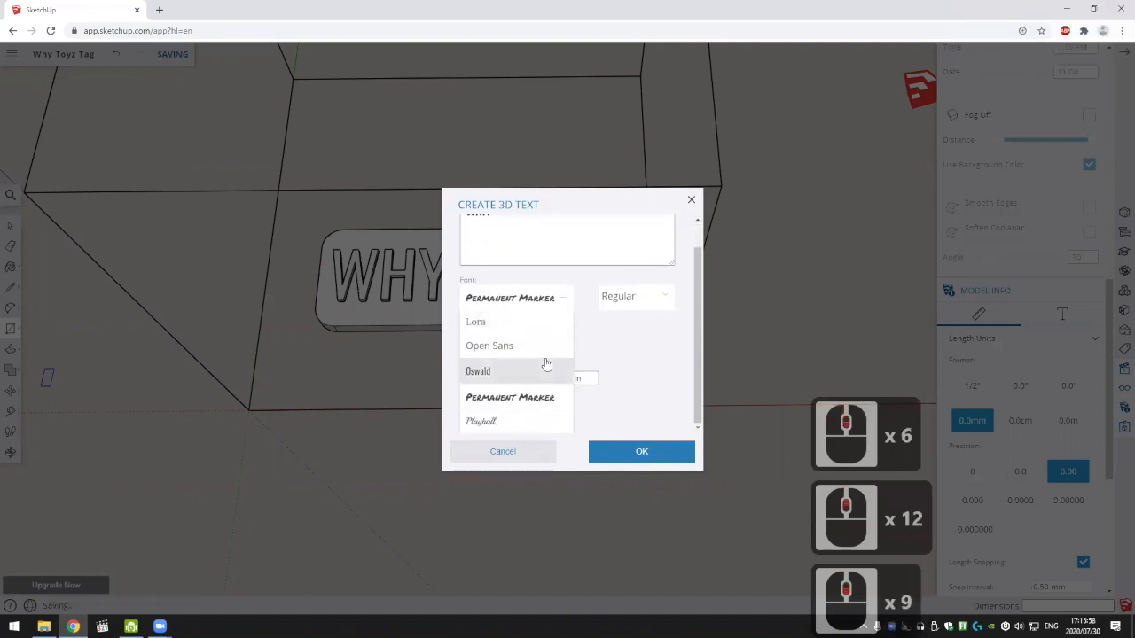
scroll(546, 365, up, 12)
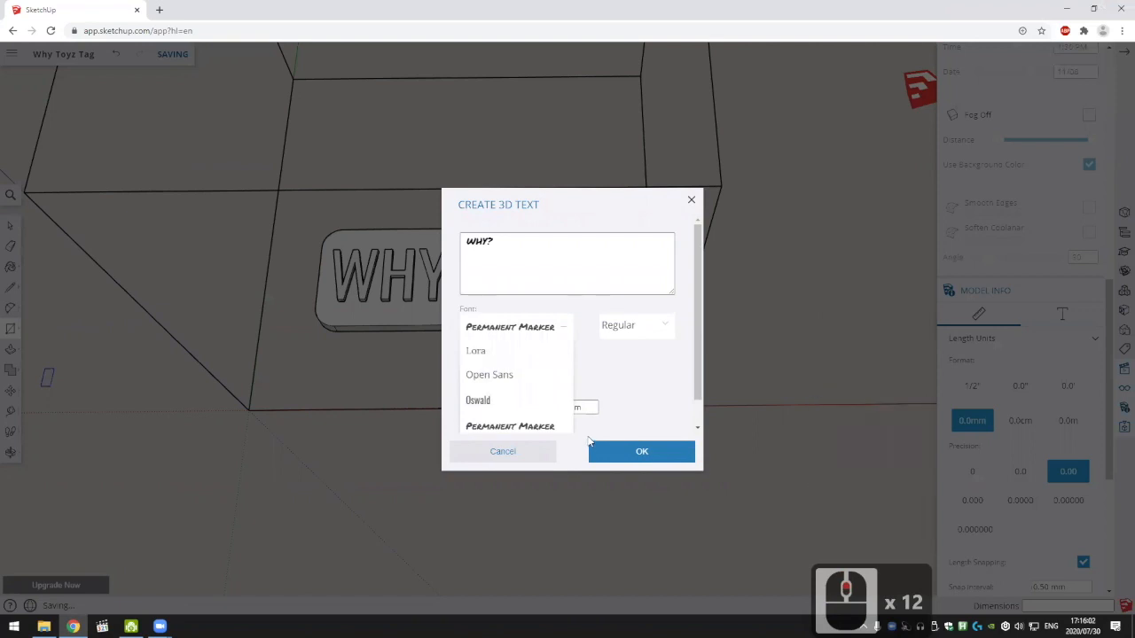
Return the font to Oswald and create the 20 mm, 2 mm-deep WHY? text.
scroll(508, 375, down, 7)
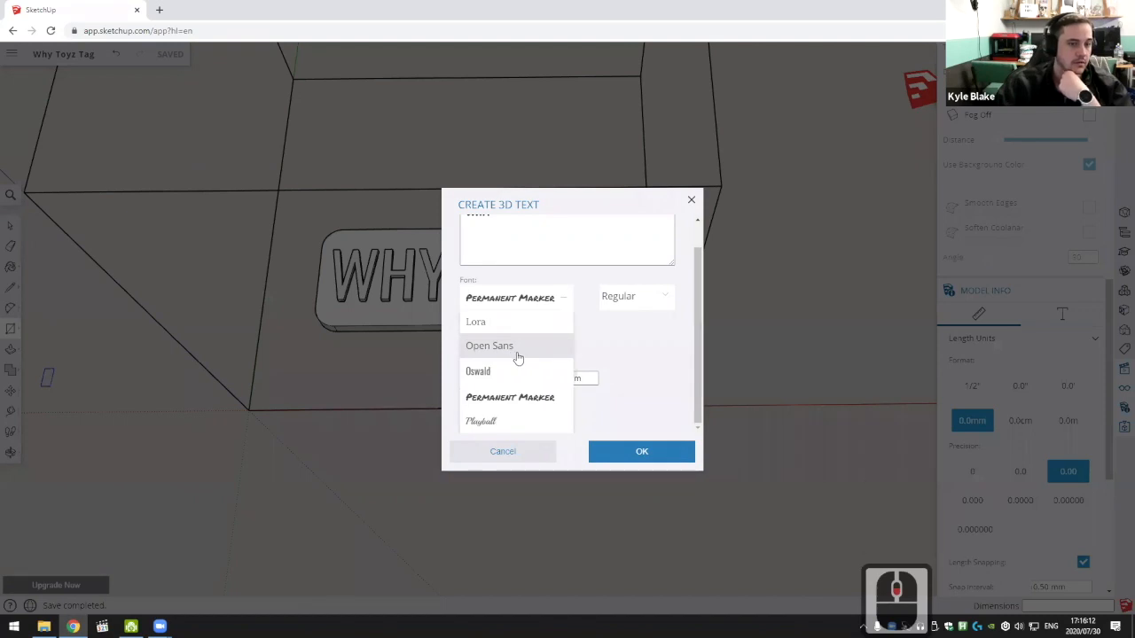
scroll(517, 358, up, 11)
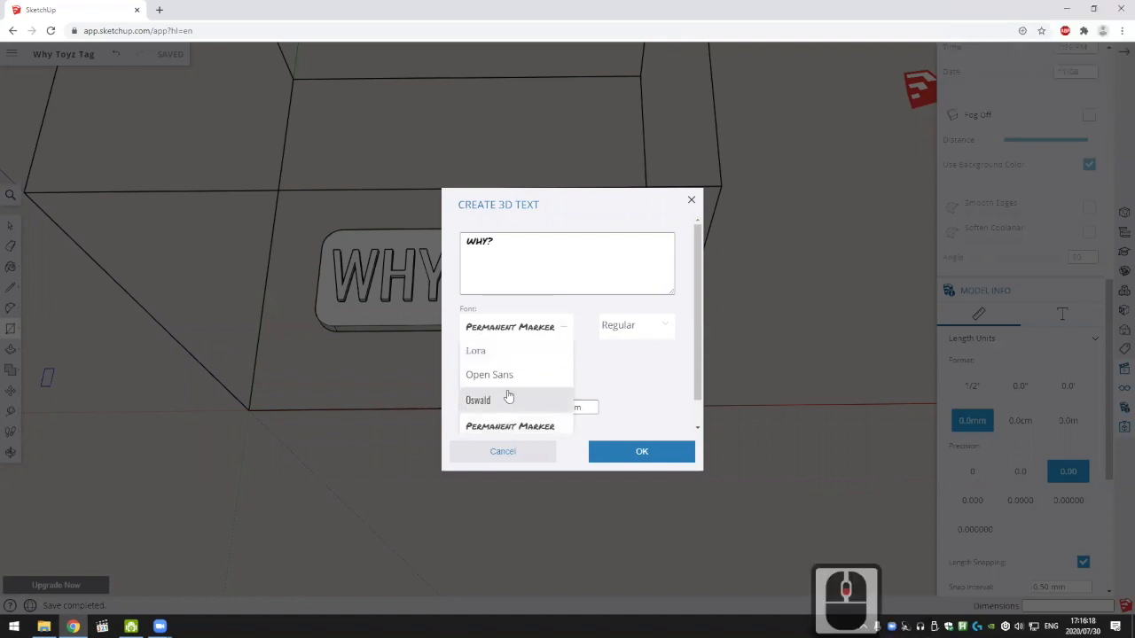
scroll(514, 390, down, 6)
scroll(518, 382, up, 4)
scroll(522, 381, down, 5)
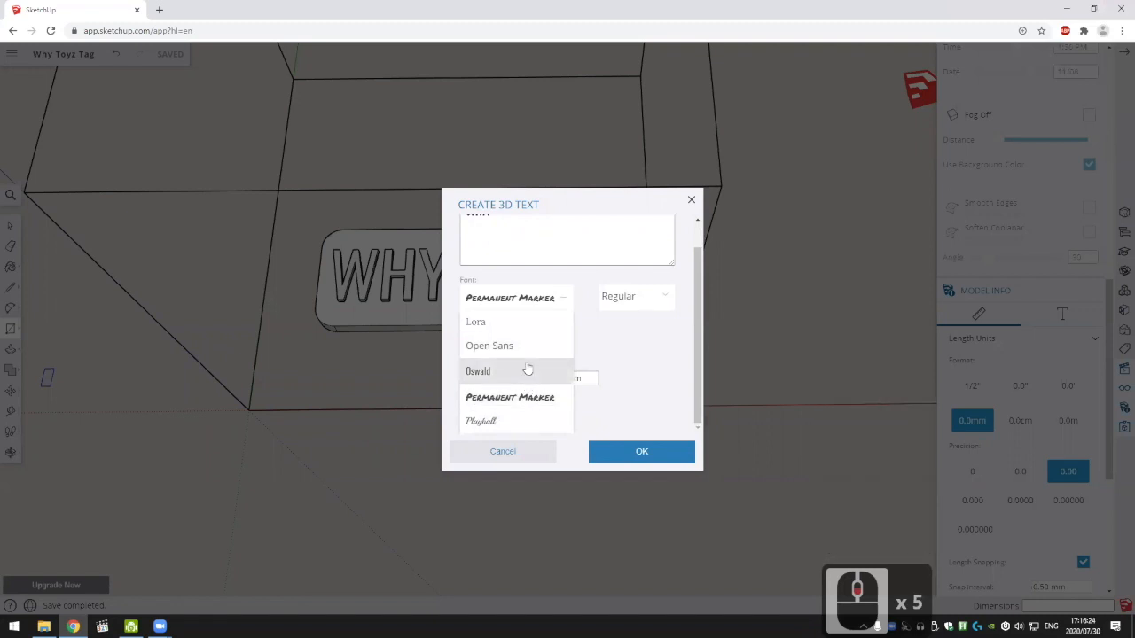
scroll(529, 366, down, 6)
scroll(530, 371, down, 3)
scroll(538, 390, up, 16)
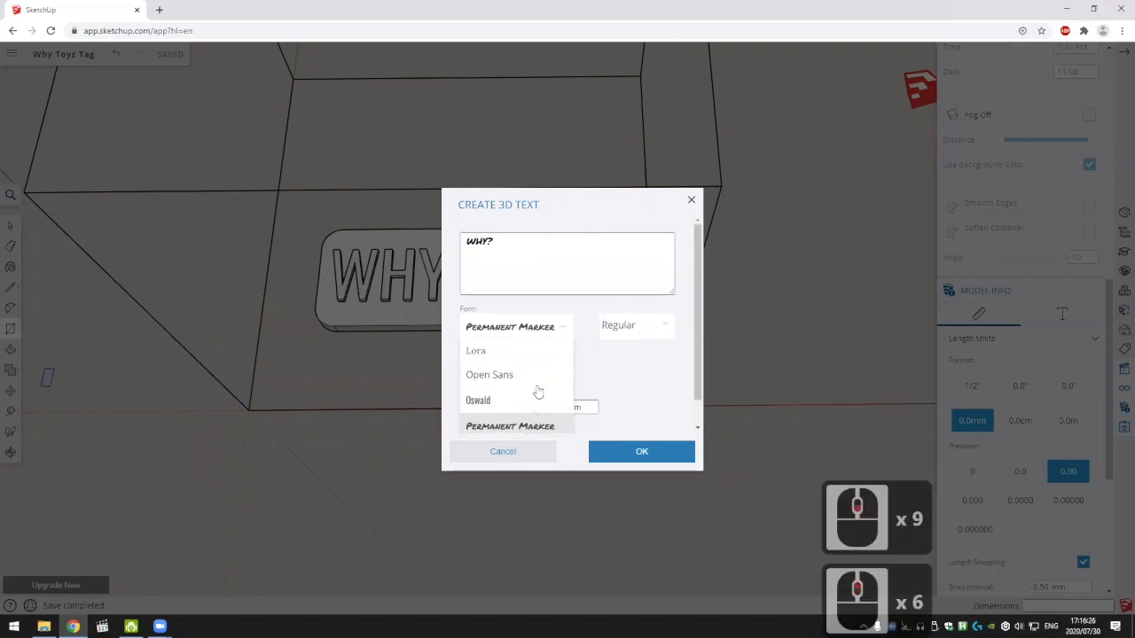
scroll(519, 350, up, 4)
scroll(521, 353, down, 3)
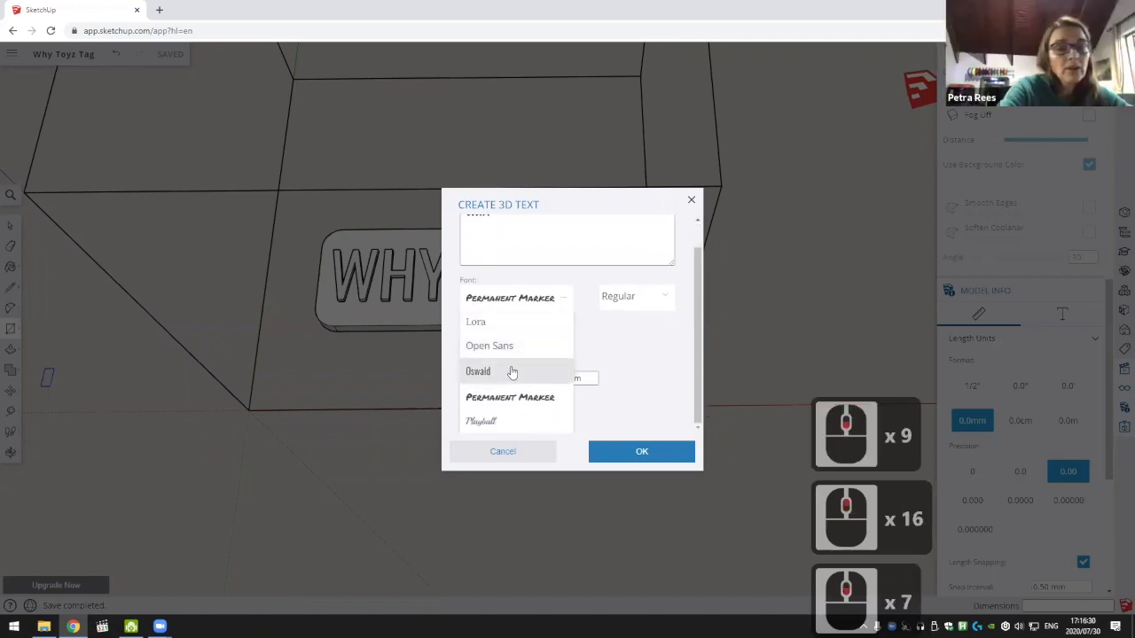
click(513, 372)
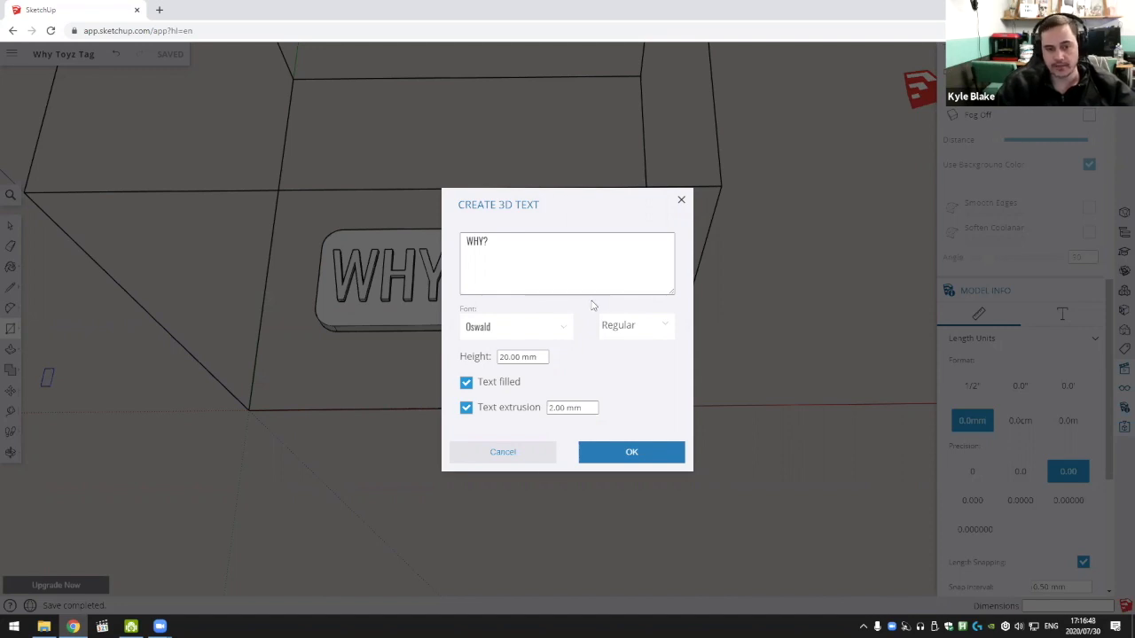
click(631, 452)
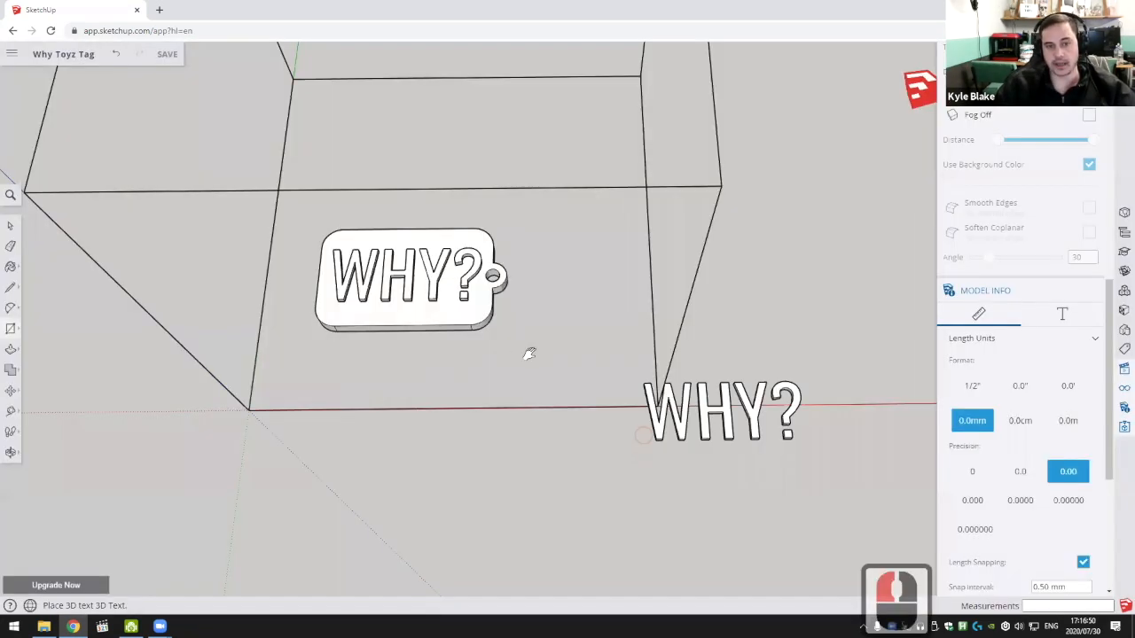
Drop the Oswald WHY? 3D text on the ground just right of the keychain tag.
middle_drag(550, 331, 480, 355)
scroll(481, 356, down, 3)
scroll(483, 372, up, 4)
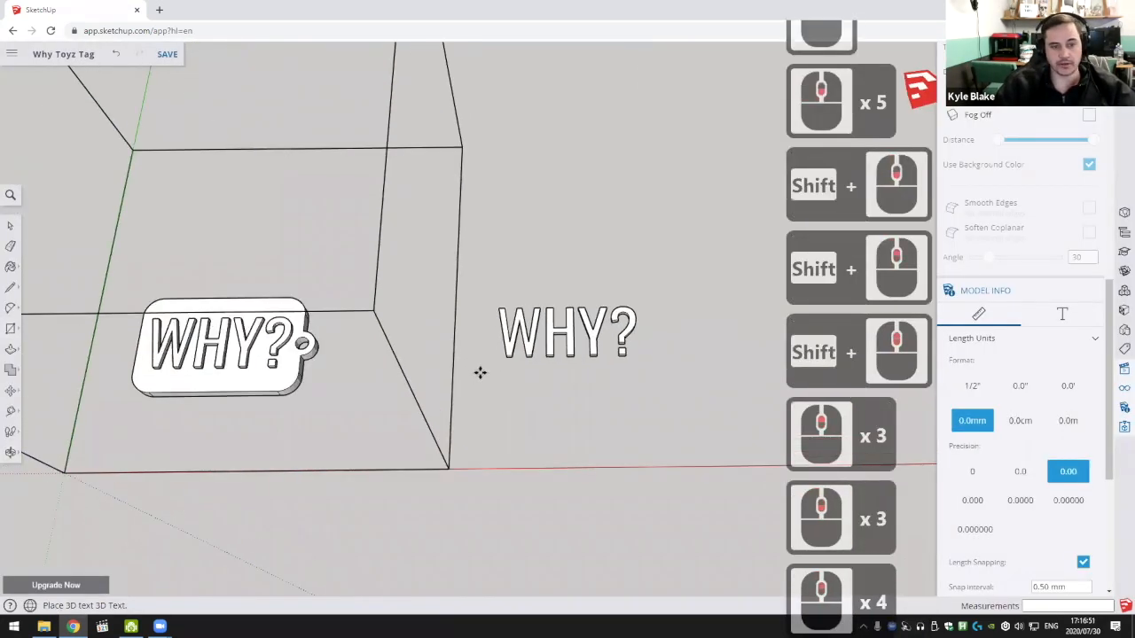
scroll(478, 372, down, 5)
scroll(474, 365, up, 5)
scroll(399, 359, up, 1)
scroll(434, 360, down, 5)
scroll(390, 374, up, 5)
shift+scroll(390, 374, up, 3)
shift+middle_drag(398, 374, 497, 363)
scroll(449, 353, up, 2)
scroll(448, 353, down, 6)
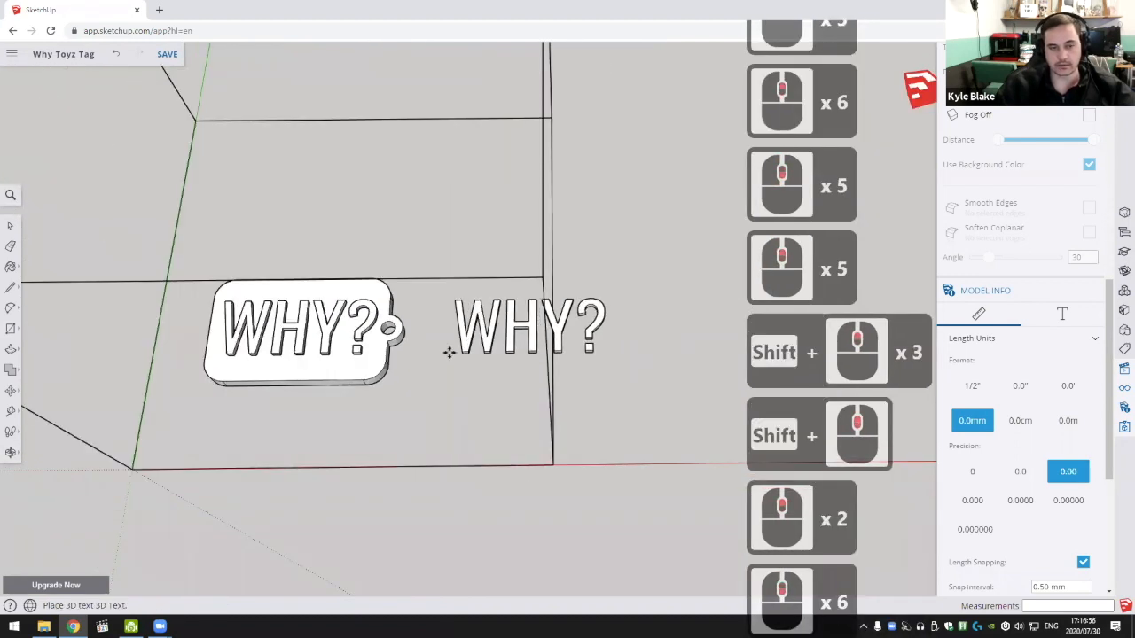
click(448, 353)
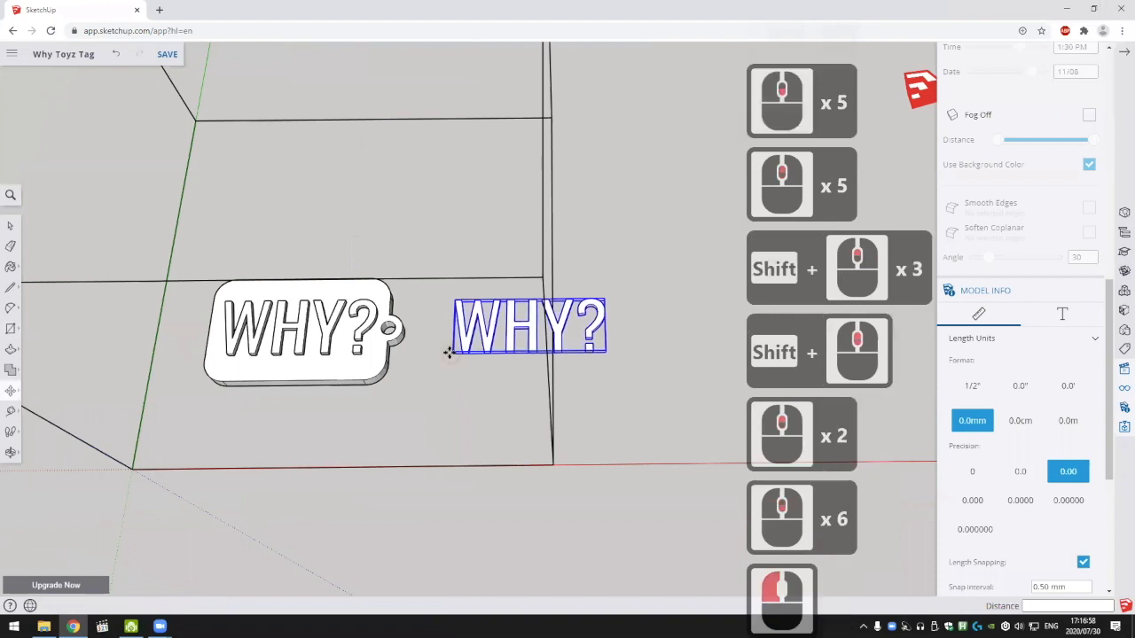
scroll(450, 351, up, 5)
scroll(450, 351, down, 7)
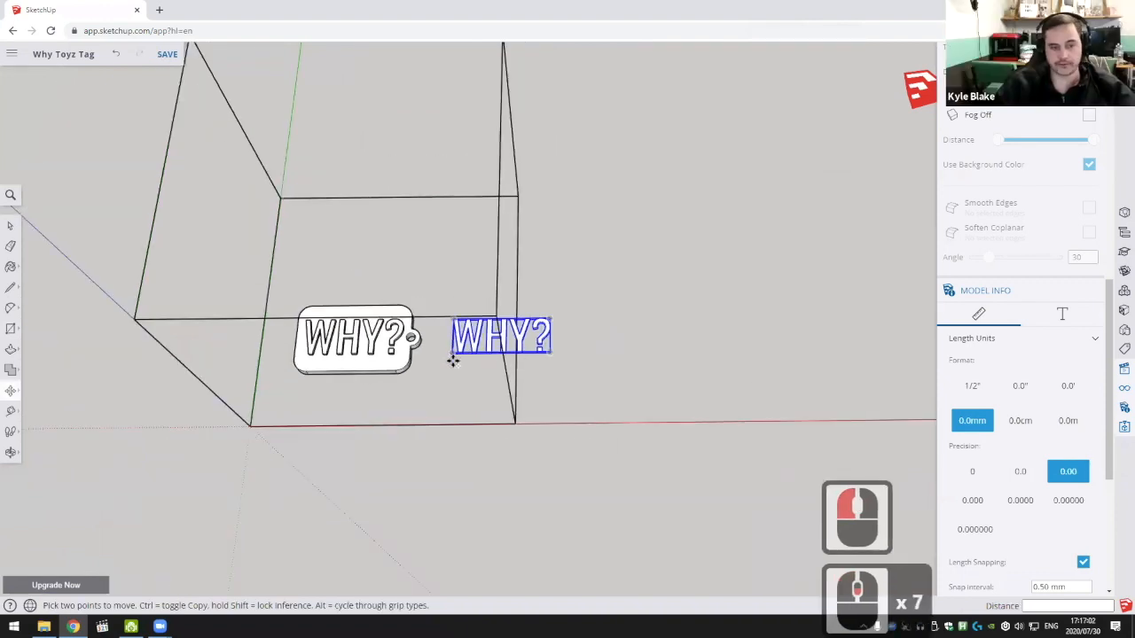
Zoom to fit the whole model and deselect the newly placed WHY? text.
key(ctrl+shift+e)
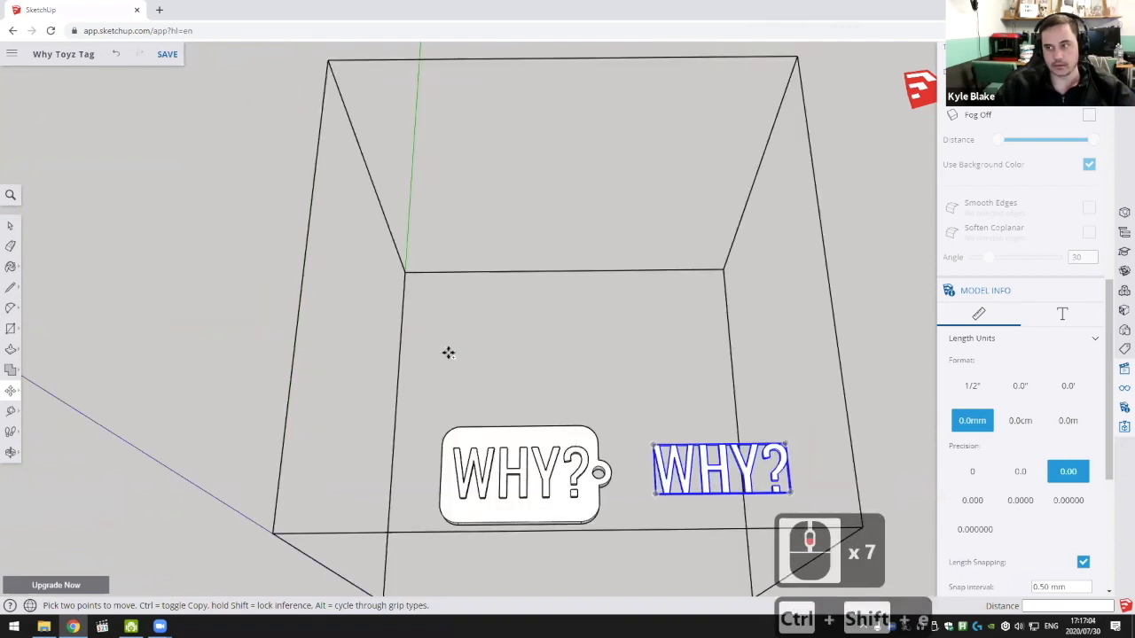
click(11, 225)
scroll(512, 252, down, 5)
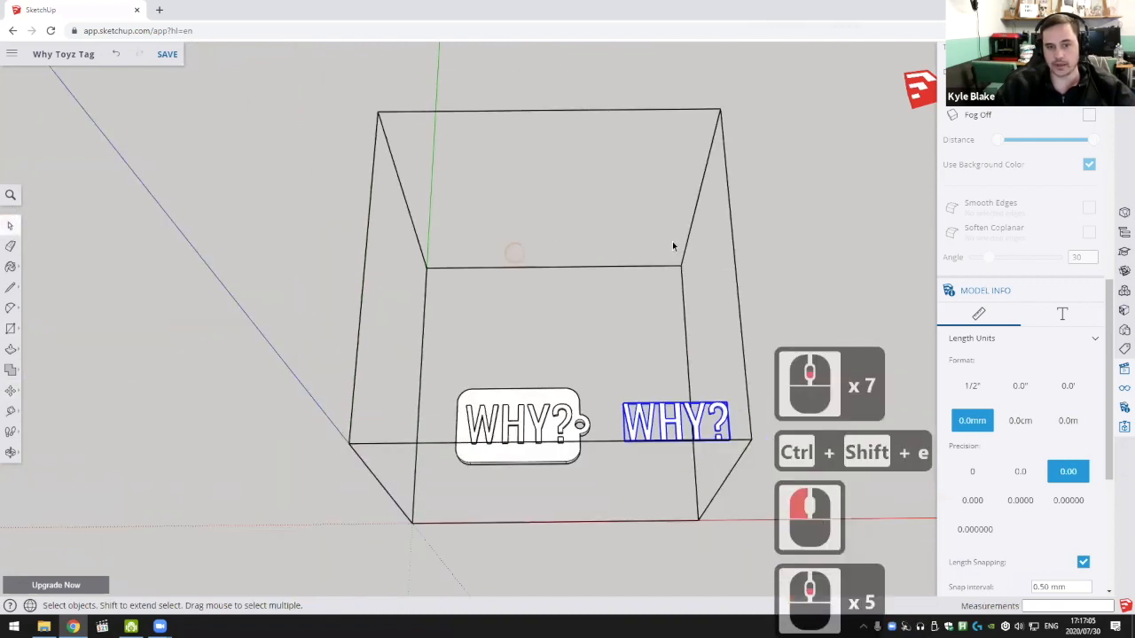
click(671, 246)
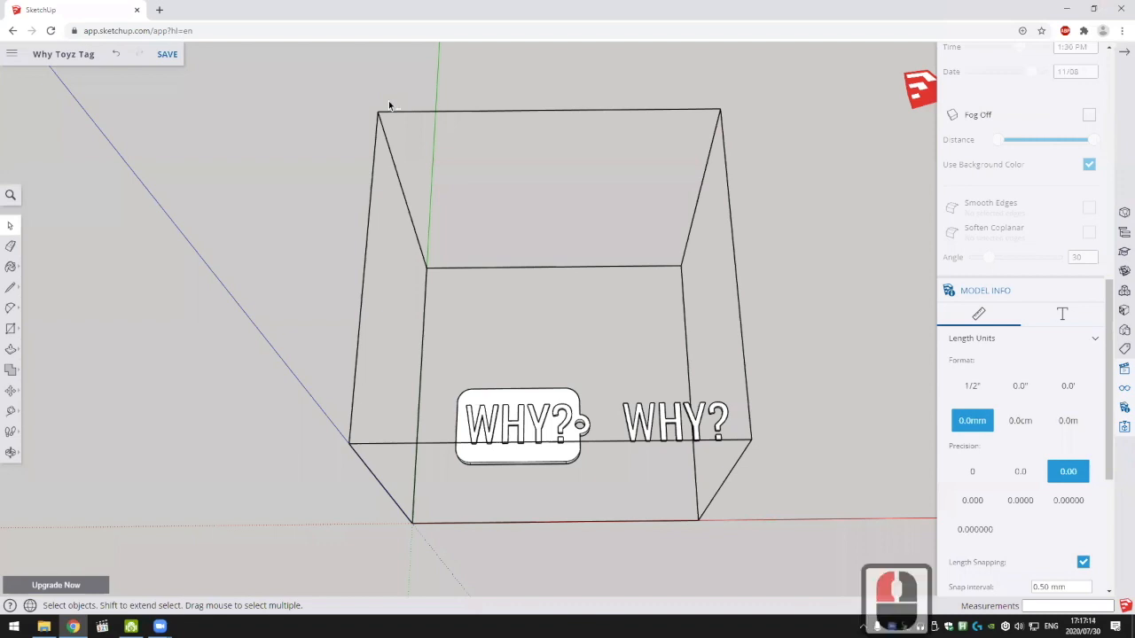
Orbit and pan around the tag and new text to view them at a tilt.
key(ctrl+shift+e)
shift+middle_drag(603, 319, 620, 159)
scroll(612, 421, up, 8)
scroll(612, 421, up, 3)
middle_drag(592, 458, 503, 328)
scroll(400, 213, down, 6)
mouse_move(405, 215)
middle_down()
mouse_move(390, 212)
mouse_move(405, 216)
middle_up()
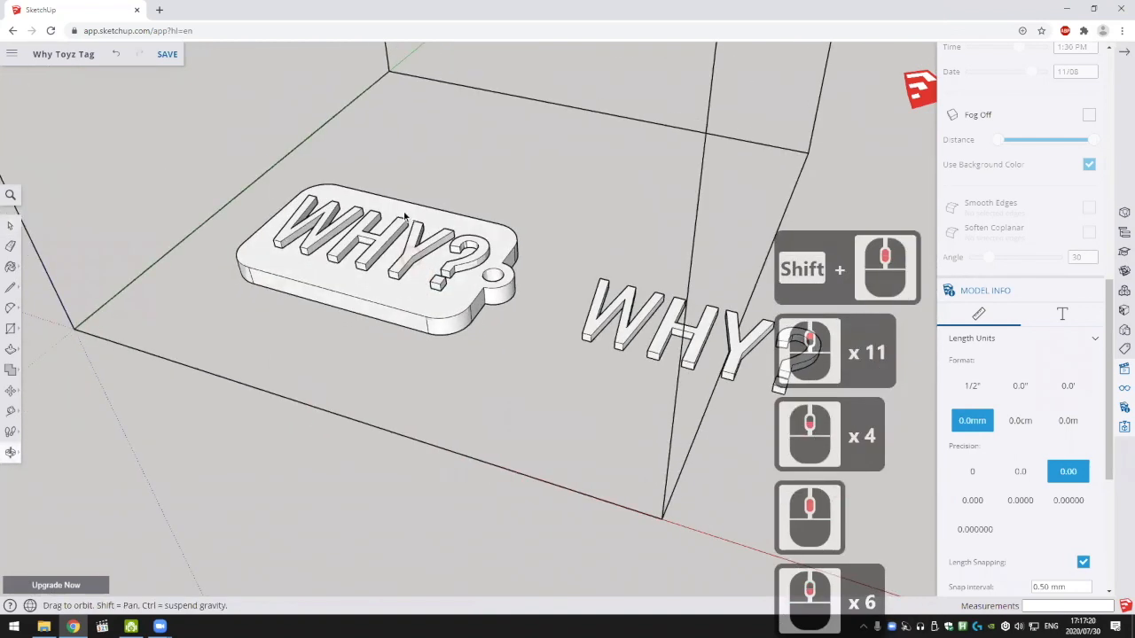
key(ctrl+shift+e)
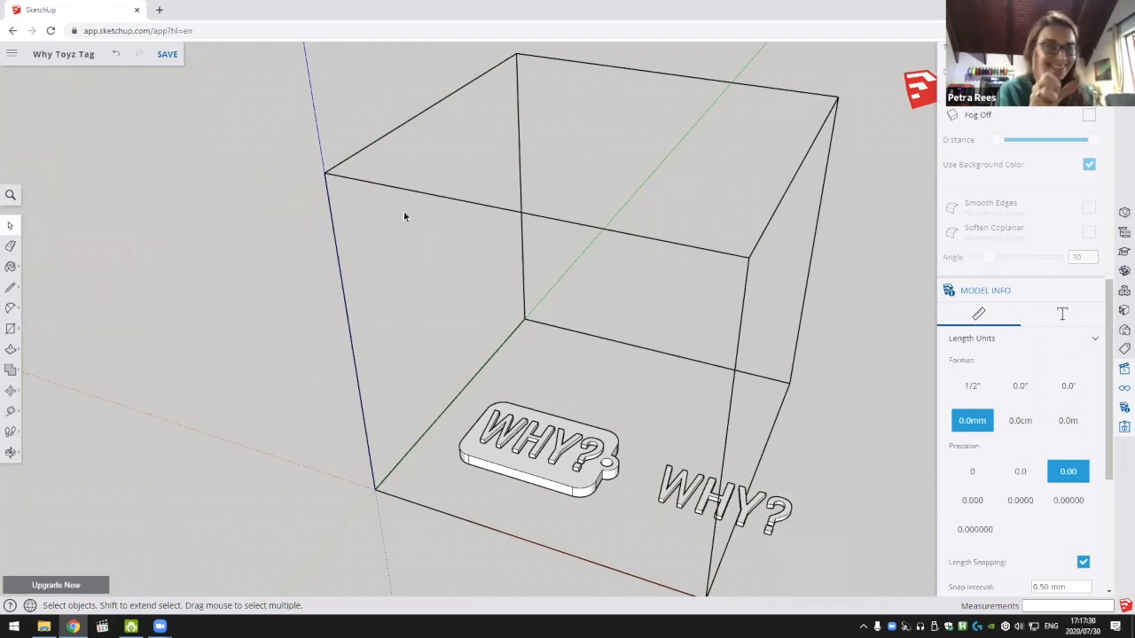
scroll(684, 485, up, 4)
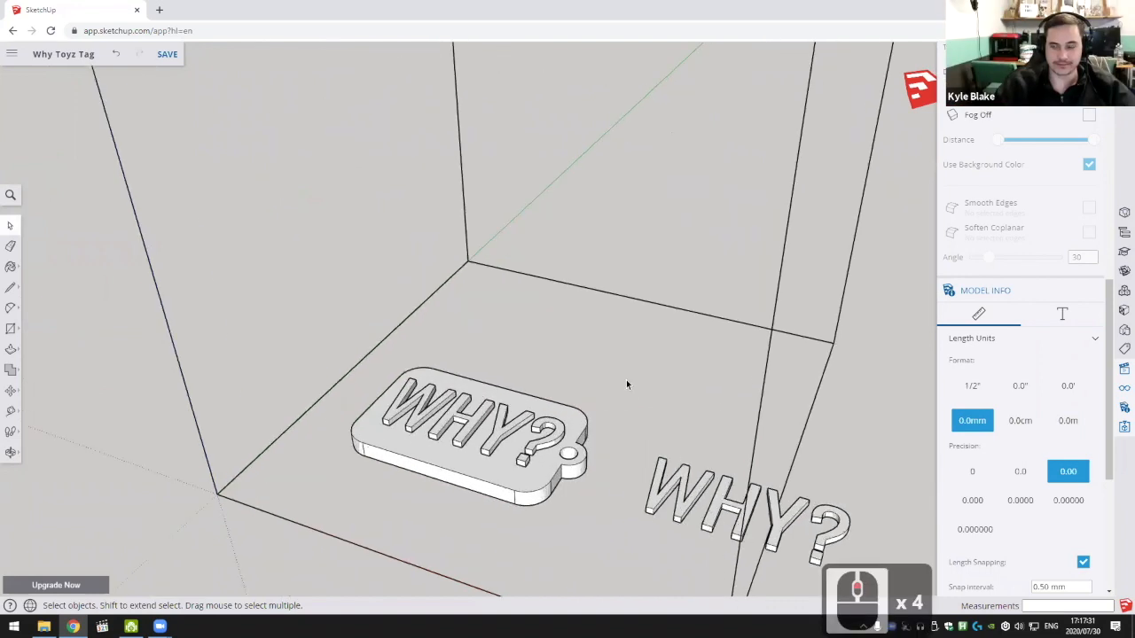
shift+middle_drag(684, 484, 537, 316)
middle_drag(625, 383, 590, 378)
click(556, 363)
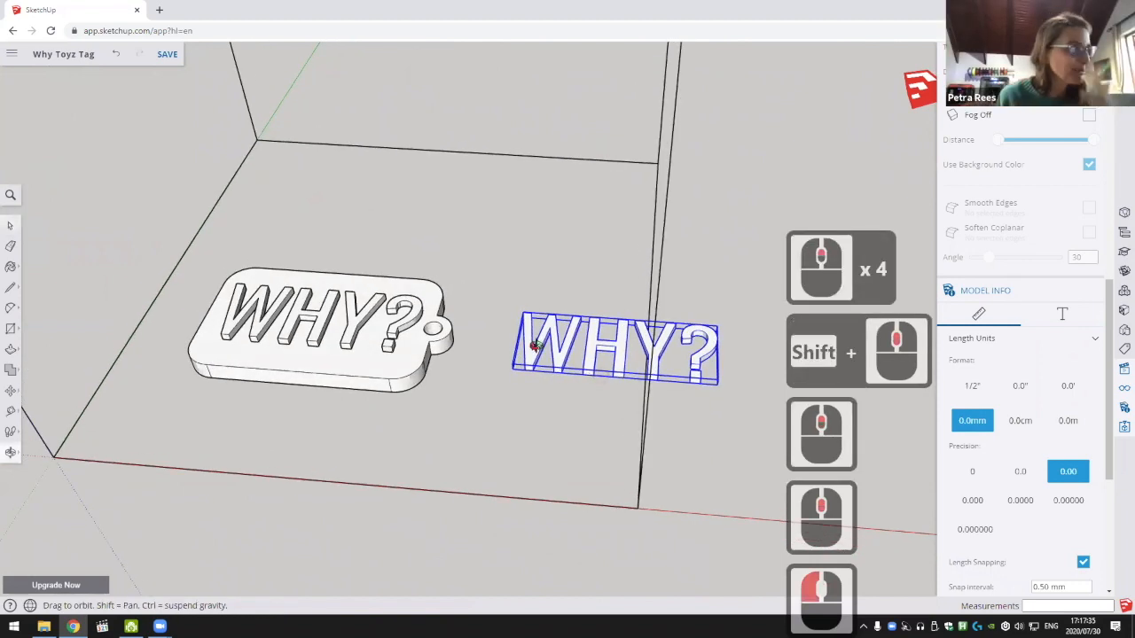
scroll(567, 367, up, 6)
scroll(514, 372, up, 6)
key(t)
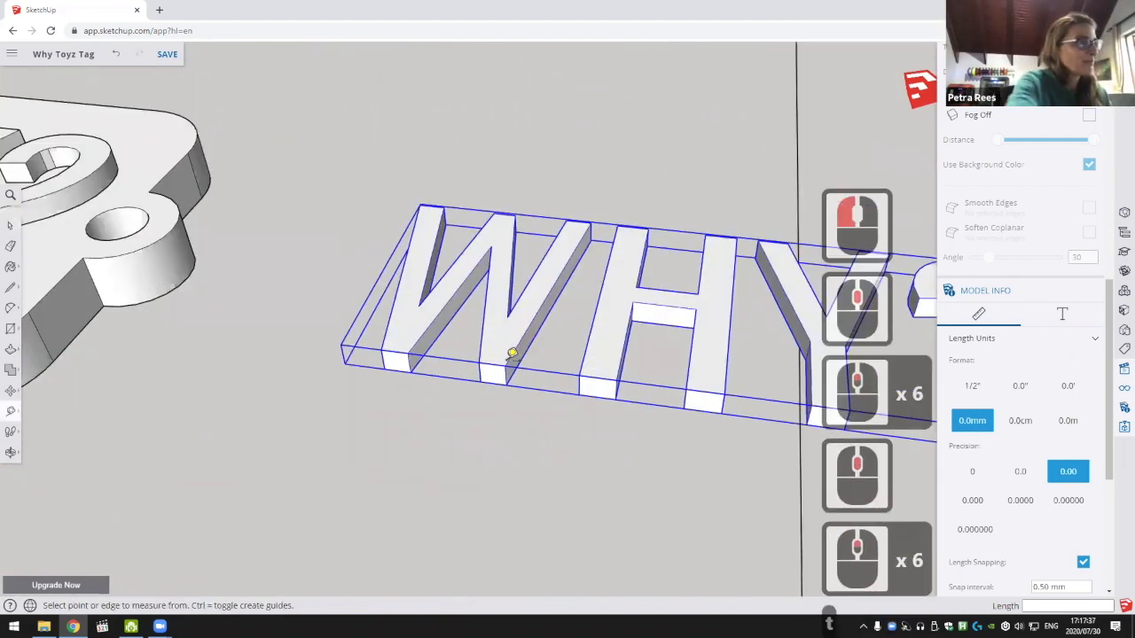
click(509, 358)
scroll(469, 222, up, 8)
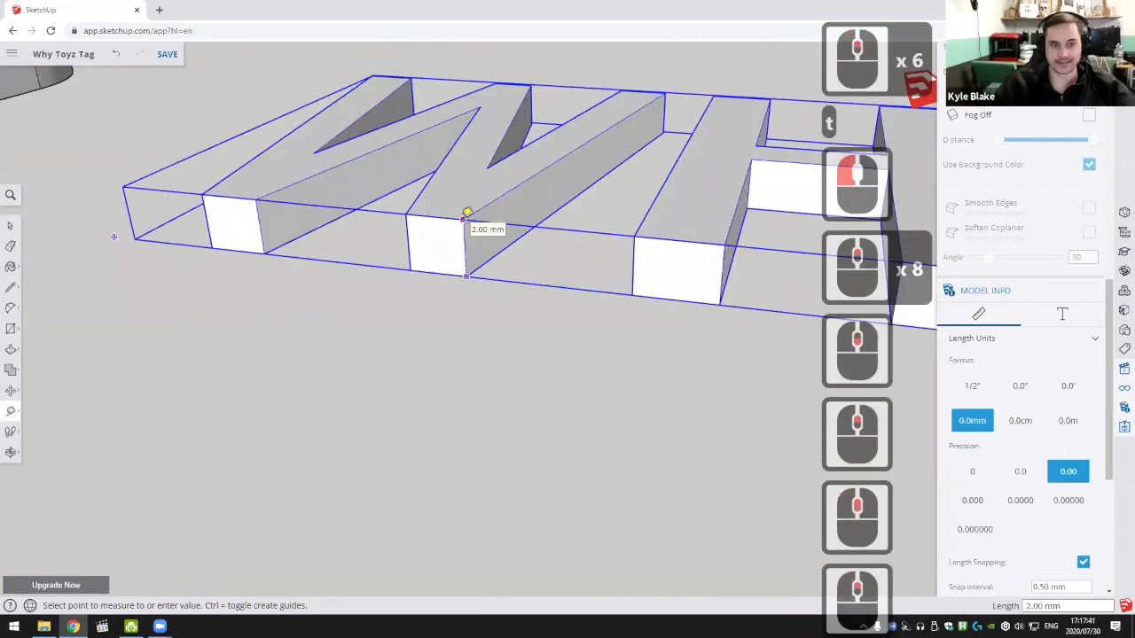
scroll(467, 214, up, 5)
scroll(472, 217, up, 1)
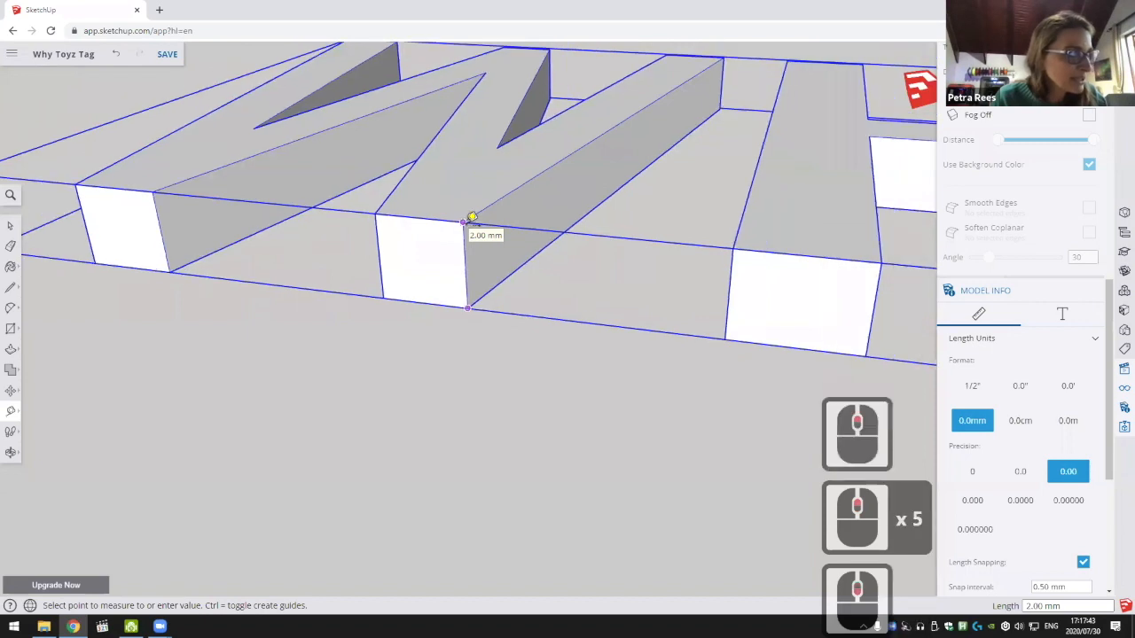
scroll(473, 217, down, 18)
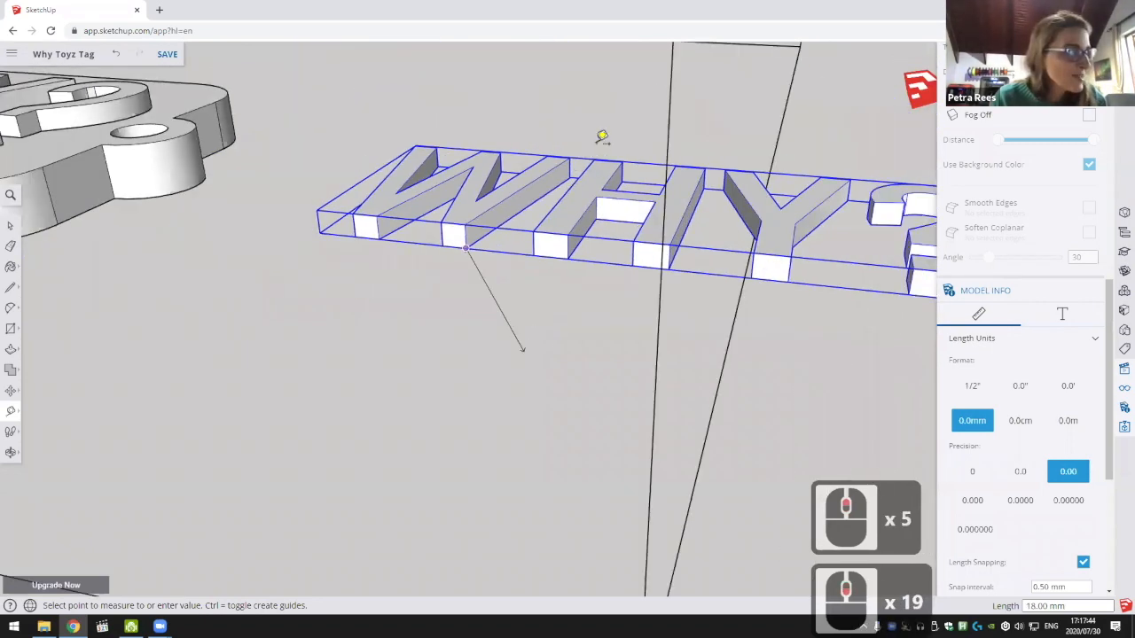
middle_drag(523, 350, 517, 417)
scroll(523, 350, up, 1)
key(Escape)
click(527, 324)
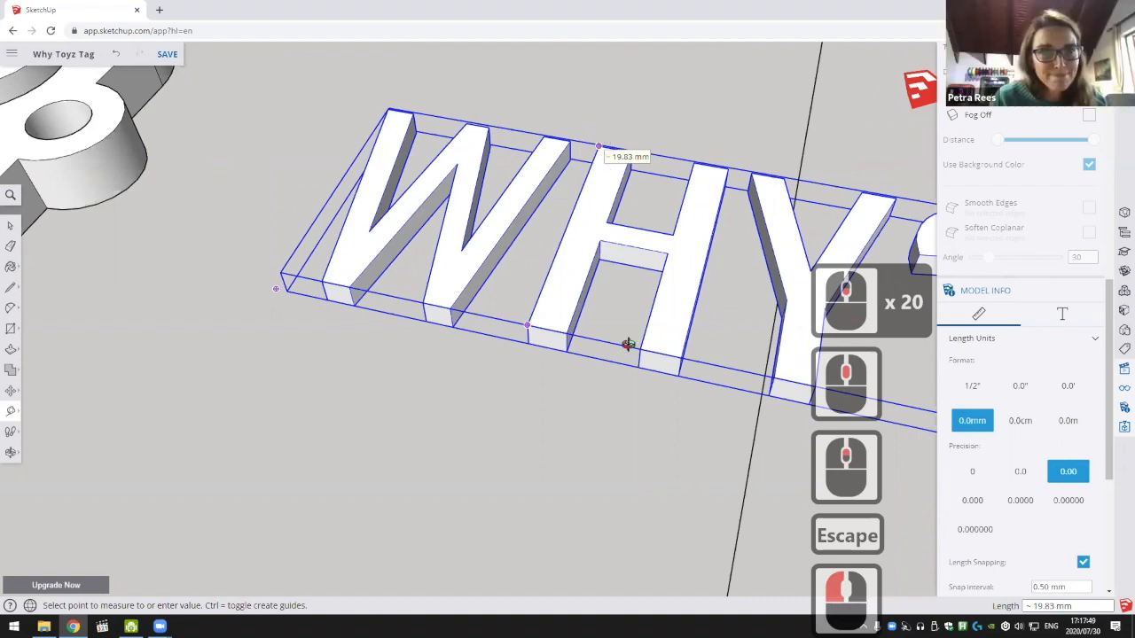
scroll(578, 354, down, 7)
scroll(519, 389, down, 5)
middle_drag(519, 388, 567, 383)
key(space)
click(520, 388)
scroll(519, 388, down, 5)
middle_drag(520, 388, 520, 389)
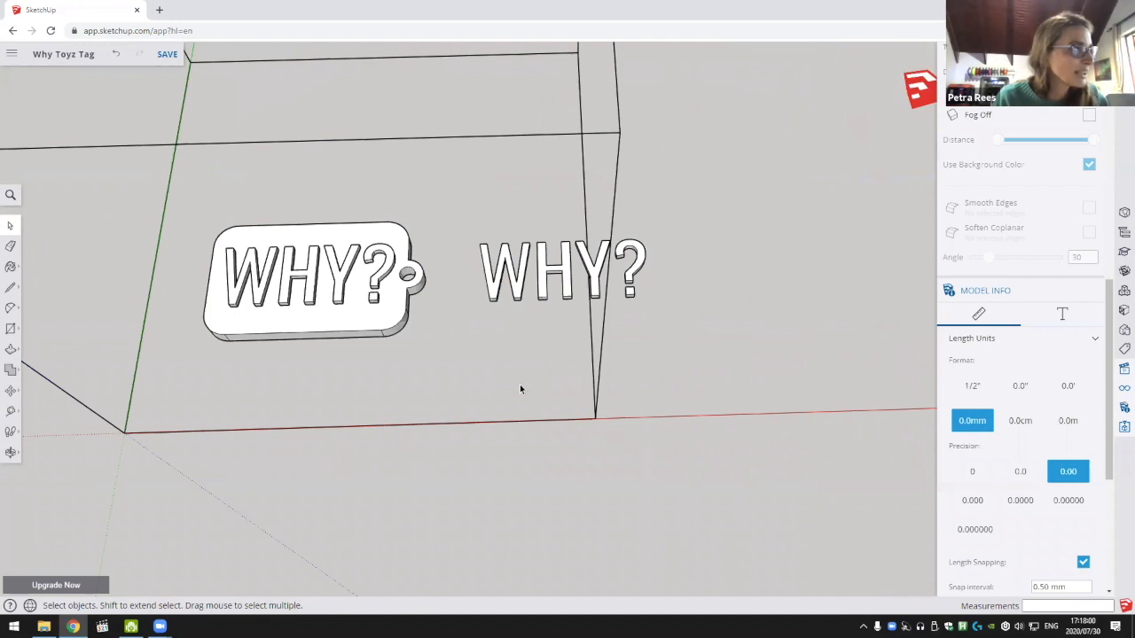
scroll(346, 346, up, 4)
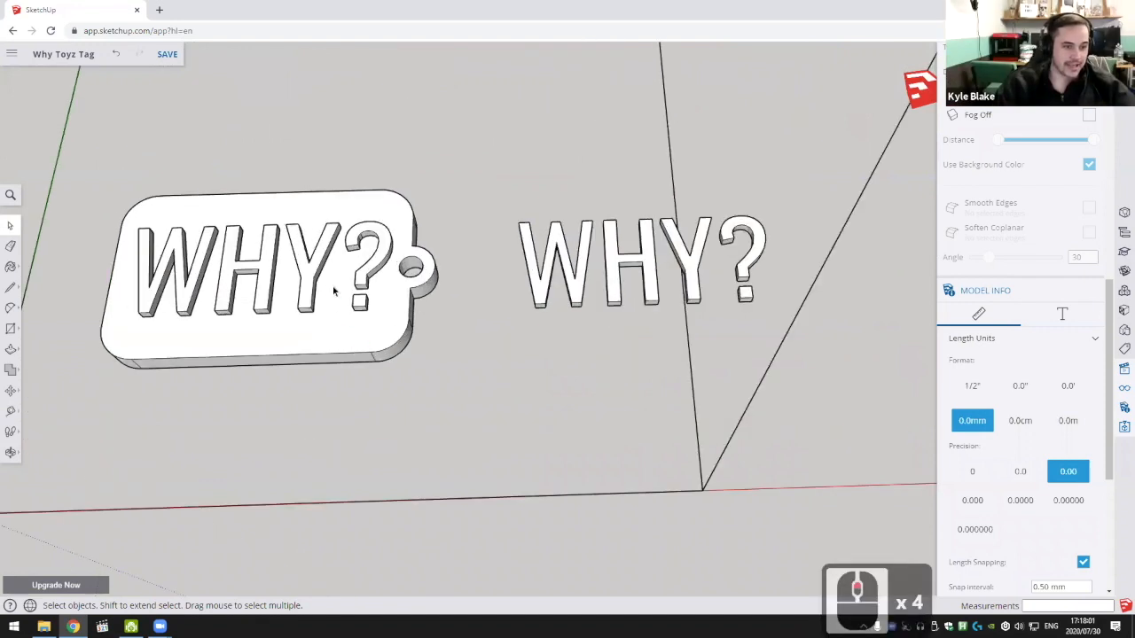
scroll(385, 329, up, 4)
click(385, 329)
scroll(385, 328, down, 5)
scroll(385, 330, up, 2)
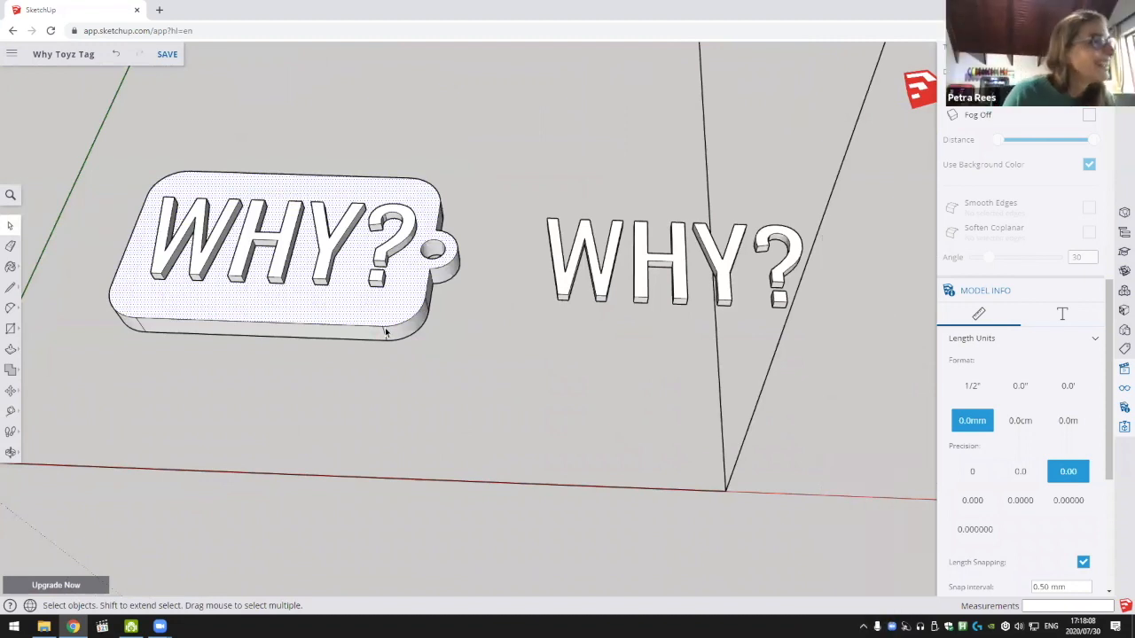
scroll(390, 324, down, 10)
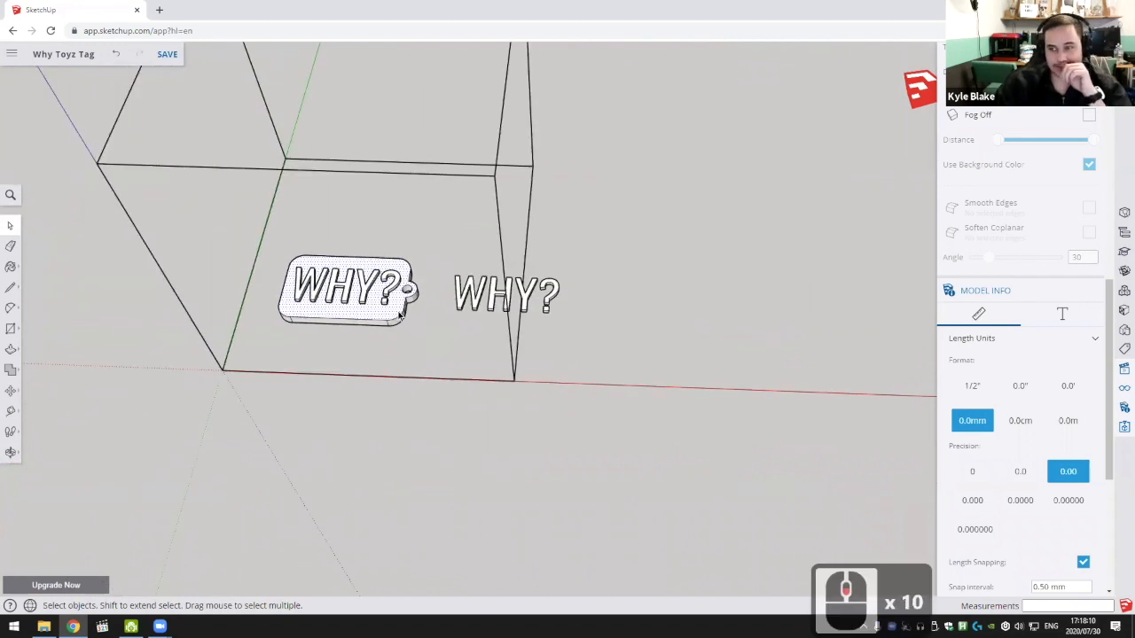
middle_drag(399, 315, 420, 343)
middle_drag(358, 322, 385, 282)
scroll(387, 292, up, 6)
scroll(388, 293, down, 5)
scroll(385, 283, up, 6)
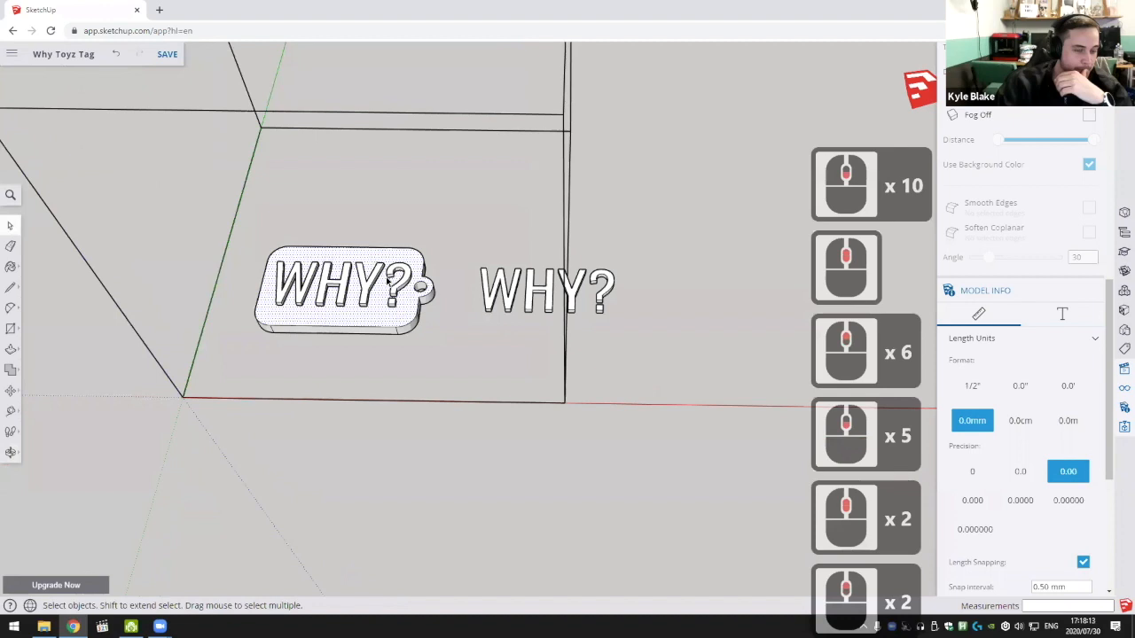
scroll(414, 319, down, 5)
scroll(414, 320, down, 2)
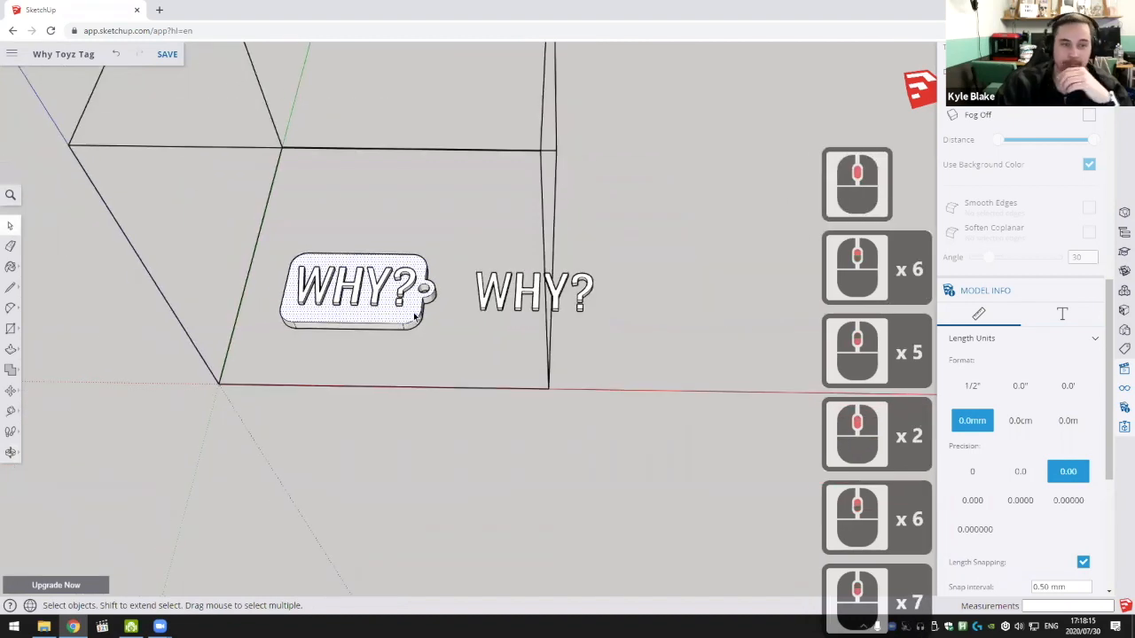
scroll(414, 319, up, 1)
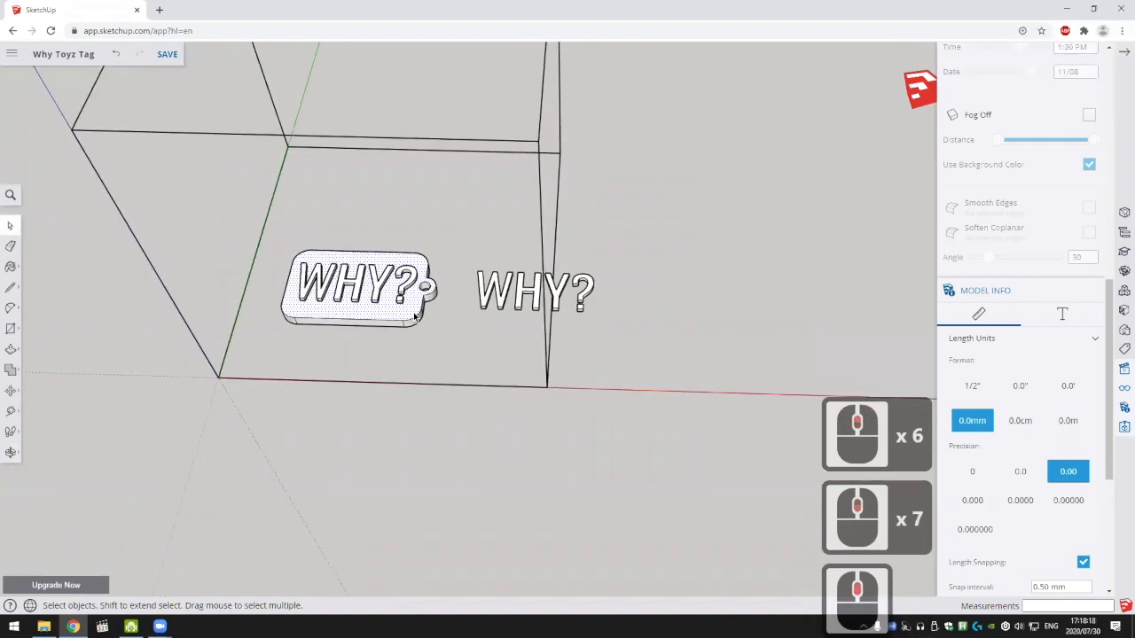
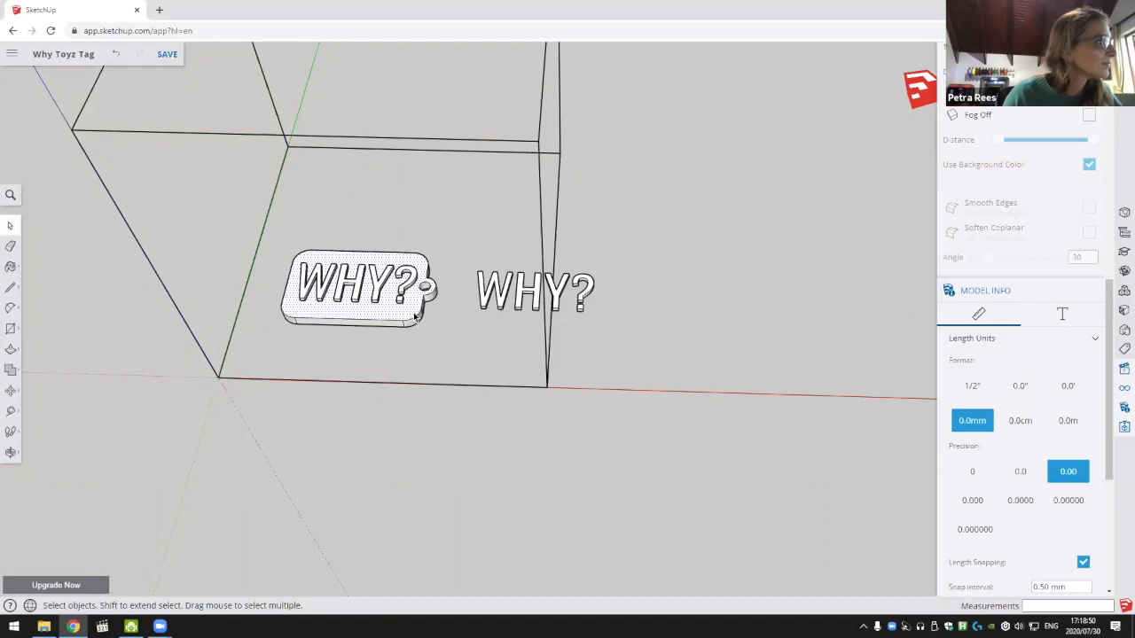
Bring up the Windows Start search.
key(super)
Launch Microsoft Edge and run a web search for 'sketchup free'.
text(edge)
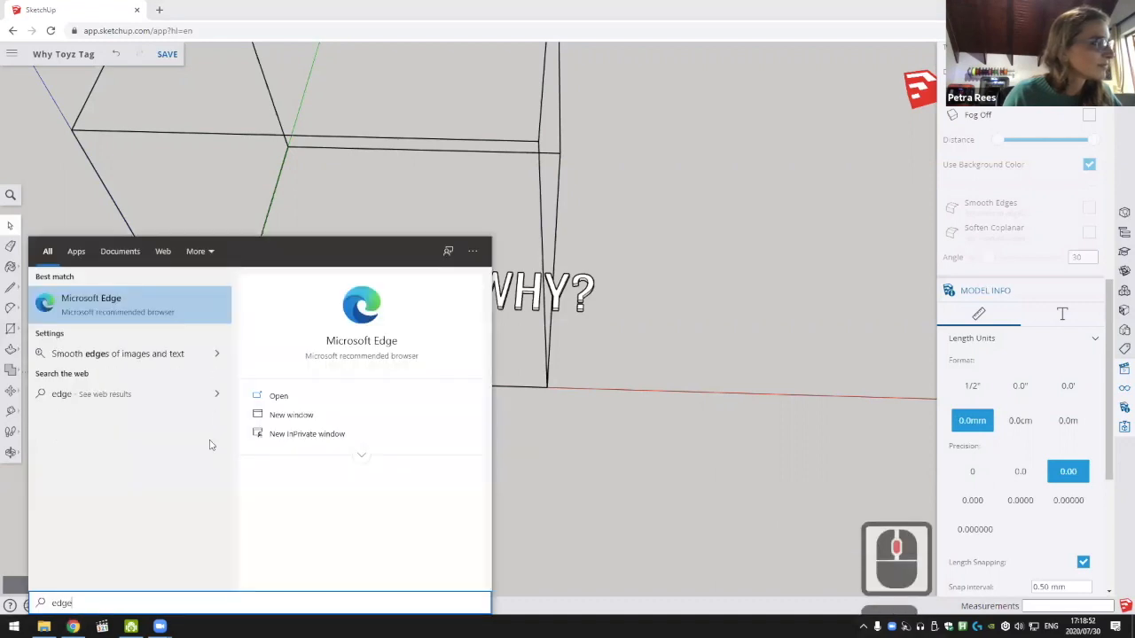
key(Return)
click(292, 41)
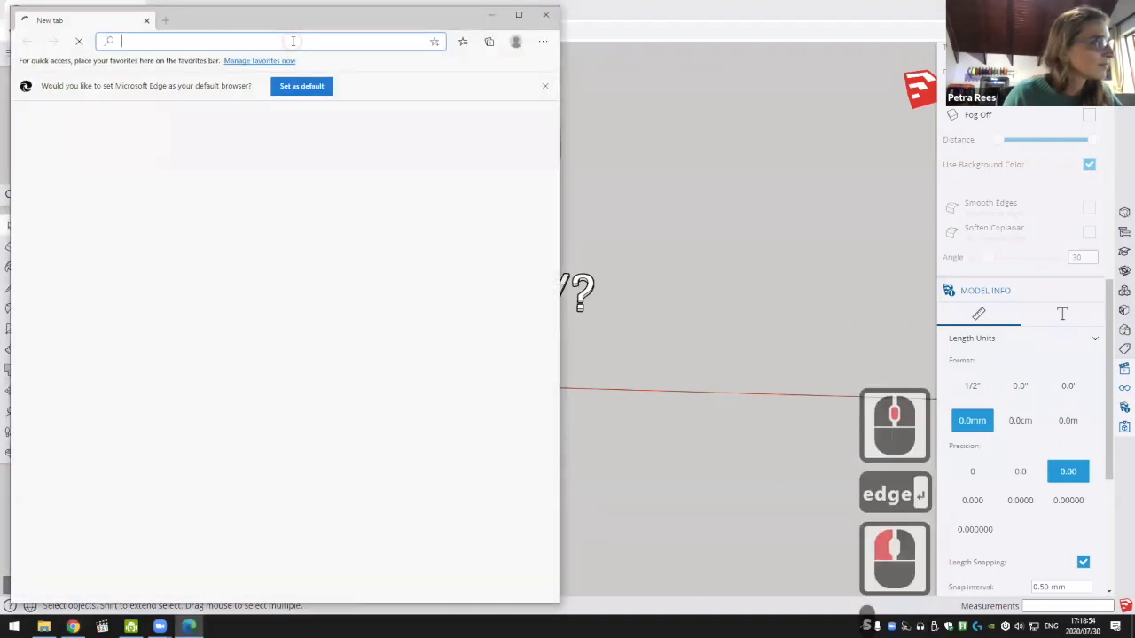
text(sketchupo f)
key(BackSpace)
key(BackSpace)
key(BackSpace)
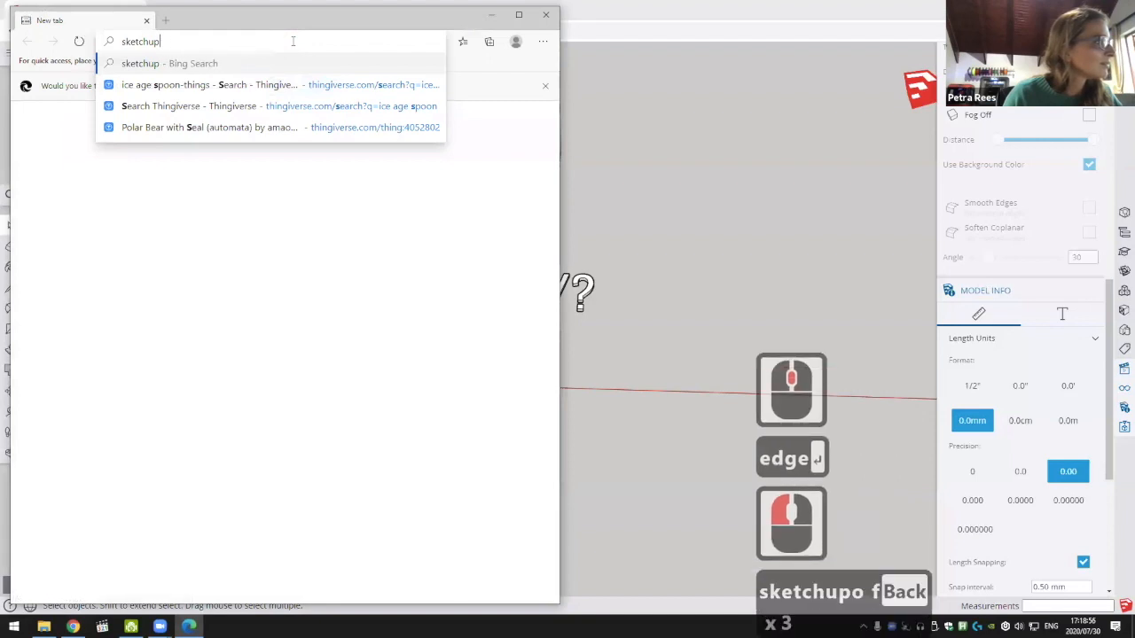
text(free)
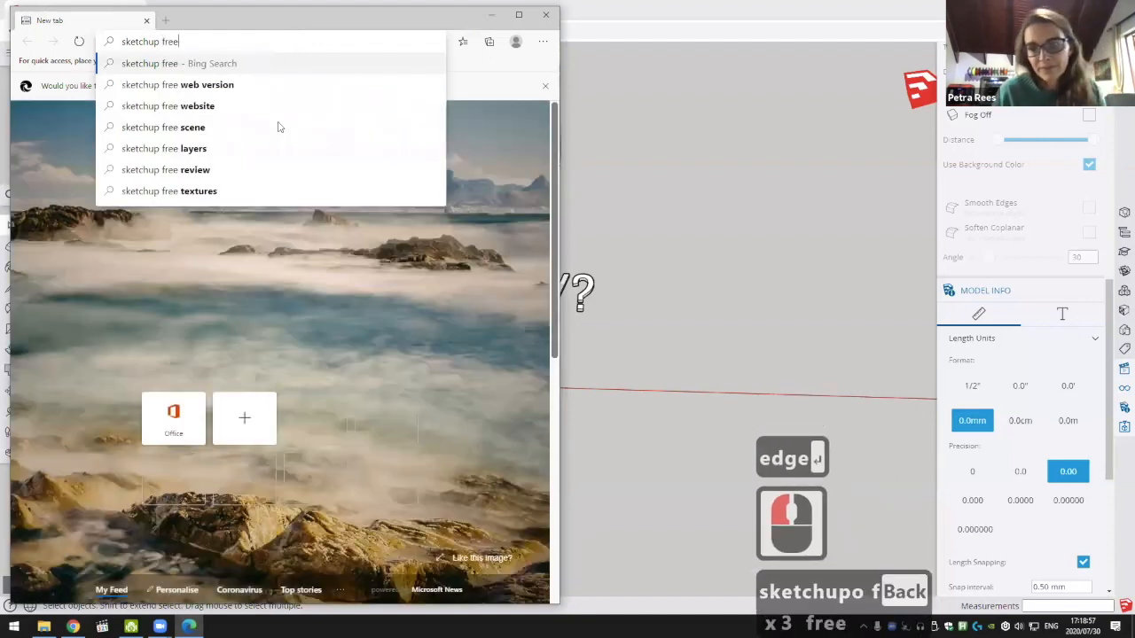
key(Return)
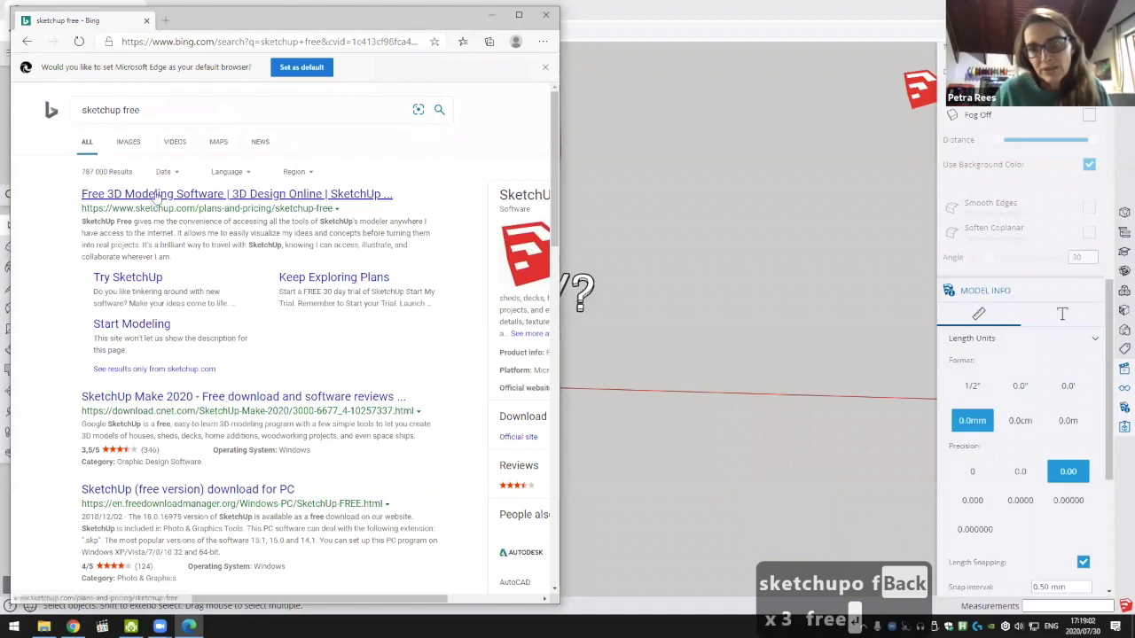
Open SketchUp Free from sketchup.com, start modeling, and choose the Google account to sign in.
click(156, 195)
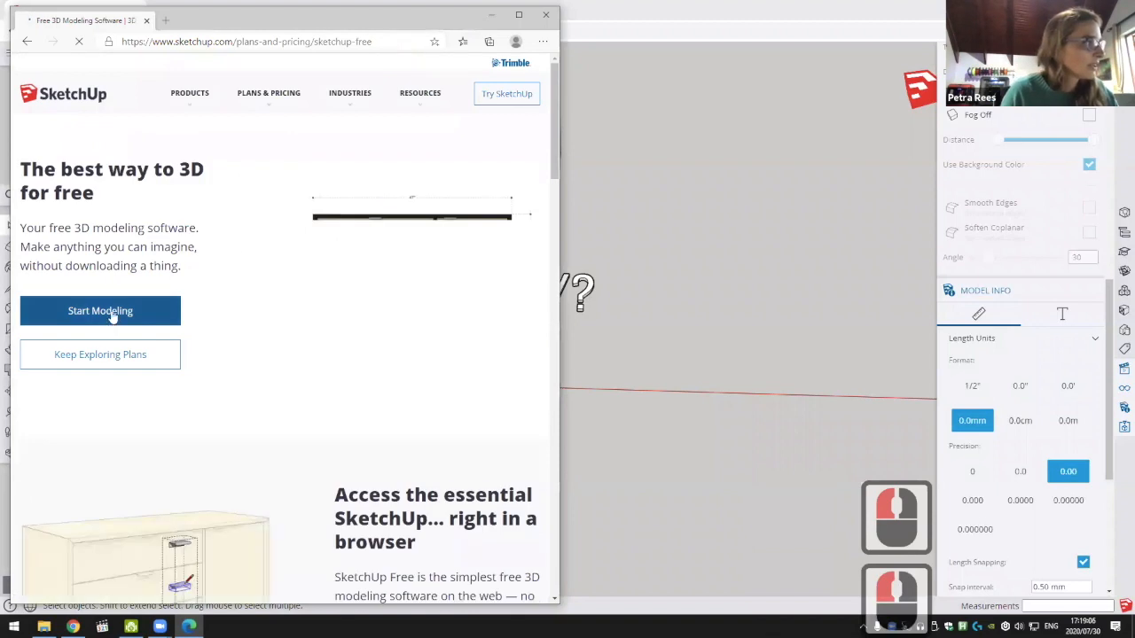
click(112, 315)
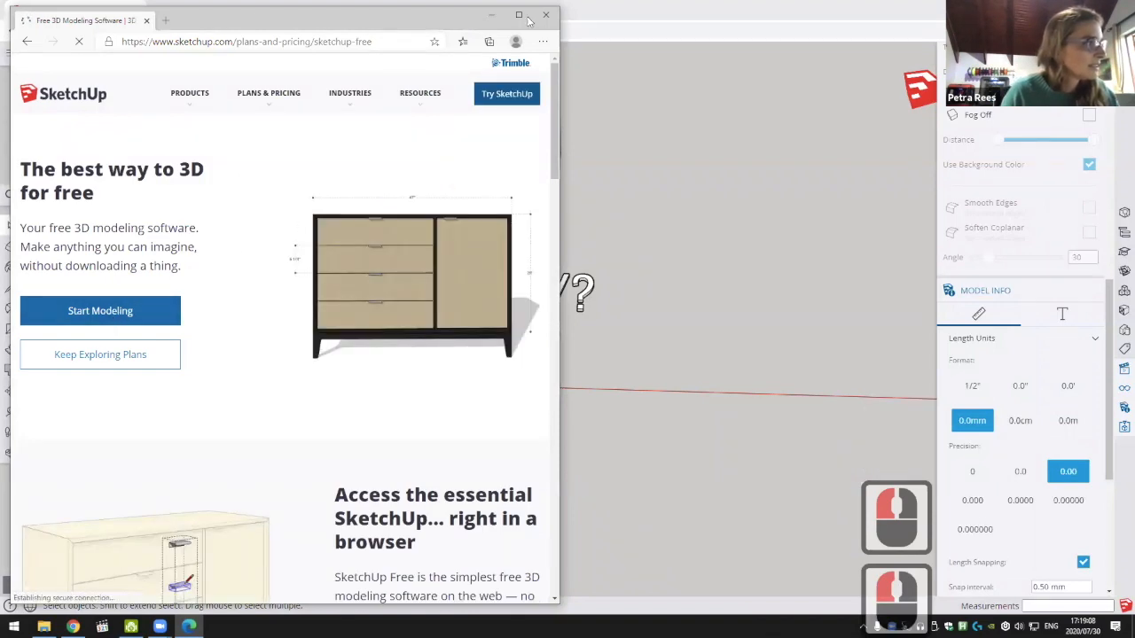
drag(293, 27, 294, 108)
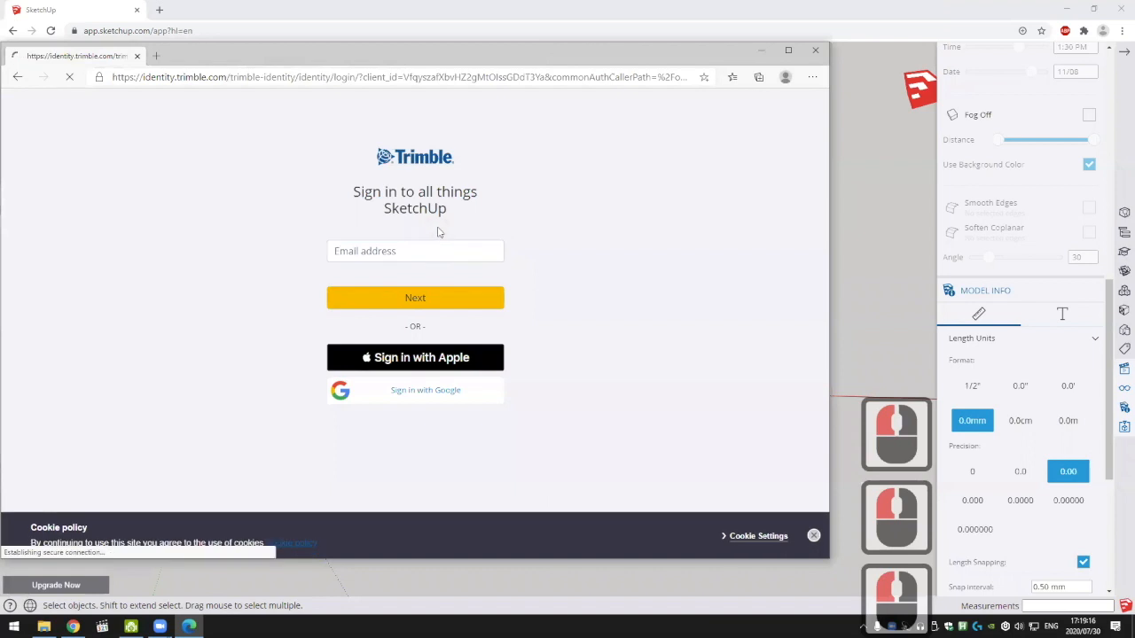
click(376, 297)
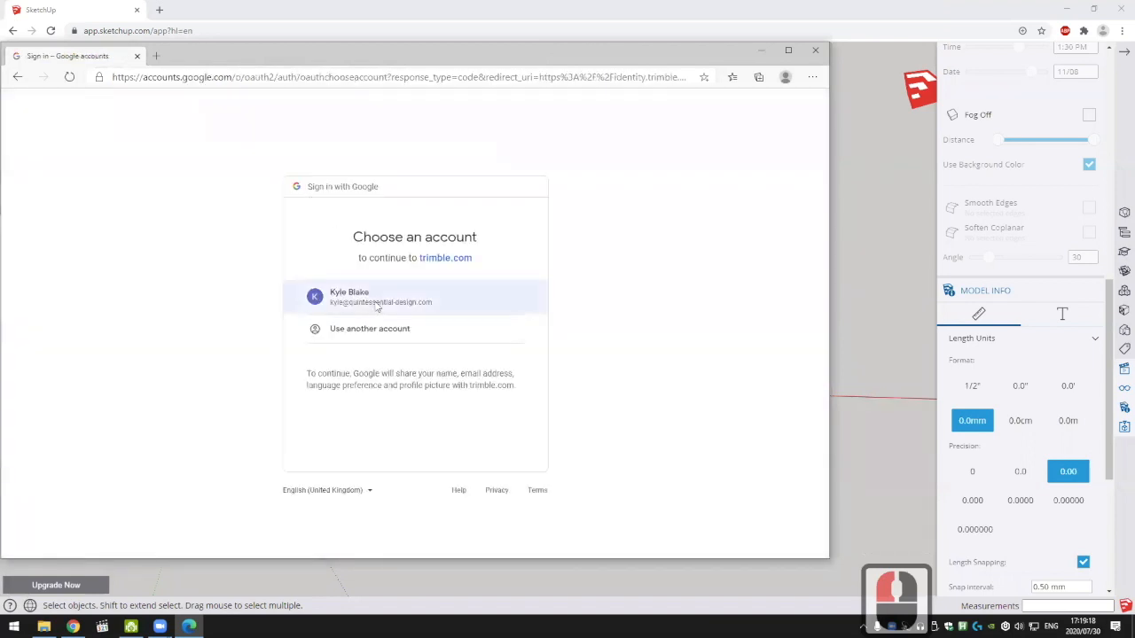
key(Escape)
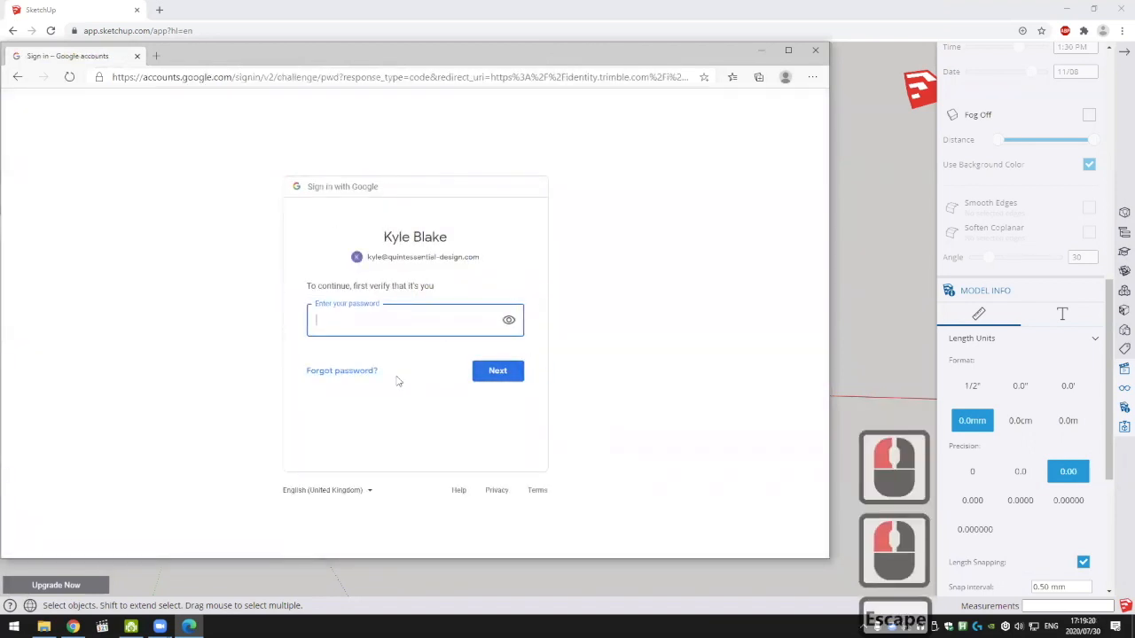
Enter the account password and submit the Google sign-in.
click(354, 320)
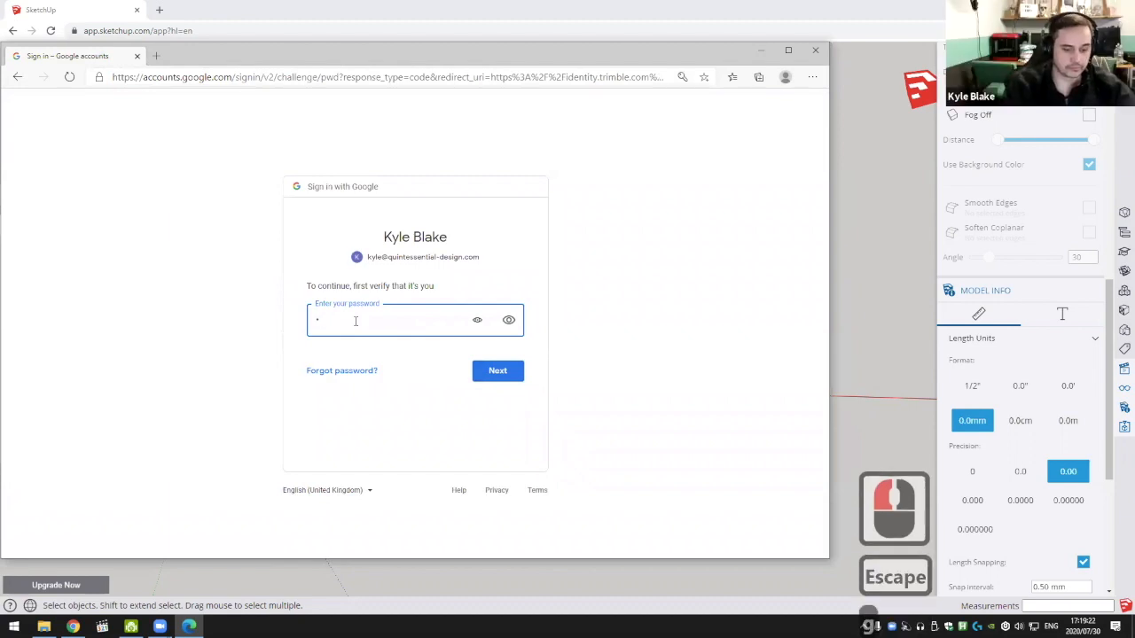
key(BackSpace)
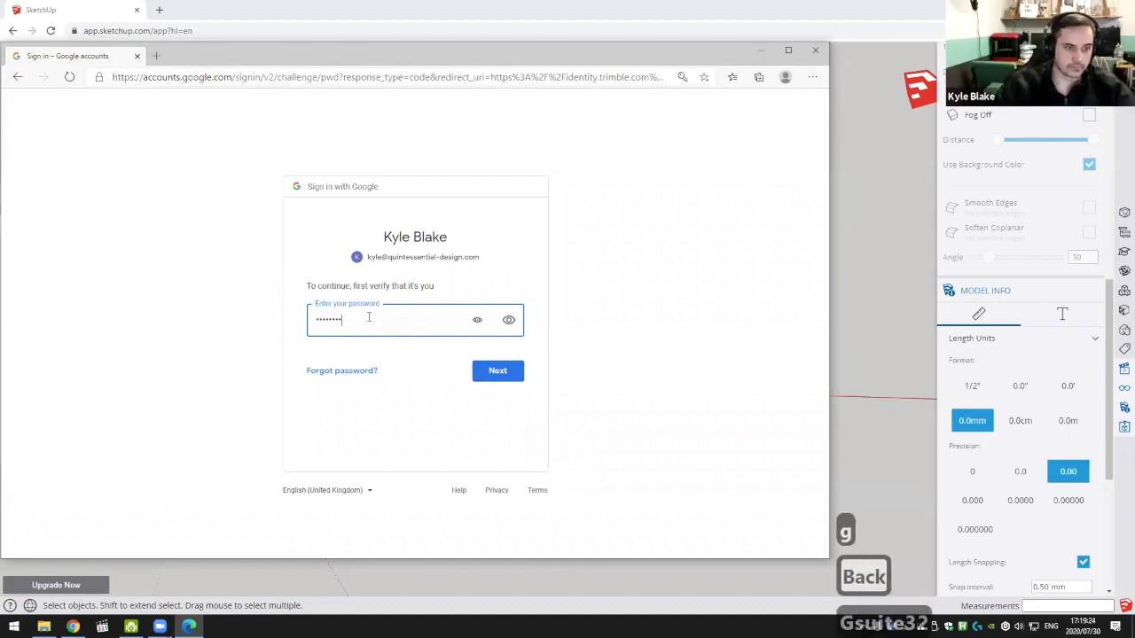
click(496, 373)
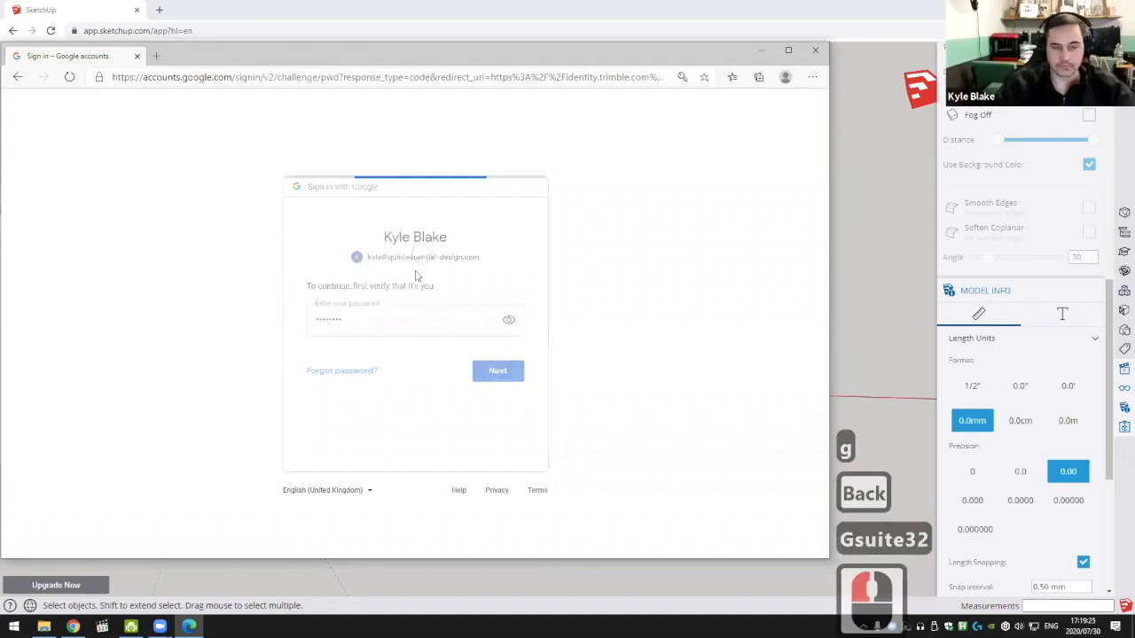
Re-enter and resubmit the account password, which ends in a wrong-password error.
click(356, 319)
click(508, 320)
click(508, 321)
click(498, 383)
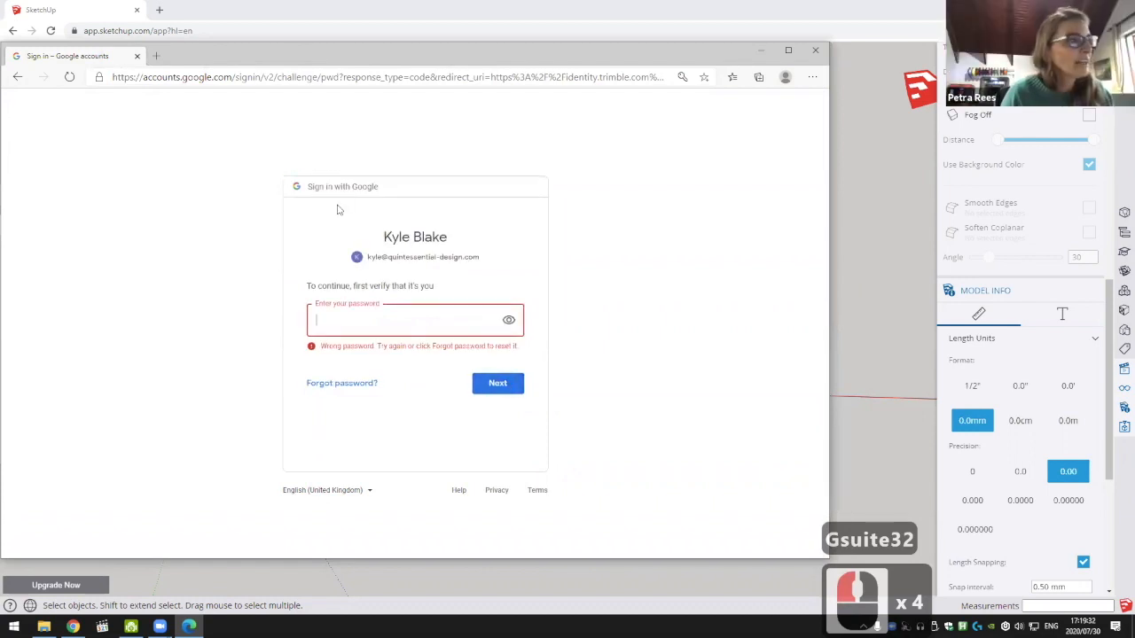
scroll(532, 208, down, 4)
scroll(638, 173, up, 3)
Close the failed Google sign-in window and return to the keychain tag model.
click(816, 50)
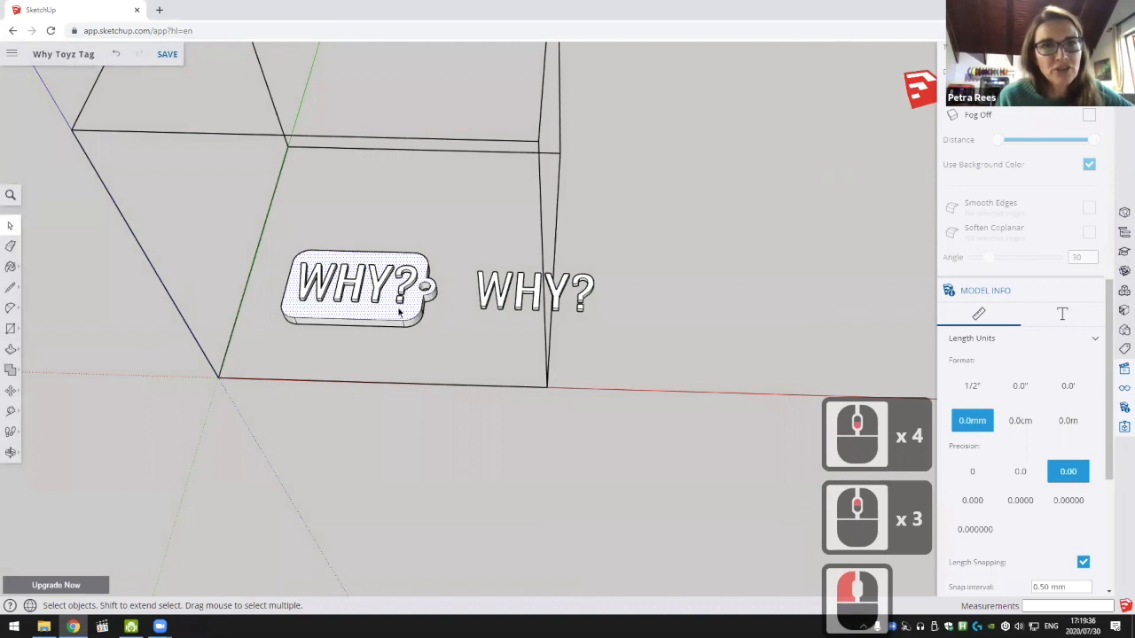
scroll(379, 305, up, 3)
middle_drag(253, 204, 271, 219)
scroll(271, 220, down, 6)
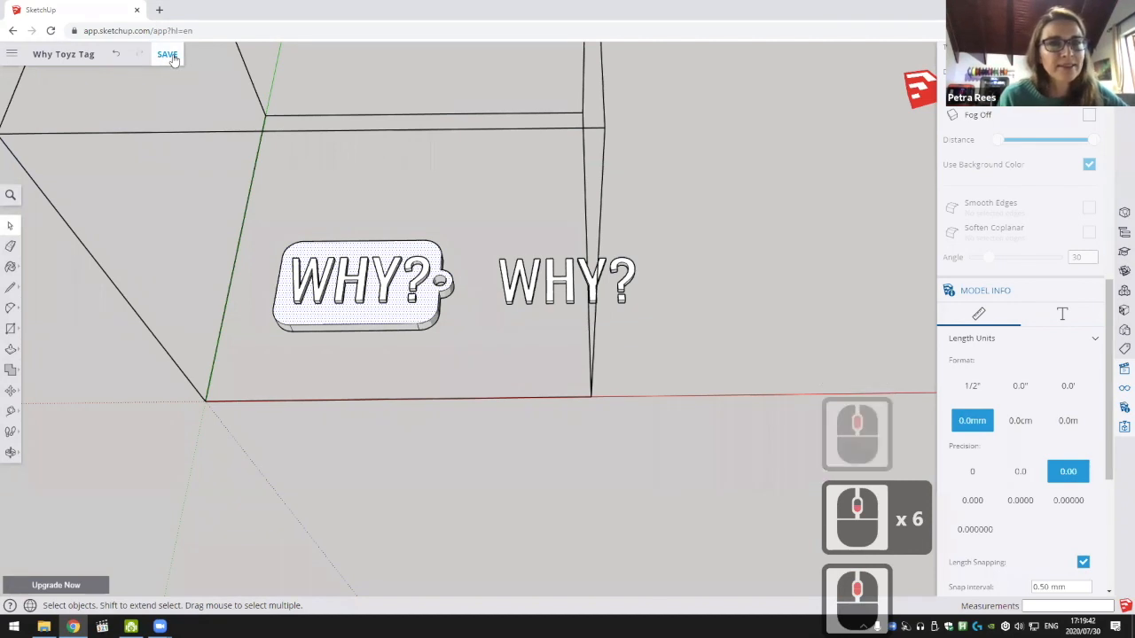
Open SketchUp Free in a new browser tab and view the new-model templates.
click(160, 9)
click(889, 50)
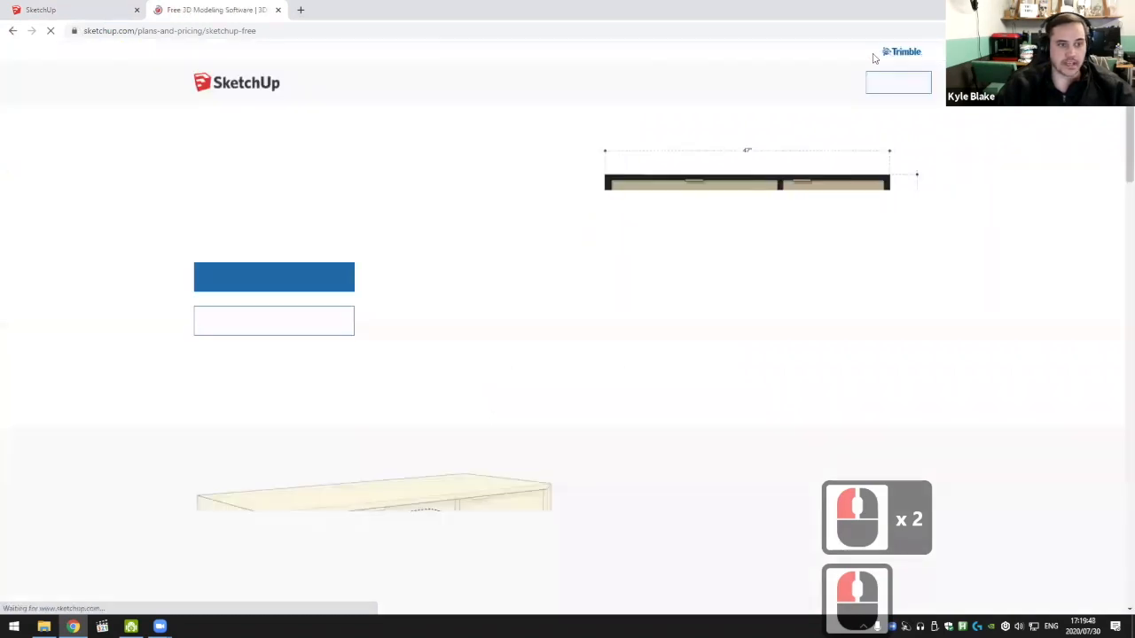
click(278, 291)
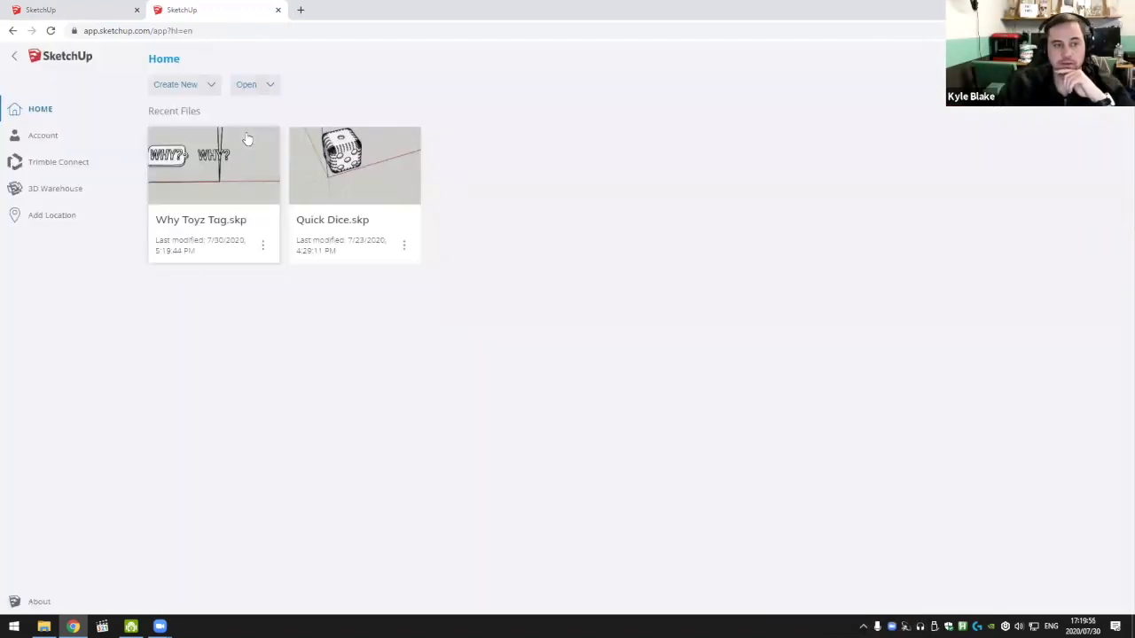
click(213, 85)
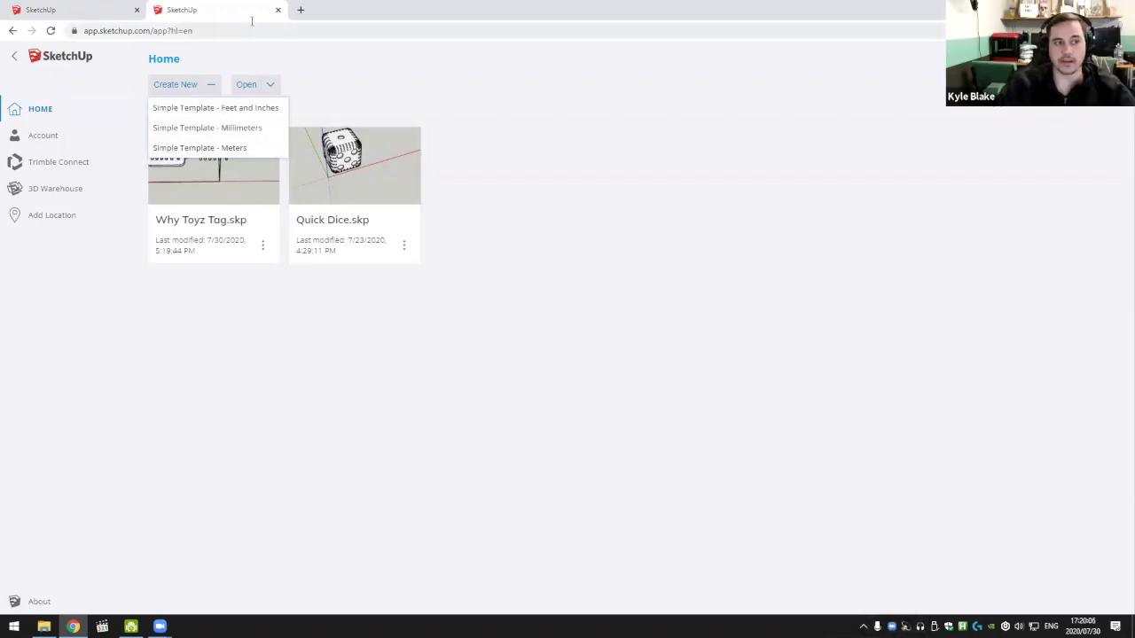
Close the extra SketchUp home tab, keeping the Why Toyz Tag model tab.
click(49, 9)
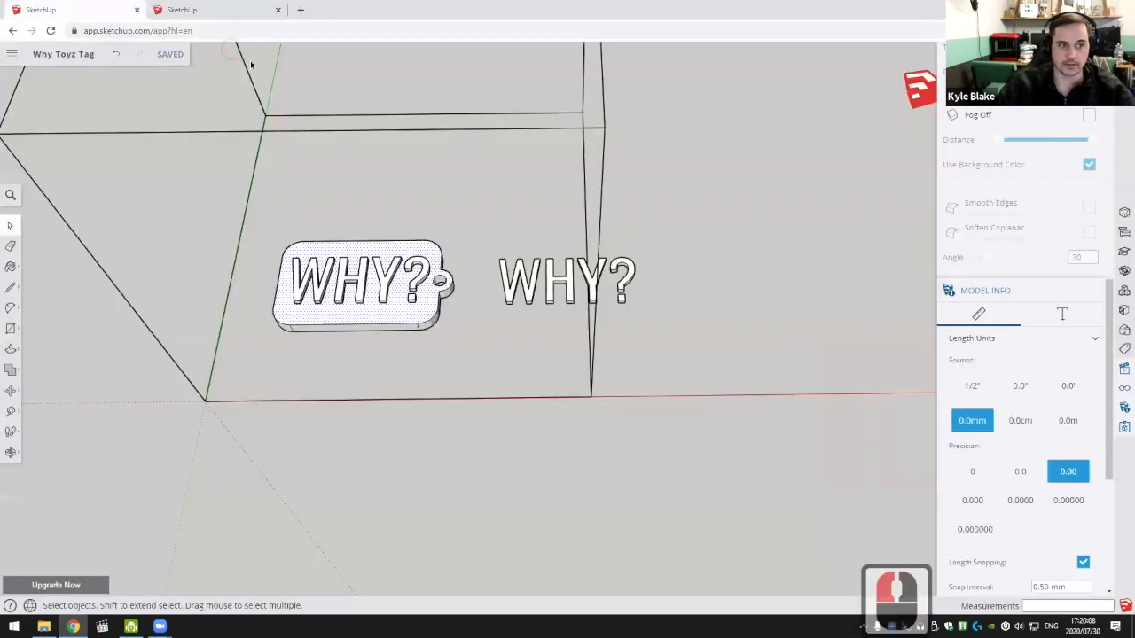
click(225, 13)
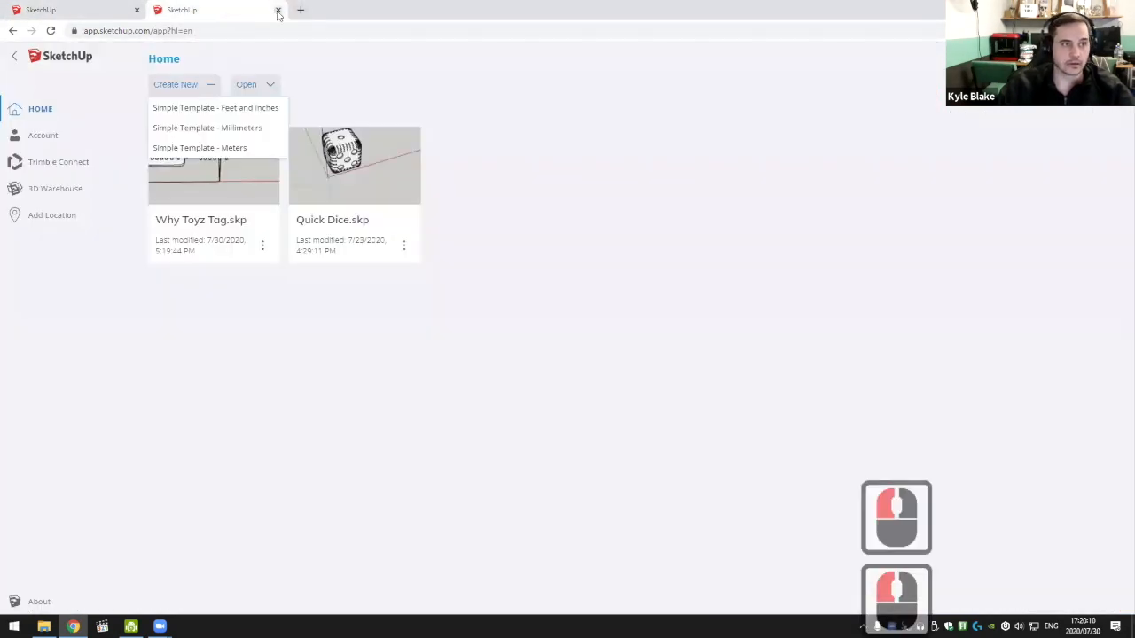
click(277, 10)
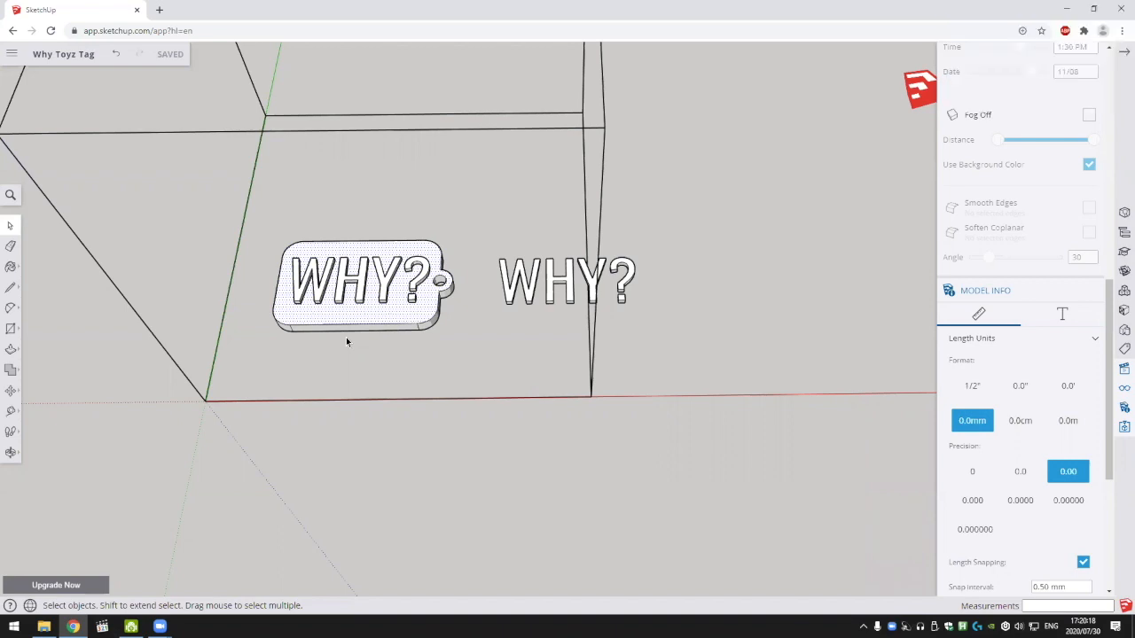
Zoom and orbit down onto the WHY? keychain tag and pick the Push/Pull tool.
scroll(346, 337, up, 11)
mouse_move(372, 302)
middle_down()
mouse_move(338, 257)
mouse_move(375, 261)
middle_up()
scroll(356, 273, up, 3)
scroll(358, 266, down, 2)
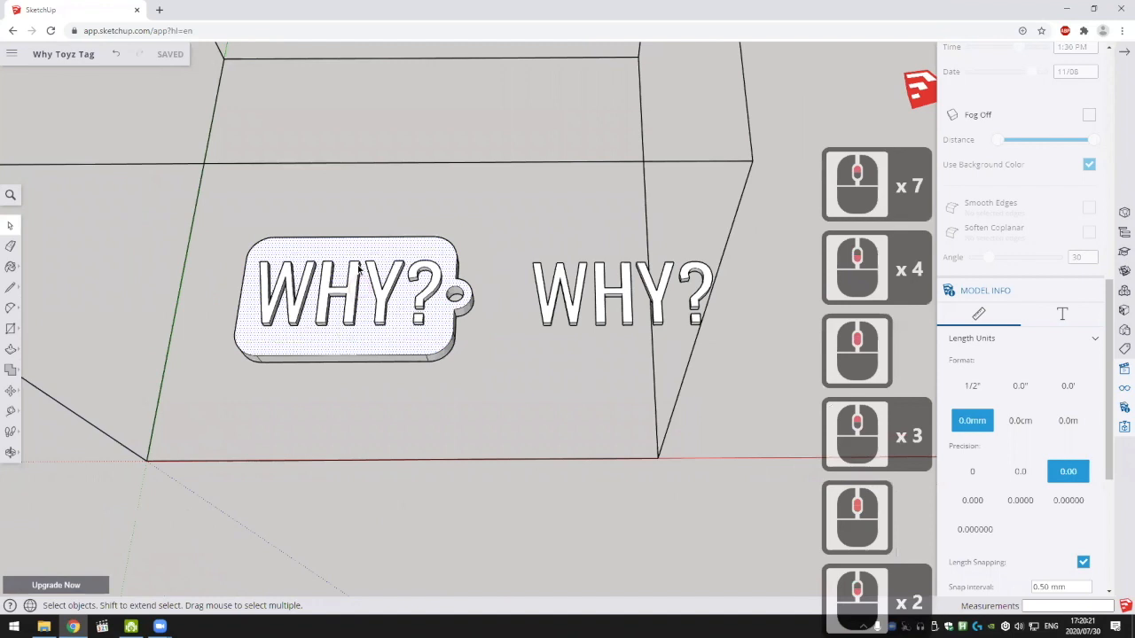
scroll(359, 270, down, 2)
shift+scroll(359, 271, down, 2)
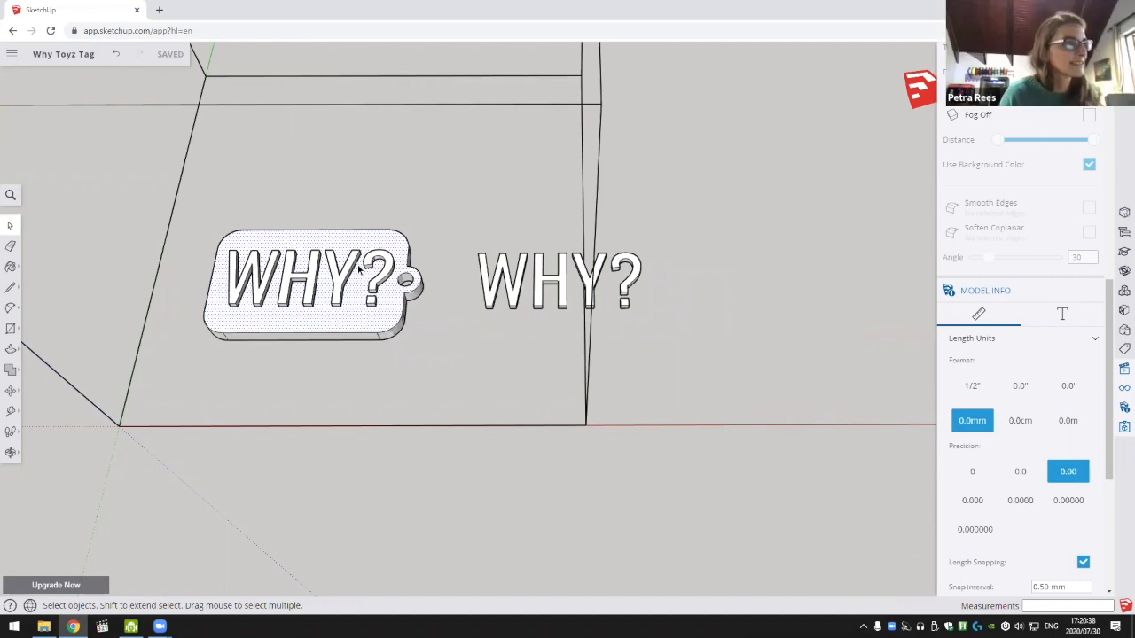
scroll(310, 278, up, 10)
mouse_move(498, 199)
middle_down()
mouse_move(509, 328)
mouse_move(493, 195)
mouse_move(460, 210)
middle_up()
shift+scroll(473, 316, down, 5)
scroll(460, 210, up, 3)
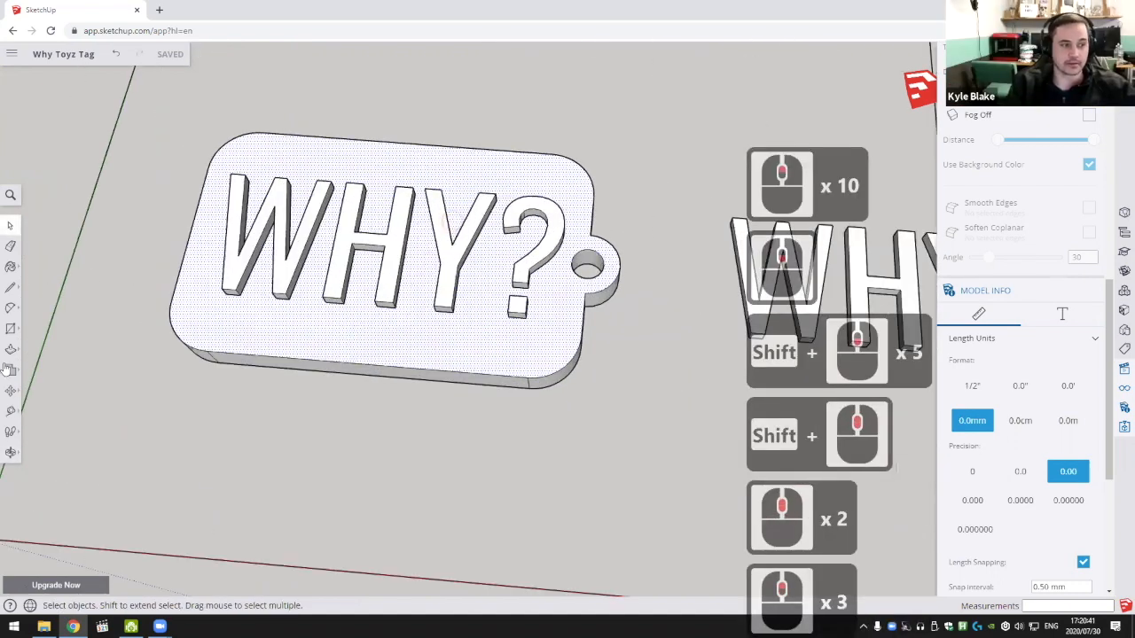
scroll(460, 211, down, 2)
click(11, 349)
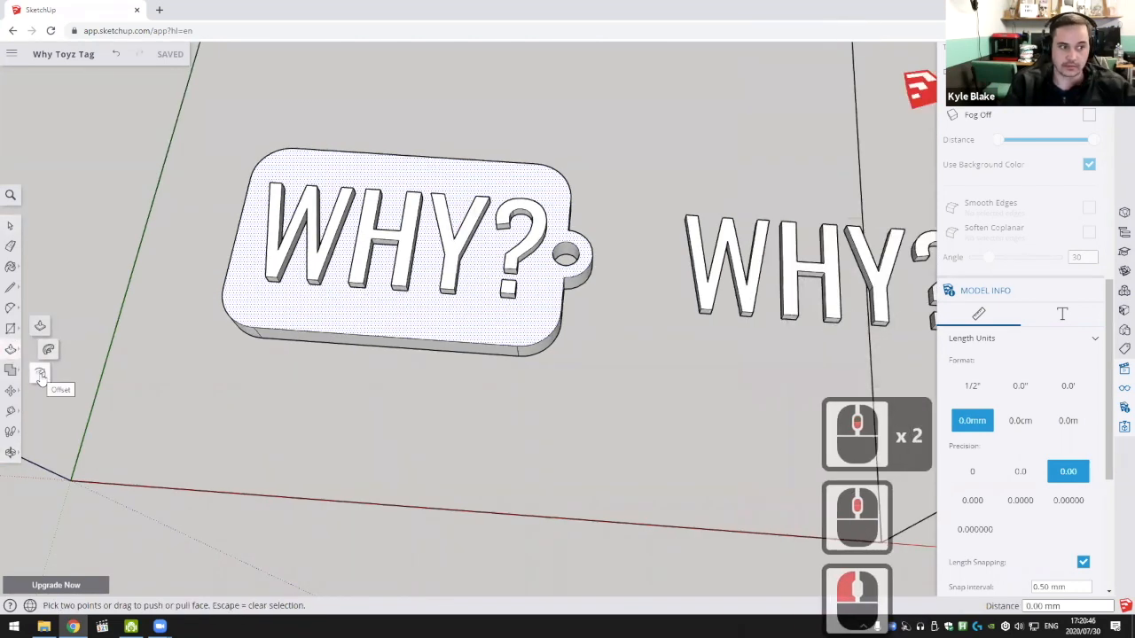
Offset the tag's top edge 2 mm inward to form the inner border outline.
click(40, 374)
click(46, 379)
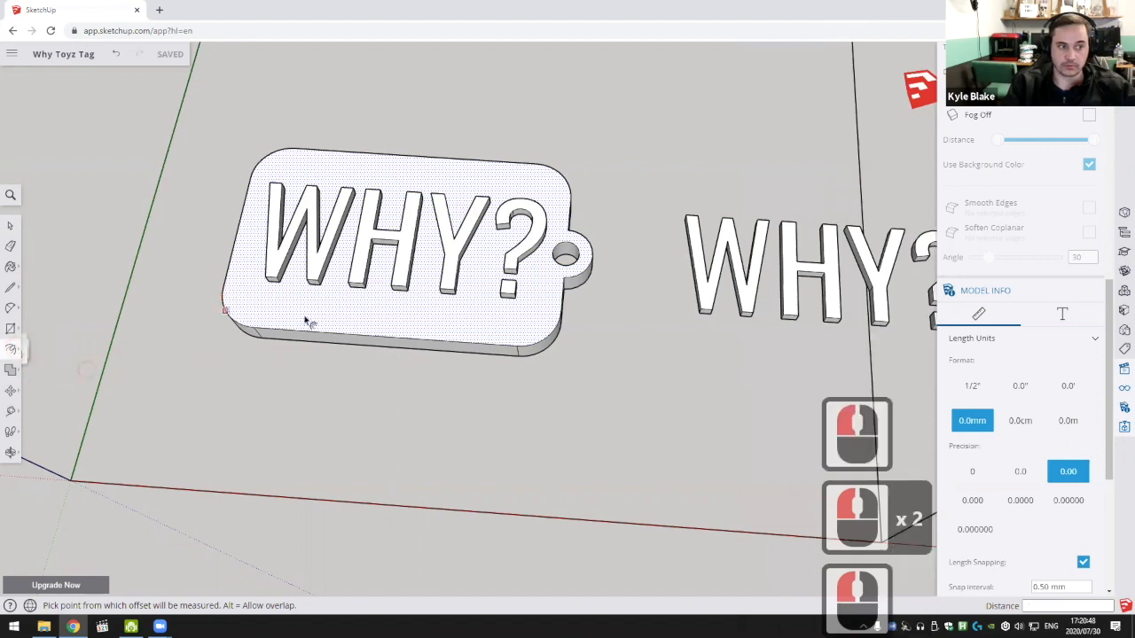
middle_drag(448, 328, 466, 248)
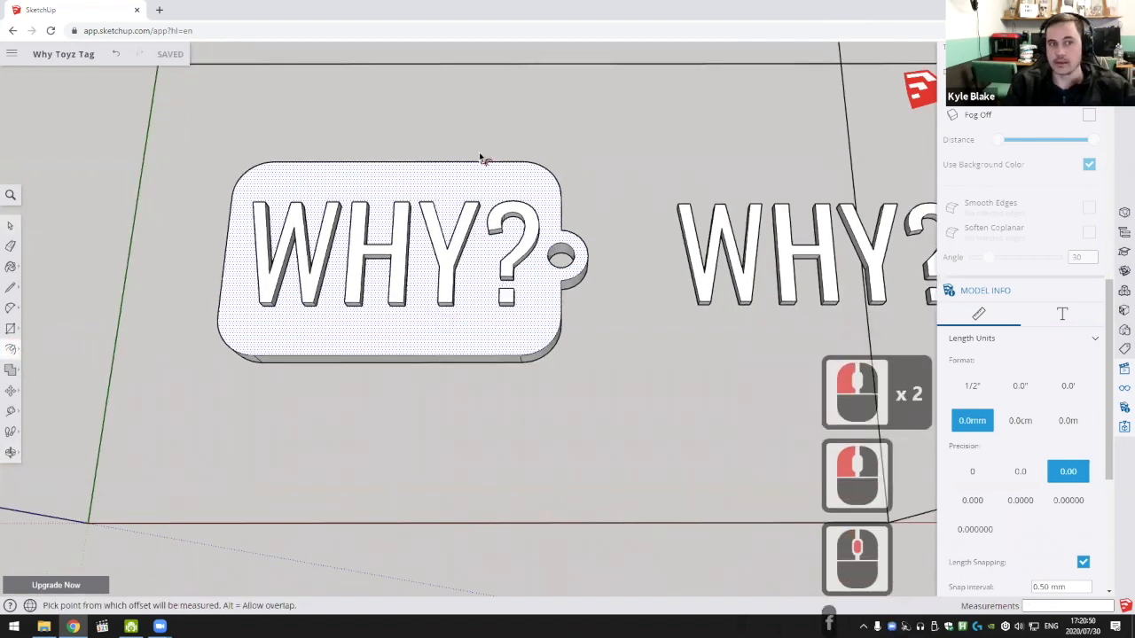
scroll(479, 159, up, 2)
scroll(479, 164, up, 1)
click(475, 162)
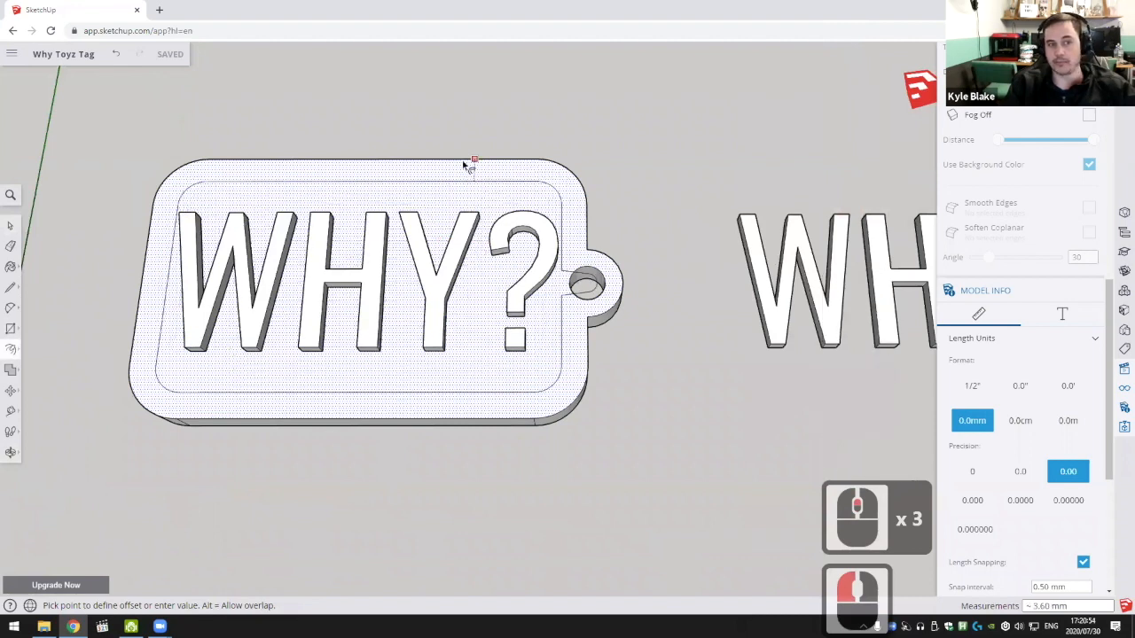
text(2)
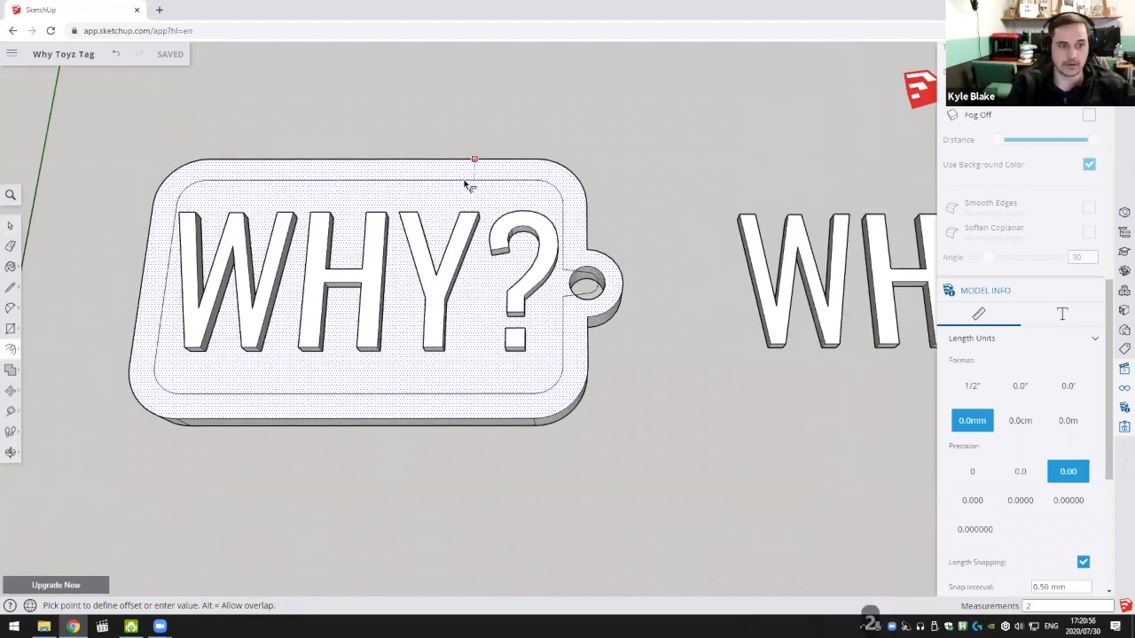
key(Return)
Measure the hole margin, then offset the hole's circular edge by 2.5 mm.
scroll(581, 255, up, 5)
scroll(558, 253, up, 7)
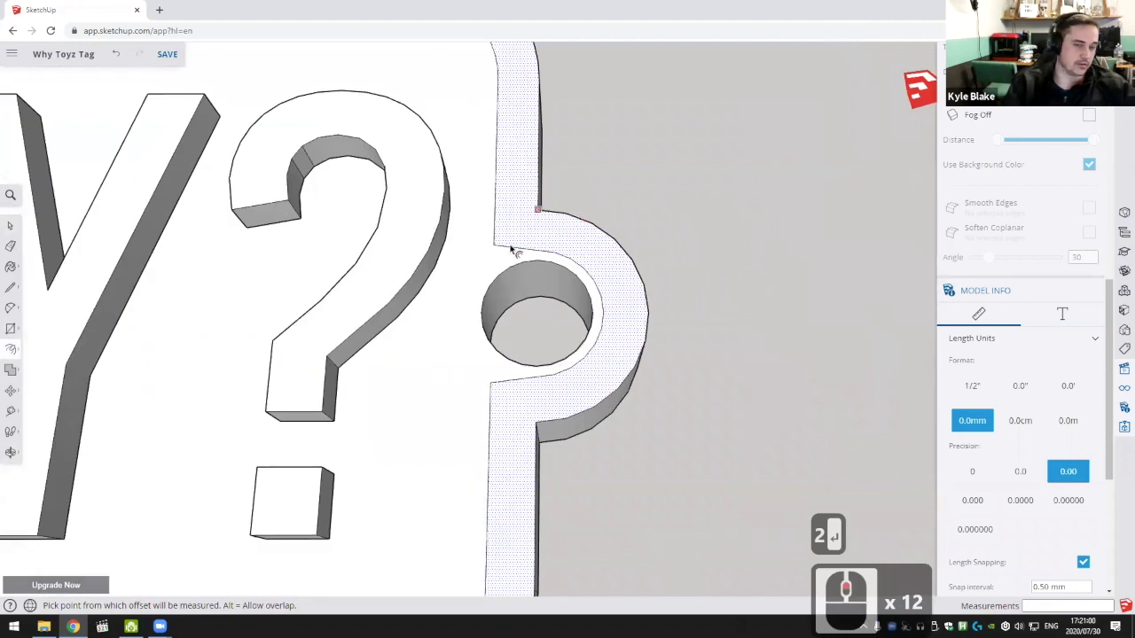
key(t)
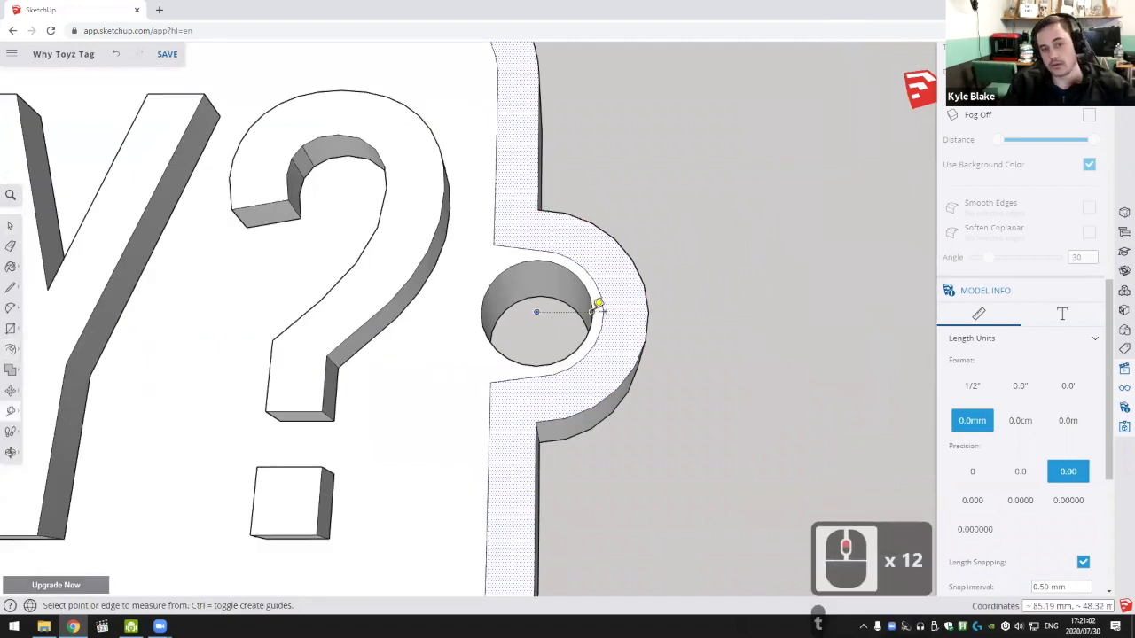
click(594, 309)
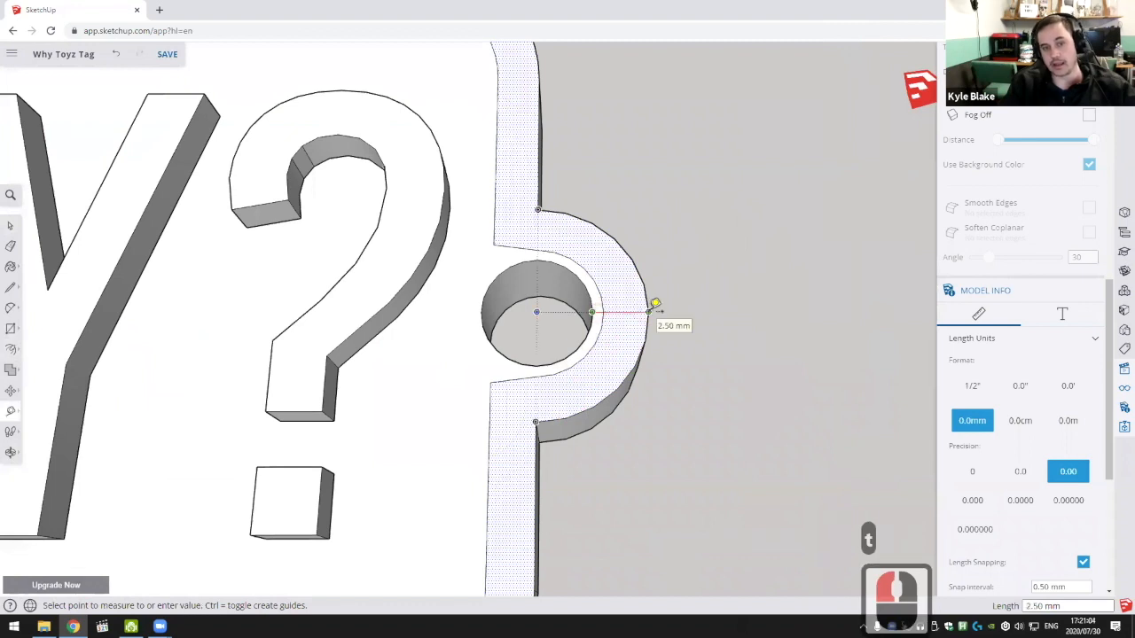
key(space)
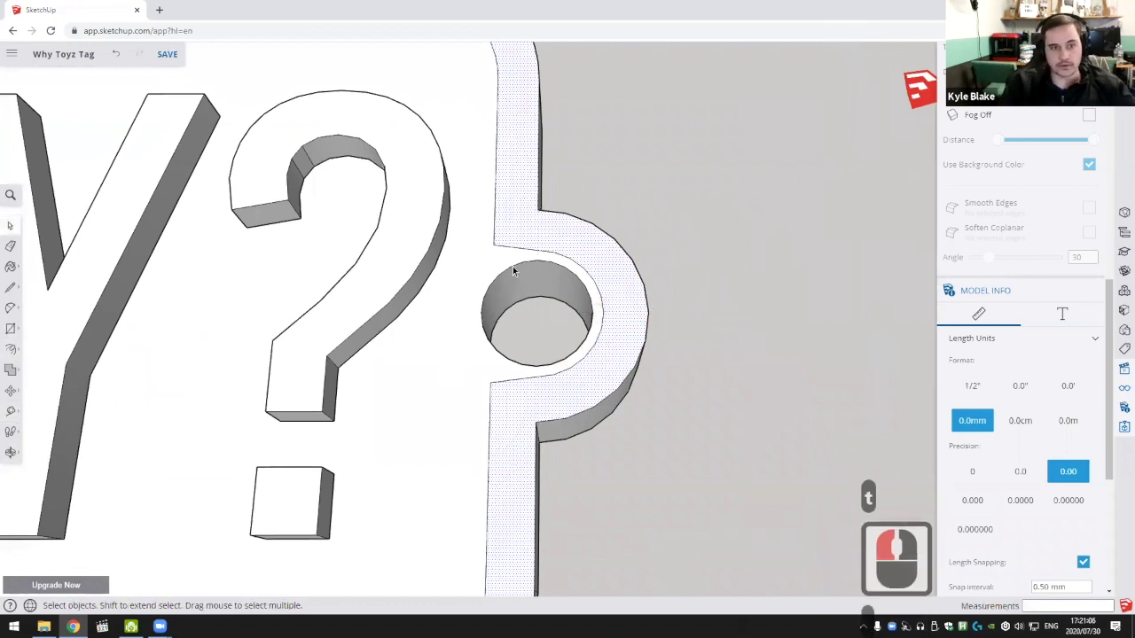
click(513, 266)
key(f)
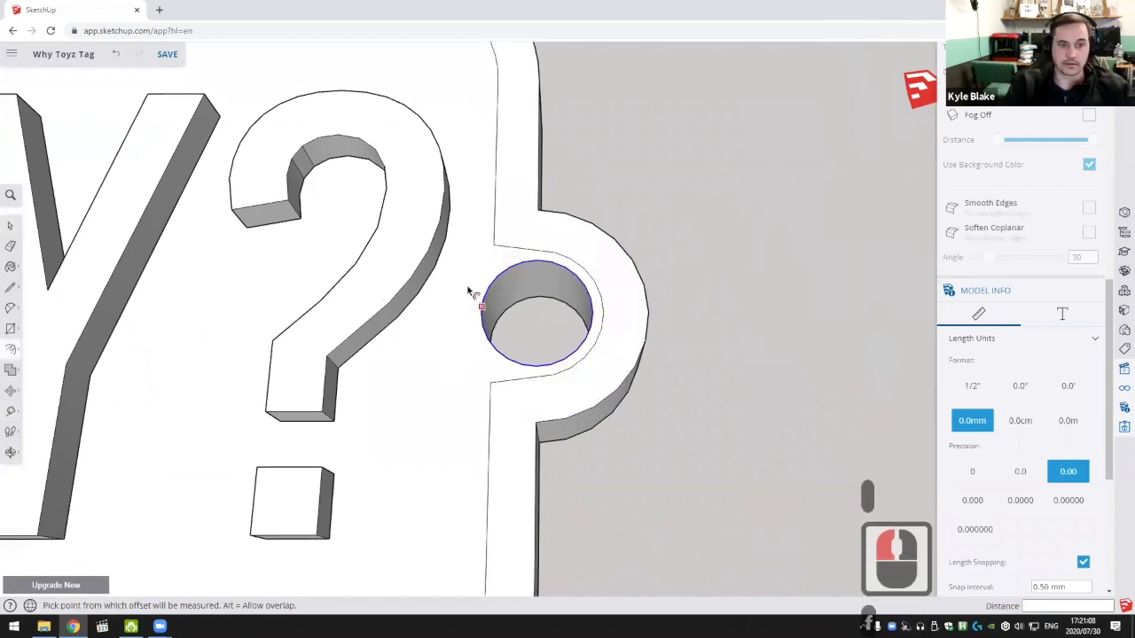
click(481, 306)
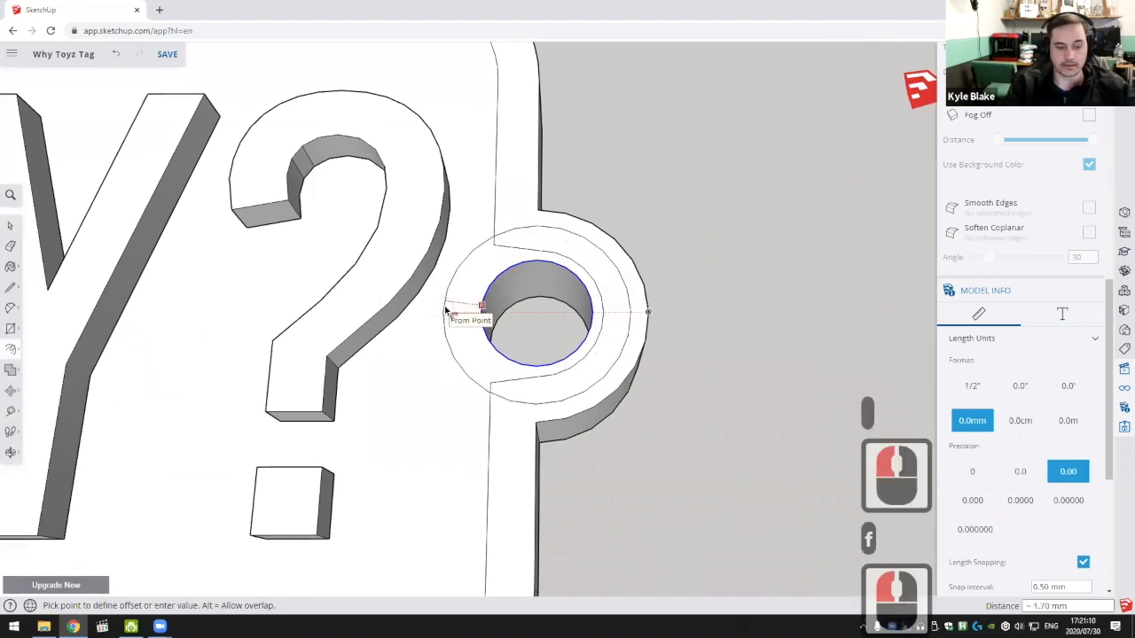
text(2.5)
key(Return)
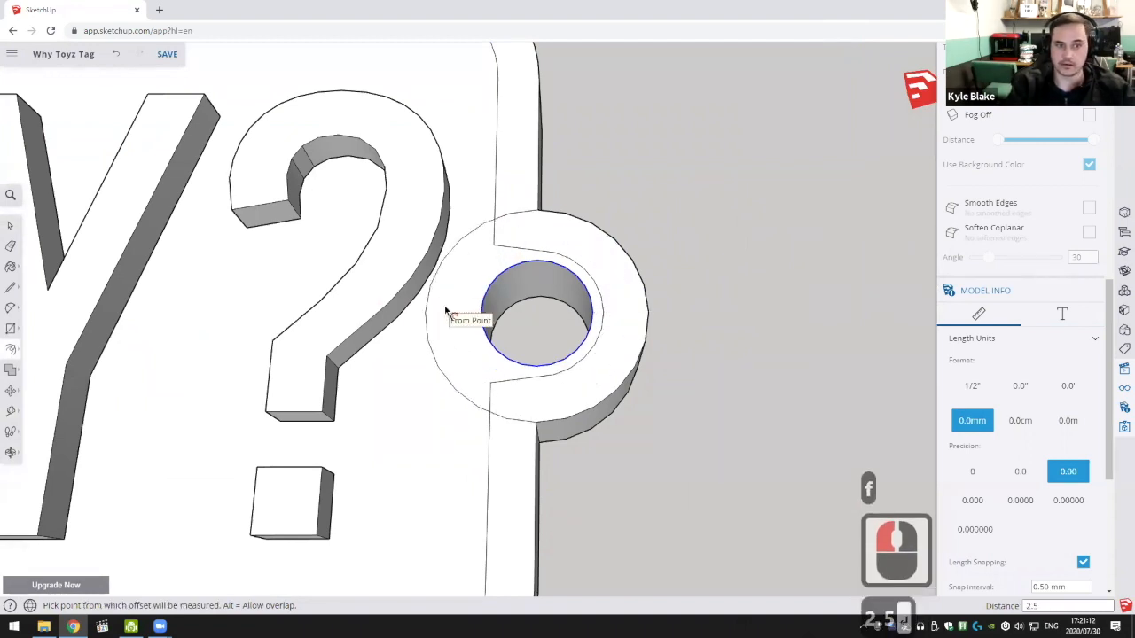
Erase the stray border line stubs inside the hole ring.
key(r)
key(e)
click(499, 247)
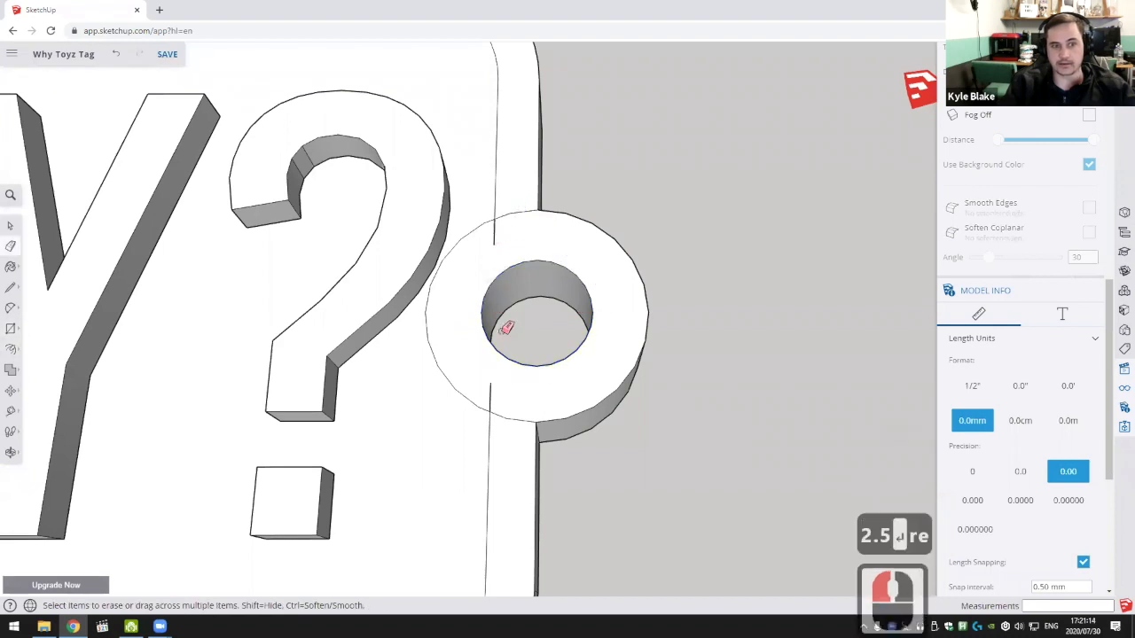
click(493, 235)
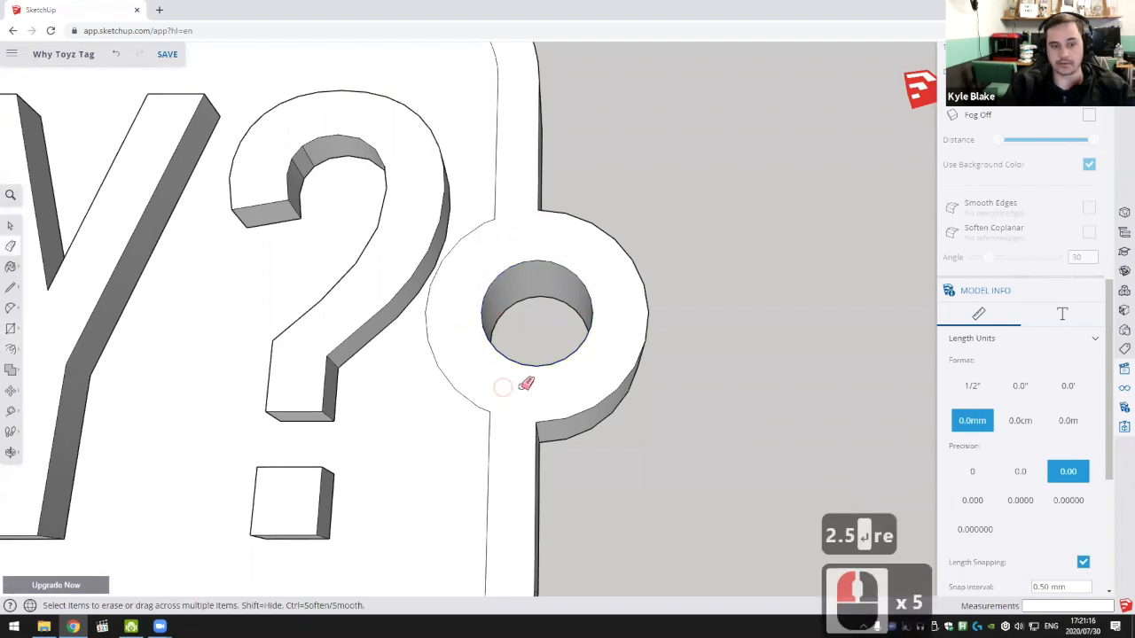
Pull the border strip and hole ring up 2 mm into a rim.
scroll(522, 354, down, 6)
middle_drag(519, 298, 695, 225)
key(p)
click(521, 281)
text(2)
key(Return)
shift+scroll(570, 344, down, 6)
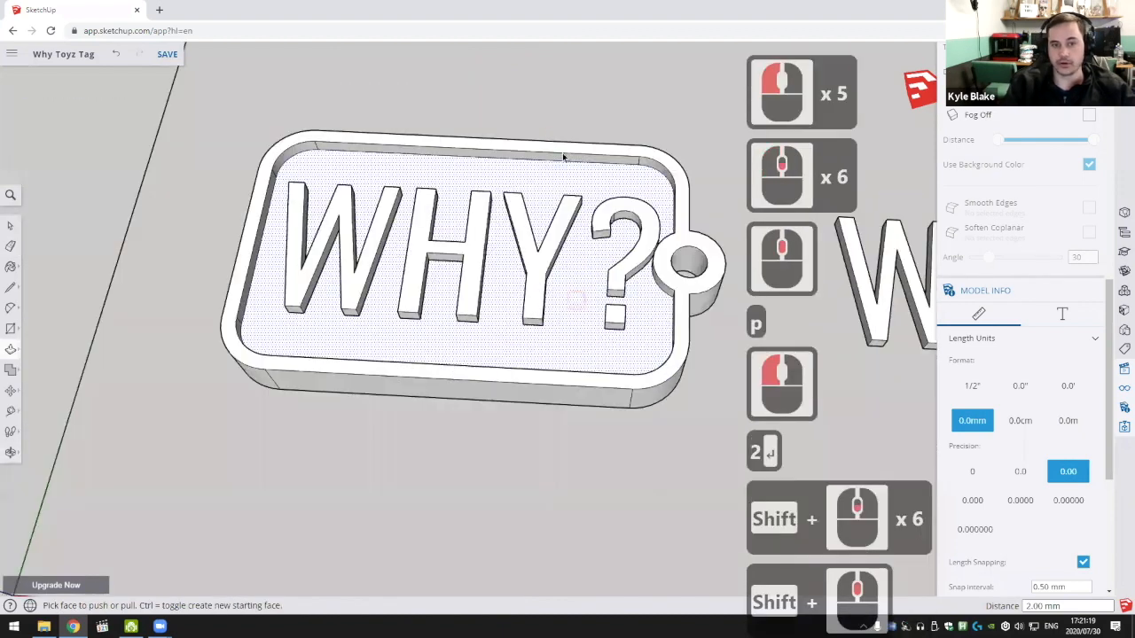
Select the WHY? lettering and move it slightly to the left.
middle_drag(562, 153, 574, 177)
key(space)
click(647, 245)
scroll(633, 380, down, 1)
middle_drag(633, 380, 557, 137)
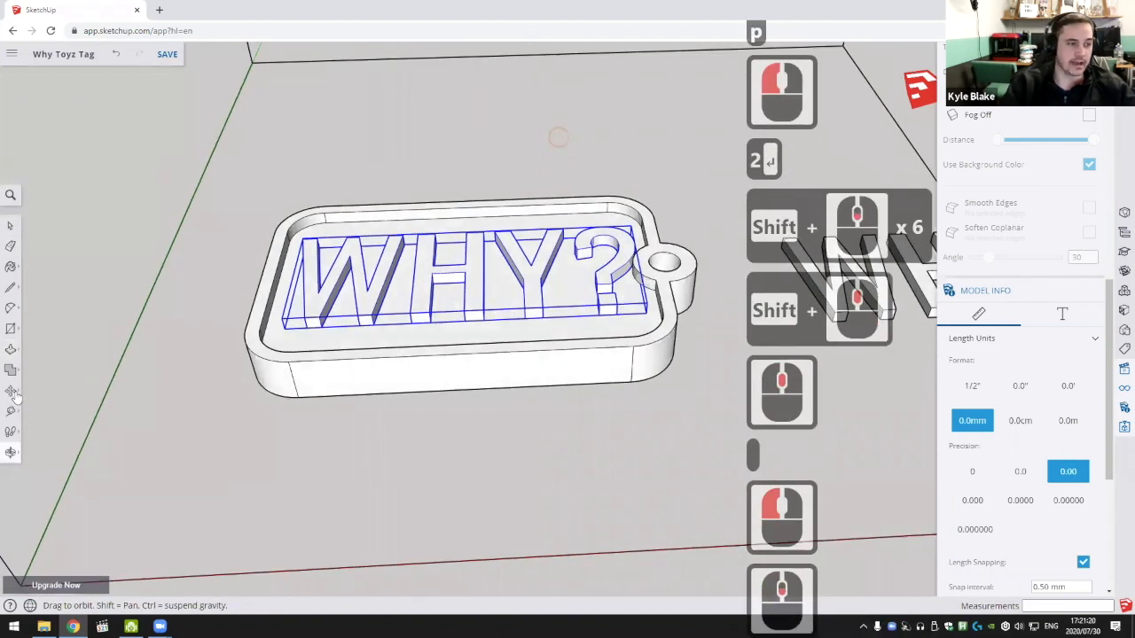
click(16, 397)
middle_drag(436, 200, 425, 201)
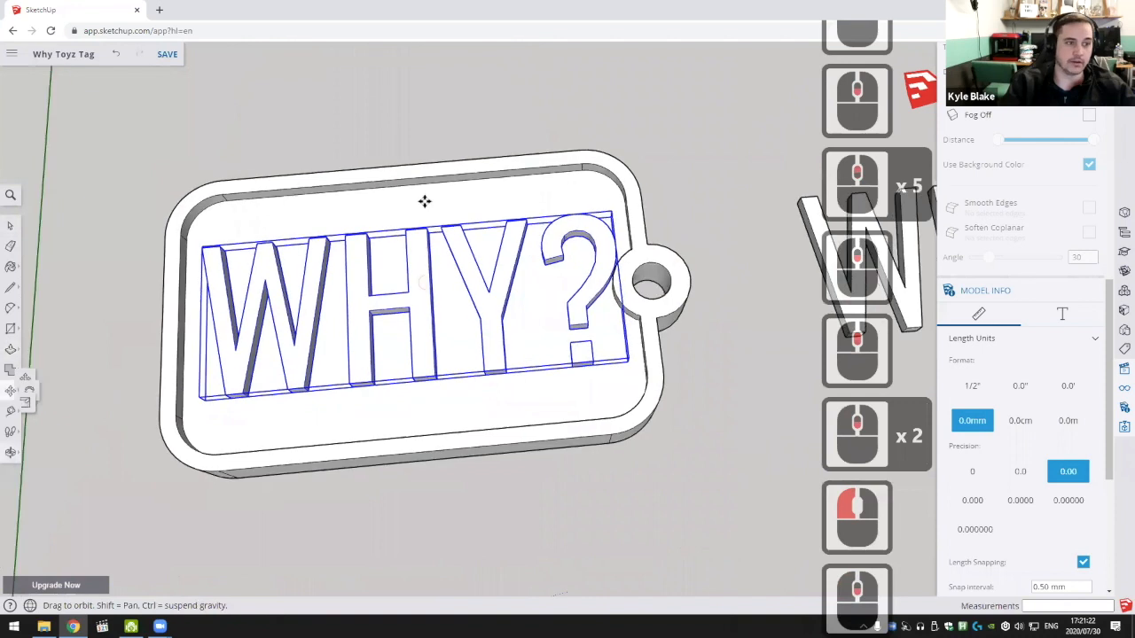
scroll(425, 201, up, 1)
click(463, 206)
click(448, 208)
Select and deselect the recessed floor face, orbiting and panning to inspect the tag.
key(space)
click(611, 388)
scroll(590, 444, down, 4)
middle_drag(590, 443, 505, 393)
click(620, 470)
shift+middle_drag(620, 470, 496, 407)
scroll(497, 408, down, 1)
middle_drag(496, 407, 507, 262)
Push the recessed floor flush with the rim, erase the ring edge, and delete the inner border outline.
scroll(535, 320, up, 2)
middle_drag(522, 321, 582, 273)
key(p)
double_click(540, 284)
key(e)
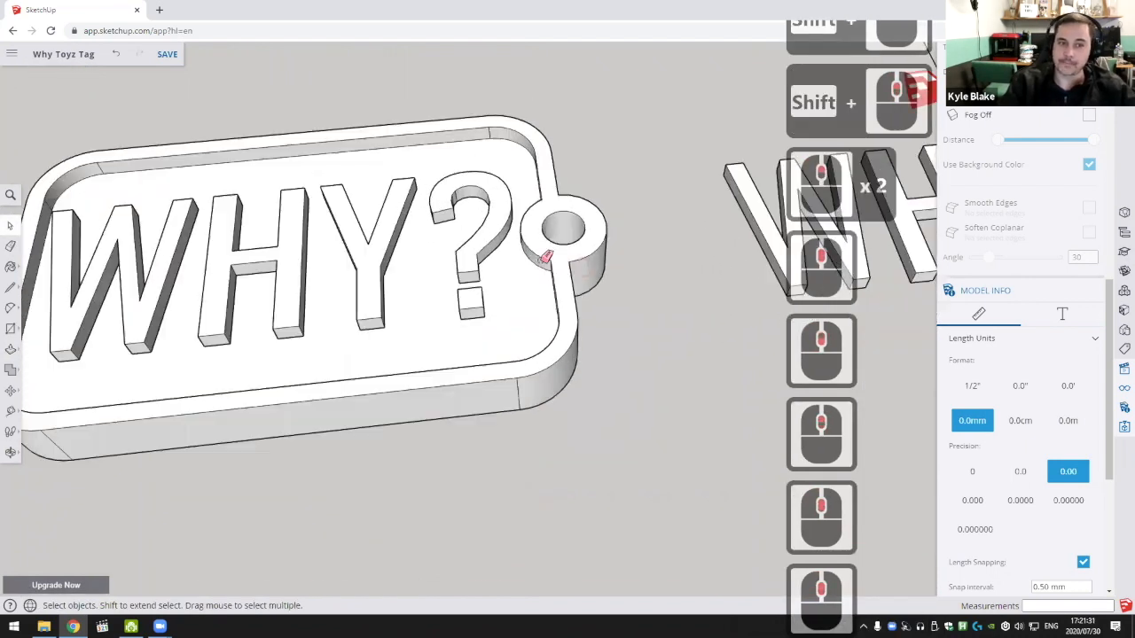
click(540, 260)
key(space)
double_click(553, 285)
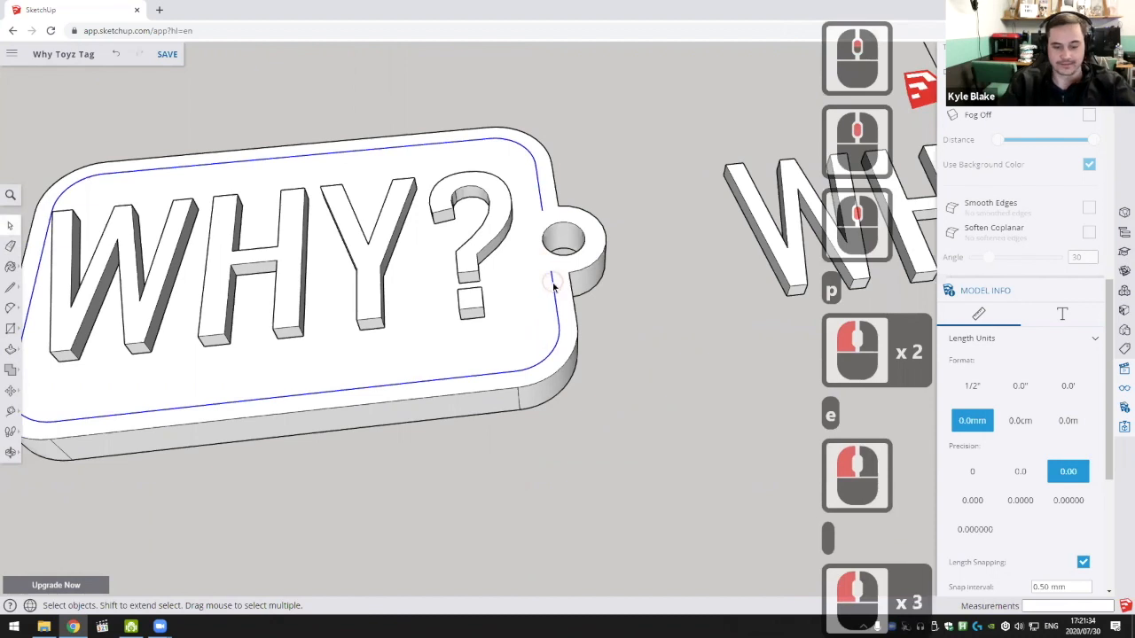
key(Delete)
Center the tag in view and begin a new inward offset from its top edge.
scroll(307, 355, down, 7)
shift+middle_drag(307, 355, 12, 346)
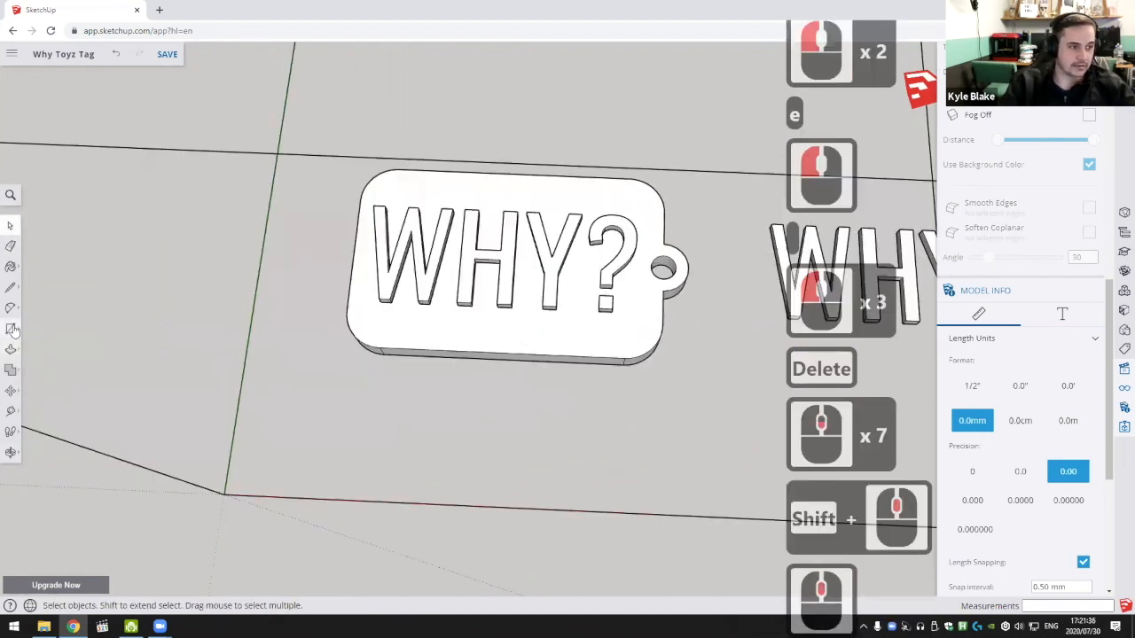
click(10, 331)
click(10, 350)
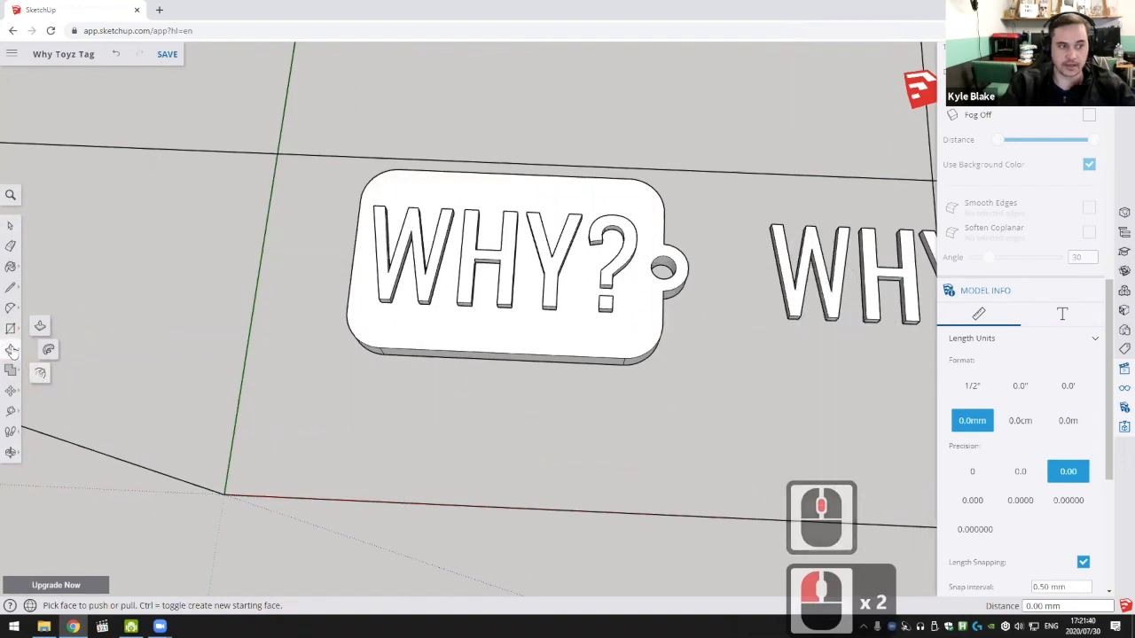
middle_drag(519, 178, 535, 165)
scroll(535, 165, up, 3)
click(534, 163)
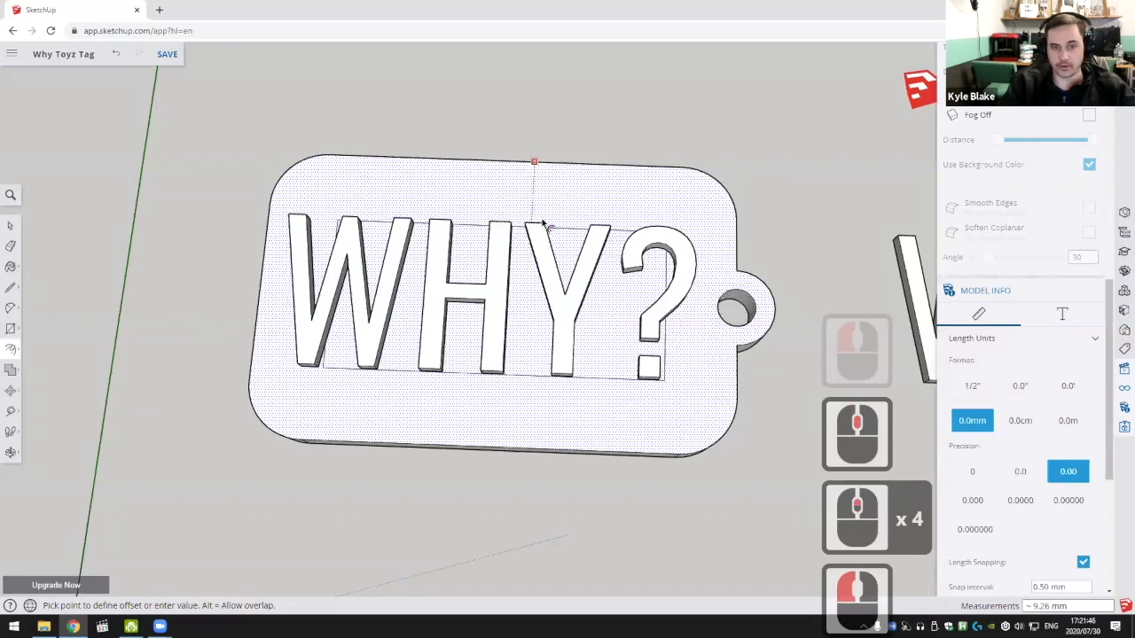
Commit the 2 mm inner border, offset the hole edge 2.5 mm, and erase lines crossing the ring.
click(541, 185)
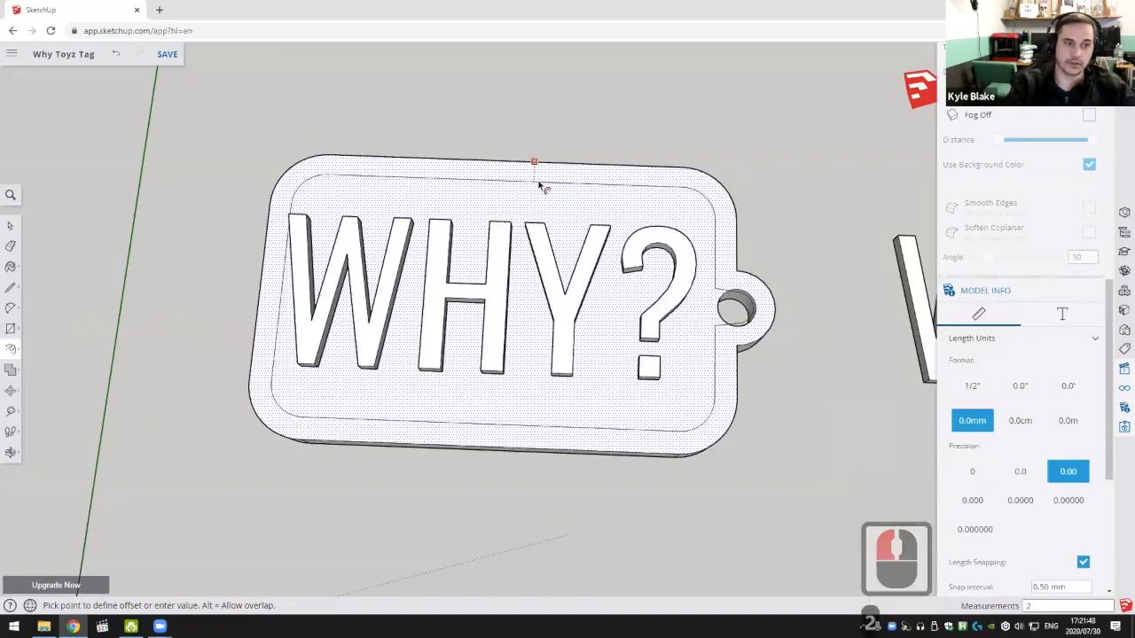
middle_drag(598, 260, 595, 299)
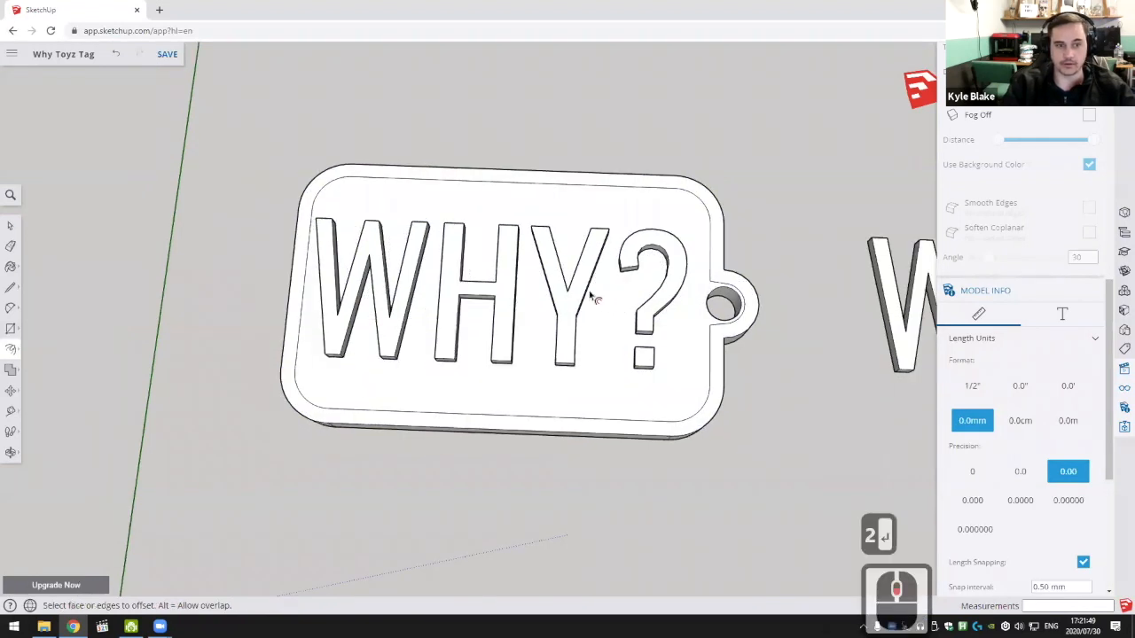
shift+middle_drag(697, 289, 471, 266)
scroll(470, 267, up, 11)
scroll(470, 271, up, 3)
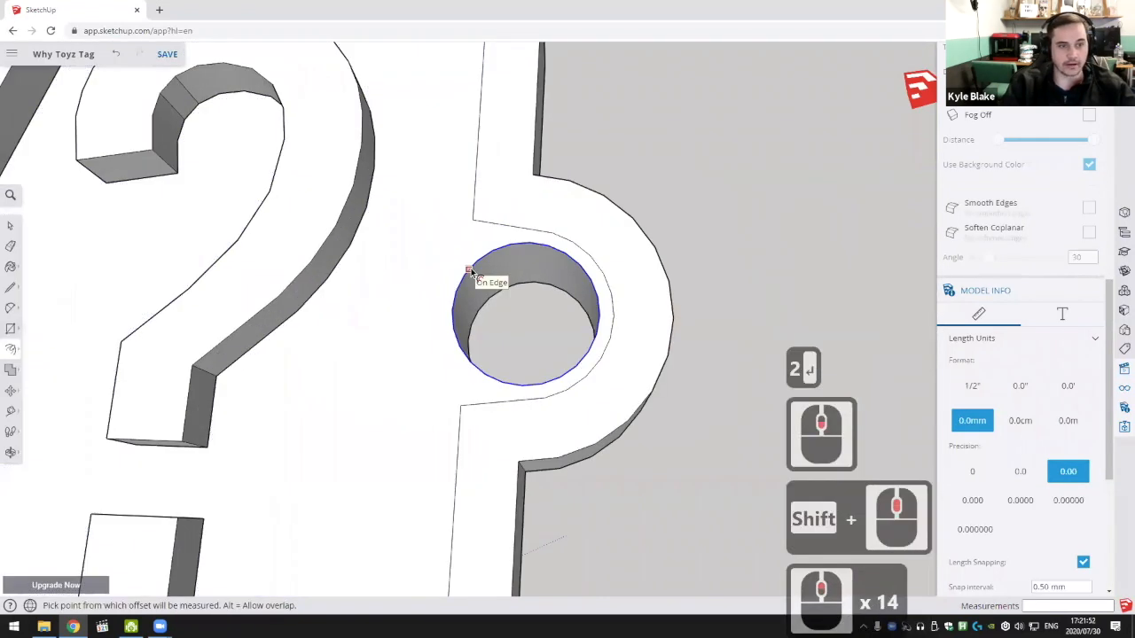
click(471, 268)
text(2,)
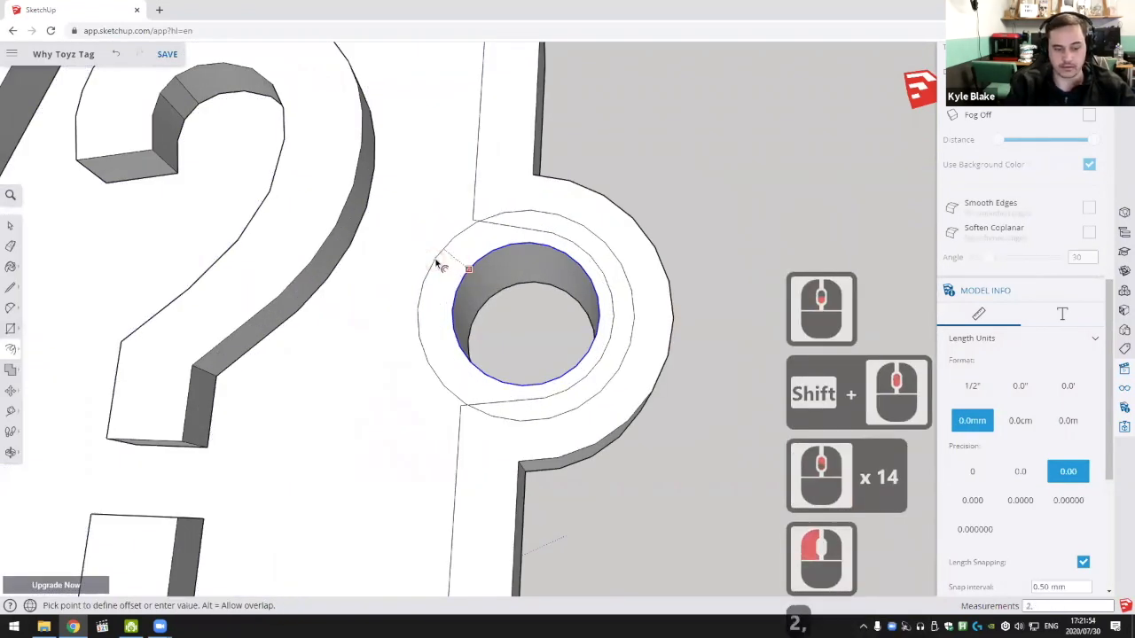
text(52)
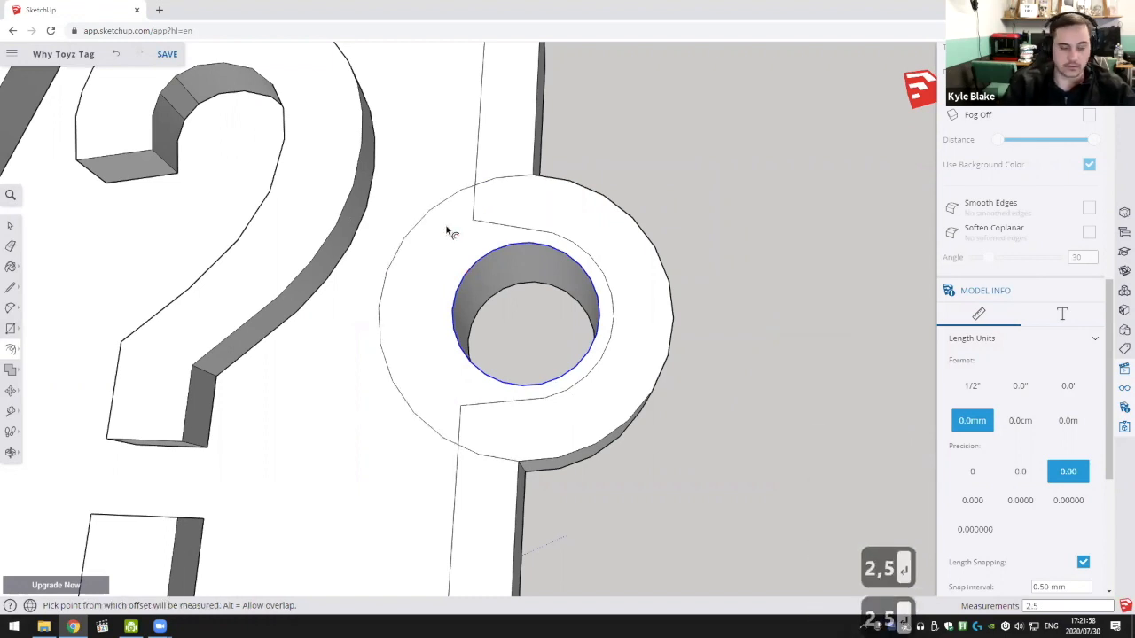
text(e)
drag(502, 176, 474, 225)
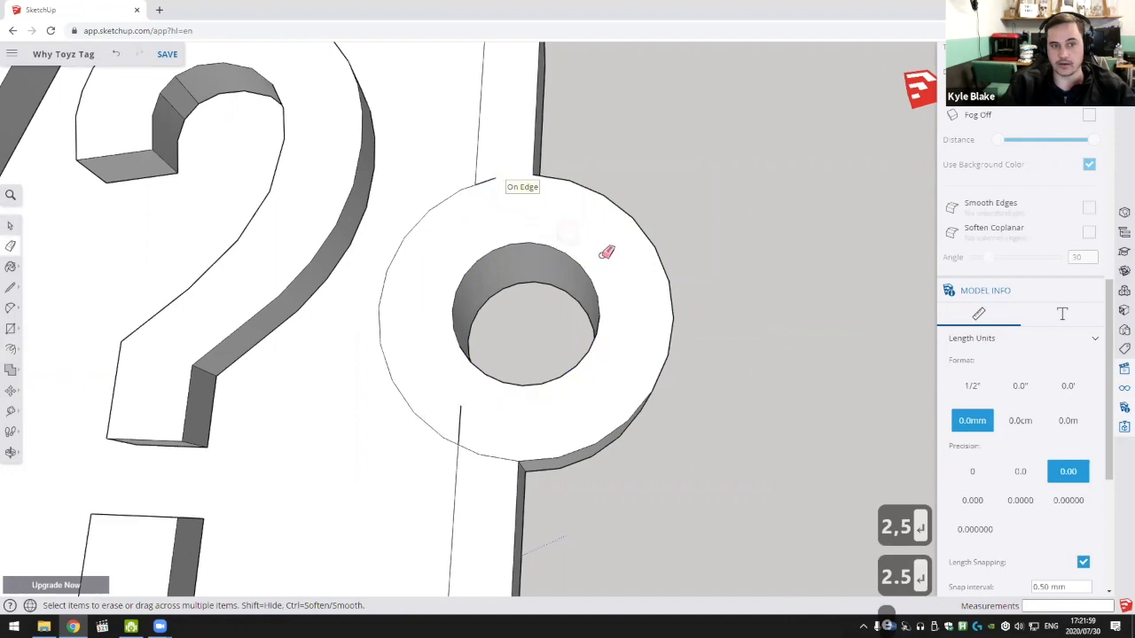
Erase the remaining stubs in the ring and pull the border strip up 2 mm.
click(475, 438)
click(490, 447)
scroll(490, 447, down, 5)
key(p)
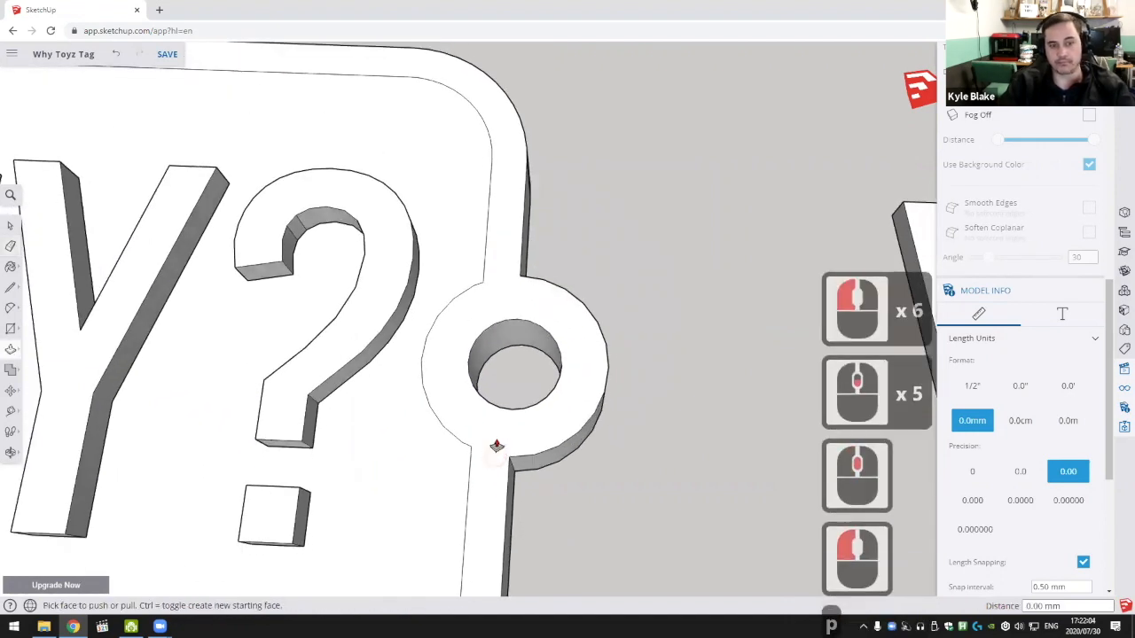
click(496, 446)
text(2)
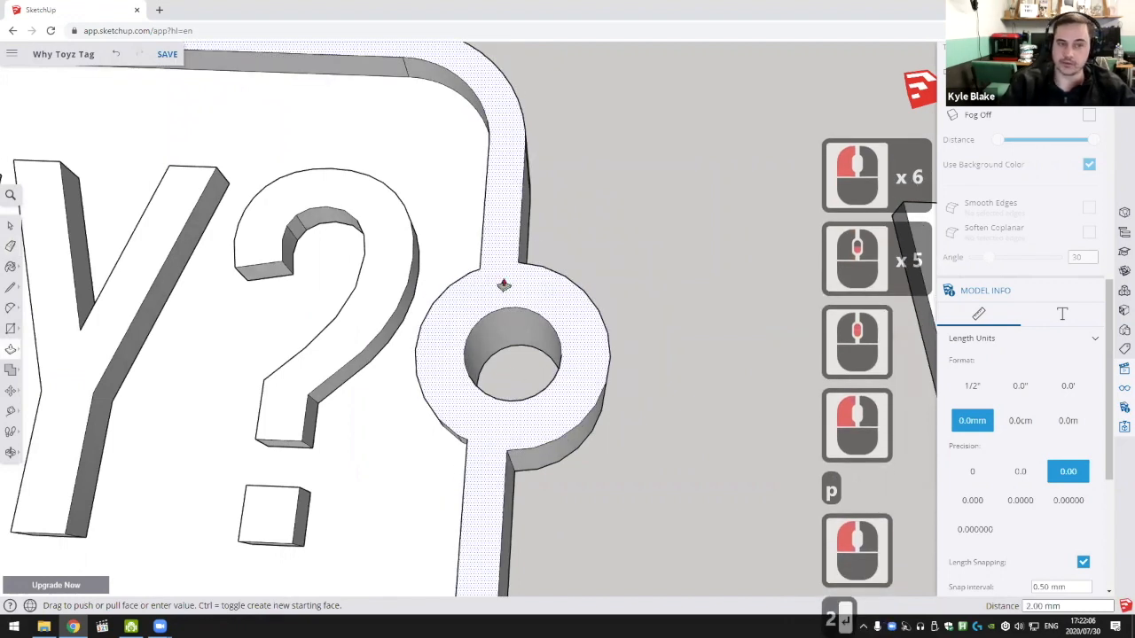
scroll(503, 285, down, 6)
shift+scroll(488, 282, down, 3)
Inspect the raised rim, then explode the WHY? text into loose geometry.
middle_drag(531, 201, 723, 127)
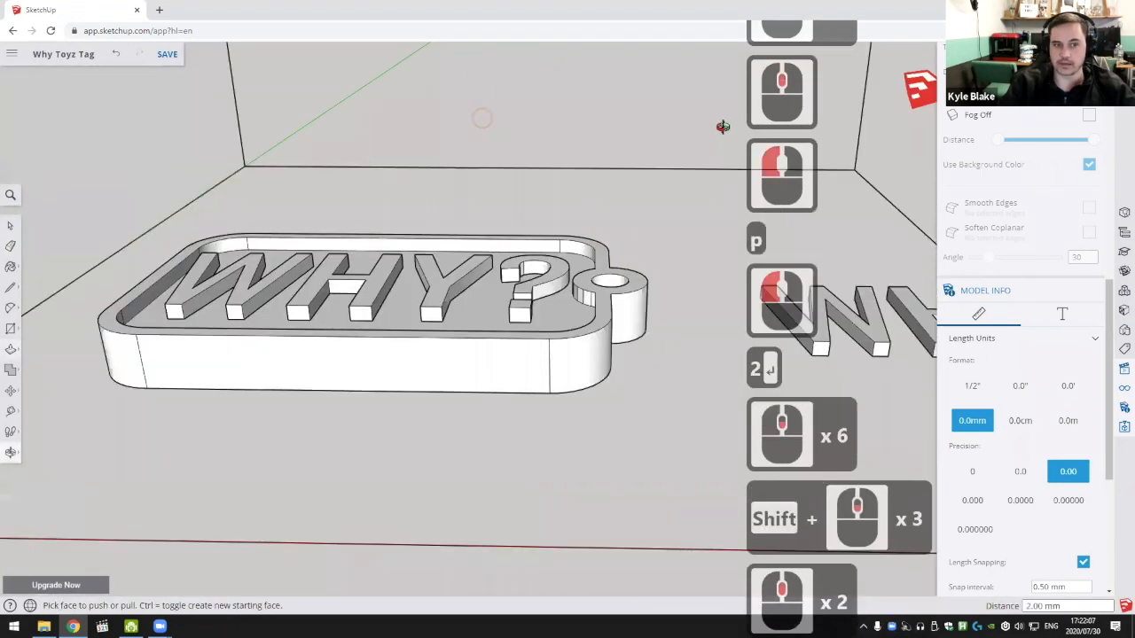
scroll(518, 266, up, 6)
middle_drag(518, 265, 526, 299)
middle_drag(485, 233, 551, 377)
scroll(556, 381, down, 9)
middle_drag(450, 412, 451, 471)
key(space)
right_click(485, 228)
click(514, 382)
middle_drag(506, 365, 462, 197)
Select the standalone WHY? text to the right of the tag.
click(452, 211)
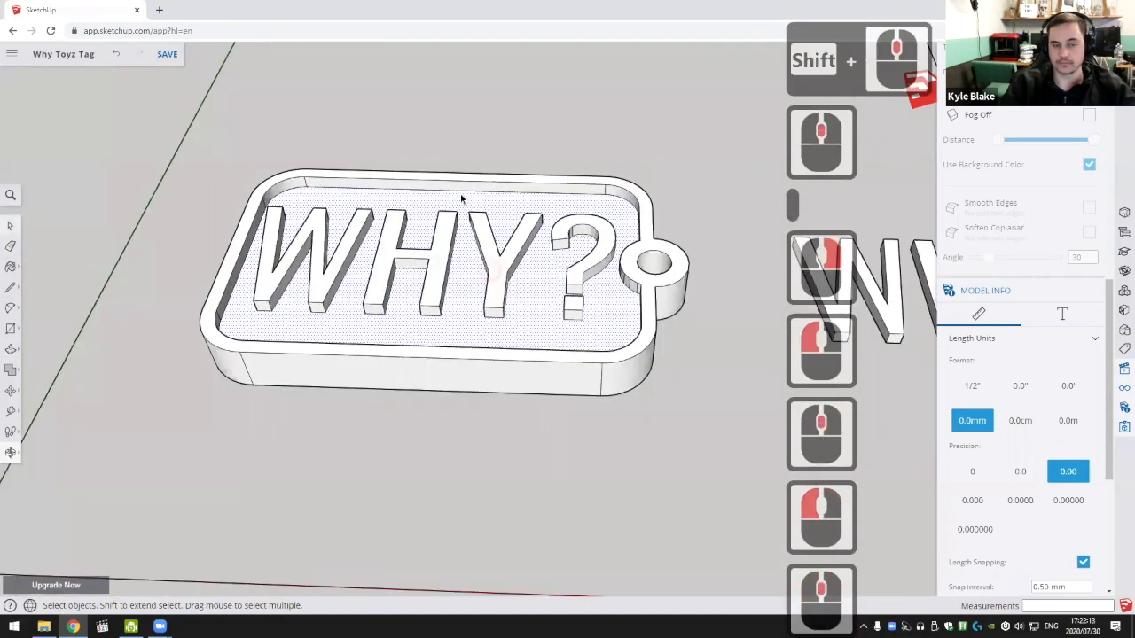
scroll(462, 197, up, 4)
scroll(463, 197, down, 5)
middle_drag(479, 274, 425, 250)
scroll(450, 241, down, 1)
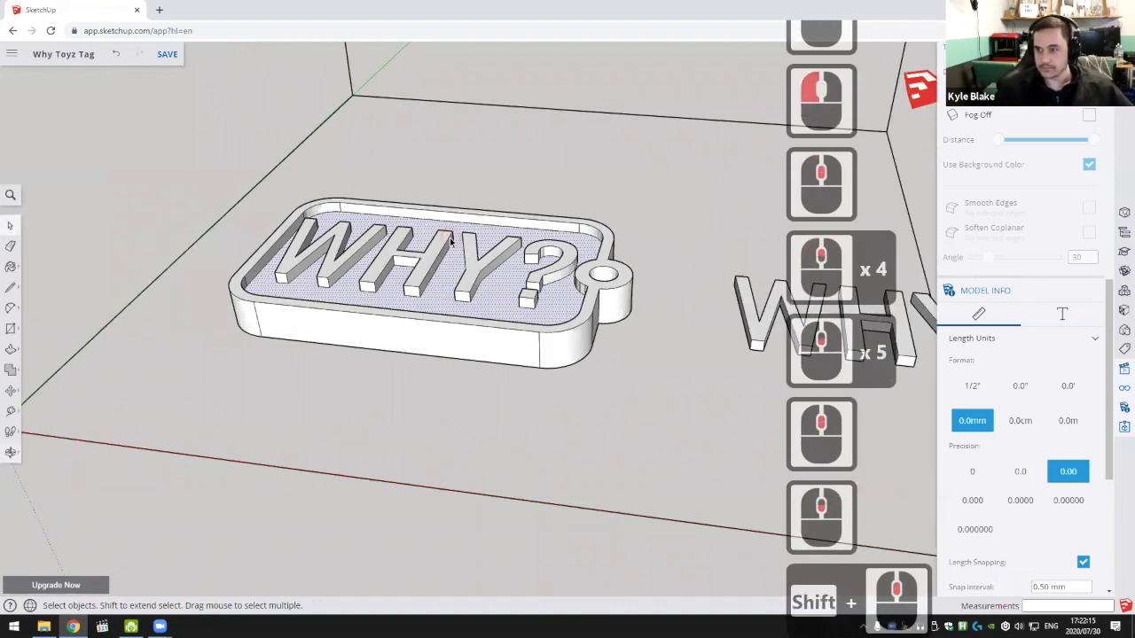
scroll(375, 415, down, 4)
middle_drag(381, 382, 348, 255)
scroll(429, 279, down, 3)
shift+middle_drag(429, 278, 346, 293)
middle_drag(354, 305, 362, 271)
scroll(362, 272, up, 4)
click(581, 293)
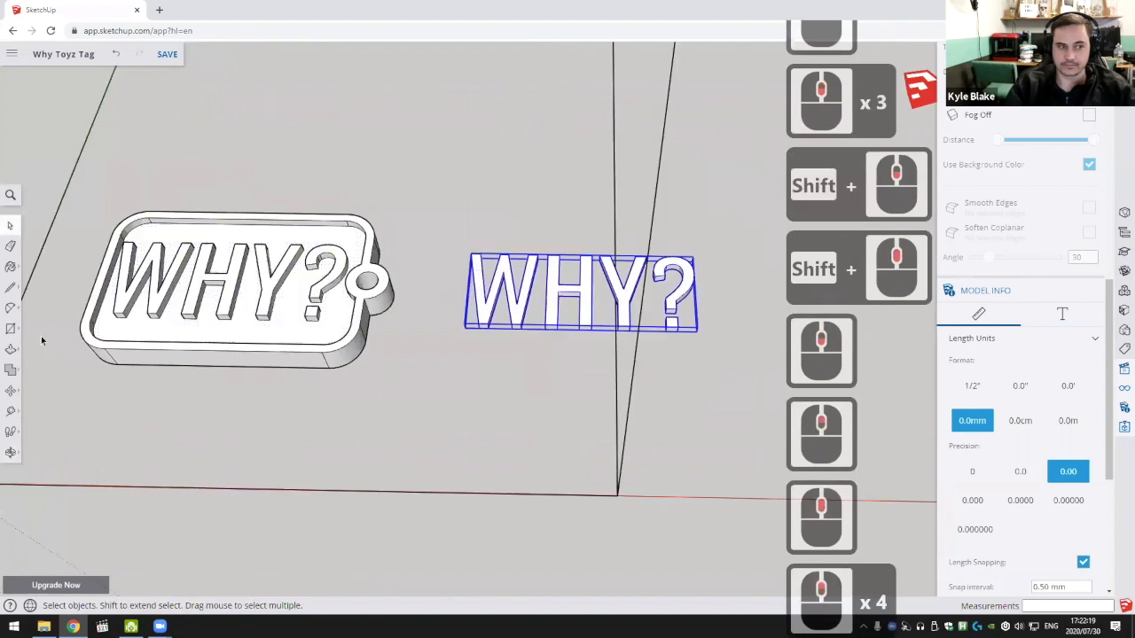
With Move, lift the loose WHY? text up above the tag.
click(11, 391)
shift+middle_drag(443, 356, 546, 397)
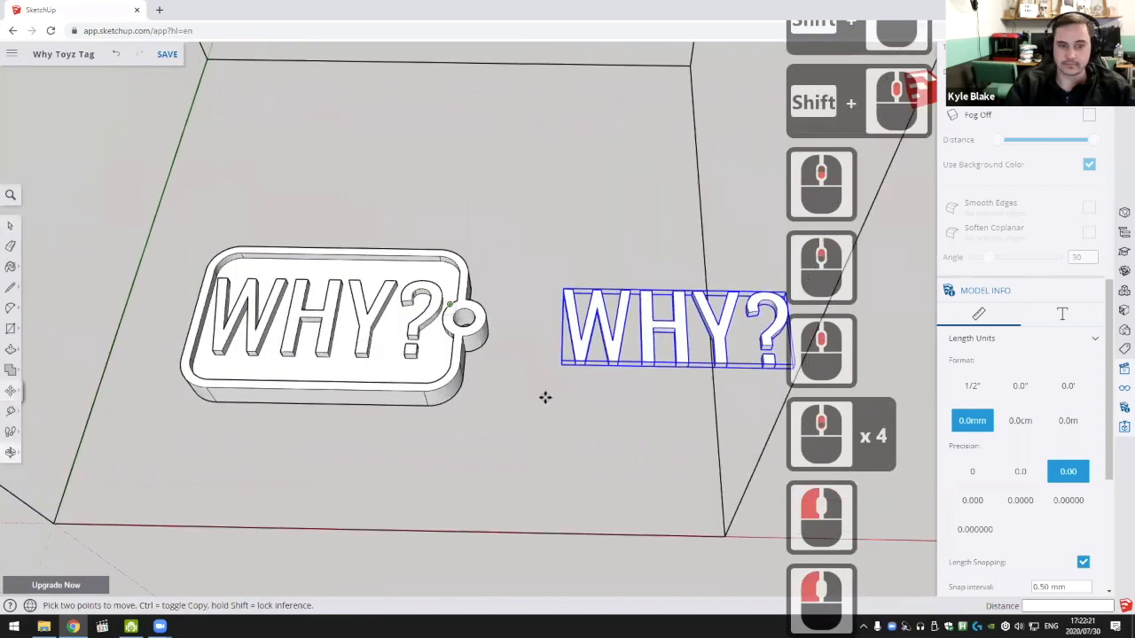
click(610, 294)
click(557, 291)
click(557, 291)
click(567, 251)
Shift the WHY? text further left so it sits just above the tag.
click(570, 251)
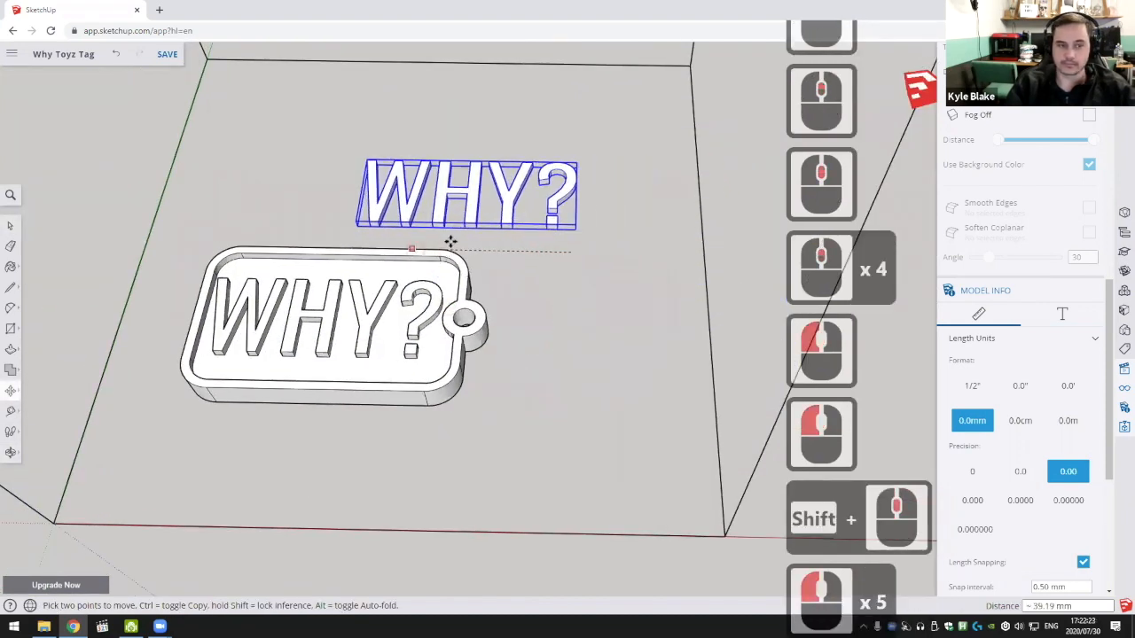
click(439, 201)
scroll(438, 200, down, 6)
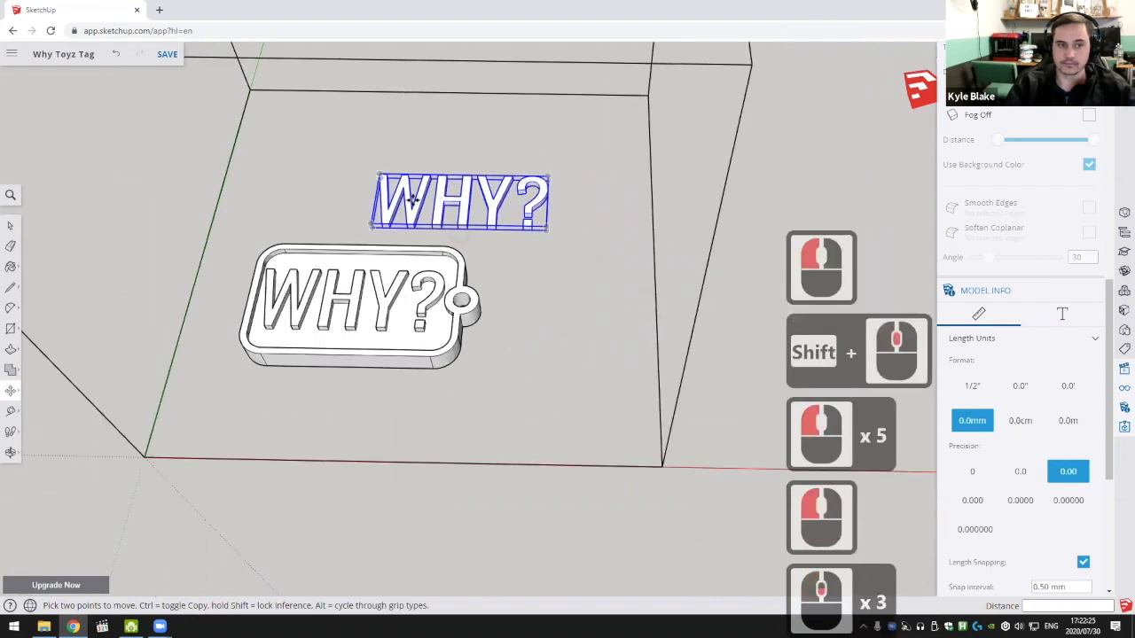
middle_drag(412, 200, 475, 241)
scroll(299, 420, up, 4)
click(434, 202)
shift+click(375, 306)
scroll(375, 307, down, 3)
Finish the move, launch Microsoft Edge via Start search 'ed', then minimize it.
key(Escape)
key(super)
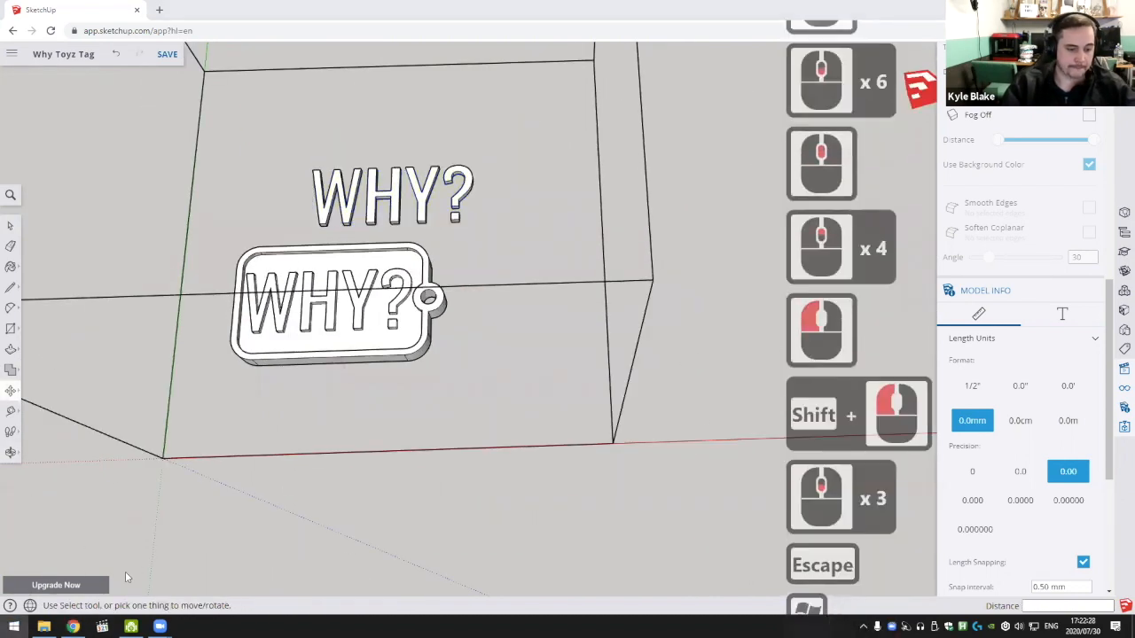
text(ed)
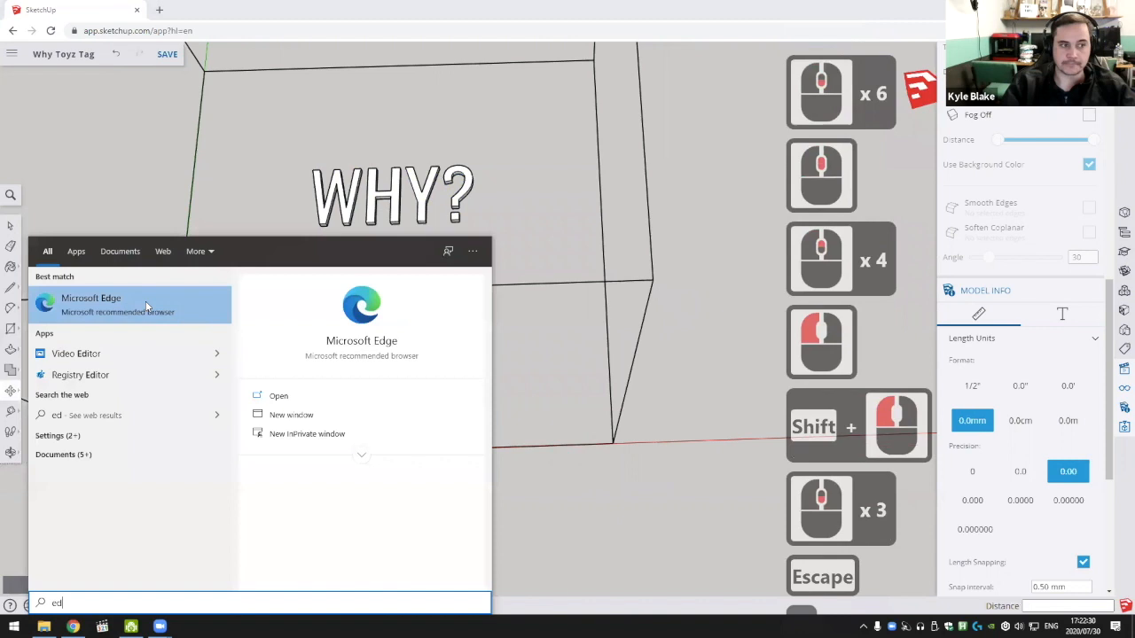
click(147, 305)
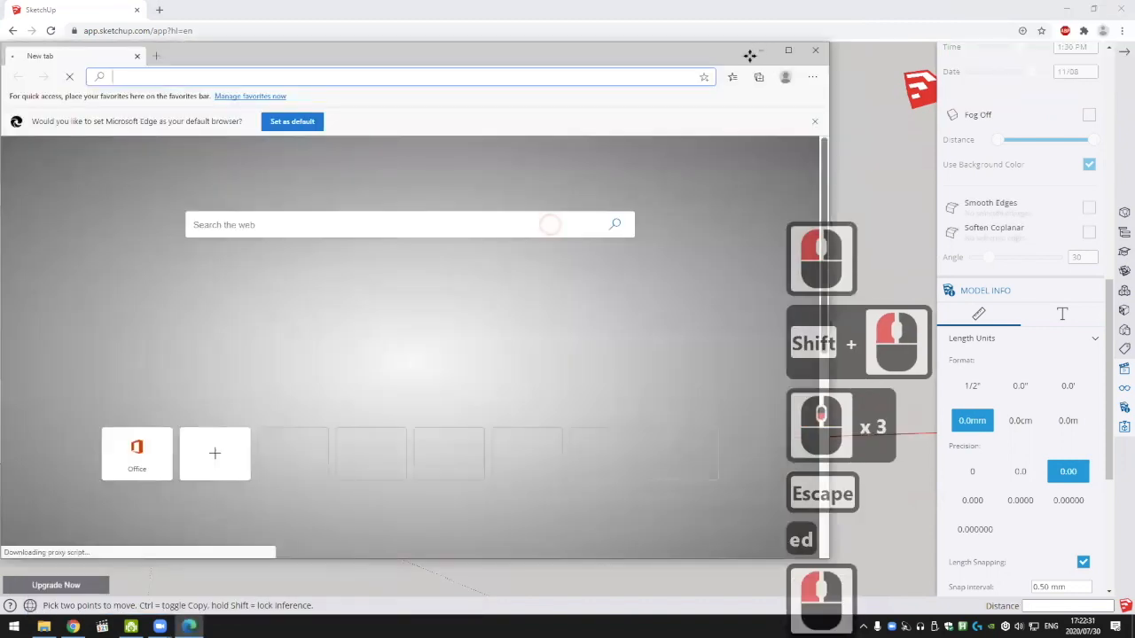
click(759, 51)
Orbit around the tag and switch back to Select, clicking empty space.
scroll(412, 243, up, 5)
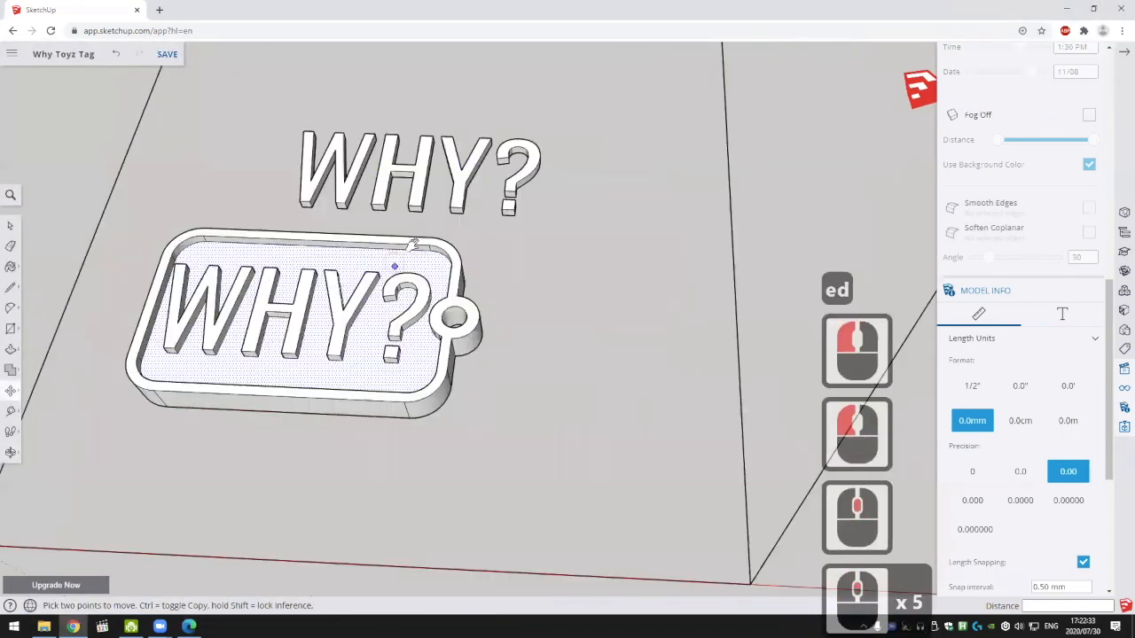
middle_drag(413, 244, 445, 278)
scroll(445, 264, down, 6)
key(space)
click(473, 251)
click(445, 278)
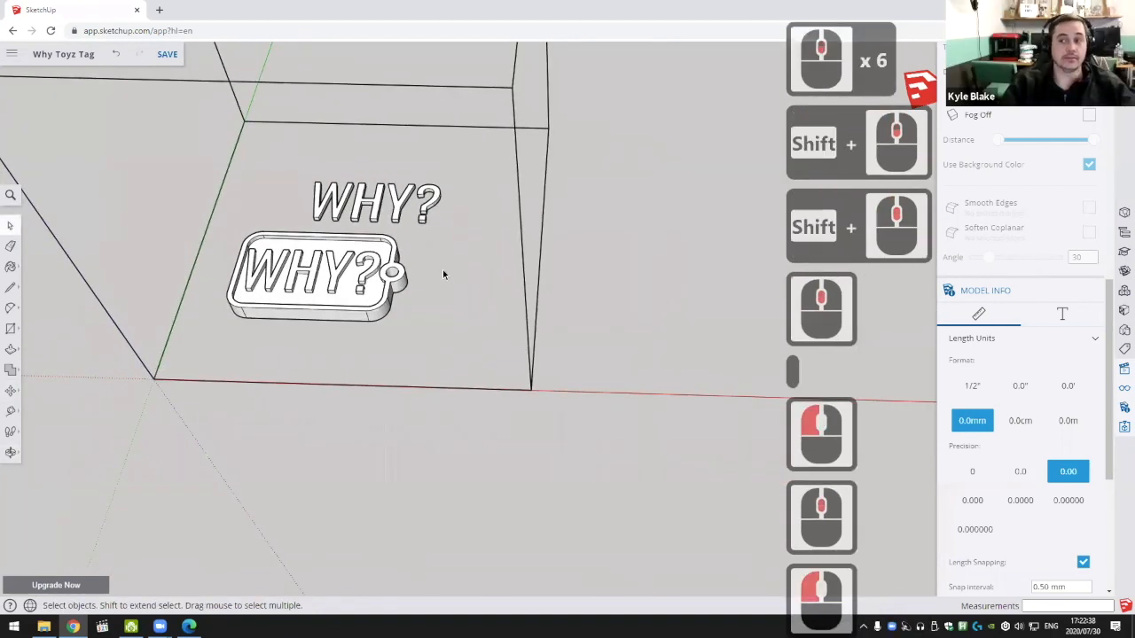
Pan and orbit to frame the tag and the box corner.
scroll(390, 310, down, 3)
shift+middle_drag(390, 310, 345, 308)
scroll(420, 321, up, 4)
scroll(428, 324, down, 2)
scroll(429, 325, up, 5)
shift+middle_drag(428, 324, 611, 322)
shift+middle_drag(432, 326, 437, 281)
middle_drag(534, 300, 534, 306)
scroll(523, 336, down, 4)
ctrl+scroll(519, 346, down, 1)
mouse_move(534, 306)
shift+middle_down()
mouse_move(484, 382)
mouse_move(541, 312)
shift+middle_up()
ctrl+scroll(514, 349, up, 1)
click(515, 349)
scroll(514, 349, down, 1)
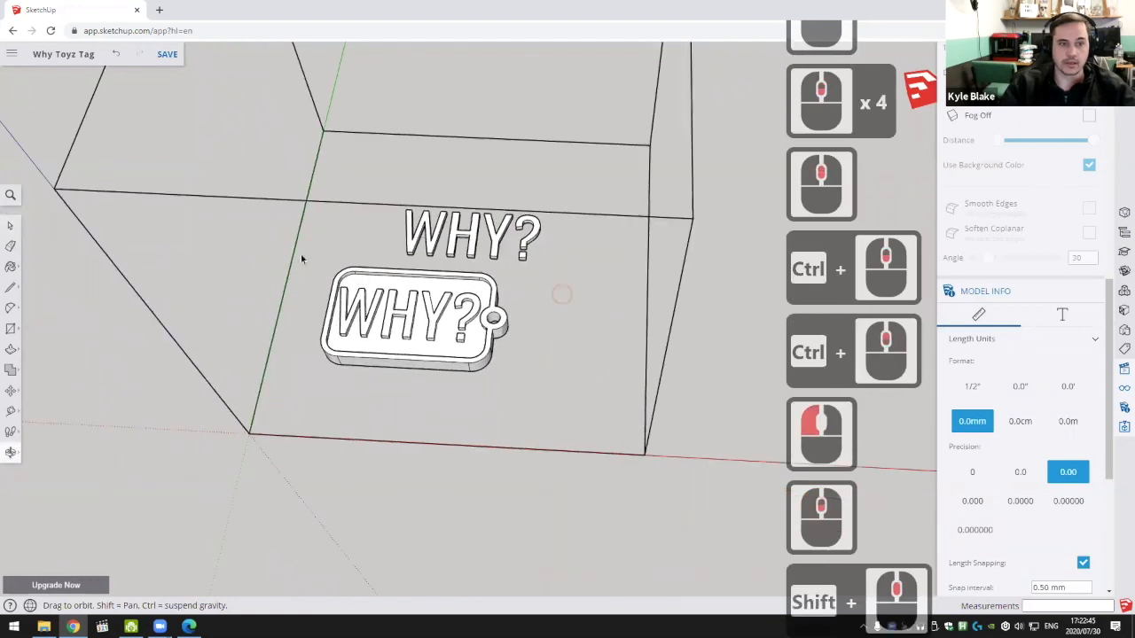
Insert logo-lg-1.jpg from the computer as an Image.
click(11, 57)
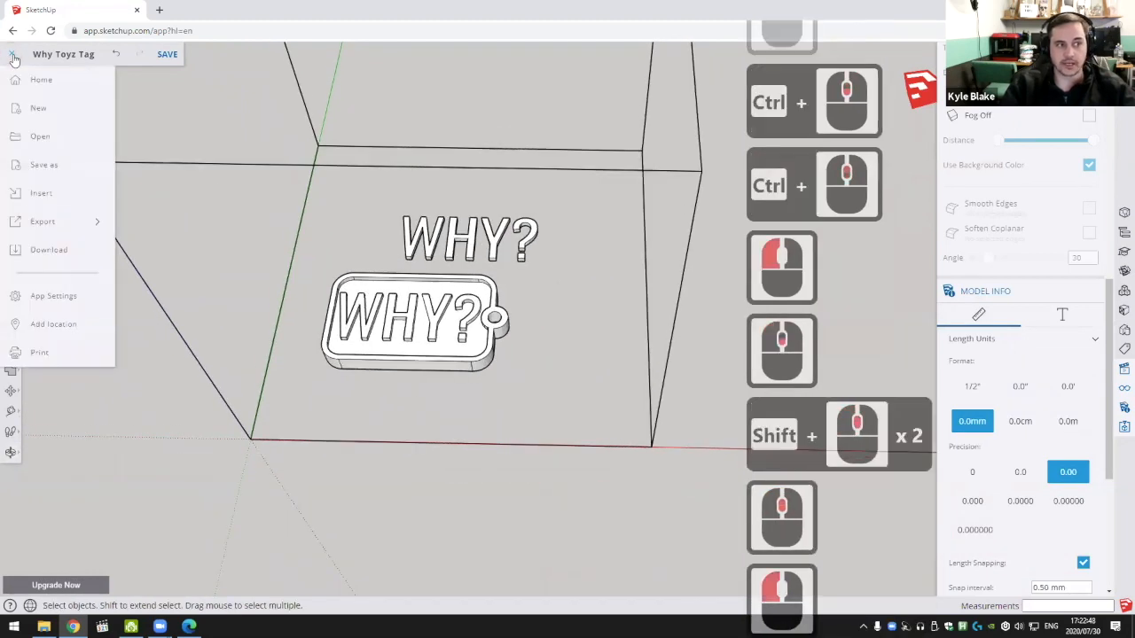
click(44, 192)
click(609, 328)
click(266, 167)
click(401, 417)
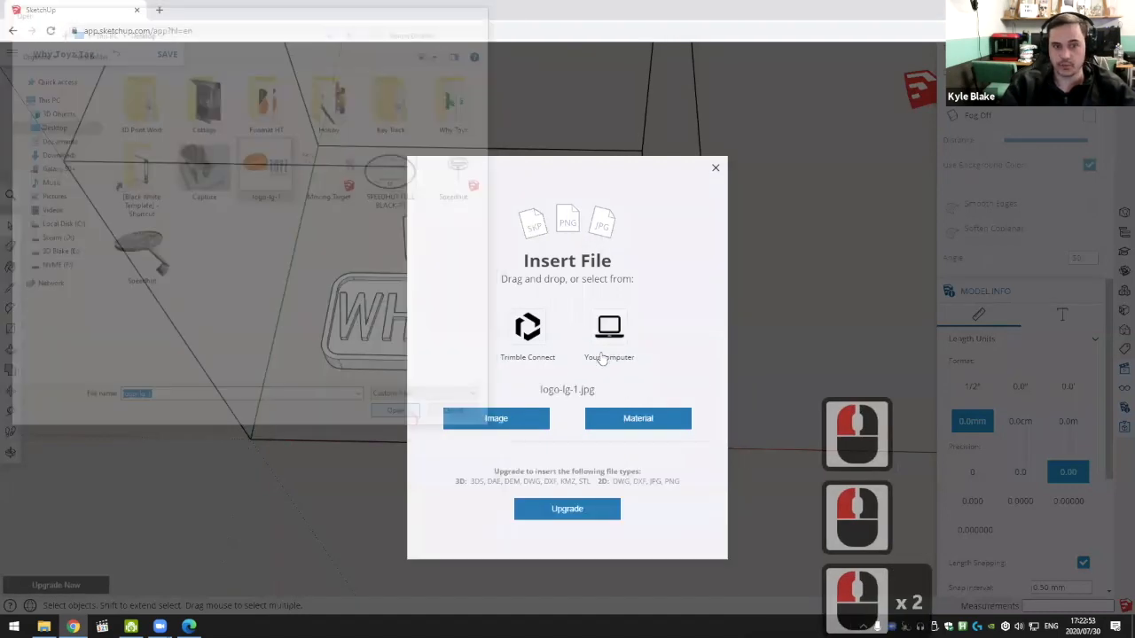
click(501, 417)
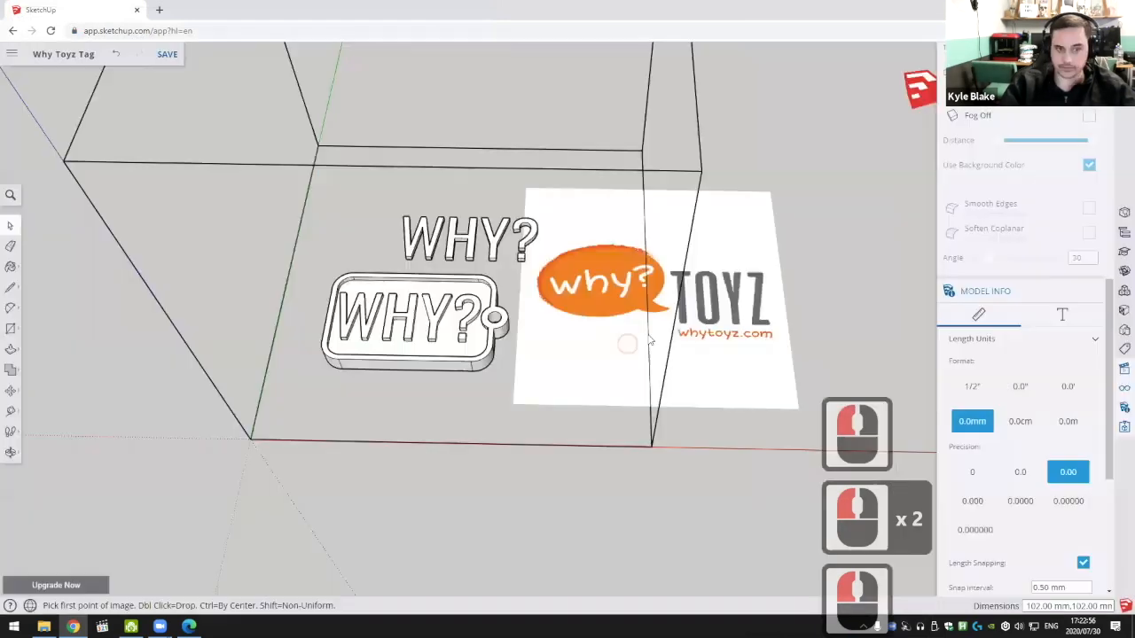
Anchor the logo image's first corner at the box corner on the red axis.
scroll(577, 426, up, 4)
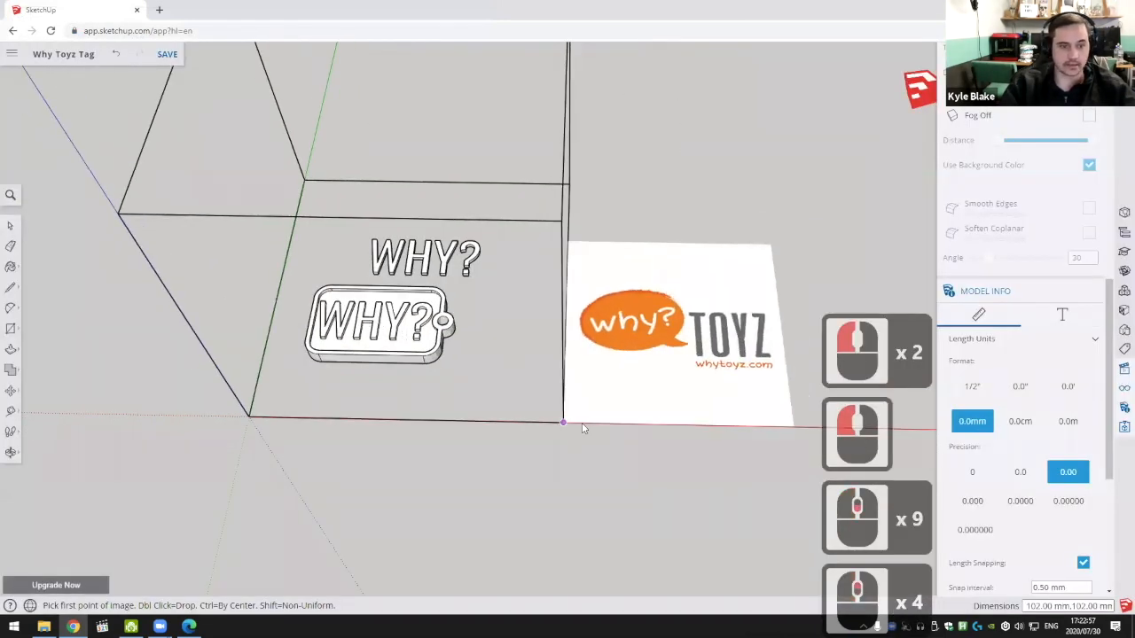
click(562, 422)
scroll(83, 393, down, 15)
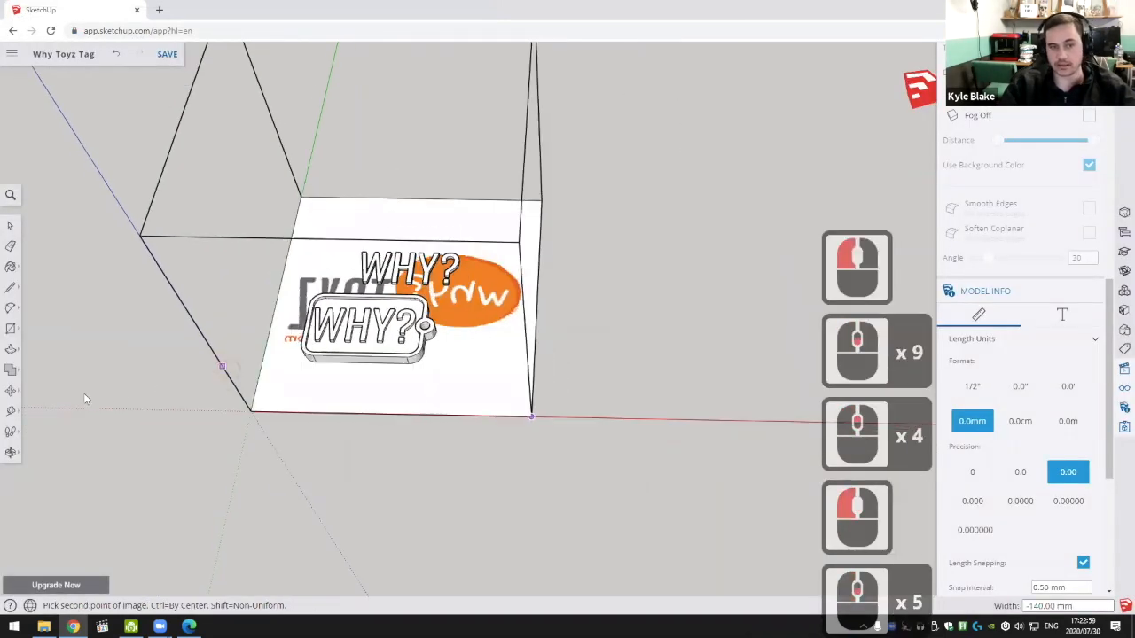
scroll(613, 274, down, 16)
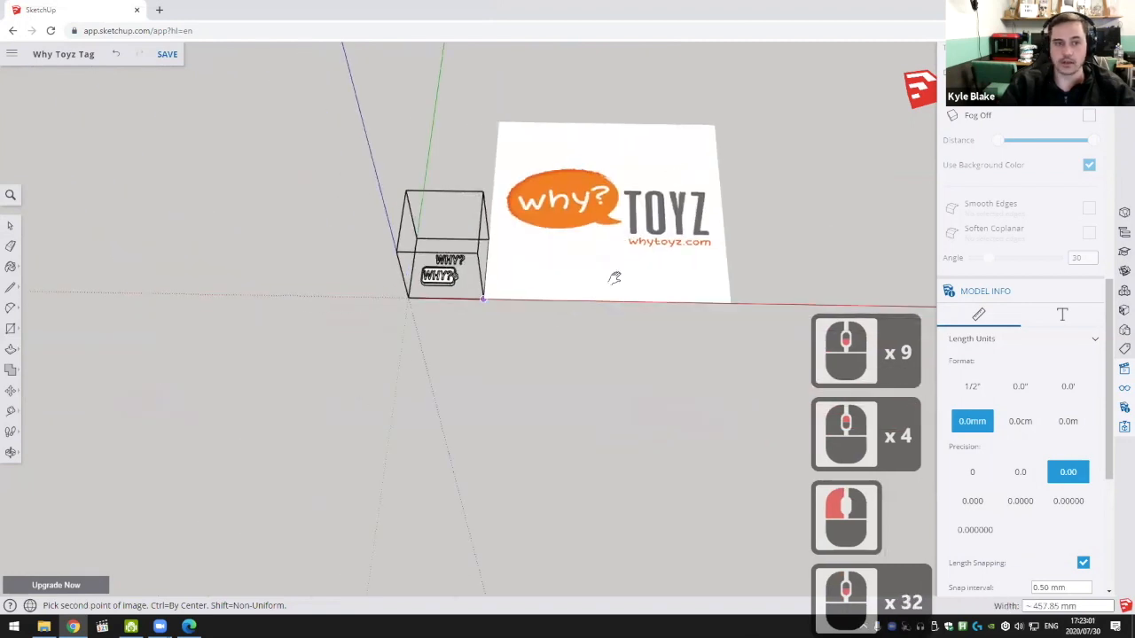
shift+middle_drag(535, 372, 496, 496)
scroll(553, 391, up, 4)
scroll(553, 392, down, 6)
Zoom out, then set the Why Toyz logo's far corner, making it dwarf the tag.
scroll(553, 394, up, 7)
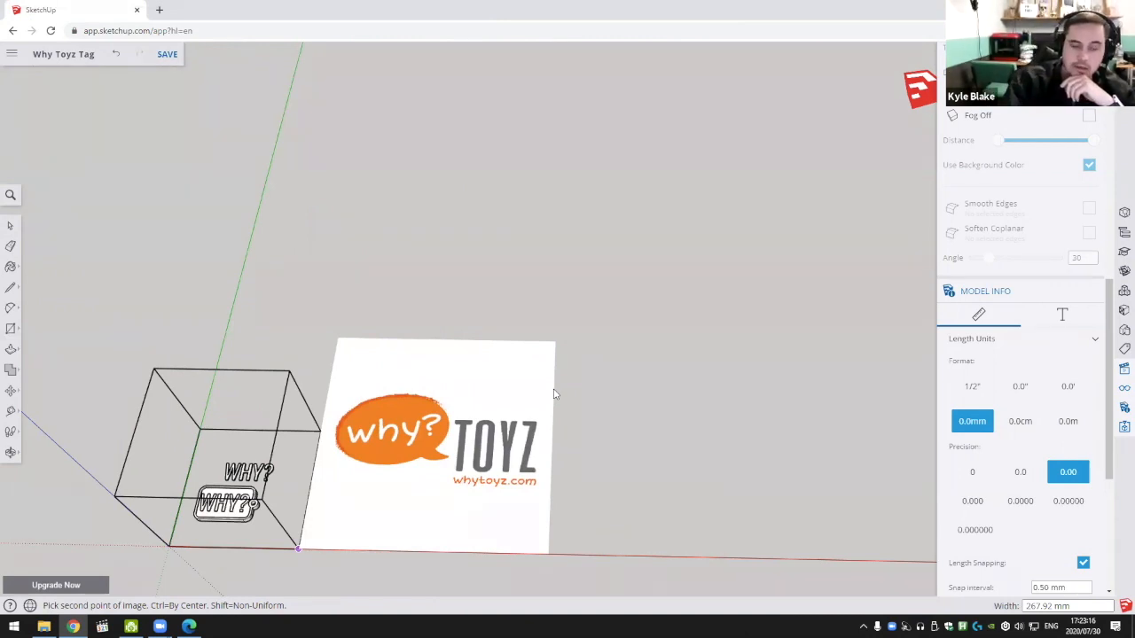
scroll(661, 263, down, 12)
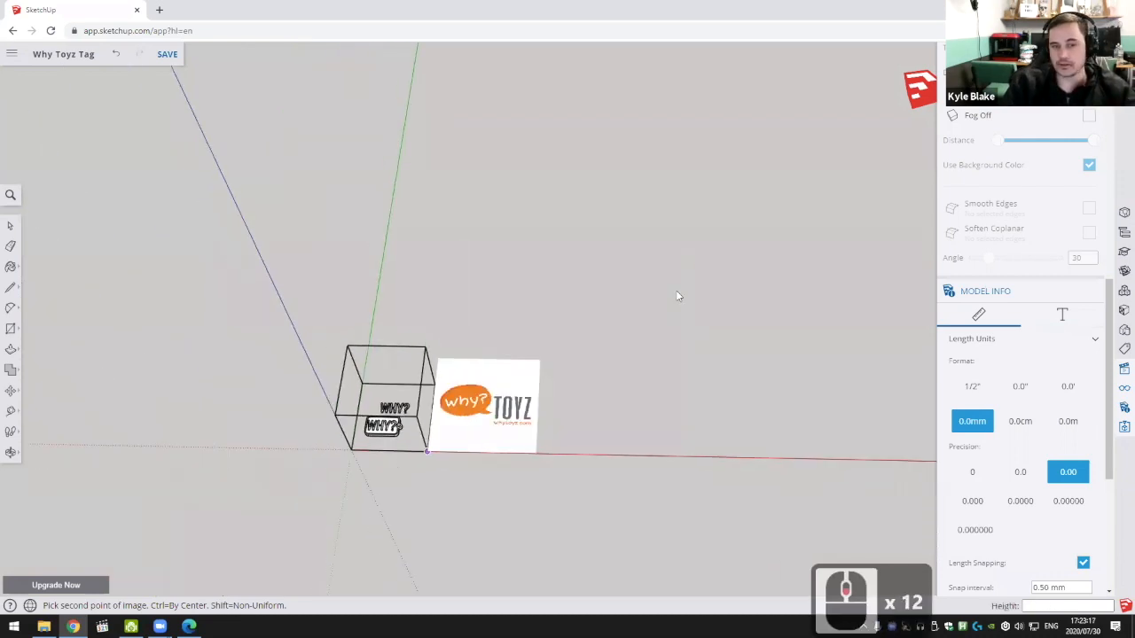
scroll(676, 291, down, 20)
shift+middle_drag(656, 324, 580, 388)
shift+middle_drag(691, 283, 588, 377)
scroll(724, 282, down, 4)
shift+middle_drag(682, 269, 474, 341)
scroll(630, 287, down, 3)
scroll(635, 281, down, 4)
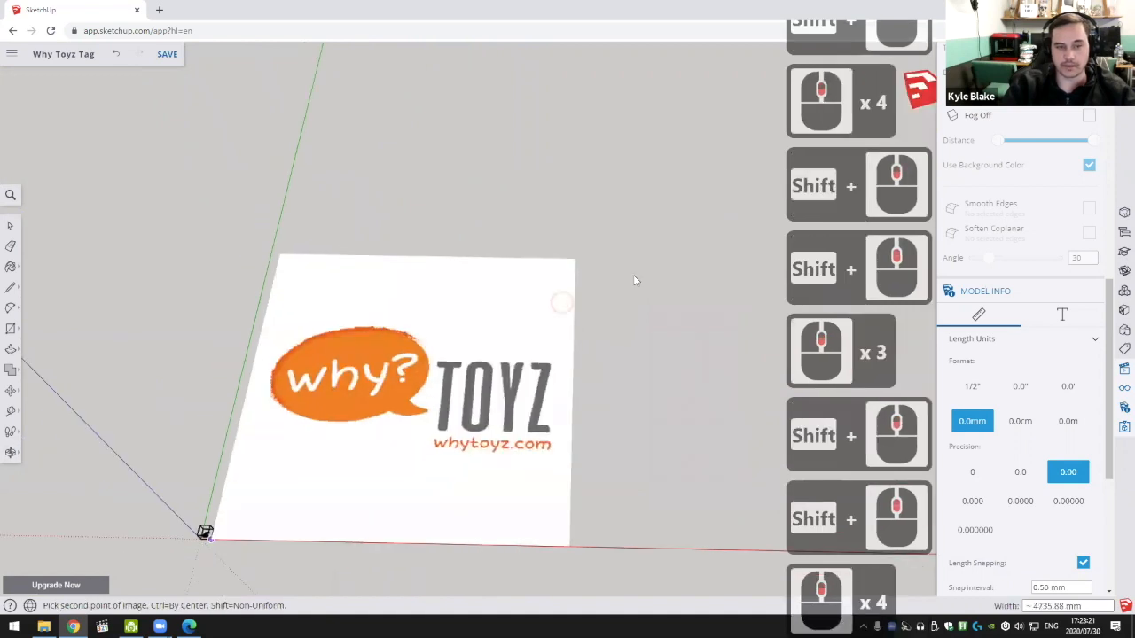
shift+middle_drag(549, 289, 646, 233)
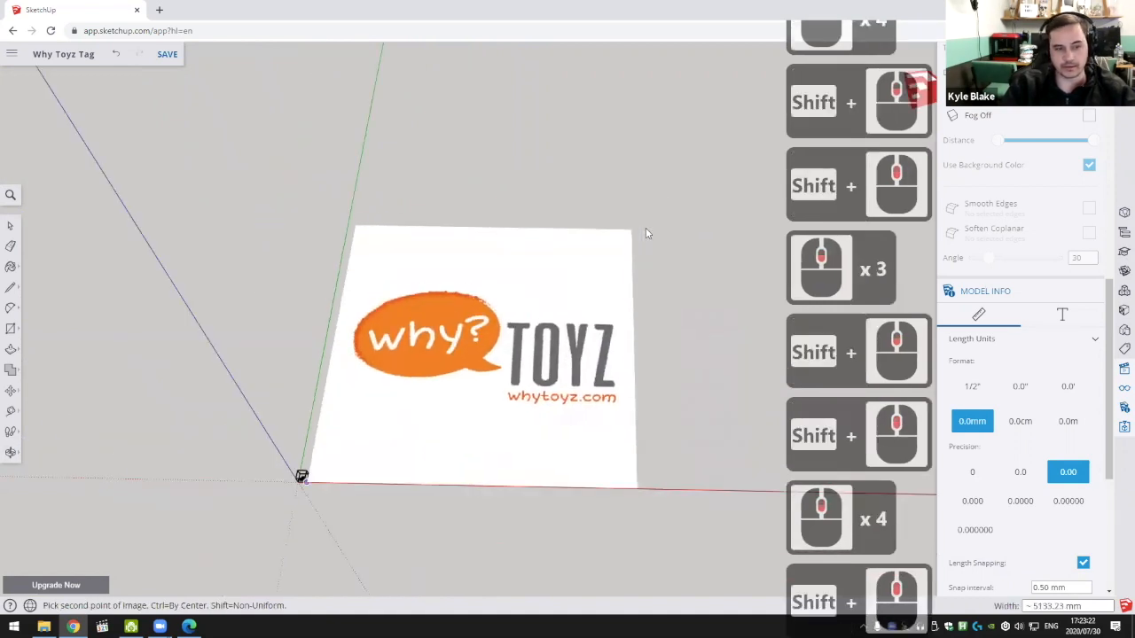
click(716, 157)
middle_drag(392, 230, 479, 375)
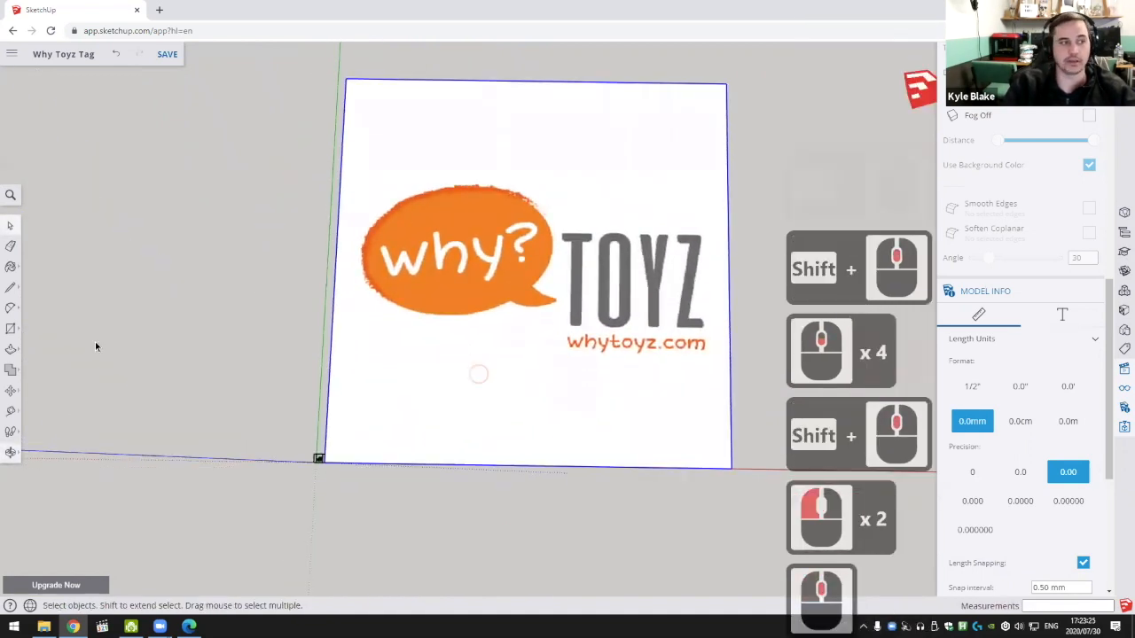
scroll(399, 236, up, 7)
Trace the bubble's left edge and bottom with 2-Point Arcs over the logo image.
click(10, 308)
scroll(421, 169, up, 4)
scroll(323, 155, up, 4)
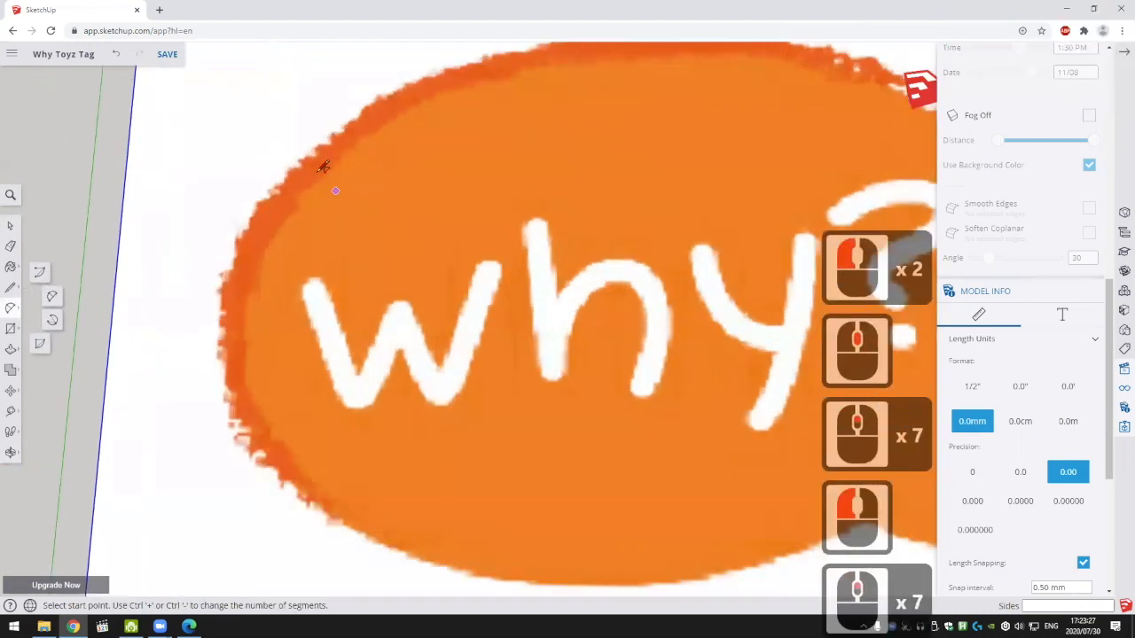
click(318, 142)
click(296, 526)
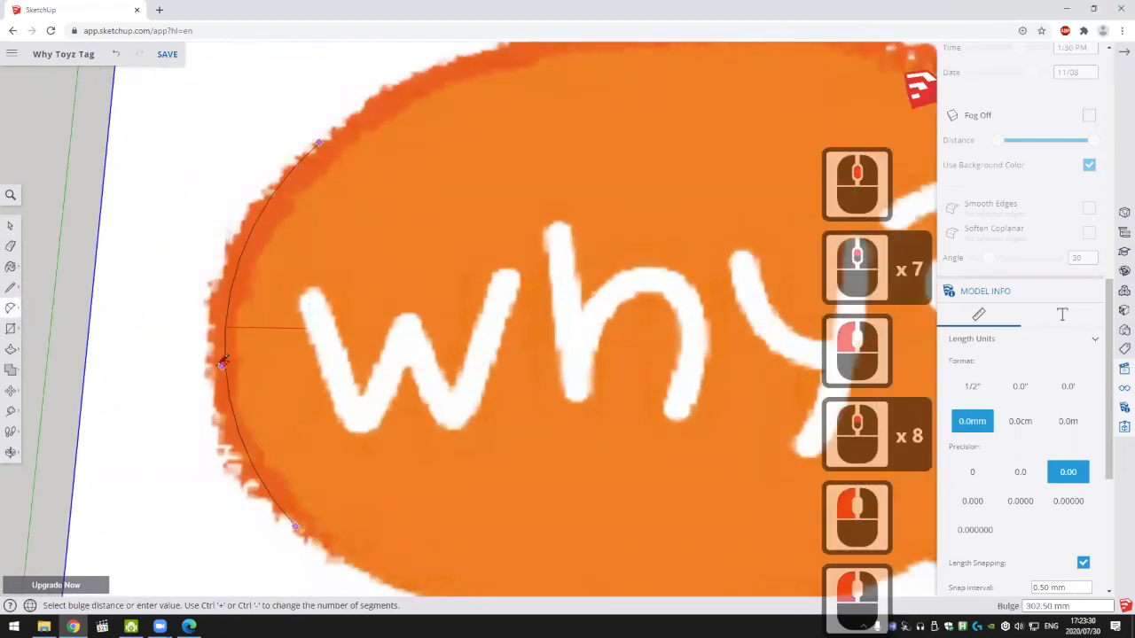
click(210, 365)
scroll(279, 417, down, 1)
shift+scroll(275, 390, down, 3)
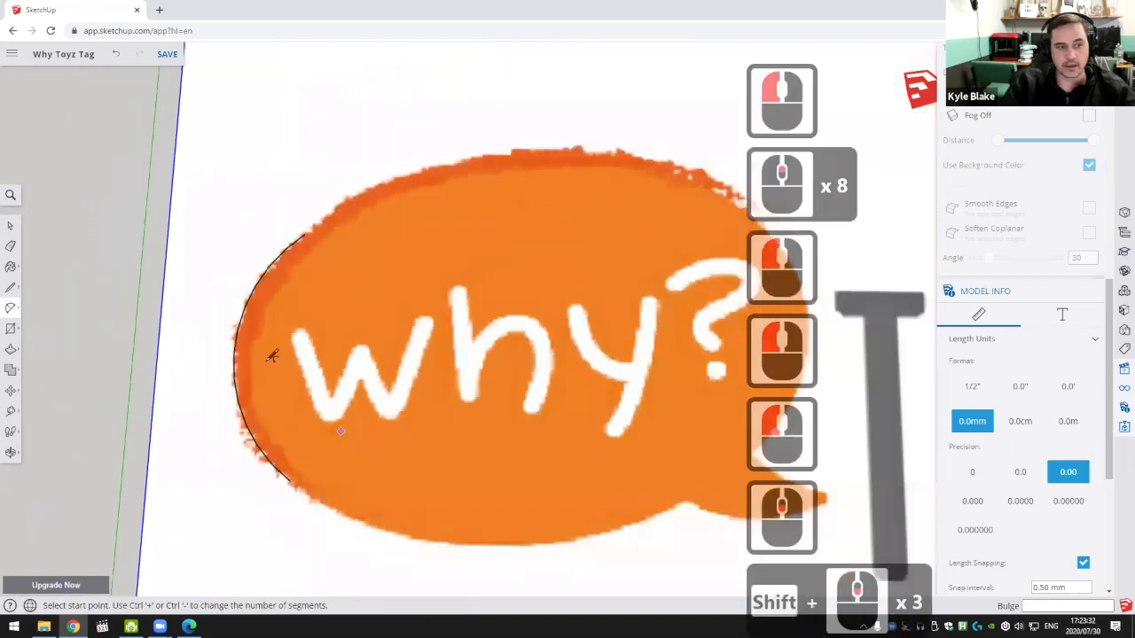
shift+middle_drag(450, 523, 428, 422)
shift+scroll(429, 421, up, 1)
click(255, 359)
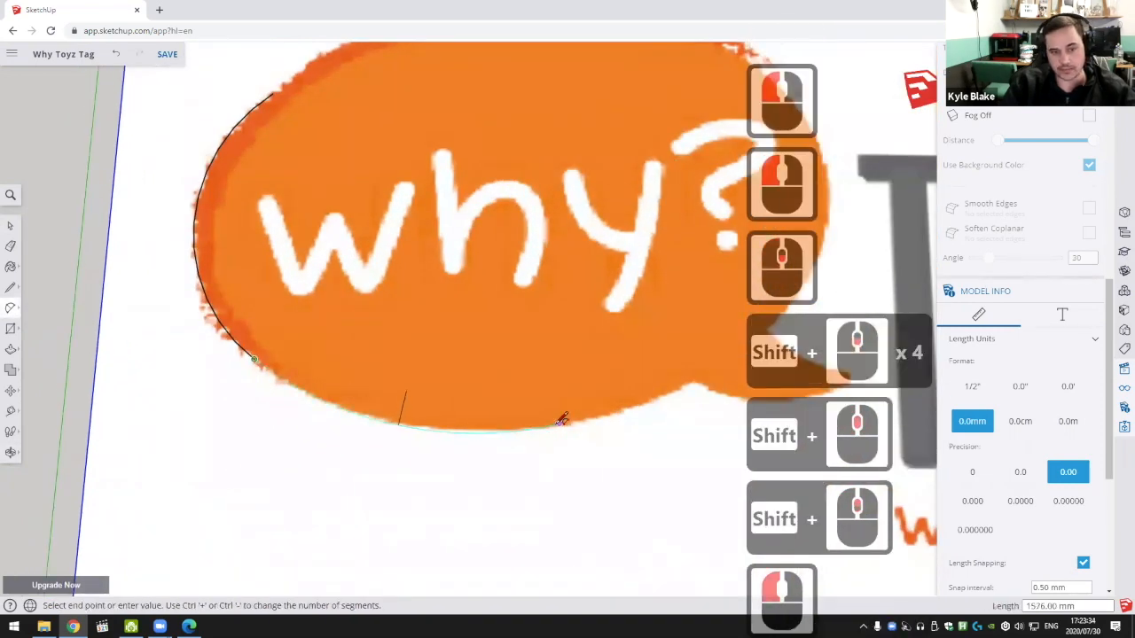
click(506, 429)
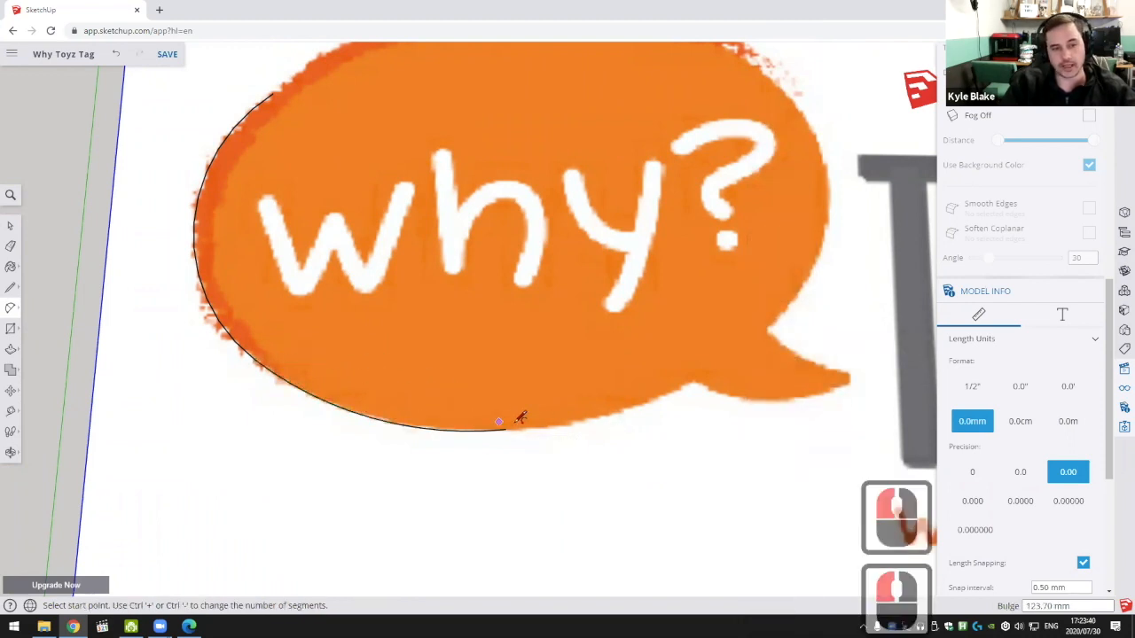
click(507, 428)
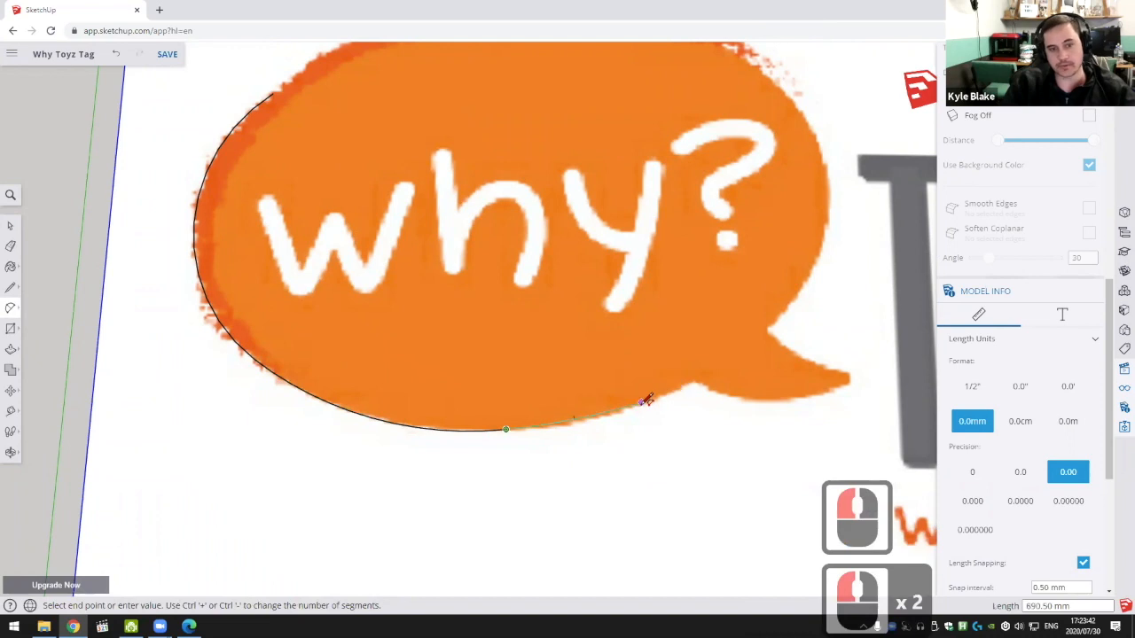
Continue the arcs along the bubble's bottom outline toward the tail.
click(641, 404)
scroll(688, 388, up, 3)
click(561, 427)
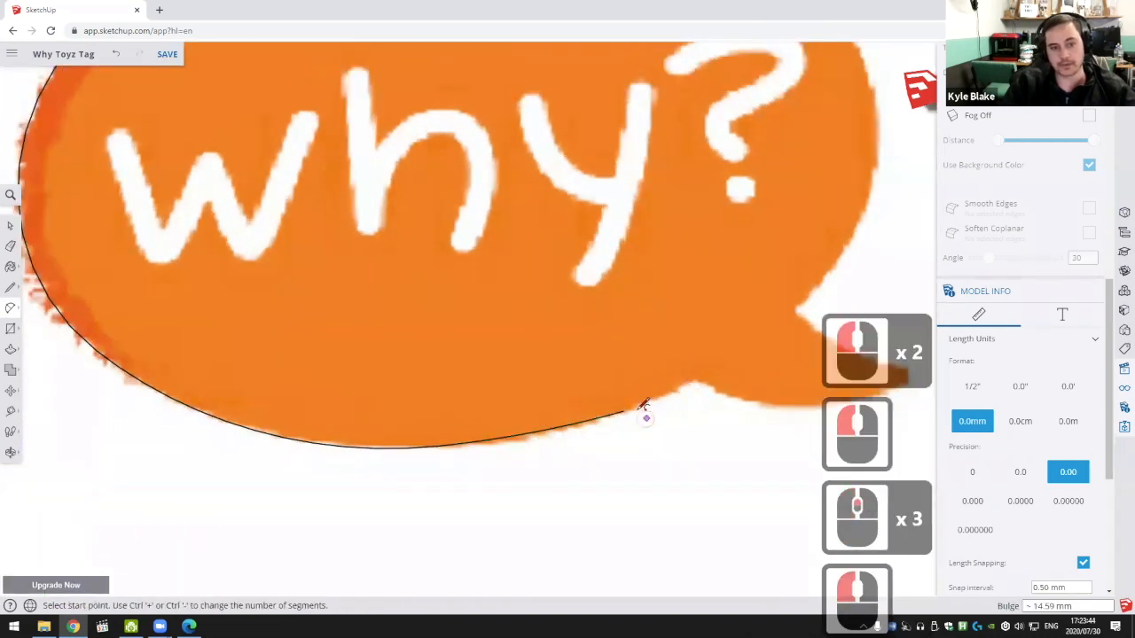
scroll(654, 406, up, 4)
click(610, 408)
click(711, 368)
shift+scroll(708, 361, down, 2)
shift+middle_drag(708, 361, 452, 333)
Curve an arc under the bubble's tail and round off the tail tip.
click(456, 334)
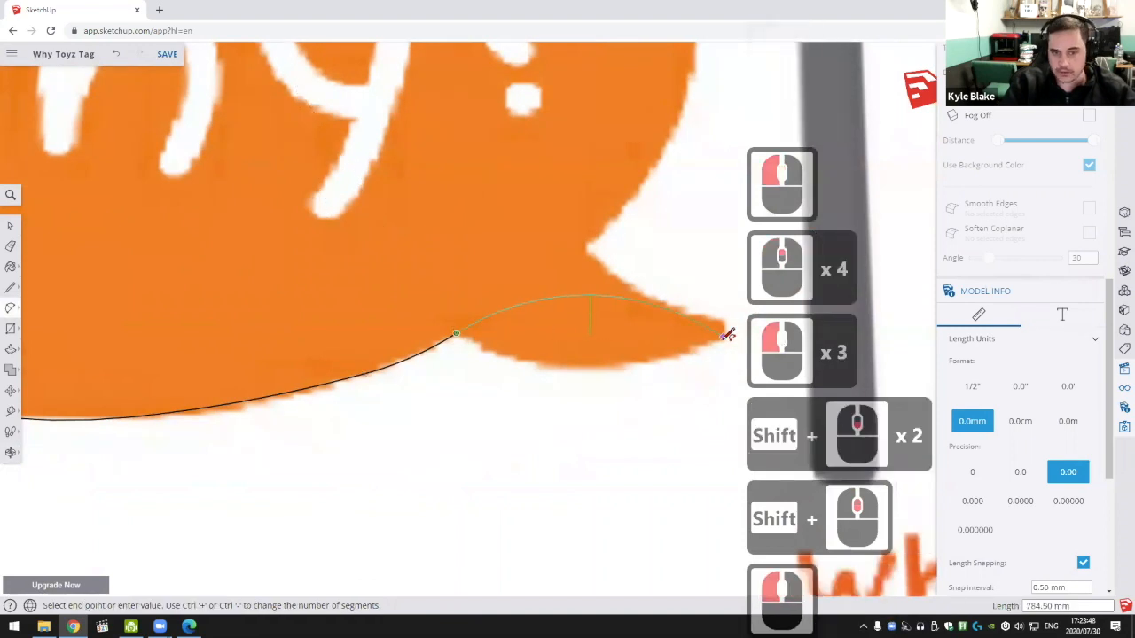
click(723, 336)
click(565, 369)
shift+middle_drag(723, 345, 645, 388)
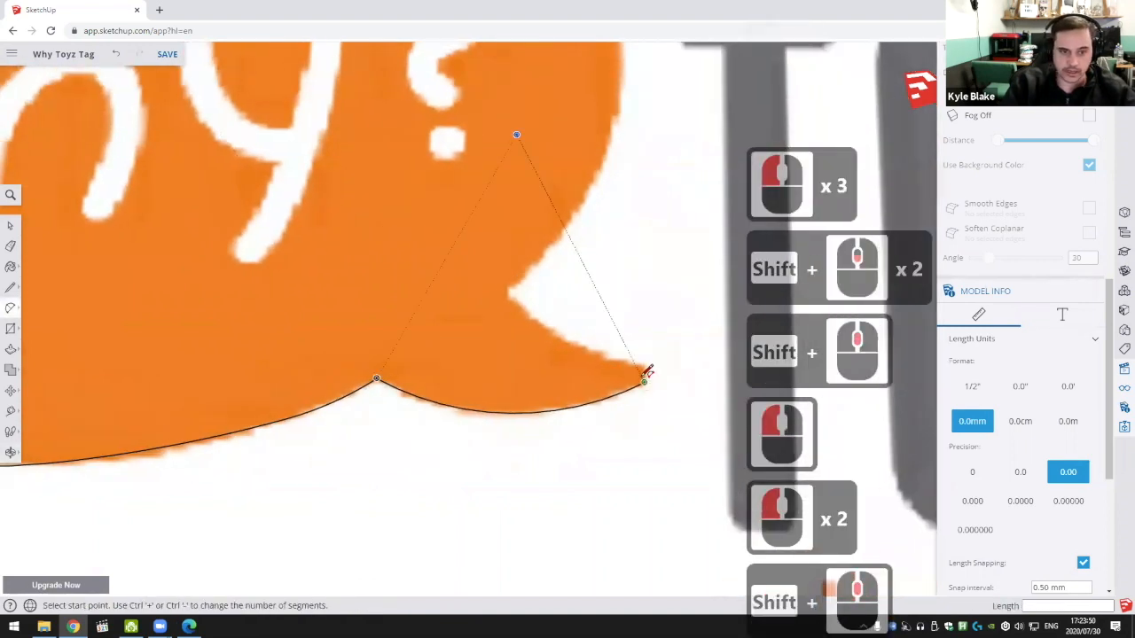
click(647, 383)
scroll(646, 383, up, 3)
click(635, 360)
click(651, 373)
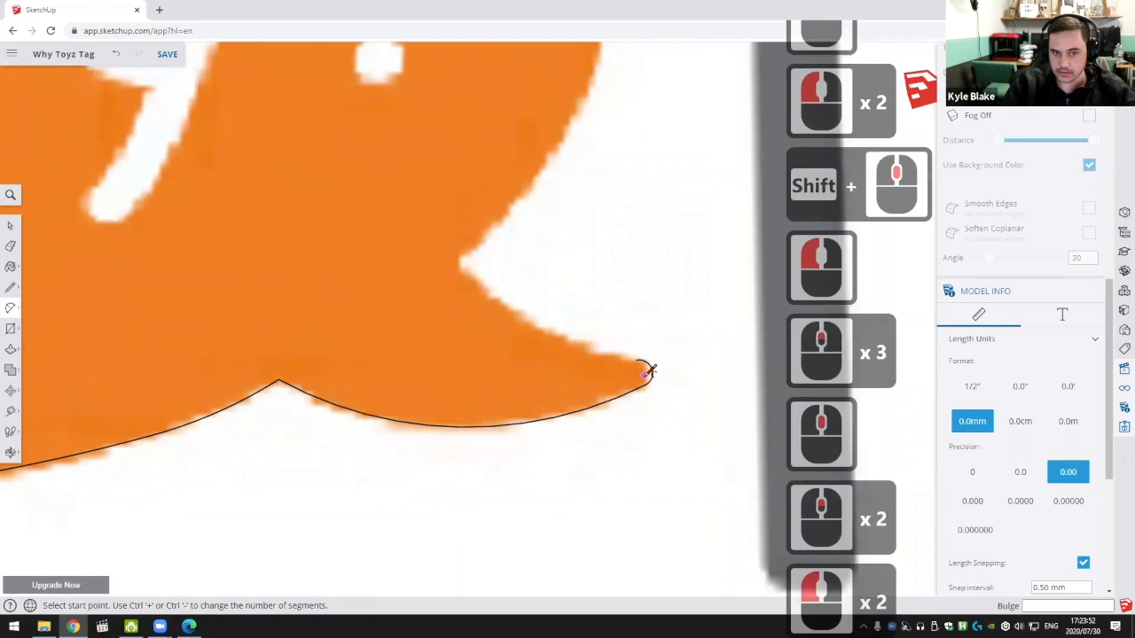
scroll(630, 359, up, 5)
Redo the tail's upper edge arc from the tip to the notch's inner corner.
click(640, 363)
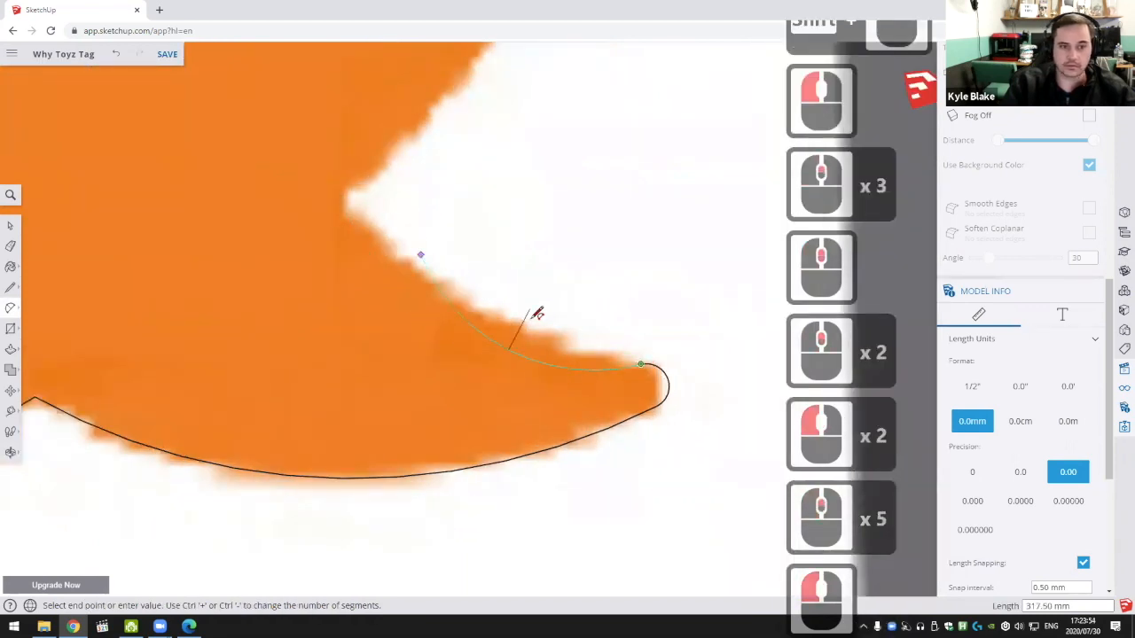
scroll(582, 360, down, 2)
middle_drag(581, 361, 601, 359)
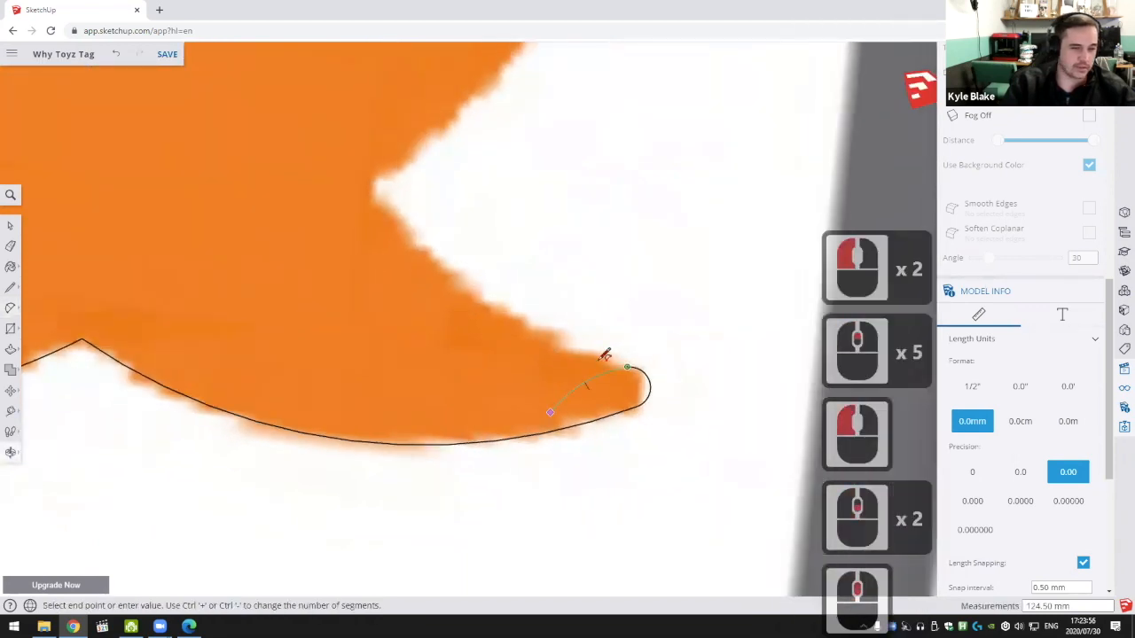
scroll(611, 360, up, 1)
key(Escape)
scroll(635, 366, up, 3)
click(643, 367)
scroll(475, 321, down, 4)
shift+middle_drag(402, 301, 445, 384)
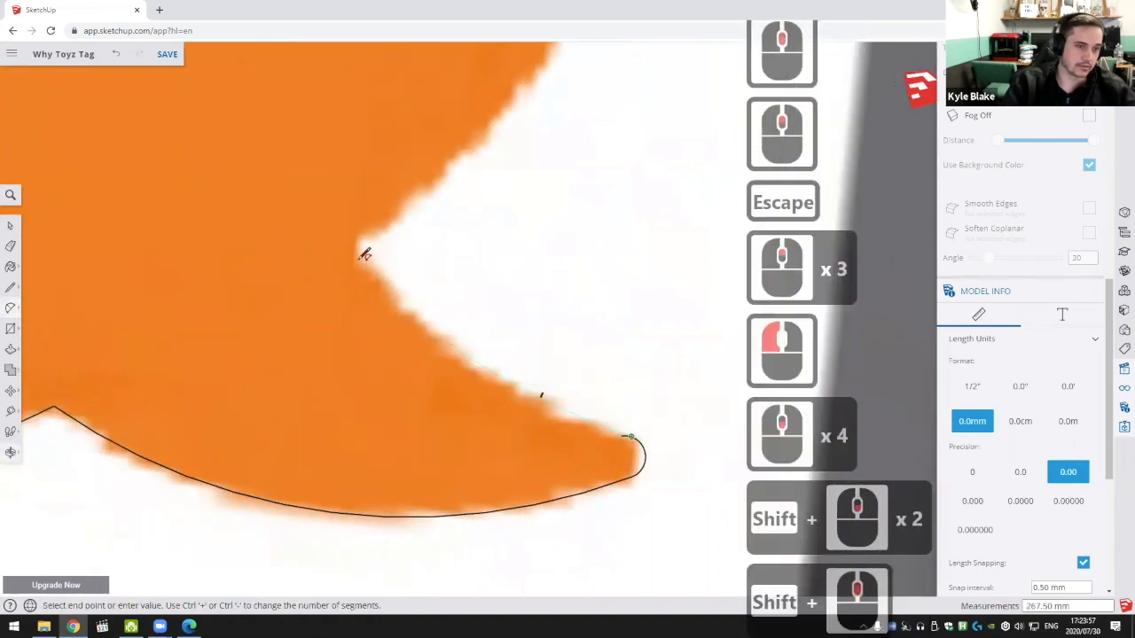
scroll(359, 256, up, 1)
click(370, 263)
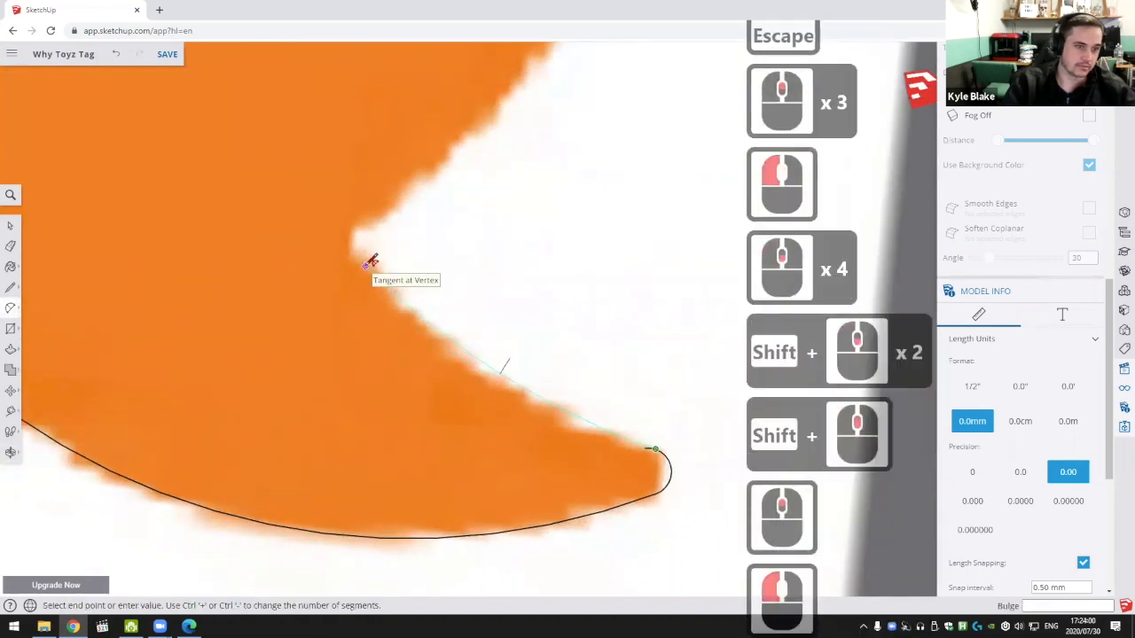
Arc around the tail notch and continue the outline up from the notch corner.
click(655, 446)
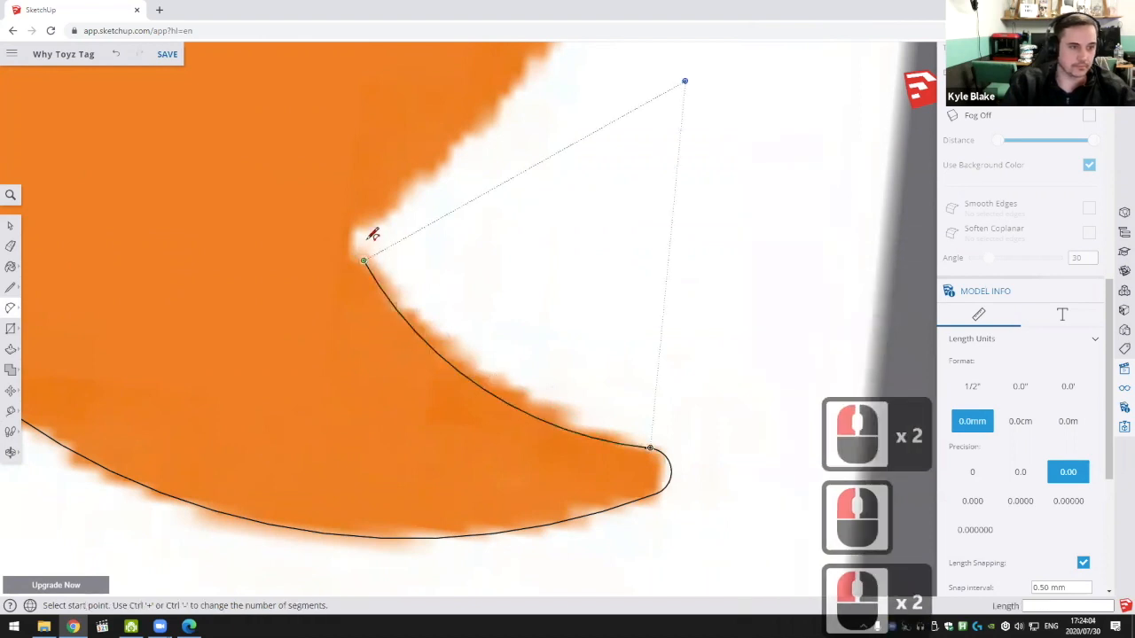
click(371, 207)
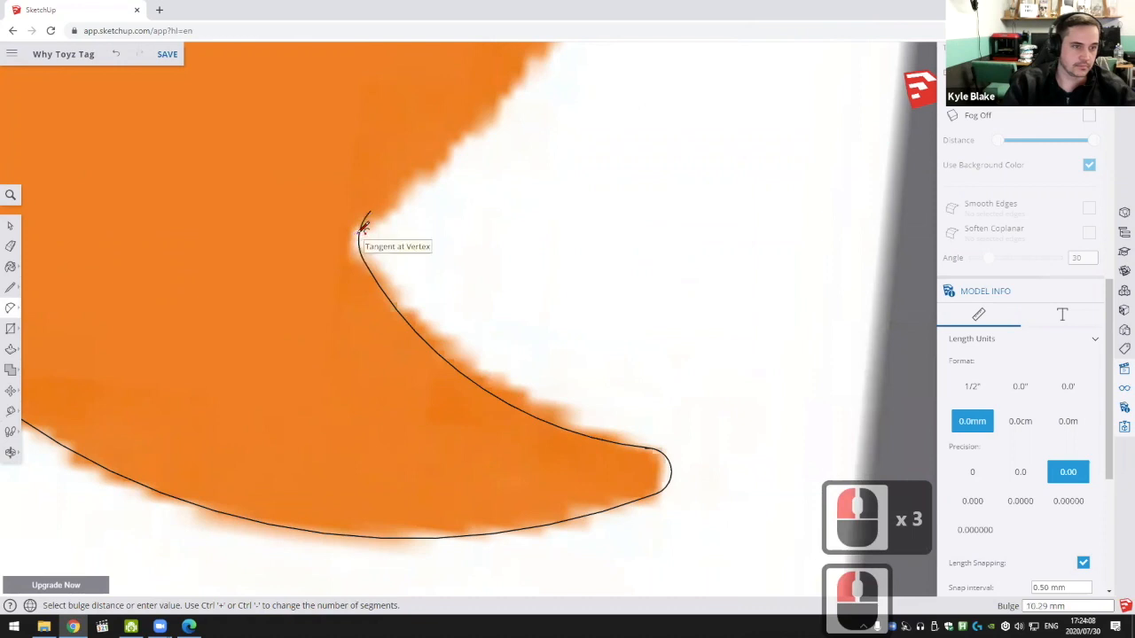
click(359, 232)
click(370, 211)
scroll(412, 232, down, 5)
shift+scroll(469, 435, down, 7)
shift+middle_drag(441, 252, 436, 481)
shift+scroll(435, 483, up, 2)
scroll(434, 484, up, 2)
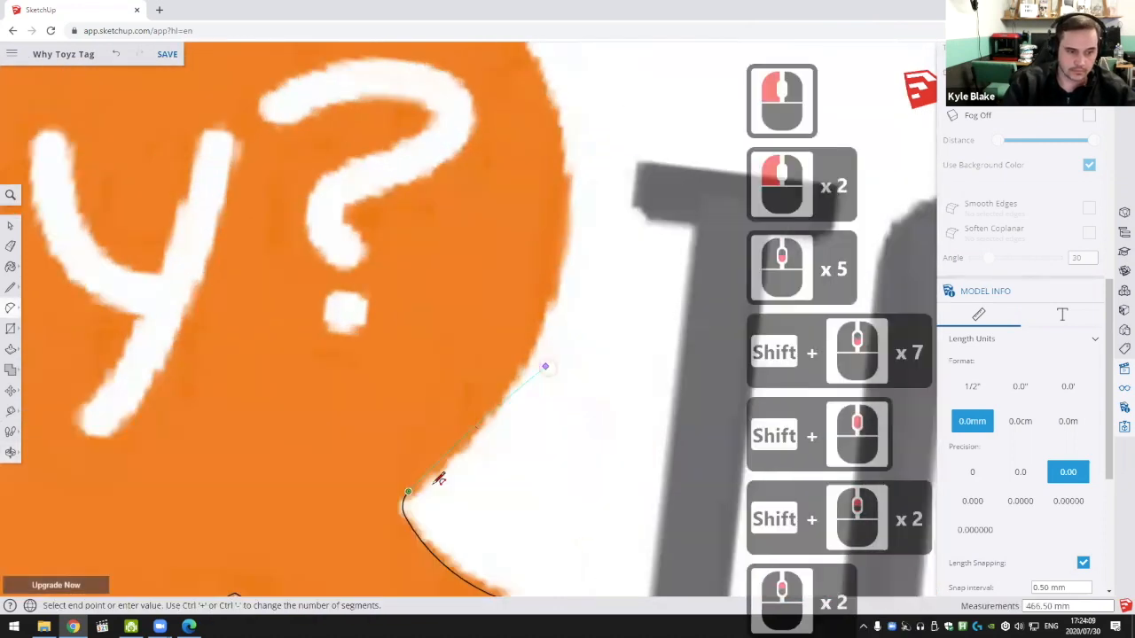
scroll(434, 474, up, 13)
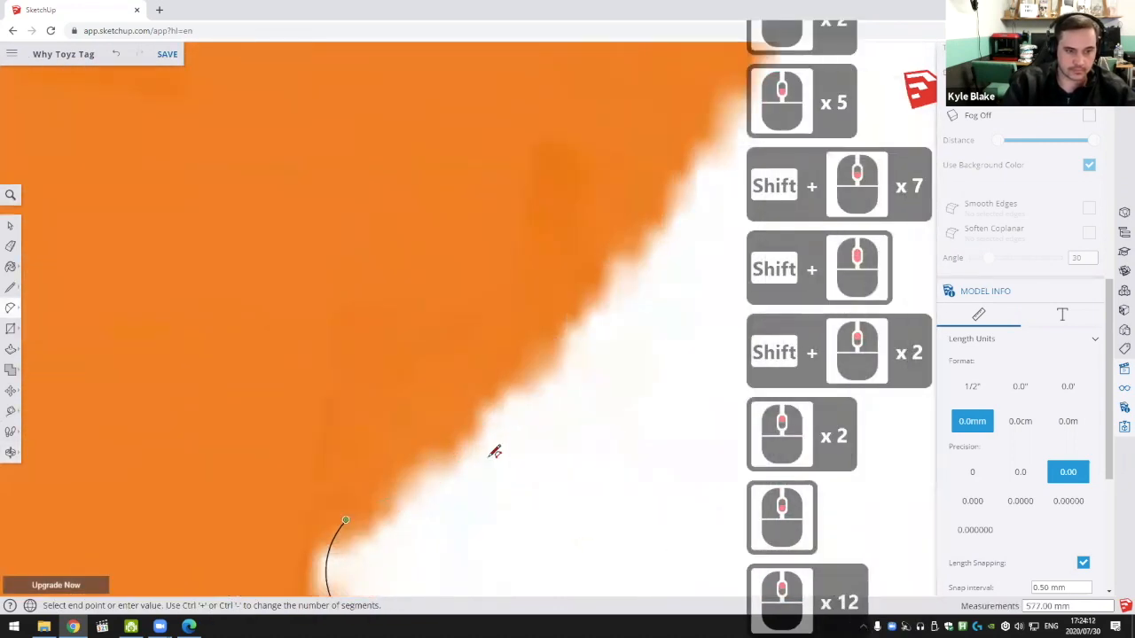
scroll(492, 449, down, 5)
middle_drag(485, 435, 486, 441)
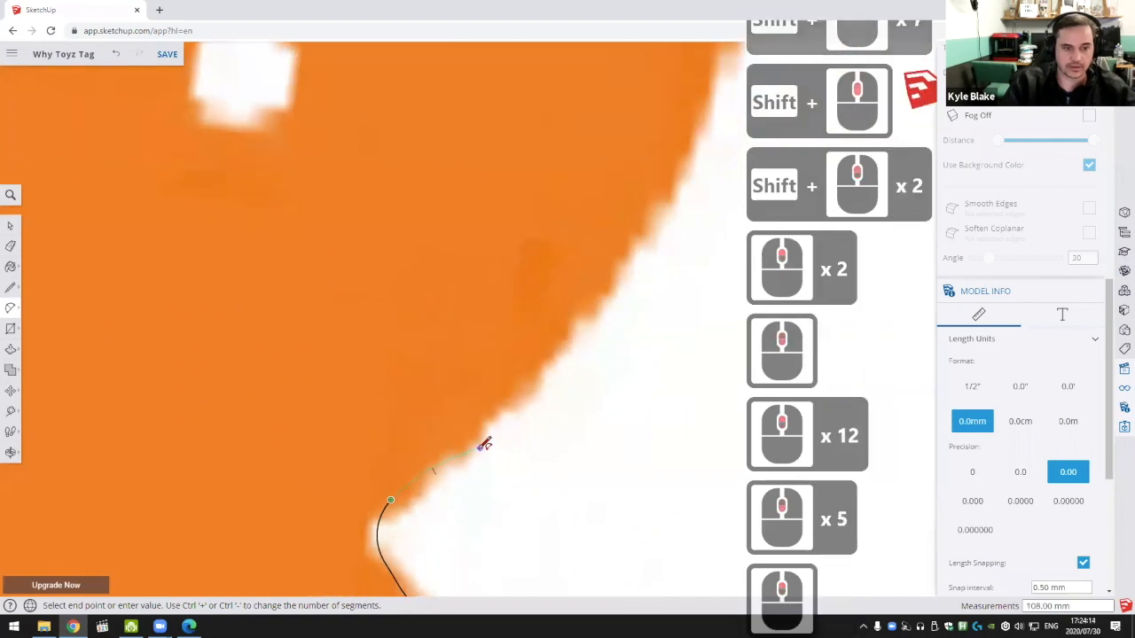
click(480, 447)
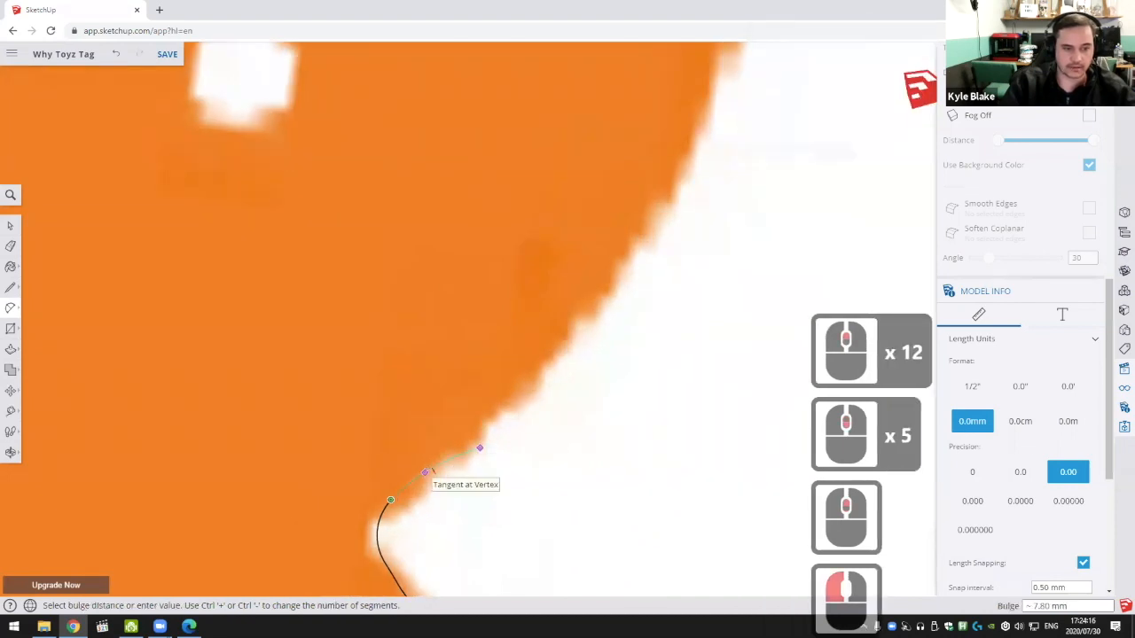
click(430, 470)
Trace the bubble's right side with arcs up to its top right.
key(Escape)
click(432, 468)
shift+scroll(572, 337, down, 6)
shift+middle_drag(644, 195, 611, 453)
click(616, 263)
click(621, 341)
scroll(623, 348, down, 6)
shift+scroll(619, 350, down, 2)
click(613, 362)
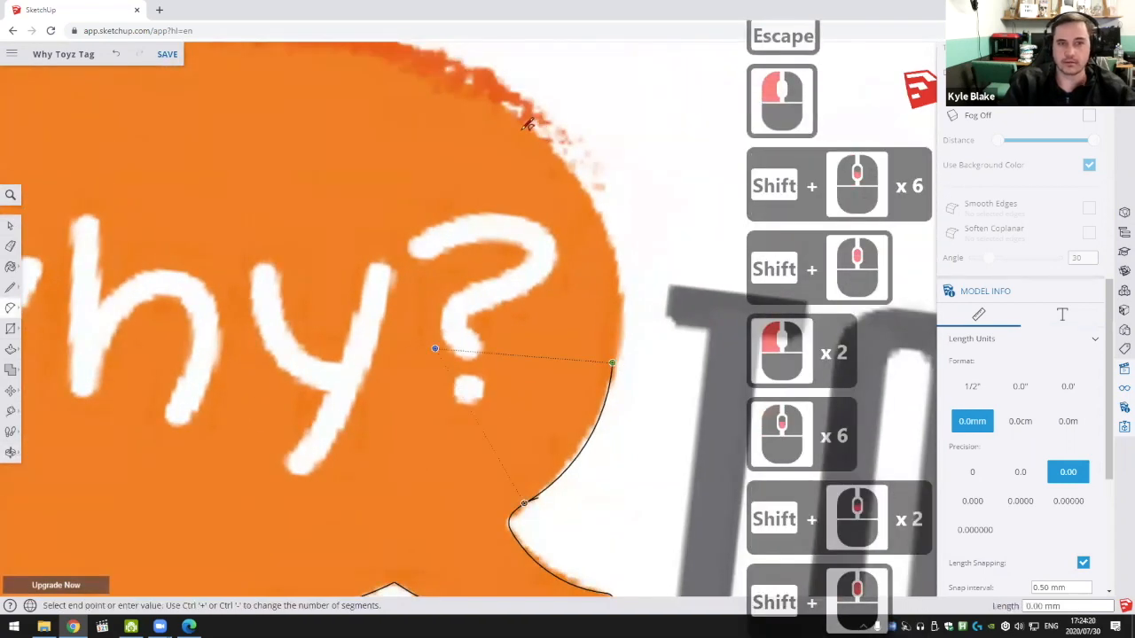
click(540, 138)
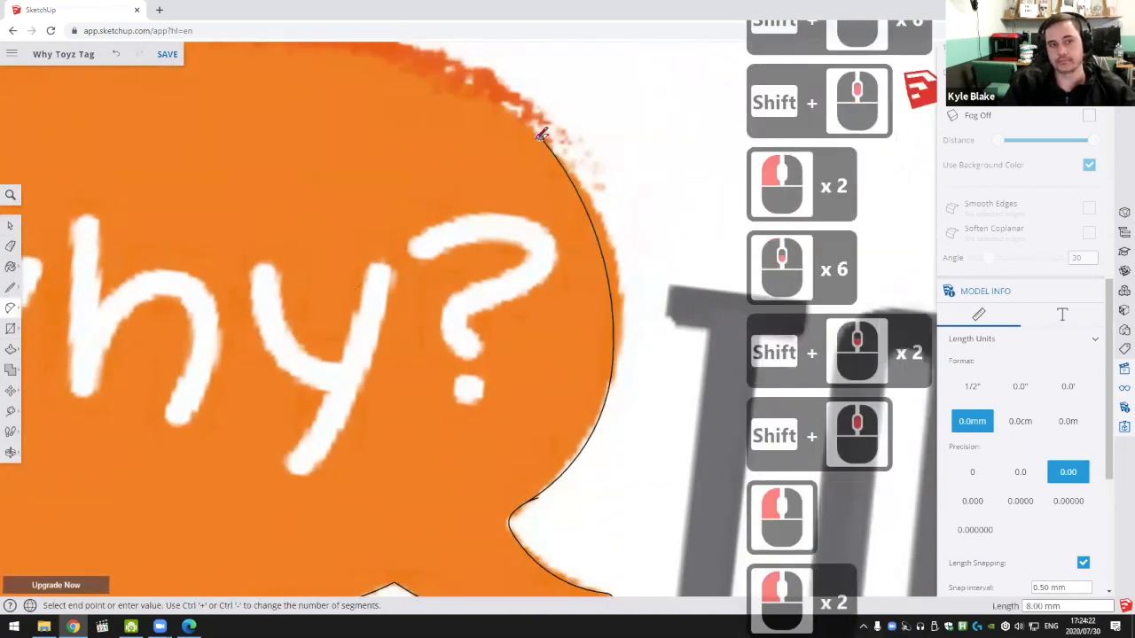
click(537, 140)
shift+scroll(537, 142, down, 6)
shift+middle_drag(538, 144, 549, 200)
shift+scroll(532, 197, down, 1)
shift+middle_drag(297, 109, 454, 171)
scroll(428, 160, down, 6)
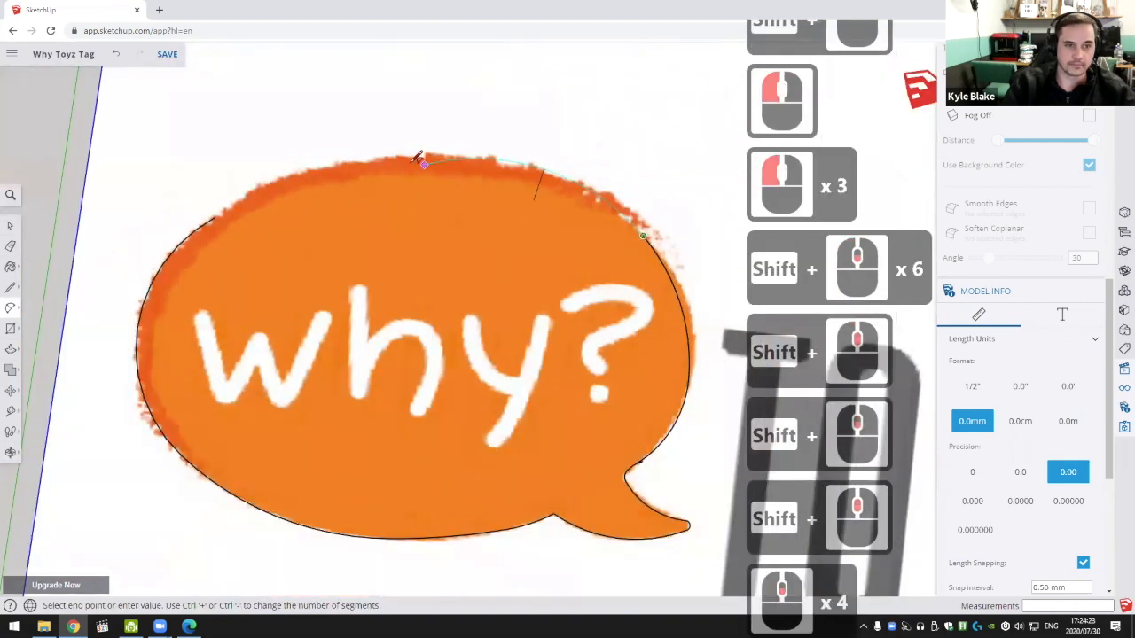
scroll(434, 177, up, 3)
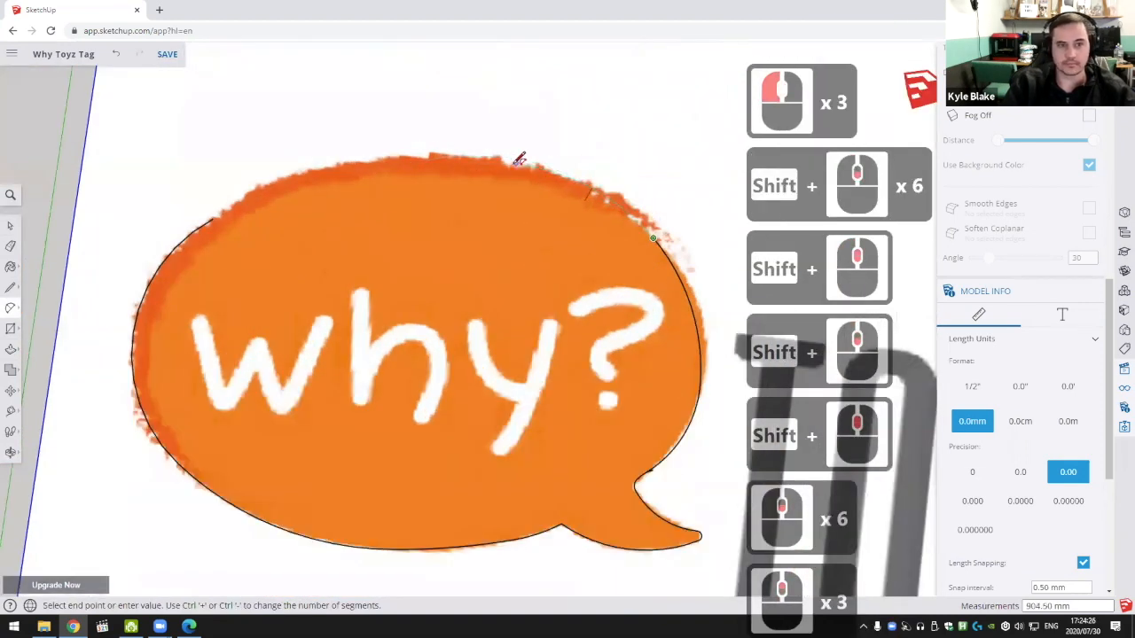
click(495, 160)
Arc across the top of the bubble to its upper left.
click(495, 160)
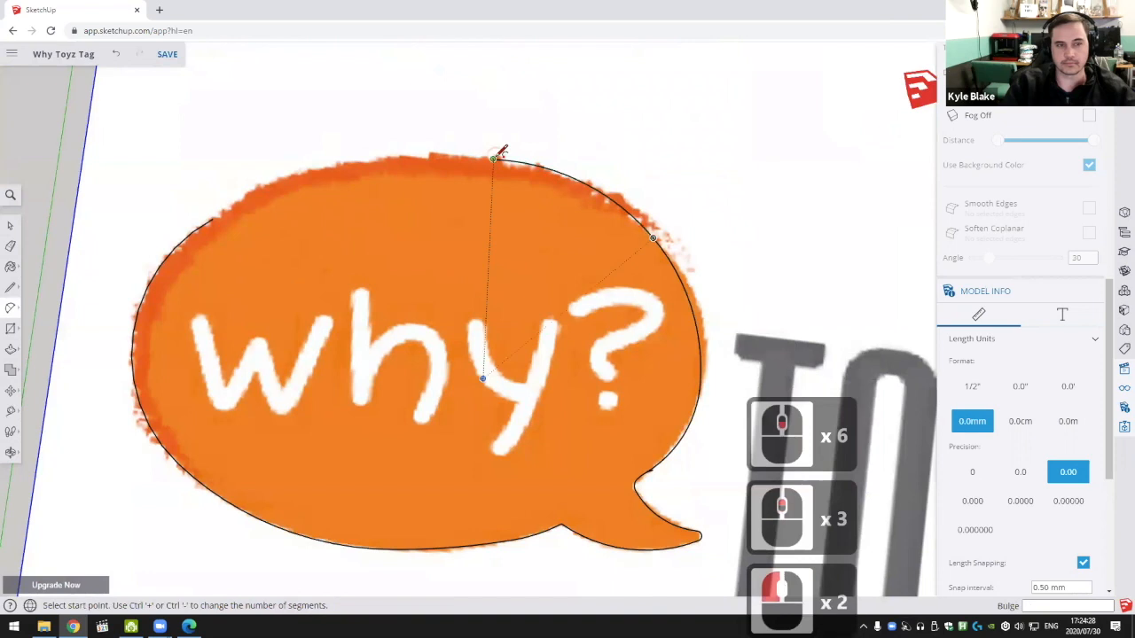
click(495, 160)
click(215, 217)
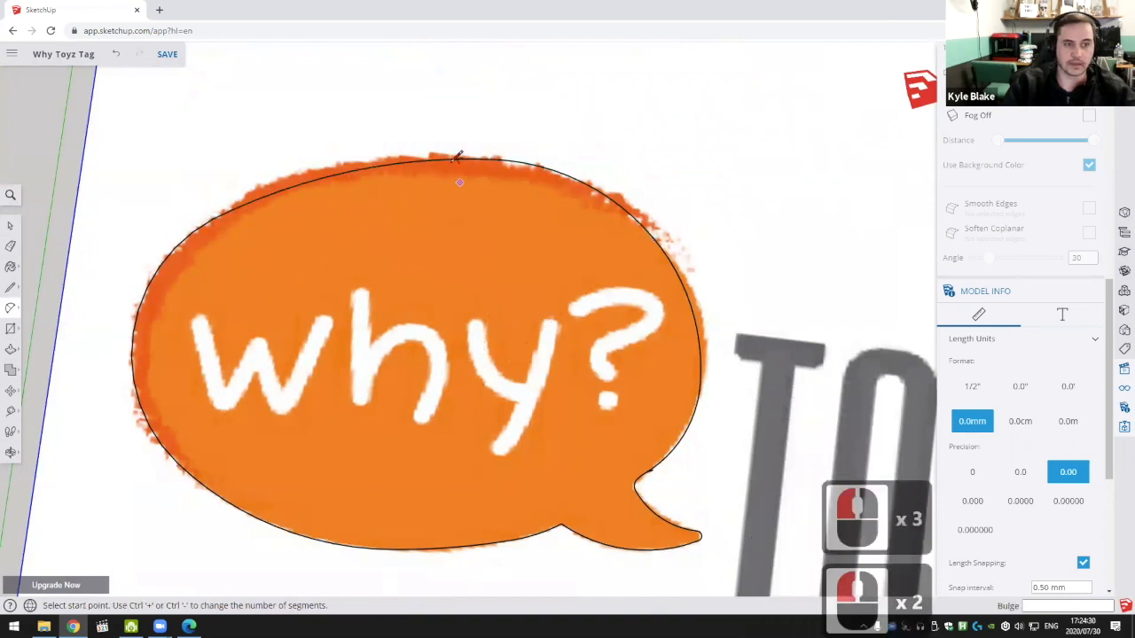
scroll(458, 158, down, 7)
scroll(532, 222, up, 2)
scroll(554, 163, up, 16)
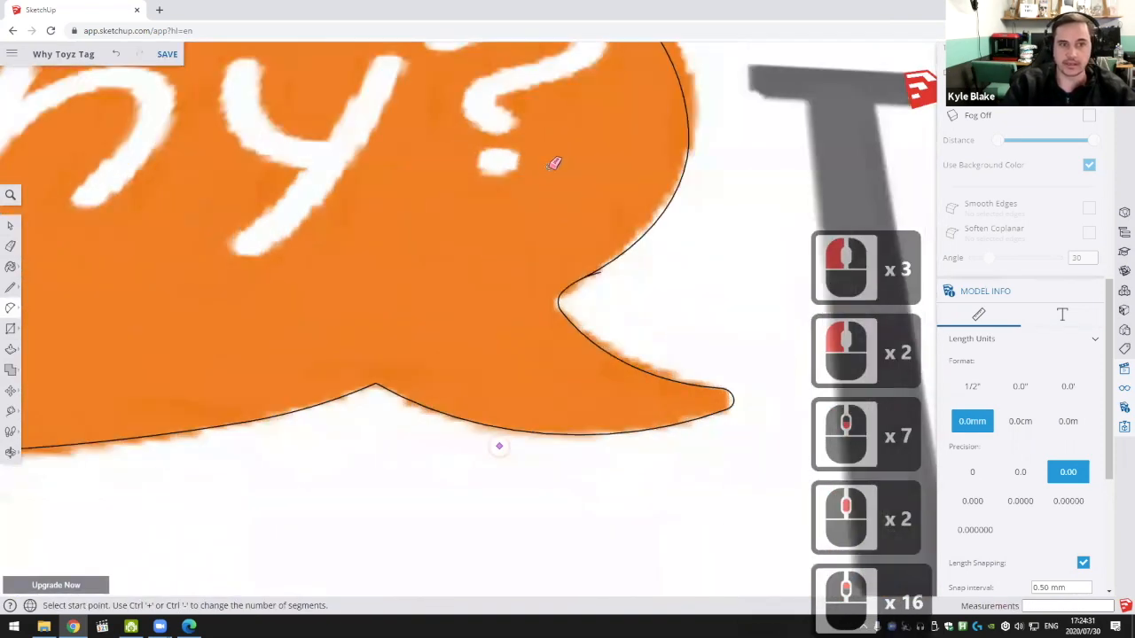
Erase the stray edge stub near the notch and select the logo image.
key(e)
scroll(594, 275, up, 13)
click(527, 205)
scroll(523, 208, down, 16)
scroll(416, 337, up, 8)
scroll(496, 297, down, 7)
scroll(532, 291, down, 8)
mouse_move(532, 290)
middle_down()
mouse_move(537, 222)
mouse_move(581, 306)
middle_up()
scroll(553, 245, down, 3)
key(space)
click(623, 202)
Erase the logo image and the small stub at the tail tip.
scroll(623, 202, down, 5)
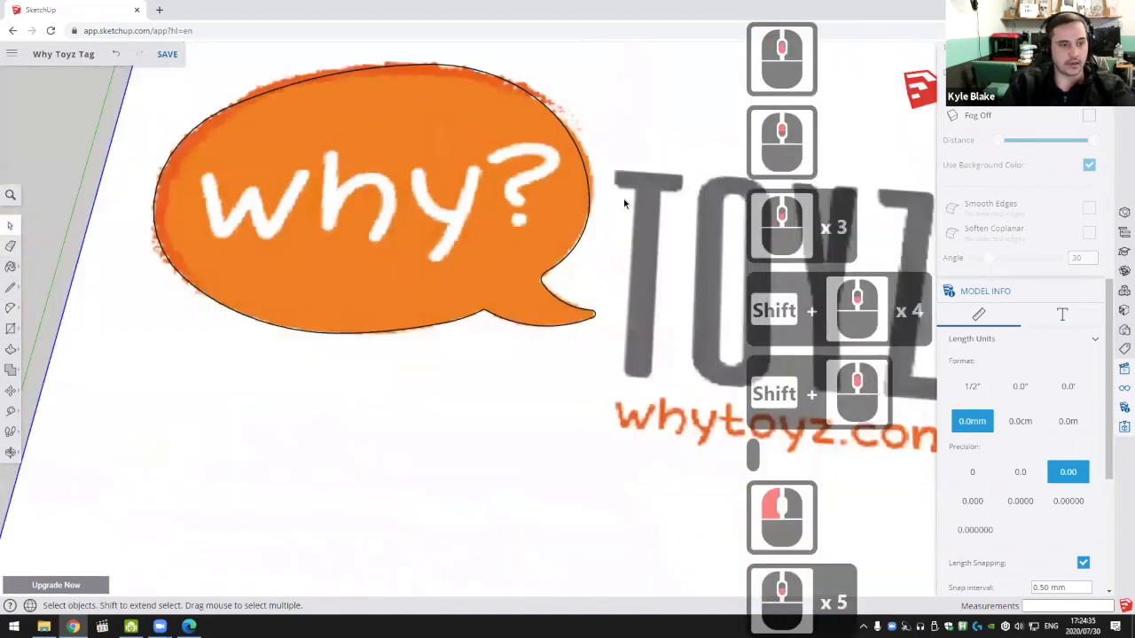
scroll(623, 202, down, 10)
right_click(623, 202)
click(647, 262)
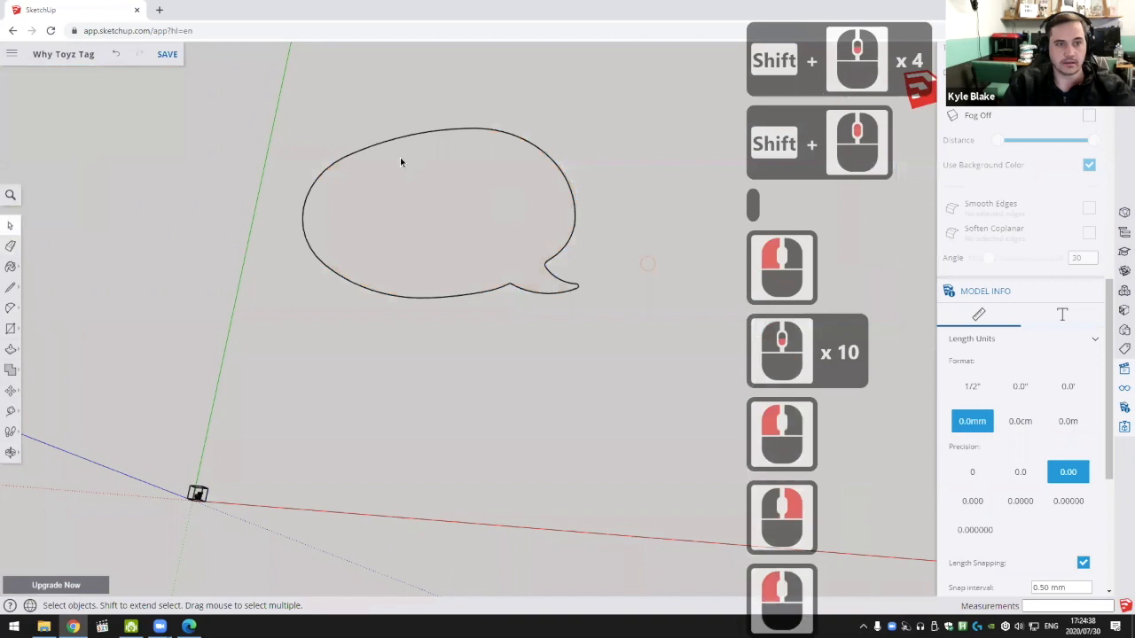
scroll(400, 161, up, 12)
shift+middle_drag(446, 372, 650, 291)
scroll(793, 304, up, 8)
shift+middle_drag(793, 304, 600, 348)
scroll(576, 346, up, 19)
key(e)
click(536, 340)
scroll(345, 238, down, 6)
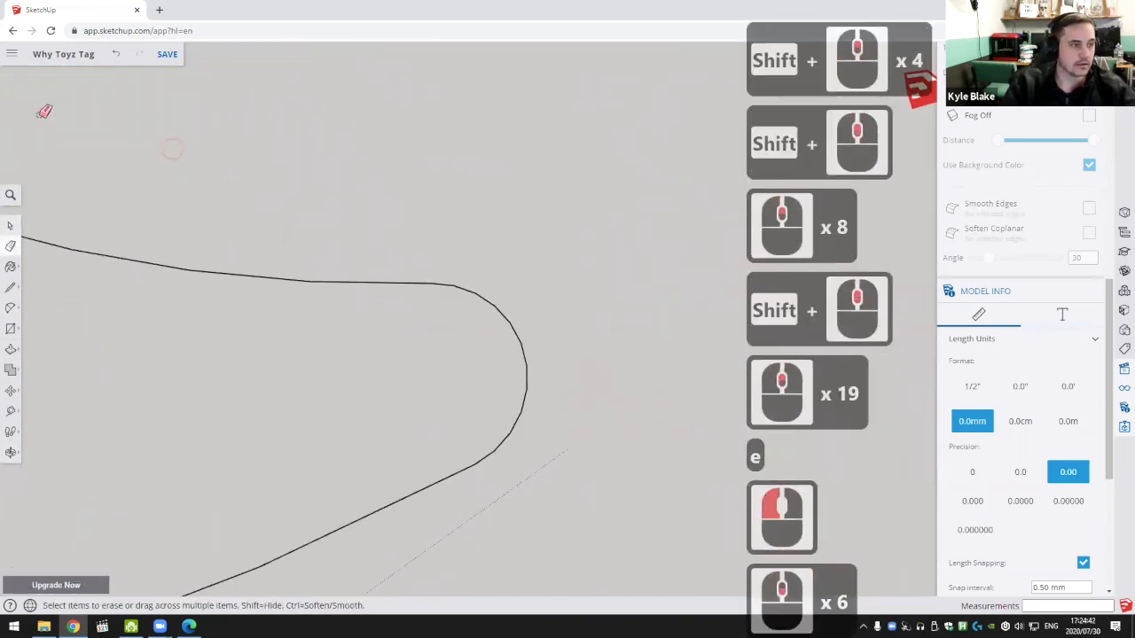
Draw a line across the outline's open gap so the bubble becomes one face.
click(10, 287)
scroll(454, 283, up, 4)
key(space)
triple_click(461, 281)
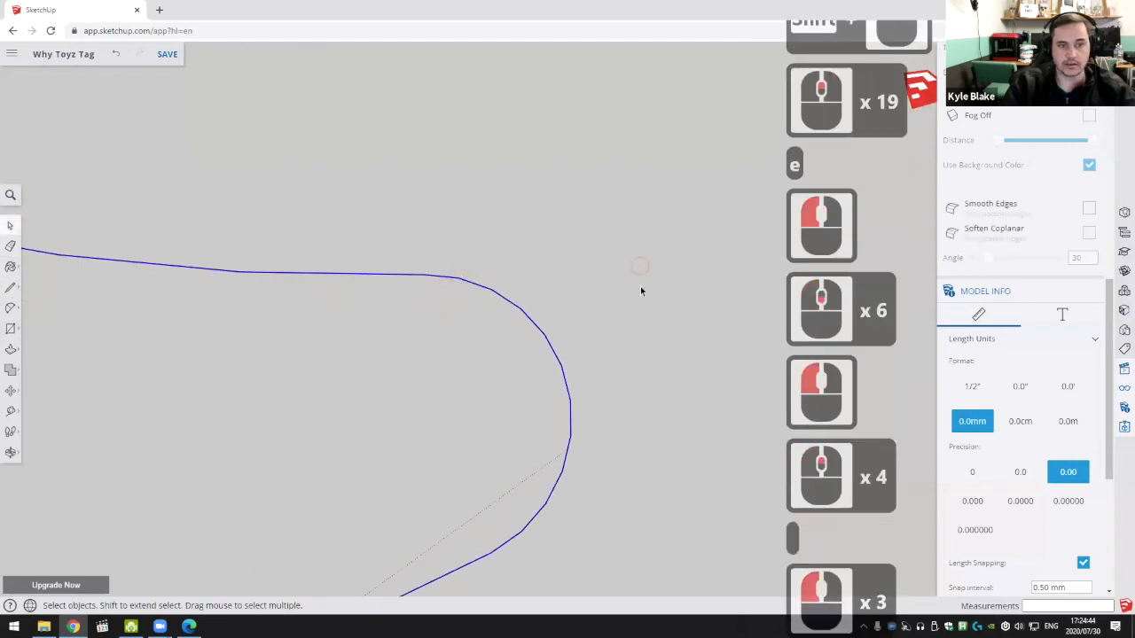
scroll(640, 286, down, 15)
scroll(598, 302, down, 14)
shift+middle_drag(668, 384, 877, 458)
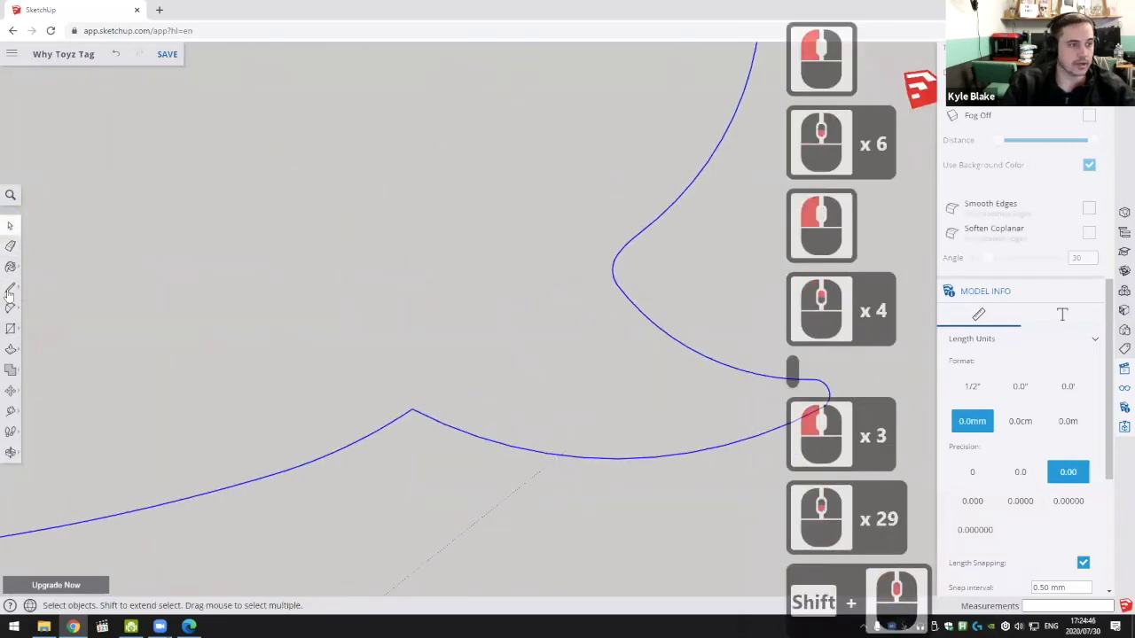
click(11, 289)
scroll(328, 394, up, 10)
click(315, 405)
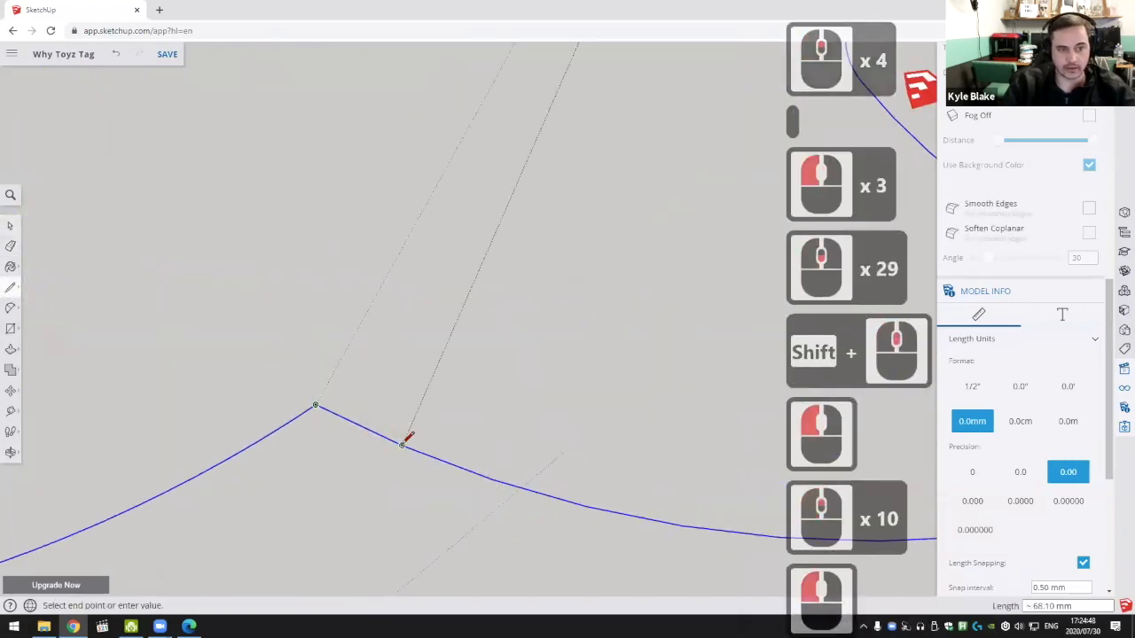
click(510, 306)
scroll(377, 223, down, 20)
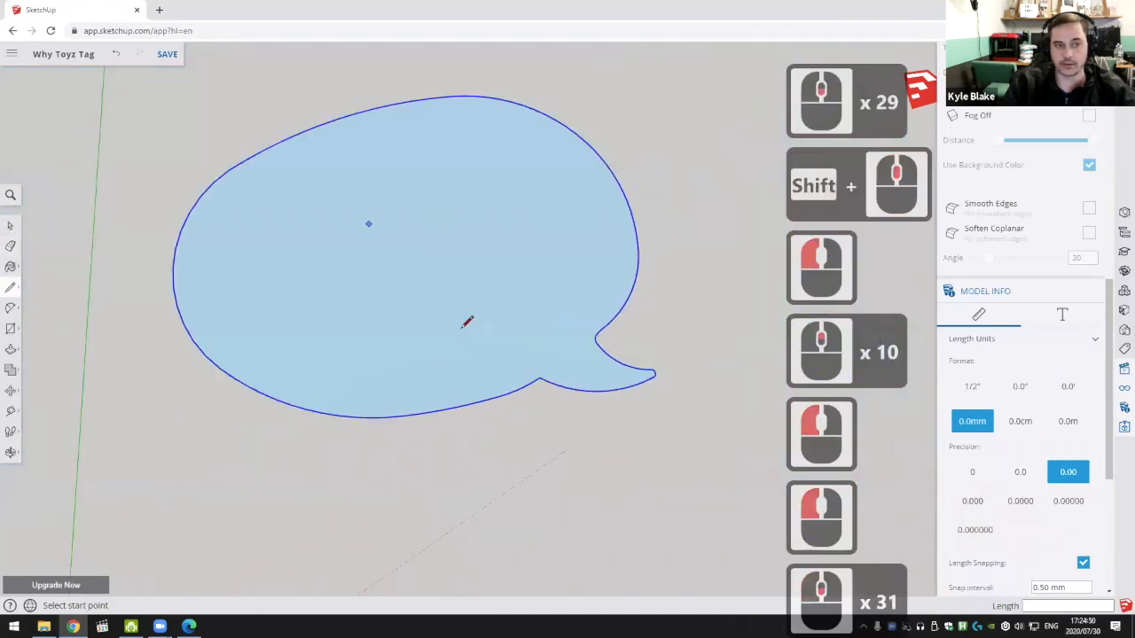
Push/pull the speech-bubble face upward into a solid slab.
middle_drag(489, 290, 469, 263)
key(p)
click(471, 246)
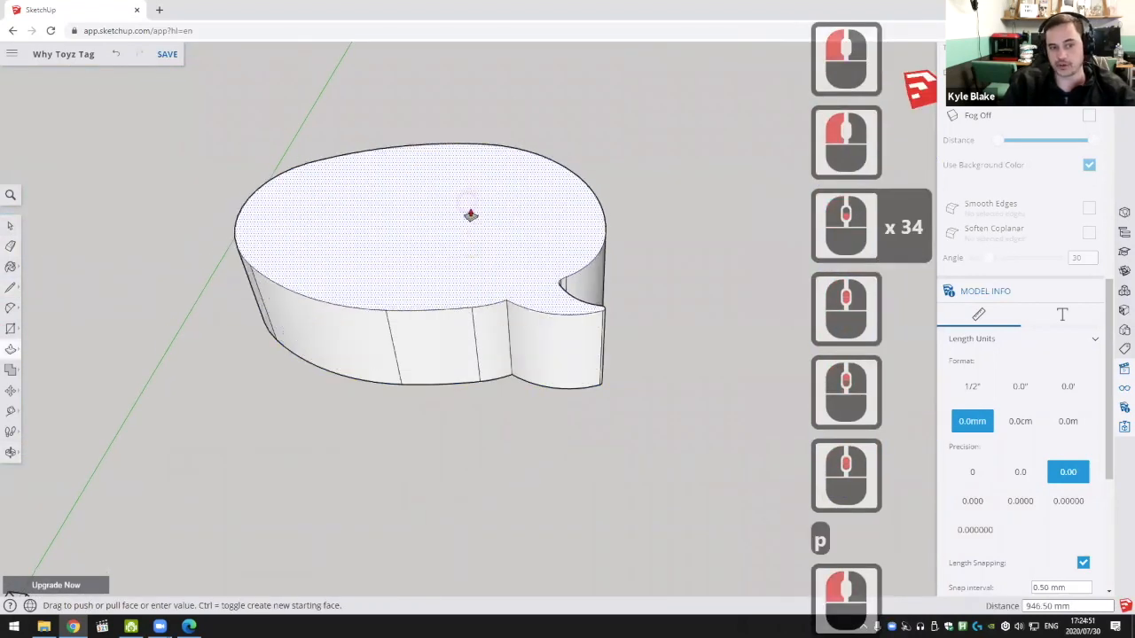
click(479, 232)
scroll(473, 230, down, 7)
middle_drag(473, 230, 515, 390)
Select the entire speech-bubble solid and recentre the view on it.
key(space)
middle_drag(456, 274, 426, 254)
click(437, 247)
scroll(426, 254, up, 1)
key(Escape)
scroll(426, 254, up, 2)
triple_click(428, 254)
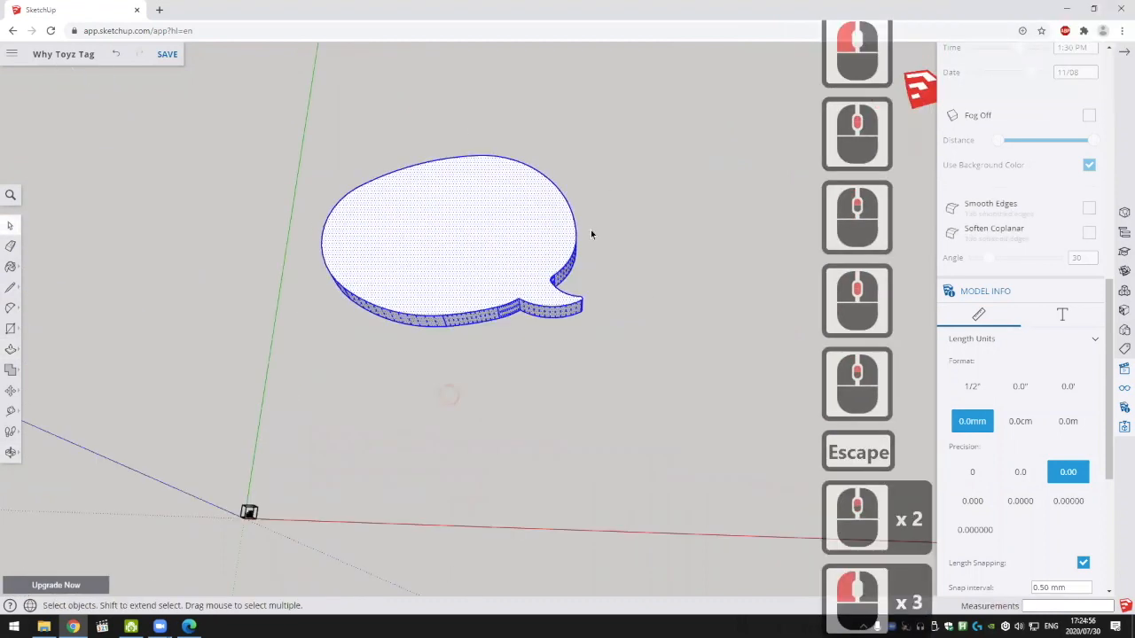
scroll(591, 249, down, 6)
shift+middle_drag(591, 252, 396, 234)
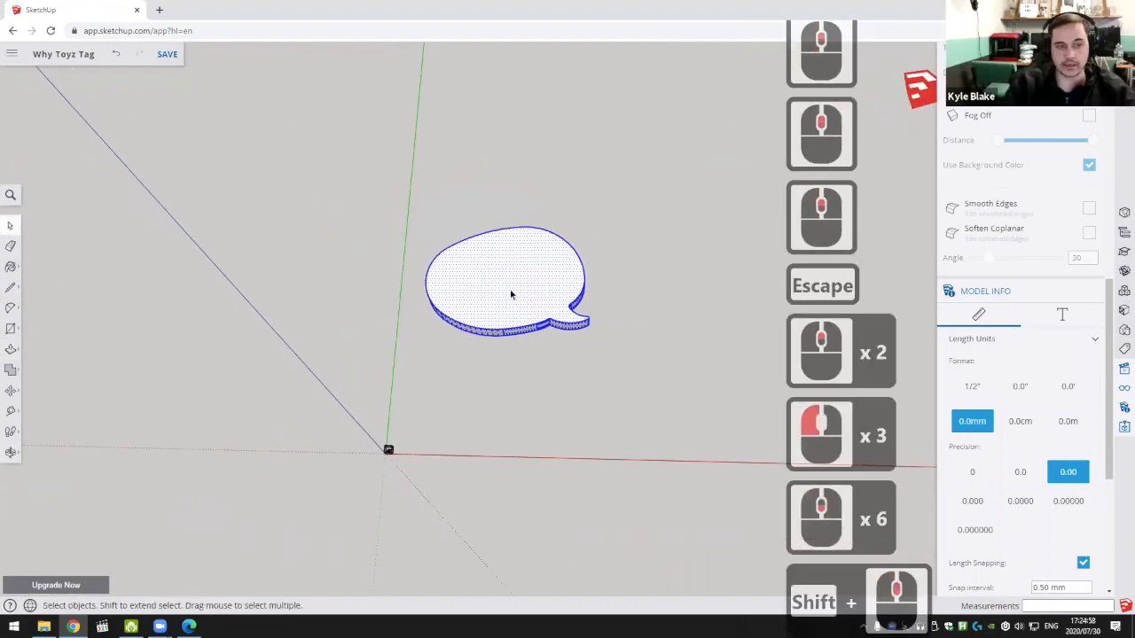
Orbit to face the bubble and show its thickness with Tape Measure active.
scroll(511, 296, up, 5)
scroll(537, 381, down, 2)
middle_drag(537, 381, 539, 413)
scroll(425, 354, down, 4)
scroll(344, 355, up, 2)
middle_drag(311, 320, 427, 312)
scroll(428, 312, up, 6)
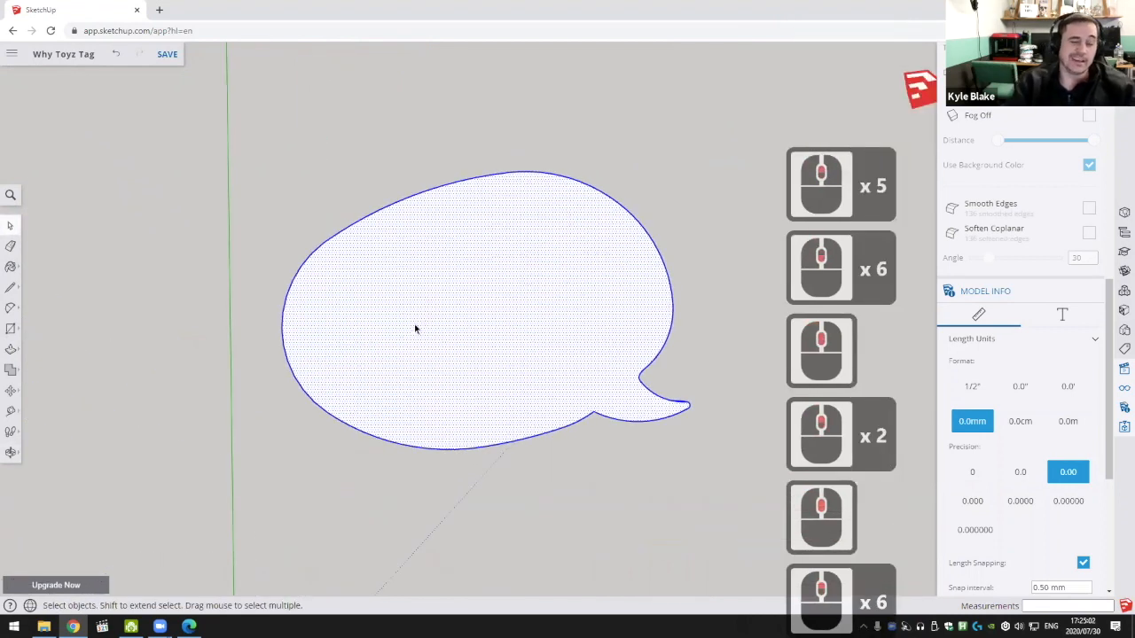
key(t)
middle_drag(382, 246, 298, 325)
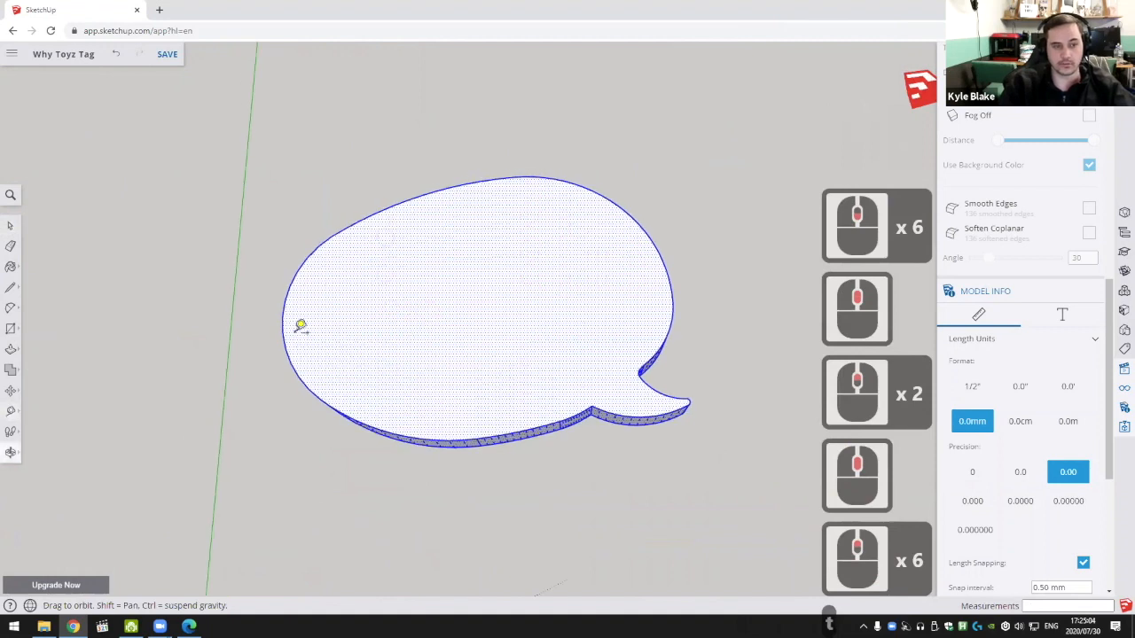
scroll(218, 322, up, 5)
Measure from the bubble's left edge, placing a guide near the notch.
key(t)
click(212, 332)
scroll(383, 326, down, 5)
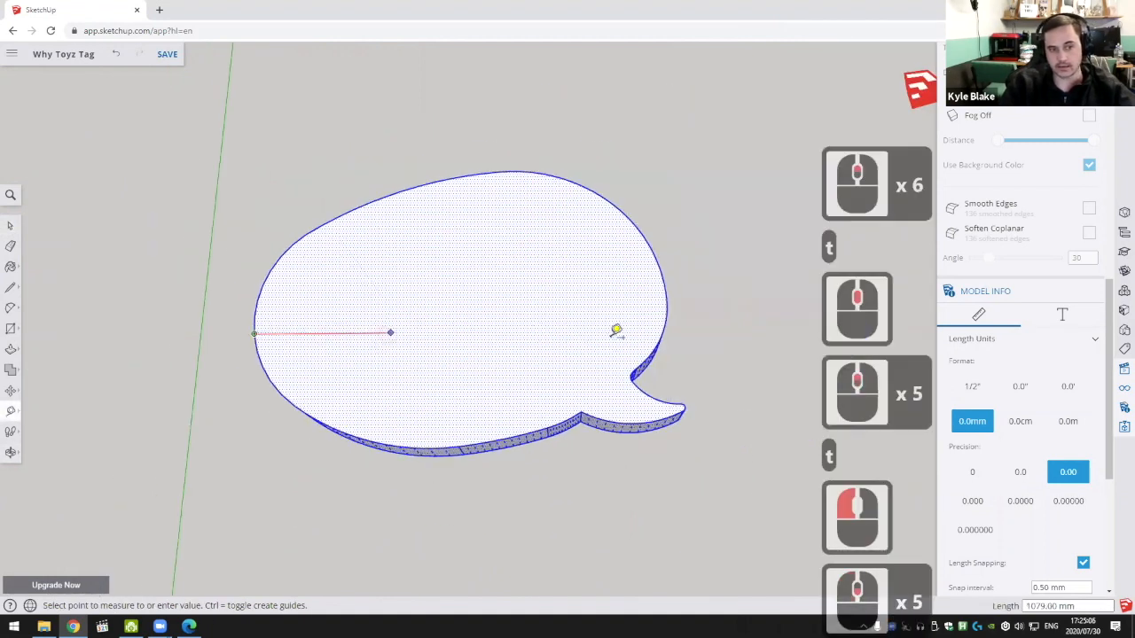
scroll(665, 329, up, 5)
middle_drag(666, 328, 667, 324)
scroll(666, 325, up, 6)
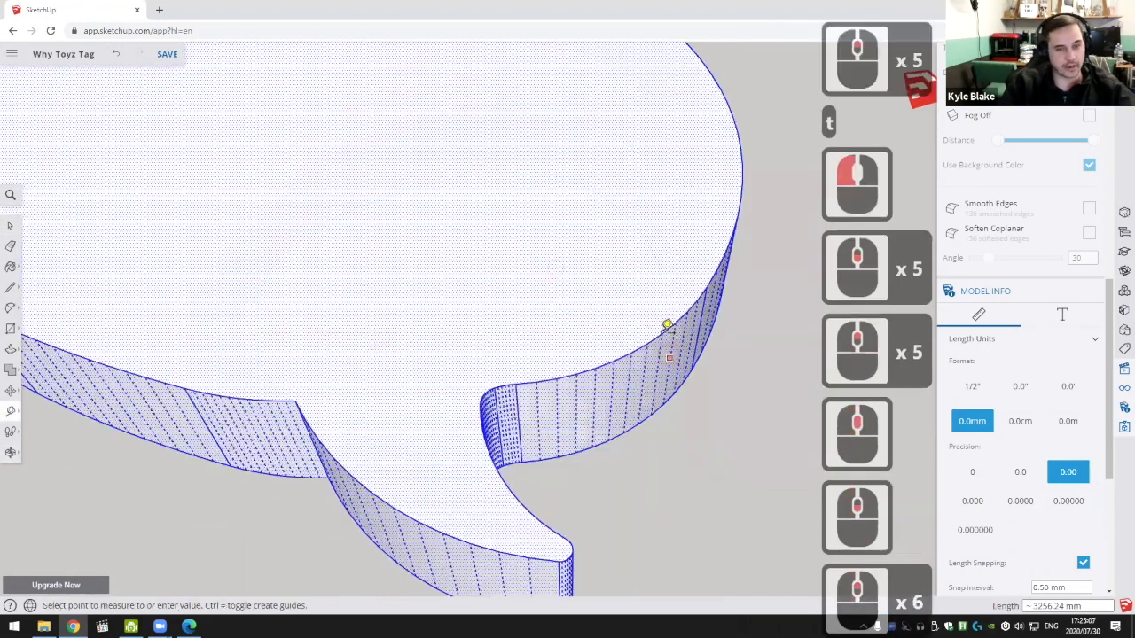
click(661, 334)
scroll(465, 268, down, 6)
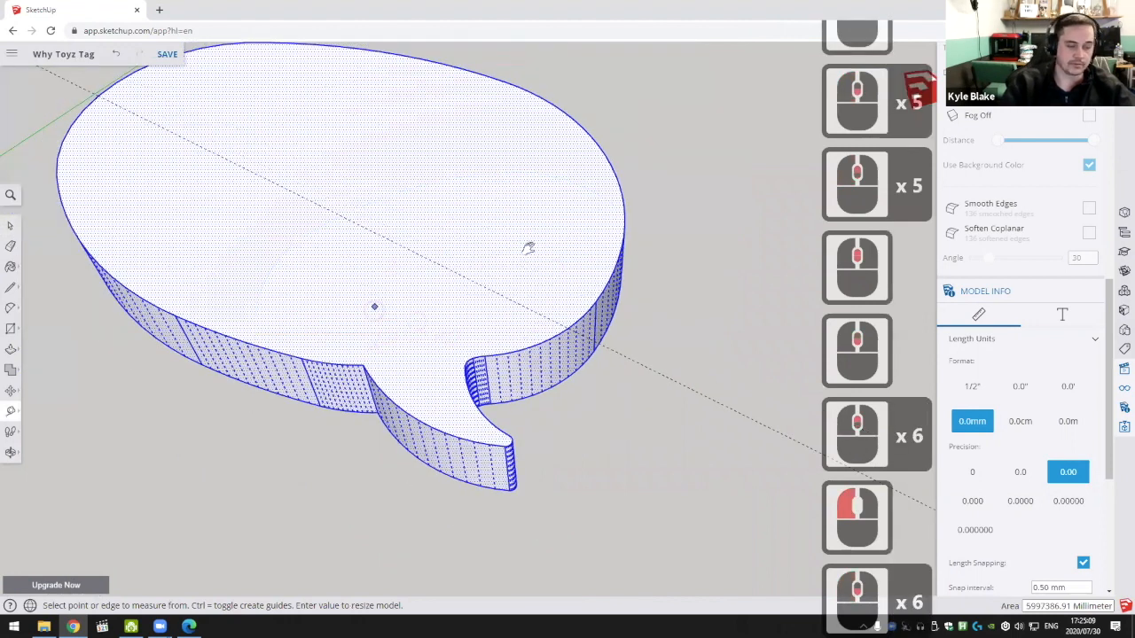
middle_drag(529, 249, 548, 259)
Undo the stray guide, select the whole slab and start Make Component (G).
key(ctrl+z)
scroll(548, 260, down, 6)
shift+middle_drag(241, 335, 409, 309)
scroll(409, 309, up, 1)
key(space)
scroll(417, 306, up, 4)
triple_click(475, 293)
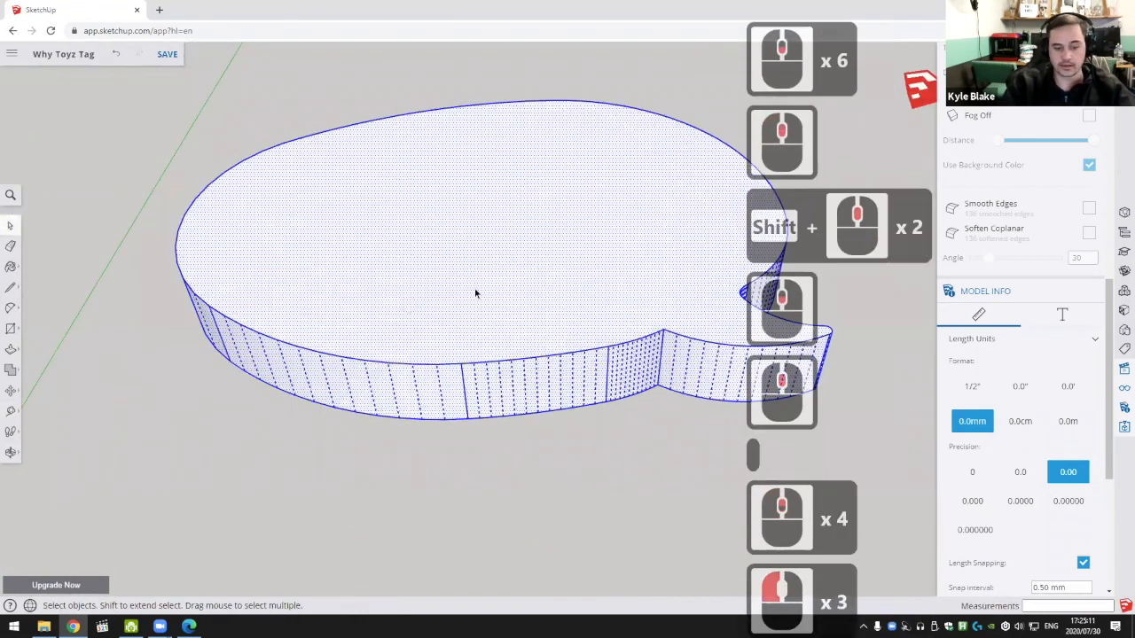
scroll(534, 360, down, 12)
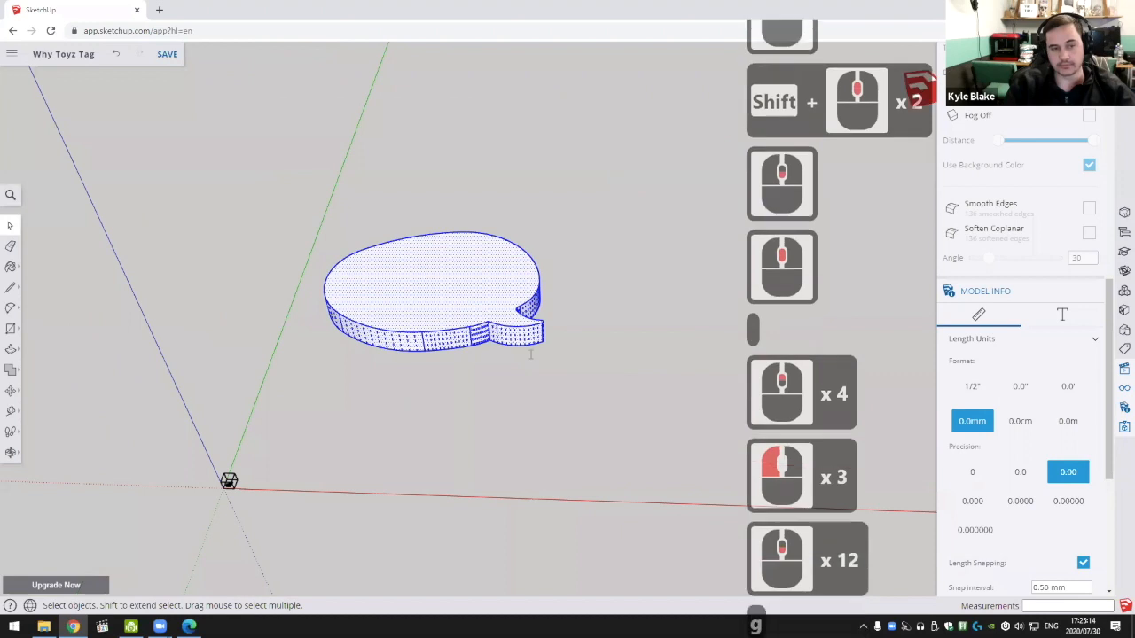
key(g)
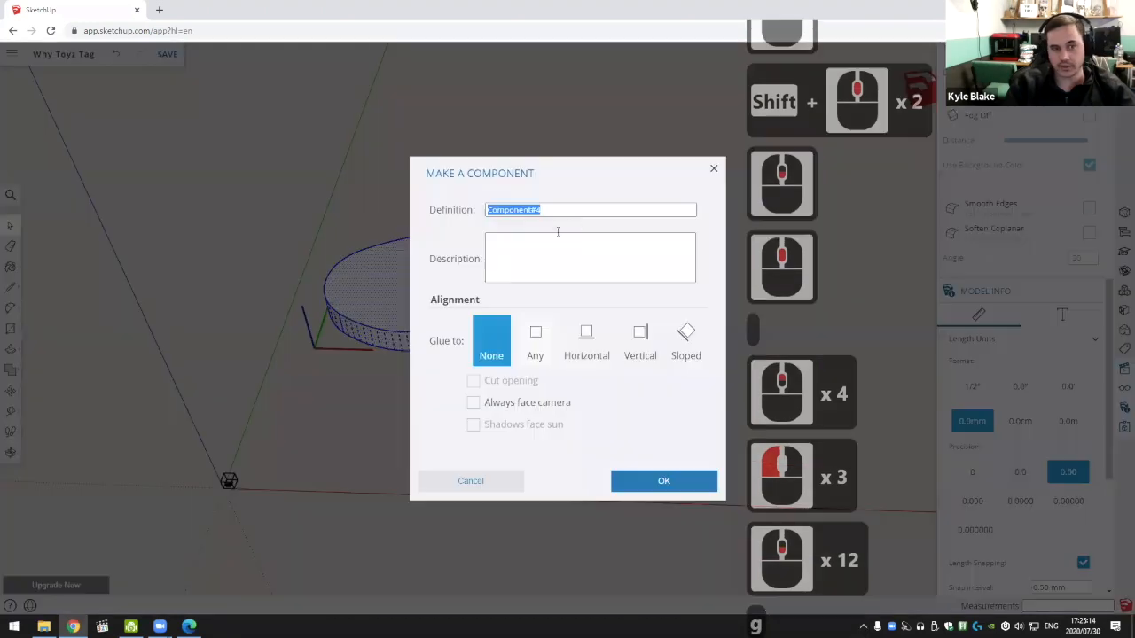
Create the speech-bubble component and open it for editing.
click(661, 480)
scroll(353, 310, up, 6)
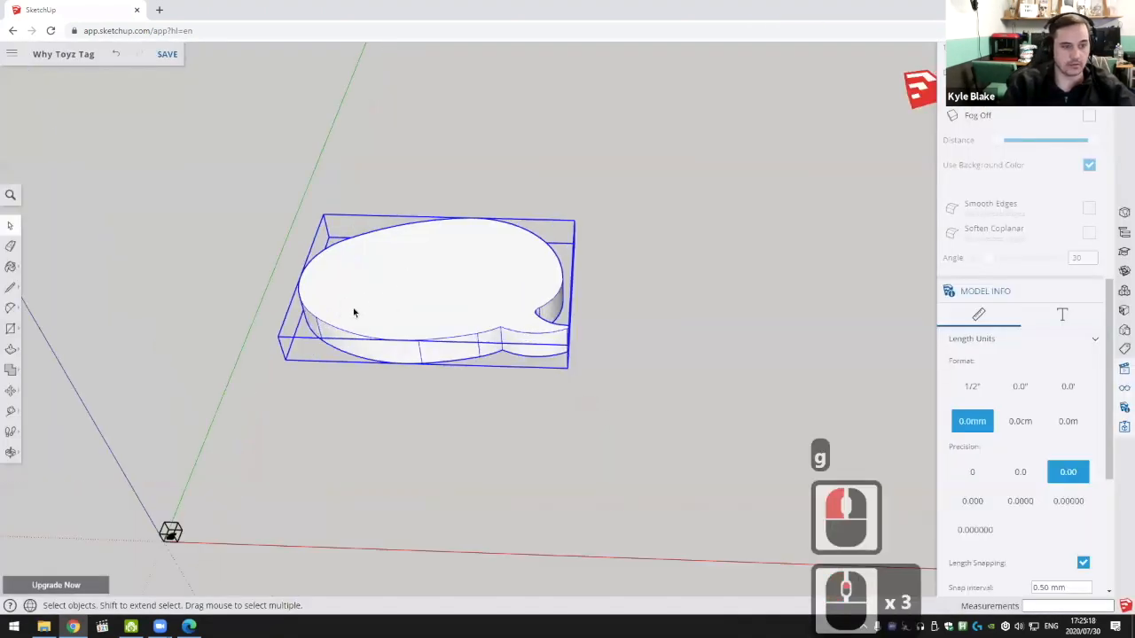
scroll(95, 484, down, 6)
shift+scroll(374, 359, down, 3)
shift+middle_drag(416, 364, 438, 301)
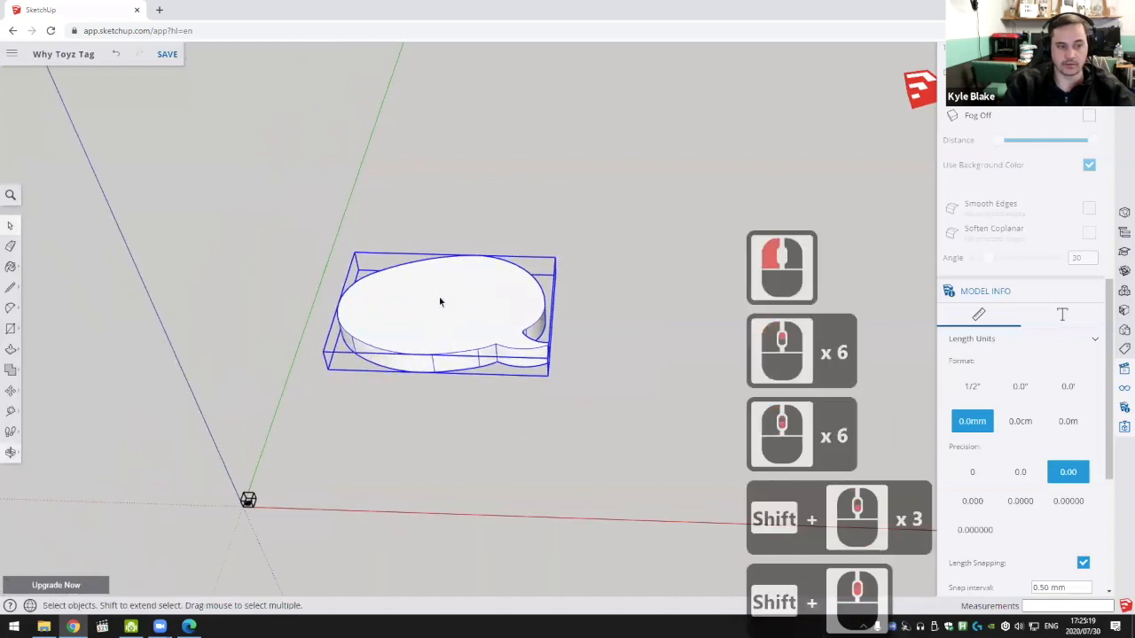
scroll(437, 302, up, 4)
double_click(341, 280)
scroll(307, 302, up, 6)
middle_drag(307, 303, 381, 440)
scroll(380, 440, up, 1)
Start a Tape Measure measurement at a vertex on one end of the slab.
key(t)
click(377, 445)
scroll(531, 355, down, 3)
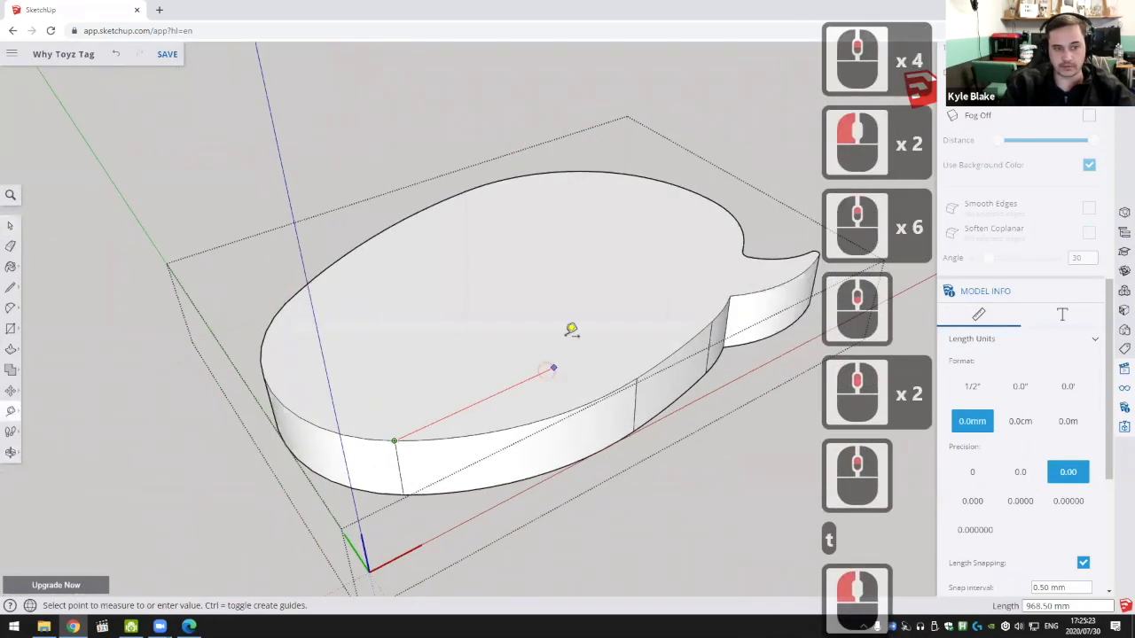
middle_drag(572, 329, 521, 333)
scroll(608, 296, up, 2)
shift+middle_drag(608, 296, 609, 296)
scroll(608, 296, up, 13)
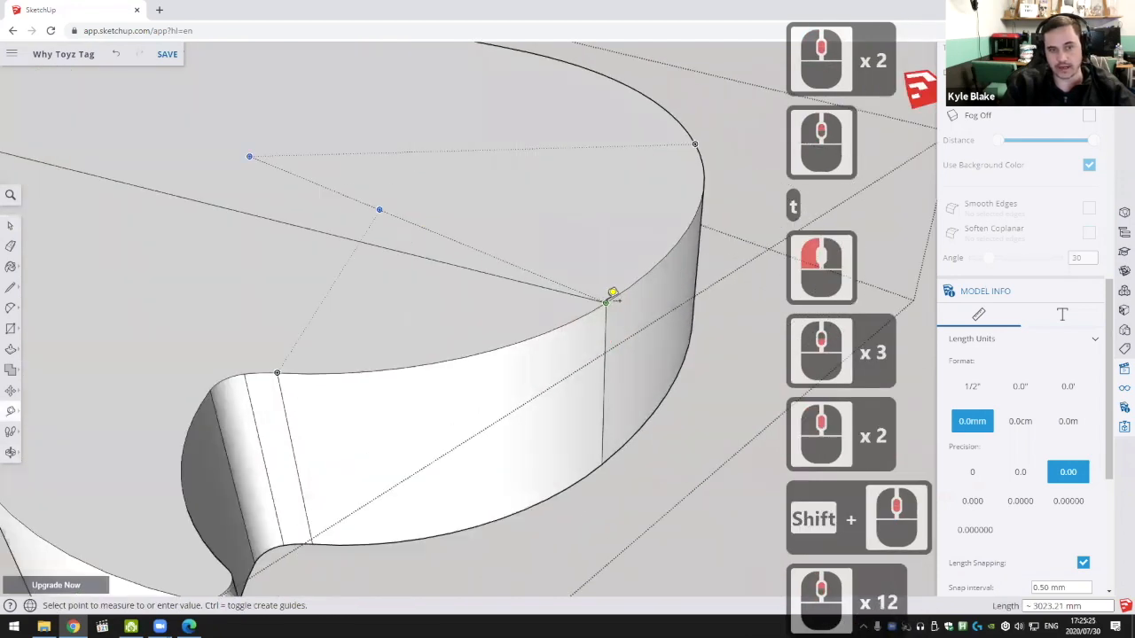
scroll(608, 298, down, 6)
scroll(601, 277, down, 6)
Measure to the far end (3023.21 mm) and enter 60 as the new length.
middle_drag(309, 281, 399, 263)
mouse_move(399, 263)
shift+middle_down()
mouse_move(442, 256)
mouse_move(347, 266)
shift+middle_up()
scroll(347, 266, up, 6)
scroll(320, 284, down, 5)
scroll(567, 330, down, 4)
mouse_move(568, 325)
middle_down()
mouse_move(425, 330)
mouse_move(478, 332)
middle_up()
shift+middle_drag(479, 331, 292, 332)
scroll(561, 336, up, 1)
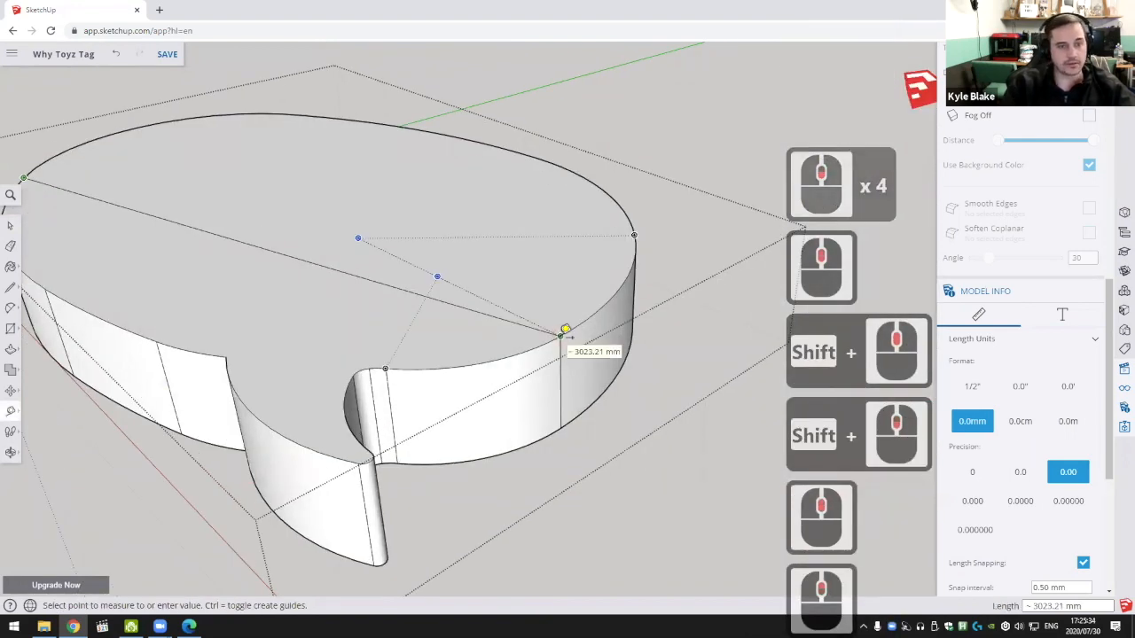
click(565, 329)
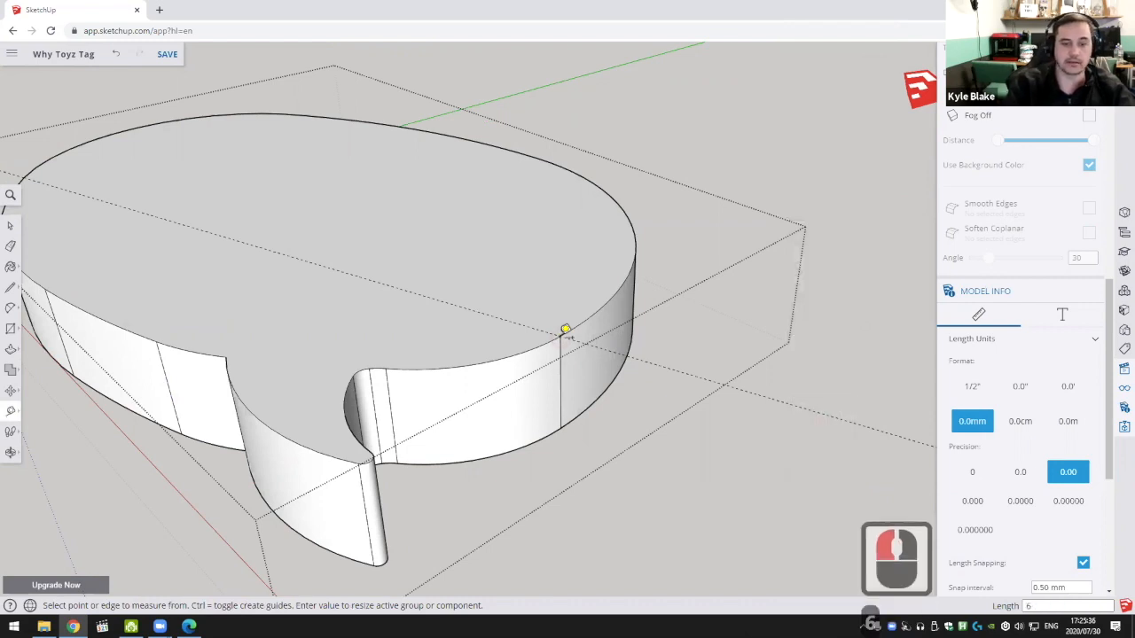
key(Return)
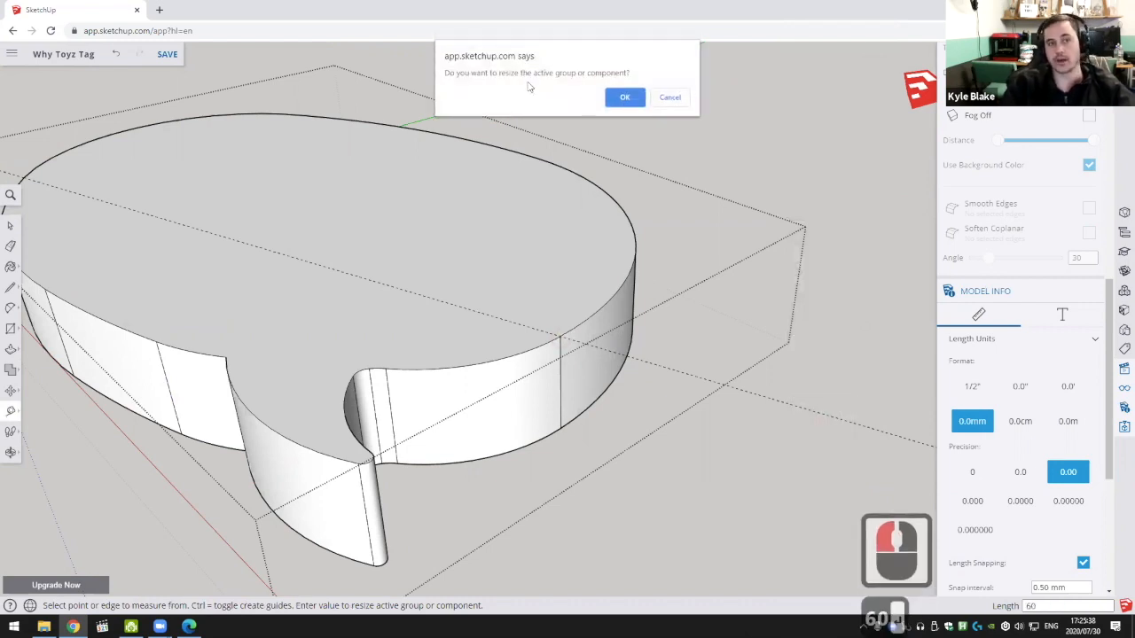
Accept the resize, then zoom extents and locate the shrunken bubble.
click(624, 96)
scroll(493, 246, up, 14)
middle_click(555, 312)
key(Escape)
scroll(563, 298, up, 7)
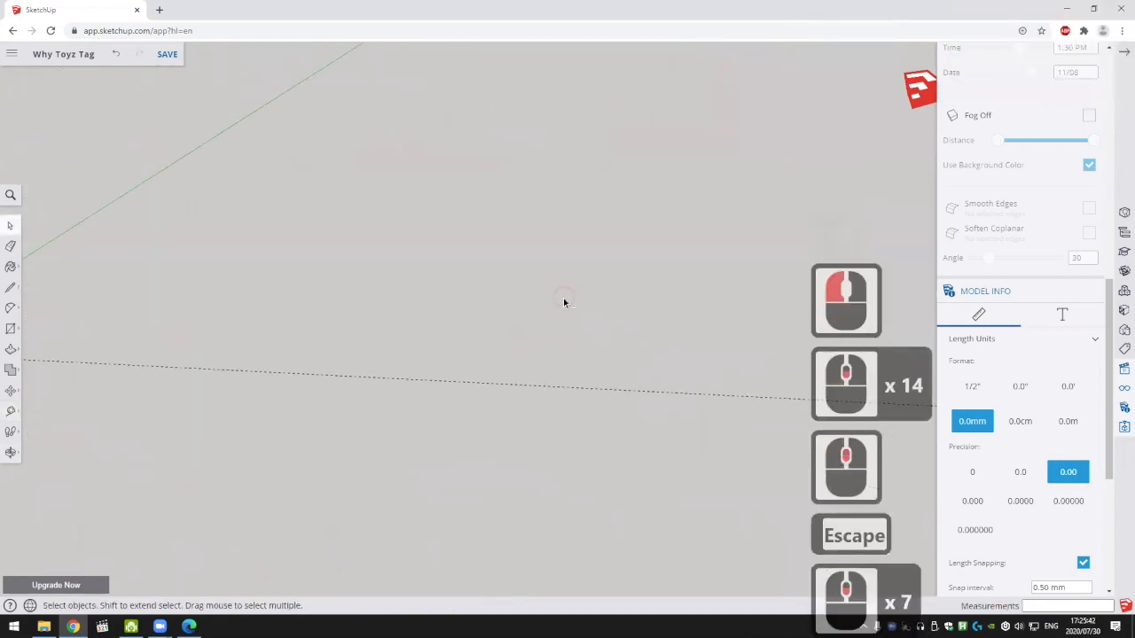
key(ctrl+shift+e)
shift+middle_drag(520, 288, 350, 398)
shift+scroll(496, 306, down, 8)
shift+middle_drag(754, 115, 630, 212)
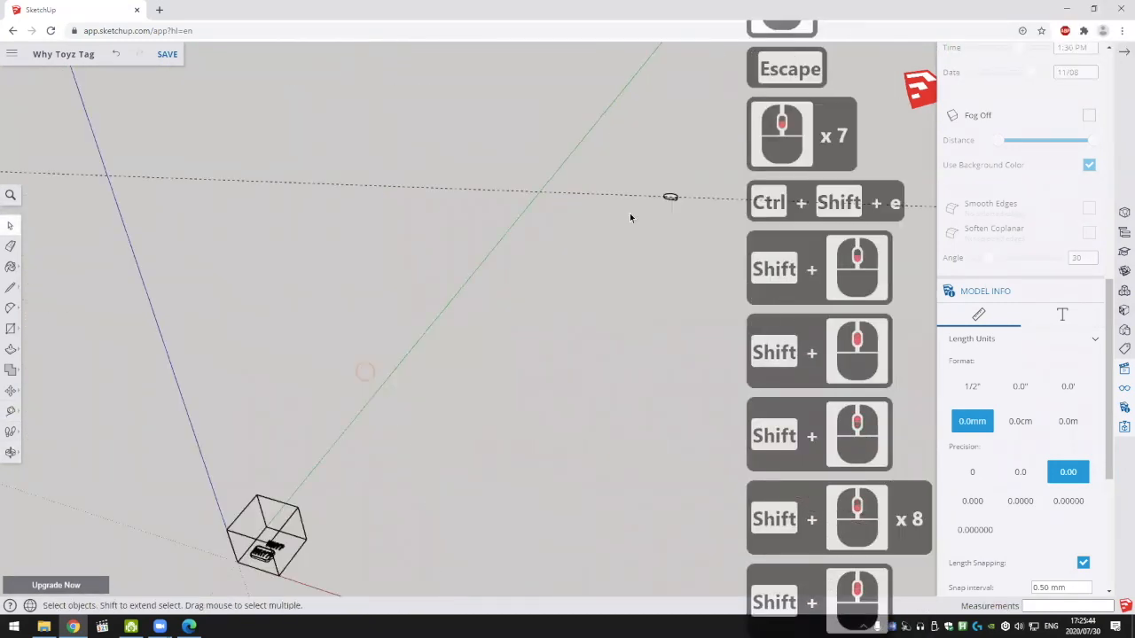
shift+scroll(612, 222, up, 3)
Move the small speech bubble beside the WHY? tags.
scroll(606, 221, up, 11)
double_click(605, 221)
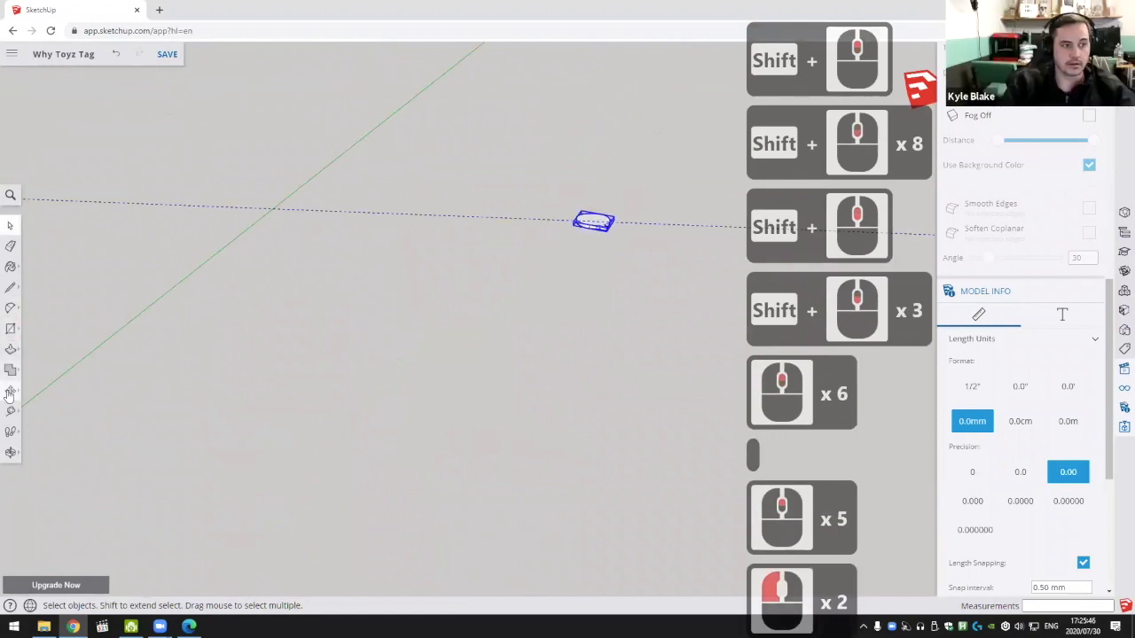
click(10, 394)
click(592, 214)
shift+middle_drag(593, 217, 425, 452)
Shift the bubble slightly further right, then deselect it.
shift+scroll(595, 190, up, 2)
shift+middle_drag(222, 490, 528, 168)
shift+scroll(504, 219, down, 5)
shift+middle_drag(404, 266, 239, 461)
shift+scroll(293, 461, down, 5)
click(482, 466)
click(258, 405)
middle_drag(475, 351, 567, 341)
scroll(434, 321, up, 14)
middle_drag(495, 483, 523, 541)
scroll(519, 423, up, 6)
click(520, 423)
click(537, 426)
scroll(521, 399, down, 1)
middle_drag(521, 399, 510, 443)
key(space)
scroll(523, 374, up, 4)
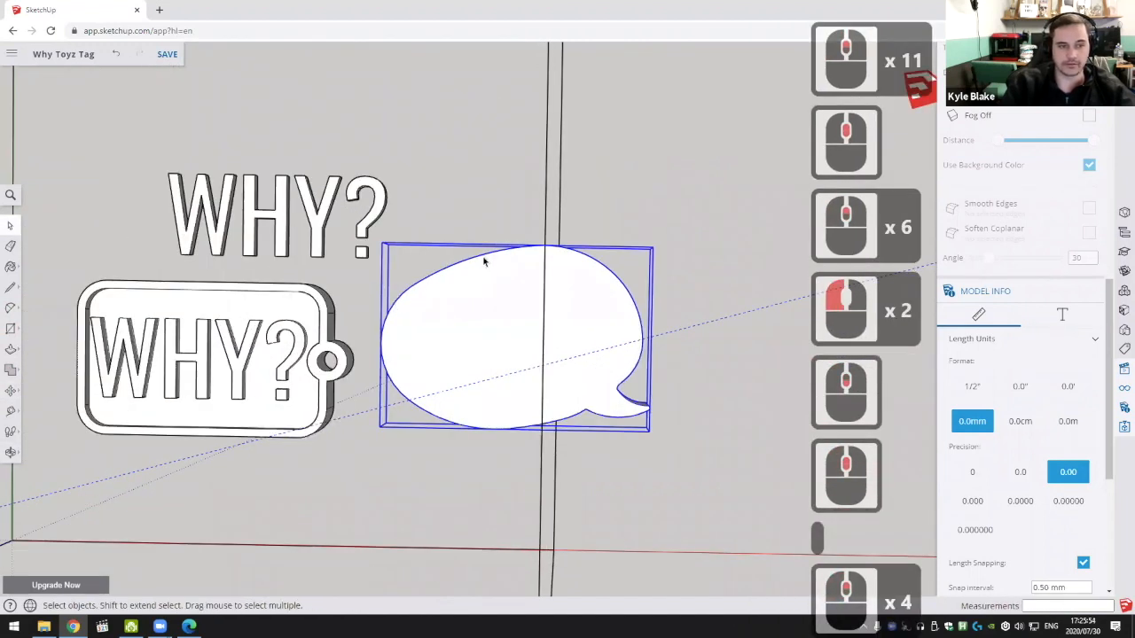
scroll(416, 323, down, 1)
scroll(416, 323, down, 5)
scroll(615, 360, down, 3)
click(617, 361)
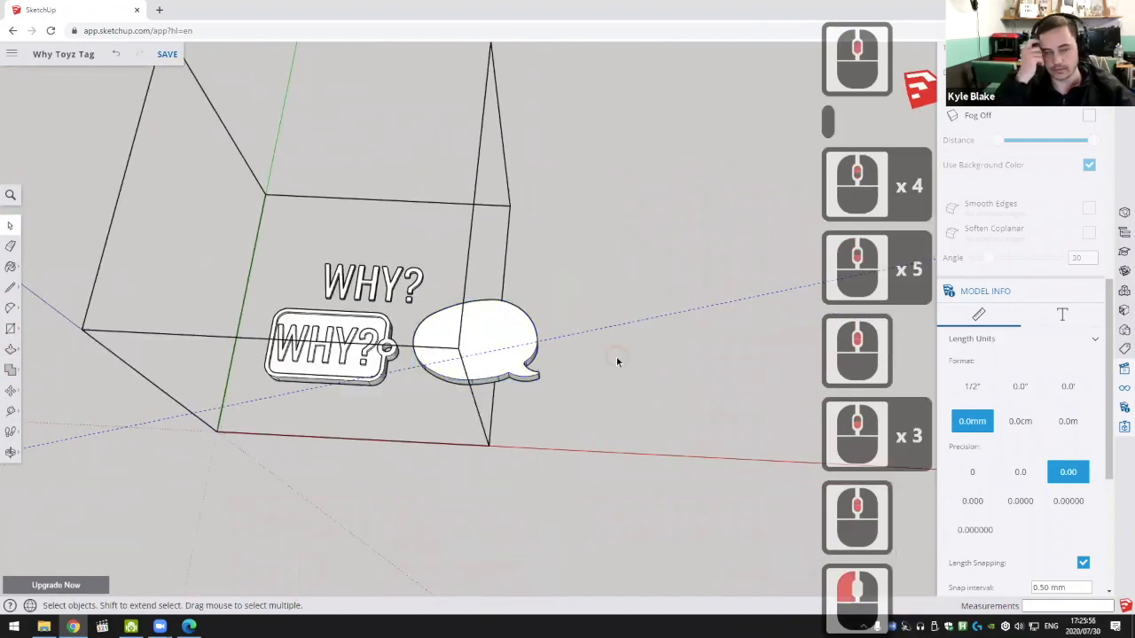
Open the bubble component for editing and erase an edge inside it.
scroll(518, 330, up, 6)
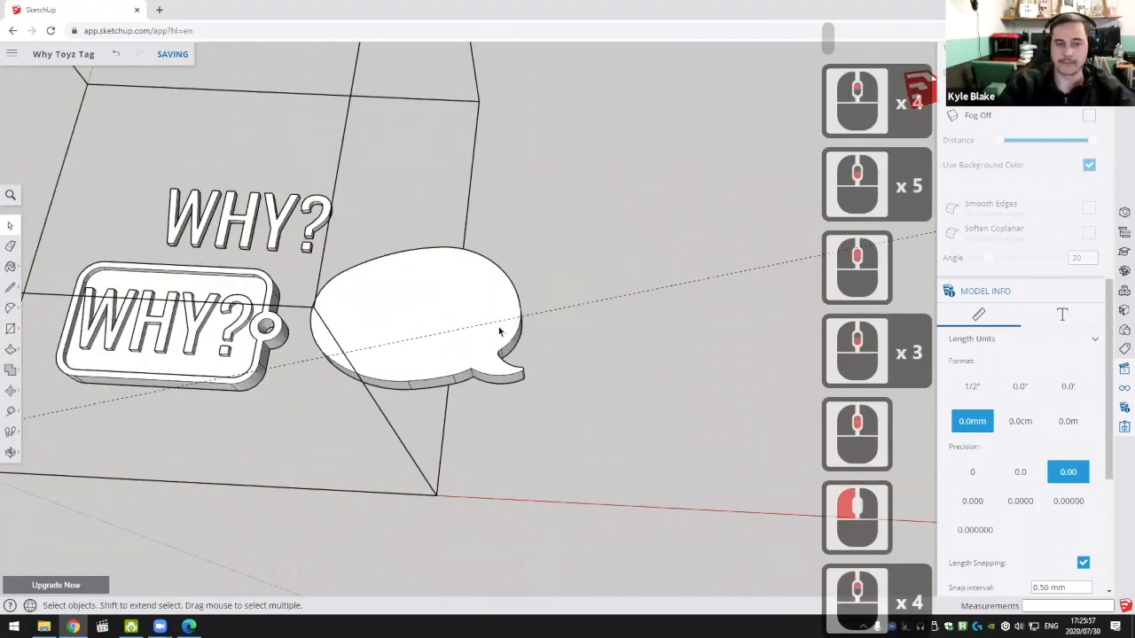
scroll(499, 332, down, 4)
middle_drag(499, 331, 558, 367)
scroll(558, 368, down, 1)
key(space)
double_click(493, 352)
key(e)
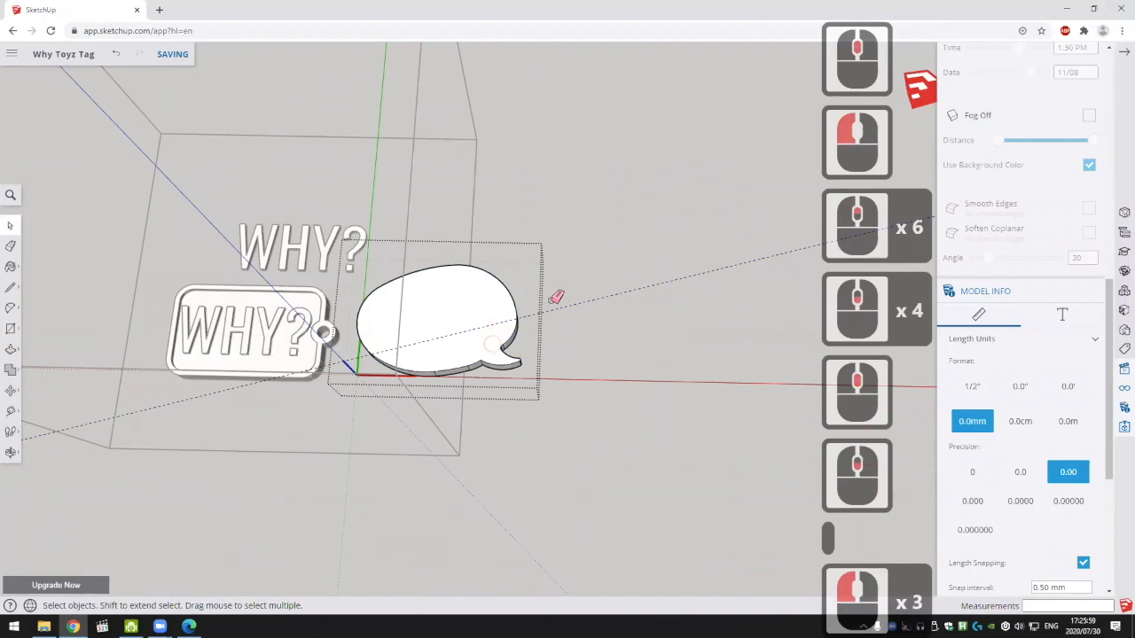
click(535, 325)
scroll(534, 328, down, 3)
key(space)
middle_drag(568, 308, 572, 300)
Exit editing, then select and delete the speech-bubble component.
key(Escape)
key(Escape)
middle_drag(619, 398, 588, 344)
click(559, 324)
scroll(558, 323, down, 1)
scroll(600, 357, down, 1)
key(Delete)
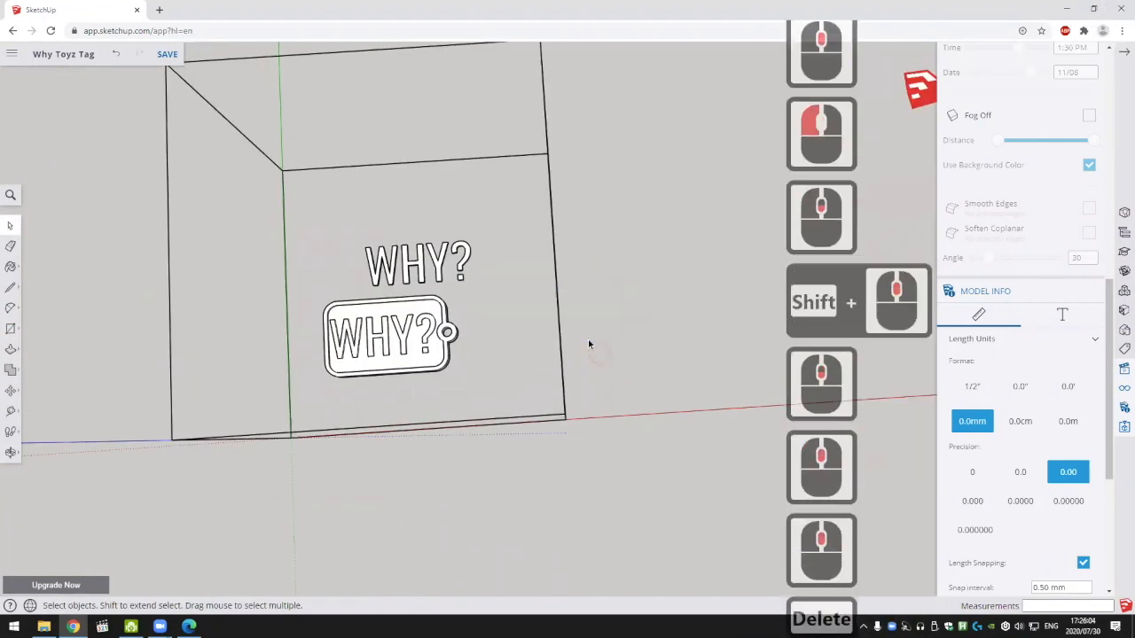
Inspect the remaining WHY? tag up close, then open a new browser tab.
scroll(434, 319, up, 8)
scroll(419, 305, up, 1)
middle_drag(419, 306, 323, 259)
shift+middle_drag(324, 258, 361, 266)
scroll(362, 266, down, 1)
middle_drag(362, 266, 359, 265)
scroll(359, 265, up, 4)
middle_drag(296, 339, 253, 383)
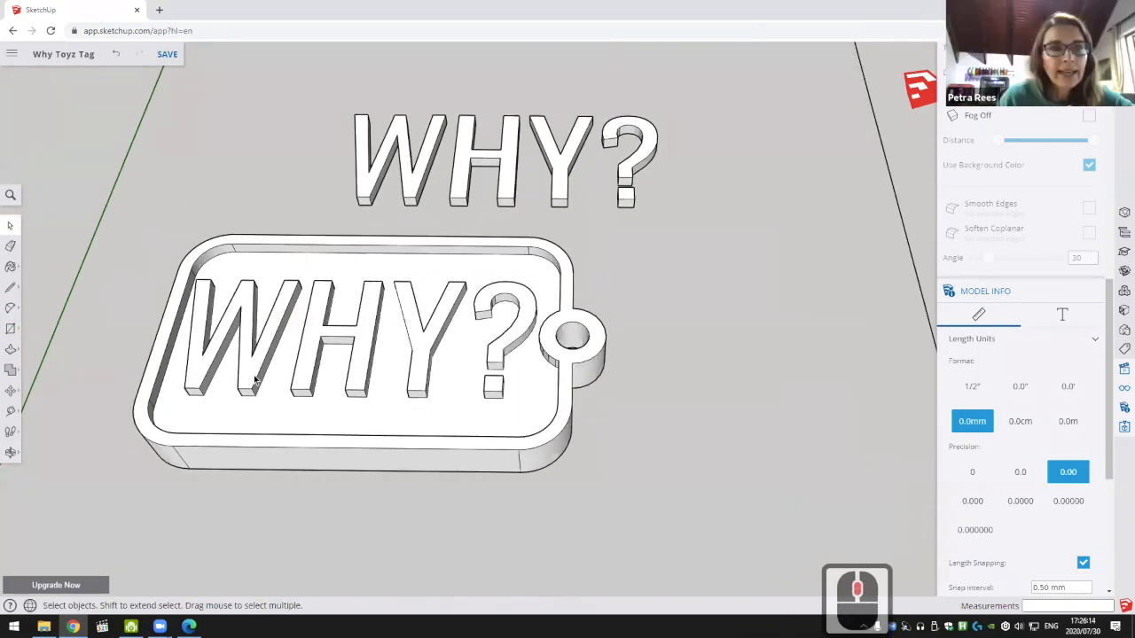
scroll(255, 379, down, 10)
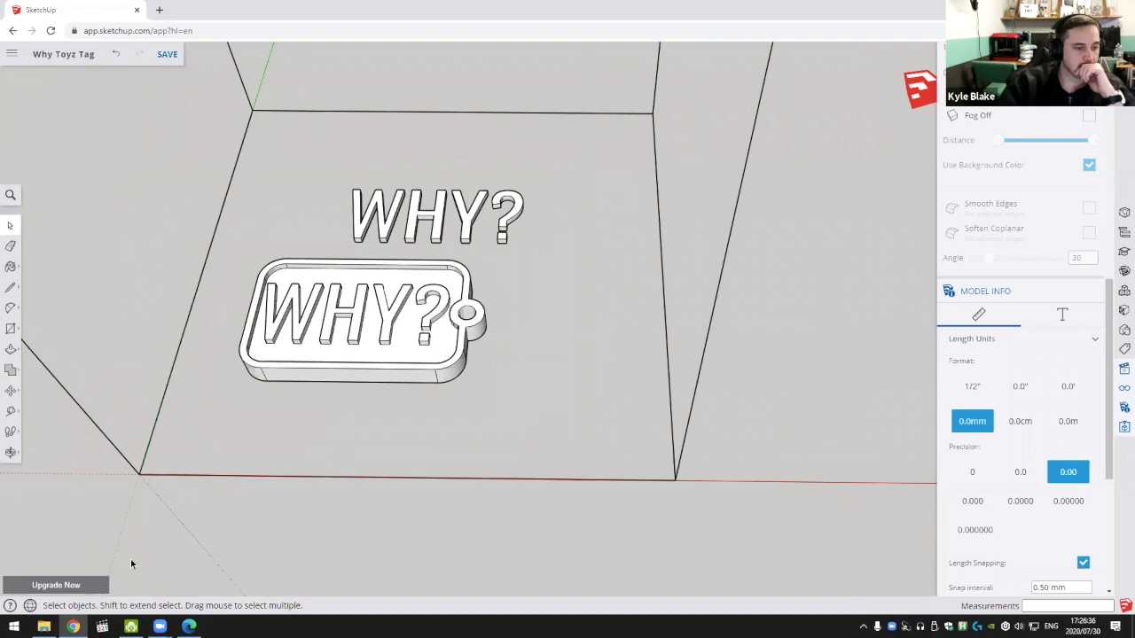
click(164, 11)
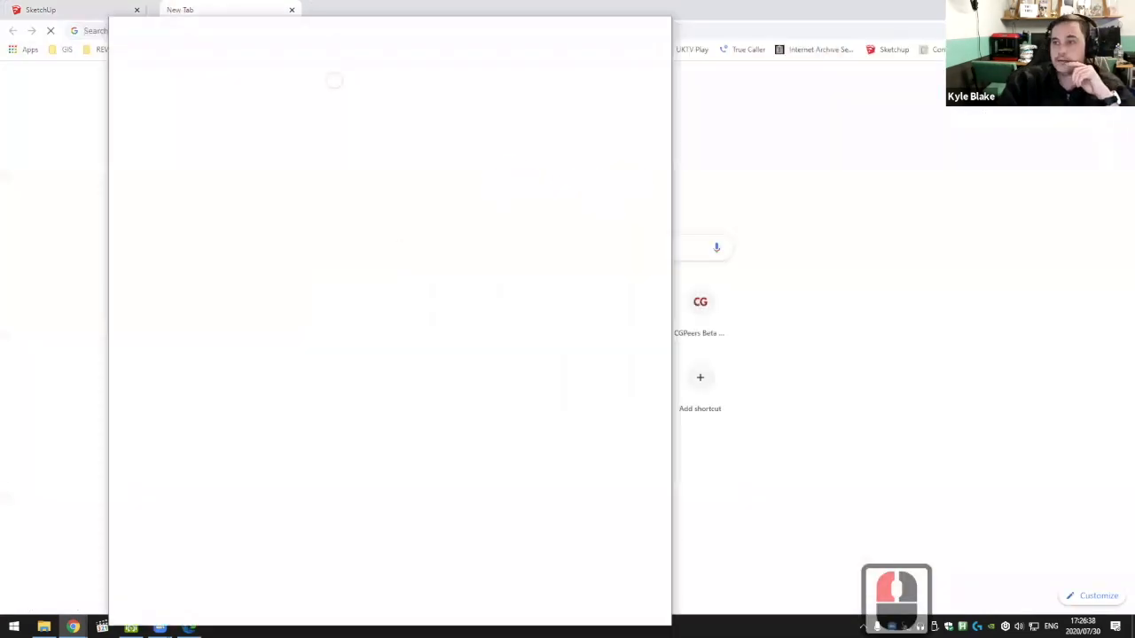
Close the stray browser tab and bring the WHY? tag into view.
click(290, 10)
middle_drag(372, 278, 390, 282)
click(390, 282)
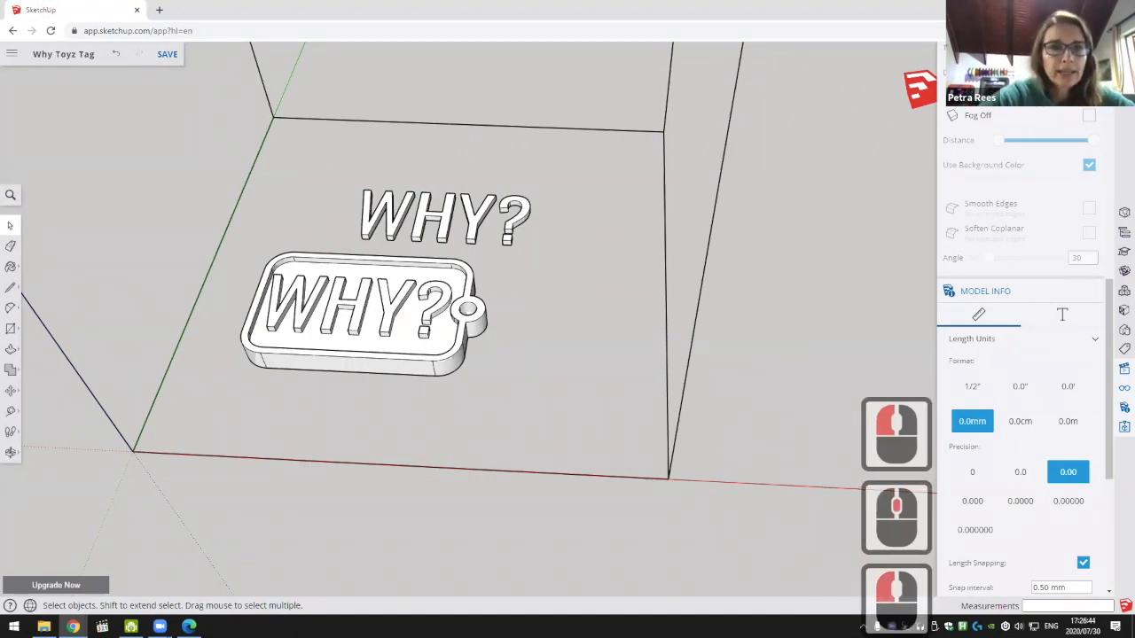
middle_drag(633, 309, 303, 404)
scroll(288, 328, up, 1)
shift+middle_drag(274, 306, 383, 303)
scroll(363, 278, up, 4)
Select the top face of the W on the tag.
click(362, 277)
scroll(353, 269, up, 3)
scroll(350, 268, up, 2)
click(346, 266)
scroll(339, 259, down, 11)
scroll(362, 263, up, 6)
scroll(362, 297, down, 2)
Trial-push the W flush with the tag surface, then undo so it stays raised.
key(p)
drag(385, 304, 371, 364)
click(371, 364)
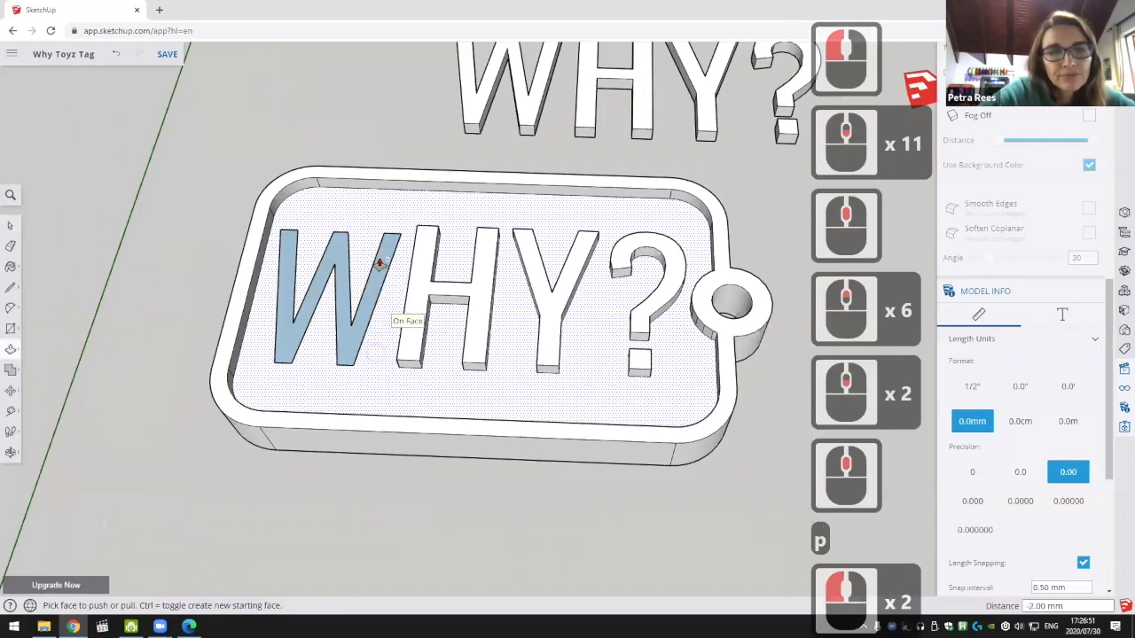
scroll(381, 266, up, 3)
key(ctrl+z)
scroll(399, 344, up, 5)
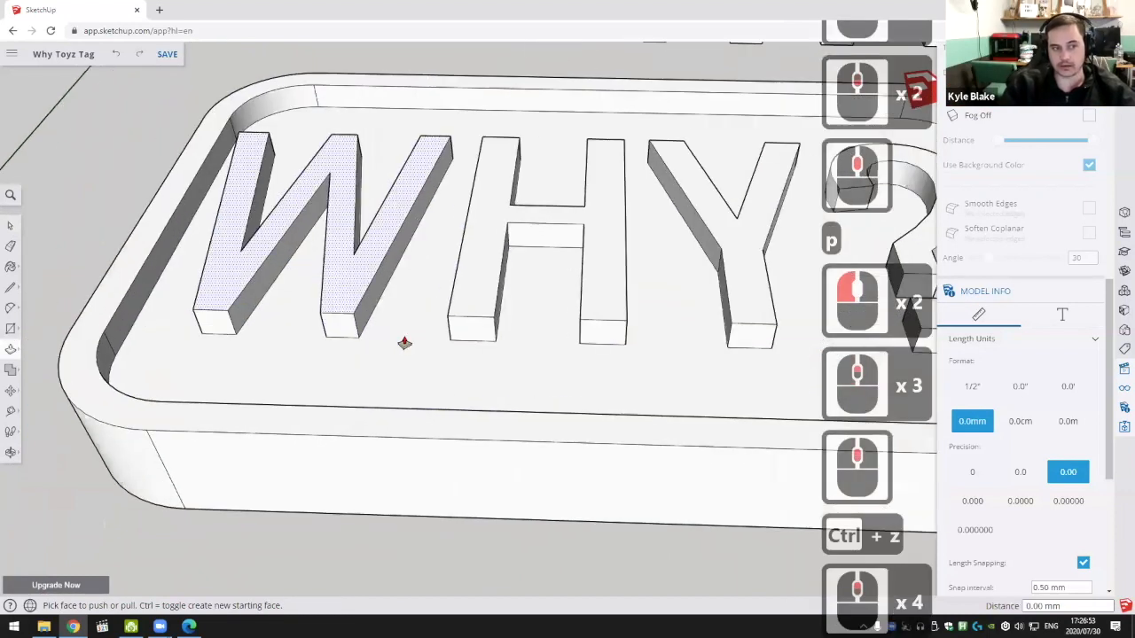
click(405, 340)
key(Escape)
scroll(414, 330, down, 6)
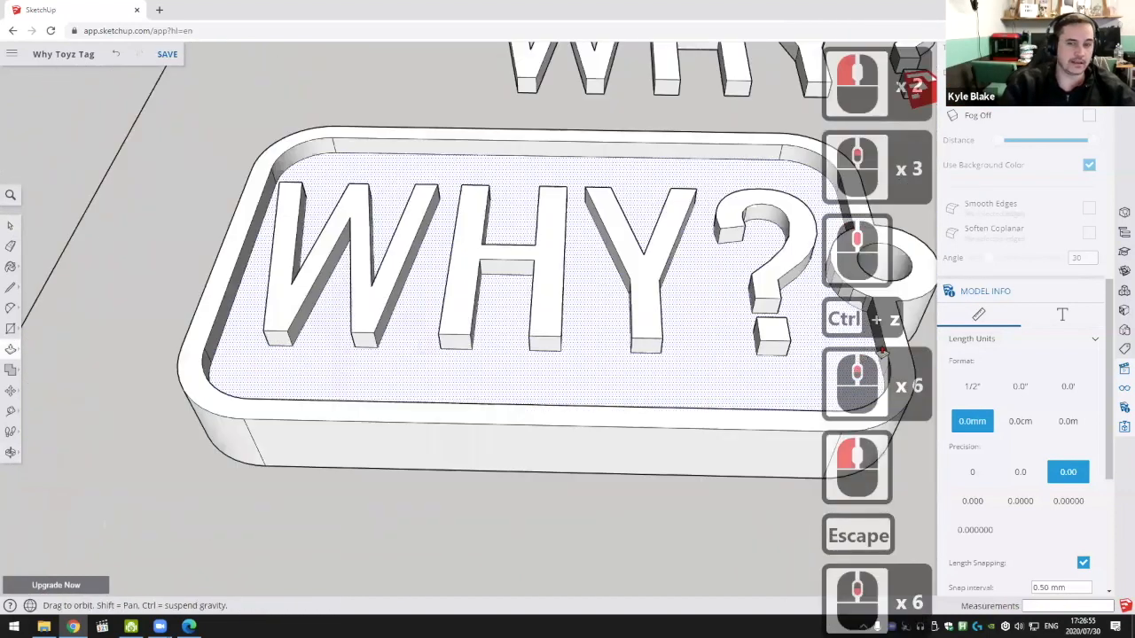
Look through the Styles and Tags trays, then bring up the Scenes tray's standard views.
middle_drag(414, 330, 479, 372)
shift+middle_drag(580, 234, 507, 270)
scroll(983, 254, up, 8)
scroll(991, 273, down, 20)
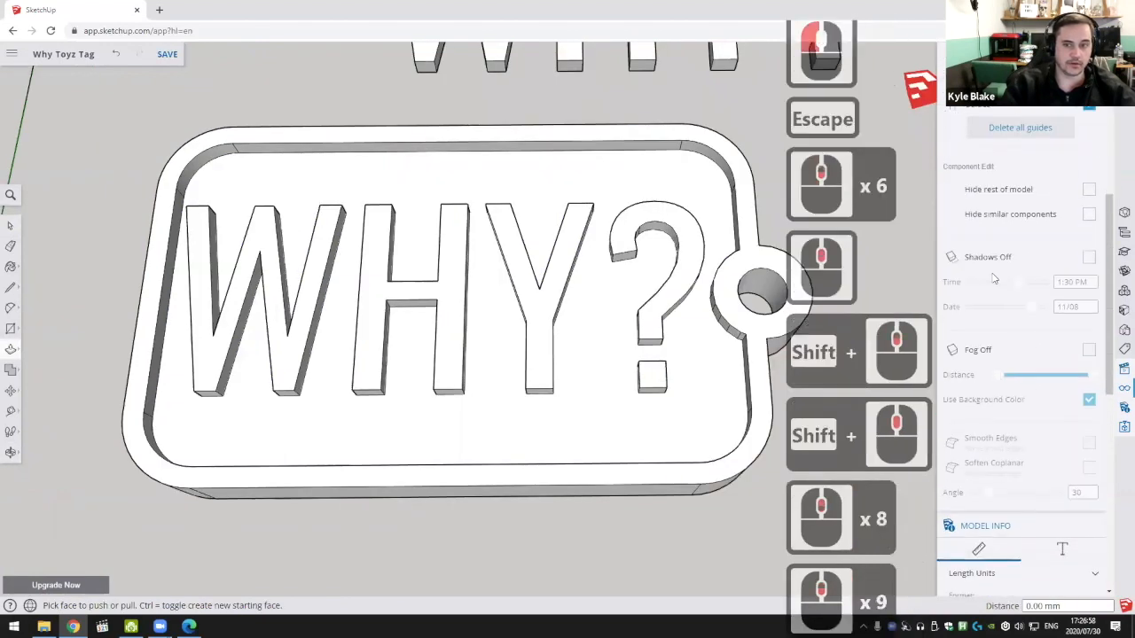
scroll(1019, 354, up, 11)
scroll(1122, 368, up, 4)
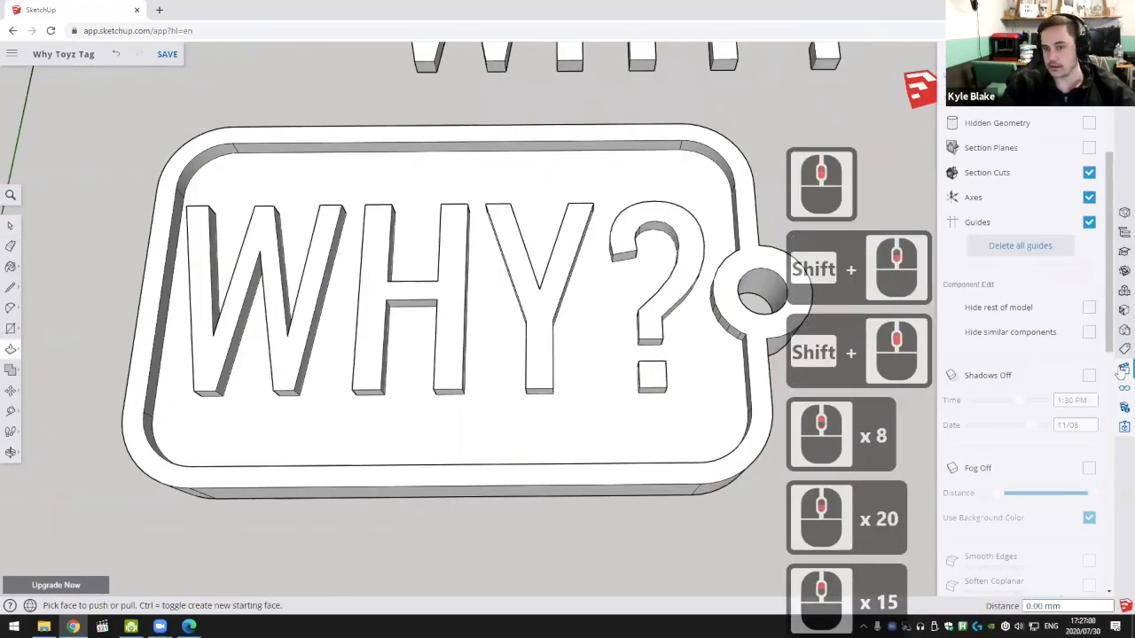
click(1123, 330)
click(1121, 351)
click(1123, 368)
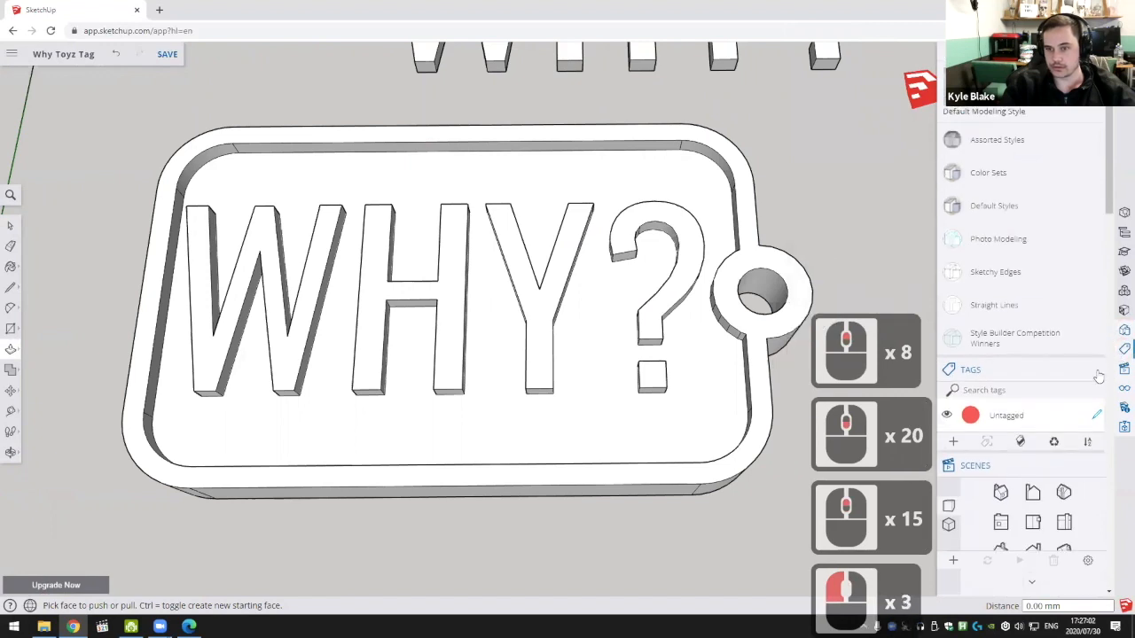
Switch to the front standard view, then orbit to an angled 3-D view of the tag.
click(950, 213)
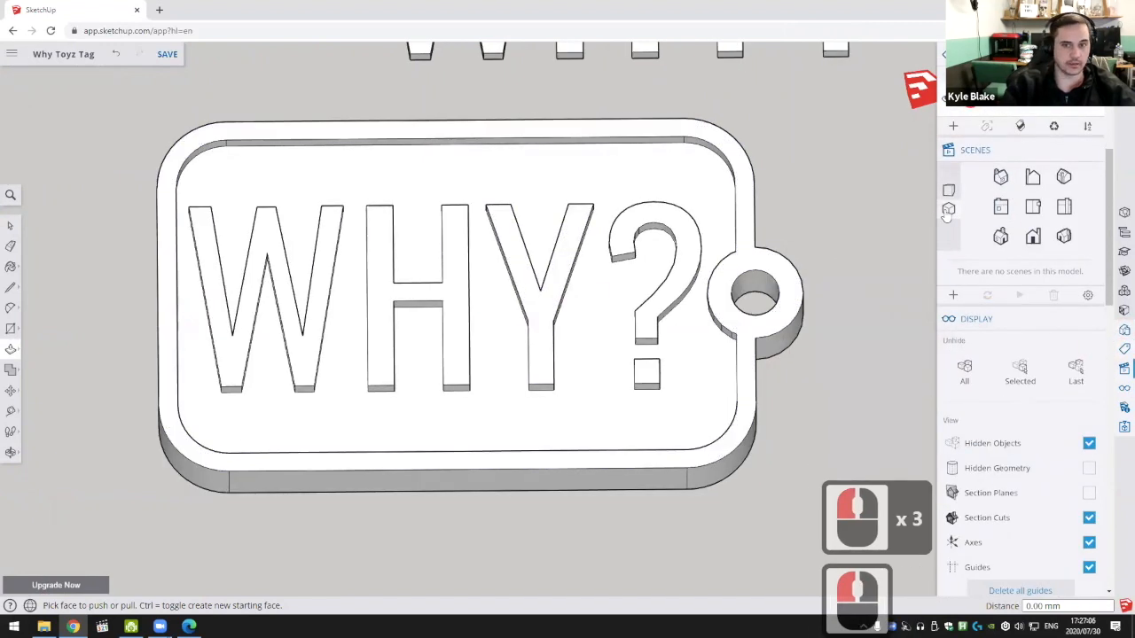
middle_drag(585, 305, 408, 346)
scroll(532, 328, down, 4)
middle_drag(585, 337, 488, 401)
scroll(552, 312, down, 2)
shift+scroll(552, 312, down, 3)
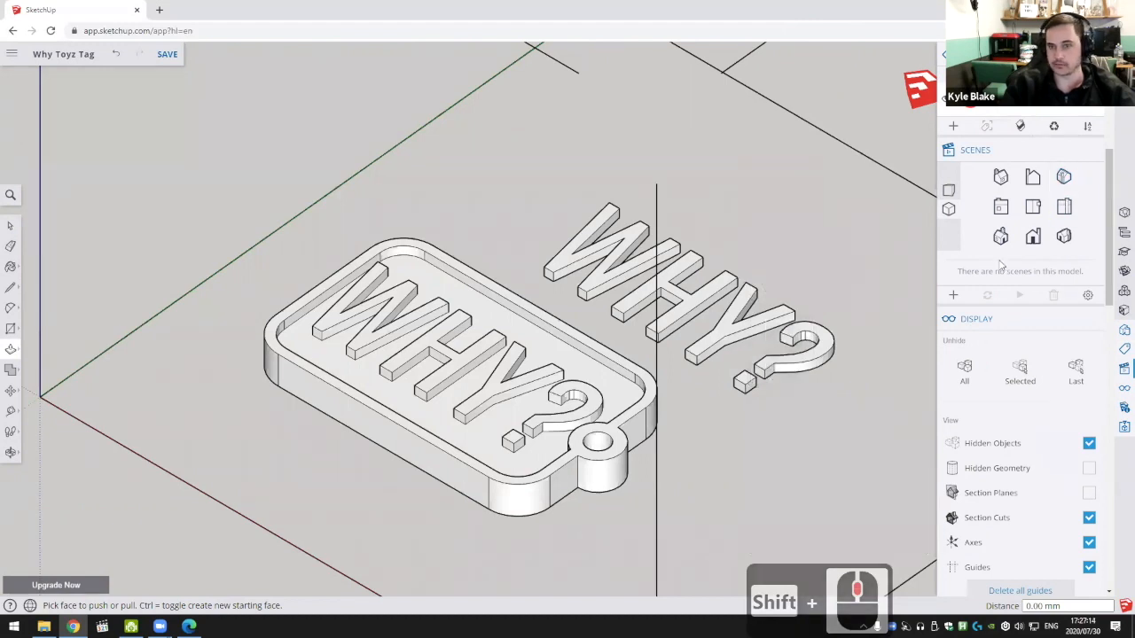
Select the WHY? letters in top view and try a solid tool, which fails as not-a-solid.
click(1033, 209)
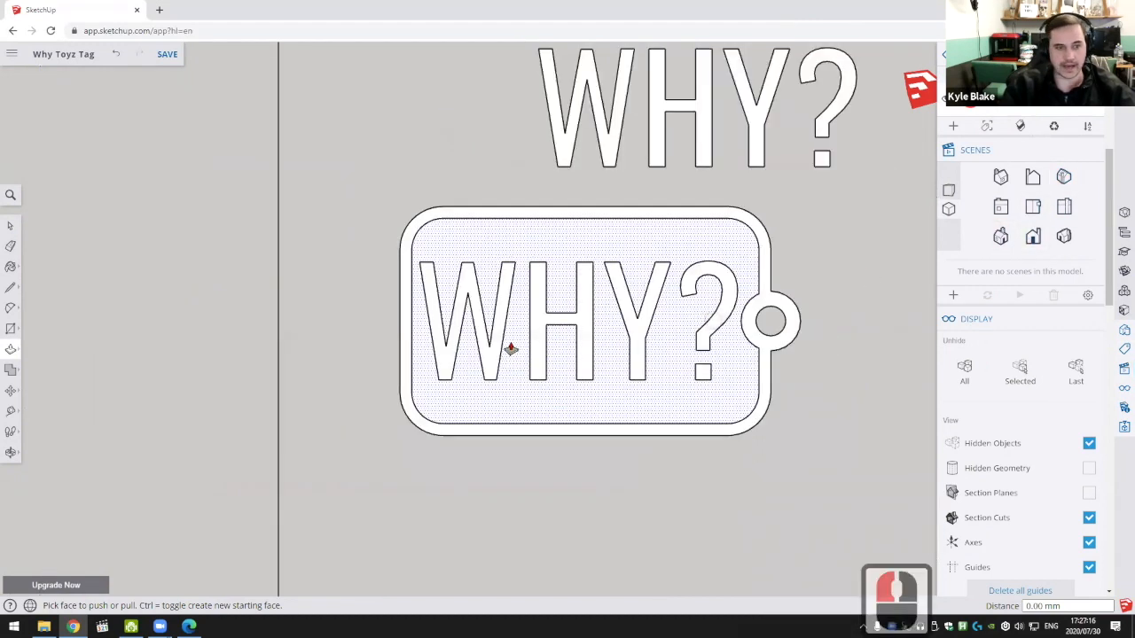
key(space)
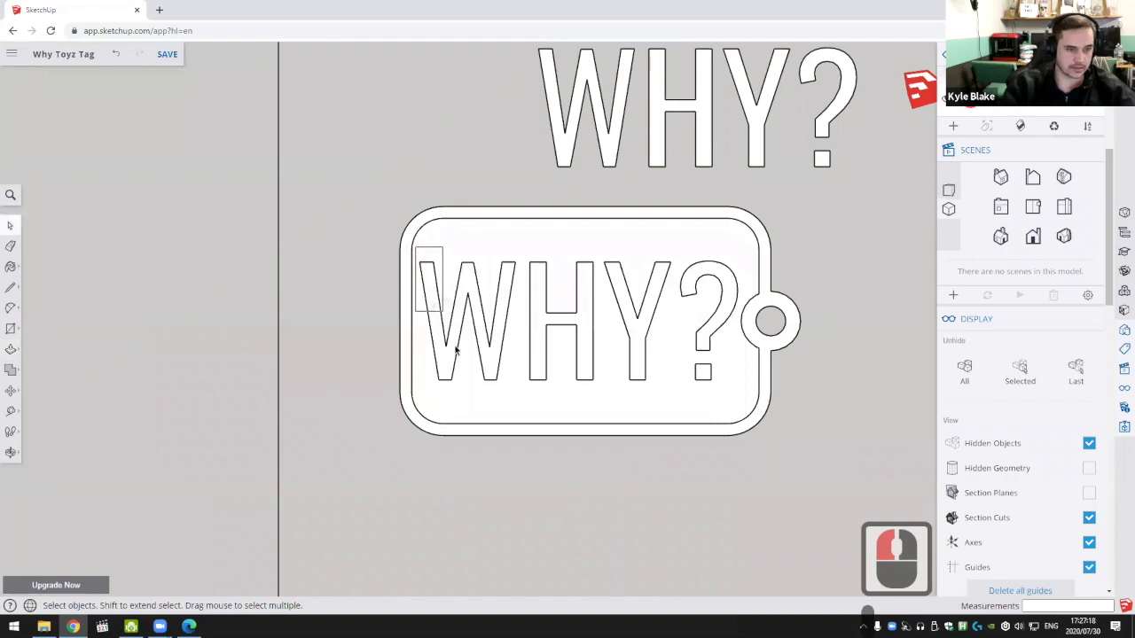
drag(578, 400, 741, 392)
key(t)
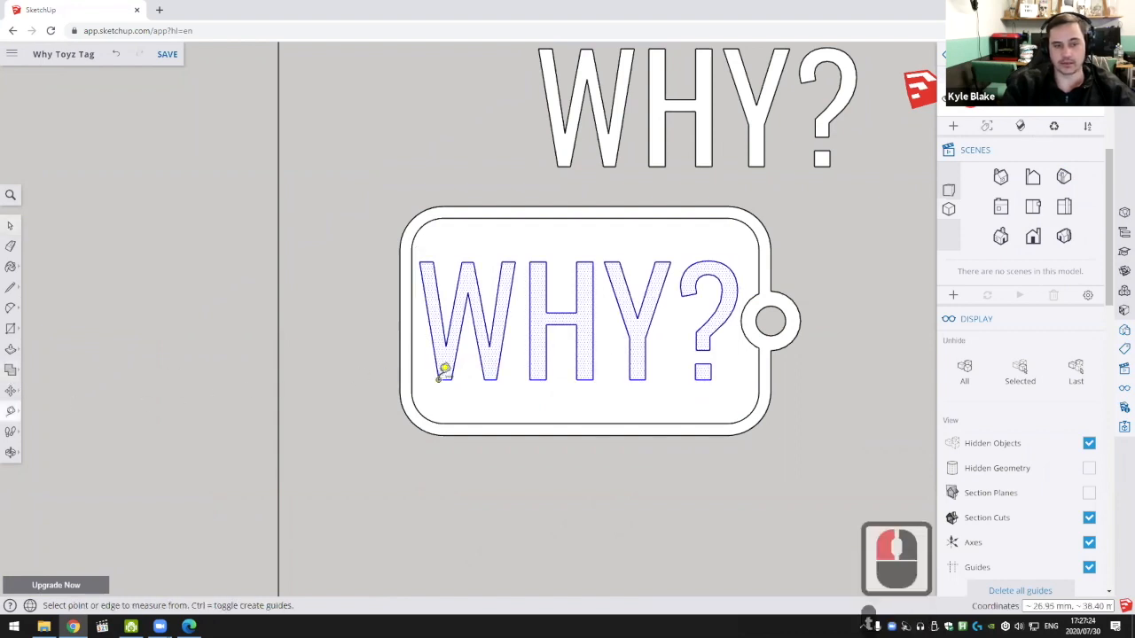
middle_drag(550, 385, 587, 184)
scroll(450, 390, up, 6)
click(10, 390)
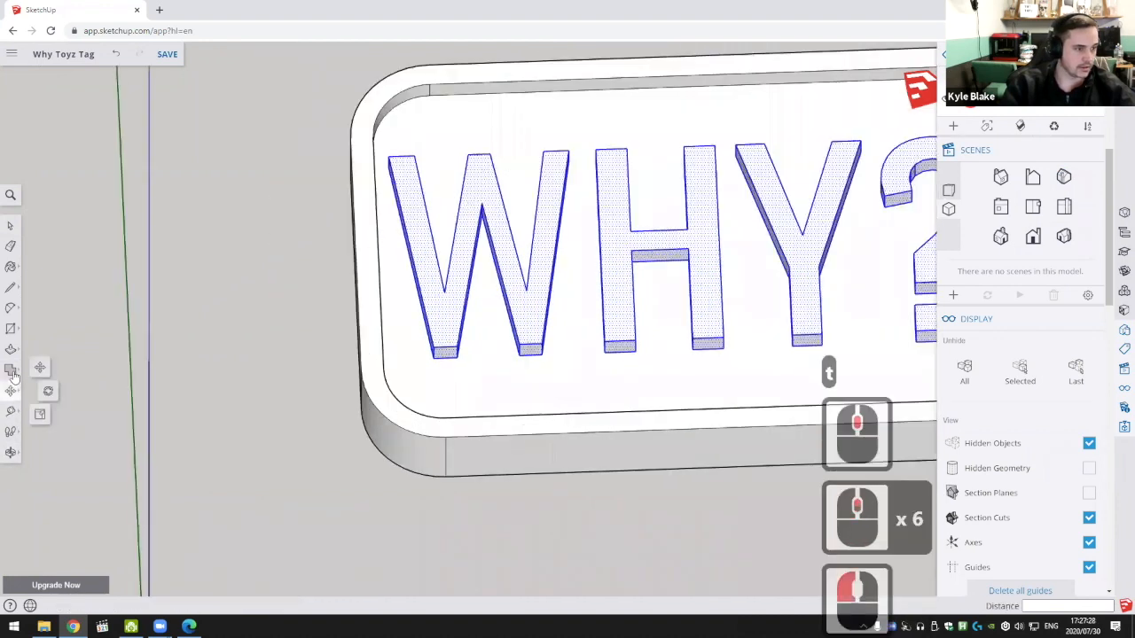
click(13, 373)
key(Escape)
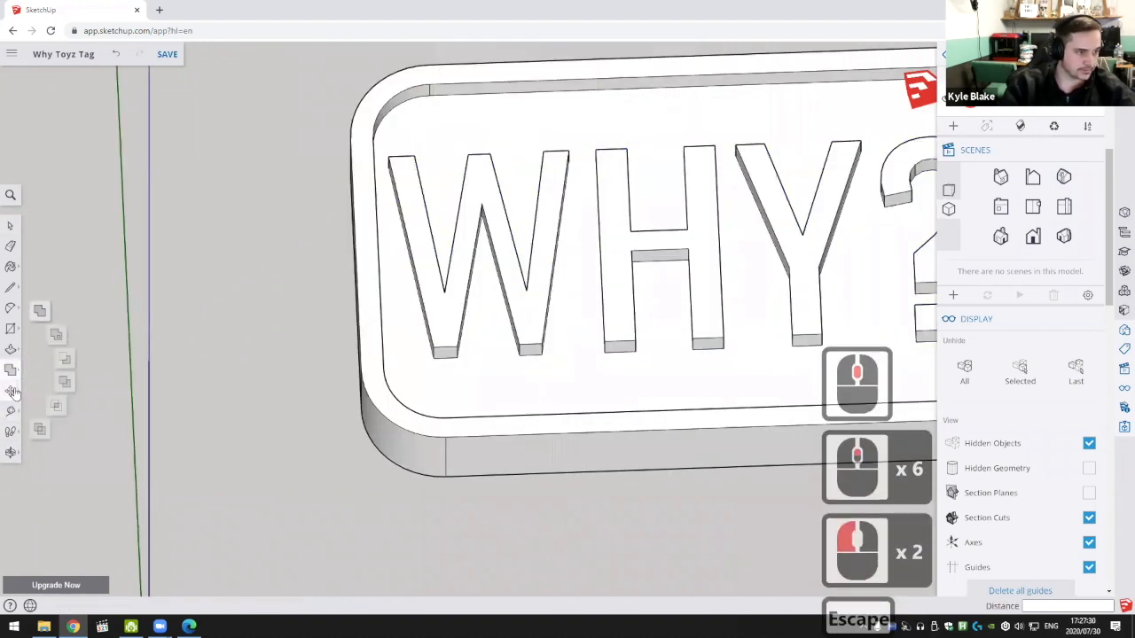
click(11, 390)
Scale the selected WHY? letters down to 0.85 size in top view.
scroll(777, 192, down, 6)
middle_drag(777, 193, 441, 281)
click(1032, 207)
key(space)
drag(392, 240, 767, 396)
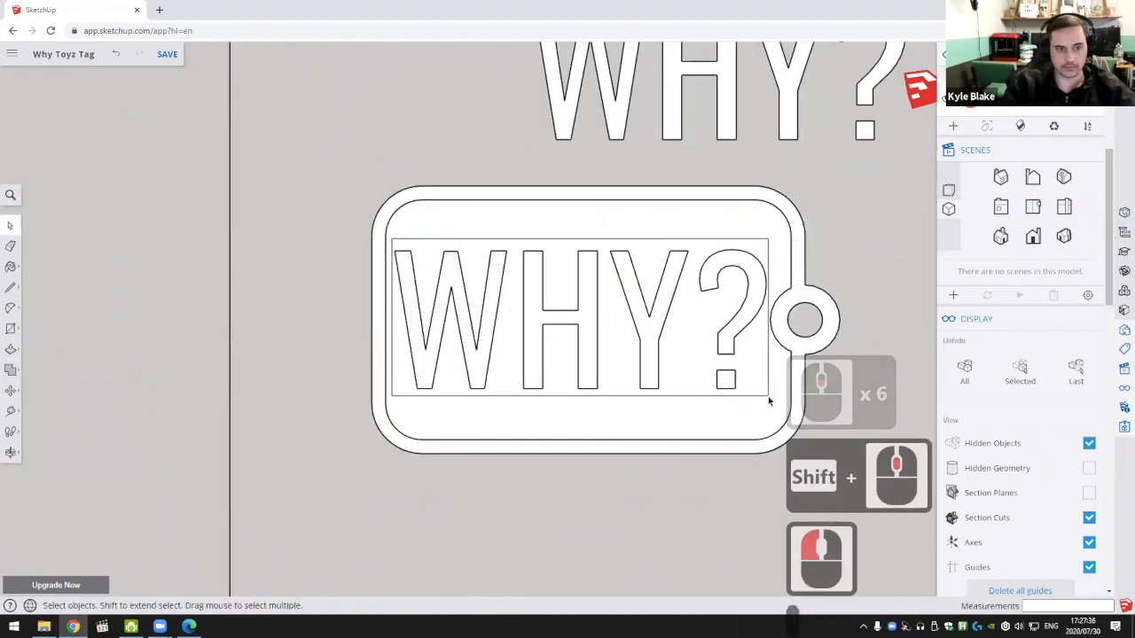
click(11, 393)
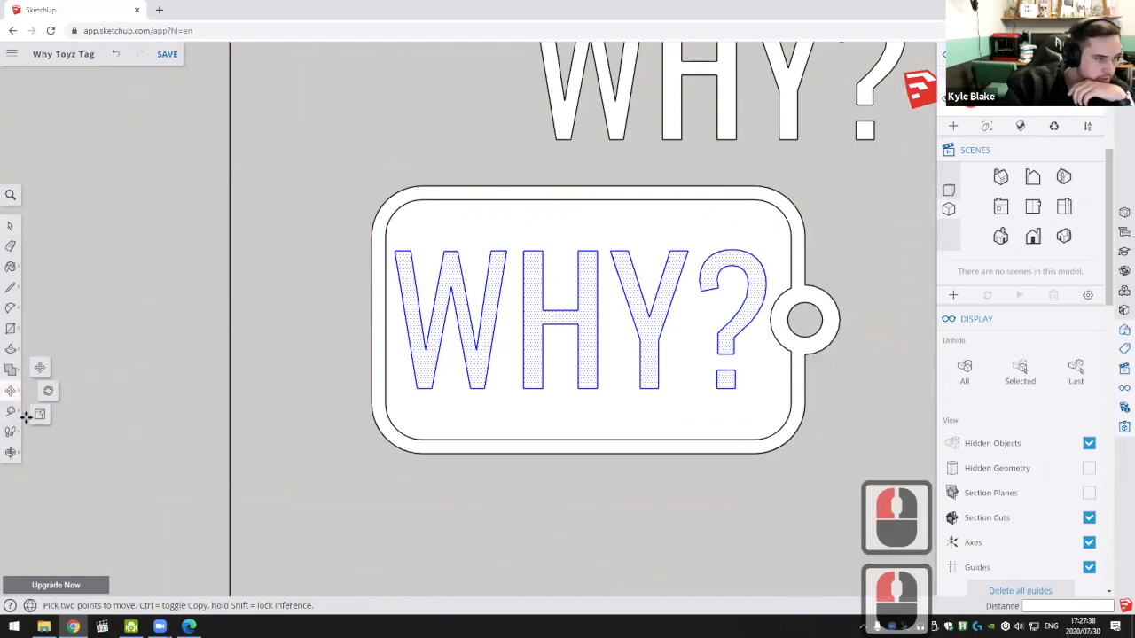
click(39, 415)
middle_drag(617, 380, 762, 246)
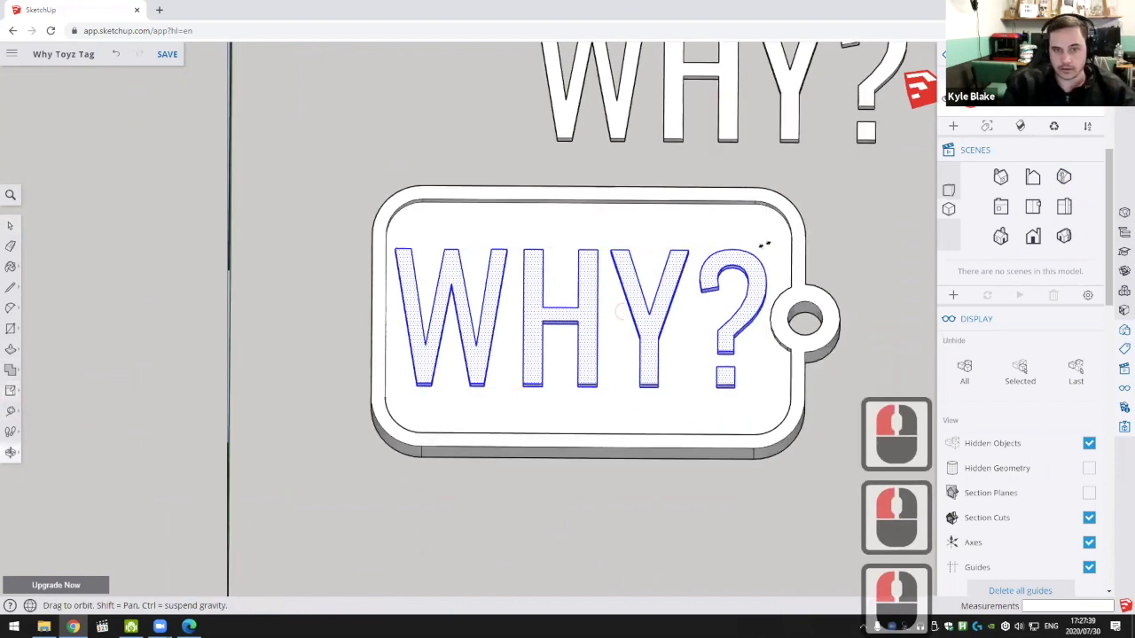
mouse_move(764, 244)
mouse_down()
mouse_move(698, 273)
mouse_move(734, 263)
mouse_move(704, 274)
mouse_move(714, 264)
mouse_move(671, 376)
mouse_move(725, 361)
mouse_up()
Try erasing a letter edge, then undo the erased and triangulated edges.
key(e)
middle_click(674, 381)
scroll(684, 364, up, 4)
middle_drag(678, 326, 539, 325)
scroll(556, 447, up, 4)
mouse_move(555, 447)
ctrl+middle_down()
mouse_move(588, 550)
mouse_move(587, 426)
mouse_move(565, 381)
mouse_move(572, 364)
mouse_move(584, 377)
mouse_move(488, 384)
mouse_move(438, 297)
mouse_move(443, 341)
ctrl+middle_up()
key(ctrl+z)
scroll(587, 549, down, 3)
scroll(588, 425, down, 5)
scroll(588, 425, up, 4)
key(ctrl+z)
scroll(537, 375, down, 5)
scroll(444, 341, up, 2)
middle_drag(443, 340, 425, 292)
Push the W face down 2.00 mm and retrace its top edge to restore the face.
key(p)
scroll(465, 399, up, 6)
mouse_move(480, 424)
middle_down()
mouse_move(475, 435)
mouse_move(570, 283)
mouse_move(393, 274)
mouse_move(360, 400)
middle_up()
scroll(474, 429, up, 5)
click(442, 360)
click(484, 420)
click(10, 291)
scroll(497, 433, down, 5)
scroll(458, 281, up, 4)
click(405, 278)
click(454, 279)
shift+scroll(453, 279, down, 4)
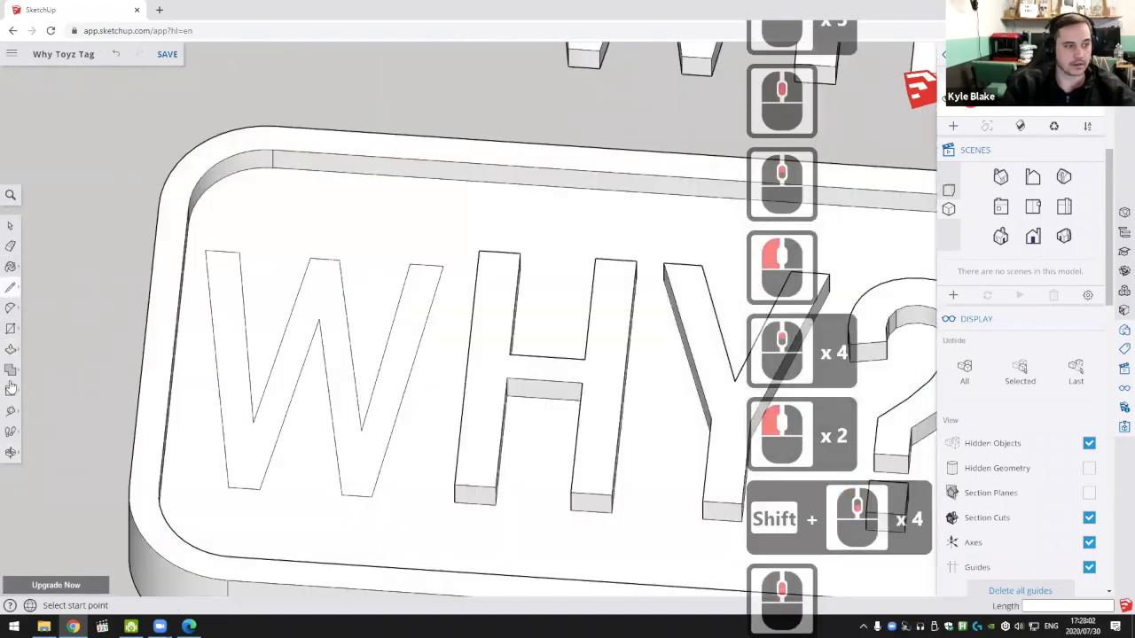
Move the W outline 1.50 mm to the right and rescale it.
middle_drag(400, 358, 355, 344)
key(space)
double_click(334, 342)
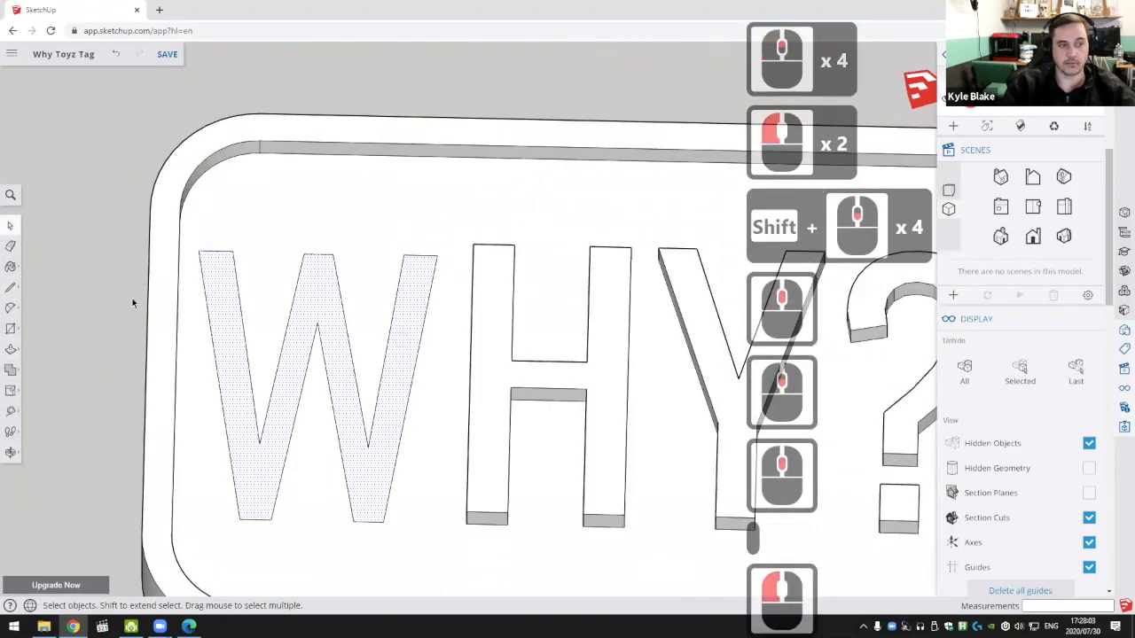
key(m)
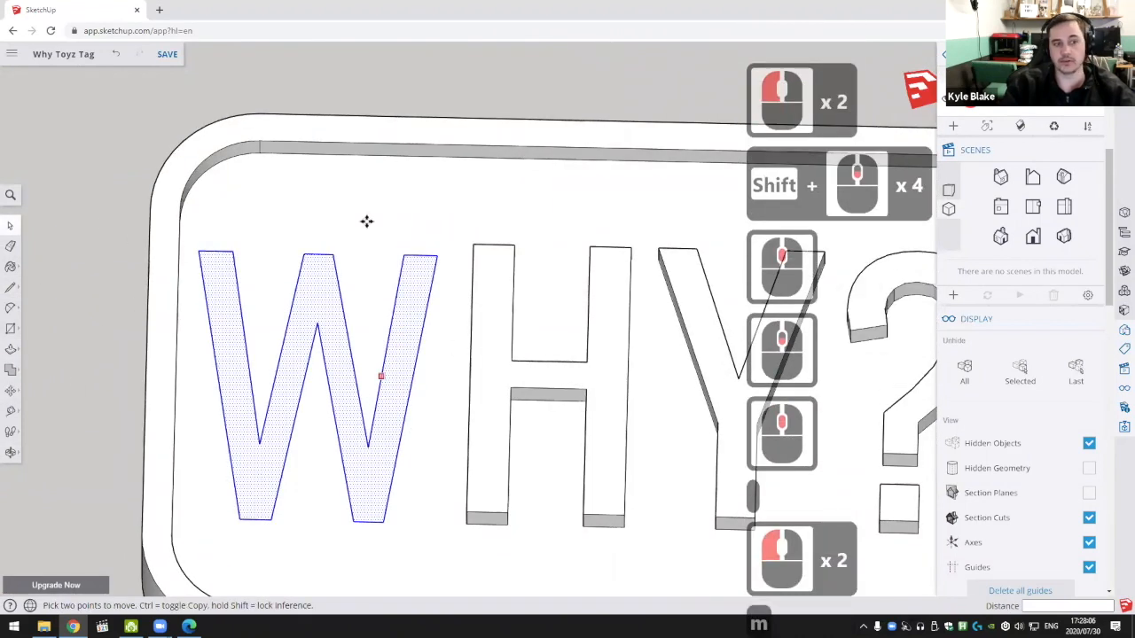
click(364, 221)
click(385, 220)
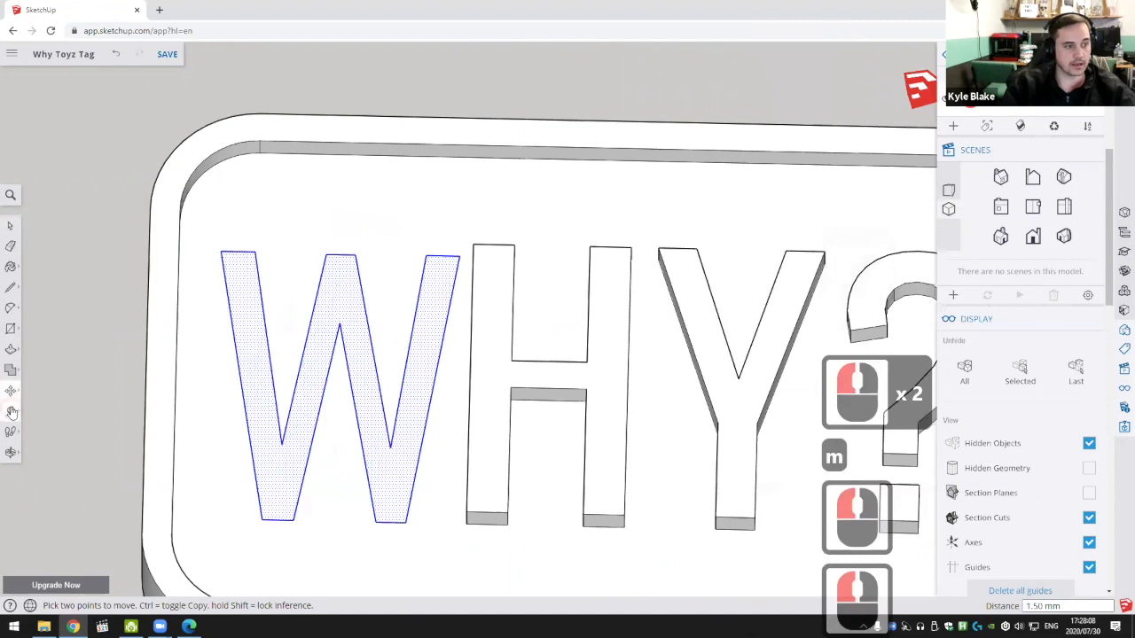
click(11, 393)
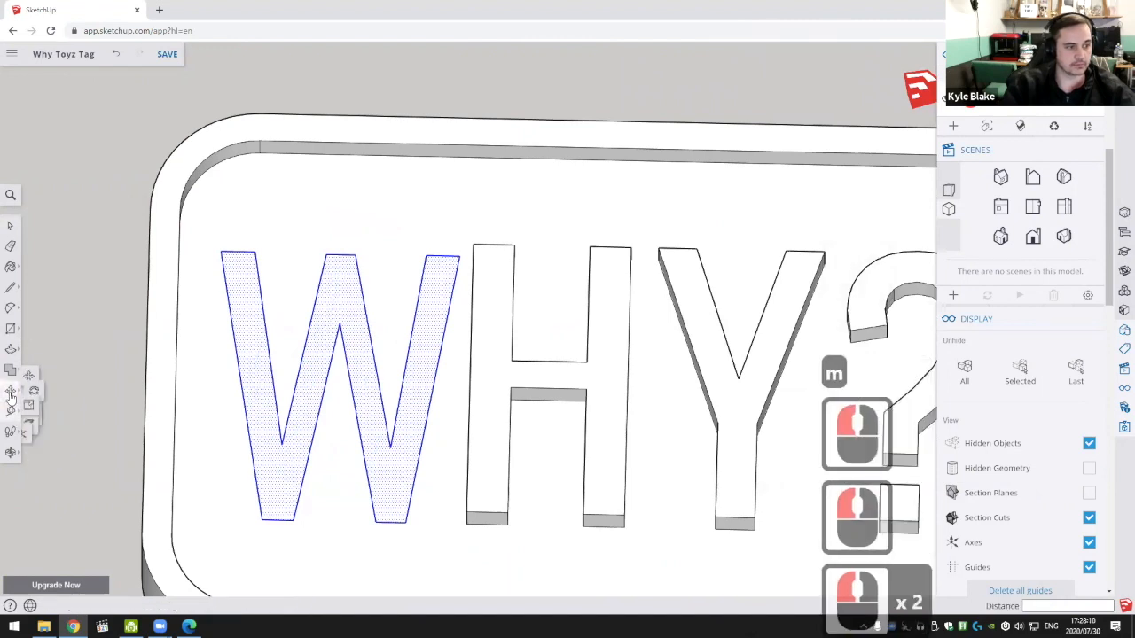
click(40, 414)
drag(215, 520, 356, 461)
middle_drag(356, 461, 464, 409)
scroll(464, 381, down, 5)
Push the H down flush with the plate.
key(p)
scroll(463, 408, up, 5)
key(Escape)
double_click(550, 386)
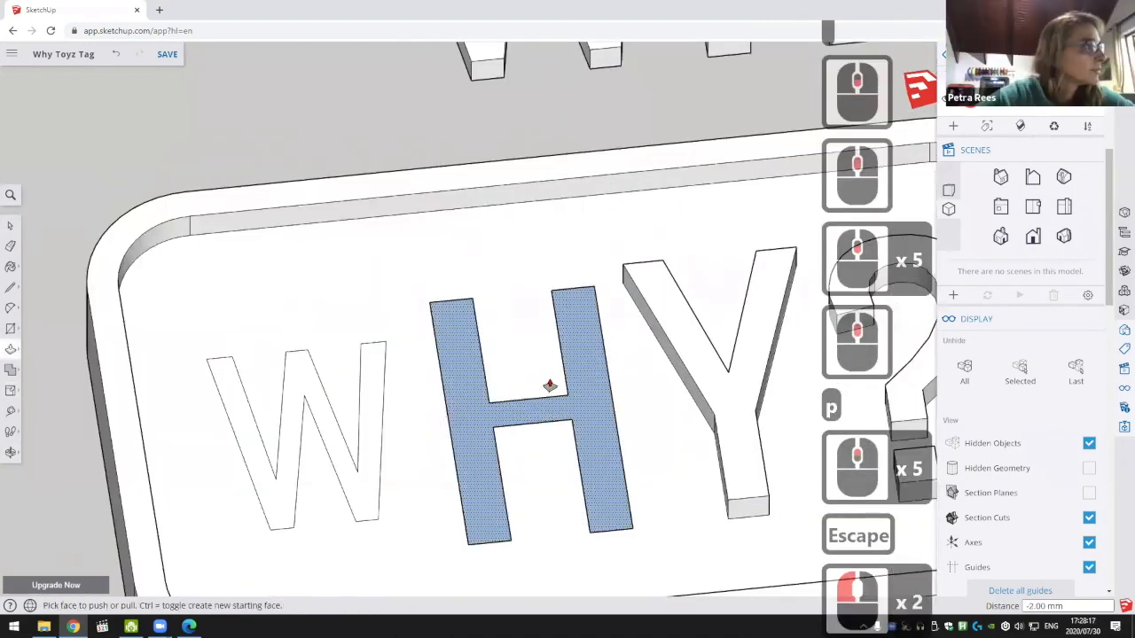
scroll(586, 369, down, 5)
middle_drag(586, 369, 605, 369)
scroll(605, 369, up, 1)
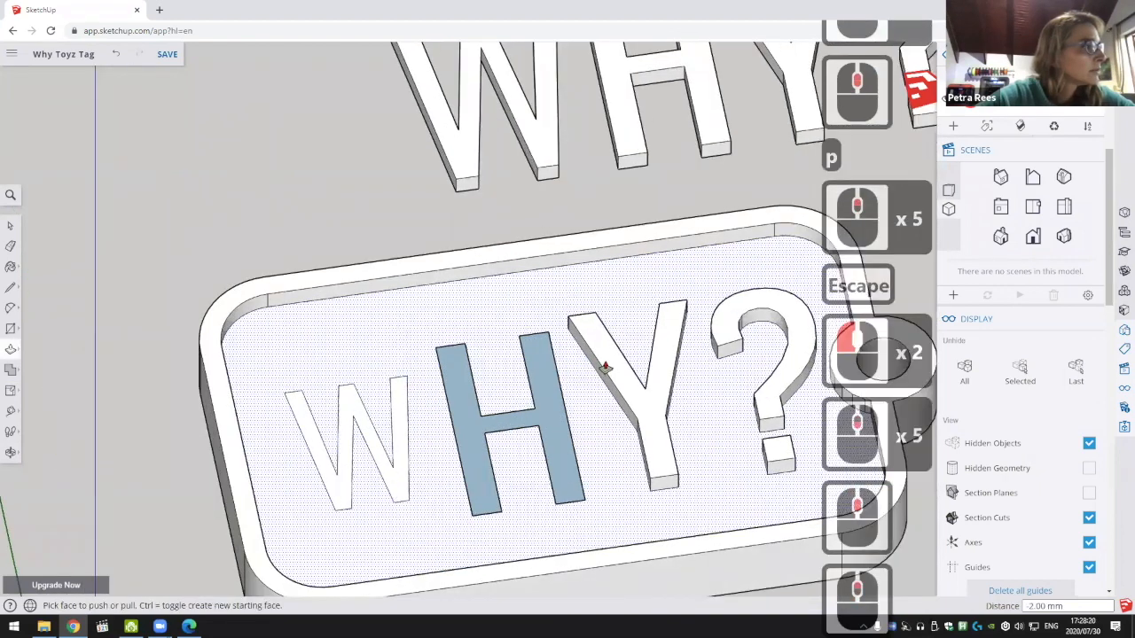
scroll(612, 366, down, 4)
Push the Y, the question mark and its dot flush with the plate too.
double_click(664, 405)
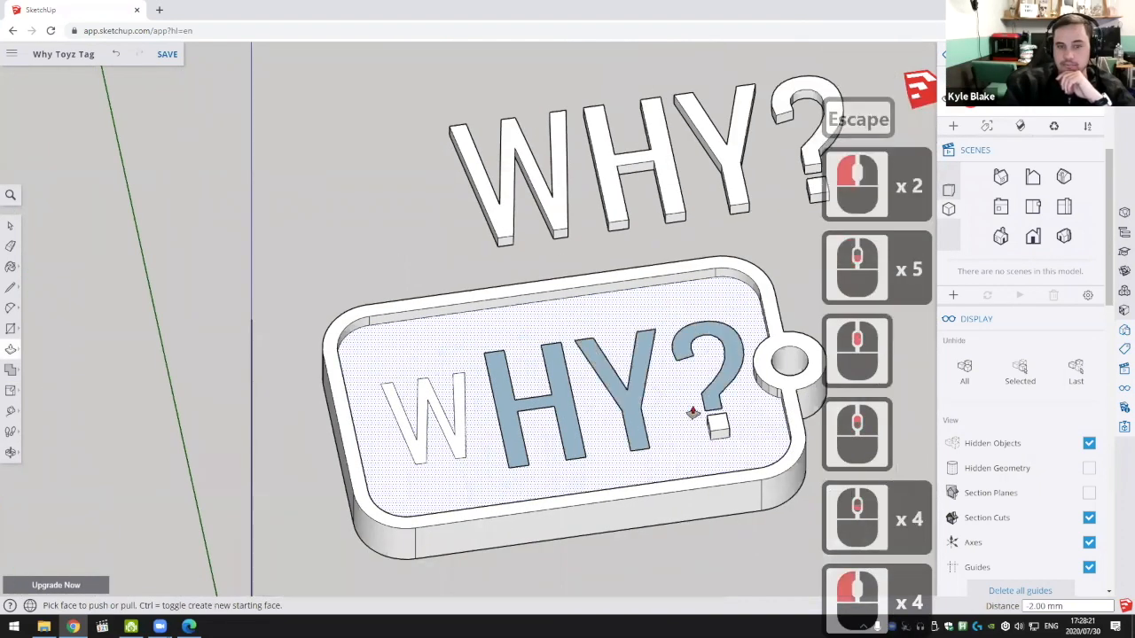
double_click(683, 407)
scroll(609, 425, up, 6)
click(580, 449)
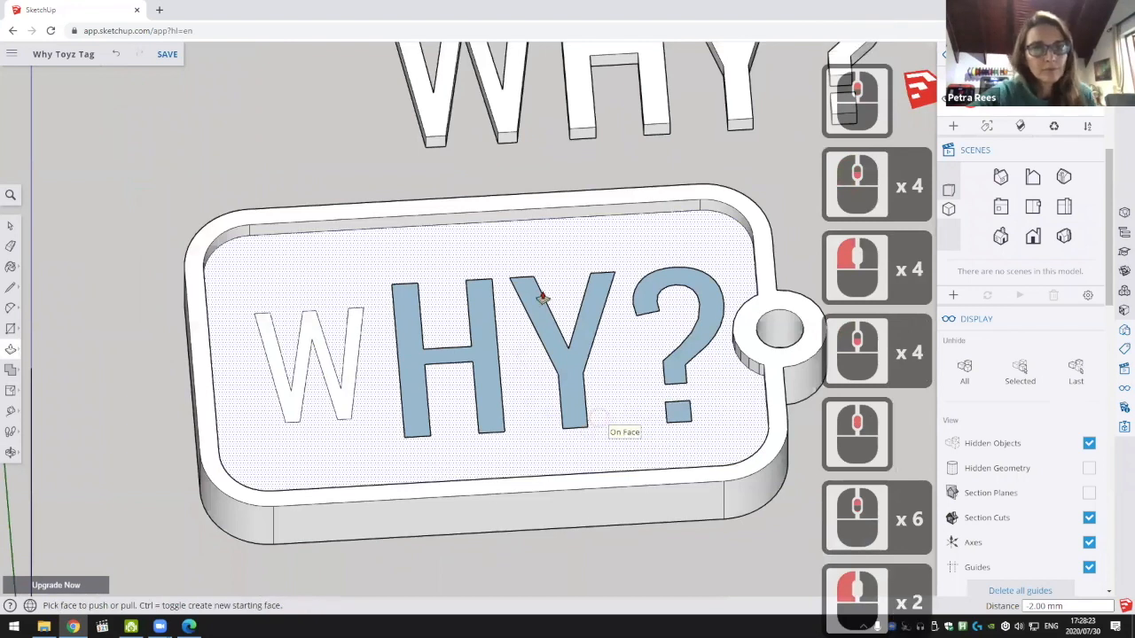
scroll(542, 296, down, 4)
middle_drag(540, 197, 554, 184)
key(space)
shift+middle_drag(500, 249, 441, 310)
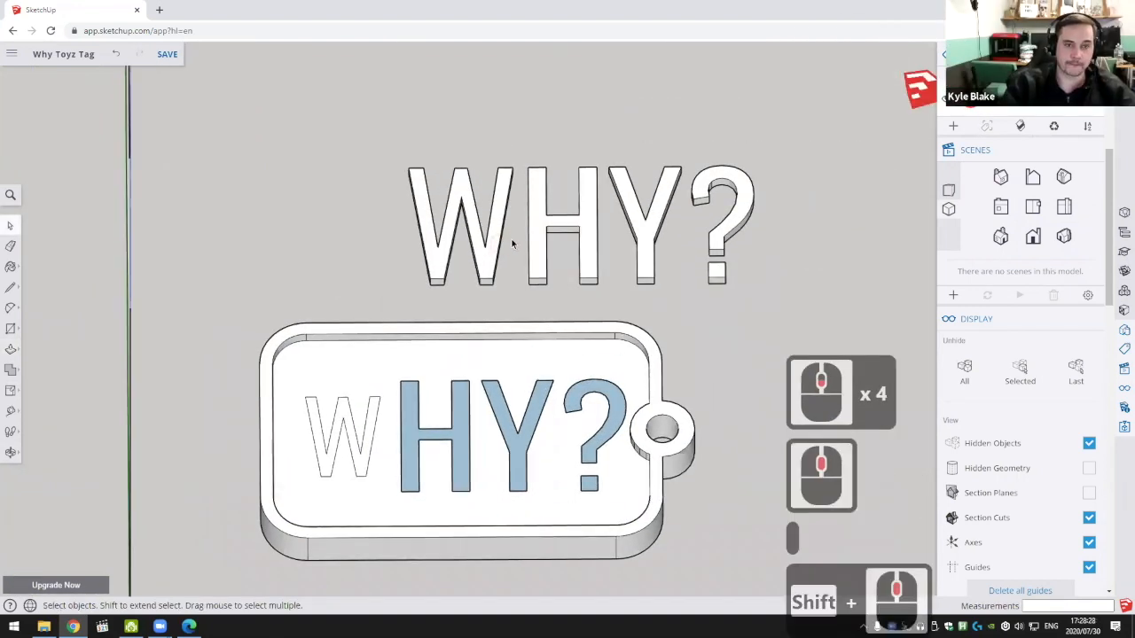
Retrace the top edges of the H and Y on the tag floor to restore their faces.
click(504, 216)
scroll(547, 265, down, 1)
scroll(623, 295, down, 3)
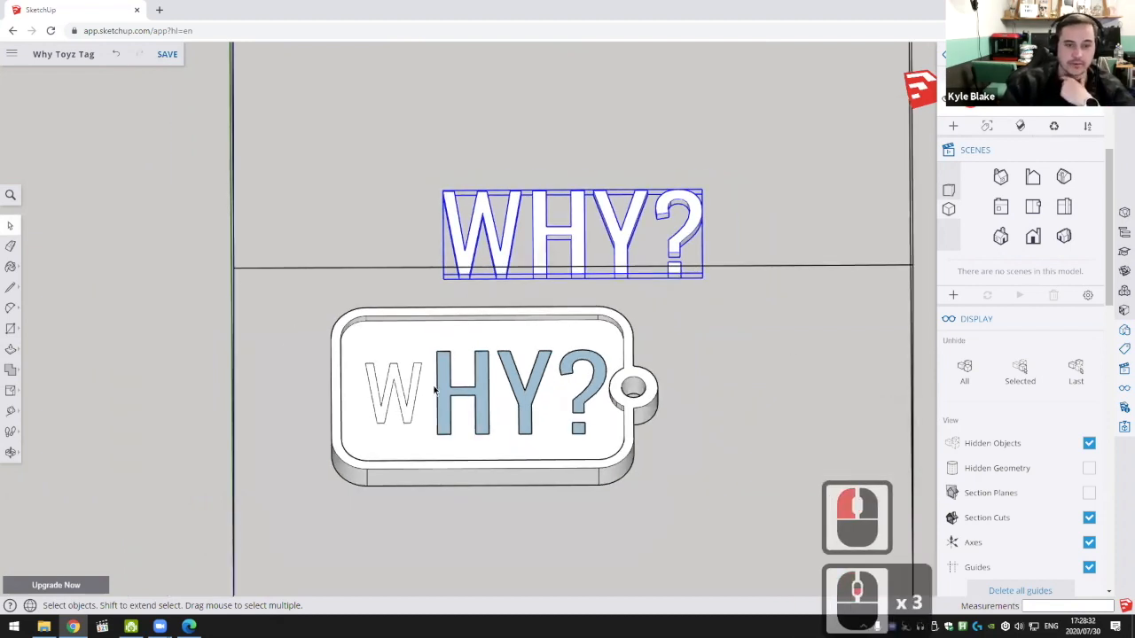
scroll(467, 382, up, 4)
scroll(266, 376, up, 1)
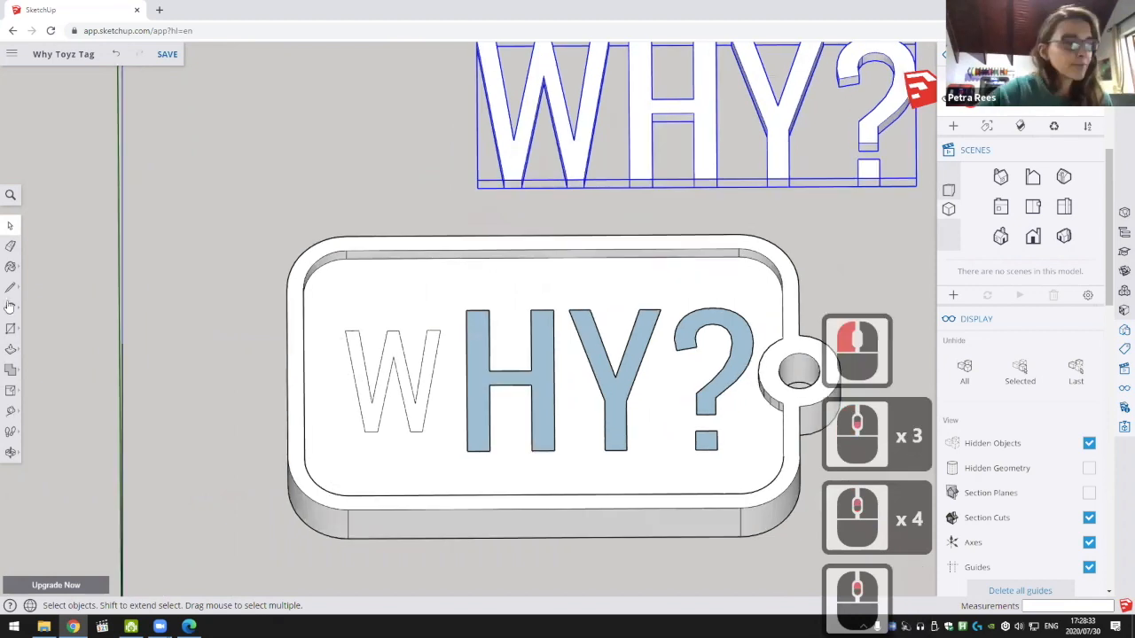
click(10, 289)
scroll(555, 356, up, 1)
scroll(556, 356, up, 3)
click(421, 286)
click(455, 286)
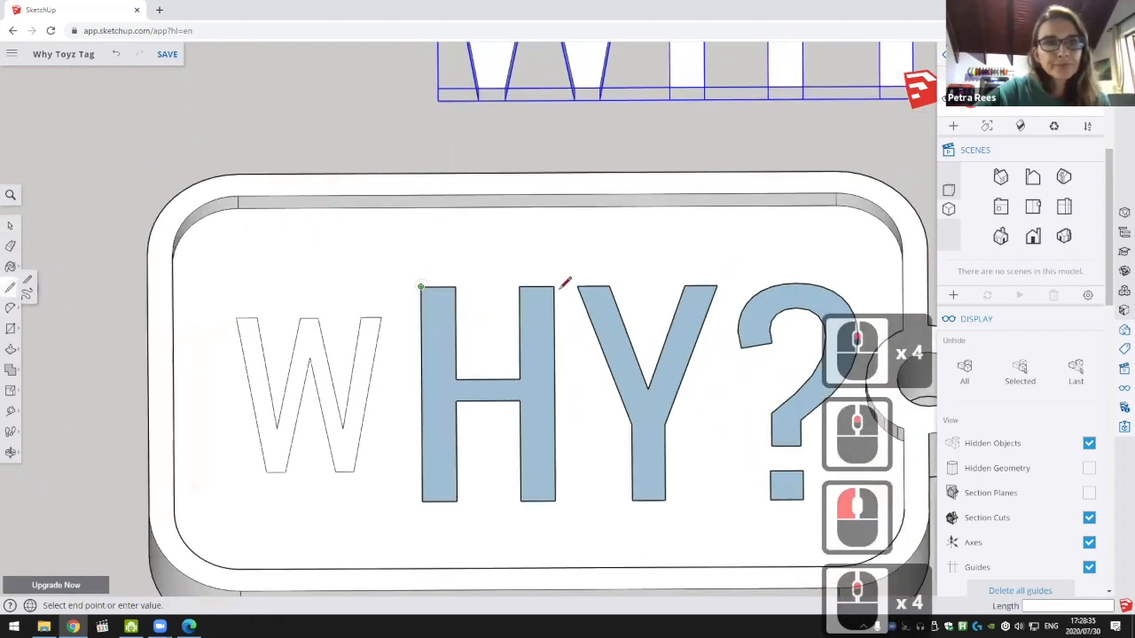
click(578, 287)
click(610, 284)
shift+scroll(617, 285, down, 6)
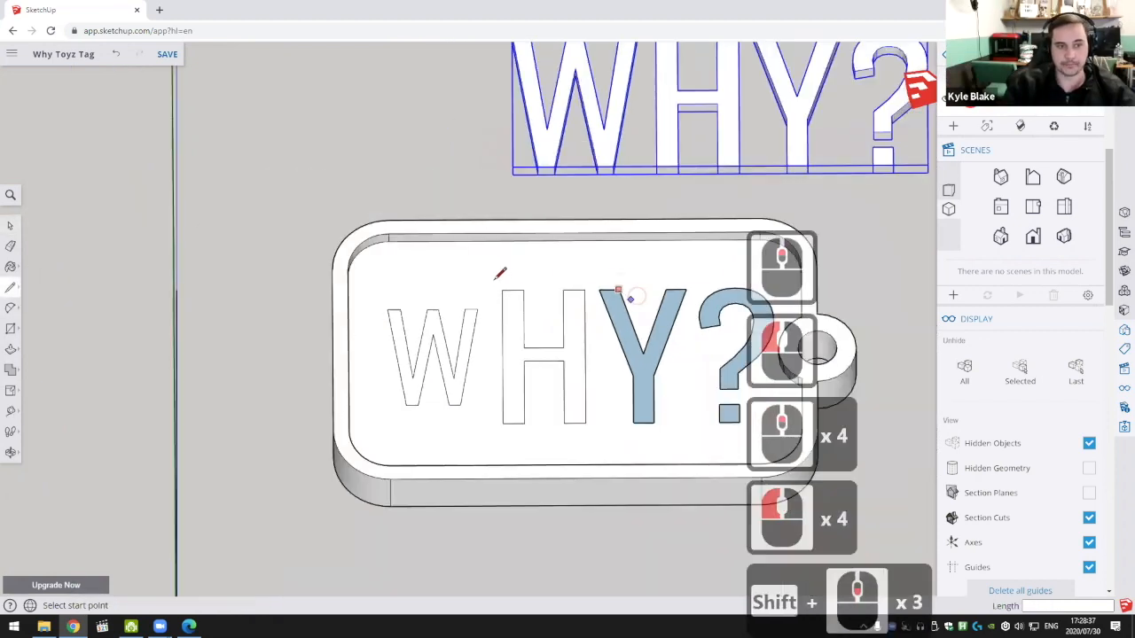
shift+scroll(532, 279, up, 1)
scroll(550, 280, up, 5)
Retrace the question mark's end edge and its dot's top edge to restore those faces.
scroll(489, 285, up, 5)
click(489, 279)
click(544, 279)
scroll(568, 310, down, 10)
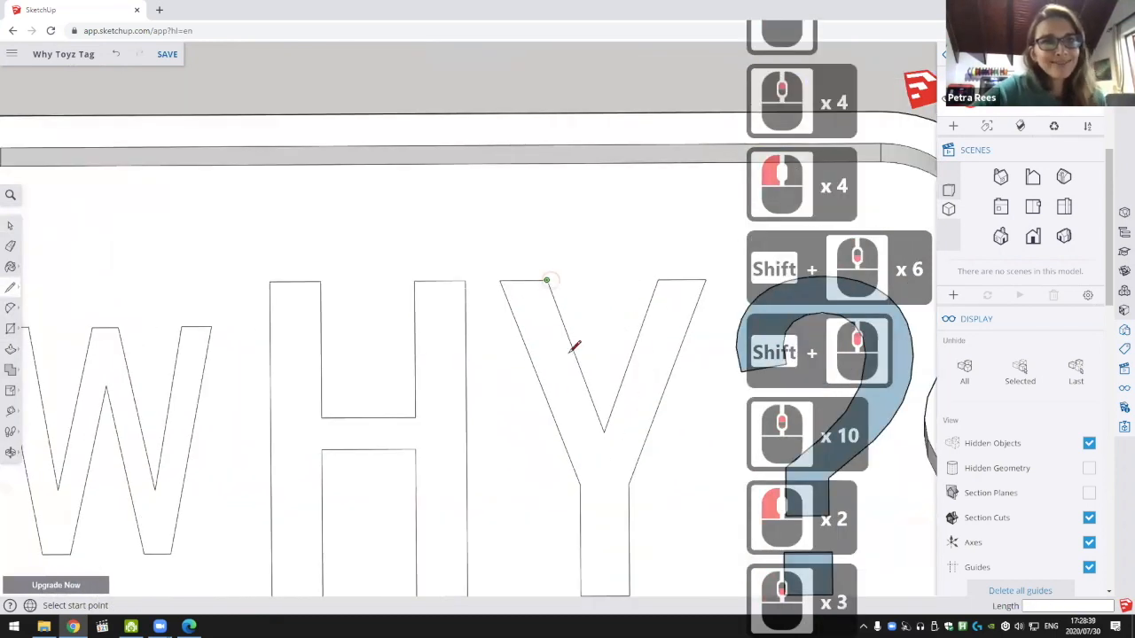
shift+scroll(576, 337, down, 1)
shift+scroll(618, 324, up, 1)
scroll(619, 320, up, 4)
click(570, 353)
click(614, 346)
scroll(618, 321, down, 7)
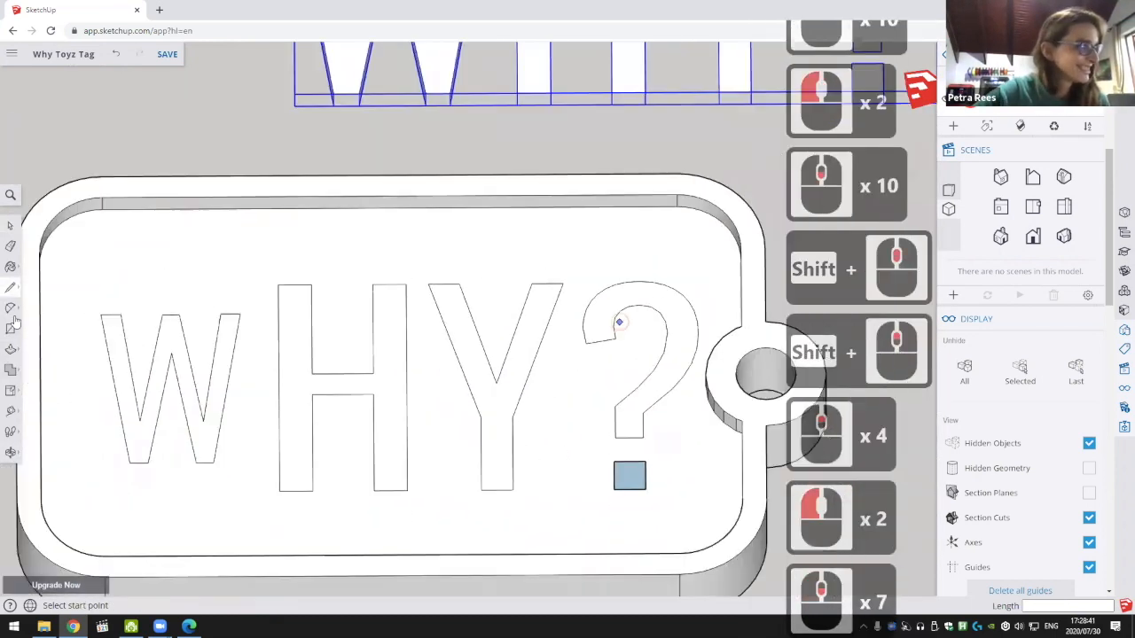
key(space)
scroll(622, 326, down, 6)
scroll(613, 398, up, 4)
click(11, 287)
scroll(623, 403, up, 5)
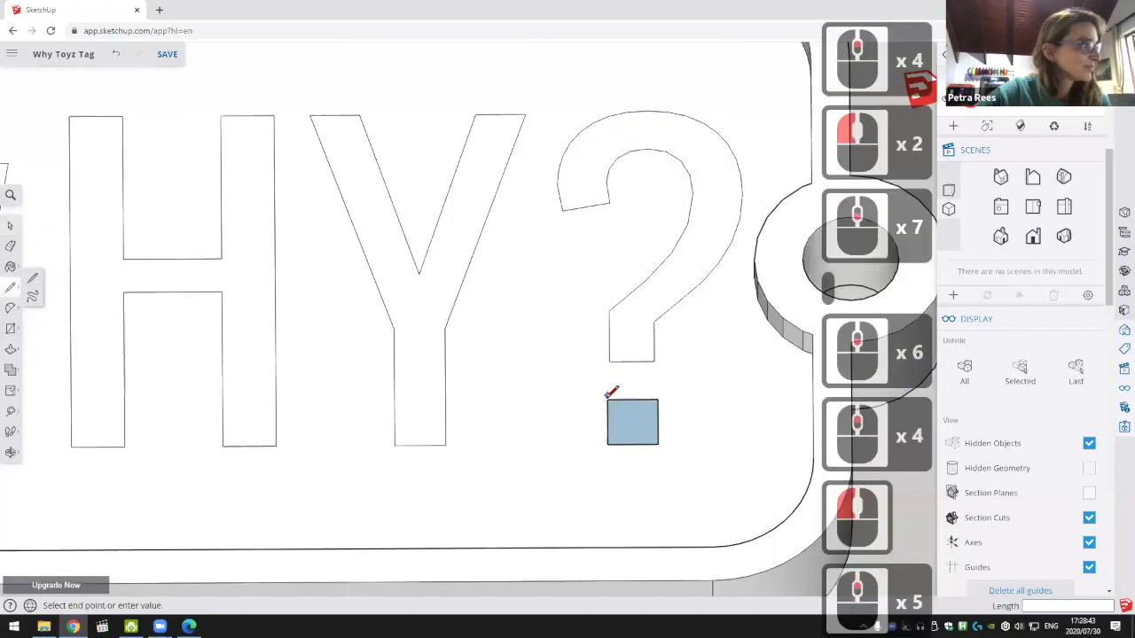
click(607, 399)
key(Escape)
click(607, 400)
click(658, 398)
key(space)
scroll(658, 392, down, 8)
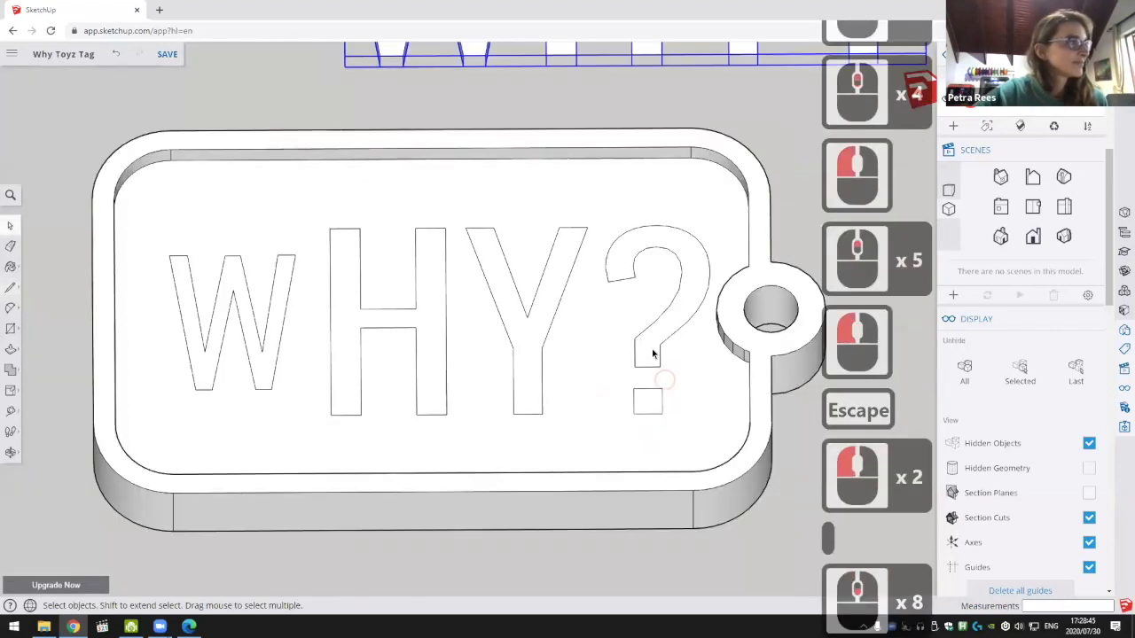
Select the dot, question mark, Y, H and W outlines on the tag and delete them.
click(648, 399)
ctrl+double_click(645, 359)
ctrl+double_click(525, 359)
ctrl+double_click(431, 368)
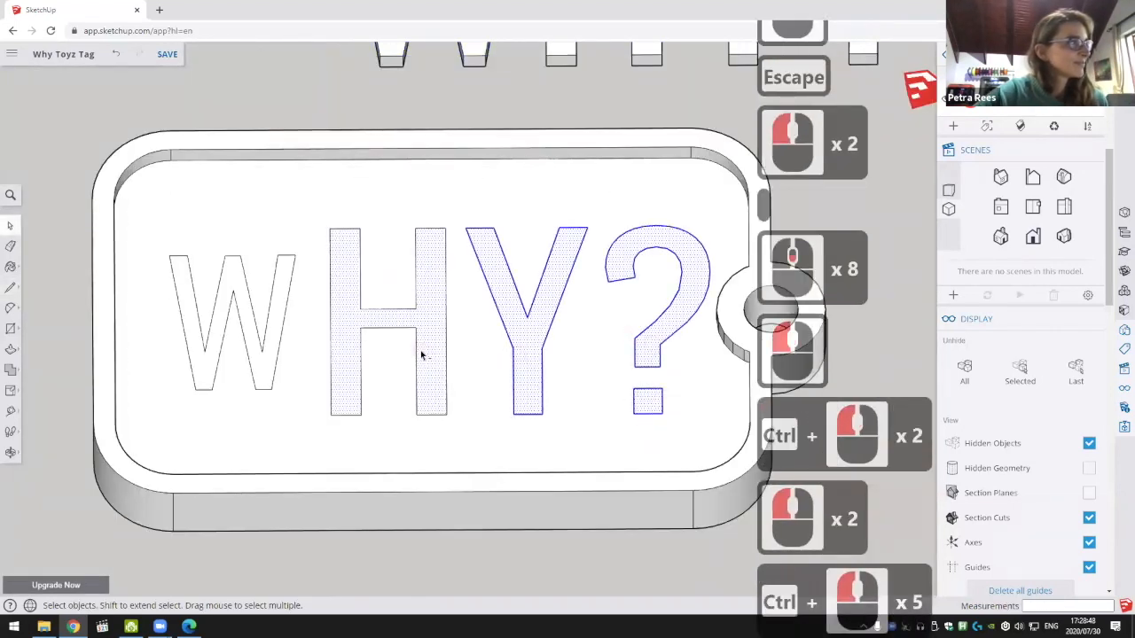
ctrl+double_click(268, 372)
scroll(397, 354, down, 6)
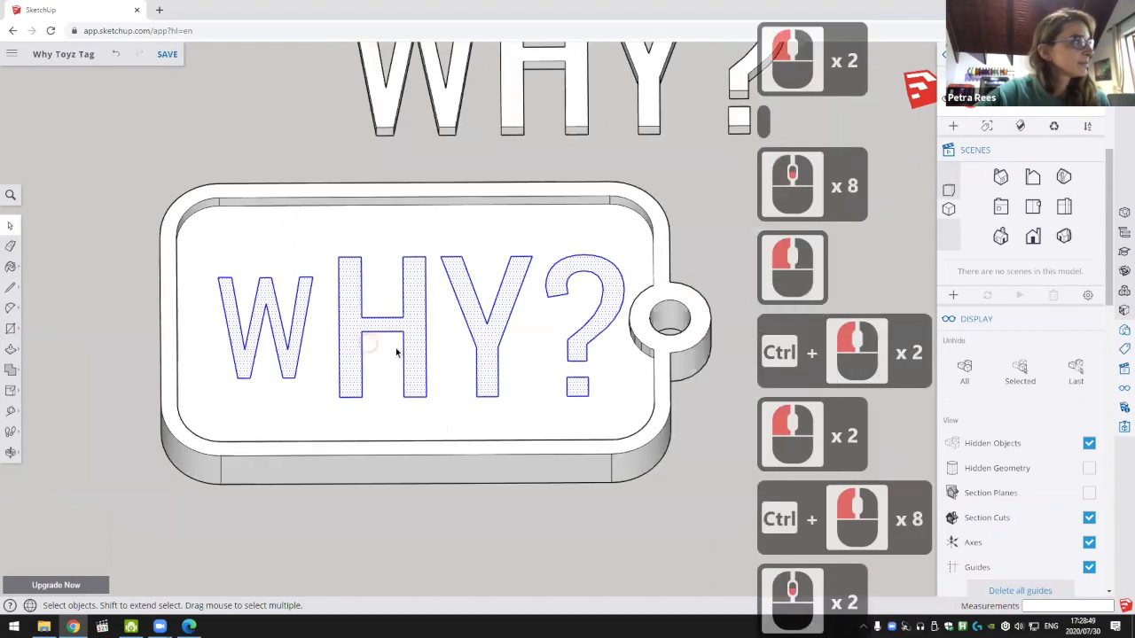
key(Delete)
Orbit slightly and select the standalone raised WHY? text.
scroll(479, 261, down, 7)
scroll(493, 260, up, 7)
middle_drag(491, 183, 446, 177)
click(473, 232)
scroll(473, 234, down, 2)
scroll(473, 234, down, 3)
Move the WHY? text from beside the tag down onto the tag's floor.
middle_drag(473, 234, 474, 209)
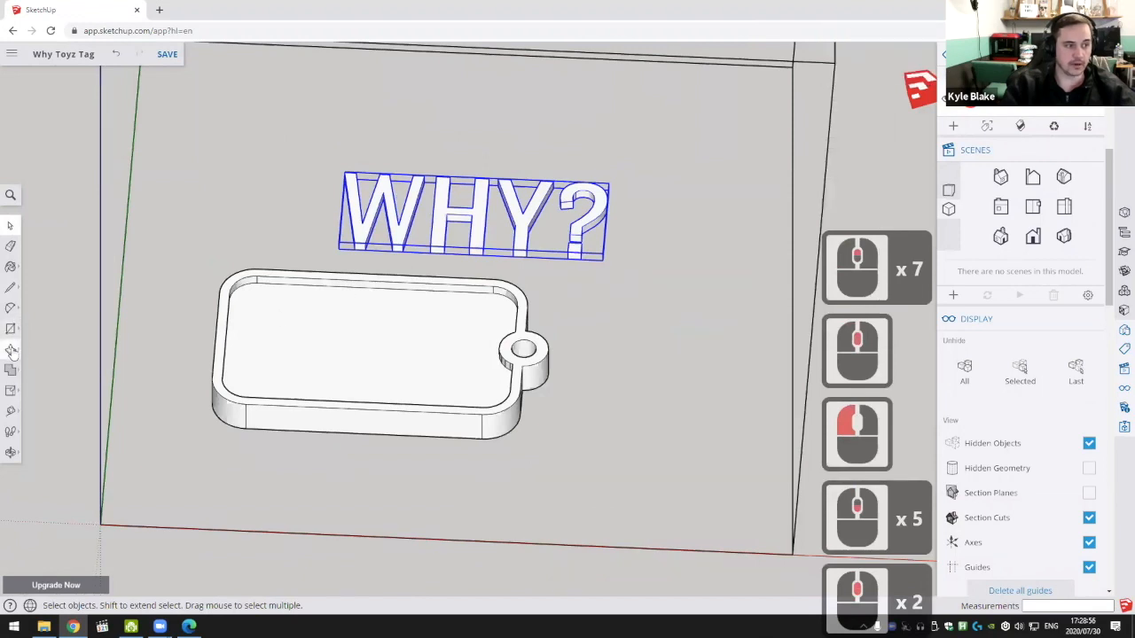
key(m)
scroll(337, 248, up, 4)
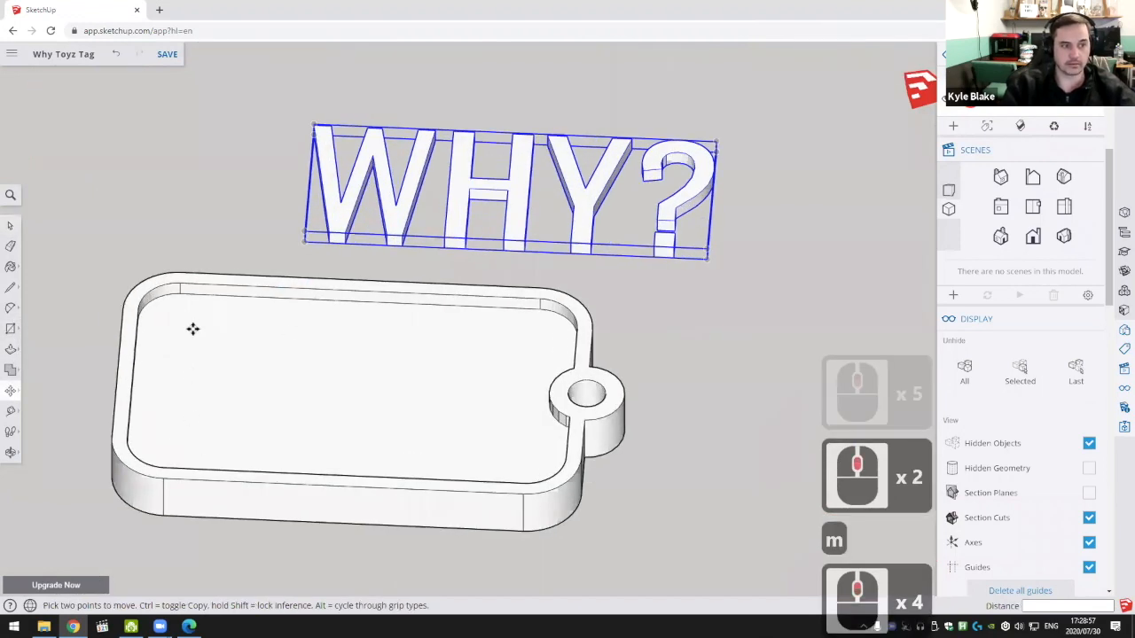
click(192, 329)
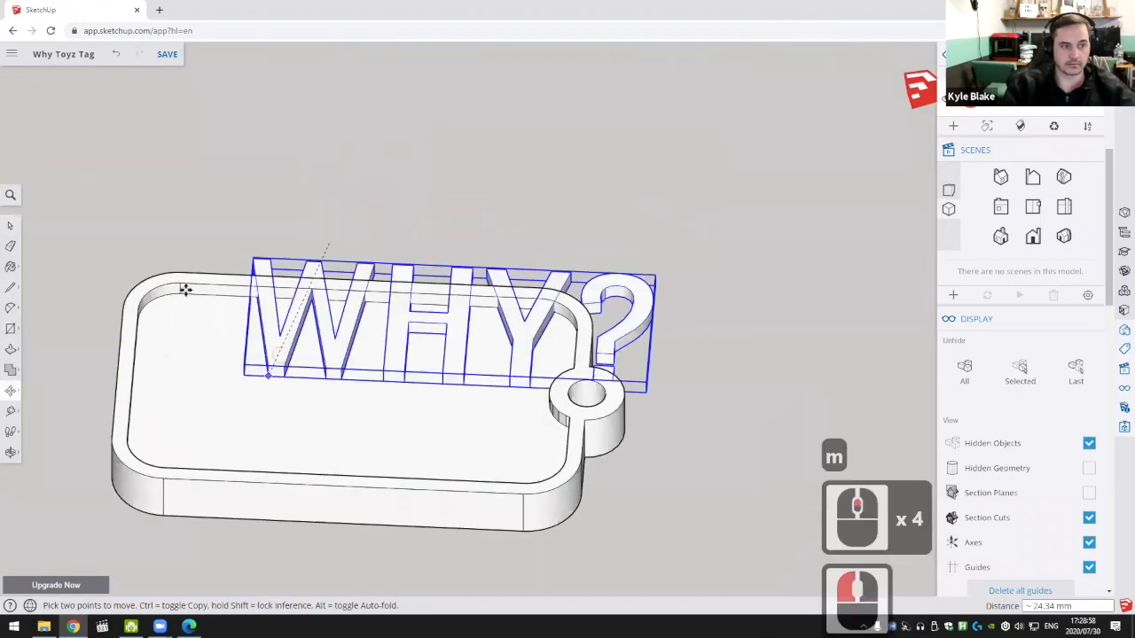
click(519, 377)
scroll(519, 376, down, 2)
middle_drag(519, 376, 538, 404)
scroll(531, 362, up, 5)
click(533, 364)
shift+click(628, 307)
scroll(624, 307, down, 7)
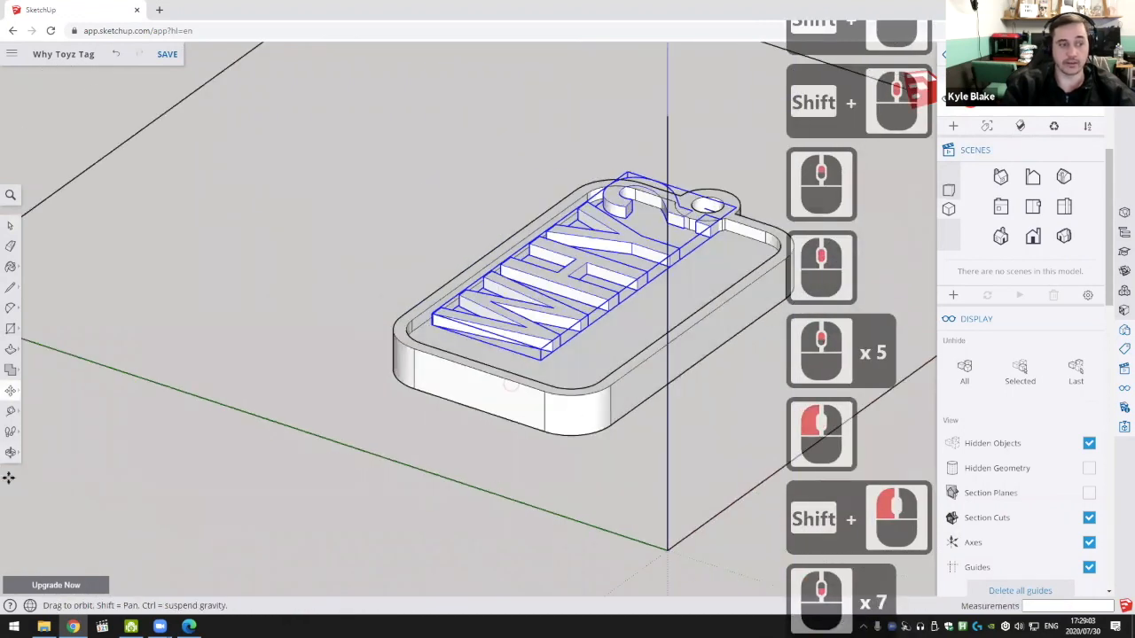
Scale the WHY? text down to 0.82 so it fits inside the rim.
click(13, 376)
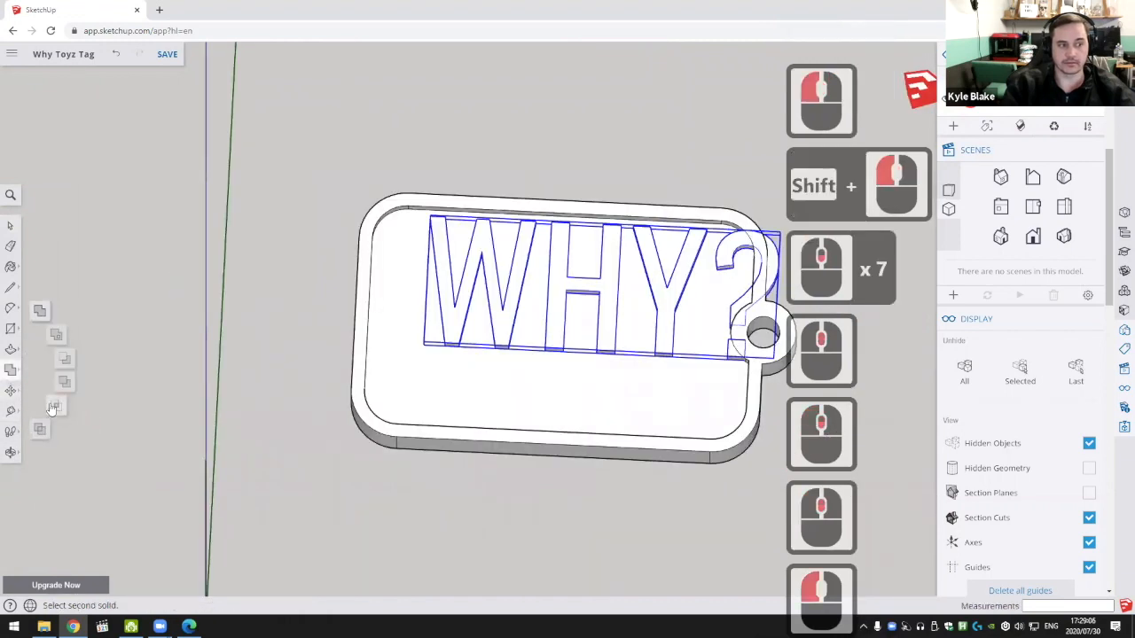
click(11, 430)
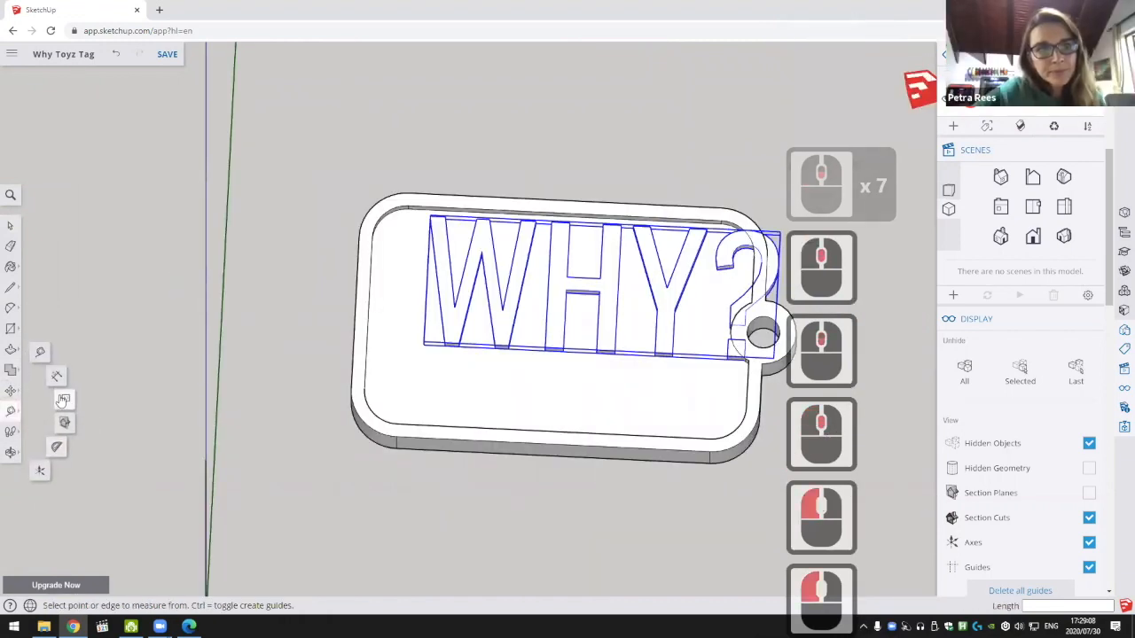
click(10, 390)
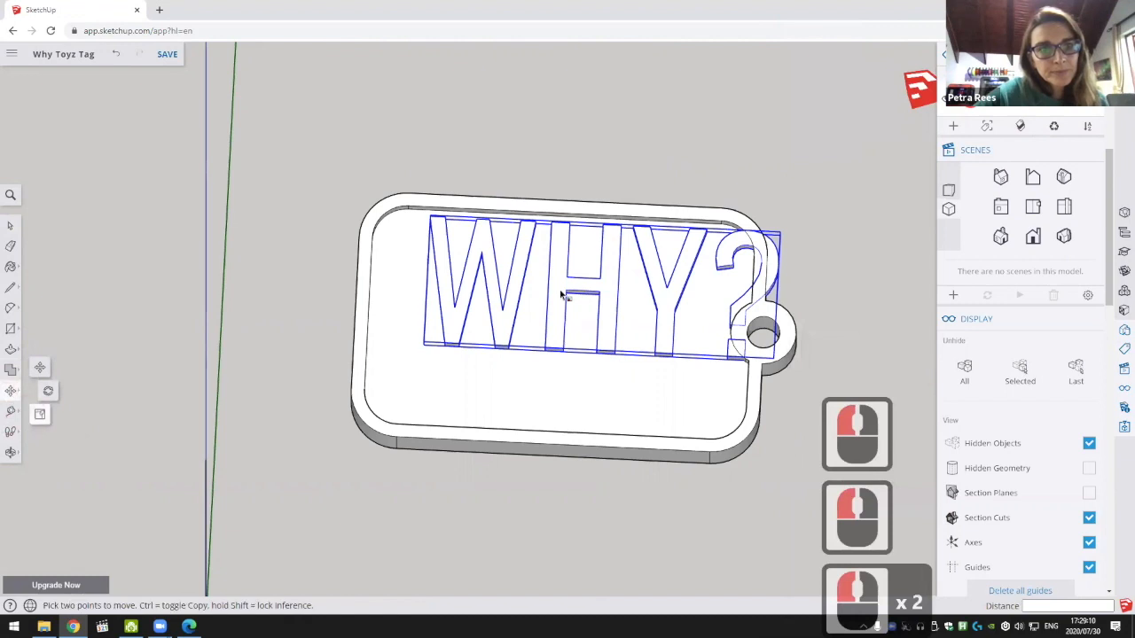
key(s)
click(709, 254)
middle_drag(593, 395, 604, 510)
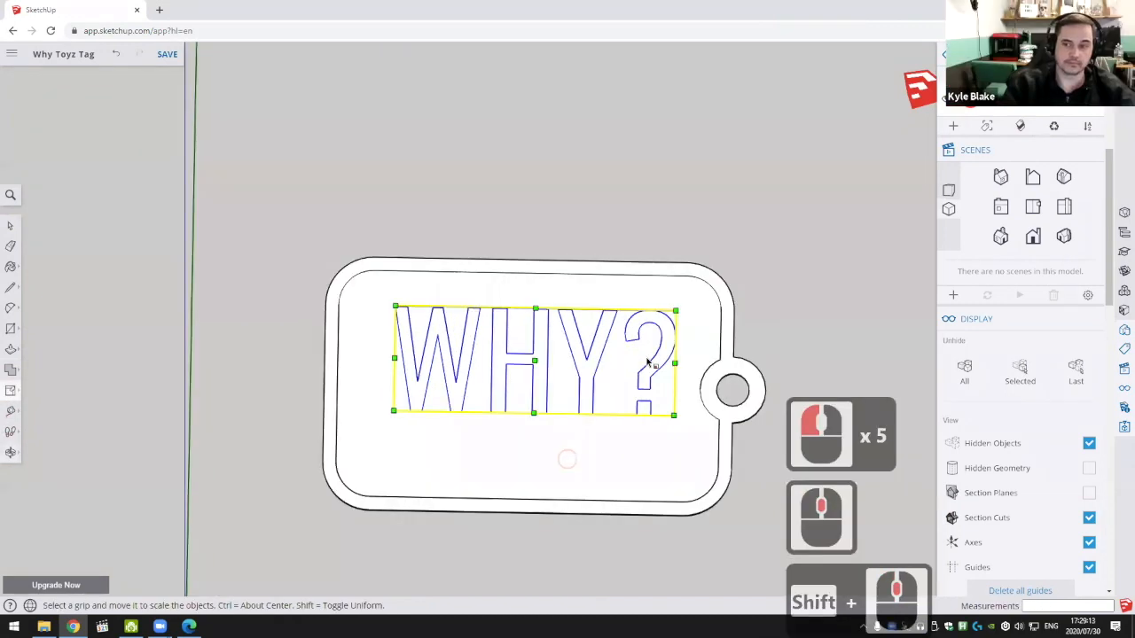
middle_drag(306, 421, 317, 436)
middle_drag(541, 398, 10, 350)
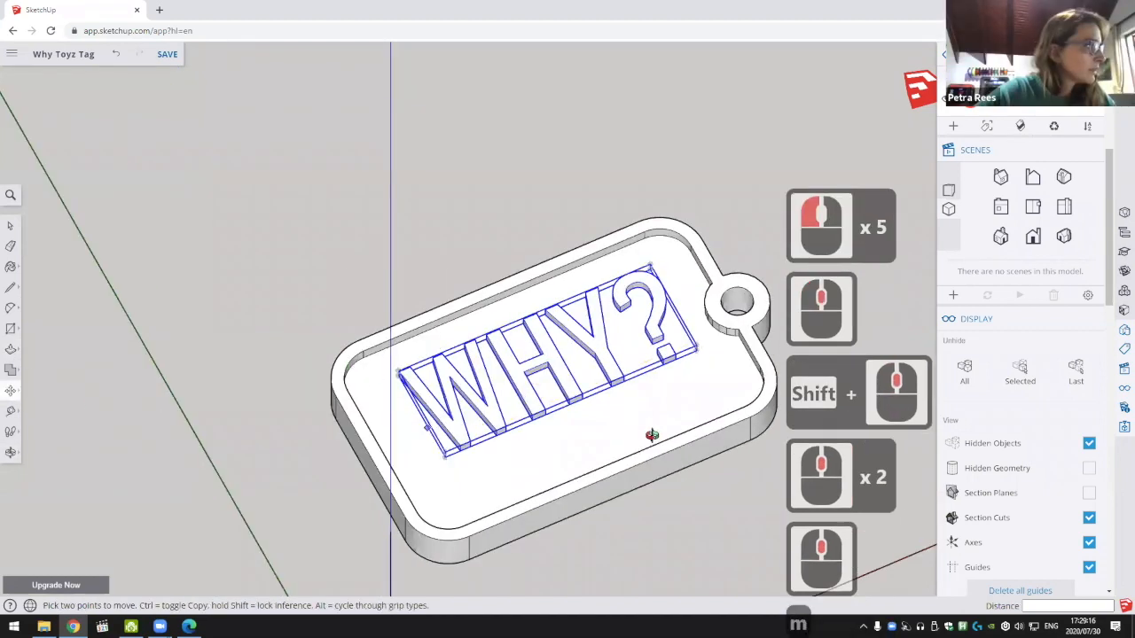
middle_drag(646, 464, 465, 400)
Orbit around the tag to a low view along the WHY? lettering and deselect it.
scroll(359, 536, up, 5)
shift+middle_drag(362, 541, 380, 337)
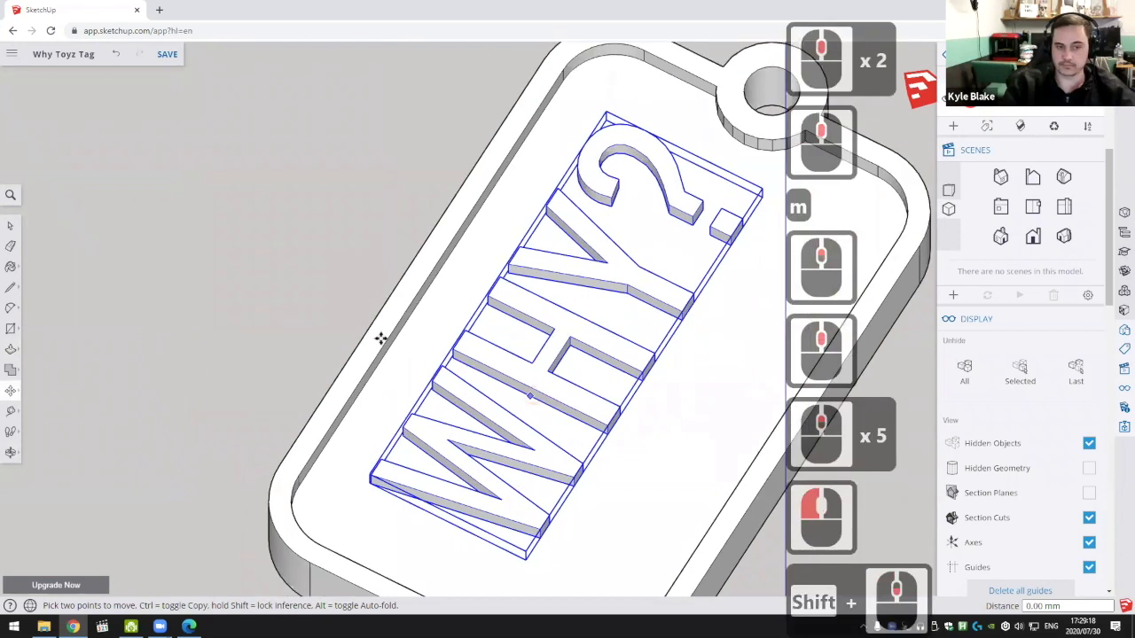
shift+middle_drag(562, 410, 525, 366)
scroll(393, 331, down, 7)
middle_drag(419, 324, 487, 529)
key(space)
middle_drag(433, 348, 299, 324)
click(360, 408)
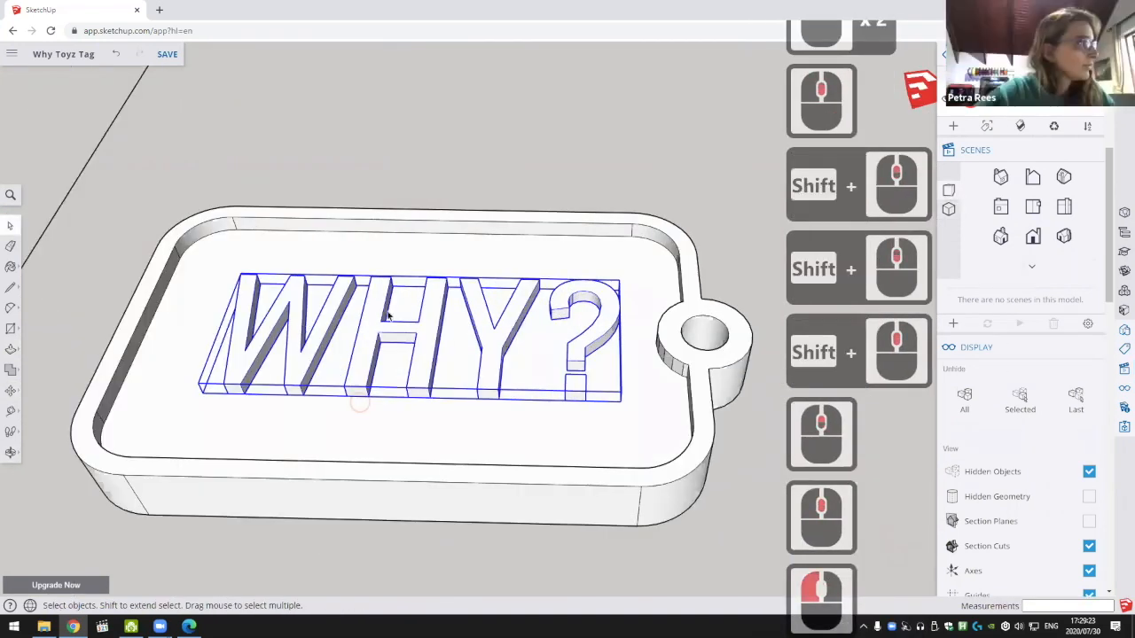
scroll(479, 416, down, 11)
middle_drag(461, 388, 382, 316)
scroll(446, 275, up, 7)
middle_drag(461, 297, 480, 376)
scroll(409, 293, down, 3)
click(409, 293)
middle_drag(405, 341, 419, 294)
scroll(410, 288, up, 12)
Open the WHY? lettering for editing and push/pull the W's face 0.40 mm.
double_click(421, 279)
click(422, 278)
key(p)
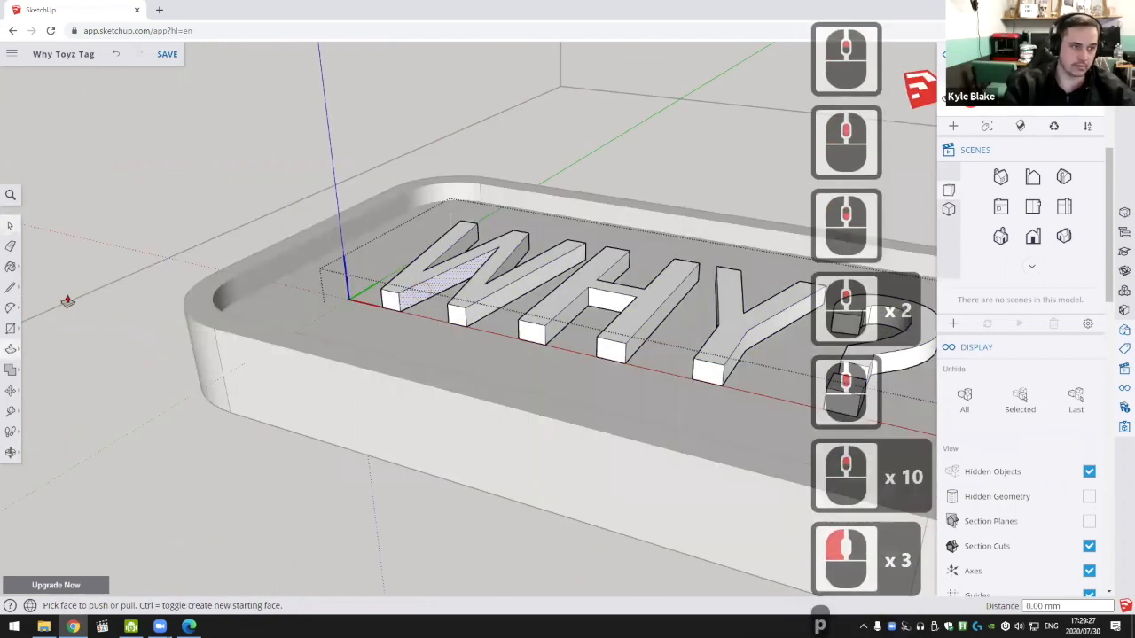
scroll(422, 281, up, 5)
click(422, 281)
click(100, 273)
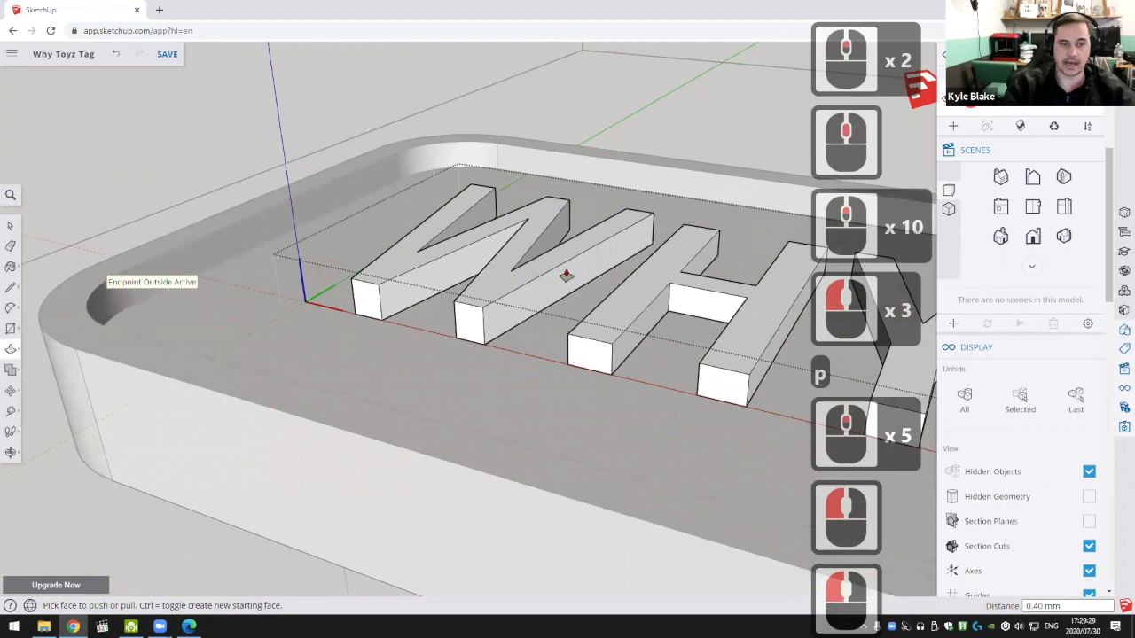
scroll(559, 284, down, 6)
scroll(525, 273, up, 3)
Start a pull on the H's face, then cancel it and undo the last change.
scroll(566, 269, up, 5)
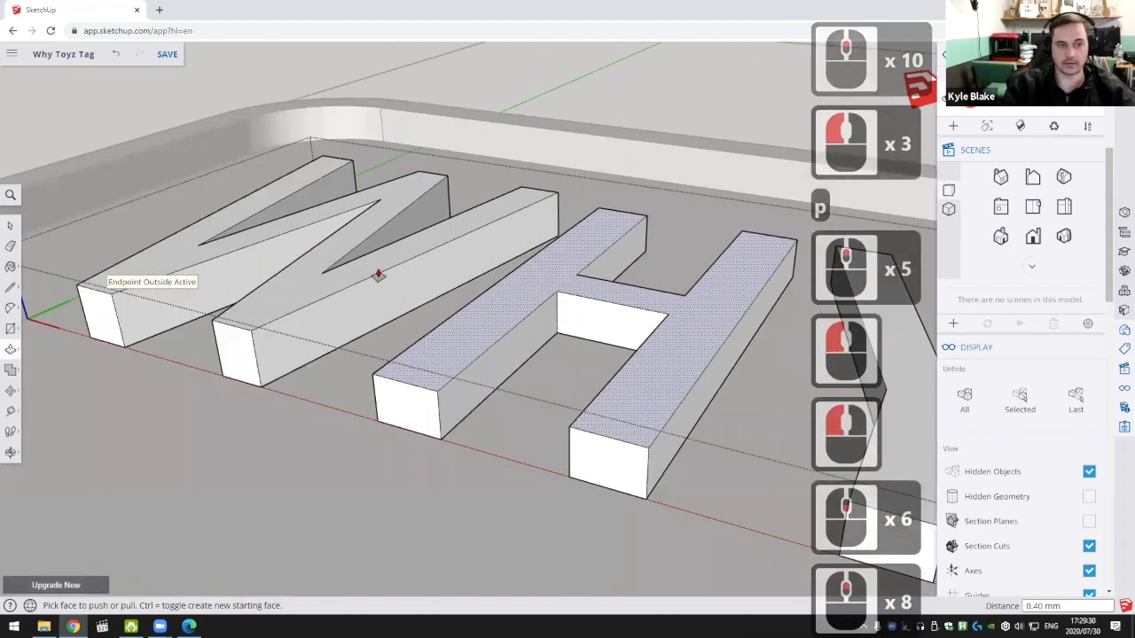
click(570, 269)
scroll(585, 270, down, 10)
scroll(606, 302, up, 1)
key(Escape)
key(Escape)
middle_drag(523, 299, 427, 457)
scroll(567, 305, down, 3)
ctrl+scroll(571, 301, up, 1)
key(ctrl+z)
scroll(578, 281, down, 3)
scroll(595, 245, up, 5)
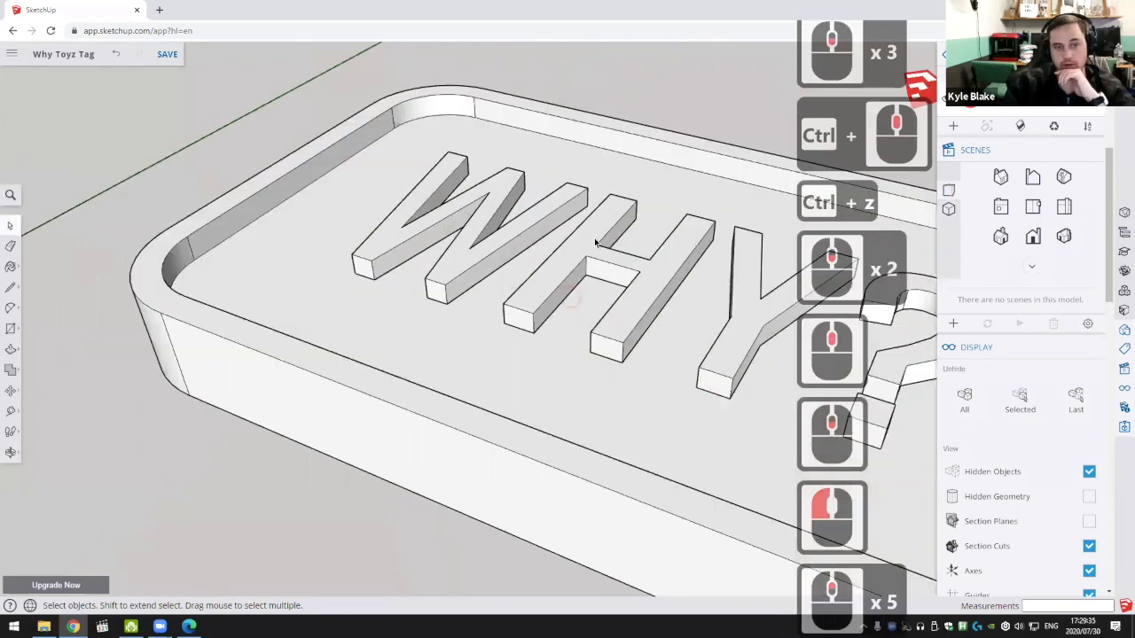
Reopen the WHY? group and push/pull the H, W and question mark faces 0.40 mm.
click(595, 243)
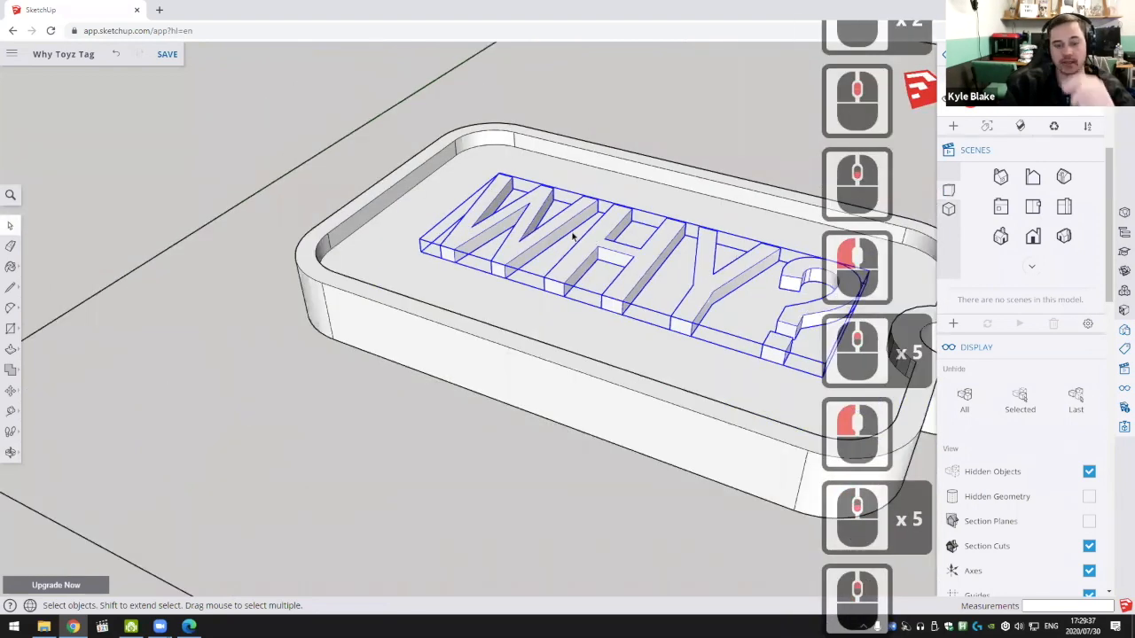
double_click(572, 235)
key(p)
click(585, 257)
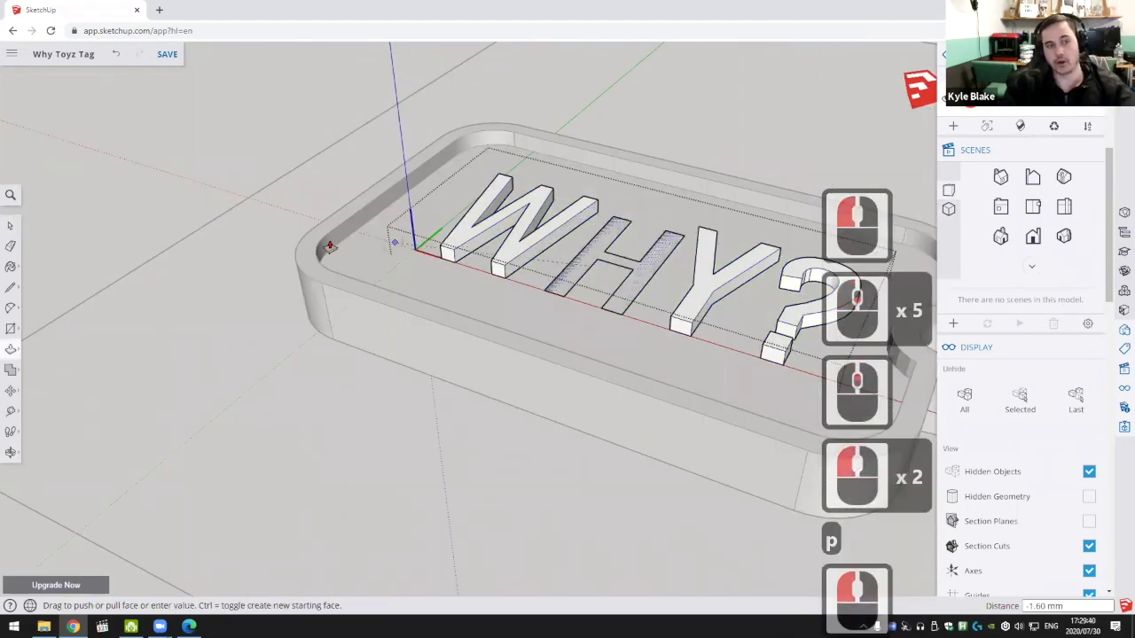
click(328, 234)
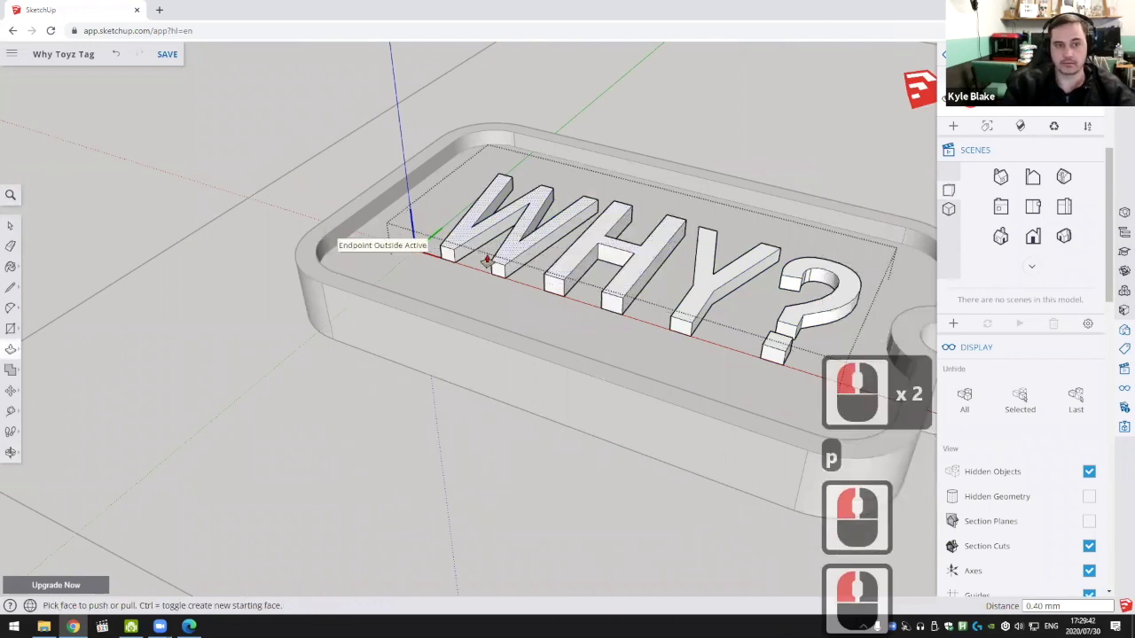
scroll(154, 242, up, 4)
scroll(504, 282, up, 2)
click(503, 282)
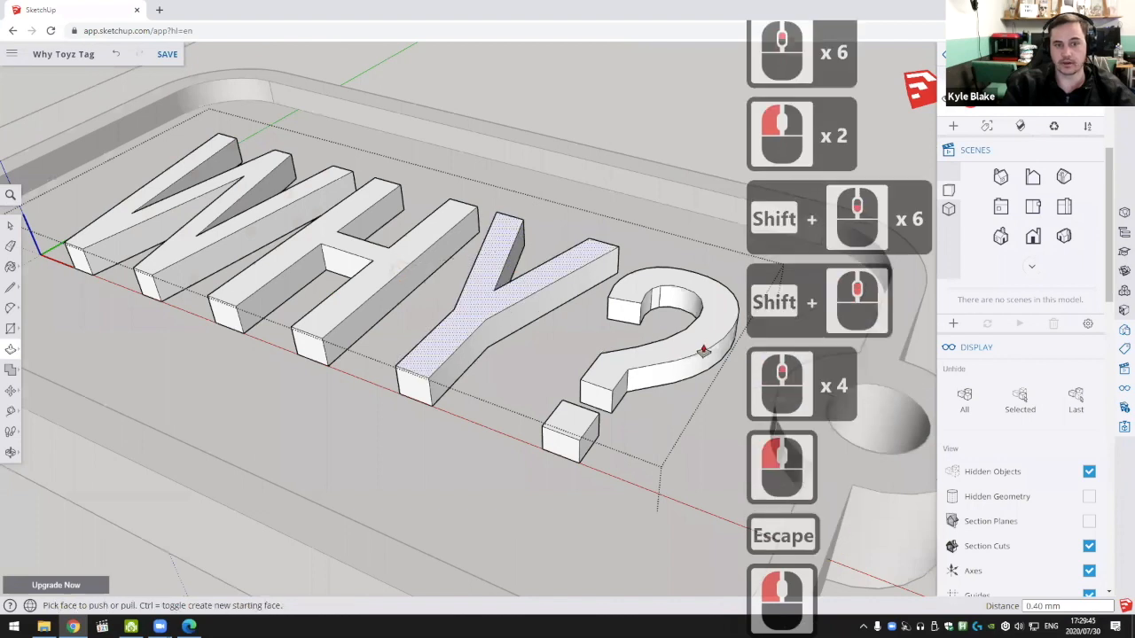
click(674, 341)
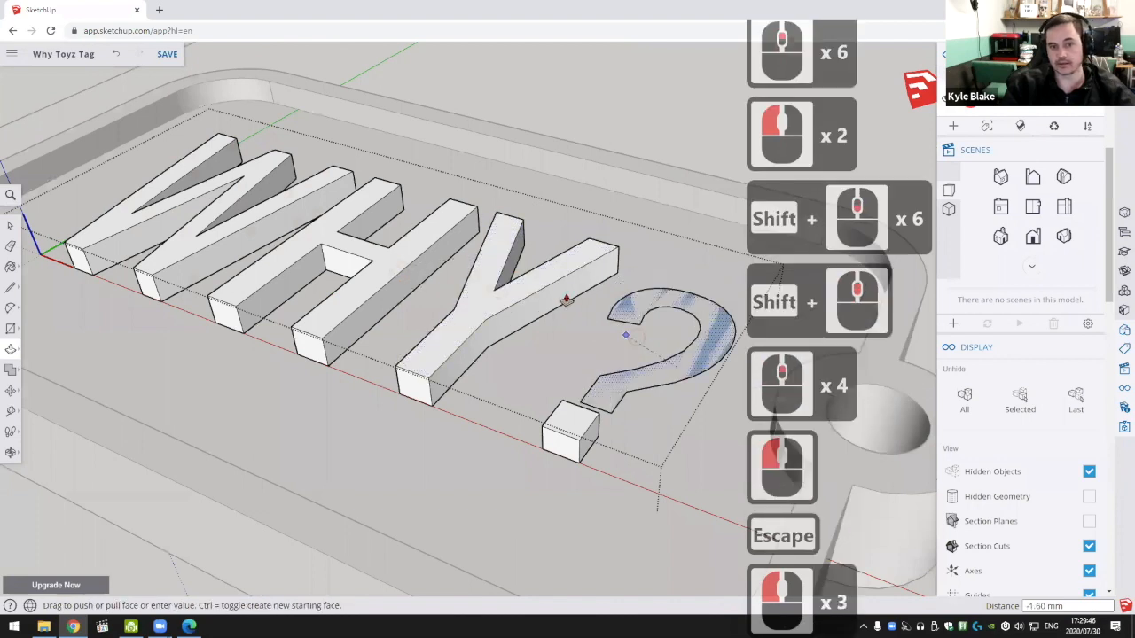
click(498, 315)
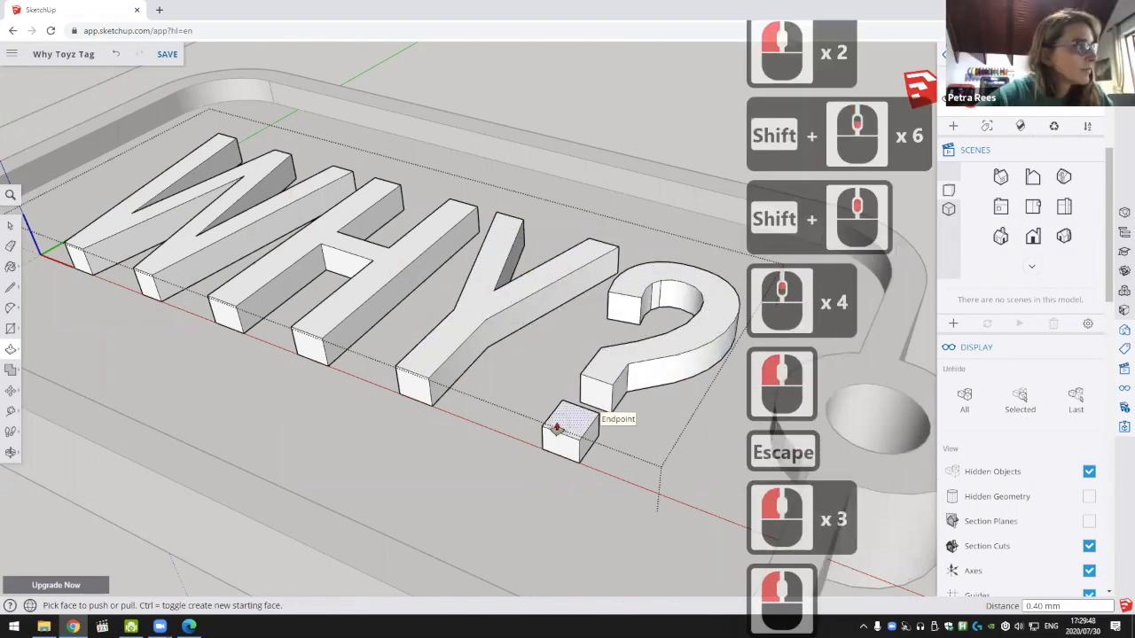
Extend the question mark's dot 0.40 mm and exit the WHY? group.
click(559, 427)
click(478, 323)
scroll(514, 333, down, 6)
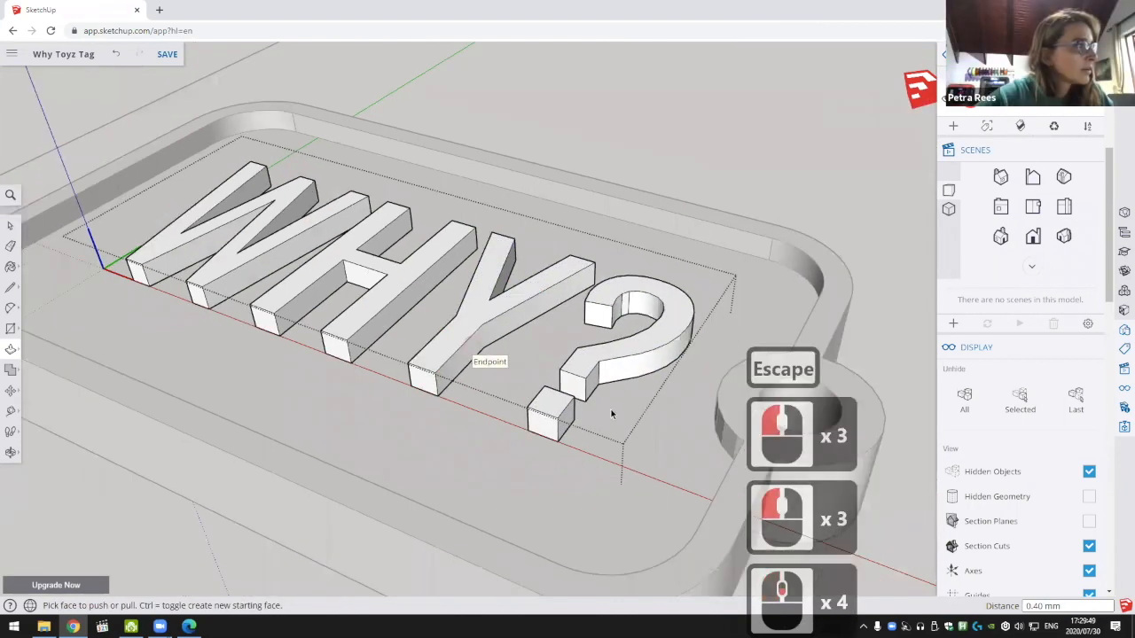
key(space)
key(Escape)
middle_drag(604, 379, 431, 356)
key(Escape)
scroll(606, 384, down, 6)
Select the WHY? text group and orbit the view to tilt the tag slightly.
click(431, 355)
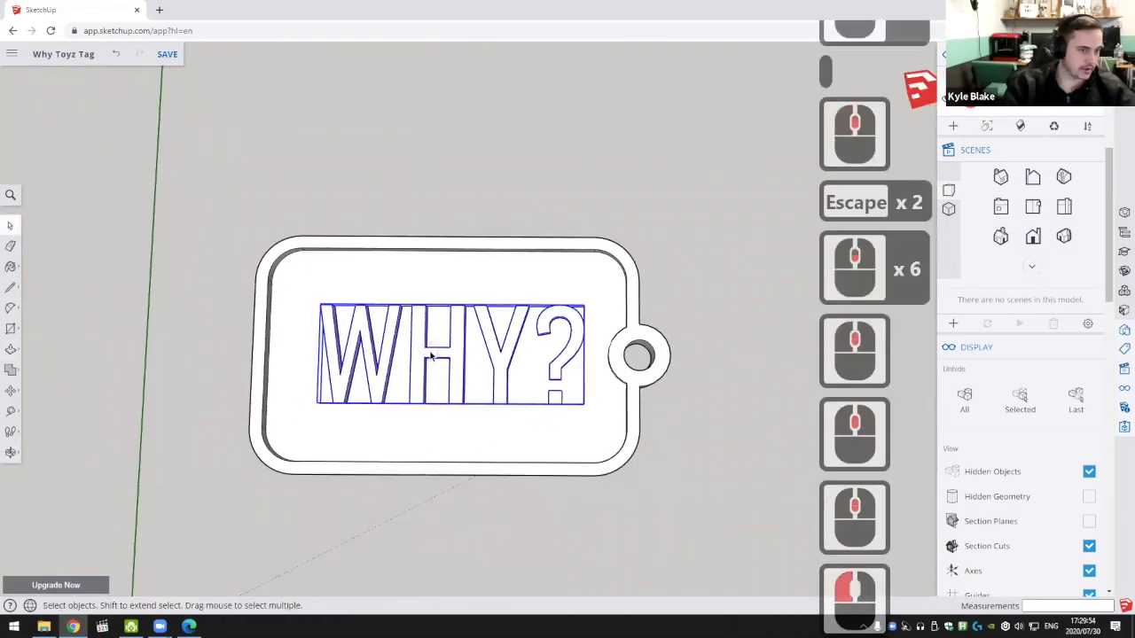
middle_drag(599, 350, 754, 313)
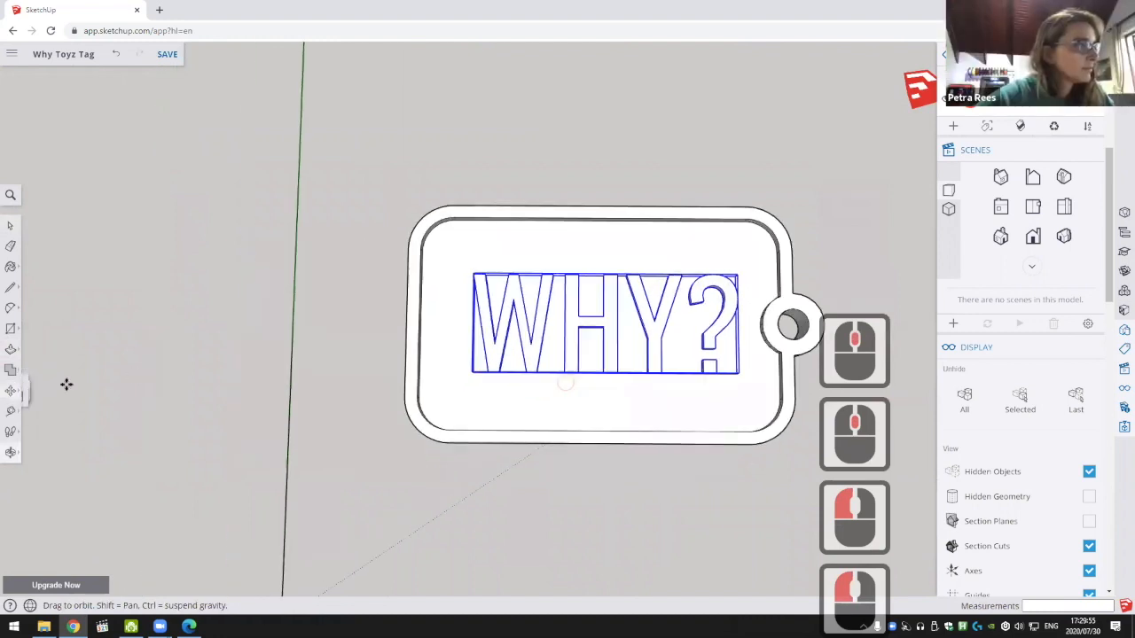
scroll(567, 383, up, 5)
middle_drag(615, 333, 611, 301)
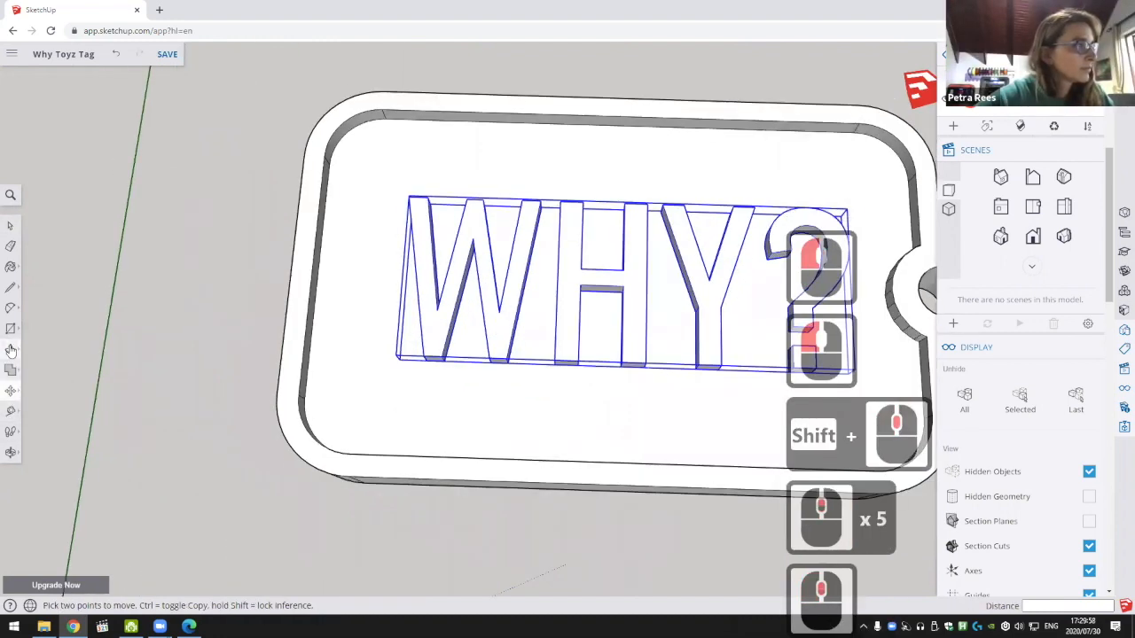
Open Create 3D Text from the shape tools flyout and keep Lora as the font.
click(11, 351)
click(11, 333)
click(12, 333)
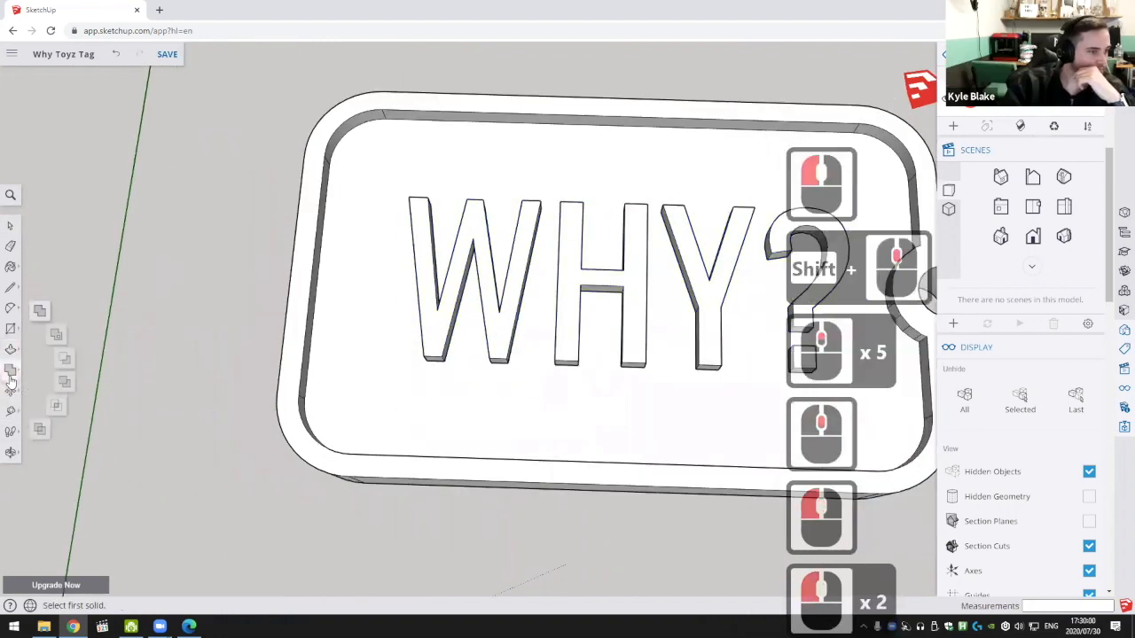
click(11, 328)
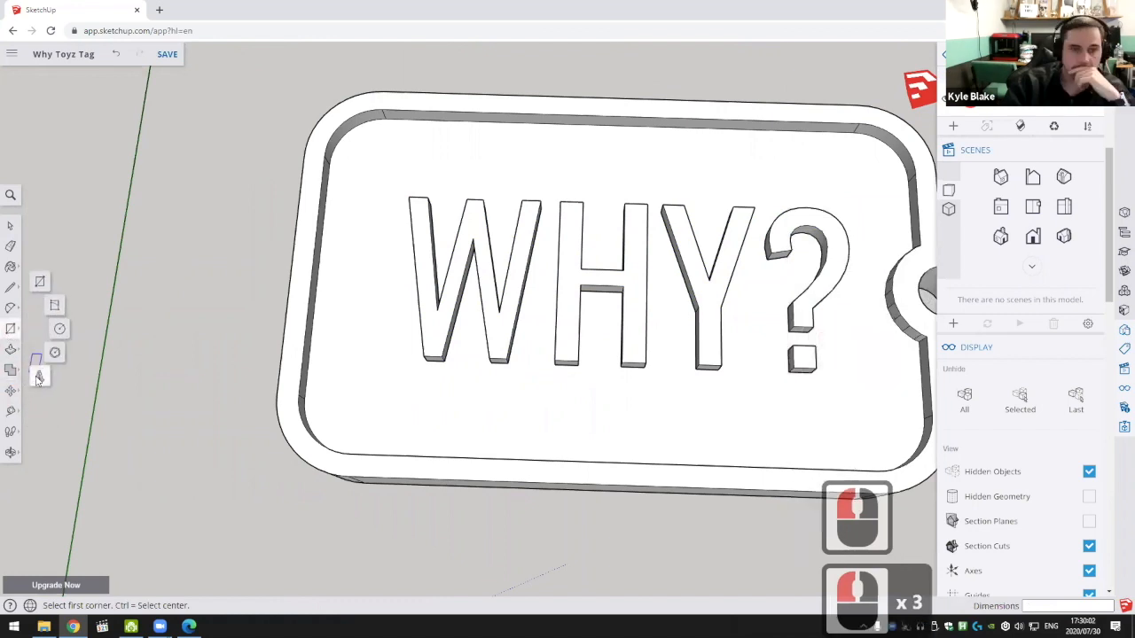
click(38, 378)
click(564, 328)
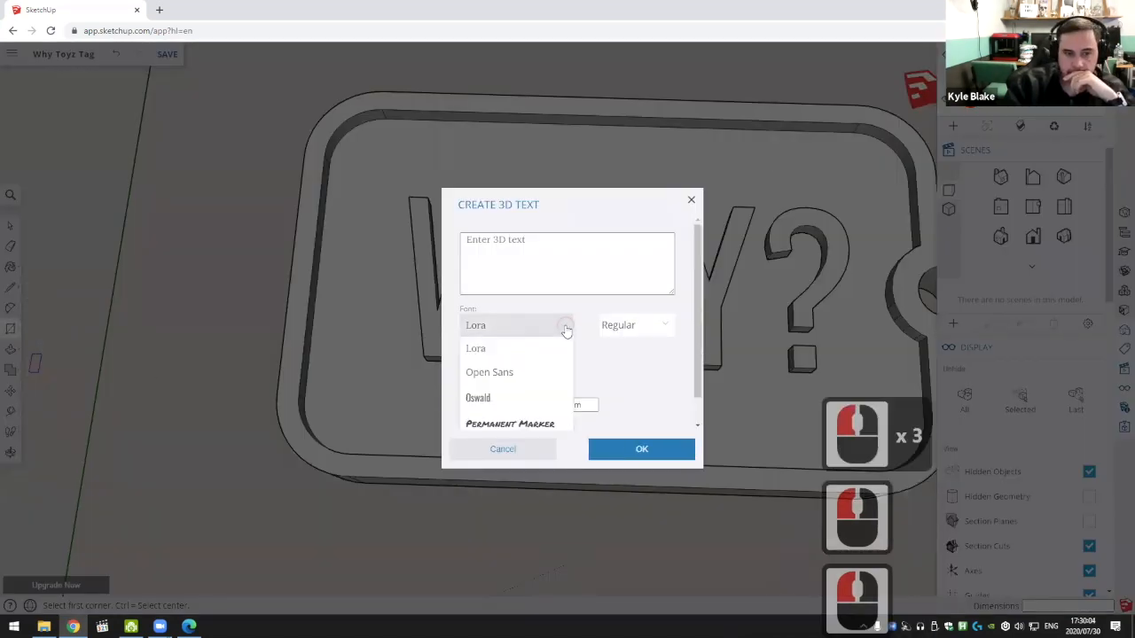
scroll(523, 415, down, 12)
scroll(523, 415, up, 15)
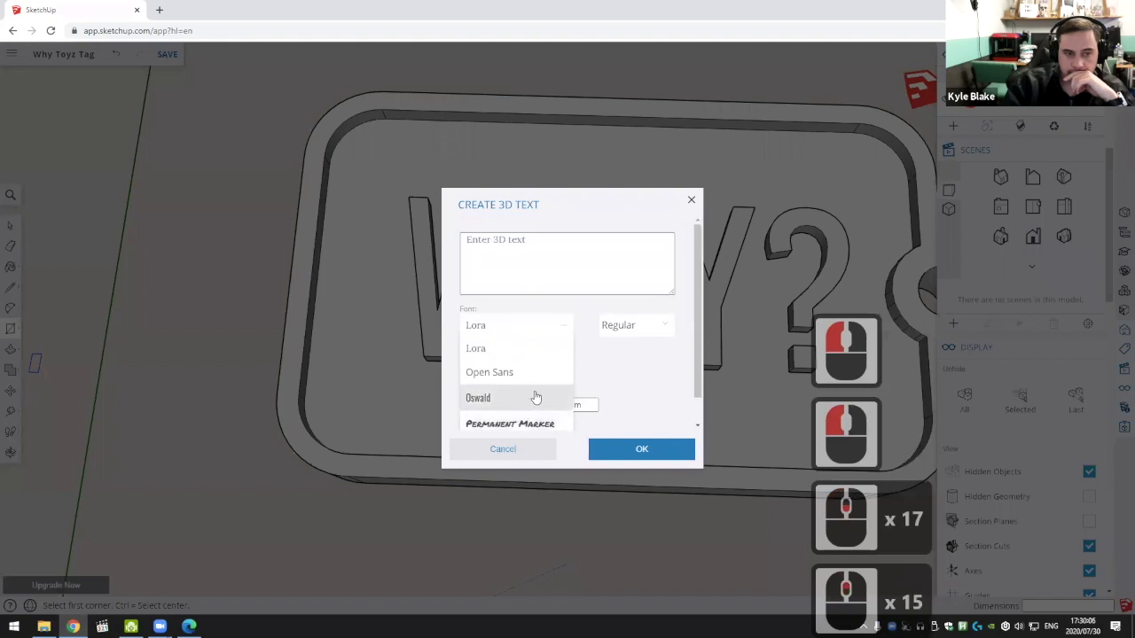
scroll(532, 391, down, 4)
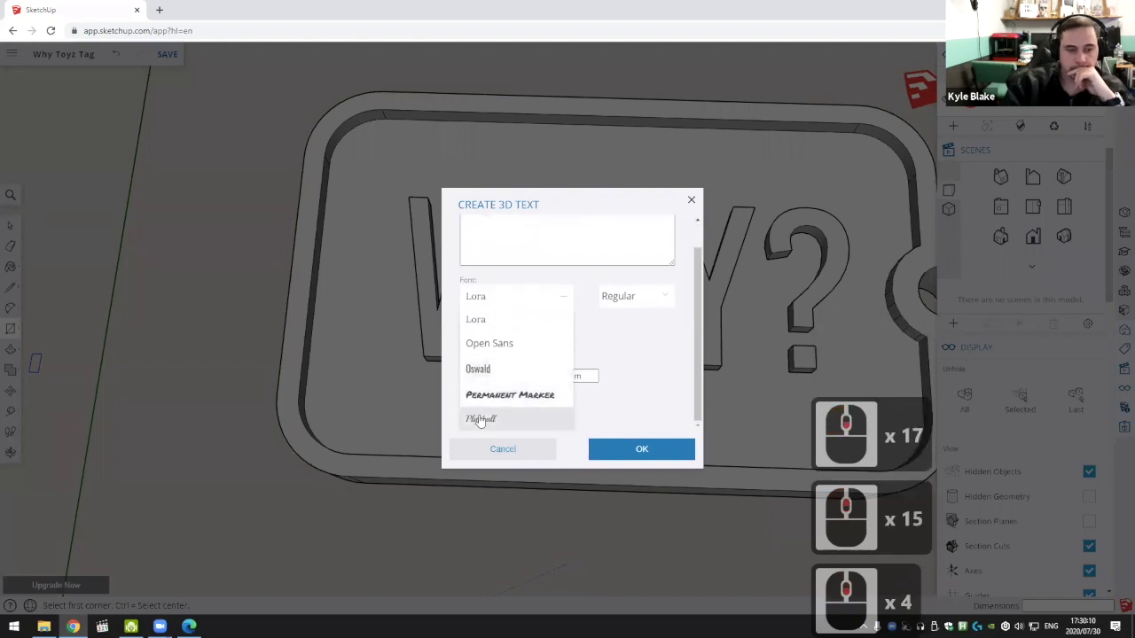
scroll(497, 321, up, 17)
click(514, 349)
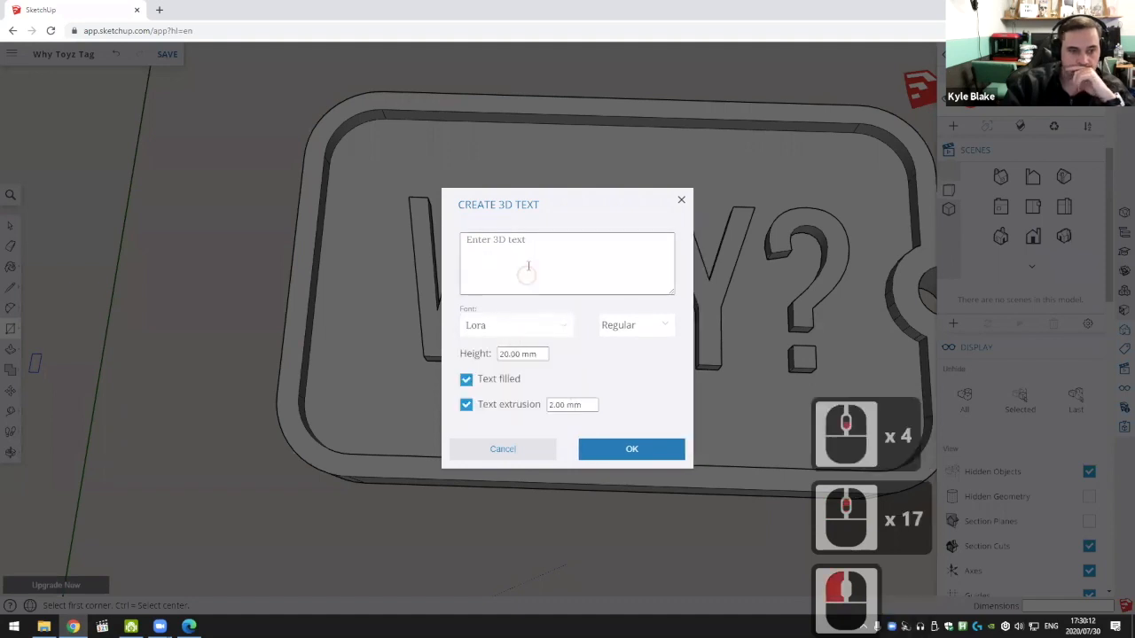
Start typing '12' as the 3D text, then dismiss the dialog and cancel the tool.
click(521, 241)
click(522, 243)
text(12)
click(511, 242)
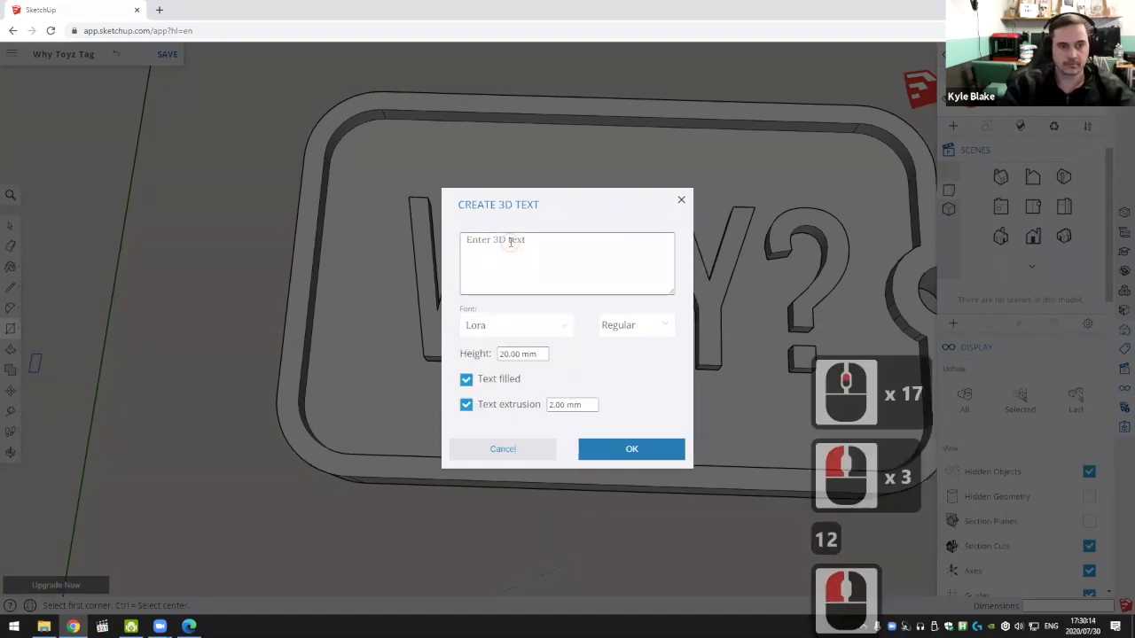
key(Escape)
click(451, 382)
key(Escape)
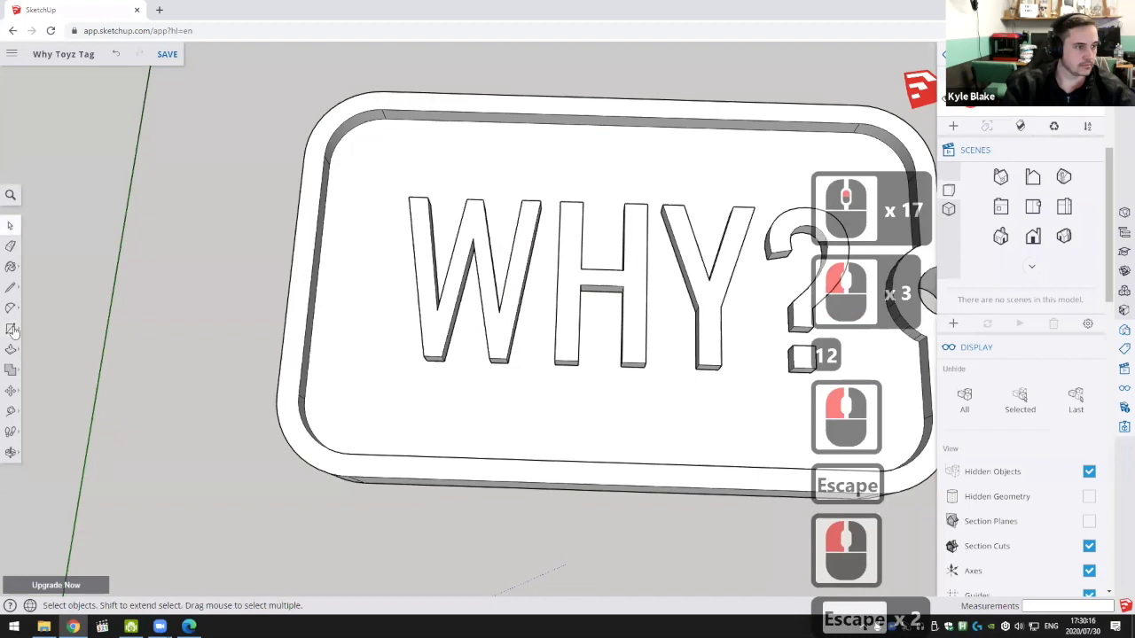
key(Escape)
Reopen Create 3D Text and begin entering '1' in the text field.
click(11, 329)
click(39, 374)
click(510, 251)
text(1)
click(489, 245)
click(490, 246)
Close the 3D text dialog, then cancel an accidental page reload to keep the model.
text(1)
click(682, 201)
scroll(429, 292, down, 4)
middle_drag(435, 339, 124, 151)
key(Escape)
key(Escape)
click(50, 31)
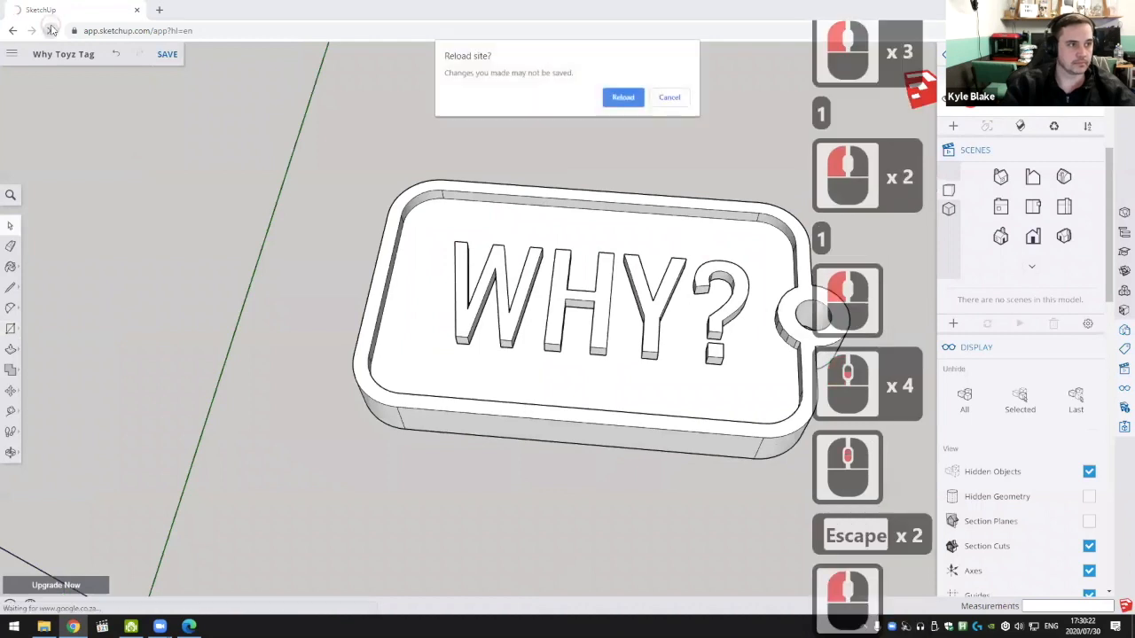
click(671, 95)
Reopen Create 3D Text and enter '1234' as the text.
middle_drag(404, 319, 294, 368)
scroll(294, 368, up, 1)
click(11, 351)
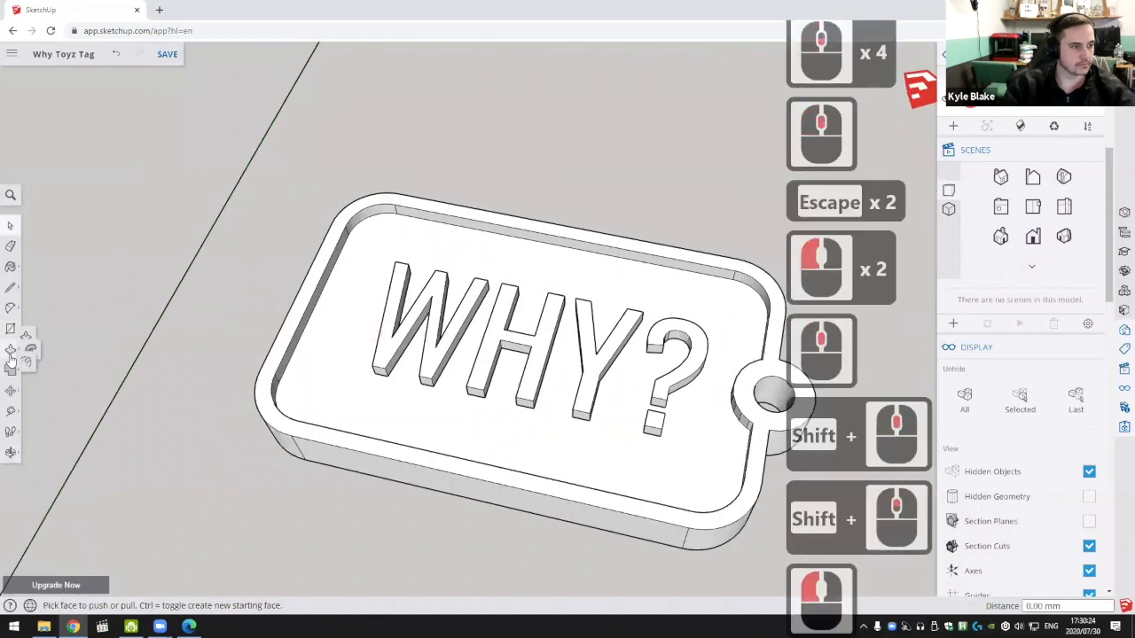
click(10, 329)
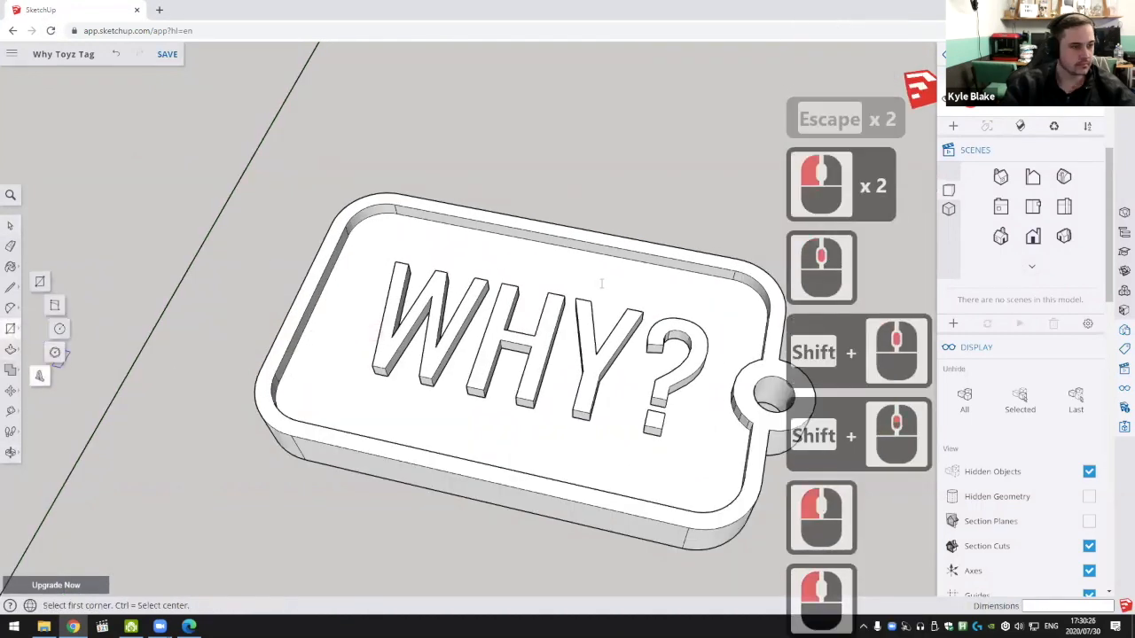
click(41, 375)
click(554, 264)
text(d)
key(BackSpace)
key(BackSpace)
key(BackSpace)
text(1234)
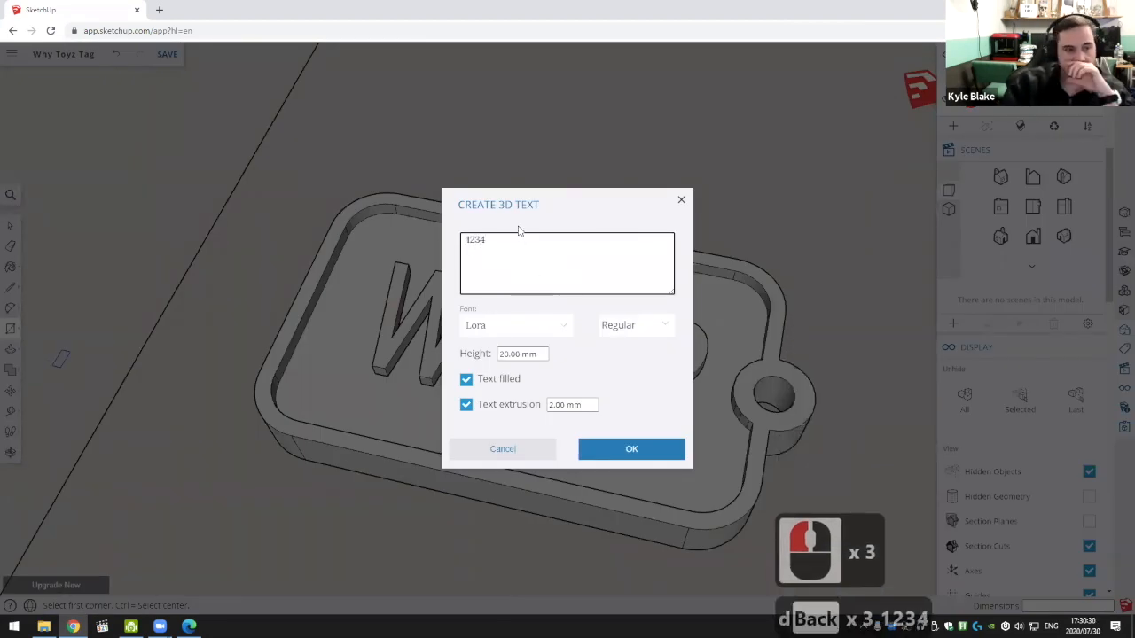
drag(504, 246, 445, 264)
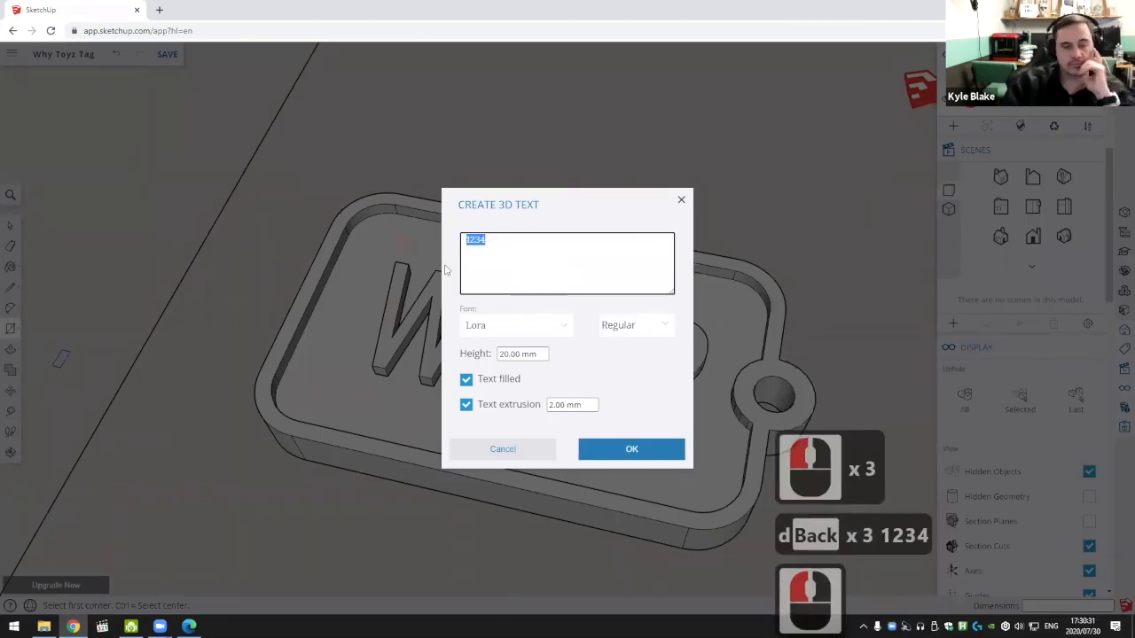
triple_click(508, 241)
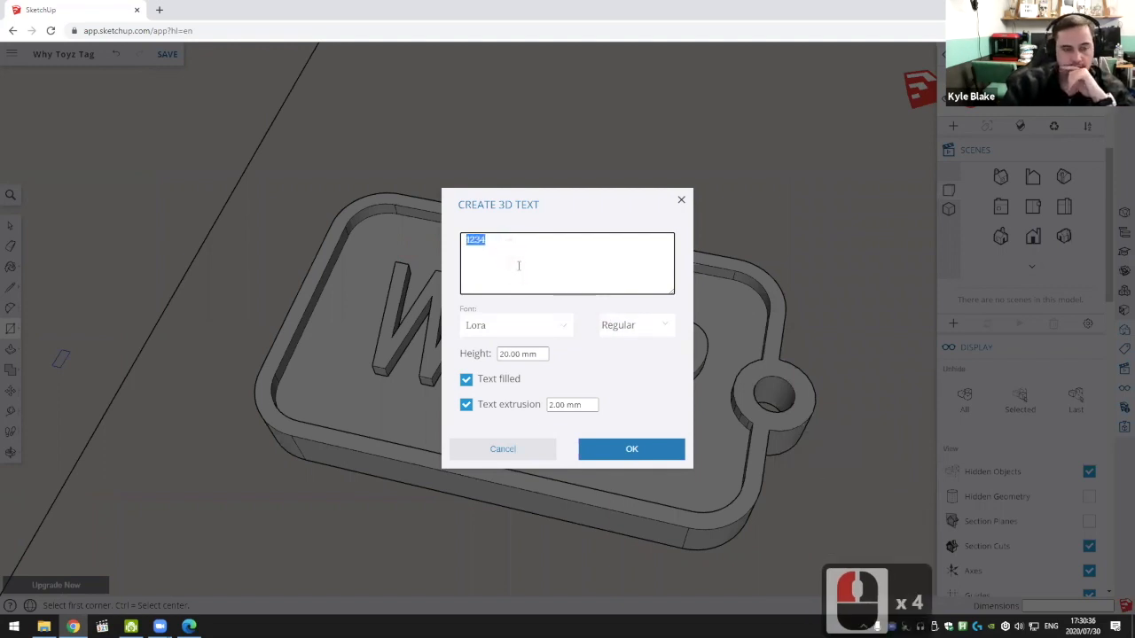
click(488, 257)
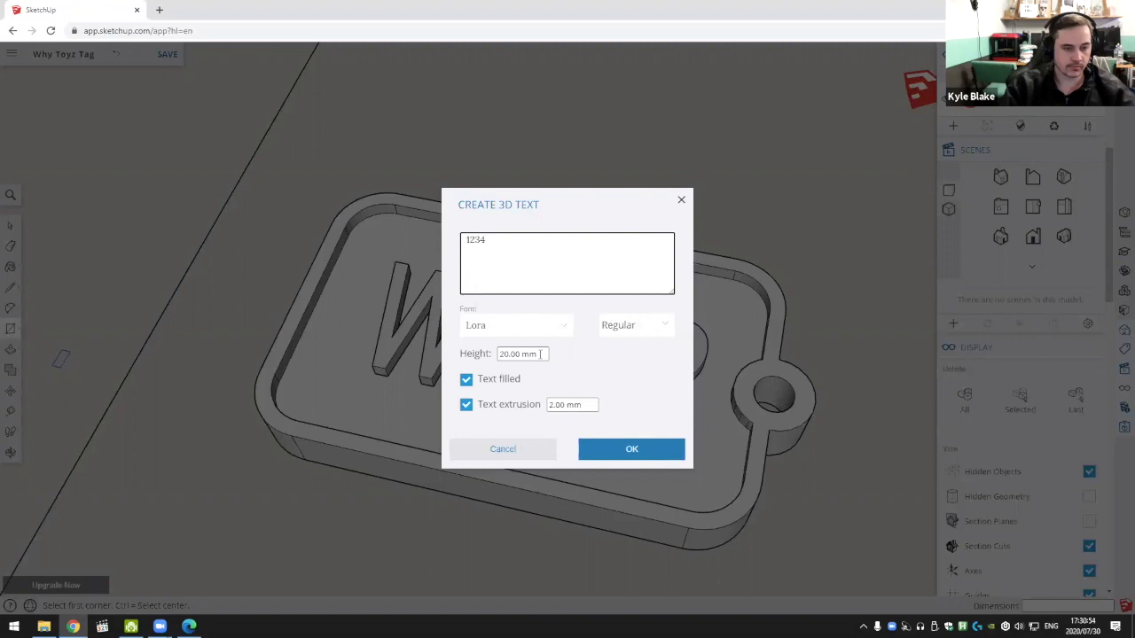
Choose the Oswald font with a height of 100 mm and 10 mm text extrusion.
click(542, 354)
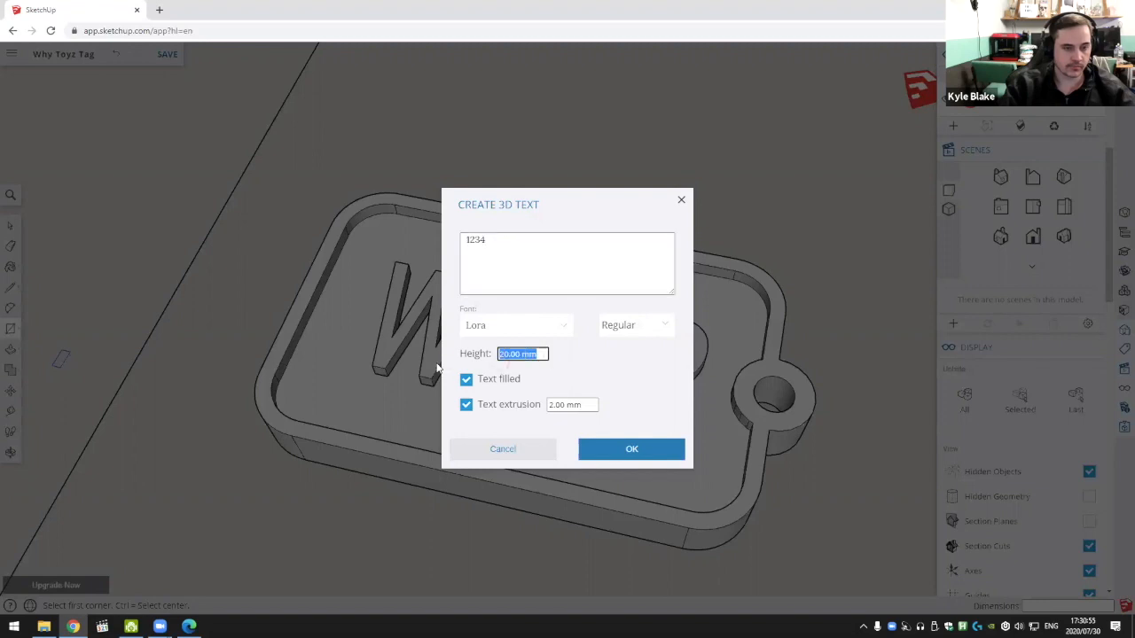
click(510, 355)
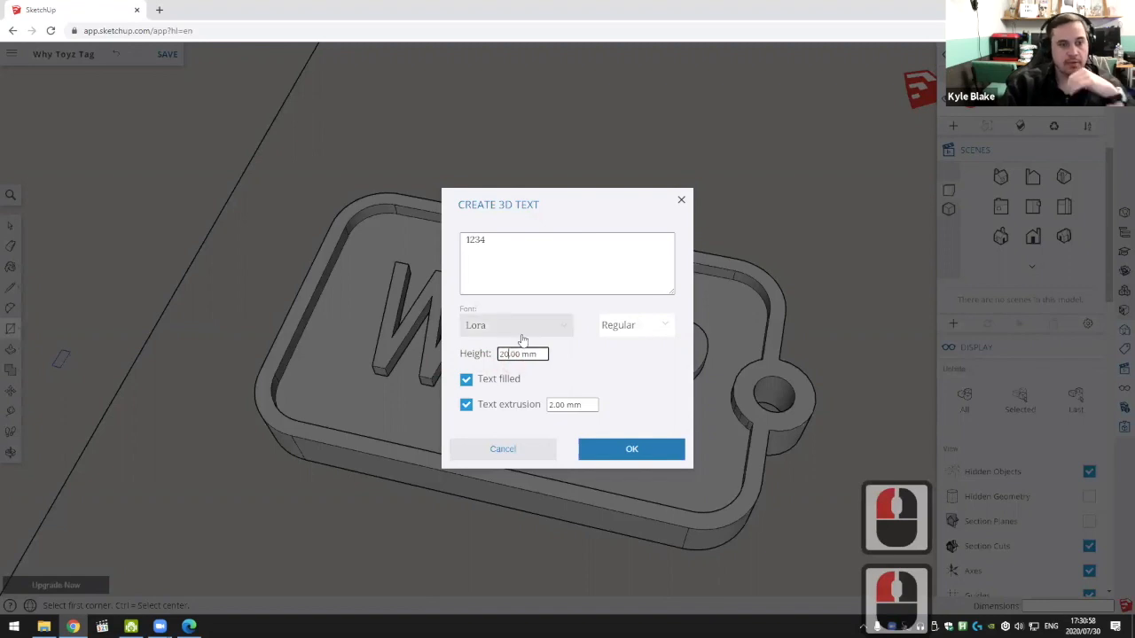
click(518, 327)
click(502, 398)
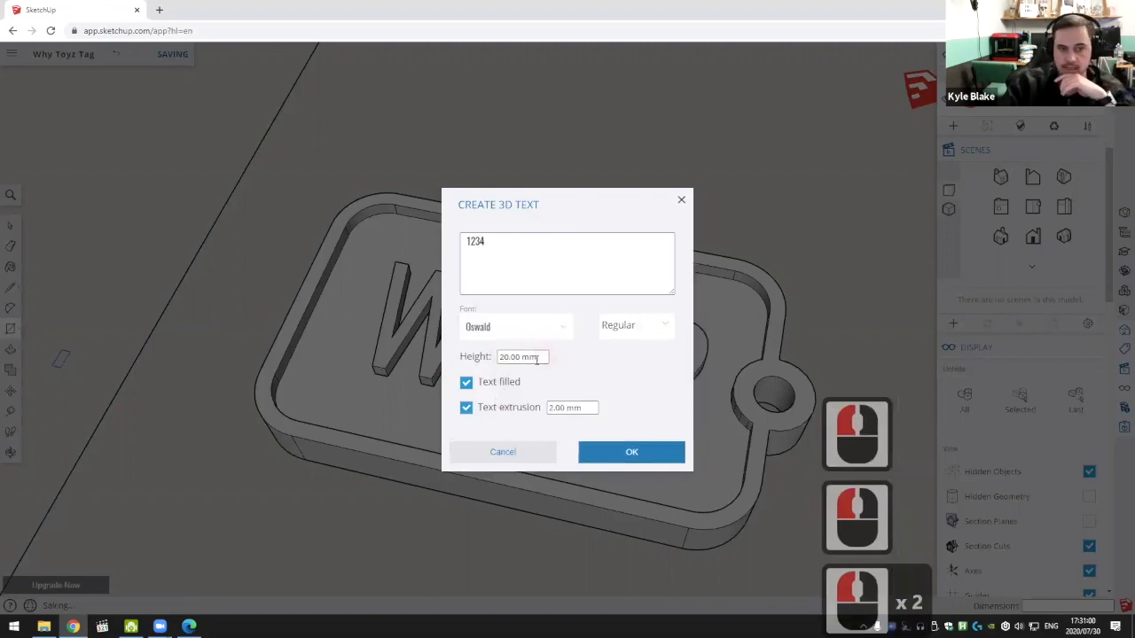
click(541, 356)
text(1000)
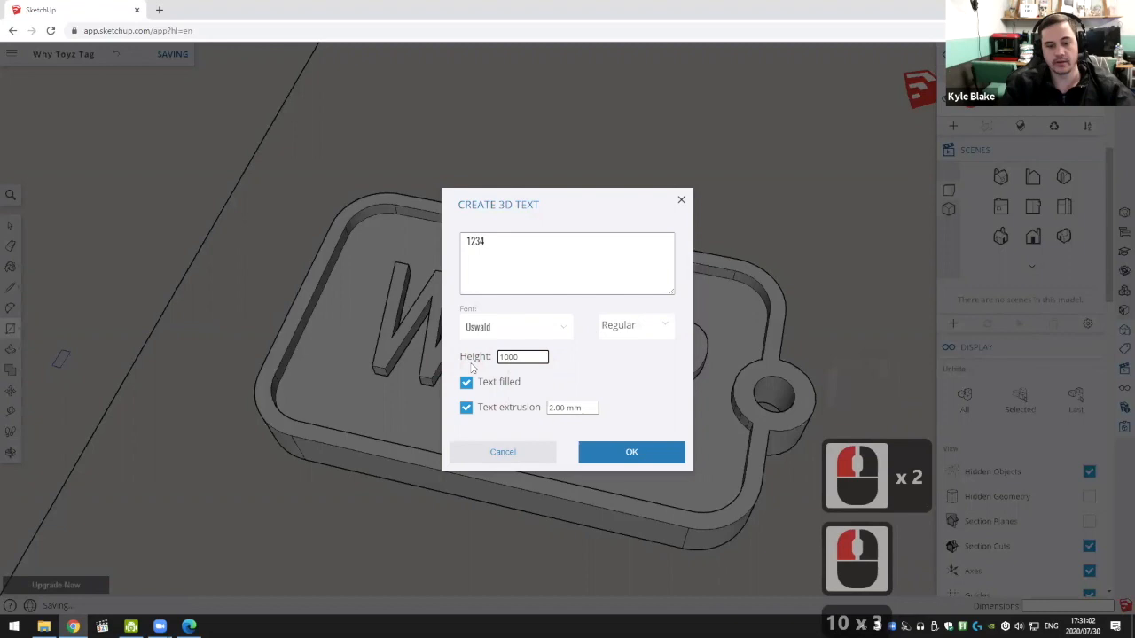
key(BackSpace)
click(572, 408)
double_click(535, 415)
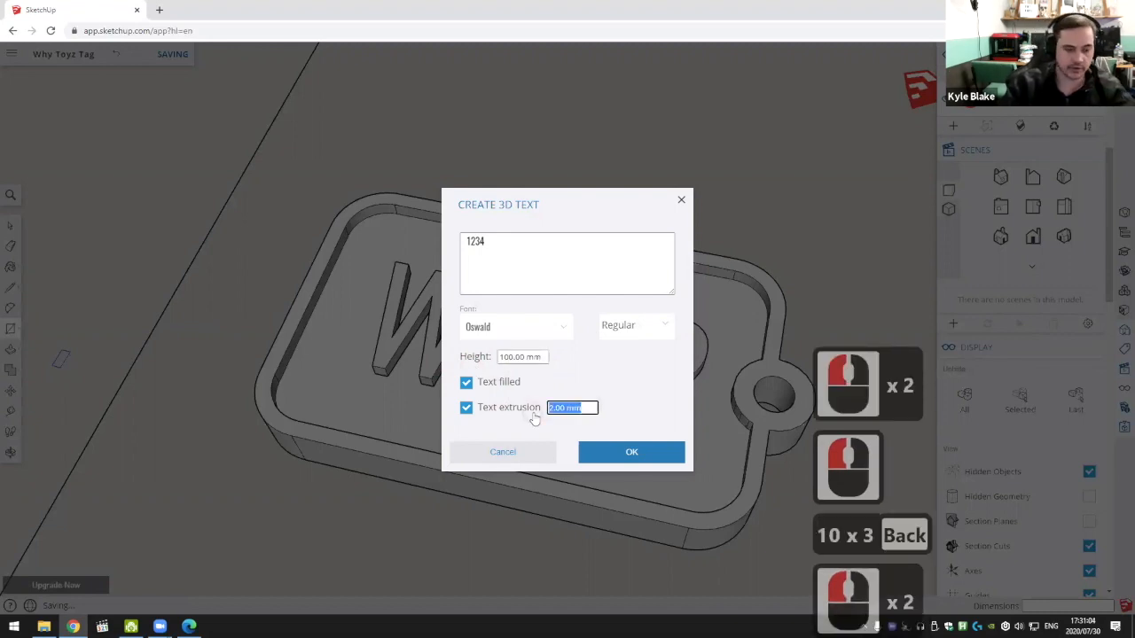
text(10)
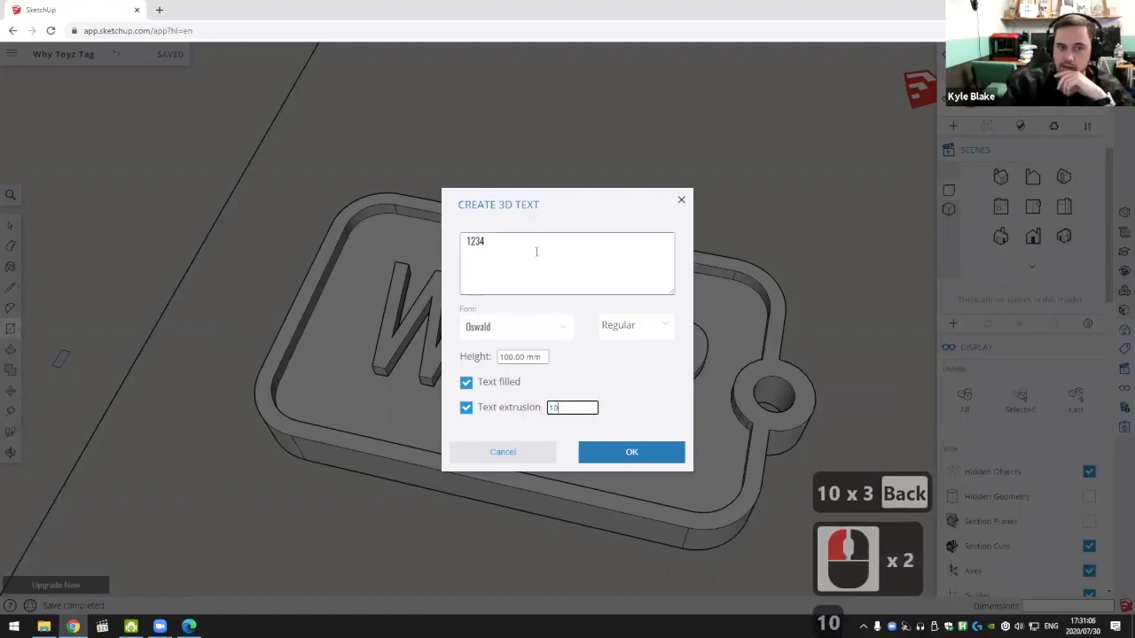
Extend the text to '1234?#$*' and confirm to create it.
click(505, 235)
click(505, 252)
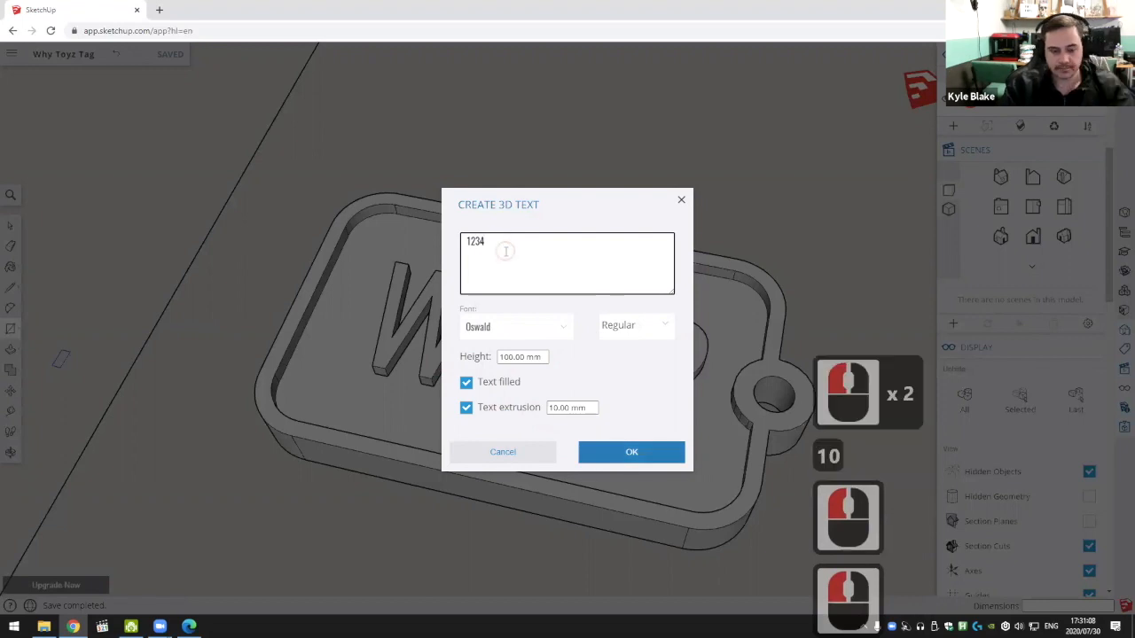
text(?)
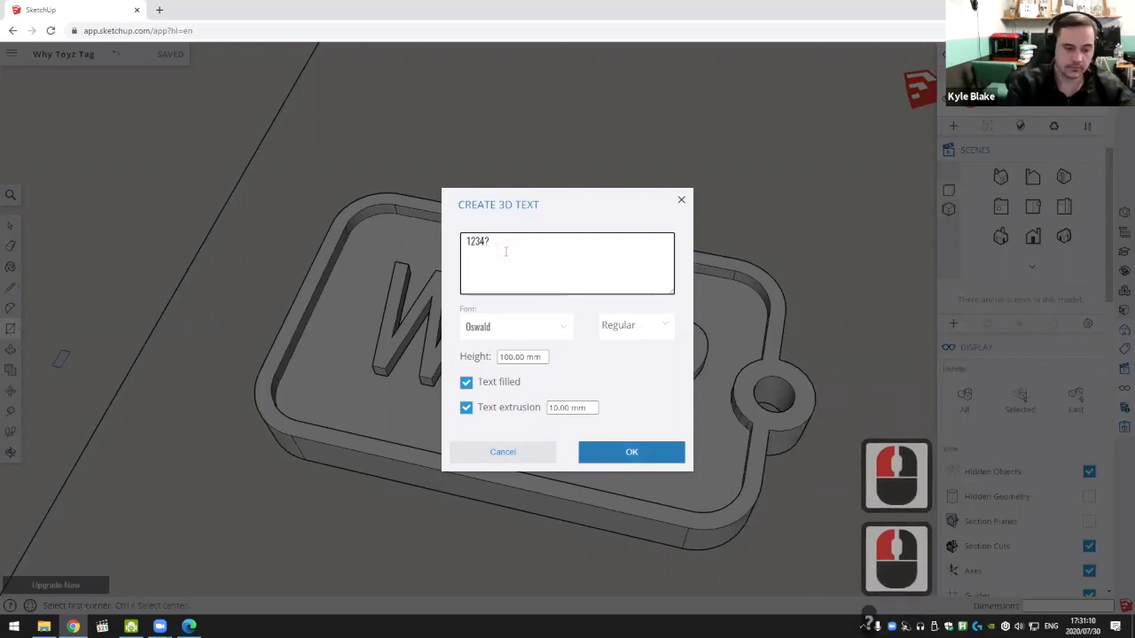
text(#)
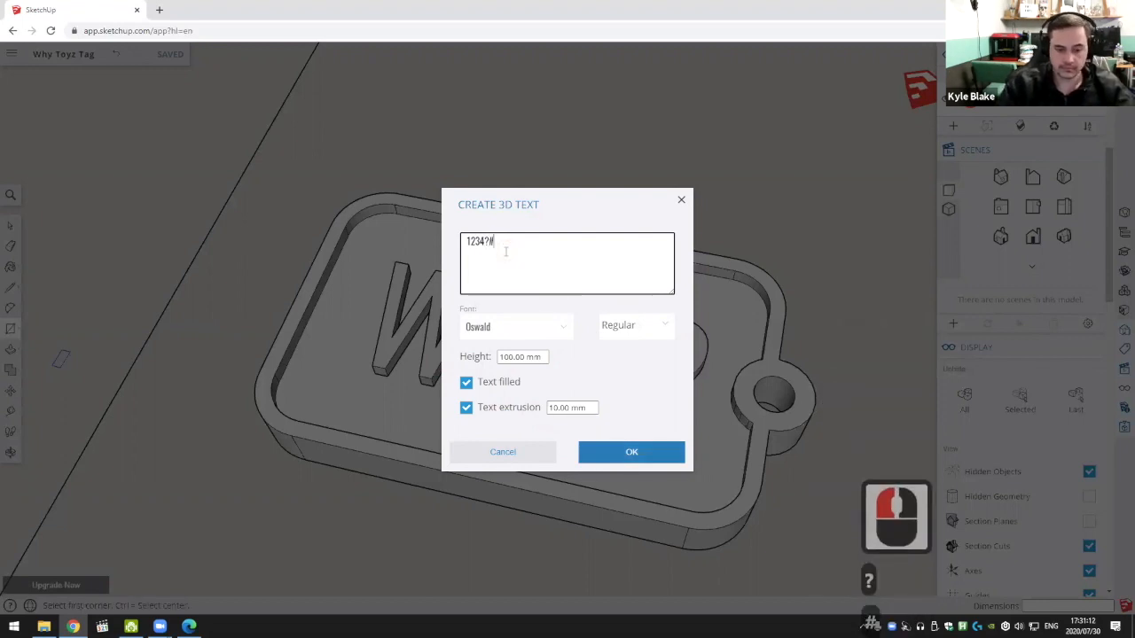
text($*)
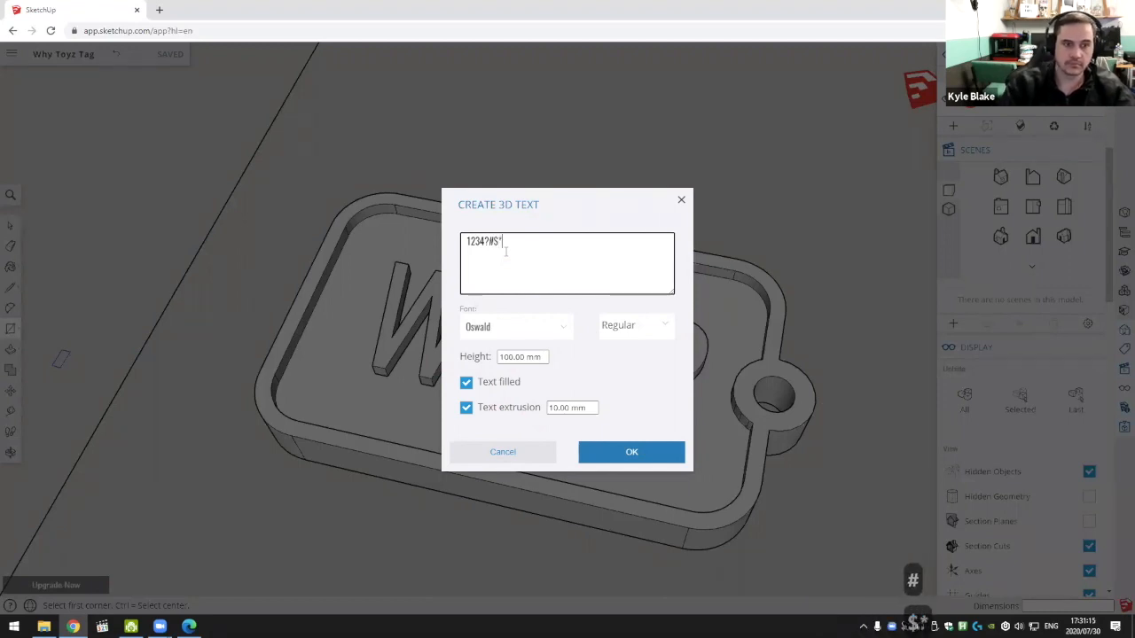
click(634, 452)
Place the '1234?#$*' text next to the WHY? tag and zoom out to view both.
scroll(612, 348, down, 20)
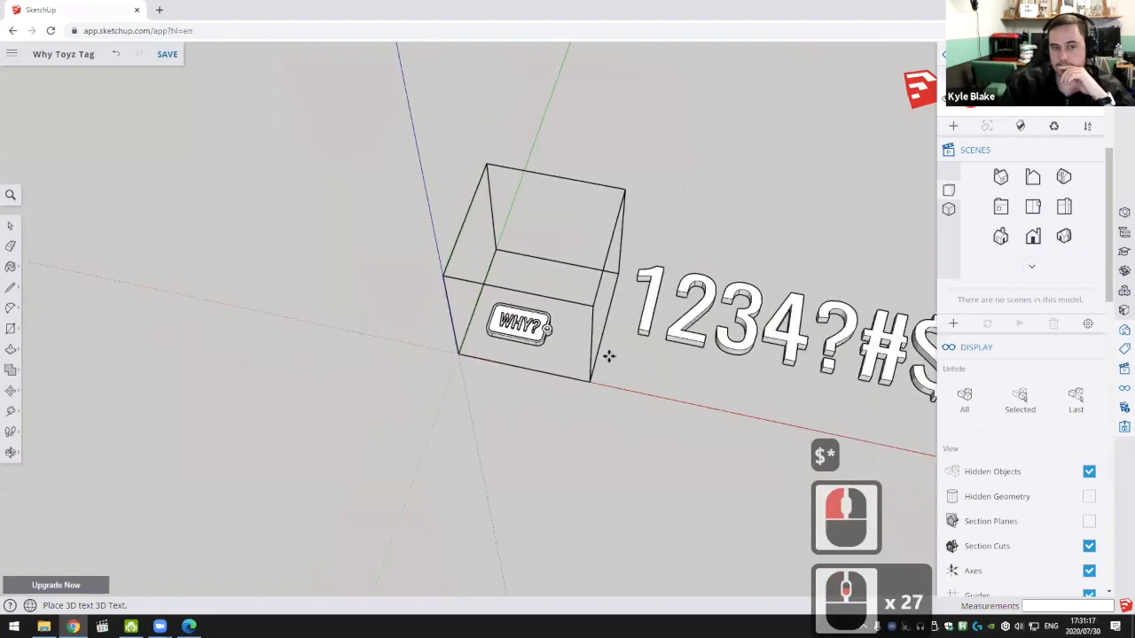
click(615, 361)
scroll(496, 371, down, 3)
scroll(399, 359, down, 10)
scroll(221, 325, up, 2)
middle_drag(230, 324, 354, 350)
scroll(372, 337, up, 5)
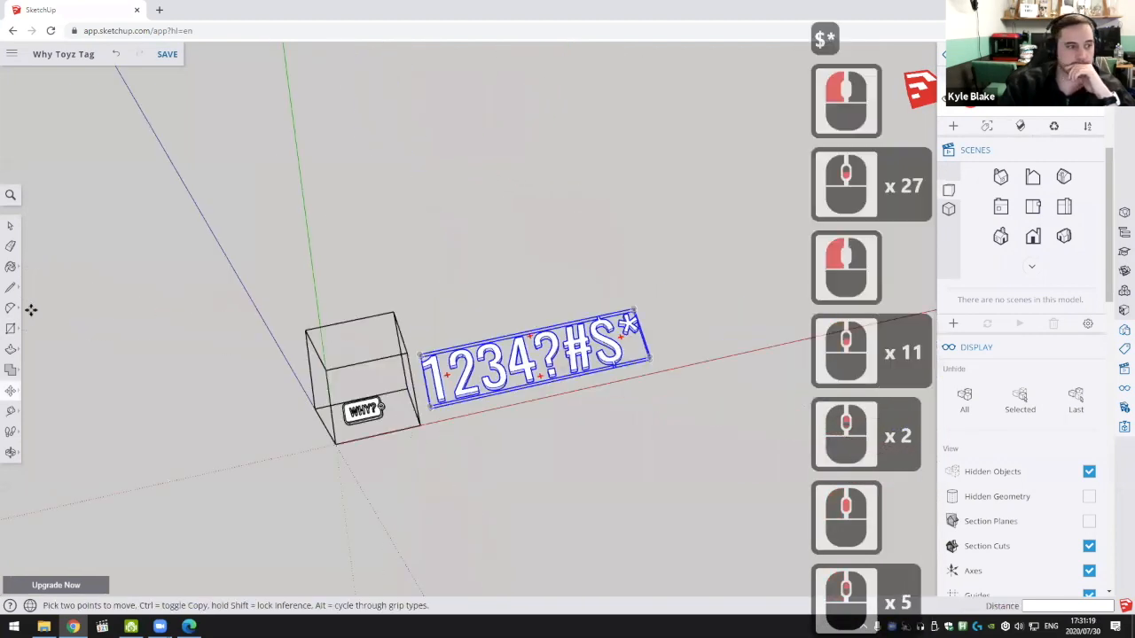
middle_drag(30, 309, 12, 294)
click(11, 288)
middle_drag(429, 353, 438, 313)
scroll(431, 352, up, 5)
key(space)
scroll(433, 346, up, 1)
scroll(459, 335, down, 6)
scroll(439, 312, up, 1)
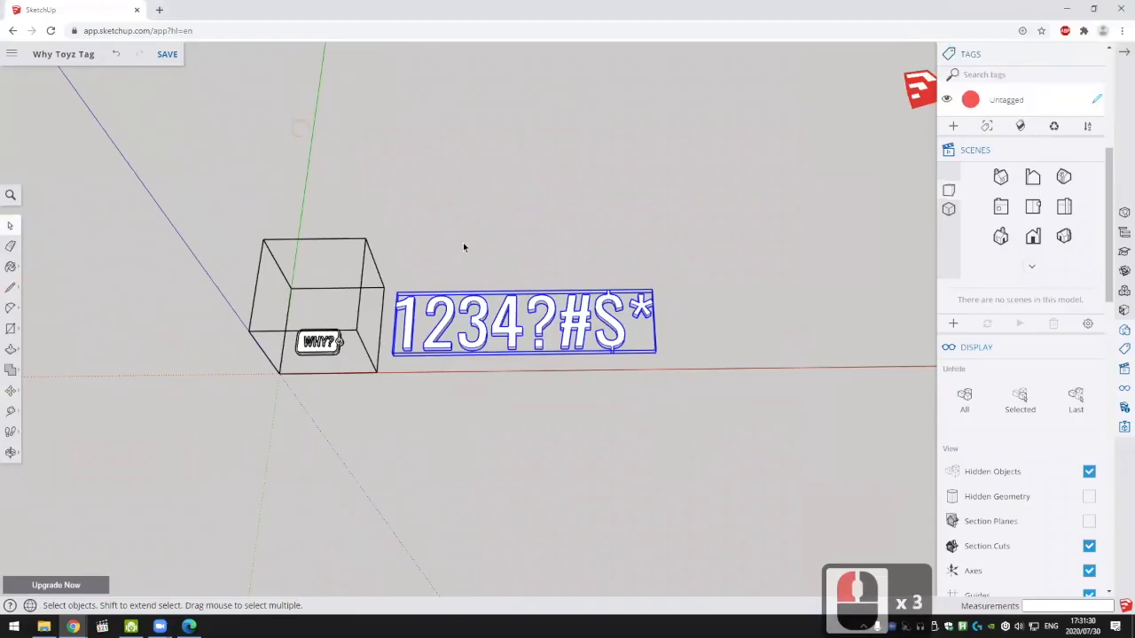
scroll(463, 248, down, 3)
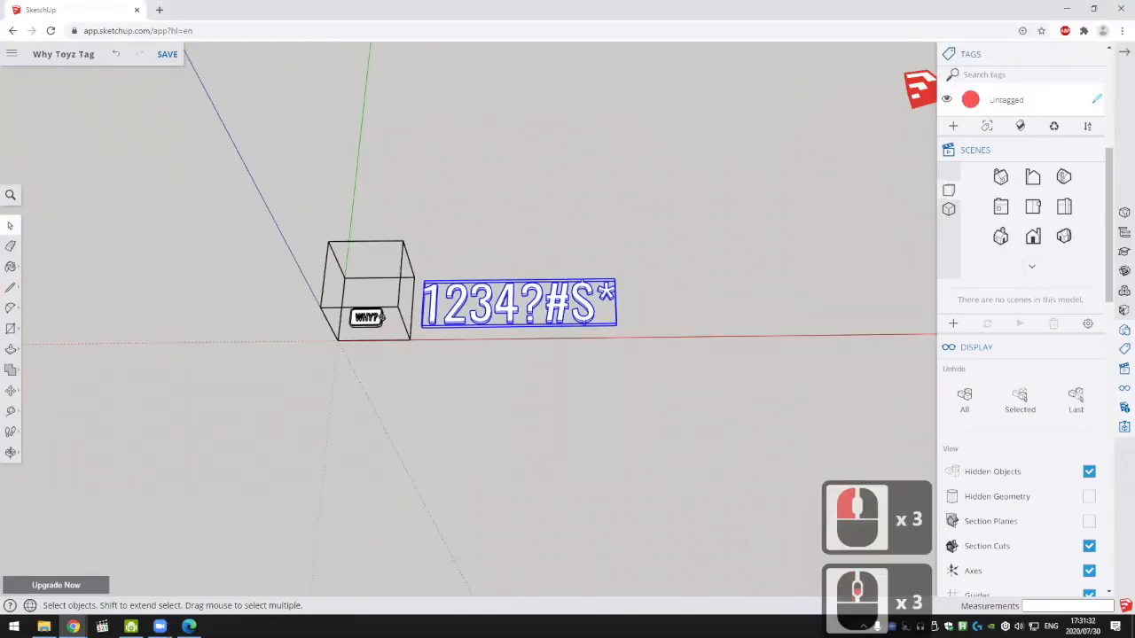
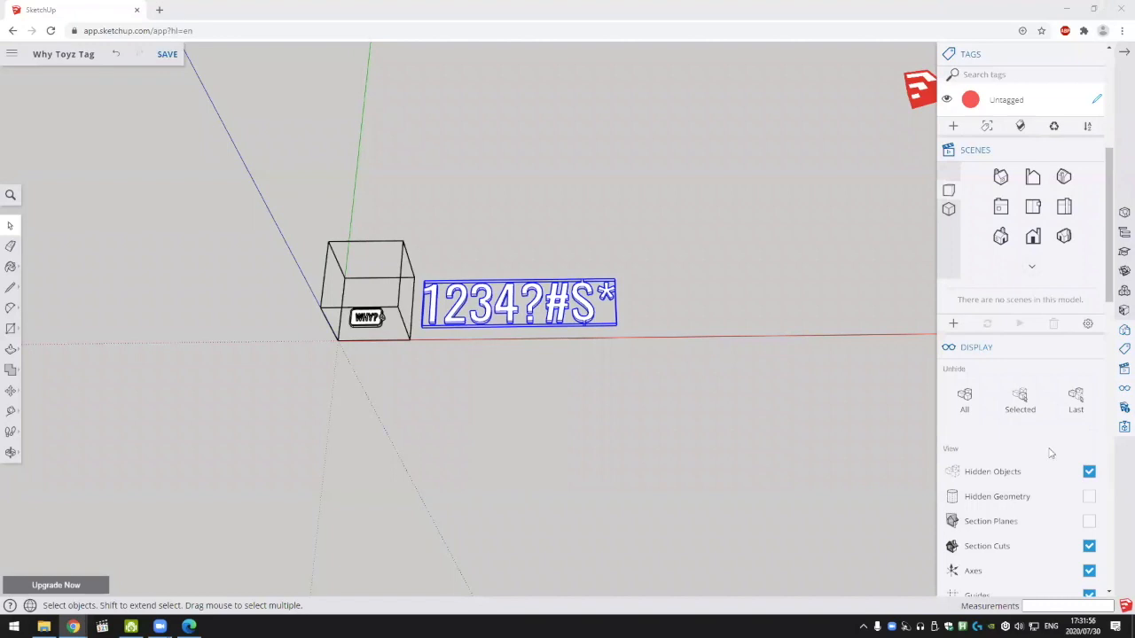
Delete the 1234?#$* 3D text group beside the box.
click(958, 14)
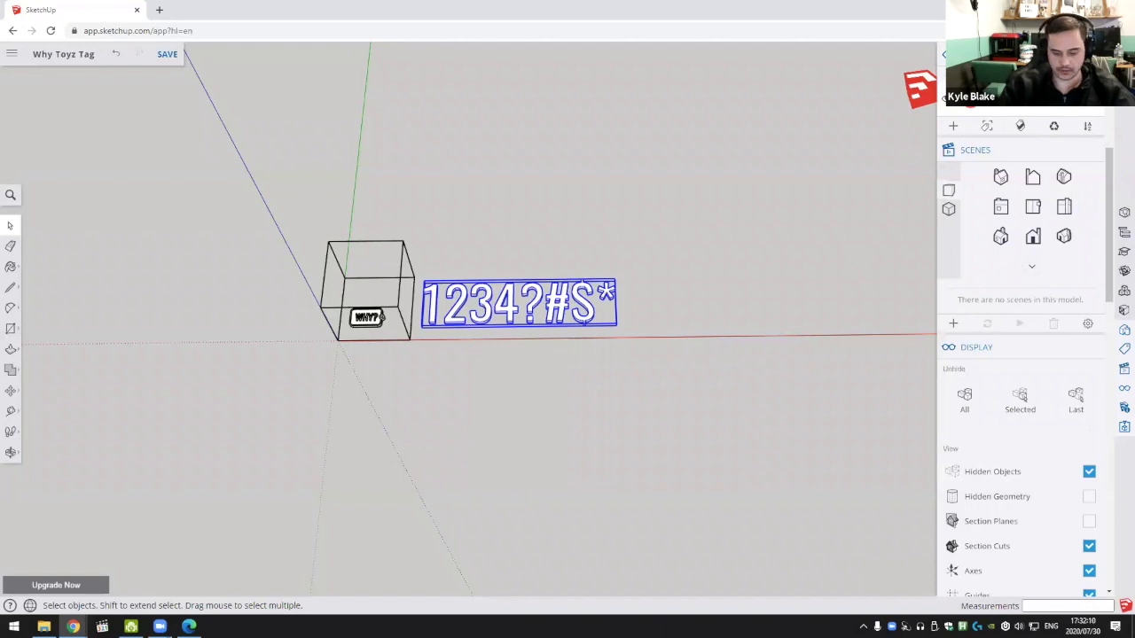
scroll(455, 313, up, 5)
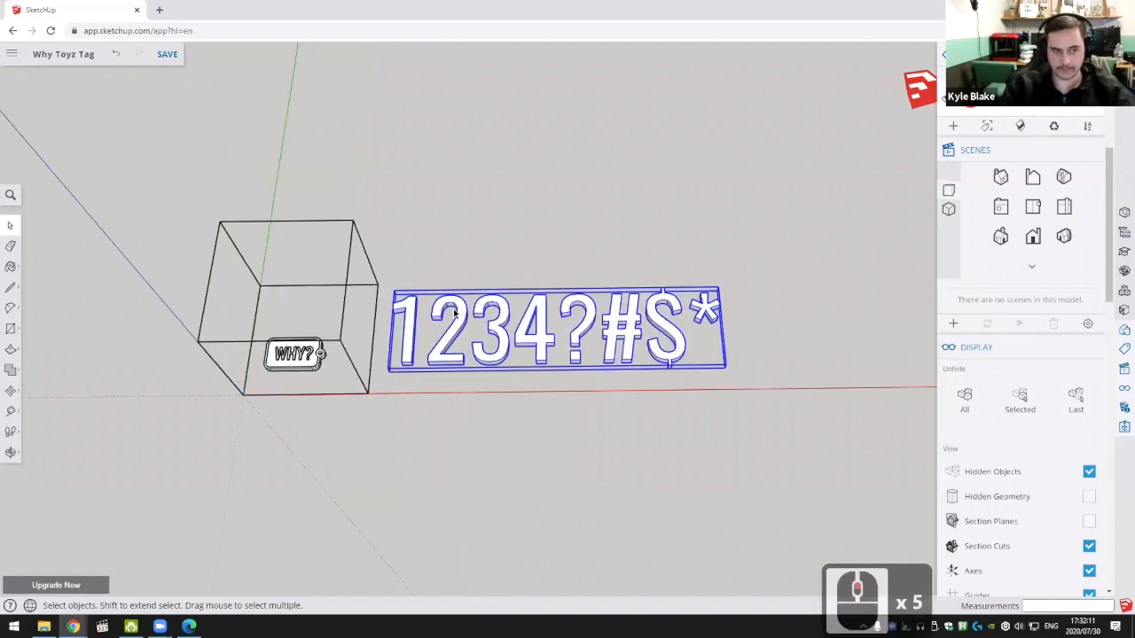
scroll(456, 312, up, 4)
double_click(419, 273)
key(Delete)
Measure along the rim of the WHY? tag with the Tape Measure.
scroll(342, 272, down, 12)
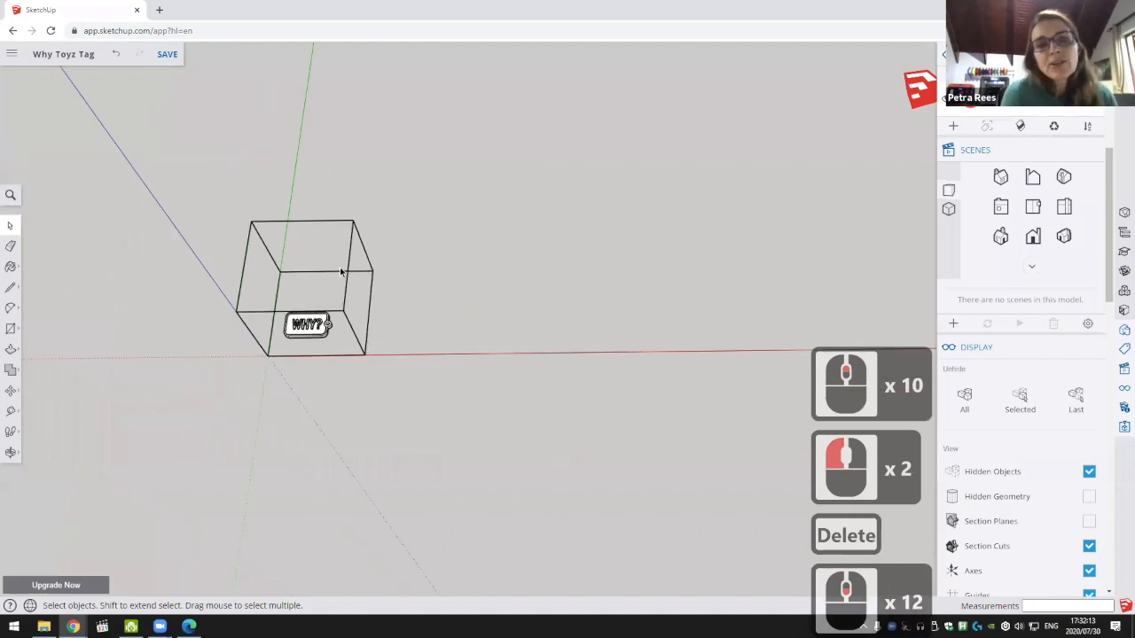
scroll(272, 330, up, 14)
scroll(325, 271, down, 3)
shift+middle_drag(304, 284, 225, 284)
scroll(224, 283, up, 5)
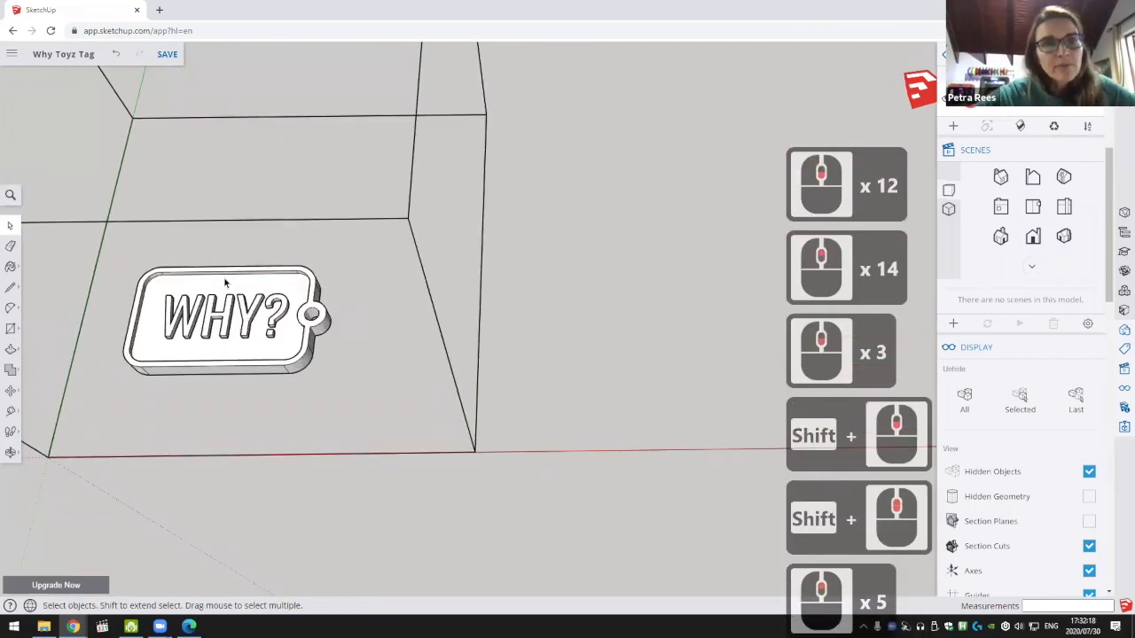
scroll(372, 295, down, 5)
scroll(302, 296, up, 2)
middle_drag(303, 296, 274, 229)
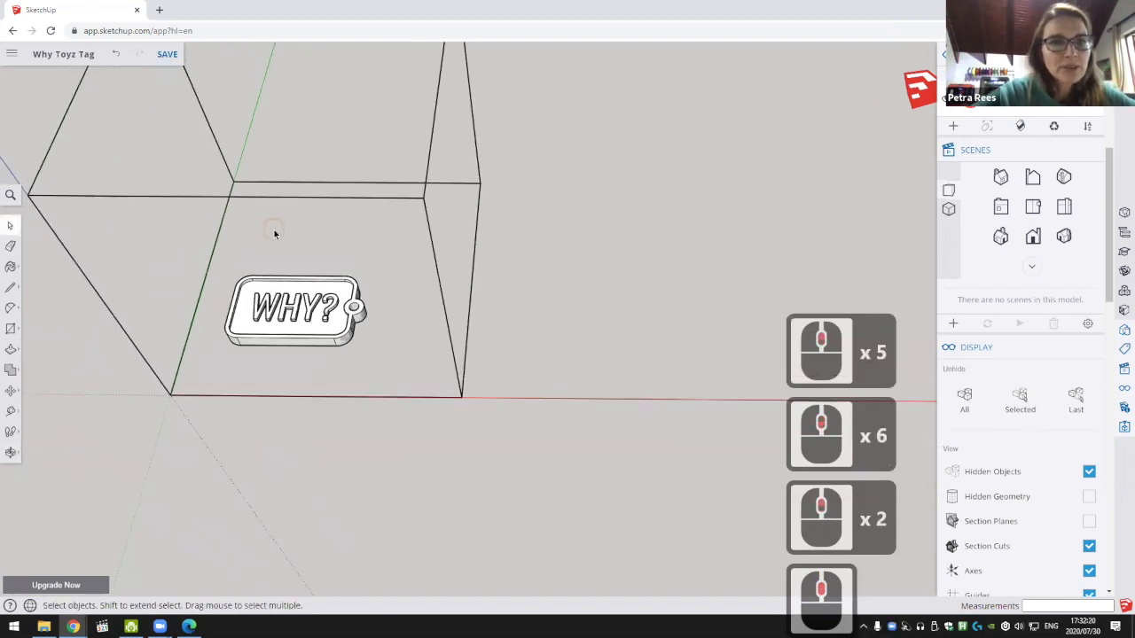
scroll(274, 321, down, 2)
scroll(346, 367, up, 9)
click(331, 289)
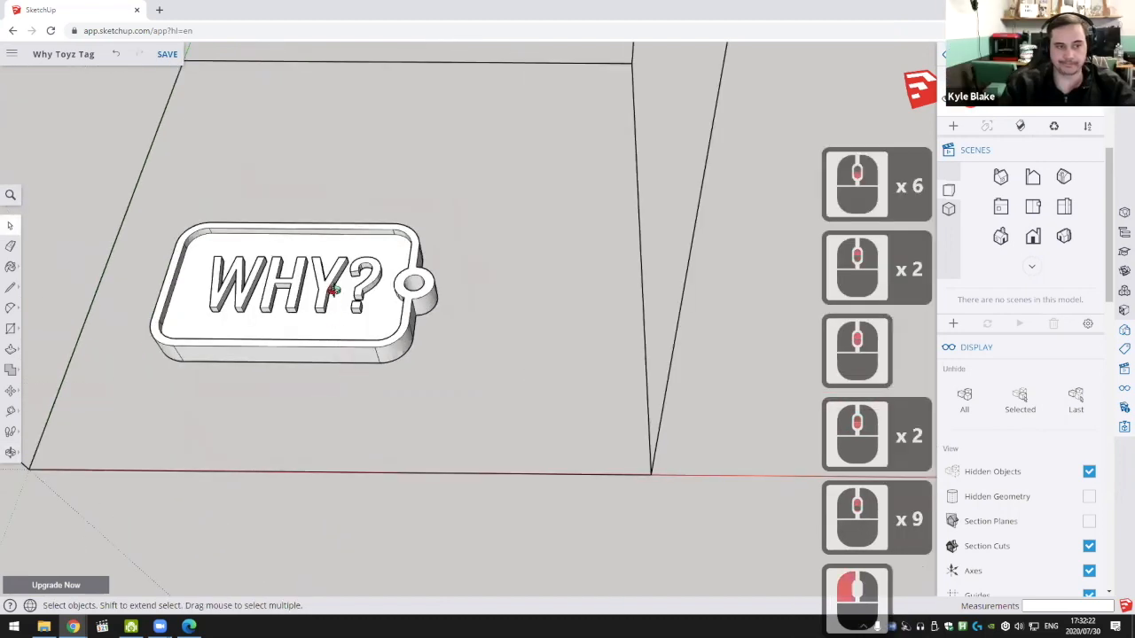
scroll(334, 291, down, 5)
middle_drag(373, 266, 370, 247)
click(371, 247)
scroll(376, 263, up, 14)
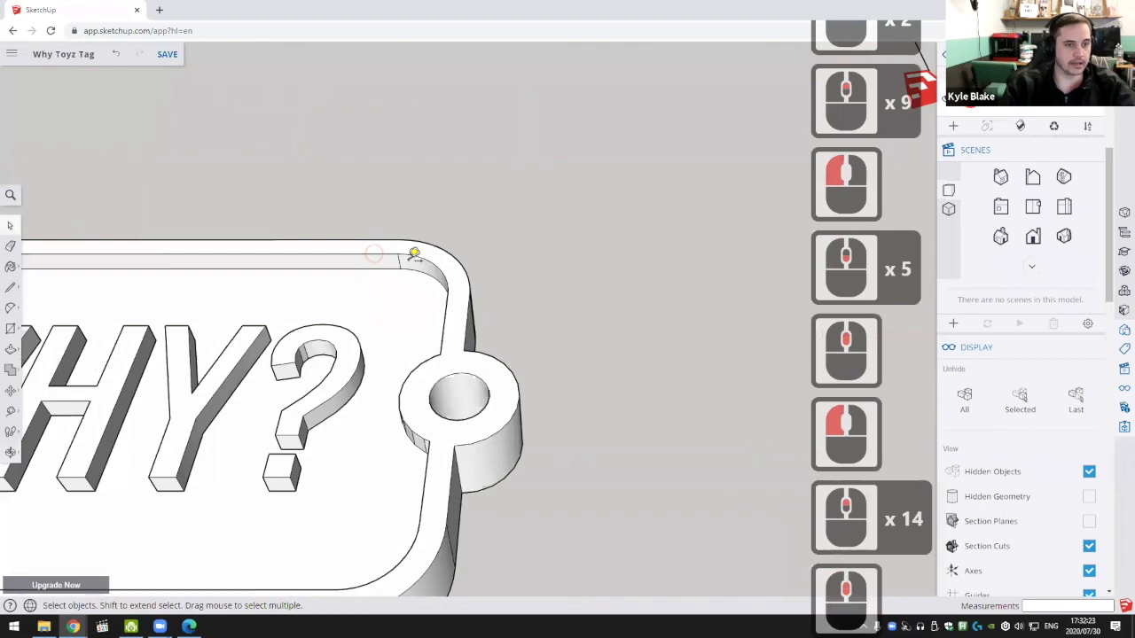
scroll(412, 253, up, 4)
key(t)
click(416, 248)
click(419, 236)
key(Escape)
scroll(414, 244, down, 8)
key(space)
Explode the WHY? lettering into loose geometry on the tag.
scroll(401, 306, down, 9)
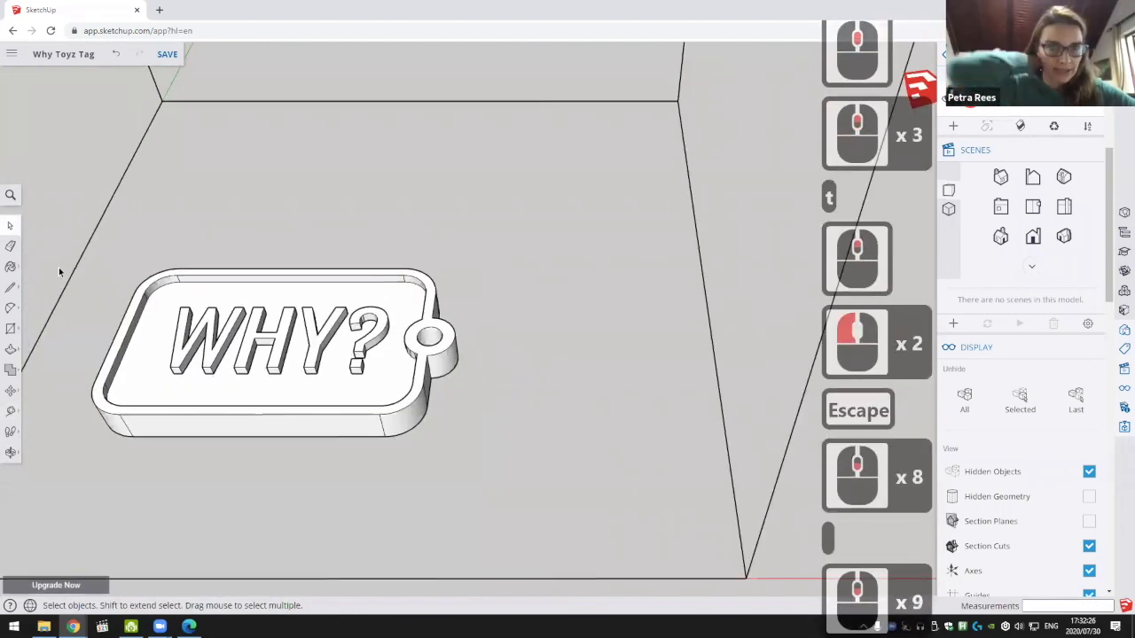
scroll(335, 380, down, 1)
scroll(332, 381, down, 1)
shift+middle_drag(333, 381, 418, 358)
middle_drag(418, 357, 376, 275)
scroll(390, 359, up, 5)
scroll(376, 277, down, 2)
scroll(312, 203, down, 7)
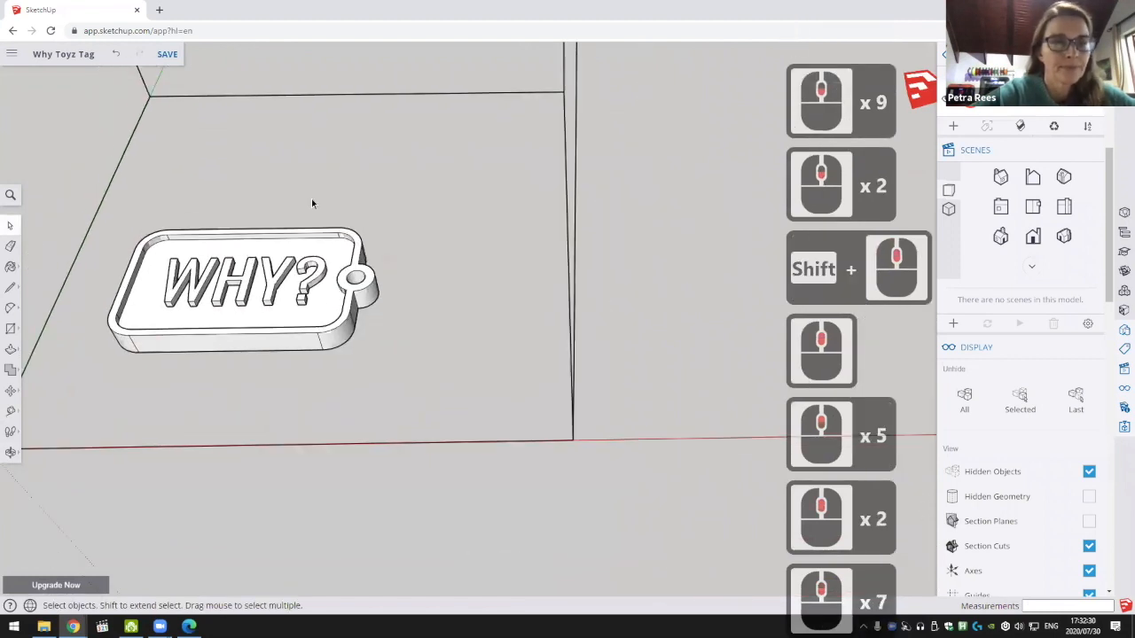
middle_drag(293, 307, 372, 273)
scroll(373, 274, down, 1)
scroll(372, 274, up, 1)
scroll(373, 274, down, 1)
scroll(373, 273, up, 1)
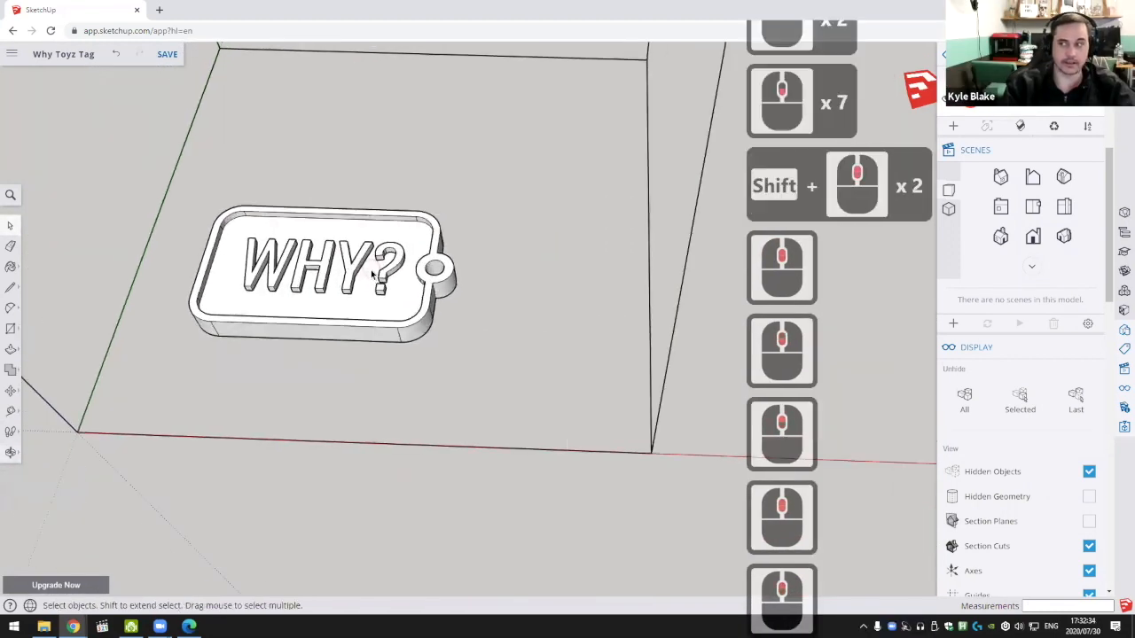
scroll(374, 275, up, 3)
scroll(390, 296, down, 11)
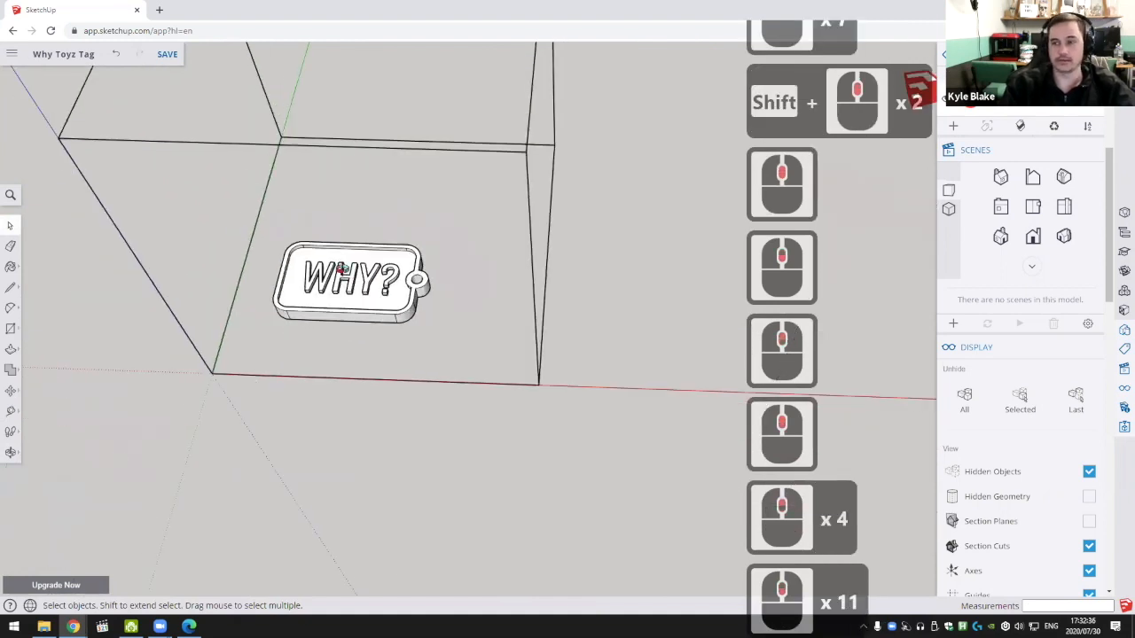
scroll(352, 357, up, 4)
middle_click(378, 347)
Hide the tag's bottom face from underneath to expose the letter faces.
scroll(376, 390, up, 6)
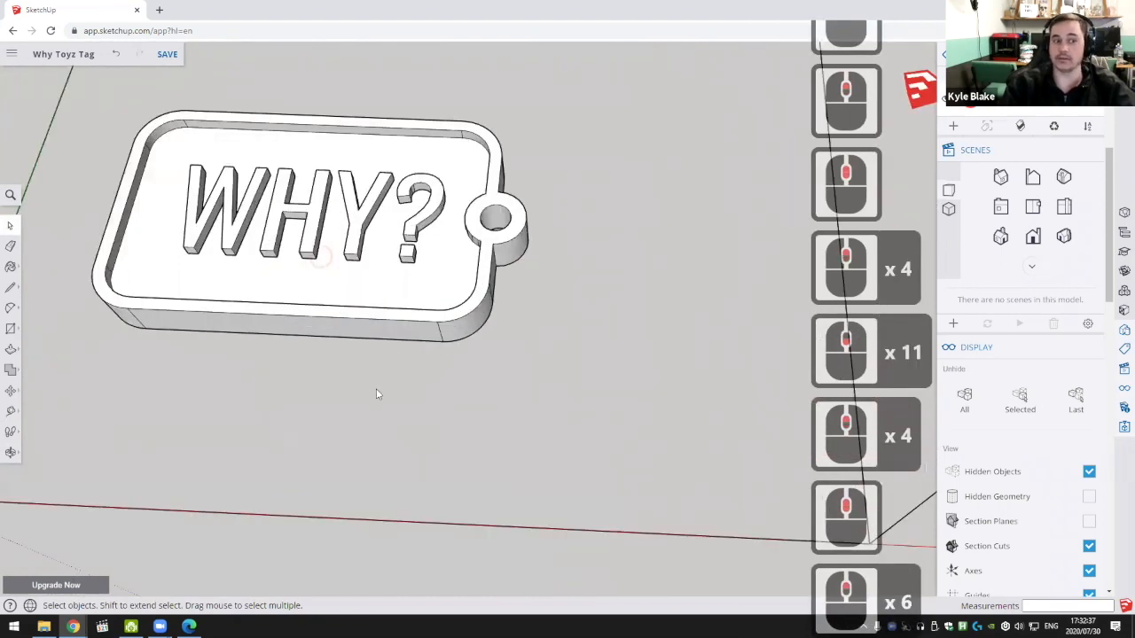
click(318, 246)
right_click(317, 244)
click(373, 386)
middle_drag(376, 387, 358, 141)
click(380, 295)
right_click(379, 295)
click(424, 347)
middle_drag(416, 344, 378, 133)
scroll(294, 278, up, 4)
Delete the W, H, Y and question-mark faces to cut the letters into the tag.
click(294, 280)
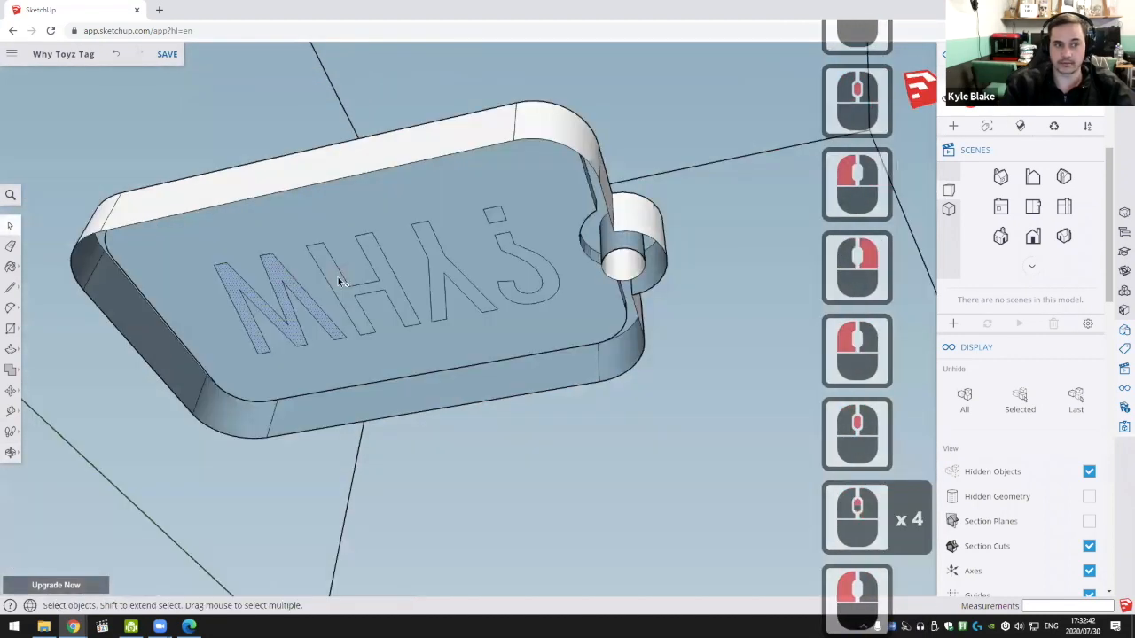
ctrl+click(337, 277)
ctrl+click(430, 245)
ctrl+click(495, 216)
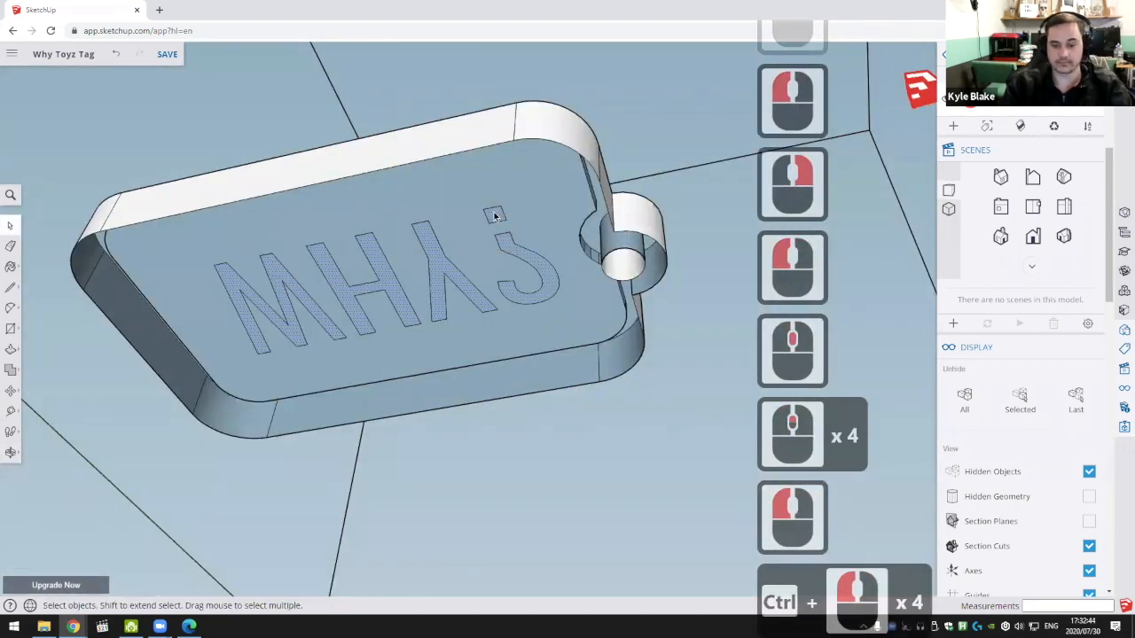
ctrl+click(532, 282)
key(Delete)
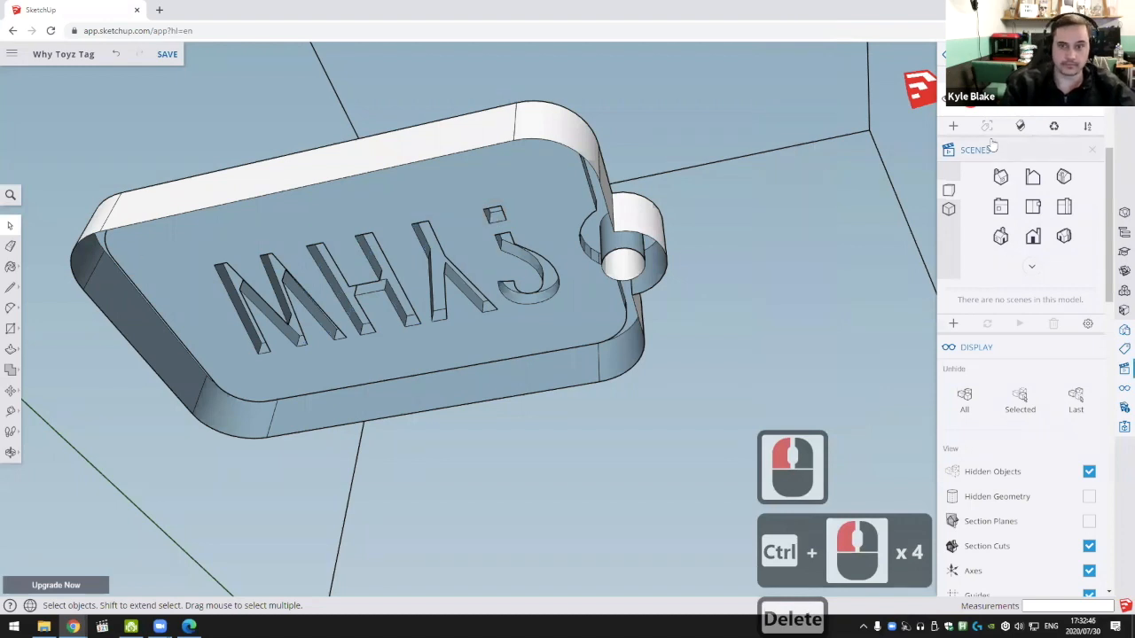
Unhide all geometry to restore the tag's bottom face.
scroll(1015, 267, up, 3)
scroll(1016, 268, down, 6)
click(974, 227)
scroll(417, 291, down, 6)
middle_drag(445, 365, 443, 444)
key(Escape)
scroll(413, 386, down, 6)
shift+middle_drag(444, 390, 372, 386)
key(Escape)
scroll(378, 352, down, 12)
shift+scroll(378, 352, down, 7)
Delete the large background face.
shift+middle_drag(683, 159, 547, 266)
click(505, 299)
scroll(510, 310, down, 13)
key(Delete)
scroll(582, 379, down, 4)
scroll(439, 294, up, 16)
Insert logo-lg-1.jpg from the computer into the model as an image.
scroll(352, 353, up, 6)
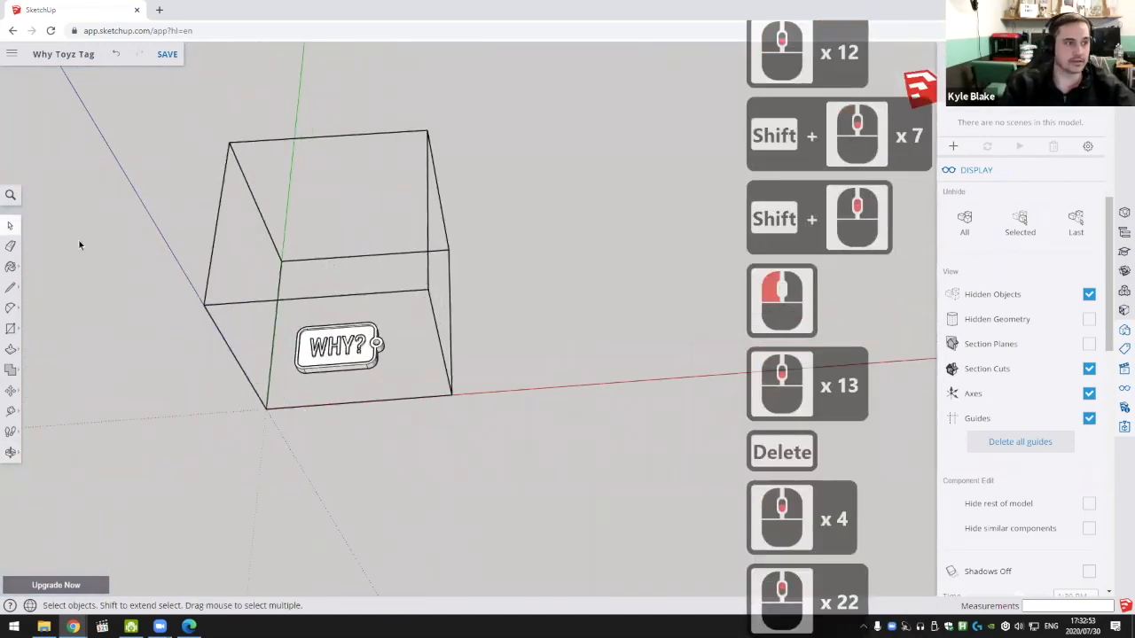
shift+middle_drag(79, 243, 79, 305)
click(12, 54)
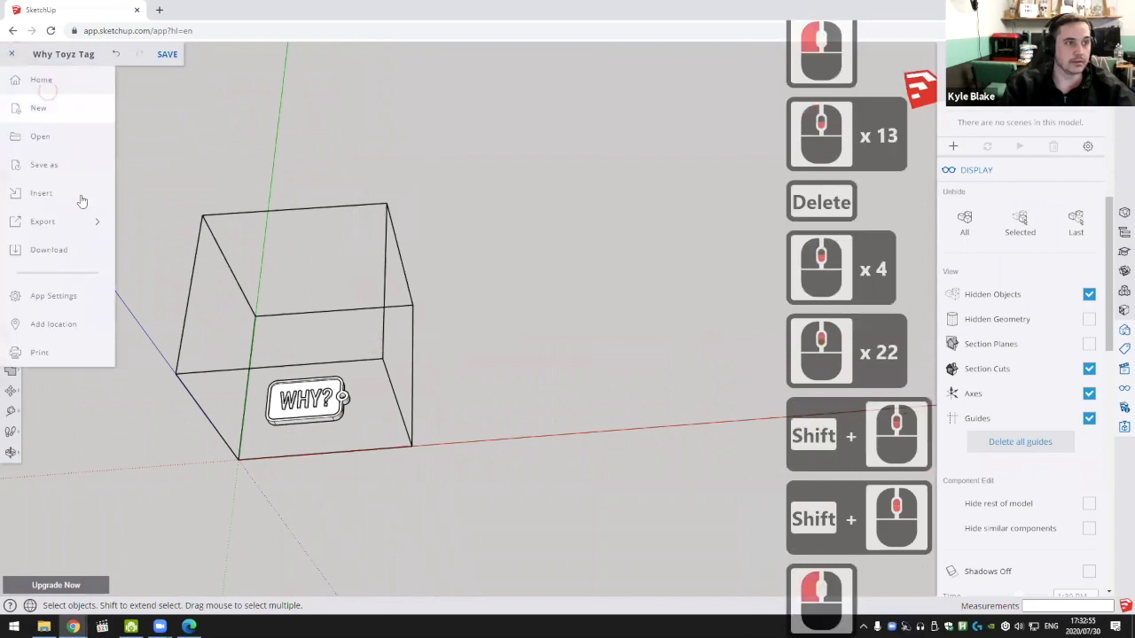
click(11, 55)
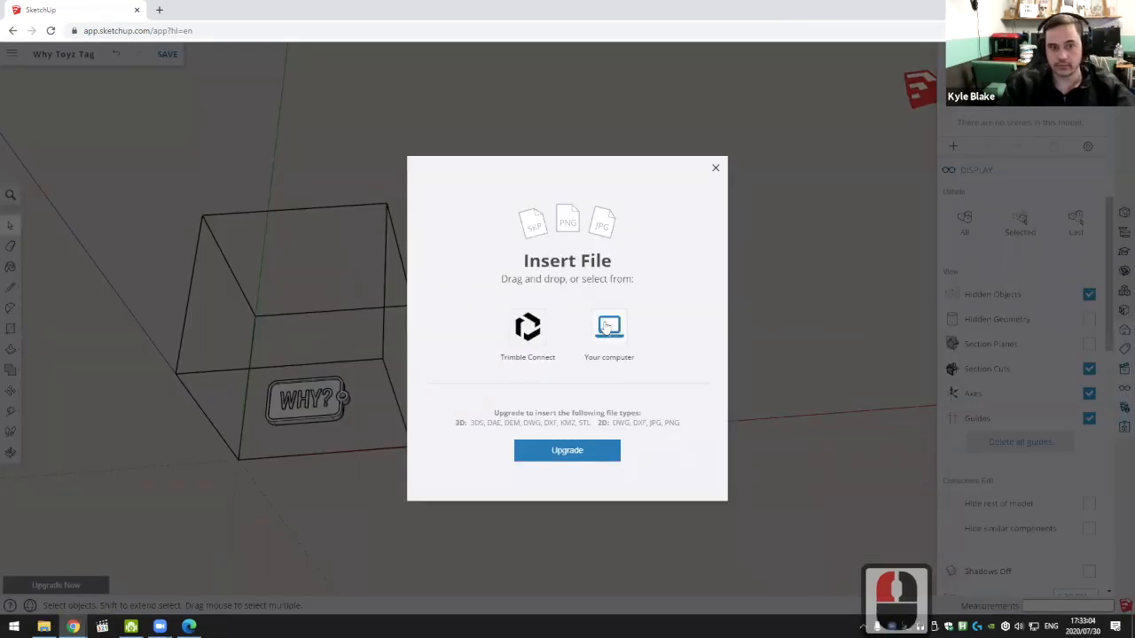
click(610, 330)
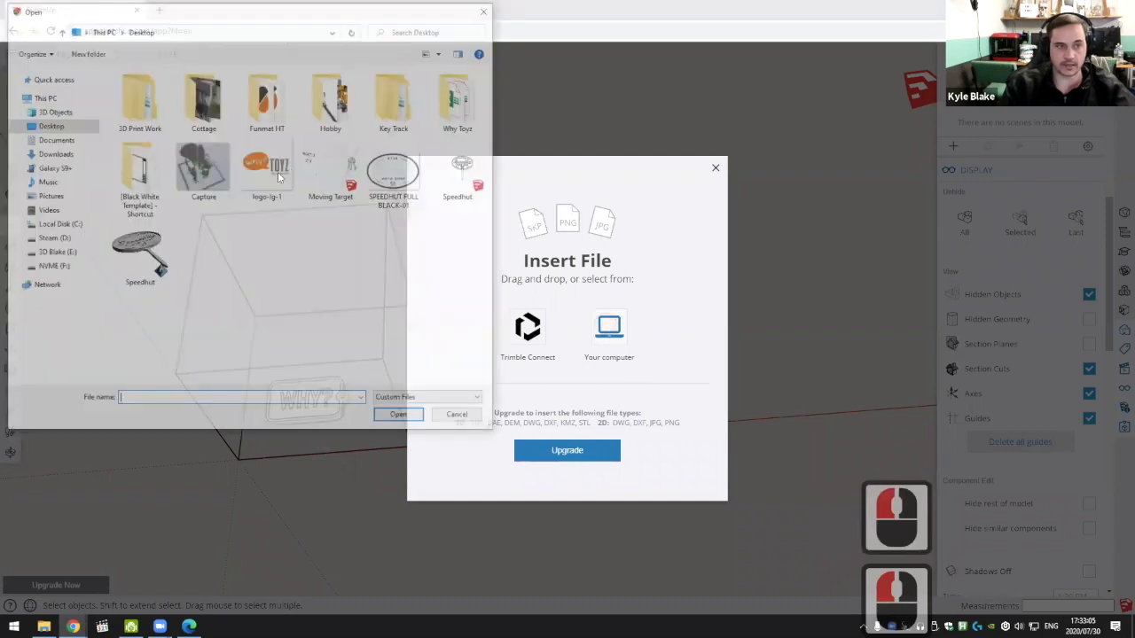
click(414, 422)
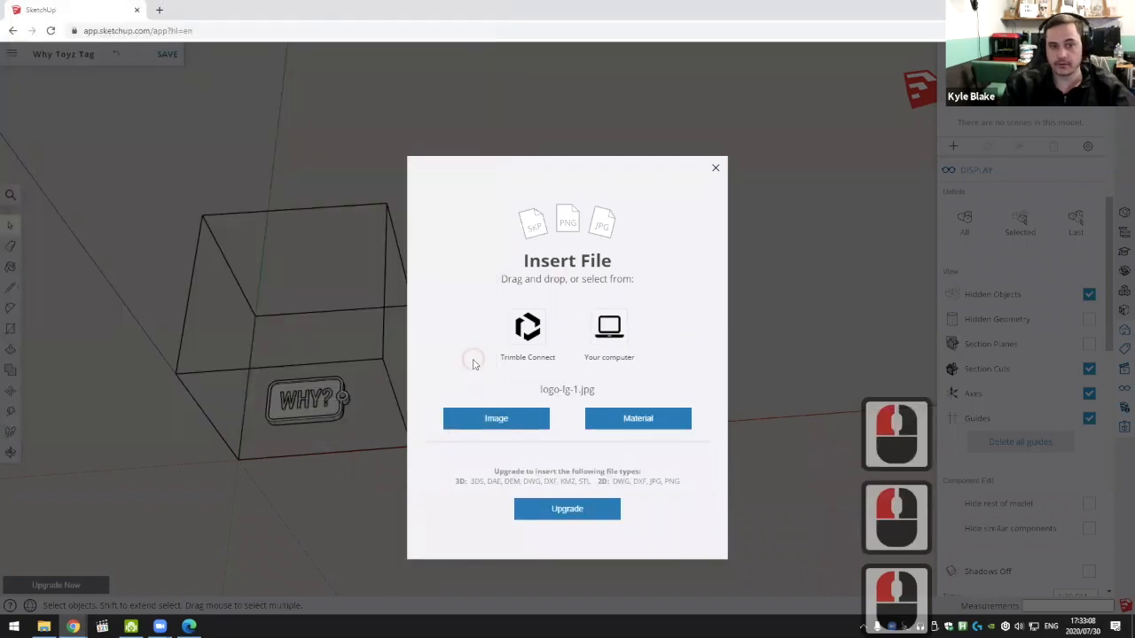
click(524, 422)
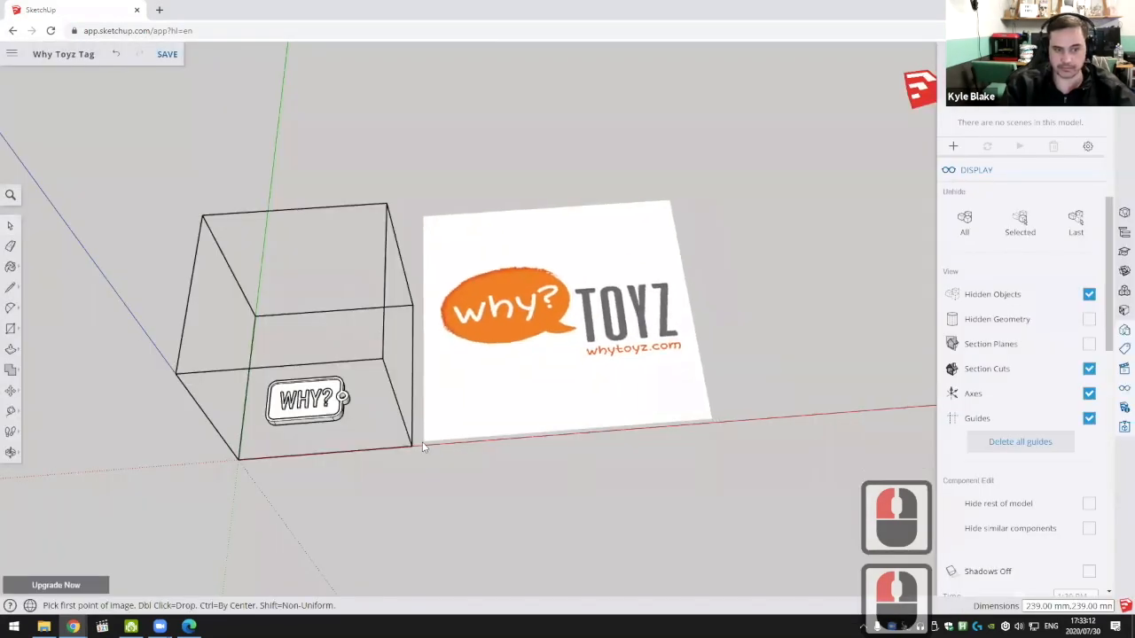
Set the Why? Toyz logo image's corner and size so it stands upright beside the box.
click(419, 445)
scroll(617, 278, down, 12)
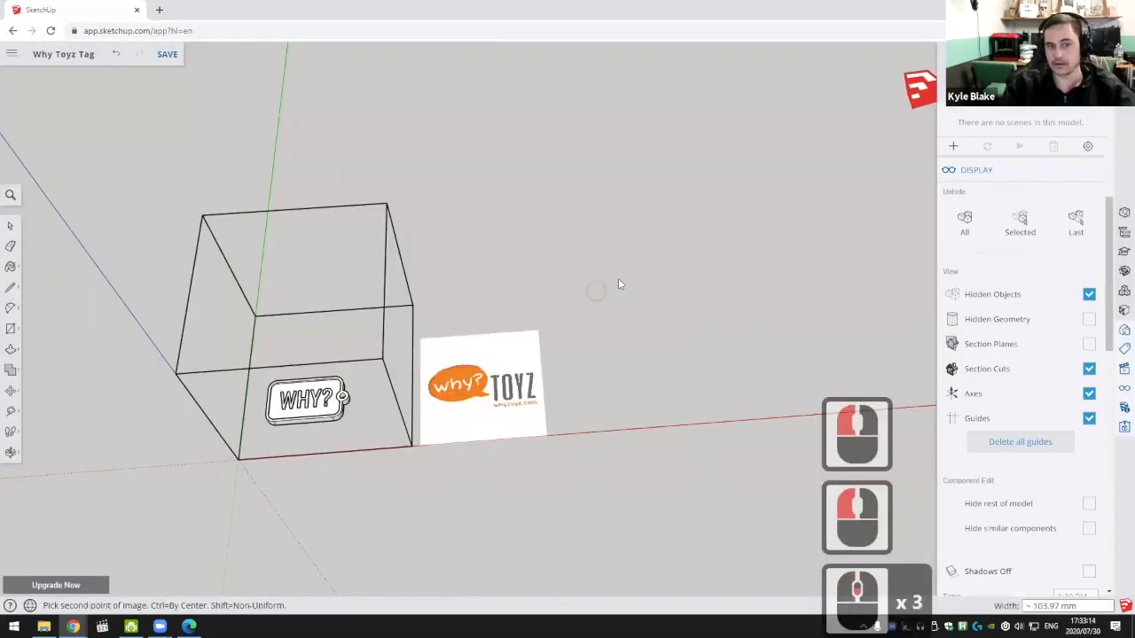
shift+middle_drag(617, 278, 539, 359)
shift+middle_drag(489, 320, 354, 421)
scroll(568, 248, down, 20)
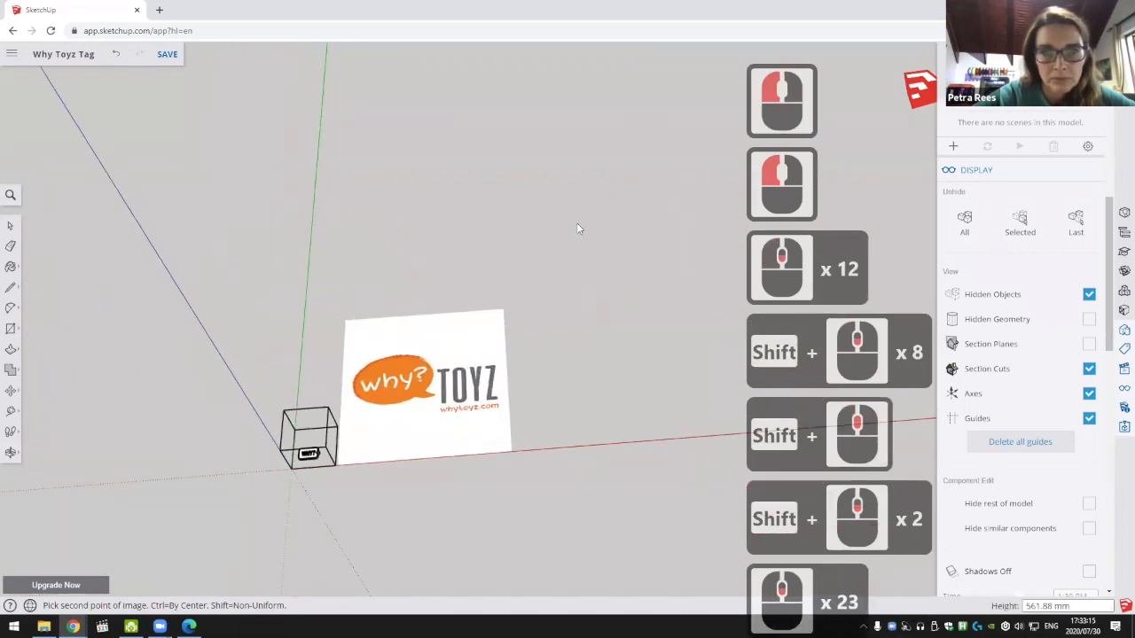
shift+middle_drag(572, 232, 479, 380)
scroll(534, 340, down, 20)
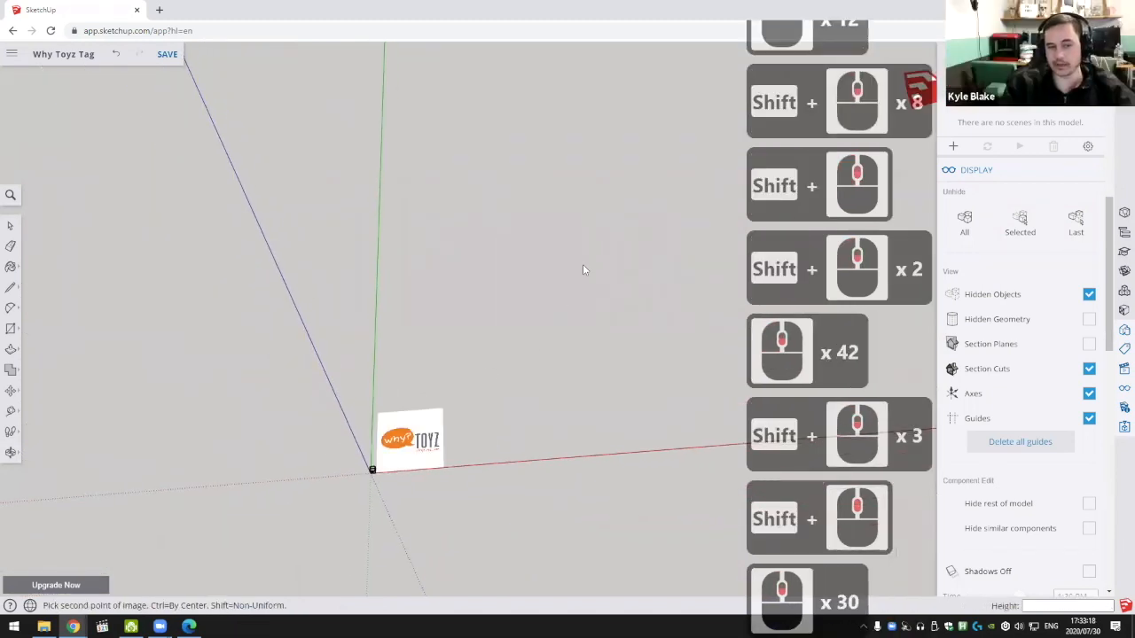
scroll(632, 230, down, 6)
shift+middle_drag(612, 252, 443, 435)
scroll(638, 226, down, 12)
scroll(649, 213, down, 5)
scroll(647, 214, up, 1)
scroll(633, 222, down, 3)
scroll(478, 379, down, 20)
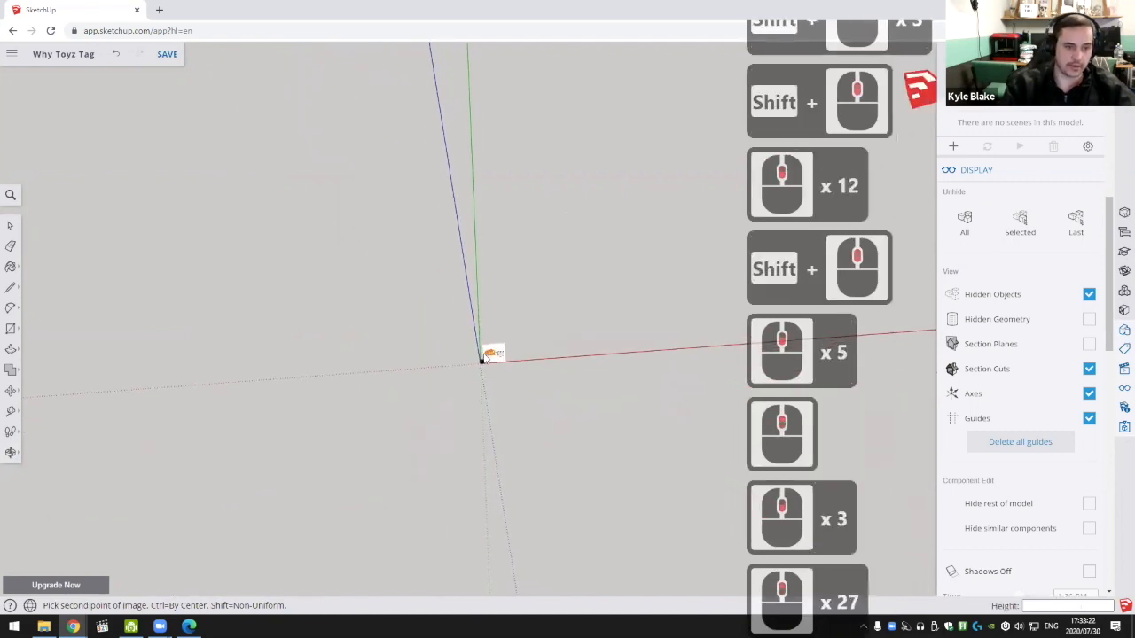
scroll(478, 371, down, 20)
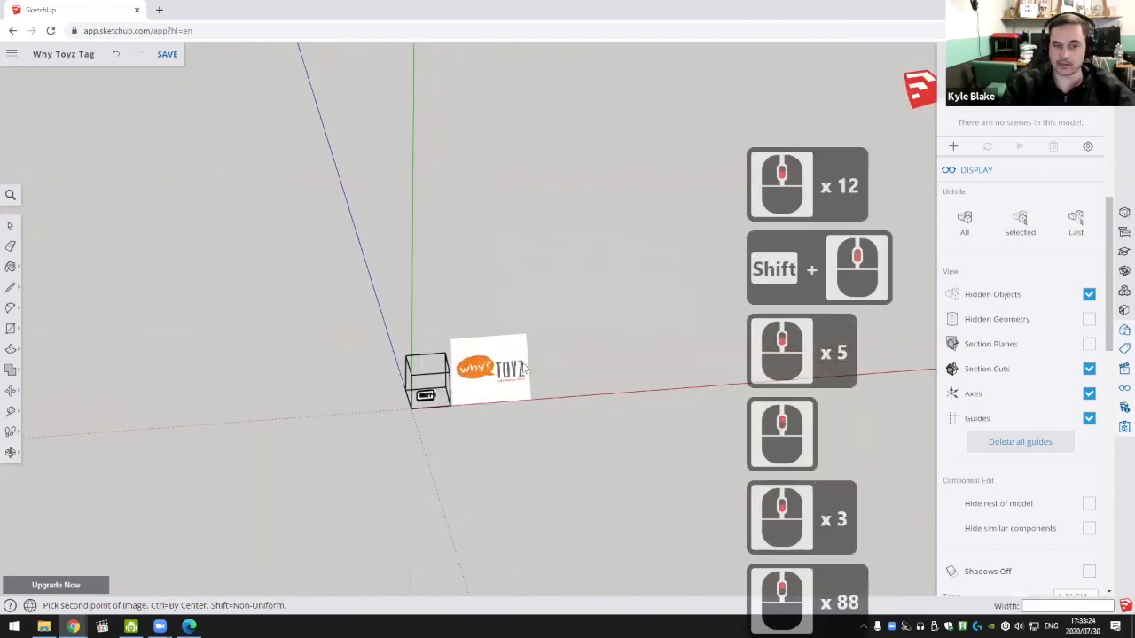
scroll(457, 408, up, 16)
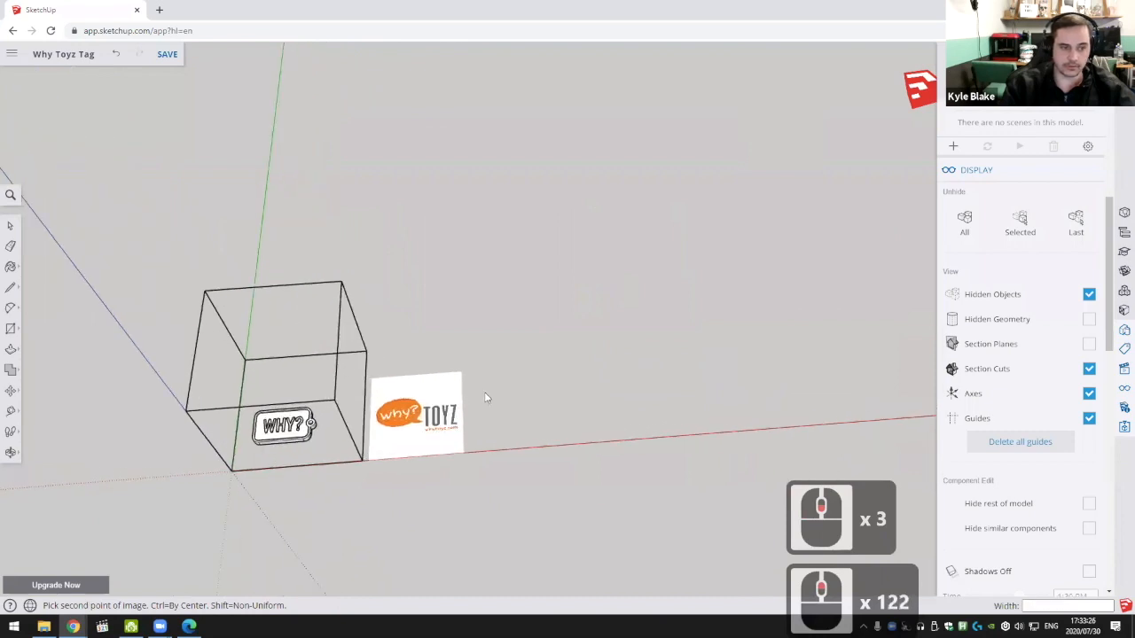
click(469, 430)
scroll(365, 417, up, 17)
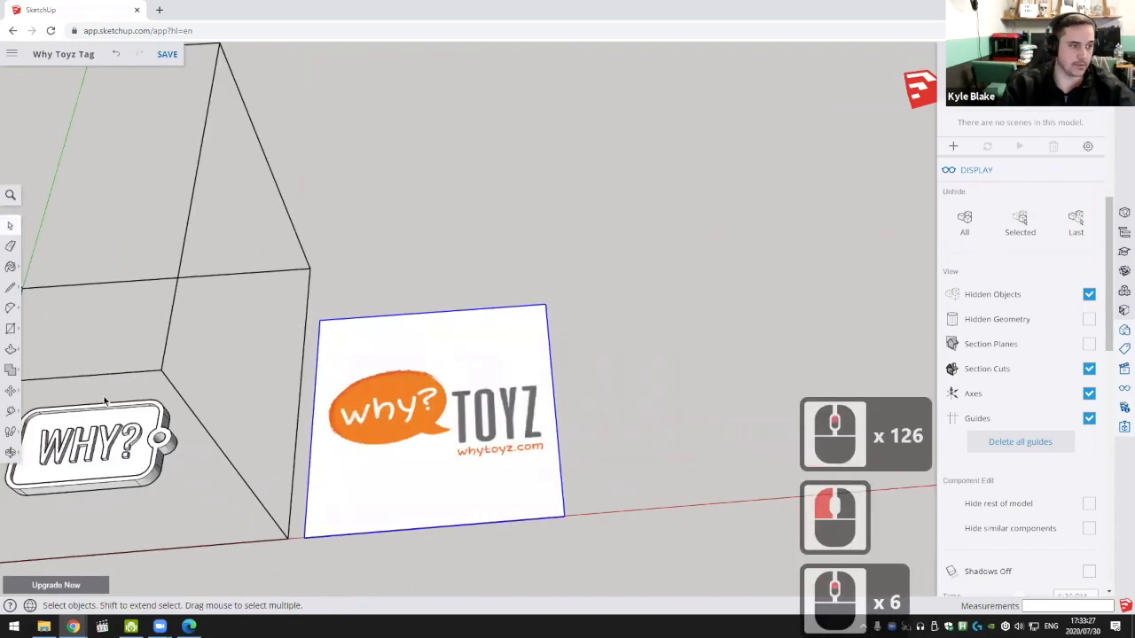
Draw an arc following the orange speech bubble's edge on the logo.
click(10, 307)
shift+middle_drag(482, 281, 458, 236)
scroll(468, 417, up, 5)
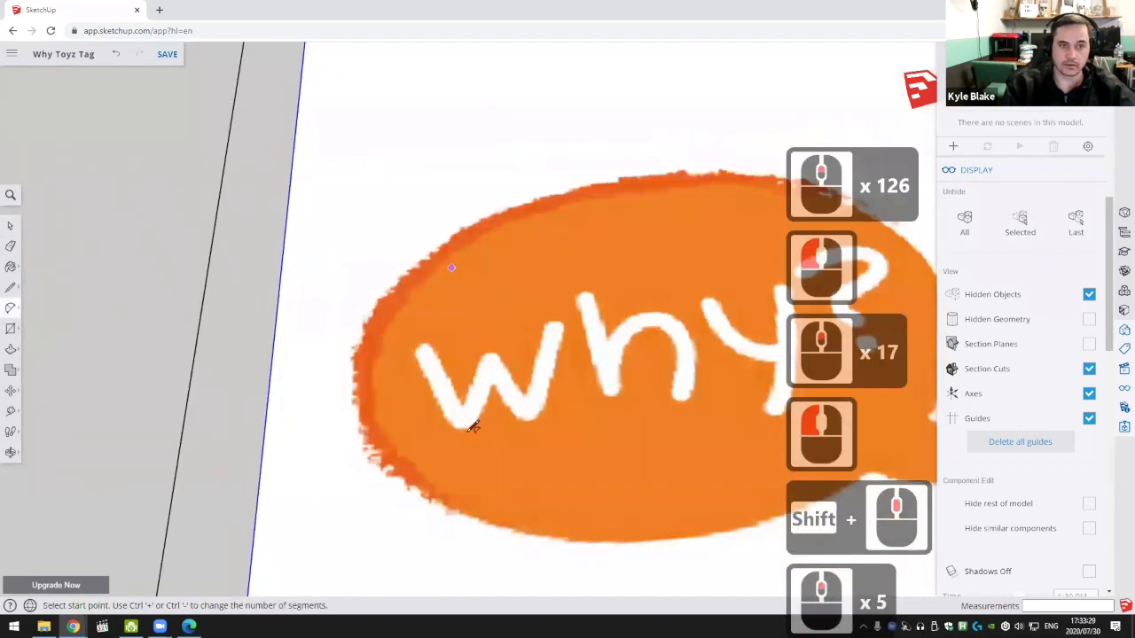
click(435, 467)
key(Escape)
scroll(390, 268, up, 2)
scroll(390, 267, up, 3)
click(375, 266)
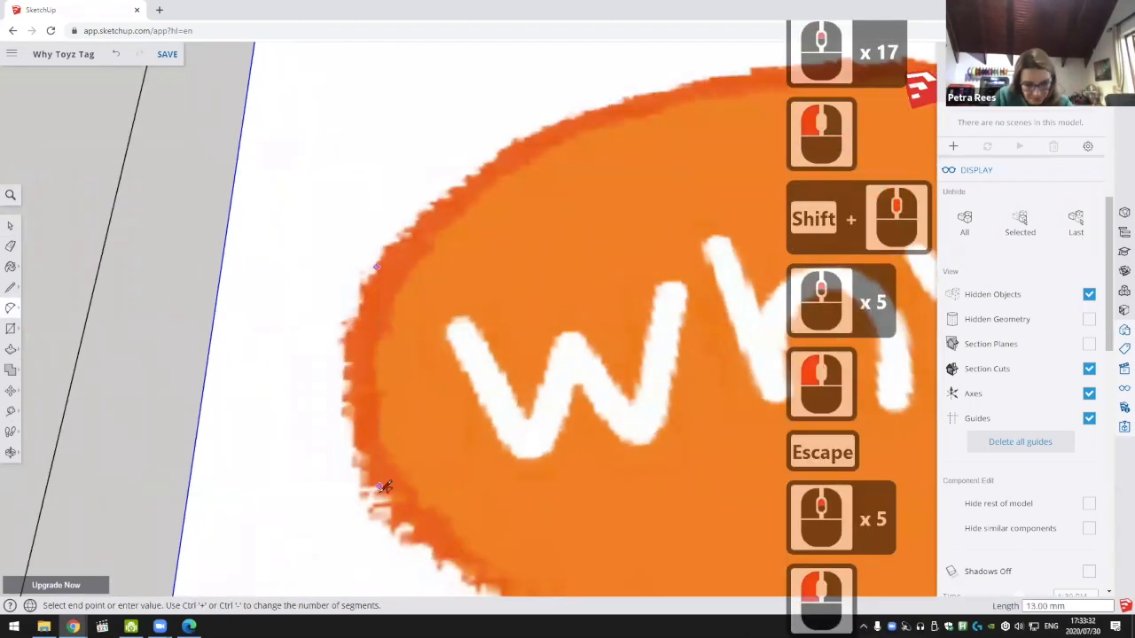
click(379, 493)
click(355, 383)
scroll(373, 394, down, 11)
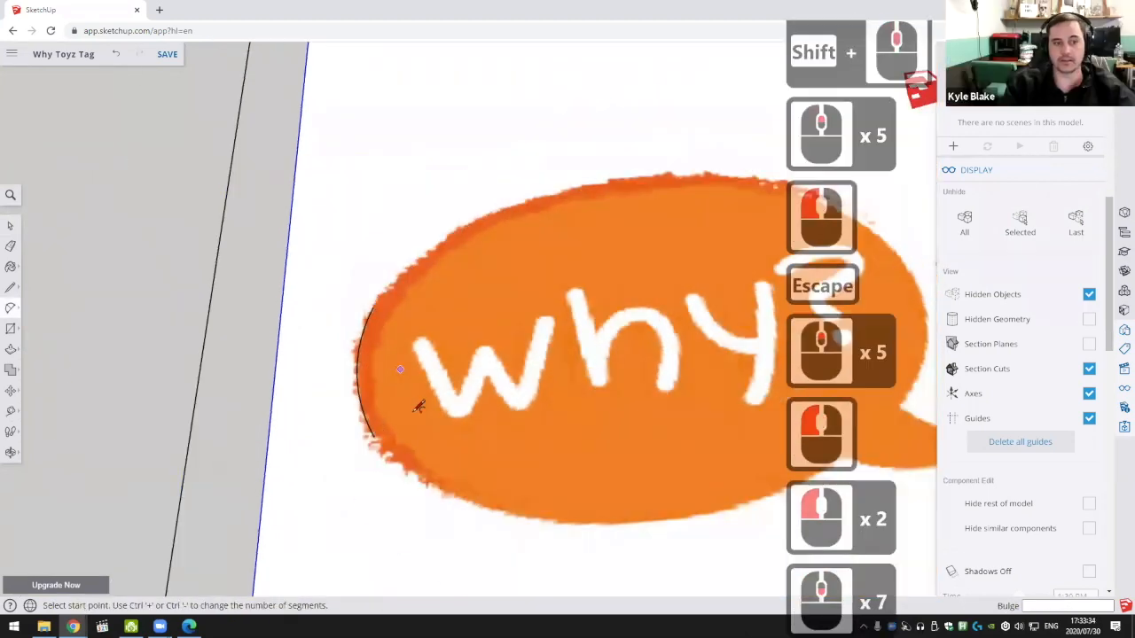
scroll(390, 443, up, 6)
click(445, 437)
key(Escape)
Add another arc along the bubble outline, then undo the last arc.
click(396, 402)
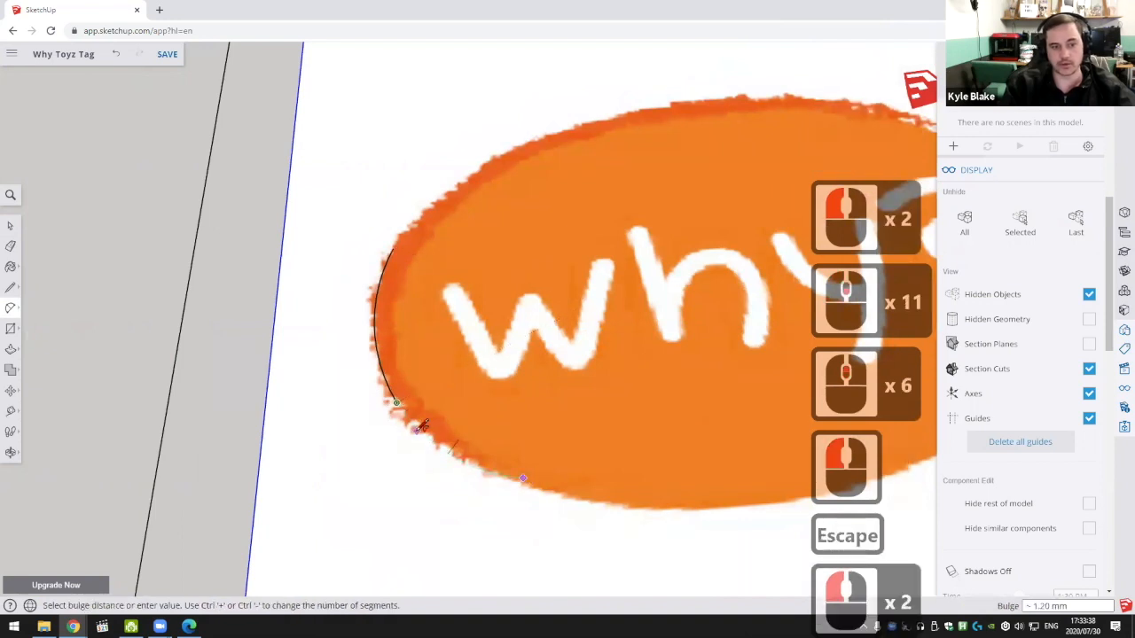
click(420, 429)
scroll(539, 452, down, 2)
shift+middle_drag(565, 472, 424, 420)
scroll(423, 421, up, 1)
click(365, 411)
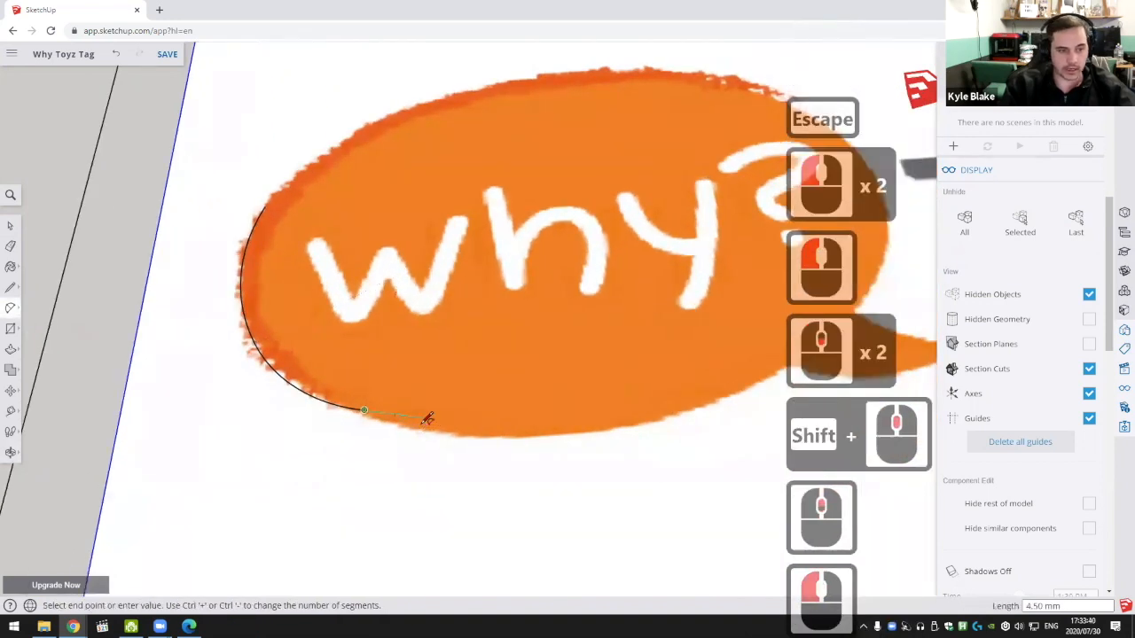
scroll(313, 374, down, 1)
key(Escape)
key(ctrl+z)
scroll(552, 362, down, 4)
Arc across the bubble's bottom notch, dismiss the too-many-segments warning, and undo that arc.
middle_drag(240, 373, 297, 321)
scroll(355, 342, up, 12)
scroll(352, 342, down, 1)
scroll(352, 342, up, 2)
click(352, 342)
click(407, 321)
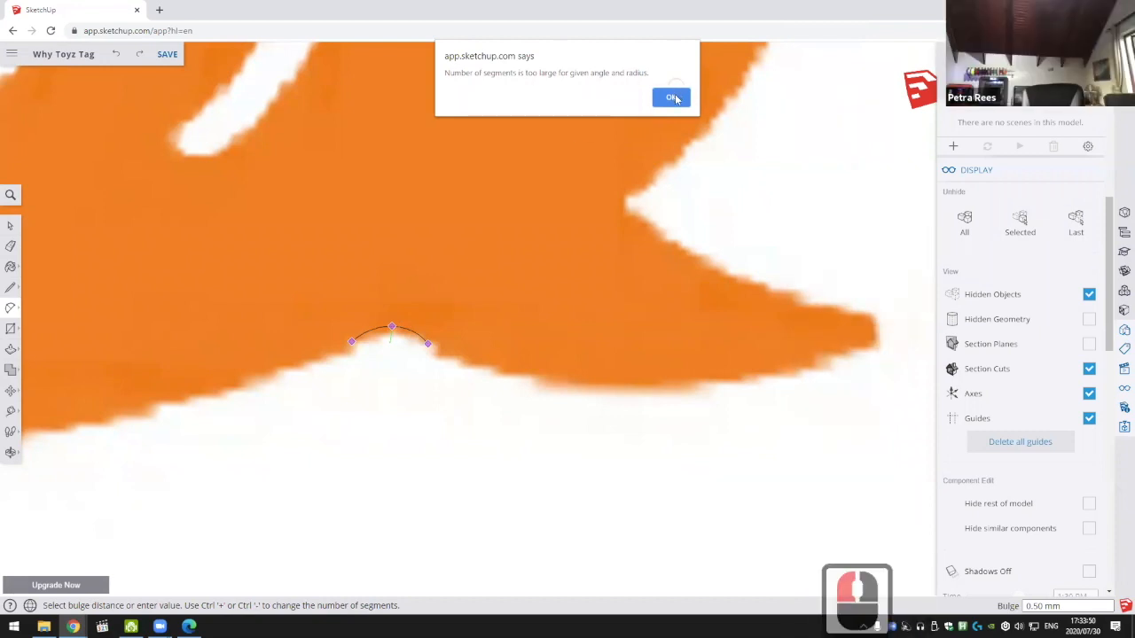
click(671, 97)
scroll(497, 292, down, 20)
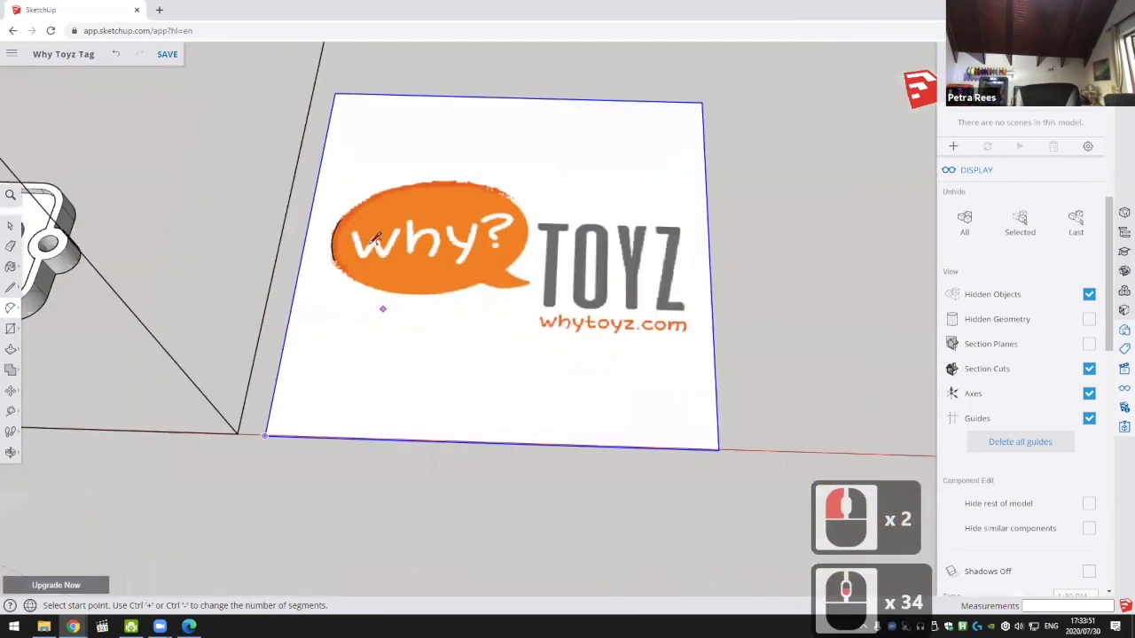
scroll(374, 241, up, 2)
key(ctrl+z)
scroll(405, 270, down, 12)
key(space)
click(122, 362)
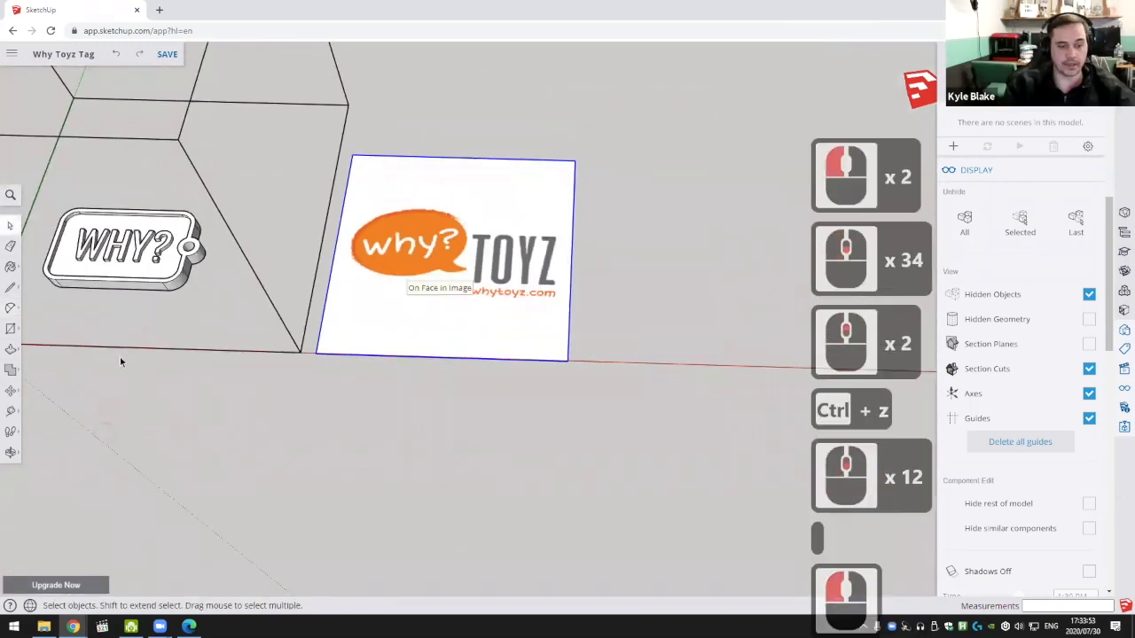
Enlarge the Why Toyz logo image with the Scale tool by dragging its corner grip.
double_click(18, 415)
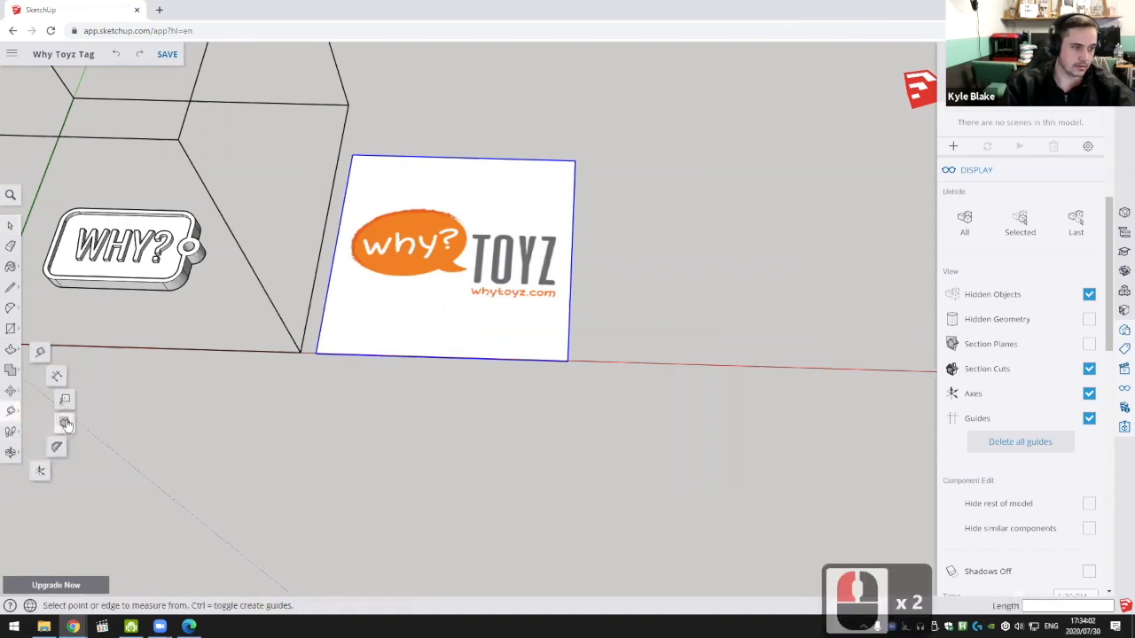
click(11, 391)
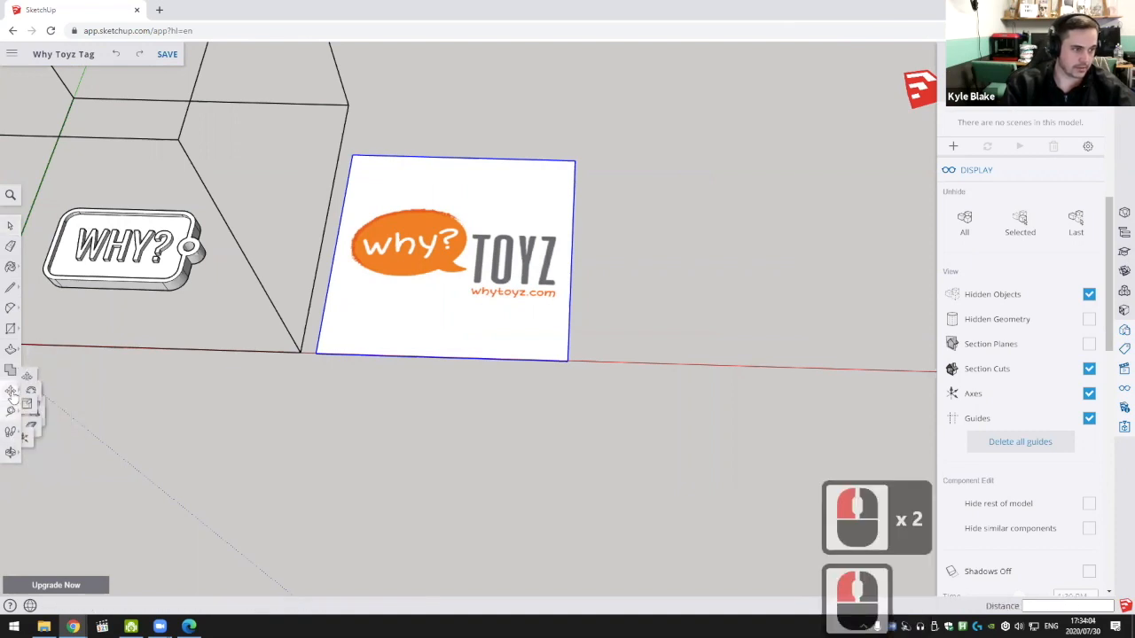
click(417, 253)
click(574, 161)
scroll(144, 539, down, 16)
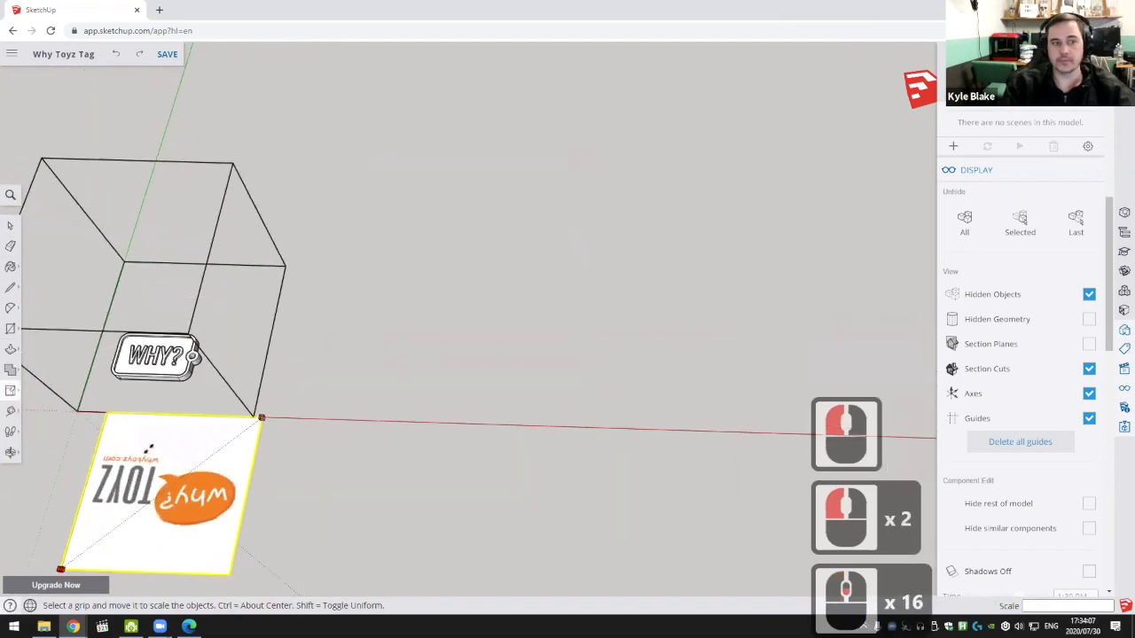
scroll(149, 449, down, 20)
shift+scroll(358, 536, down, 8)
shift+middle_drag(594, 255, 412, 492)
shift+scroll(296, 382, down, 20)
shift+middle_drag(177, 363, 168, 408)
shift+scroll(168, 408, down, 7)
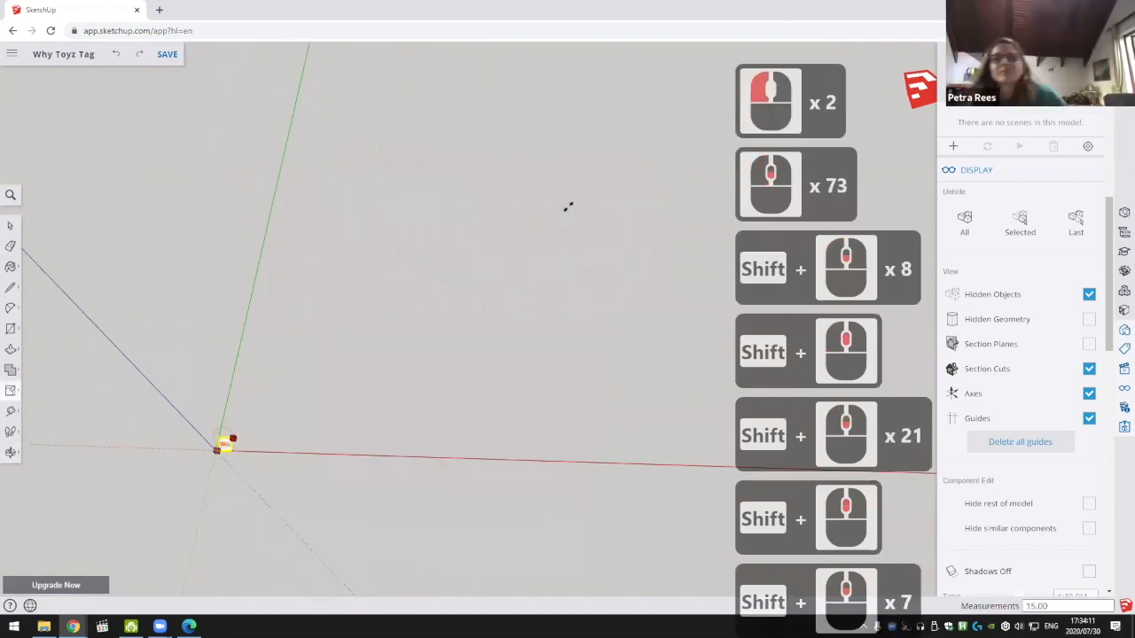
shift+scroll(222, 435, down, 2)
click(592, 161)
scroll(336, 266, up, 9)
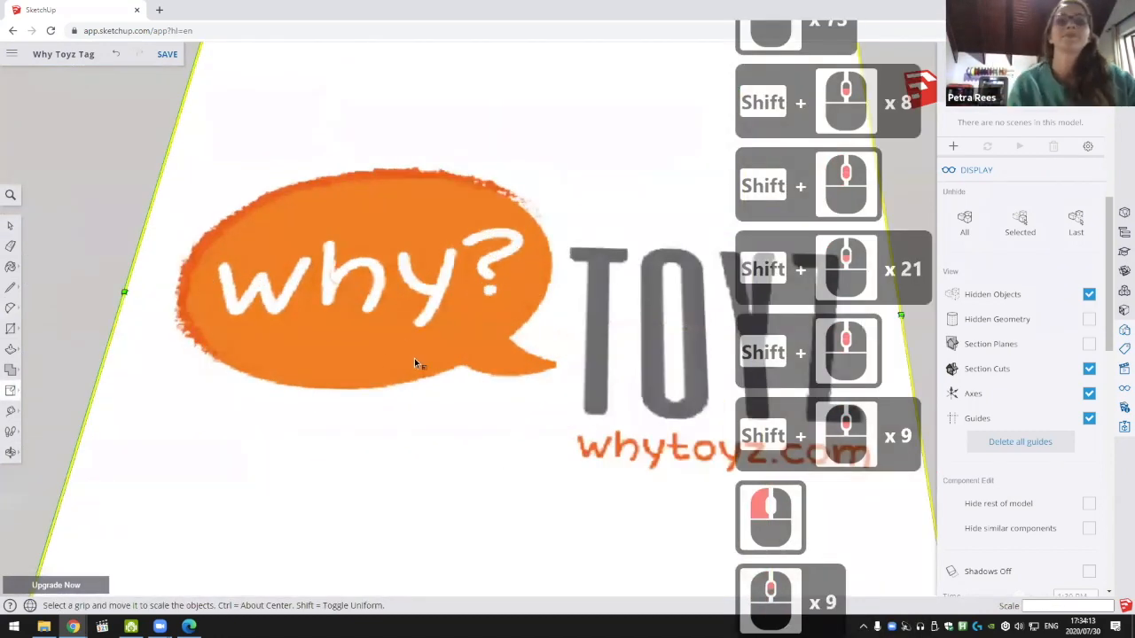
scroll(414, 361, up, 7)
shift+middle_drag(496, 376, 235, 452)
scroll(235, 456, up, 14)
Trace the speech bubble's bottom notch with arcs.
click(9, 307)
click(343, 384)
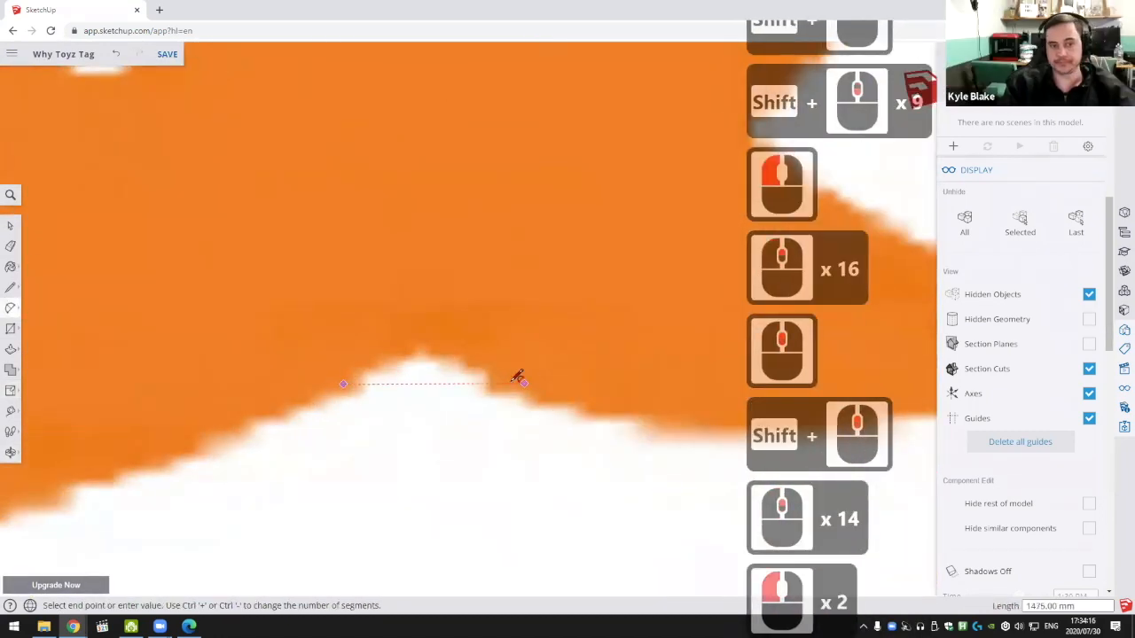
click(430, 347)
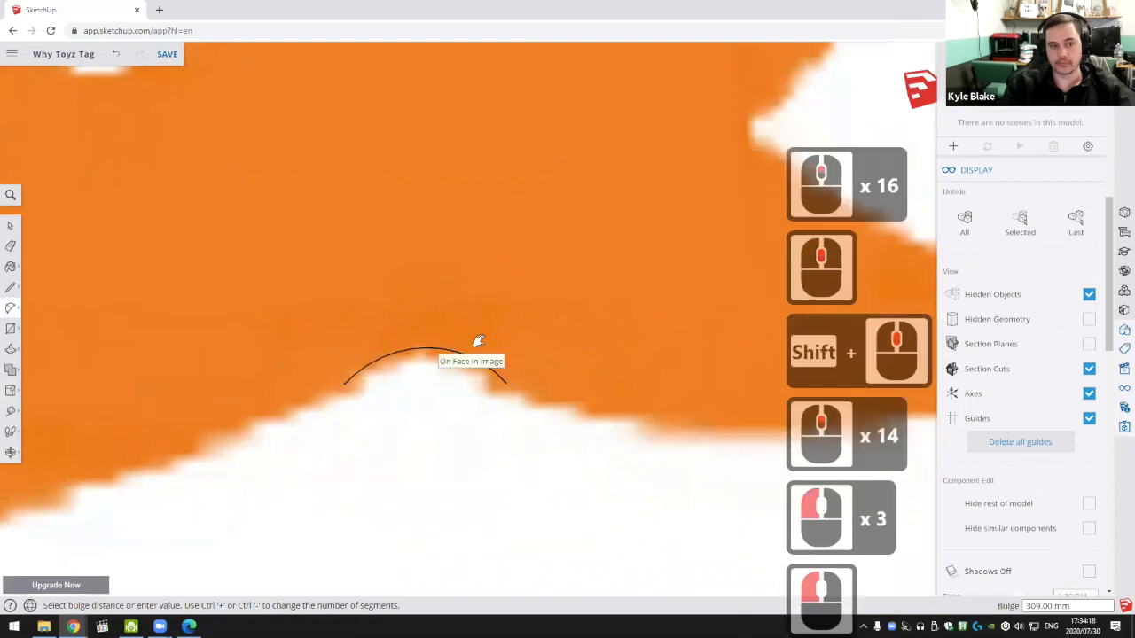
scroll(474, 348, down, 5)
shift+scroll(478, 351, down, 2)
shift+middle_drag(487, 359, 344, 325)
click(344, 330)
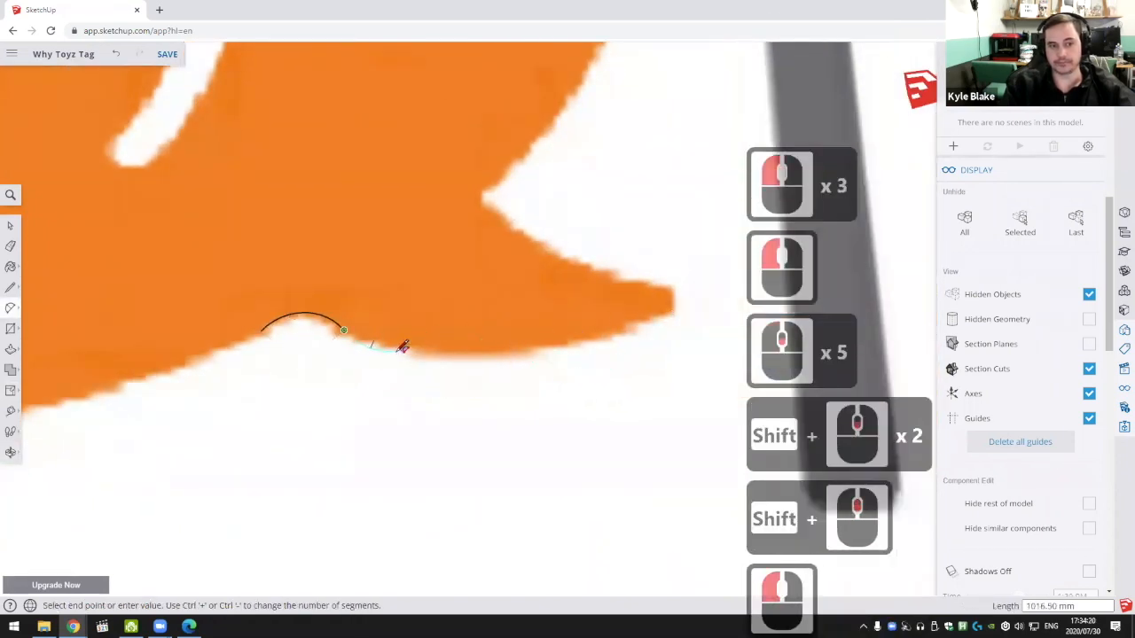
click(409, 352)
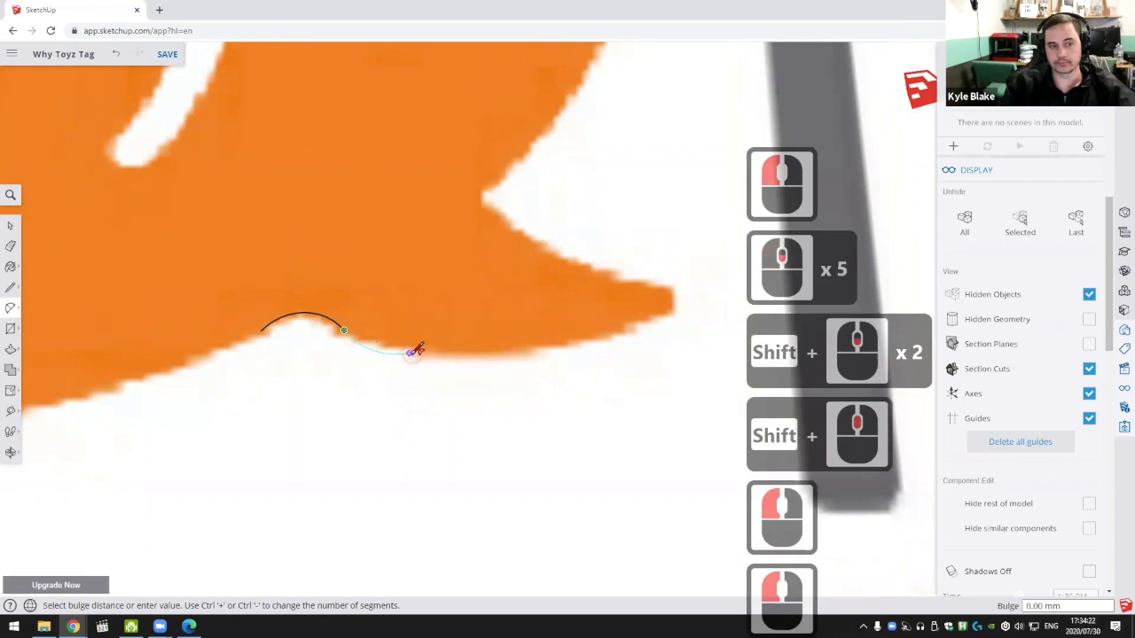
scroll(475, 350, down, 1)
middle_drag(445, 237, 435, 182)
Undo the last arc and draw a new arc at the notch.
key(ctrl+z)
middle_drag(337, 293, 403, 365)
scroll(310, 318, up, 3)
click(259, 313)
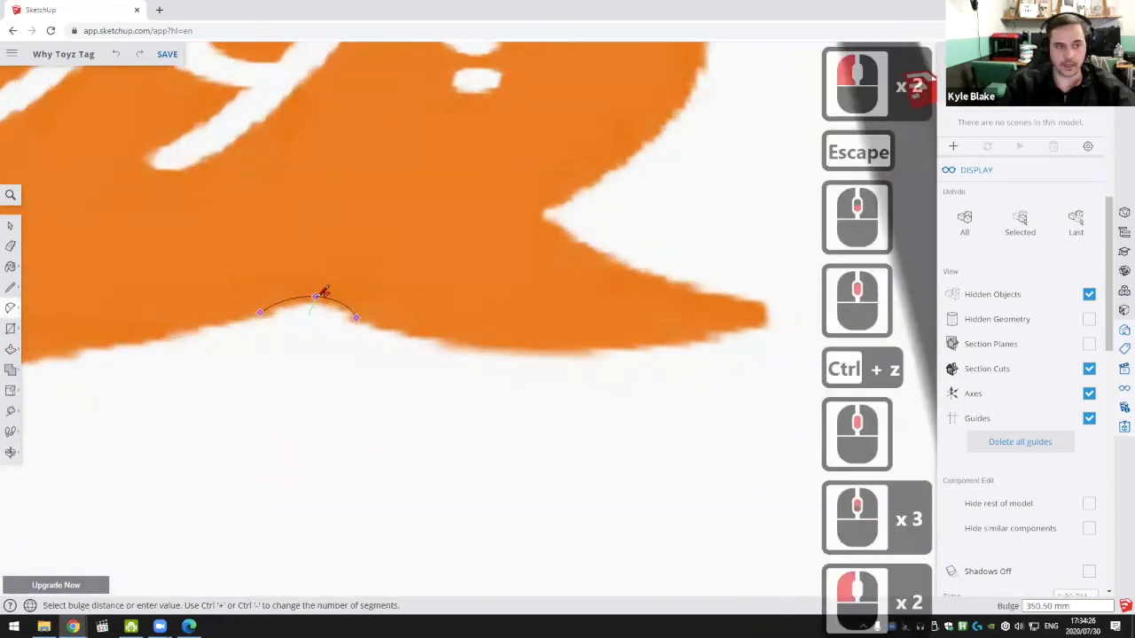
click(314, 301)
scroll(659, 295, down, 5)
middle_drag(660, 294, 780, 447)
middle_drag(519, 324, 514, 354)
Start another arc along the bubble edge, then cancel and undo the trial arcs.
click(512, 333)
shift+scroll(382, 380, down, 4)
shift+middle_drag(416, 378, 620, 388)
scroll(577, 434, up, 4)
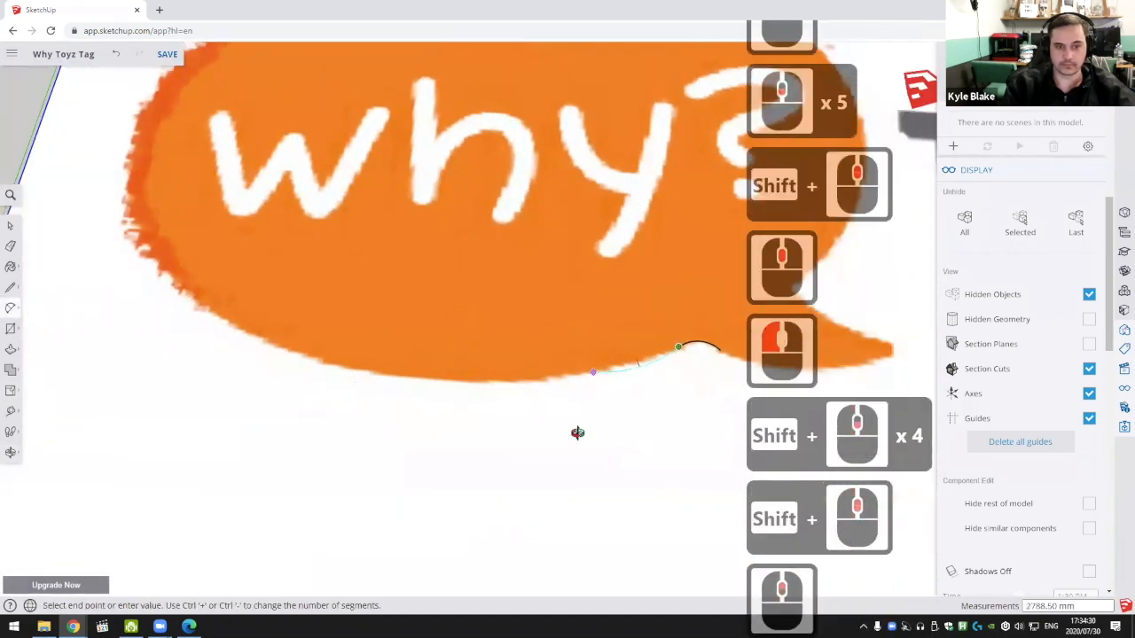
middle_drag(577, 433, 564, 478)
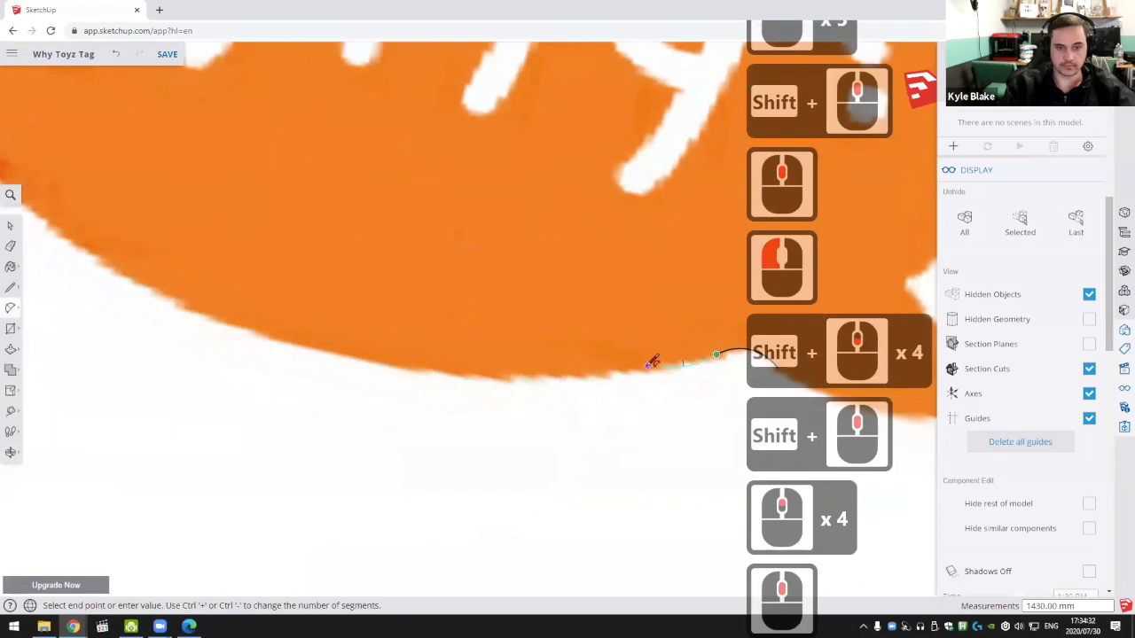
shift+scroll(553, 387, down, 4)
shift+middle_drag(576, 370, 395, 407)
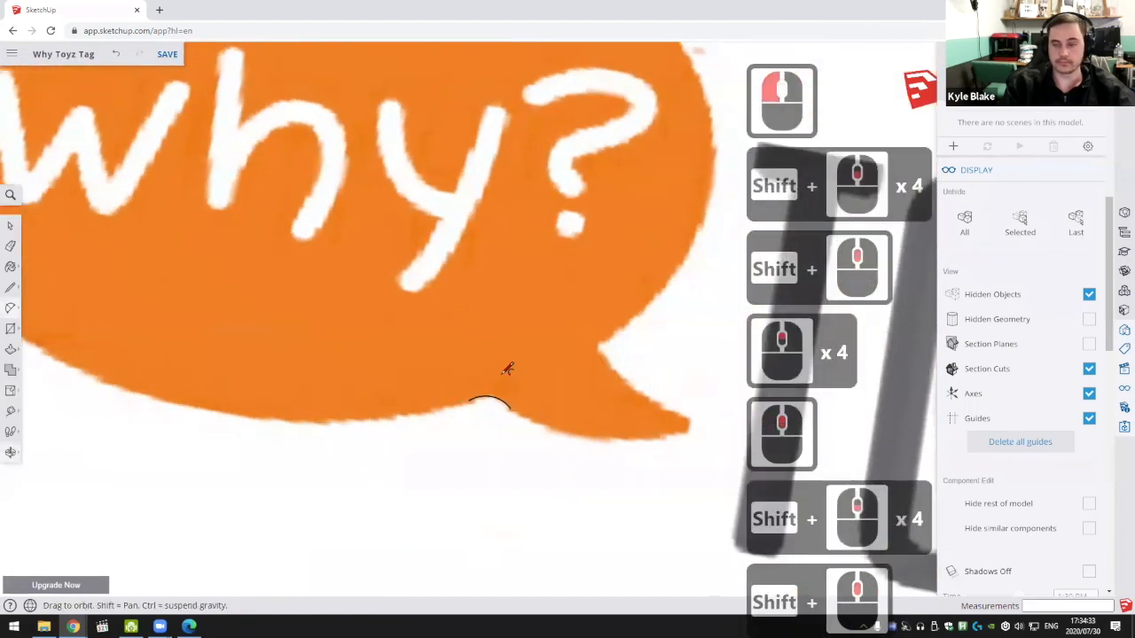
middle_drag(506, 370, 492, 390)
scroll(488, 372, up, 4)
key(Escape)
key(ctrl+z)
scroll(491, 365, down, 20)
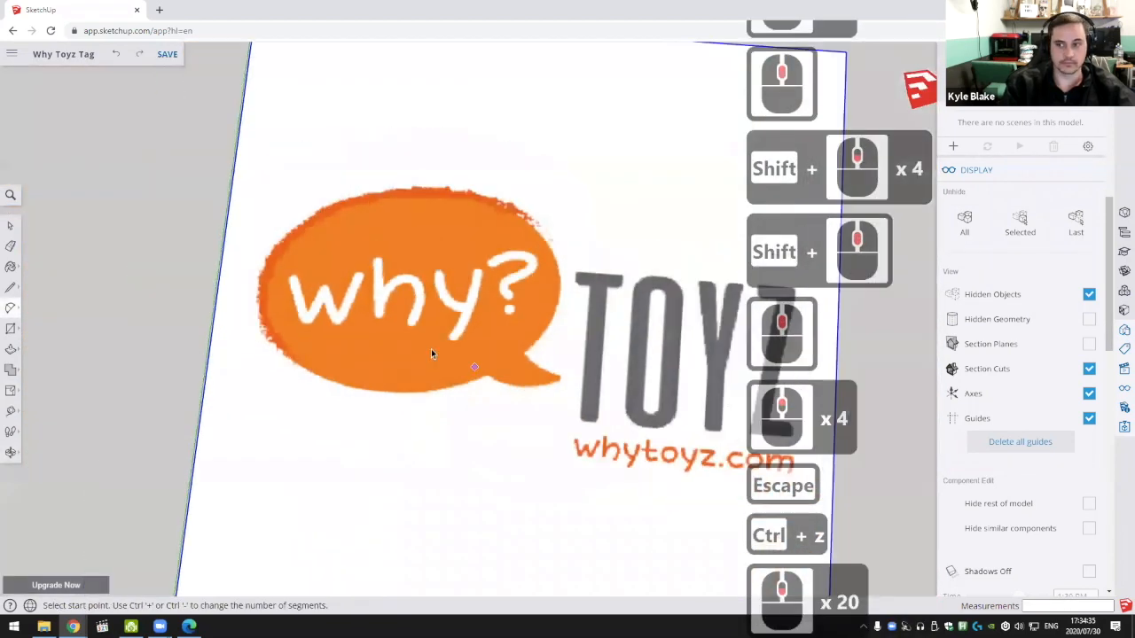
middle_click(431, 348)
key(Escape)
scroll(432, 348, down, 4)
middle_drag(432, 349, 456, 286)
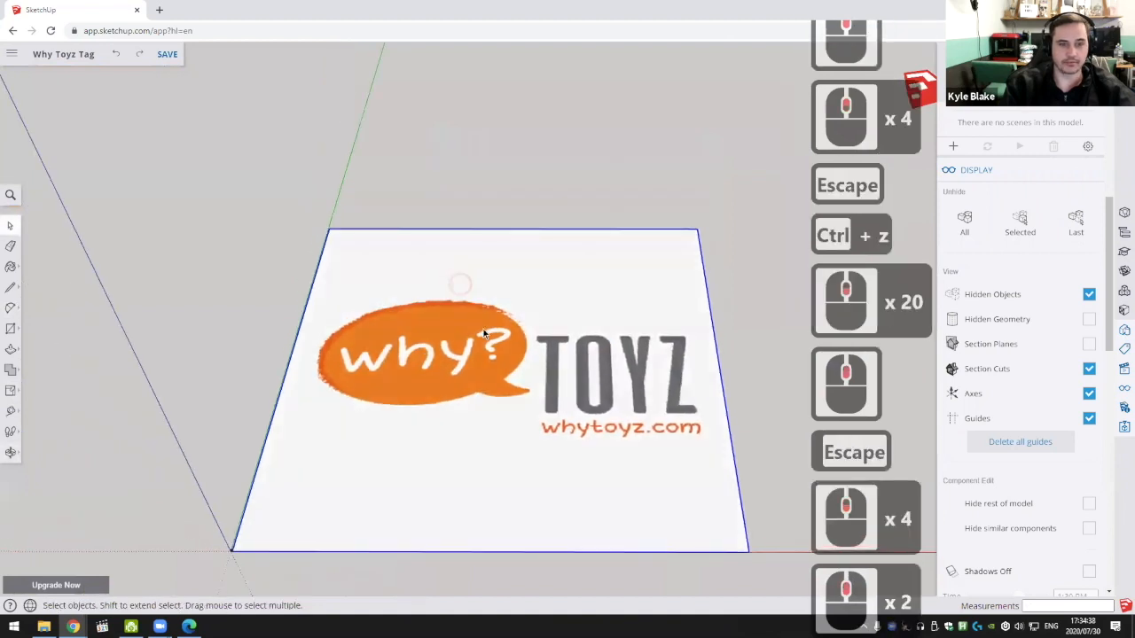
Delete the logo image plane and zoom to fit the whole model.
click(483, 334)
key(Delete)
shift+middle_drag(399, 417, 450, 369)
shift+middle_drag(449, 370, 475, 346)
key(ctrl+shift+e)
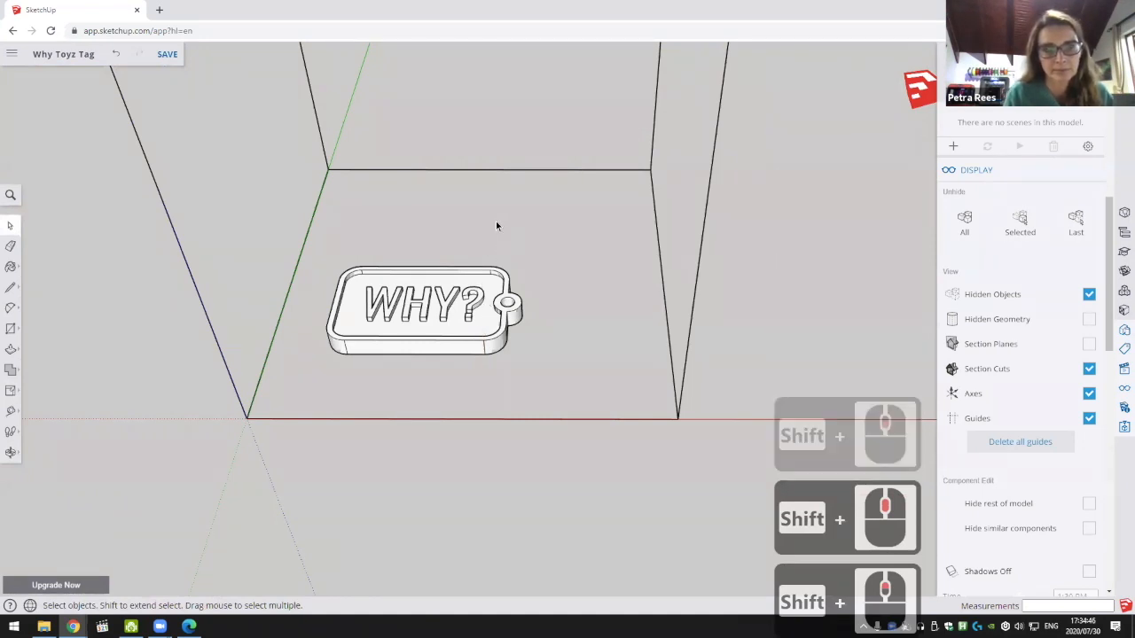
Select the entire WHY? tag and make it a component named 'Why Tag'.
scroll(357, 277, up, 7)
middle_drag(493, 241, 488, 259)
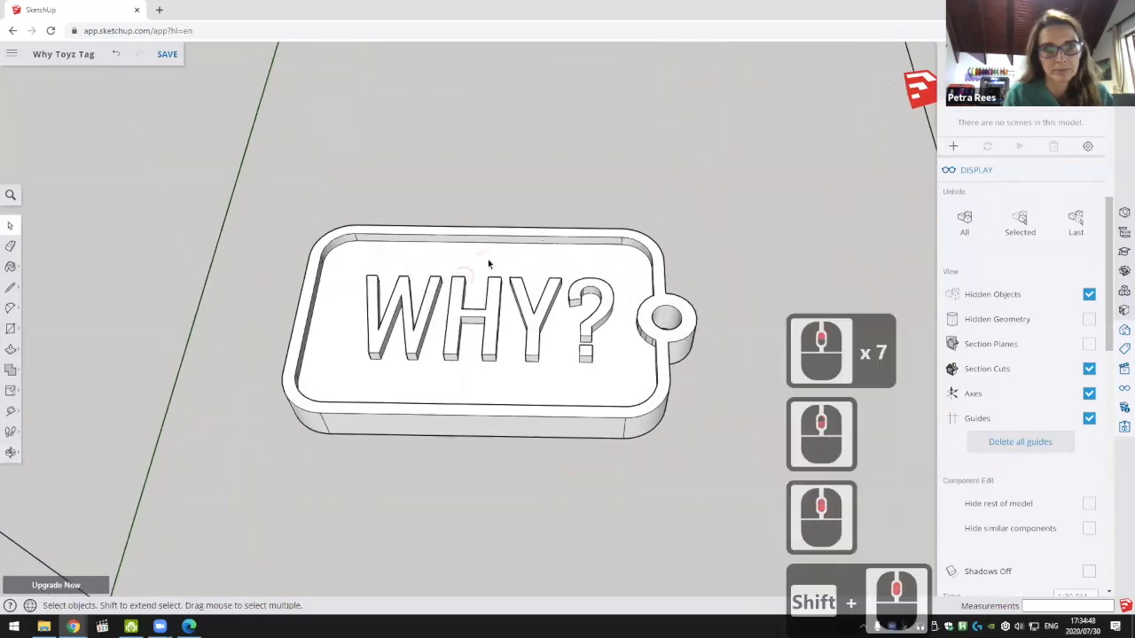
click(487, 259)
scroll(498, 264, down, 1)
scroll(563, 263, up, 2)
triple_click(567, 263)
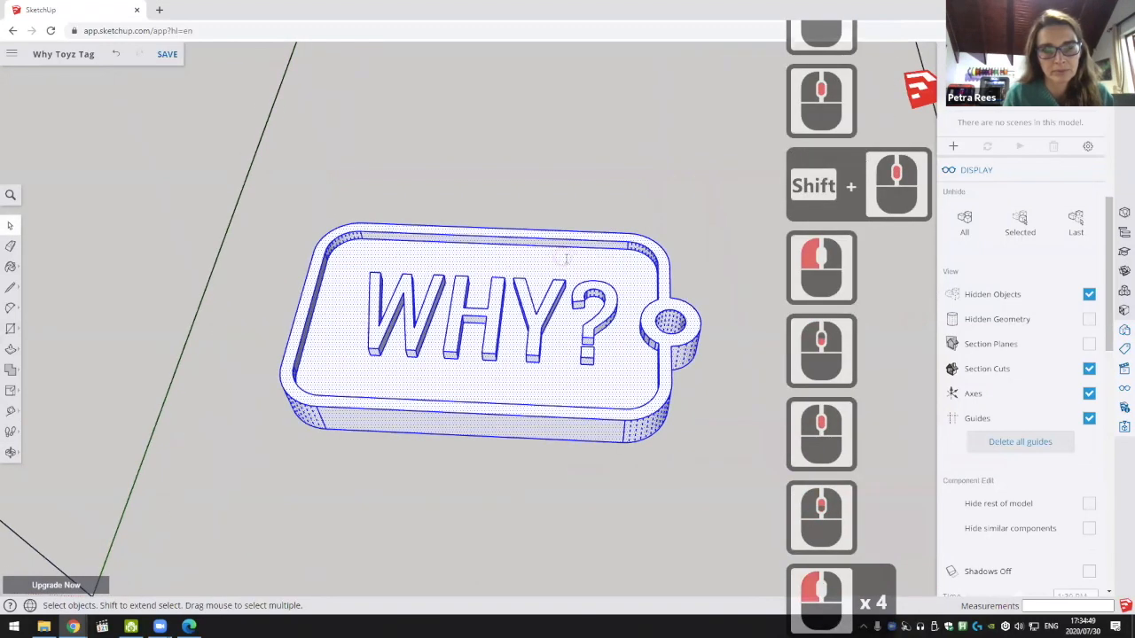
text(gWhjy)
key(BackSpace)
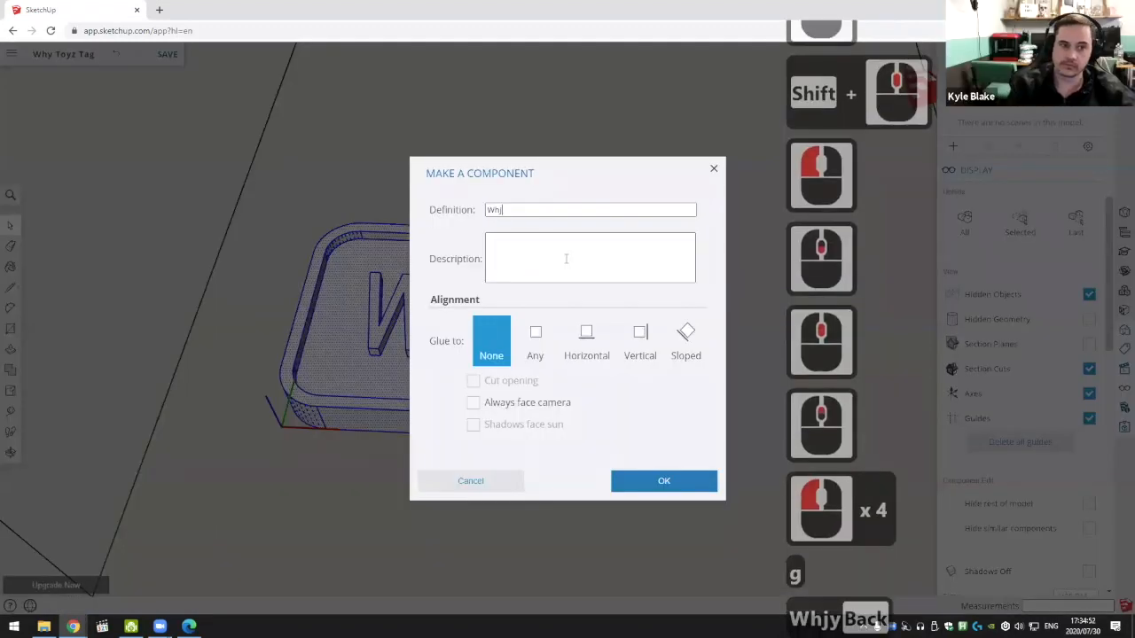
key(BackSpace)
text(y Tag)
key(Return)
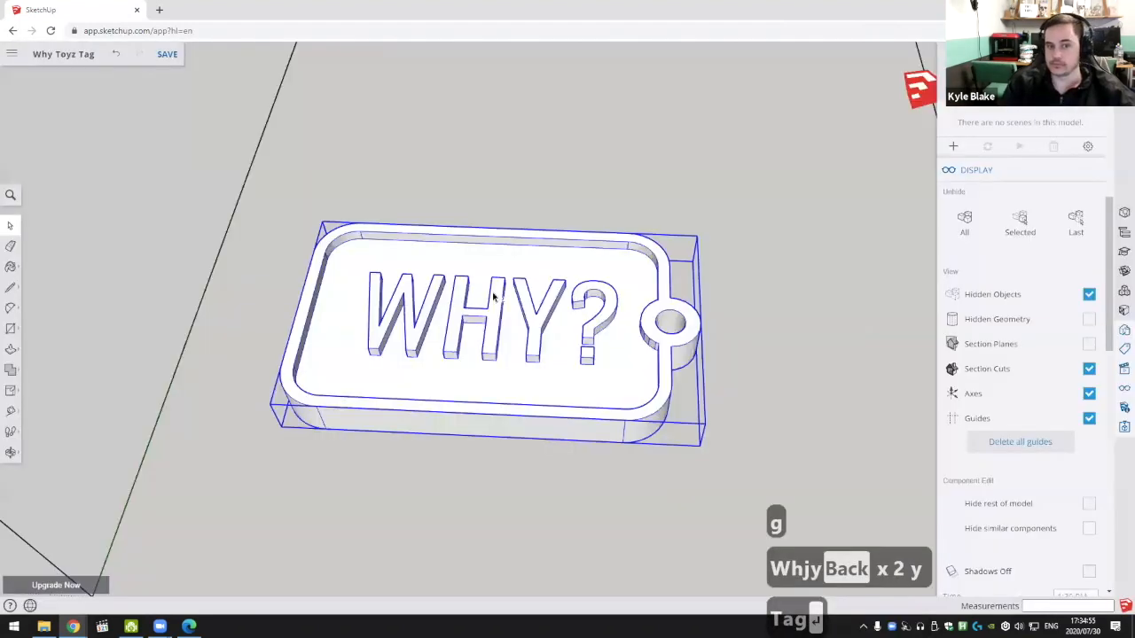
scroll(589, 289, down, 3)
shift+middle_drag(592, 289, 483, 263)
click(575, 291)
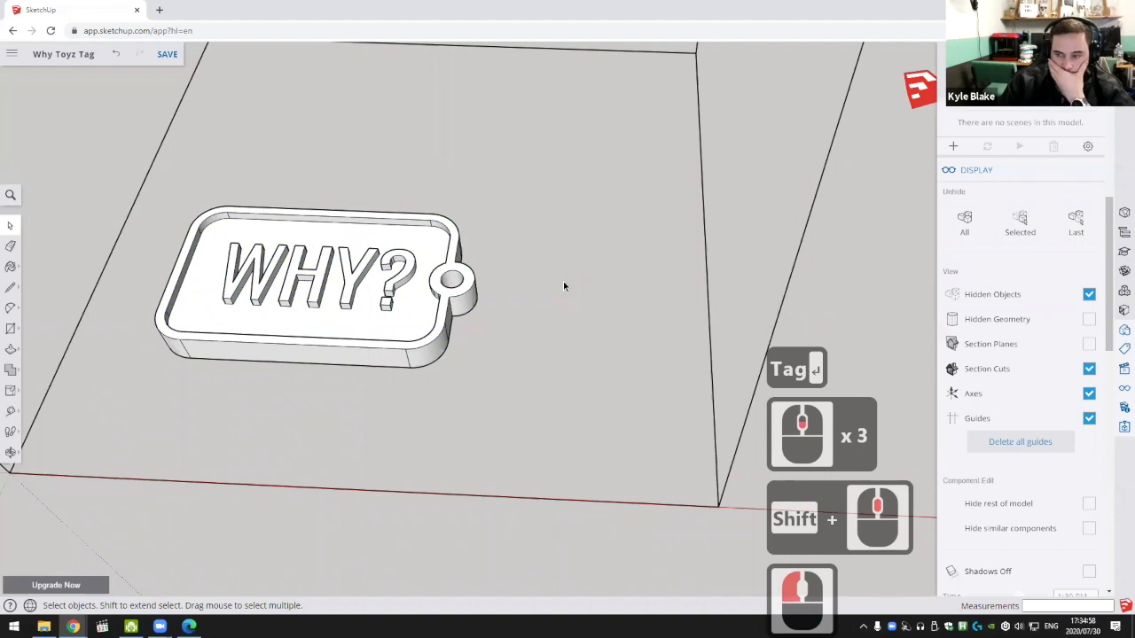
scroll(488, 232, down, 4)
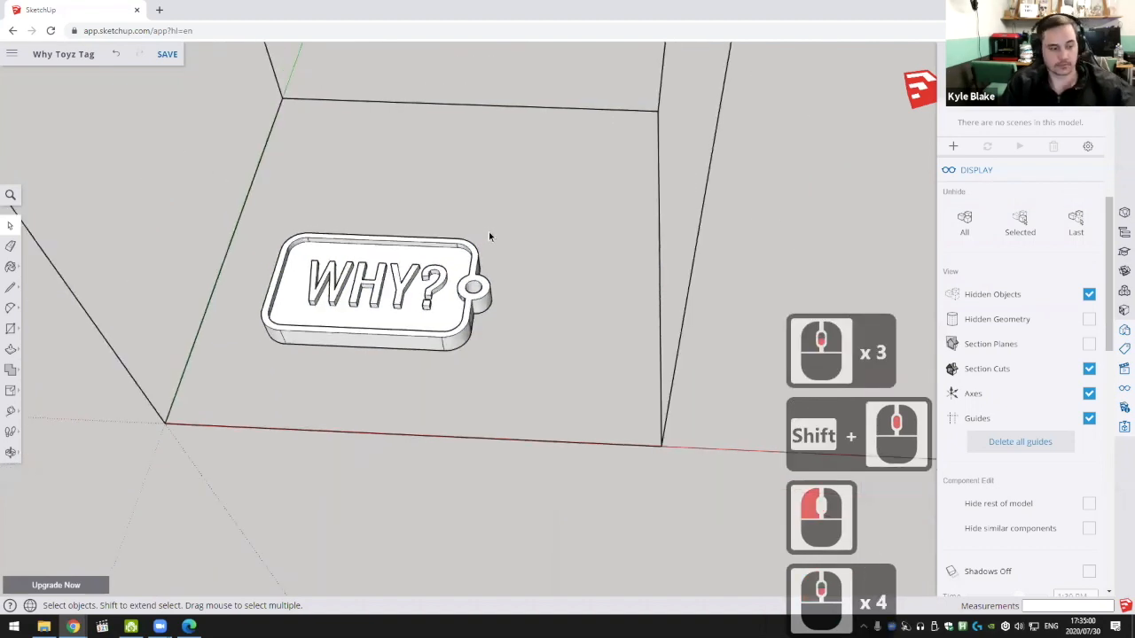
middle_drag(429, 265, 436, 223)
shift+middle_drag(436, 223, 477, 287)
scroll(476, 275, up, 1)
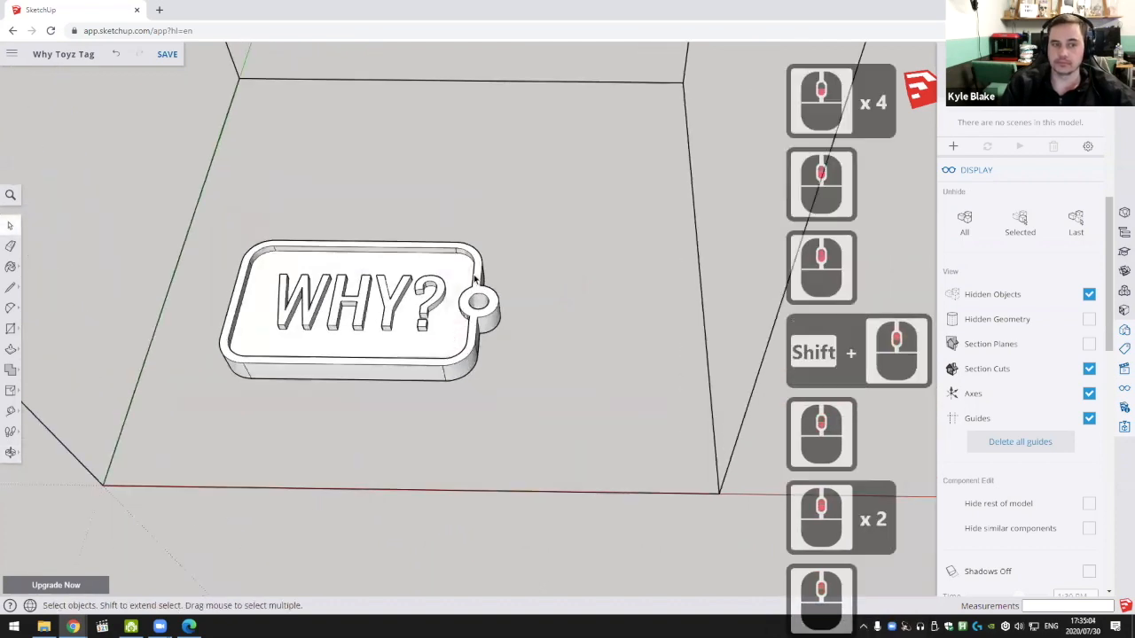
click(475, 273)
scroll(475, 271, up, 2)
click(517, 252)
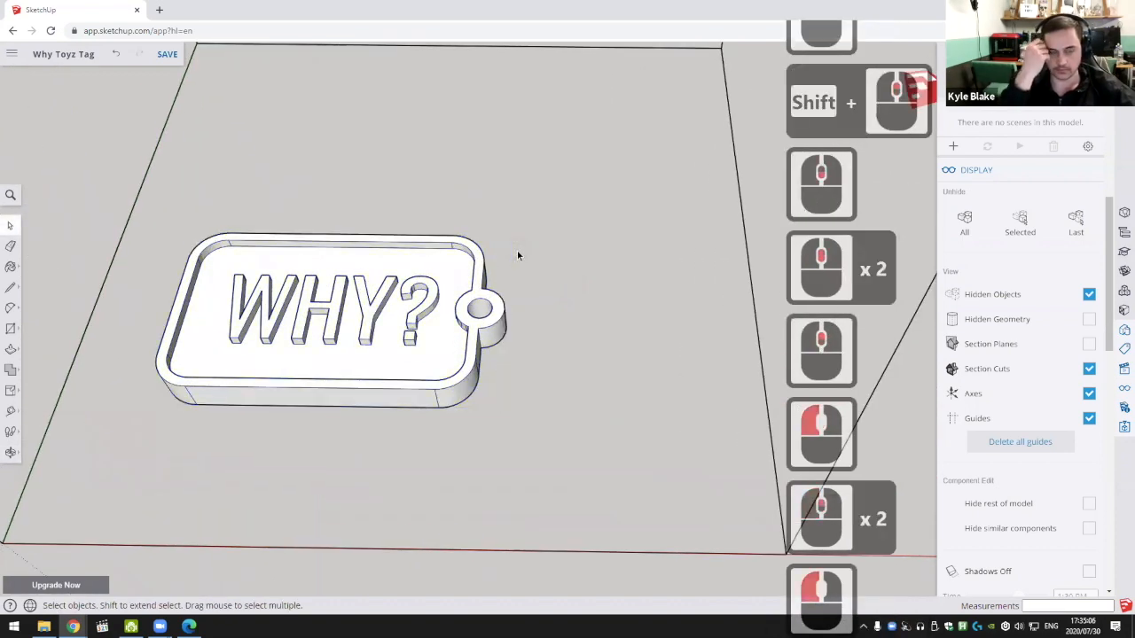
scroll(505, 266, down, 6)
scroll(452, 283, up, 7)
middle_drag(421, 129, 351, 427)
double_click(361, 356)
click(374, 352)
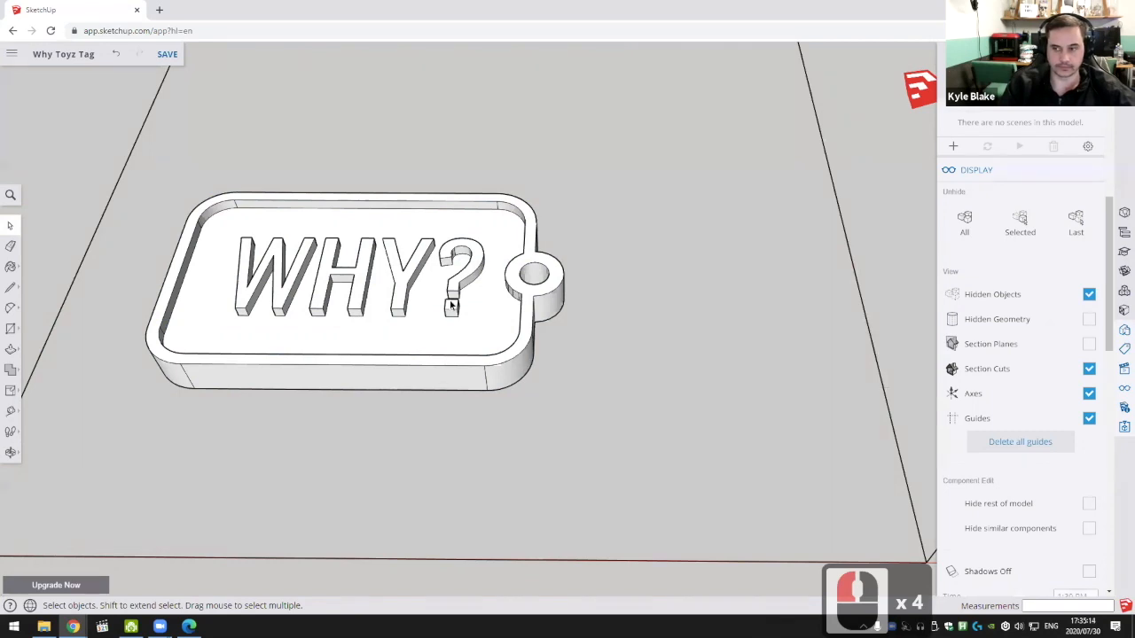
scroll(455, 312, down, 4)
shift+scroll(454, 311, down, 2)
scroll(358, 315, down, 4)
shift+middle_drag(454, 311, 351, 306)
click(345, 307)
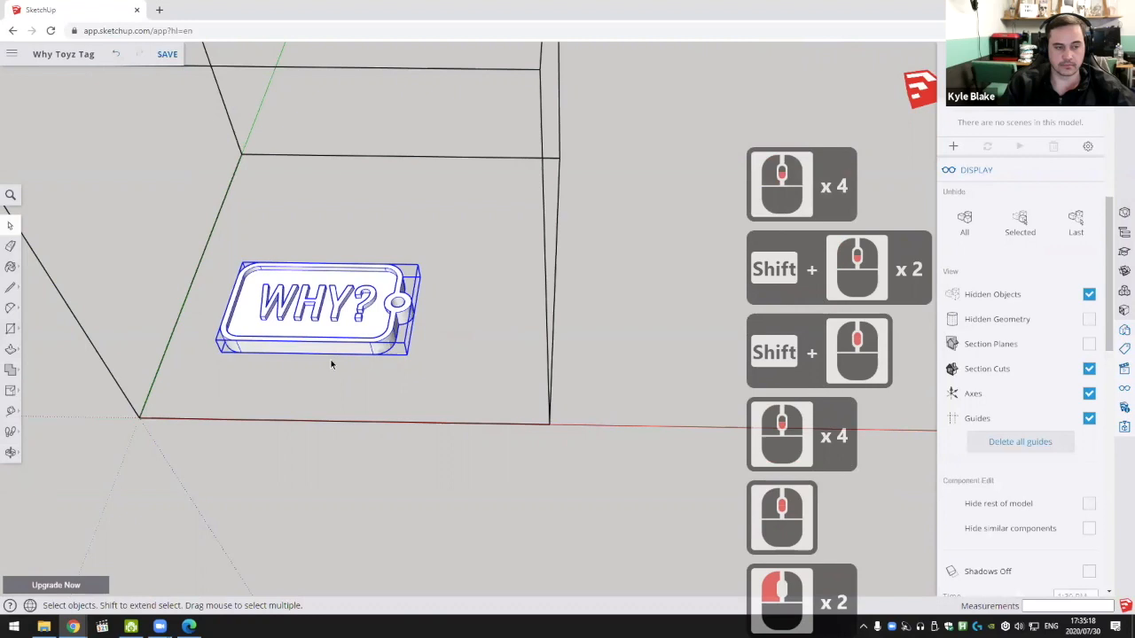
key(m)
click(307, 352)
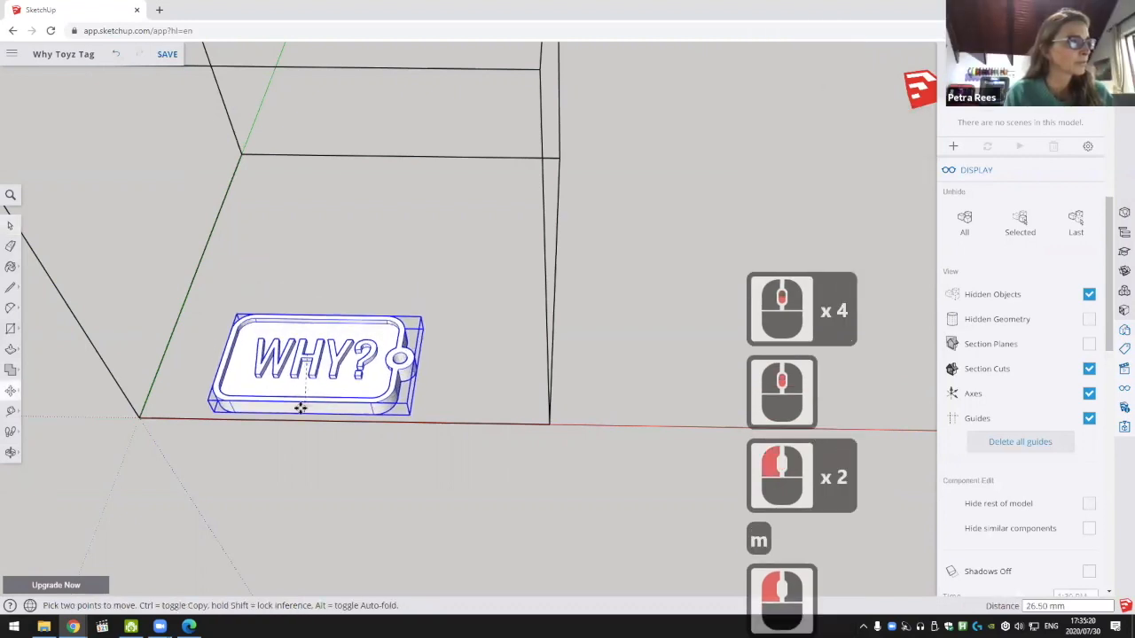
key(ctrl+z)
scroll(424, 293, up, 5)
click(390, 296)
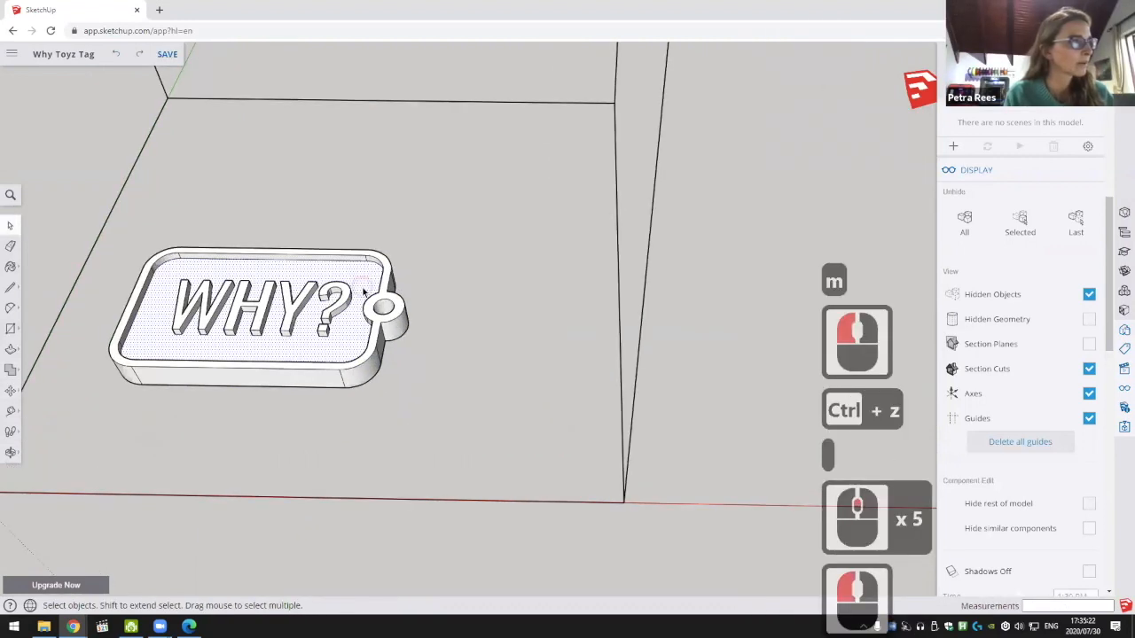
key(Escape)
click(390, 295)
scroll(390, 297, up, 8)
click(388, 301)
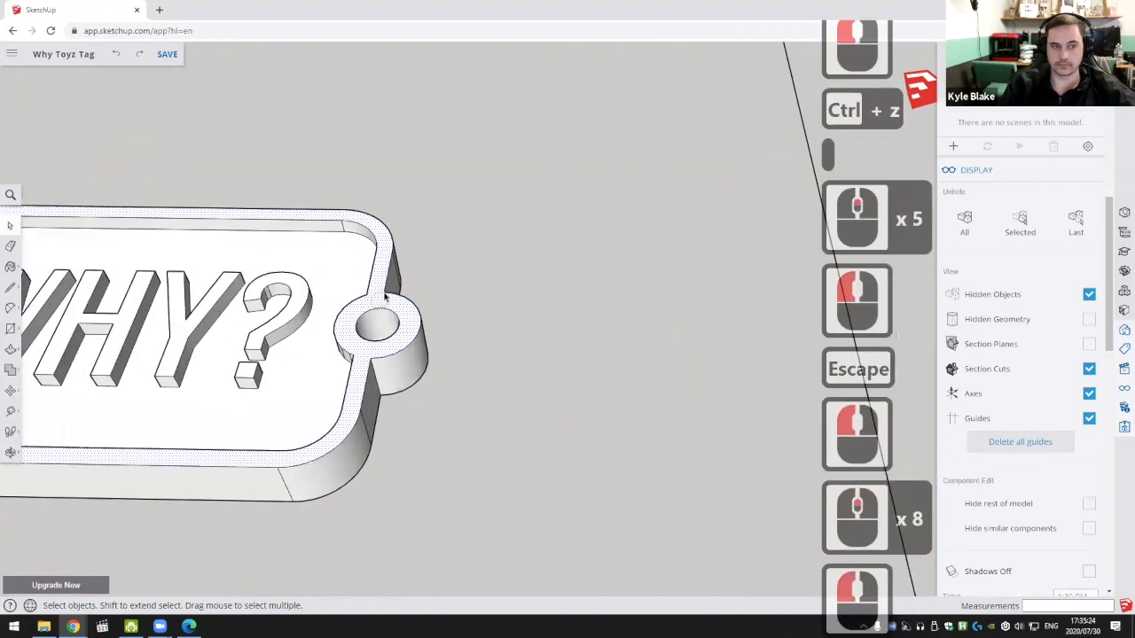
scroll(519, 310, down, 8)
click(519, 310)
scroll(519, 310, down, 1)
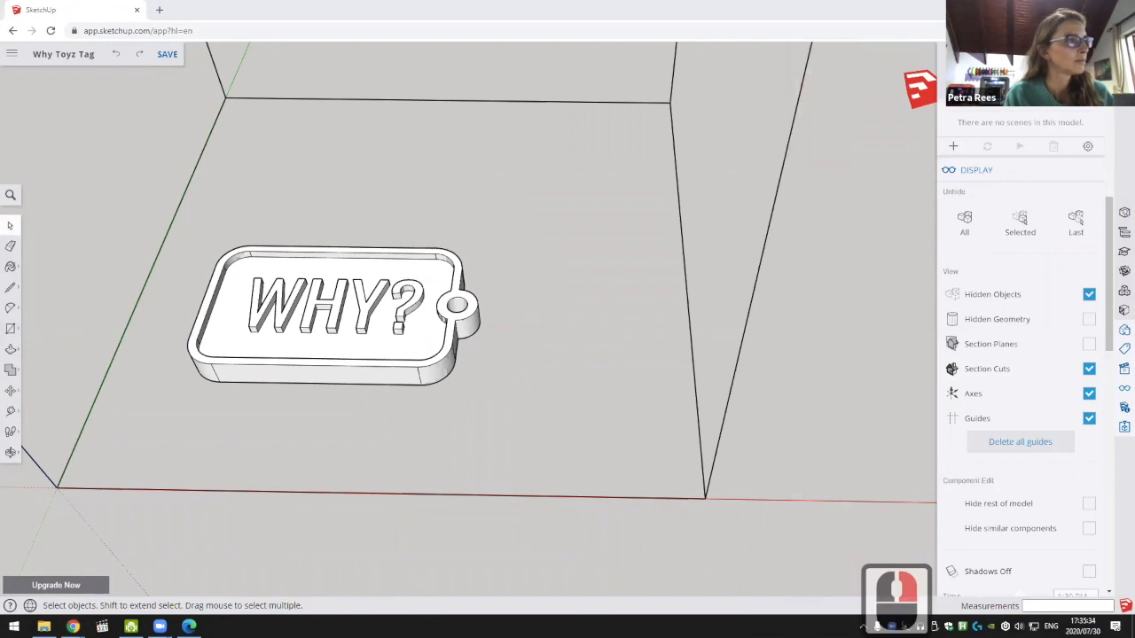
click(535, 305)
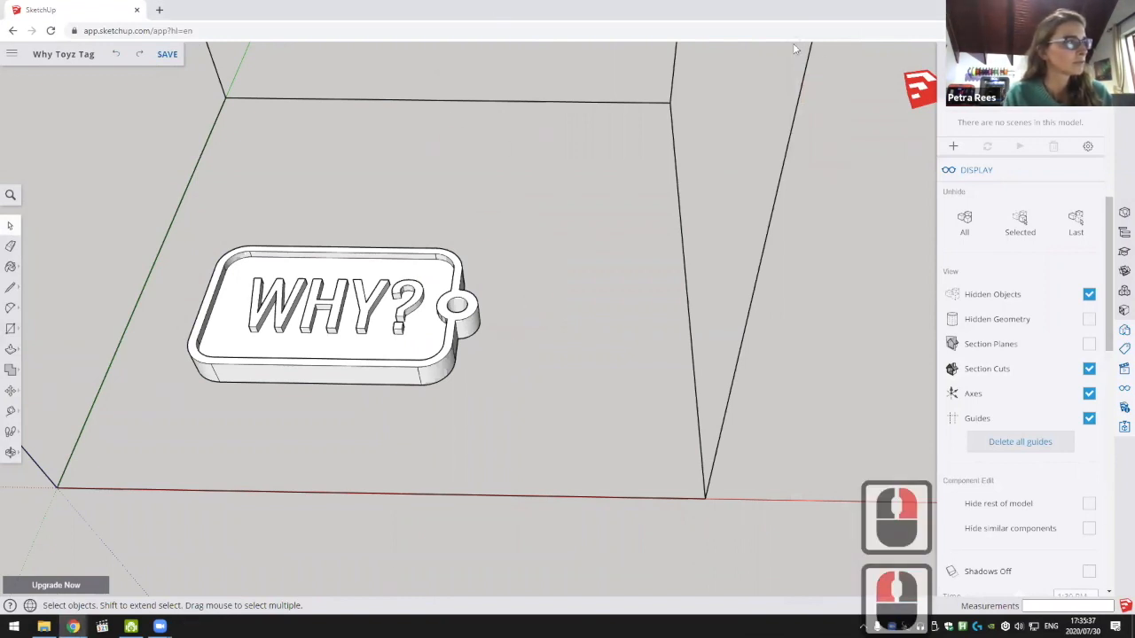
click(816, 308)
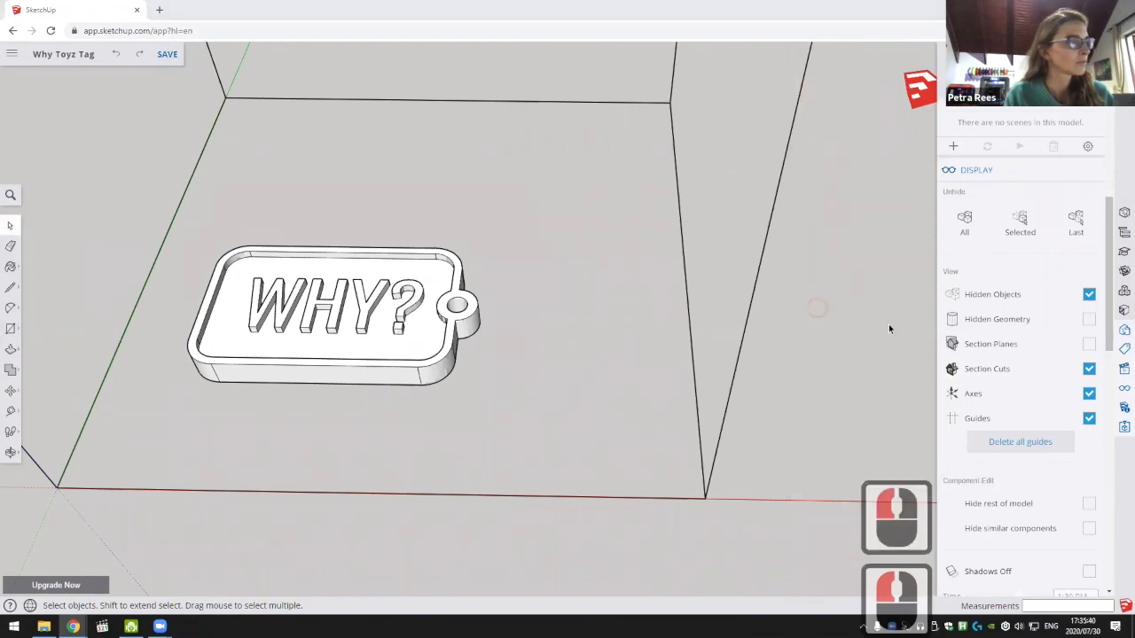
scroll(363, 319, up, 3)
click(369, 312)
scroll(372, 307, up, 8)
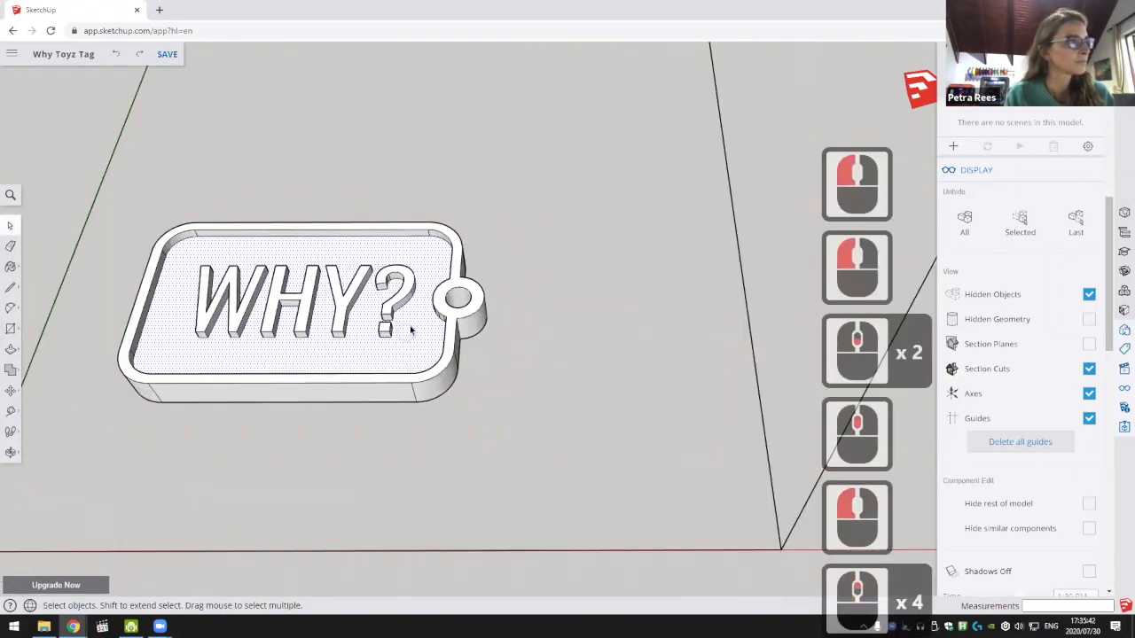
scroll(374, 306, down, 5)
scroll(399, 303, up, 5)
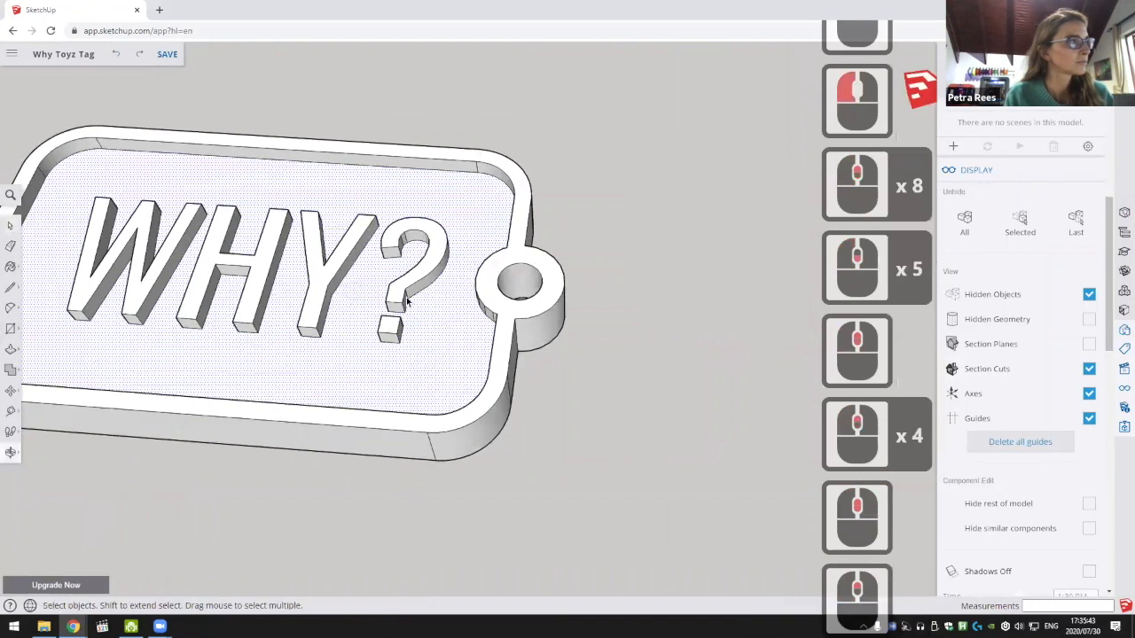
scroll(407, 303, up, 5)
scroll(390, 300, down, 6)
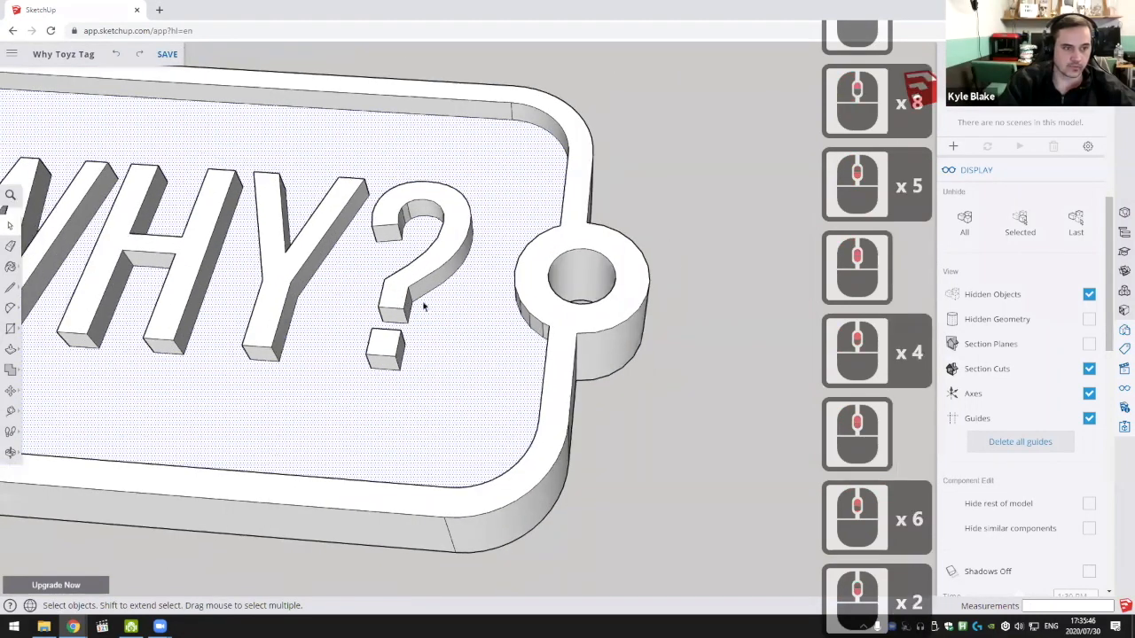
Push the question mark's dot down into the tag with Push/Pull.
shift+middle_drag(524, 230, 620, 164)
scroll(434, 233, up, 6)
middle_drag(434, 233, 466, 230)
click(533, 220)
key(p)
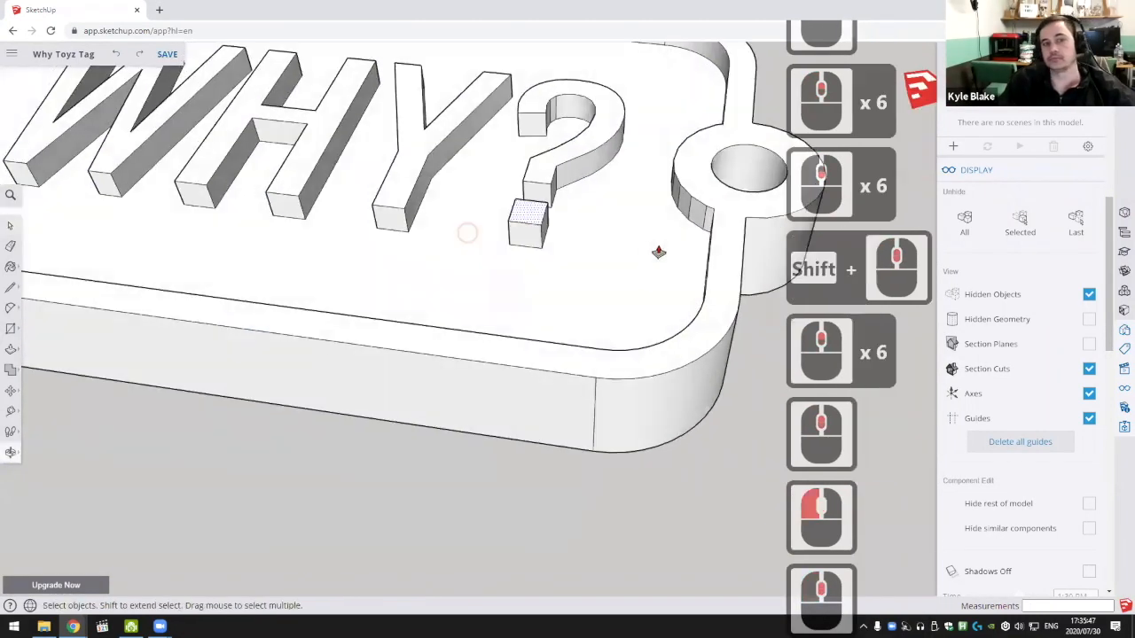
scroll(531, 237, up, 5)
click(533, 237)
click(639, 249)
click(562, 275)
scroll(553, 292, down, 6)
scroll(552, 291, up, 1)
middle_drag(552, 291, 596, 390)
middle_drag(572, 194, 590, 381)
click(546, 271)
scroll(574, 312, down, 2)
middle_drag(574, 312, 588, 221)
Push the question mark face down flat with the base.
click(609, 282)
click(618, 364)
click(610, 297)
scroll(620, 378, down, 5)
scroll(606, 374, down, 1)
Push the Y down 7 mm, then repeat the same push on the H and W.
click(588, 347)
scroll(589, 346, down, 1)
middle_drag(589, 346, 615, 592)
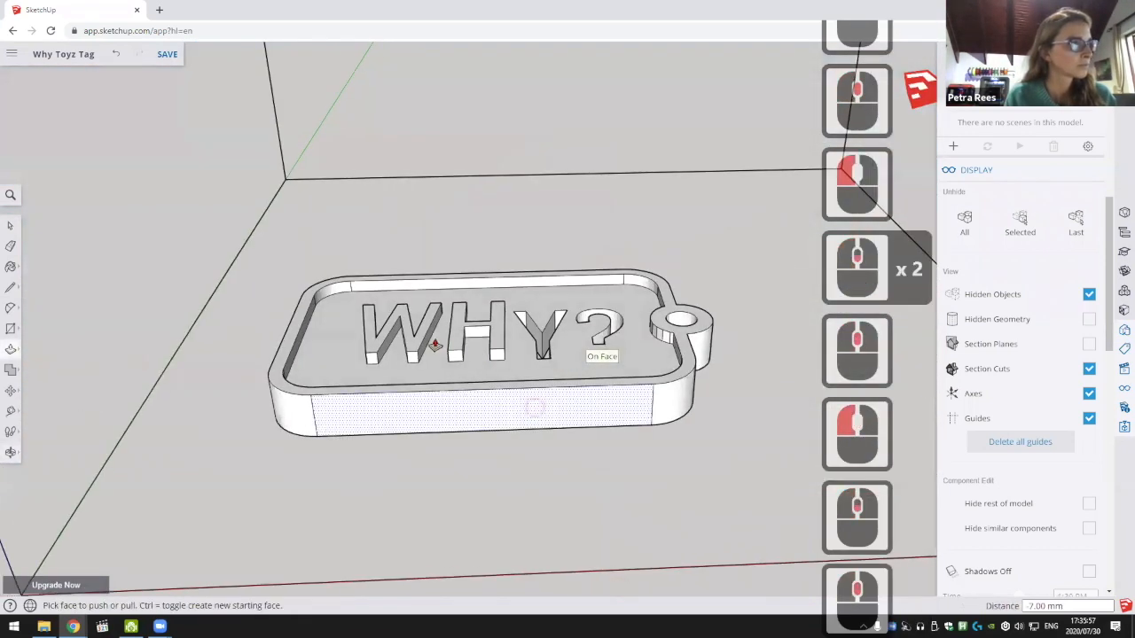
double_click(454, 334)
double_click(428, 329)
scroll(533, 296, down, 6)
middle_drag(533, 296, 566, 537)
Return to Select and orbit to a straighter view of the tag.
key(Escape)
key(Escape)
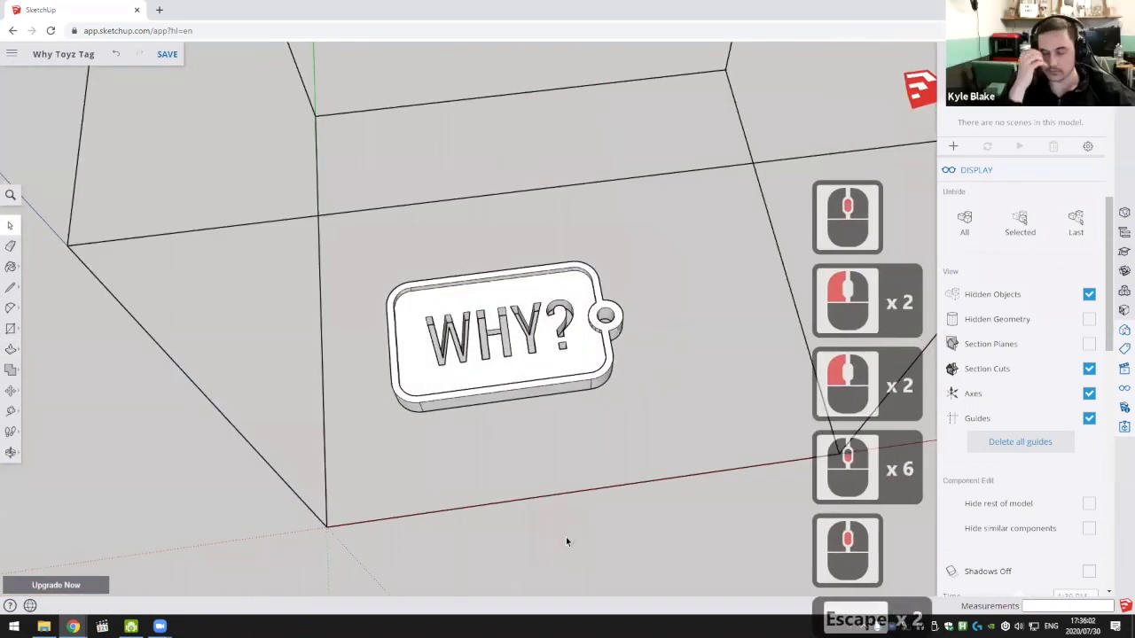
scroll(582, 298, up, 6)
scroll(582, 297, up, 1)
scroll(562, 435, down, 4)
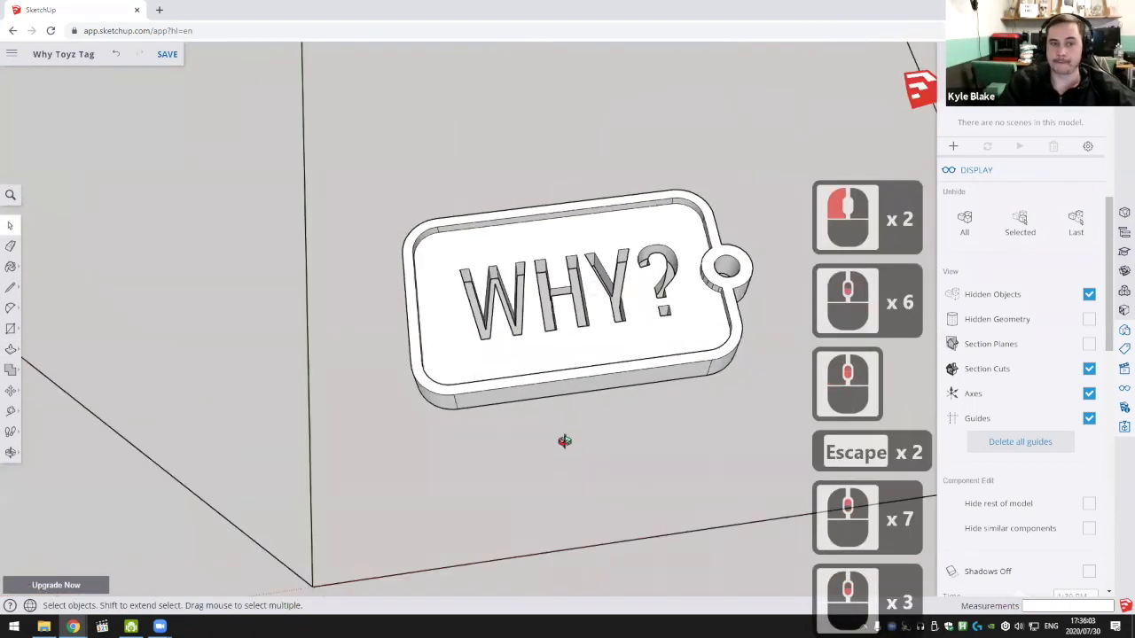
middle_drag(494, 410, 396, 433)
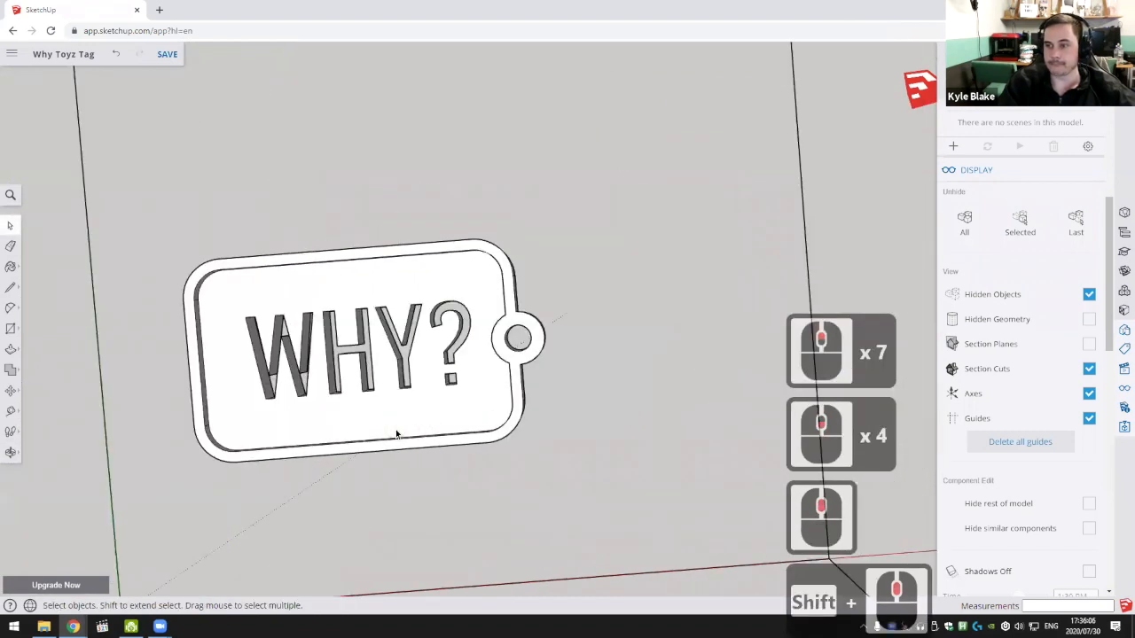
scroll(392, 407, down, 3)
middle_drag(506, 322, 372, 365)
scroll(363, 371, up, 10)
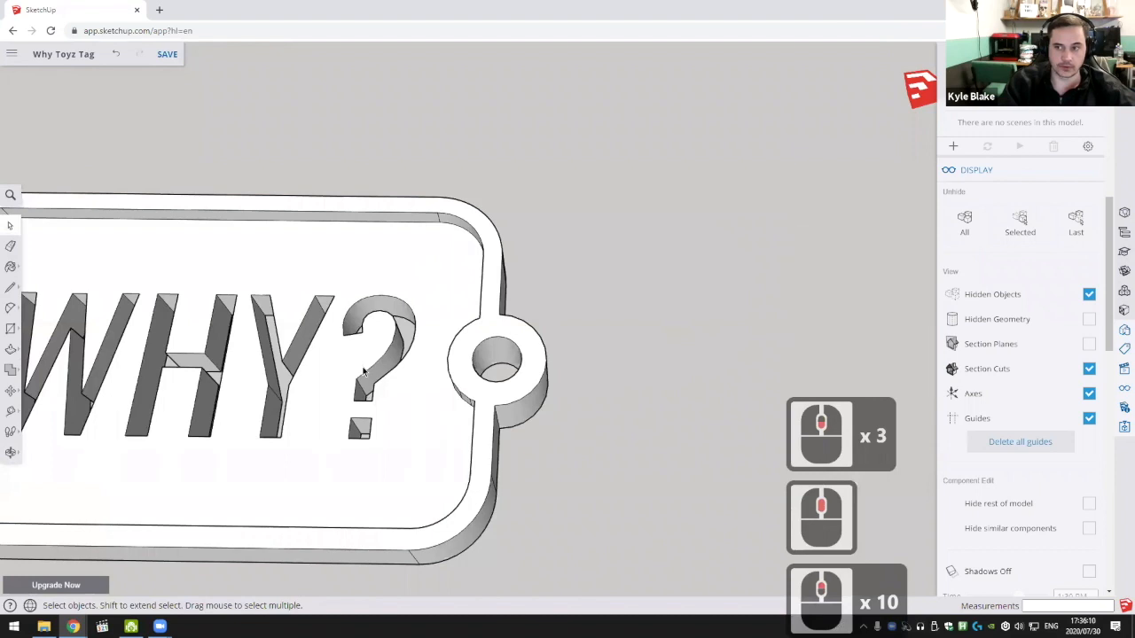
scroll(362, 370, down, 6)
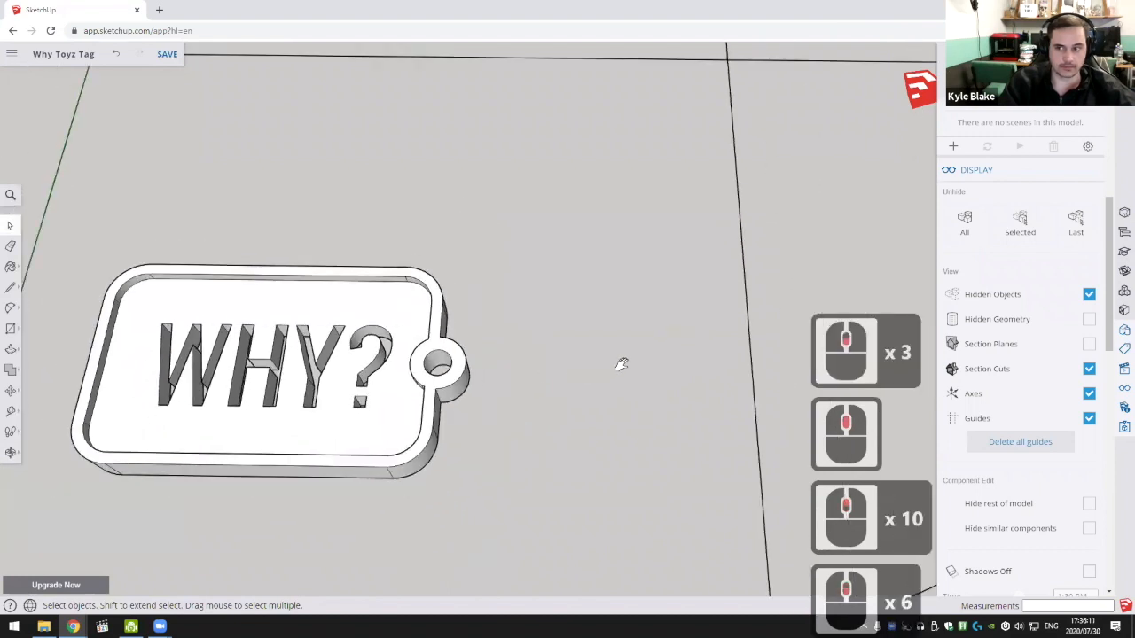
middle_drag(658, 404, 409, 337)
scroll(603, 368, up, 6)
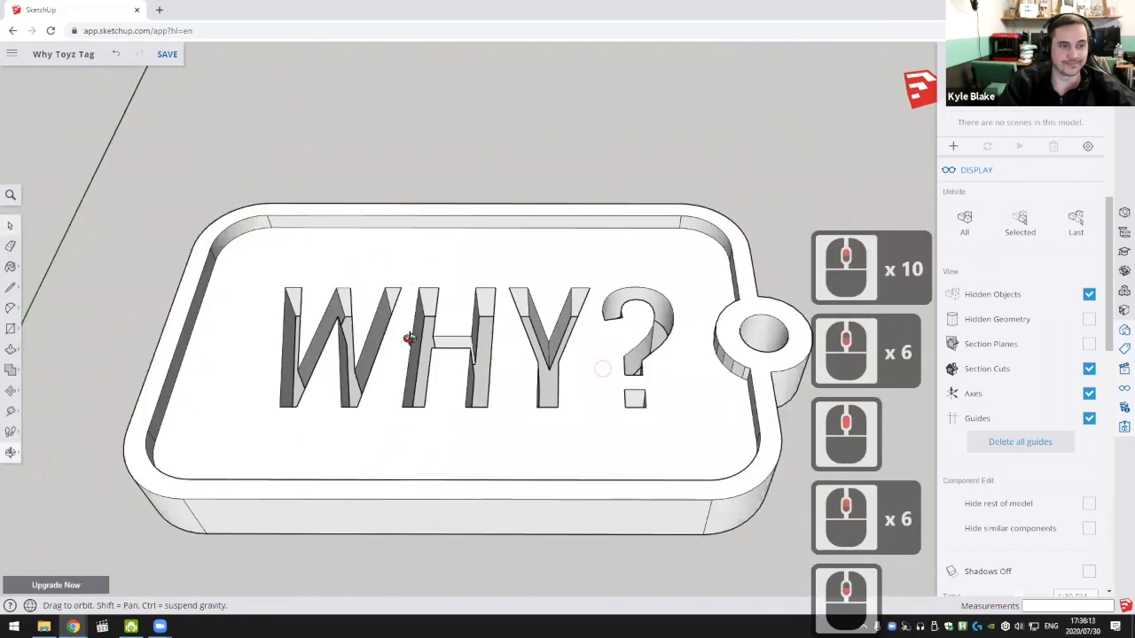
scroll(372, 238, down, 3)
Select the whole tag and export it as the STL file Why Toyz Tag.stl.
triple_click(373, 237)
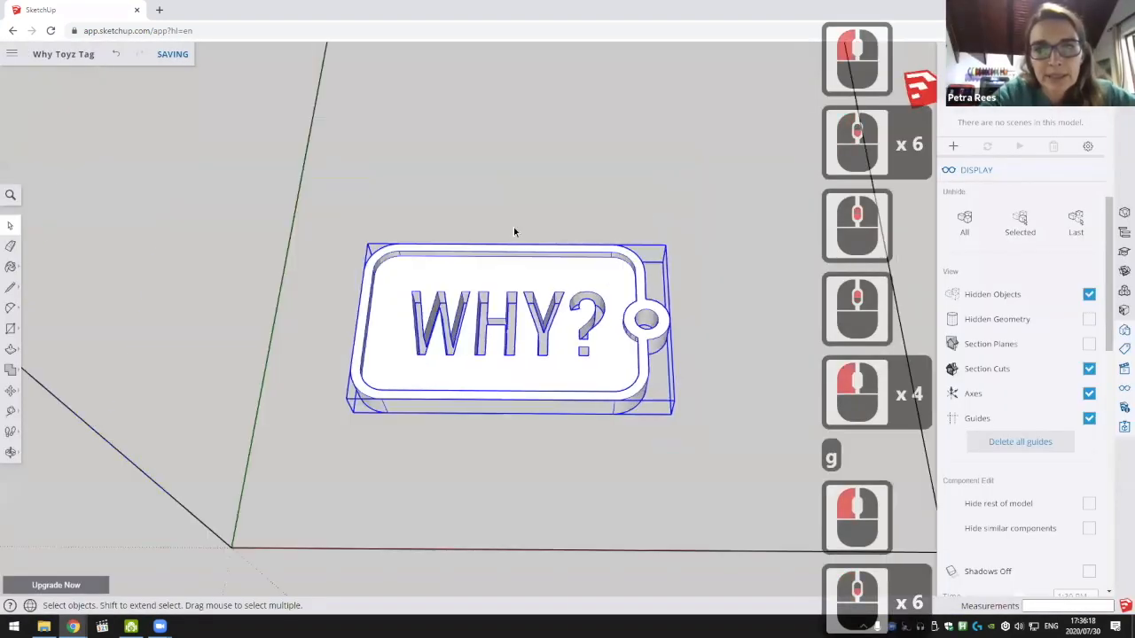
scroll(537, 223, up, 3)
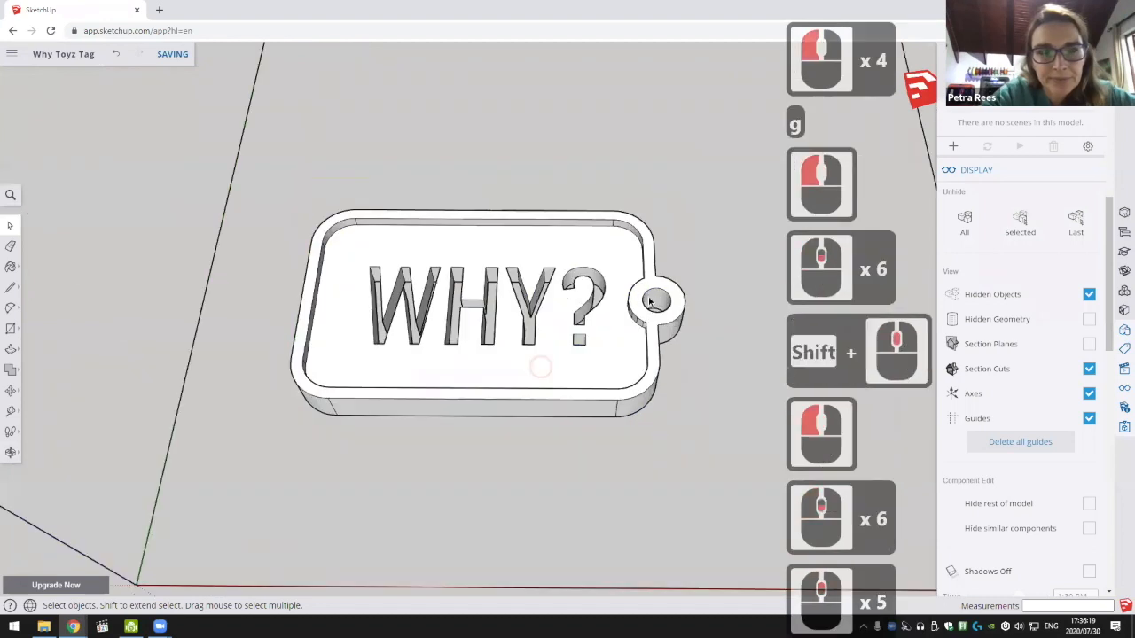
scroll(390, 329, down, 5)
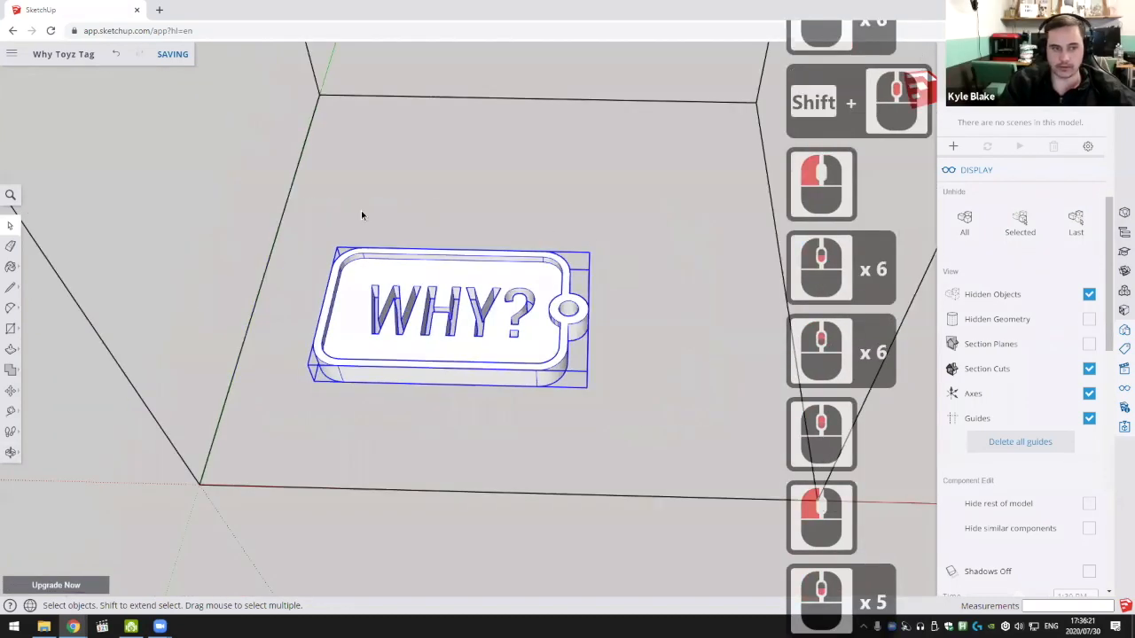
click(12, 54)
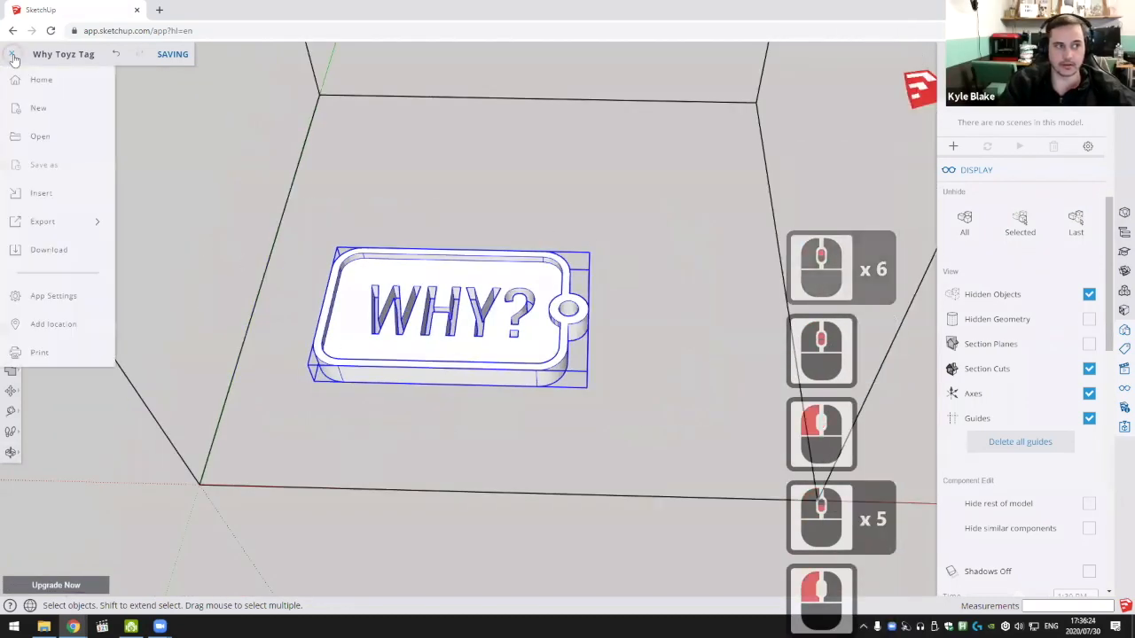
mouse_move(101, 221)
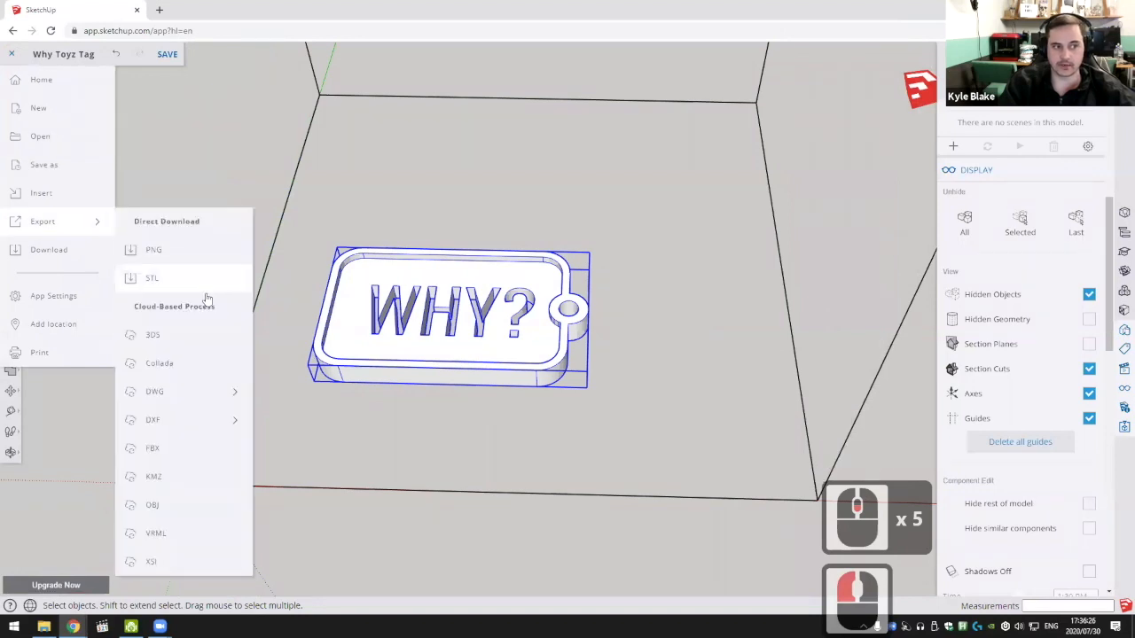
click(158, 282)
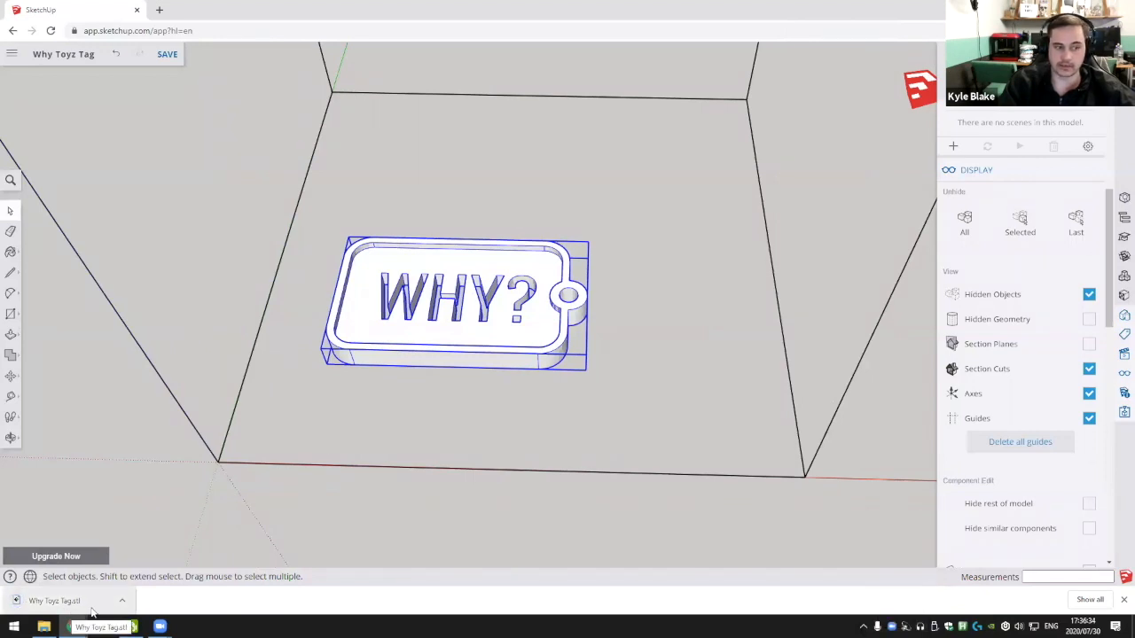
Orbit, zoom and pan around the exported WHY? tag to inspect it from several angles.
middle_drag(502, 366, 536, 394)
click(671, 352)
scroll(526, 355, up, 4)
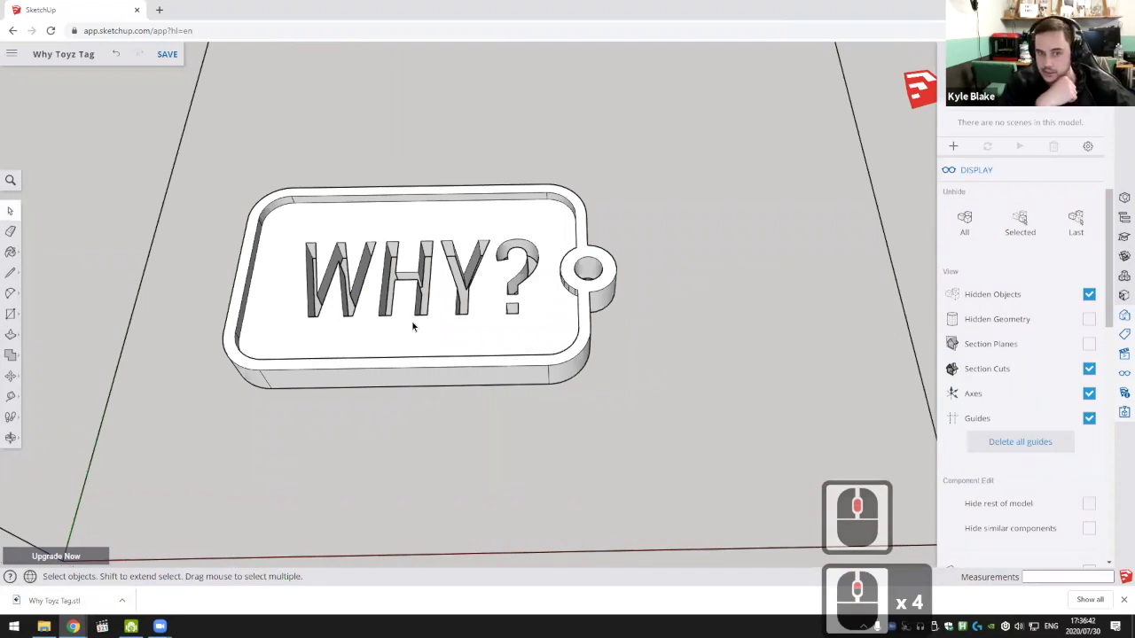
scroll(413, 326, down, 5)
middle_drag(701, 245, 530, 269)
scroll(519, 297, up, 13)
click(625, 380)
scroll(558, 333, up, 3)
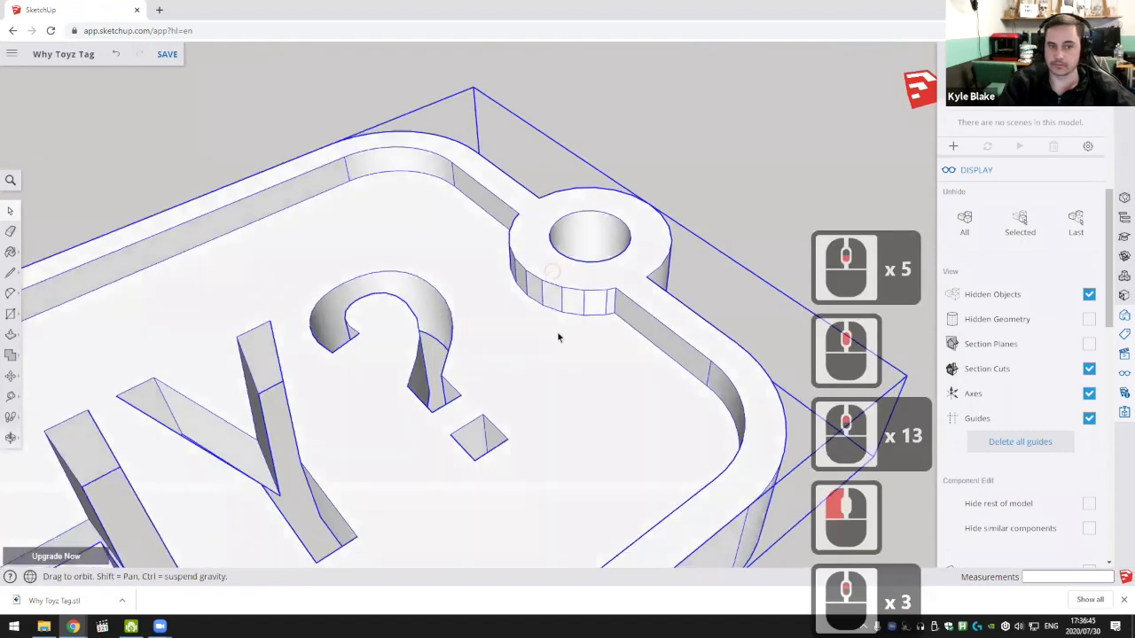
middle_drag(557, 332, 378, 334)
scroll(377, 334, down, 11)
middle_drag(378, 334, 392, 319)
click(611, 398)
scroll(559, 341, down, 5)
shift+middle_drag(552, 322, 350, 304)
mouse_move(349, 304)
middle_down()
mouse_move(397, 270)
mouse_move(387, 292)
middle_up()
click(399, 272)
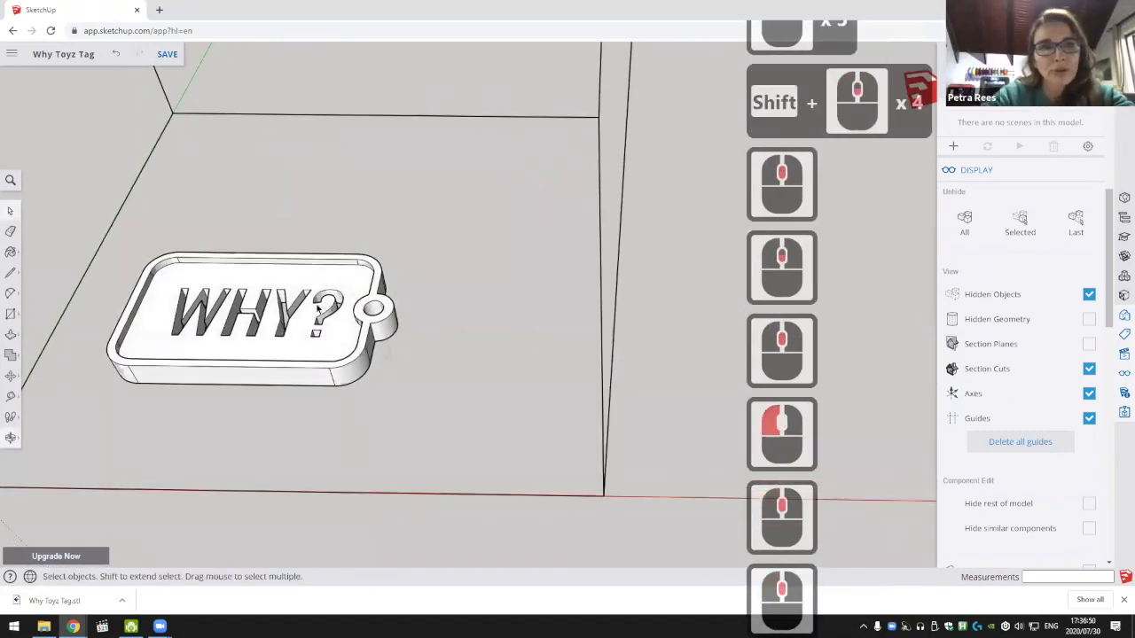
click(302, 328)
scroll(325, 329, up, 6)
scroll(312, 307, down, 4)
shift+middle_drag(312, 308, 501, 357)
scroll(501, 364, up, 7)
scroll(502, 357, down, 4)
Undo the pushed-down edits so the W, H, Y and ? letters stand raised again.
key(ctrl+z)
key(ctrl+z)
key(ctrl+z)
key(ctrl+z)
key(ctrl+z)
key(ctrl+z)
key(ctrl+z)
key(ctrl+z)
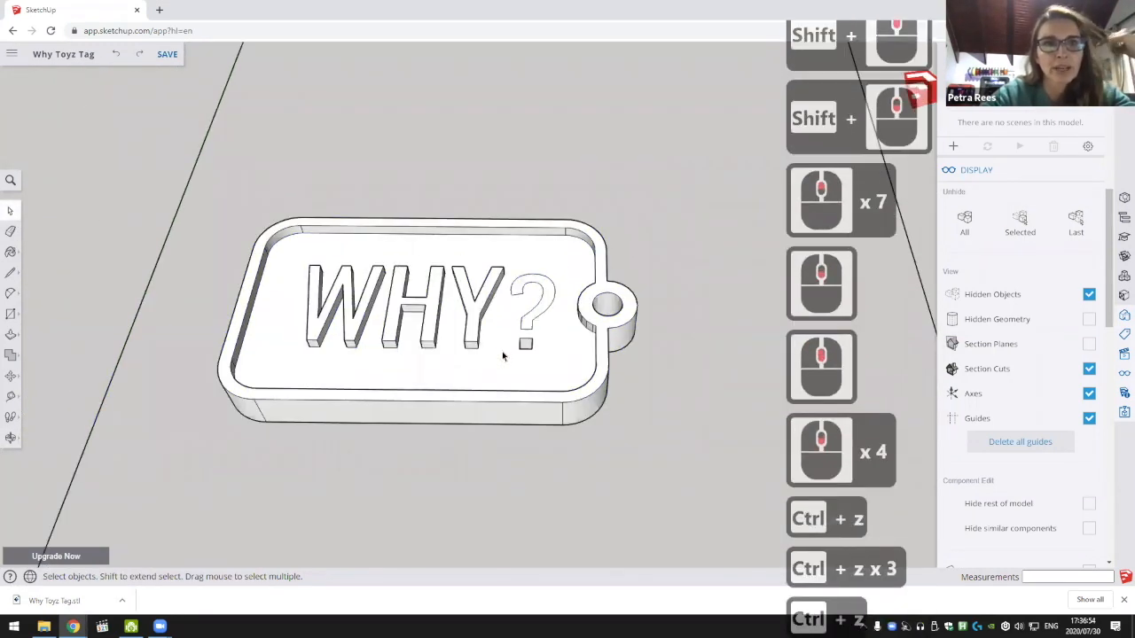
key(ctrl+z)
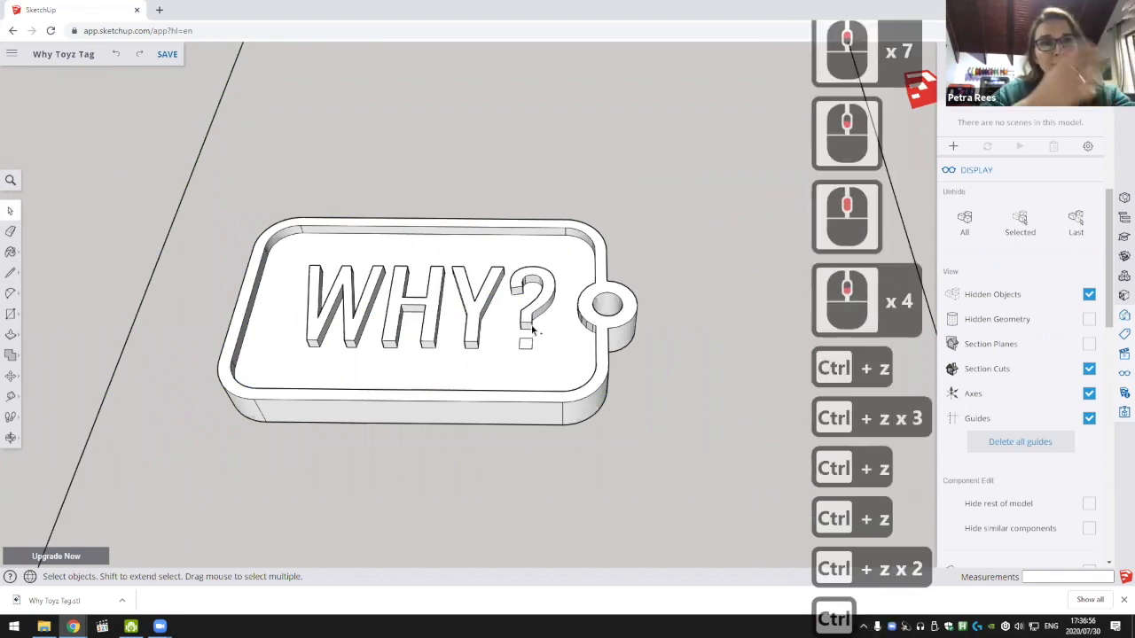
scroll(588, 374, down, 6)
shift+middle_drag(590, 373, 588, 374)
click(588, 374)
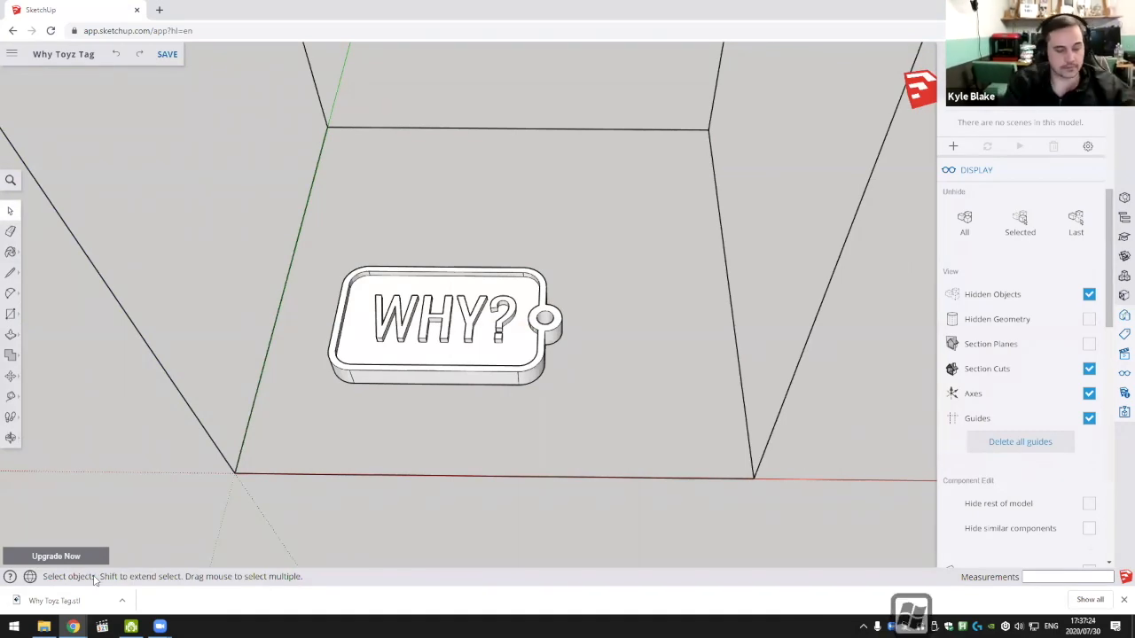
Search the Start menu for 'mak' and then 'fac', then clear and close the search.
key(super)
text(mak)
key(BackSpace)
key(BackSpace)
key(BackSpace)
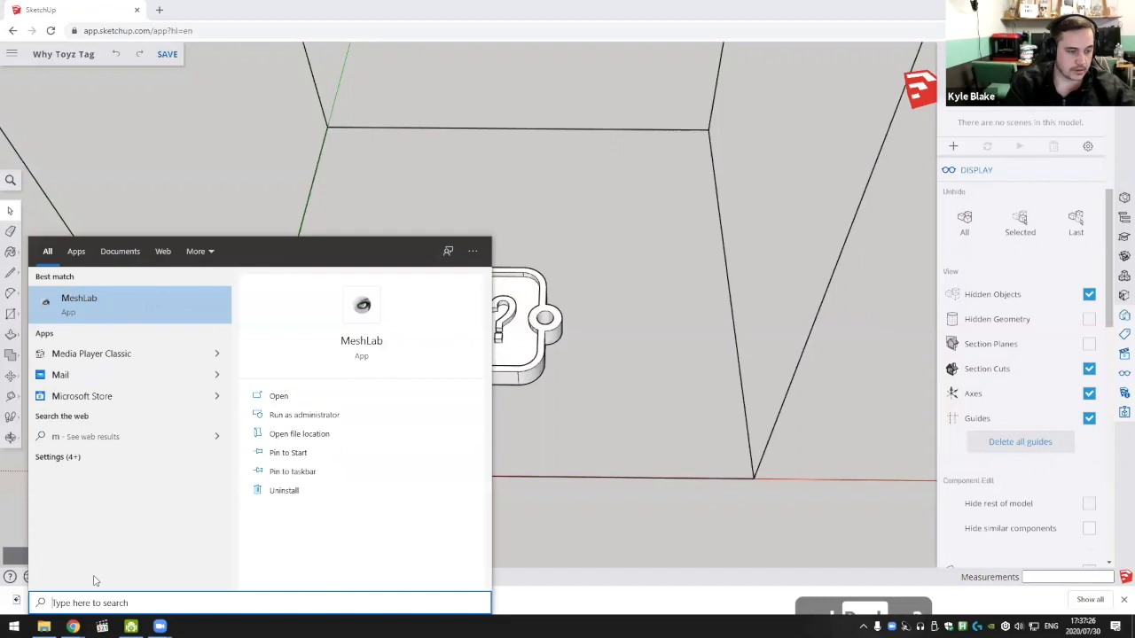
text(fac)
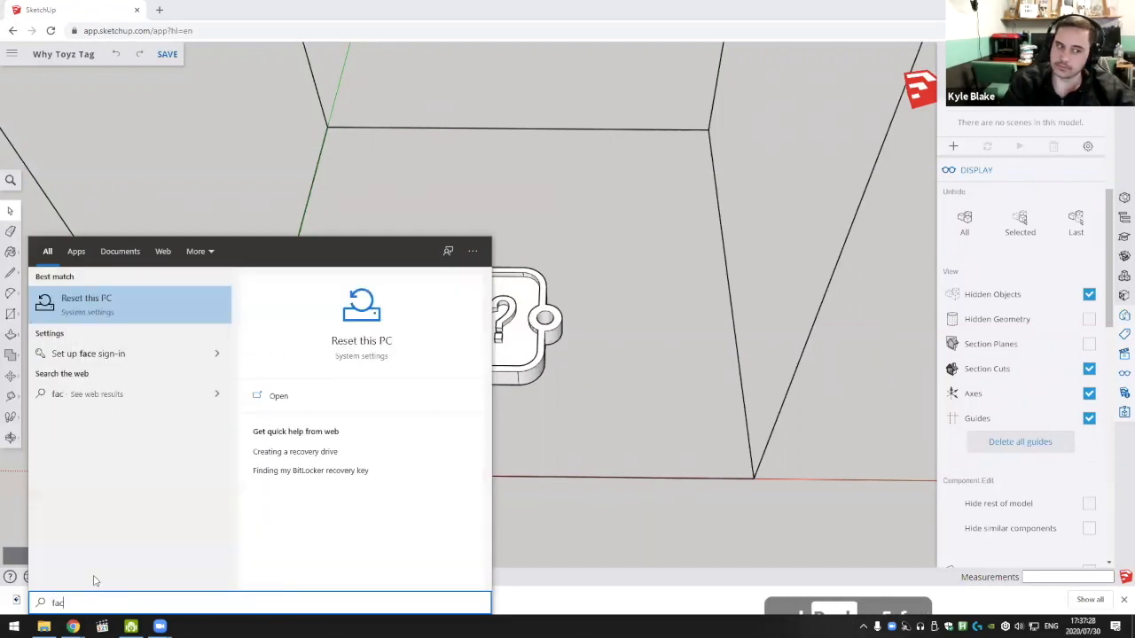
key(BackSpace)
key(BackSpace)
key(BackSpace)
key(BackSpace)
key(Escape)
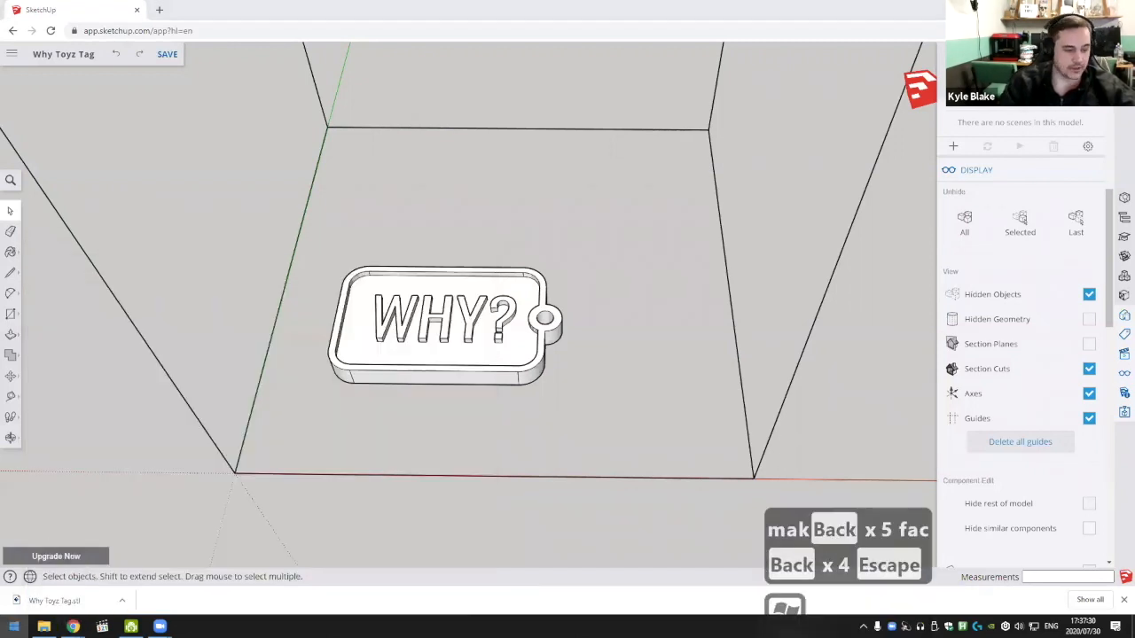
Show the full app list, scroll to the M entries and expand the MeshLab folder.
click(14, 626)
scroll(124, 462, down, 11)
scroll(129, 478, down, 3)
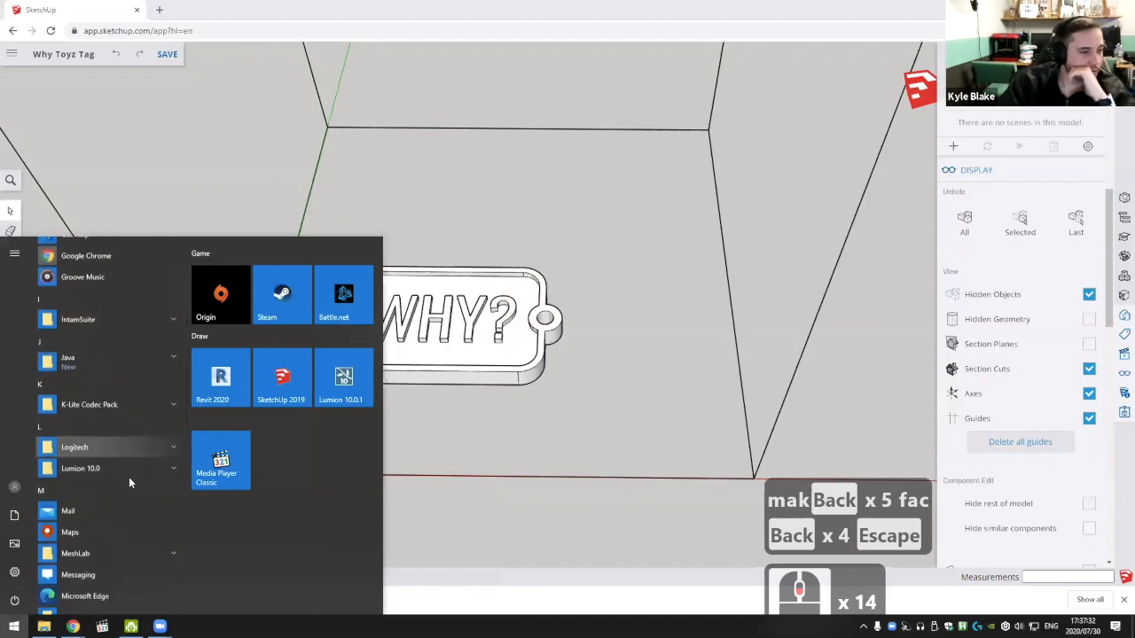
scroll(129, 478, down, 3)
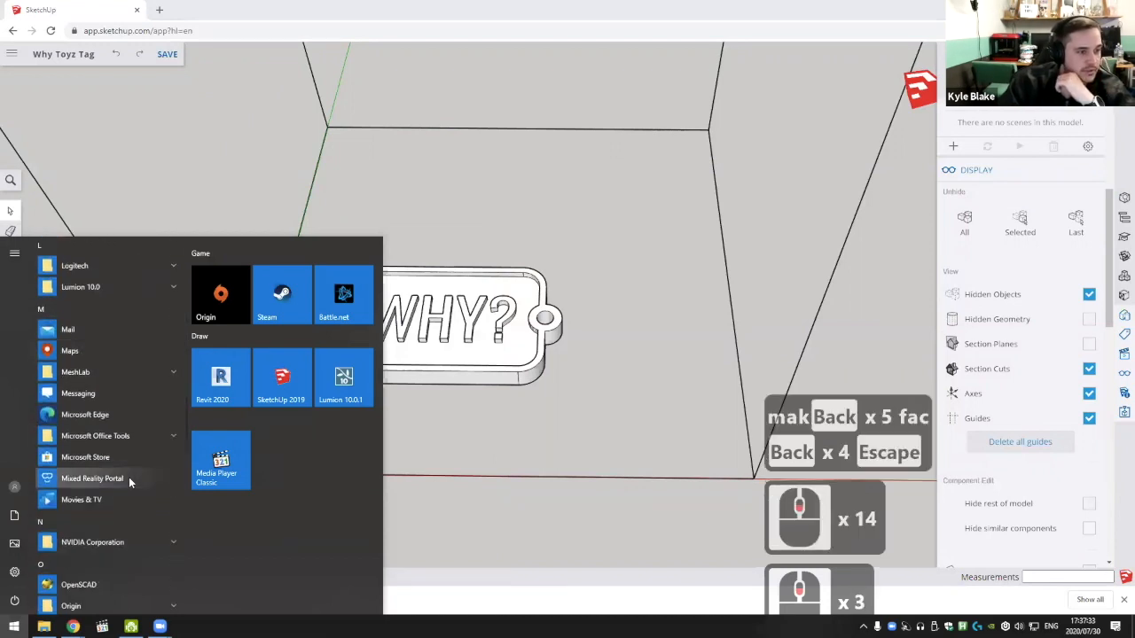
click(126, 372)
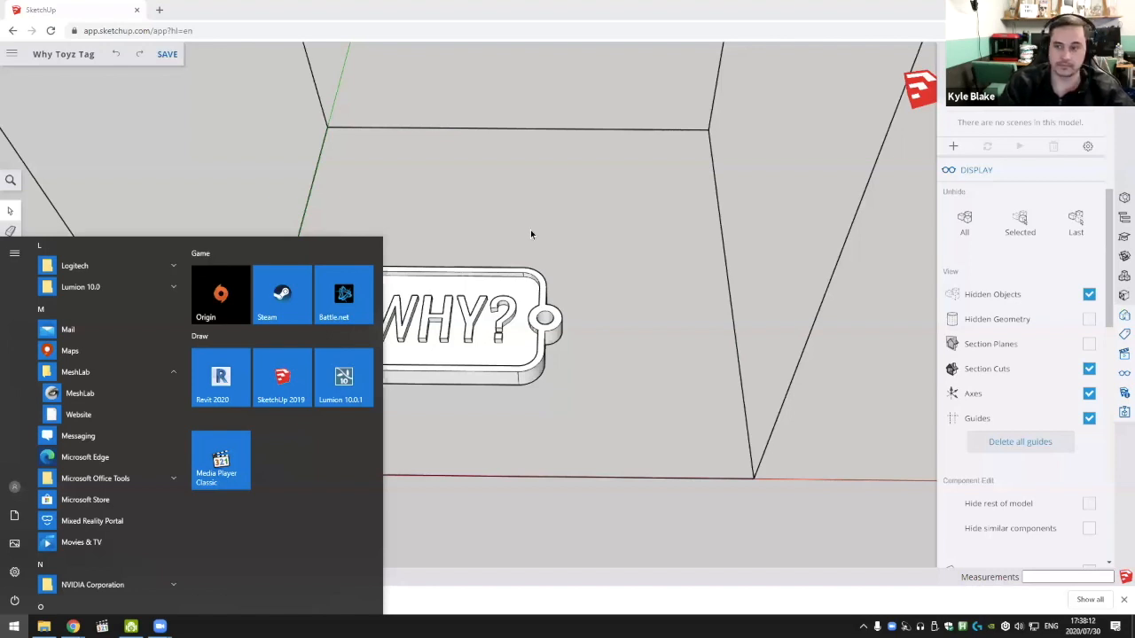
Dismiss the Start menu and orbit the view to look down on the WHY? tag model.
click(590, 283)
scroll(570, 323, down, 3)
middle_drag(566, 282, 568, 466)
scroll(595, 325, up, 3)
mouse_move(595, 325)
middle_down()
mouse_move(596, 311)
mouse_move(598, 387)
mouse_move(582, 314)
mouse_move(535, 369)
middle_up()
shift+scroll(595, 312, down, 2)
scroll(598, 317, up, 1)
click(598, 317)
Pan and orbit the view toward the empty space to the left of the tag.
click(451, 383)
scroll(456, 376, down, 2)
middle_drag(474, 328, 488, 408)
key(Escape)
scroll(476, 326, up, 3)
shift+scroll(489, 407, down, 2)
shift+middle_drag(489, 408, 516, 352)
middle_drag(392, 369, 383, 335)
scroll(383, 335, down, 4)
shift+middle_drag(254, 423, 53, 390)
scroll(53, 390, down, 4)
middle_drag(53, 390, 23, 344)
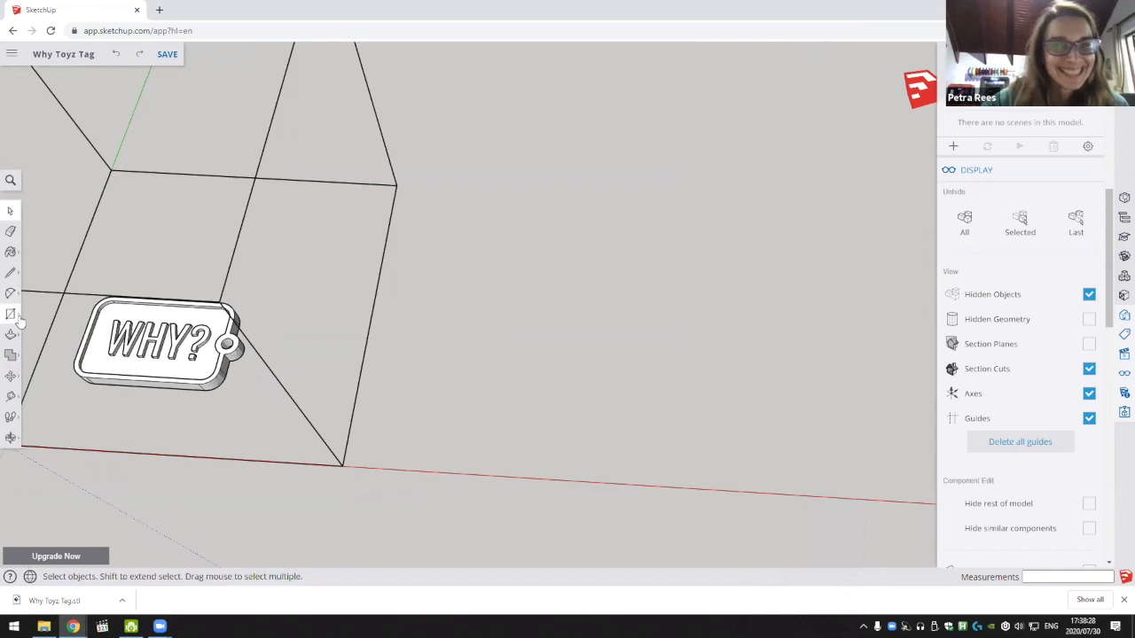
Draw a rectangle entered as 50.50, measure its side, and undo the wrongly sized result.
click(11, 314)
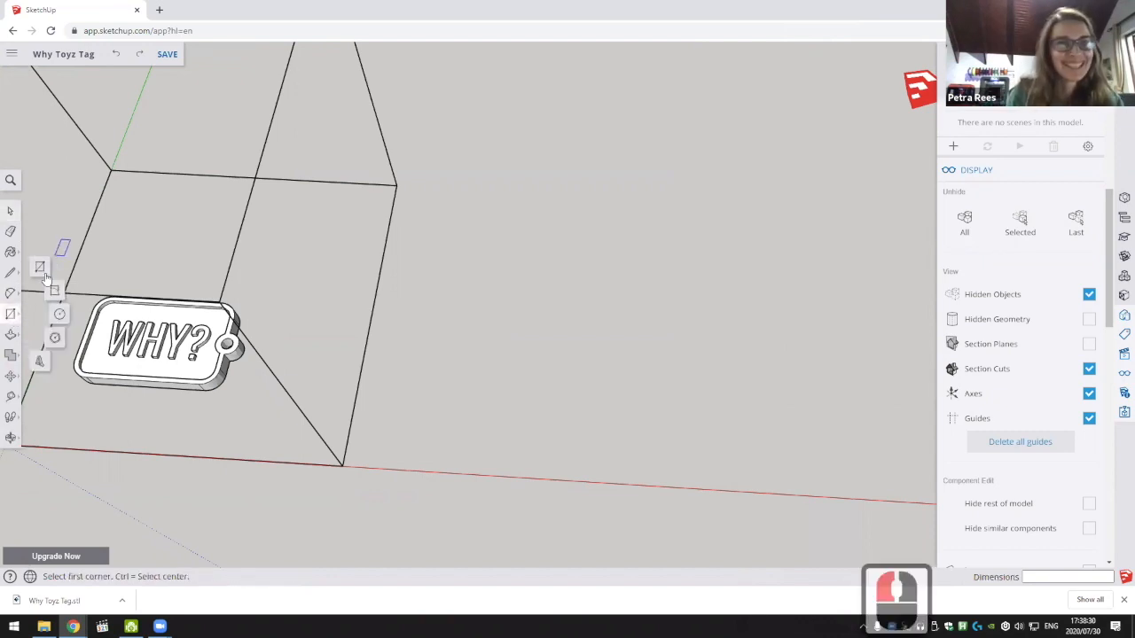
click(57, 257)
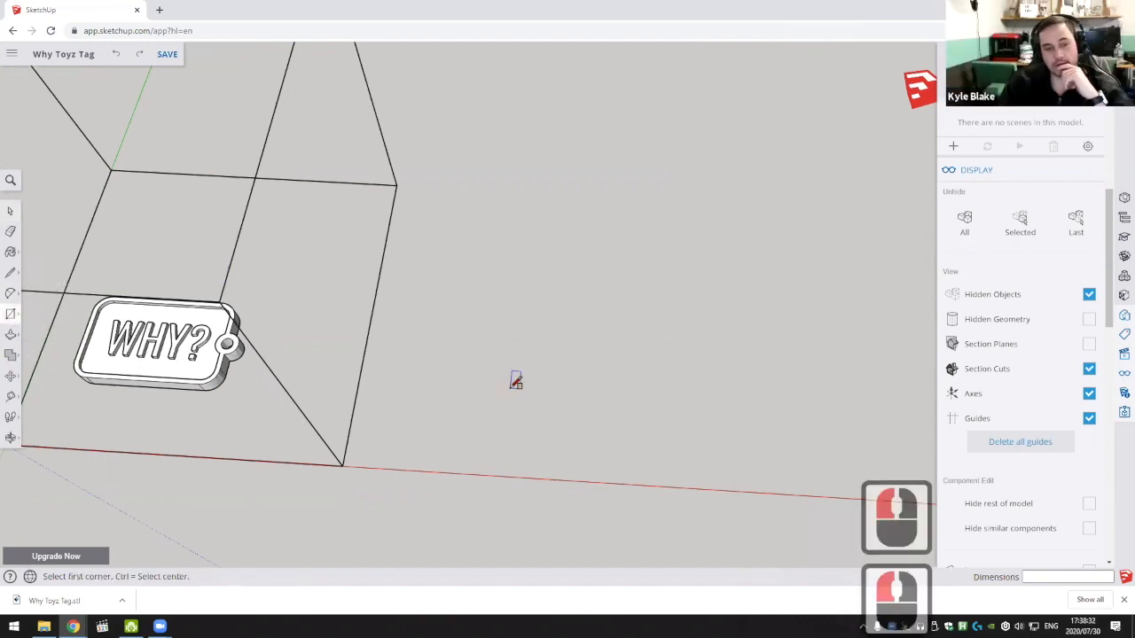
click(479, 405)
text(50)
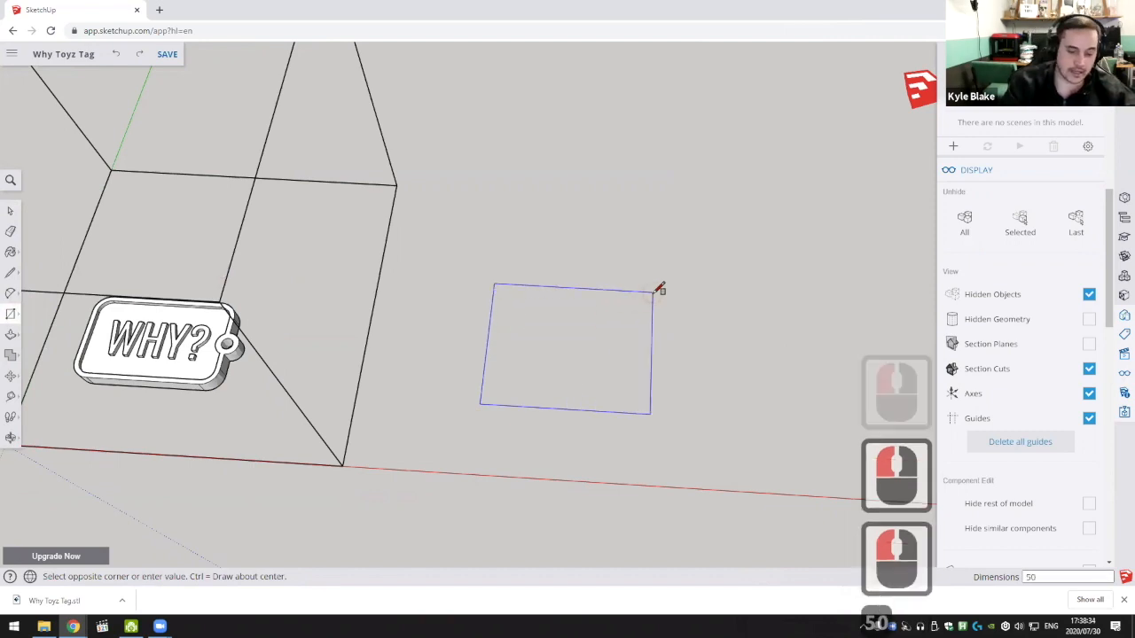
text(.)
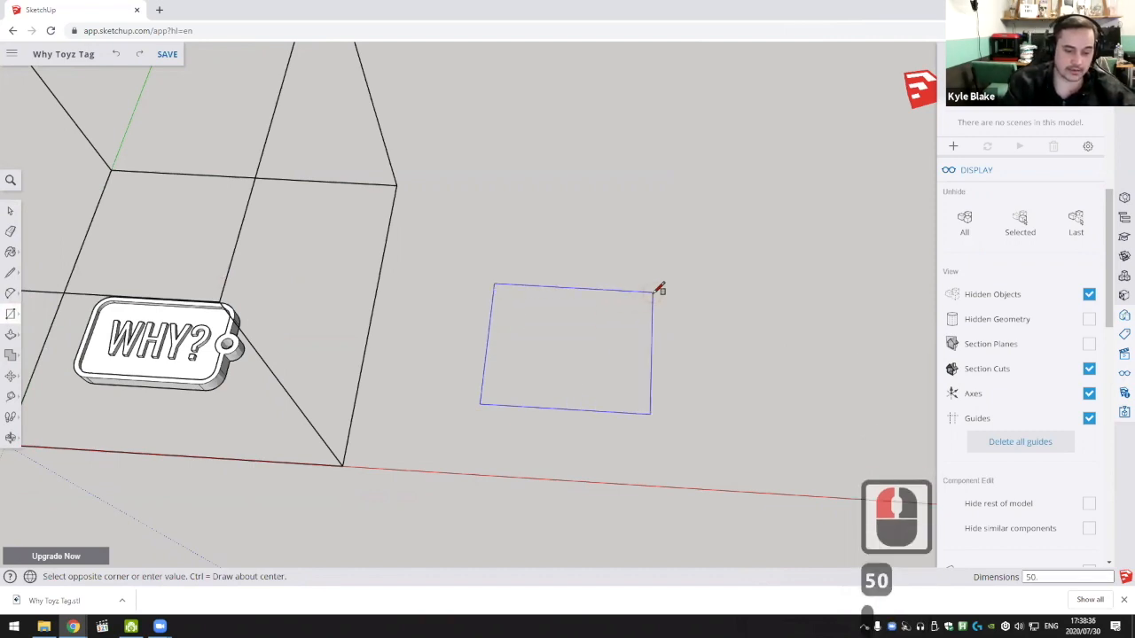
text(50)
key(Return)
middle_drag(618, 484, 631, 498)
key(t)
click(603, 406)
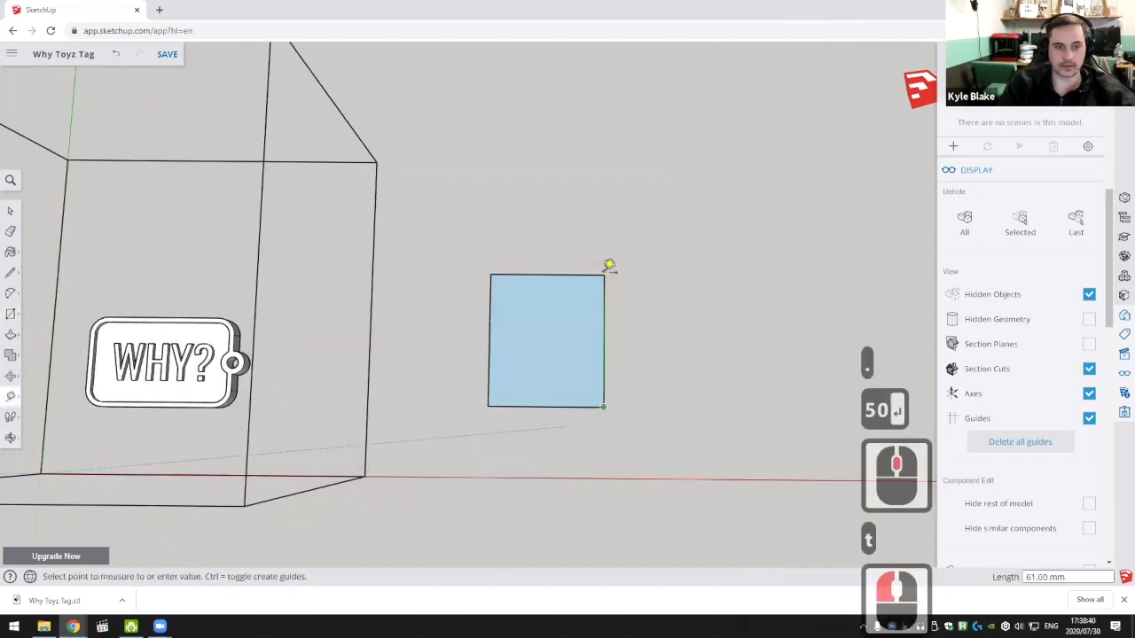
key(Escape)
key(ctrl+z)
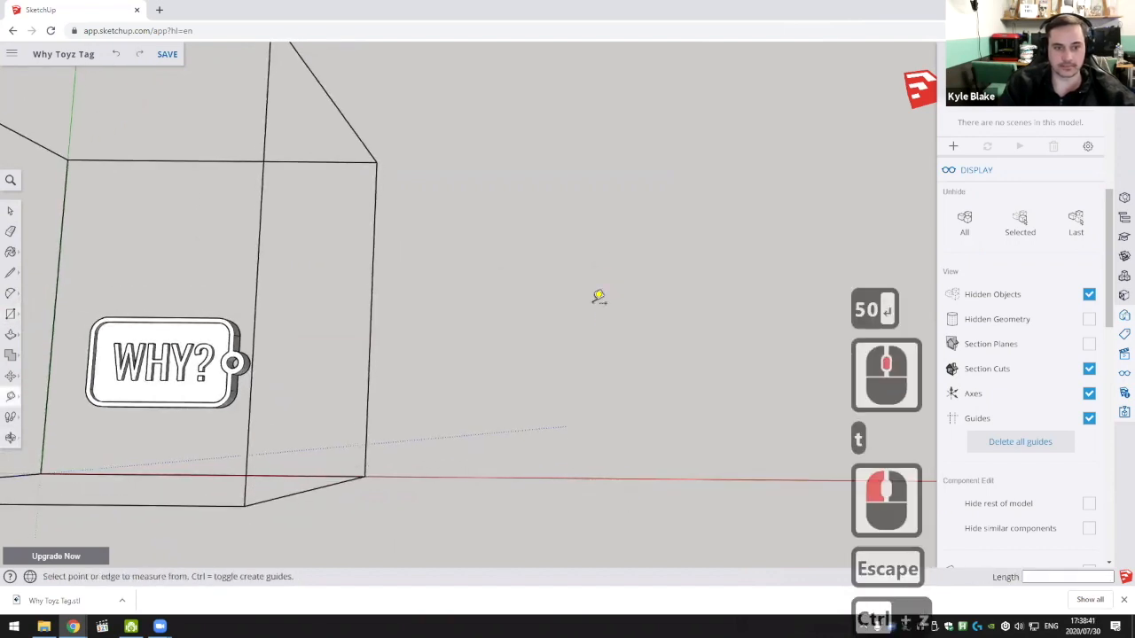
Draw a 50,50 mm square base in the empty space.
click(12, 313)
click(448, 358)
text(50,50)
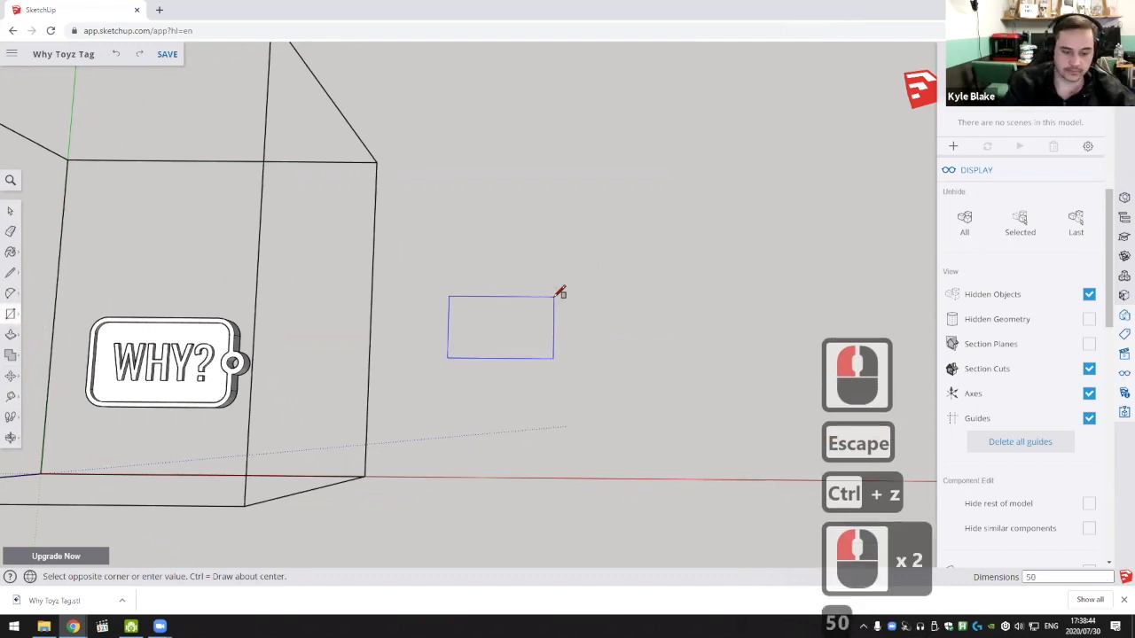
key(Return)
middle_drag(532, 355, 526, 309)
Push/Pull the square up 50 mm into a cube.
key(p)
scroll(524, 306, up, 3)
click(524, 302)
key(ctrl+z)
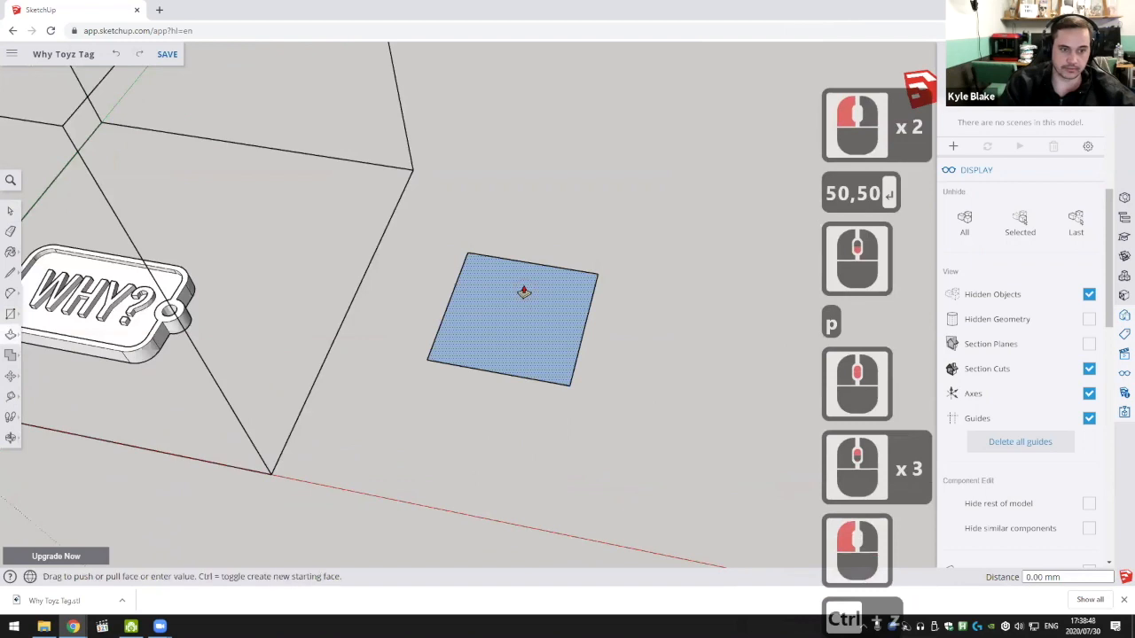
click(524, 294)
text(50)
key(Return)
scroll(532, 213, down, 3)
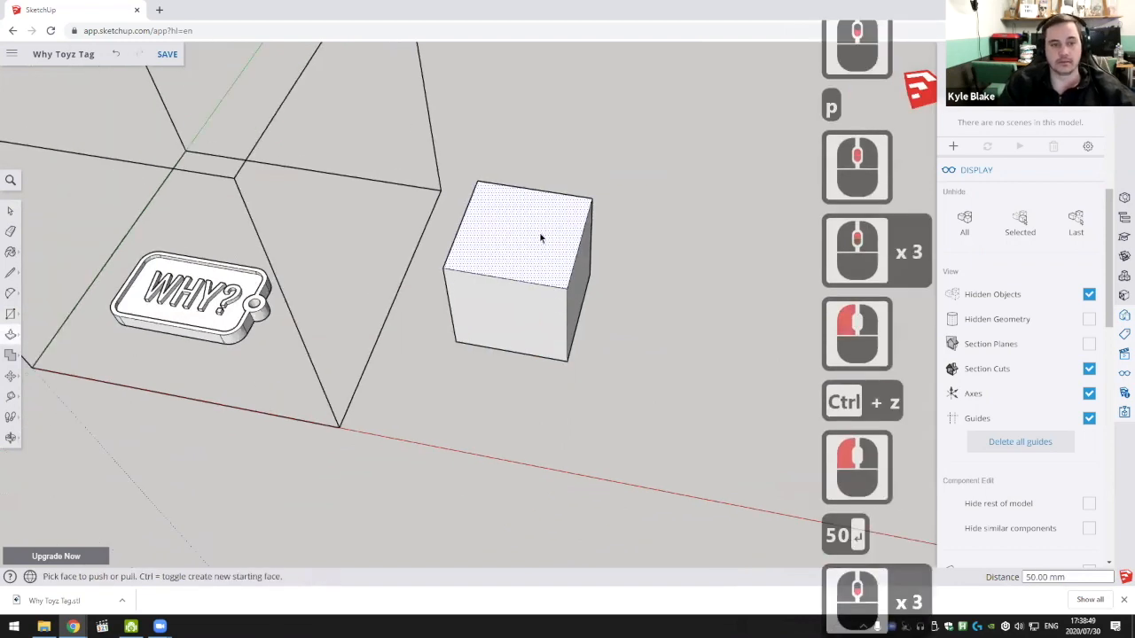
middle_drag(540, 233, 455, 203)
Select the whole new cube and orbit around it to check it.
key(space)
triple_click(532, 249)
scroll(509, 295, up, 3)
scroll(510, 295, up, 4)
middle_drag(601, 218, 372, 168)
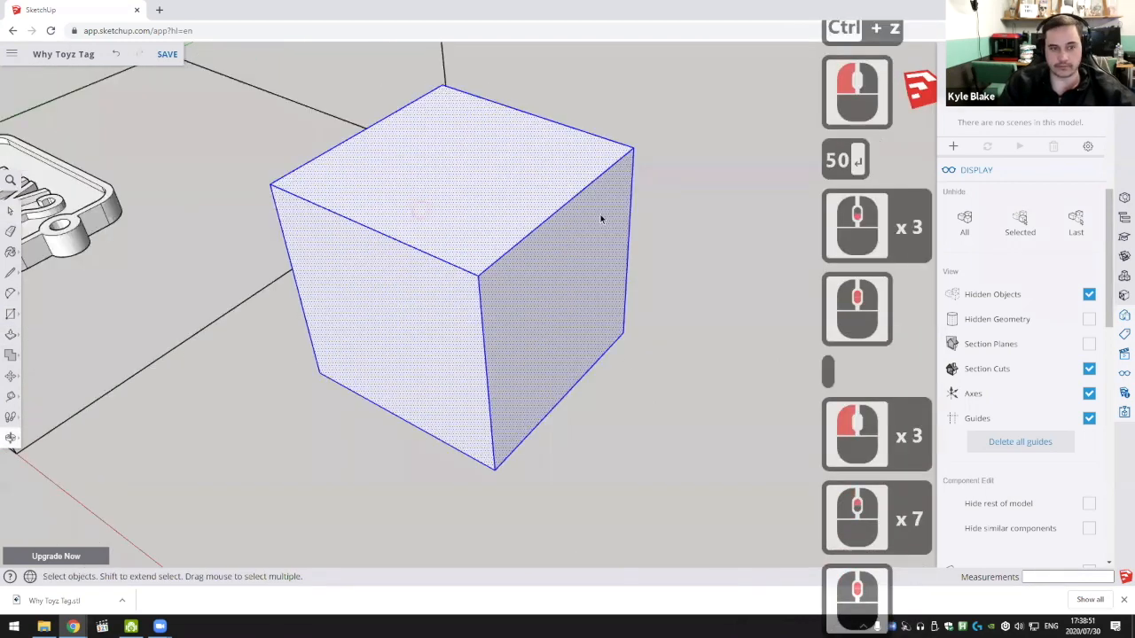
scroll(484, 335, down, 7)
Divide the front edge of the cube's top face into 4 equal segments.
middle_drag(484, 336, 492, 274)
middle_drag(492, 274, 496, 230)
click(546, 420)
middle_drag(423, 317, 513, 340)
shift+middle_drag(692, 266, 448, 313)
scroll(392, 349, up, 4)
click(392, 344)
scroll(431, 363, up, 2)
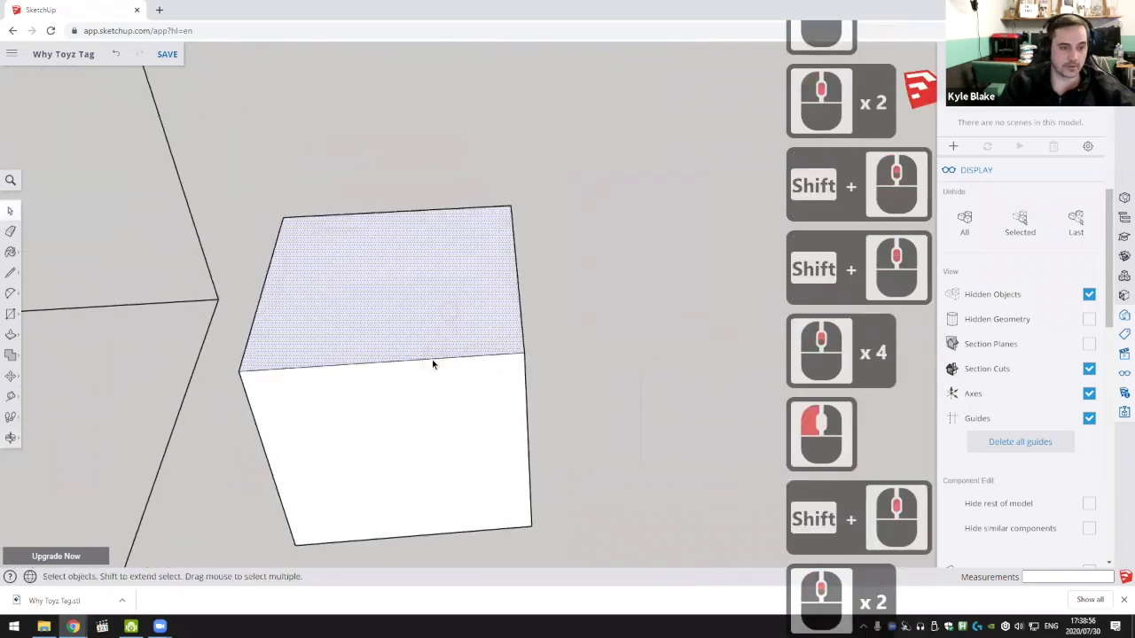
click(432, 359)
right_click(442, 364)
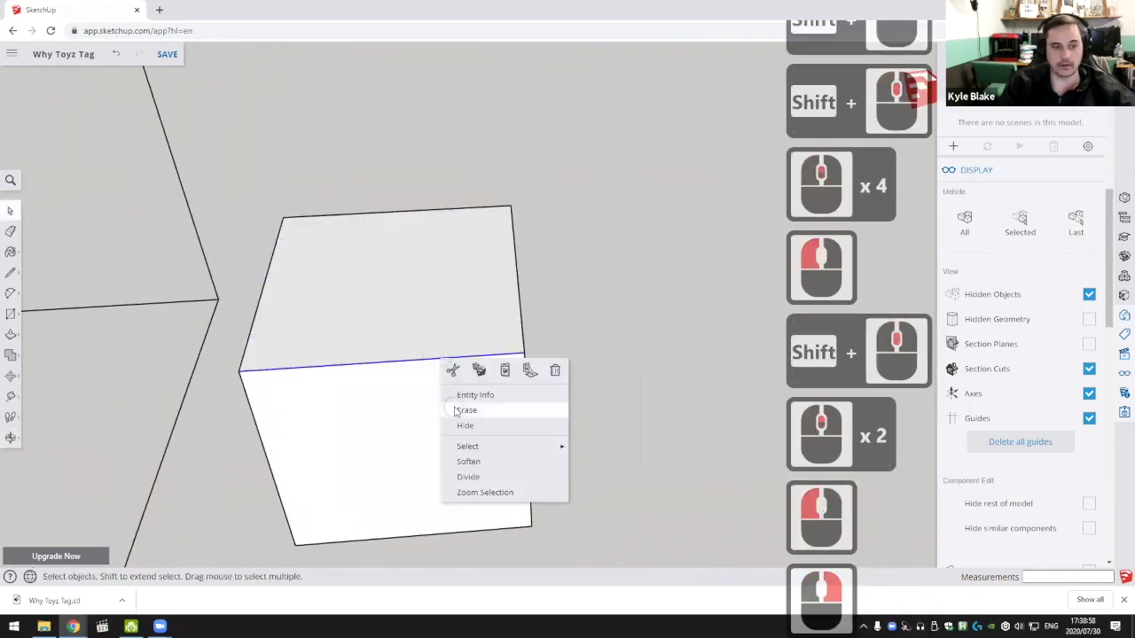
click(502, 478)
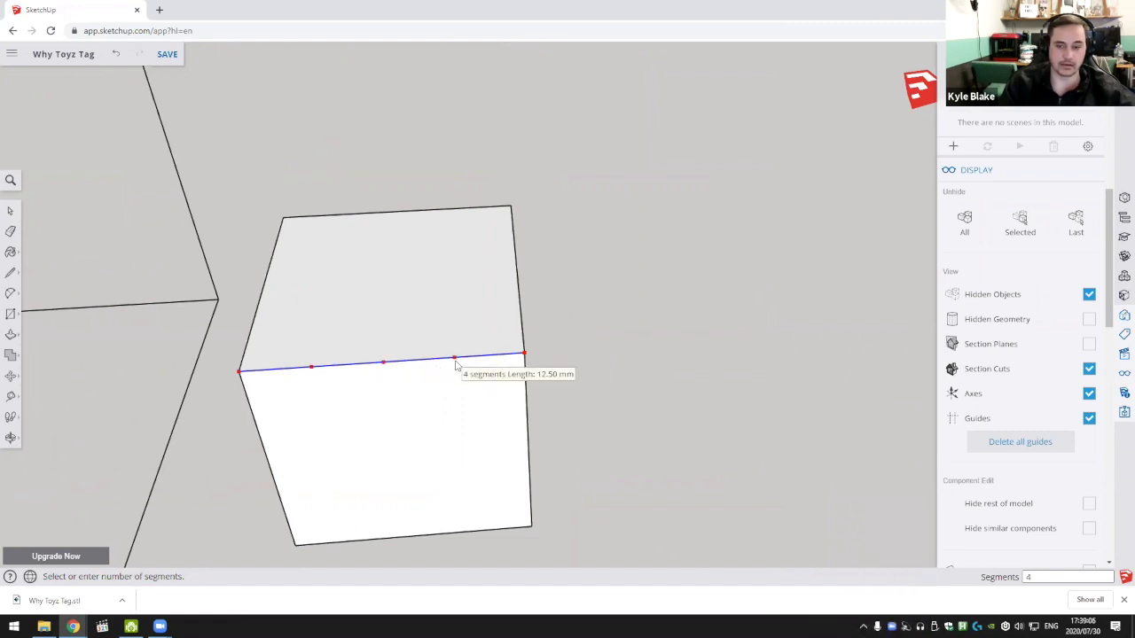
click(455, 364)
Draw three lines from the front-edge division points across to the opposite top edge.
click(11, 273)
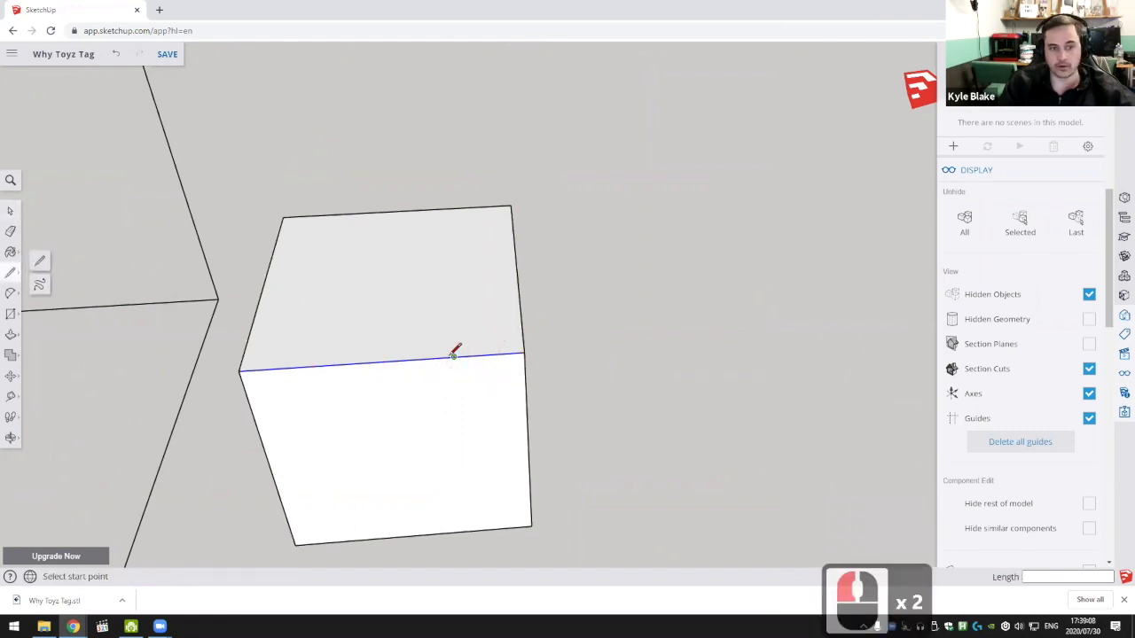
click(454, 356)
click(455, 207)
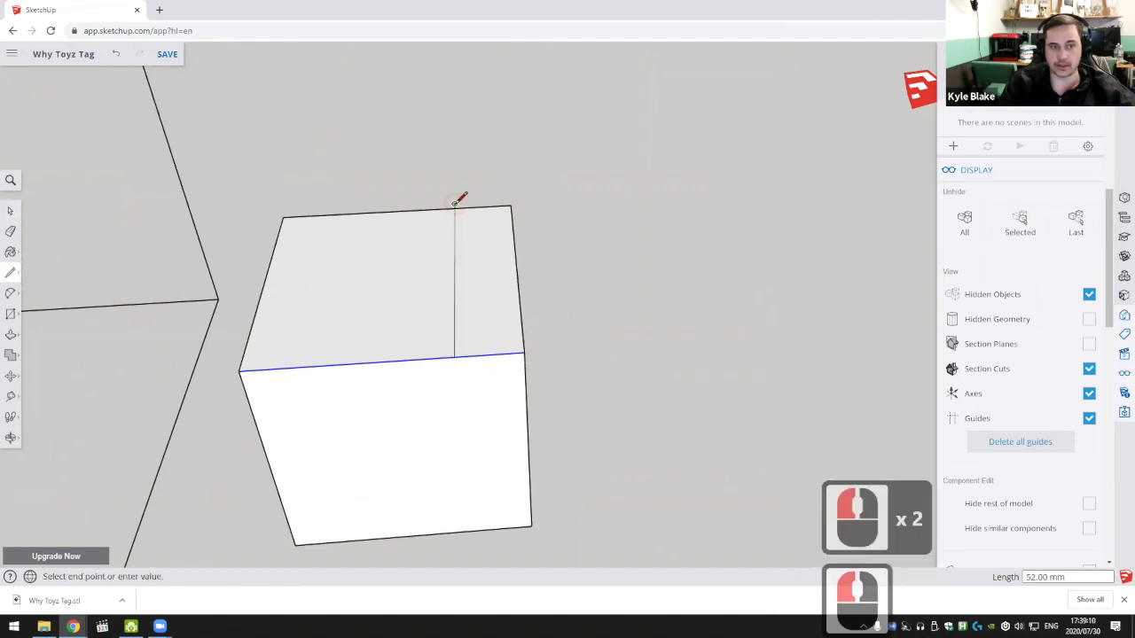
key(Escape)
click(385, 361)
click(397, 213)
key(Escape)
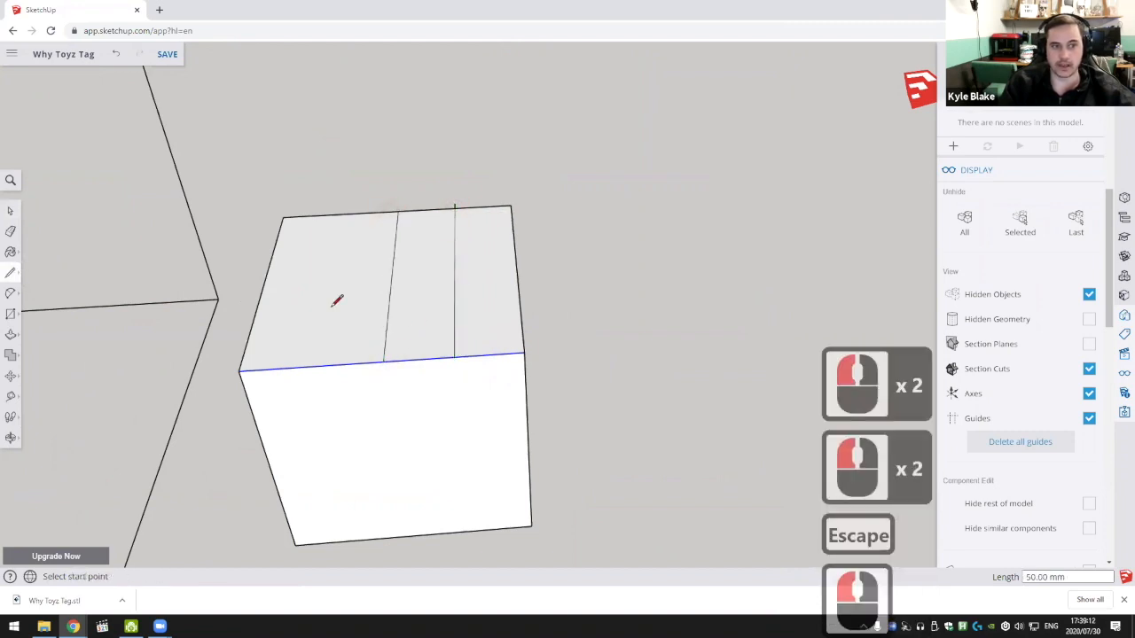
click(315, 364)
click(335, 214)
middle_drag(306, 238, 269, 371)
Divide the top face's left edge into 4 equal segments.
key(space)
click(268, 371)
right_click(267, 366)
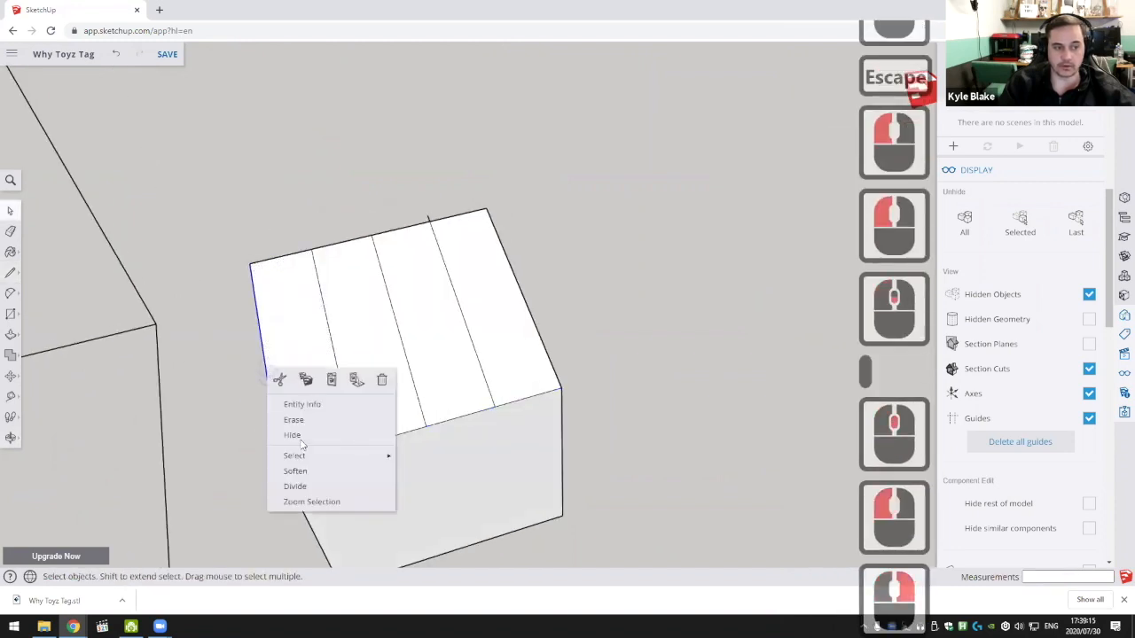
click(314, 485)
key(ctrl+z)
right_click(271, 393)
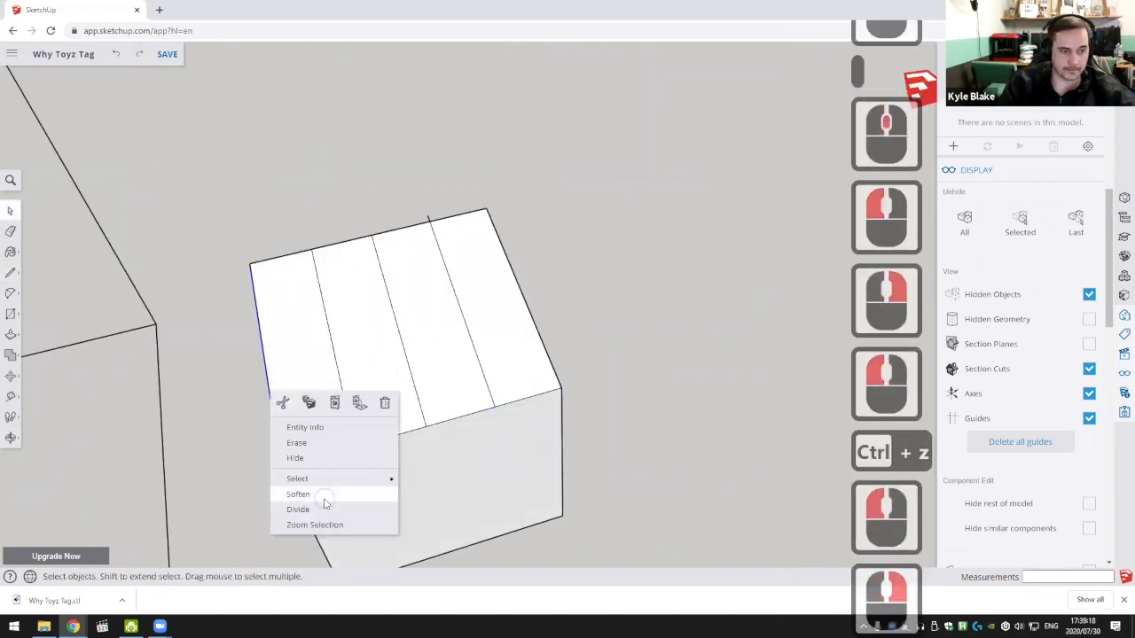
click(298, 508)
middle_drag(298, 509, 362, 506)
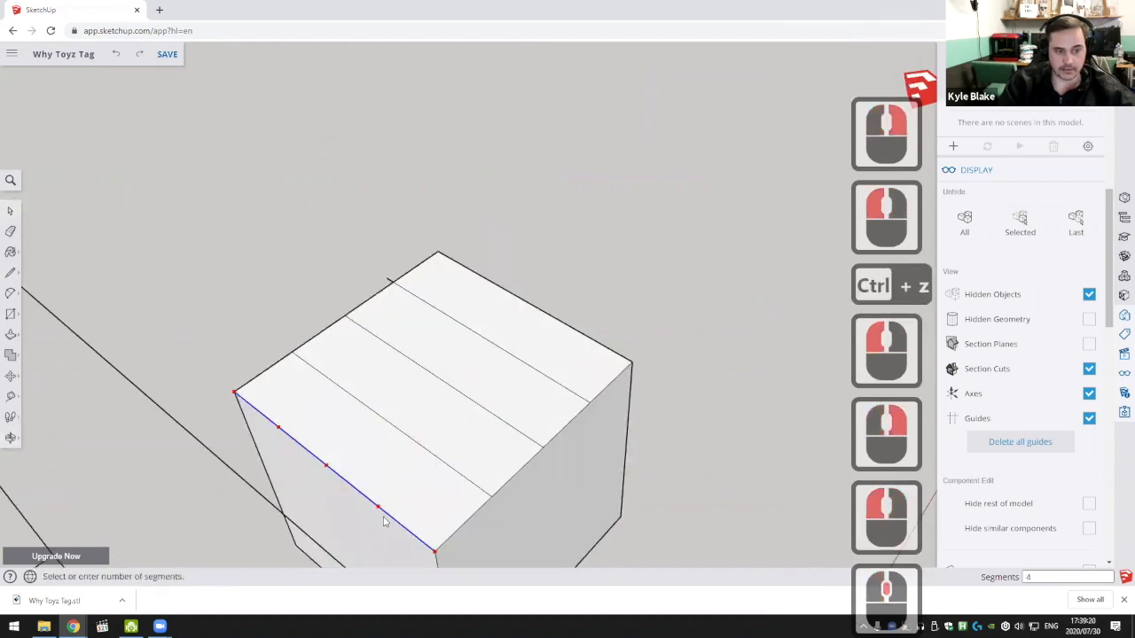
click(376, 517)
Draw three crosswise lines from the left-edge division points, completing the 4 × 4 grid.
click(10, 272)
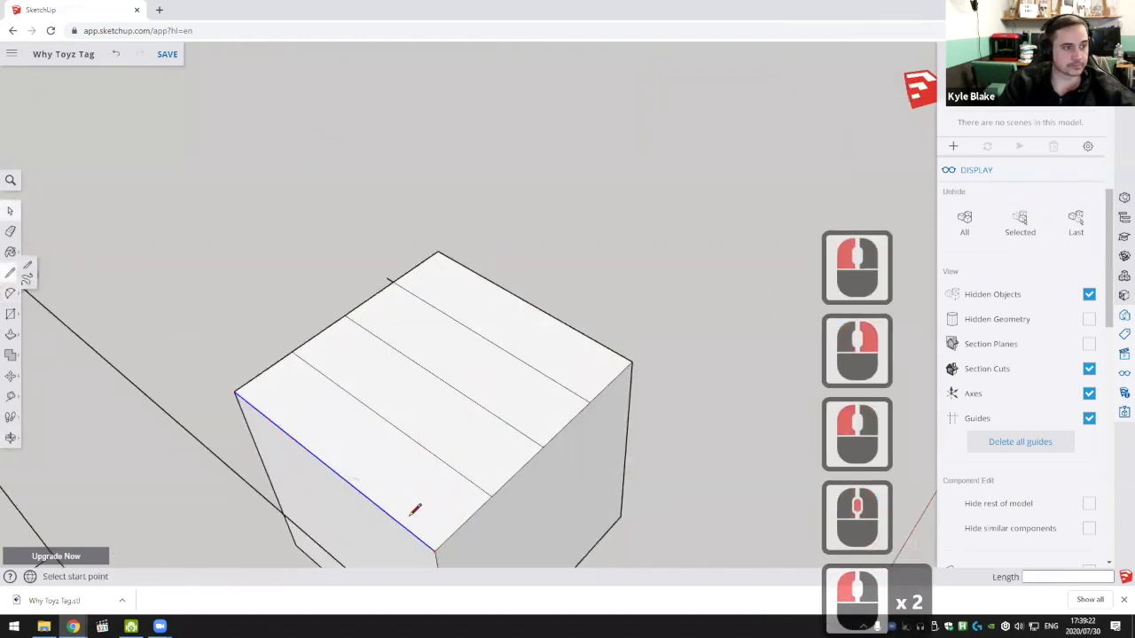
click(378, 506)
click(578, 331)
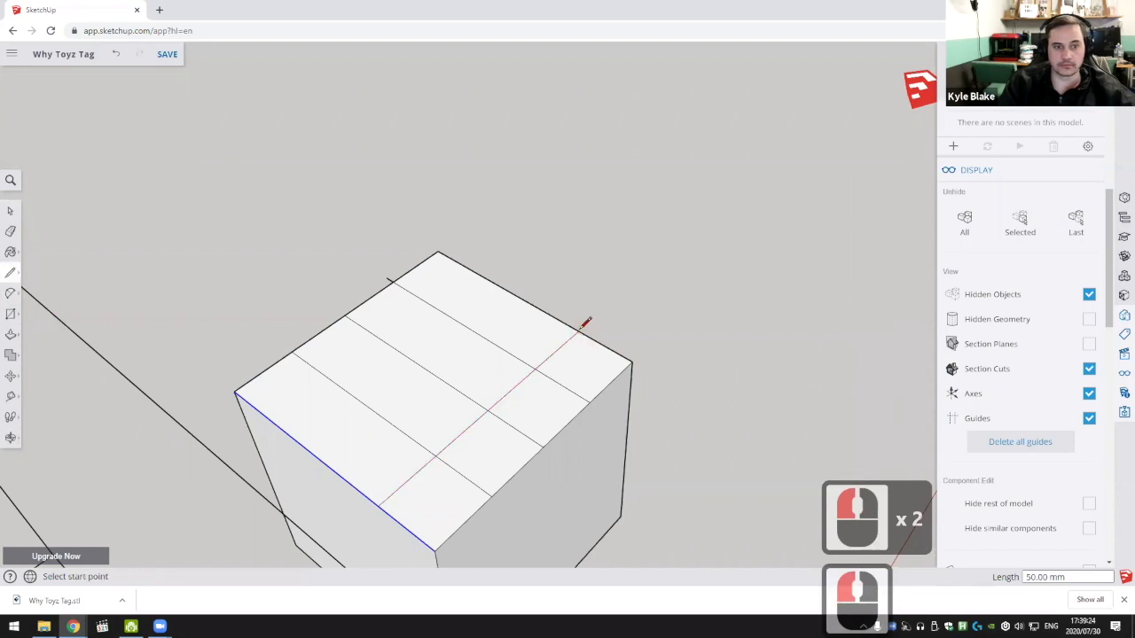
key(Escape)
click(326, 464)
click(527, 302)
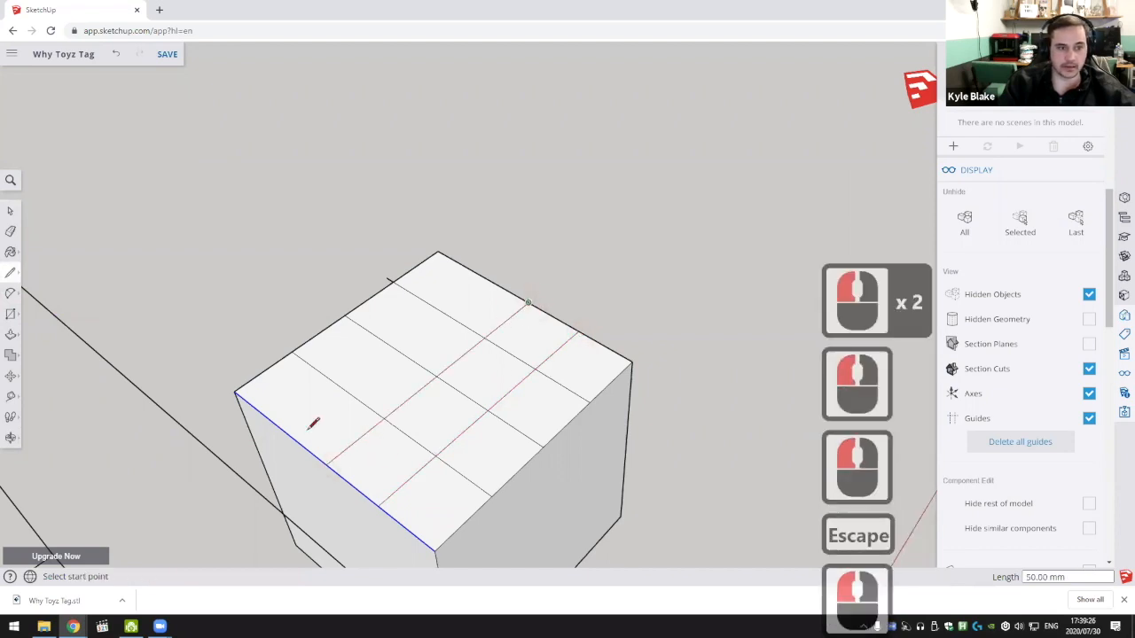
key(Escape)
click(277, 426)
click(481, 276)
middle_drag(459, 303, 388, 355)
Erase the overhanging line ends left beyond the gridded top face.
key(e)
scroll(529, 234, up, 5)
click(517, 234)
click(401, 182)
scroll(403, 179, down, 1)
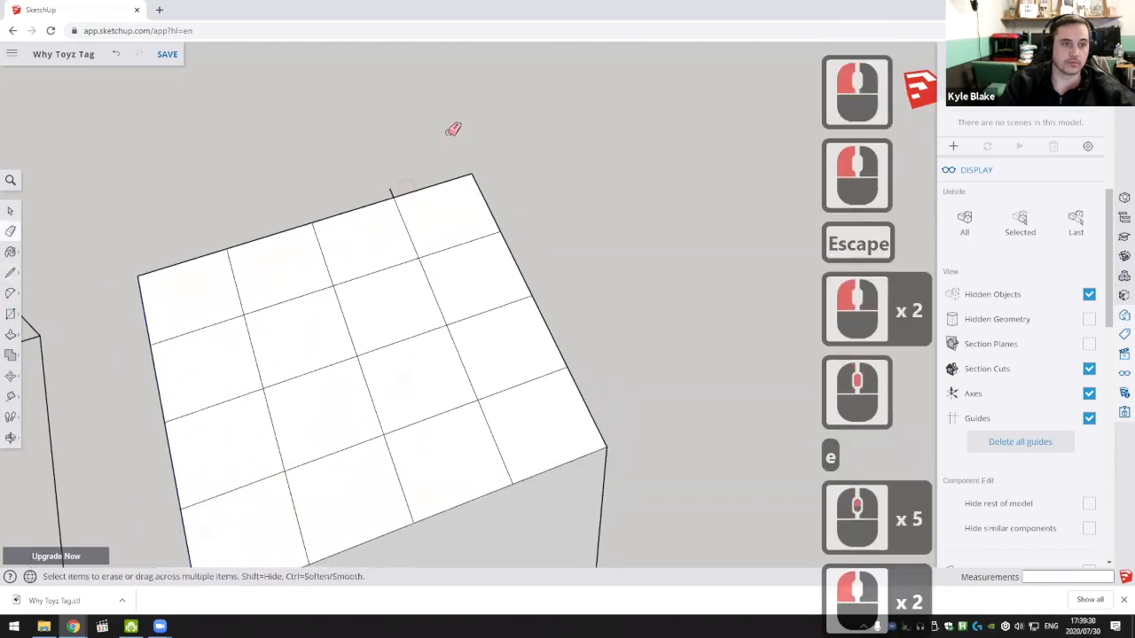
shift+middle_drag(404, 176, 453, 126)
click(437, 140)
click(12, 314)
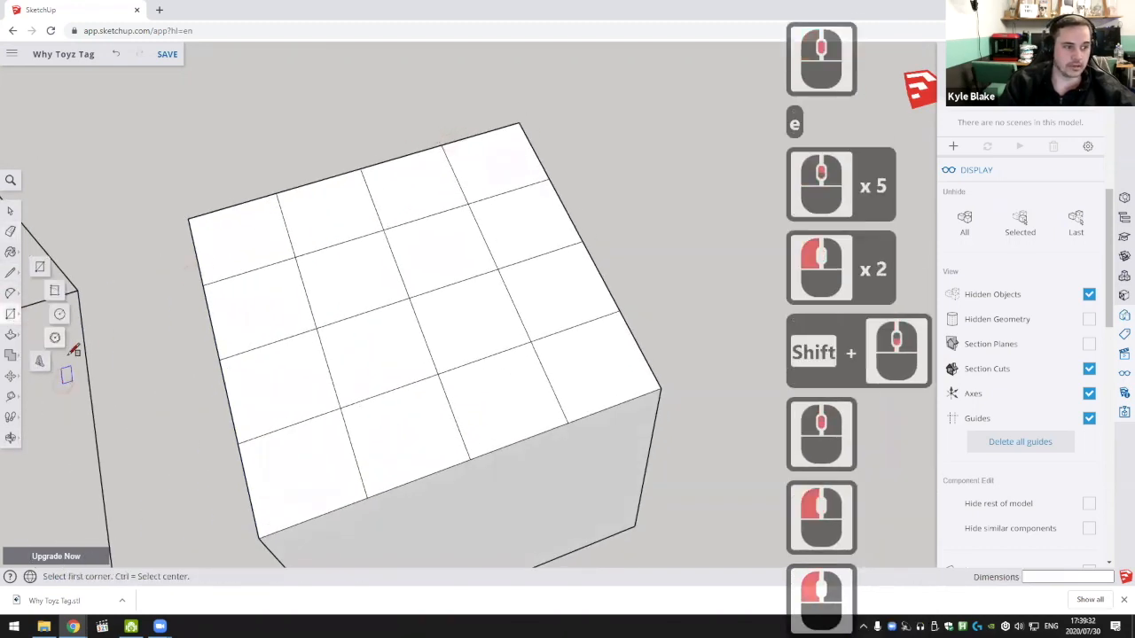
click(58, 327)
Draw four 5 mm radius hole circles centred on grid intersections of the cube's top face.
click(295, 257)
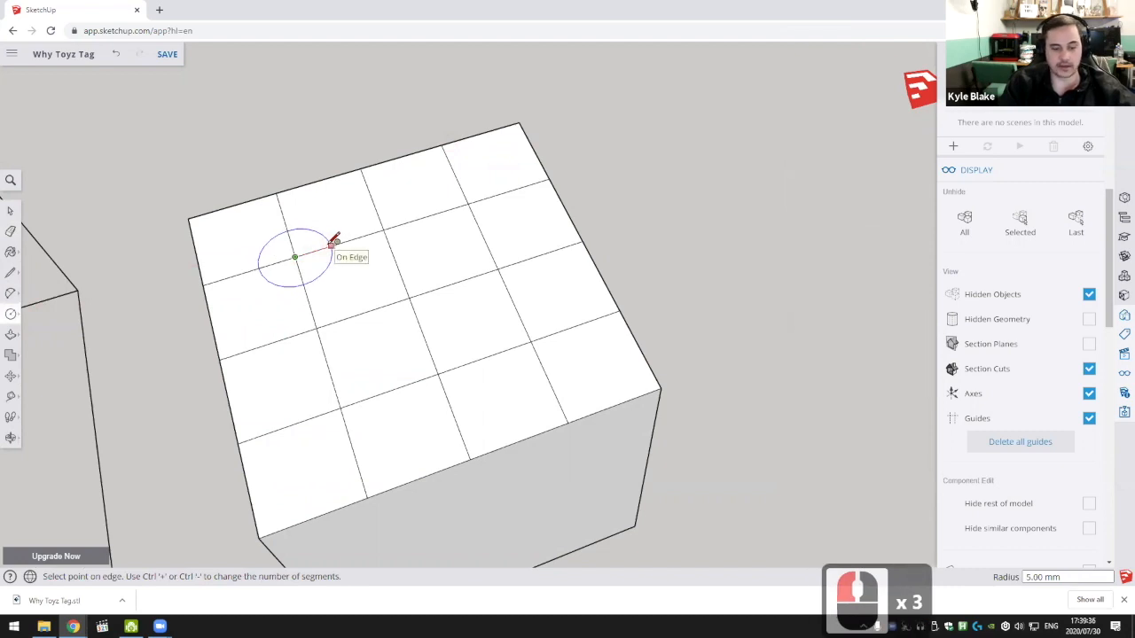
text(5)
key(Return)
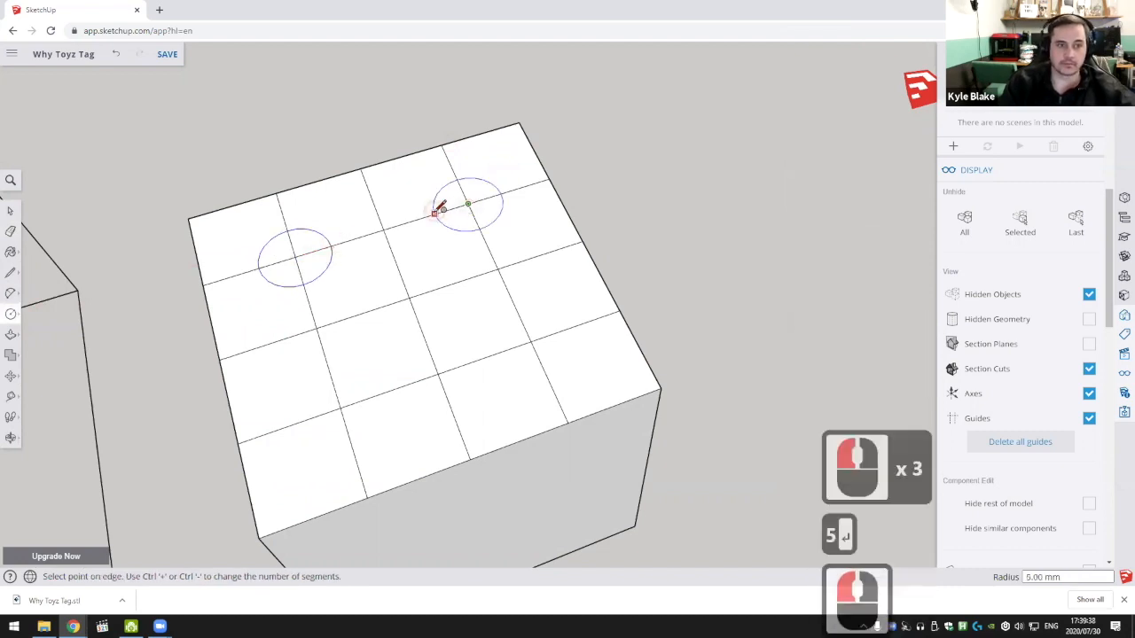
click(434, 213)
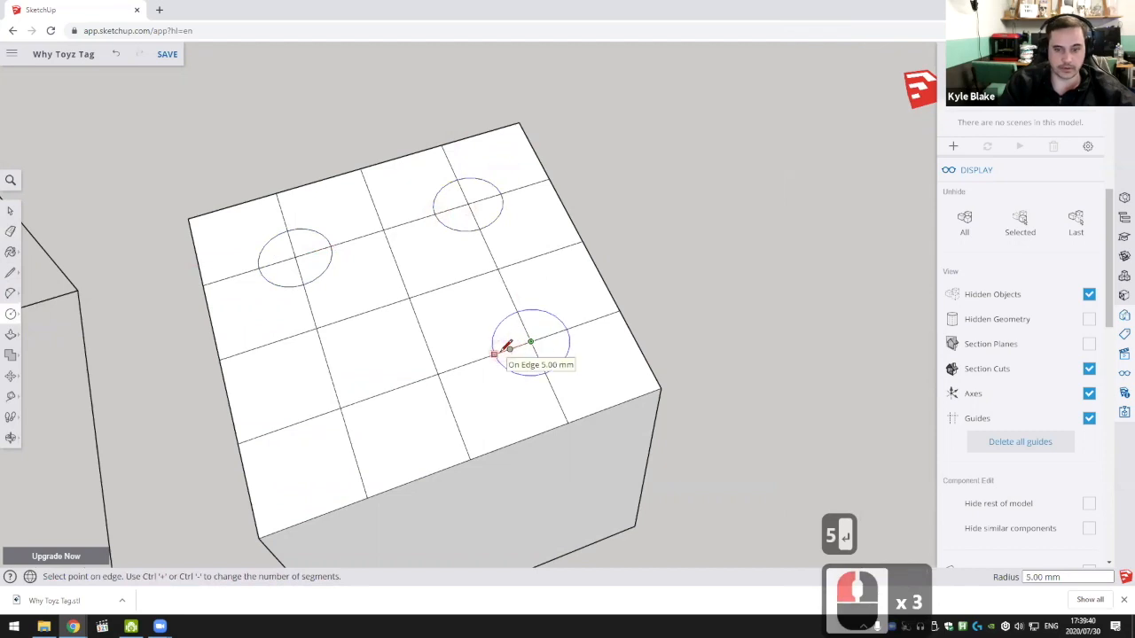
click(341, 406)
key(Escape)
click(340, 408)
click(381, 390)
Orbit around the cube, then select its front-right vertical edge and open and dismiss its context menu.
scroll(526, 210, down, 8)
middle_drag(527, 210, 570, 214)
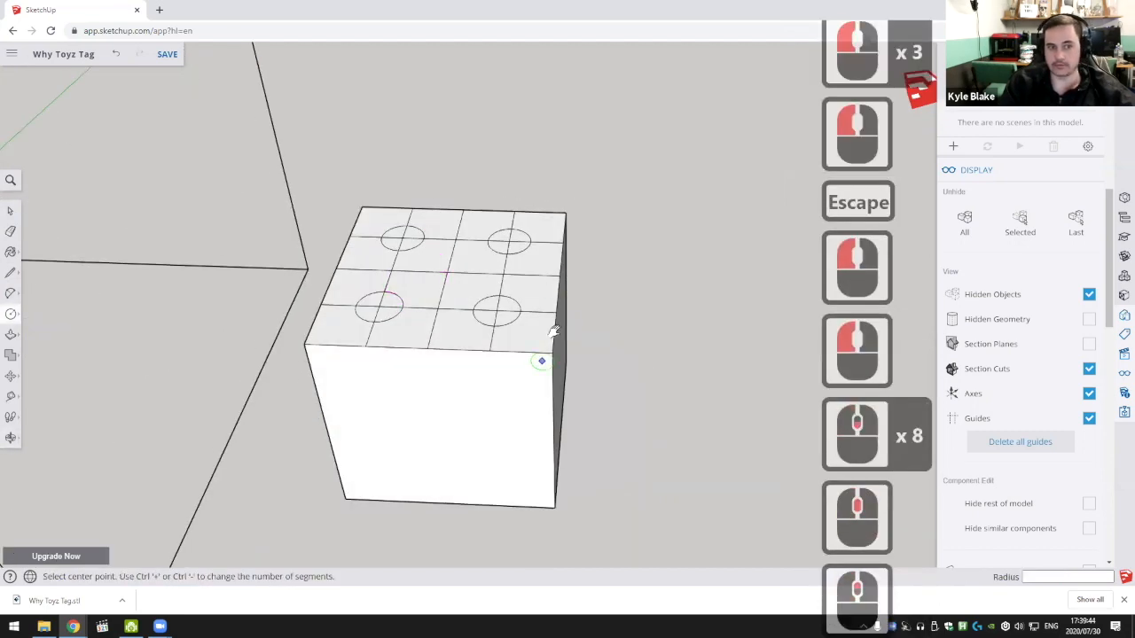
middle_drag(549, 337, 390, 256)
key(space)
scroll(360, 331, up, 2)
middle_drag(360, 332, 366, 308)
scroll(383, 411, down, 2)
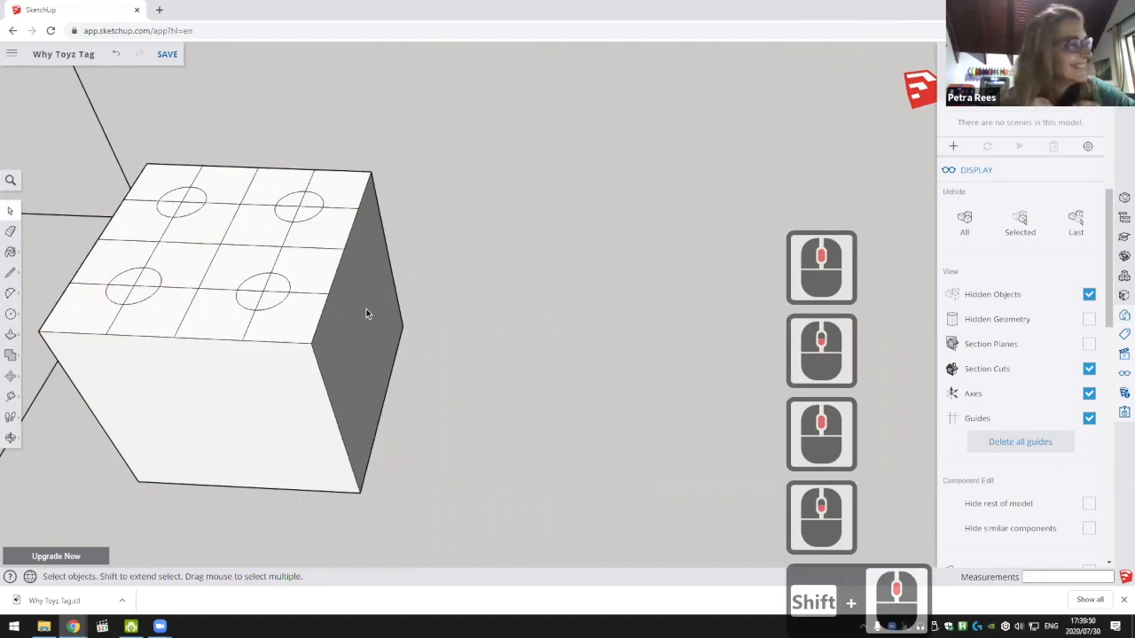
middle_drag(294, 355, 284, 292)
scroll(403, 338, up, 1)
click(405, 341)
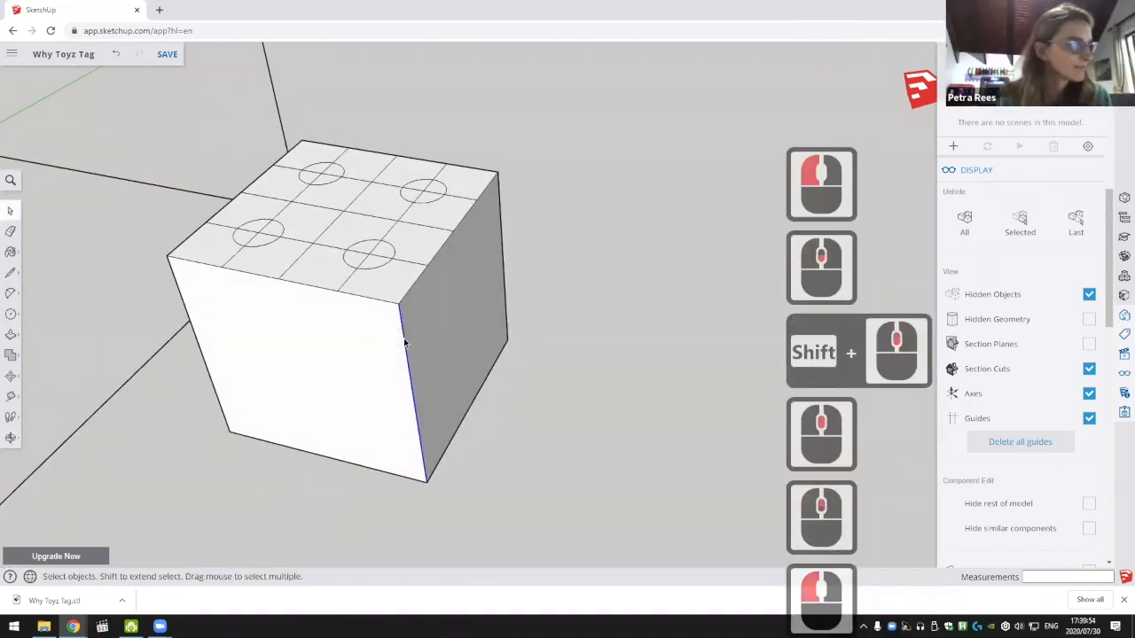
right_click(404, 341)
click(453, 266)
middle_drag(344, 276, 351, 344)
Erase the grid line segments crossing and surrounding the four circles.
key(e)
mouse_move(347, 332)
mouse_down()
mouse_move(306, 286)
mouse_move(316, 275)
mouse_up()
click(369, 289)
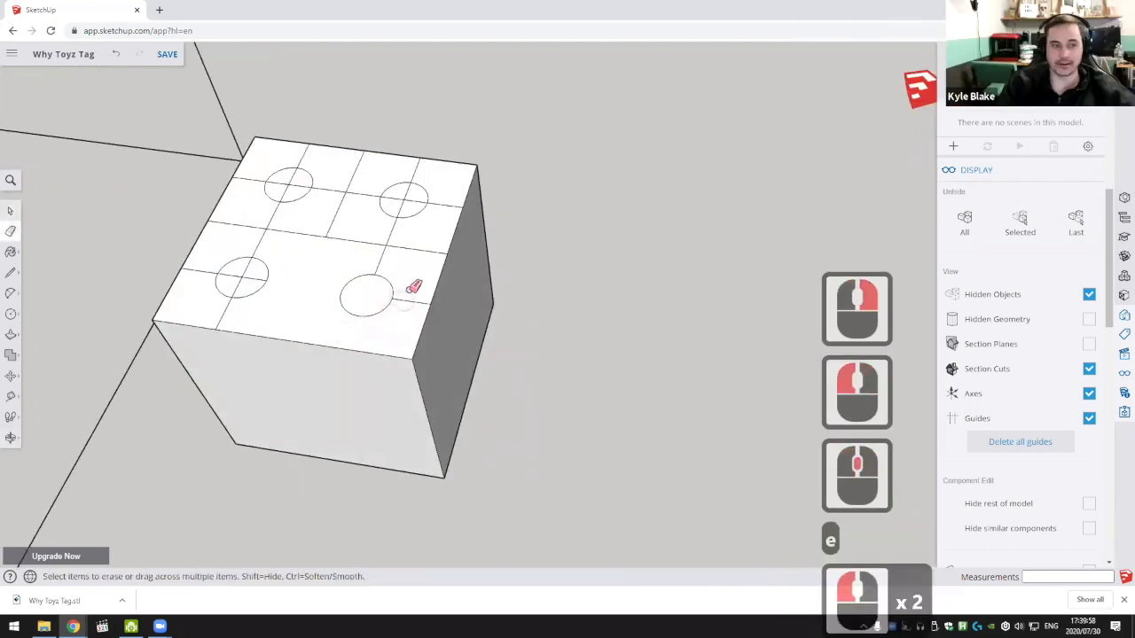
click(415, 173)
click(408, 200)
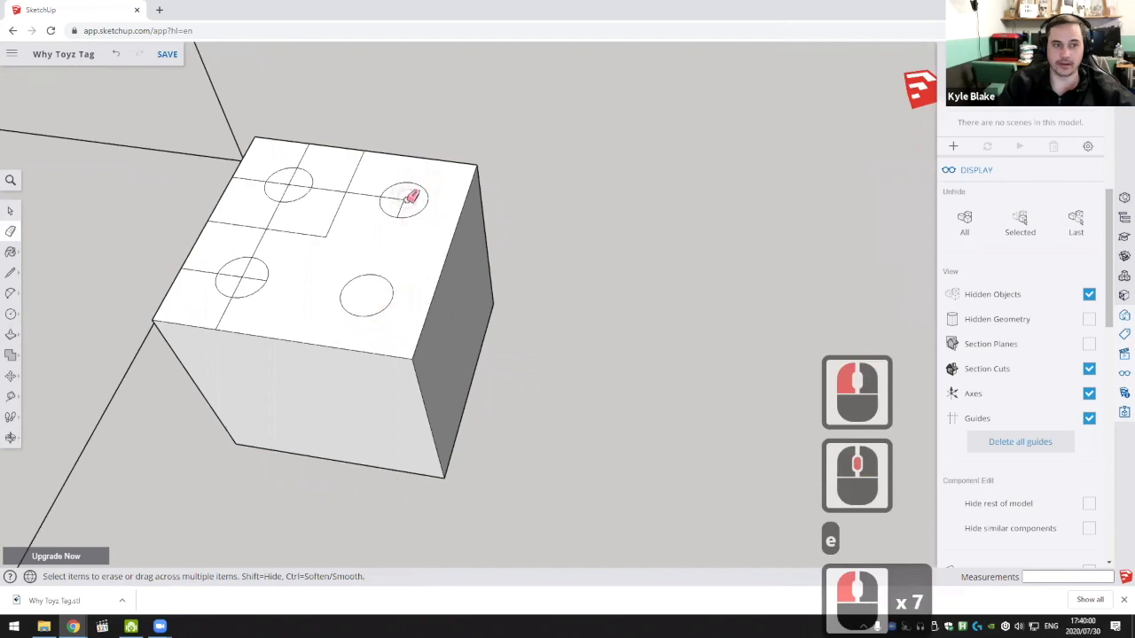
click(343, 194)
click(391, 199)
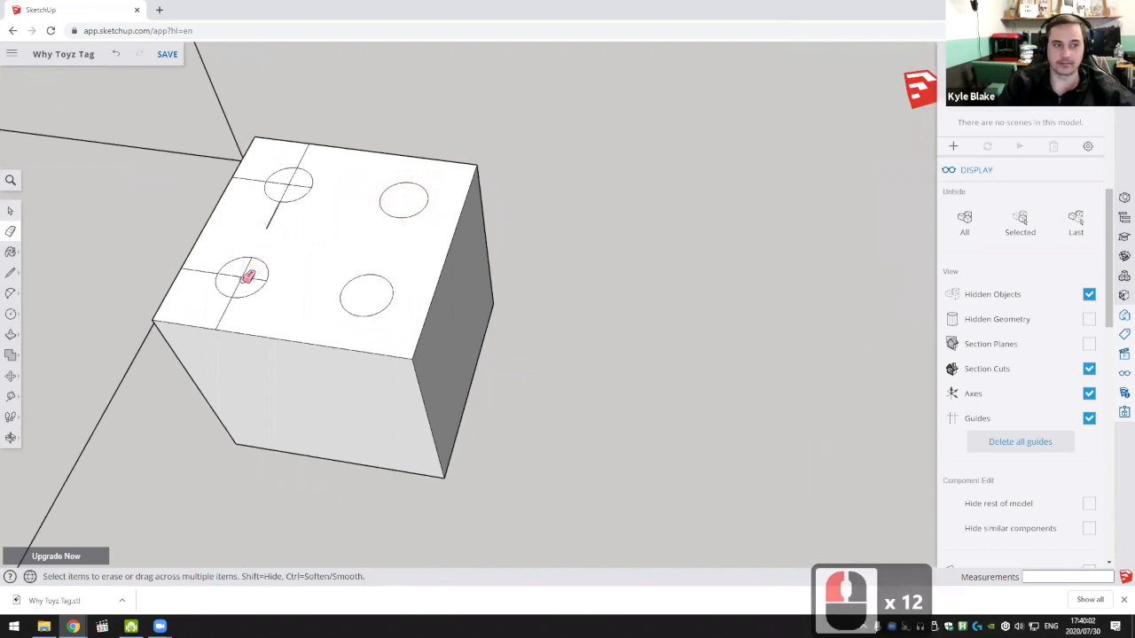
click(220, 314)
click(199, 270)
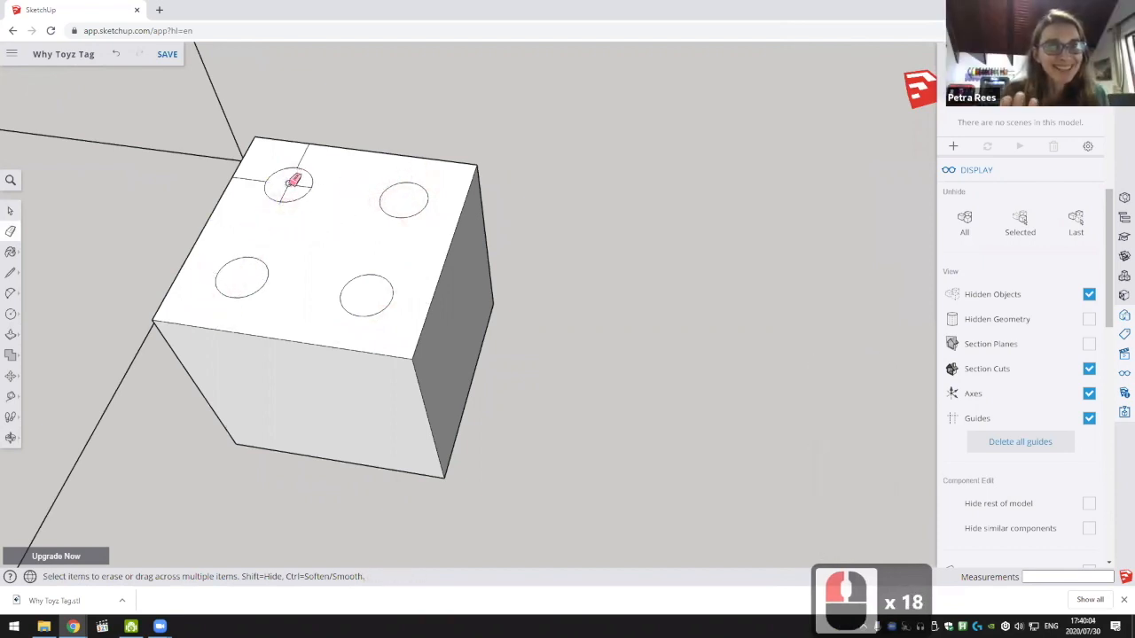
click(286, 186)
click(304, 158)
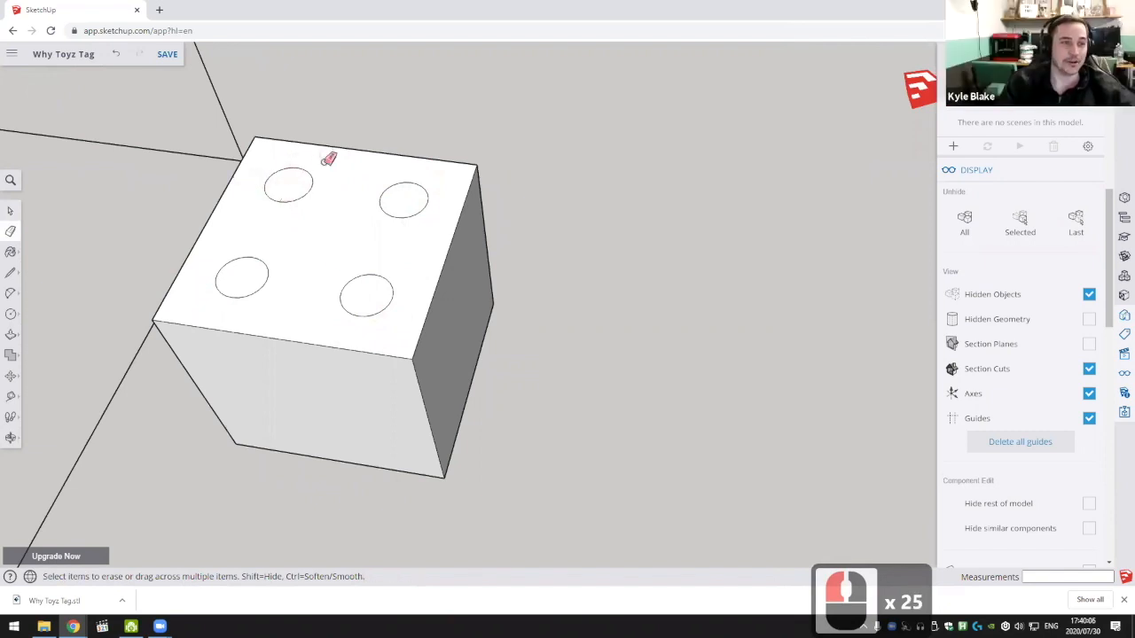
scroll(382, 248, down, 5)
scroll(383, 252, up, 2)
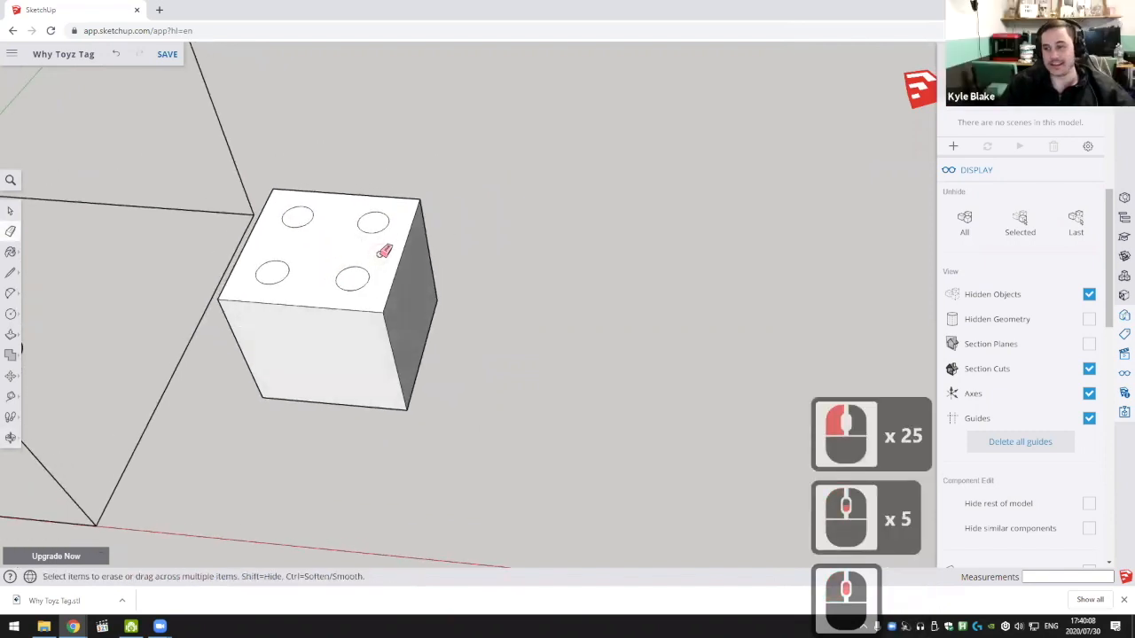
Undo the recent erasing to restore the gridded top face.
key(p)
scroll(405, 261, up, 6)
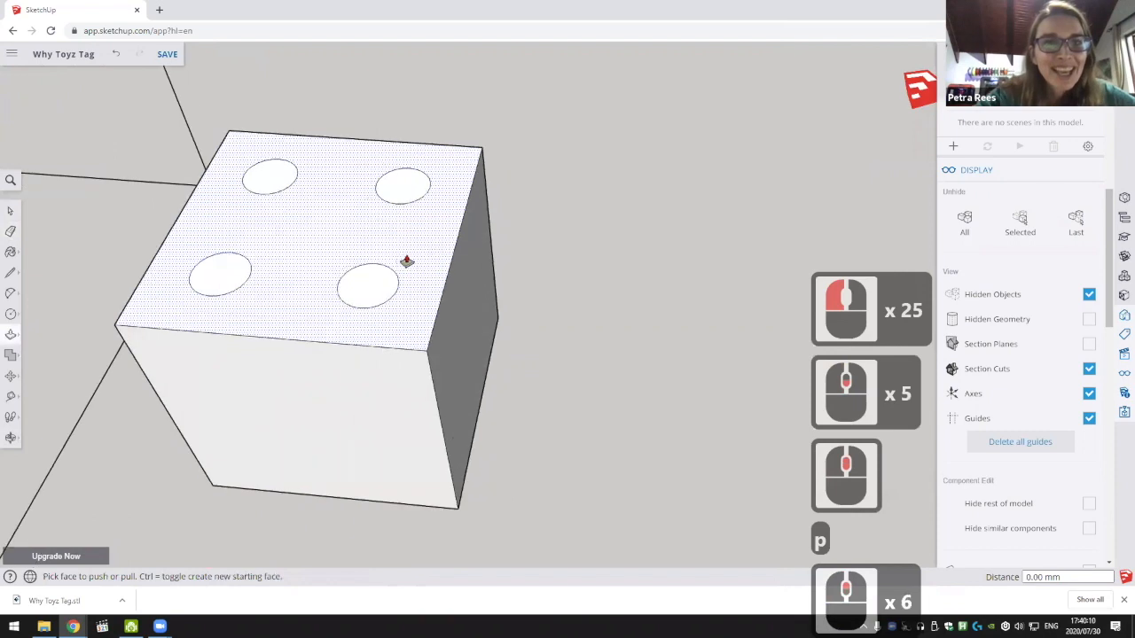
scroll(405, 261, down, 3)
scroll(406, 262, up, 1)
key(ctrl+z)
key(ctrl+z)
key(ctrl+z)
key(ctrl+z)
key(ctrl+z)
key(ctrl+z)
key(ctrl+z)
key(ctrl+z)
key(ctrl+z)
key(ctrl+z)
key(ctrl+z)
key(ctrl+z)
key(ctrl+z)
key(ctrl+z)
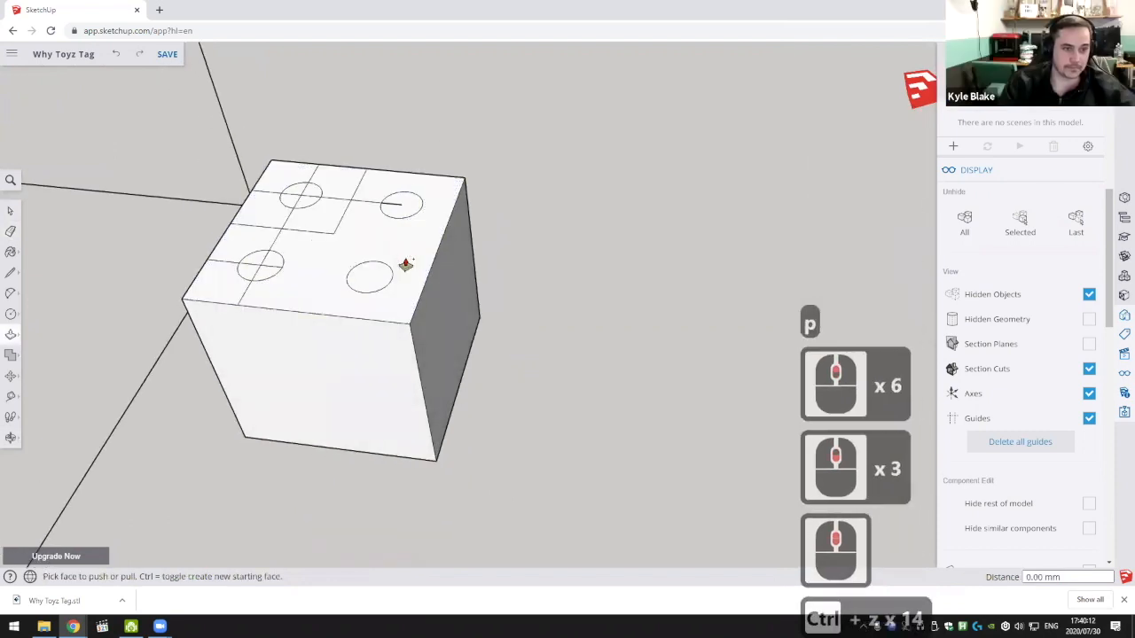
Select and delete the entire old cube.
key(space)
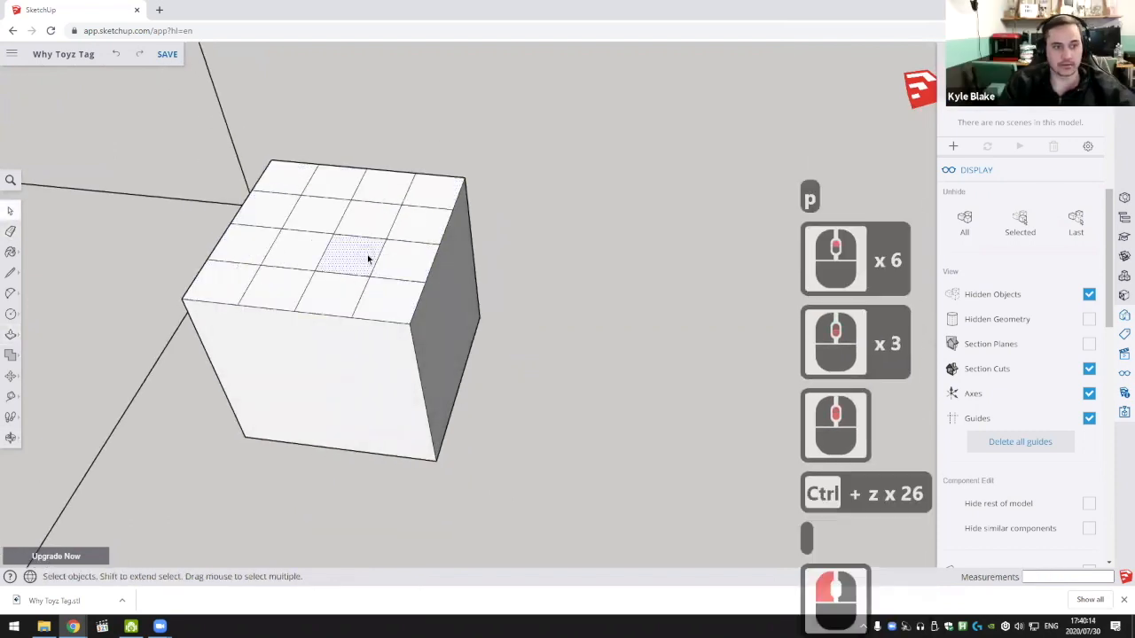
triple_click(324, 284)
key(Delete)
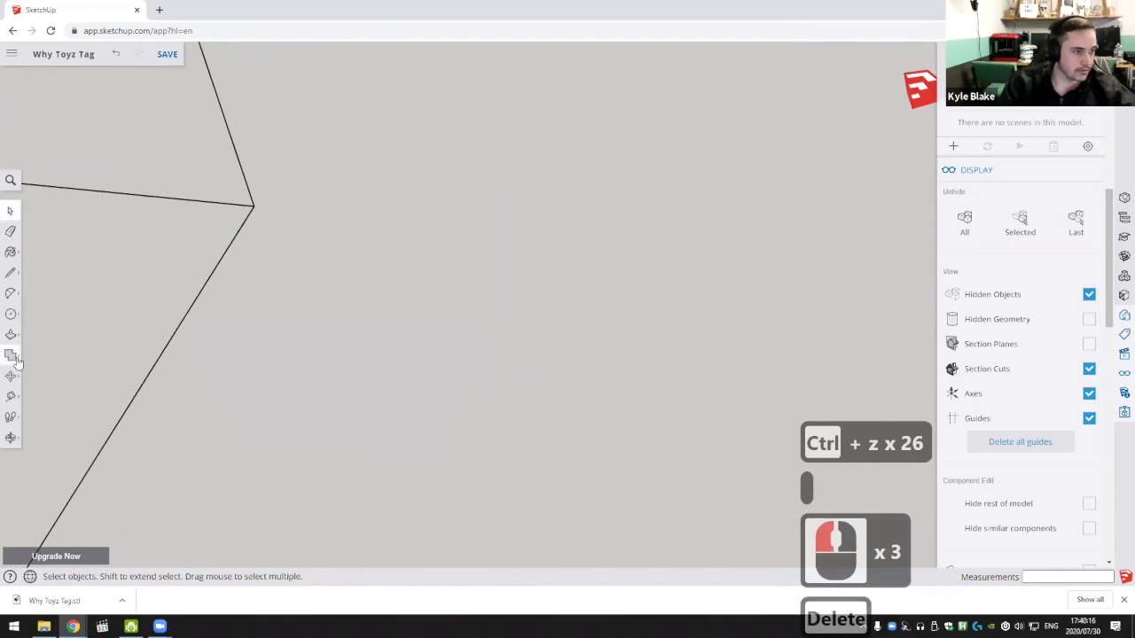
click(11, 356)
key(Escape)
Draw a 50 × 50 mm square, redoing a first attempt mis-sized as 50.50.
click(12, 315)
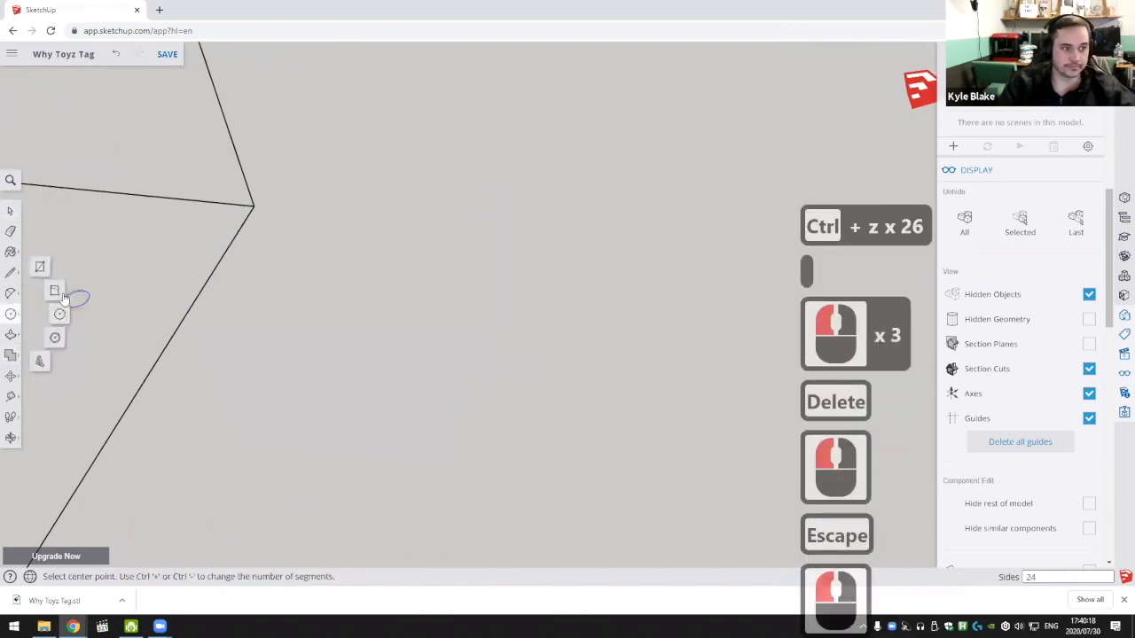
click(40, 267)
click(366, 474)
text(5)
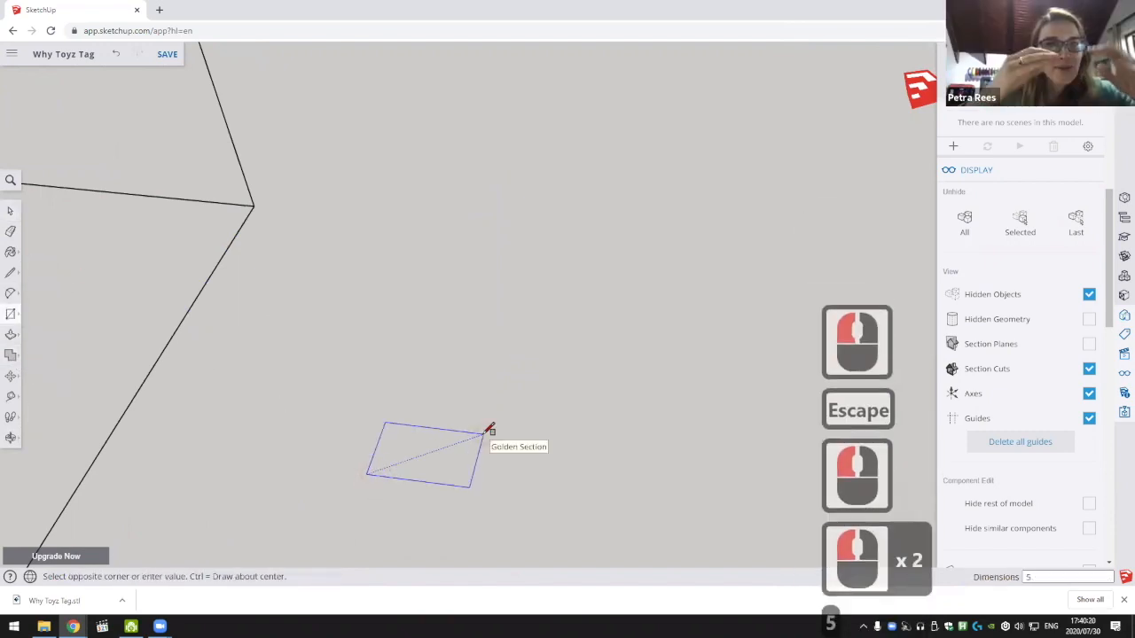
text(0.)
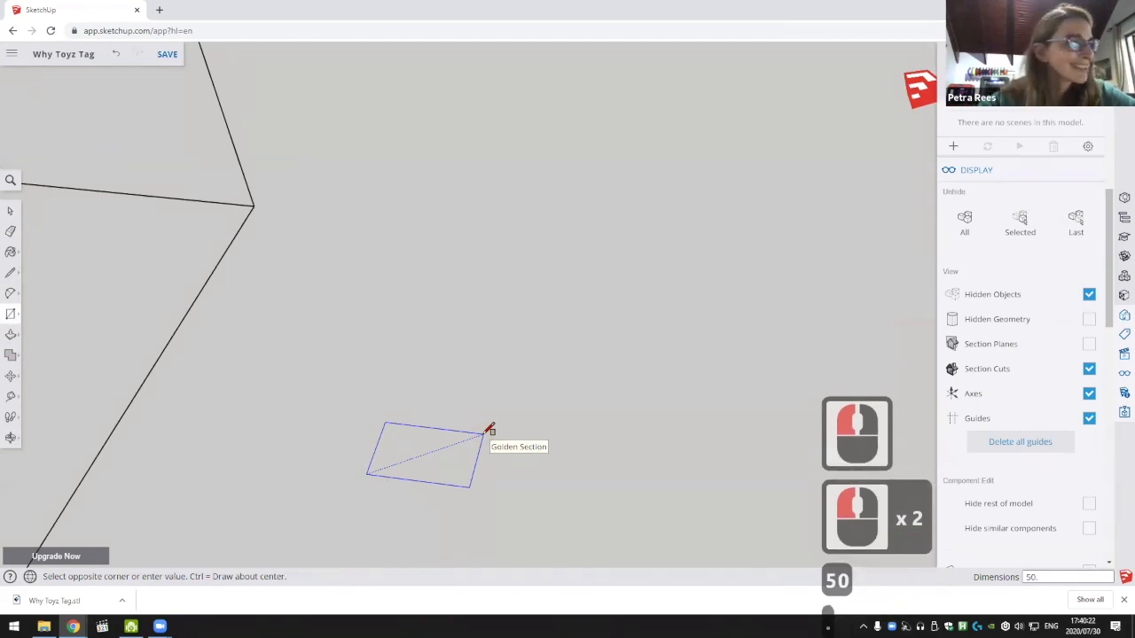
text(50)
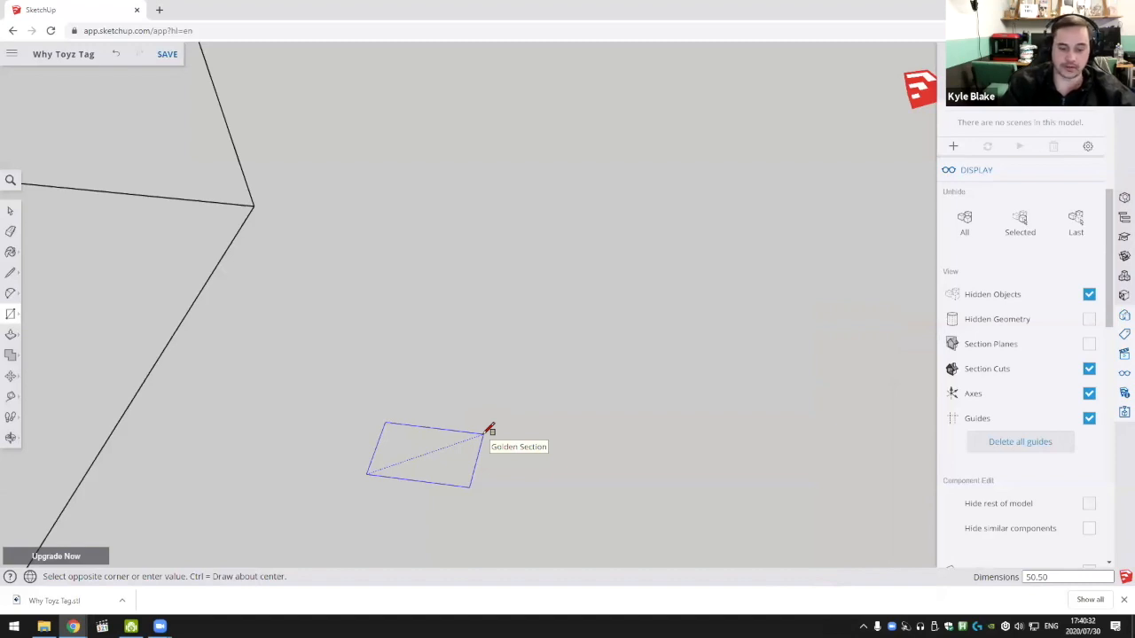
key(Return)
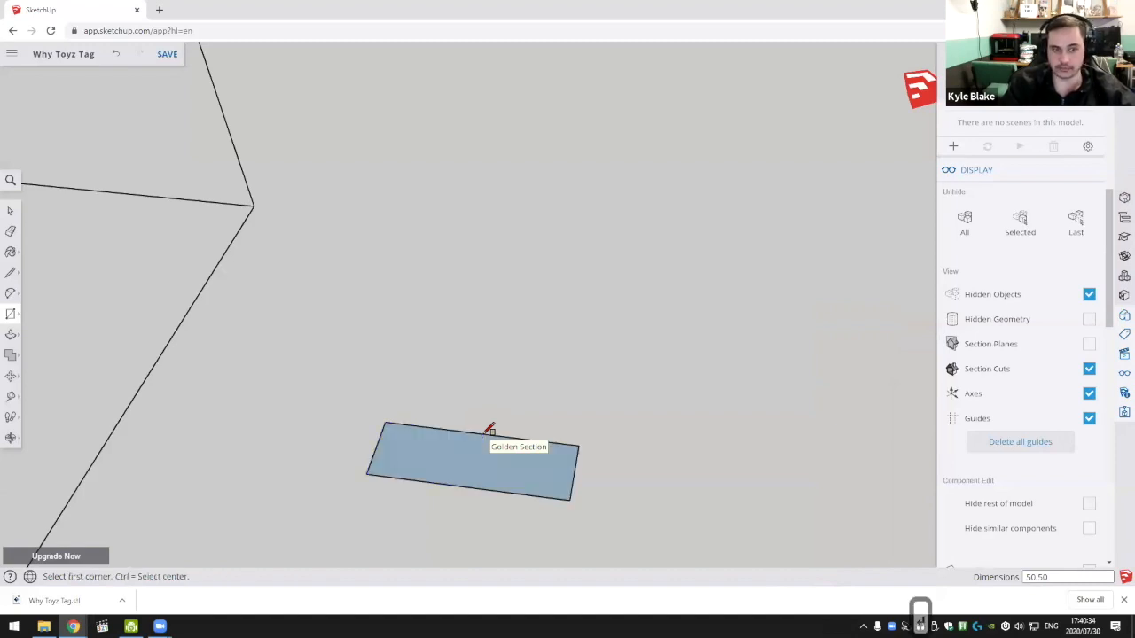
key(ctrl+z)
click(404, 464)
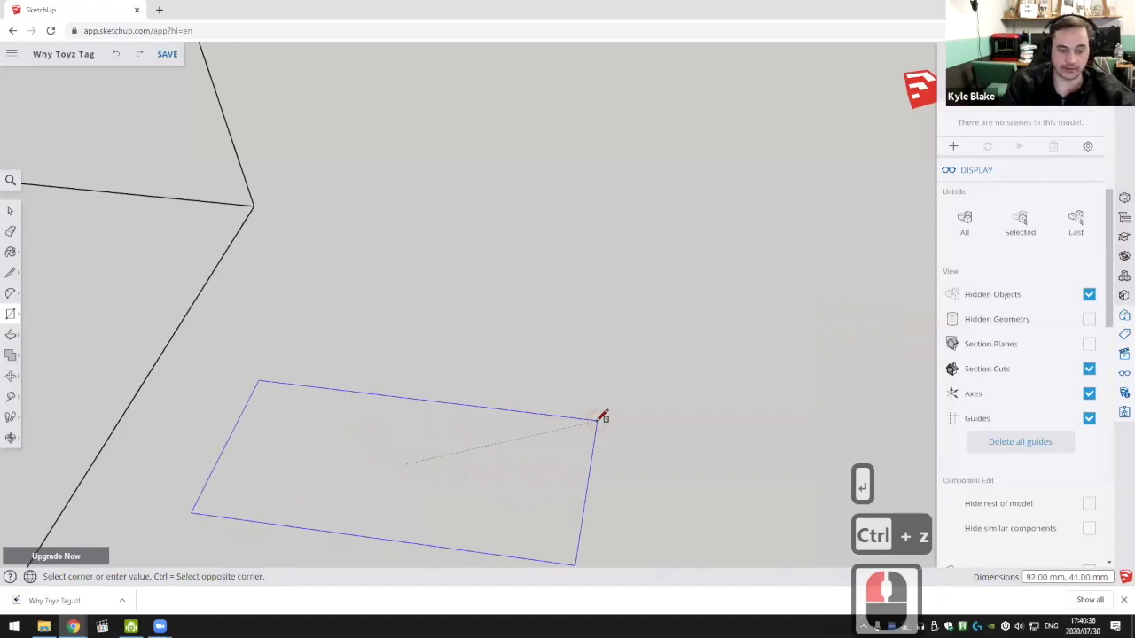
text(50,5)
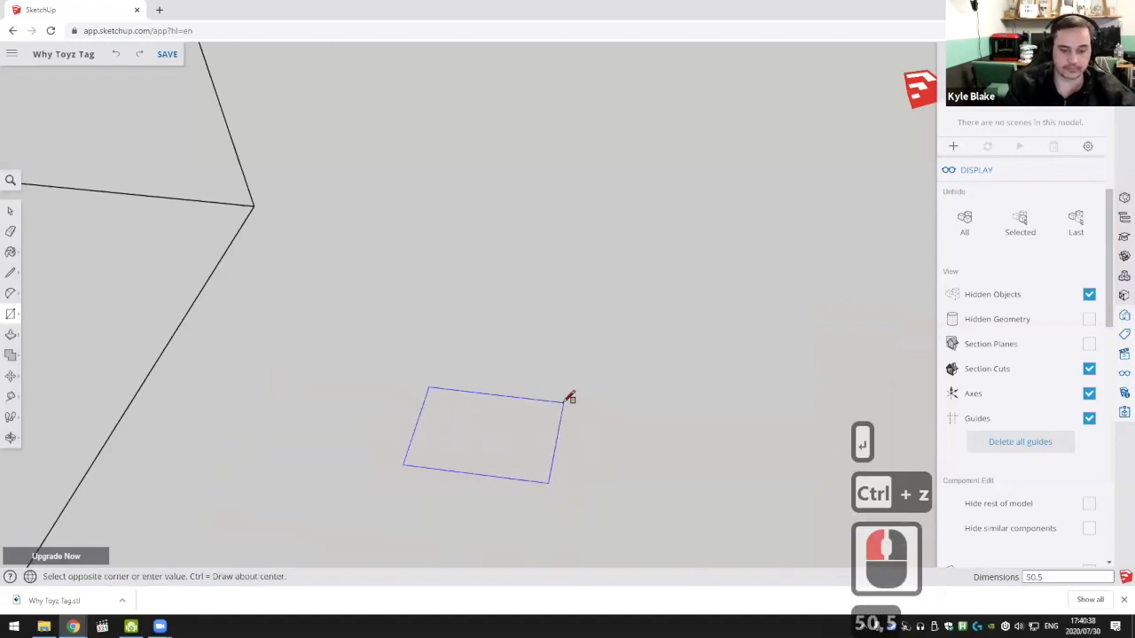
text(0)
key(Return)
scroll(633, 459, down, 5)
middle_drag(531, 461, 385, 288)
Push/Pull the square up 50 mm into a cube.
key(p)
click(451, 271)
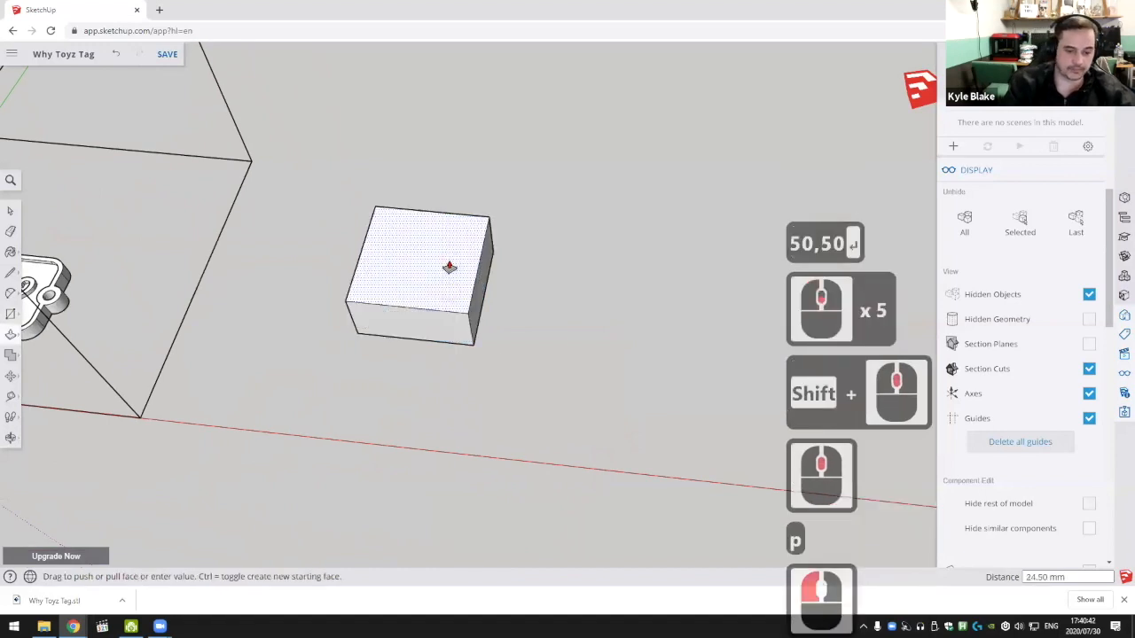
text(50)
key(Return)
middle_drag(487, 223, 436, 322)
Divide the cube's near top edge into 3 equal segments.
key(space)
scroll(437, 322, up, 3)
click(437, 321)
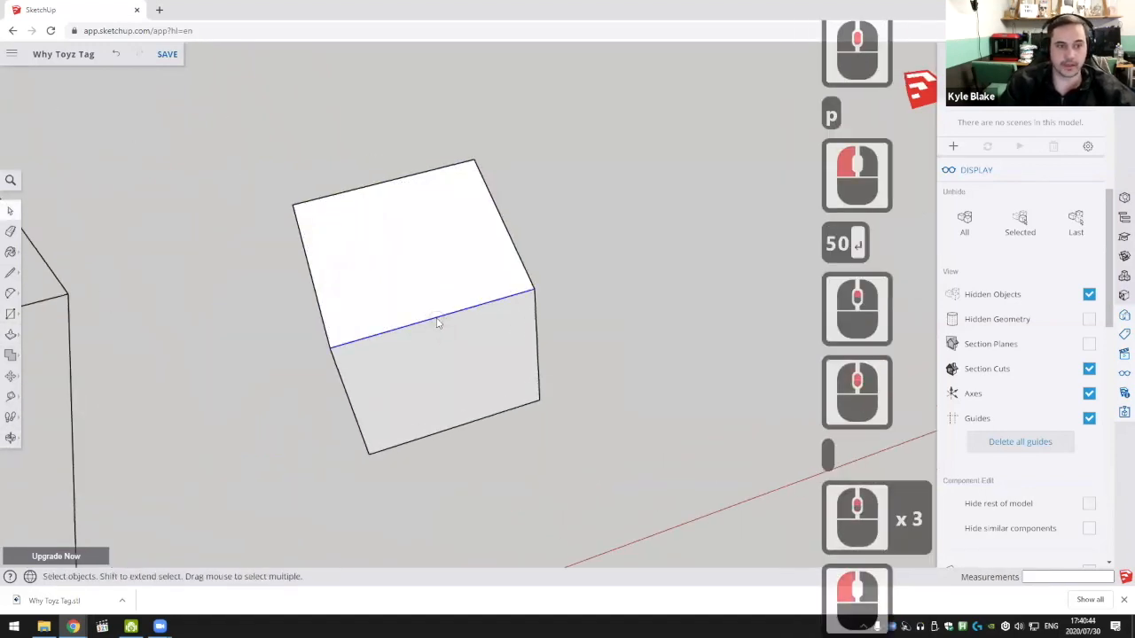
right_click(437, 322)
click(485, 437)
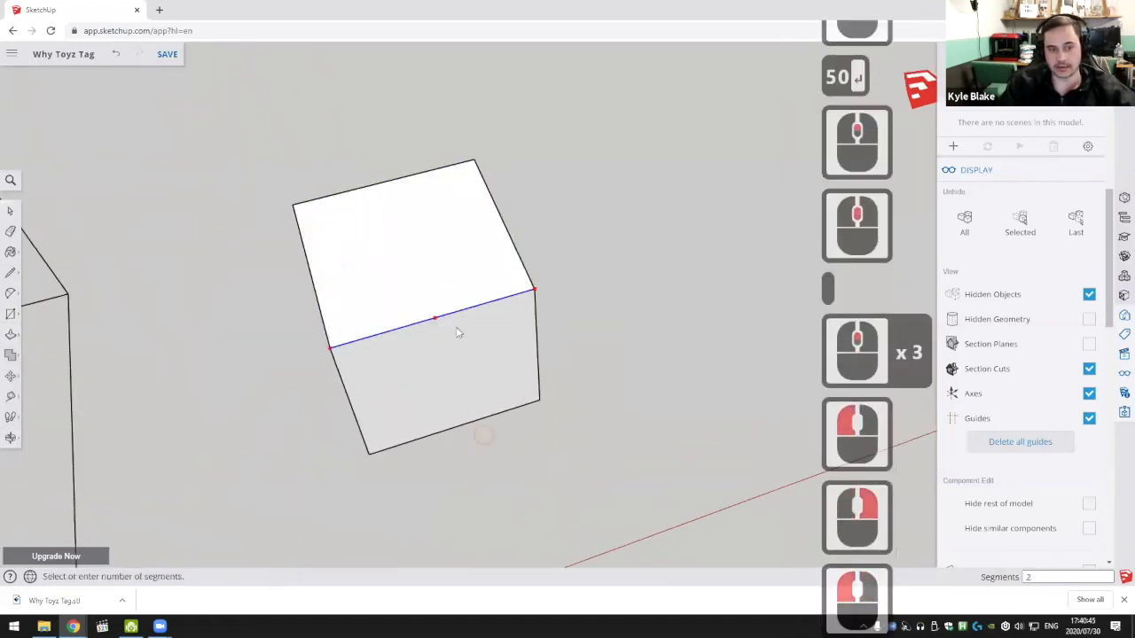
click(399, 334)
middle_drag(400, 334, 350, 408)
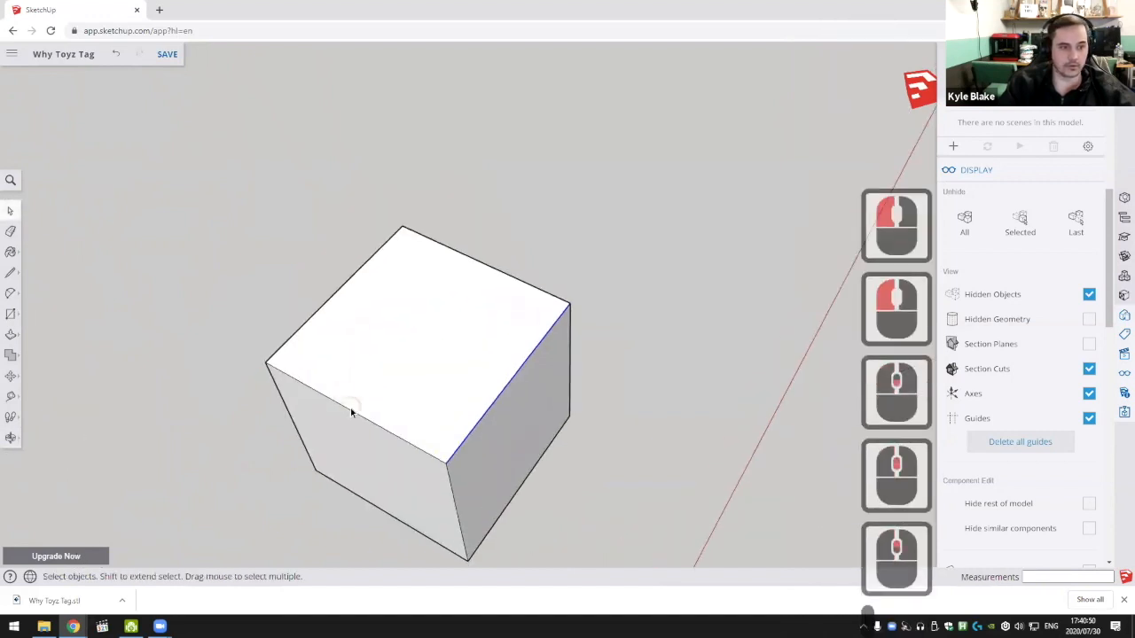
Divide the front top edge into 3 equal segments as well.
right_click(350, 409)
click(352, 410)
click(350, 412)
right_click(348, 411)
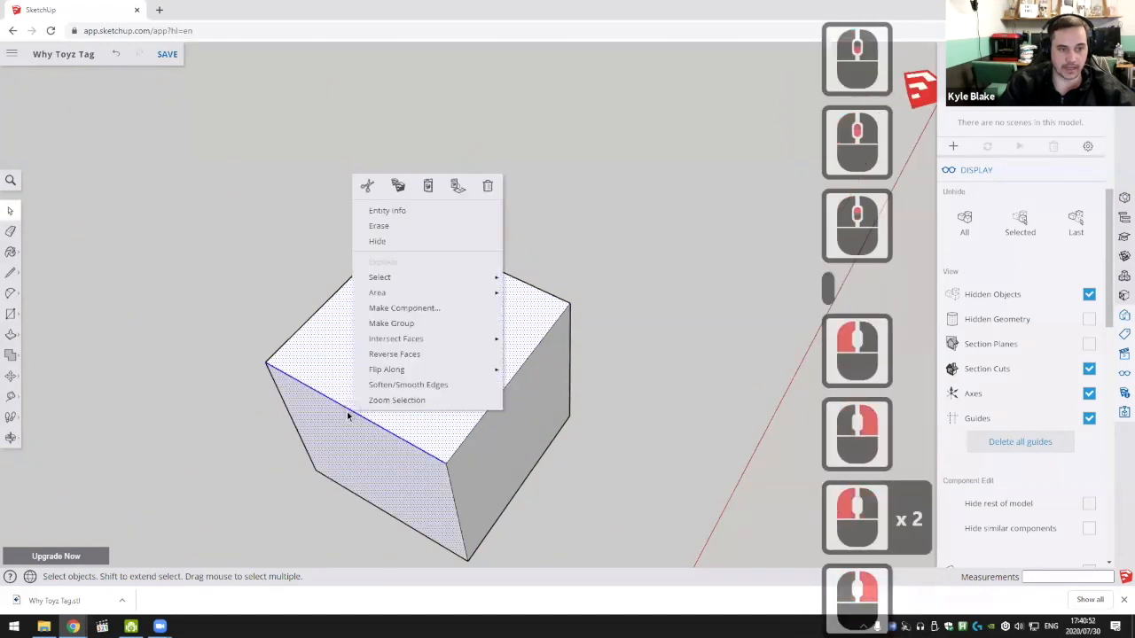
key(Escape)
click(317, 393)
right_click(304, 387)
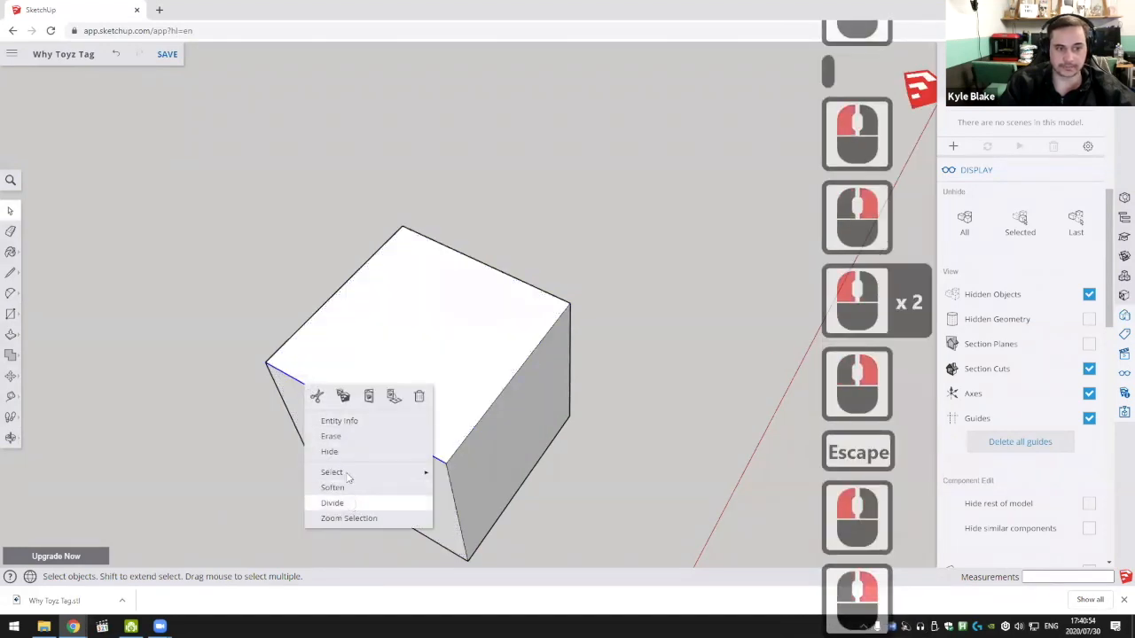
click(348, 501)
click(396, 440)
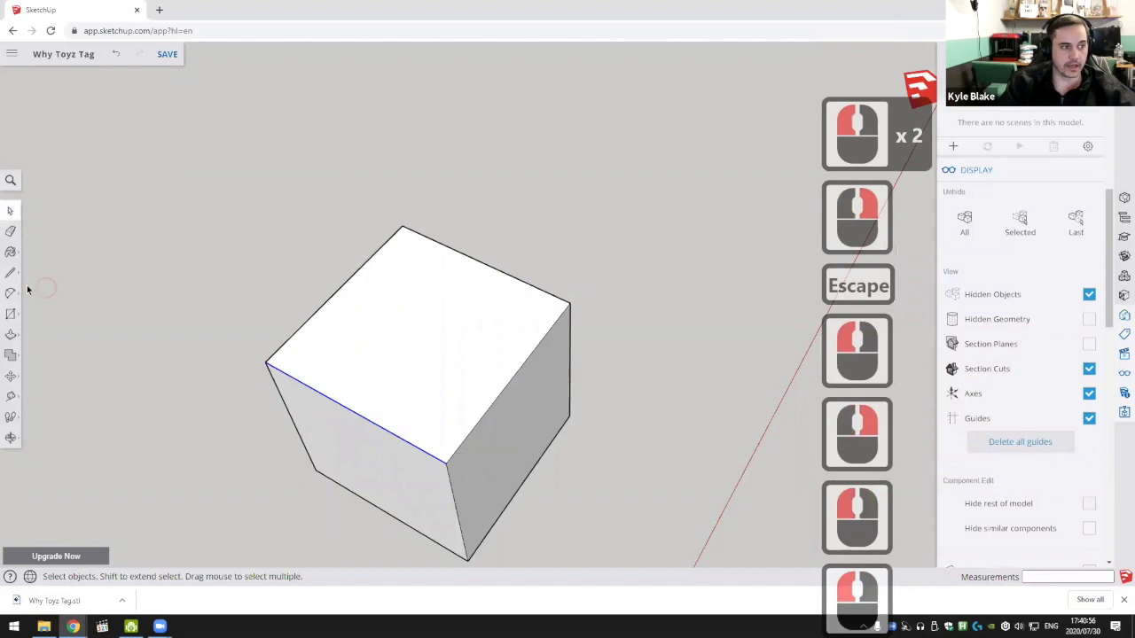
Draw the first two grid lines across the top face from the division points.
click(11, 272)
click(398, 436)
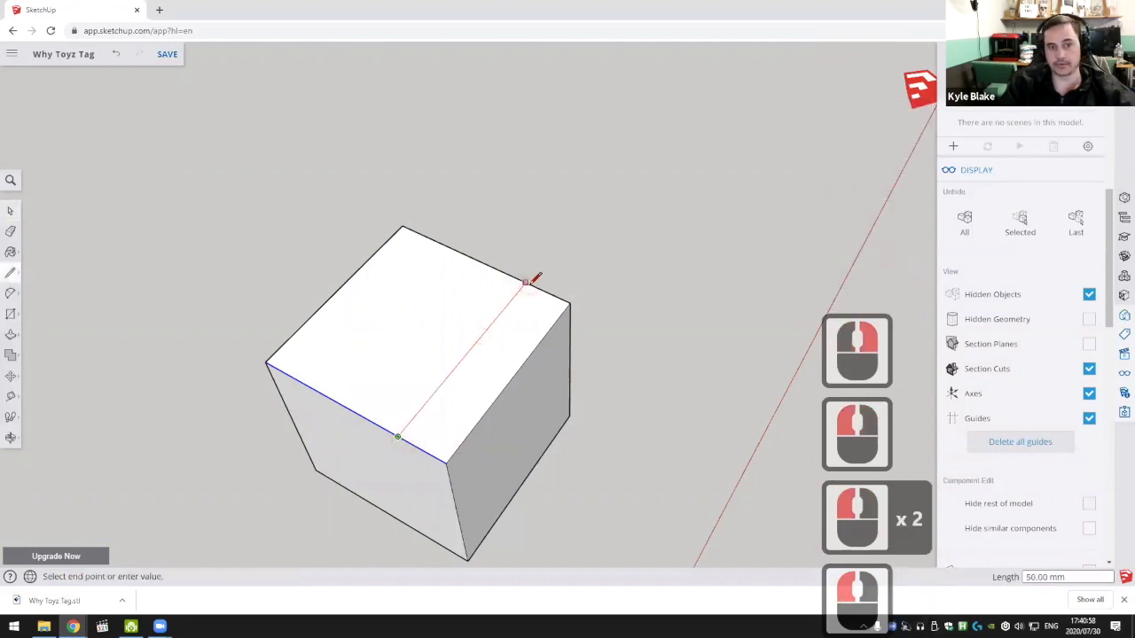
click(526, 283)
key(Escape)
click(480, 419)
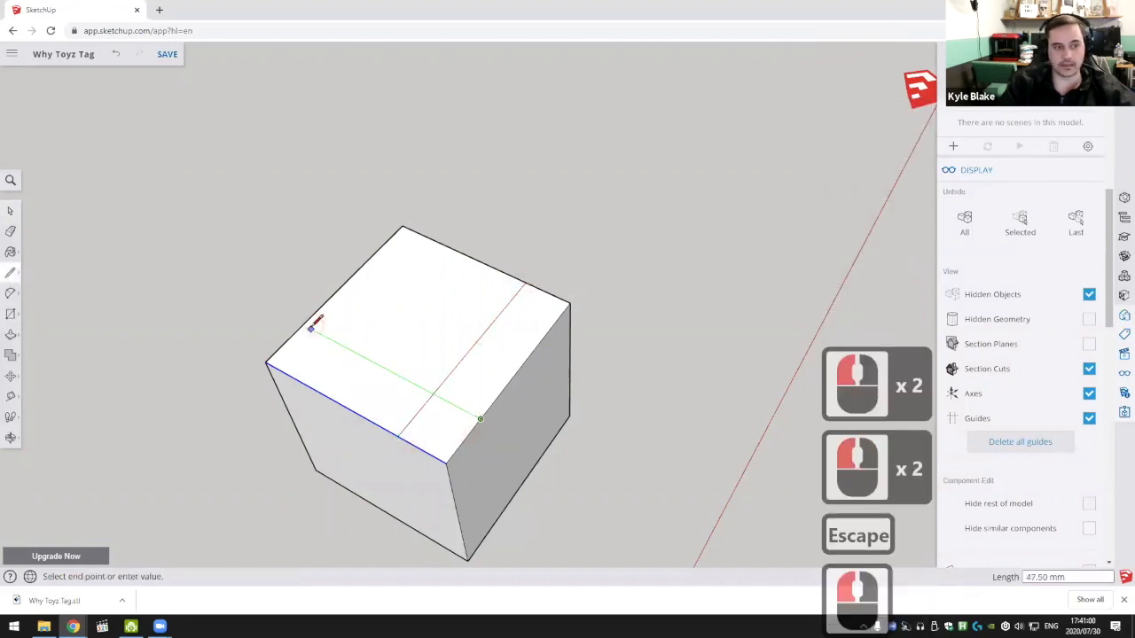
click(351, 410)
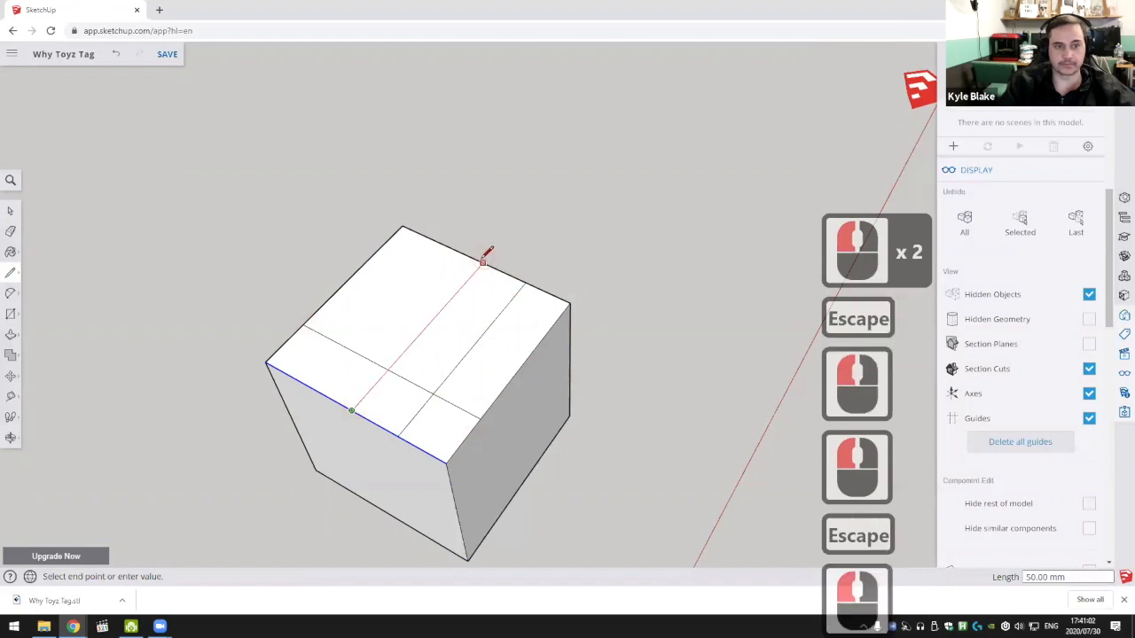
click(483, 259)
key(Escape)
Draw the remaining grid lines across the top face to complete the 4×4 grid.
click(310, 386)
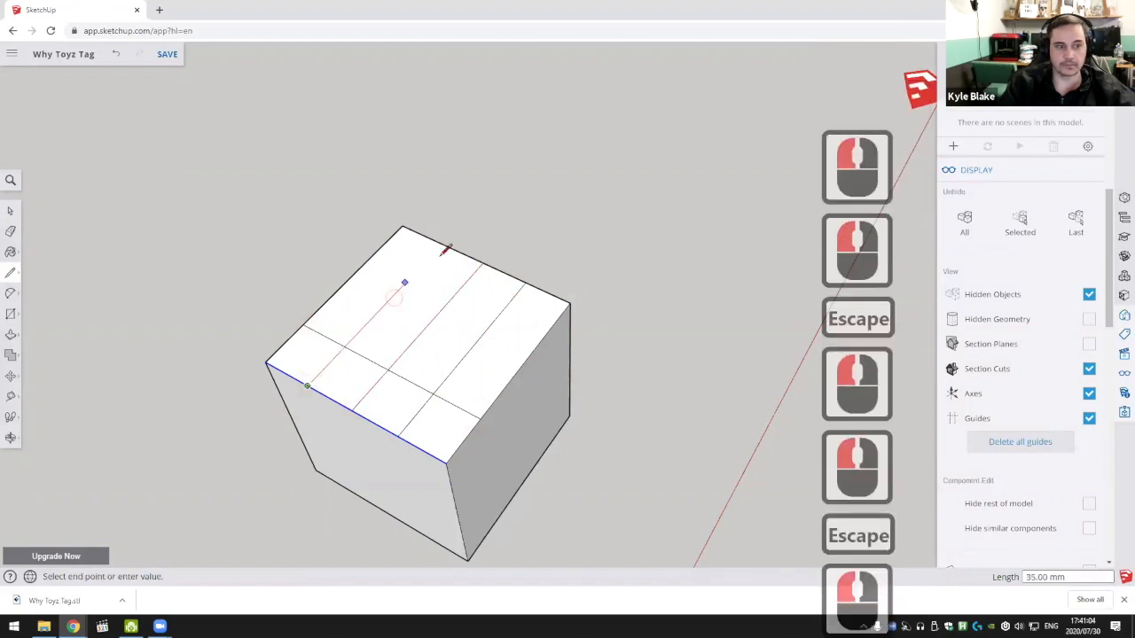
click(440, 245)
key(Escape)
key(Escape)
click(512, 376)
click(341, 289)
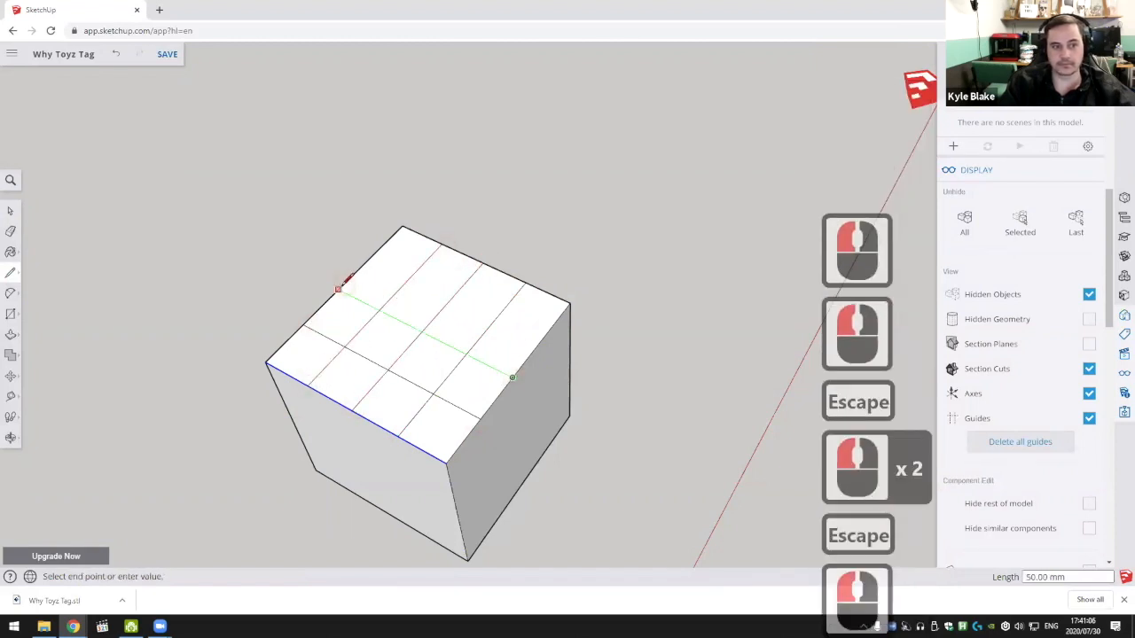
key(Escape)
click(542, 335)
click(378, 252)
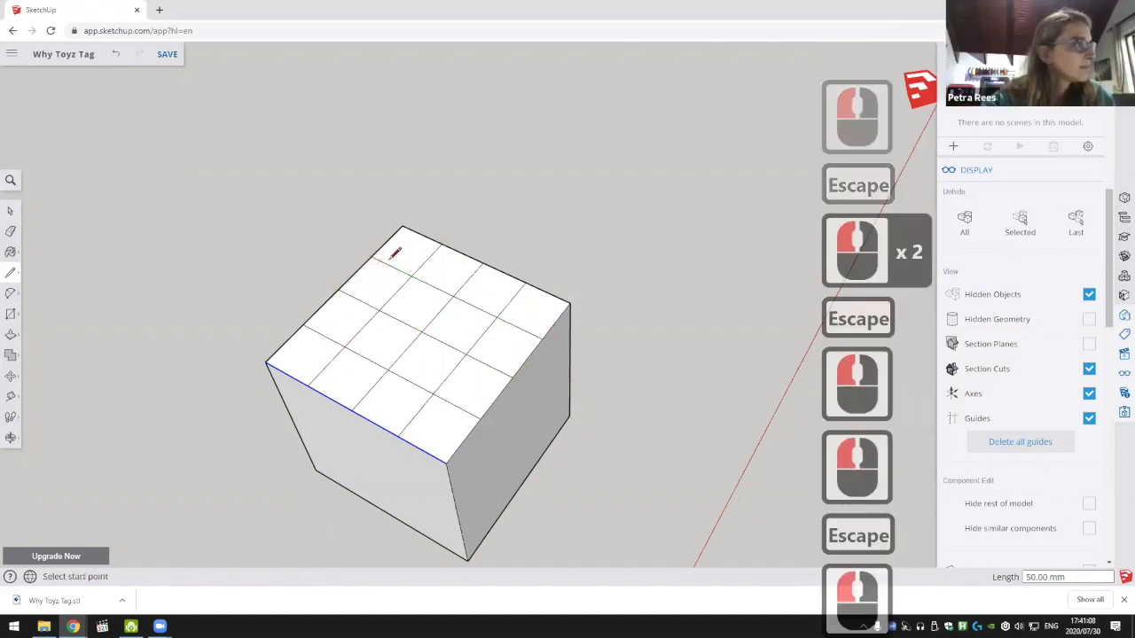
middle_drag(392, 245, 105, 258)
Draw four 5 mm radius circles centred on the top face's grid crossings.
click(16, 318)
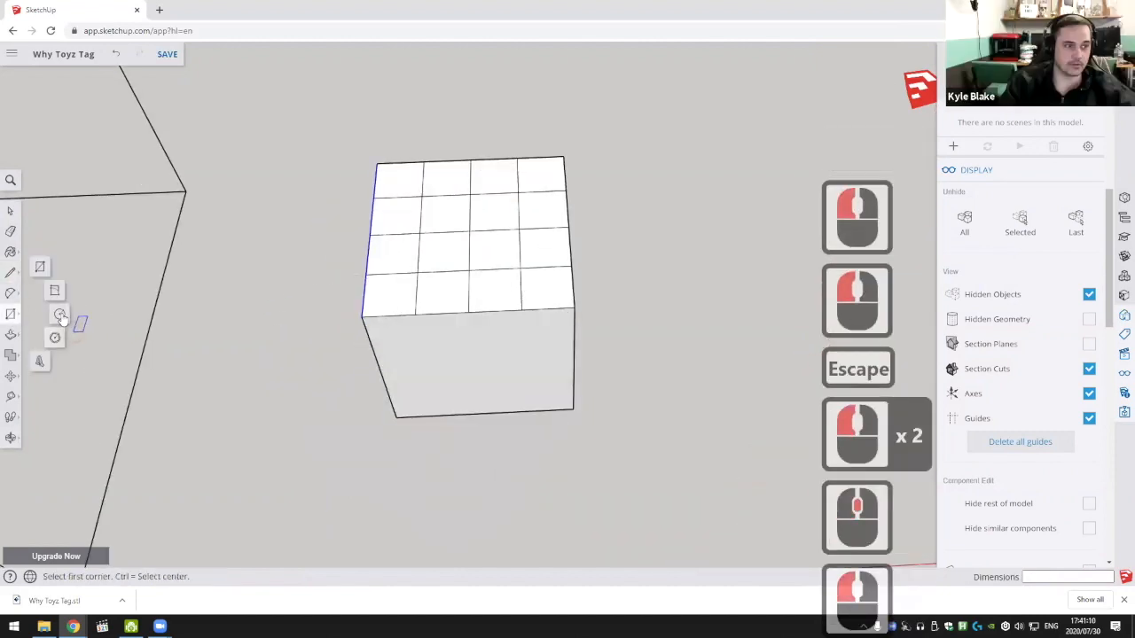
click(79, 322)
shift+middle_drag(417, 217, 431, 235)
scroll(431, 235, up, 4)
click(427, 254)
click(459, 251)
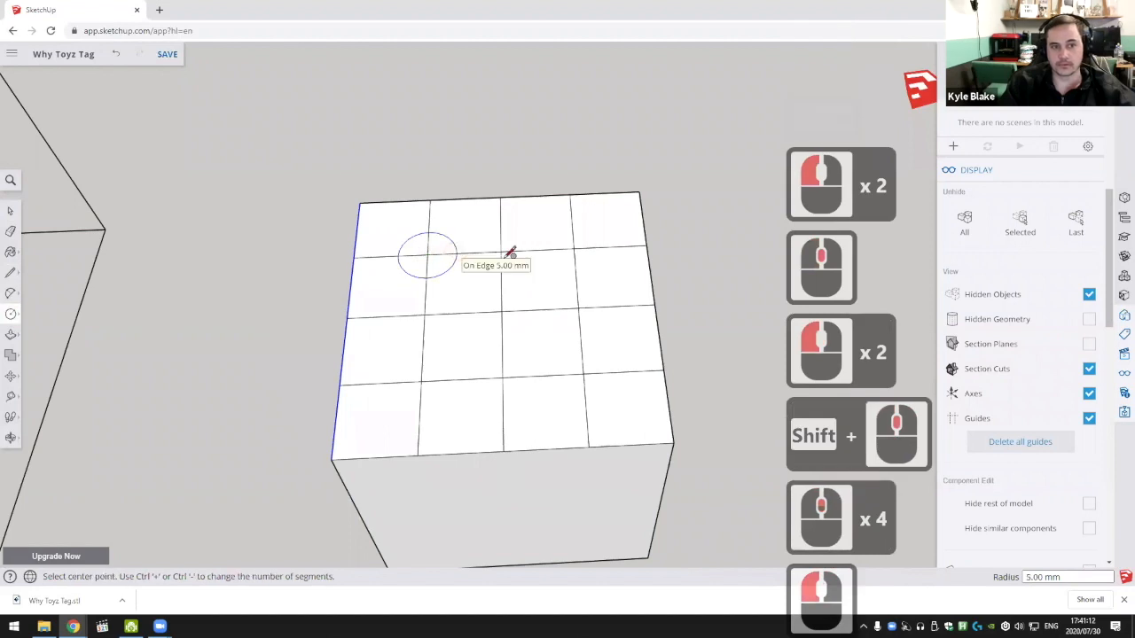
click(574, 248)
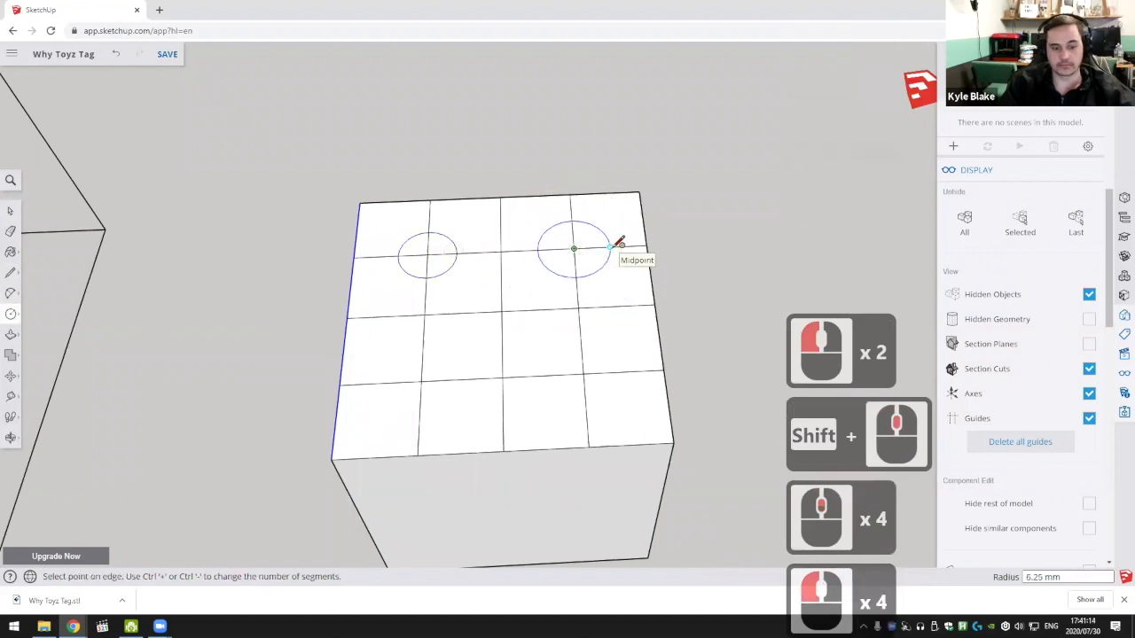
text(5)
key(Return)
click(583, 374)
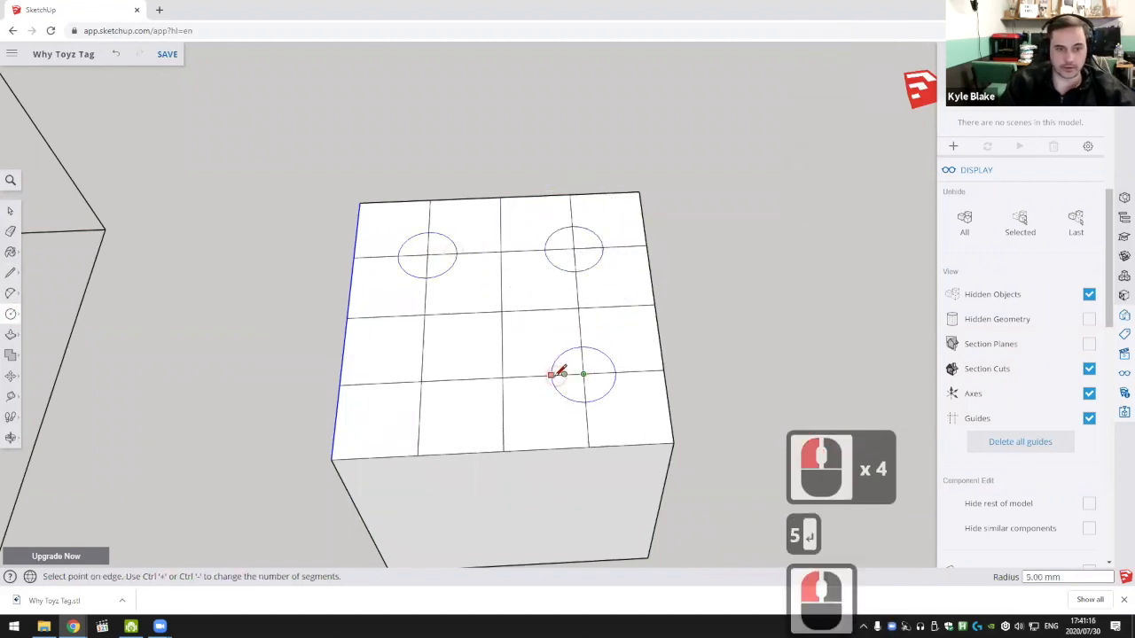
click(547, 371)
click(421, 382)
click(463, 372)
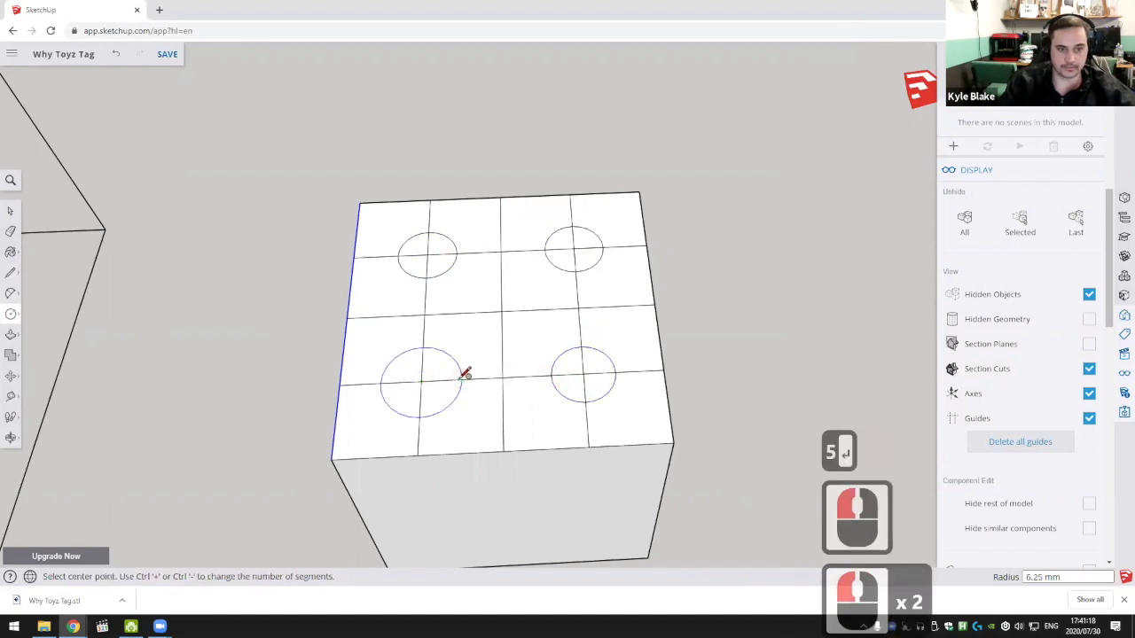
Erase the grid lines inside and around the circles.
key(e)
drag(421, 375, 423, 367)
drag(428, 307, 427, 325)
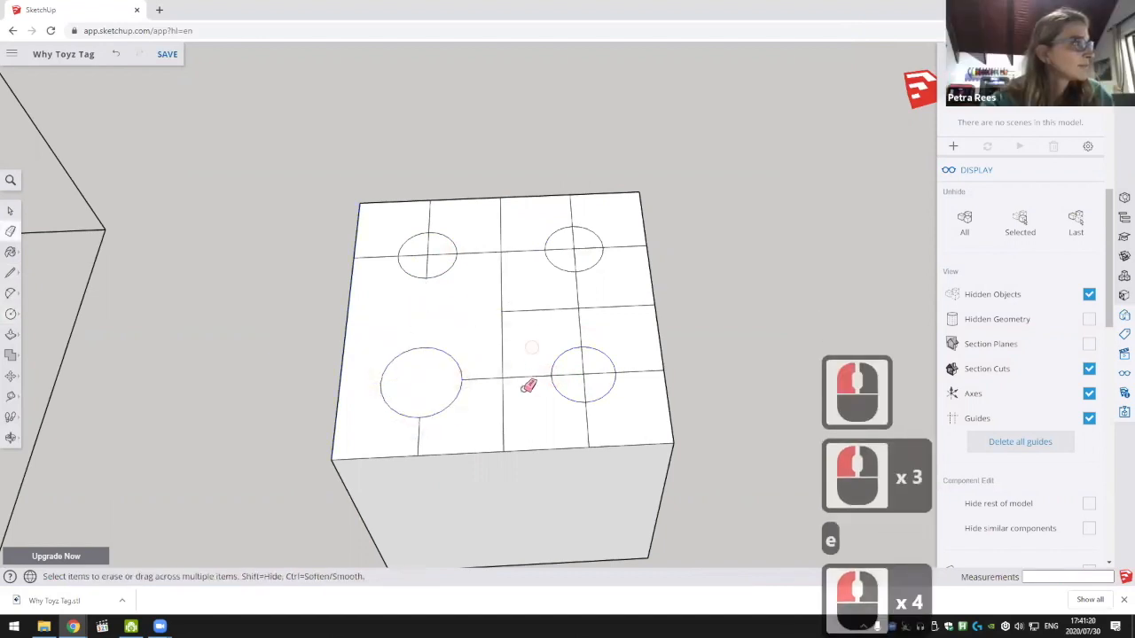
drag(432, 428, 499, 365)
mouse_move(591, 307)
mouse_down()
mouse_move(585, 372)
mouse_move(637, 370)
mouse_up()
click(574, 248)
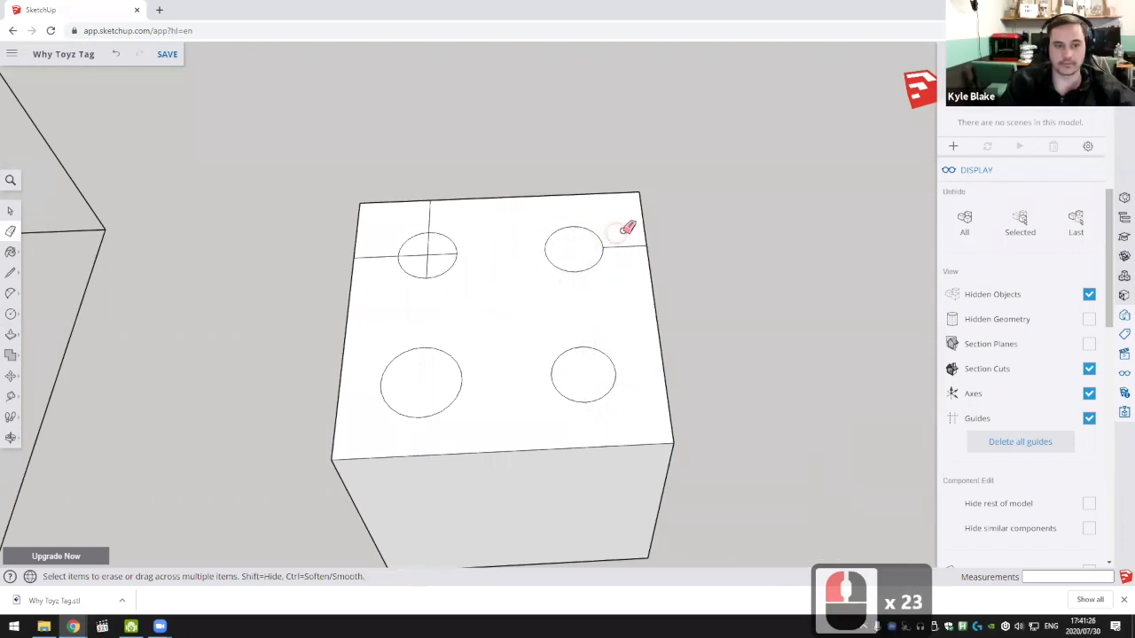
Set the bottom-left circle's radius to 5 mm in Entity Info.
scroll(412, 264, down, 5)
middle_drag(413, 266, 448, 358)
scroll(448, 358, up, 4)
key(space)
click(431, 347)
click(443, 324)
scroll(1064, 138, up, 20)
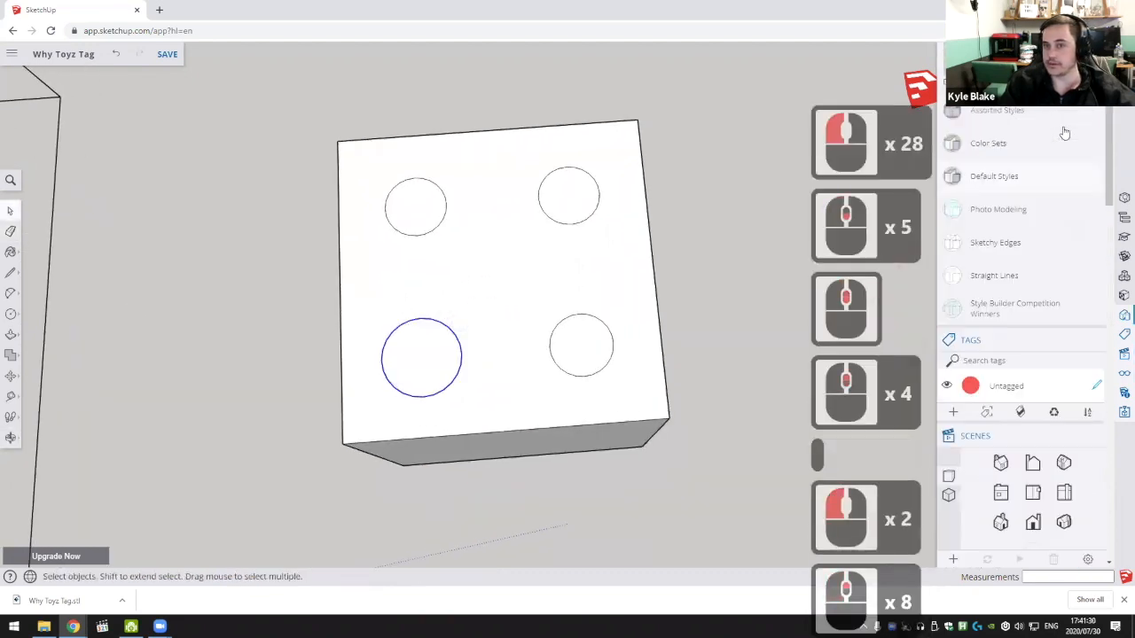
click(1123, 218)
click(1123, 198)
drag(990, 112, 927, 125)
text(5)
key(Return)
Push all four circles down into holes of the same depth in the cube's top.
middle_drag(541, 293, 581, 233)
key(p)
scroll(594, 252, up, 4)
middle_drag(574, 190, 583, 176)
drag(573, 181, 569, 197)
click(368, 200)
click(368, 200)
double_click(350, 344)
scroll(564, 324, up, 1)
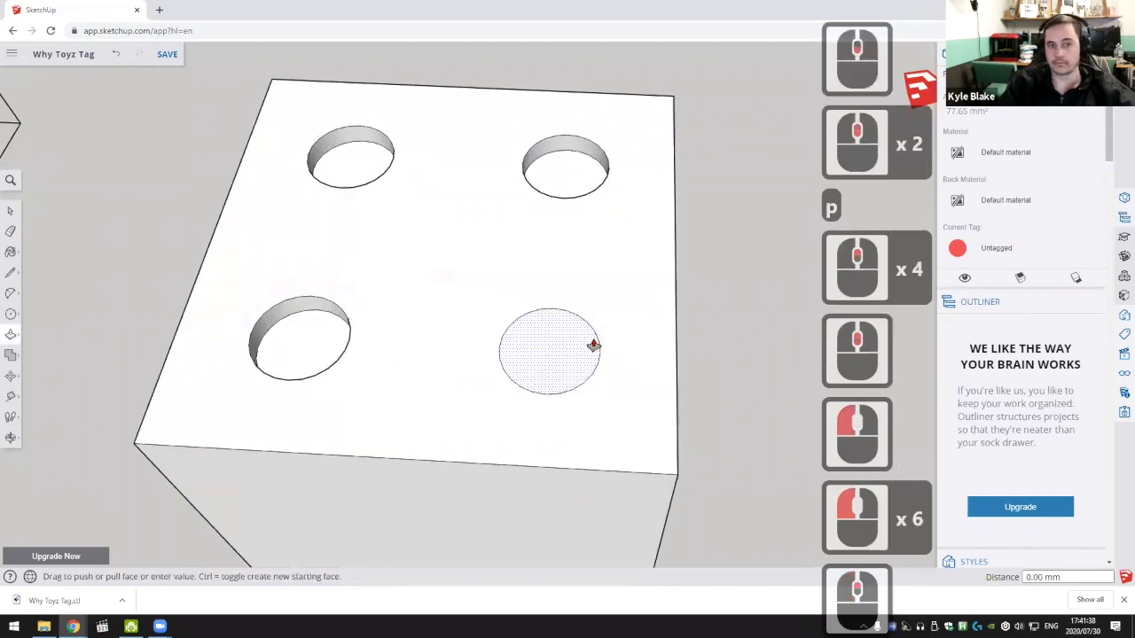
double_click(591, 343)
scroll(586, 323, down, 6)
scroll(562, 302, up, 2)
Orbit around the cube to inspect the four new holes.
middle_drag(573, 192, 562, 122)
scroll(571, 306, down, 3)
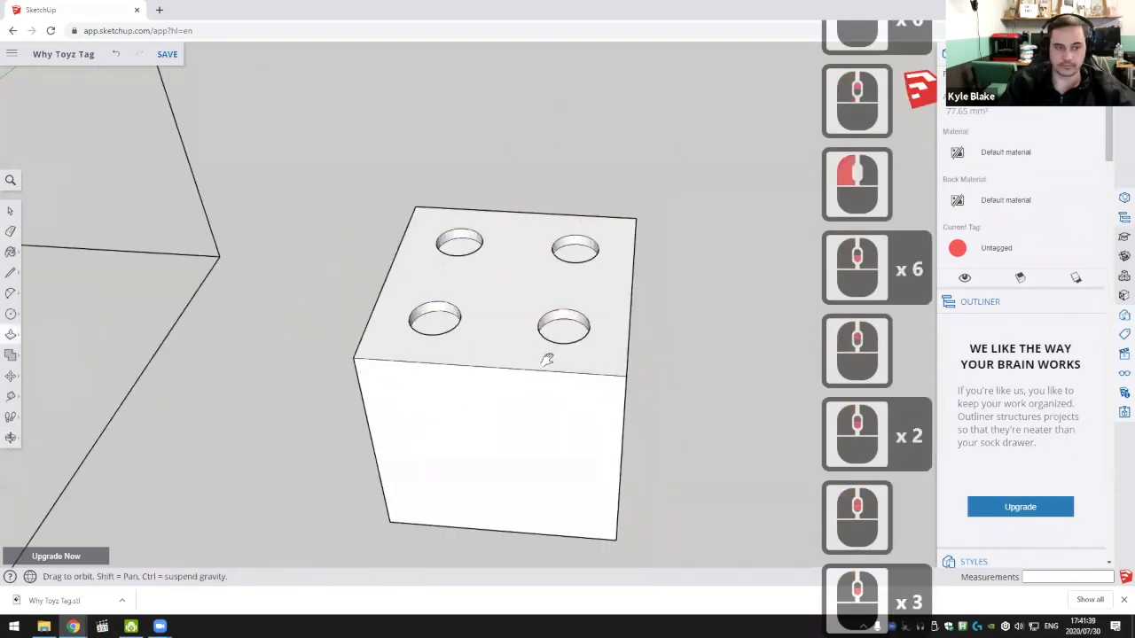
middle_drag(547, 360, 562, 443)
key(space)
scroll(564, 425, down, 5)
middle_drag(388, 306, 275, 285)
scroll(345, 283, up, 1)
key(space)
middle_drag(372, 253, 351, 281)
scroll(352, 282, up, 4)
scroll(399, 261, down, 4)
middle_drag(426, 257, 526, 193)
scroll(494, 328, up, 6)
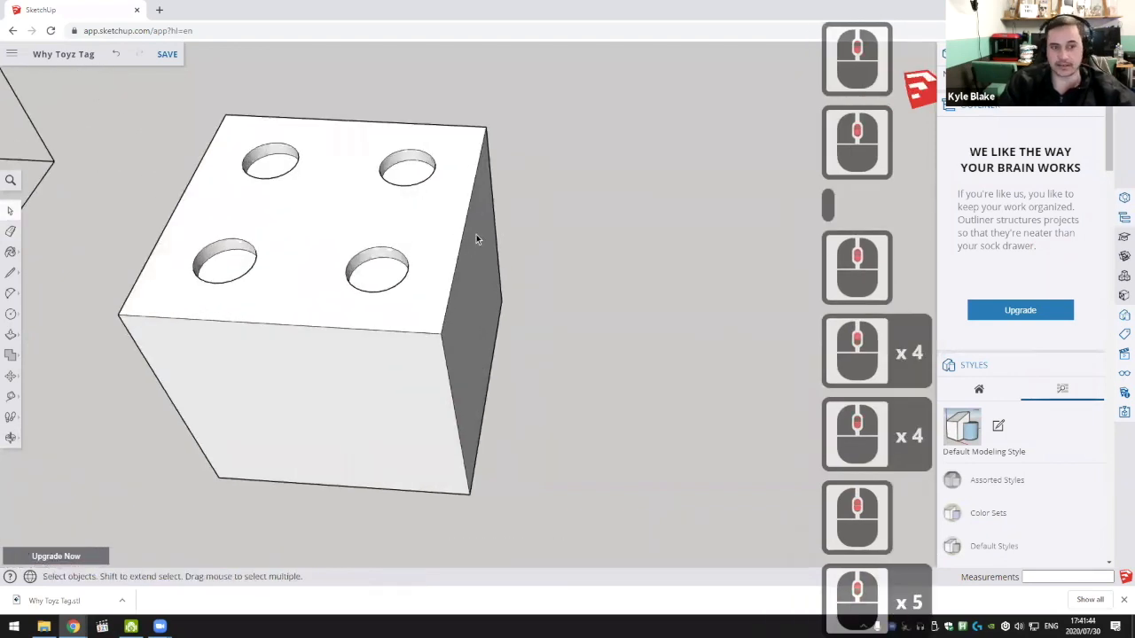
middle_drag(476, 234, 459, 242)
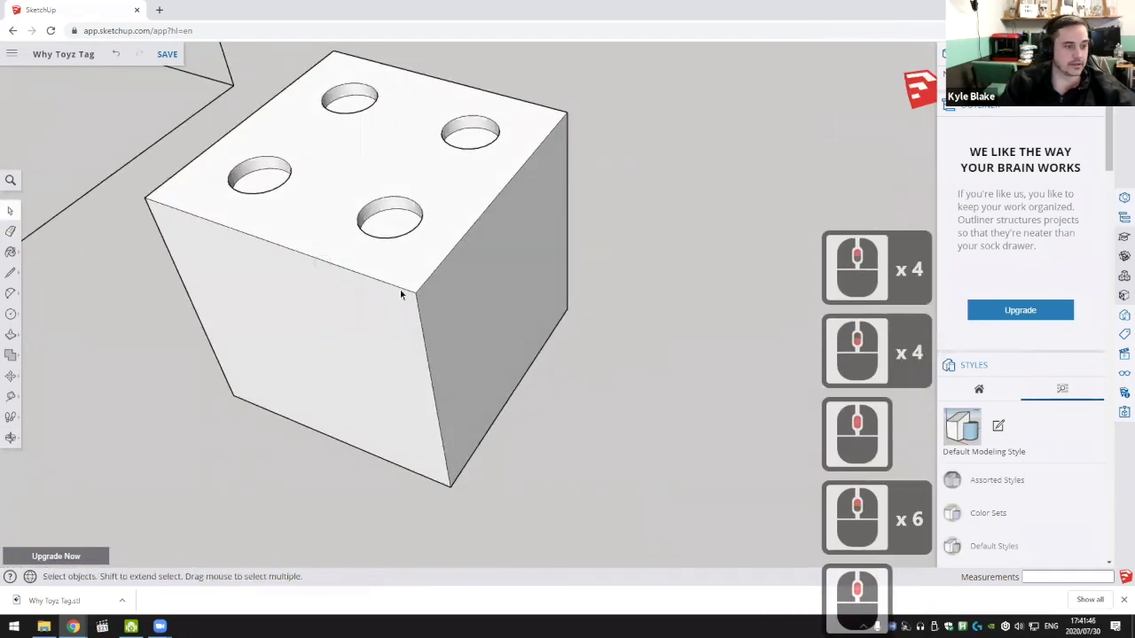
middle_drag(403, 296, 454, 355)
scroll(424, 290, down, 2)
scroll(467, 305, up, 1)
middle_drag(405, 241, 397, 234)
middle_drag(349, 402, 385, 444)
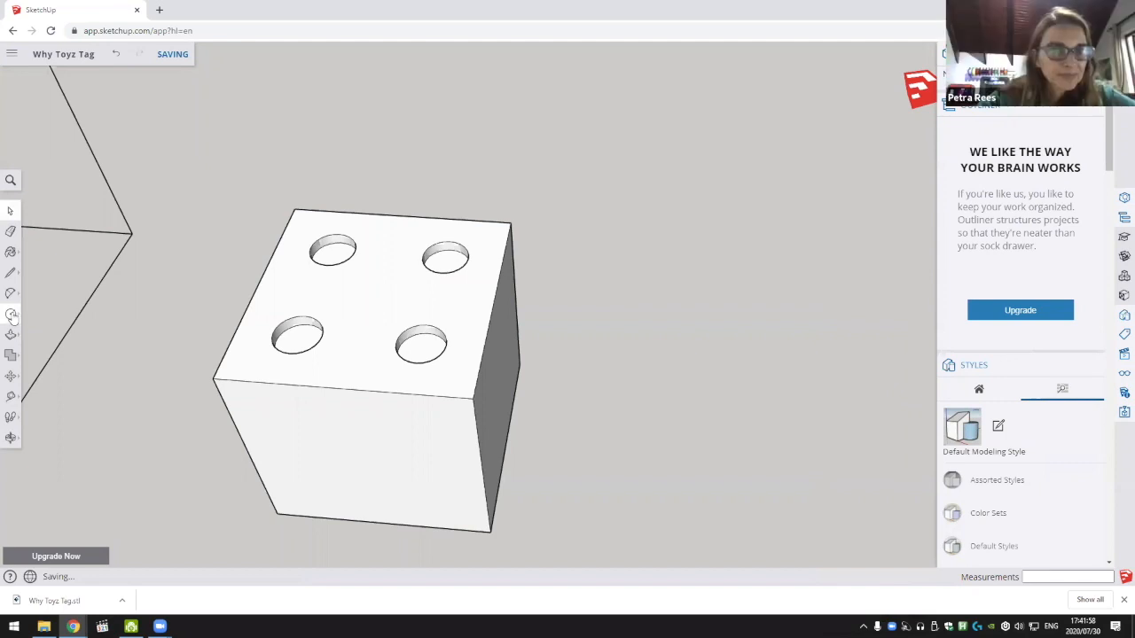
click(11, 315)
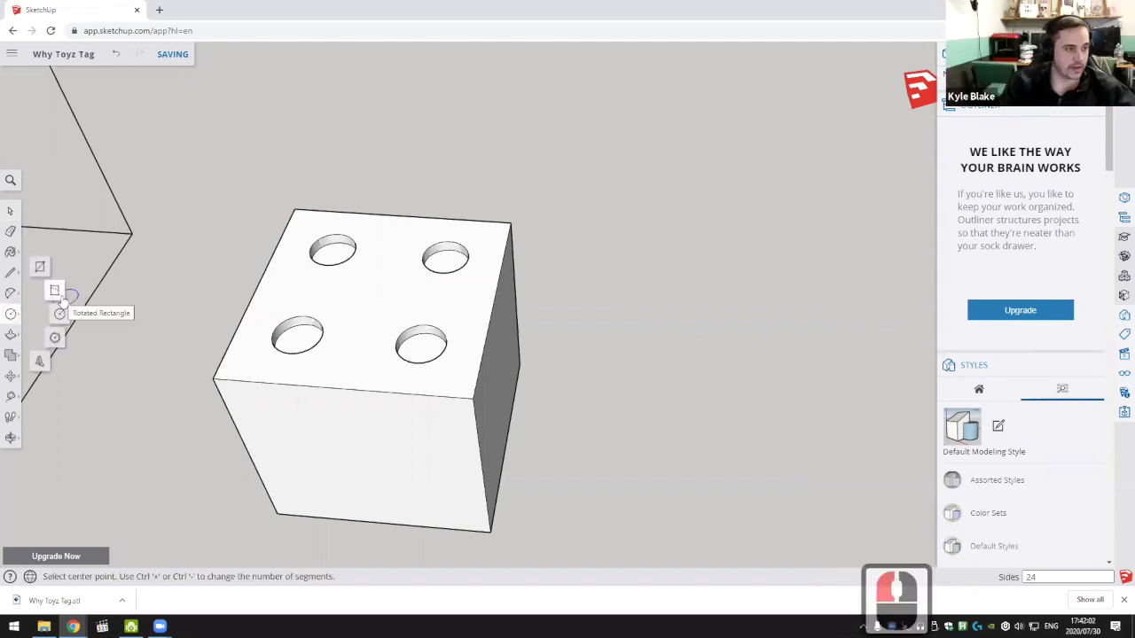
Draw a 200 × 200 mm rectangle face beside the holed cube.
click(62, 299)
scroll(615, 390, down, 13)
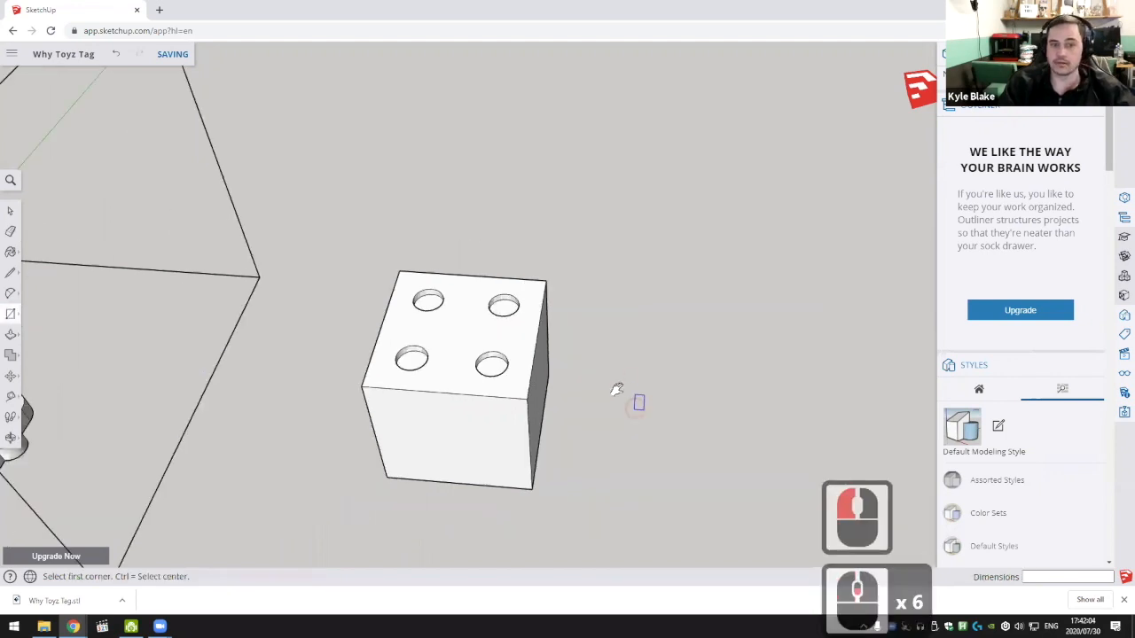
middle_drag(615, 379, 574, 283)
click(448, 431)
scroll(680, 276, down, 3)
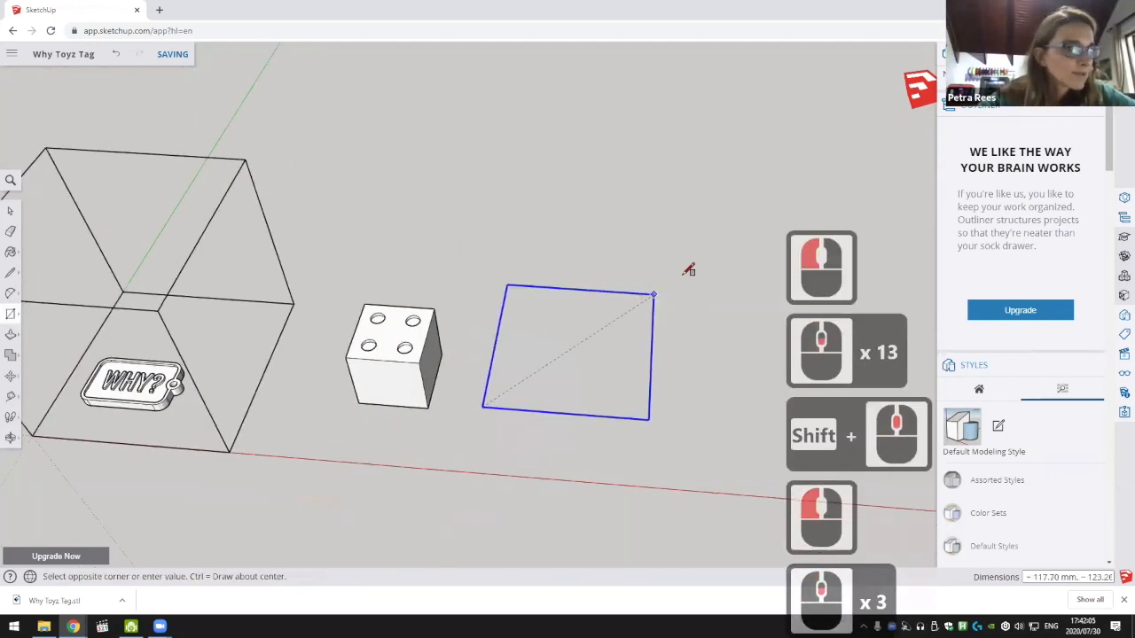
shift+middle_drag(683, 274, 550, 357)
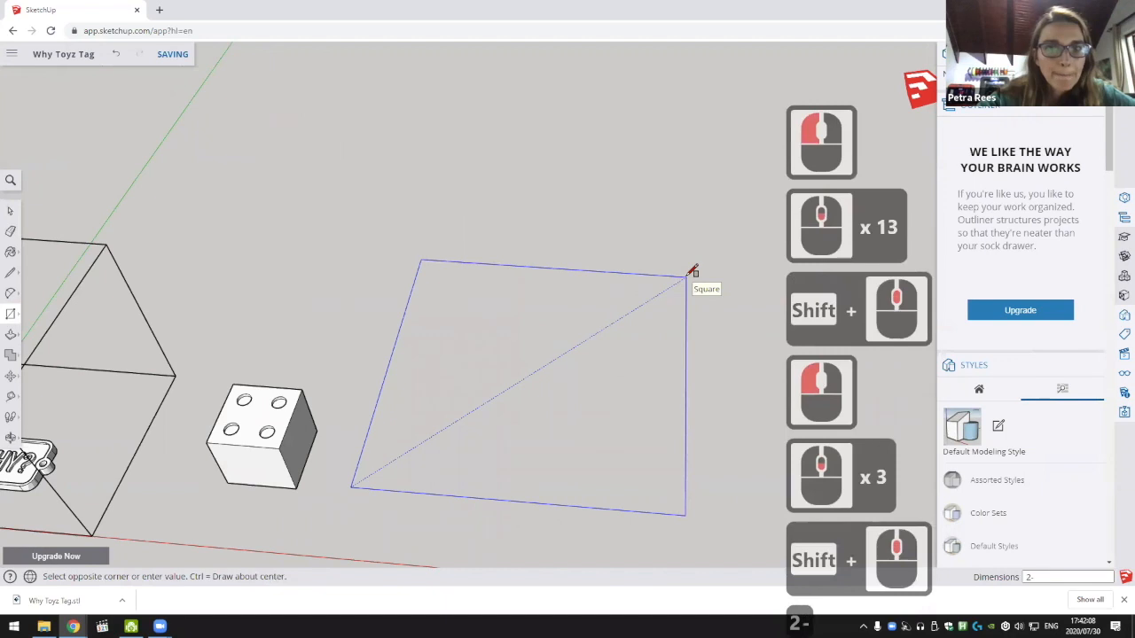
text(200)
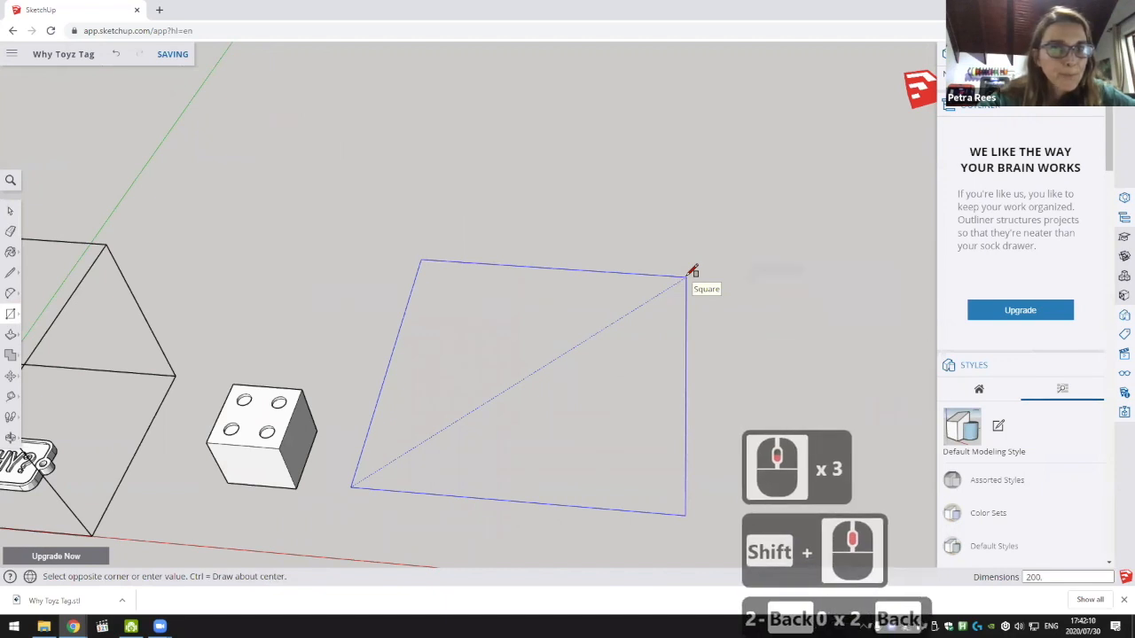
text(,200)
key(Return)
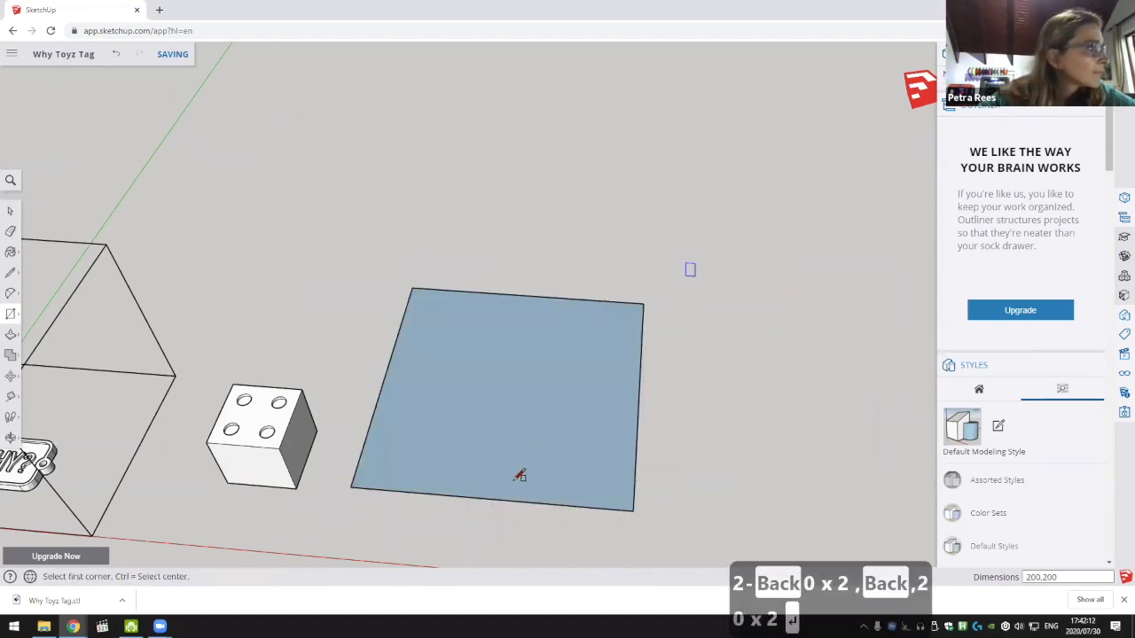
Fillet the square's corners with arcs, repeating the same rounding on each corner.
scroll(519, 475, down, 4)
middle_drag(519, 475, 509, 413)
scroll(509, 413, up, 5)
click(12, 316)
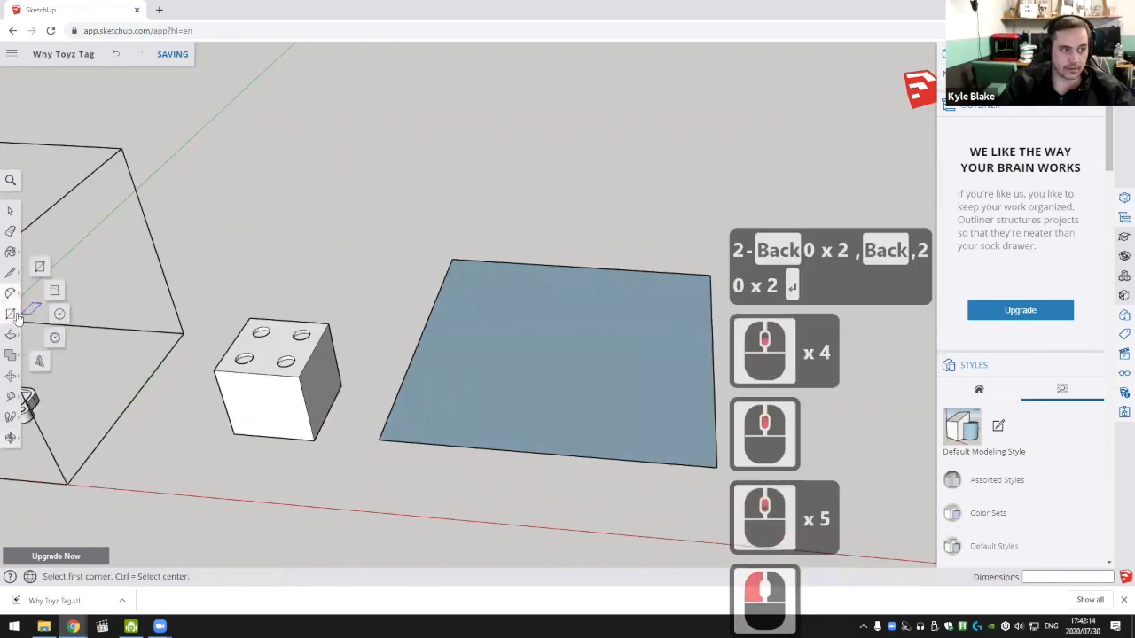
click(14, 291)
middle_drag(426, 438, 405, 418)
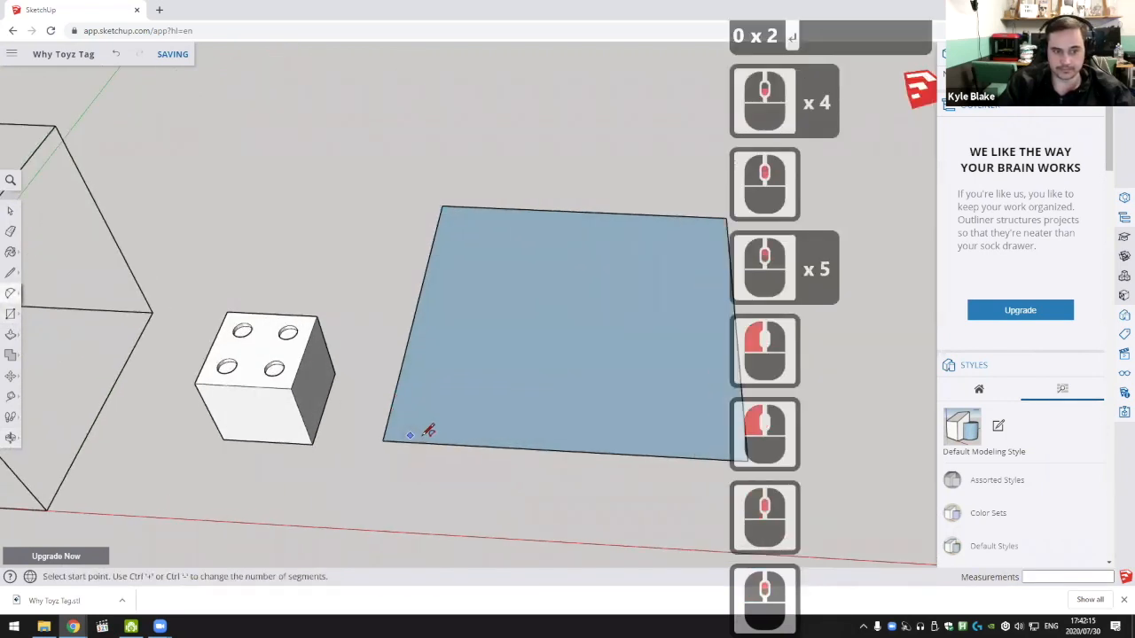
click(392, 402)
click(431, 443)
click(404, 433)
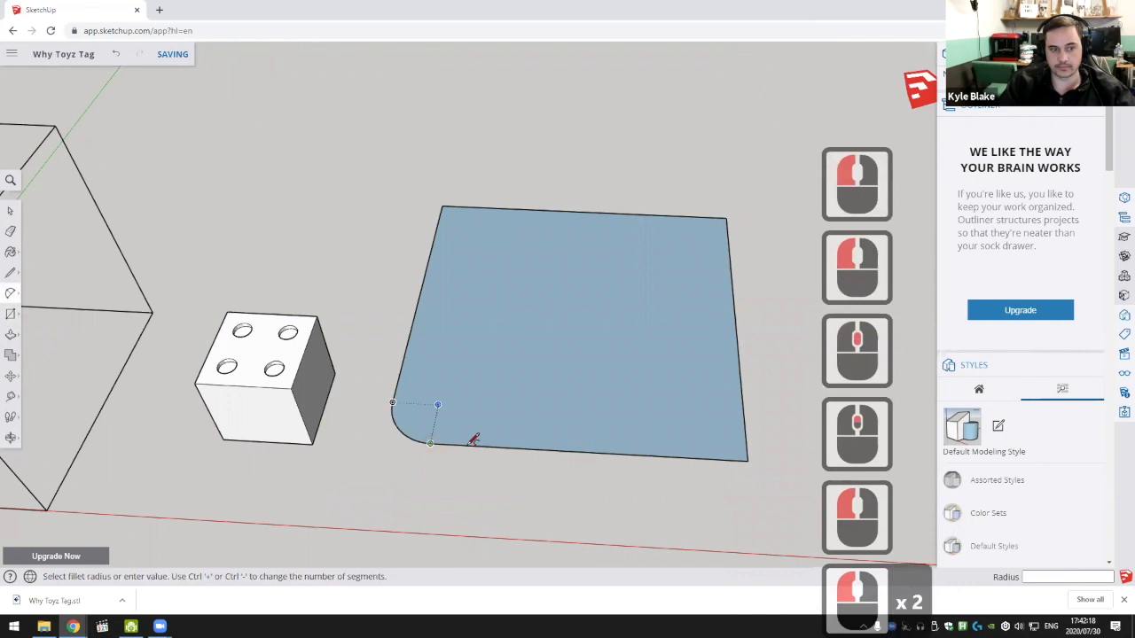
double_click(722, 233)
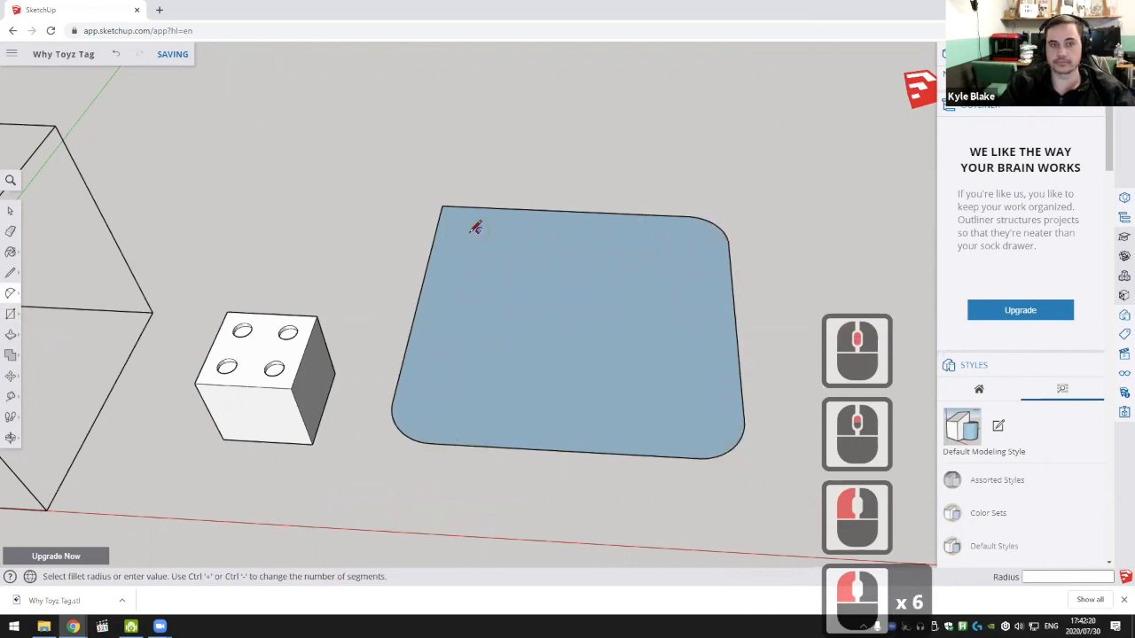
double_click(445, 210)
scroll(552, 314, down, 4)
Select the rounded square face together with its edges.
key(space)
middle_drag(581, 404, 556, 415)
click(578, 367)
key(Escape)
double_click(569, 365)
click(10, 377)
Abandon a first copy attempt and reselect the rounded face with its edges.
key(ctrl)
click(557, 390)
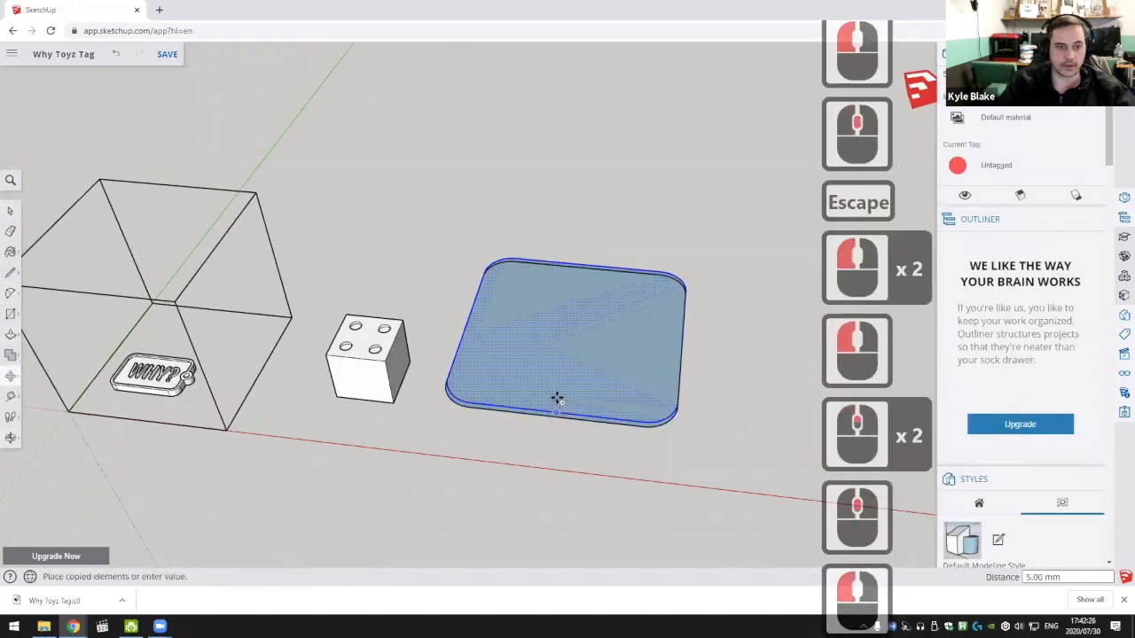
middle_drag(561, 326, 563, 240)
scroll(563, 240, down, 1)
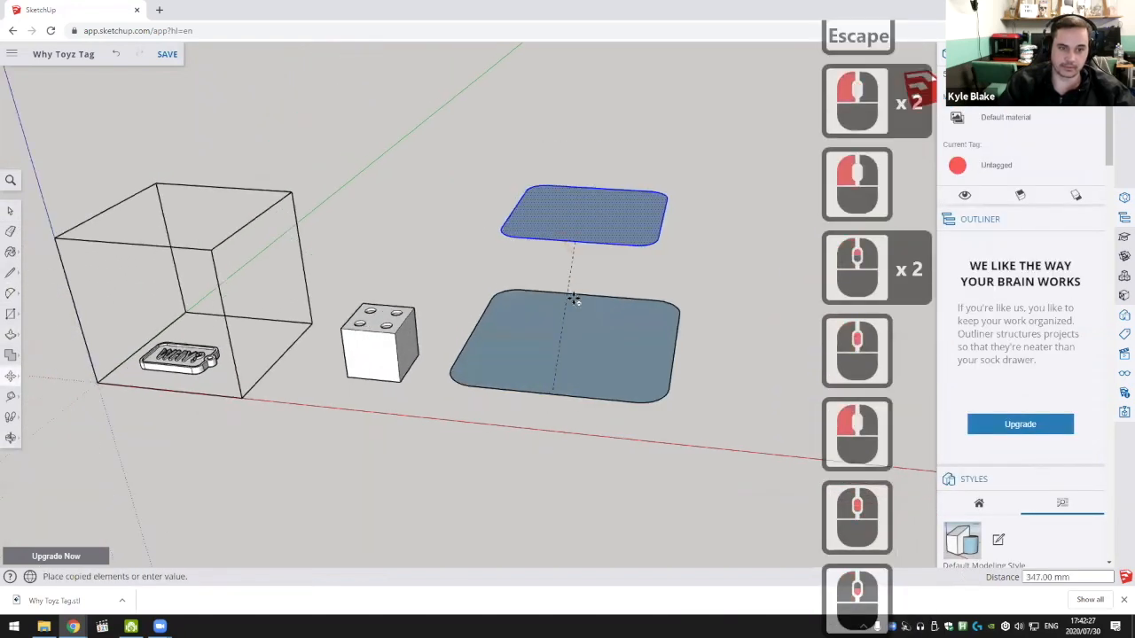
key(space)
double_click(585, 342)
middle_drag(585, 344, 584, 435)
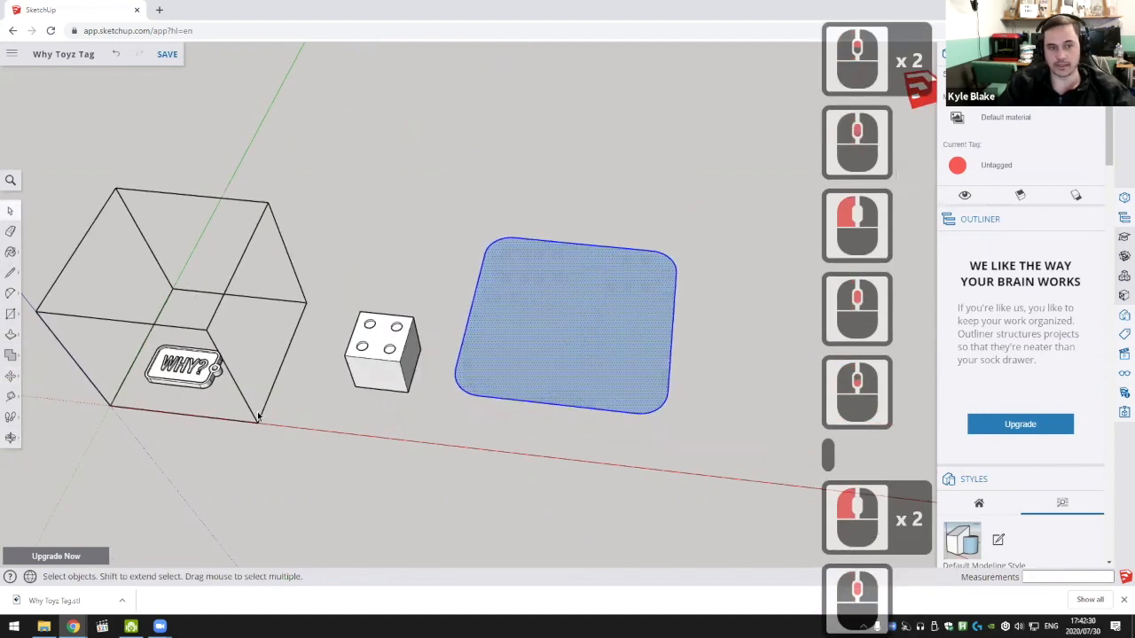
Copy the rounded square and place the copy directly above the original.
click(11, 376)
mouse_move(550, 426)
middle_down()
mouse_move(594, 435)
mouse_move(549, 405)
middle_up()
click(550, 406)
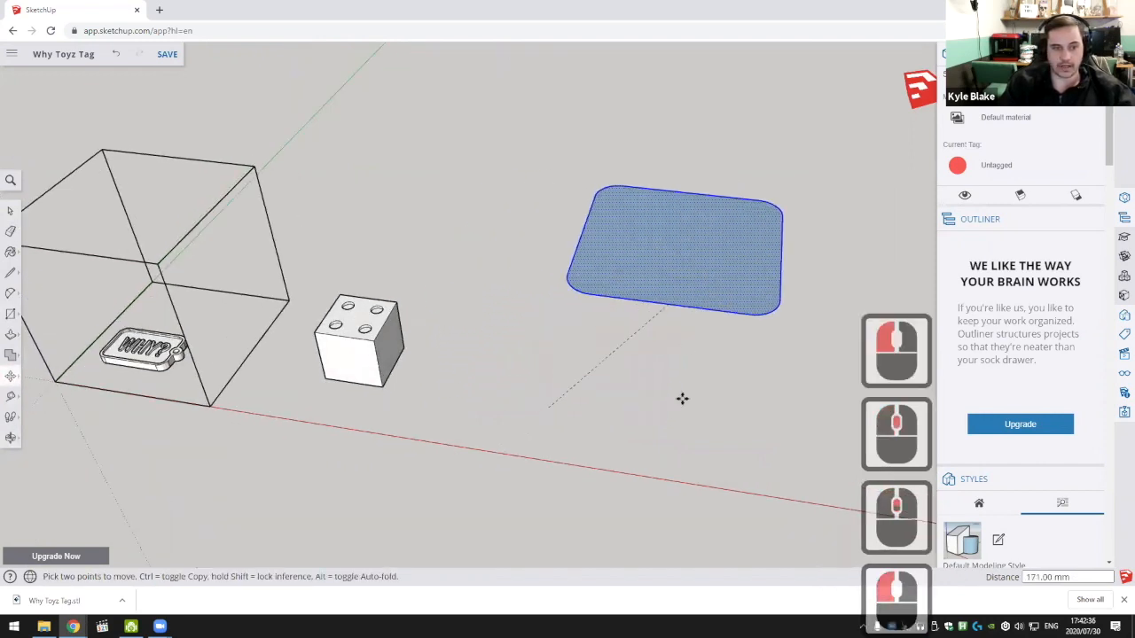
key(ctrl)
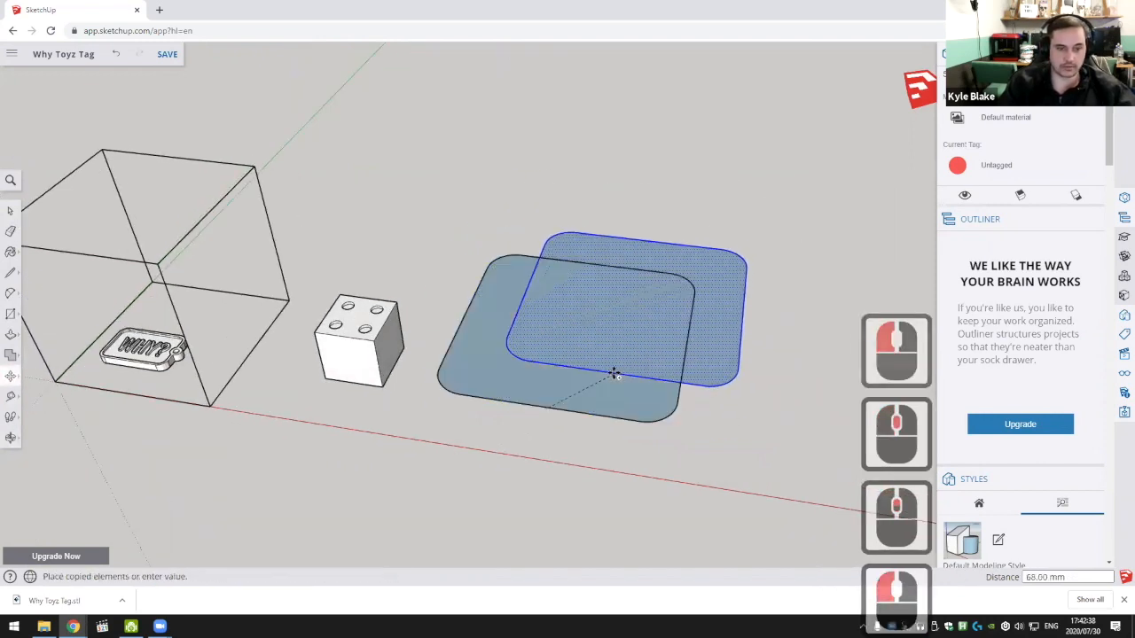
middle_drag(563, 269, 538, 258)
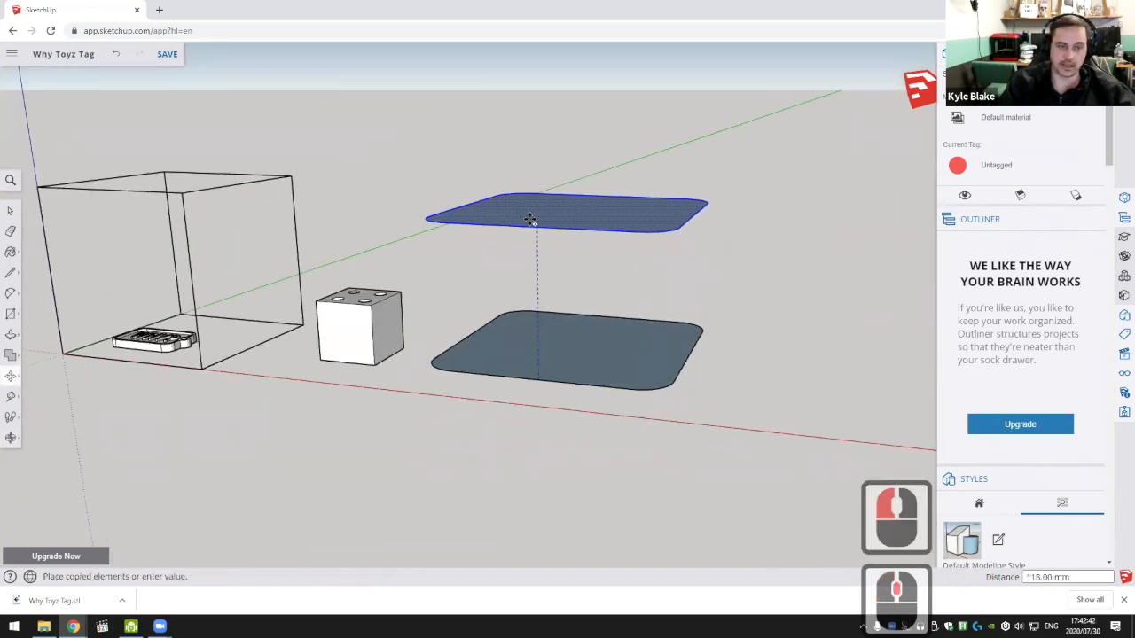
click(532, 229)
middle_drag(417, 312, 18, 409)
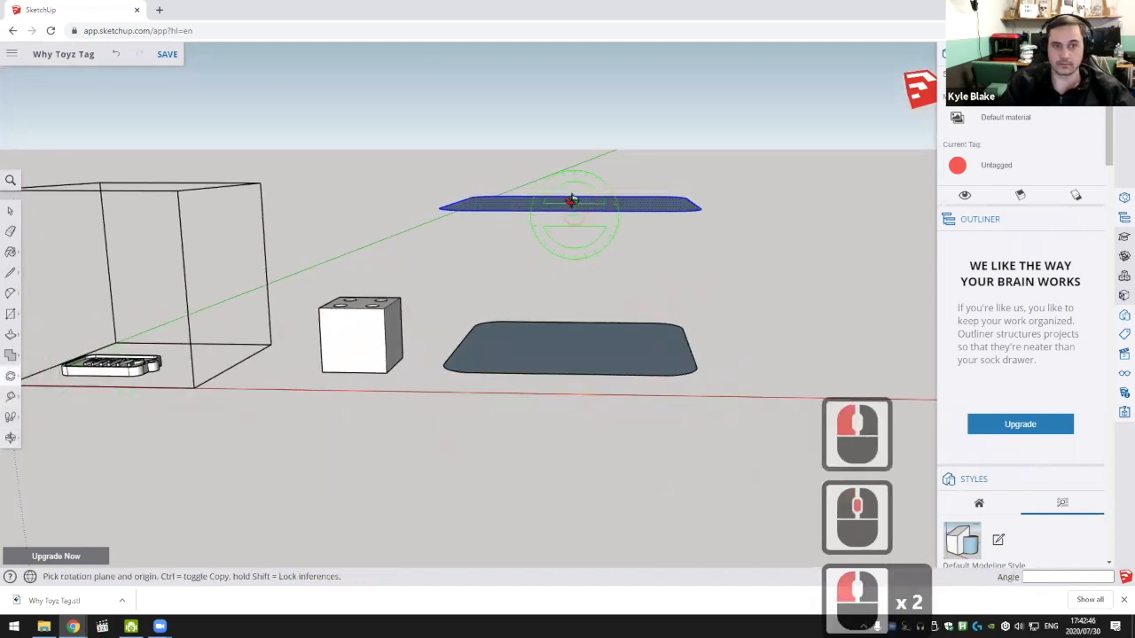
middle_drag(573, 202, 570, 195)
Rotate the upper copy 90° so it stands upright, then select the base face.
click(567, 210)
click(629, 210)
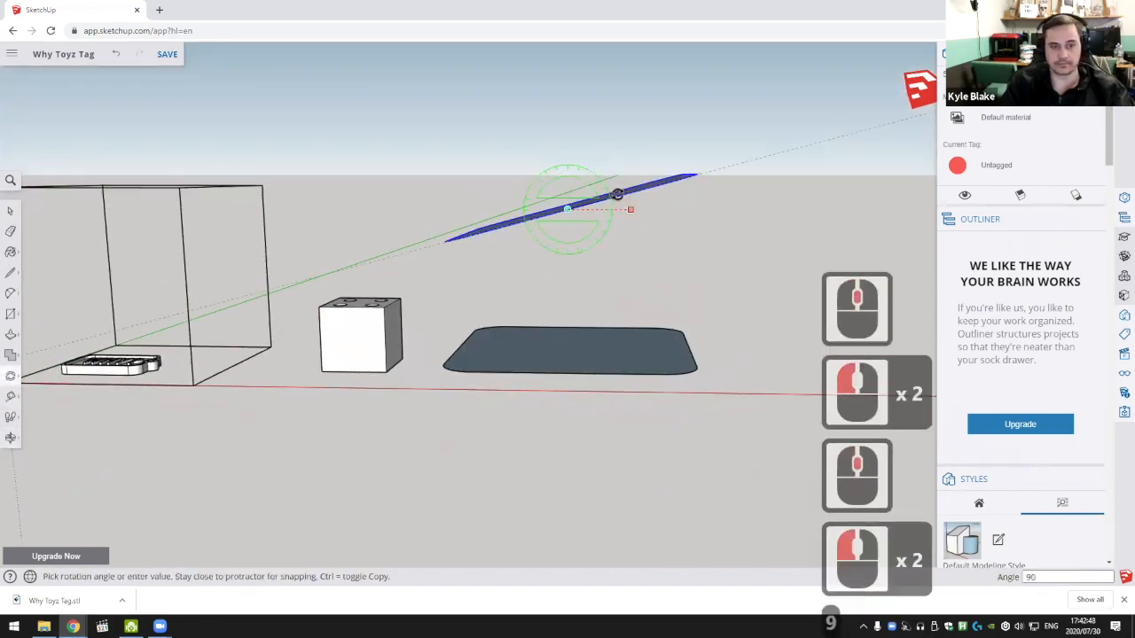
text(90)
key(Return)
middle_drag(674, 204, 470, 346)
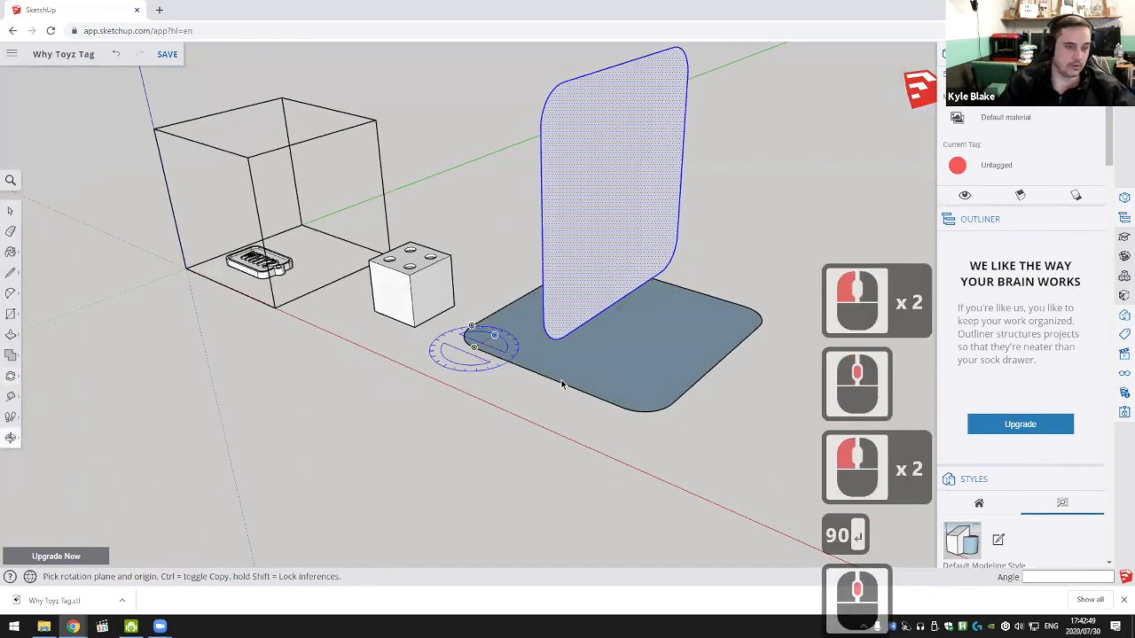
shift+middle_drag(562, 382, 476, 456)
middle_drag(568, 332, 562, 379)
key(space)
click(562, 378)
click(13, 336)
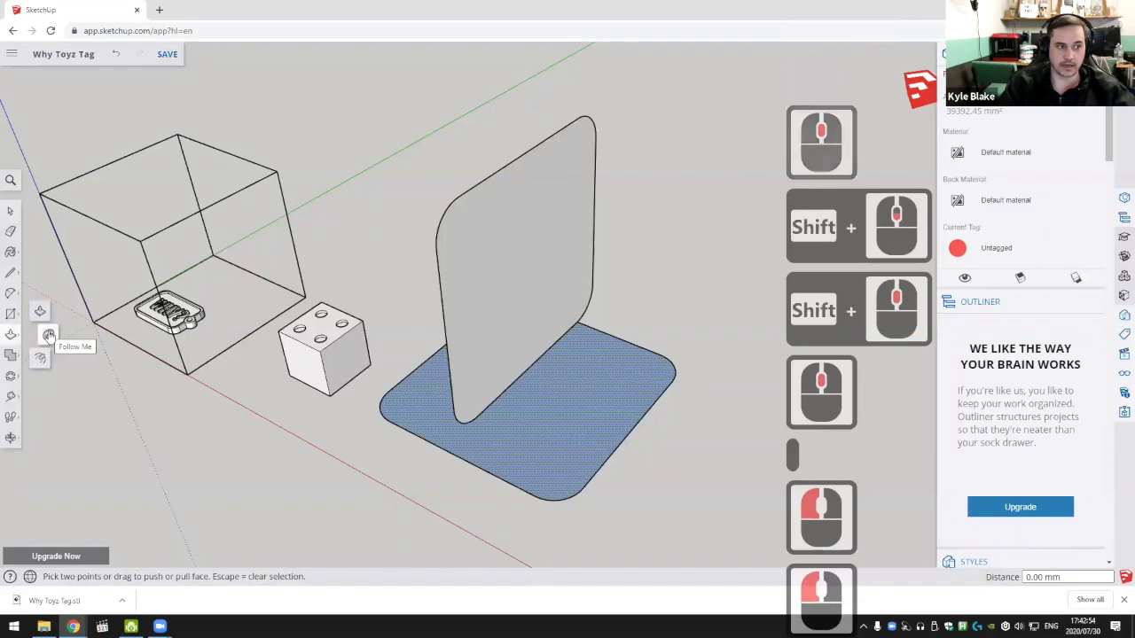
Follow Me the upright rounded profile around the base face to form a rounded box.
click(49, 335)
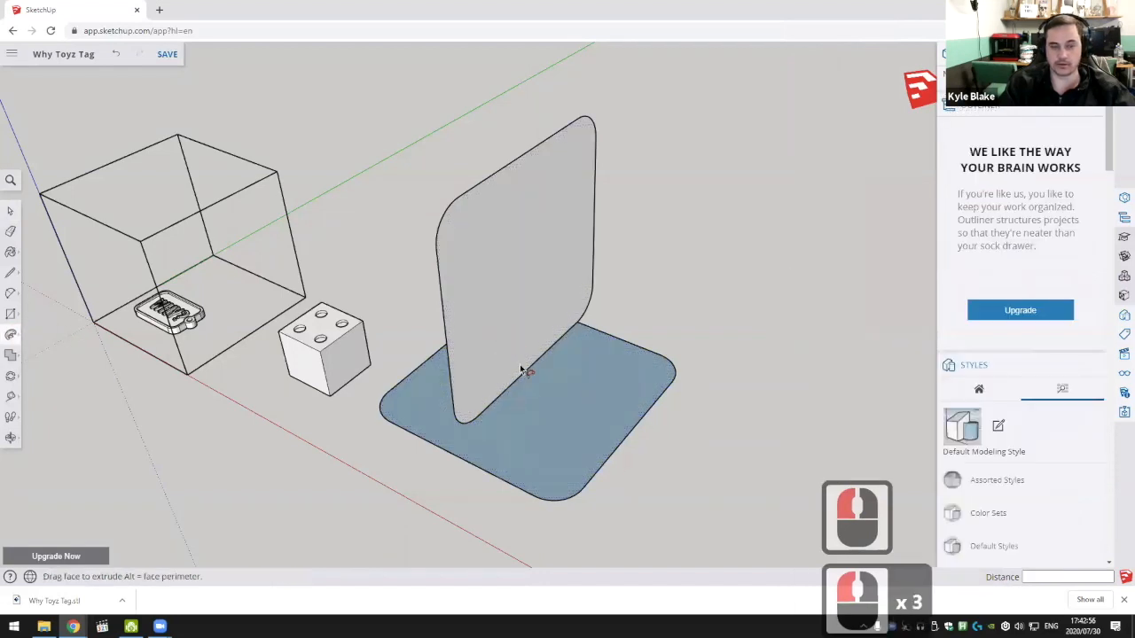
click(540, 419)
click(537, 418)
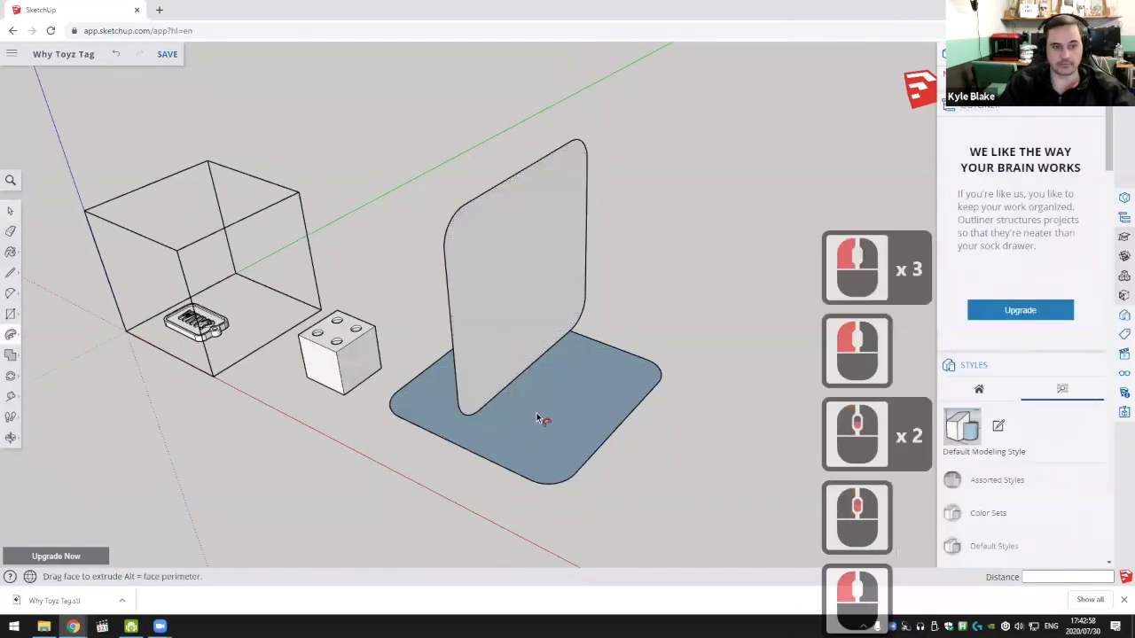
click(511, 352)
key(space)
double_click(503, 441)
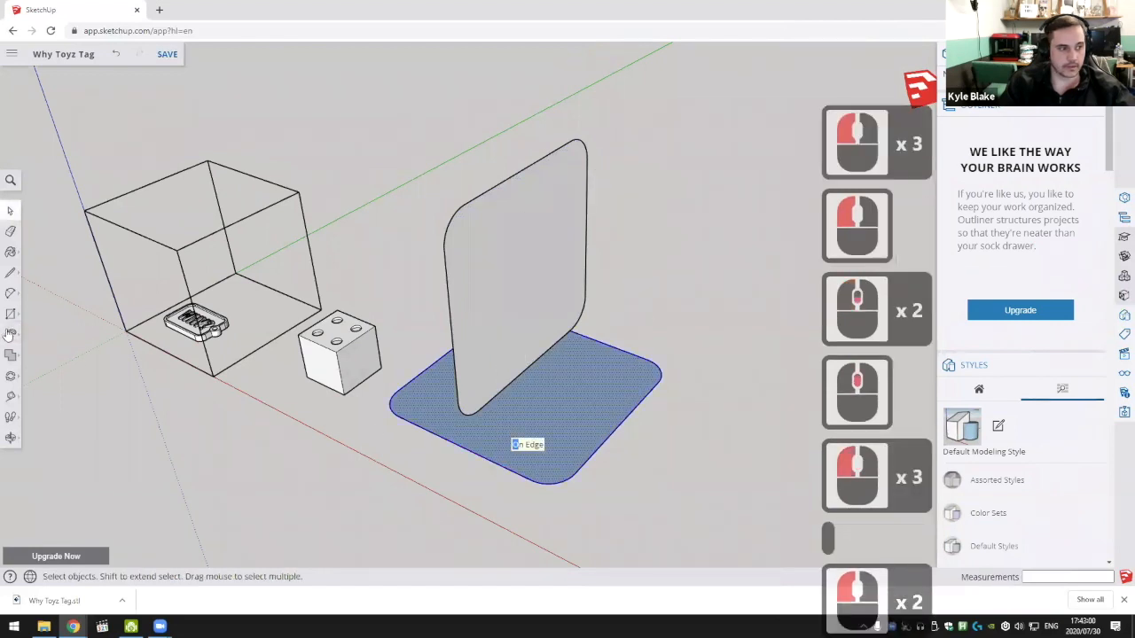
click(11, 334)
click(515, 322)
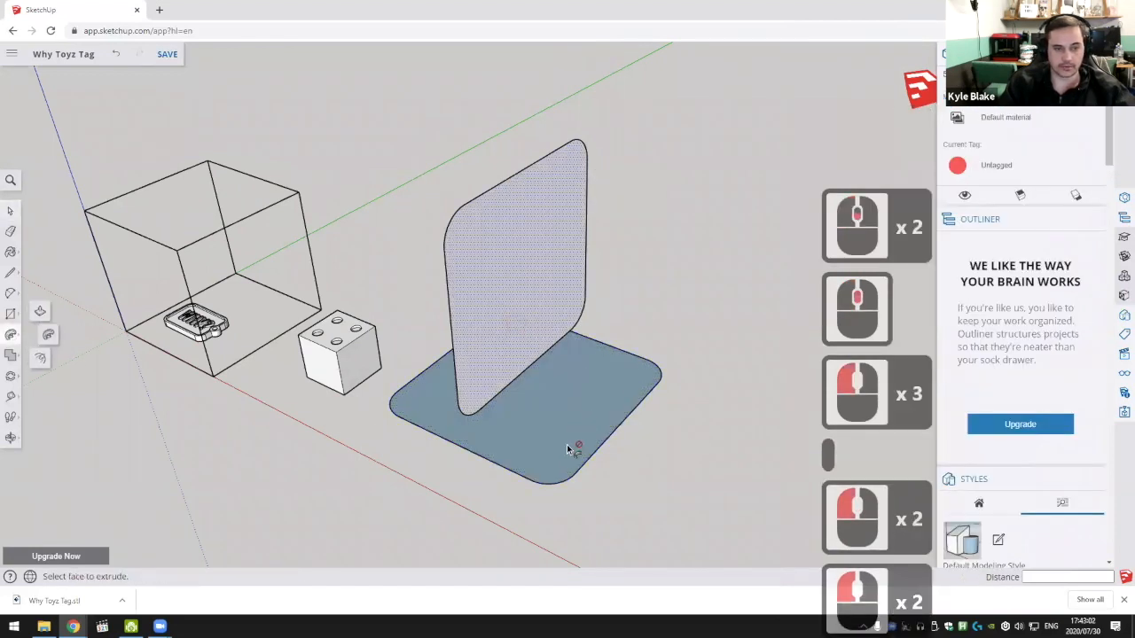
click(568, 451)
Reverse the rounded box's faces so the white sides face outward.
middle_drag(608, 436, 672, 376)
mouse_move(519, 403)
middle_down()
mouse_move(522, 372)
mouse_move(488, 390)
mouse_move(504, 401)
middle_up()
scroll(488, 388, up, 3)
key(space)
double_click(575, 325)
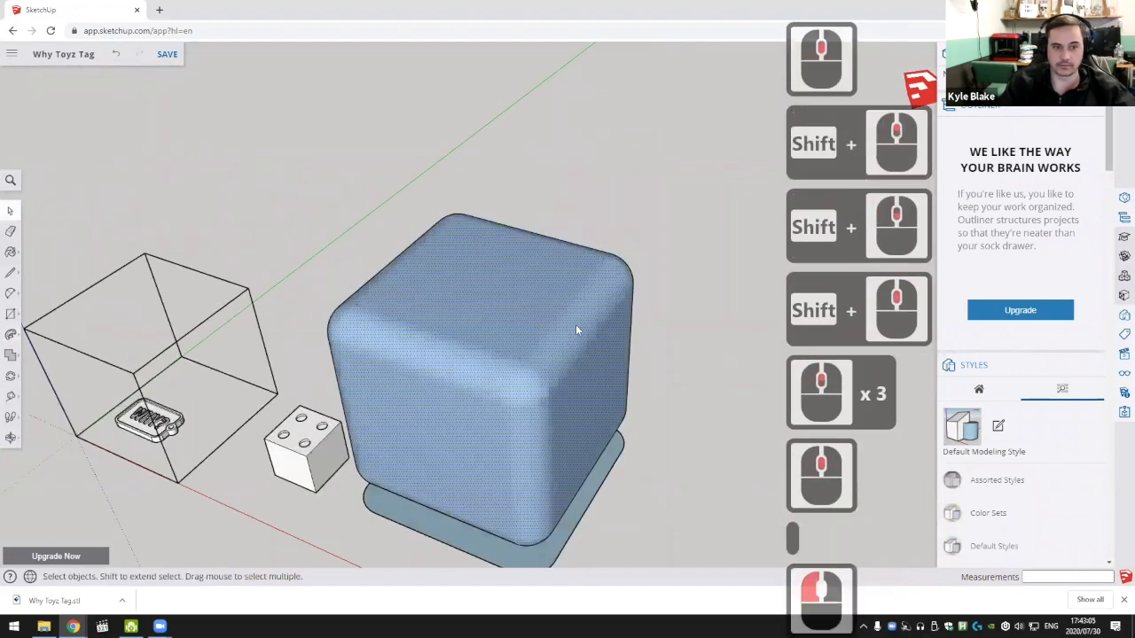
right_click(575, 326)
click(573, 343)
Orbit around the finished rounded-edge cube to inspect it.
middle_drag(410, 359, 541, 334)
key(space)
click(306, 344)
middle_drag(306, 344, 626, 512)
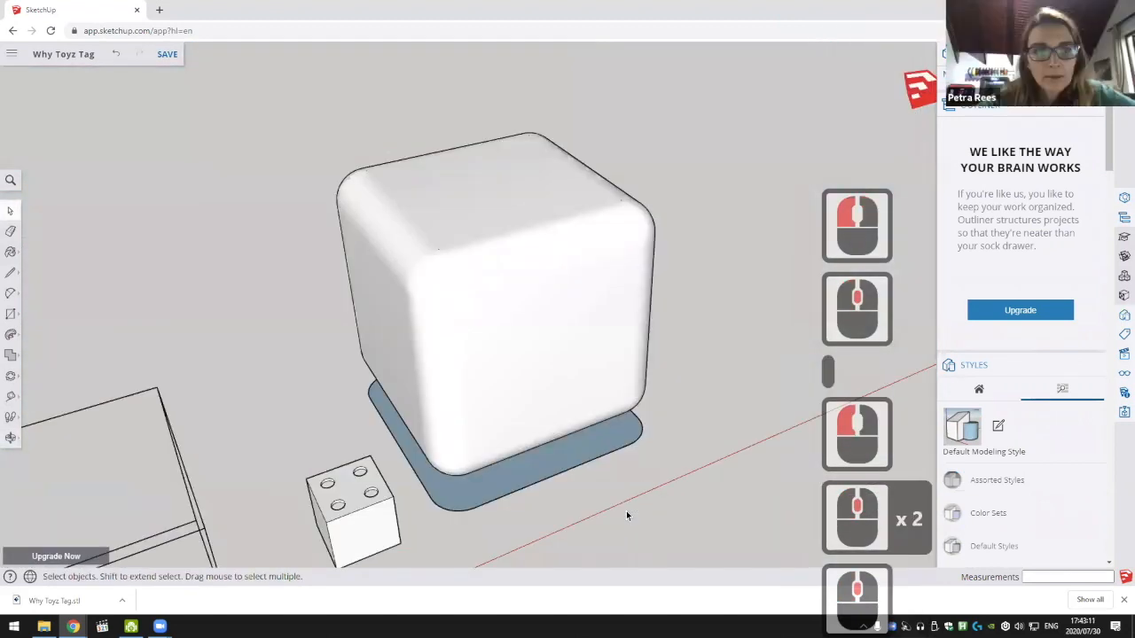
middle_click(461, 420)
middle_drag(525, 389, 603, 390)
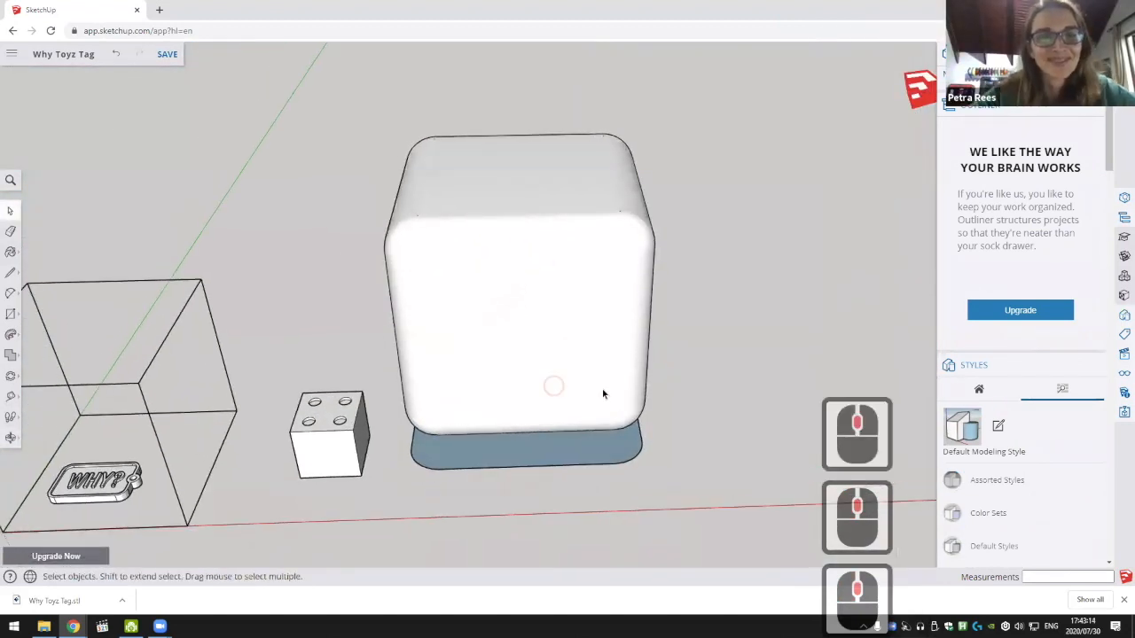
middle_drag(485, 346, 538, 395)
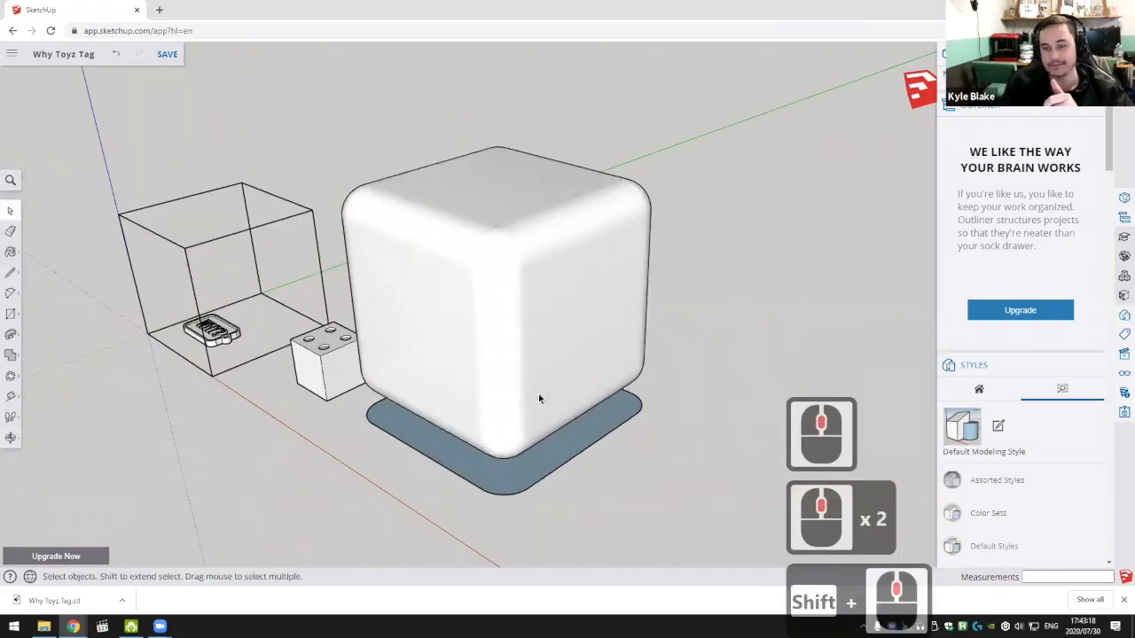
scroll(1032, 478, down, 6)
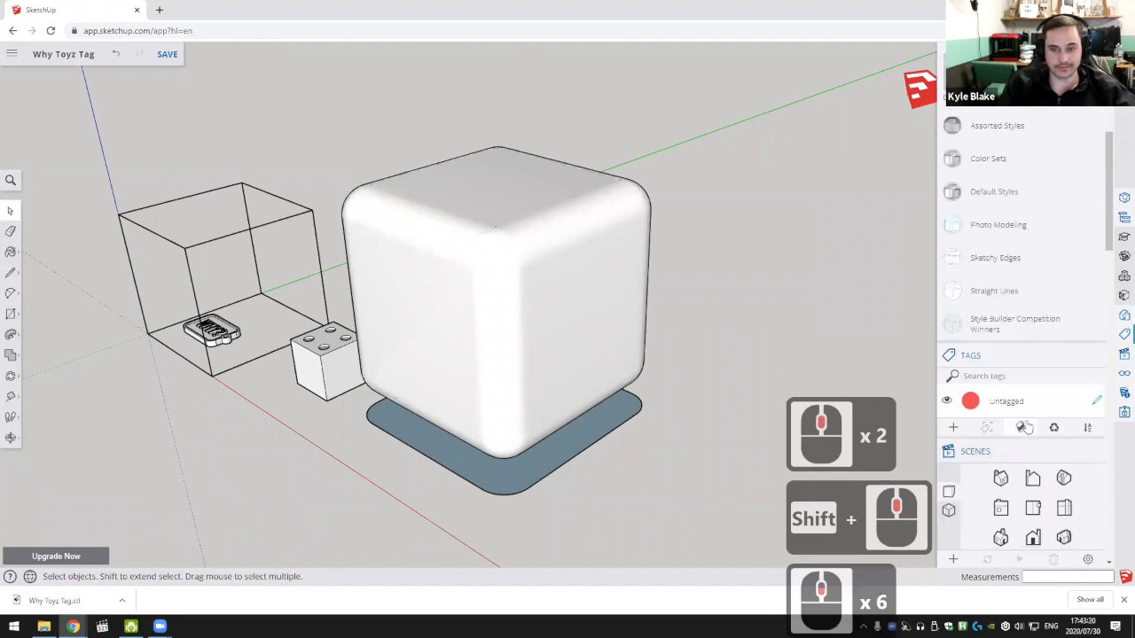
Turn on Hidden Geometry in the Display panel to reveal the rounded cube's mesh.
scroll(1010, 354, down, 11)
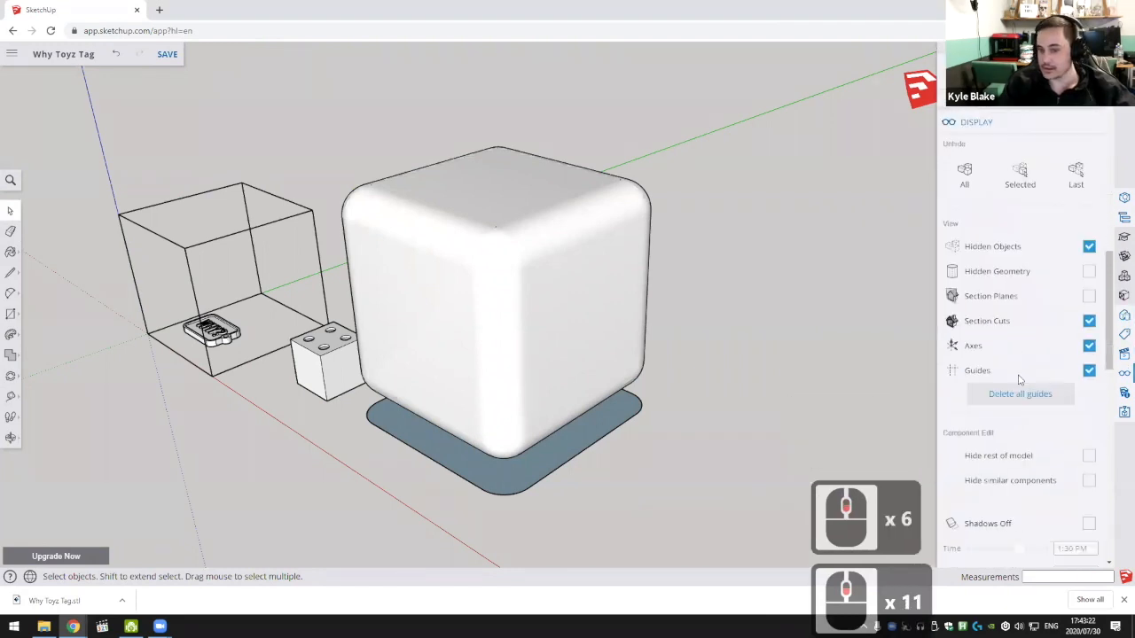
click(1087, 267)
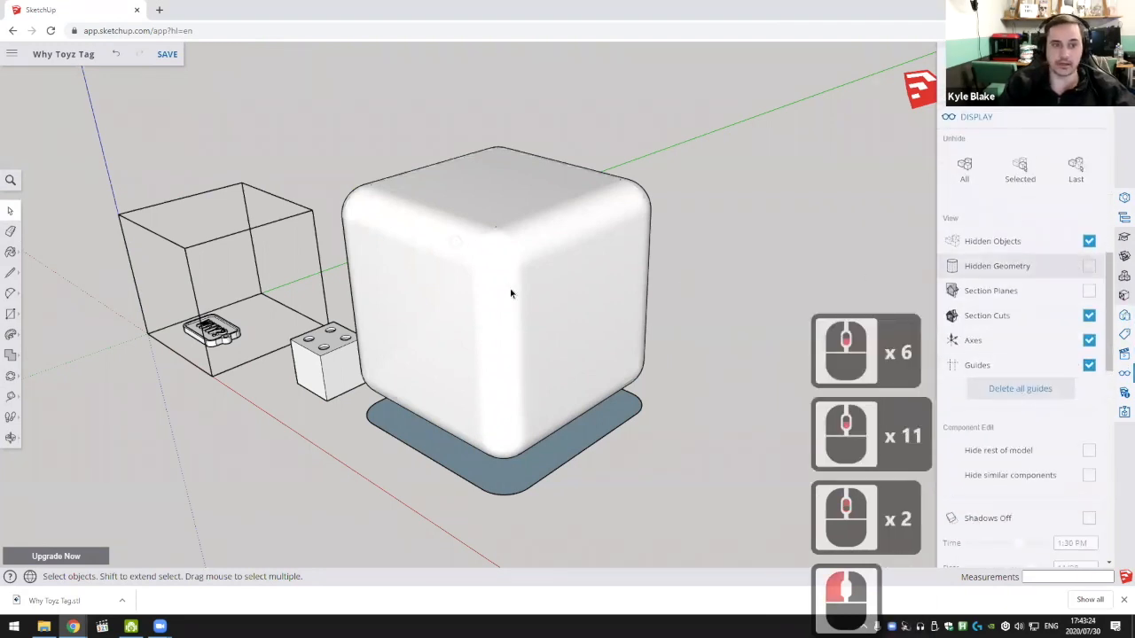
scroll(505, 298, up, 20)
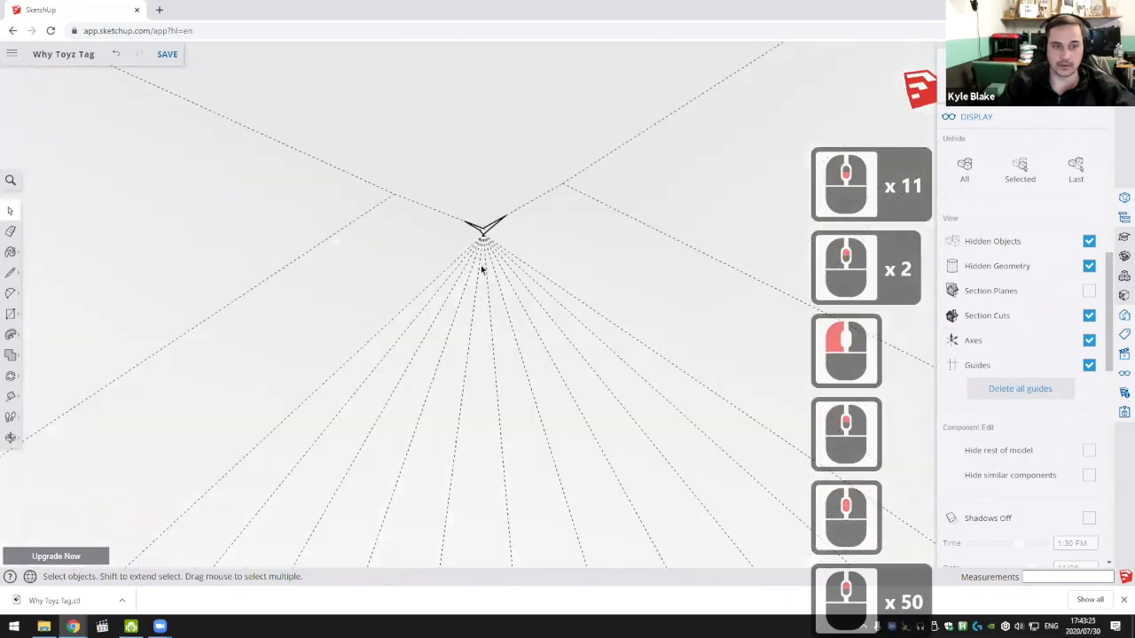
scroll(481, 265, up, 15)
mouse_move(555, 466)
middle_down()
mouse_move(562, 499)
mouse_move(710, 174)
mouse_move(819, 75)
mouse_move(815, 26)
mouse_move(775, 208)
mouse_move(283, 435)
middle_up()
scroll(493, 252, up, 3)
Try erasing two mesh edges on the cube, undoing each deletion.
key(e)
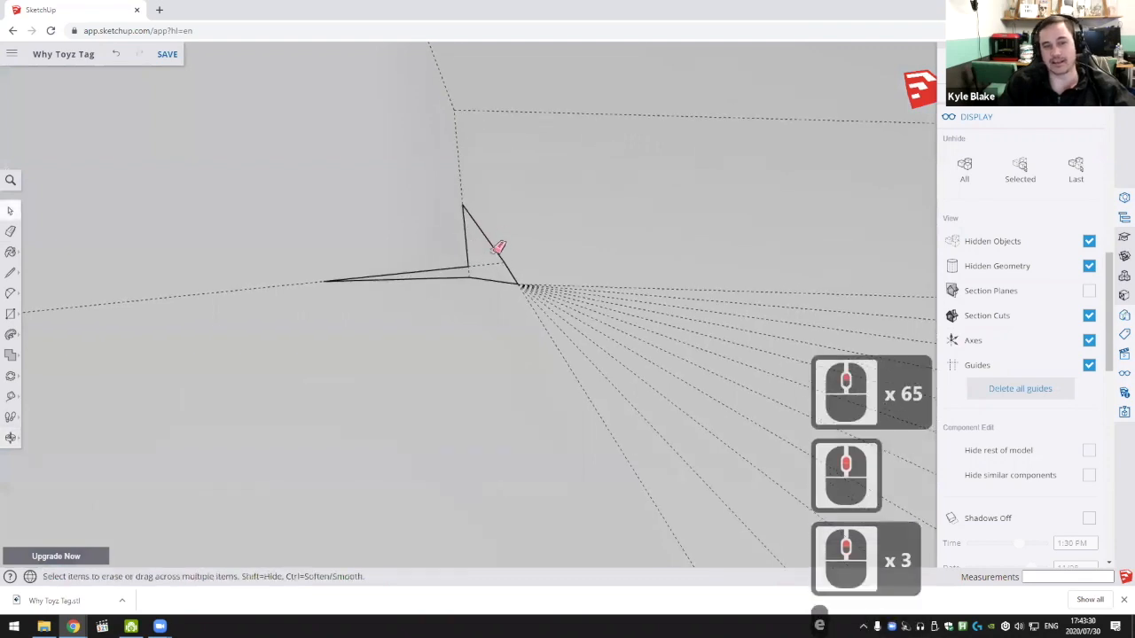
click(500, 249)
key(ctrl+z)
click(503, 278)
key(ctrl+z)
Undo the last change and bring the cube's flat top face back into view.
mouse_move(503, 277)
middle_down()
mouse_move(535, 104)
mouse_move(561, 236)
mouse_move(439, 297)
middle_up()
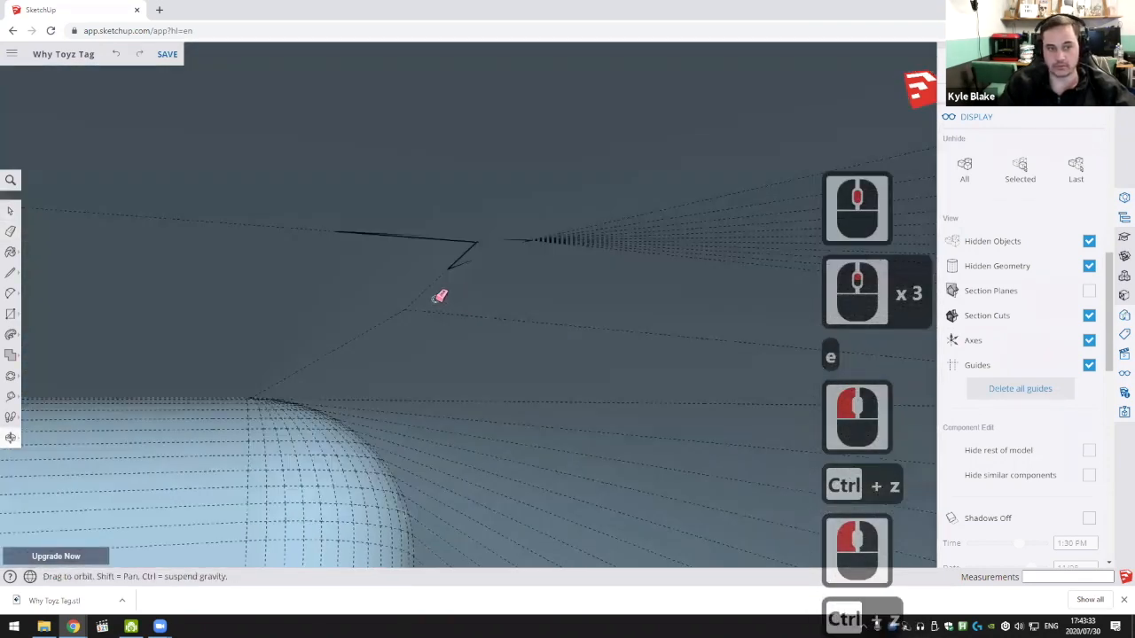
scroll(443, 292, up, 3)
scroll(580, 282, up, 3)
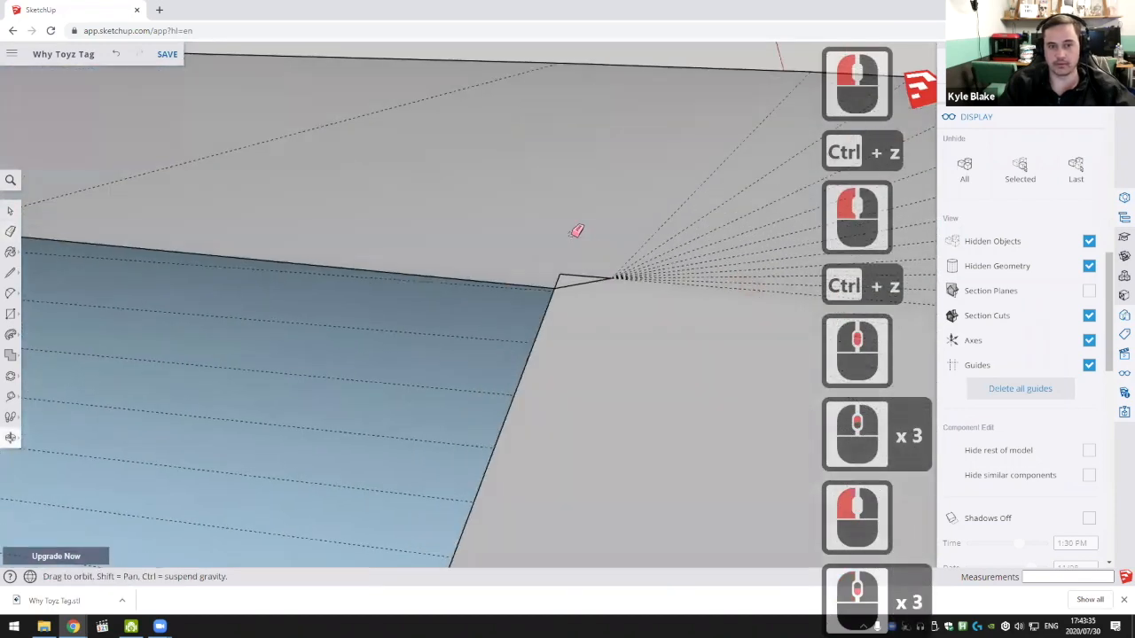
middle_drag(576, 230, 565, 233)
key(ctrl+z)
scroll(565, 233, down, 20)
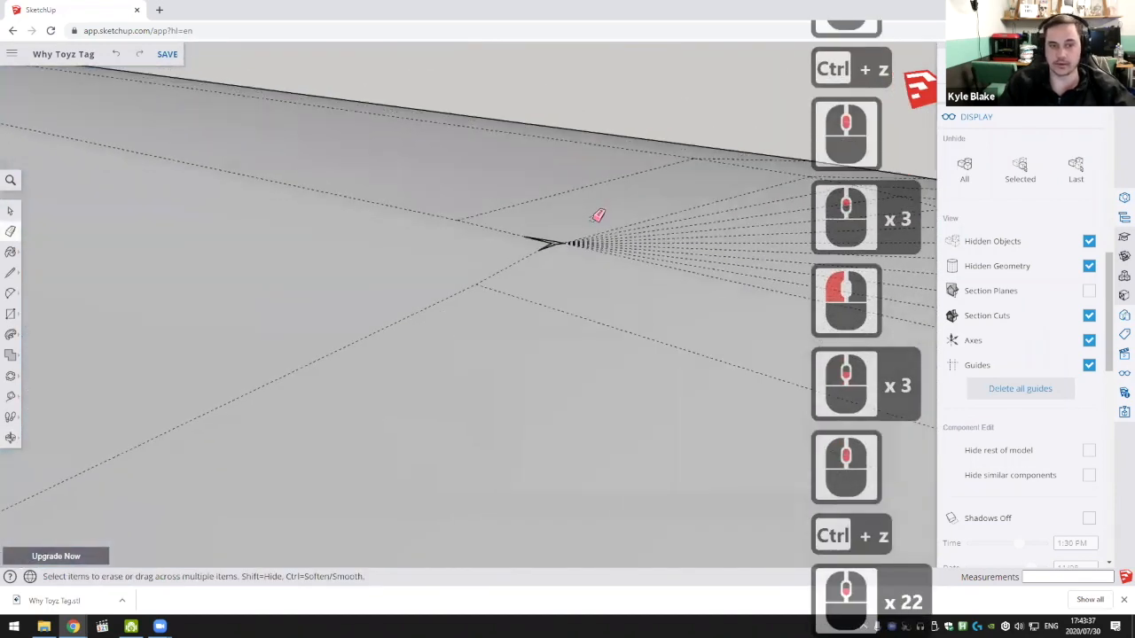
scroll(598, 216, down, 20)
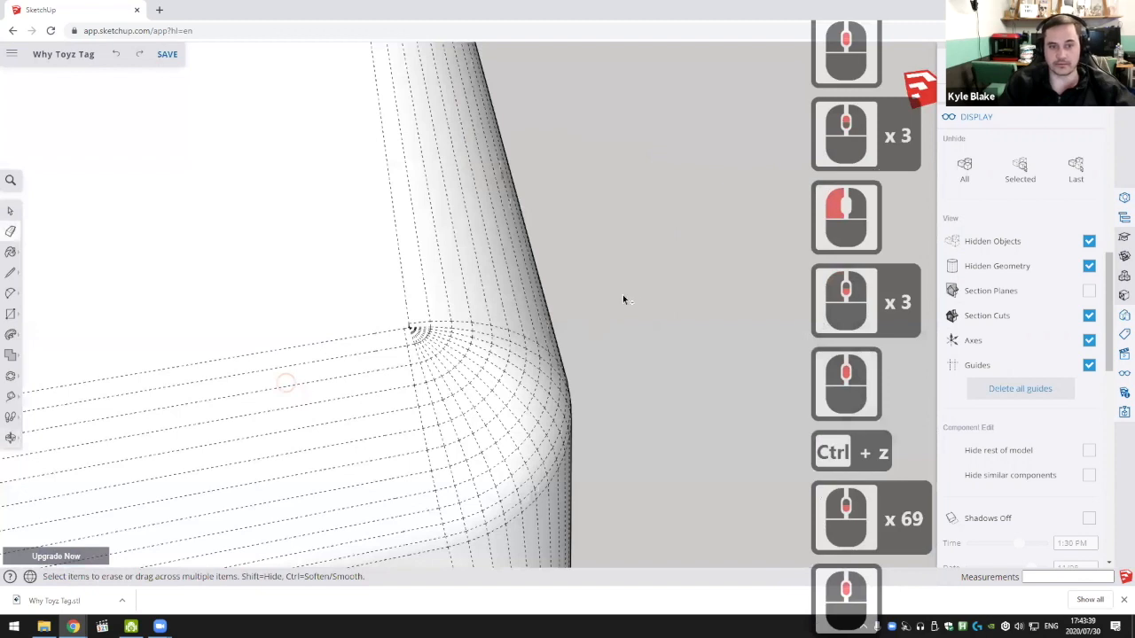
middle_drag(622, 295, 576, 270)
scroll(576, 270, down, 3)
shift+scroll(532, 266, down, 3)
shift+middle_drag(505, 261, 628, 293)
Select the top face's front edge and Unsoften it into a hard edge.
key(space)
click(630, 292)
ctrl+click(494, 374)
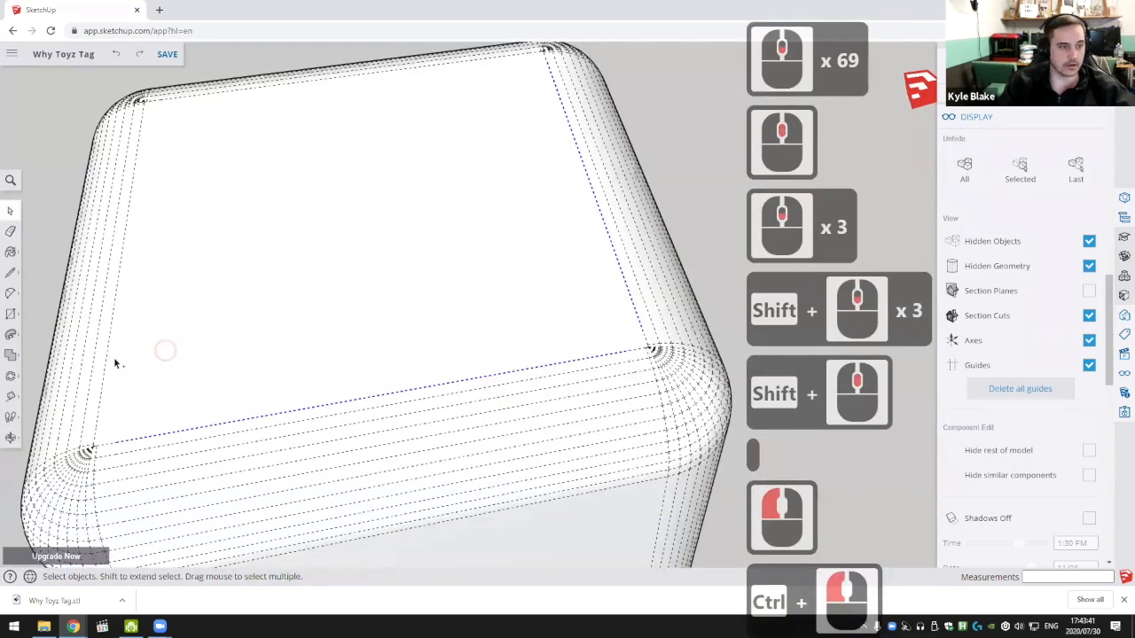
click(170, 432)
right_click(169, 432)
key(Escape)
click(168, 432)
right_click(168, 431)
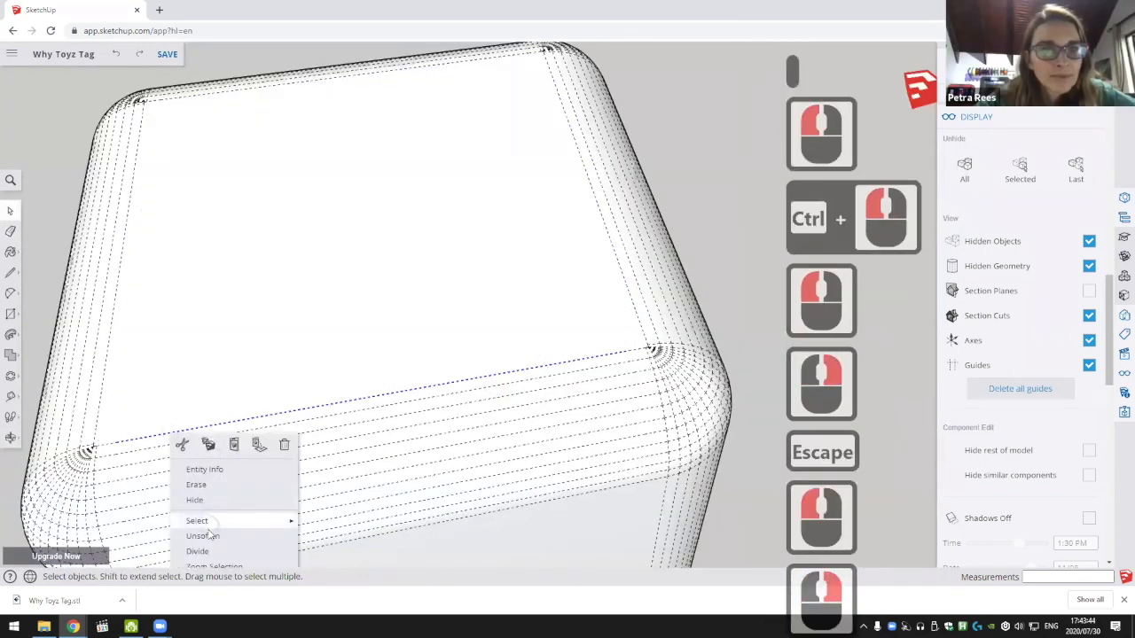
click(211, 536)
scroll(406, 476, down, 5)
Divide the top face's front edge into 3 equal segments.
right_click(404, 448)
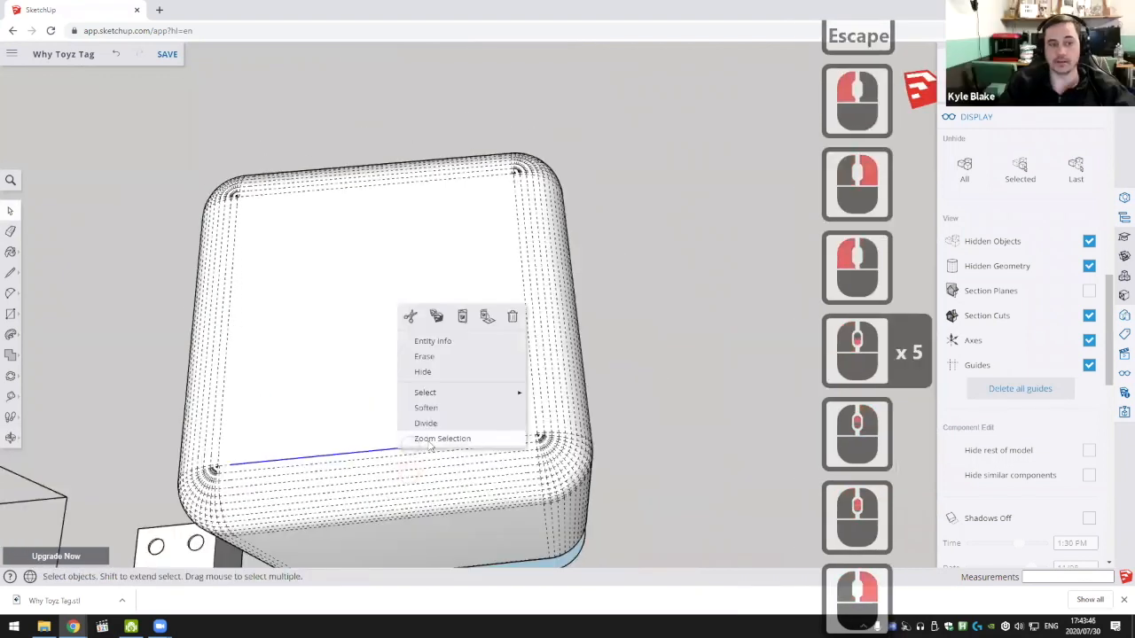
click(425, 422)
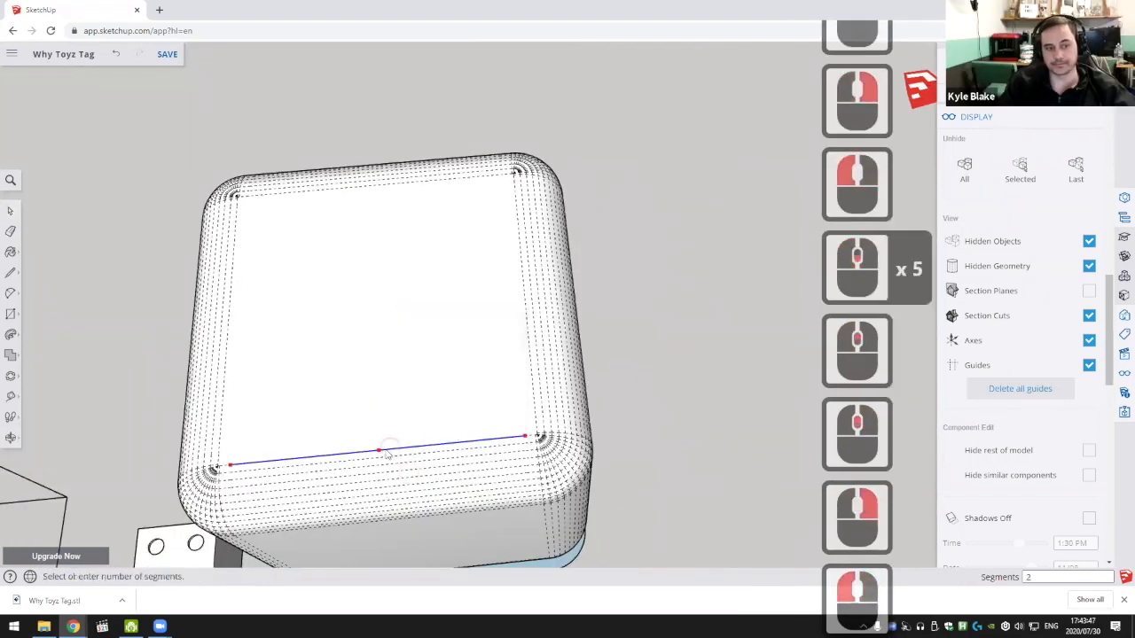
click(452, 444)
Draw three lines from the division points straight across to the top face's far edge.
click(10, 273)
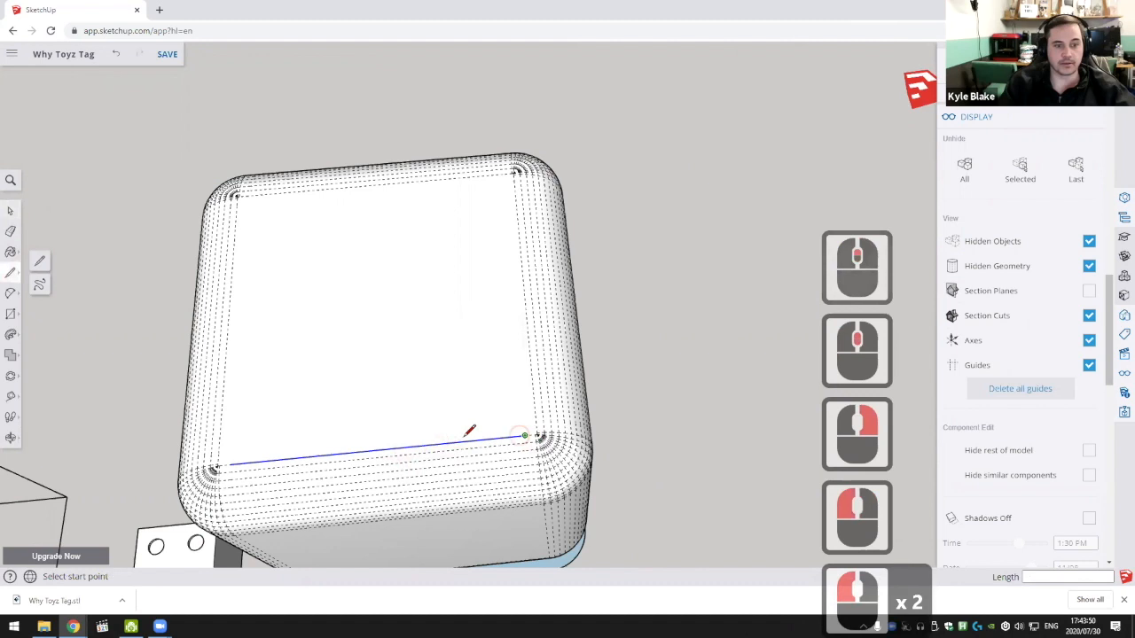
click(452, 440)
click(441, 182)
key(Escape)
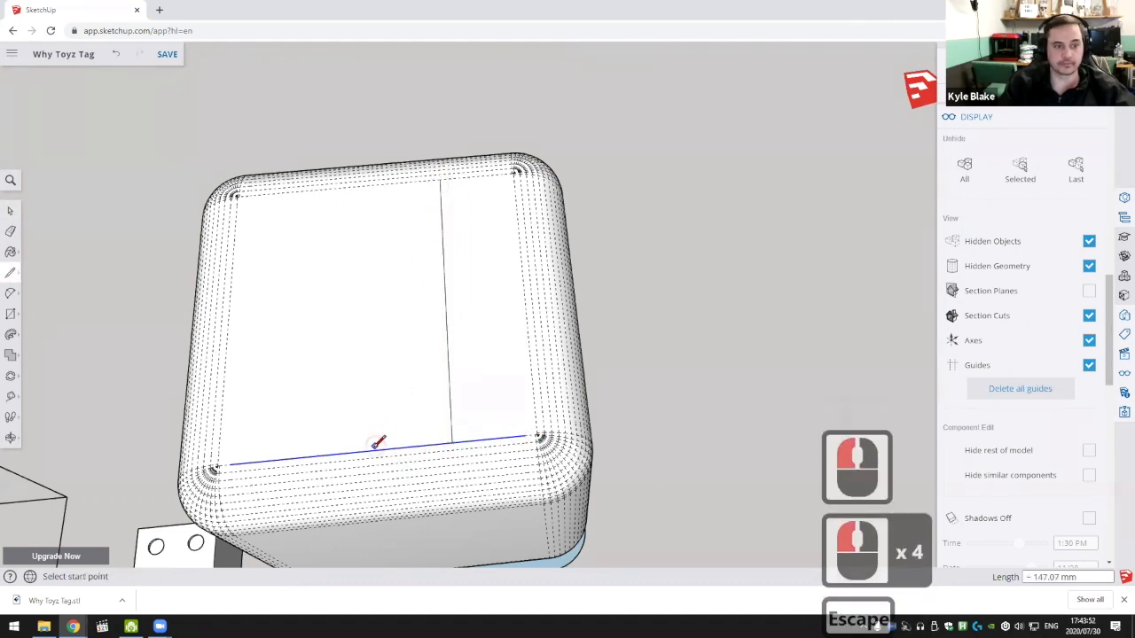
click(378, 451)
key(Escape)
click(377, 450)
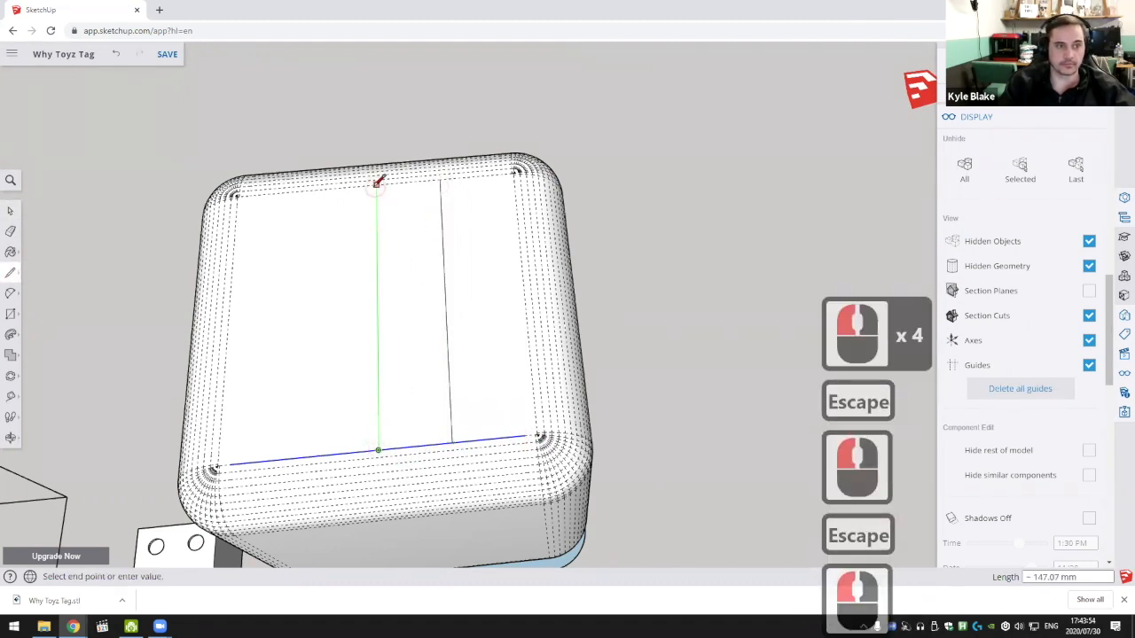
click(377, 182)
key(Escape)
click(304, 457)
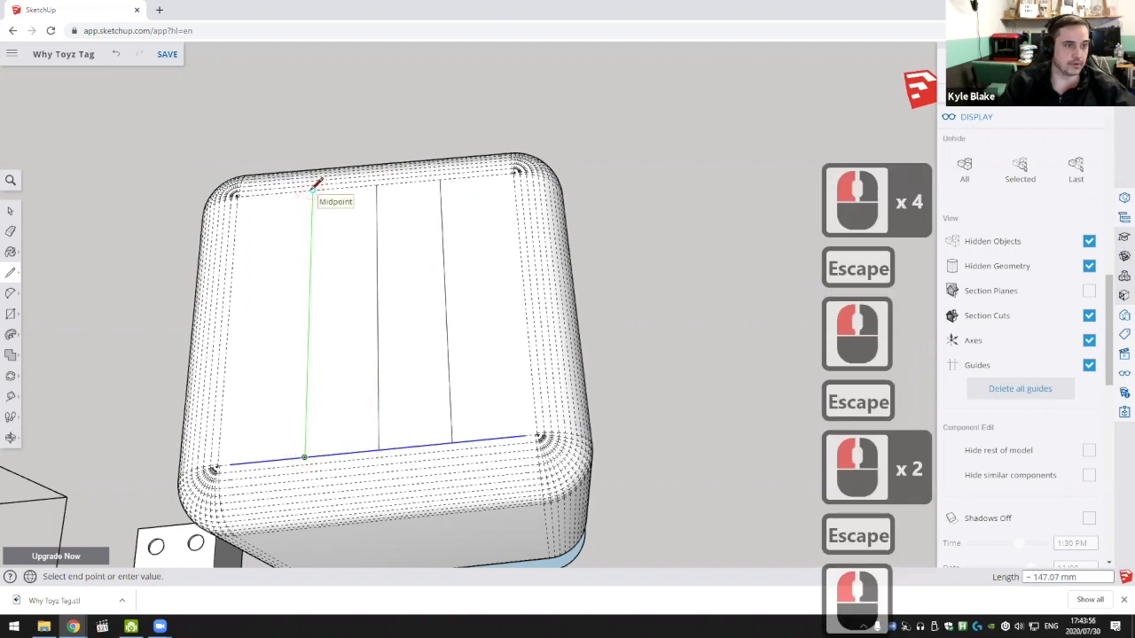
click(312, 189)
key(Escape)
Divide the left dividing line into 3 equal segments.
shift+middle_drag(461, 268, 521, 222)
key(space)
click(370, 209)
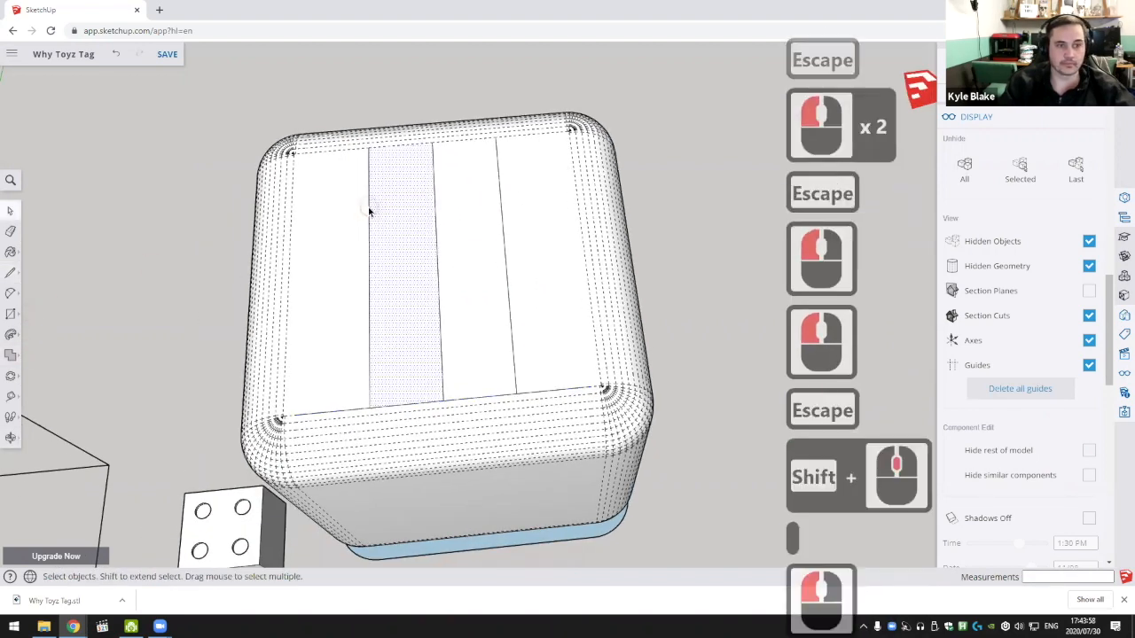
right_click(368, 210)
click(393, 325)
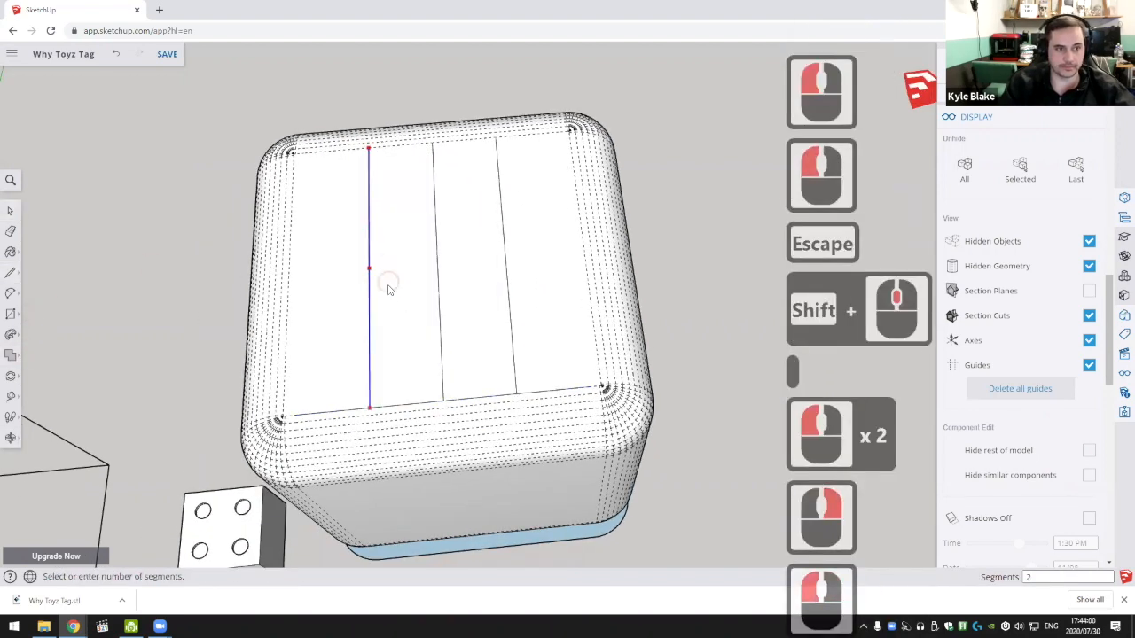
click(392, 343)
key(Escape)
Draw cross lines between the dividing lines to complete the grid on the top face.
click(12, 273)
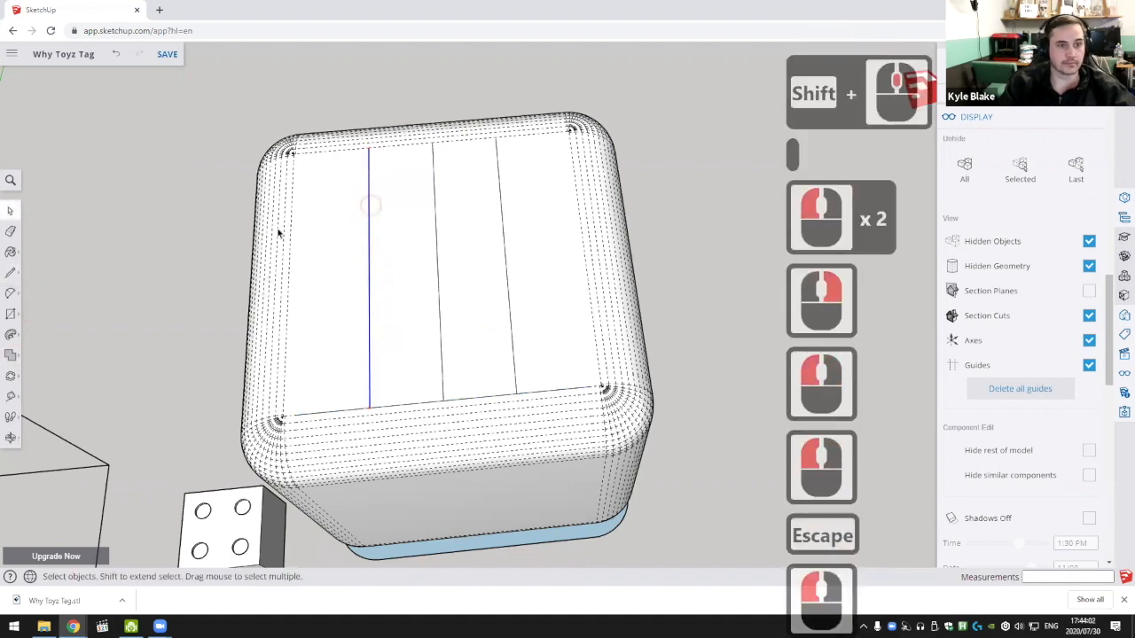
click(10, 273)
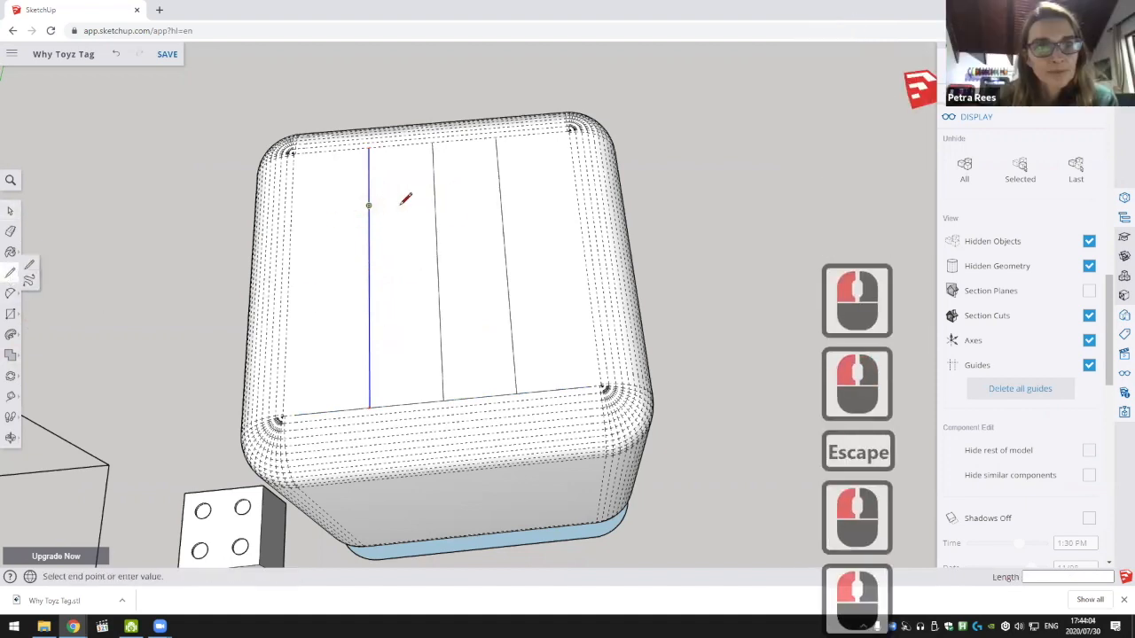
click(500, 194)
key(Escape)
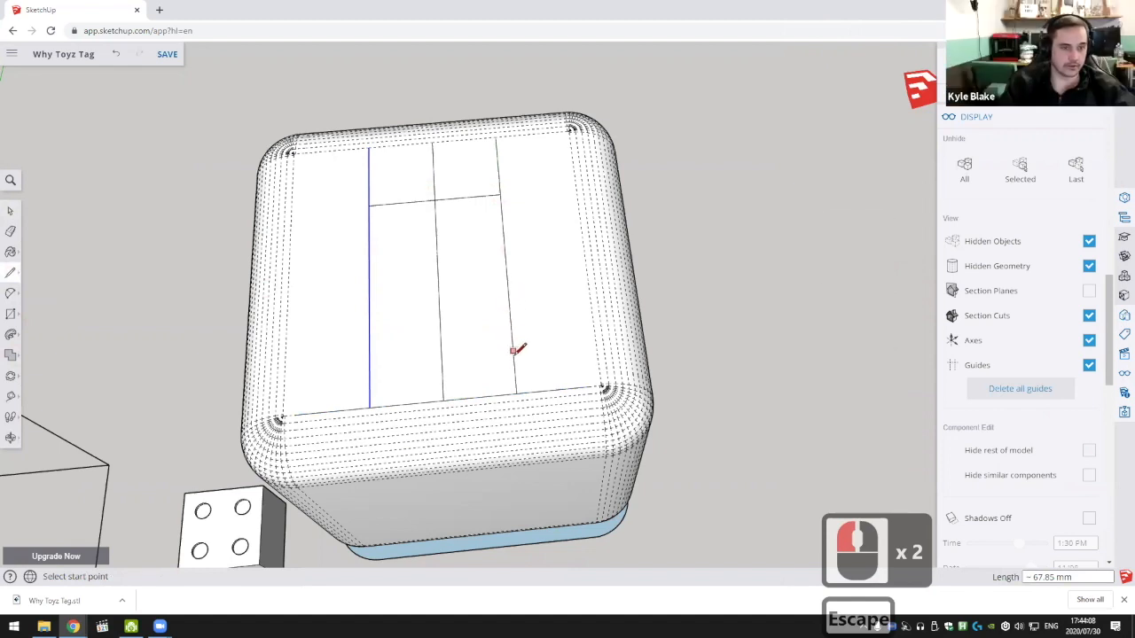
middle_drag(567, 354, 645, 390)
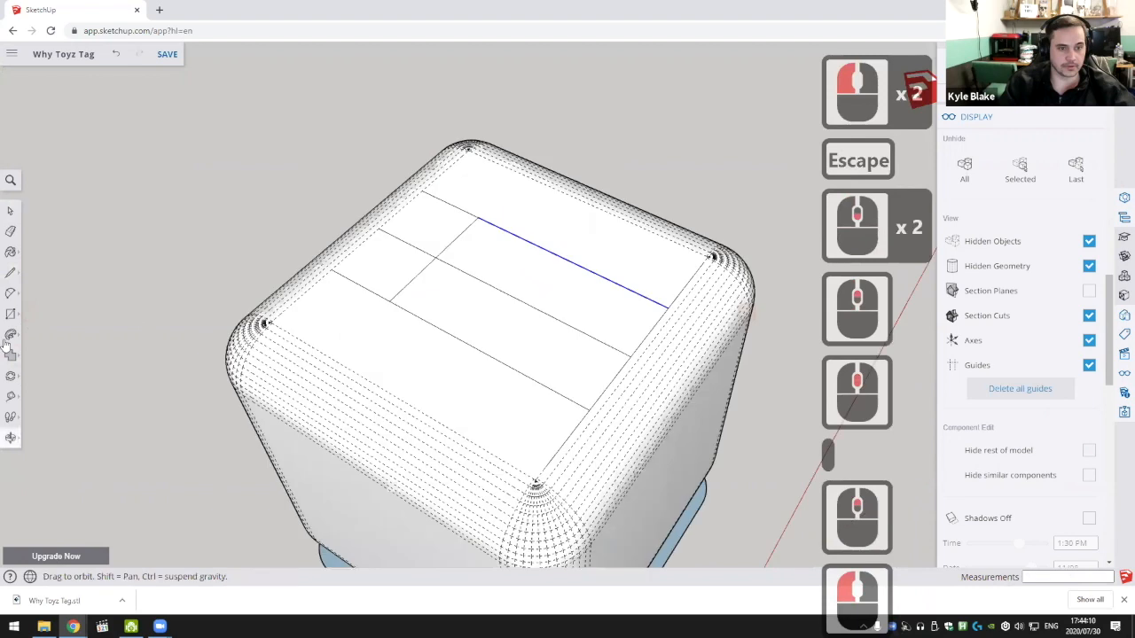
click(518, 370)
middle_drag(636, 274, 435, 297)
Draw four hole circles centred on the grid intersections of the top face.
click(11, 316)
click(39, 312)
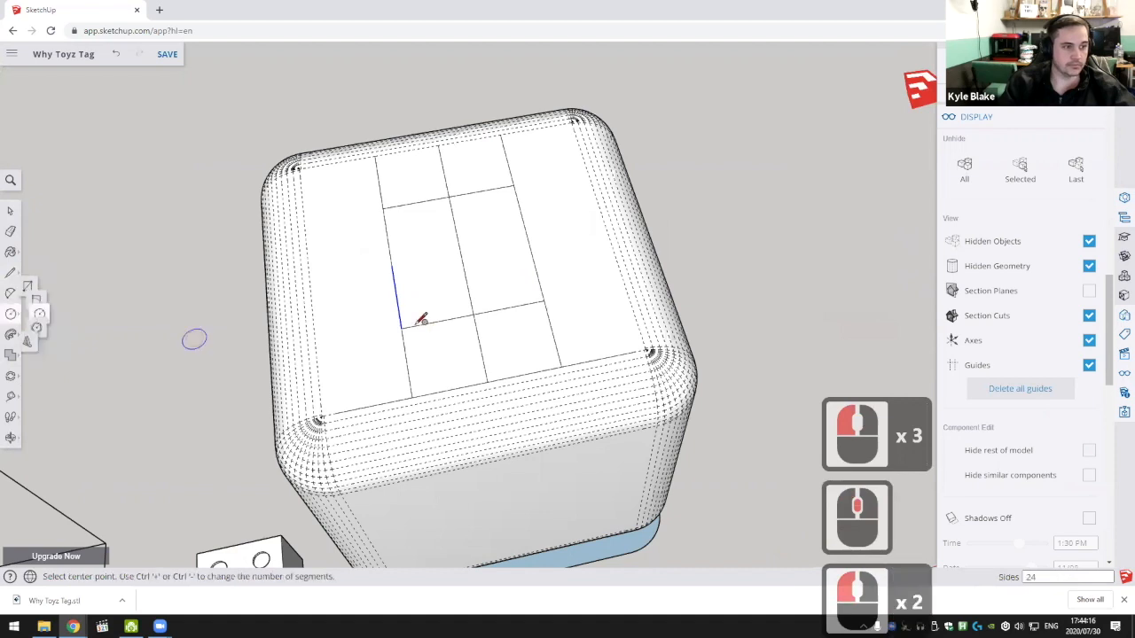
click(401, 328)
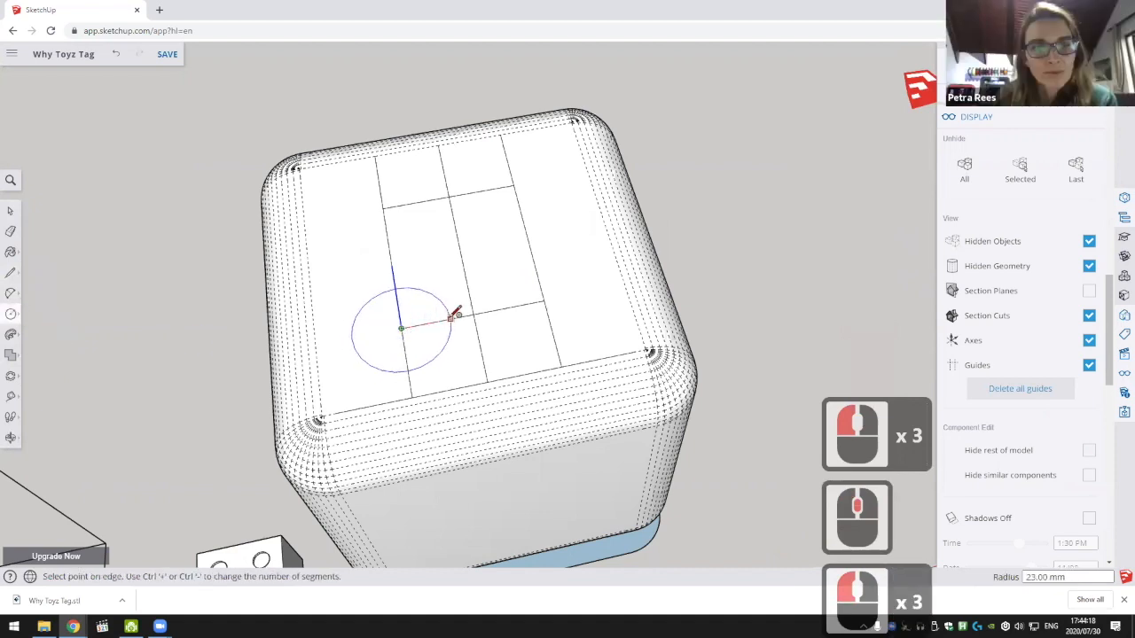
click(443, 318)
key(Escape)
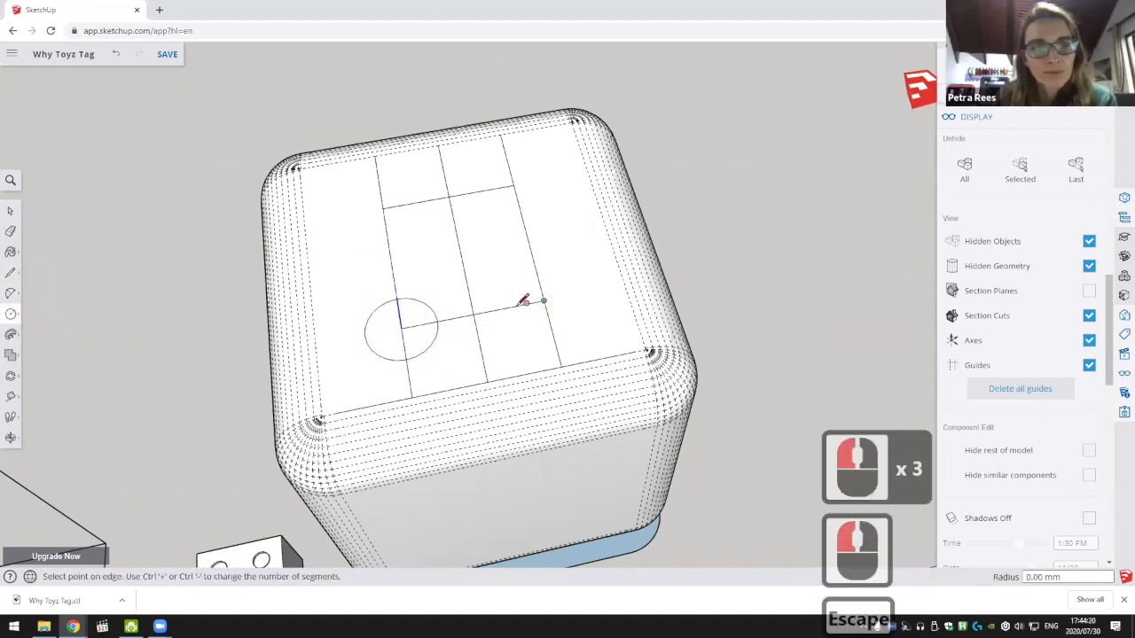
click(519, 277)
click(513, 185)
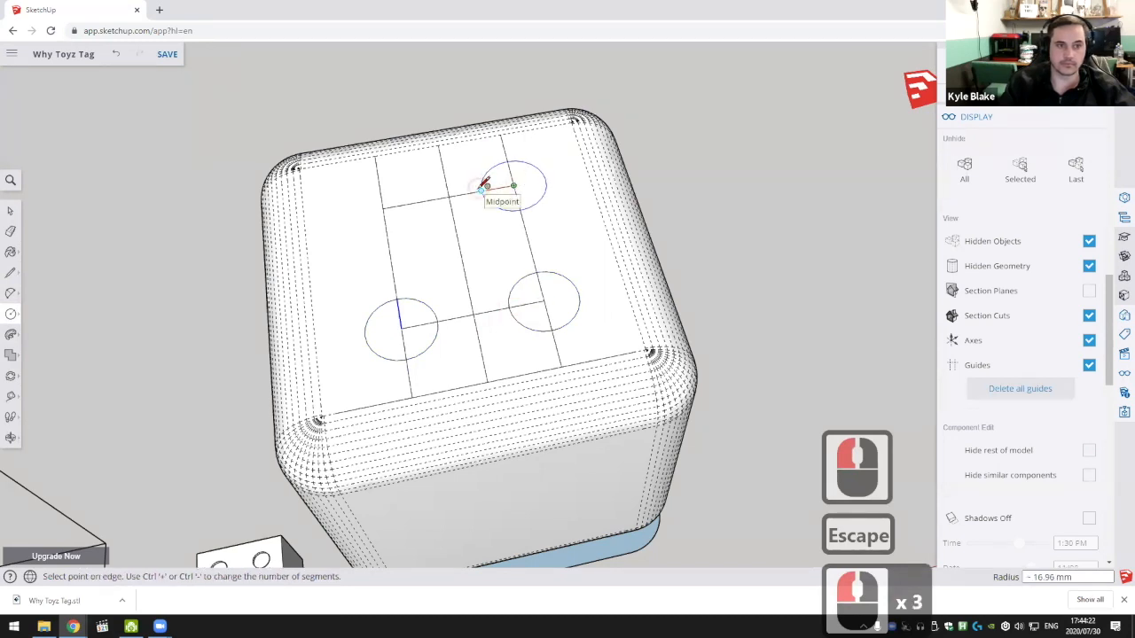
click(483, 187)
key(Escape)
click(383, 209)
Erase the leftover grid and construction lines around the four circles.
key(e)
drag(450, 188, 443, 257)
click(396, 313)
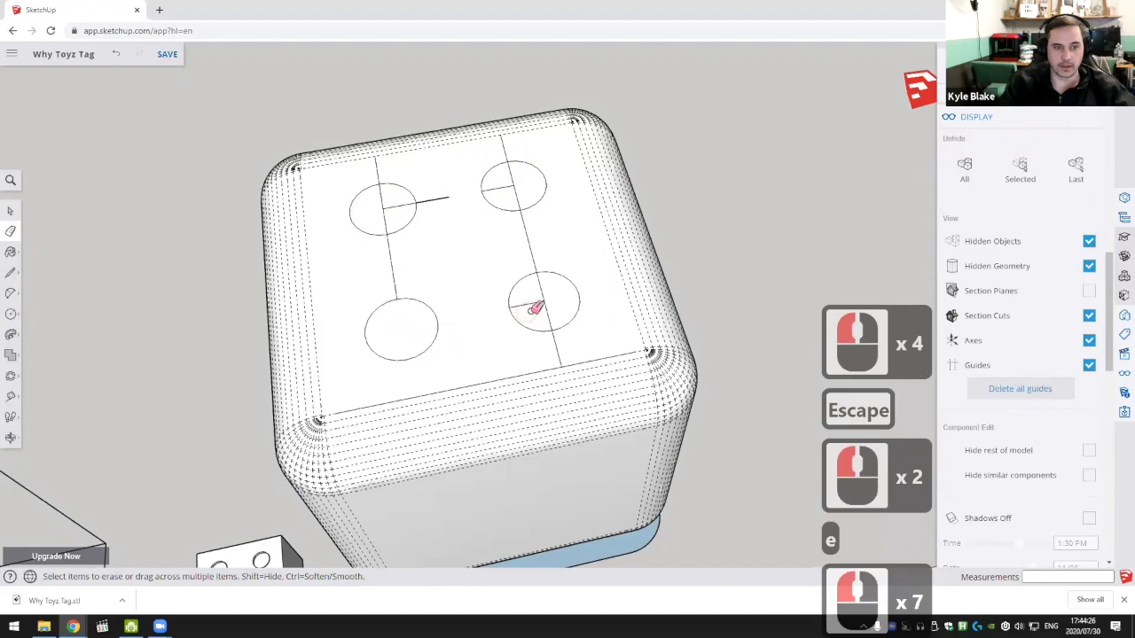
drag(517, 198, 514, 185)
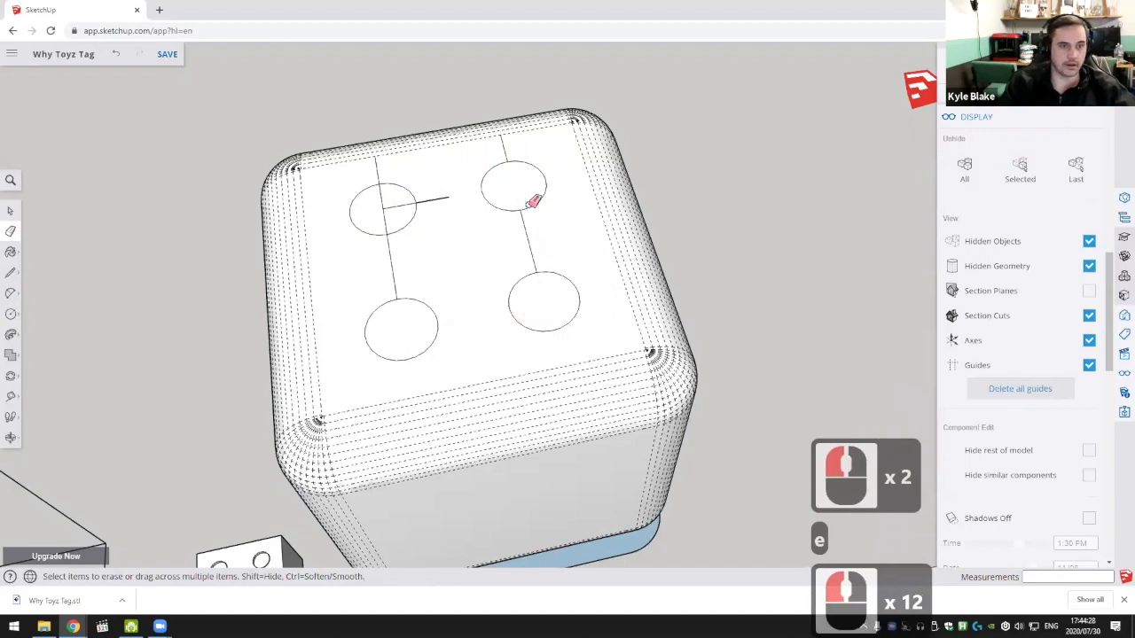
click(446, 194)
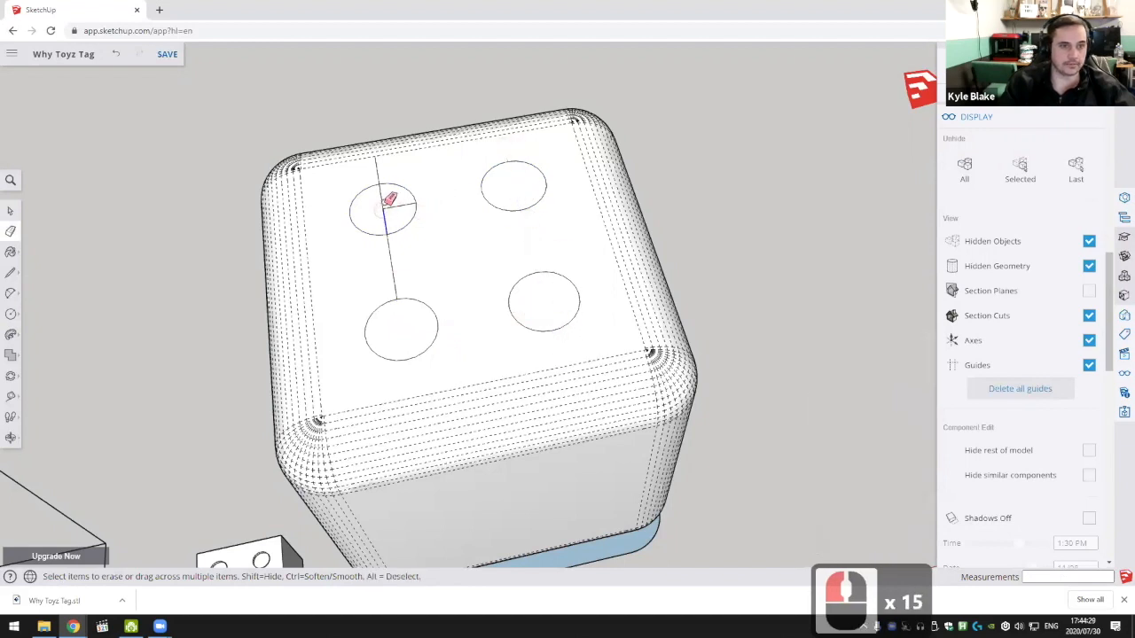
scroll(412, 280, down, 1)
mouse_move(411, 280)
middle_down()
mouse_move(387, 230)
mouse_move(388, 242)
middle_up()
click(397, 274)
click(396, 262)
click(395, 255)
Push/Pull each of the four circles down to the same depth to form holes.
key(p)
double_click(389, 229)
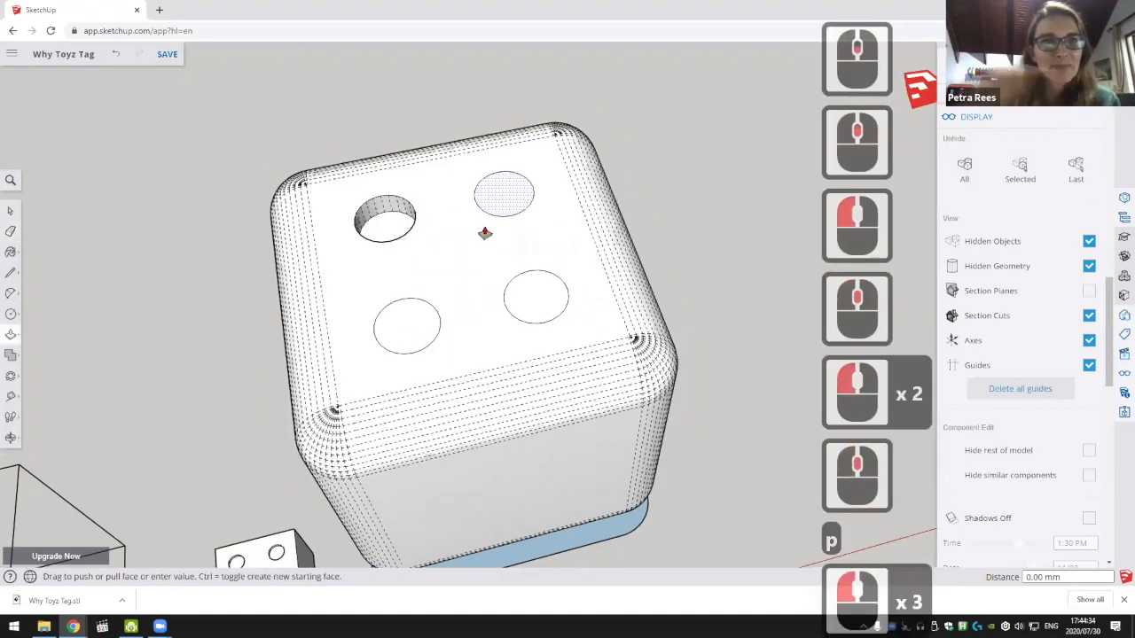
double_click(500, 202)
click(415, 321)
double_click(537, 302)
scroll(484, 320, down, 5)
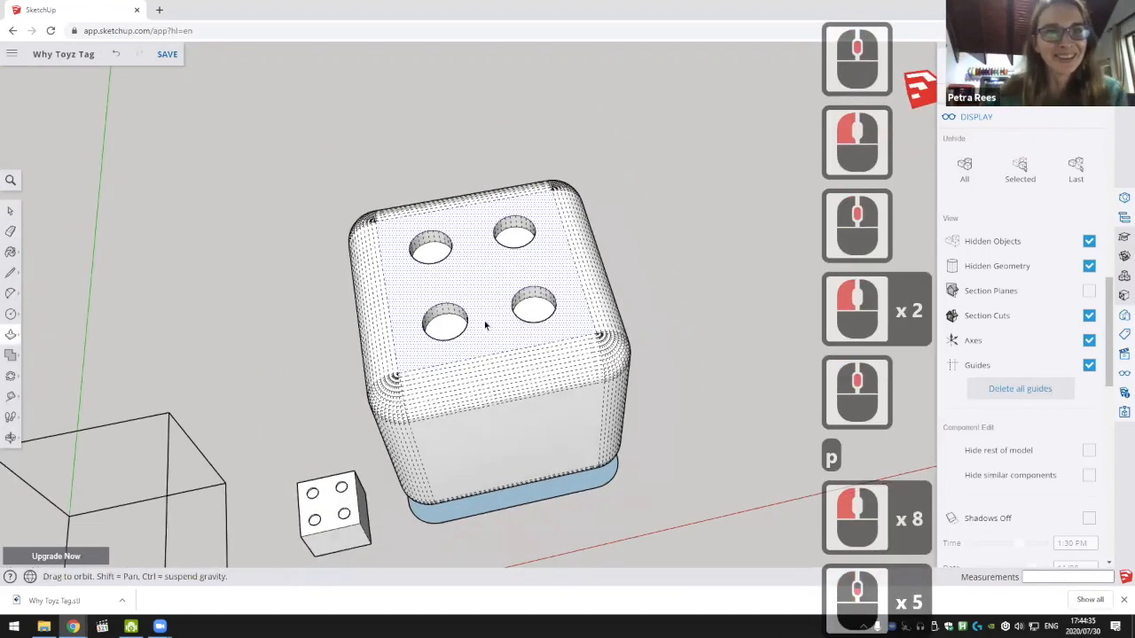
middle_drag(483, 320, 478, 316)
key(Escape)
key(Escape)
Select the blue base face and delete it.
scroll(507, 342, down, 5)
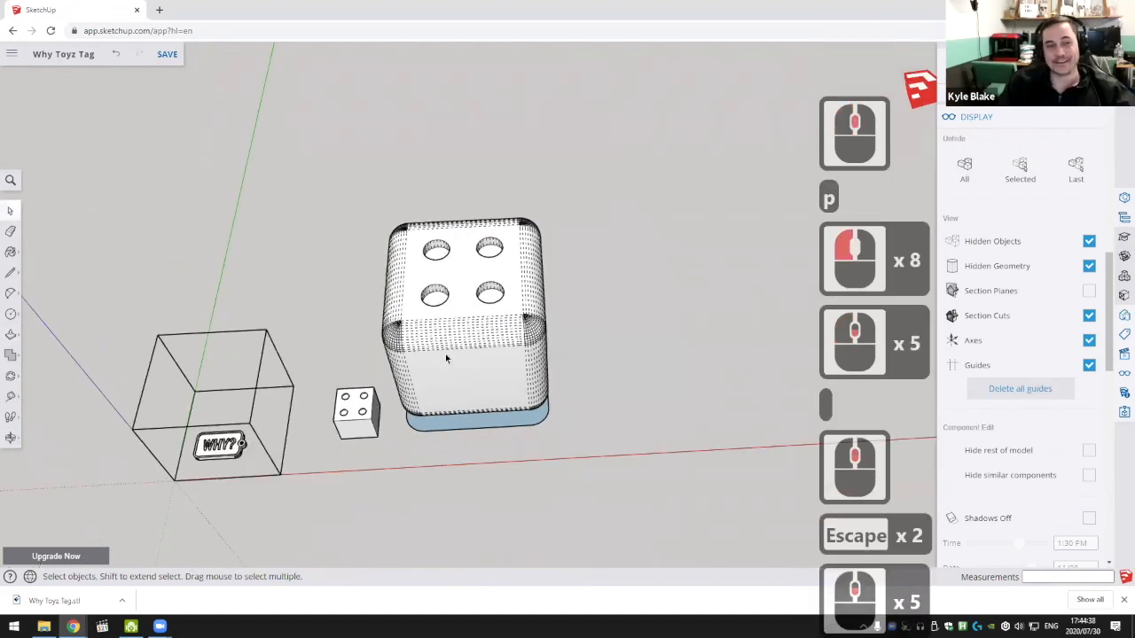
middle_drag(445, 354, 439, 334)
scroll(439, 334, up, 6)
triple_click(490, 513)
middle_drag(608, 404, 543, 399)
key(Delete)
click(570, 335)
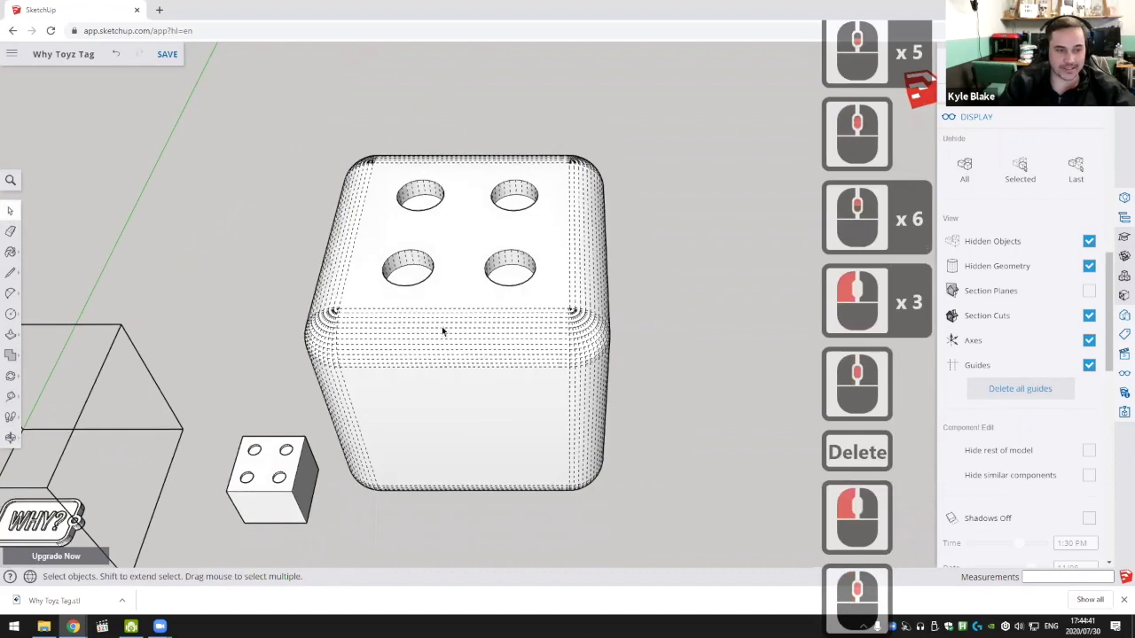
Select the whole rounded die and make it a component with G.
double_click(456, 408)
double_click(447, 409)
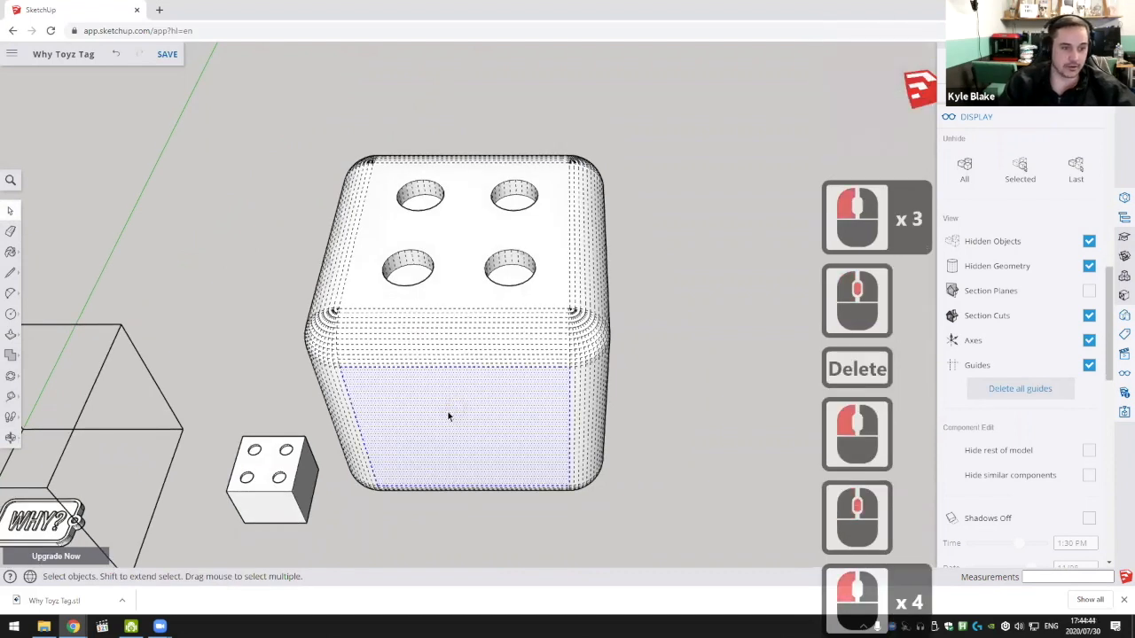
click(447, 410)
scroll(583, 435, down, 6)
middle_drag(594, 449, 585, 458)
middle_drag(450, 375, 496, 396)
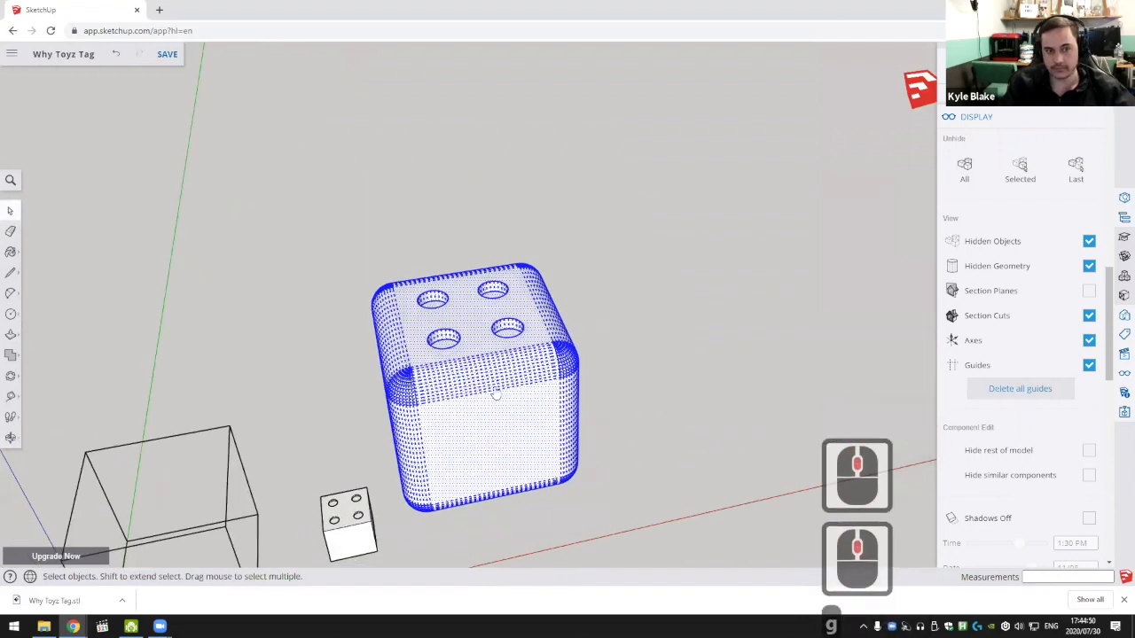
key(g)
key(Return)
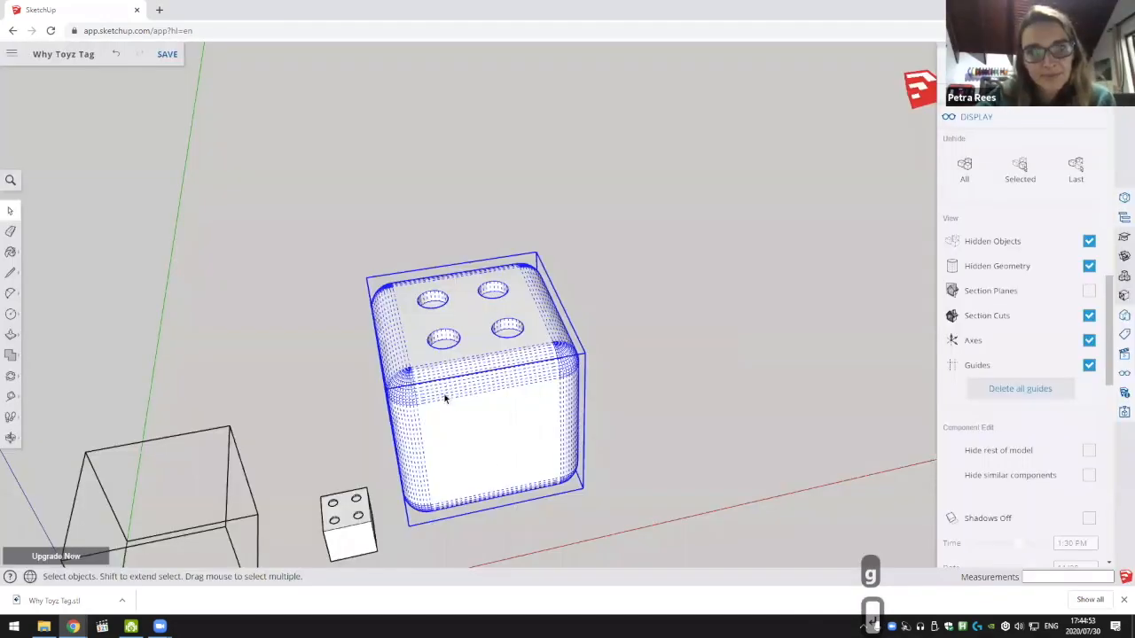
shift+scroll(452, 408, up, 6)
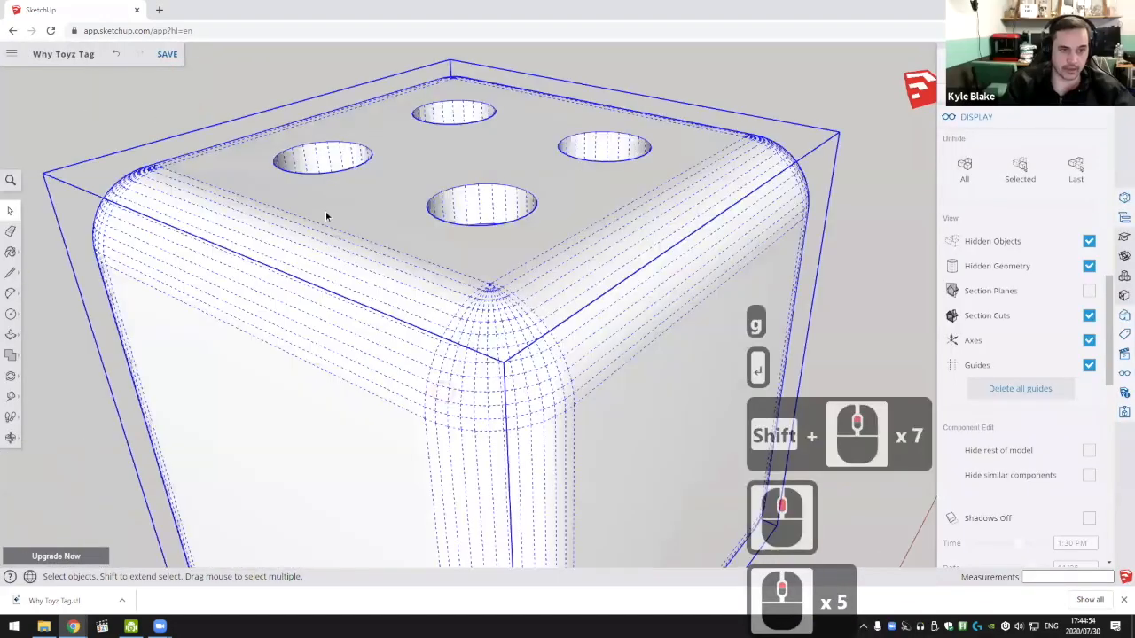
scroll(489, 286, up, 10)
middle_drag(493, 337, 495, 402)
Measure the die's edge with the Tape Measure and resize the component to 50 mm.
scroll(492, 417, up, 7)
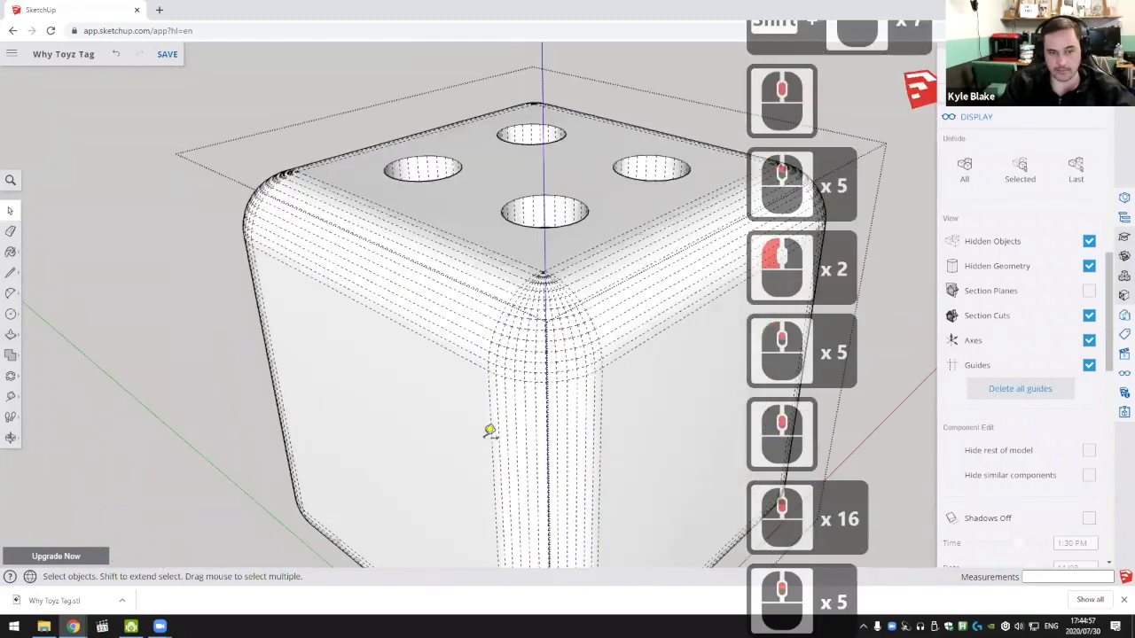
key(t)
scroll(492, 425, up, 16)
click(483, 432)
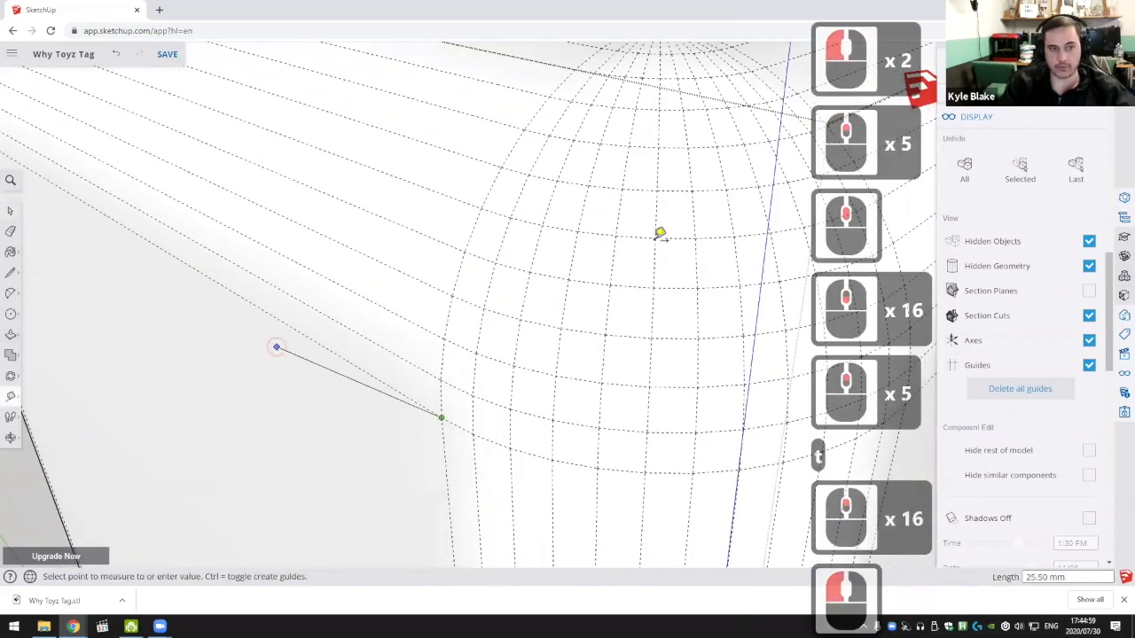
scroll(519, 322, down, 20)
middle_drag(608, 305, 562, 310)
scroll(562, 310, up, 11)
scroll(561, 309, down, 2)
shift+middle_drag(762, 341, 562, 312)
scroll(558, 314, up, 5)
click(556, 316)
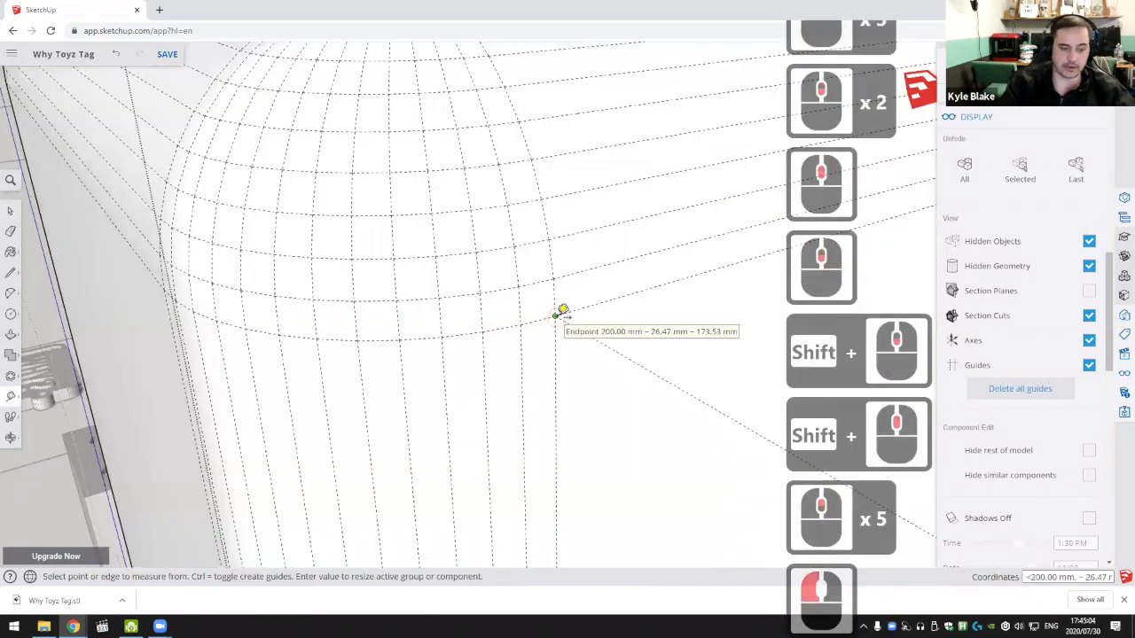
text(50)
key(Return)
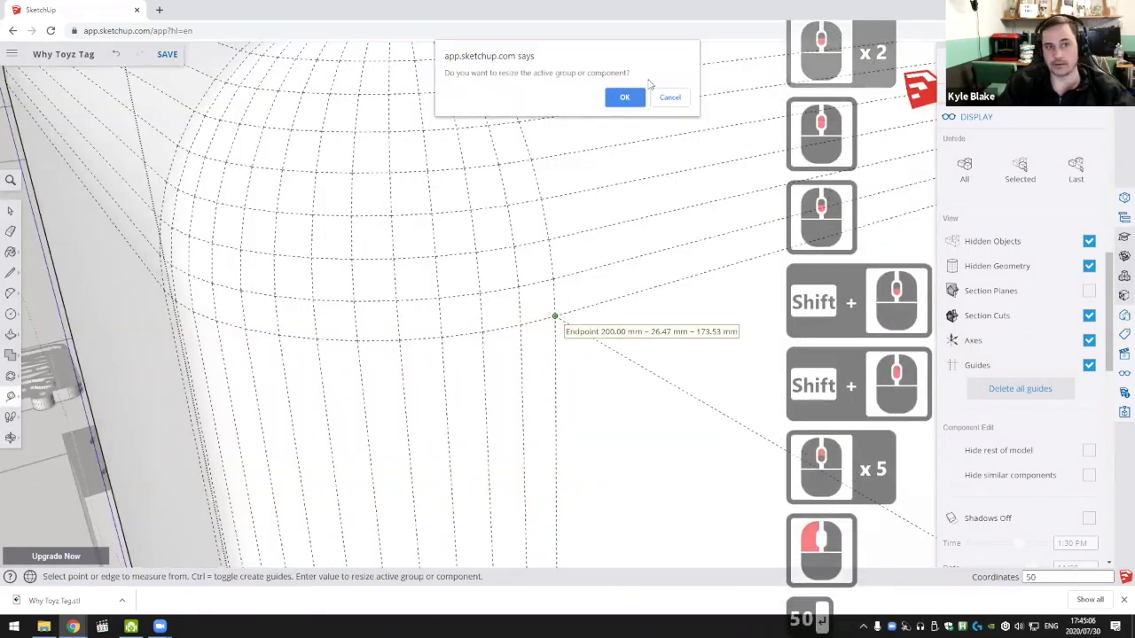
click(624, 96)
Exit the Tape Measure and orbit to compare the resized die with the holed cube.
scroll(579, 265, down, 14)
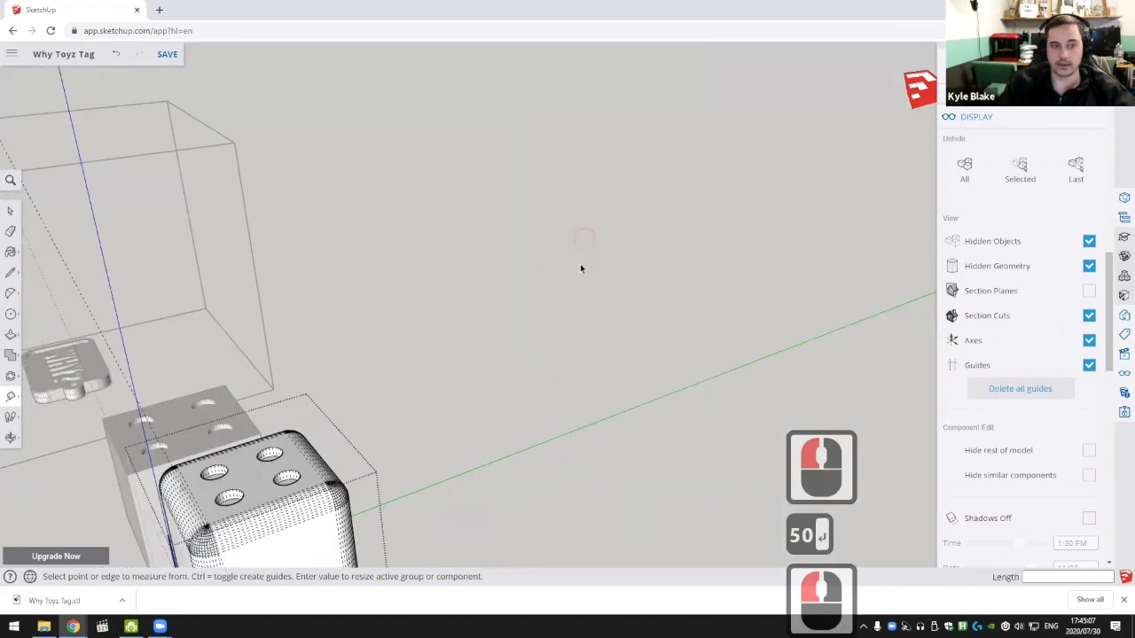
key(Escape)
key(Escape)
middle_drag(646, 325, 620, 337)
shift+middle_drag(620, 337, 634, 341)
middle_drag(633, 342, 698, 328)
Leave the die's group editing and select the whole rounded die group.
click(645, 341)
middle_drag(698, 328, 612, 332)
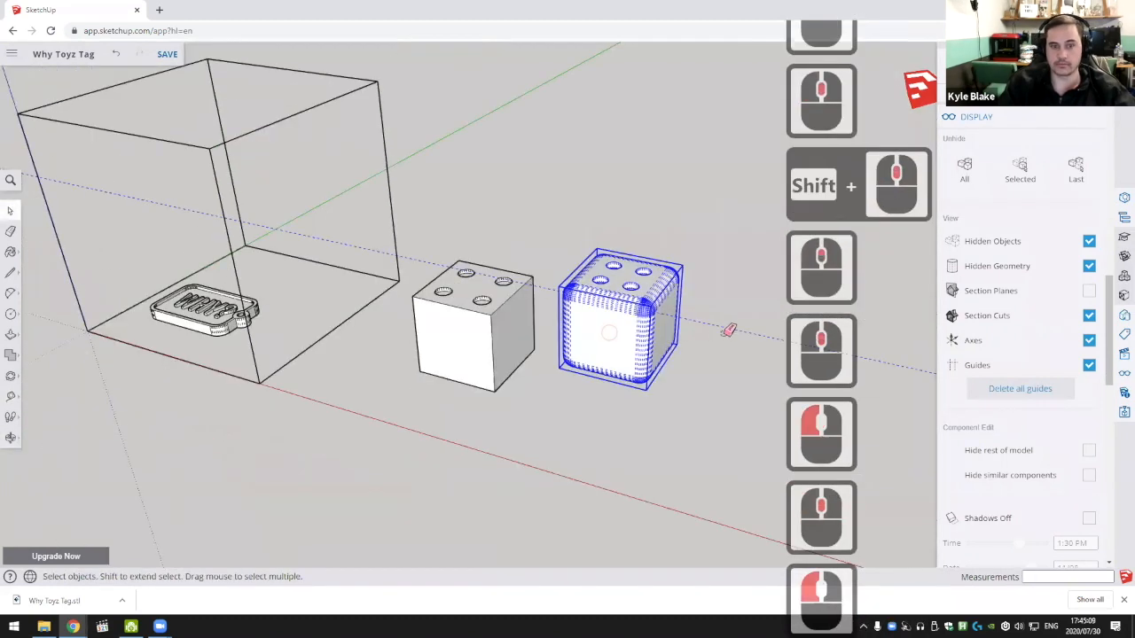
double_click(608, 331)
key(r)
key(e)
click(598, 349)
key(space)
key(space)
key(Escape)
scroll(601, 329, up, 5)
click(597, 339)
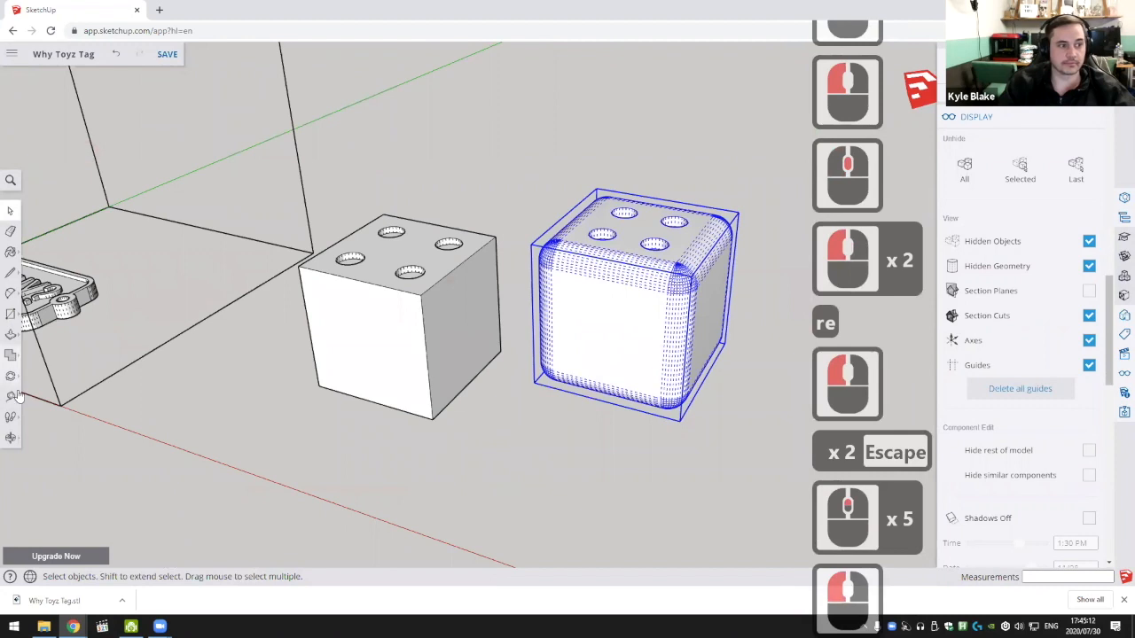
Move the rounded die from its corner to a spot right beside the holed cube.
key(m)
scroll(702, 186, up, 5)
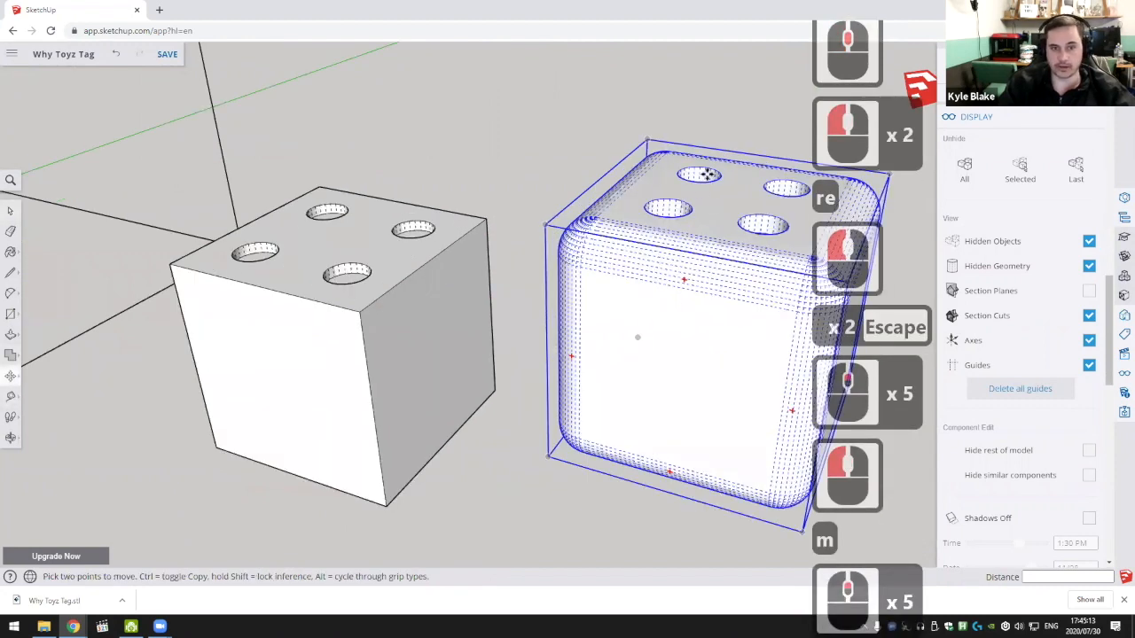
click(470, 226)
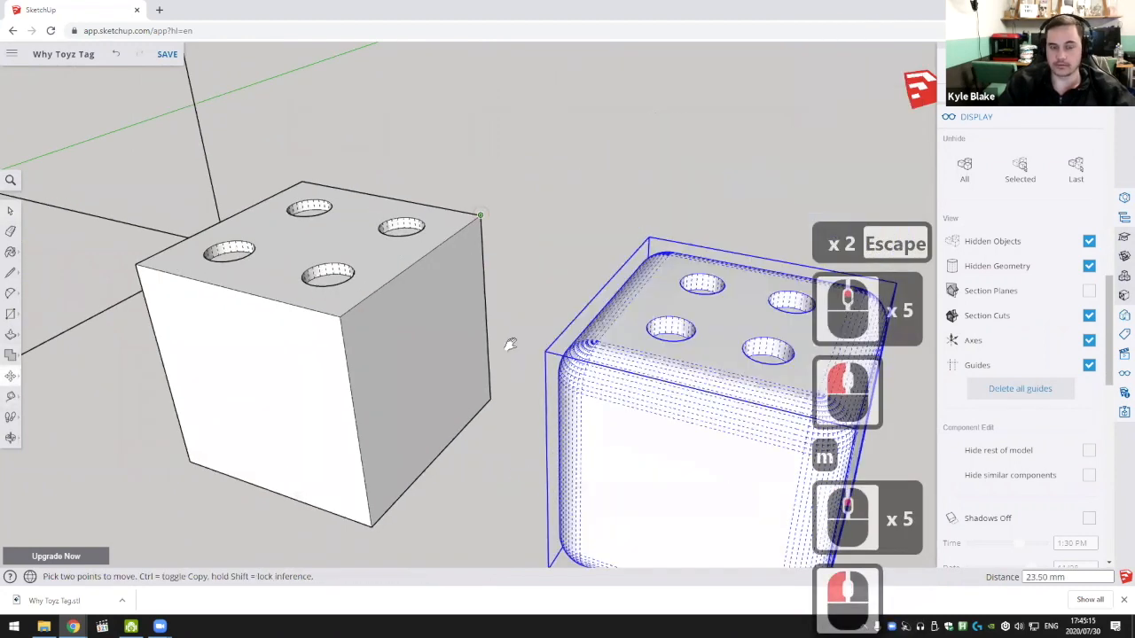
shift+click(523, 499)
scroll(445, 229, down, 6)
middle_drag(445, 229, 527, 500)
shift+middle_drag(526, 500, 484, 309)
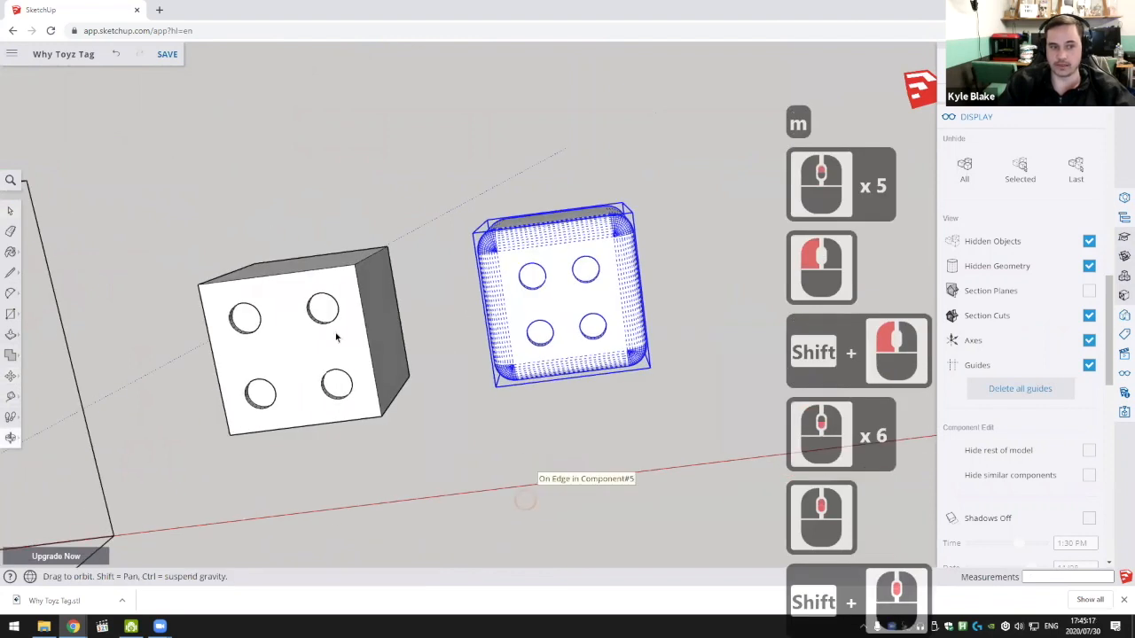
middle_drag(337, 333, 372, 255)
scroll(373, 255, up, 5)
middle_drag(256, 408, 264, 373)
scroll(264, 373, down, 1)
Deselect the die and orbit to a corner view showing both 50 mm dice.
key(space)
click(273, 240)
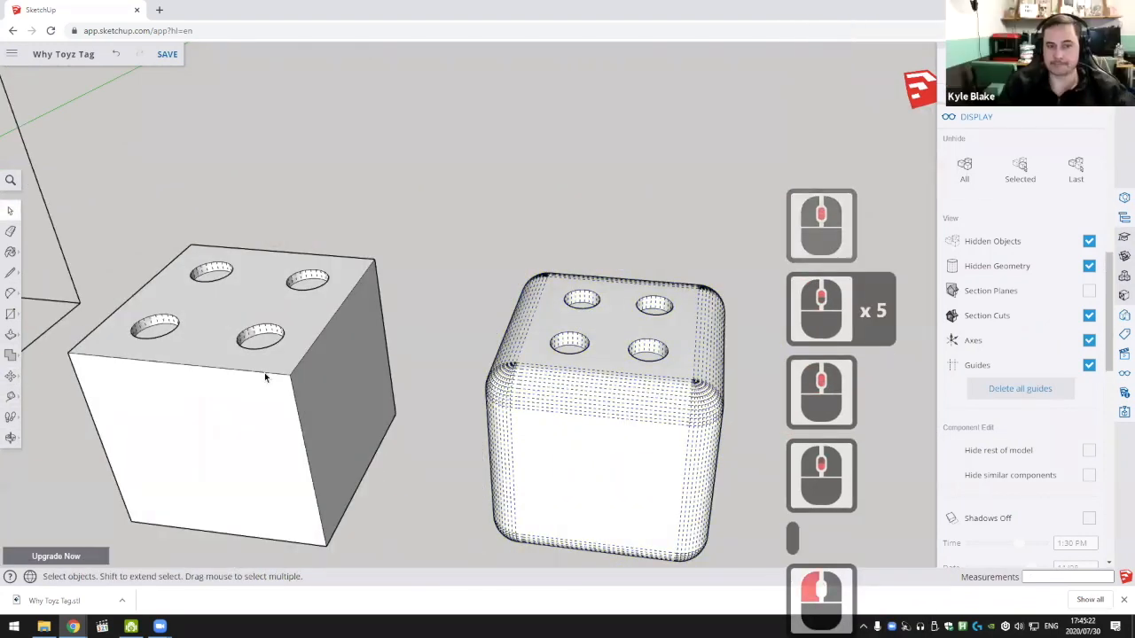
middle_drag(367, 271, 411, 160)
middle_drag(510, 376, 456, 321)
scroll(421, 234, up, 1)
shift+scroll(420, 233, up, 1)
middle_drag(455, 322, 544, 364)
scroll(323, 261, down, 5)
scroll(133, 306, down, 6)
middle_drag(133, 306, 200, 390)
scroll(200, 390, down, 3)
shift+scroll(199, 390, down, 1)
shift+middle_drag(200, 390, 109, 321)
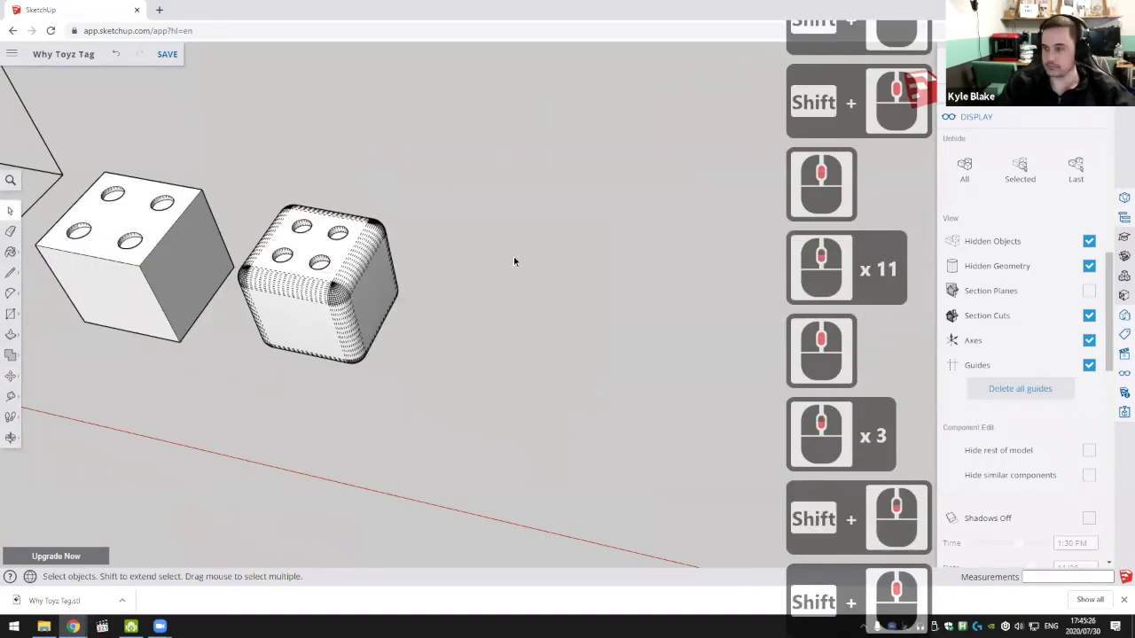
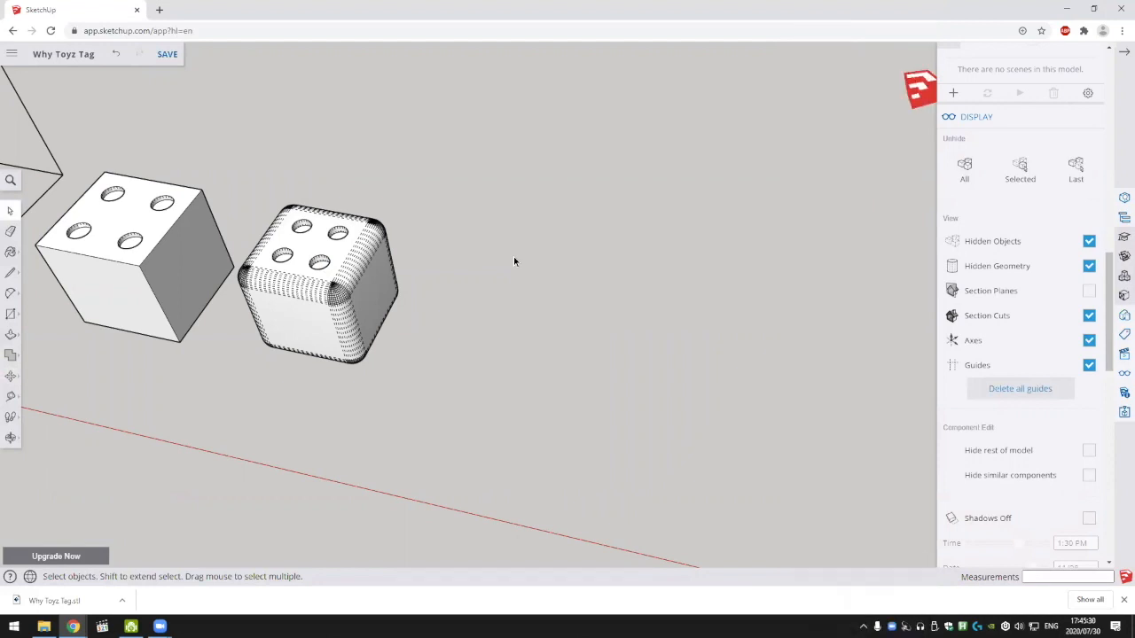
Bring the die's top face into view and open the rounded die for editing.
scroll(263, 269, up, 7)
scroll(498, 350, down, 6)
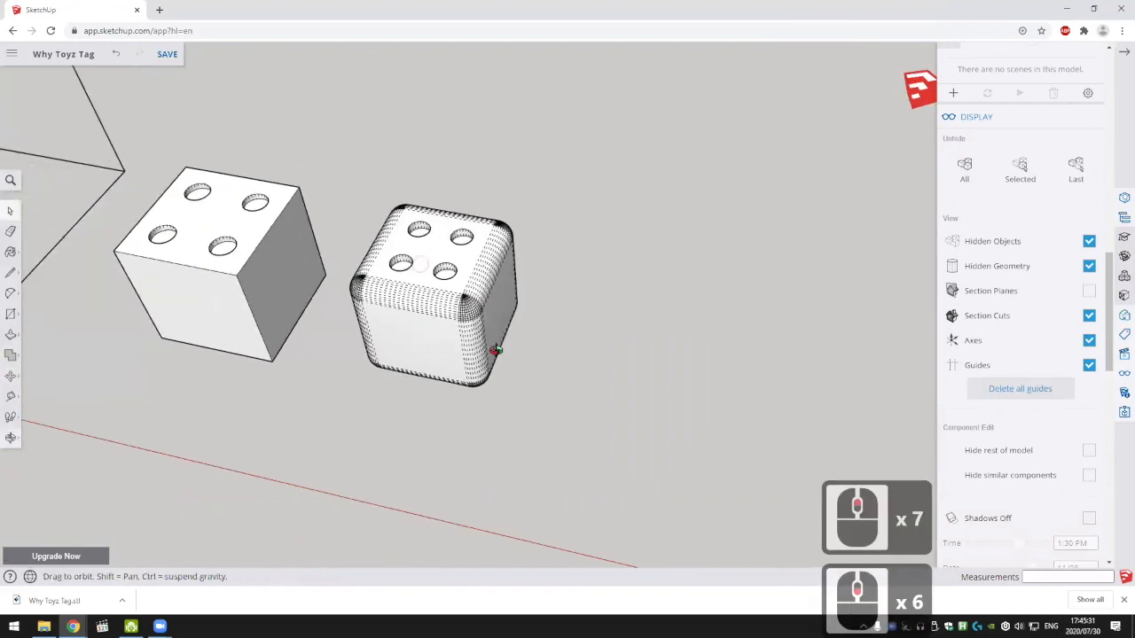
scroll(498, 350, up, 7)
middle_drag(445, 266, 431, 174)
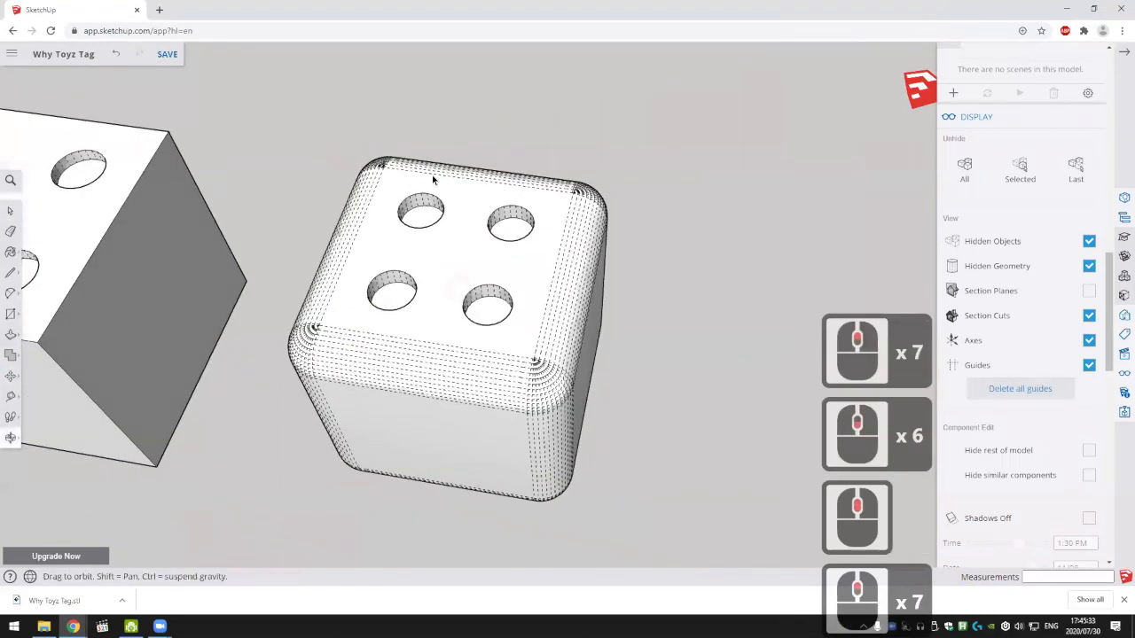
scroll(450, 270, up, 6)
middle_drag(418, 223, 444, 200)
shift+middle_drag(443, 201, 418, 223)
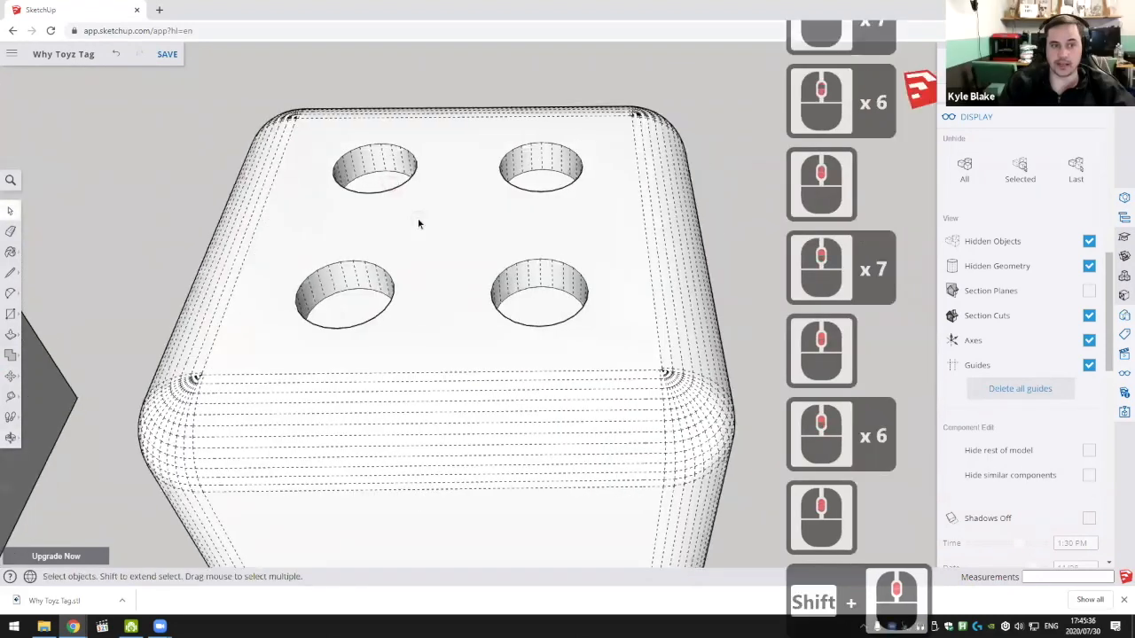
click(459, 241)
double_click(407, 207)
Push/pull all four hole floors back up flush with the top face.
key(p)
click(386, 183)
click(448, 174)
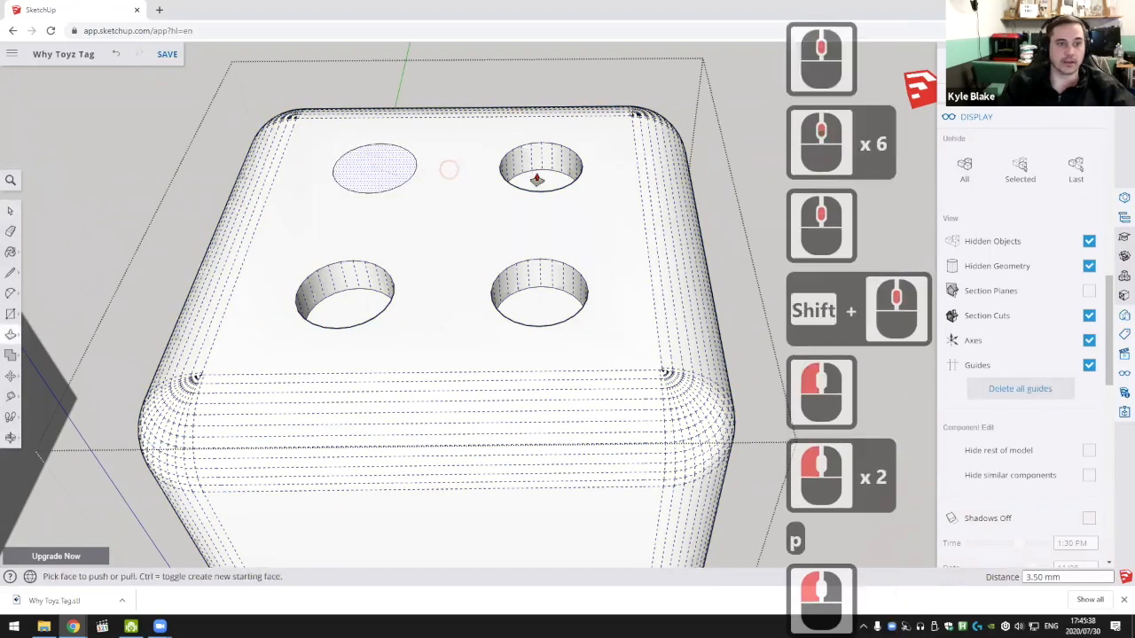
click(537, 180)
click(356, 316)
double_click(537, 289)
Push the top-left circle down into a 2 mm recess.
click(527, 215)
scroll(441, 335, down, 8)
middle_click(398, 172)
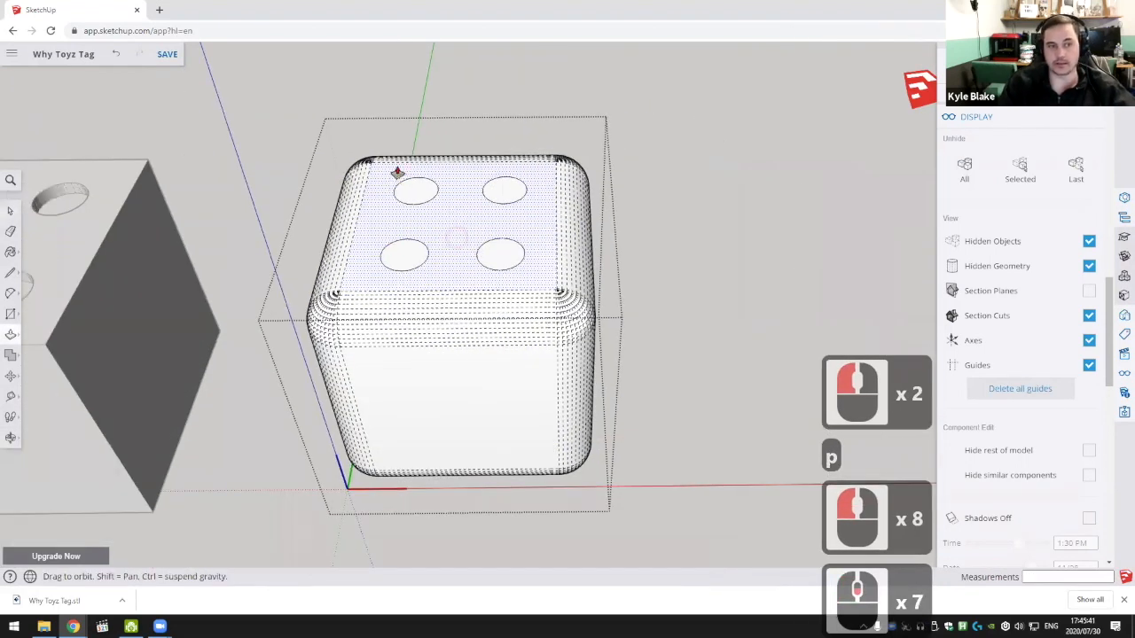
scroll(417, 210, up, 9)
scroll(419, 181, down, 4)
shift+middle_drag(419, 182, 418, 172)
click(418, 172)
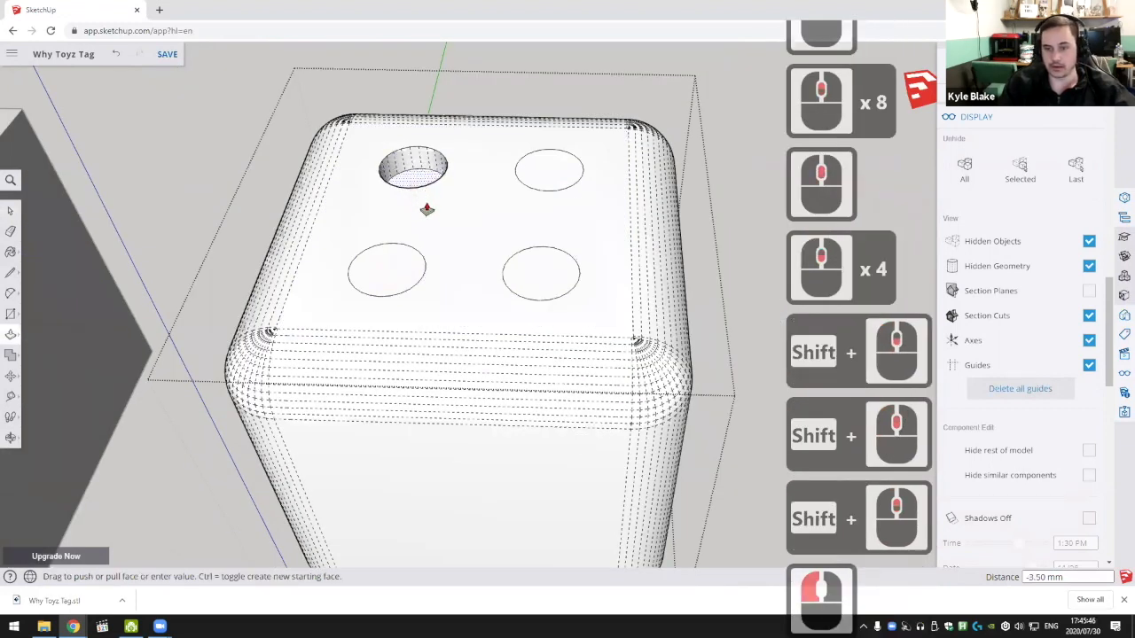
text(2)
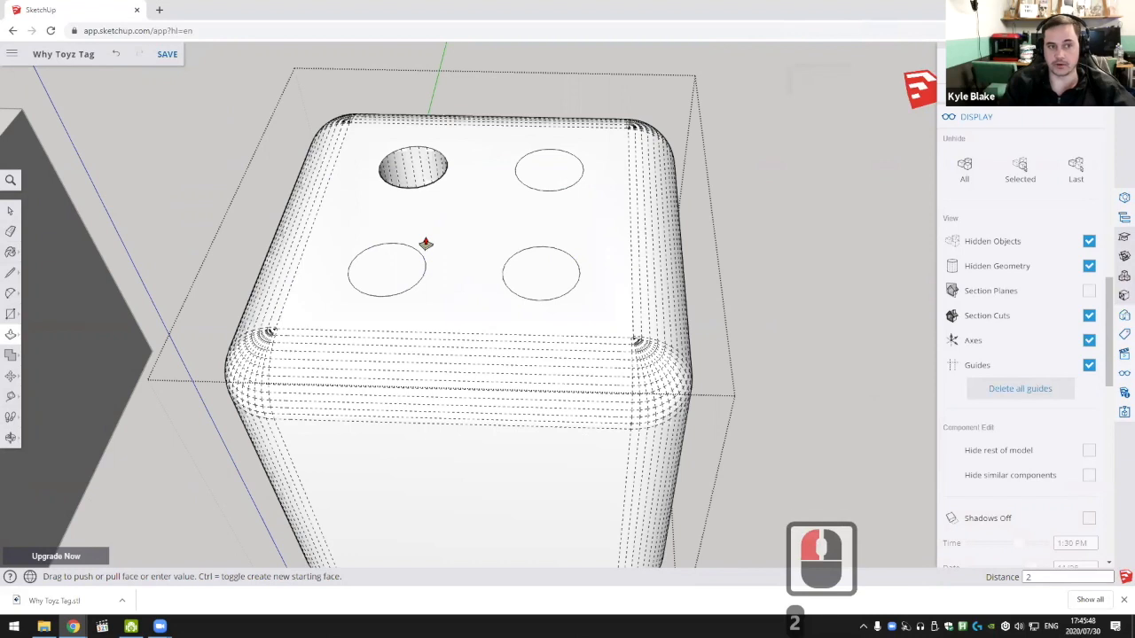
key(Return)
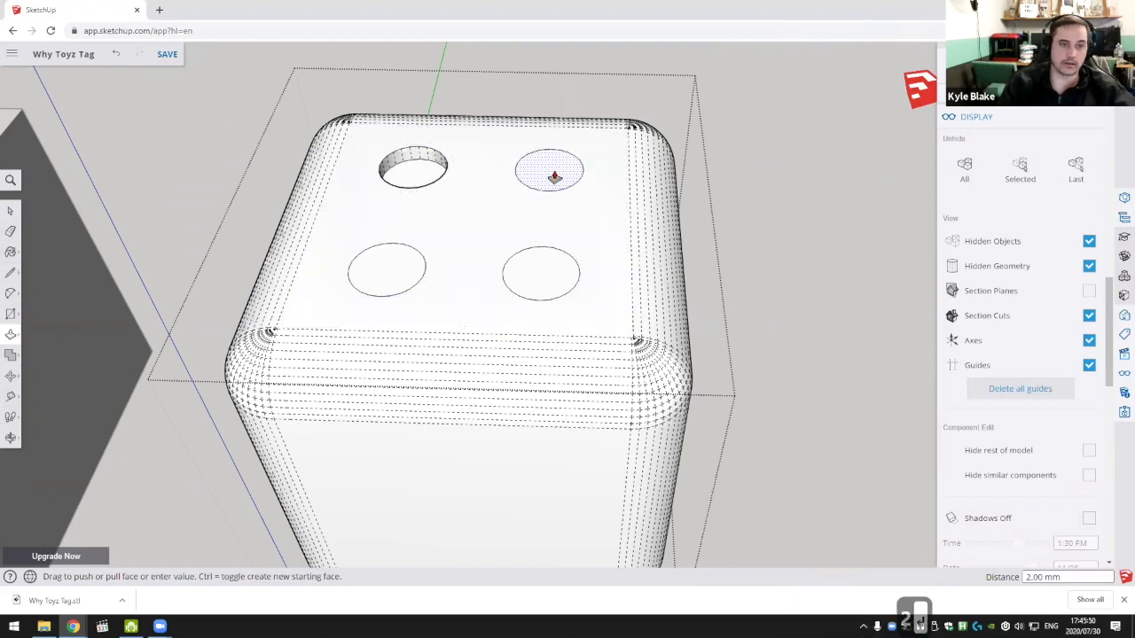
Recess the top-right circle to the same 2 mm depth as the left hole.
double_click(553, 177)
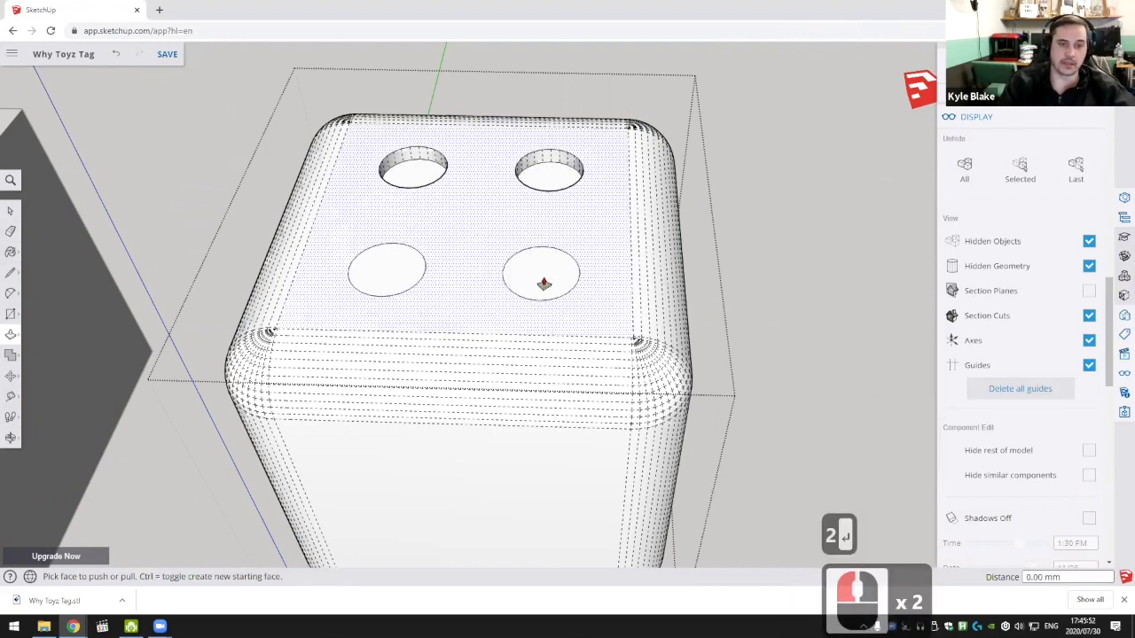
scroll(603, 309, down, 5)
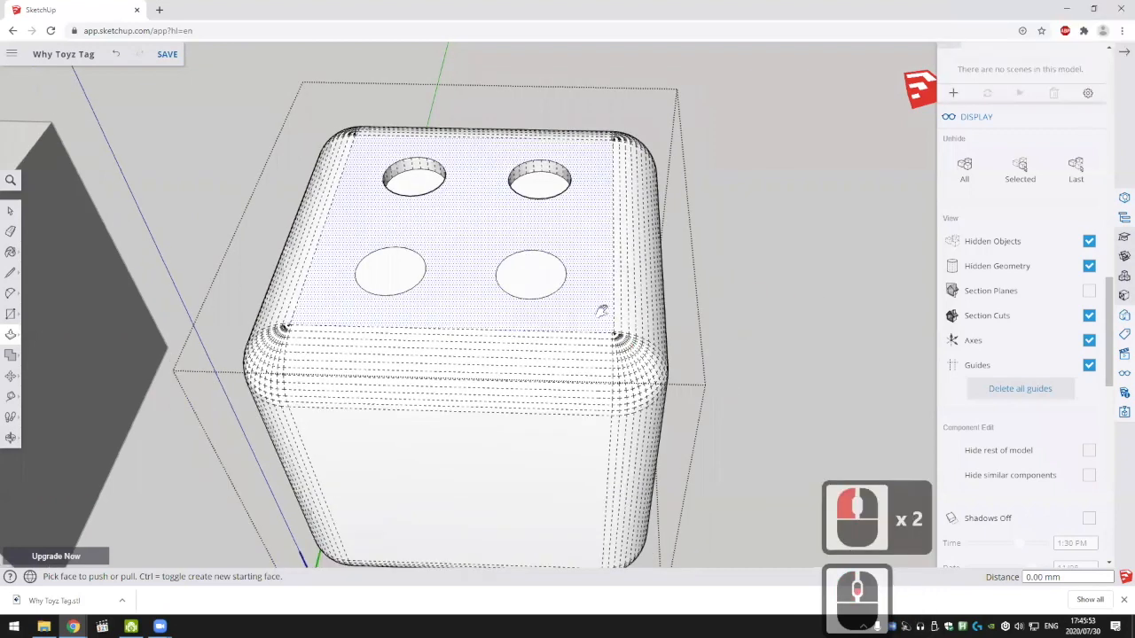
middle_drag(562, 209, 627, 213)
scroll(627, 214, up, 6)
middle_drag(627, 214, 634, 215)
shift+middle_drag(634, 214, 640, 215)
scroll(576, 218, up, 5)
click(570, 215)
scroll(224, 212, up, 5)
click(226, 206)
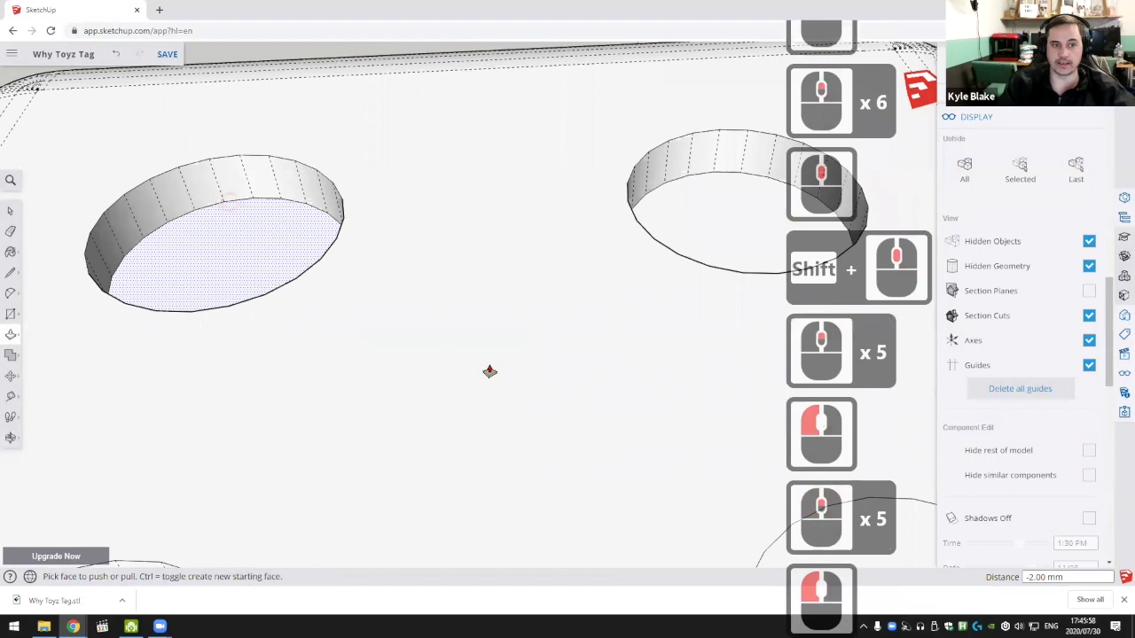
Recess the bottom-right circle down to the 2 mm depth.
scroll(279, 270, down, 1)
scroll(243, 215, down, 6)
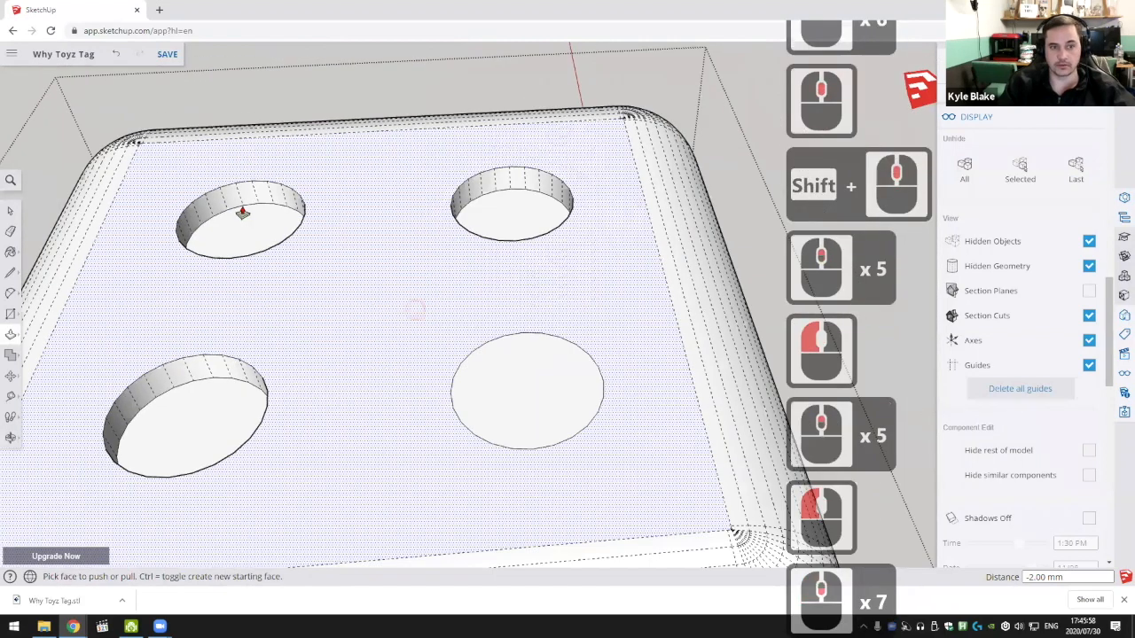
double_click(492, 401)
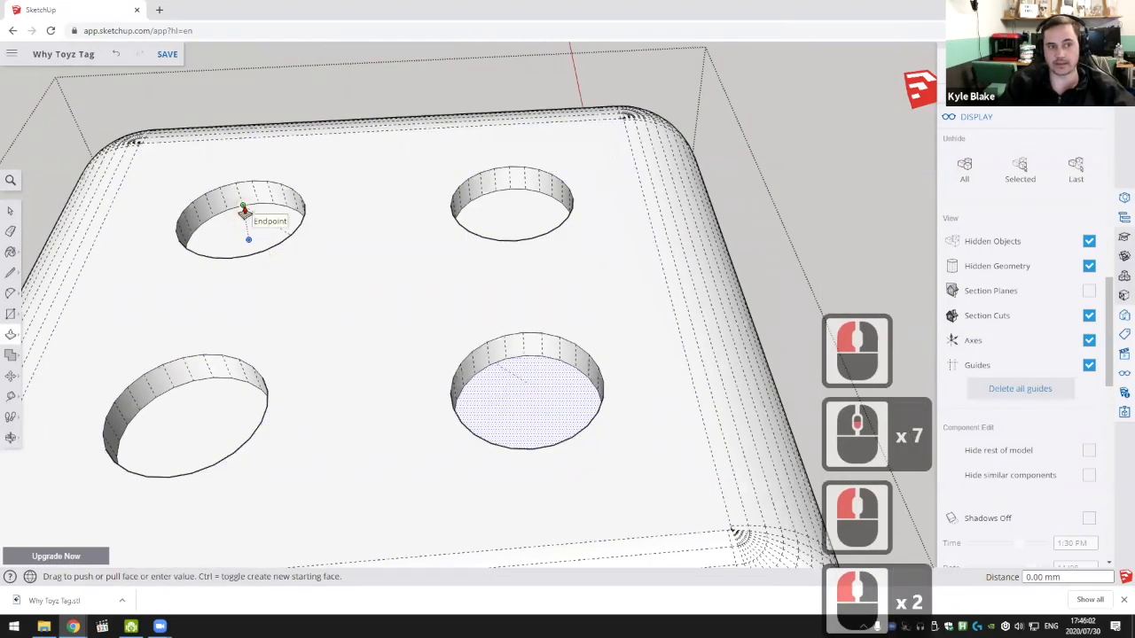
click(244, 213)
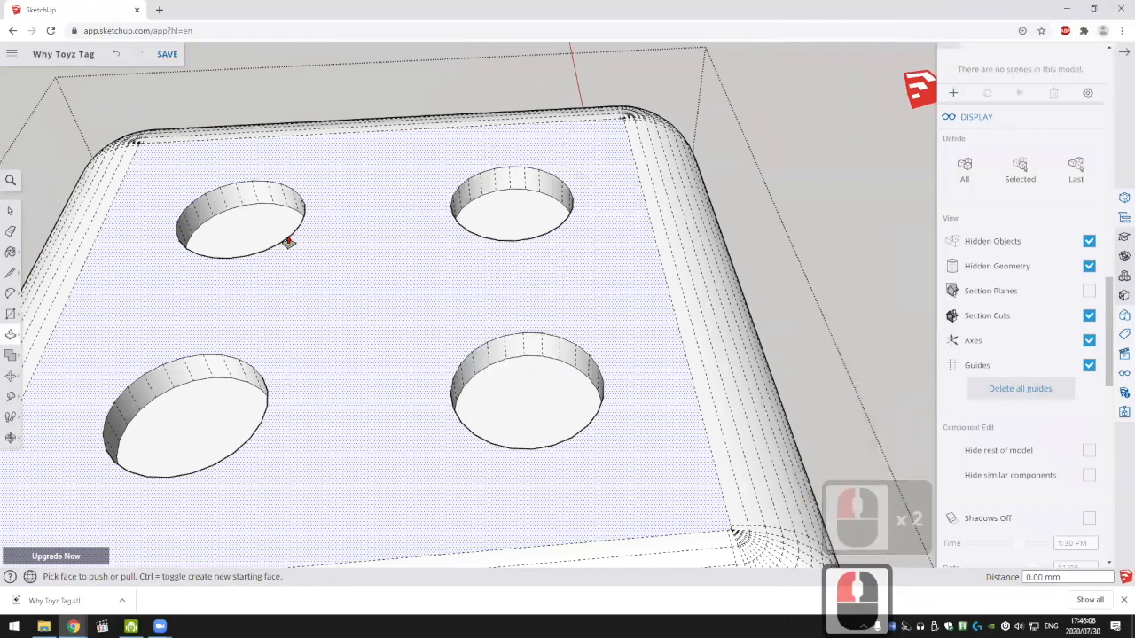
scroll(431, 210, down, 4)
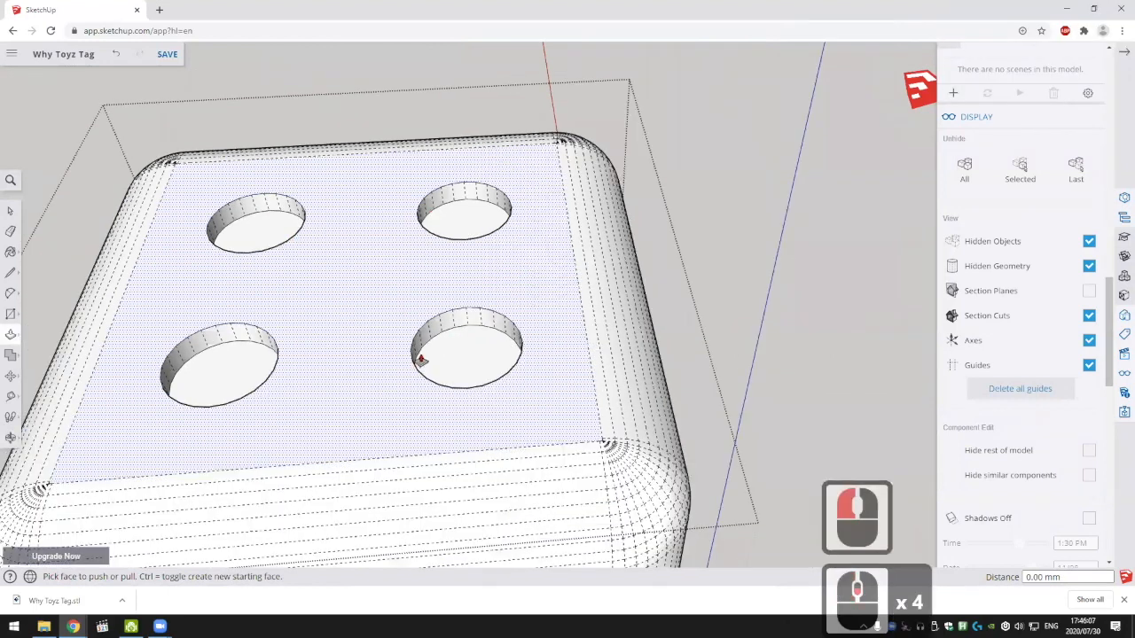
middle_drag(446, 331, 487, 372)
shift+middle_drag(487, 373, 538, 323)
middle_drag(554, 232, 557, 298)
key(space)
middle_drag(537, 364, 530, 181)
Undo the bottom-right recess and push it in again to match the other three.
key(ctrl+z)
key(ctrl+z)
key(space)
double_click(564, 248)
key(p)
middle_drag(565, 247, 532, 232)
key(Escape)
click(557, 244)
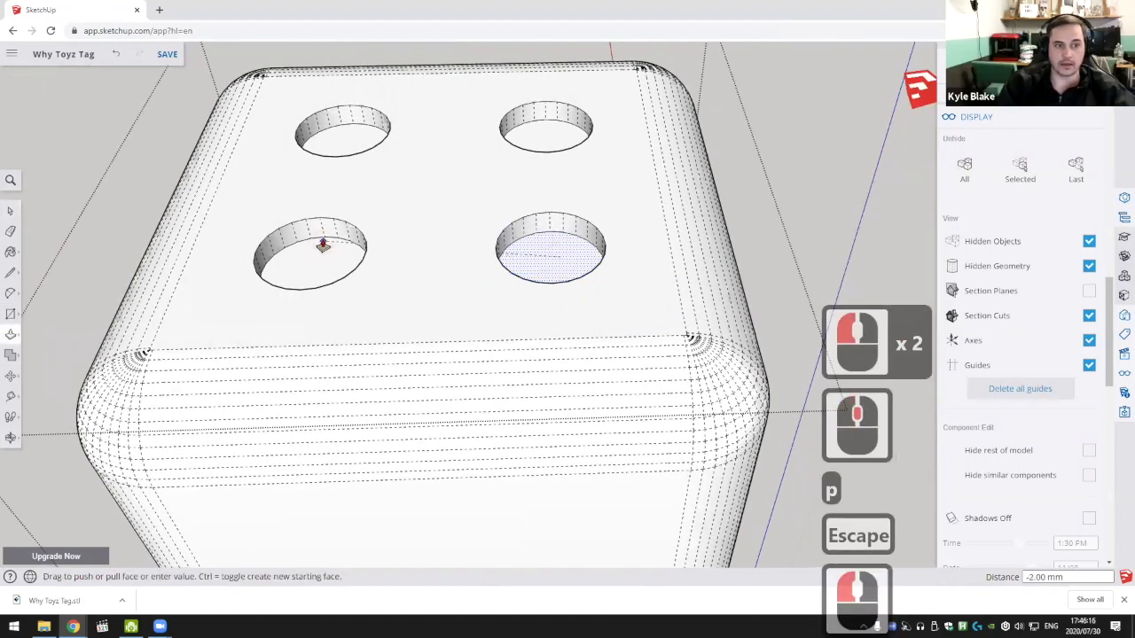
middle_drag(651, 239, 684, 253)
Undo the bottom-right recess and select that circle with its edge.
key(space)
right_click(652, 234)
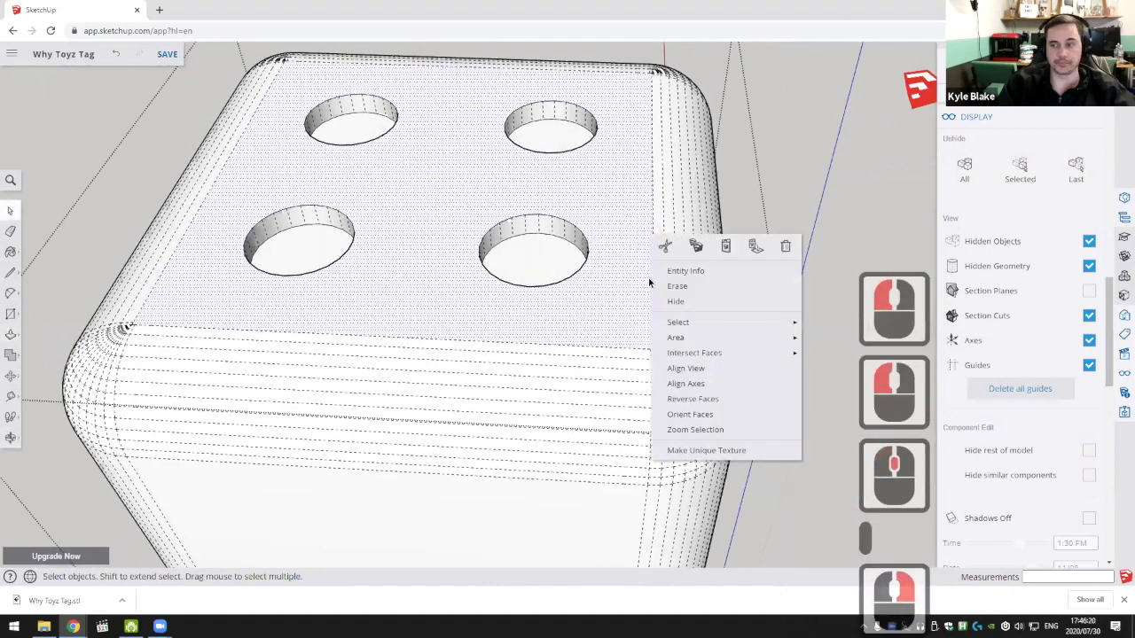
key(Escape)
mouse_move(526, 265)
middle_down()
mouse_move(544, 272)
mouse_move(542, 262)
middle_up()
key(p)
key(ctrl+z)
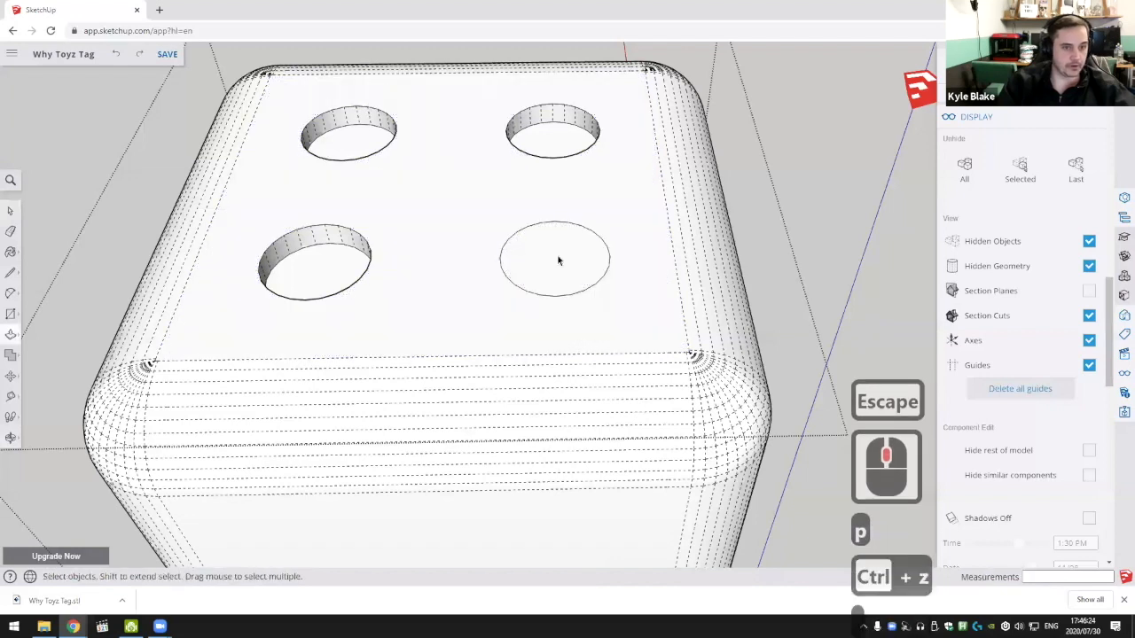
key(space)
double_click(558, 257)
Make a first copy of the circle near the face centre, then undo it.
middle_drag(615, 248, 601, 305)
click(10, 377)
click(596, 290)
key(ctrl)
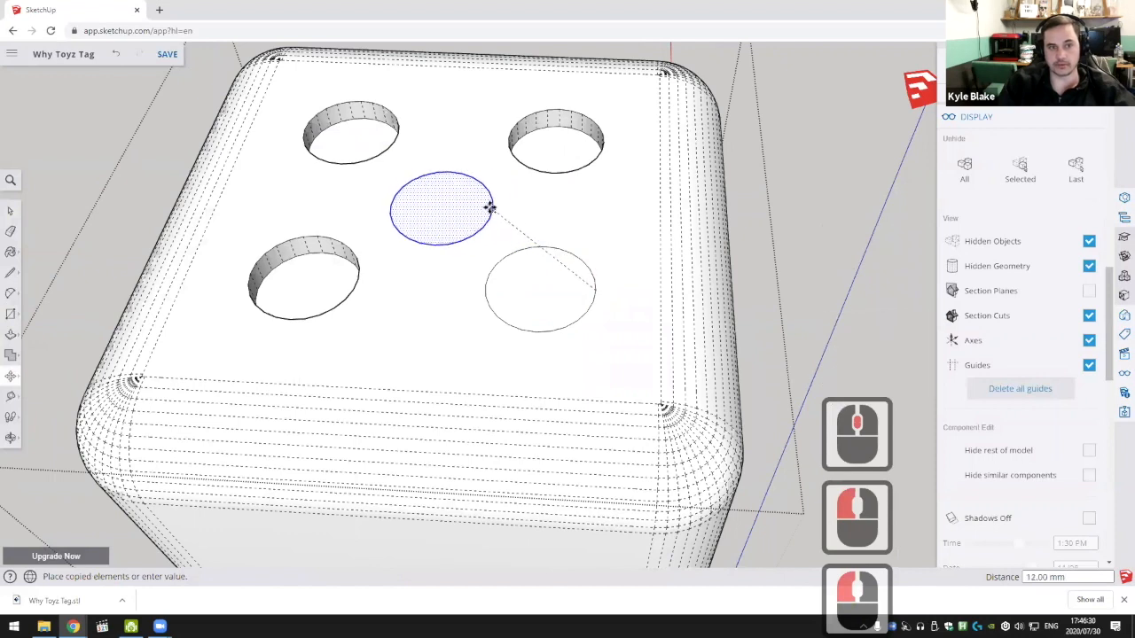
click(491, 198)
click(492, 198)
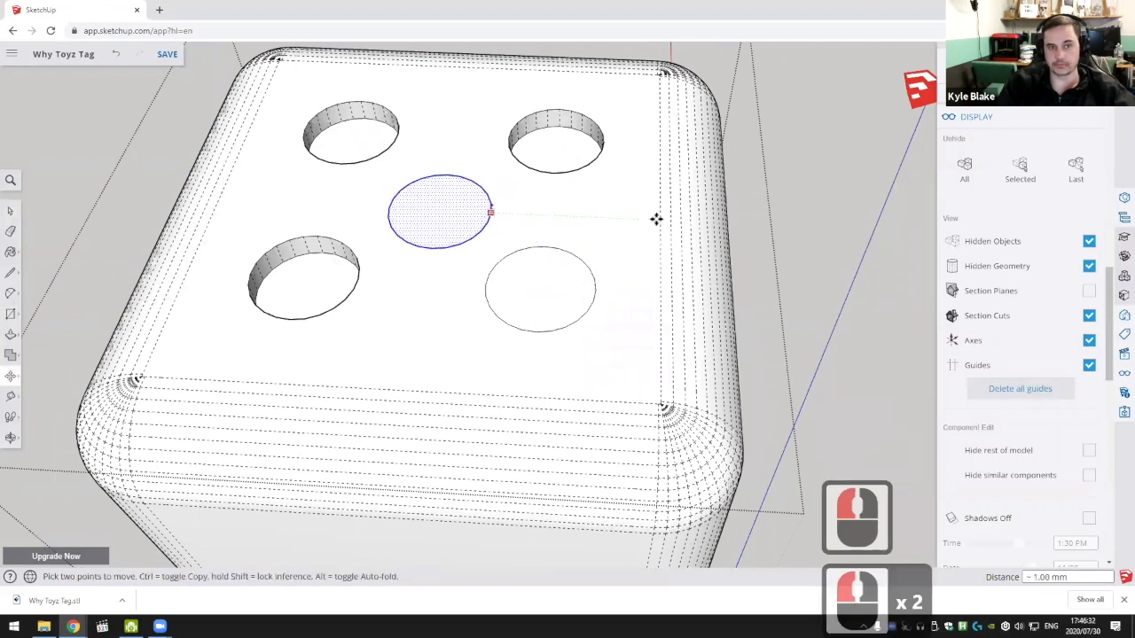
shift+middle_click(462, 184)
middle_drag(448, 166, 445, 167)
click(445, 167)
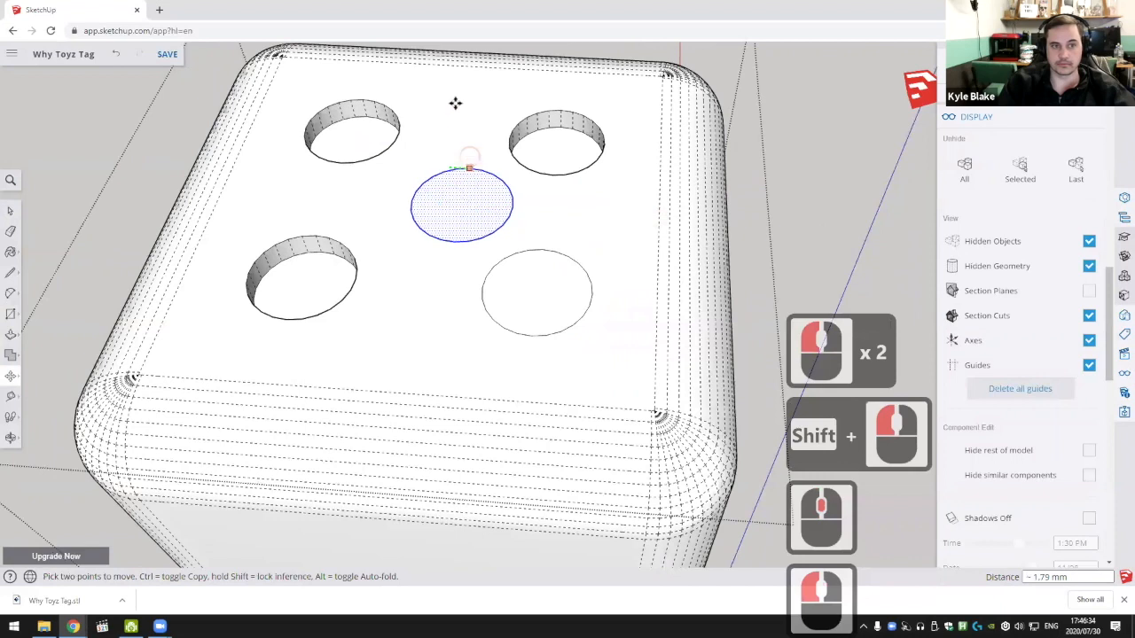
shift+click(492, 104)
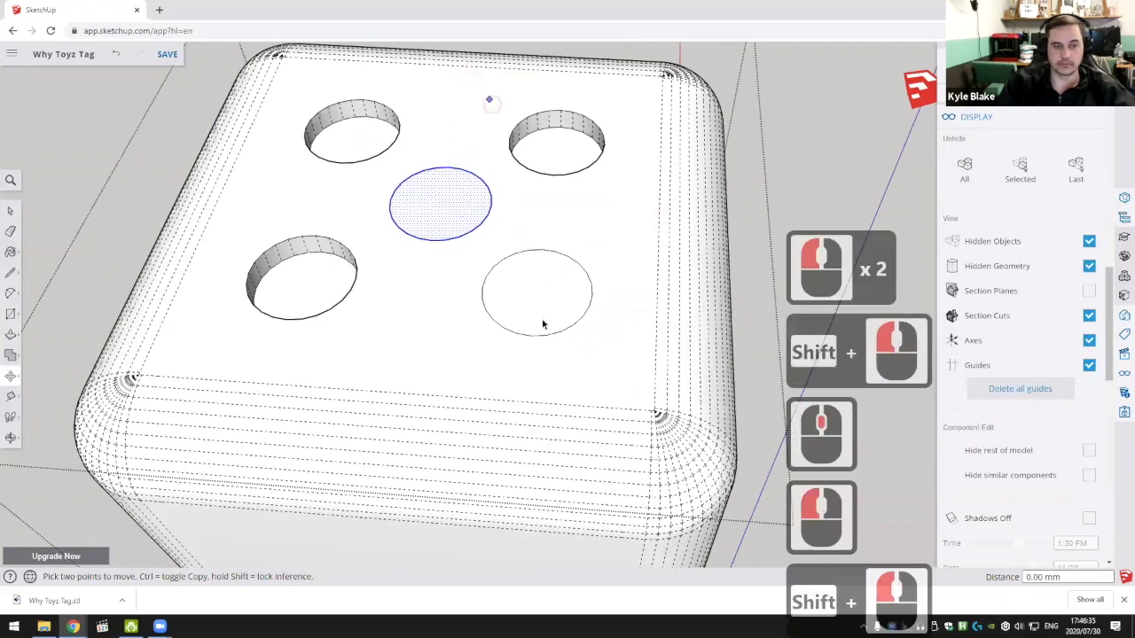
scroll(541, 321, down, 5)
middle_drag(449, 274, 452, 317)
key(space)
scroll(537, 320, up, 2)
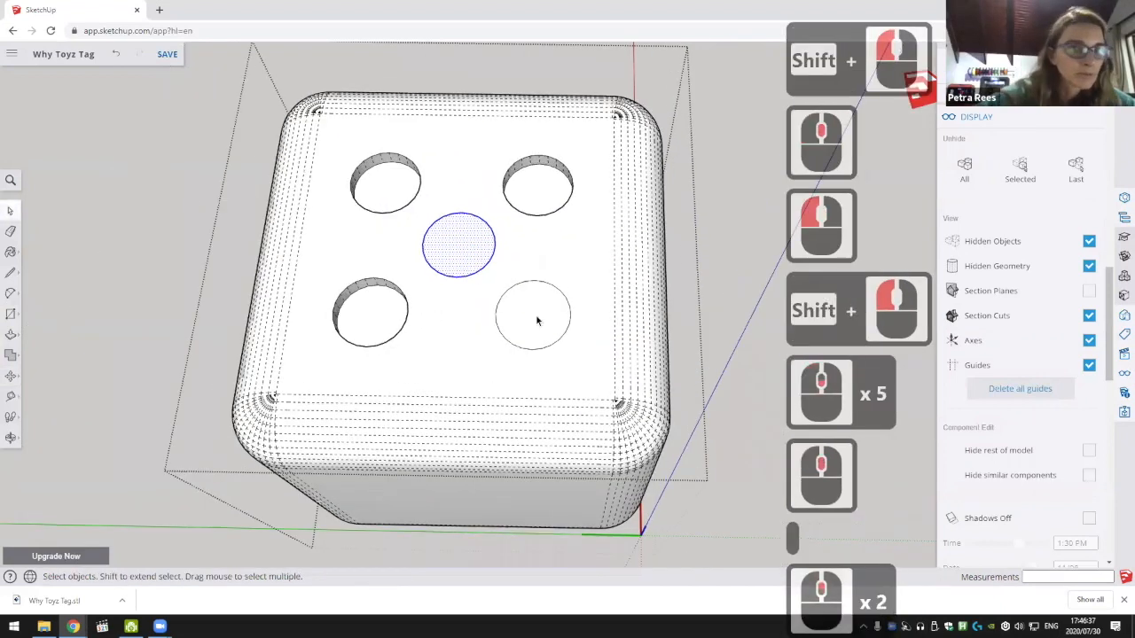
key(ctrl+z)
key(ctrl+z)
key(ctrl+z)
click(540, 303)
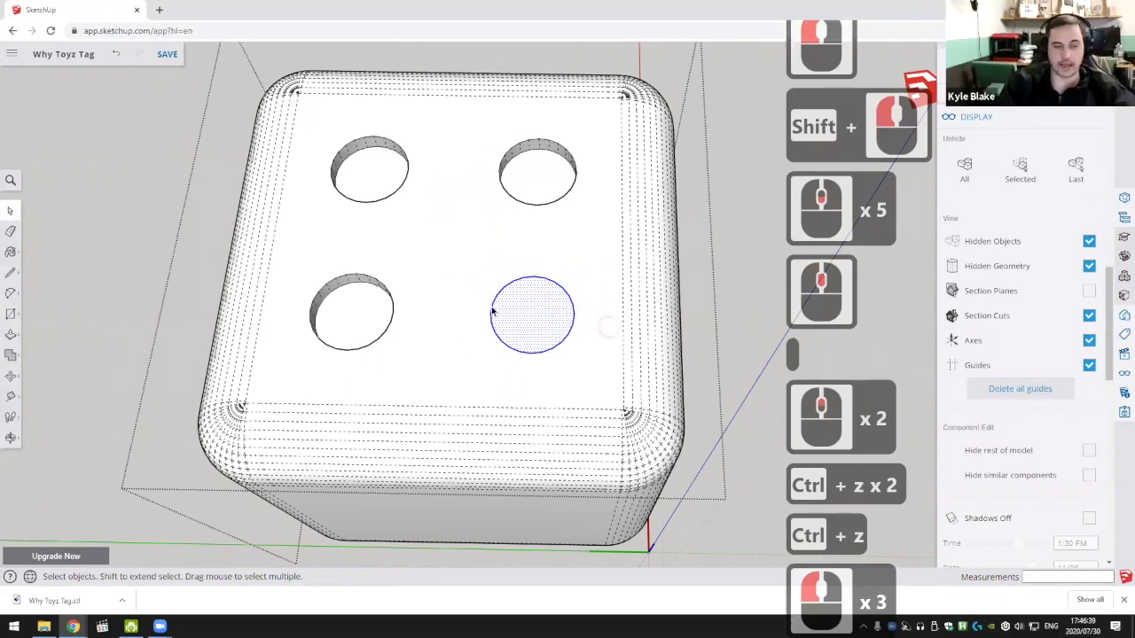
Copy the bottom-right circle to a spot near the face centre.
scroll(514, 305, up, 4)
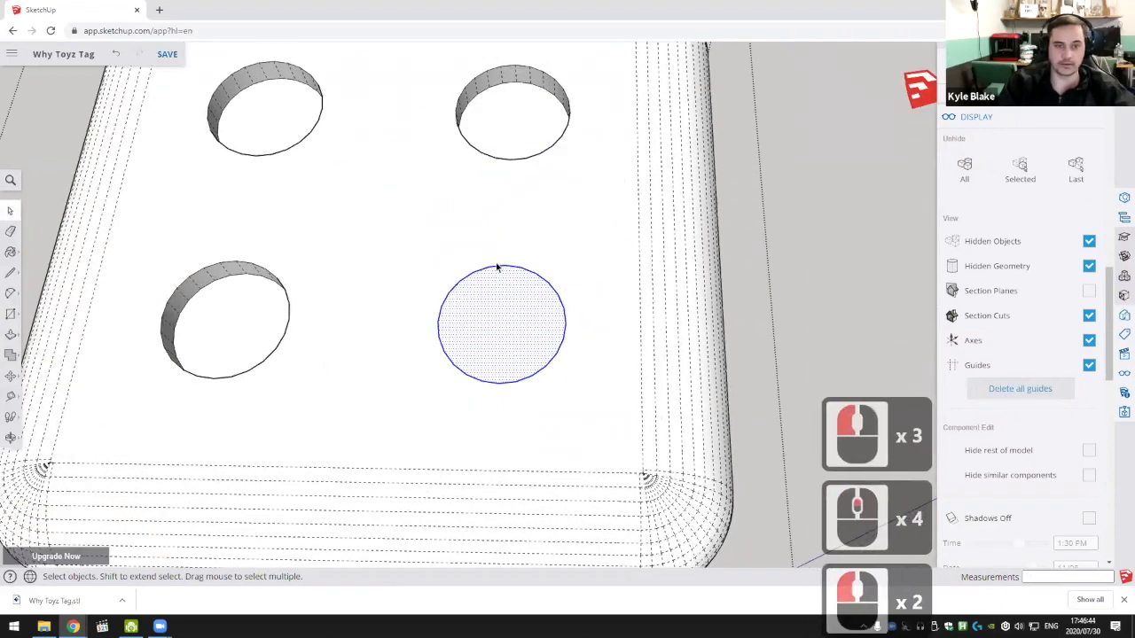
scroll(496, 267, down, 2)
middle_drag(496, 268, 492, 221)
click(9, 378)
middle_drag(579, 355, 555, 344)
middle_drag(559, 294, 559, 298)
click(554, 342)
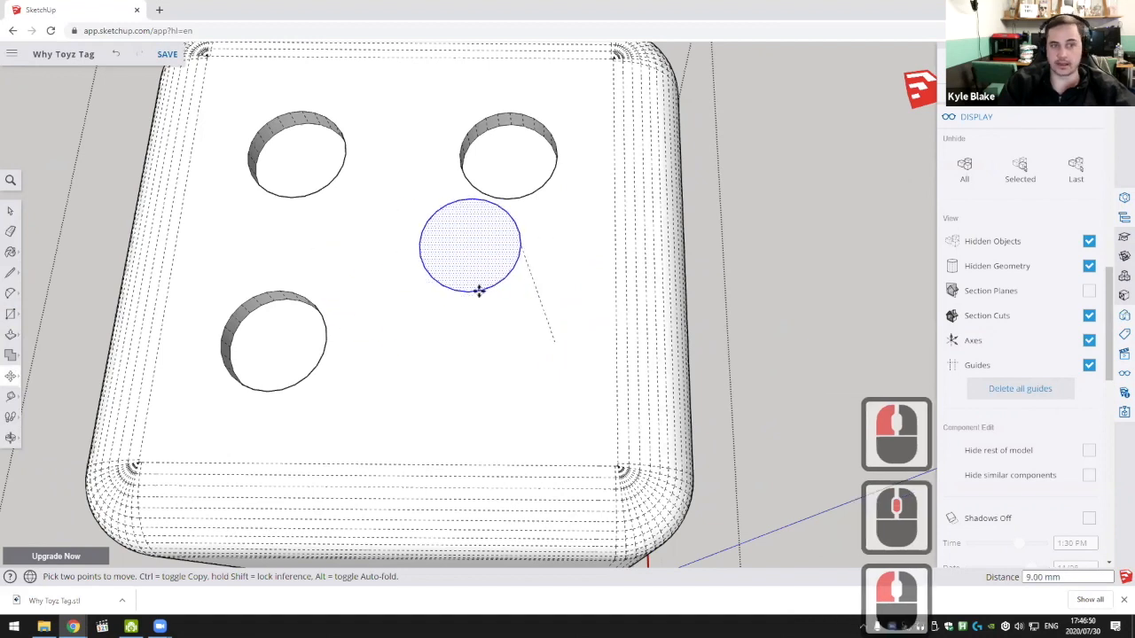
click(500, 284)
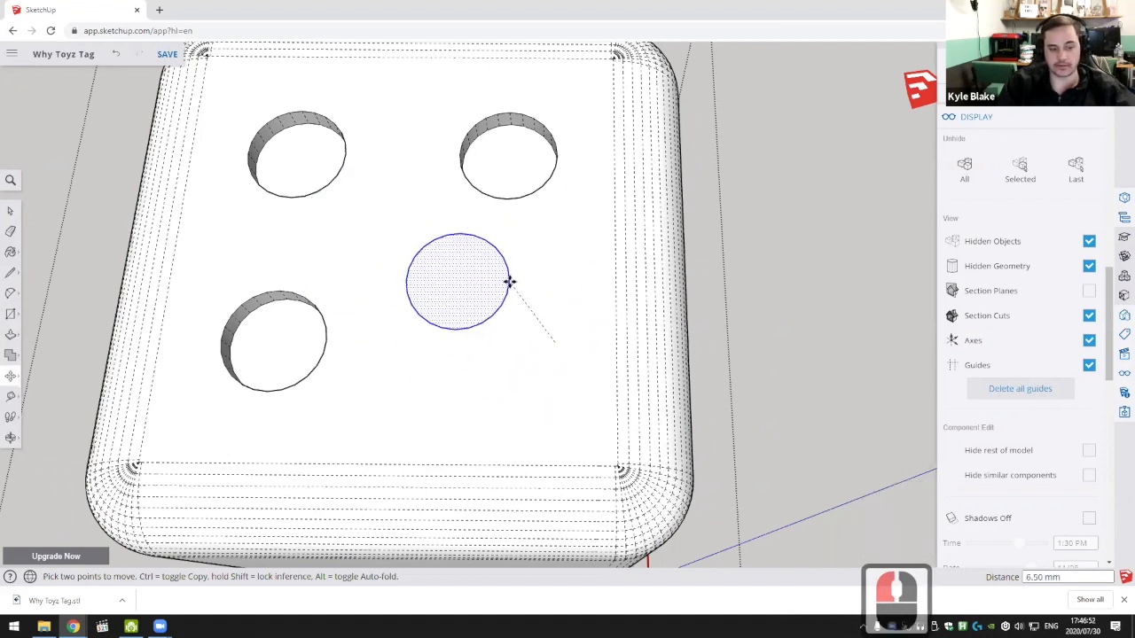
key(ctrl)
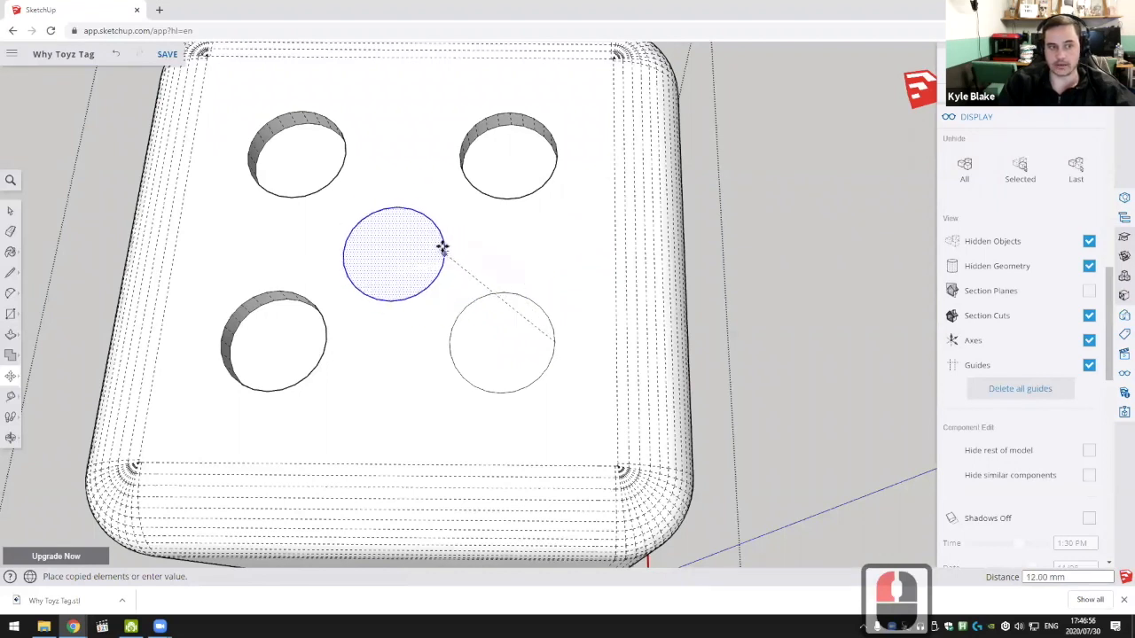
click(446, 240)
Nudge the centre circle down 2 mm and right 3 mm onto the face's middle.
click(445, 239)
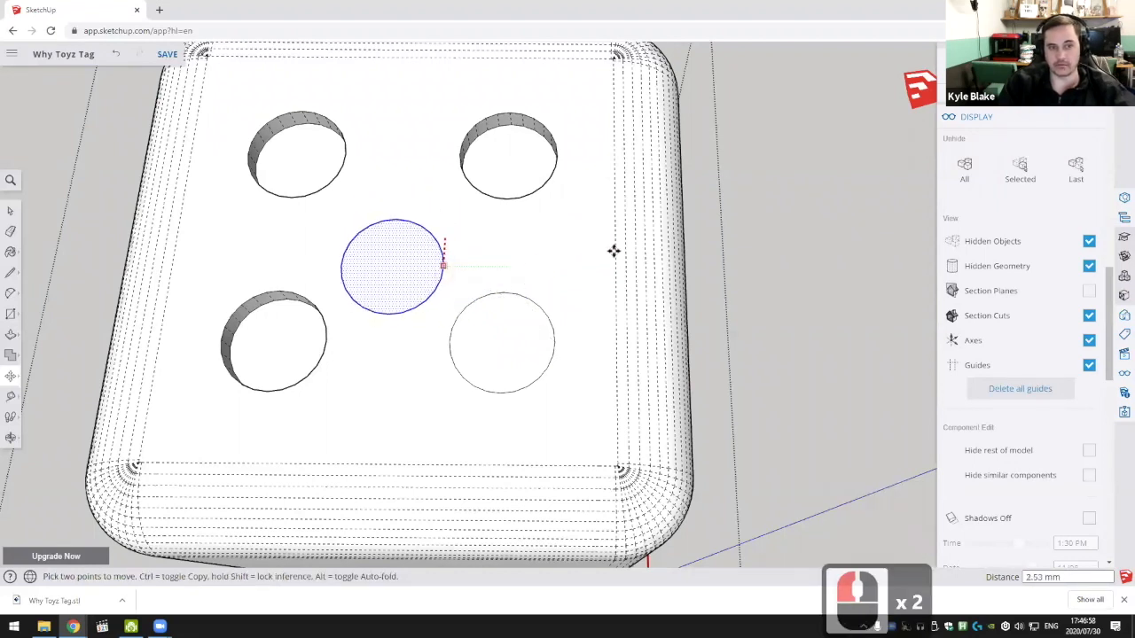
shift+click(408, 241)
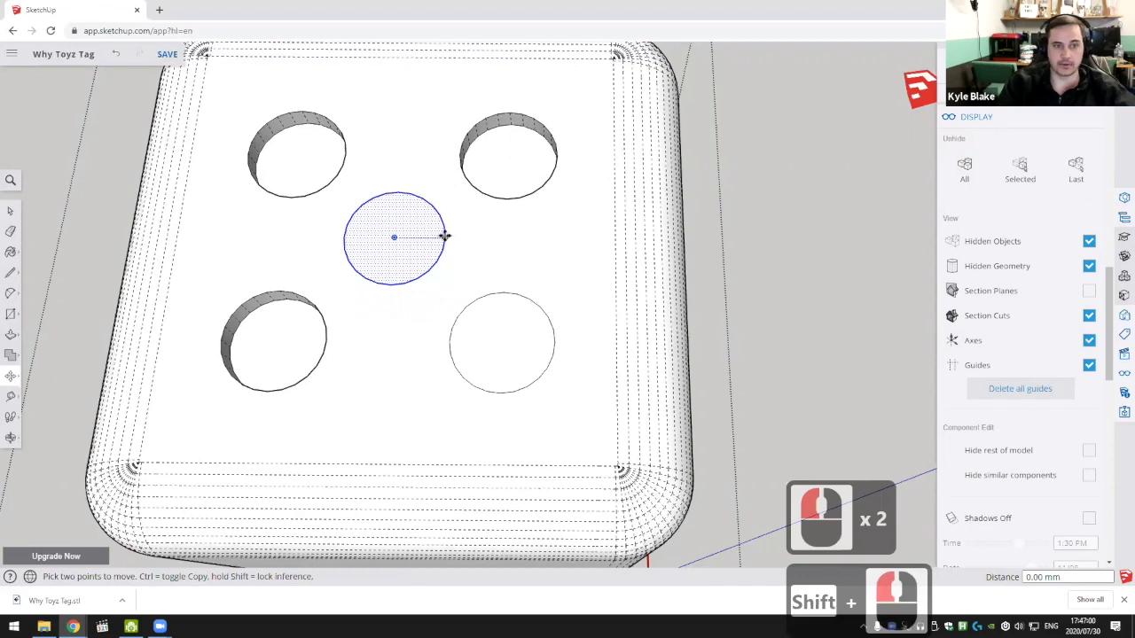
click(441, 259)
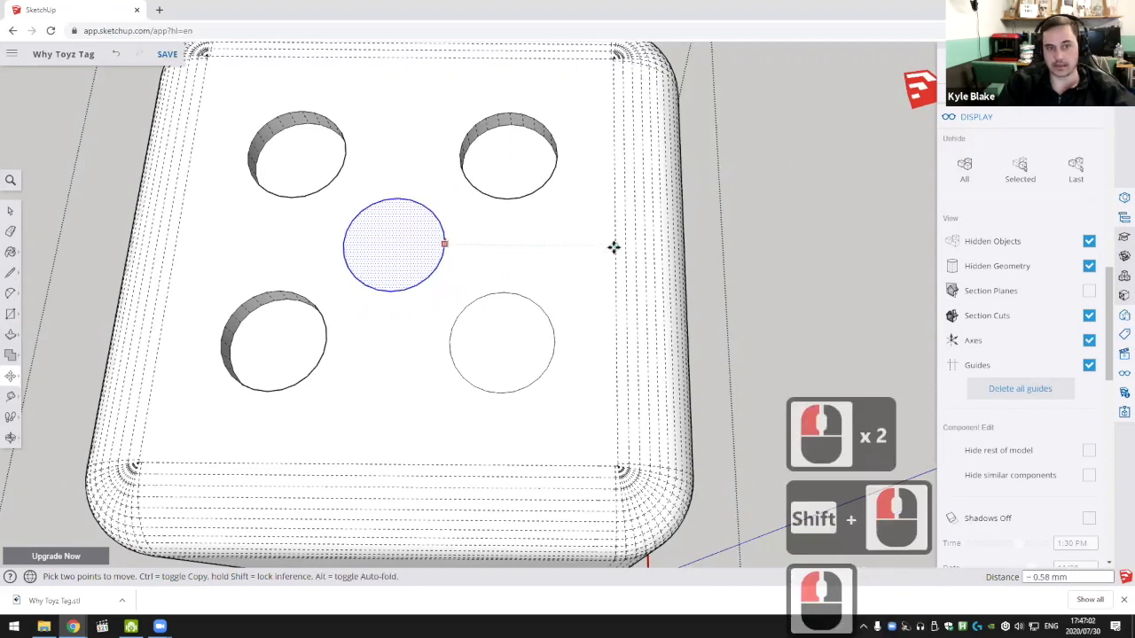
shift+click(378, 215)
click(433, 197)
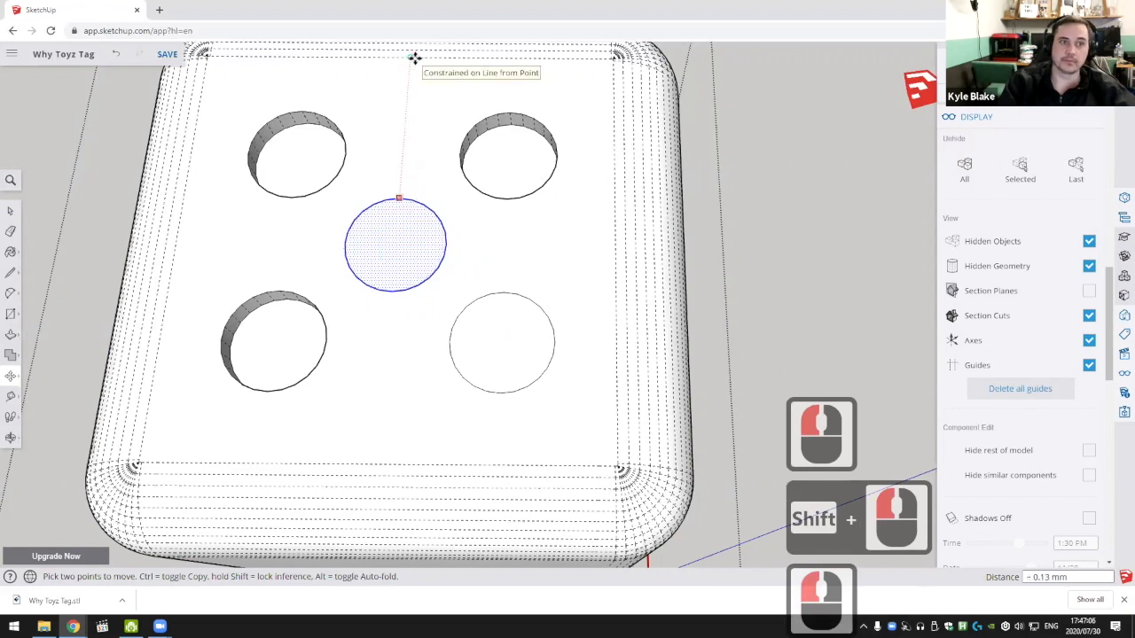
shift+click(414, 59)
scroll(456, 192, down, 5)
Sink the centre and lower-right circles into 2 mm holes.
scroll(411, 173, up, 1)
middle_drag(454, 211, 417, 152)
key(p)
scroll(418, 155, up, 6)
click(417, 155)
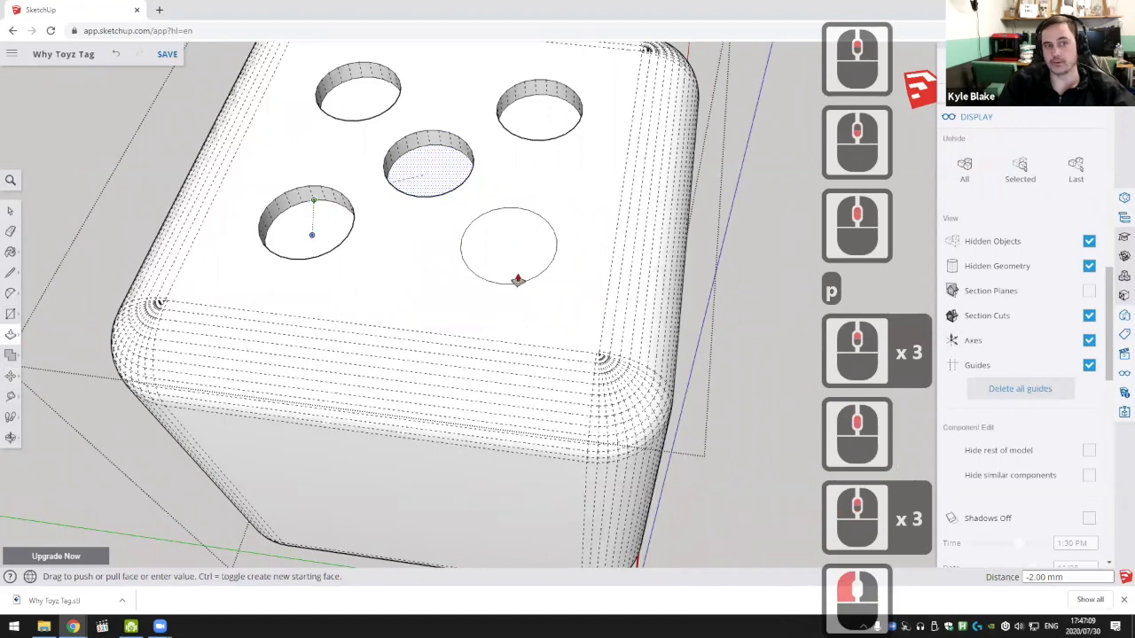
double_click(517, 274)
scroll(577, 461, down, 8)
scroll(577, 461, up, 1)
middle_drag(577, 462, 562, 523)
key(Escape)
scroll(524, 390, down, 3)
middle_drag(451, 281, 493, 234)
scroll(515, 210, up, 6)
scroll(511, 284, up, 4)
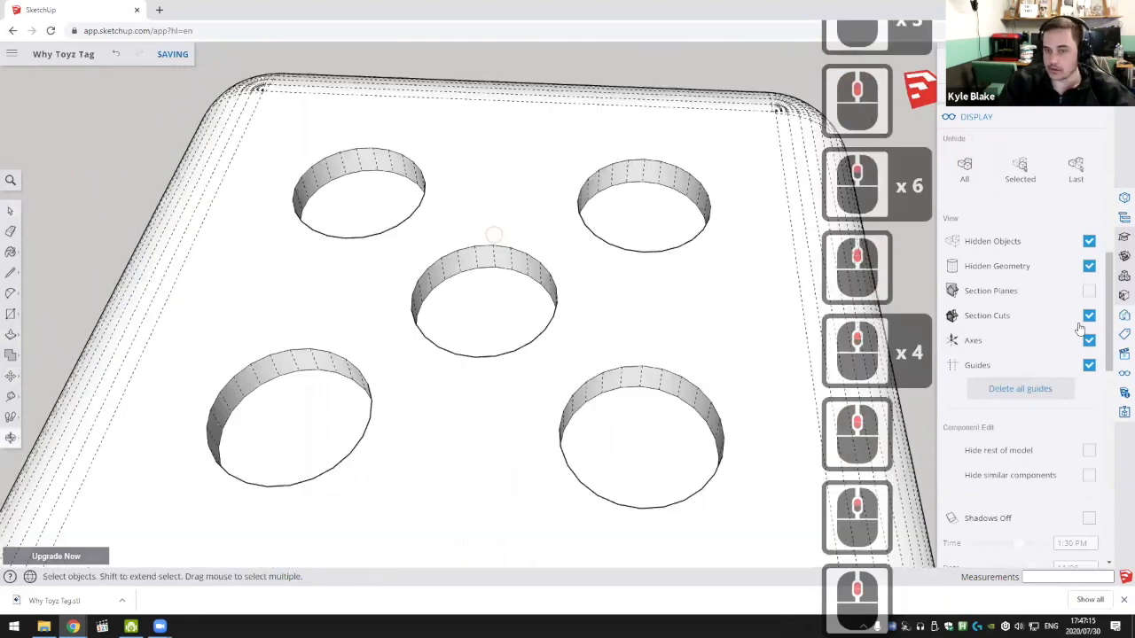
Turn off Hidden Geometry and select the middle hole's floor and wall.
click(1088, 266)
double_click(486, 277)
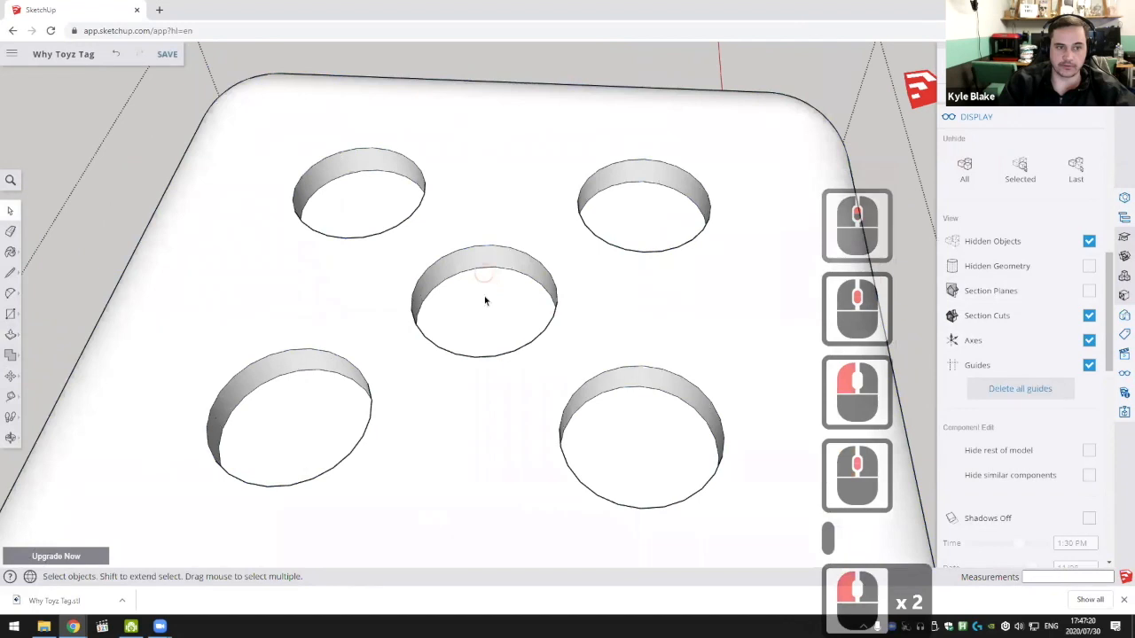
double_click(485, 301)
ctrl+double_click(484, 259)
double_click(488, 306)
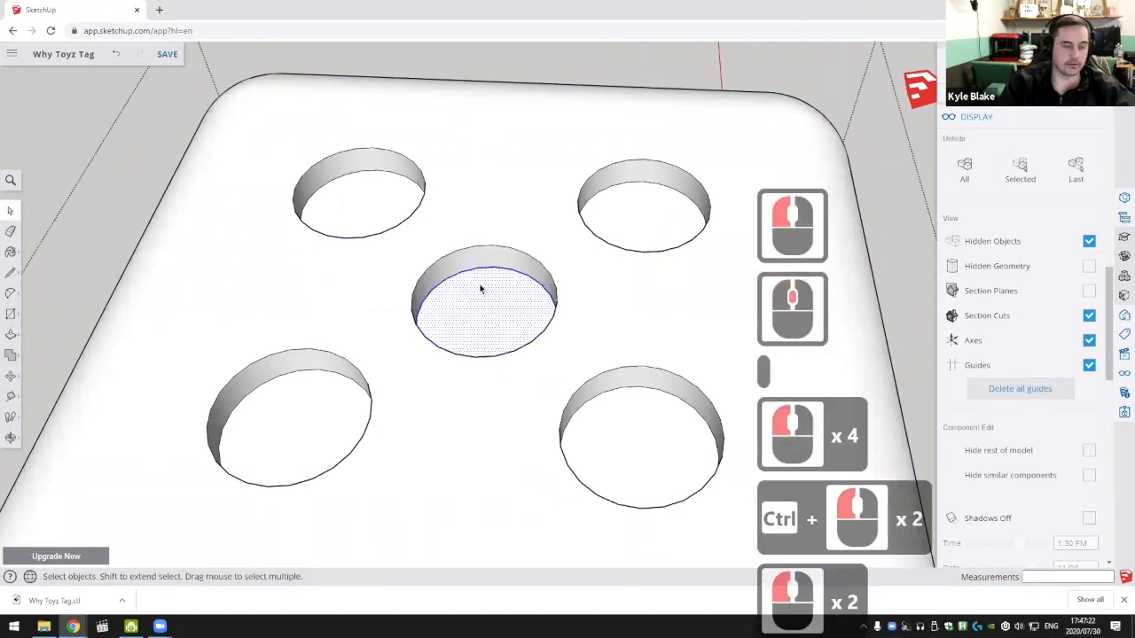
ctrl+double_click(495, 261)
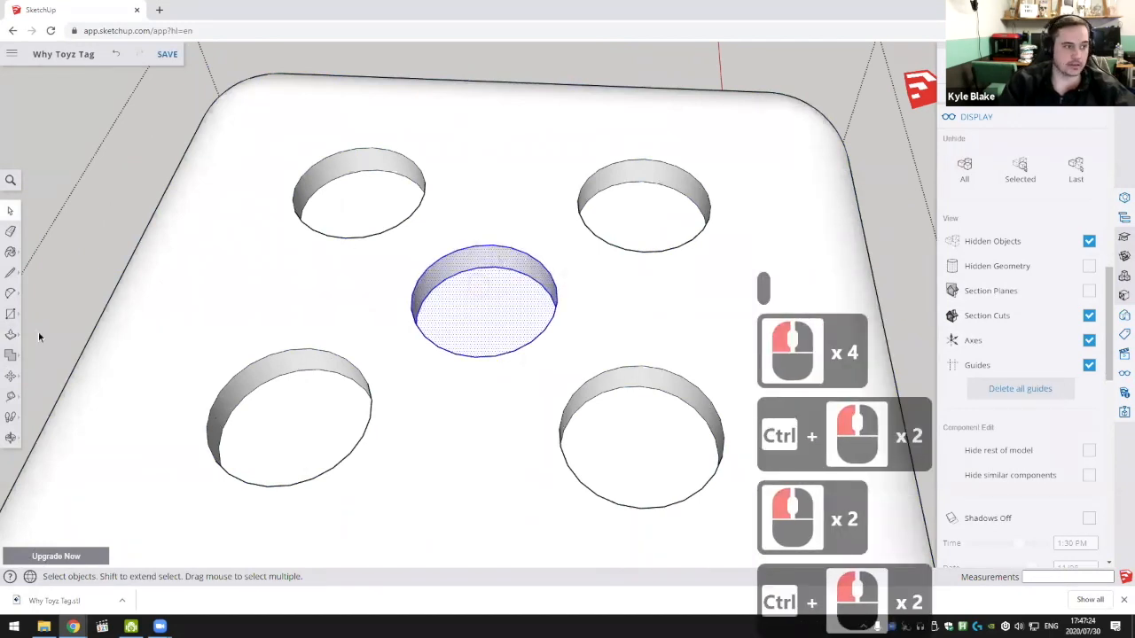
Move the middle hole down between the bottom holes and copy it between the top ones.
click(12, 376)
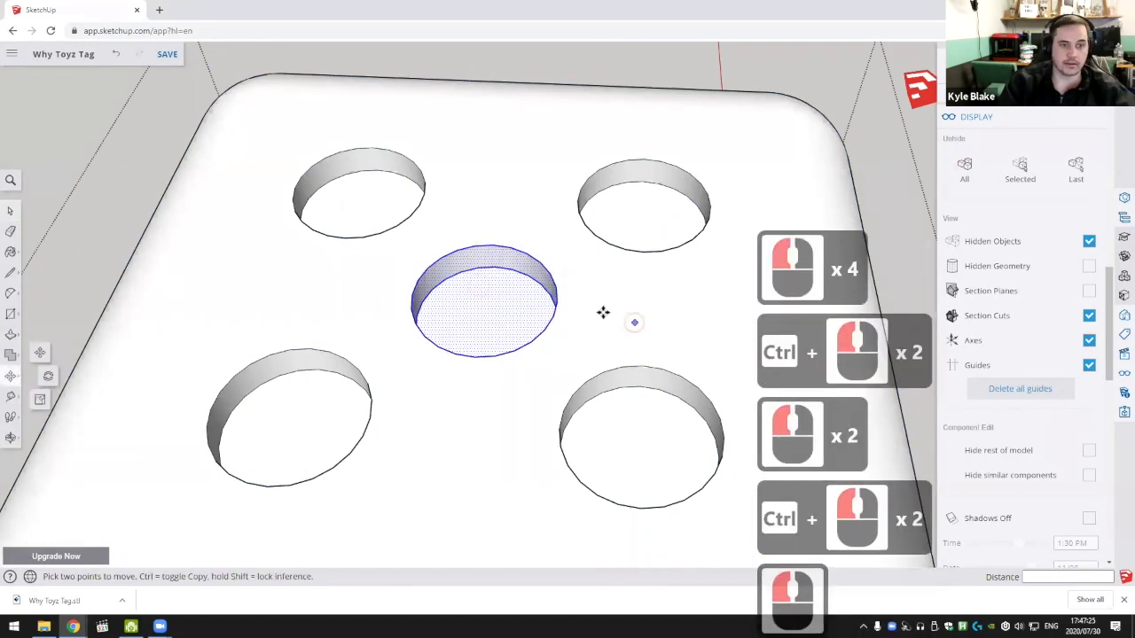
click(556, 278)
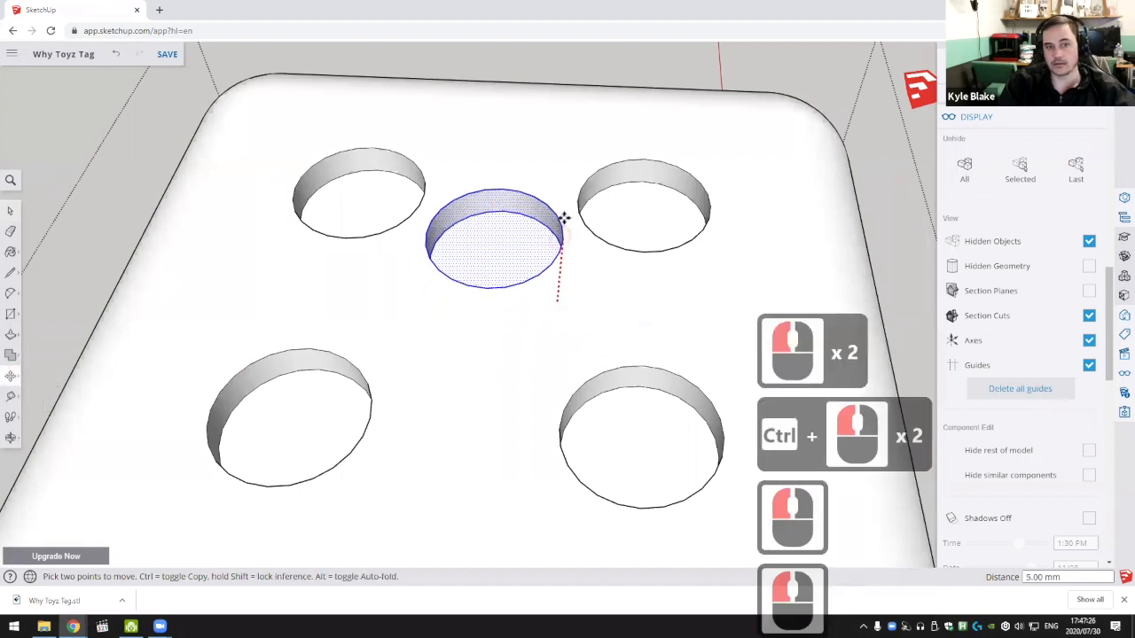
shift+click(555, 430)
ctrl+click(545, 425)
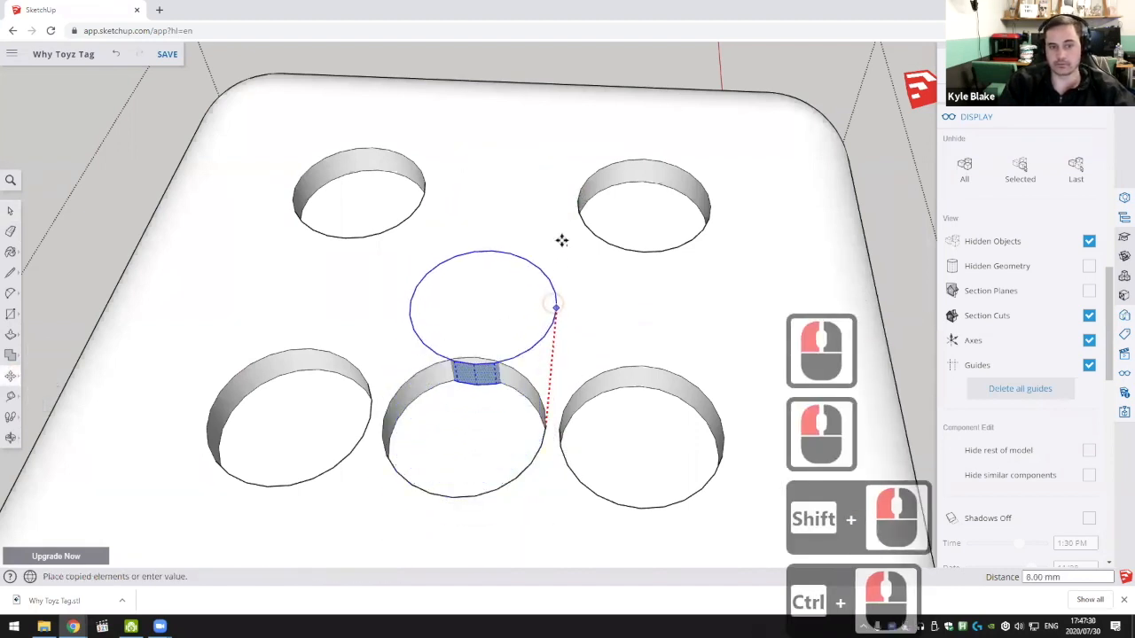
shift+click(575, 203)
Undo the copied top-middle hole and the moved middle hole on the die face.
key(space)
click(545, 454)
scroll(519, 256, down, 2)
middle_drag(519, 255, 552, 410)
scroll(568, 337, down, 4)
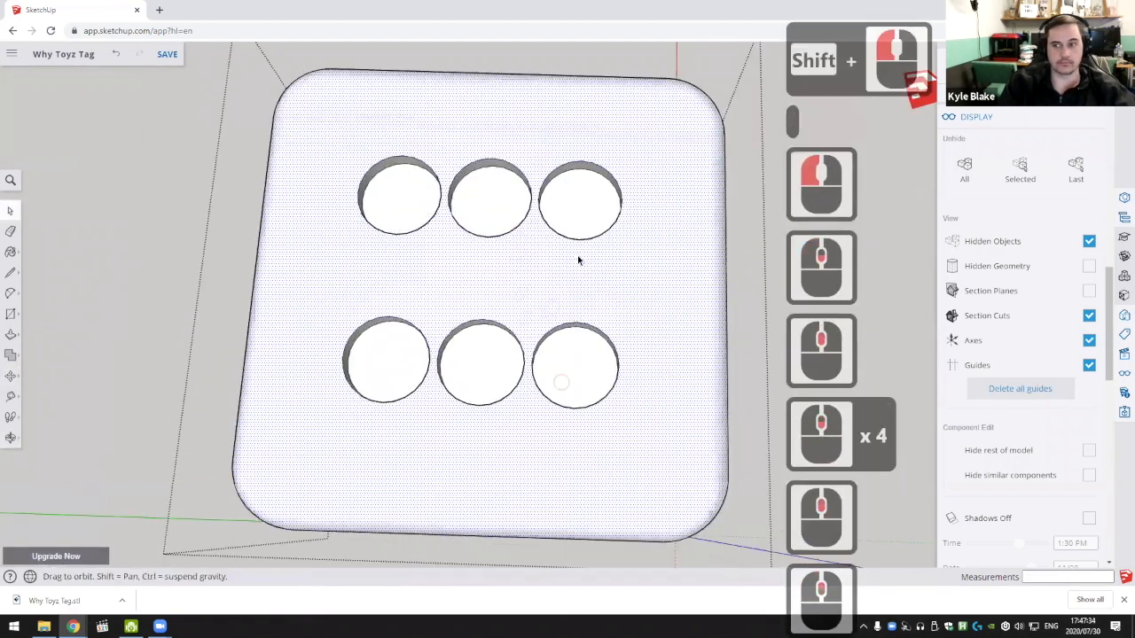
middle_drag(580, 258, 517, 235)
key(ctrl+z)
middle_drag(435, 162, 496, 192)
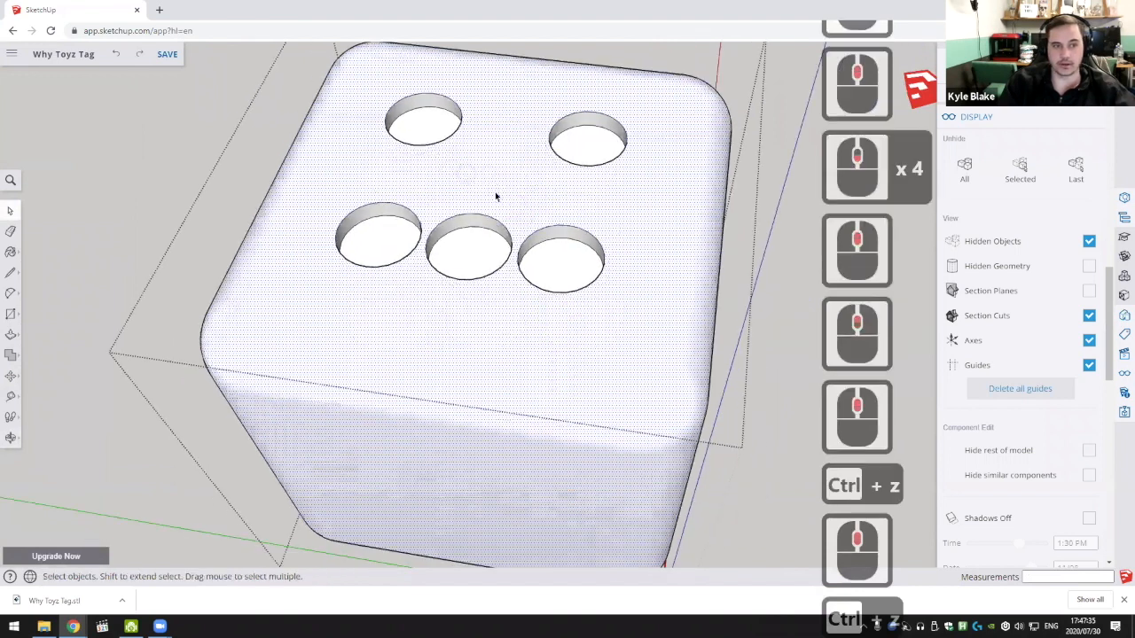
key(ctrl+z)
scroll(488, 162, up, 3)
Copy the middle hole to a new spot directly below it.
double_click(485, 188)
click(11, 376)
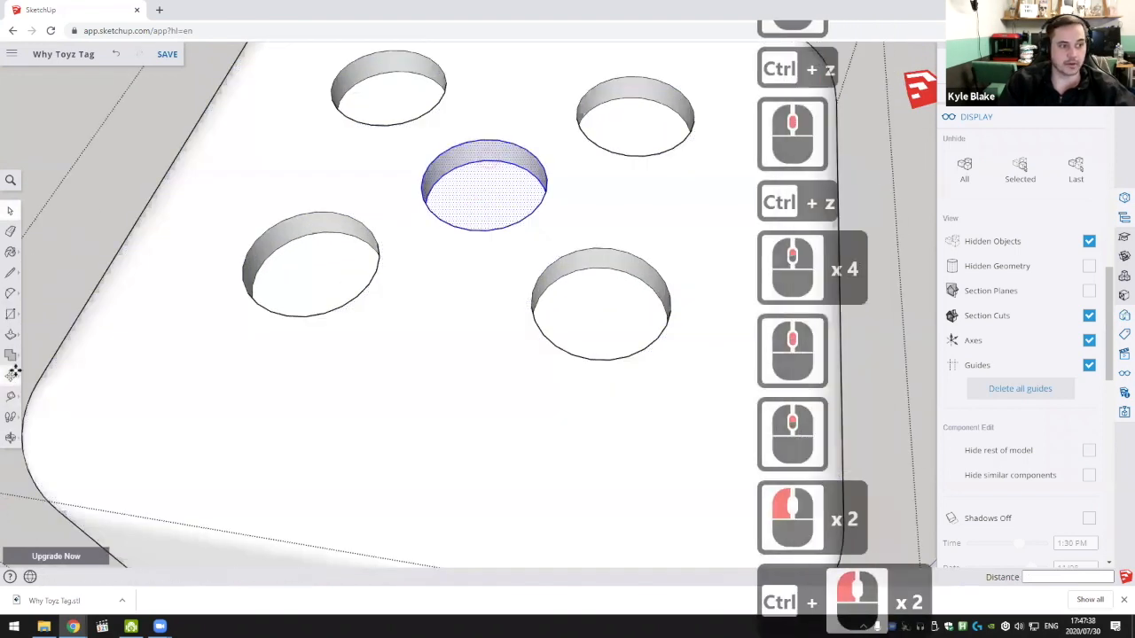
click(541, 189)
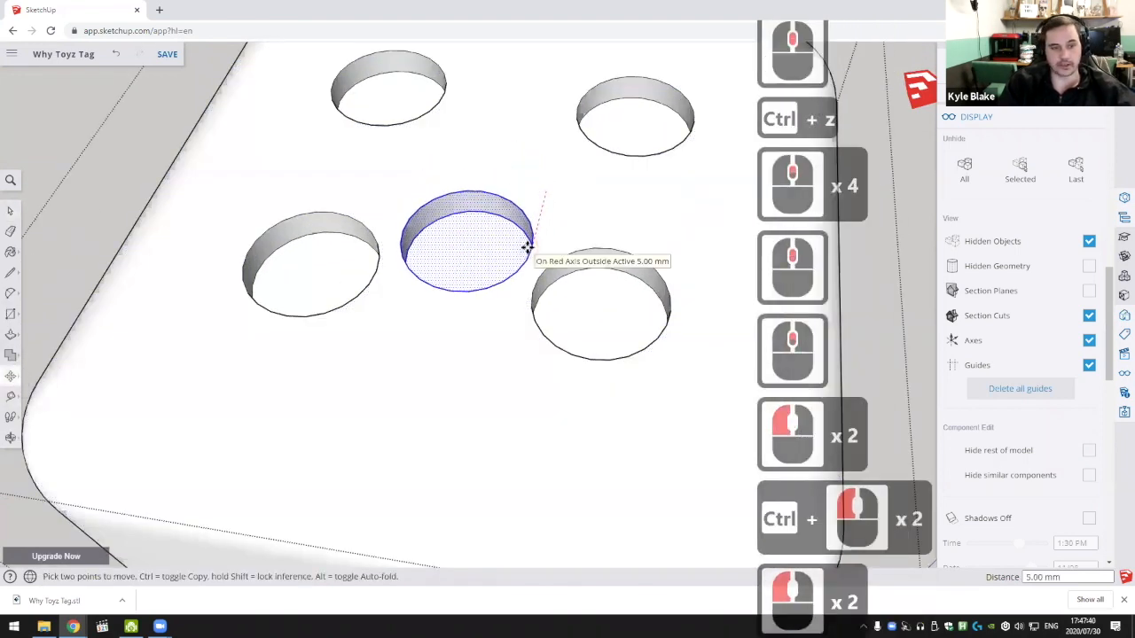
key(ctrl)
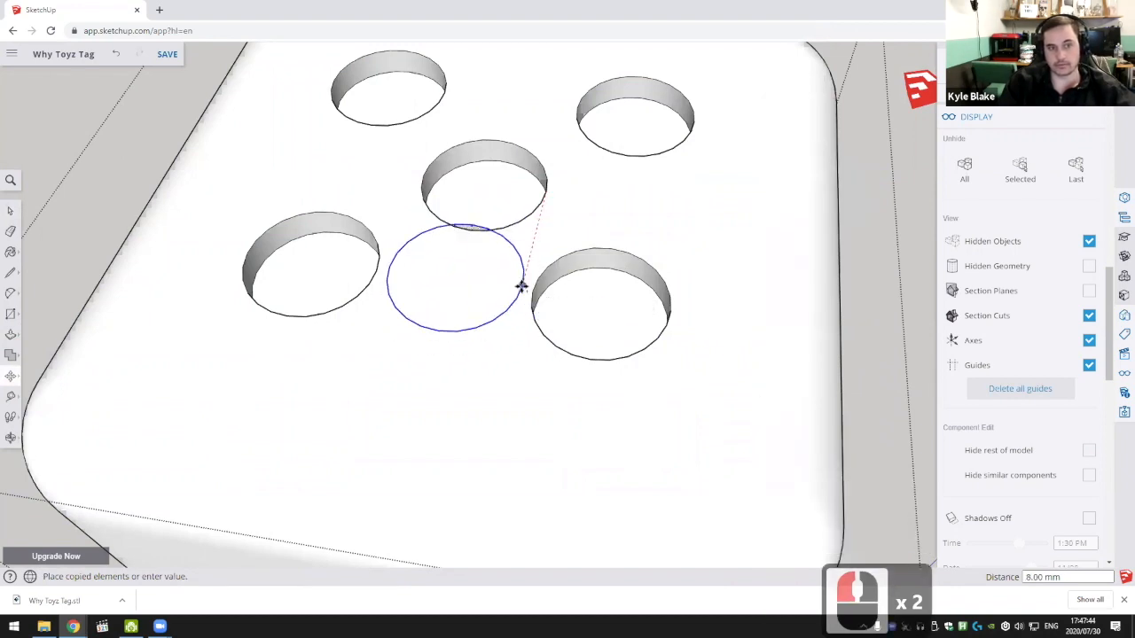
click(519, 294)
scroll(580, 411, down, 5)
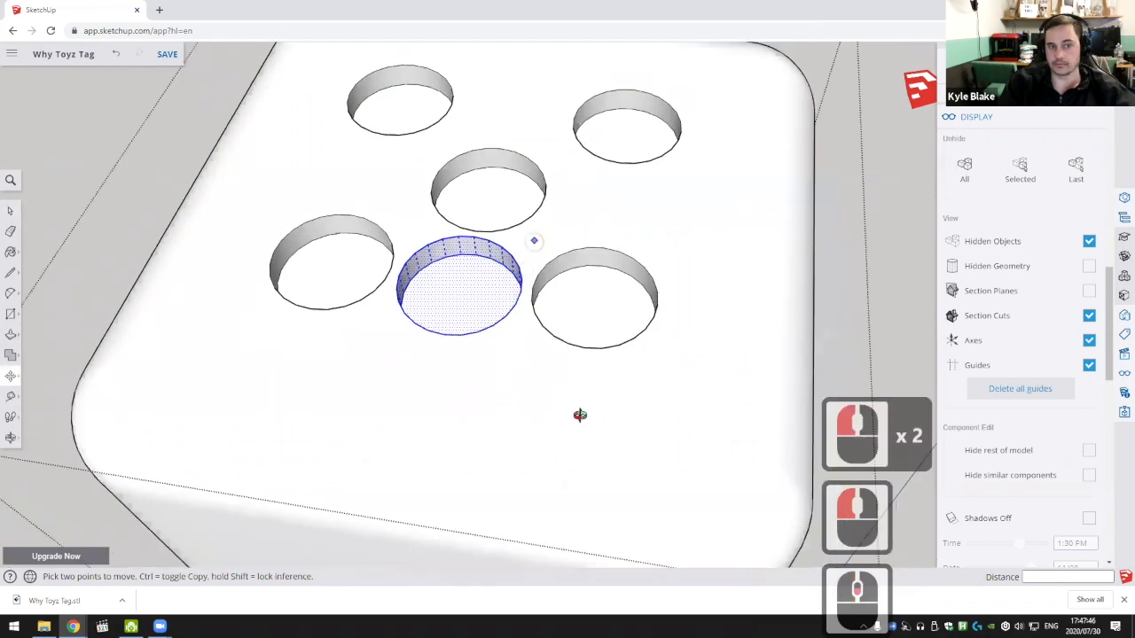
middle_drag(554, 357, 499, 134)
middle_drag(481, 316, 467, 212)
scroll(467, 213, up, 7)
shift+middle_drag(467, 213, 461, 177)
scroll(468, 213, up, 1)
Move the centre hole, floor and wall together, into its new column position.
key(space)
double_click(465, 209)
ctrl+double_click(452, 170)
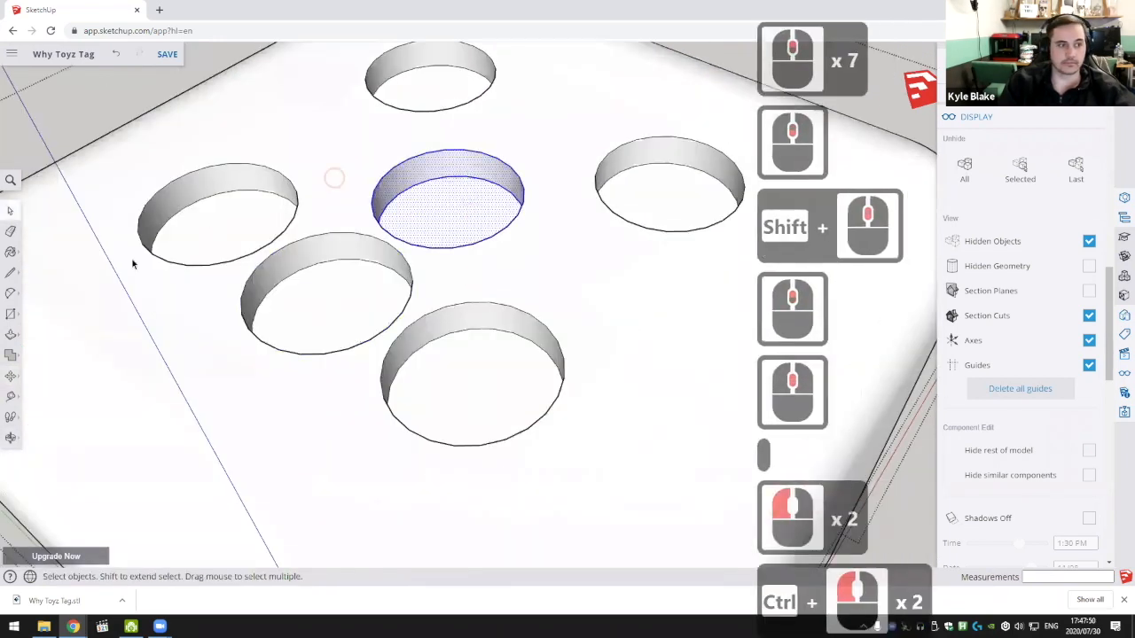
click(11, 375)
scroll(372, 105, down, 3)
middle_drag(371, 105, 381, 122)
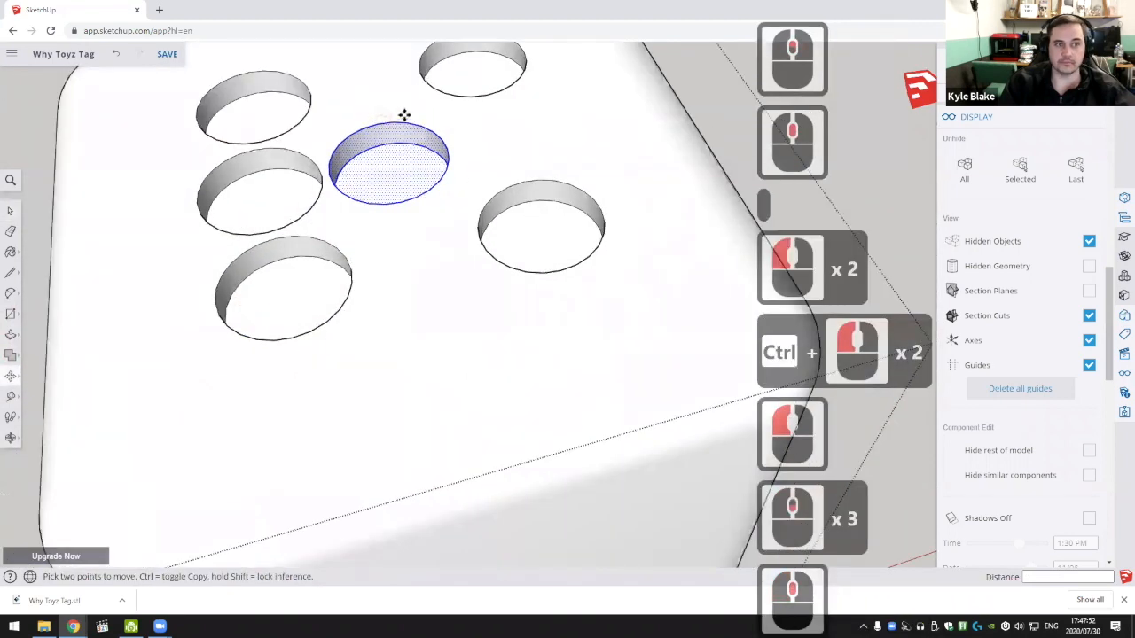
click(377, 124)
middle_drag(496, 93, 292, 244)
shift+click(398, 160)
scroll(367, 237, down, 6)
scroll(302, 229, up, 4)
scroll(301, 229, up, 2)
Move the left middle hole into line with its column.
key(space)
double_click(304, 242)
ctrl+double_click(302, 227)
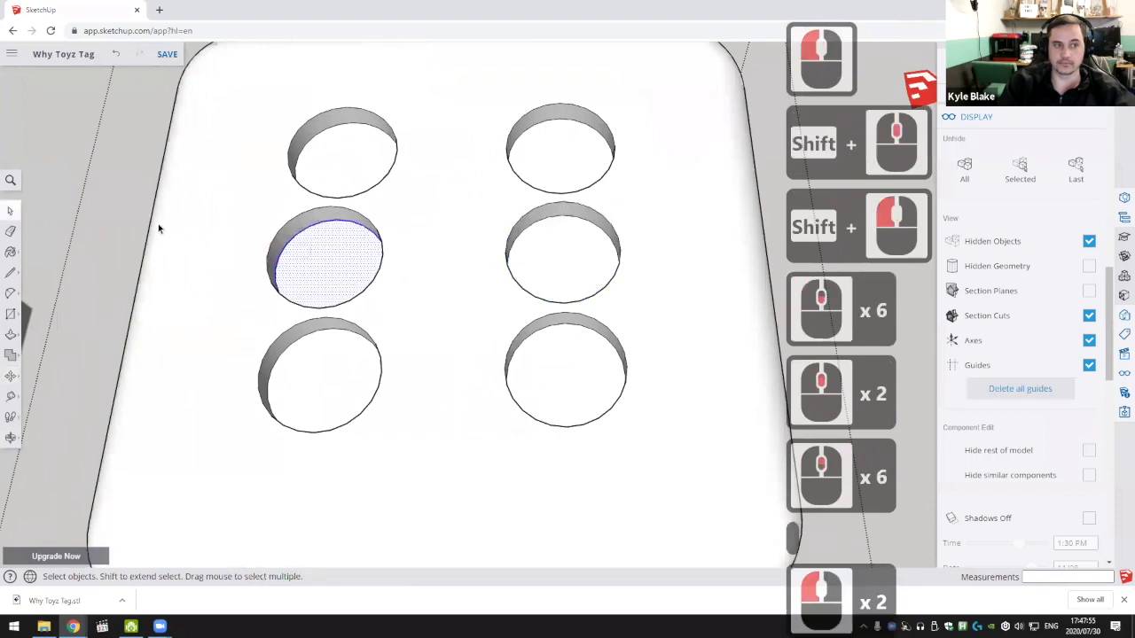
click(11, 376)
scroll(338, 204, up, 4)
click(340, 202)
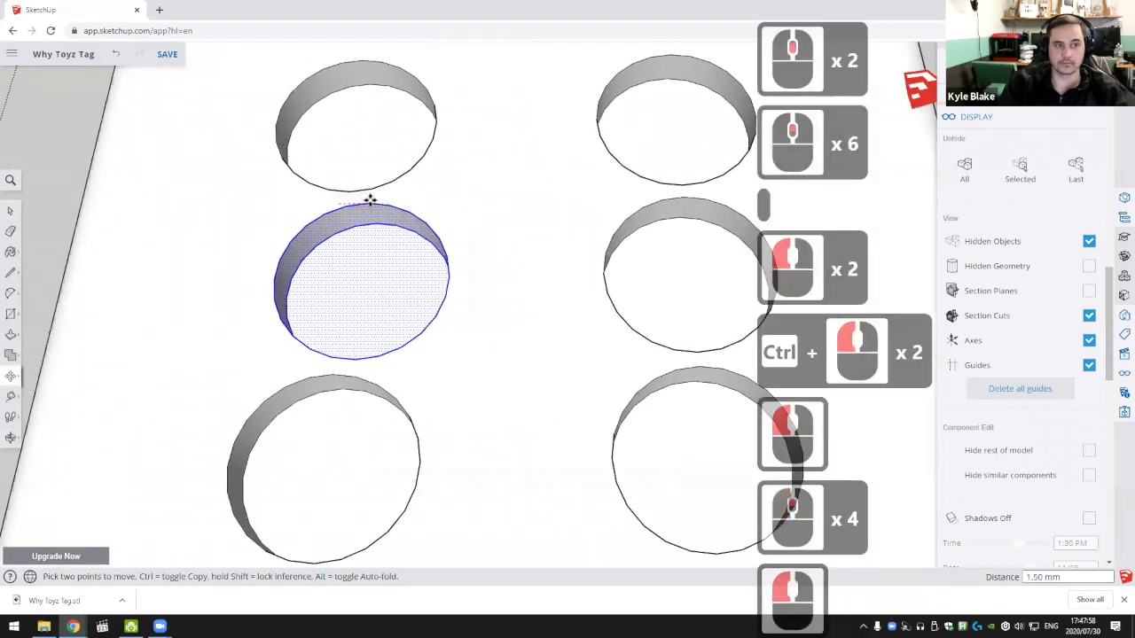
shift+click(420, 313)
scroll(450, 302, down, 5)
scroll(450, 303, down, 6)
Shift the bottom pair of holes 2 mm outward.
key(space)
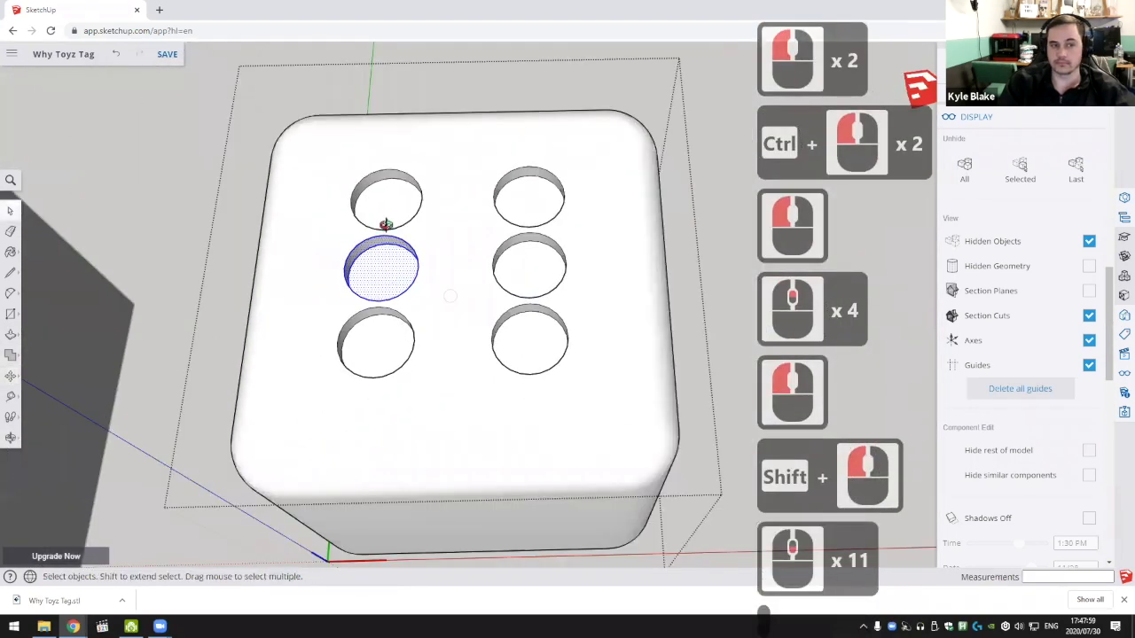
click(384, 225)
scroll(384, 197, down, 2)
scroll(383, 196, up, 4)
middle_drag(603, 270, 611, 205)
scroll(395, 235, up, 3)
double_click(379, 188)
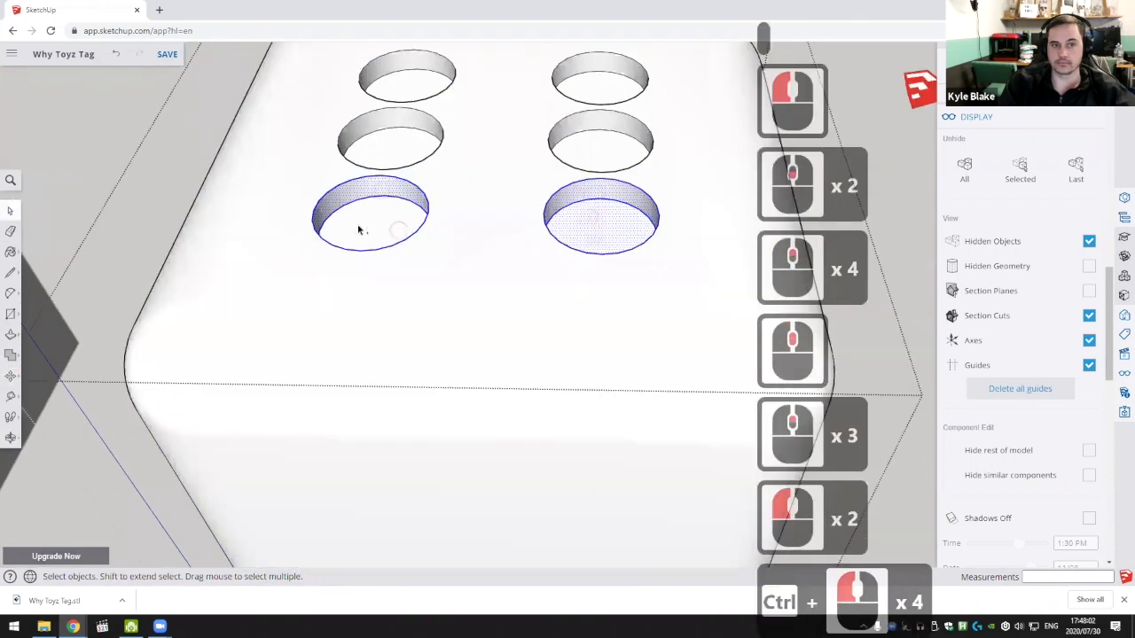
scroll(458, 199, down, 4)
middle_drag(458, 179, 448, 264)
click(10, 376)
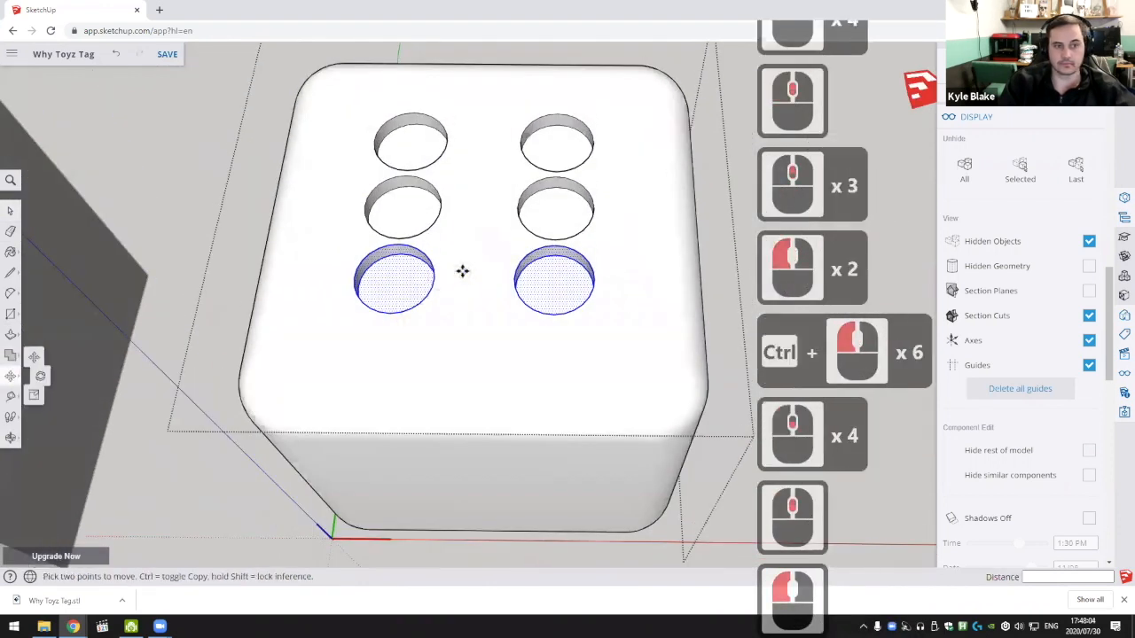
click(462, 272)
text(2)
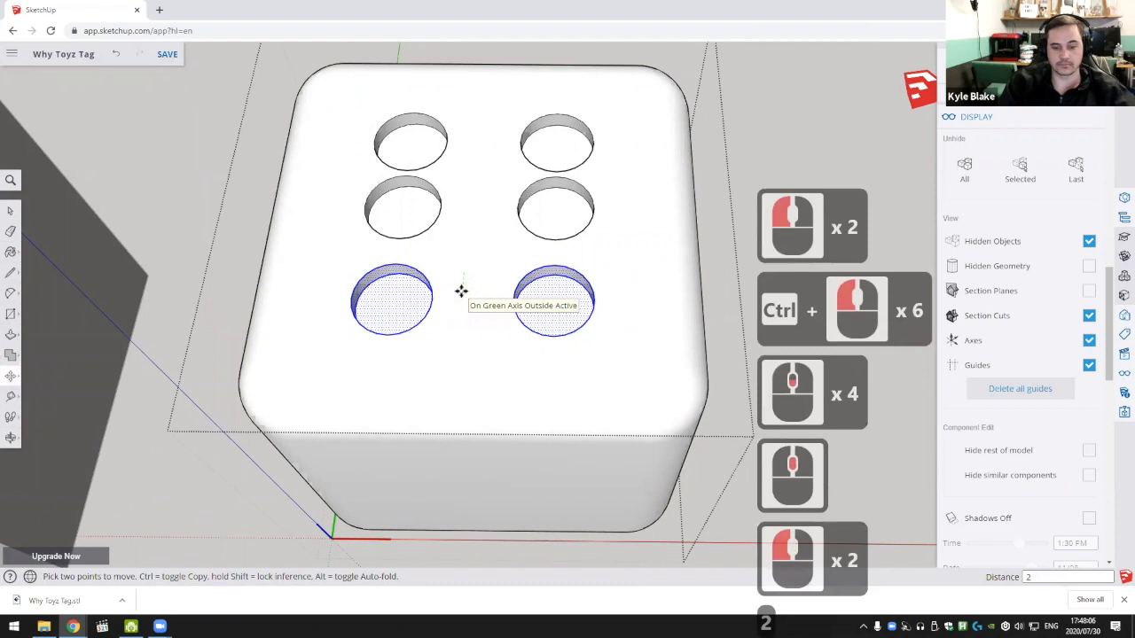
key(Return)
Shift the top-left and top-right holes 2 mm outward.
double_click(415, 147)
ctrl+double_click(415, 121)
ctrl+click(534, 144)
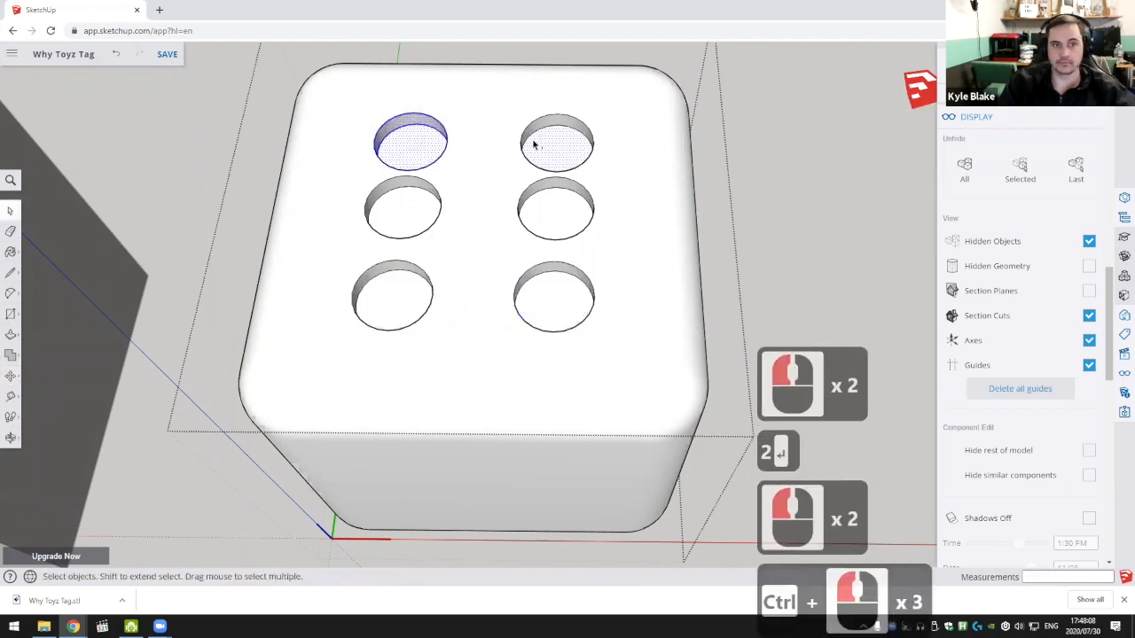
click(10, 376)
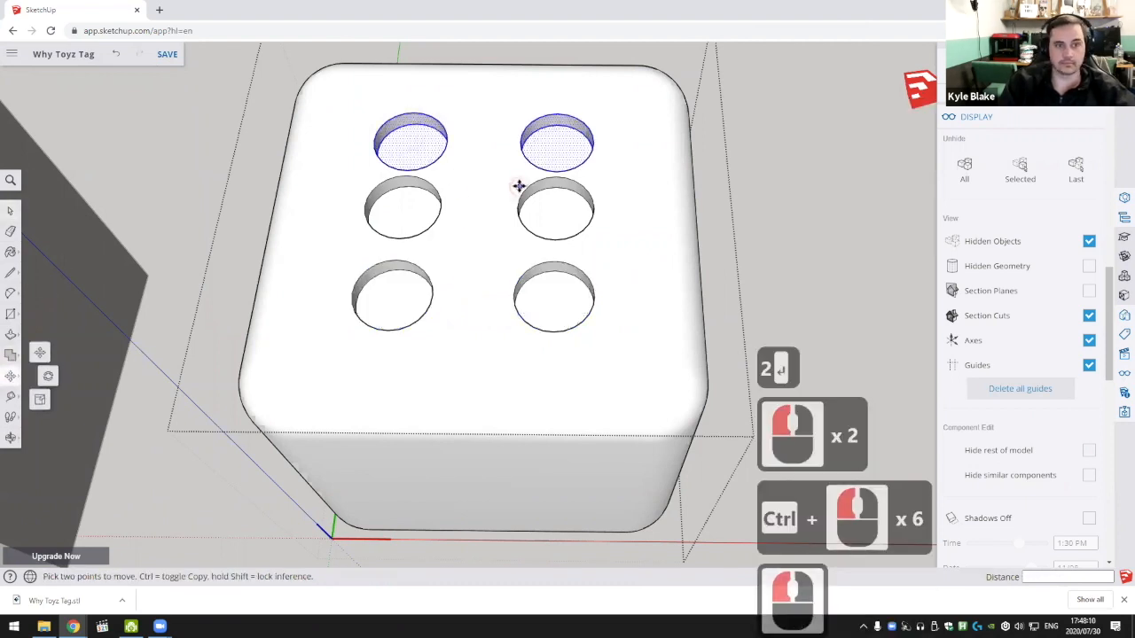
click(520, 185)
text(2)
key(Return)
Close the die's group and view both blocks side by side.
middle_drag(519, 165, 470, 238)
click(575, 237)
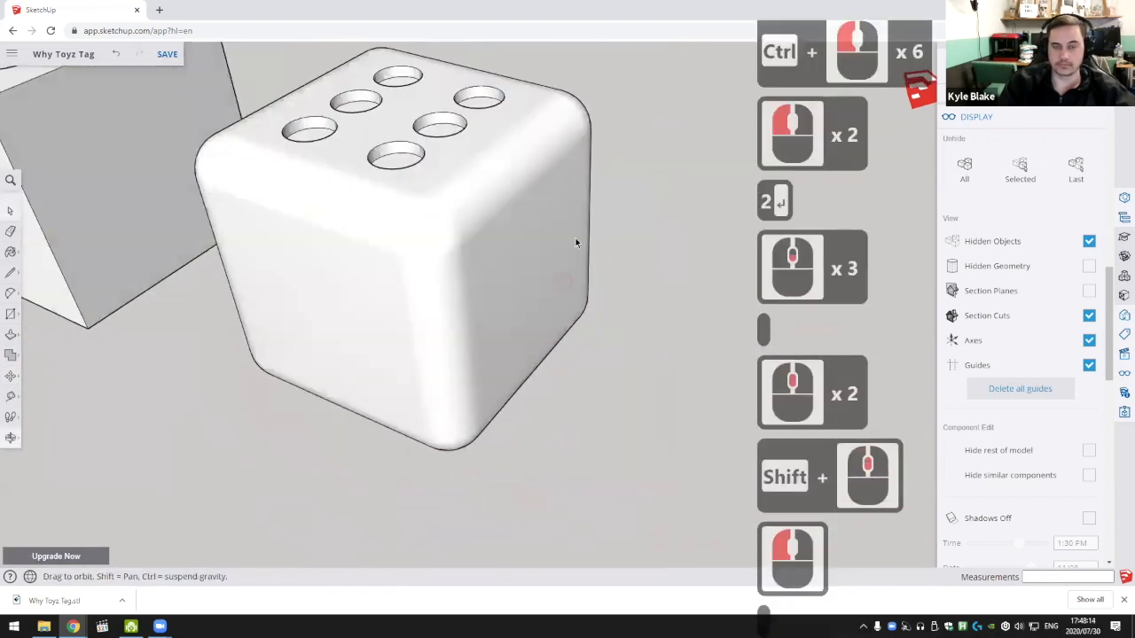
middle_drag(575, 237, 572, 248)
scroll(571, 244, down, 5)
middle_drag(385, 266, 580, 406)
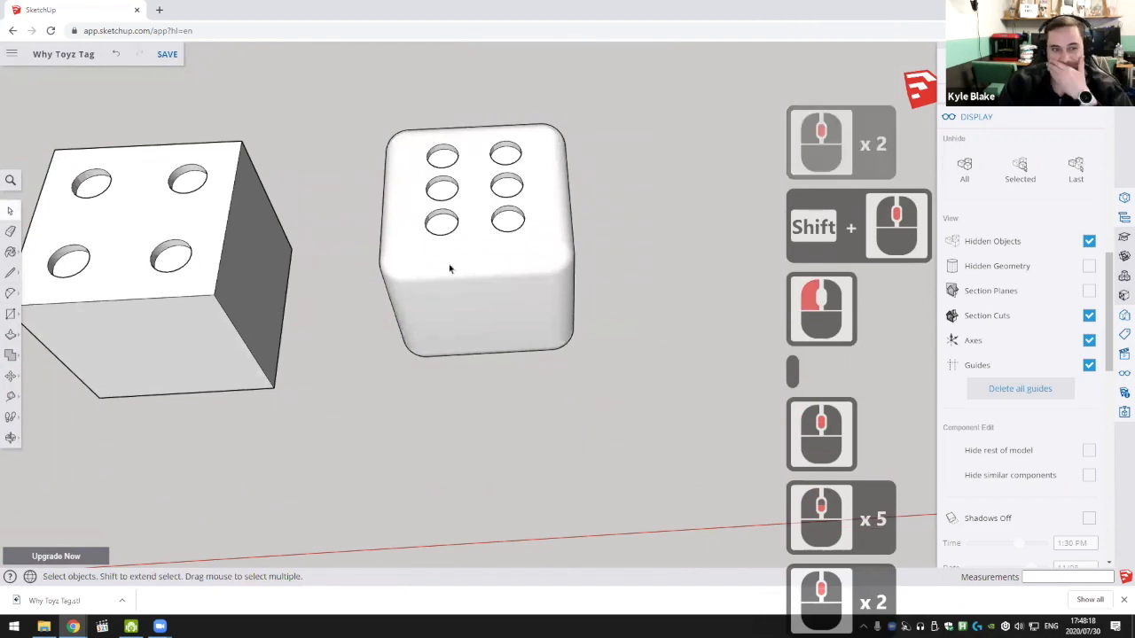
Select the rounded die on the right and delete it.
scroll(461, 236, down, 6)
middle_drag(461, 236, 474, 256)
scroll(398, 190, down, 1)
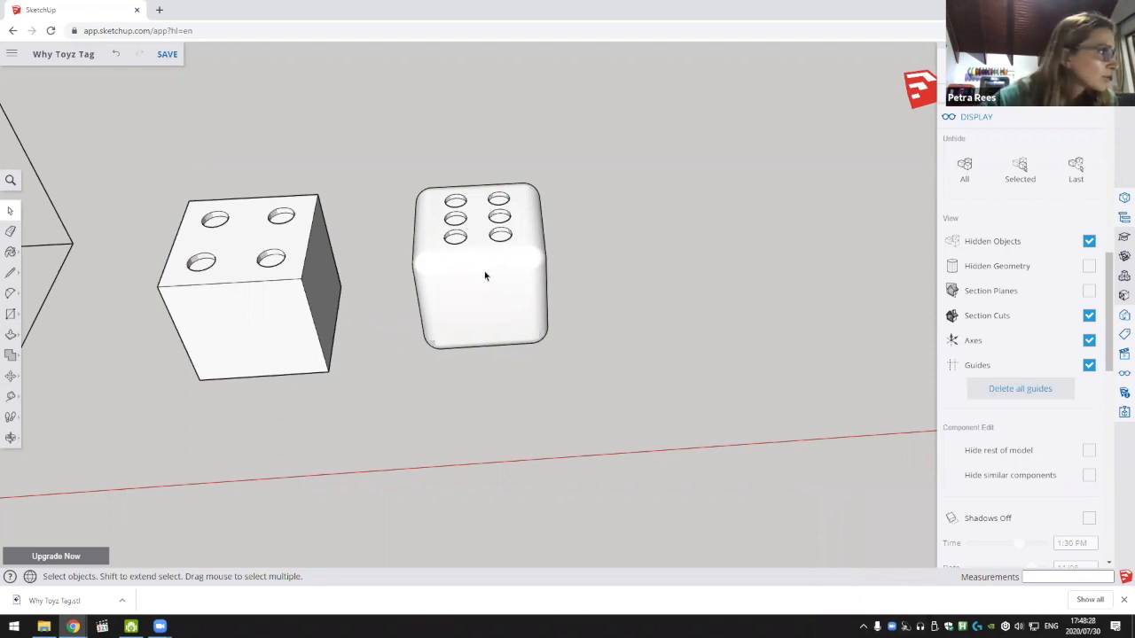
middle_drag(485, 276, 436, 190)
scroll(526, 256, up, 3)
scroll(550, 247, up, 5)
mouse_move(527, 256)
middle_down()
mouse_move(551, 248)
mouse_move(532, 253)
middle_up()
scroll(598, 257, down, 3)
click(523, 250)
scroll(551, 231, down, 2)
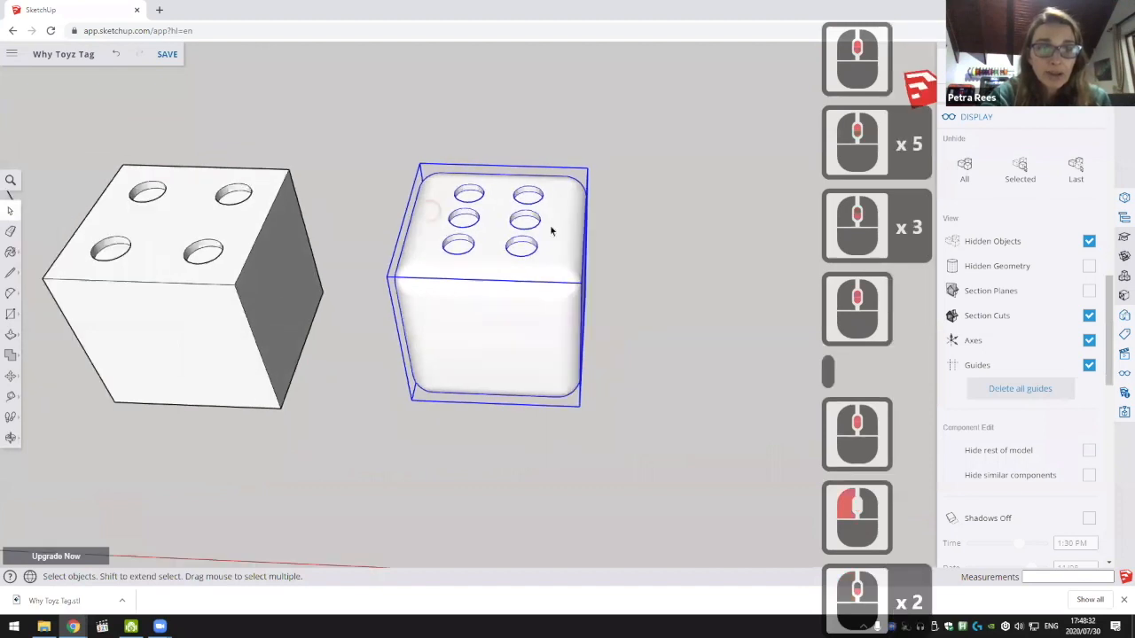
scroll(555, 230, down, 2)
key(Delete)
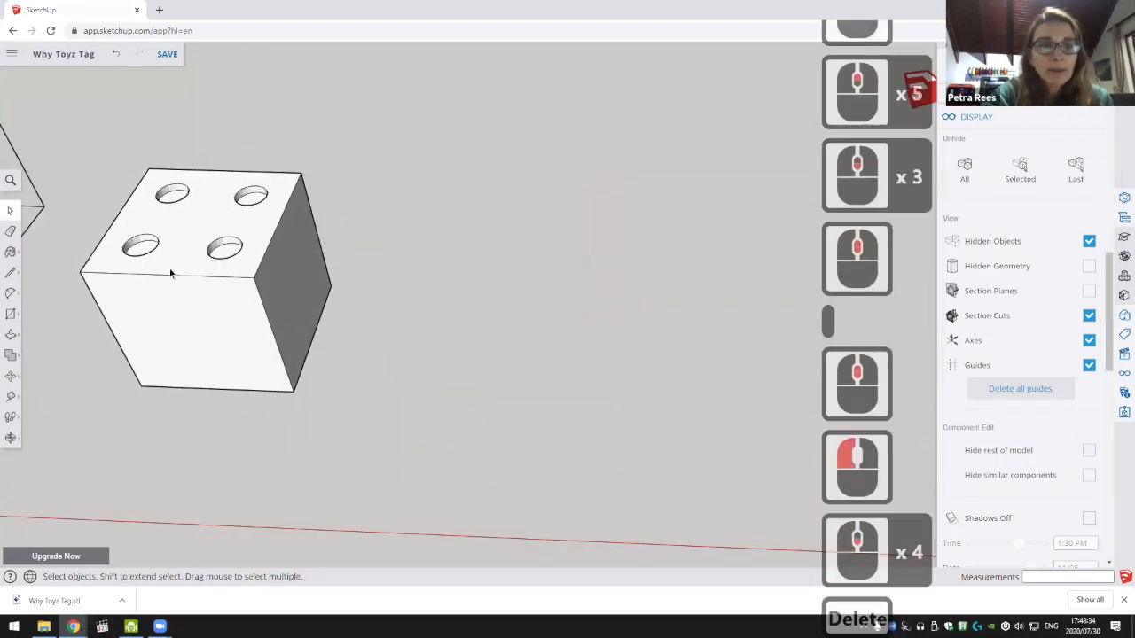
Soften the square die's top-right edge from its right-click menu.
shift+middle_drag(236, 264, 326, 262)
scroll(325, 262, up, 2)
middle_drag(310, 258, 406, 213)
scroll(410, 209, up, 2)
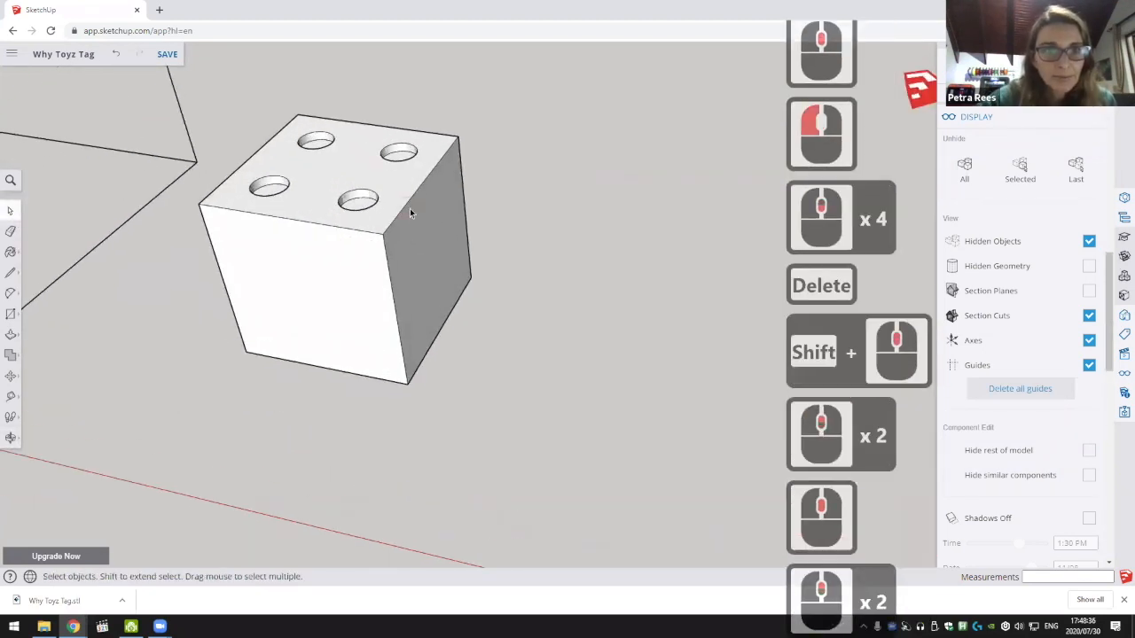
click(410, 208)
scroll(410, 204, up, 5)
click(409, 199)
right_click(410, 199)
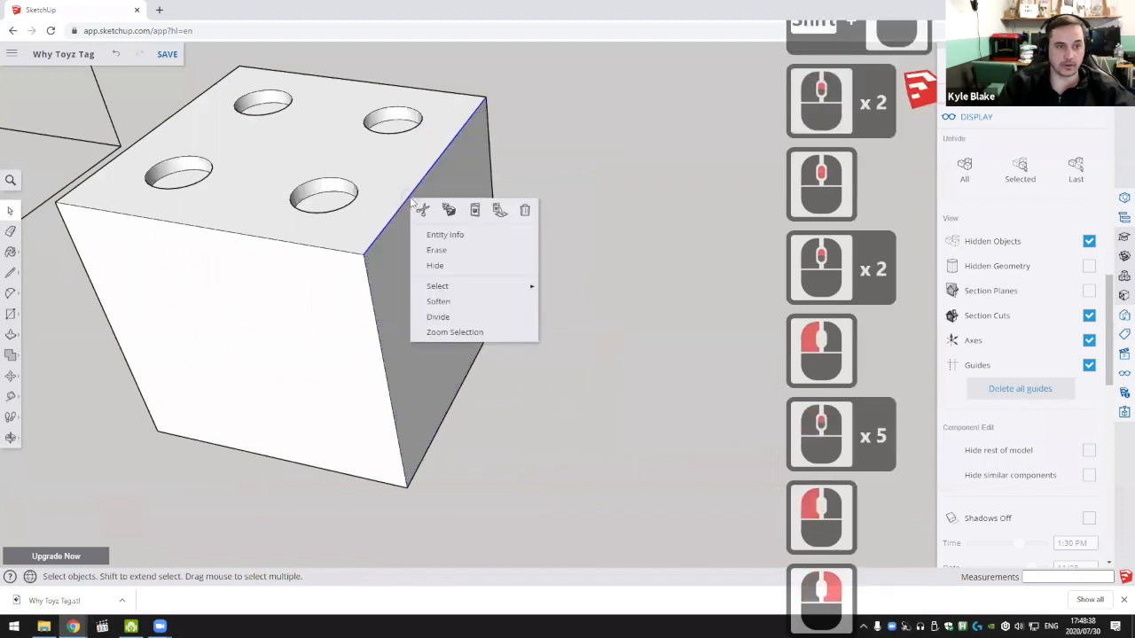
click(439, 302)
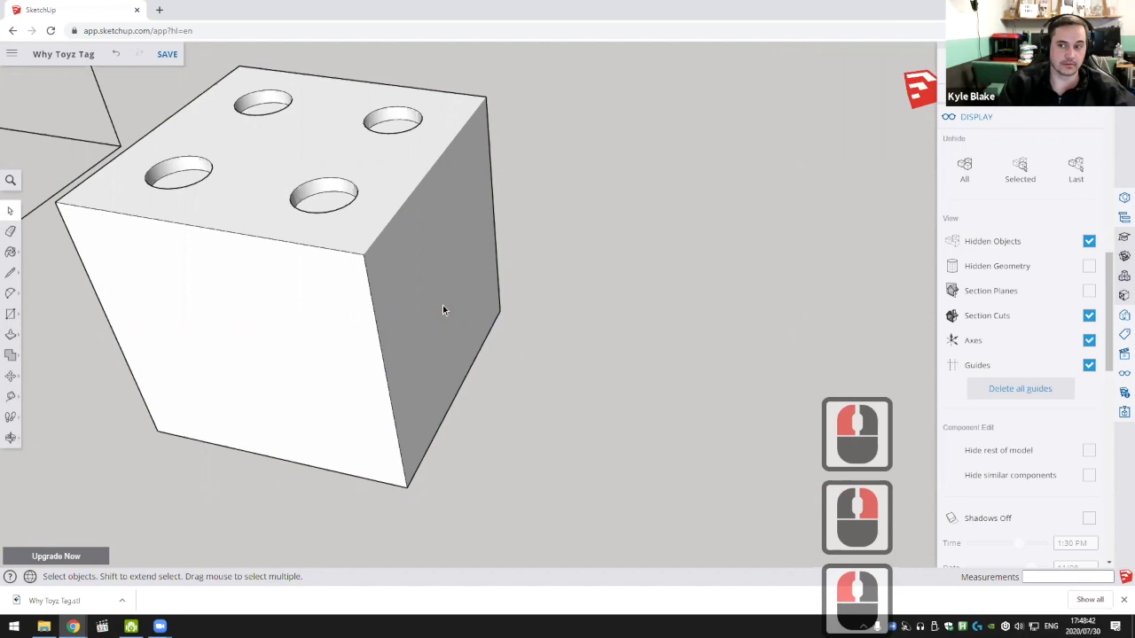
Revert the edge softening with Ctrl+Z and zoom out.
key(ctrl+z)
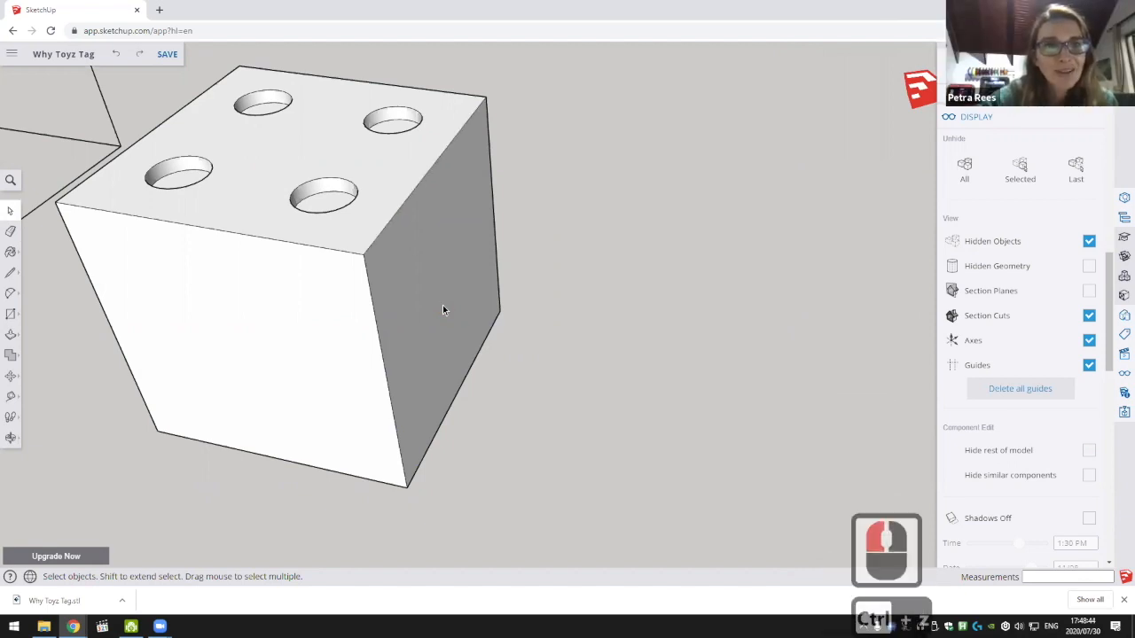
scroll(442, 306, down, 2)
shift+scroll(373, 324, down, 1)
Draw a 200 by 200 mm rectangle on the ground beside the die.
shift+middle_drag(258, 337, 182, 345)
click(14, 318)
scroll(405, 431, down, 6)
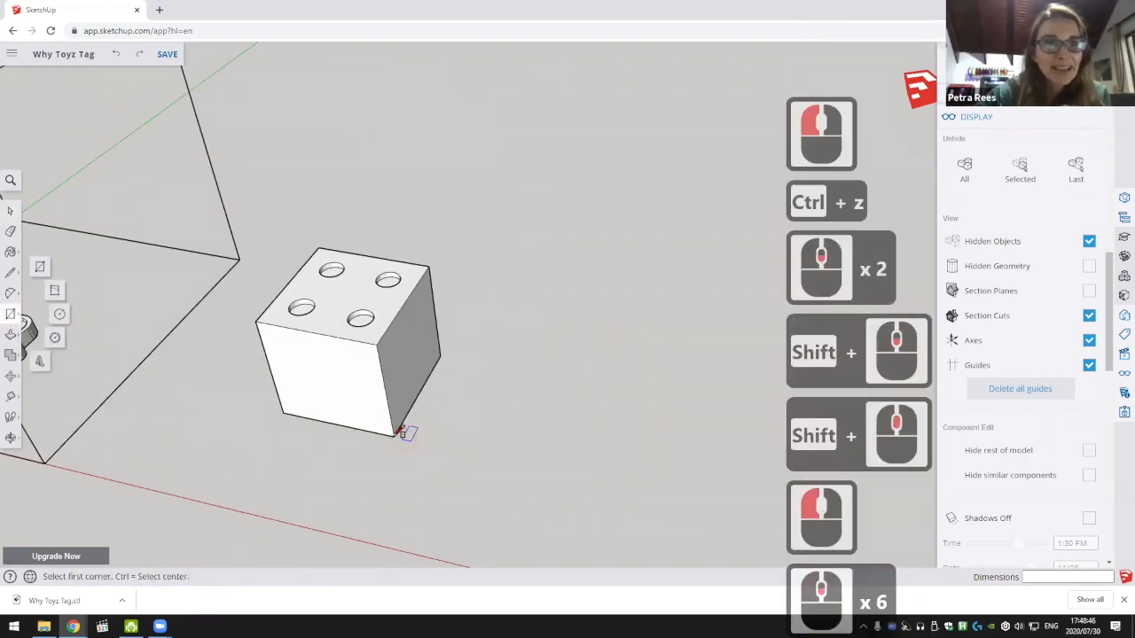
mouse_move(513, 451)
middle_down()
mouse_move(548, 444)
mouse_move(513, 431)
middle_up()
scroll(545, 447, down, 1)
click(513, 459)
shift+scroll(561, 429, down, 5)
scroll(607, 365, up, 5)
scroll(589, 372, down, 5)
shift+scroll(576, 377, down, 2)
shift+middle_drag(574, 376, 338, 389)
scroll(405, 364, down, 5)
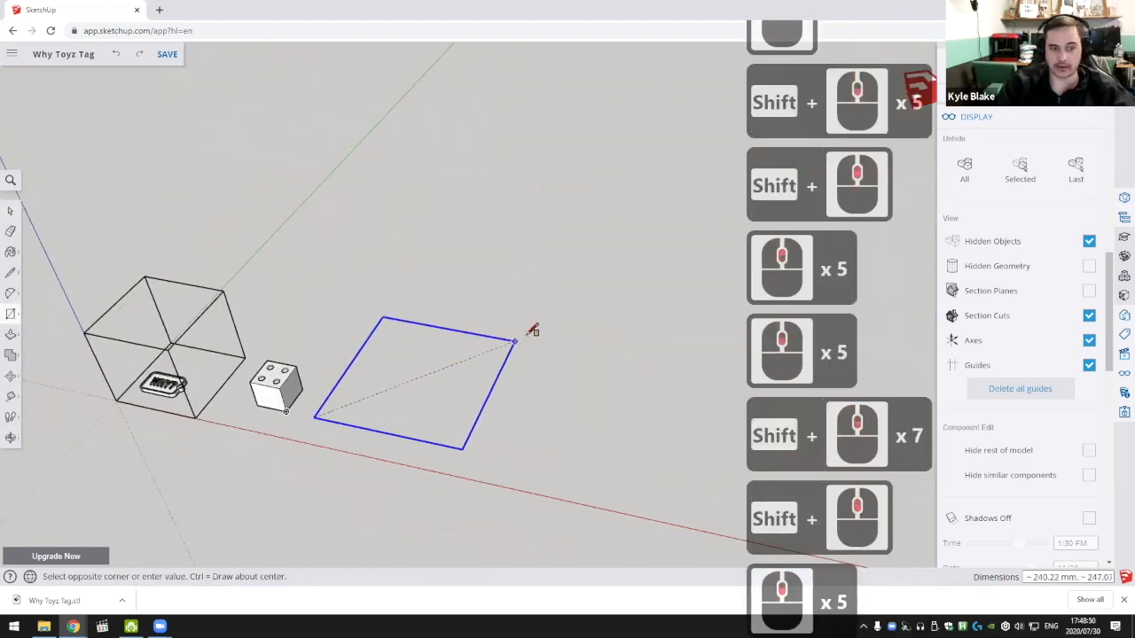
scroll(531, 331, down, 4)
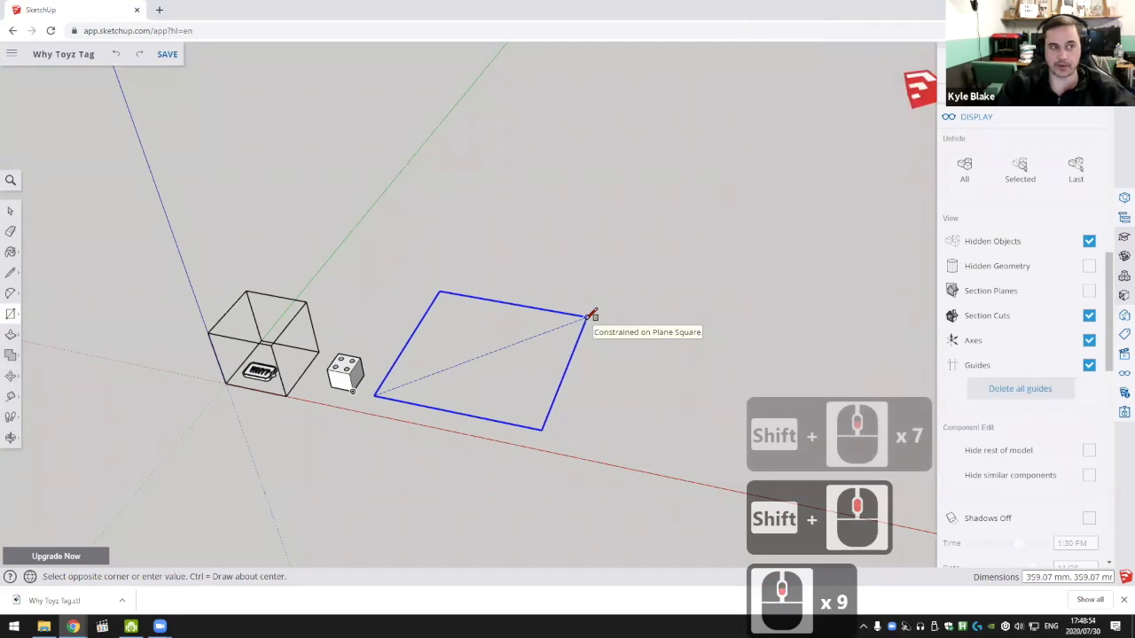
text(200)
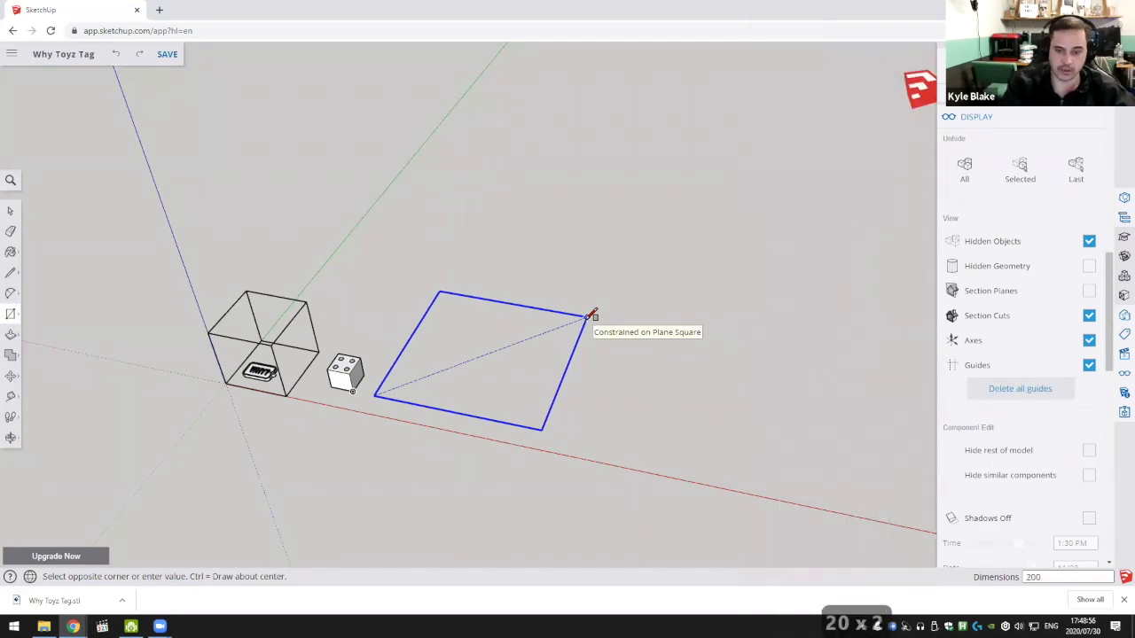
text(,)
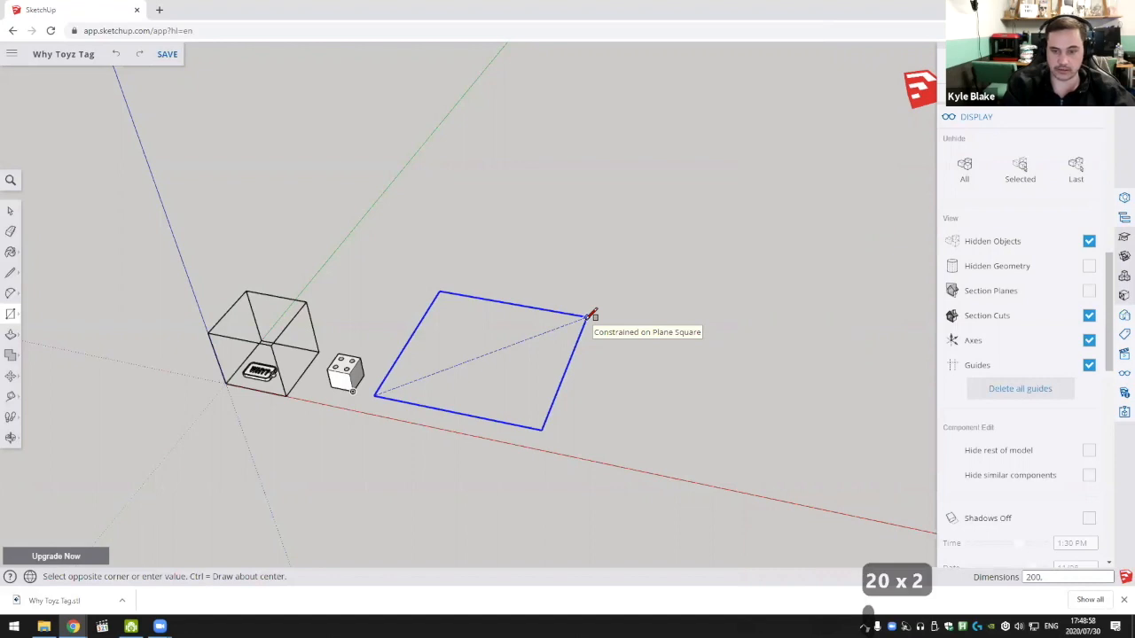
text(200)
key(Return)
Try extruding the square, then undo and redo to keep it flat.
key(p)
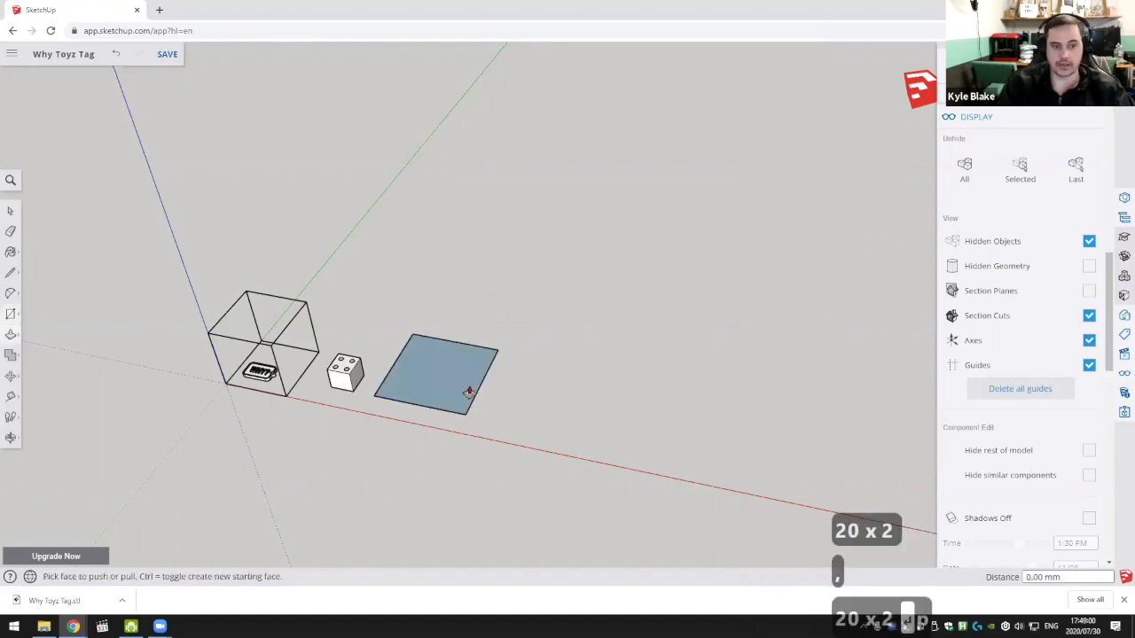
scroll(470, 399, up, 5)
text(200)
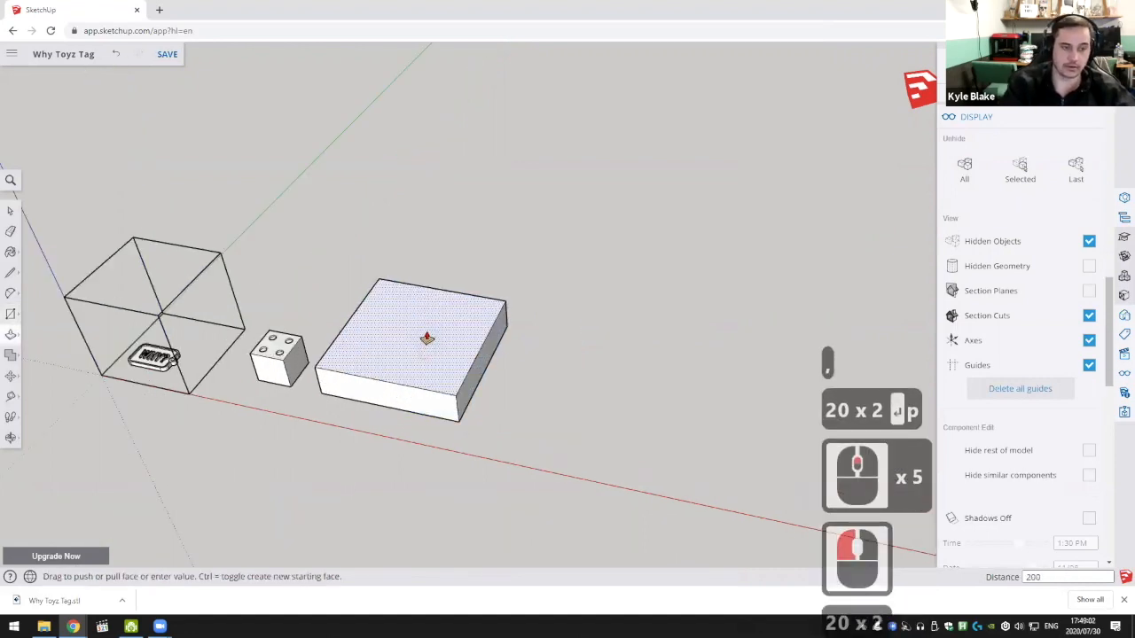
key(ctrl+z)
key(ctrl+y)
key(ctrl+6)
scroll(367, 385, up, 1)
shift+middle_drag(479, 344, 400, 195)
scroll(493, 256, up, 3)
scroll(496, 253, up, 3)
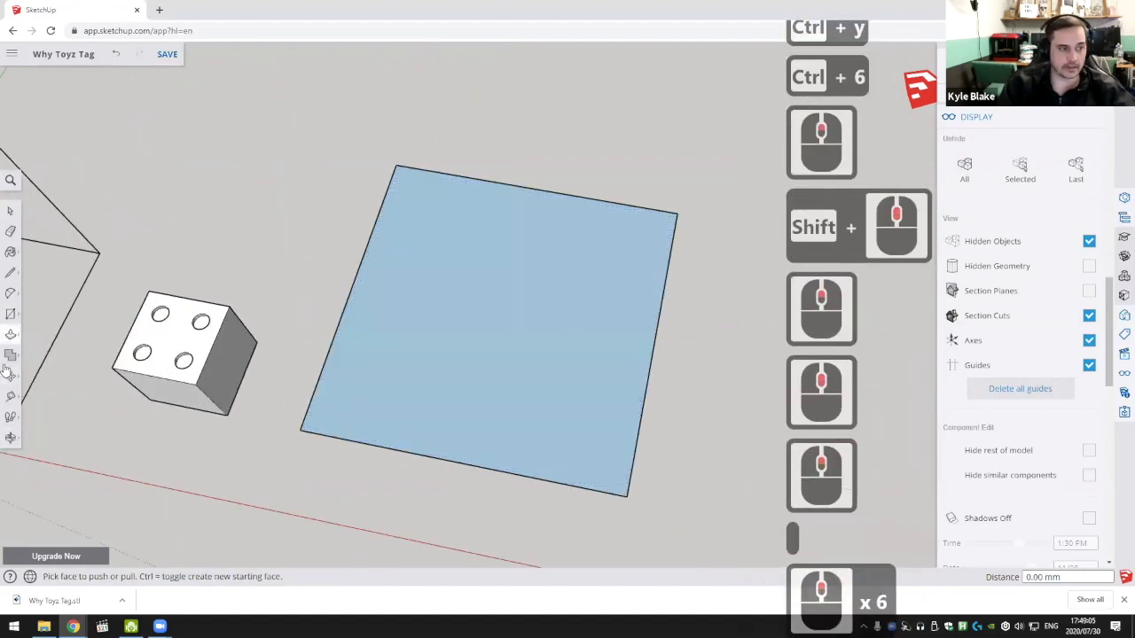
Round the square's lower-left, lower-right and upper-right corners with 2-Point Arc fillets.
click(10, 315)
click(335, 436)
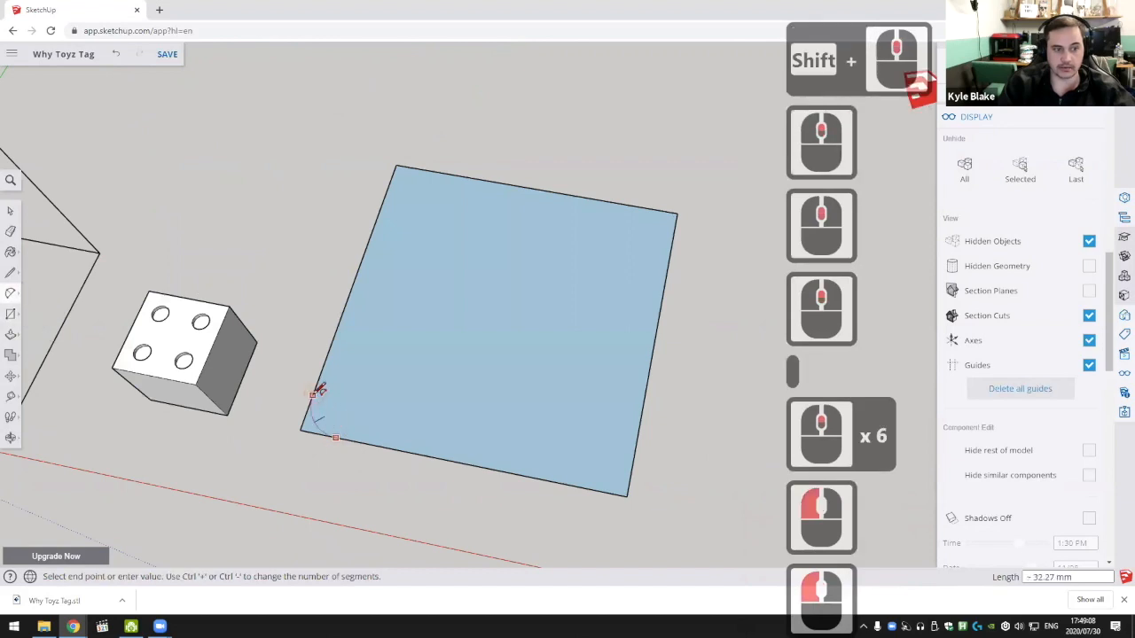
double_click(312, 396)
click(617, 470)
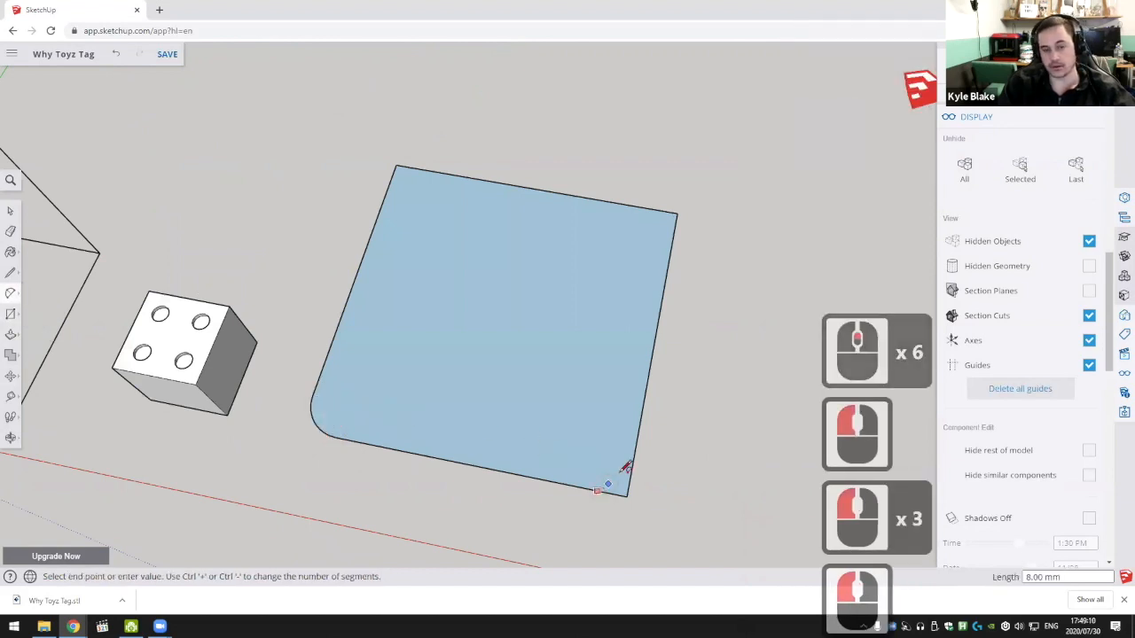
key(Escape)
double_click(618, 466)
double_click(671, 218)
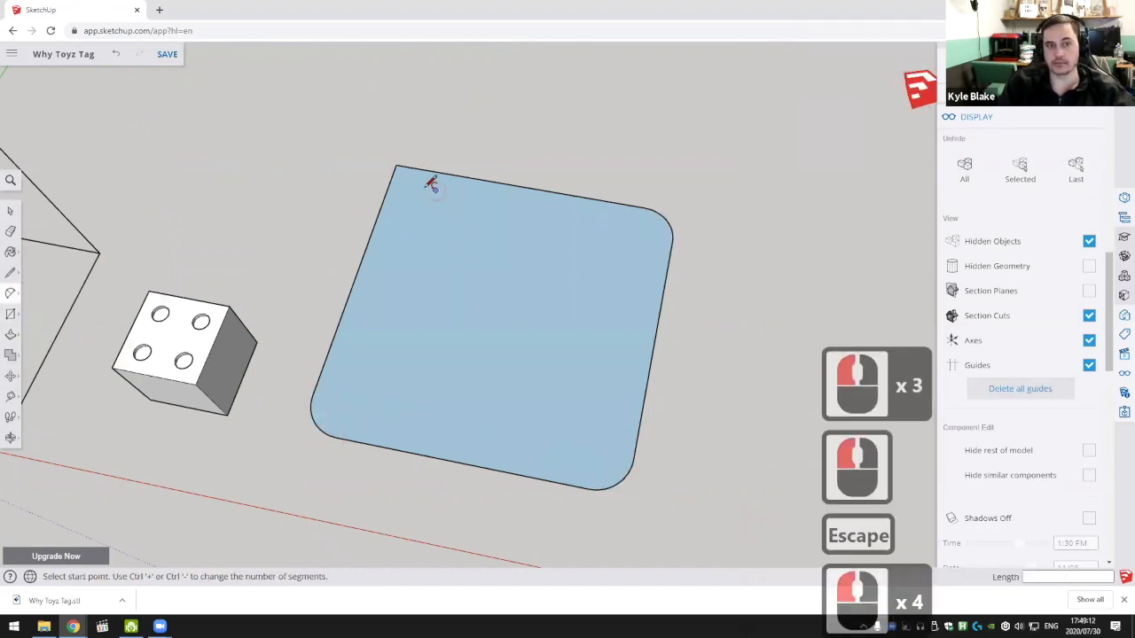
Pull the rounded face up into a box, then undo back to flat.
mouse_move(488, 443)
middle_down()
mouse_move(435, 334)
mouse_move(502, 342)
middle_up()
scroll(501, 342, down, 2)
mouse_move(535, 454)
shift+middle_down()
mouse_move(522, 420)
mouse_move(544, 343)
shift+middle_up()
key(space)
double_click(491, 329)
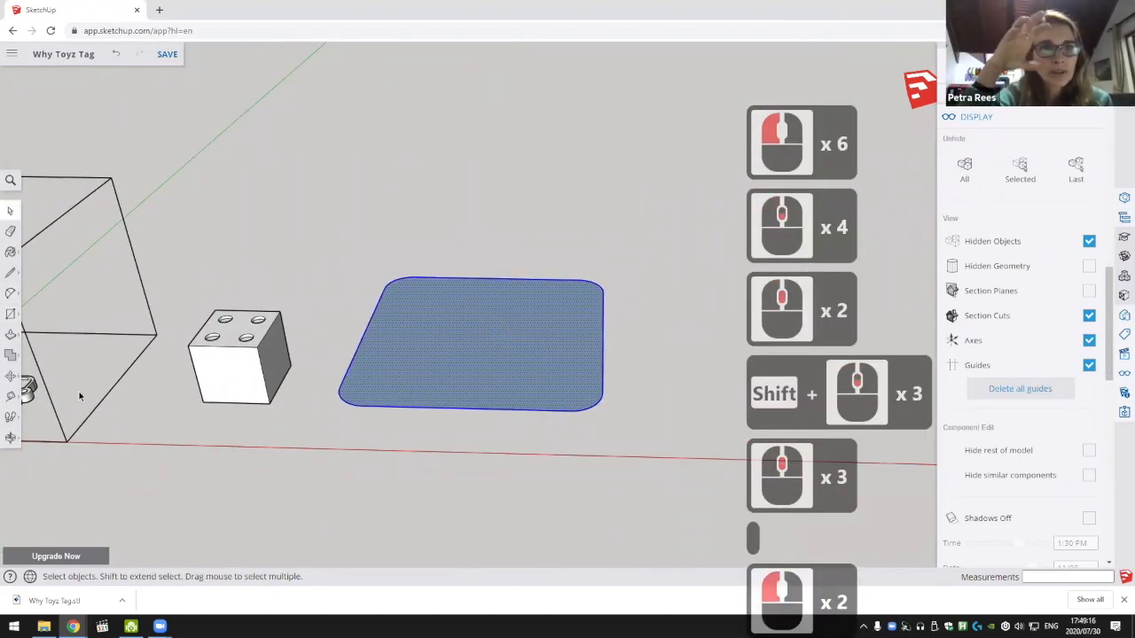
key(p)
click(479, 350)
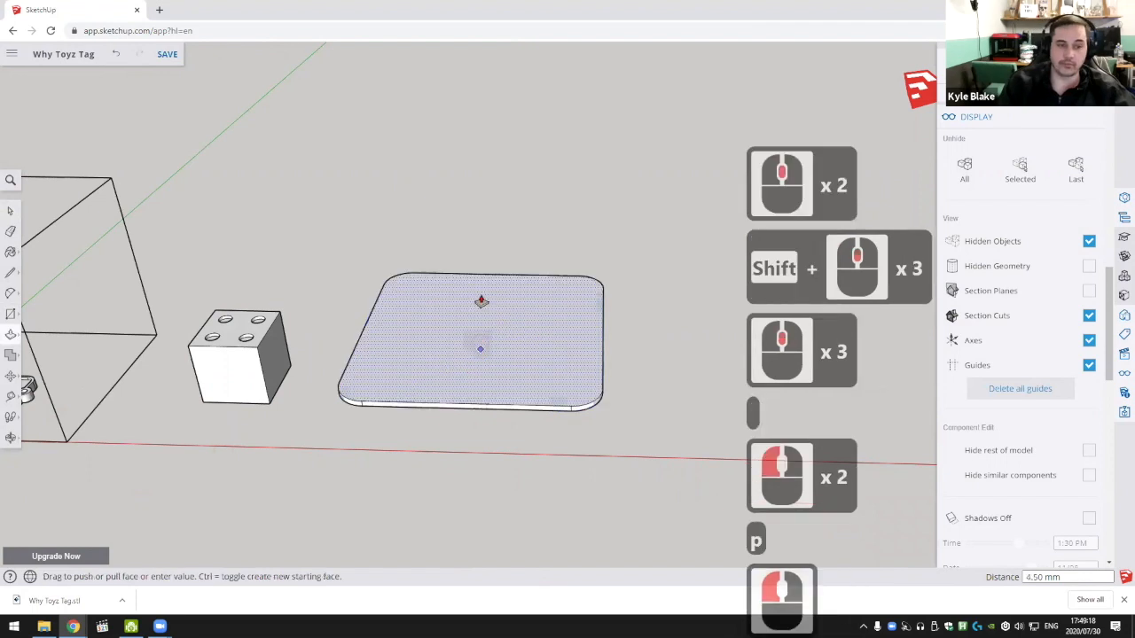
click(467, 221)
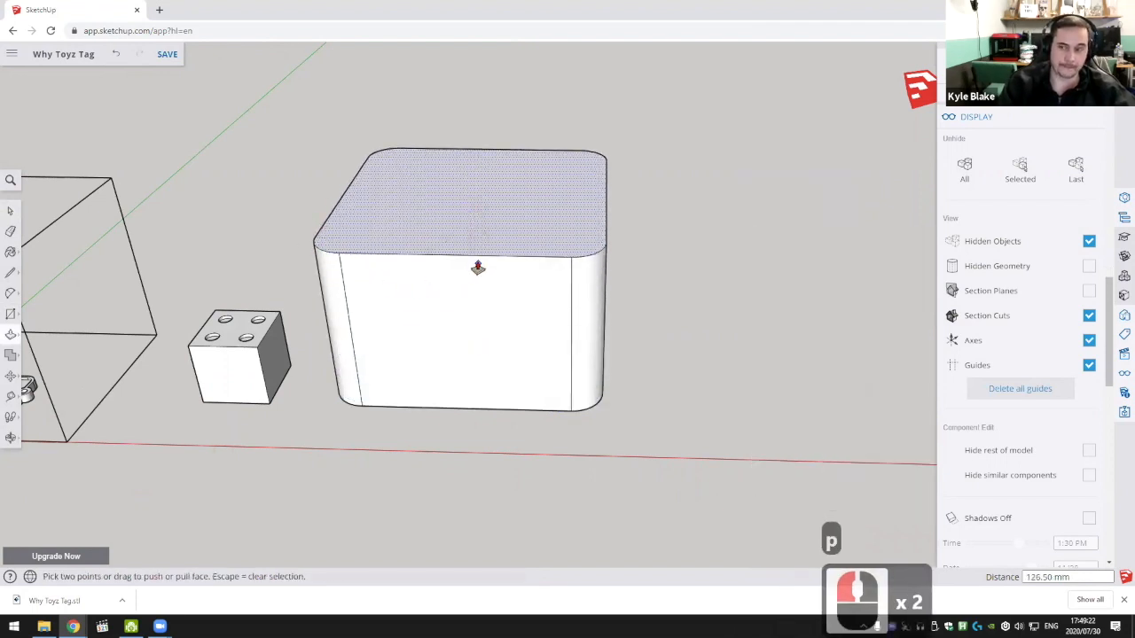
key(ctrl+z)
Reselect the rounded face with its edges and view it from above.
mouse_move(471, 349)
middle_down()
mouse_move(444, 392)
mouse_move(510, 347)
mouse_move(491, 349)
middle_up()
key(space)
double_click(492, 349)
middle_drag(589, 314, 593, 433)
Copy the rounded face straight up above the original using Move with Ctrl.
click(11, 375)
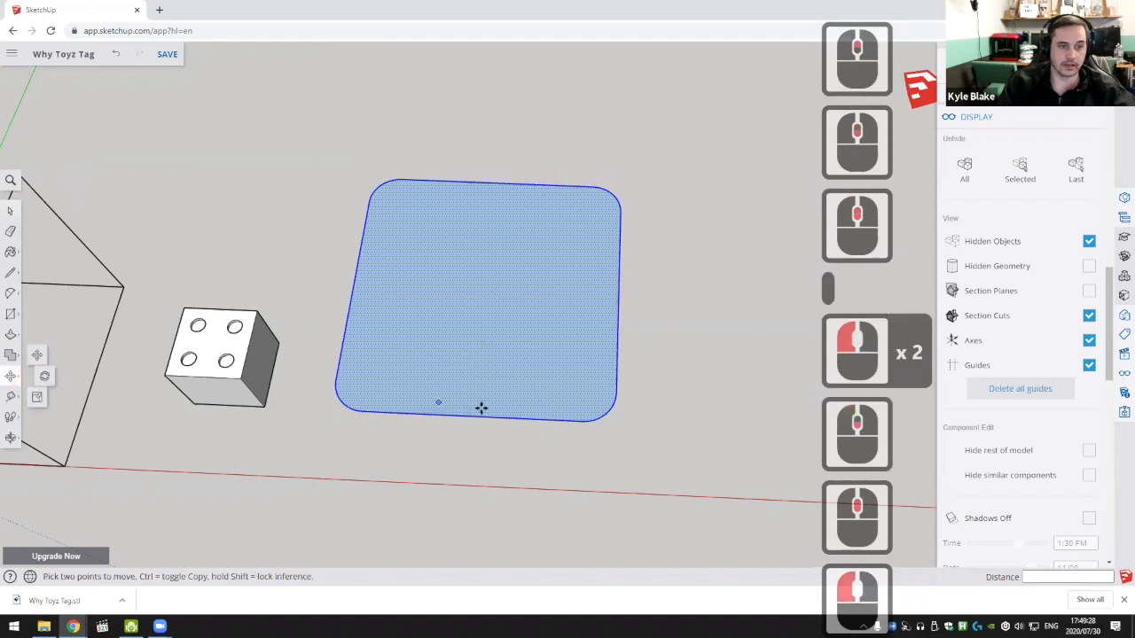
click(474, 418)
scroll(471, 399, down, 4)
middle_drag(488, 296, 452, 266)
key(ctrl)
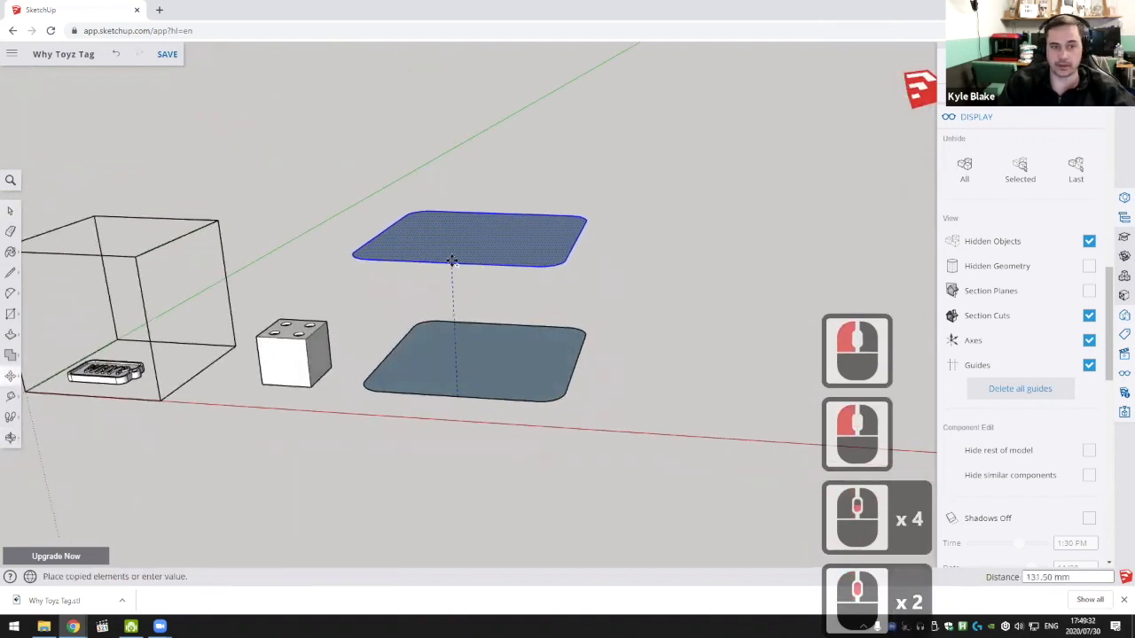
click(457, 258)
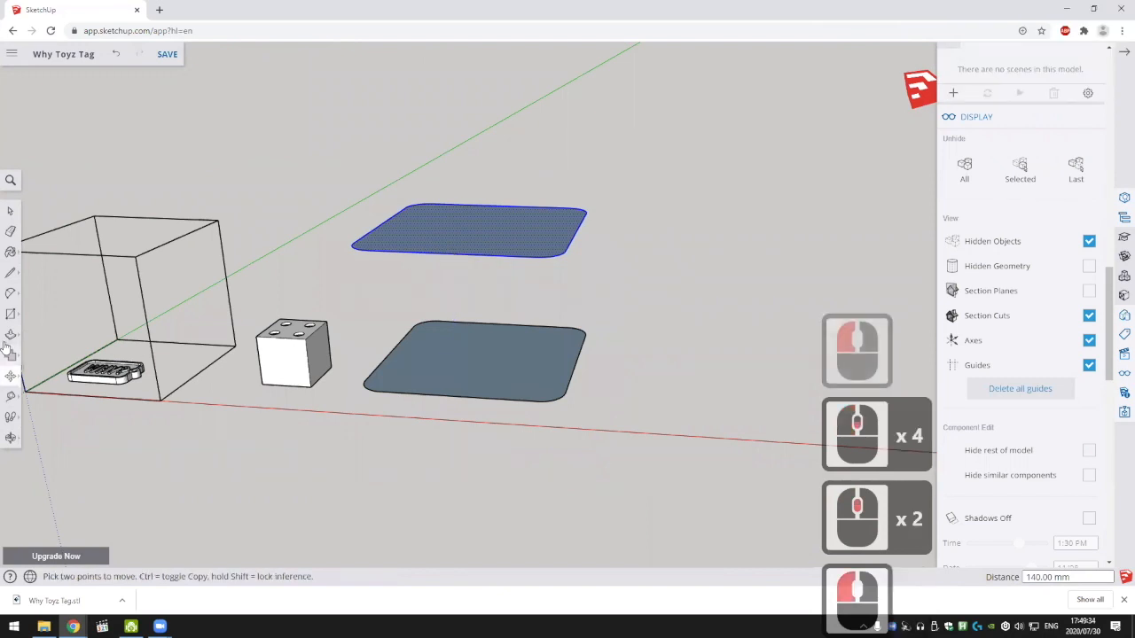
Rotate the raised copy 90° so it stands upright on the base.
click(12, 376)
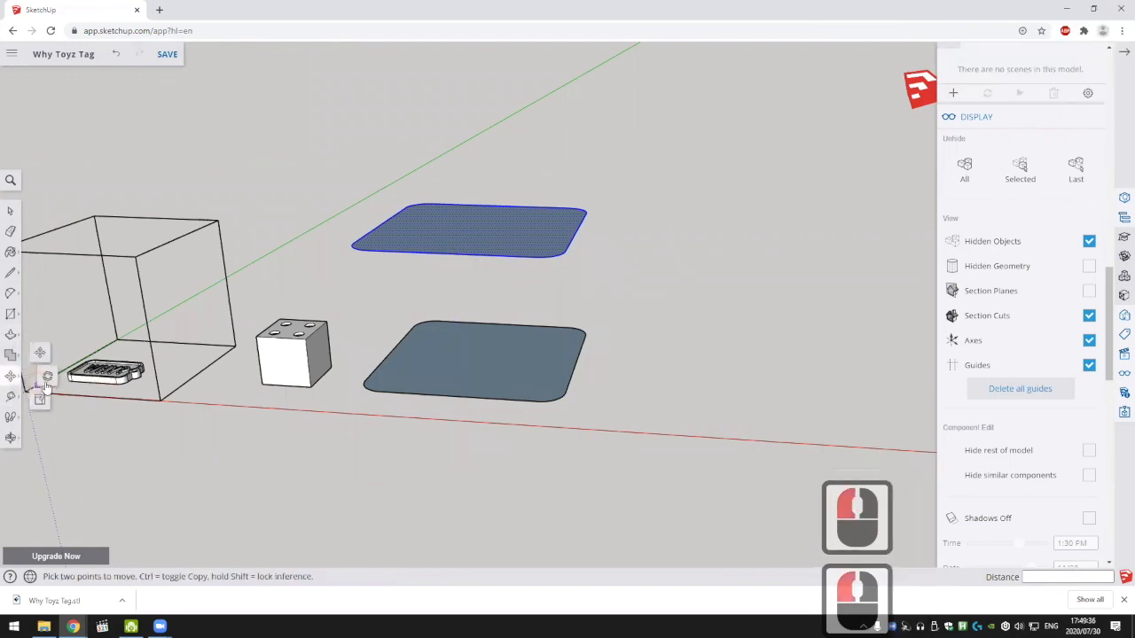
middle_drag(451, 256, 482, 212)
shift+middle_click(528, 224)
click(530, 228)
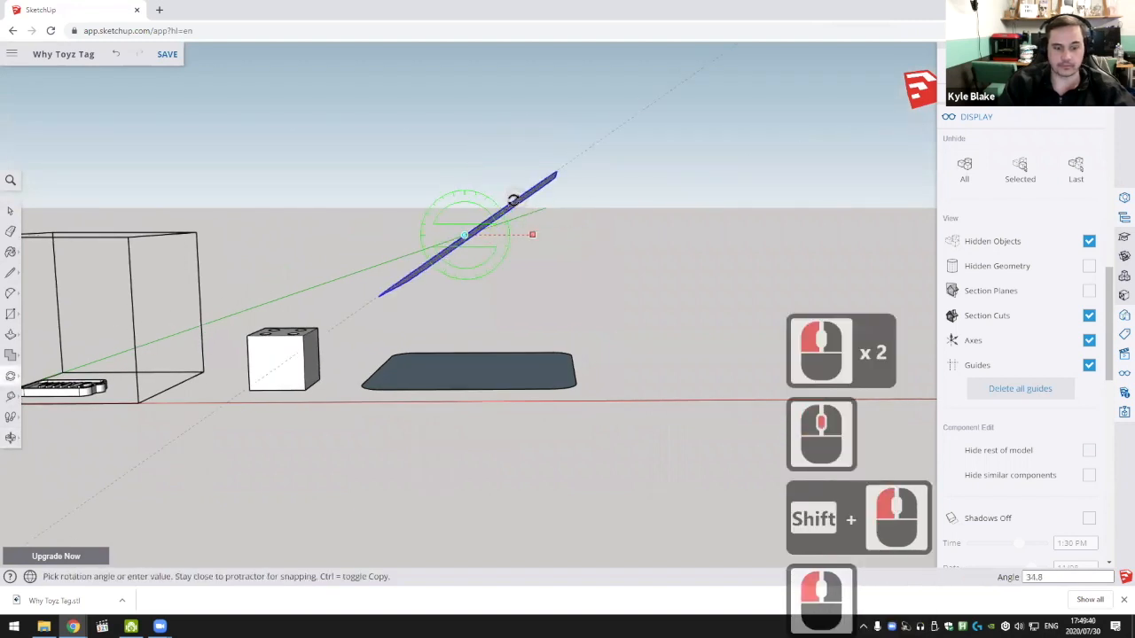
text(90)
key(Return)
Orbit around the two faces and select the base face with its edges.
middle_drag(520, 210, 560, 334)
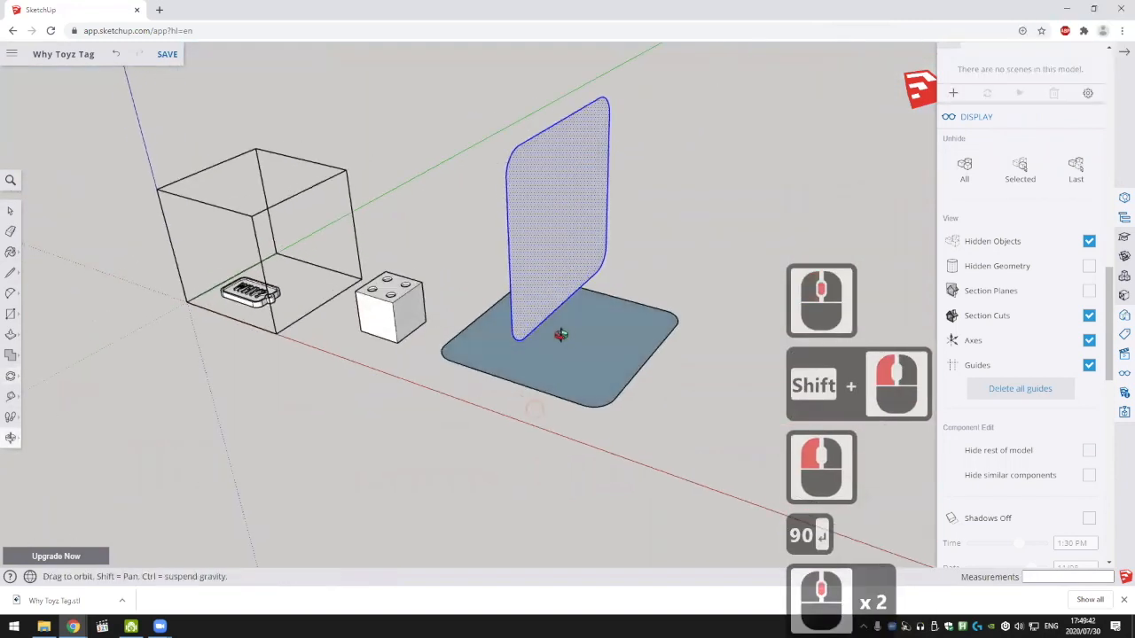
scroll(560, 334, up, 2)
middle_drag(68, 468, 20, 461)
key(space)
double_click(577, 353)
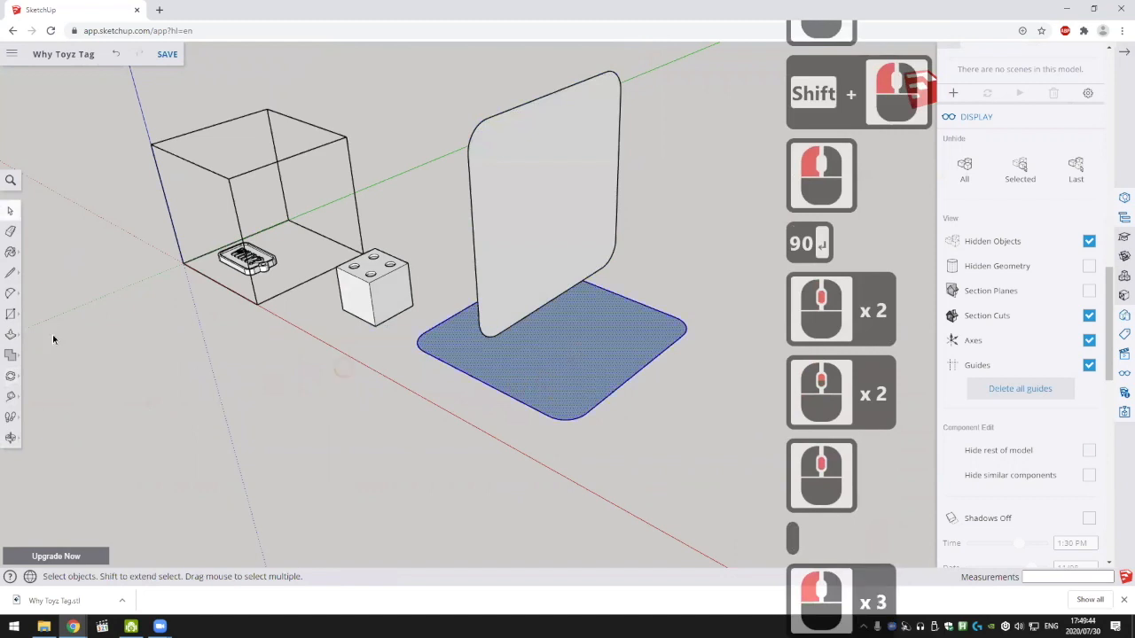
click(11, 376)
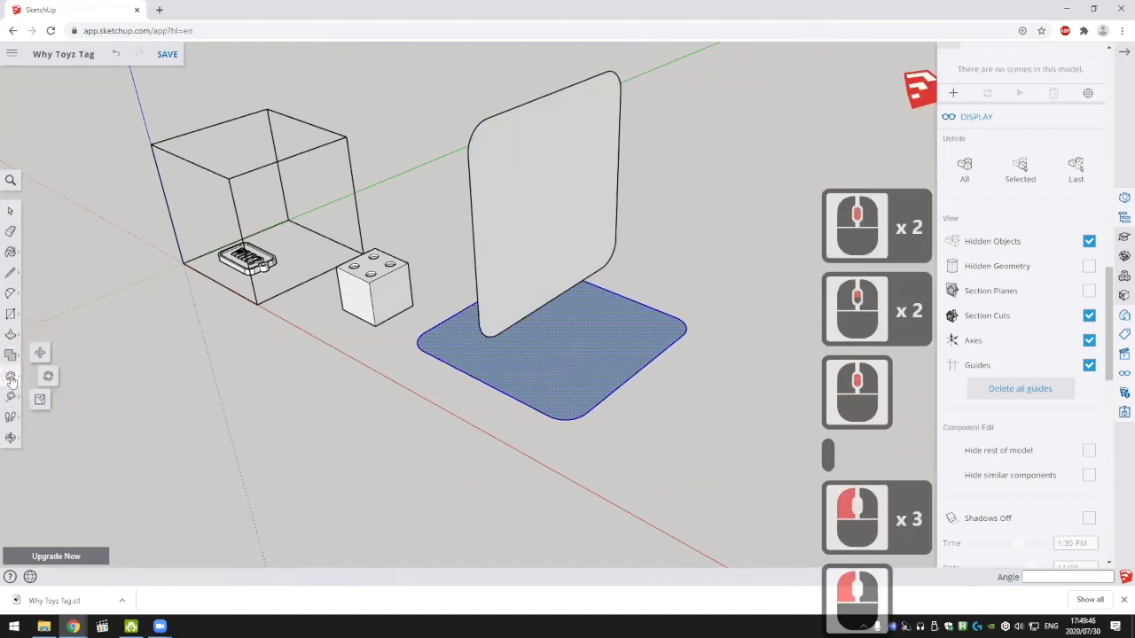
Try pulling the base face up into a block with Push/Pull, then cancel back to flat.
click(48, 376)
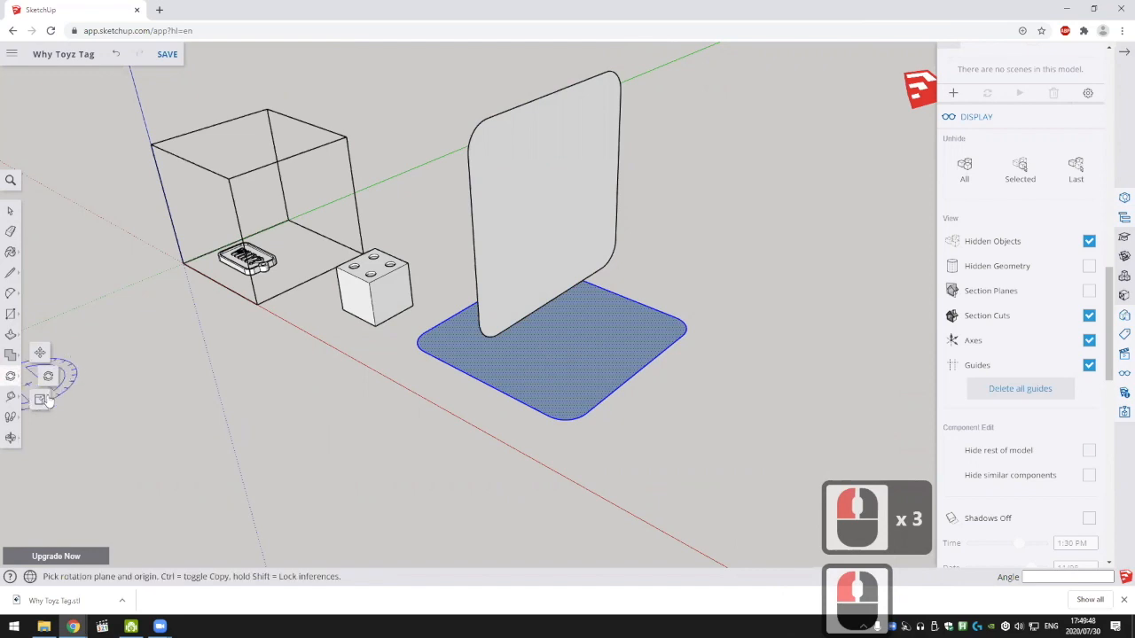
key(Escape)
click(11, 337)
click(48, 335)
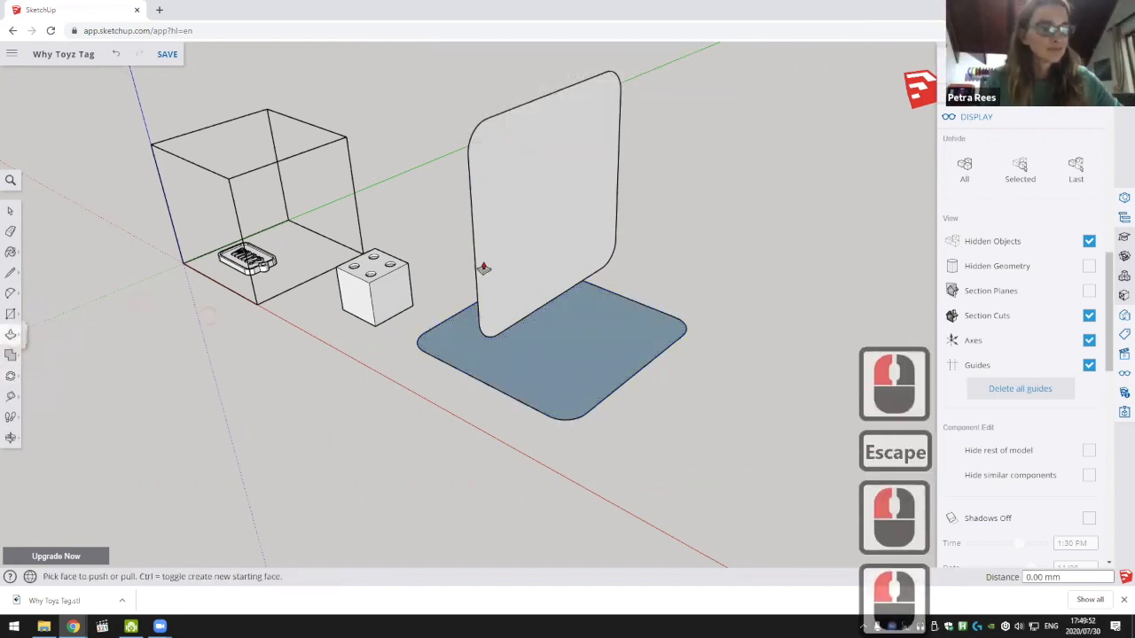
drag(562, 380, 553, 284)
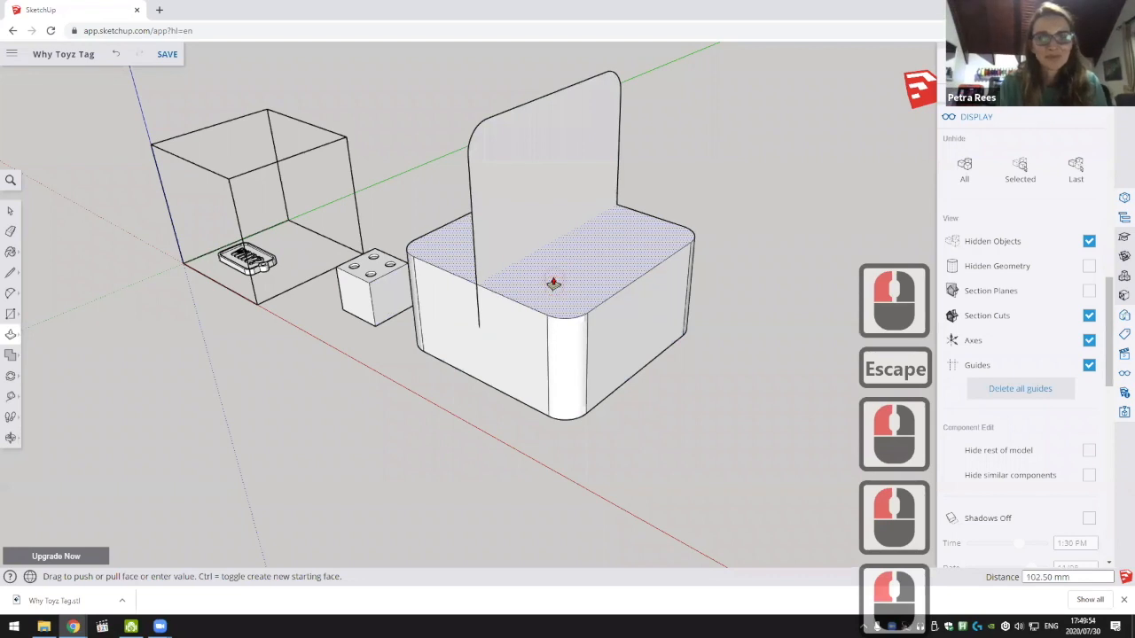
key(Escape)
Sweep the upright profile around the selected base face with Follow Me, then undo it.
key(space)
double_click(524, 342)
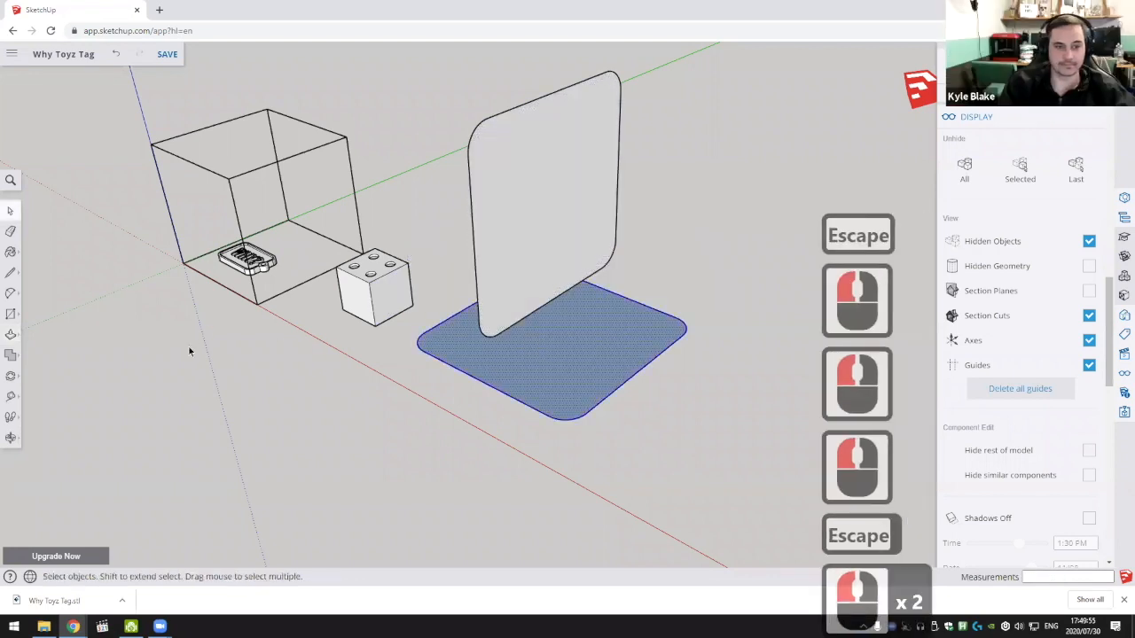
click(13, 317)
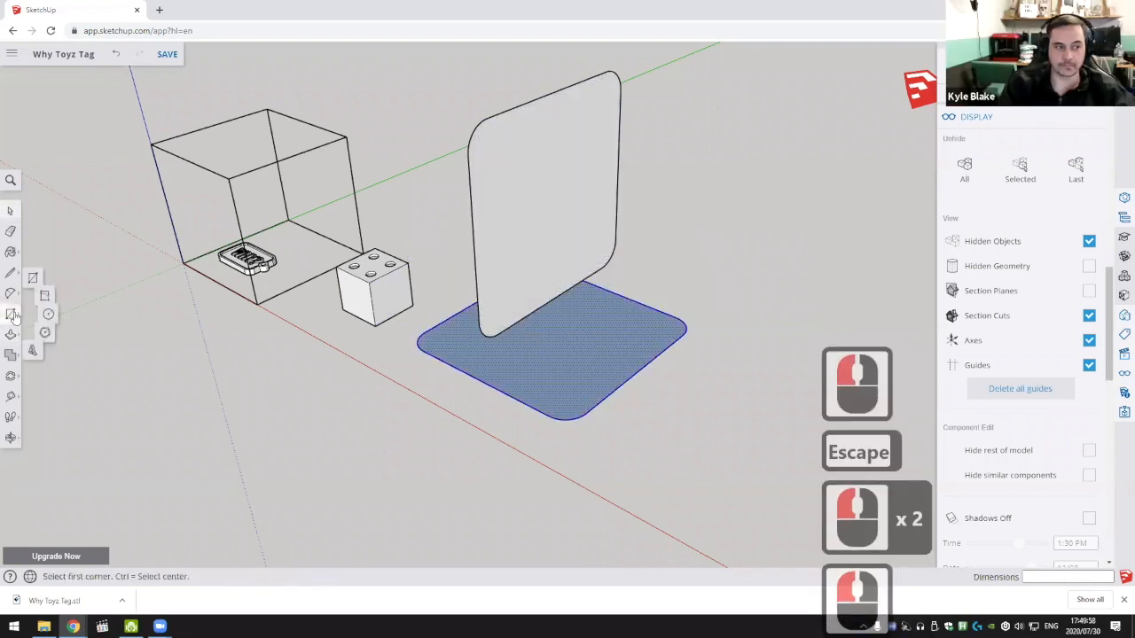
click(12, 316)
click(11, 335)
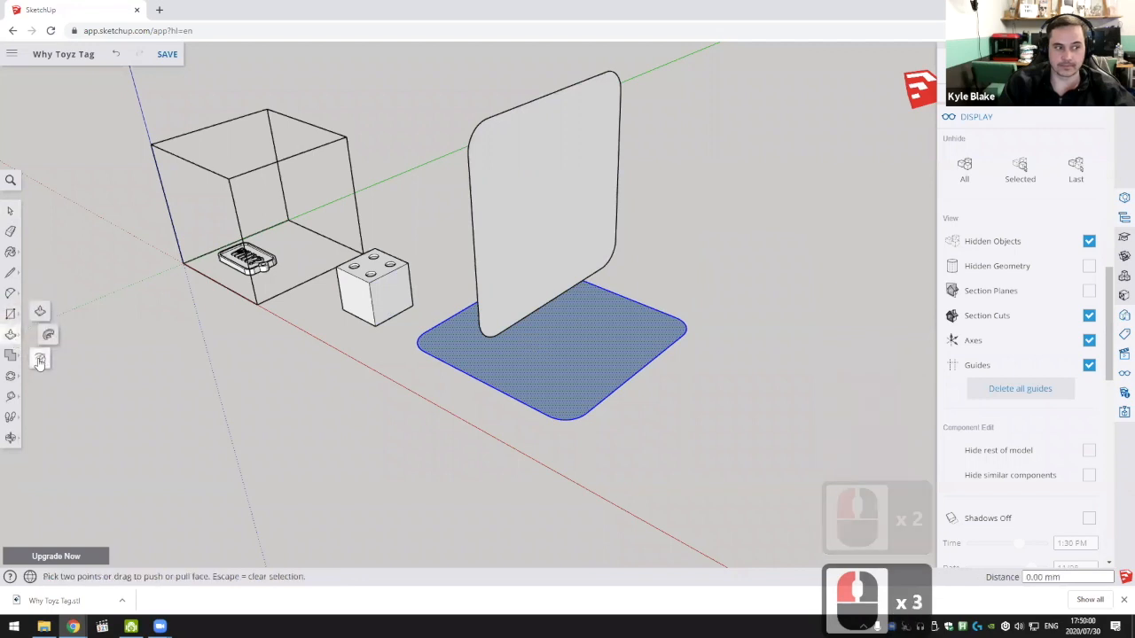
click(50, 336)
click(515, 266)
click(568, 354)
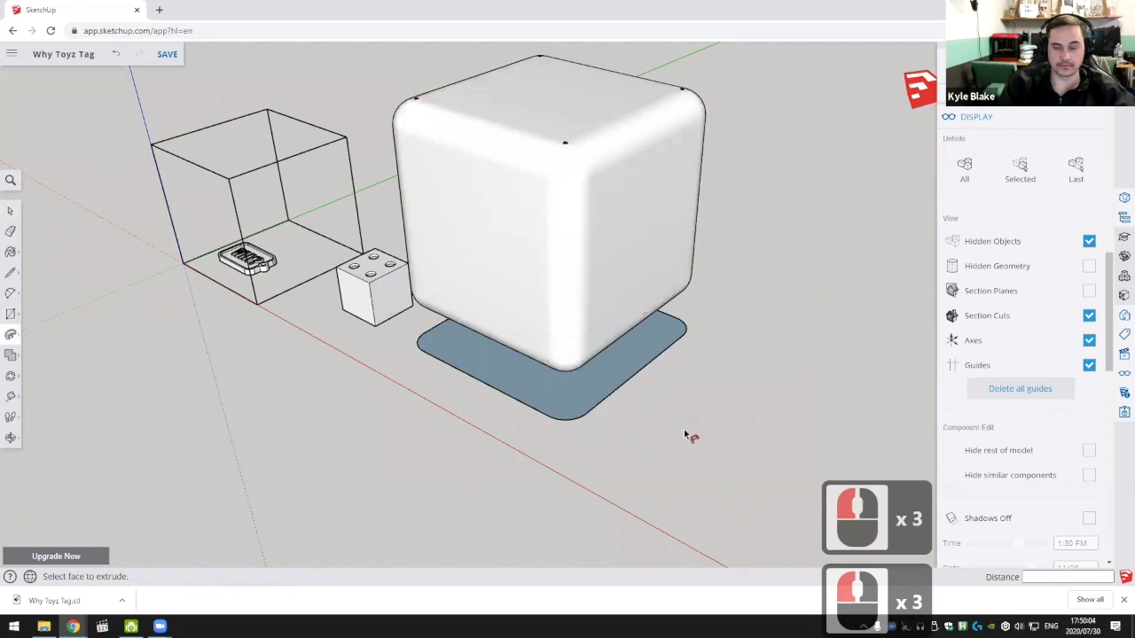
key(Escape)
key(ctrl+z)
Reorient the view and reselect the base face with its edges as the sweep path.
middle_drag(573, 335, 557, 278)
key(space)
double_click(556, 279)
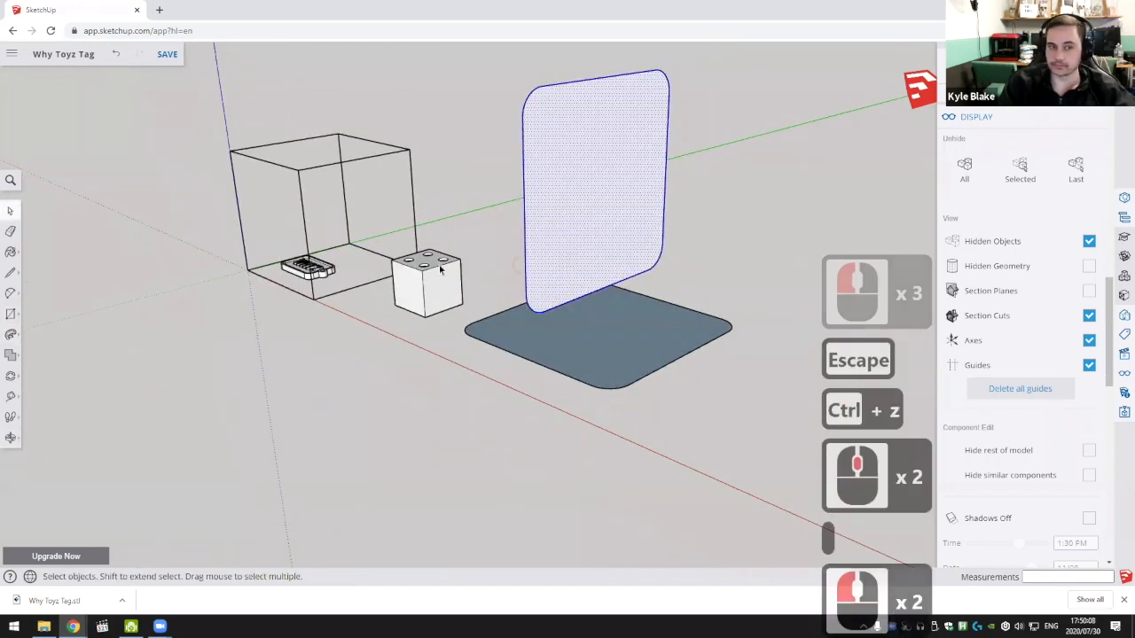
middle_drag(532, 327, 700, 277)
click(705, 291)
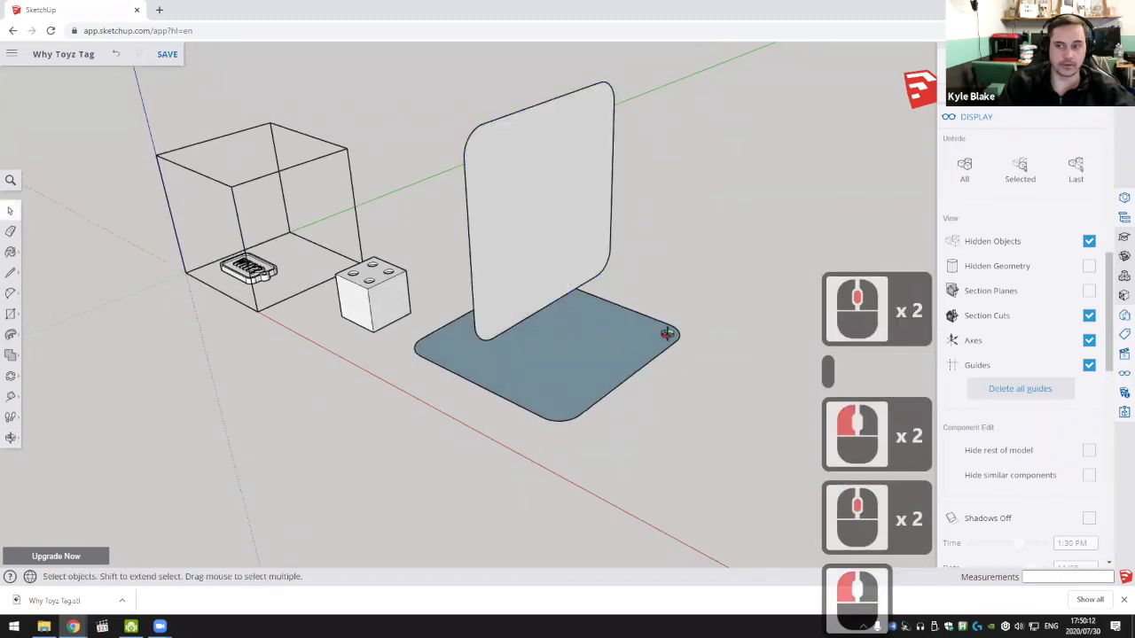
scroll(666, 333, up, 5)
scroll(666, 278, down, 4)
middle_drag(611, 398, 463, 344)
middle_drag(531, 276, 562, 299)
click(562, 265)
middle_drag(562, 227, 545, 378)
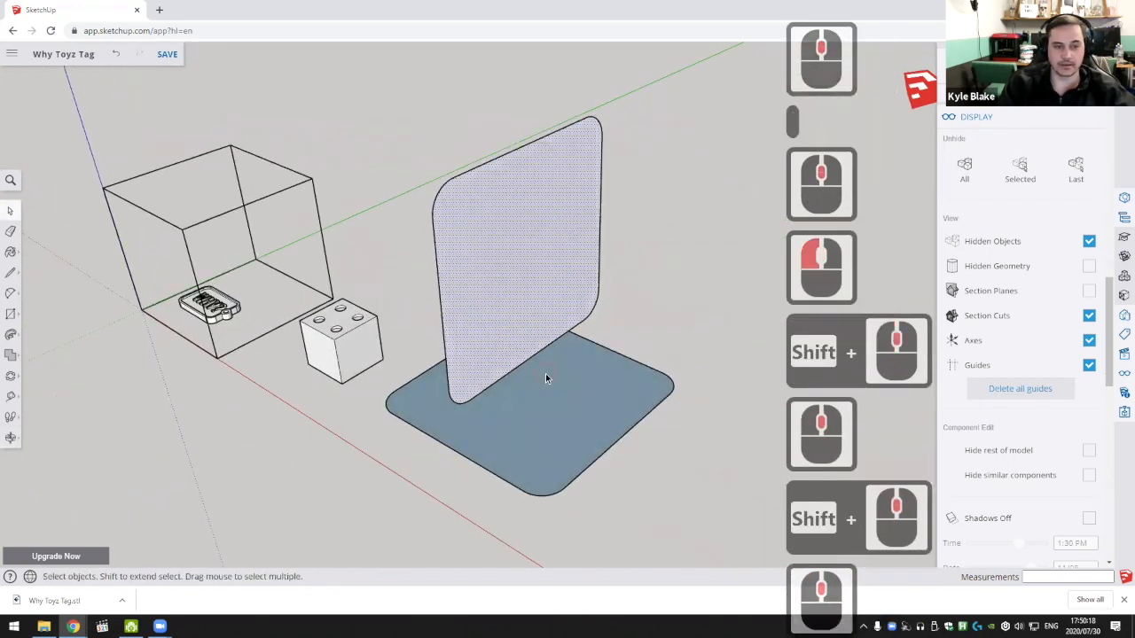
double_click(545, 409)
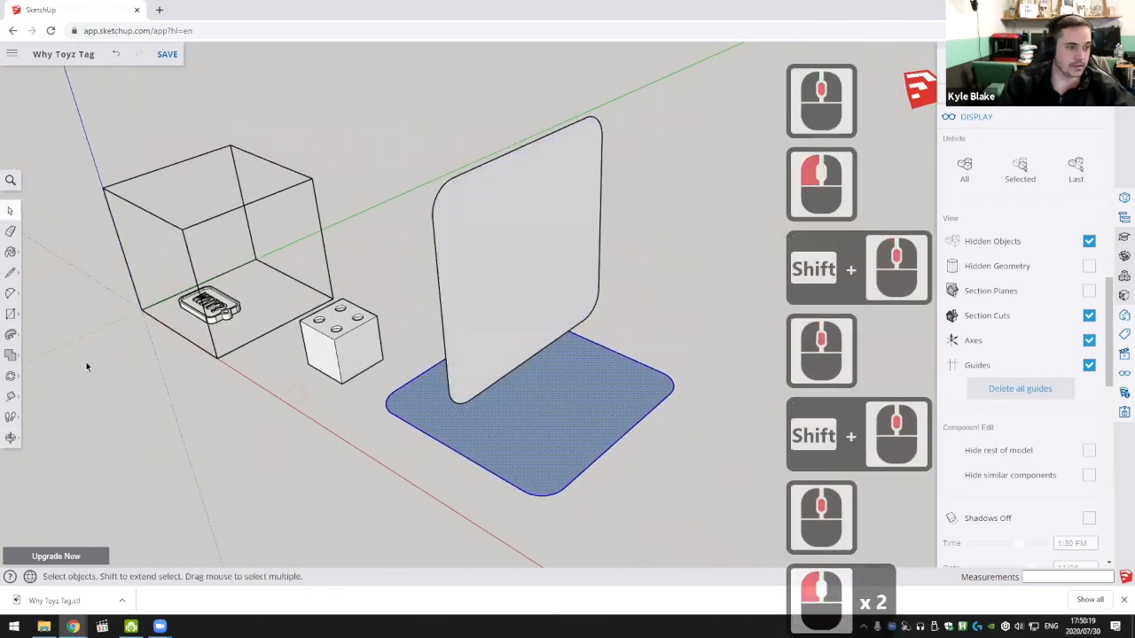
Attempt Follow Me sweeps of the upright panel around the base, then cancel.
click(10, 337)
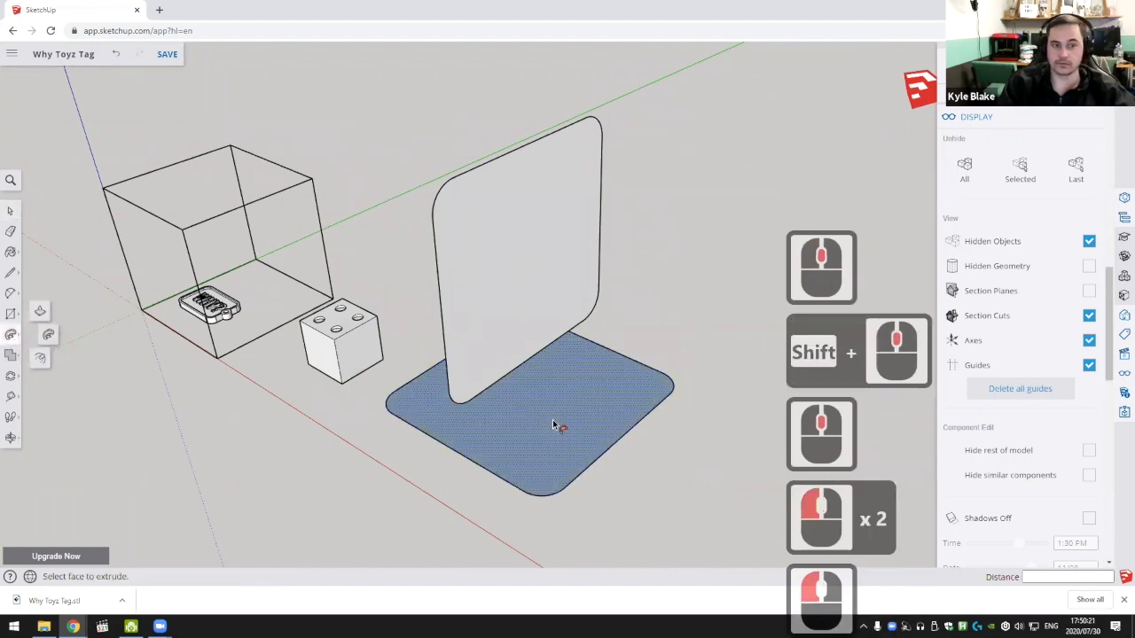
double_click(495, 298)
click(603, 262)
scroll(533, 376, down, 2)
middle_drag(533, 374, 552, 310)
click(555, 368)
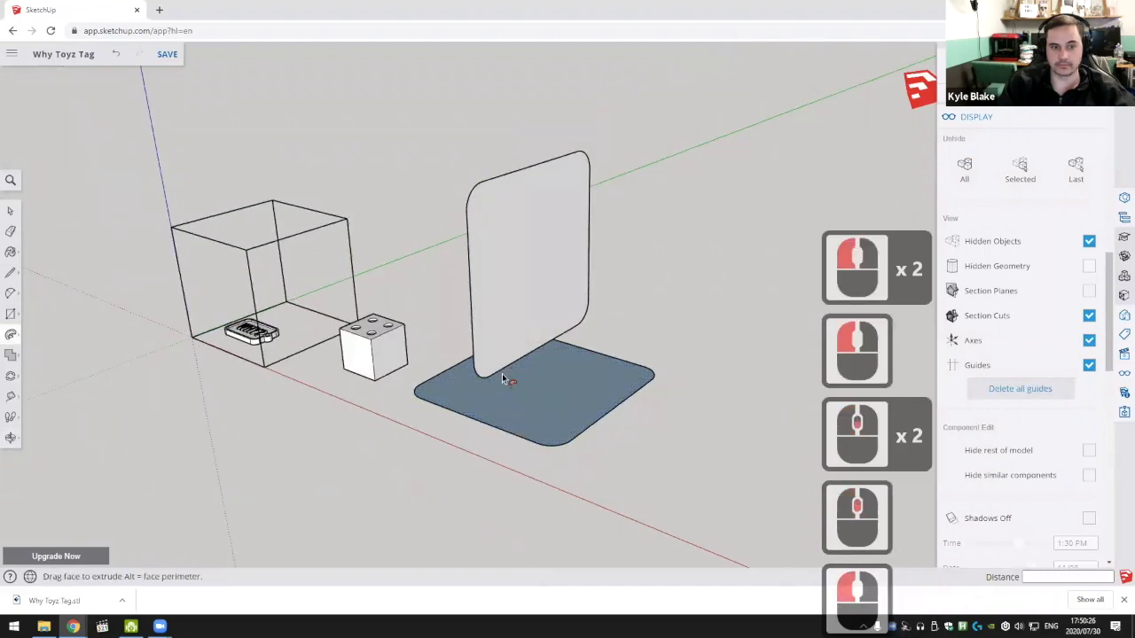
click(537, 407)
click(523, 381)
click(529, 395)
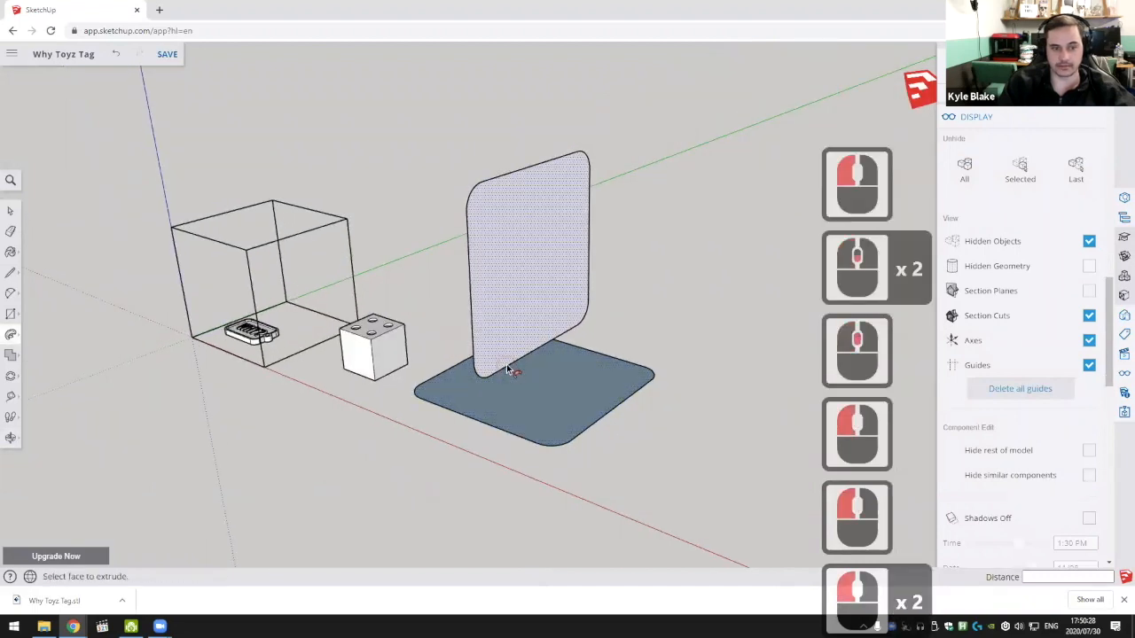
click(502, 420)
key(Escape)
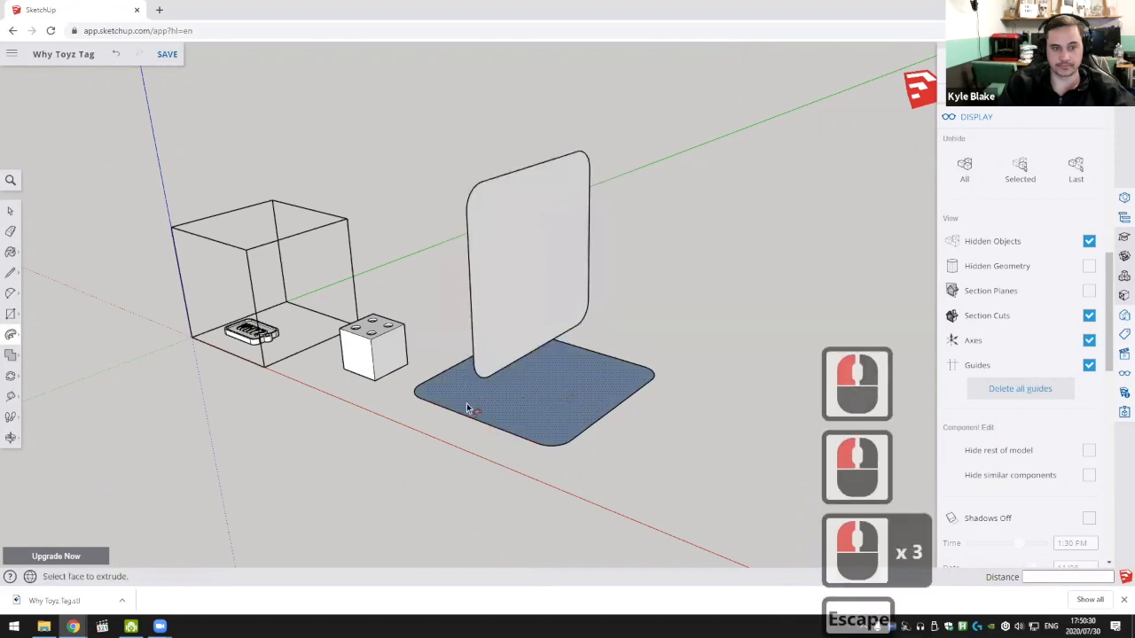
Retry starting the sweep, then cancel back to selection.
click(486, 415)
click(479, 364)
scroll(580, 314, down, 3)
scroll(552, 401, up, 1)
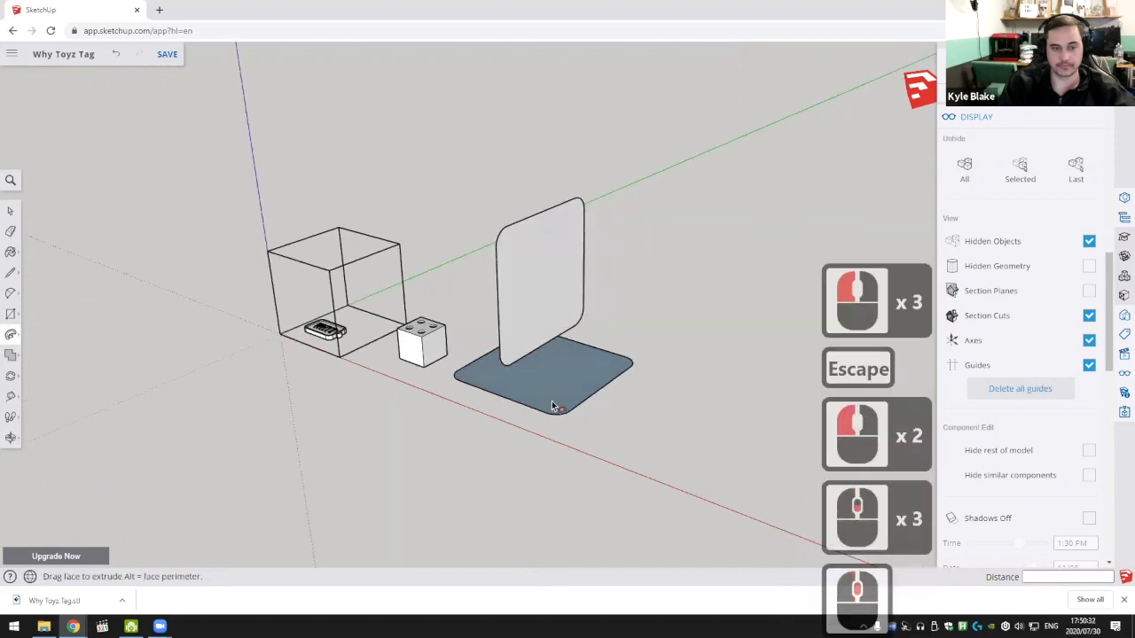
key(Escape)
scroll(544, 383, up, 5)
key(Escape)
Select the base face, sweep the rounded profile around it, then undo the result.
click(541, 382)
double_click(541, 382)
click(10, 334)
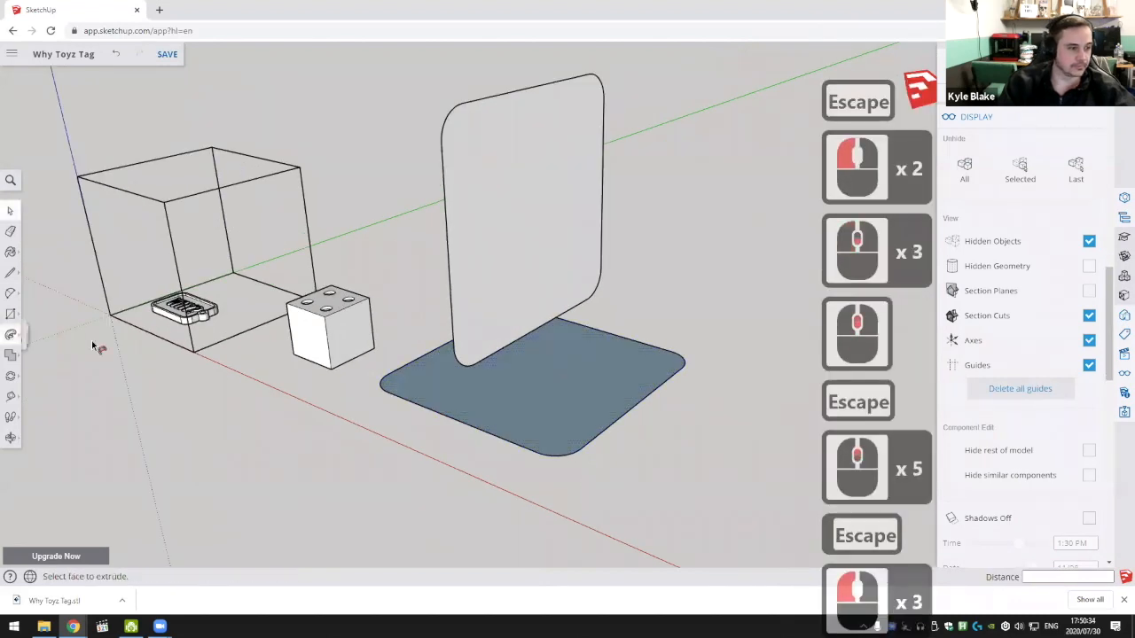
click(487, 353)
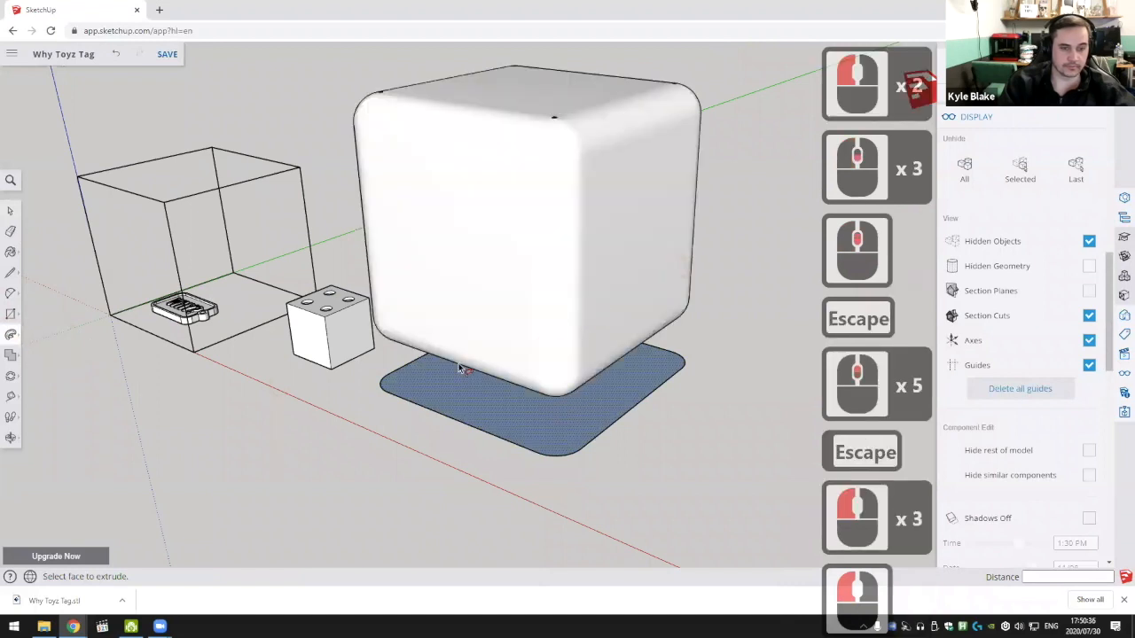
scroll(523, 324, down, 5)
key(ctrl+z)
scroll(558, 366, up, 2)
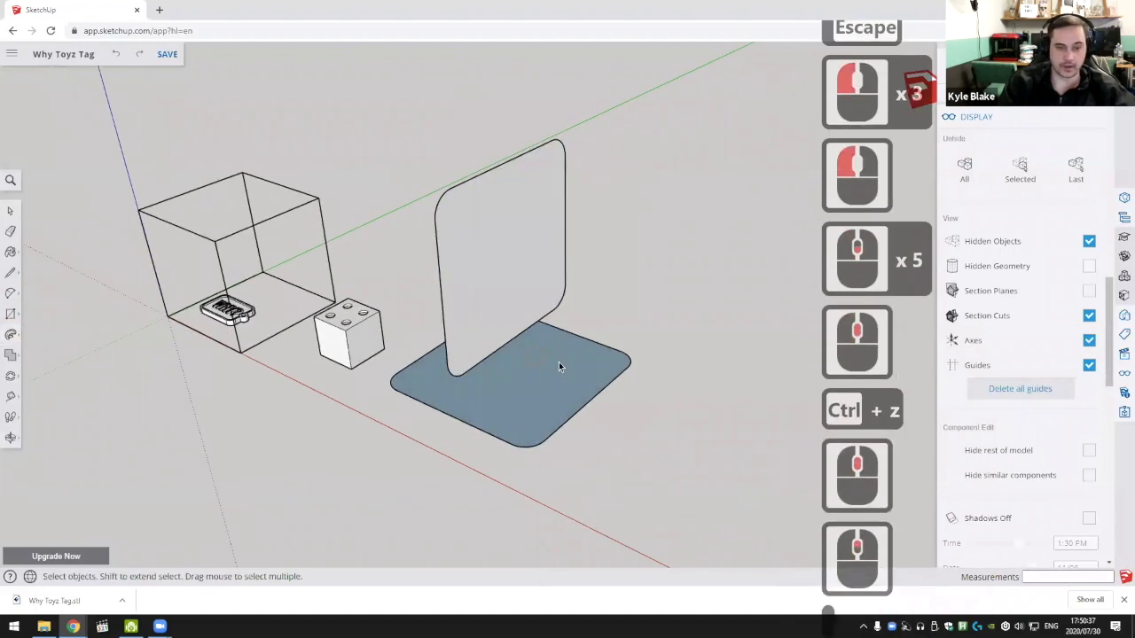
With the base face as path, sweep the upright rounded profile into a rounded cube.
double_click(505, 371)
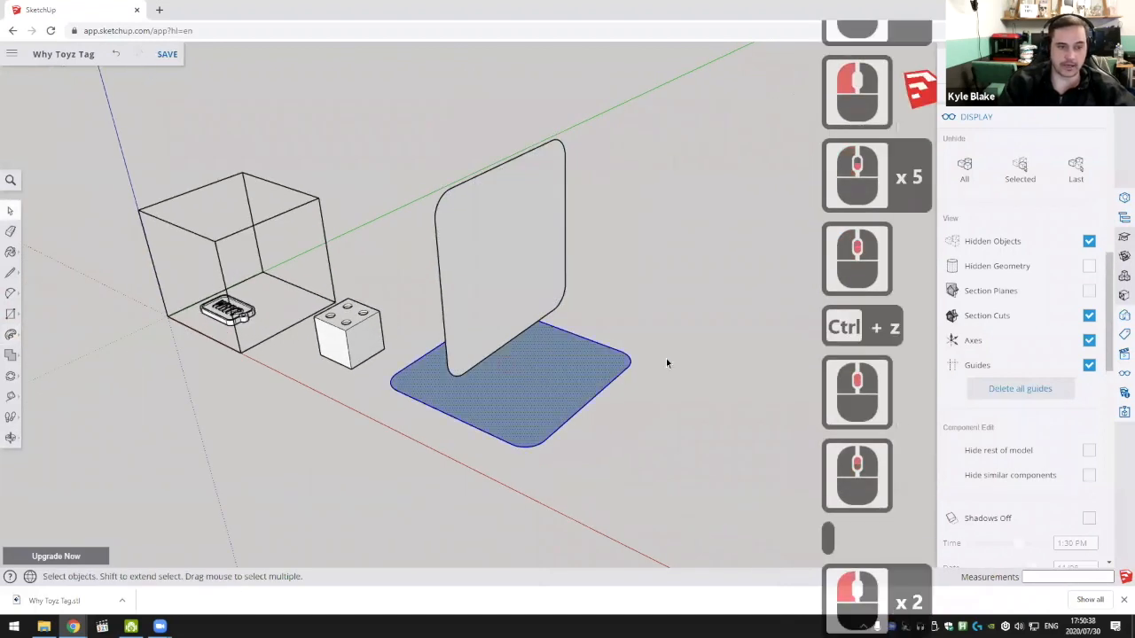
click(11, 337)
click(37, 335)
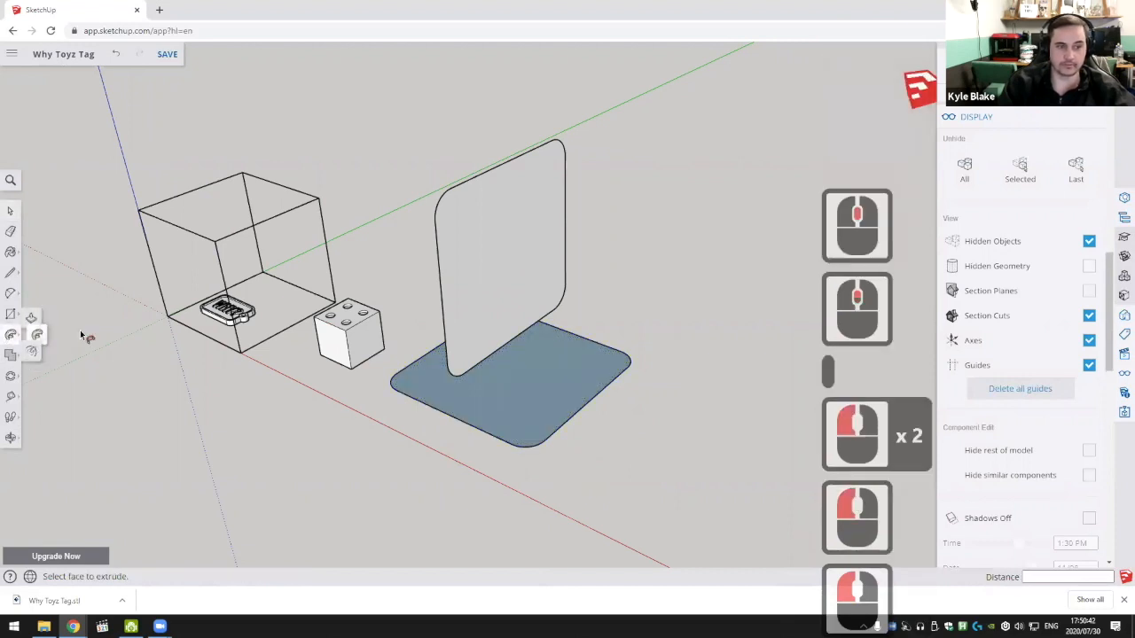
click(474, 283)
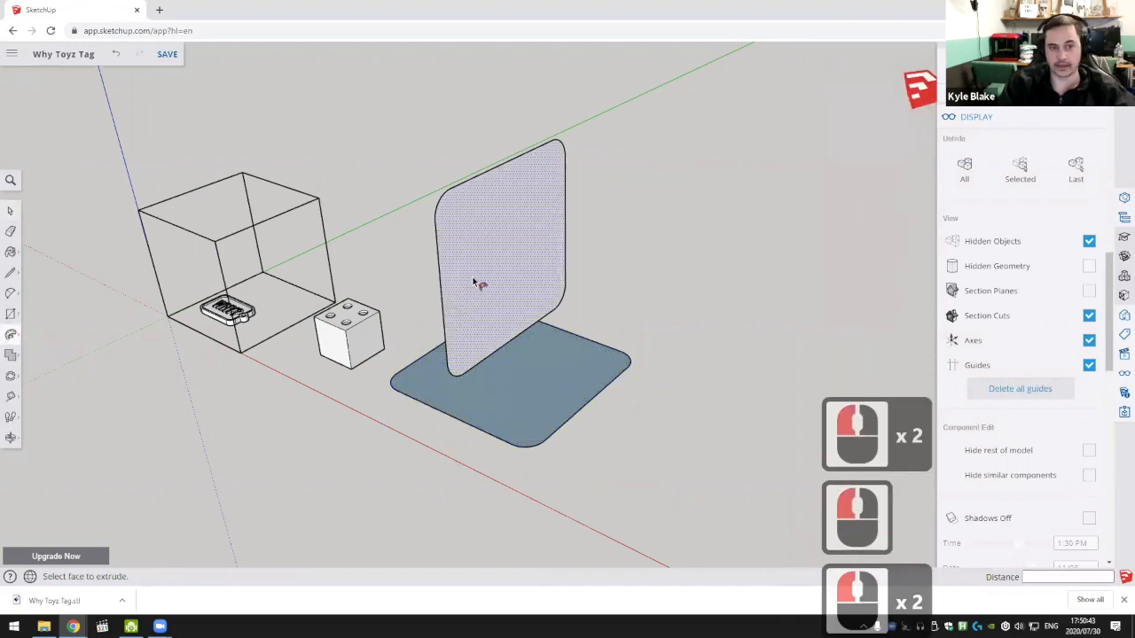
click(569, 382)
middle_drag(400, 301, 493, 303)
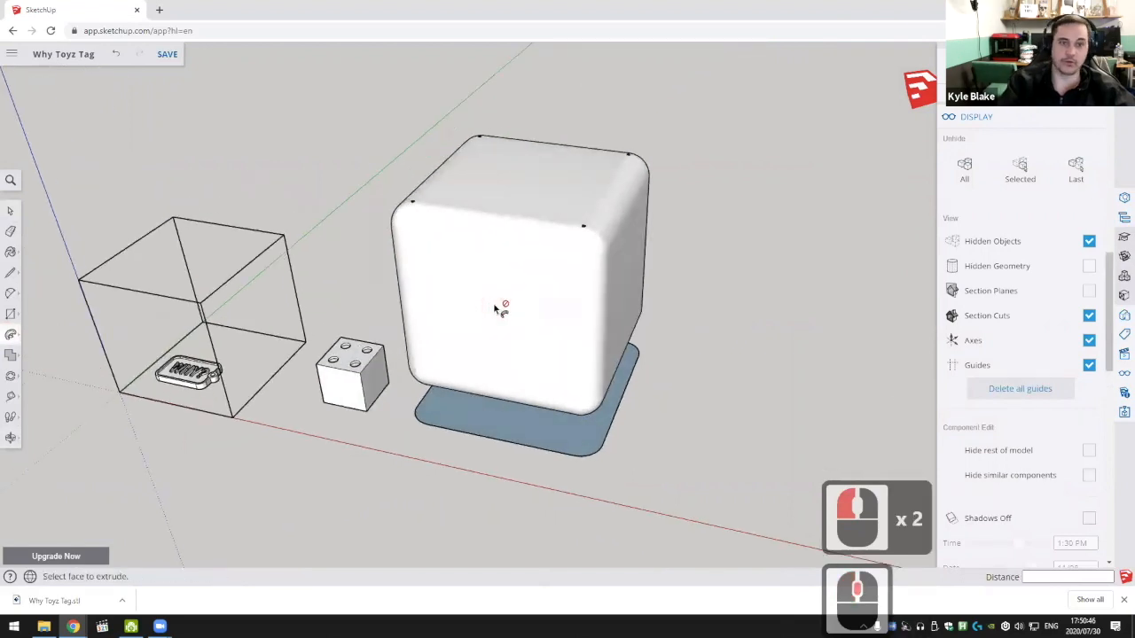
scroll(559, 314, up, 20)
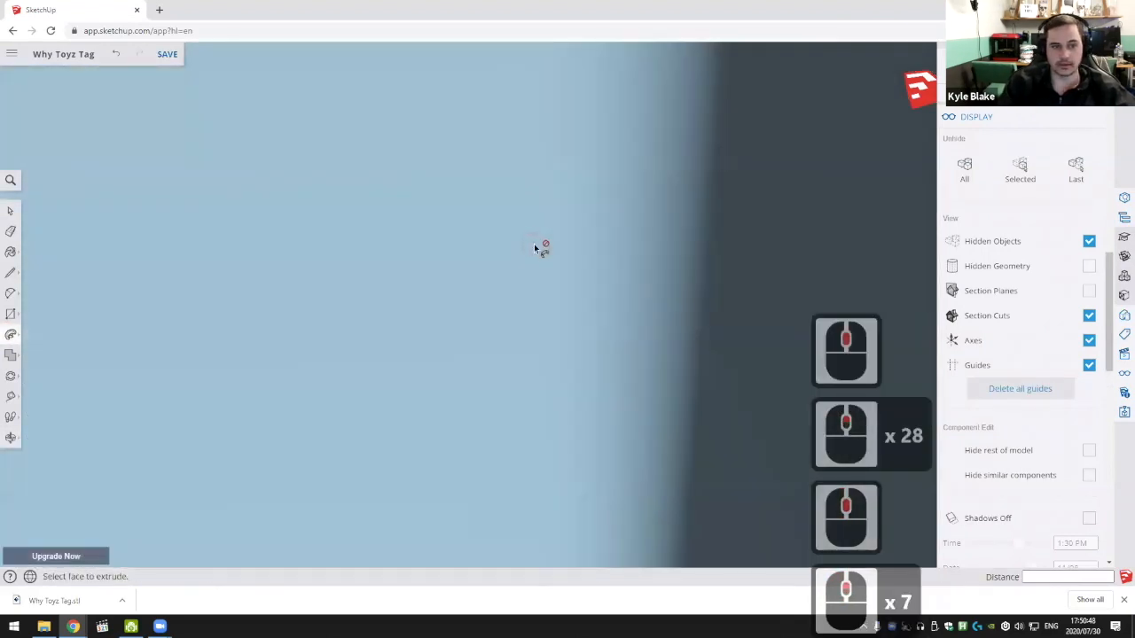
scroll(536, 248, down, 20)
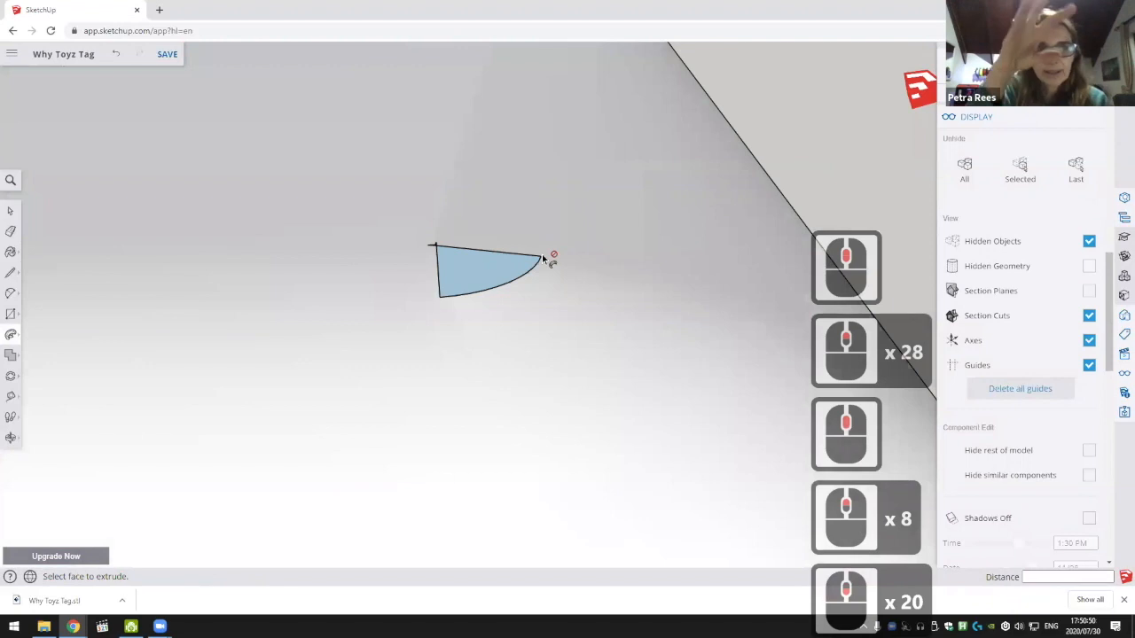
scroll(542, 255, down, 20)
scroll(549, 263, down, 14)
middle_drag(543, 268, 436, 362)
scroll(436, 358, down, 7)
middle_drag(442, 345, 431, 169)
scroll(493, 346, up, 9)
scroll(444, 361, down, 2)
scroll(431, 178, down, 6)
middle_drag(430, 299, 448, 359)
scroll(452, 300, up, 4)
click(12, 274)
scroll(450, 387, down, 5)
shift+middle_drag(522, 415, 258, 307)
scroll(307, 336, down, 4)
middle_drag(312, 339, 437, 204)
key(space)
double_click(255, 332)
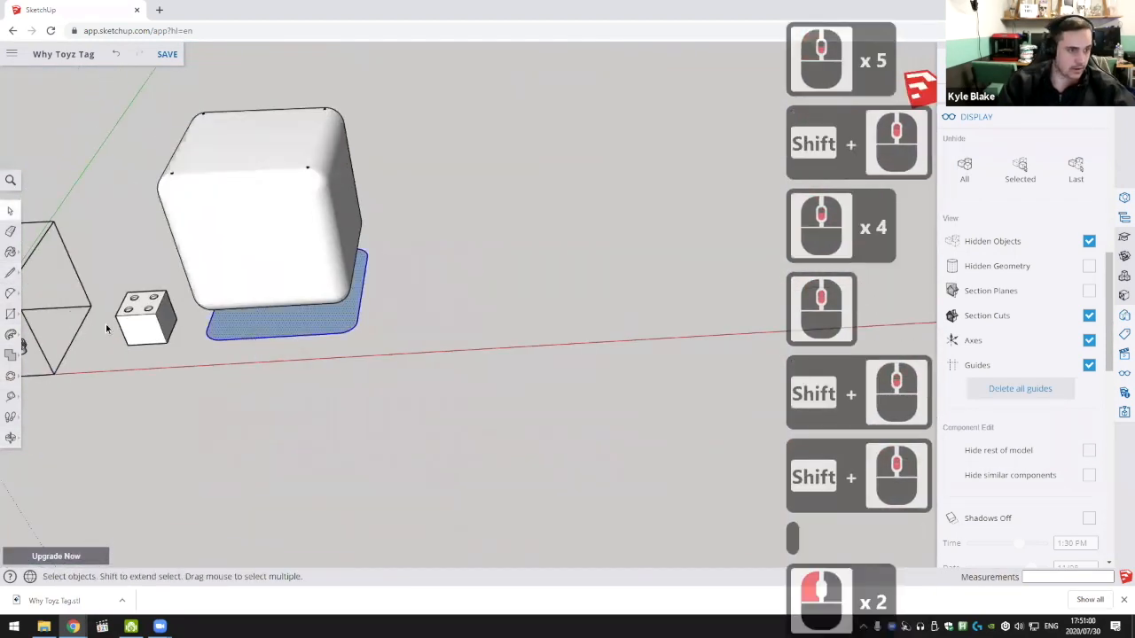
scroll(483, 327, down, 4)
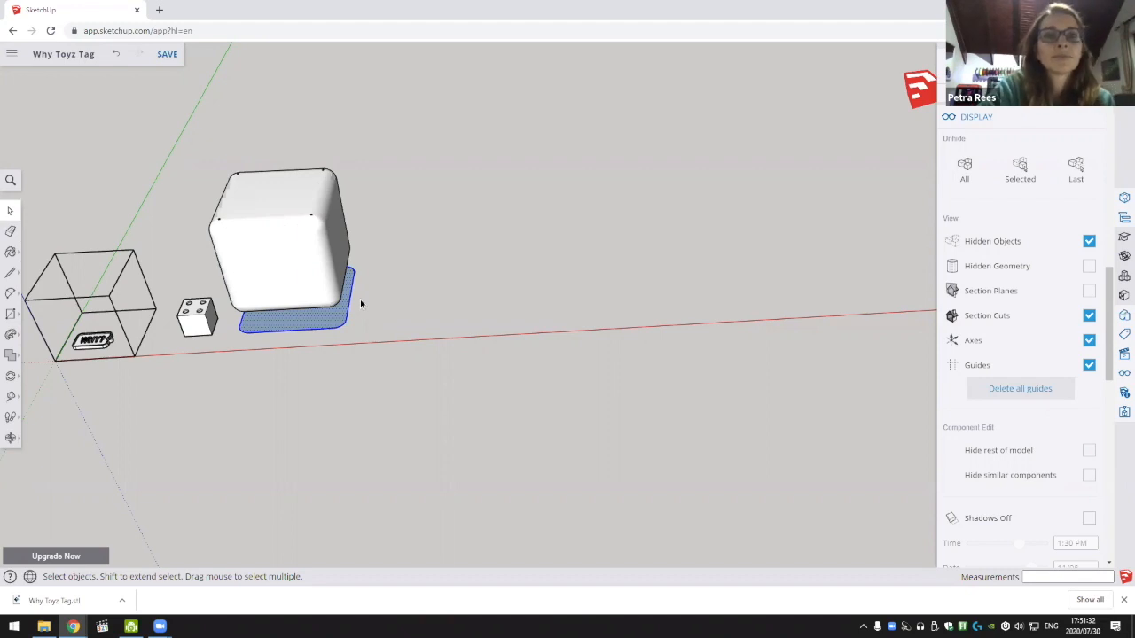
Level the red axis and draw a stepped outline: vertical edge, horizontal run, short step down.
scroll(360, 297, up, 5)
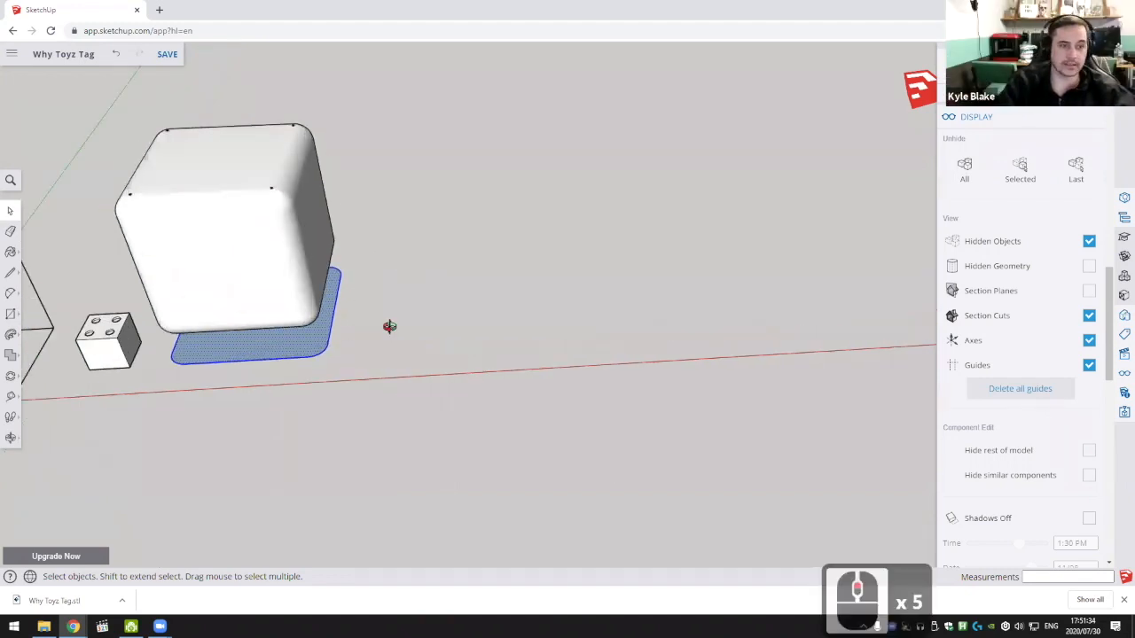
middle_drag(304, 251, 383, 237)
scroll(382, 238, up, 2)
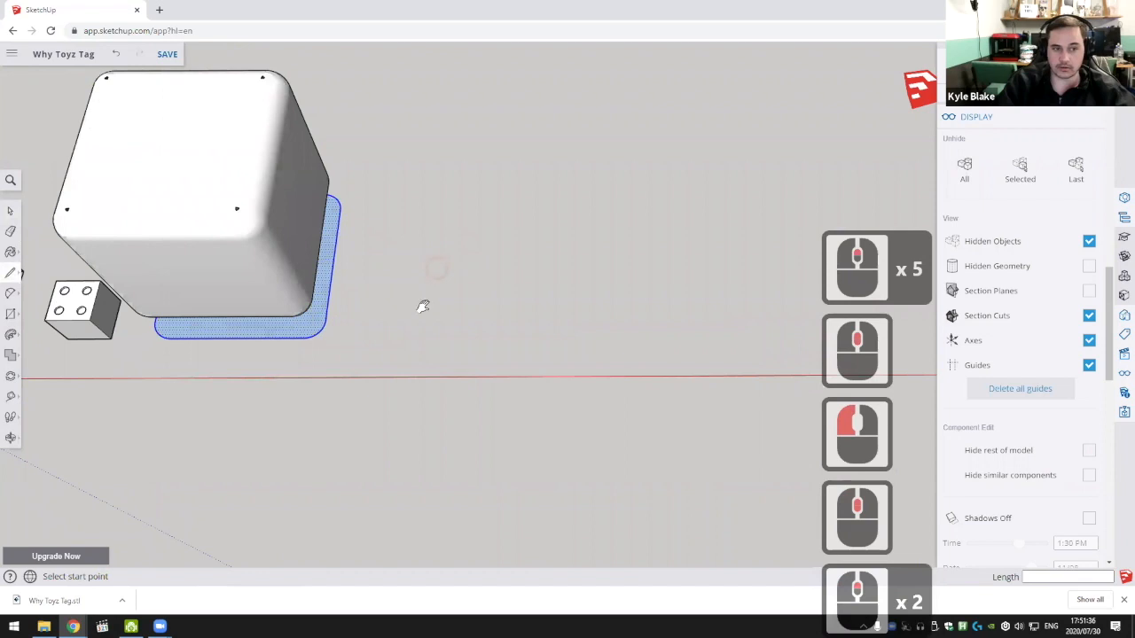
shift+middle_drag(423, 307, 415, 332)
scroll(410, 280, up, 4)
click(420, 252)
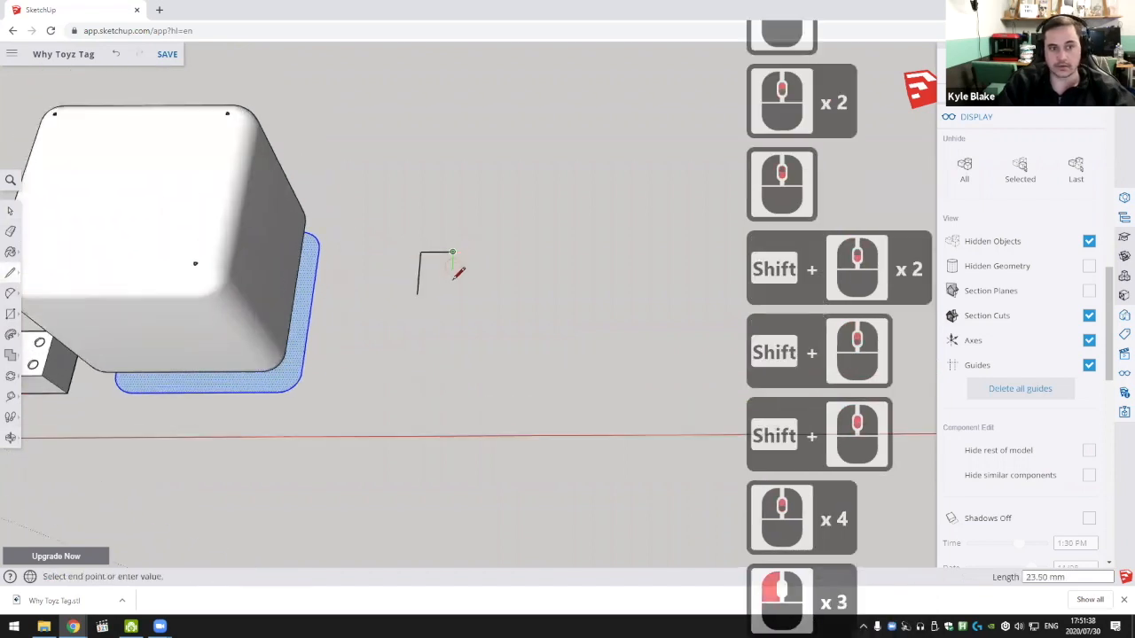
click(452, 281)
shift+middle_drag(452, 280, 378, 295)
click(451, 295)
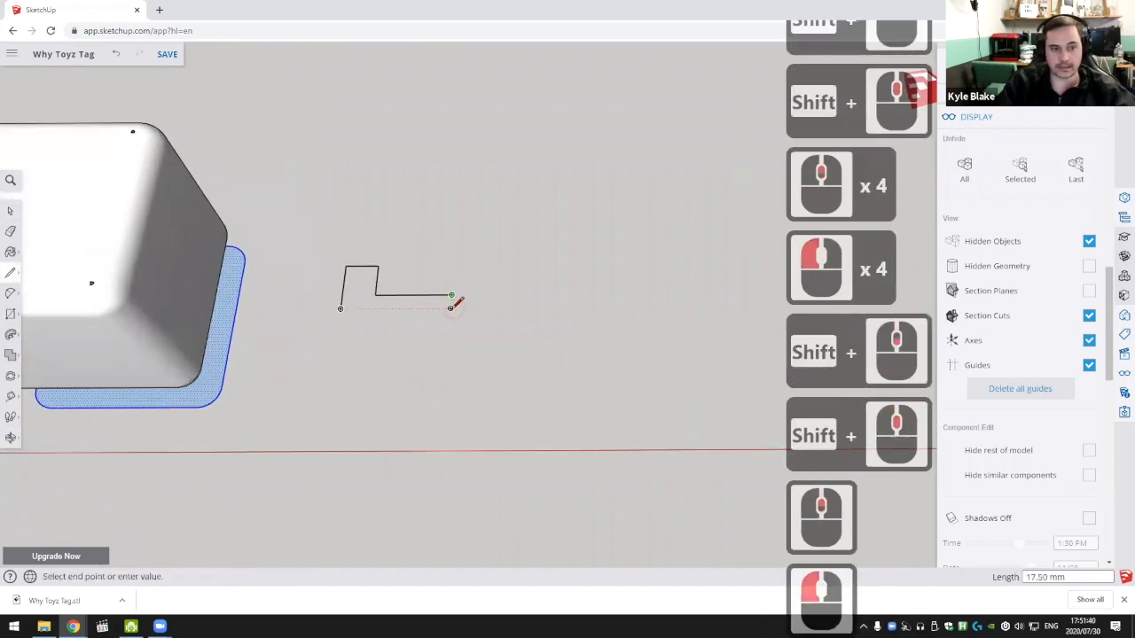
click(451, 307)
shift+middle_drag(461, 311, 392, 320)
scroll(393, 319, down, 1)
key(Escape)
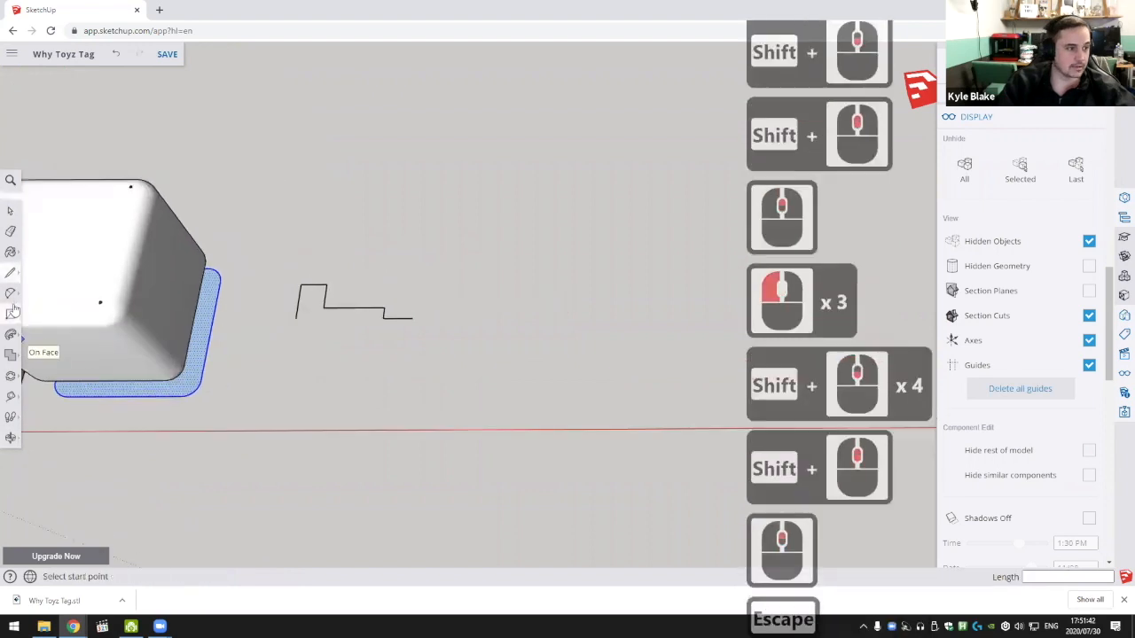
Add a semicircular 2-Point Arc bump at the end of the line.
click(11, 294)
scroll(326, 308, up, 1)
click(53, 281)
scroll(423, 314, up, 5)
click(409, 323)
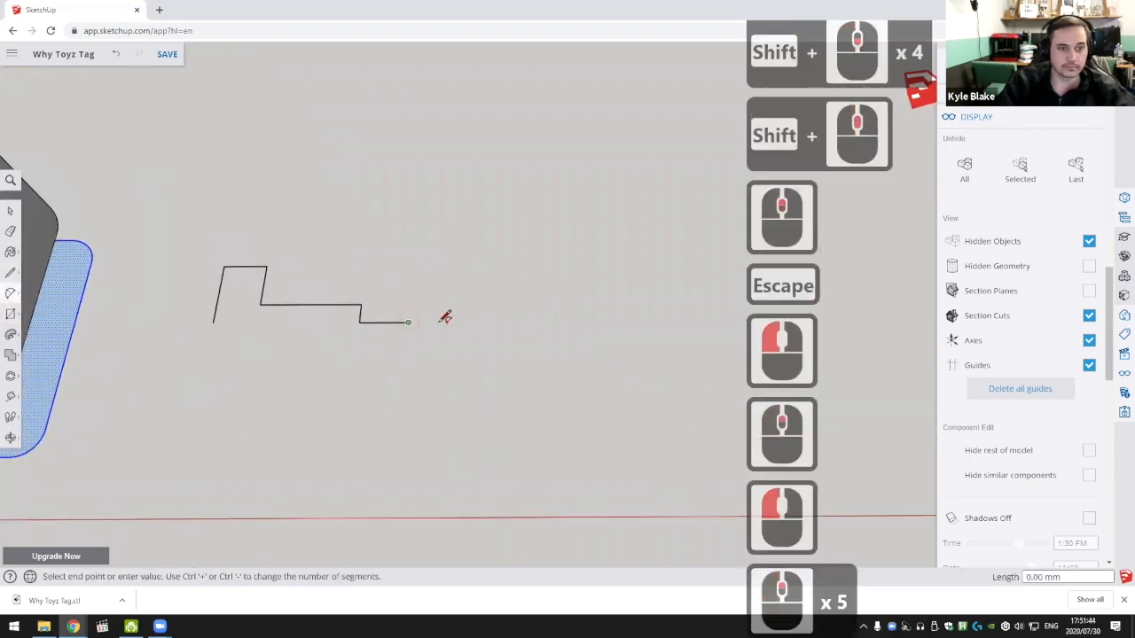
click(451, 322)
click(435, 303)
key(Escape)
Draw a short horizontal line to the right from the arc's right end.
click(414, 341)
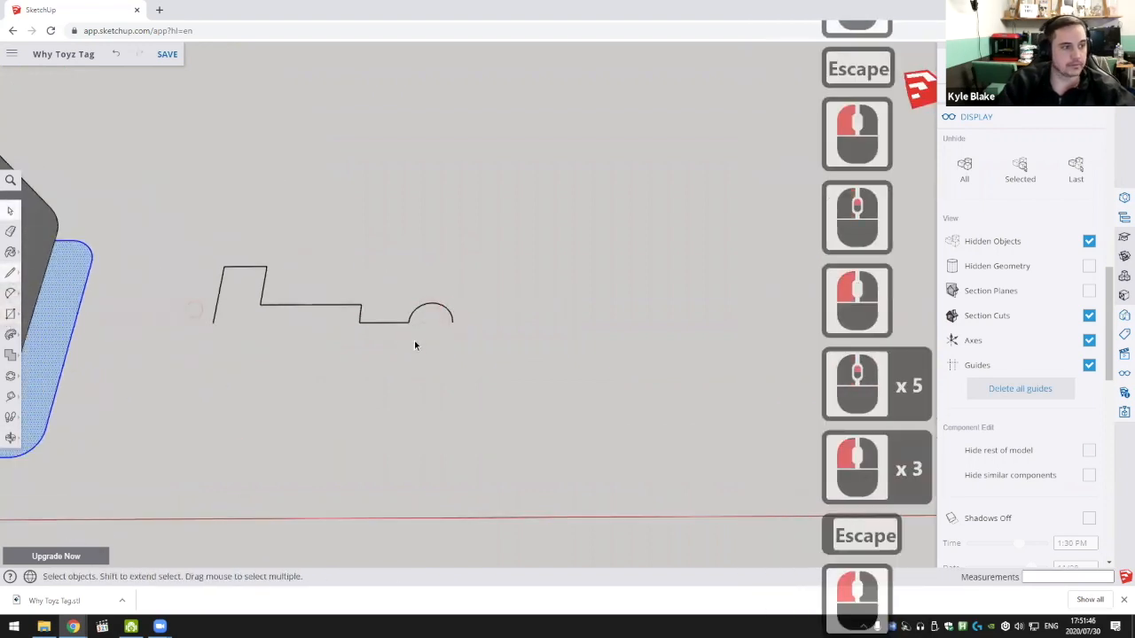
click(10, 276)
click(453, 323)
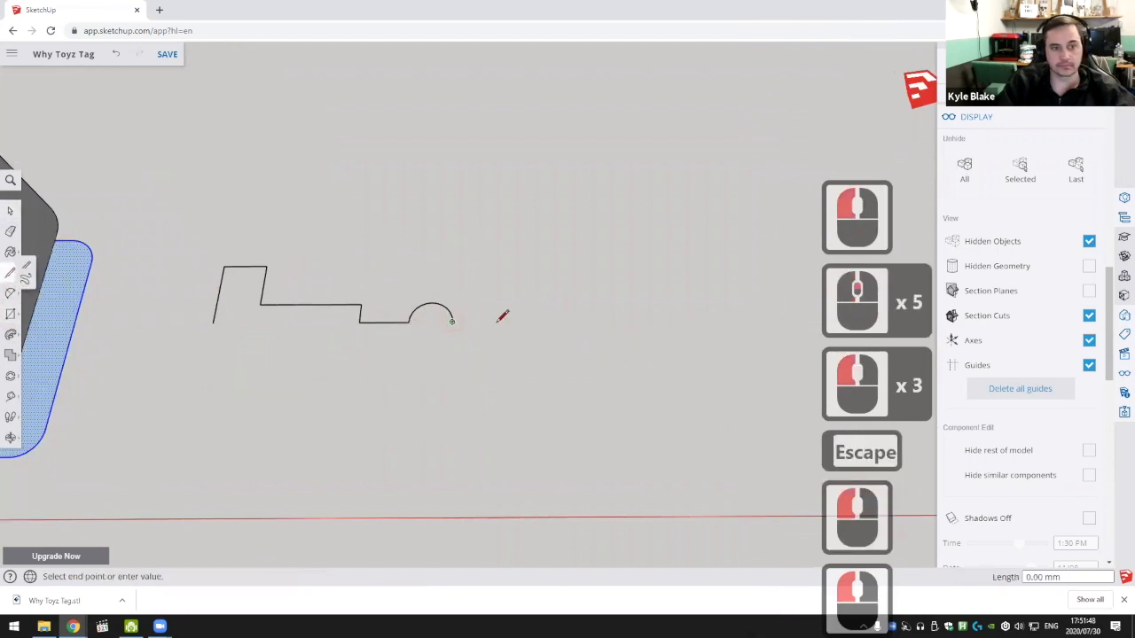
click(507, 323)
Select the semicircular arc and begin copying it with Move and Ctrl.
key(space)
double_click(439, 306)
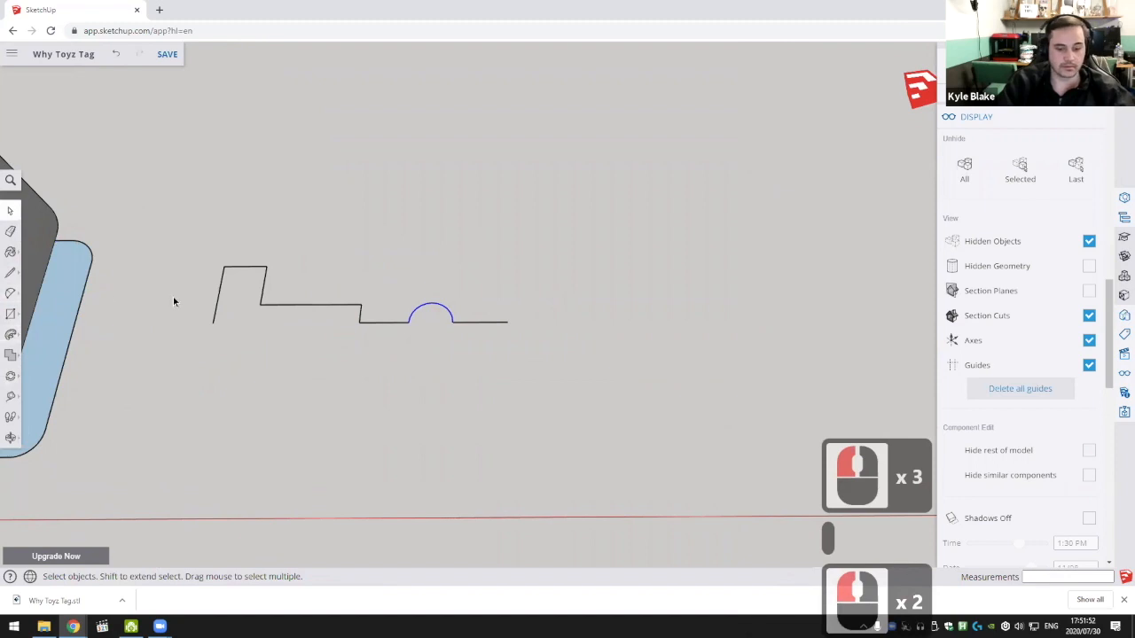
key(m)
click(410, 323)
key(ctrl)
Place the arc copy at the line's end and array it into 10 evenly spaced bumps.
scroll(511, 321, up, 5)
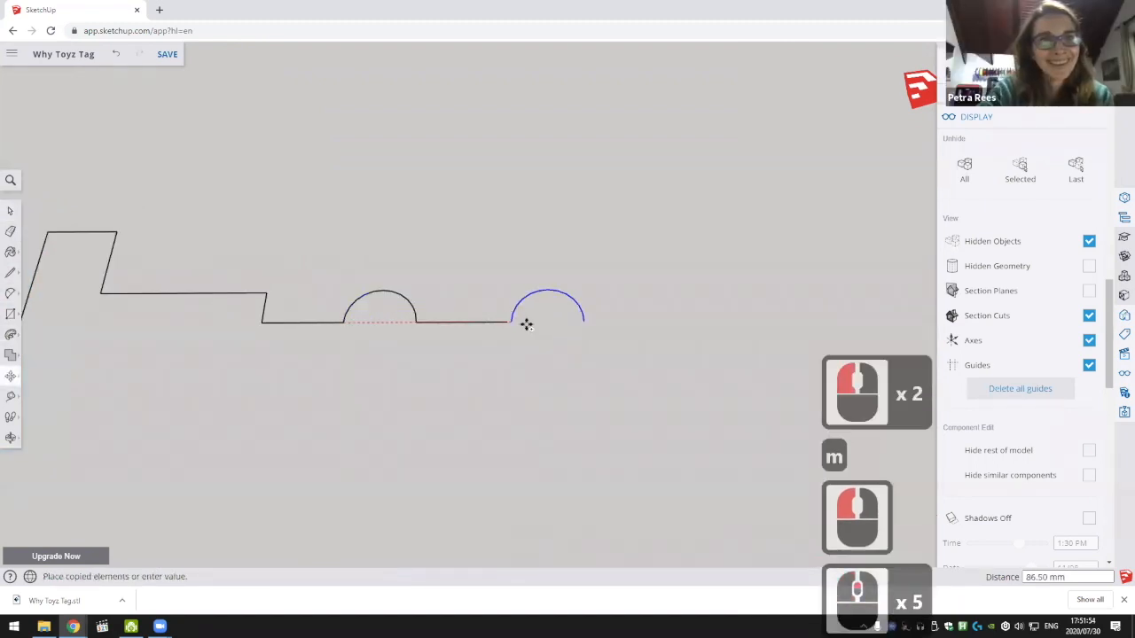
scroll(507, 323, up, 1)
click(507, 320)
scroll(507, 321, down, 6)
shift+middle_drag(468, 308, 413, 322)
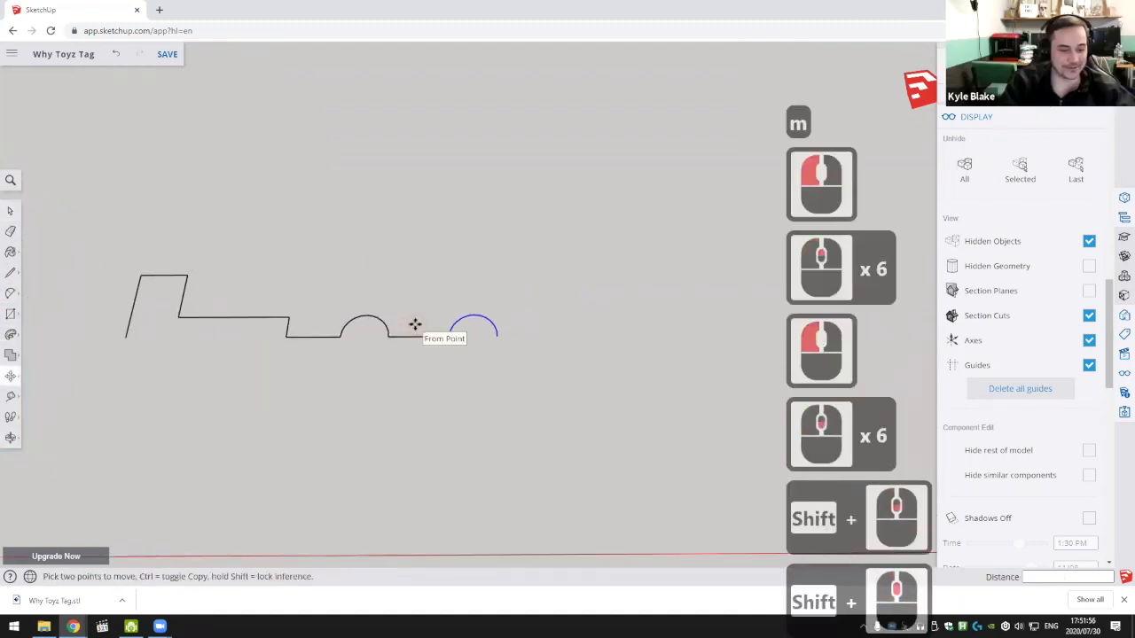
text(10x)
key(Return)
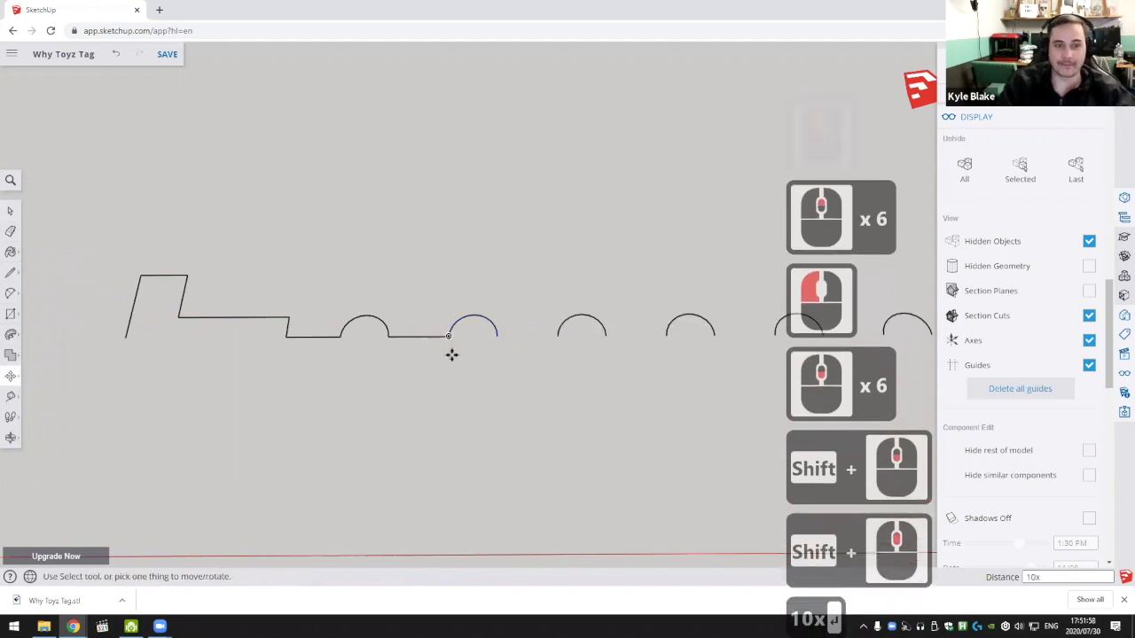
Draw a stray line from the second arc's end, then undo it.
click(11, 273)
click(498, 336)
shift+scroll(569, 328, down, 6)
shift+middle_drag(873, 328, 360, 326)
click(562, 325)
key(ctrl+z)
shift+middle_drag(262, 354, 359, 342)
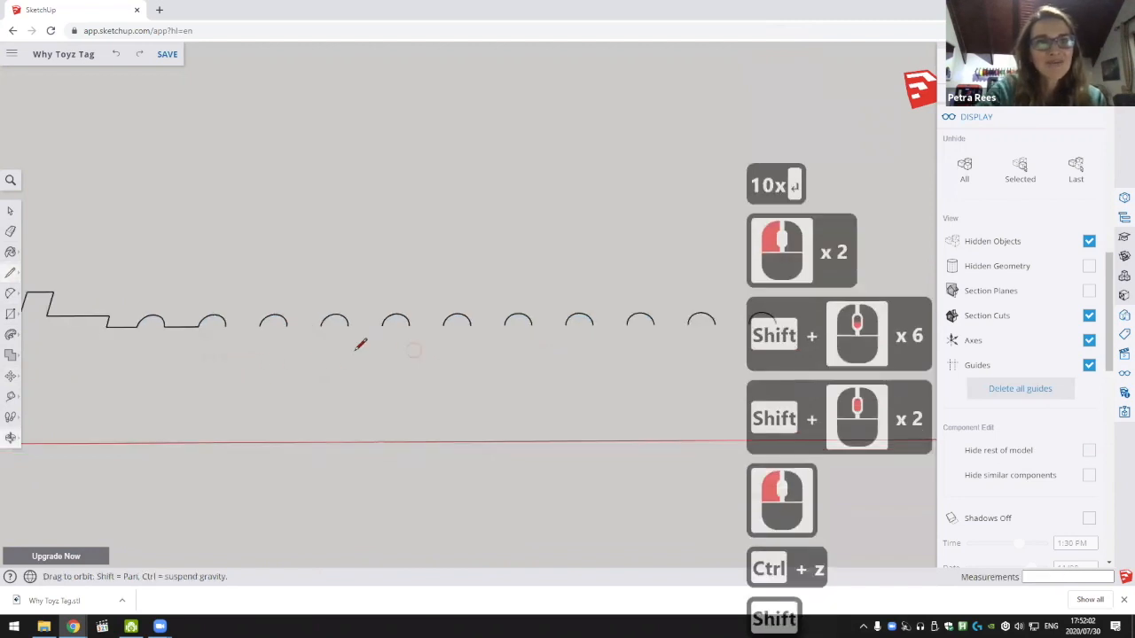
Draw the strip's baseline from the second bump to the last bump's end.
click(232, 326)
scroll(568, 326, down, 3)
shift+middle_drag(674, 325, 580, 325)
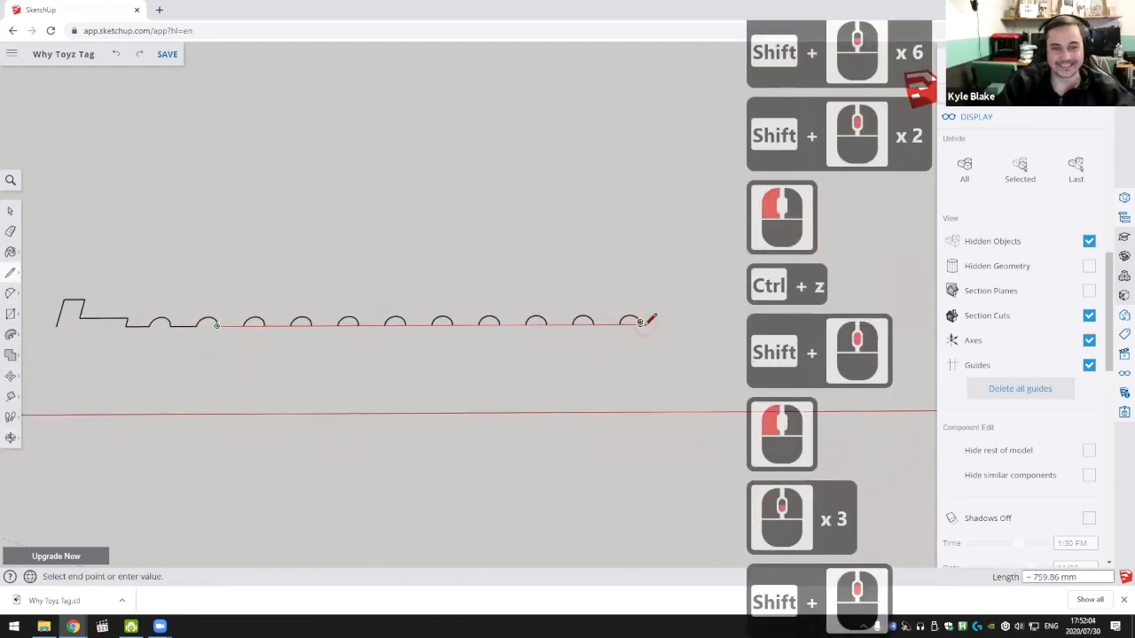
click(640, 323)
click(638, 320)
key(Escape)
Draw the right end edge, the bottom edge back to the head, and a short edge down there.
click(640, 324)
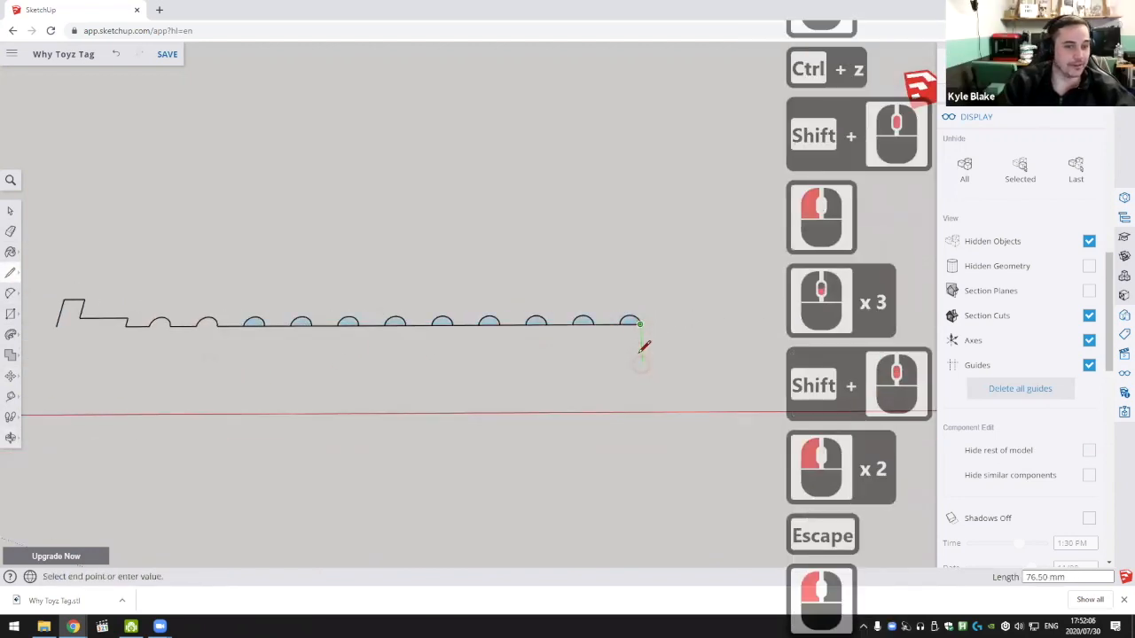
click(640, 342)
shift+scroll(505, 343, down, 2)
shift+middle_drag(505, 343, 596, 343)
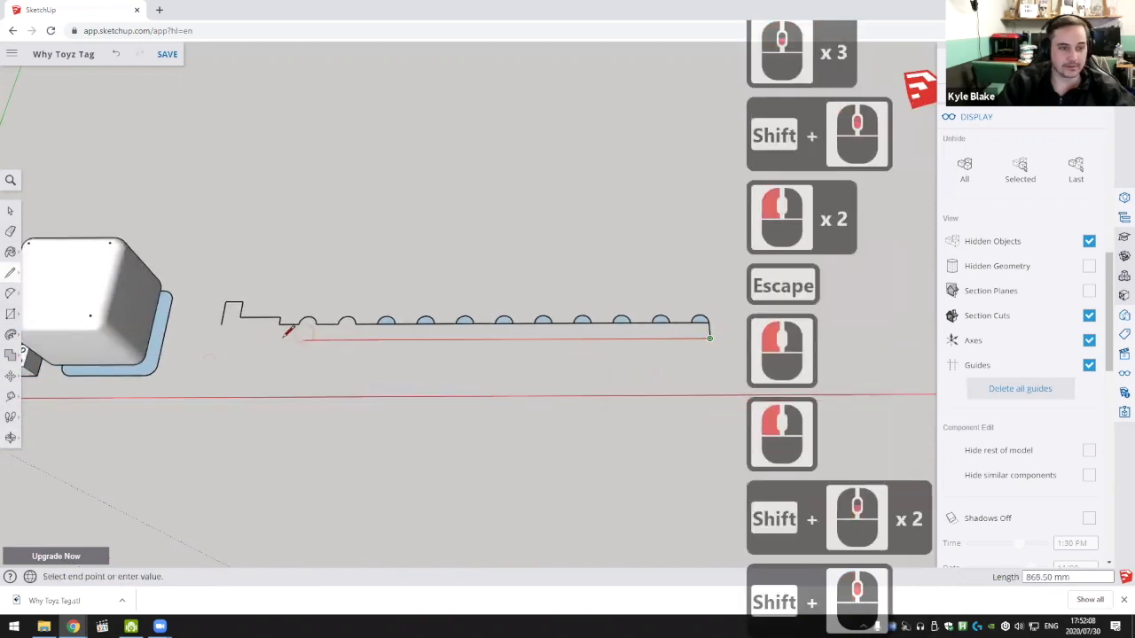
click(276, 337)
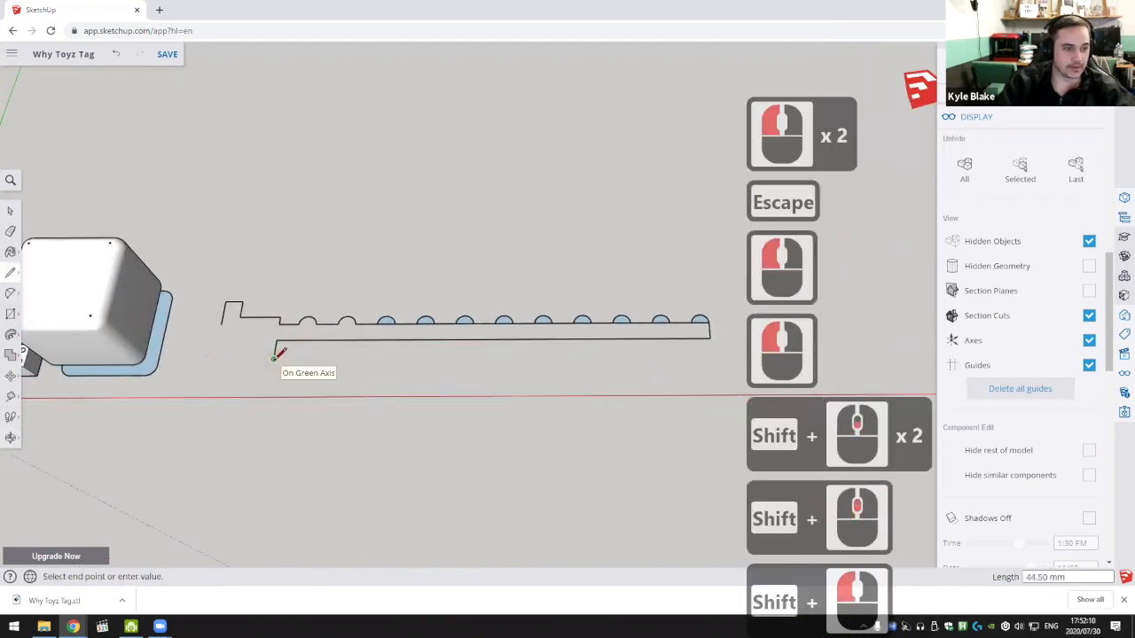
shift+click(274, 358)
key(Escape)
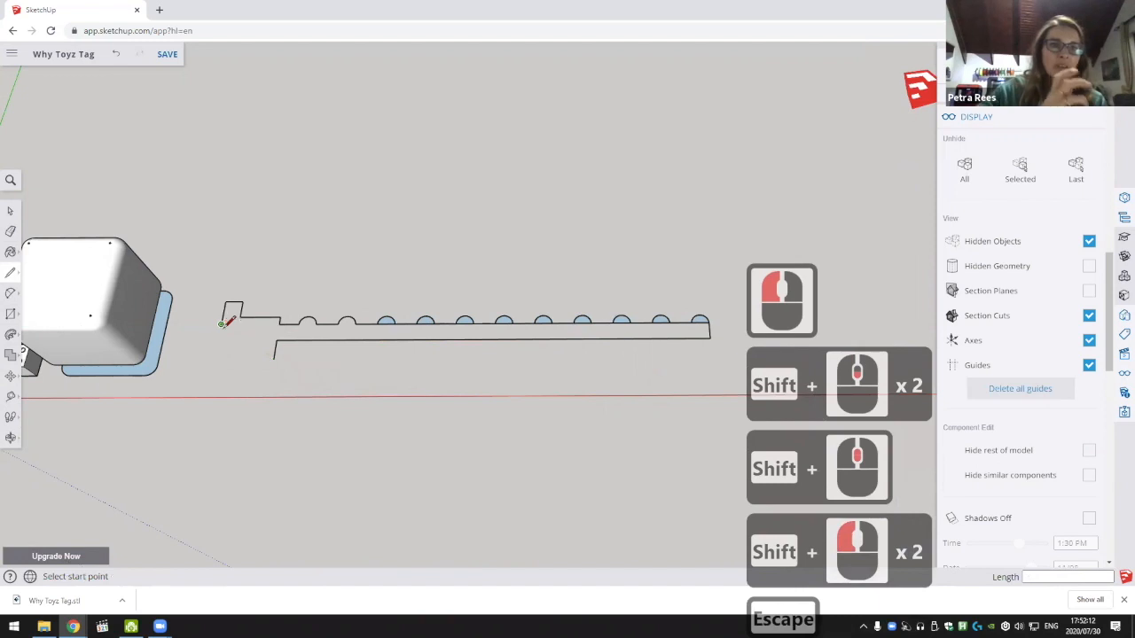
click(274, 358)
Draw the closing edges under the tag head so the strip outline becomes one face.
click(214, 359)
key(Escape)
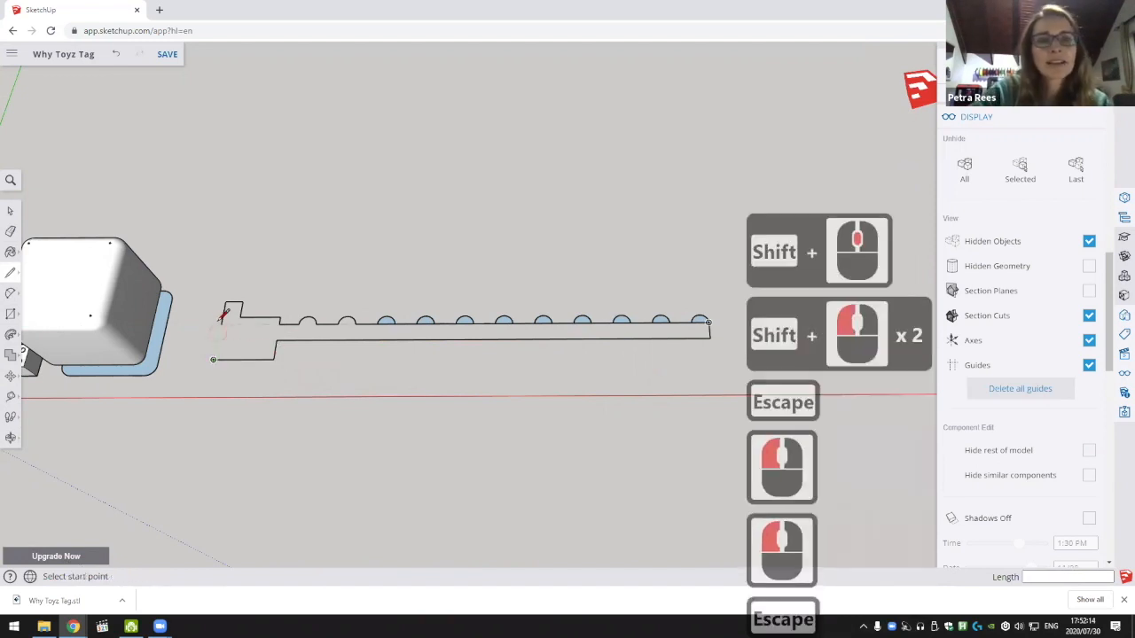
click(222, 325)
click(213, 369)
Erase the stray edge near the head's corner and the lines under the first bumps.
scroll(215, 359, up, 6)
key(e)
click(214, 359)
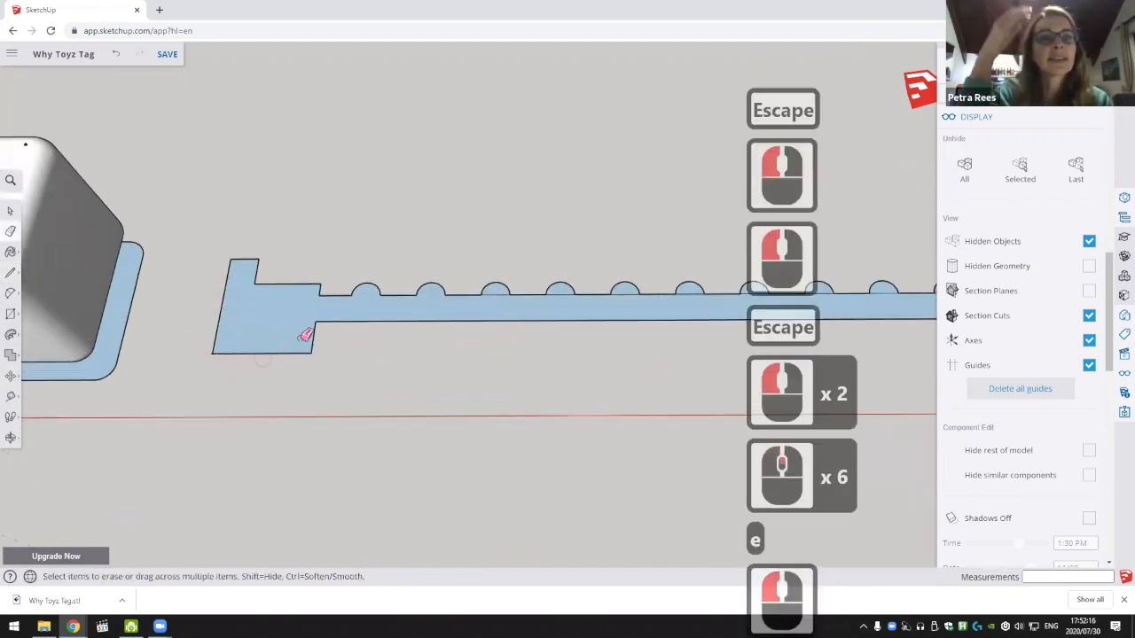
scroll(204, 353, up, 17)
click(403, 317)
scroll(403, 317, down, 6)
shift+middle_drag(754, 262, 537, 322)
scroll(537, 321, up, 4)
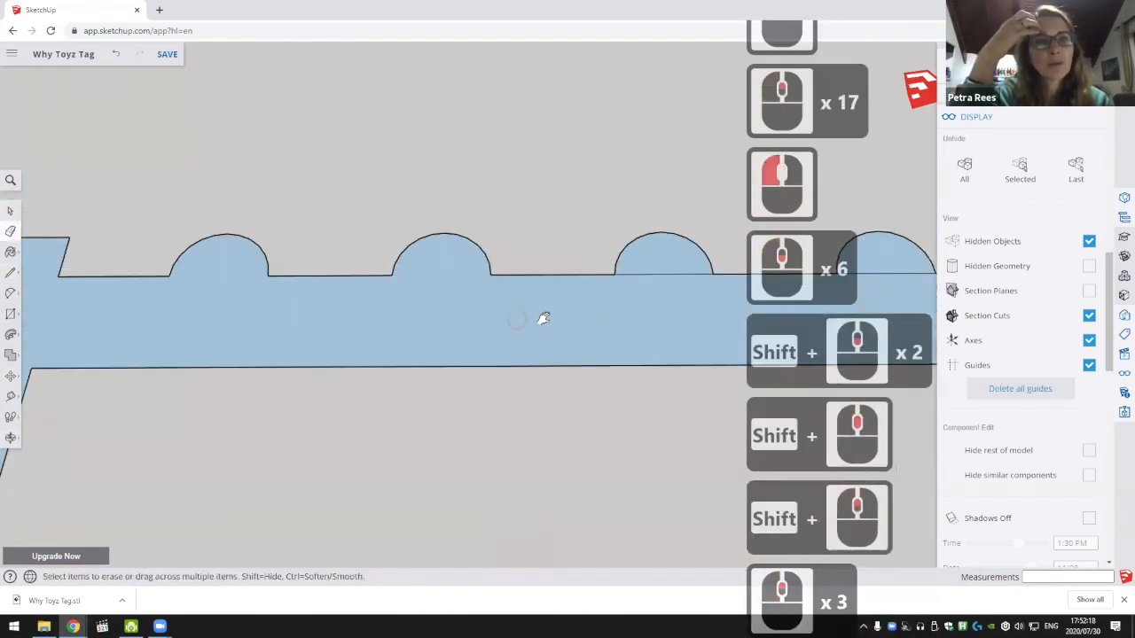
shift+middle_drag(727, 297, 533, 292)
click(447, 273)
shift+scroll(449, 273, down, 7)
shift+middle_drag(620, 280, 474, 329)
click(443, 324)
click(553, 324)
Erase the lines under the remaining bumps to the strip's end, restoring one mistakenly erased arc.
scroll(555, 325, down, 1)
shift+scroll(558, 325, down, 3)
shift+middle_drag(569, 326, 416, 335)
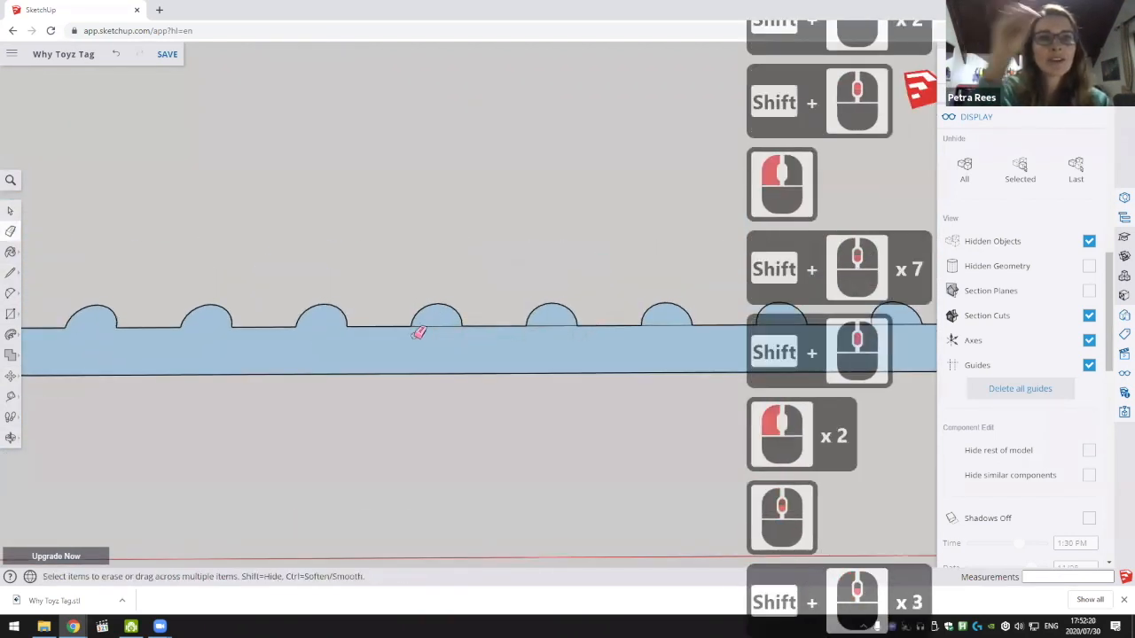
click(508, 328)
key(ctrl+z)
click(495, 329)
click(585, 329)
shift+scroll(682, 344, down, 2)
shift+middle_drag(679, 345, 452, 335)
click(449, 321)
click(534, 320)
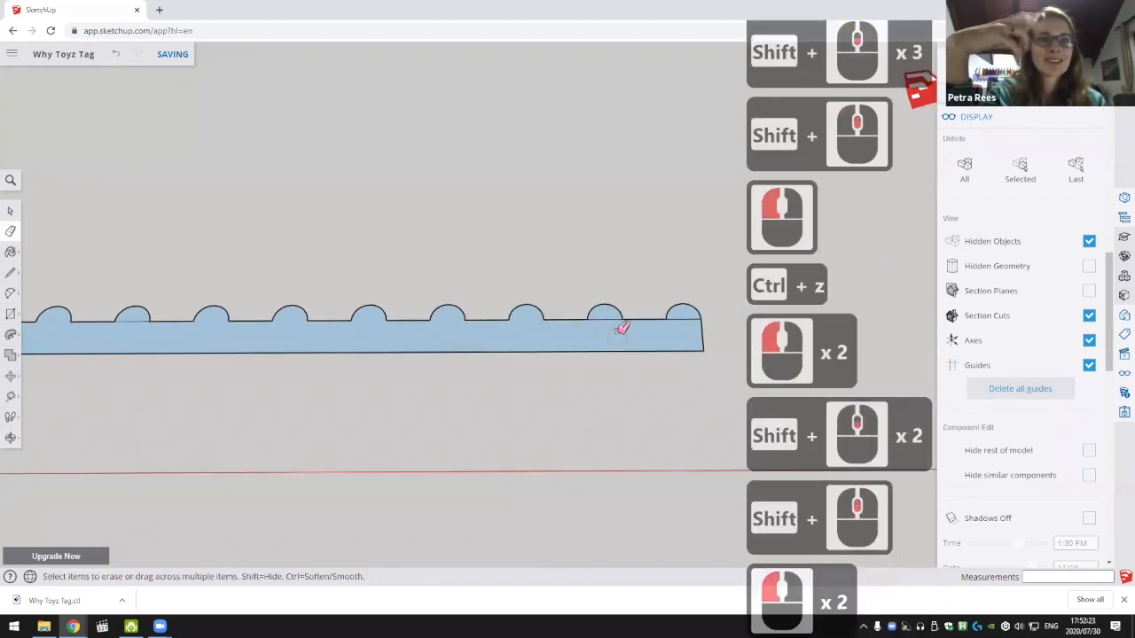
click(678, 320)
scroll(657, 352, down, 10)
mouse_move(356, 358)
shift+middle_down()
mouse_move(428, 296)
mouse_move(497, 363)
shift+middle_up()
scroll(352, 329, up, 4)
shift+middle_drag(352, 329, 395, 263)
scroll(381, 310, down, 2)
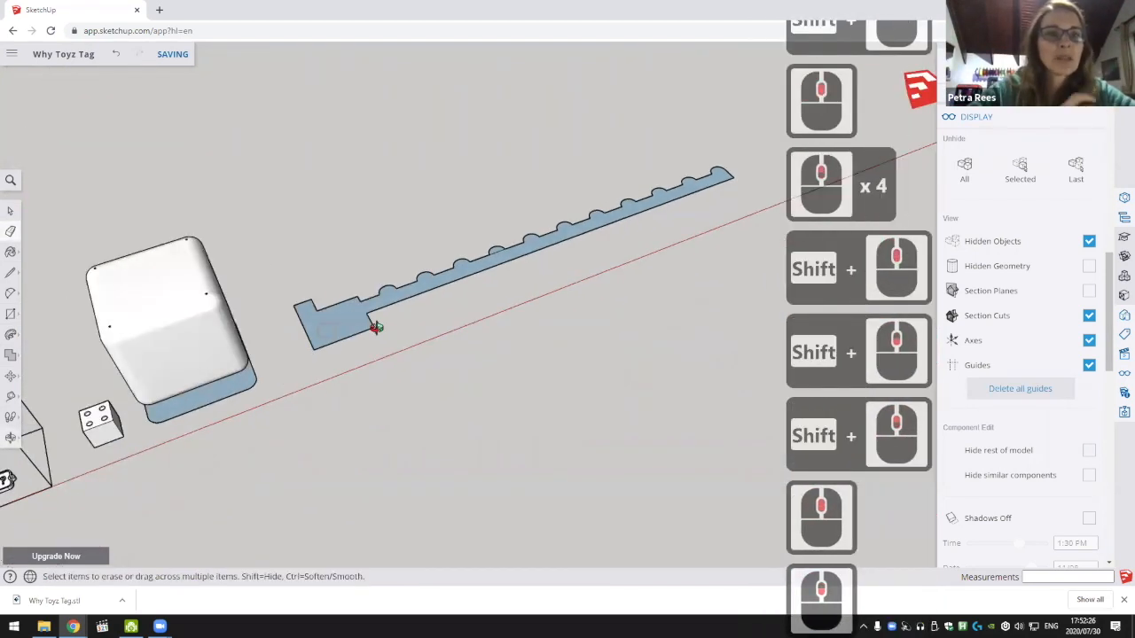
scroll(278, 284, up, 6)
scroll(142, 310, up, 1)
Select the whole rounded cube and delete it, leaving its base face.
click(12, 298)
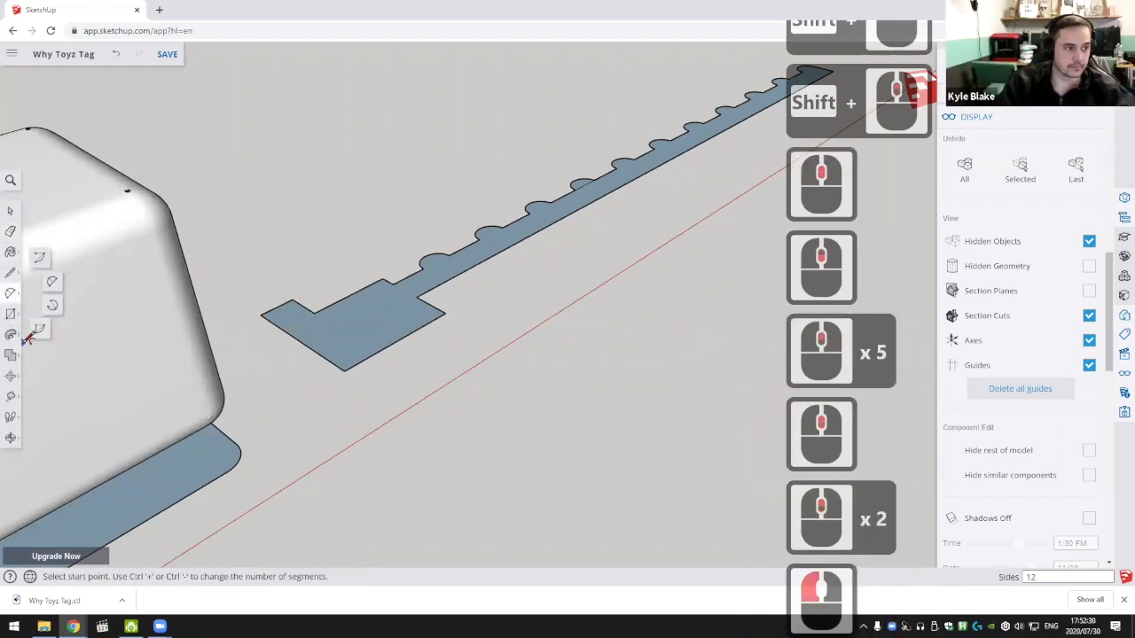
key(space)
triple_click(148, 299)
scroll(530, 294, down, 8)
middle_drag(339, 363, 376, 339)
key(Delete)
Orbit down to a low angle lined up with the tag head.
middle_drag(377, 339, 563, 330)
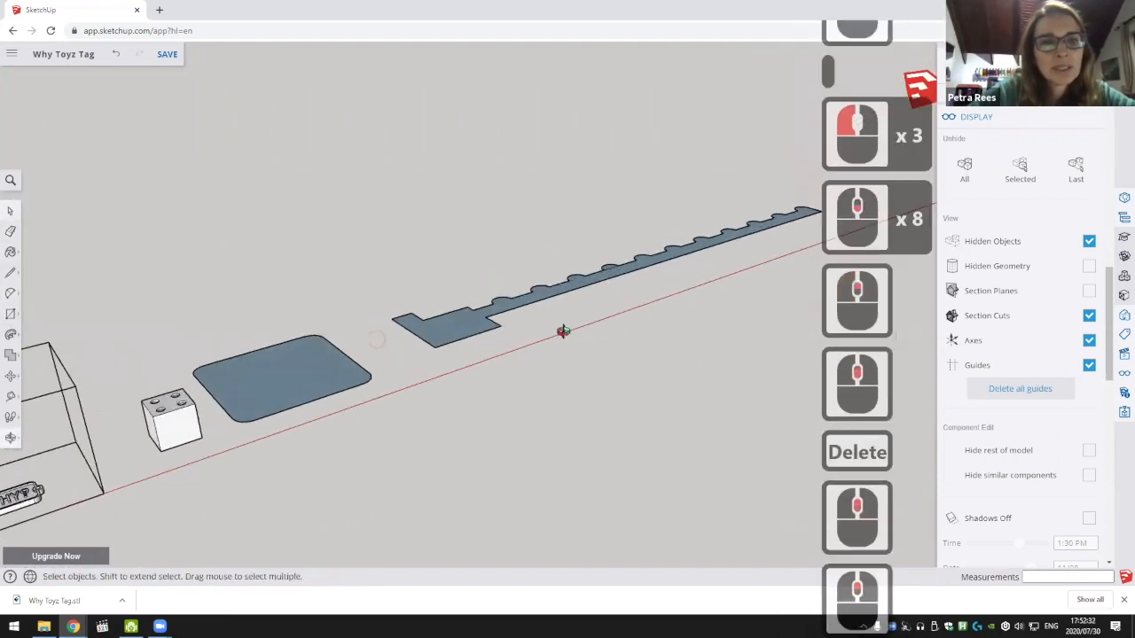
scroll(324, 271, up, 6)
click(12, 335)
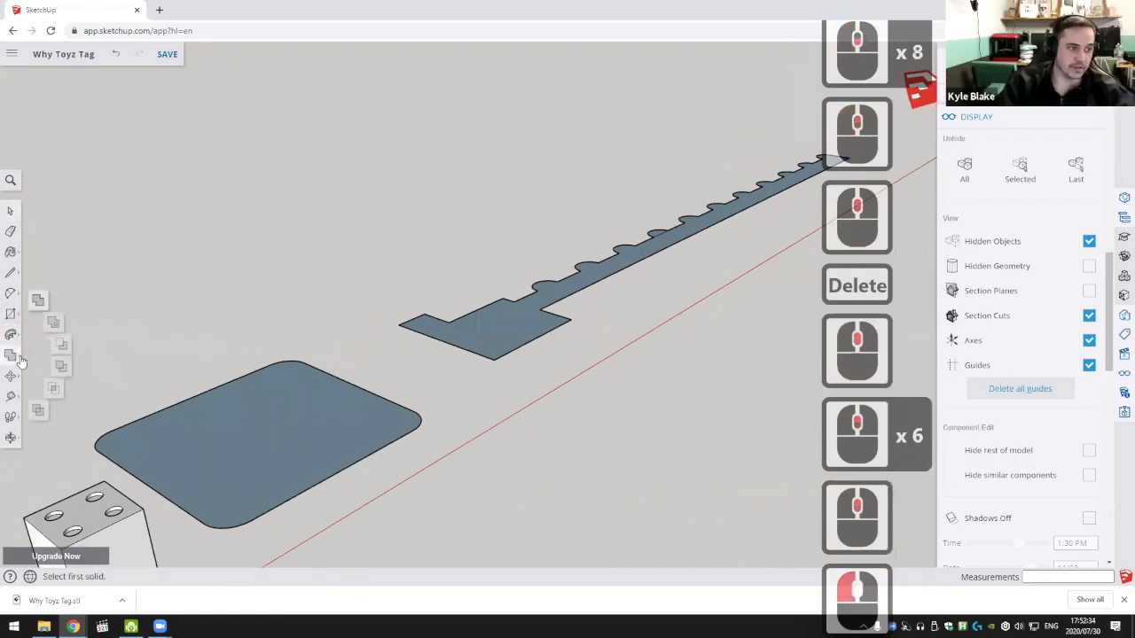
key(Escape)
click(10, 313)
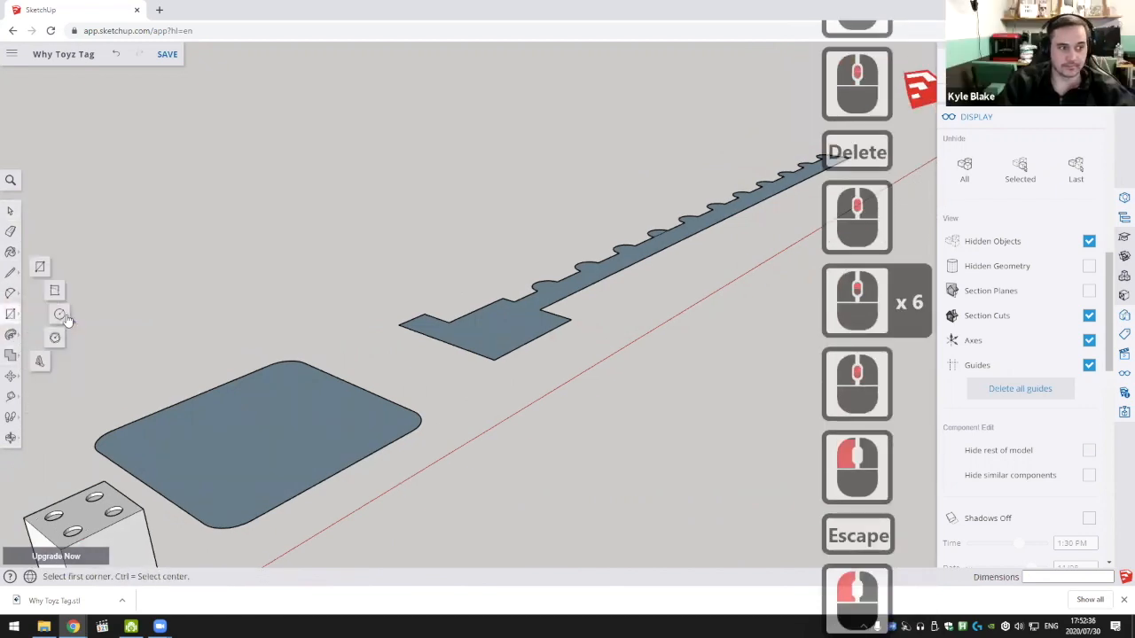
drag(514, 375, 526, 322)
middle_drag(526, 323, 663, 156)
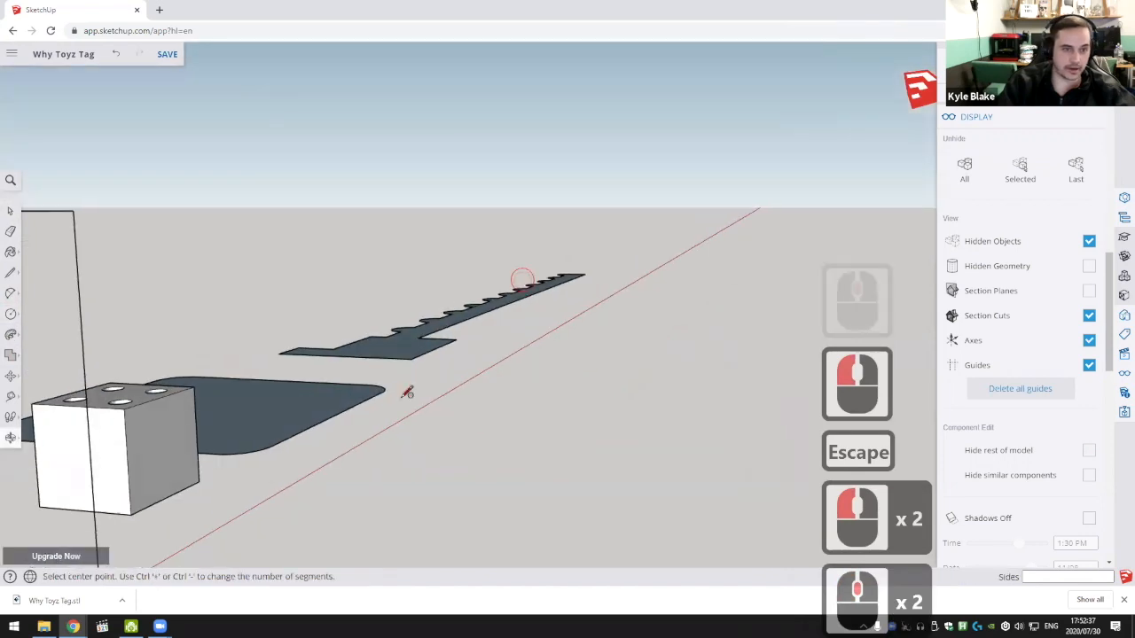
middle_drag(405, 367, 421, 354)
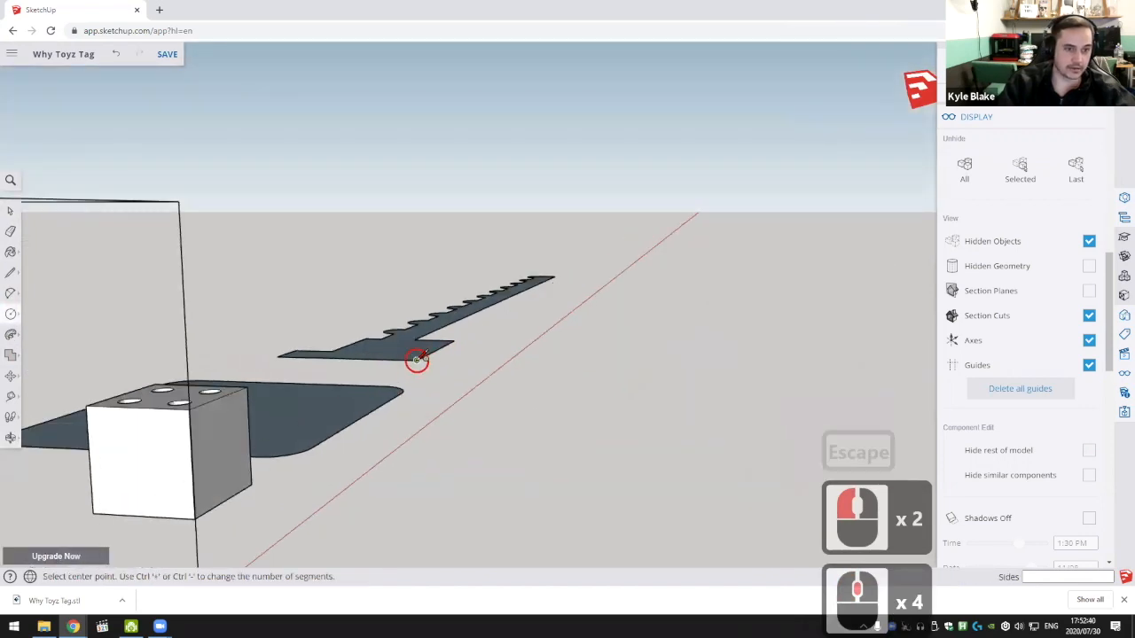
Draw a circle around the tag head and explode it into separate segments.
shift+click(416, 360)
click(280, 357)
middle_drag(299, 293, 297, 276)
key(space)
right_click(297, 276)
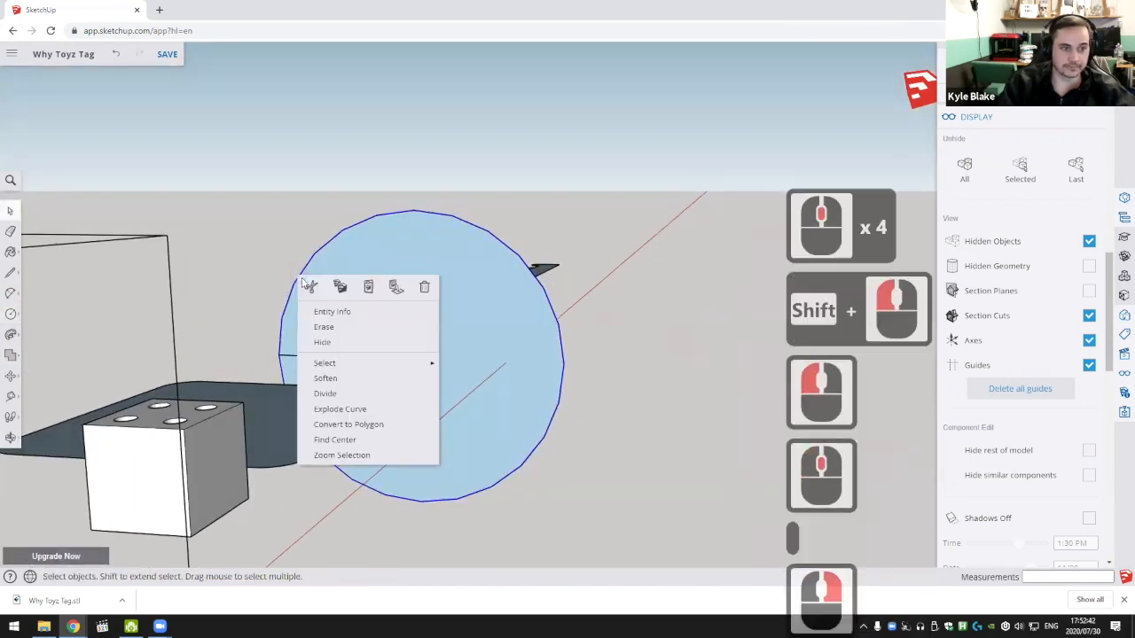
click(340, 409)
Erase one circle segment and draw a line from the tag head's corner to the circle.
key(e)
click(516, 466)
middle_drag(521, 355, 541, 449)
scroll(430, 347, up, 4)
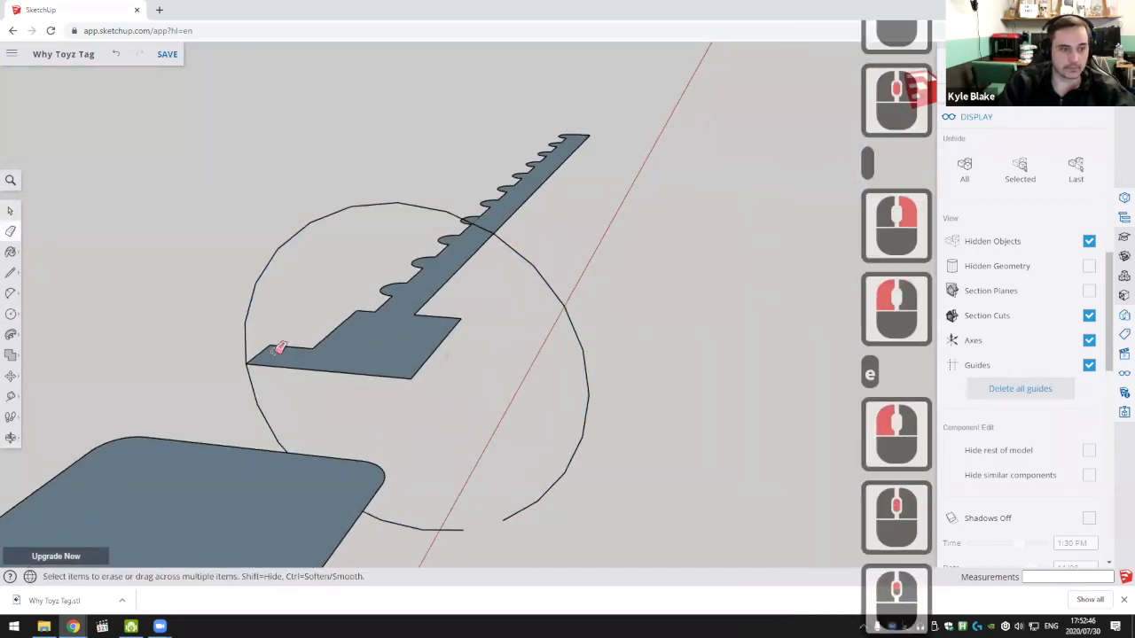
click(11, 272)
click(407, 382)
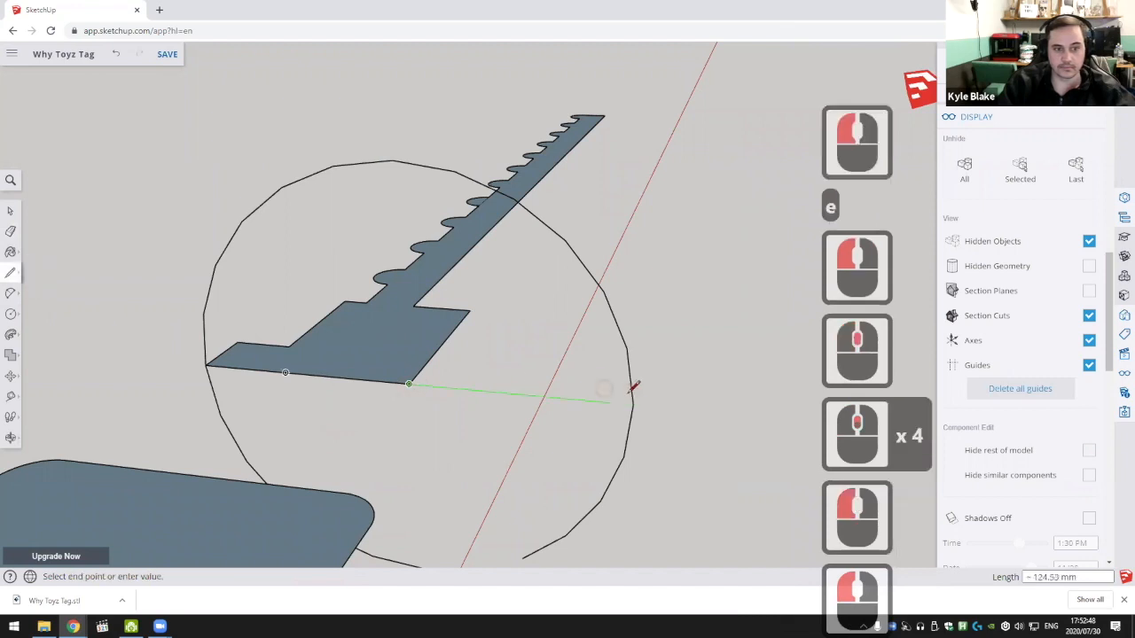
click(633, 404)
Erase the leftover circle segments on the far side of the arc.
mouse_move(635, 446)
middle_down()
mouse_move(620, 474)
mouse_move(269, 353)
middle_up()
click(264, 346)
click(277, 370)
click(345, 479)
click(370, 503)
click(303, 417)
click(253, 309)
click(333, 458)
click(333, 456)
Remove the lower edge together with the white face it bounded.
key(space)
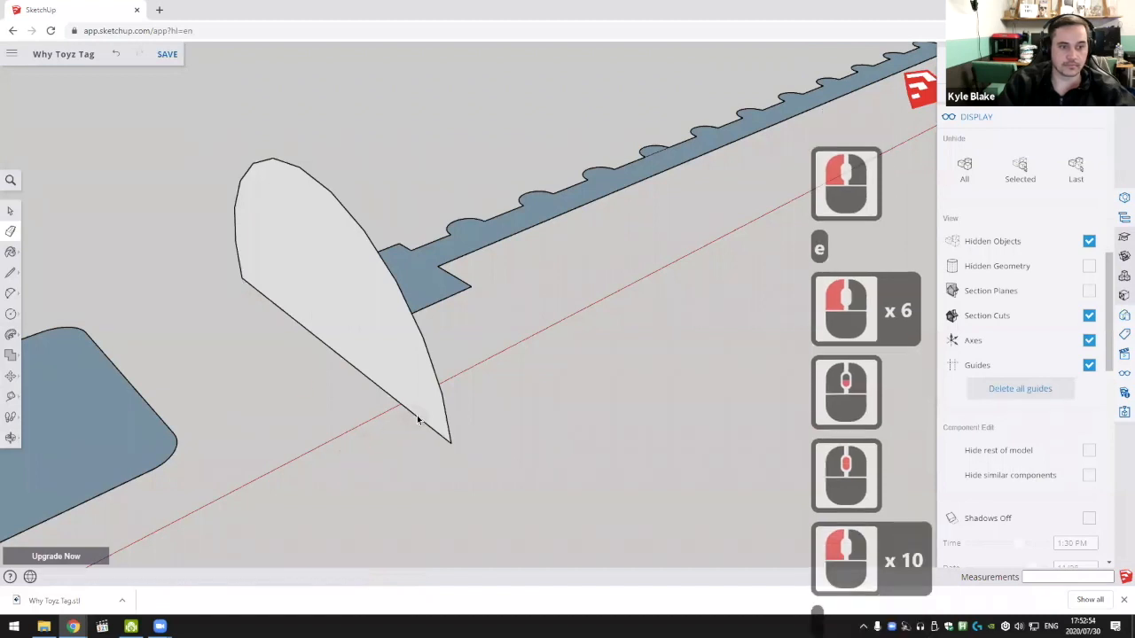
click(413, 419)
key(e)
click(365, 376)
scroll(359, 376, down, 1)
mouse_move(360, 376)
middle_down()
mouse_move(373, 339)
mouse_move(431, 324)
middle_up()
Select the tag head face for a sweep, then select a segment of the arc.
key(space)
double_click(431, 324)
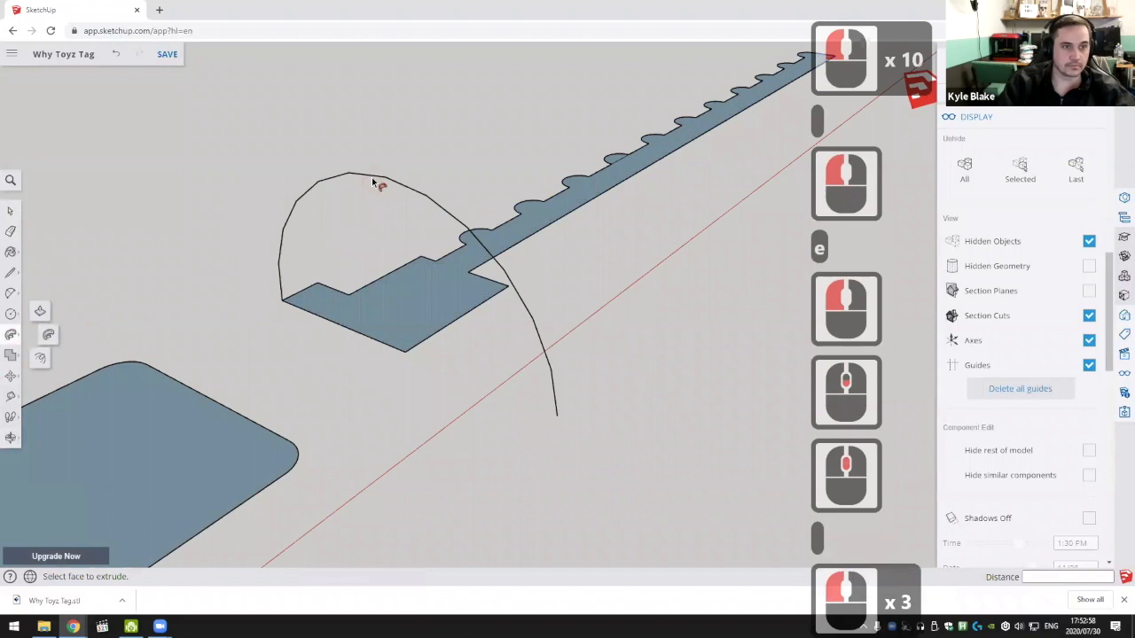
click(372, 182)
key(space)
double_click(405, 187)
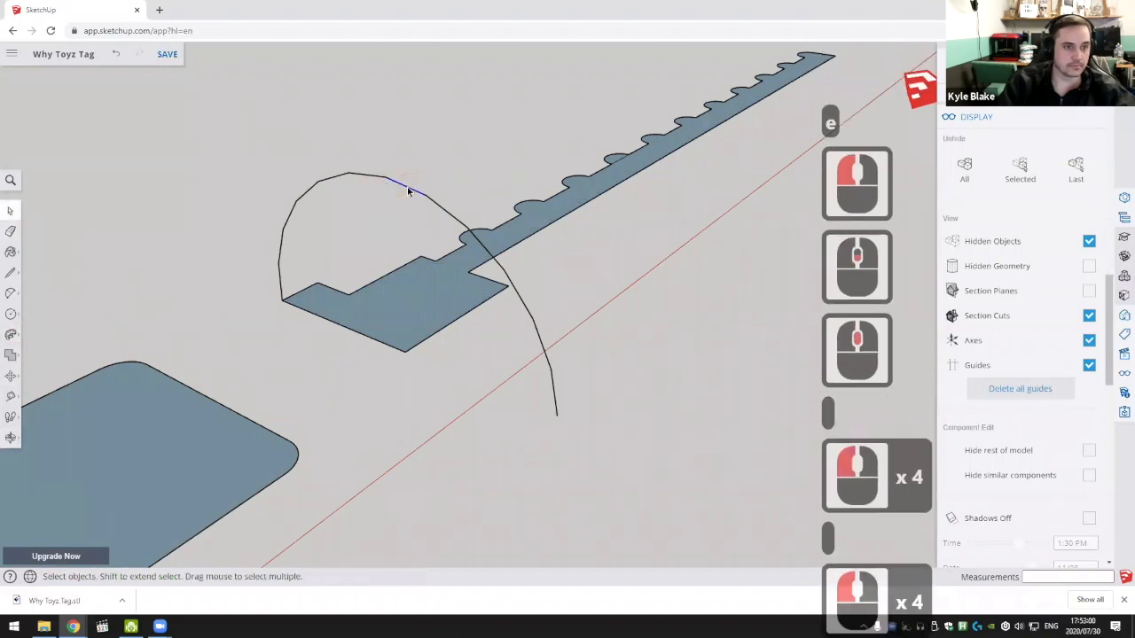
Select the arc and its short segments as a path and sweep the head face along it.
triple_click(408, 190)
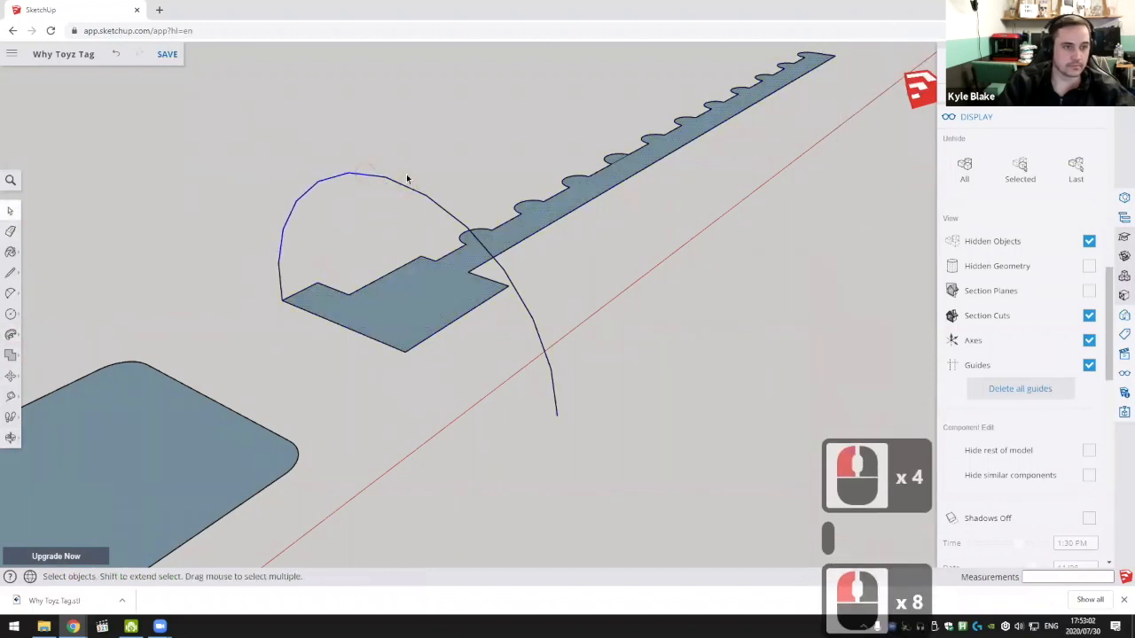
ctrl+click(381, 201)
ctrl+click(278, 286)
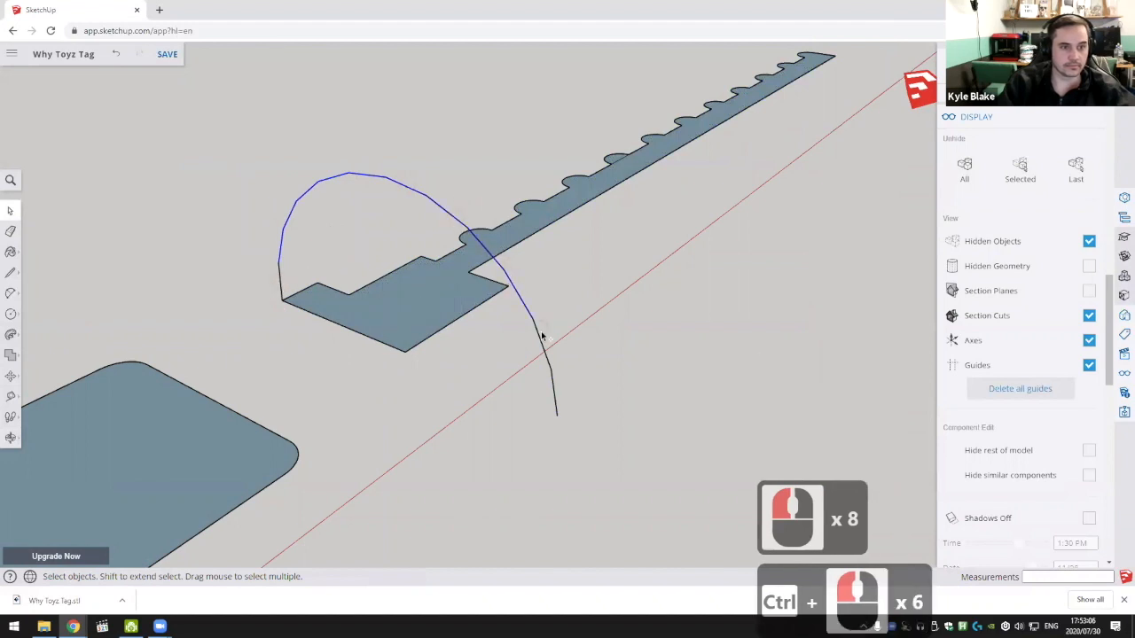
ctrl+click(554, 383)
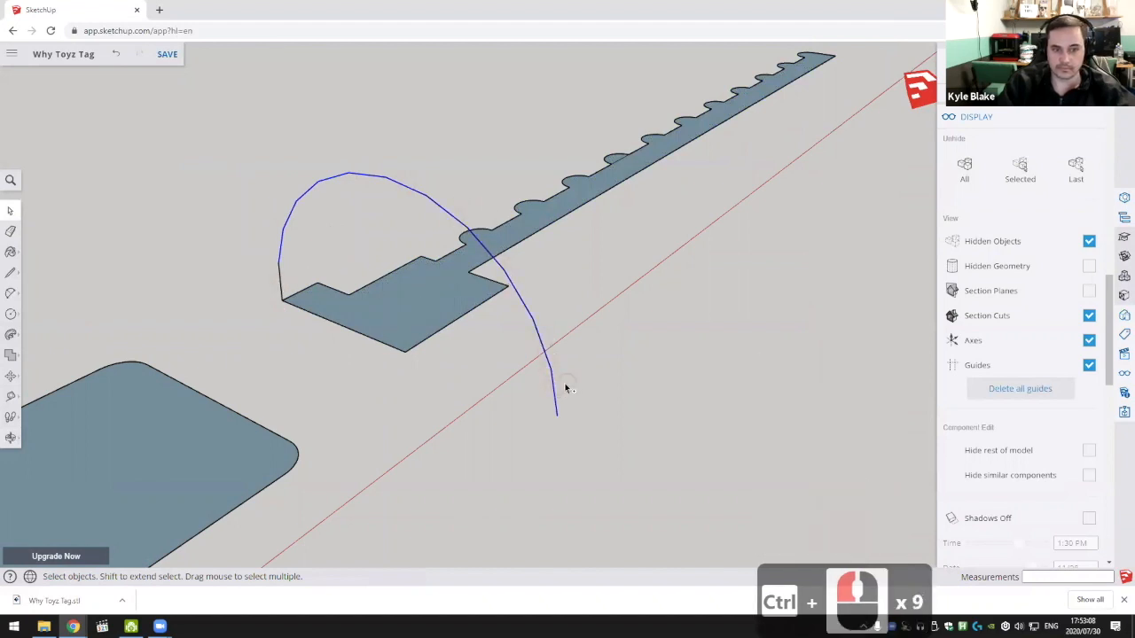
ctrl+click(282, 290)
click(11, 354)
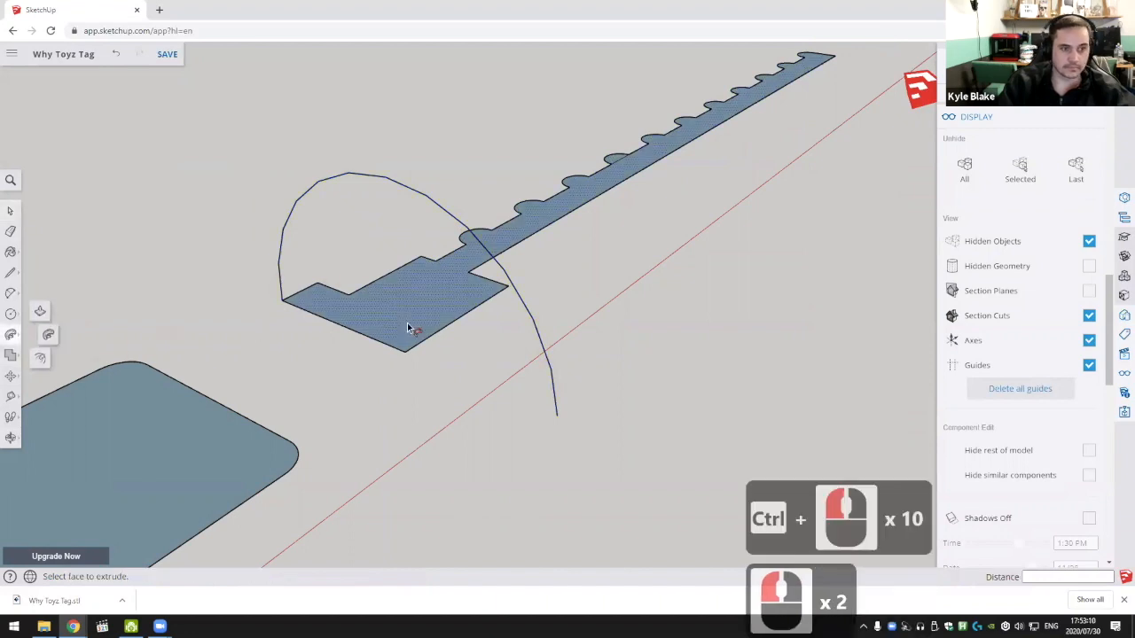
Inspect the resulting ribbed tube, then undo the sweep back to the flat face and arc.
scroll(588, 270, down, 5)
middle_drag(591, 266, 435, 265)
shift+scroll(81, 228, down, 4)
middle_drag(81, 227, 478, 288)
shift+middle_drag(478, 288, 540, 394)
key(ctrl+z)
Frame the full arc, select the face, and undo two more changes.
scroll(427, 289, up, 6)
scroll(427, 289, down, 5)
scroll(549, 311, up, 3)
scroll(551, 309, up, 4)
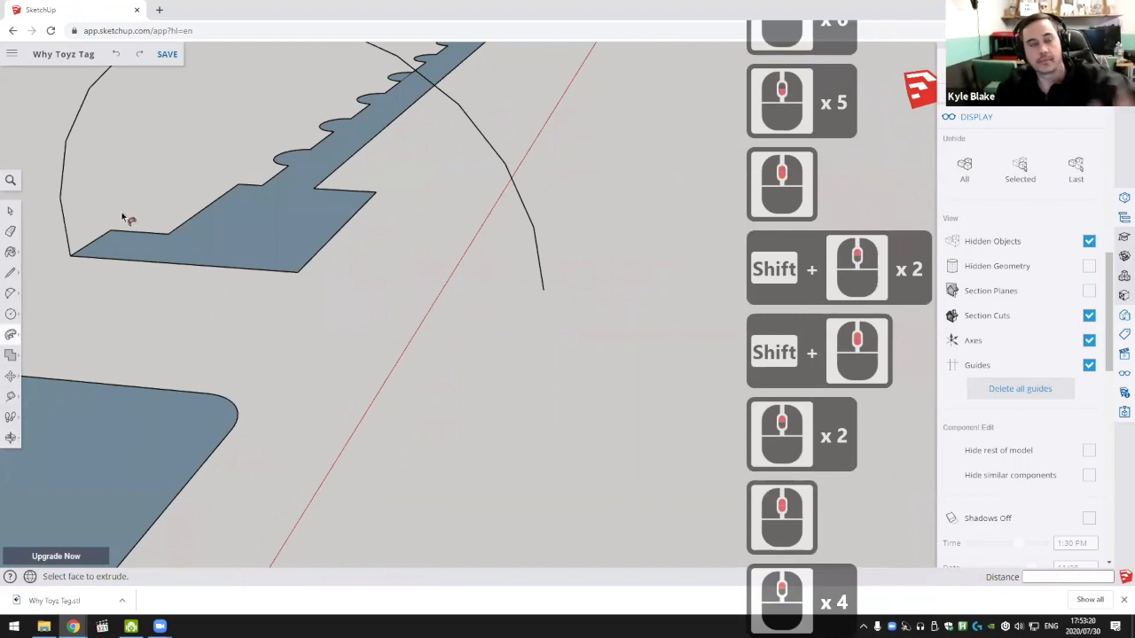
scroll(382, 225, down, 3)
shift+scroll(363, 215, down, 1)
shift+middle_drag(341, 200, 401, 243)
scroll(396, 358, up, 1)
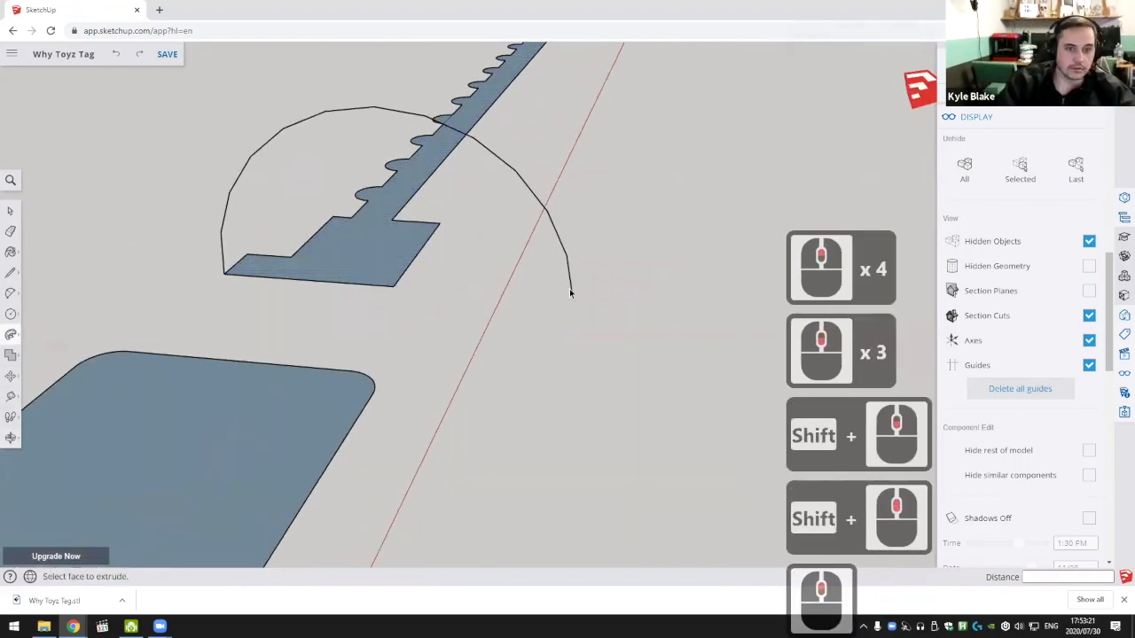
key(space)
double_click(577, 298)
key(ctrl+z)
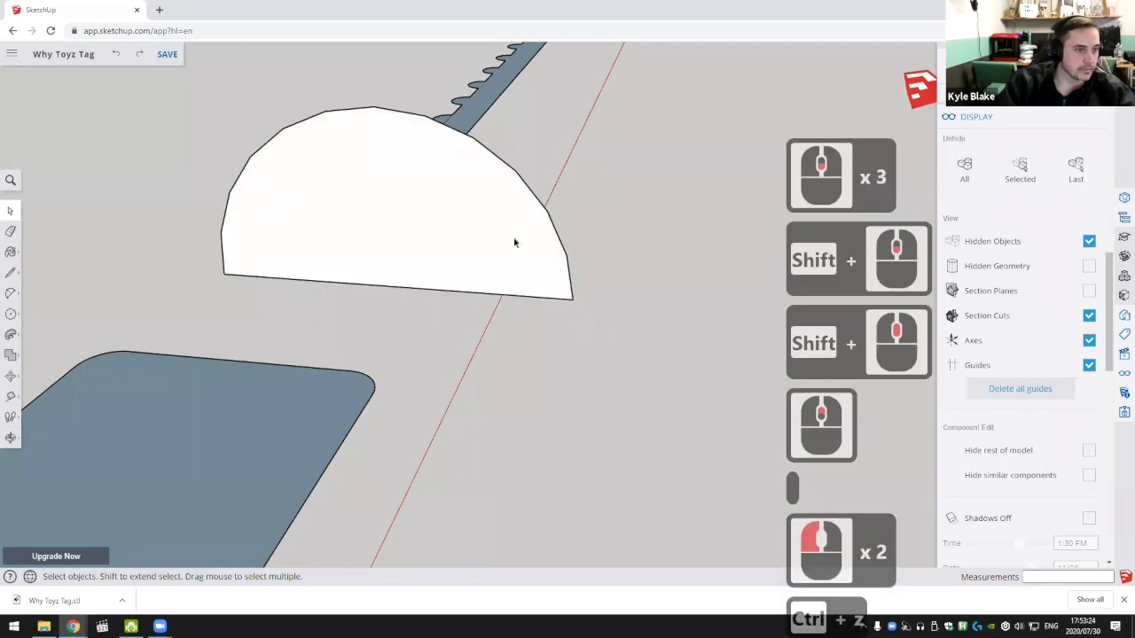
key(ctrl+z)
key(ctrl+z)
key(ctrl+z)
key(ctrl+z)
key(ctrl+z)
key(ctrl+z)
key(ctrl+z)
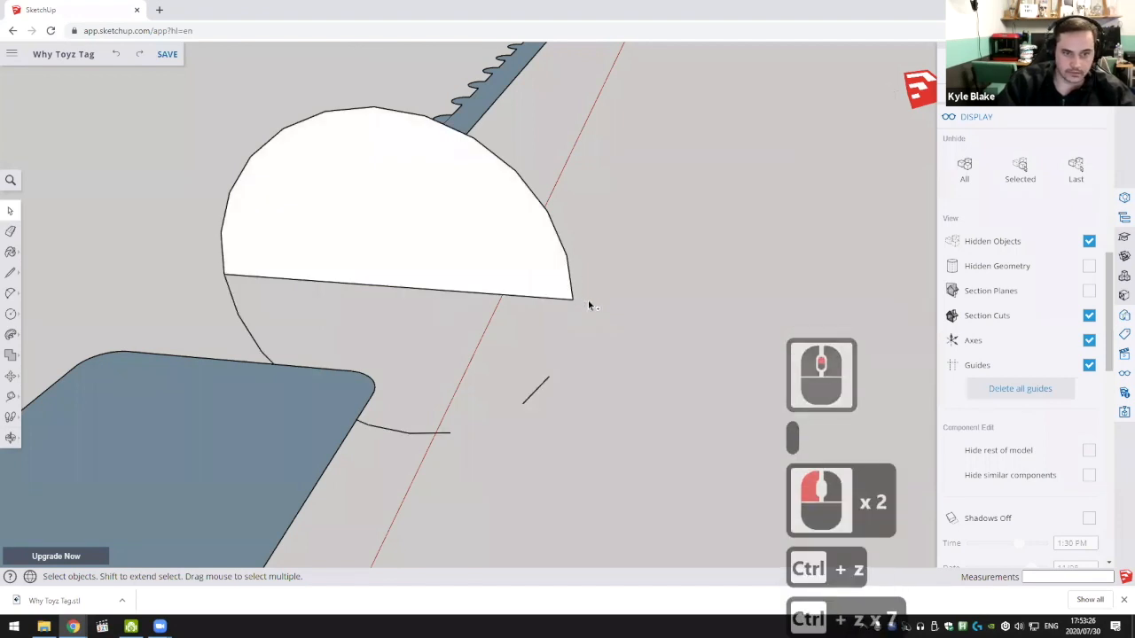
Erase the leftover arc pieces and stray short edges around the key profile.
key(e)
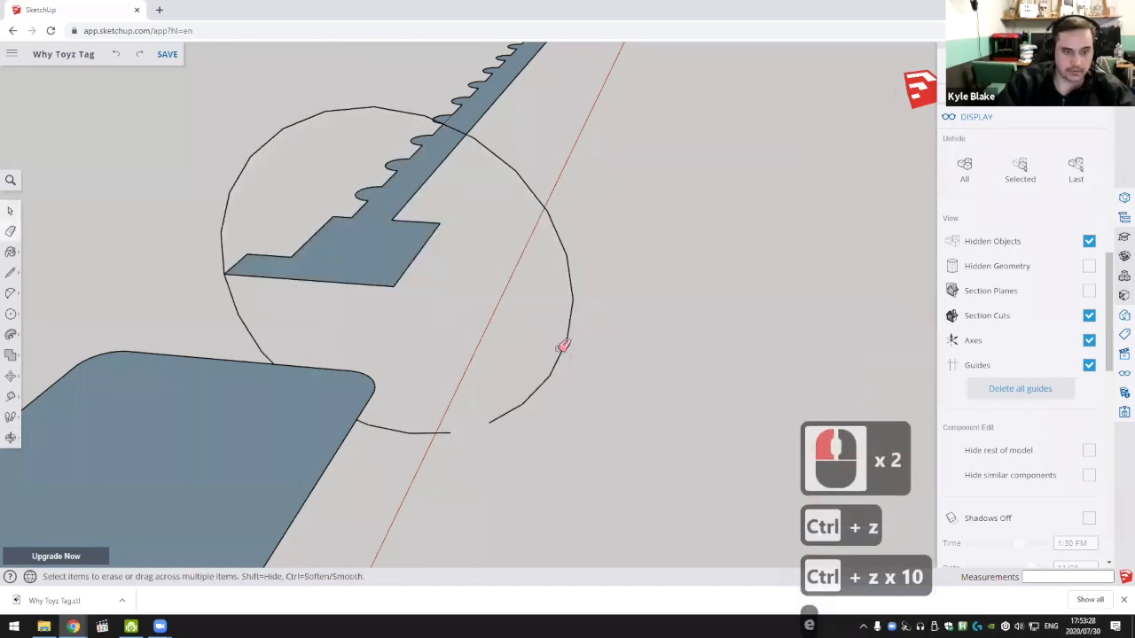
click(559, 355)
click(536, 390)
click(510, 403)
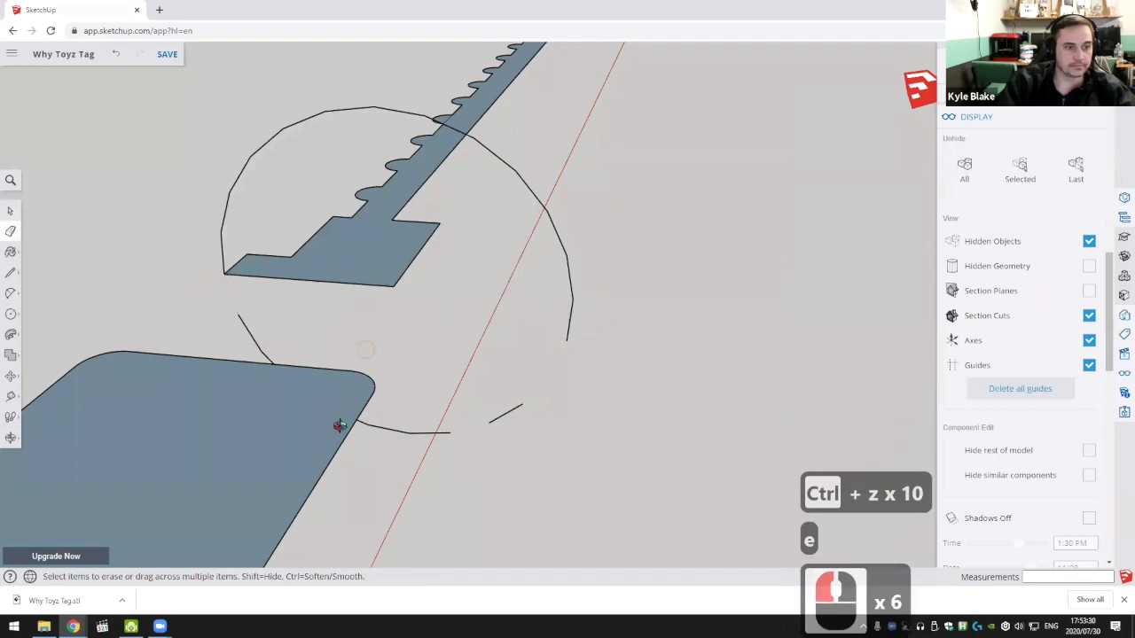
middle_drag(339, 425, 317, 417)
click(338, 454)
click(463, 490)
click(449, 483)
click(471, 471)
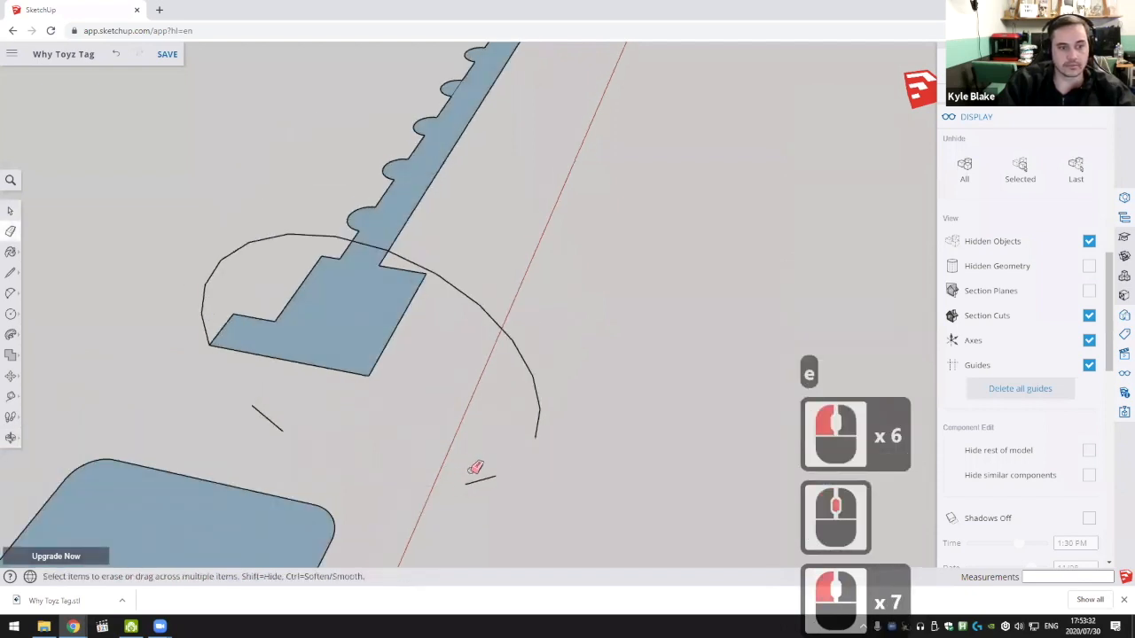
click(484, 481)
click(379, 476)
scroll(370, 365, down, 4)
middle_drag(373, 355, 240, 301)
scroll(431, 119, down, 4)
click(13, 271)
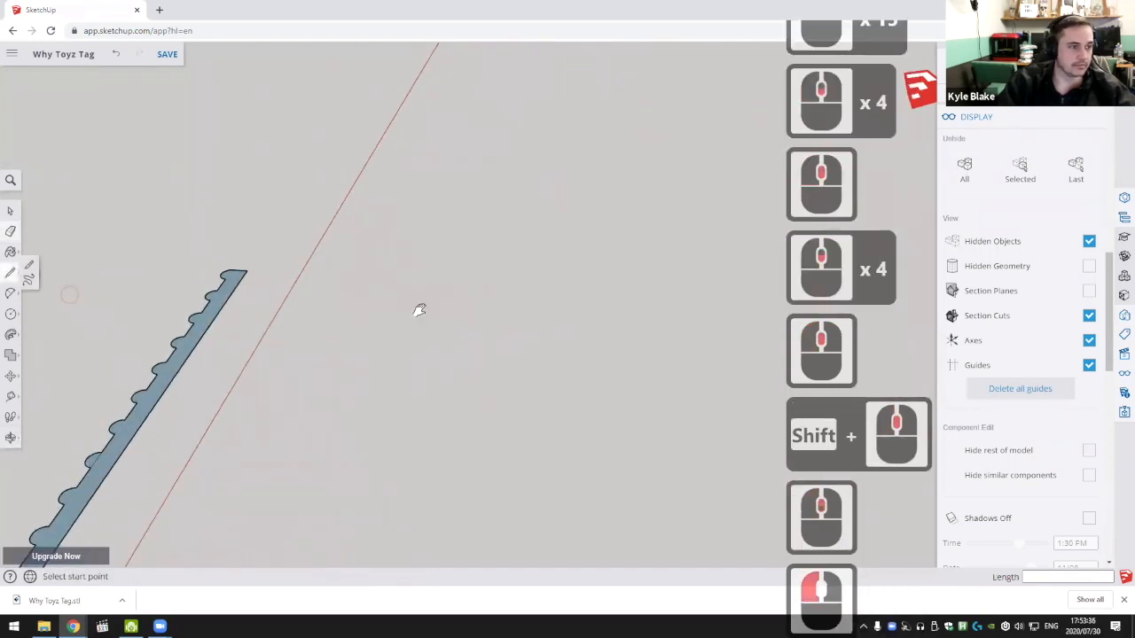
scroll(420, 312, down, 3)
shift+middle_drag(390, 434, 467, 319)
scroll(325, 434, up, 8)
scroll(128, 415, up, 1)
shift+middle_drag(253, 359, 417, 291)
scroll(348, 329, up, 1)
click(346, 332)
click(376, 318)
key(e)
drag(358, 334, 426, 308)
scroll(428, 306, down, 5)
middle_drag(427, 306, 445, 167)
scroll(447, 291, up, 3)
key(space)
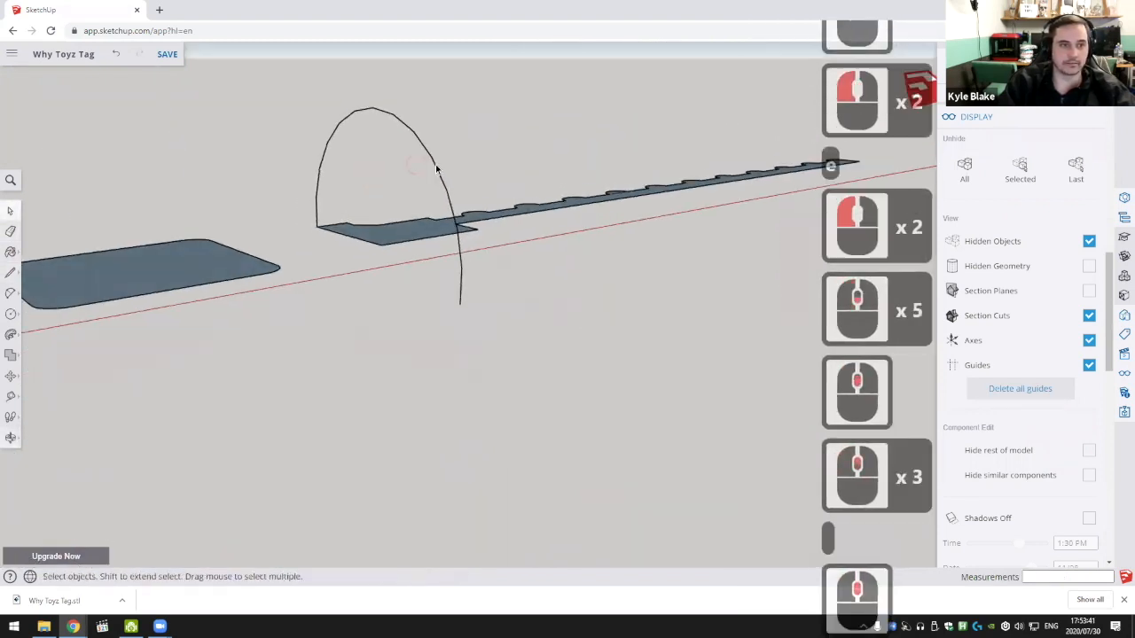
click(439, 167)
scroll(318, 215, up, 3)
ctrl+drag(303, 113, 270, 98)
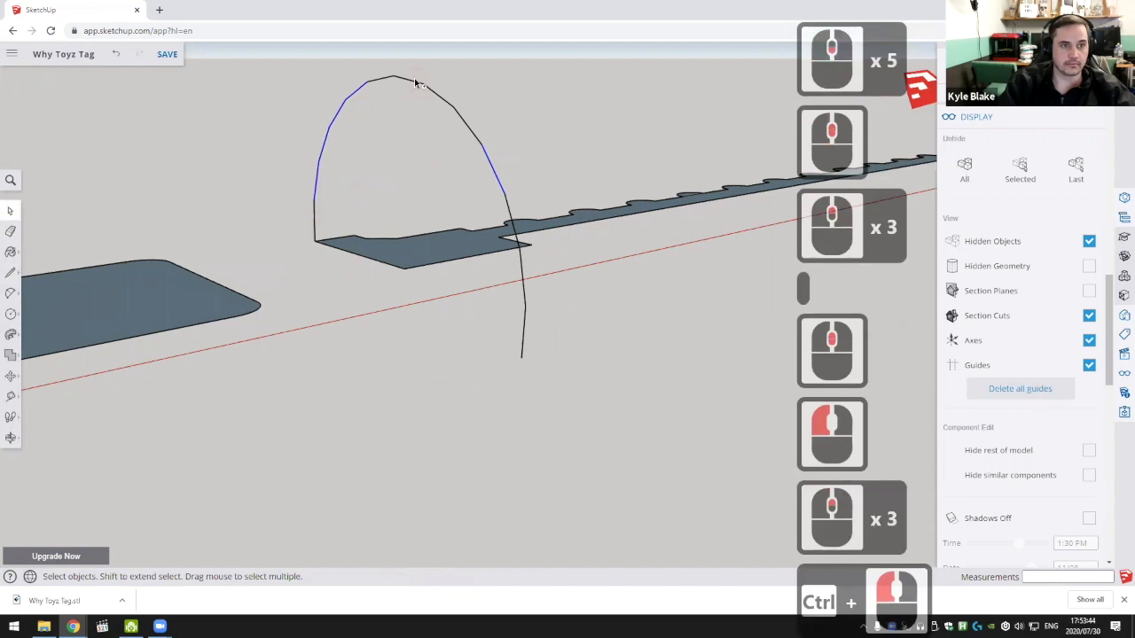
ctrl+drag(377, 80, 378, 79)
ctrl+click(473, 135)
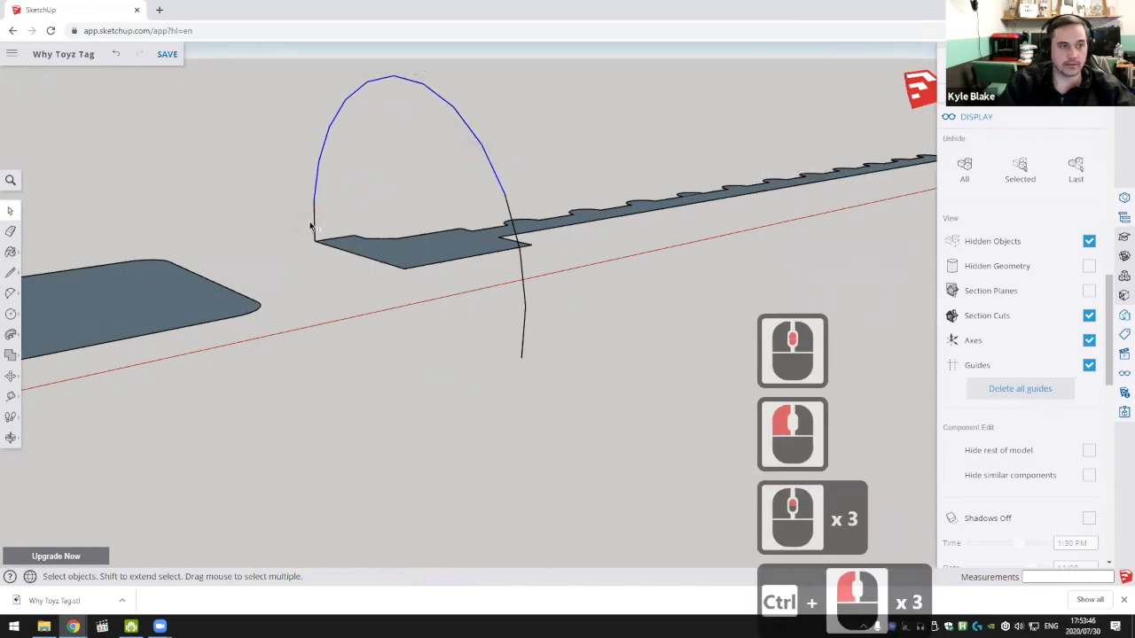
ctrl+click(506, 263)
ctrl+click(523, 256)
ctrl+click(510, 215)
middle_drag(549, 215, 518, 247)
ctrl+click(458, 254)
click(10, 336)
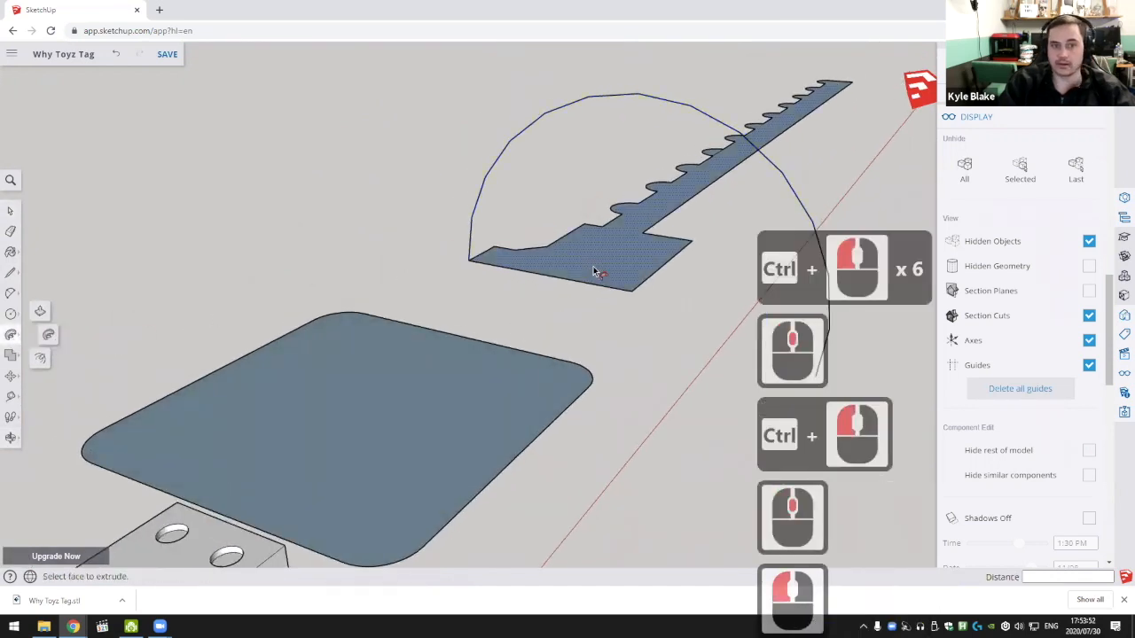
click(595, 263)
scroll(597, 264, down, 3)
shift+middle_drag(500, 284, 640, 150)
scroll(452, 291, down, 6)
scroll(513, 282, down, 1)
scroll(529, 286, down, 2)
middle_drag(661, 338, 642, 324)
scroll(688, 352, up, 5)
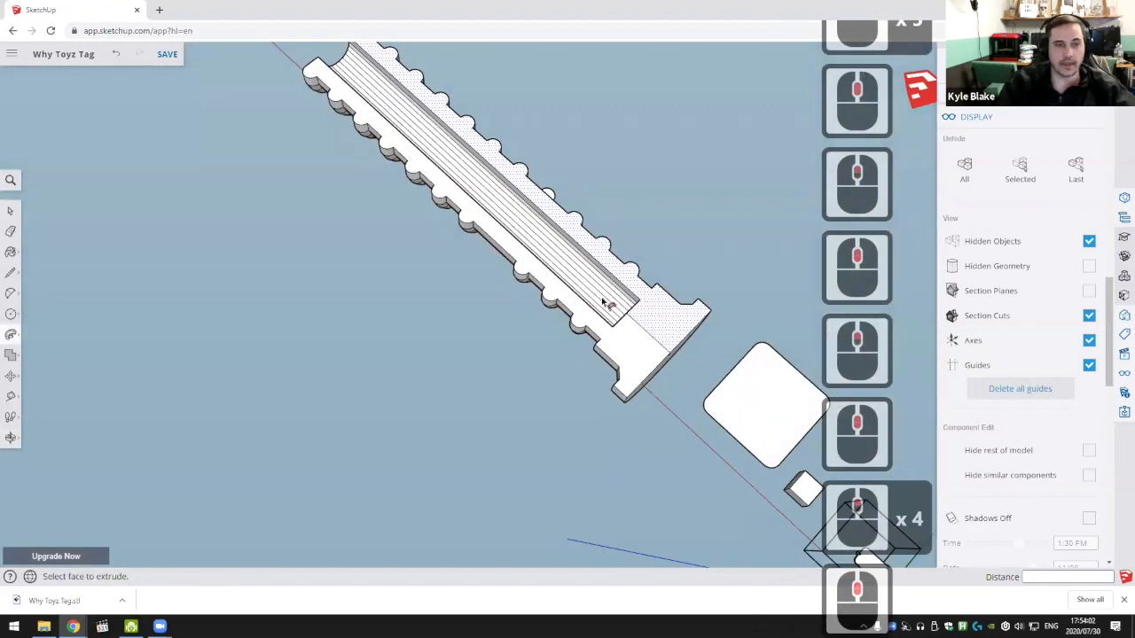
scroll(353, 272, down, 1)
shift+middle_drag(354, 239, 357, 271)
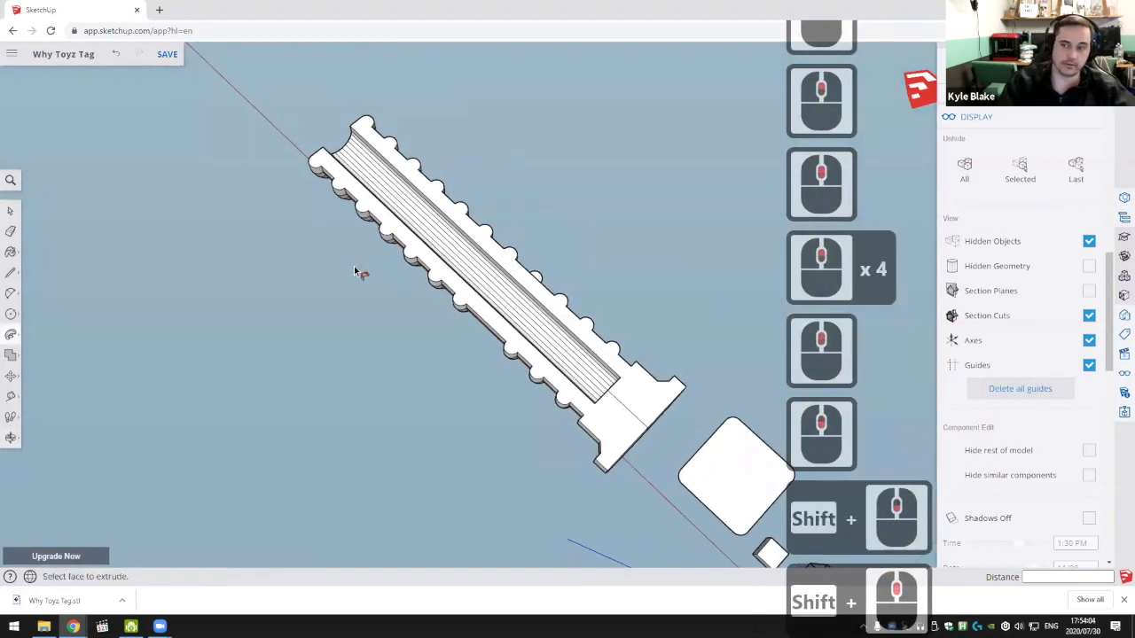
scroll(259, 337, down, 2)
middle_drag(586, 330, 671, 302)
scroll(506, 322, up, 5)
middle_drag(506, 322, 556, 327)
middle_drag(624, 242, 615, 355)
scroll(552, 362, down, 5)
scroll(608, 372, down, 1)
scroll(615, 361, down, 2)
scroll(615, 361, up, 4)
middle_drag(569, 218, 603, 396)
scroll(354, 339, up, 3)
middle_drag(483, 353, 602, 390)
scroll(474, 349, up, 1)
shift+middle_drag(603, 390, 638, 420)
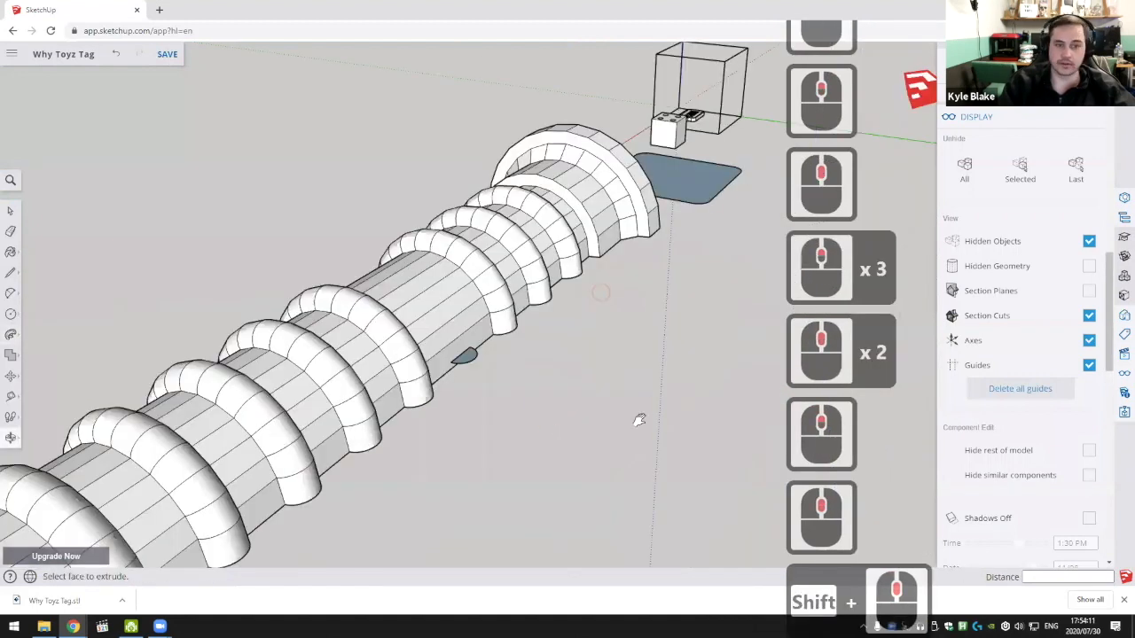
scroll(612, 390, up, 4)
scroll(486, 395, down, 3)
mouse_move(486, 396)
middle_down()
mouse_move(547, 422)
mouse_move(467, 405)
middle_up()
key(z)
key(ctrl+z)
scroll(462, 403, up, 3)
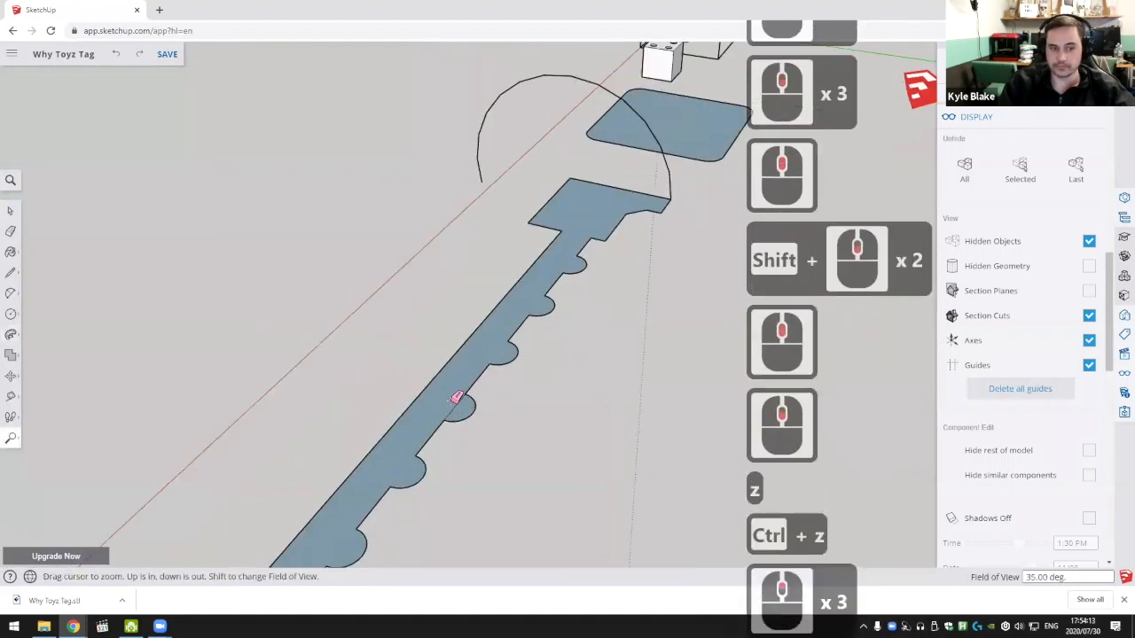
key(e)
click(459, 398)
scroll(458, 398, down, 6)
mouse_move(507, 284)
middle_down()
mouse_move(415, 380)
mouse_move(668, 299)
mouse_move(398, 329)
mouse_move(567, 279)
middle_up()
scroll(502, 292, up, 5)
click(502, 292)
mouse_move(567, 278)
shift+middle_down()
mouse_move(537, 278)
mouse_move(620, 293)
shift+middle_up()
scroll(498, 286, up, 3)
middle_drag(498, 287, 424, 312)
key(space)
click(355, 340)
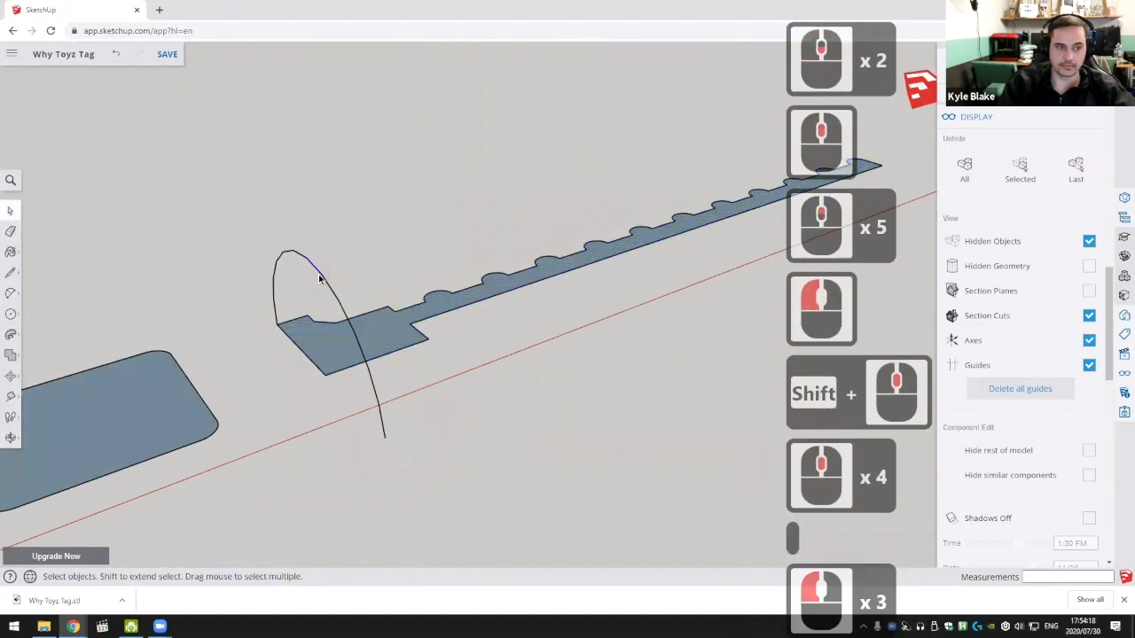
click(320, 278)
scroll(282, 328, up, 10)
scroll(281, 328, down, 10)
middle_drag(418, 355, 304, 122)
key(space)
click(307, 174)
middle_drag(376, 202, 5, 341)
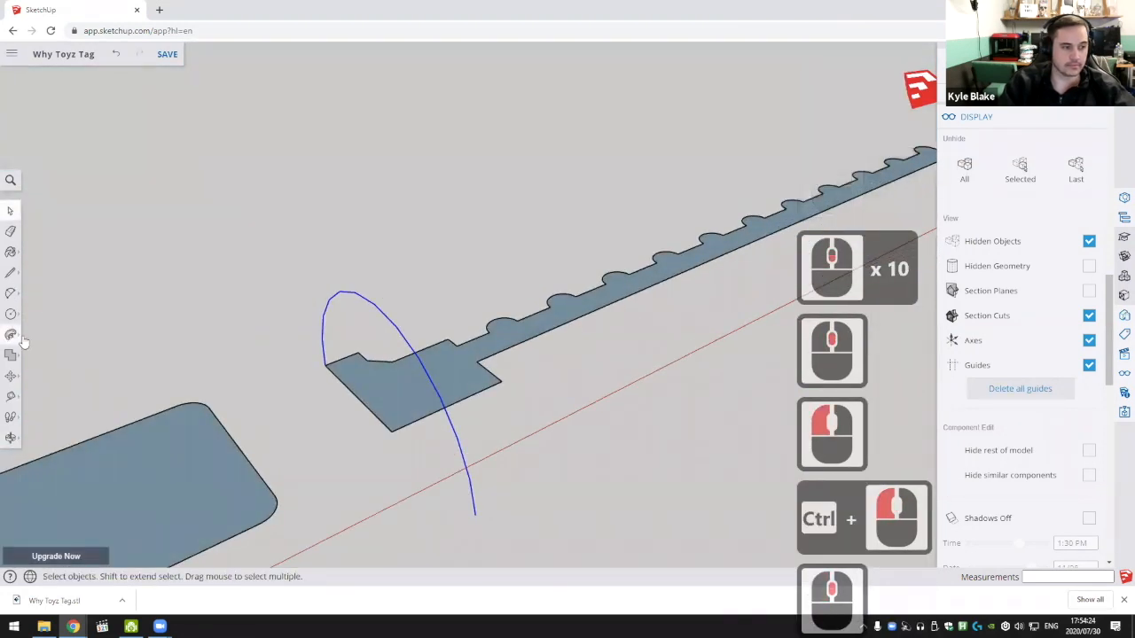
click(11, 335)
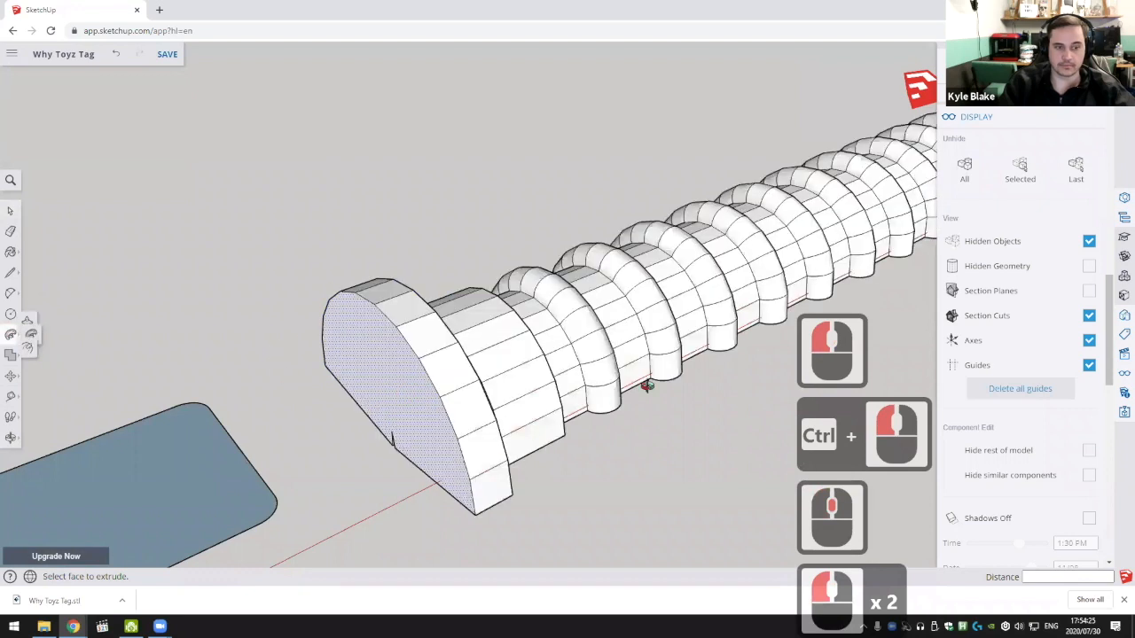
middle_drag(628, 346, 420, 272)
click(10, 273)
click(365, 273)
click(576, 282)
middle_drag(481, 114, 435, 119)
scroll(425, 137, up, 3)
key(p)
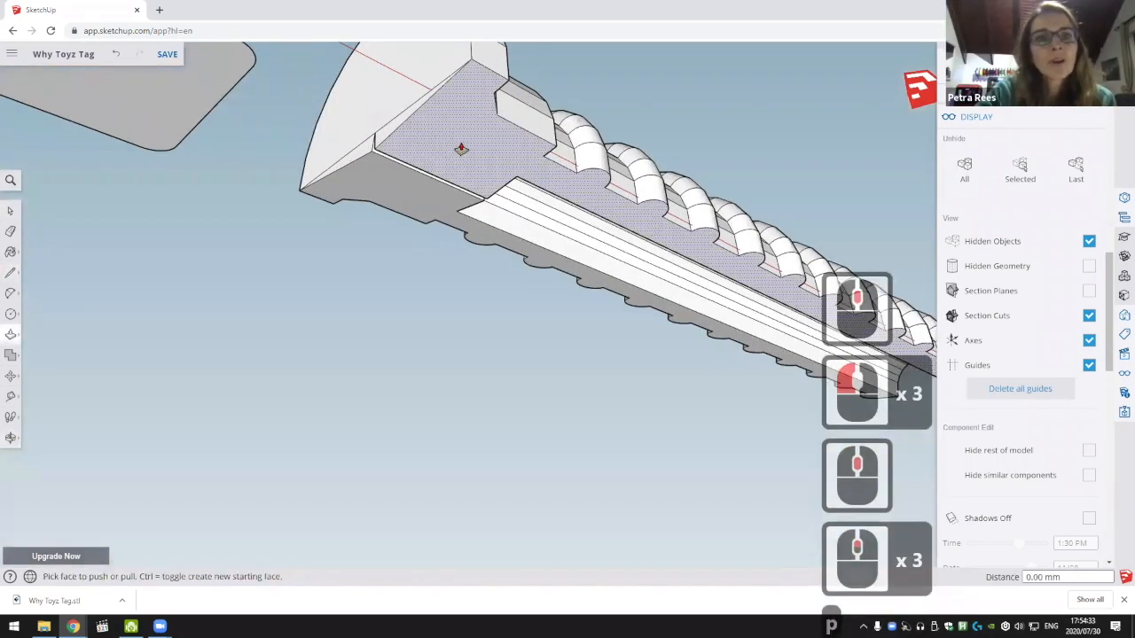
click(461, 149)
click(498, 174)
middle_drag(509, 214, 430, 341)
key(ctrl+z)
scroll(271, 261, down, 5)
middle_drag(271, 260, 496, 266)
scroll(378, 165, down, 3)
shift+middle_drag(496, 266, 520, 283)
middle_drag(493, 328, 566, 325)
scroll(778, 372, down, 3)
key(p)
scroll(553, 399, up, 6)
middle_drag(553, 399, 505, 328)
key(ctrl+z)
key(ctrl+z)
key(ctrl+z)
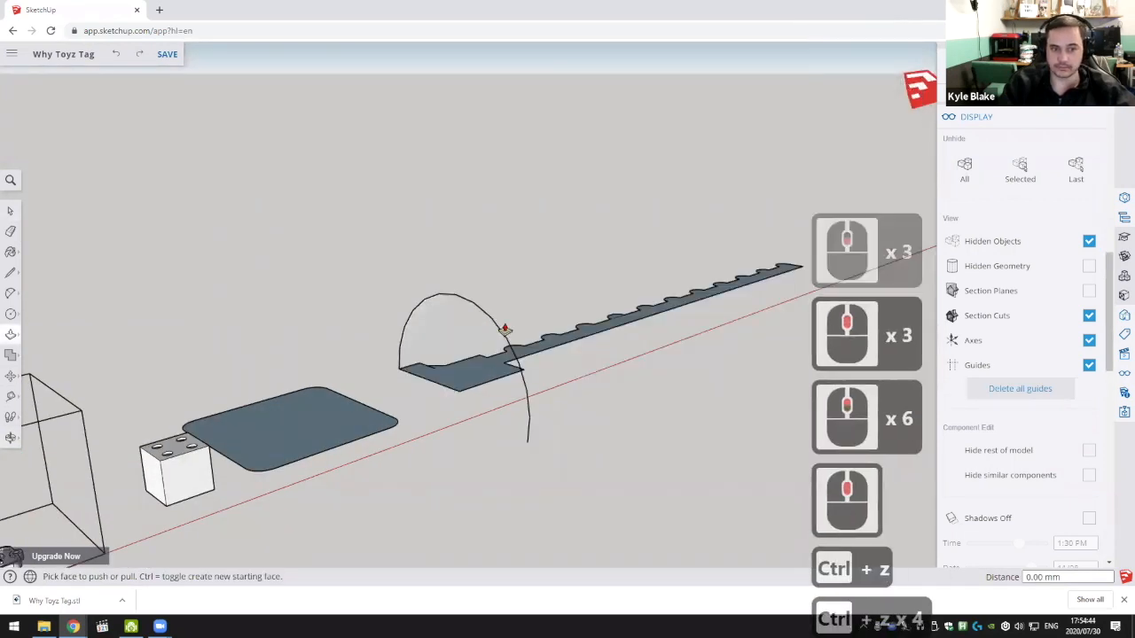
Undo back to the flat profile and delete the whole semicircular arc above the key head.
key(ctrl+z)
key(ctrl+z)
key(ctrl+z)
key(ctrl+z)
key(e)
key(space)
click(530, 430)
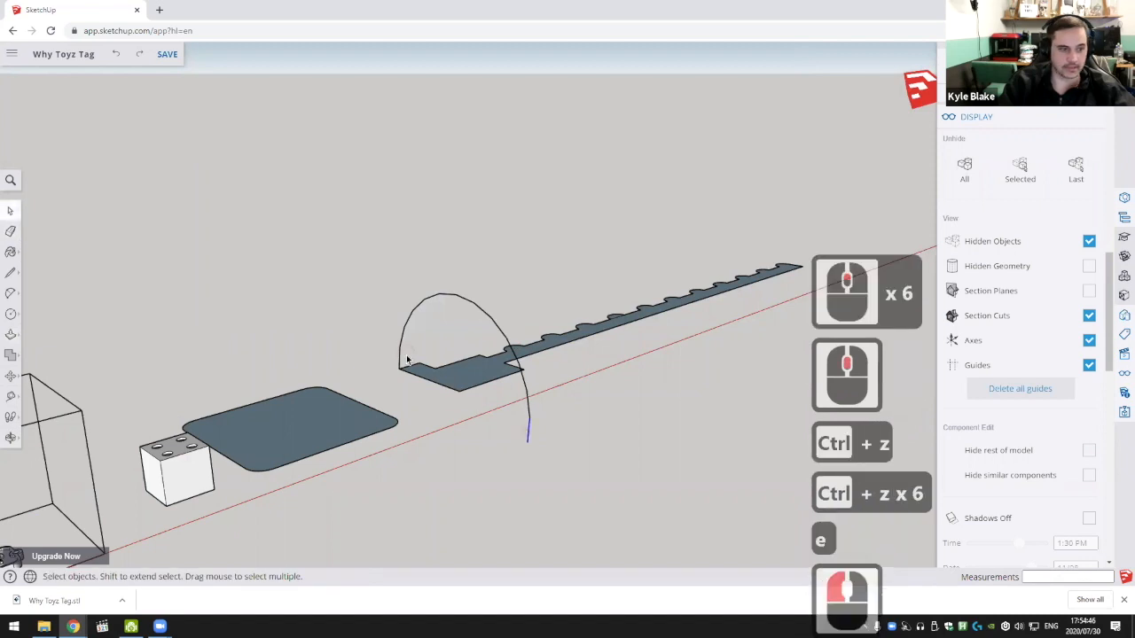
scroll(408, 357, up, 4)
key(e)
click(398, 355)
key(space)
triple_click(407, 302)
scroll(419, 310, down, 5)
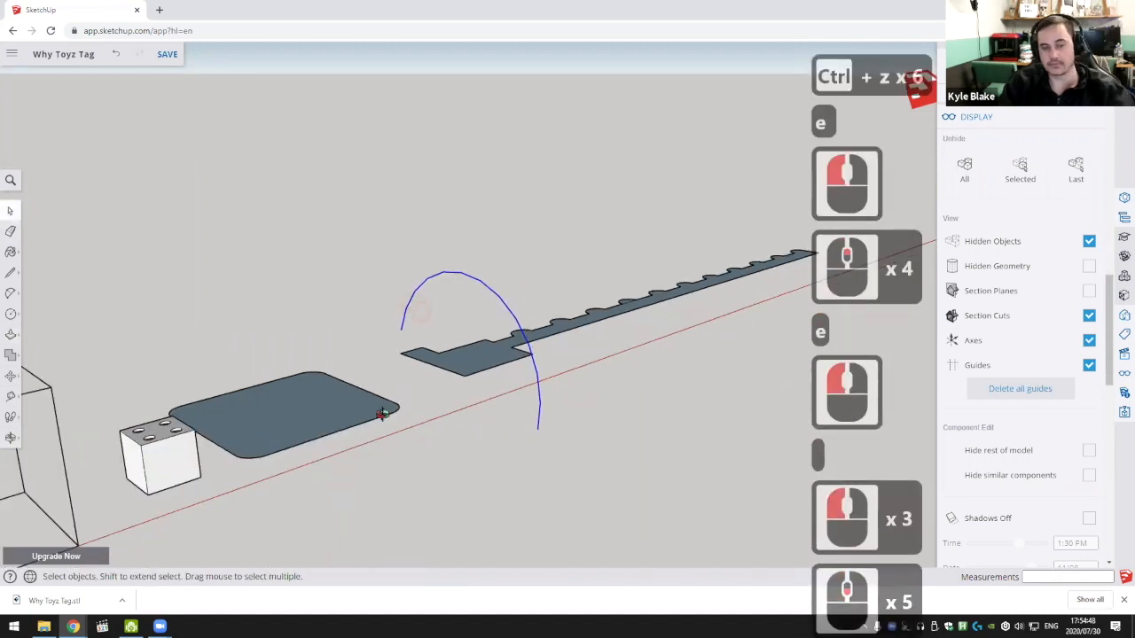
key(Delete)
scroll(464, 319, down, 7)
Erase the stray line under the fourth bump of the key profile.
middle_drag(463, 319, 461, 469)
scroll(453, 450, down, 7)
scroll(488, 440, up, 1)
shift+middle_drag(461, 470, 479, 436)
shift+middle_drag(479, 436, 371, 383)
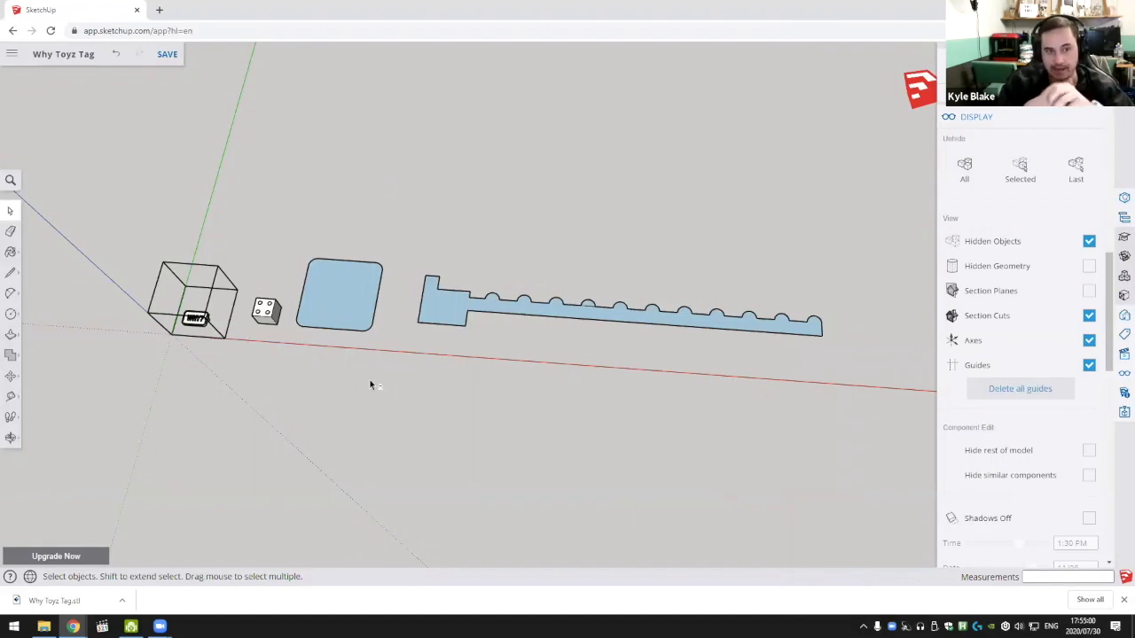
scroll(603, 304, up, 7)
key(e)
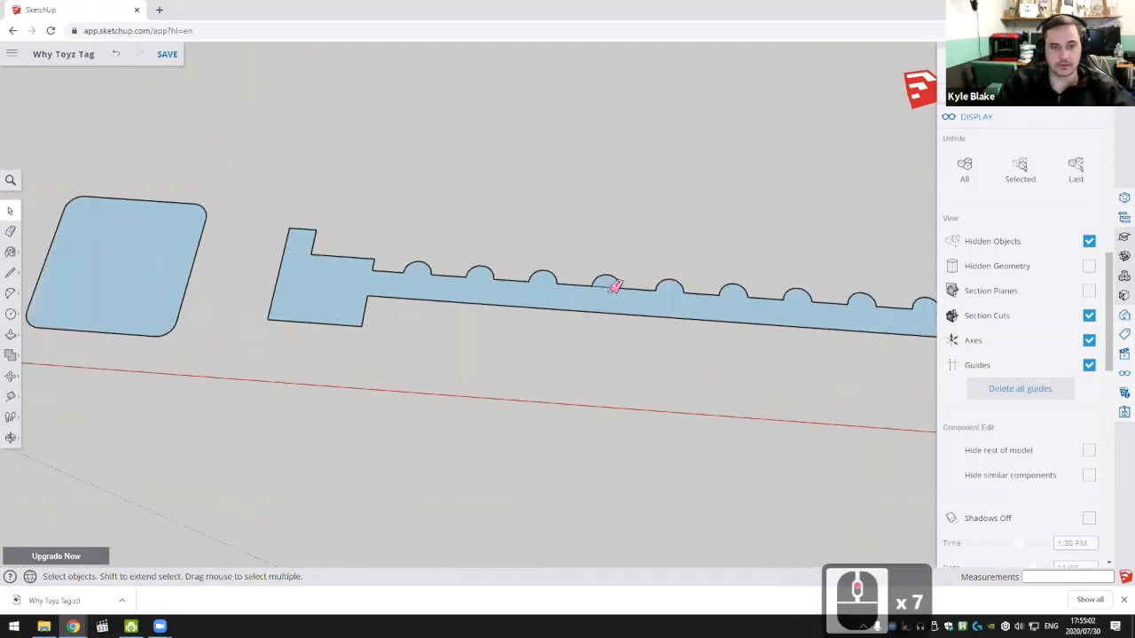
click(609, 286)
scroll(564, 289, down, 6)
mouse_move(531, 289)
shift+middle_down()
mouse_move(520, 289)
mouse_move(532, 292)
shift+middle_up()
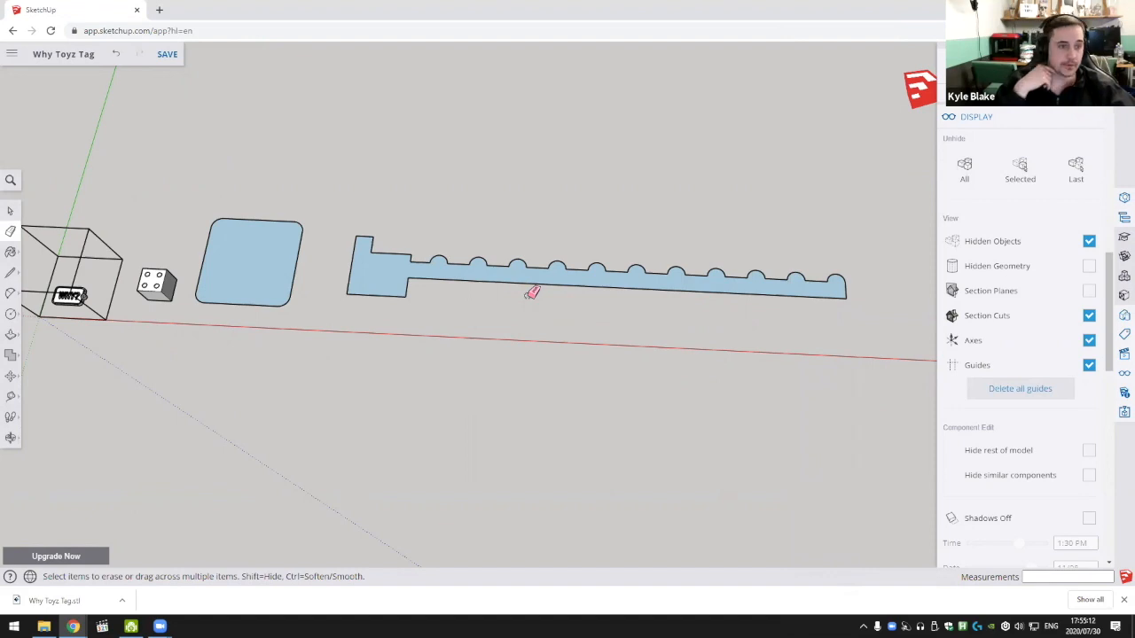
middle_drag(396, 252, 257, 169)
shift+middle_drag(257, 168, 324, 132)
scroll(441, 221, up, 10)
middle_drag(355, 208, 390, 211)
shift+middle_drag(390, 211, 354, 217)
Move-copy the rounded square face with Ctrl, placing the copy straight above the original.
scroll(398, 221, up, 5)
shift+middle_drag(532, 226, 390, 224)
key(space)
click(390, 224)
click(13, 377)
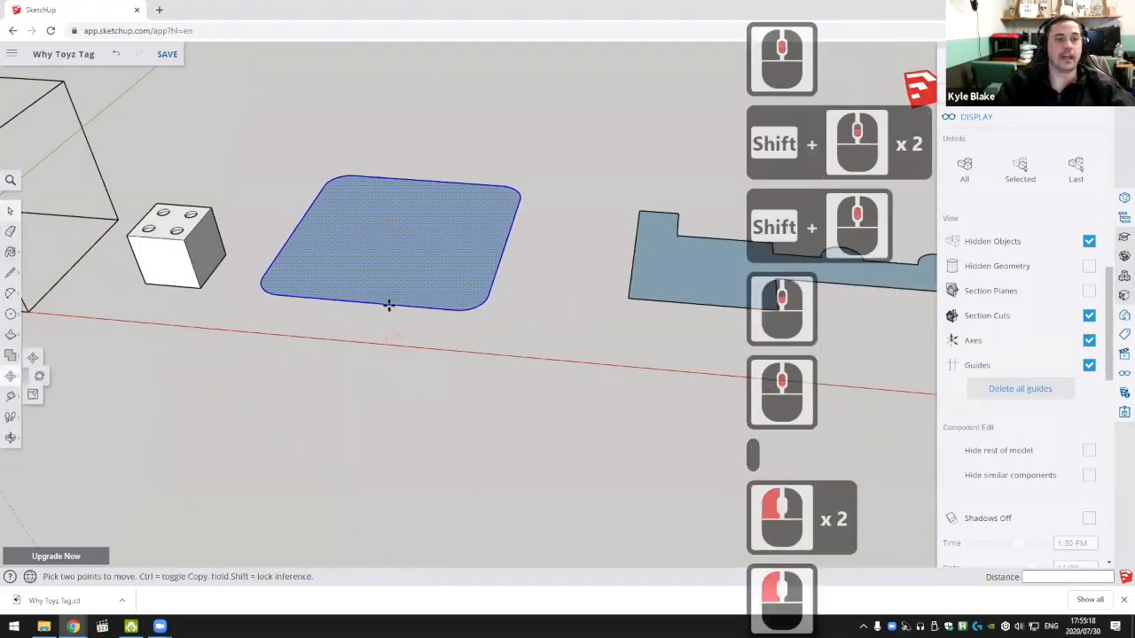
middle_drag(387, 306, 364, 304)
click(366, 302)
key(ctrl)
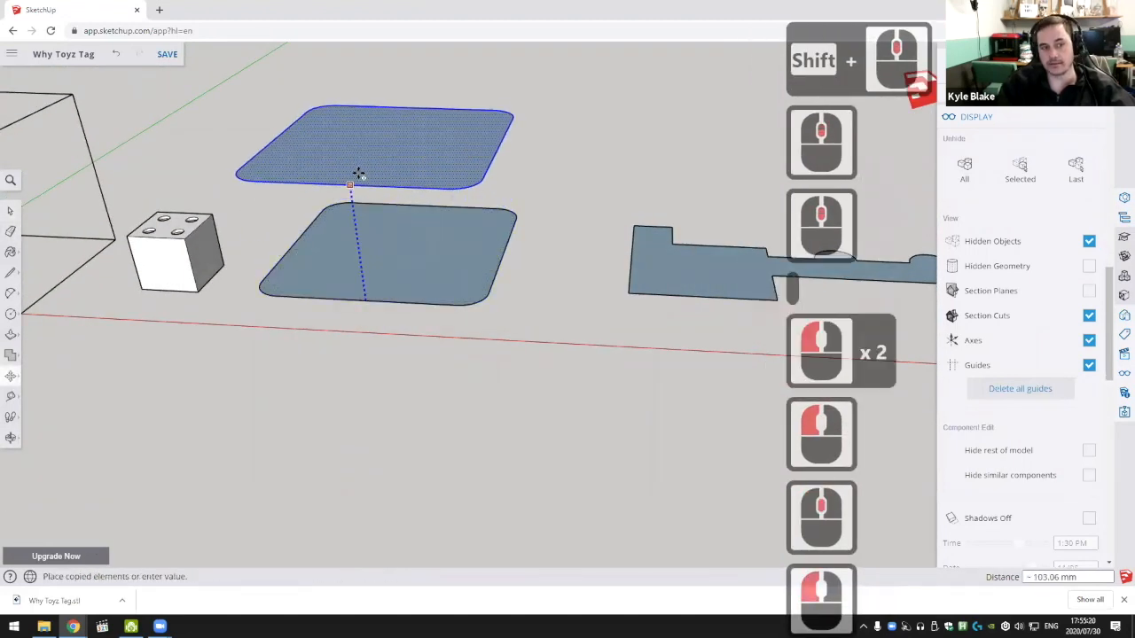
shift+click(386, 172)
key(space)
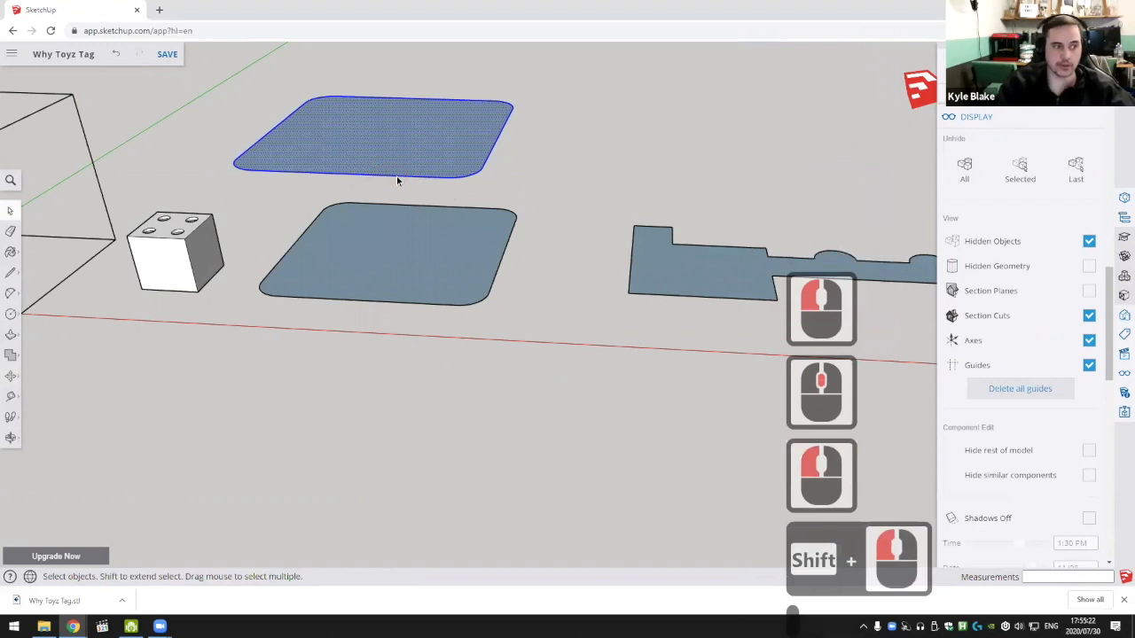
middle_drag(424, 226, 420, 184)
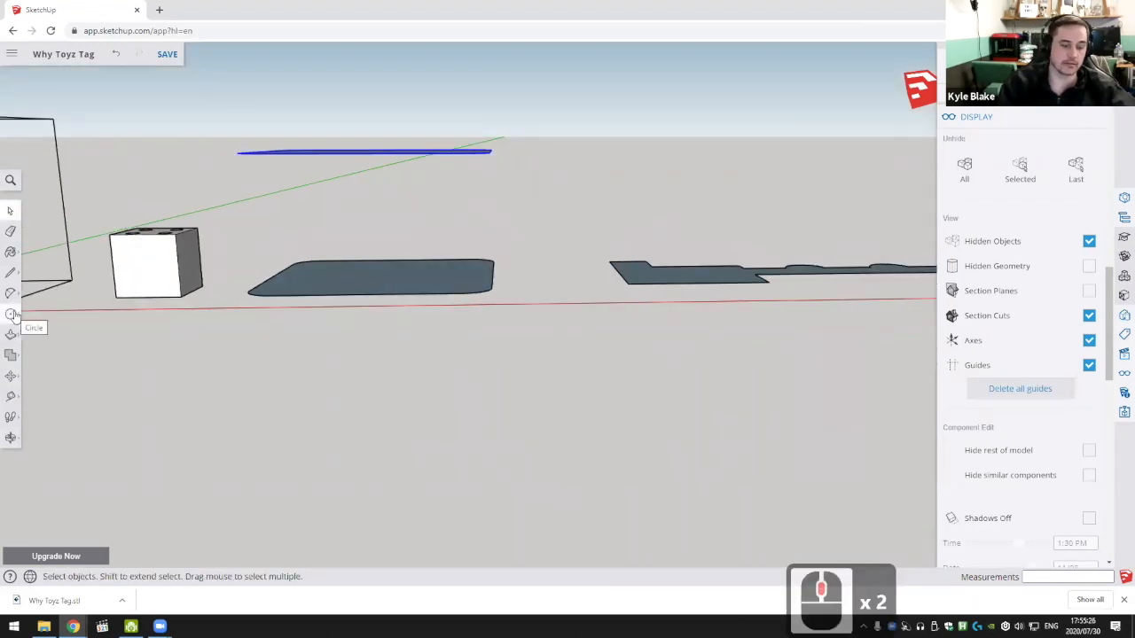
shift+middle_drag(293, 332, 262, 384)
middle_click(349, 360)
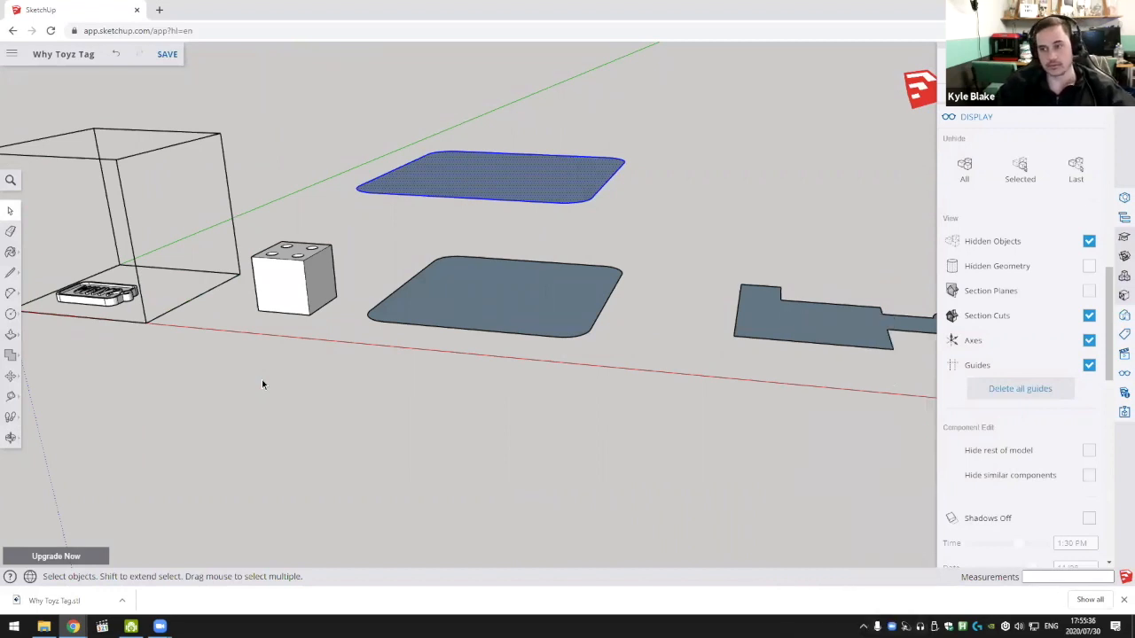
middle_drag(221, 377, 166, 321)
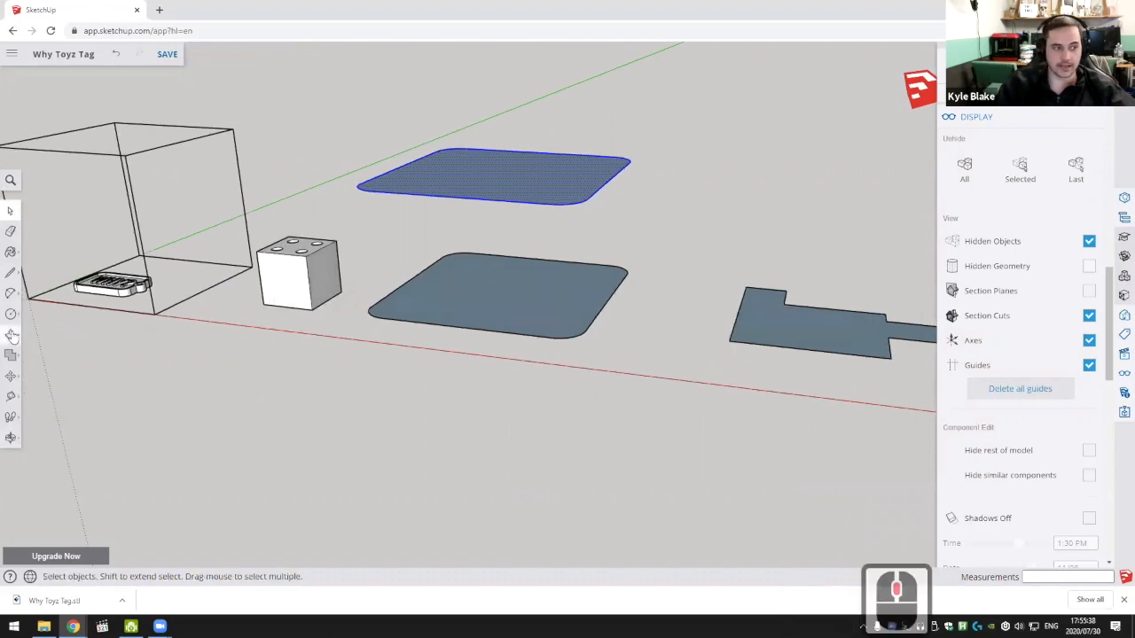
middle_drag(561, 288, 543, 226)
Rotate the floating copy 90° about its edge so it stands upright.
key(r)
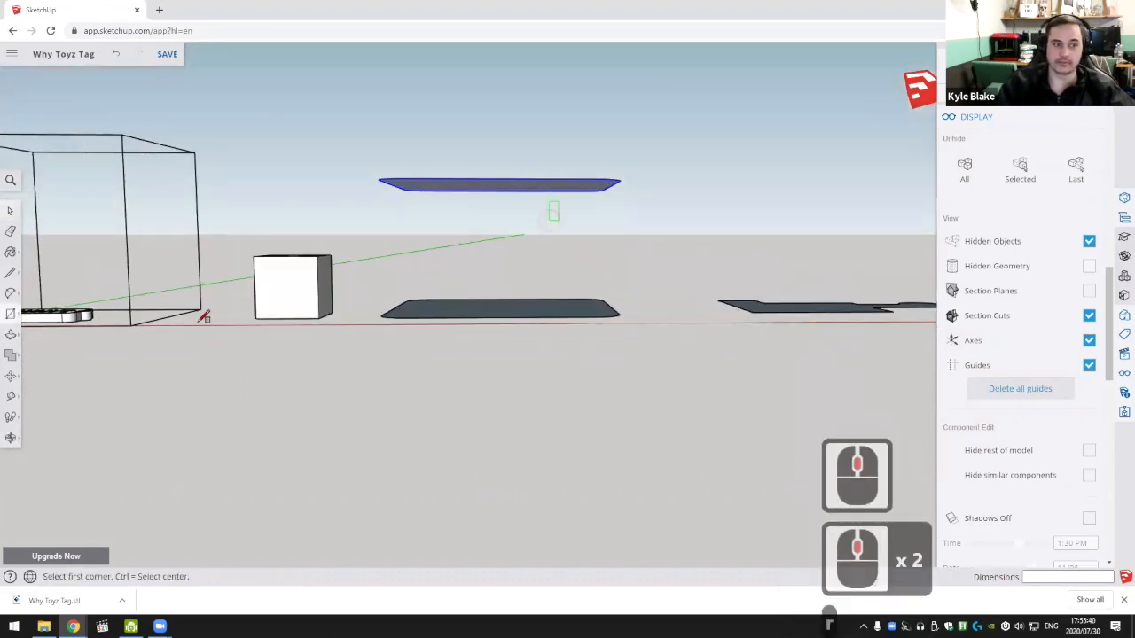
middle_drag(205, 316, 276, 306)
click(10, 377)
click(57, 380)
middle_drag(100, 390, 91, 395)
click(13, 379)
click(48, 378)
middle_drag(430, 240, 524, 177)
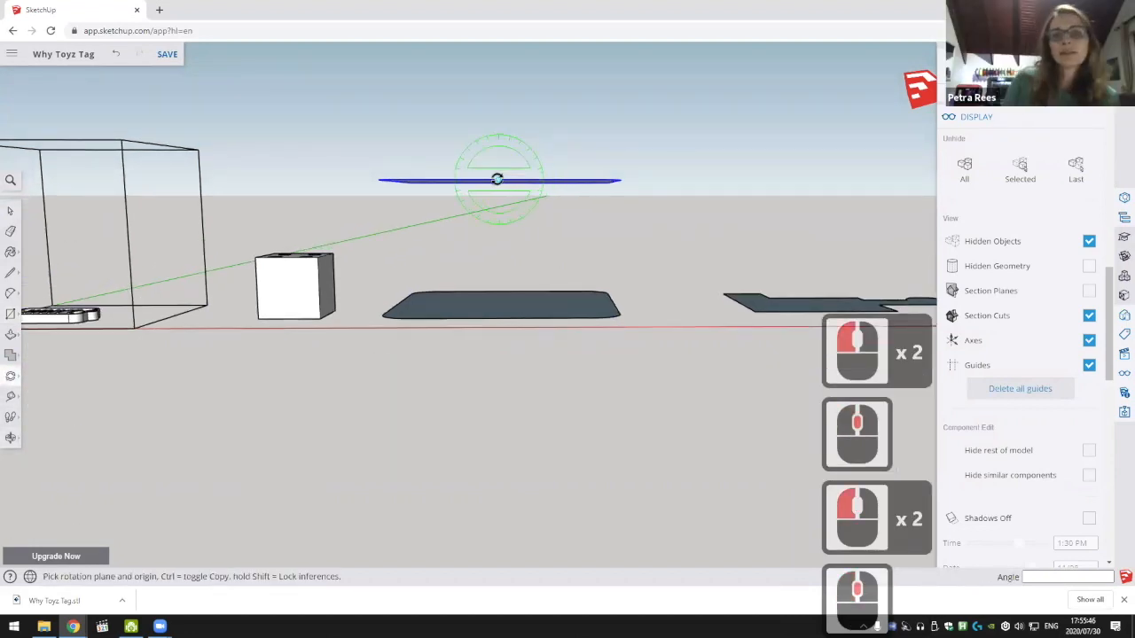
click(497, 179)
click(438, 180)
text(90)
key(Return)
Select the base plate face, then drop it from the selection.
middle_drag(490, 235, 519, 326)
key(space)
double_click(578, 302)
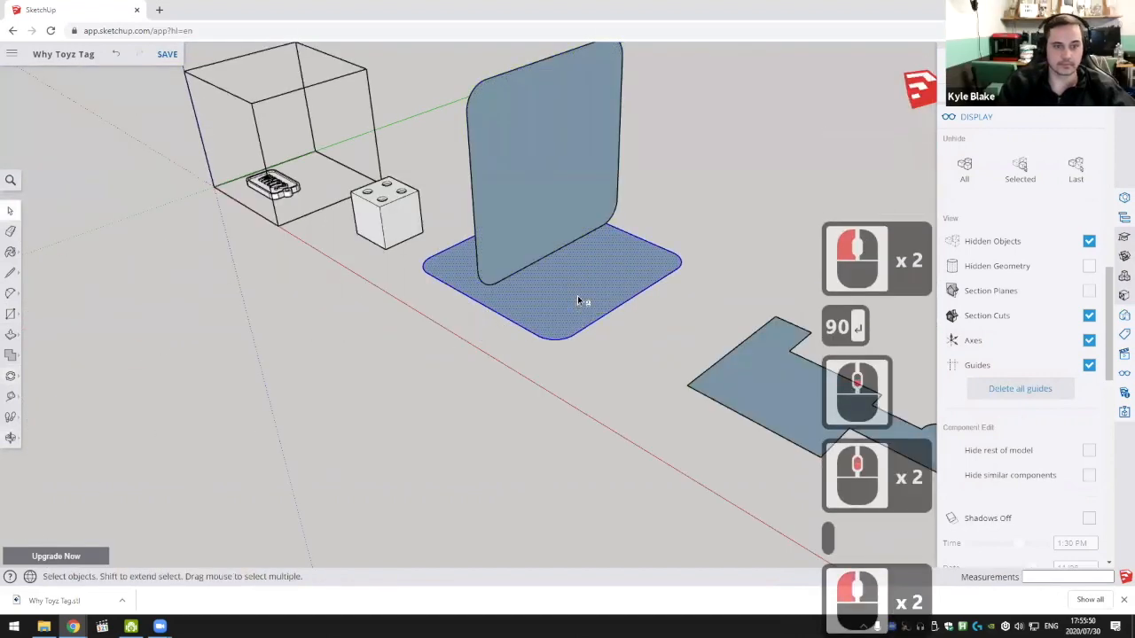
shift+click(578, 302)
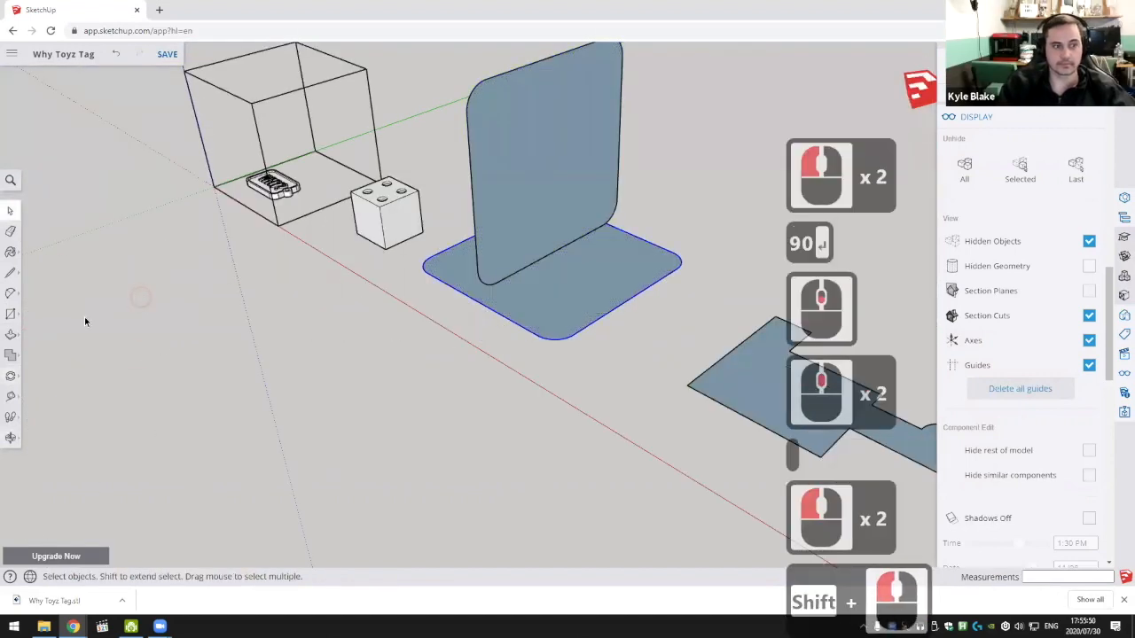
click(10, 337)
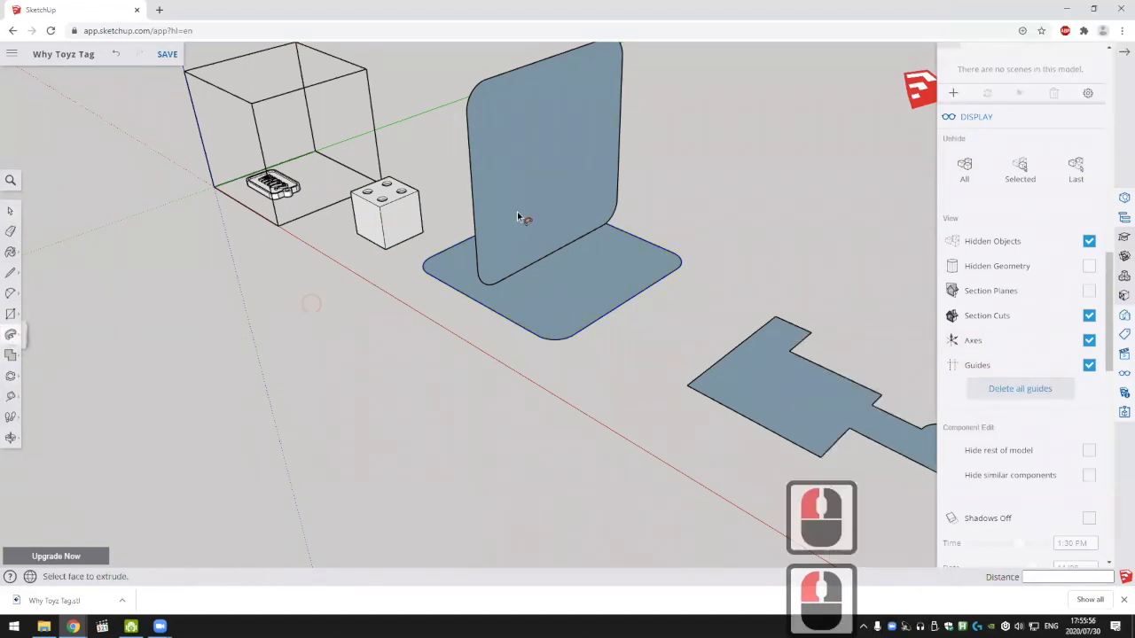
scroll(615, 266, down, 4)
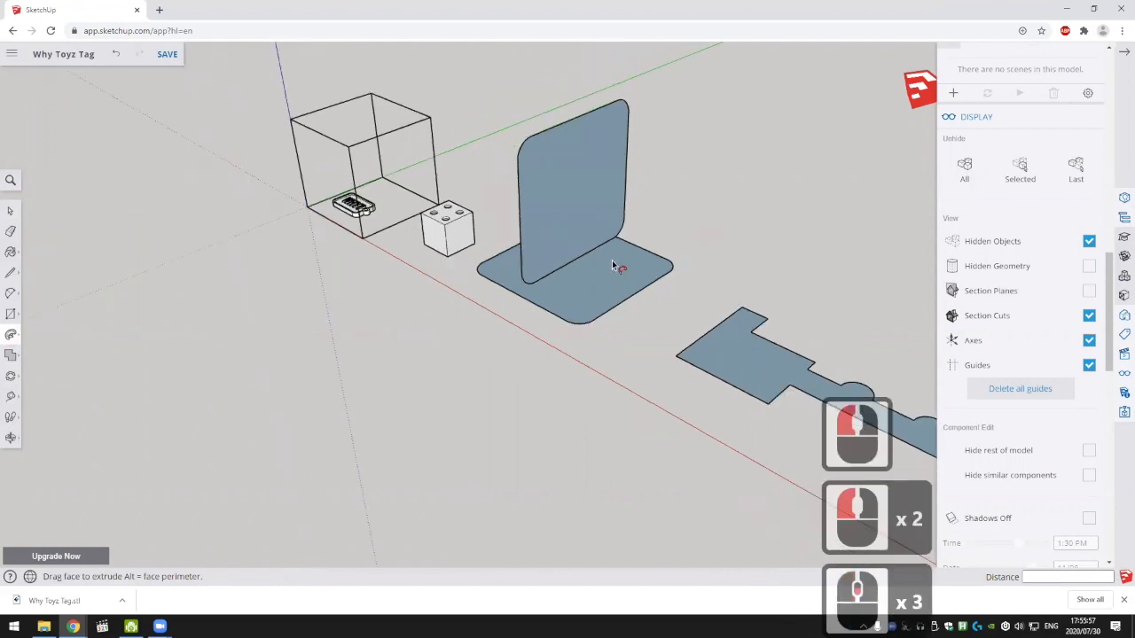
scroll(496, 311, up, 5)
shift+scroll(478, 308, down, 2)
scroll(479, 307, down, 1)
mouse_move(559, 306)
shift+middle_down()
mouse_move(478, 307)
mouse_move(557, 304)
shift+middle_up()
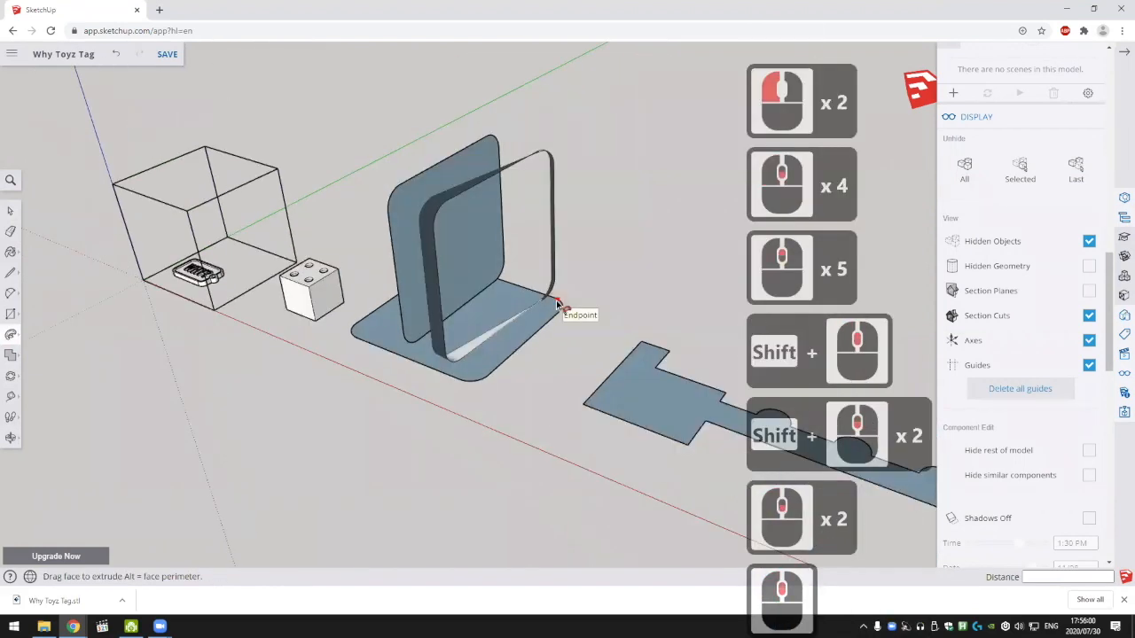
key(Escape)
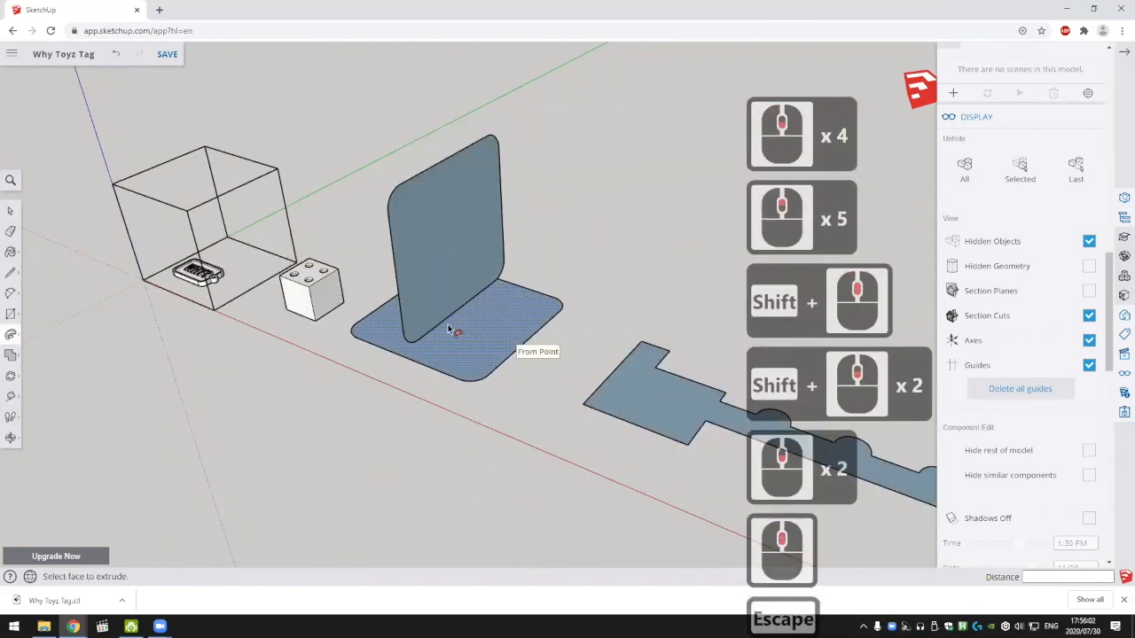
middle_click(477, 319)
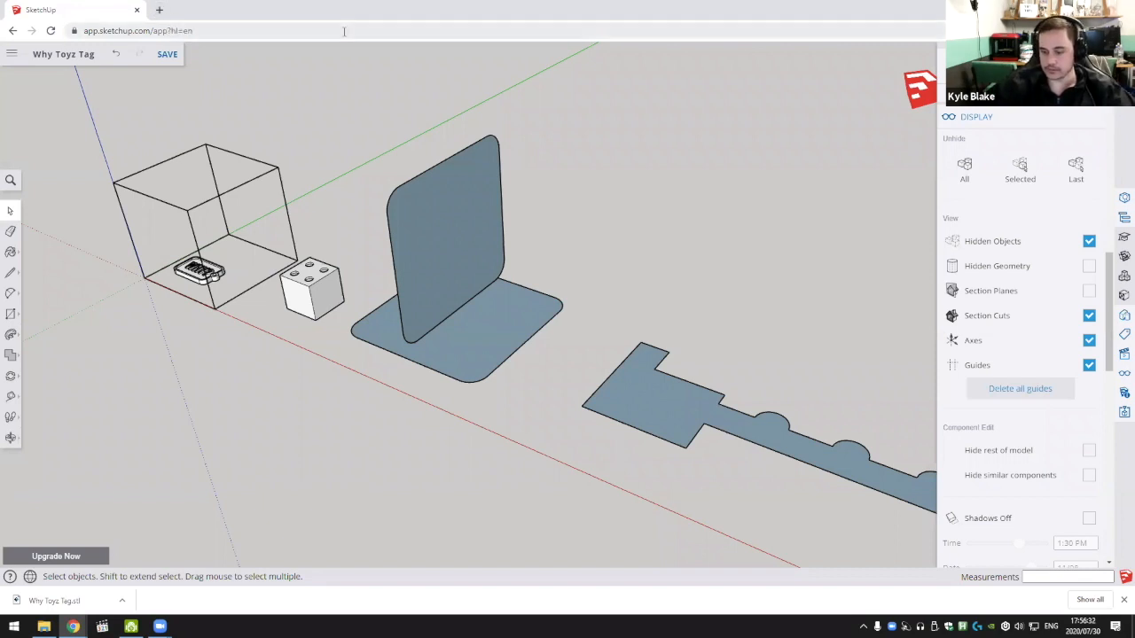
scroll(452, 259, up, 2)
Push/pull the upright rounded plate into a rounded box.
double_click(512, 360)
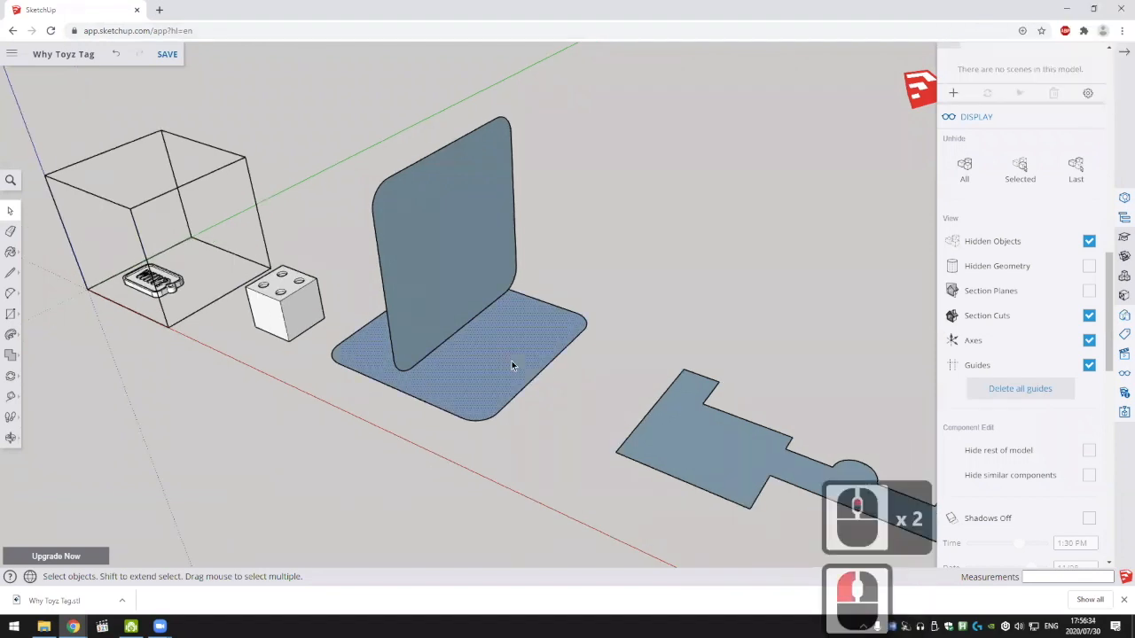
click(11, 334)
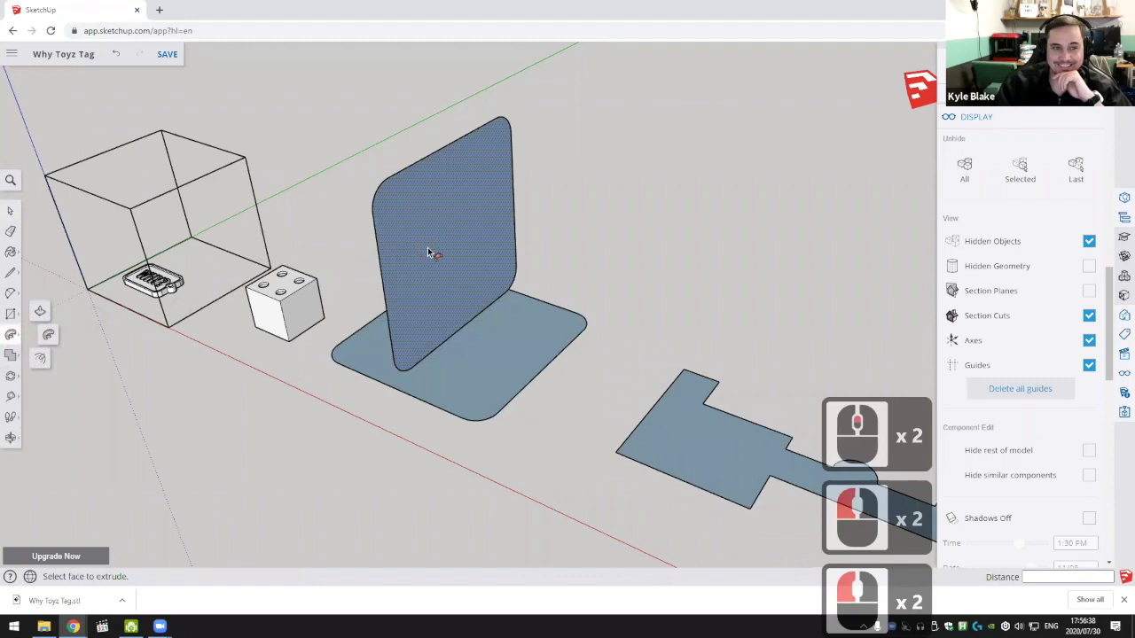
click(428, 253)
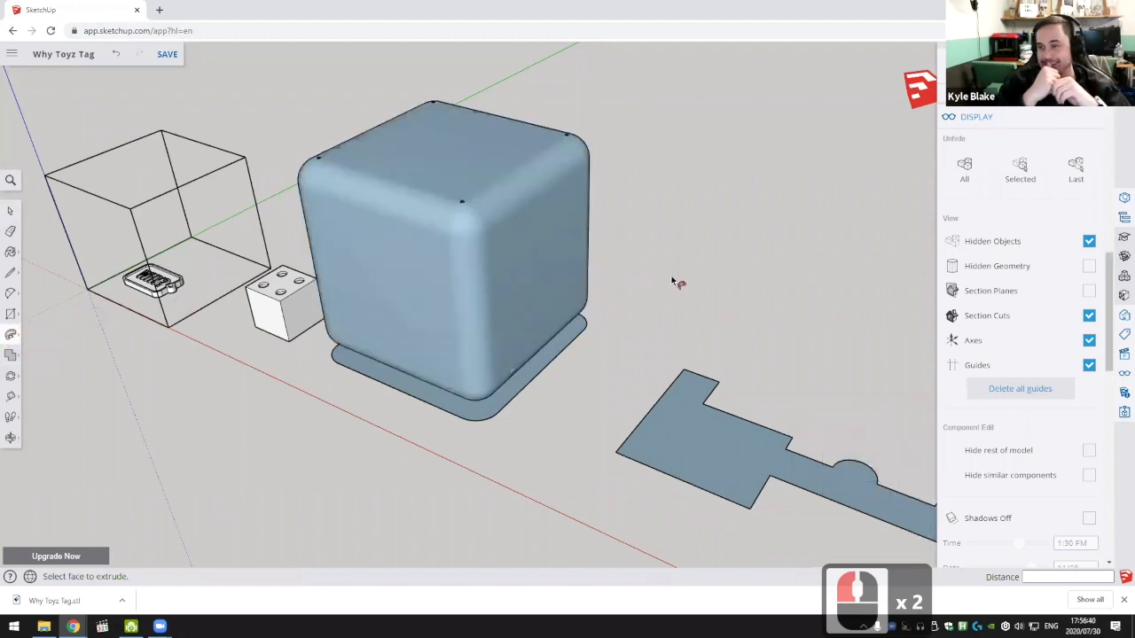
Select the whole rounded cube and reverse its faces so the outside shows white.
key(space)
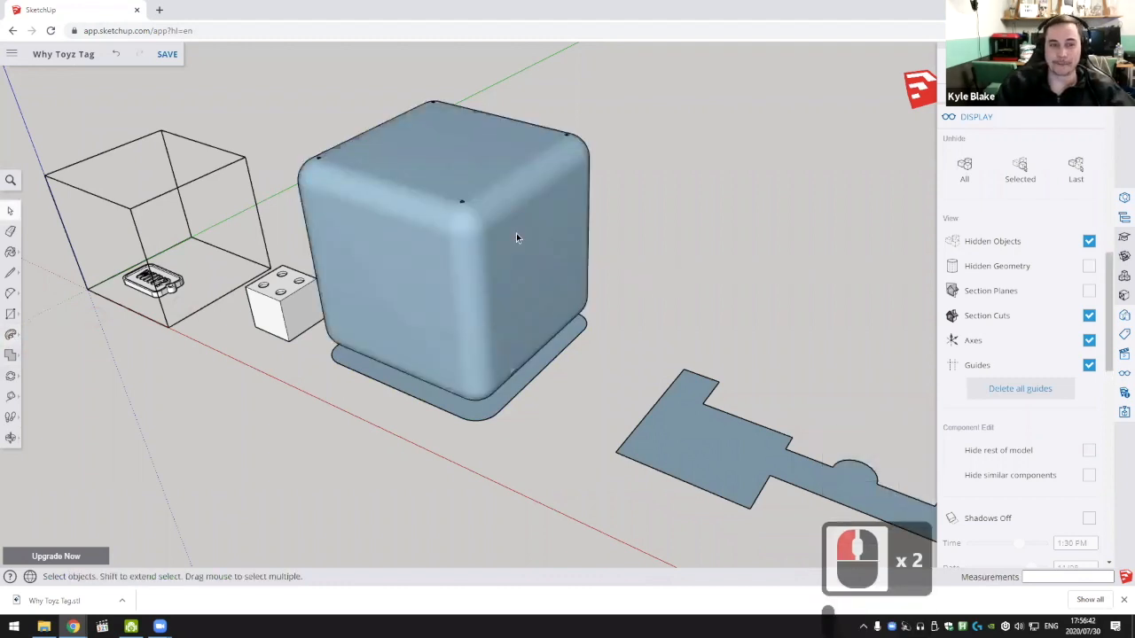
double_click(515, 233)
right_click(516, 233)
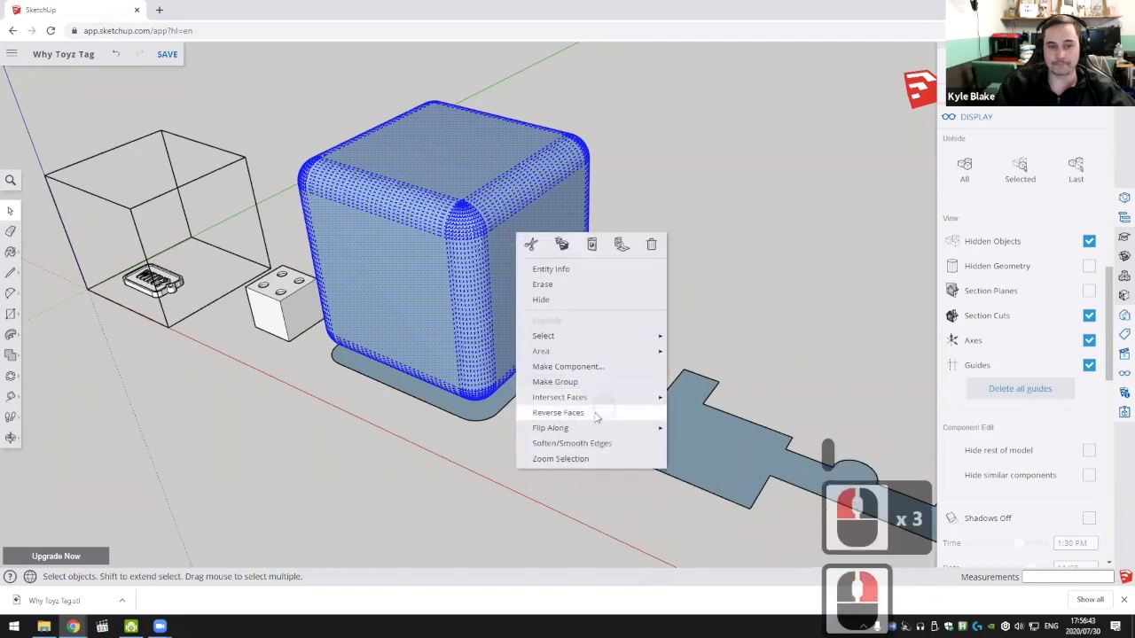
click(596, 412)
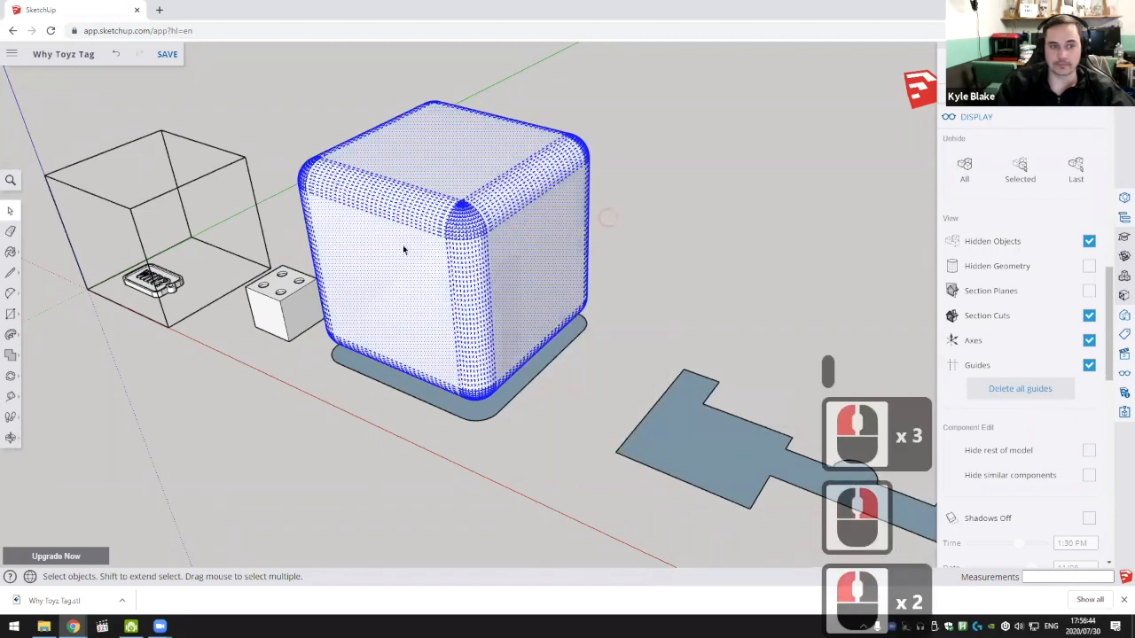
middle_drag(403, 249, 413, 275)
Select the whole rounded cube and Ctrl-move a copy beside the original.
scroll(425, 248, up, 20)
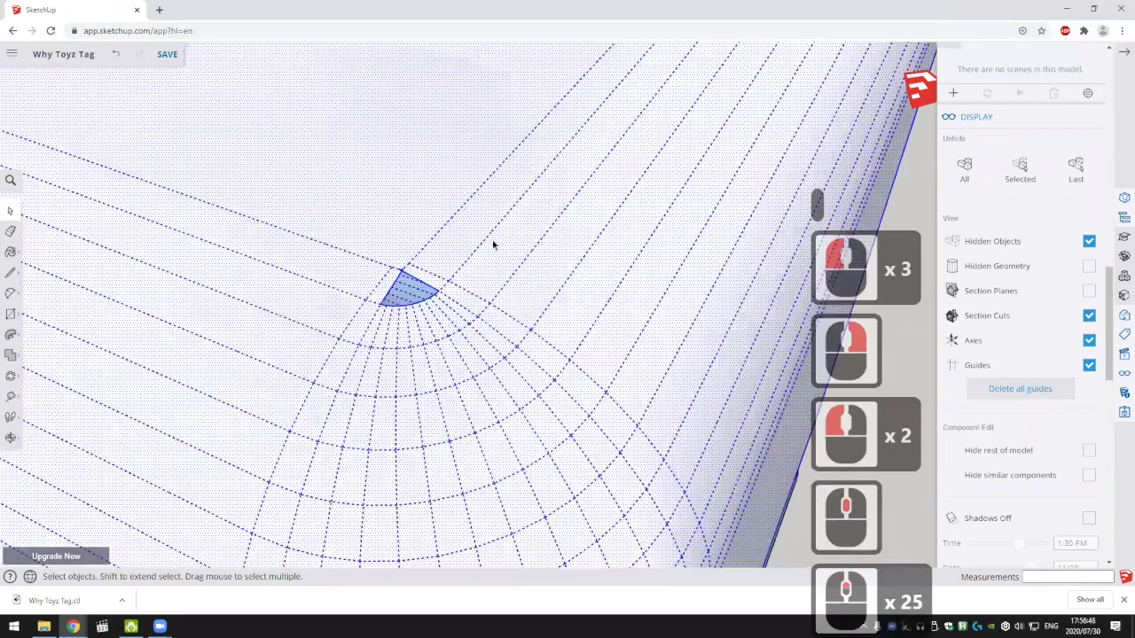
click(523, 245)
scroll(530, 249, down, 20)
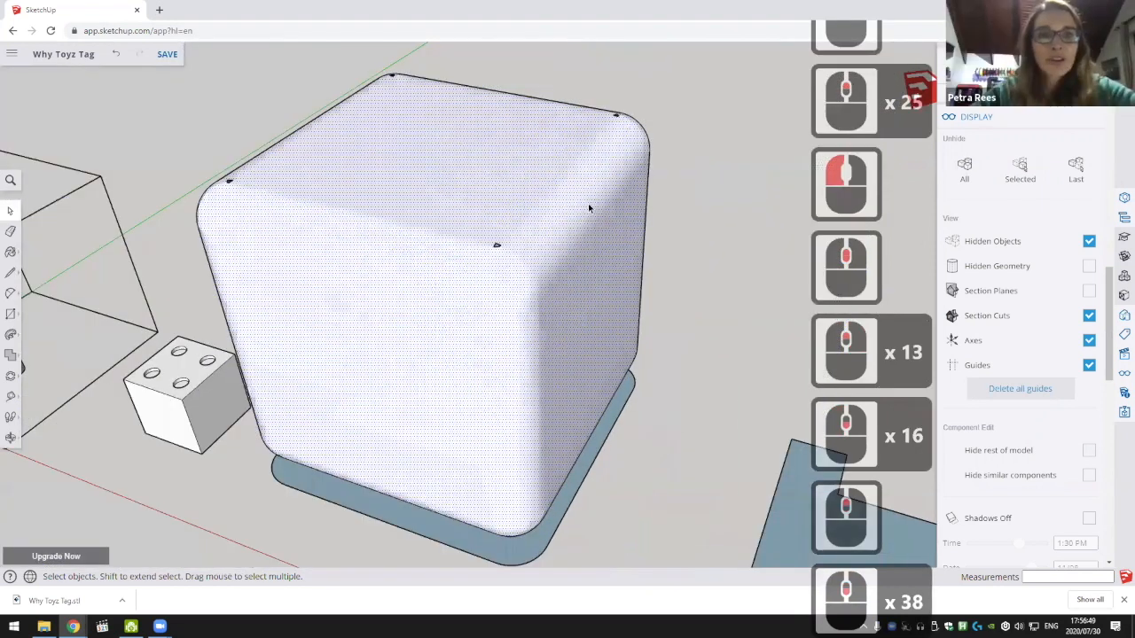
scroll(589, 208, down, 5)
triple_click(586, 208)
scroll(586, 208, down, 3)
middle_drag(586, 208, 360, 367)
key(m)
key(ctrl)
click(518, 197)
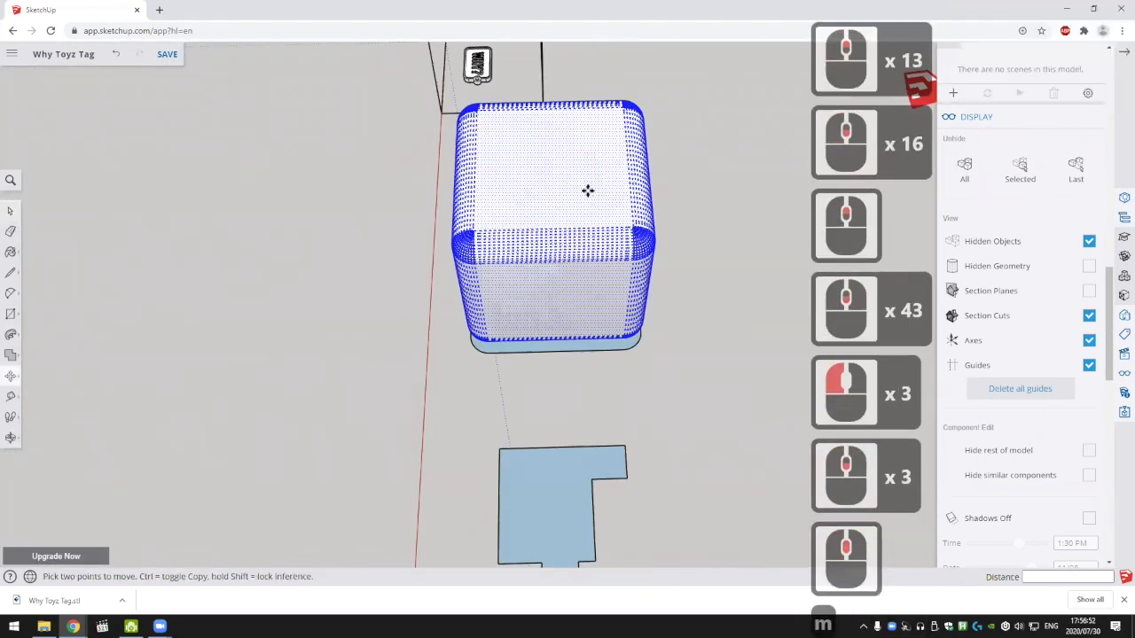
shift+middle_drag(704, 223, 529, 284)
shift+click(530, 228)
Start moving the copied cube again, then cancel the move.
click(528, 232)
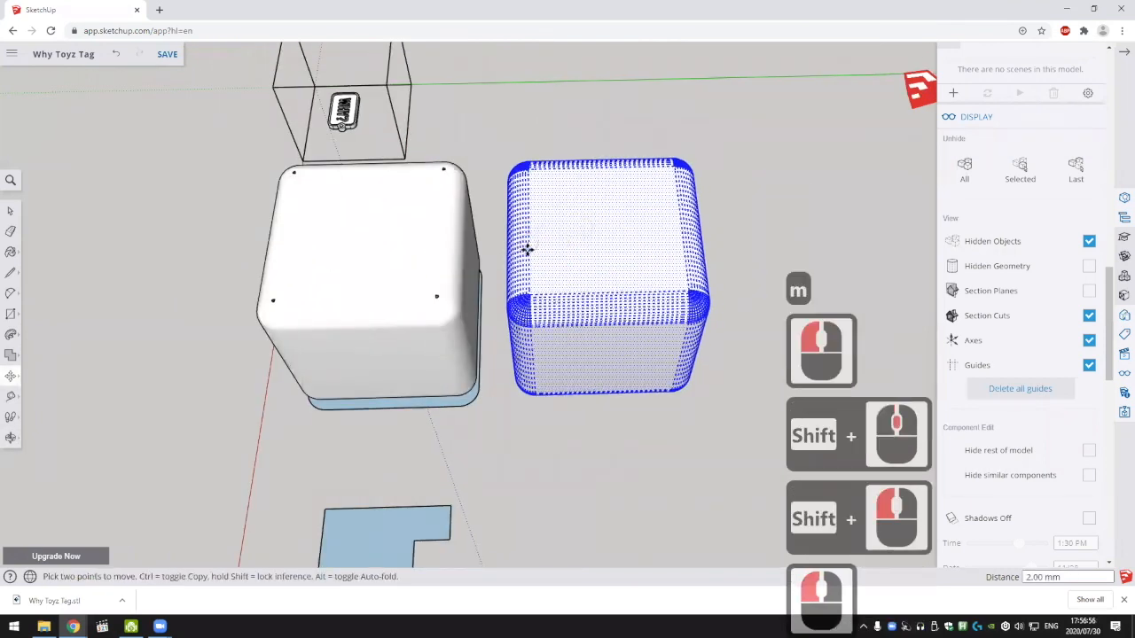
key(Escape)
middle_drag(448, 312, 448, 312)
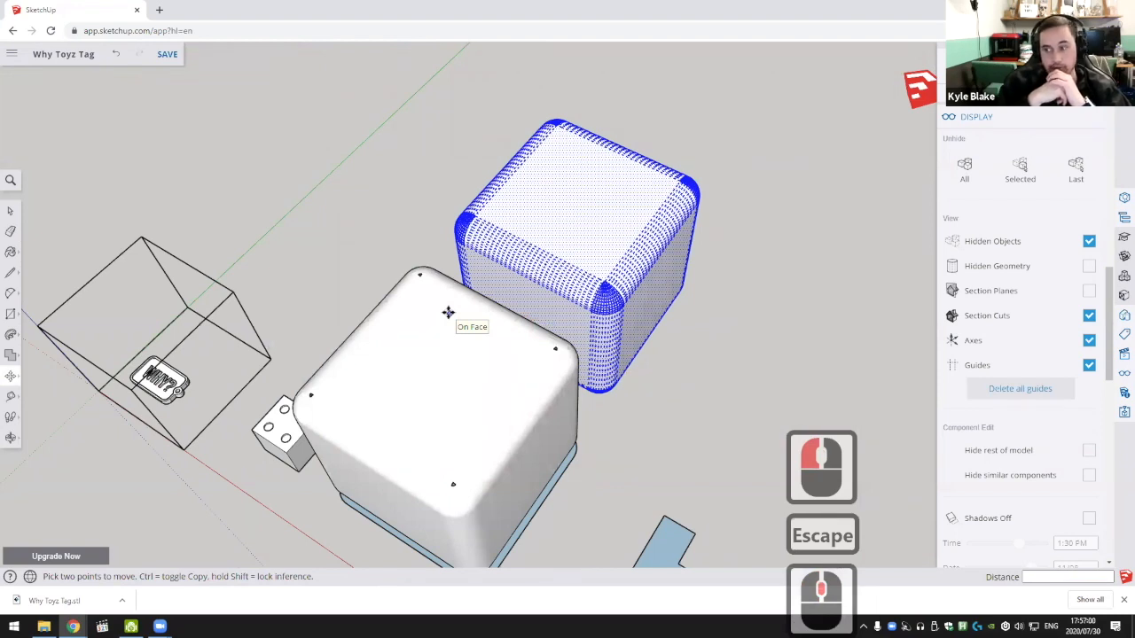
click(520, 170)
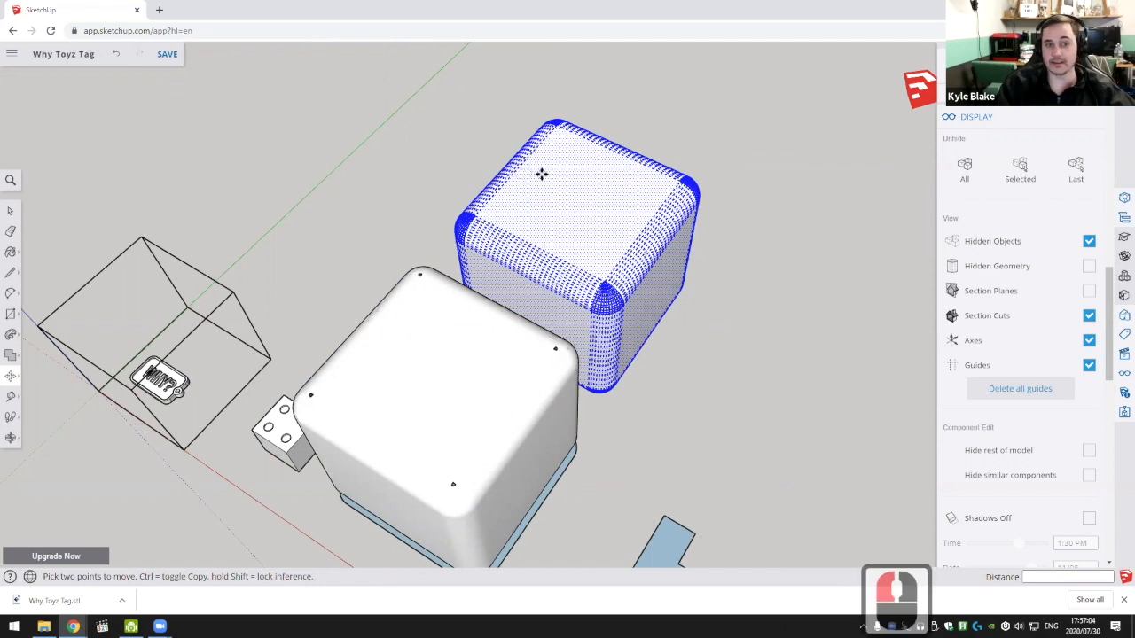
key(space)
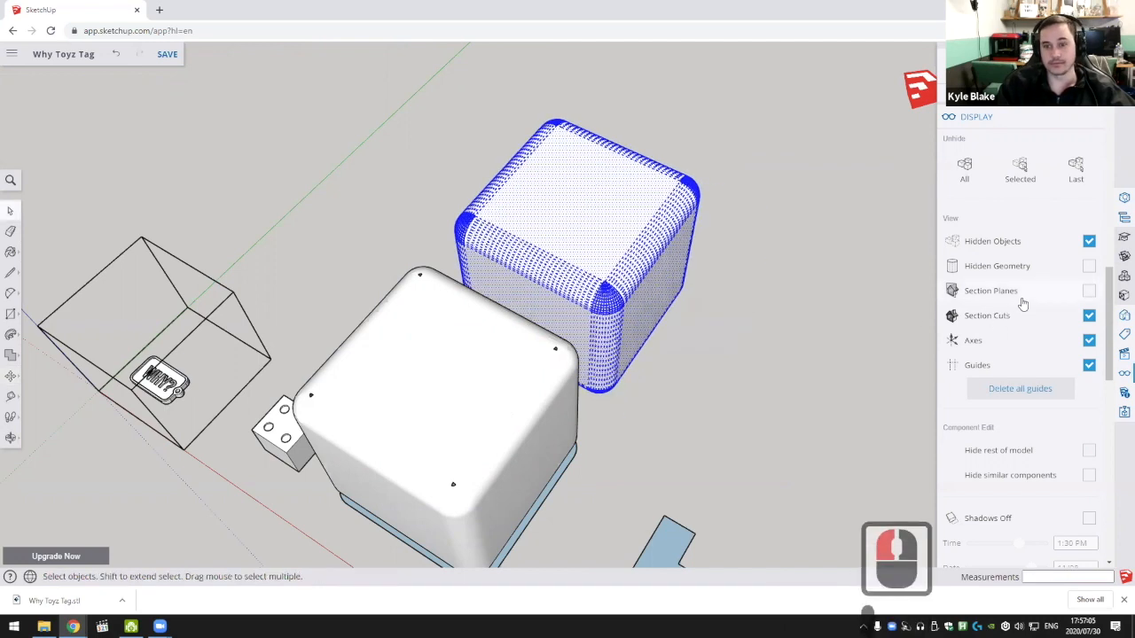
Show hidden geometry, then select the copied cube and move it to a new spot.
click(1089, 266)
middle_drag(527, 260, 553, 200)
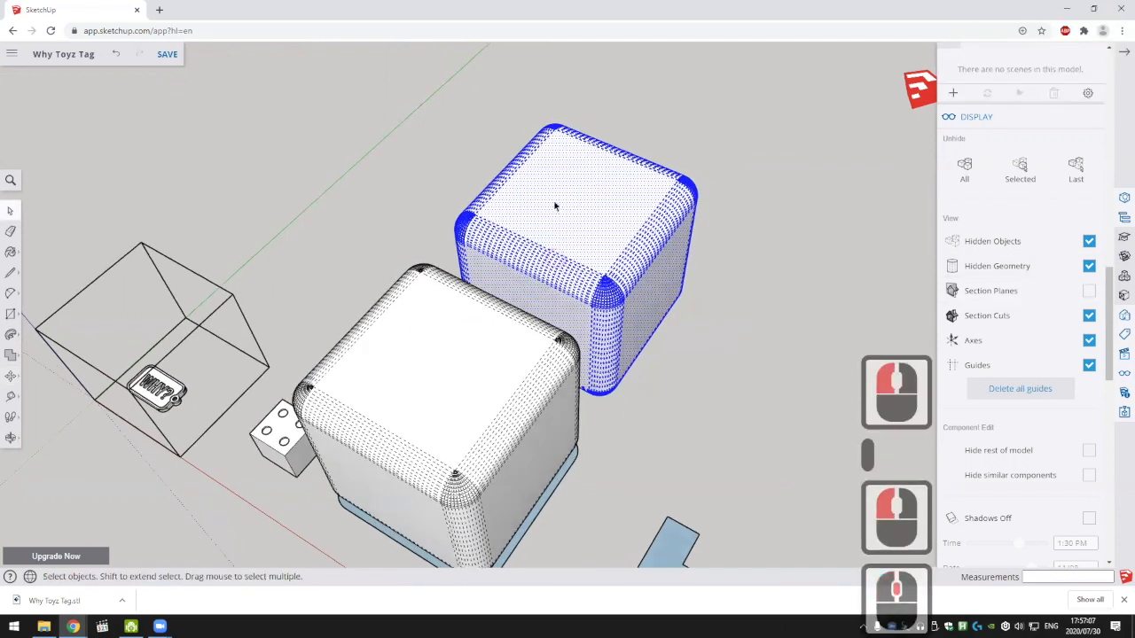
triple_click(554, 199)
click(11, 379)
scroll(535, 164, up, 5)
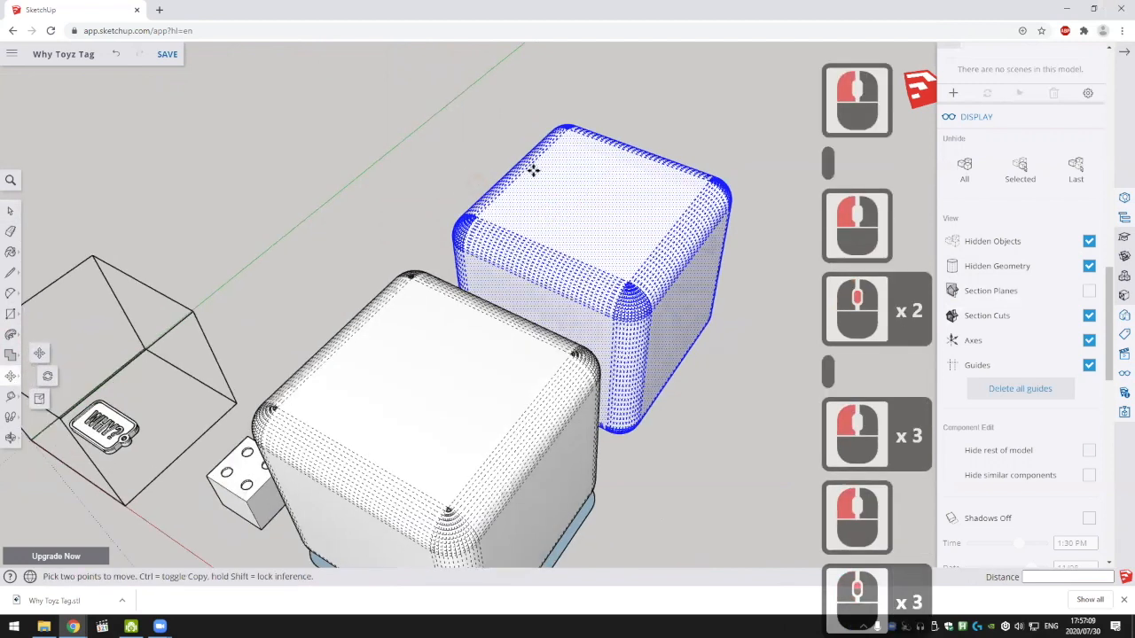
click(560, 172)
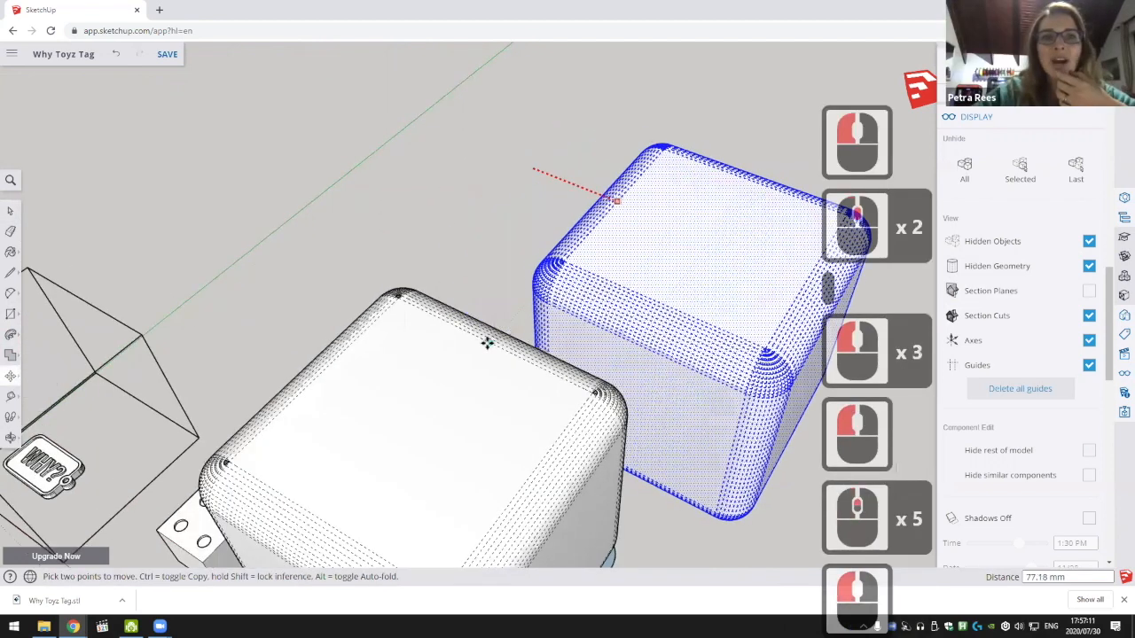
shift+click(608, 273)
Pick a base point on the copied cube to start lifting it.
scroll(642, 319, down, 5)
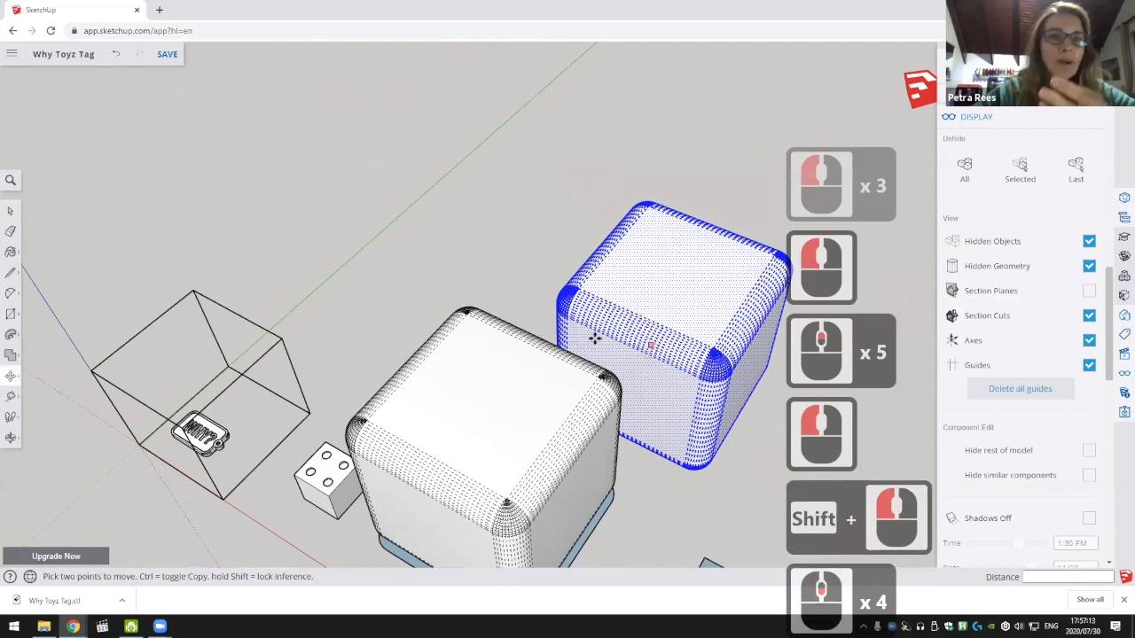
middle_drag(595, 337, 578, 341)
scroll(578, 340, up, 1)
shift+middle_drag(656, 390, 576, 342)
scroll(576, 342, up, 2)
click(577, 319)
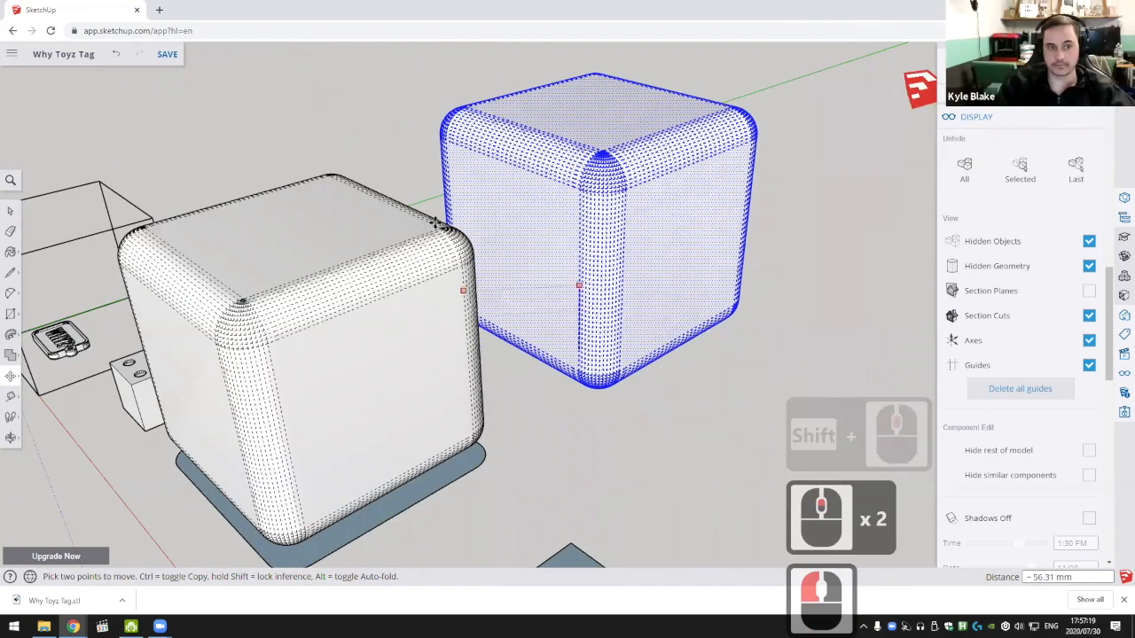
shift+scroll(406, 210, up, 8)
shift+scroll(377, 218, up, 6)
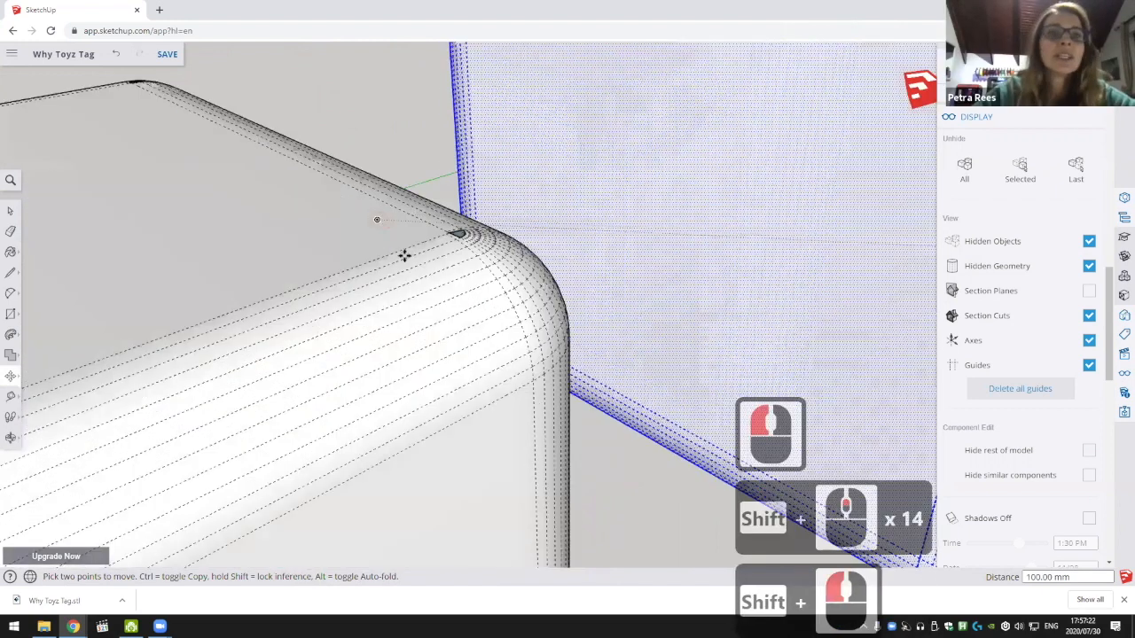
scroll(661, 336, down, 20)
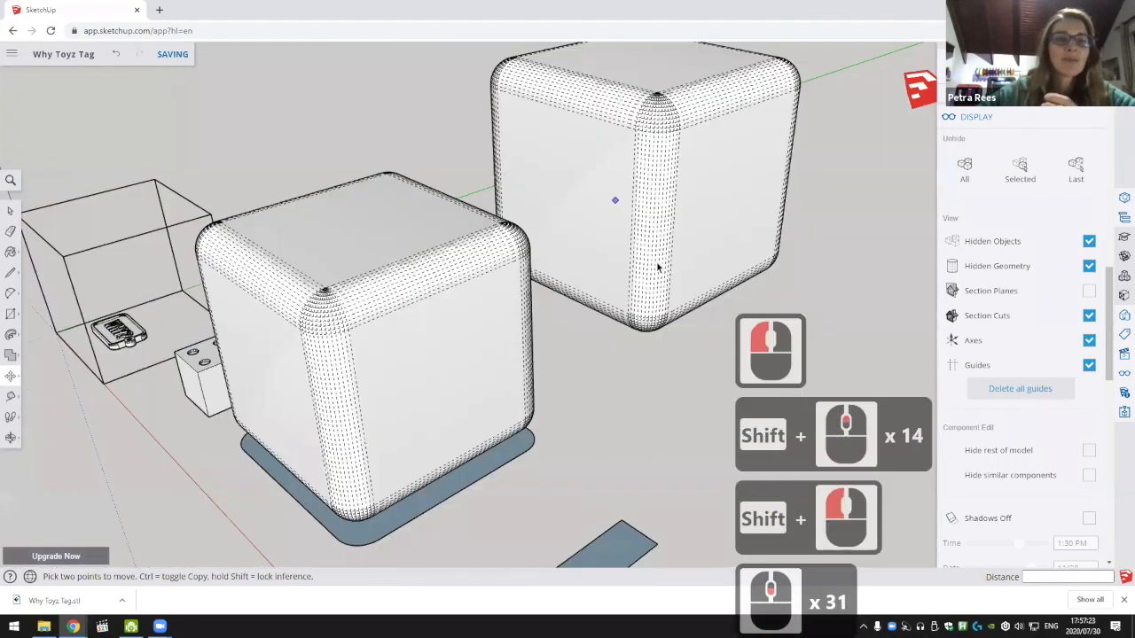
Reselect the whole copied cube and begin another move, then cancel it.
middle_drag(656, 262, 598, 350)
key(space)
triple_click(676, 264)
click(10, 380)
shift+scroll(506, 368, down, 2)
shift+middle_drag(512, 367, 406, 381)
click(409, 381)
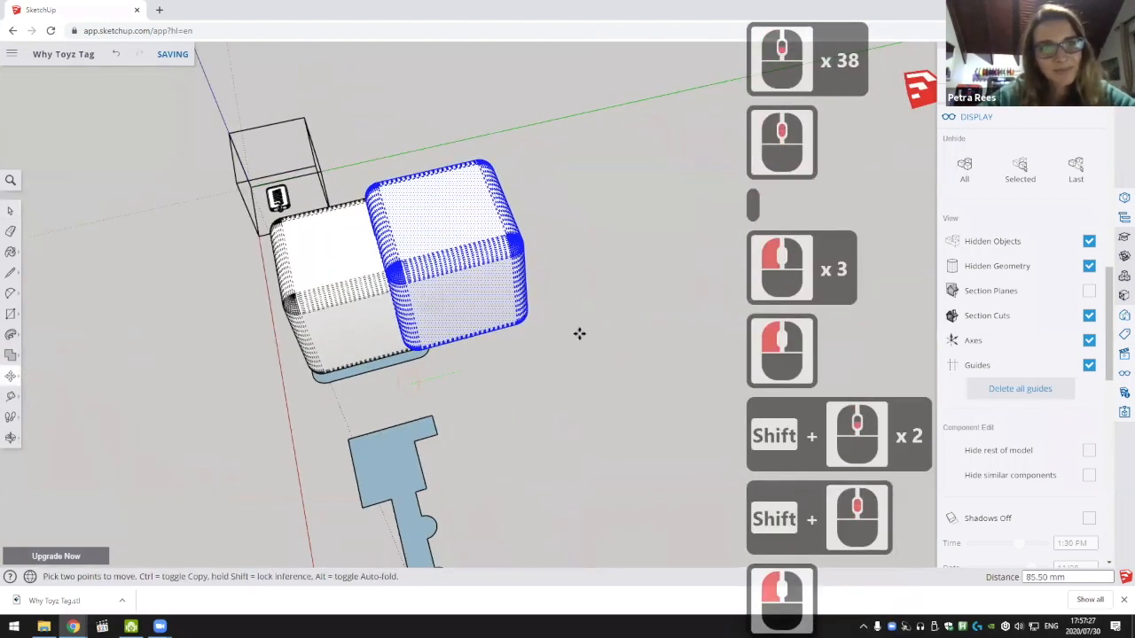
key(Escape)
Move the copied cube by its corner to a new position beside the white cube.
middle_drag(521, 291, 620, 293)
scroll(425, 282, up, 1)
middle_drag(425, 282, 654, 362)
scroll(507, 250, up, 3)
scroll(645, 408, up, 5)
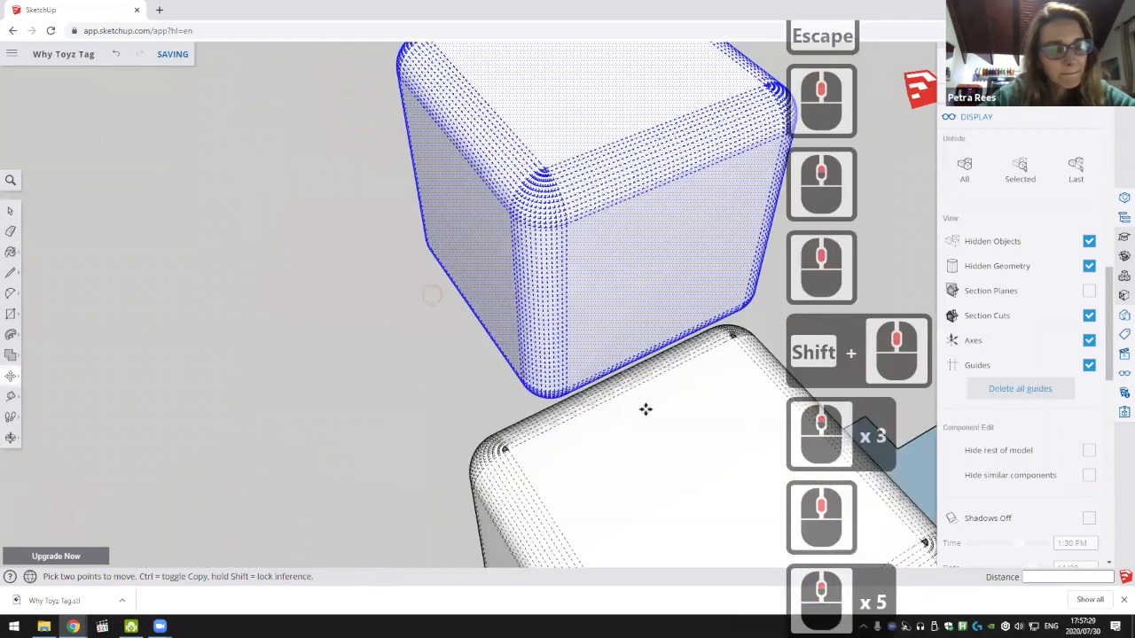
Raise the copied cube off the ground to its new height from a point underneath.
scroll(637, 413, up, 1)
click(644, 409)
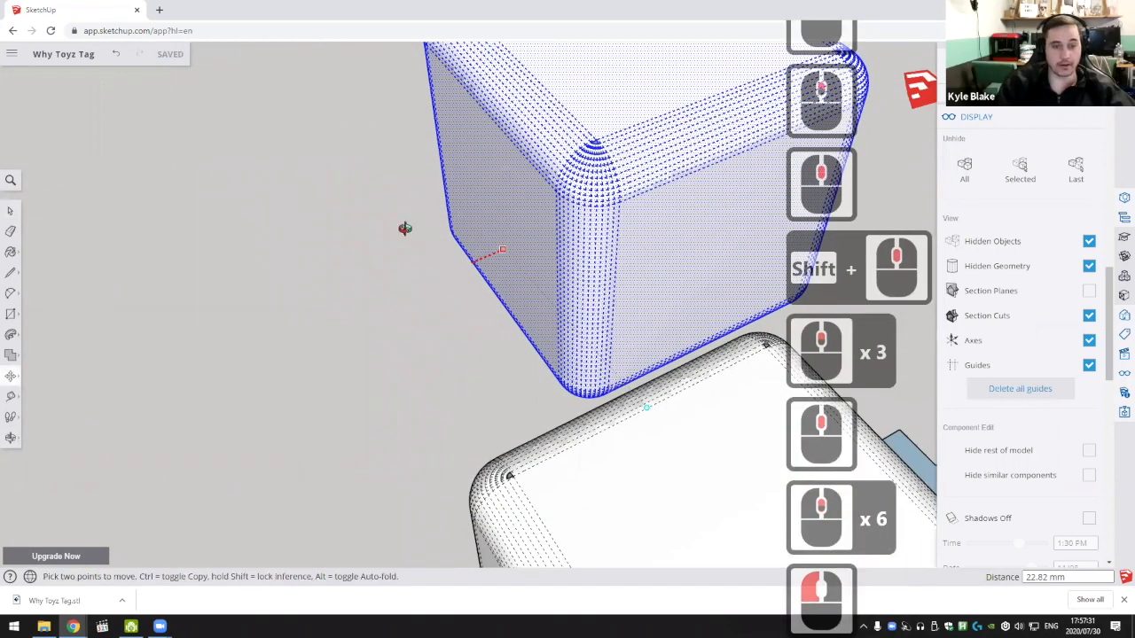
shift+click(502, 249)
scroll(626, 347, down, 7)
middle_drag(626, 346, 405, 228)
shift+middle_drag(405, 228, 472, 291)
middle_drag(471, 290, 473, 245)
scroll(582, 338, up, 8)
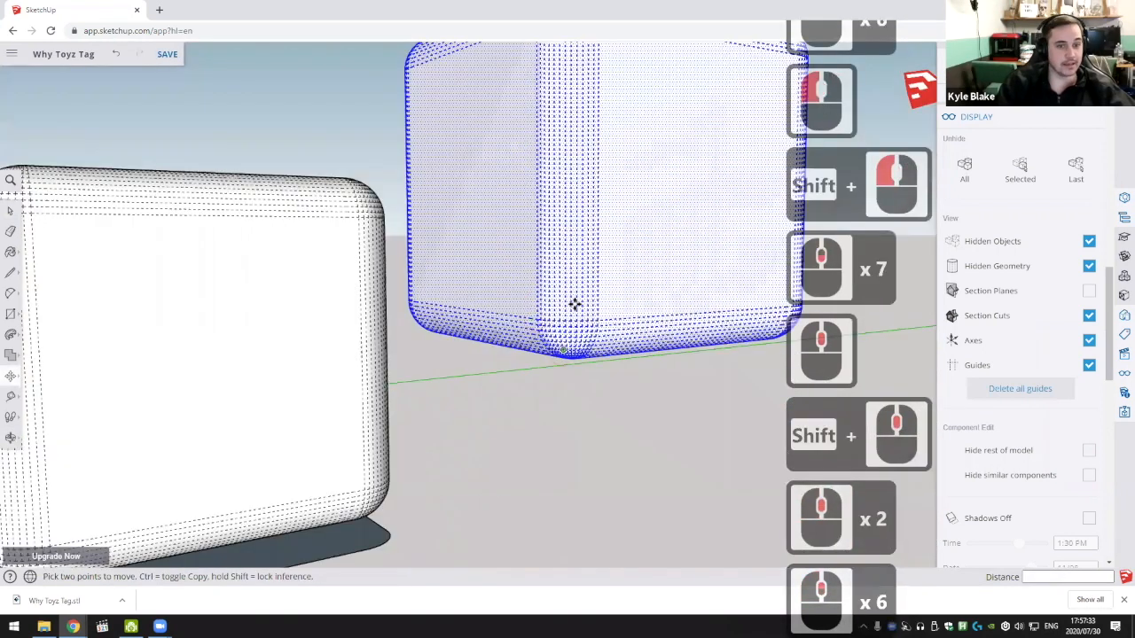
middle_drag(356, 311, 352, 322)
click(354, 319)
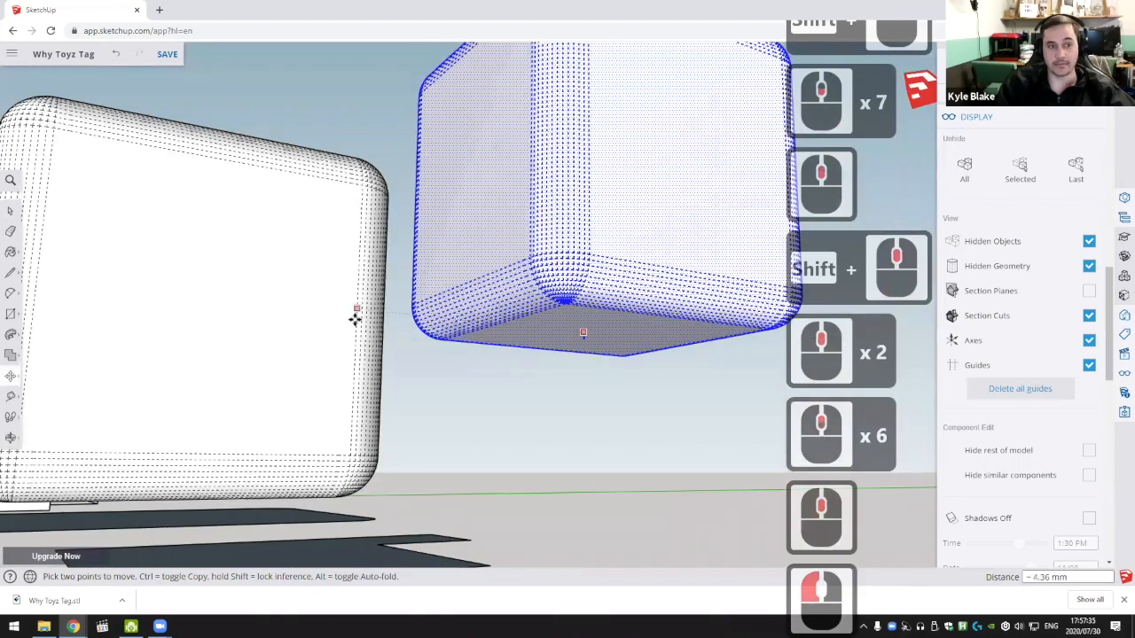
shift+click(516, 499)
Check both cubes from above and start another move of the copy, then cancel it.
scroll(517, 499, down, 6)
middle_drag(517, 499, 517, 496)
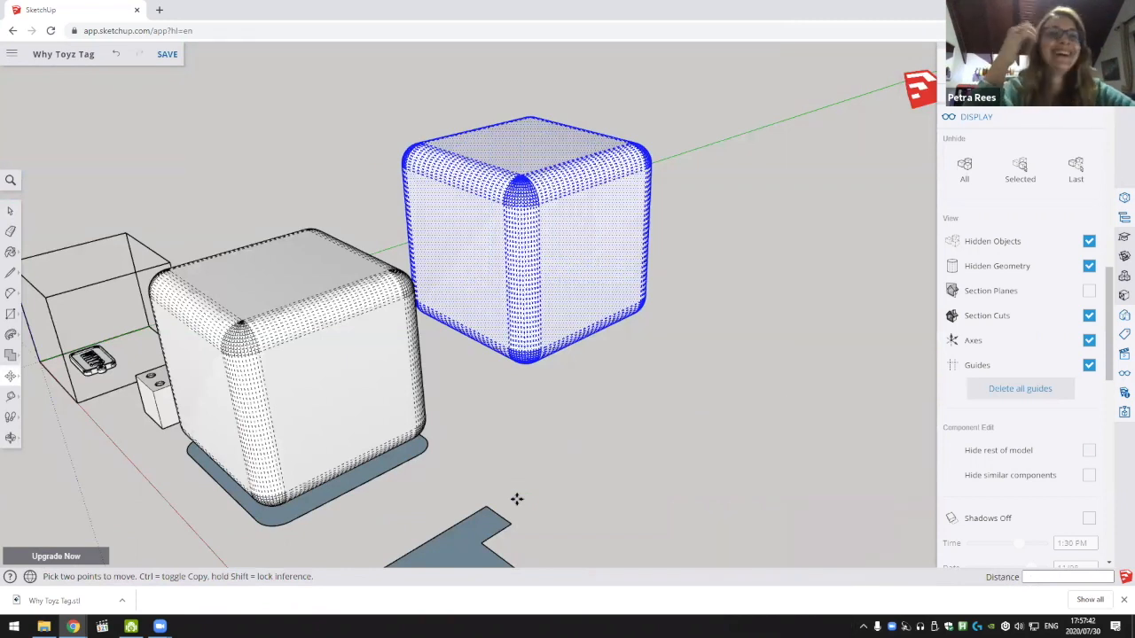
scroll(463, 410, down, 5)
mouse_move(464, 411)
middle_down()
mouse_move(502, 387)
mouse_move(541, 400)
middle_up()
middle_drag(597, 358, 645, 398)
scroll(653, 357, down, 3)
click(659, 358)
key(Escape)
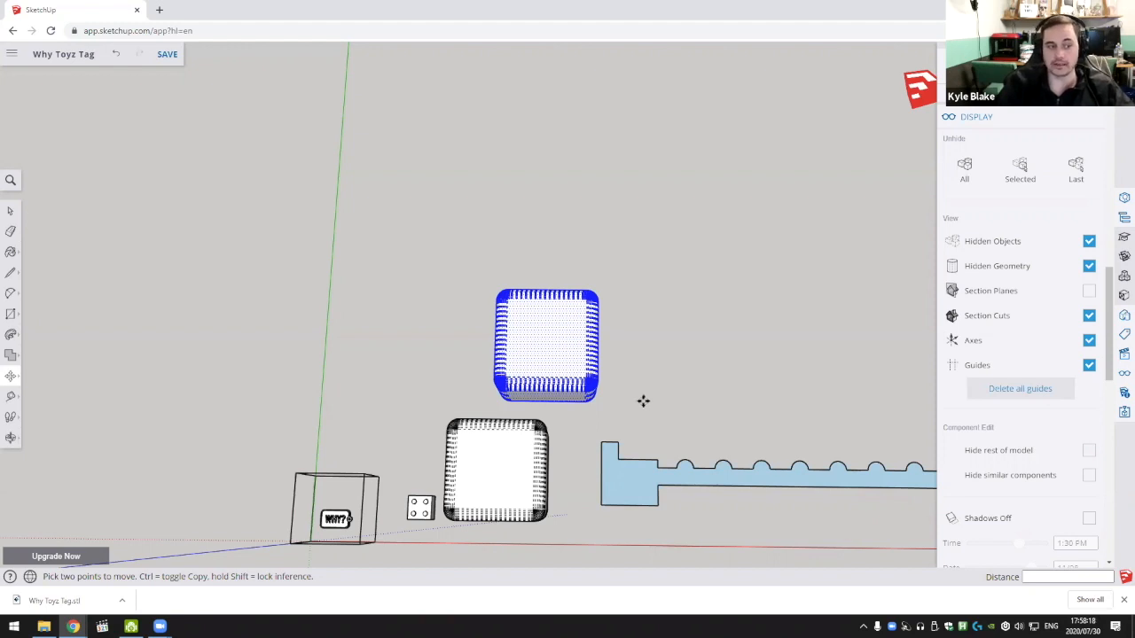
Start a first move of the rear rounded cube from a side view, then cancel it.
middle_drag(467, 419, 511, 294)
key(m)
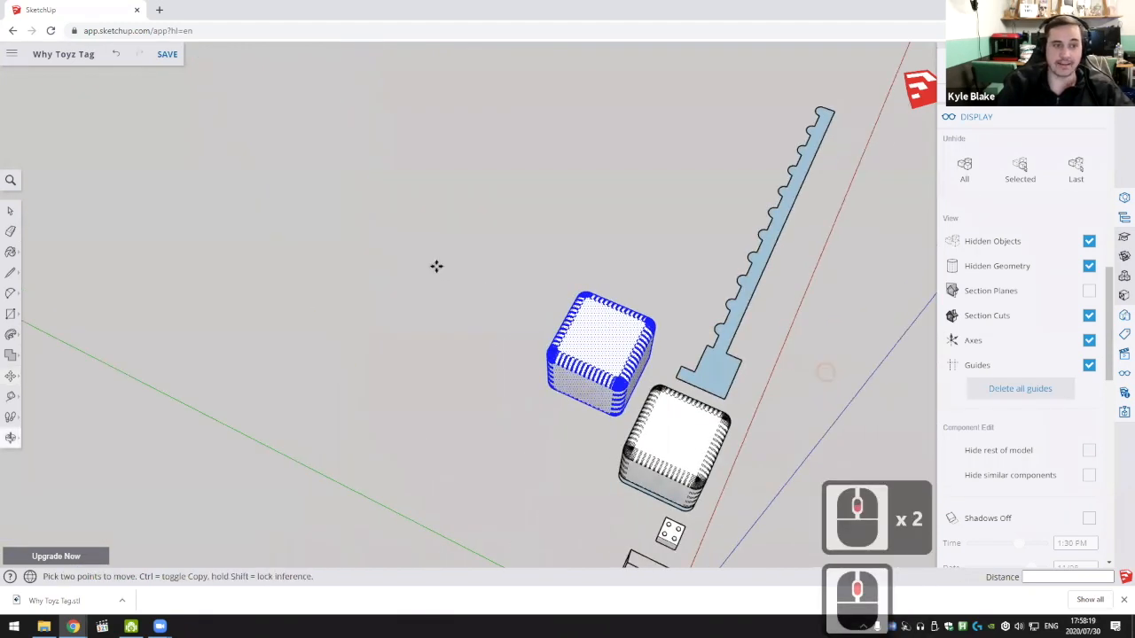
scroll(435, 264, up, 6)
scroll(398, 290, up, 5)
middle_drag(431, 349, 303, 371)
scroll(351, 359, up, 4)
click(419, 358)
scroll(419, 358, down, 4)
shift+scroll(419, 358, down, 1)
key(Escape)
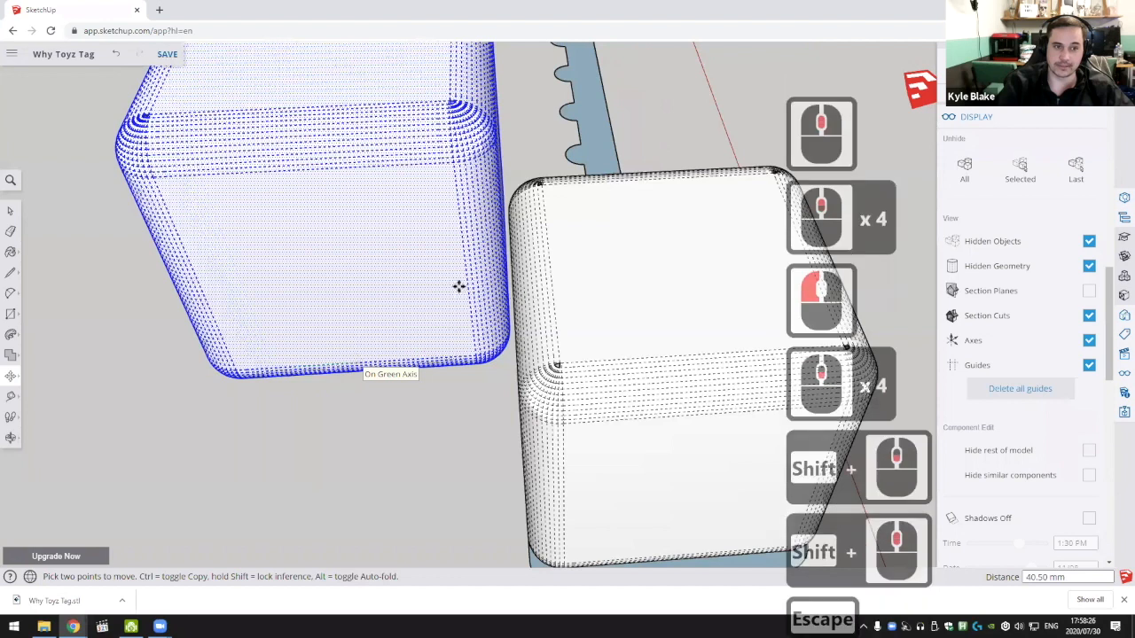
Slide the rear rounded cube diagonally until its bottom corner meets the front cube's top corner.
middle_drag(410, 310, 636, 280)
scroll(635, 280, up, 2)
click(421, 223)
shift+middle_drag(546, 250, 627, 277)
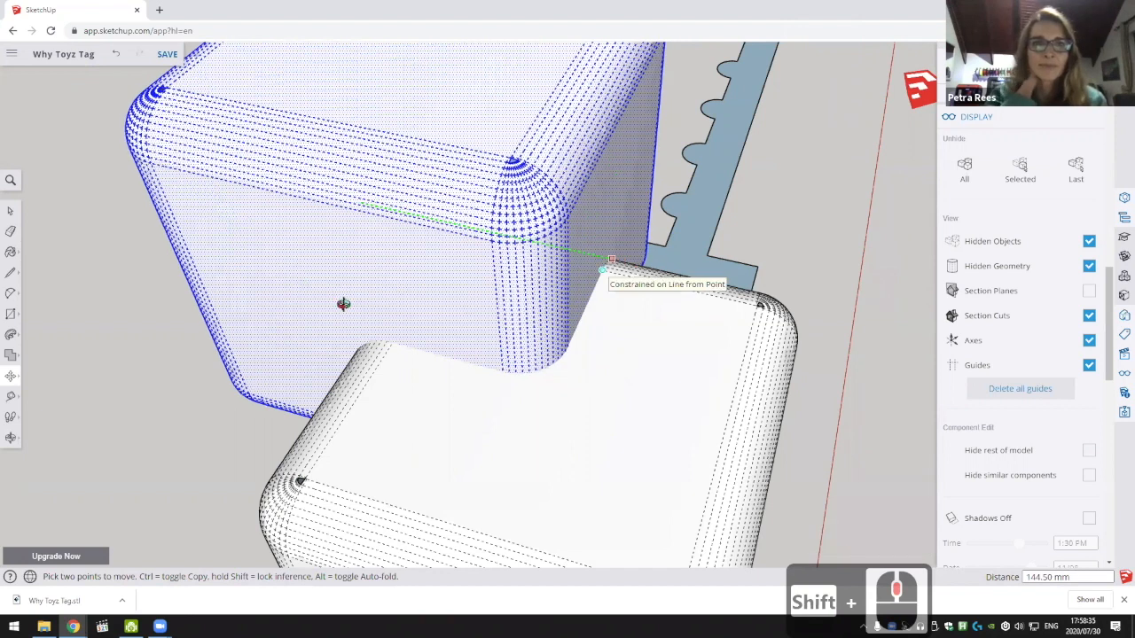
shift+click(635, 364)
scroll(597, 310, down, 6)
scroll(576, 386, down, 1)
scroll(562, 384, down, 5)
middle_drag(576, 387, 577, 346)
scroll(585, 328, up, 1)
click(593, 325)
middle_drag(585, 310, 656, 284)
Select both rounded cubes and run Intersect Faces > With Model on them.
scroll(588, 296, down, 1)
triple_click(576, 363)
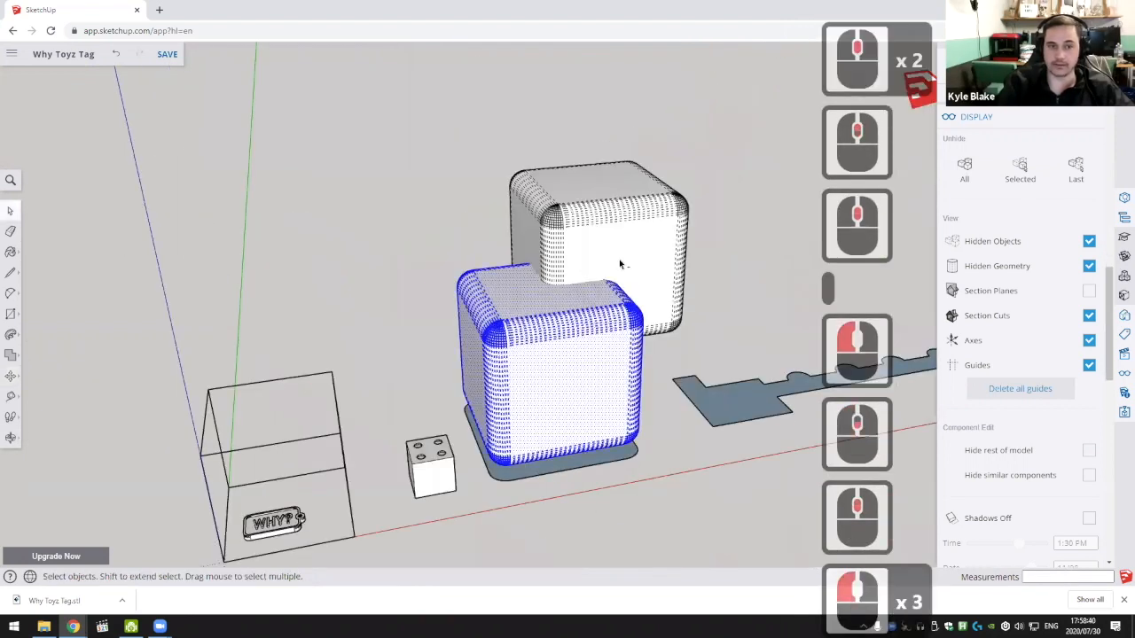
triple_click(618, 260)
triple_click(572, 301)
ctrl+triple_click(640, 443)
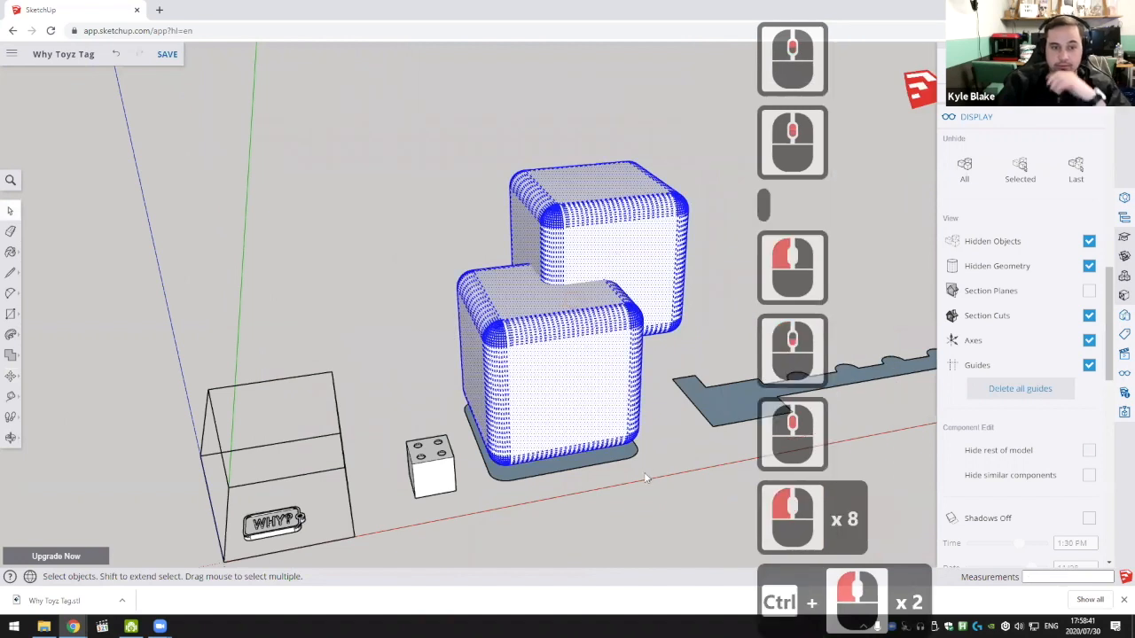
right_click(644, 472)
mouse_move(648, 465)
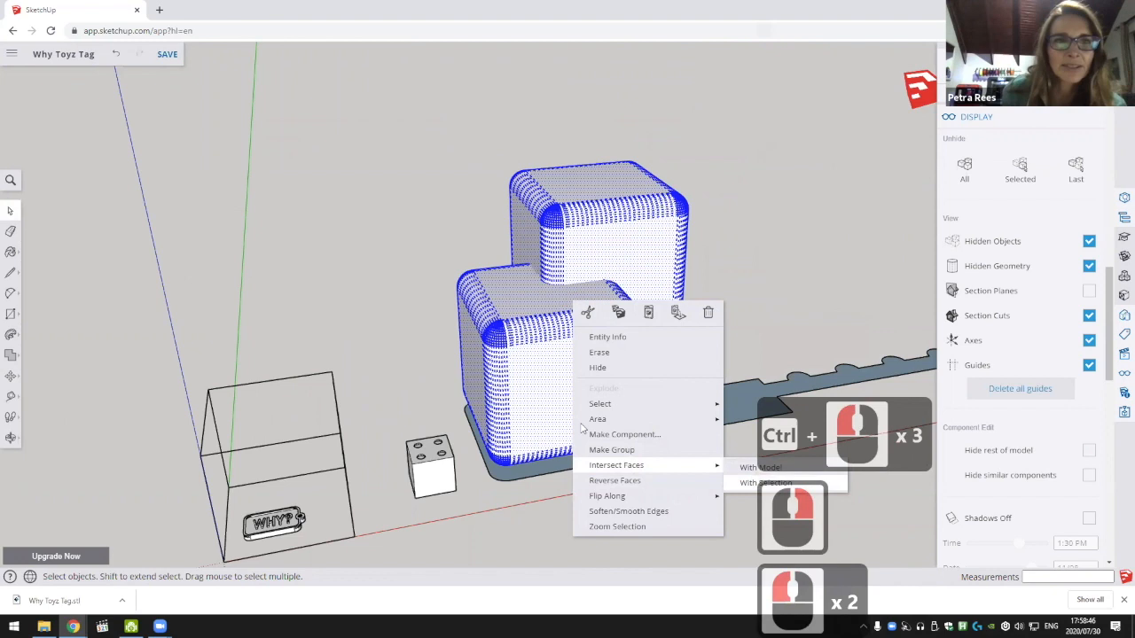
click(760, 468)
middle_drag(598, 317, 536, 400)
scroll(536, 401, up, 5)
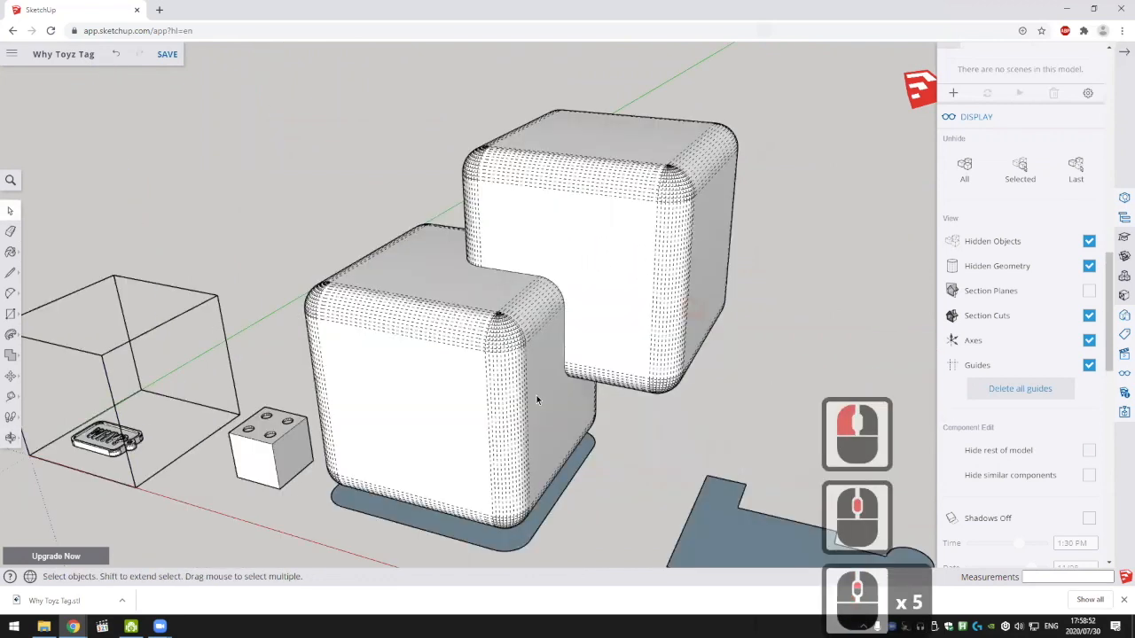
scroll(537, 401, up, 2)
Select the front cube's front face, dismiss its context menu, and clear the selection.
middle_drag(362, 359, 448, 244)
middle_drag(439, 201, 465, 177)
click(361, 364)
right_click(360, 365)
key(Escape)
key(Escape)
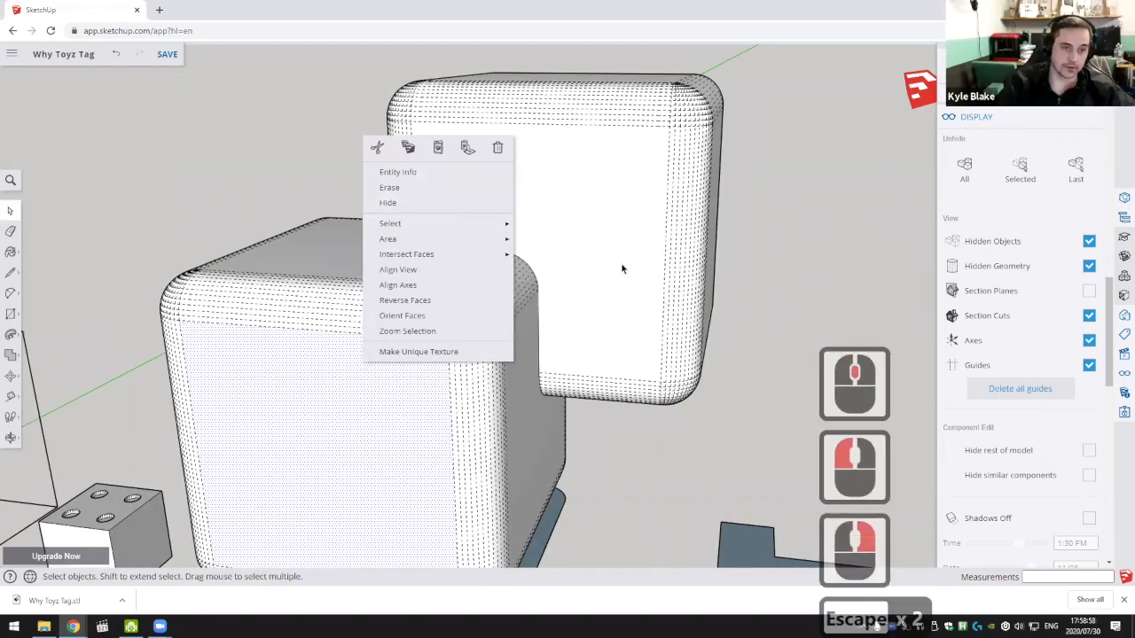
middle_drag(613, 269, 592, 281)
click(610, 281)
scroll(610, 281, down, 2)
Undo the intersection and the cube's move, then select the whole rear rounded cube for moving.
key(ctrl+z)
key(ctrl+z)
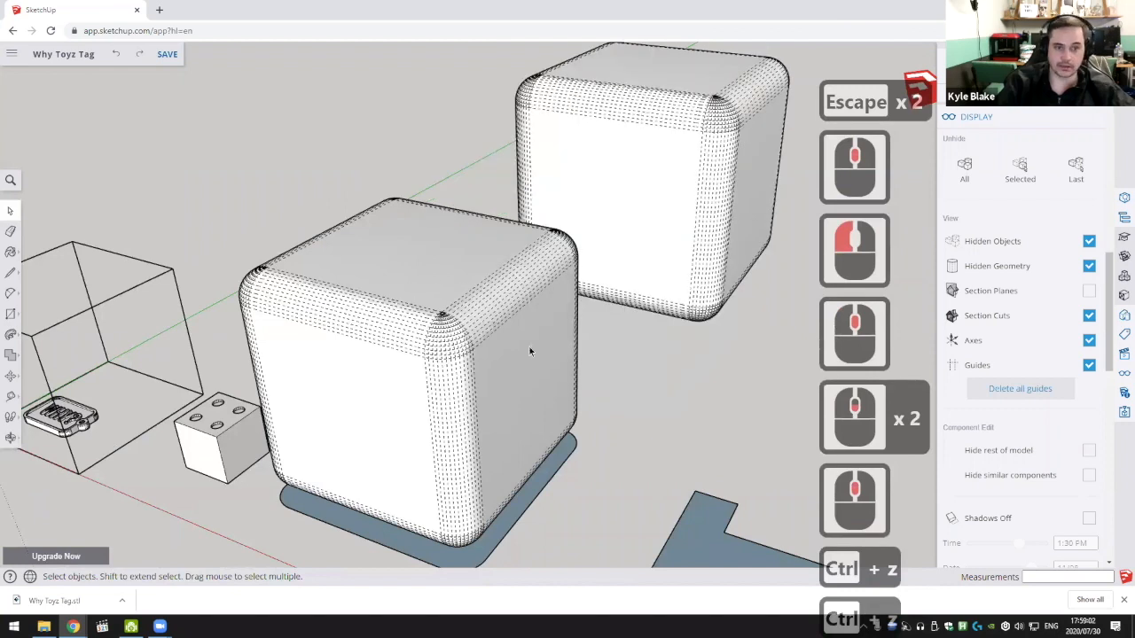
scroll(546, 238, down, 1)
scroll(449, 227, down, 3)
middle_drag(449, 228, 532, 271)
triple_click(434, 266)
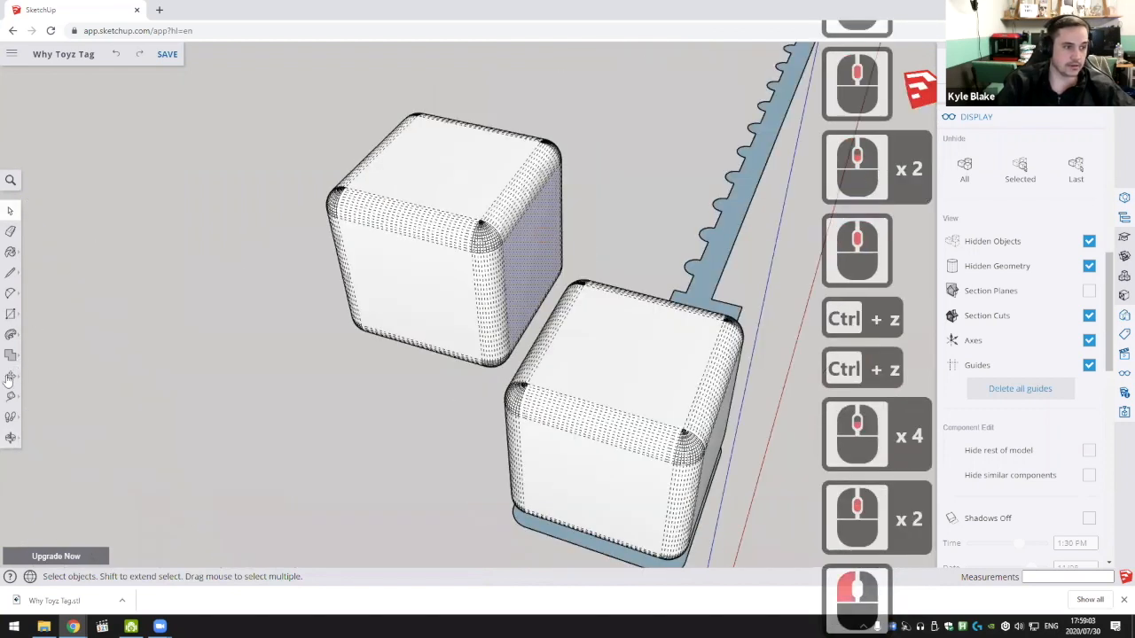
click(11, 377)
click(623, 336)
key(Escape)
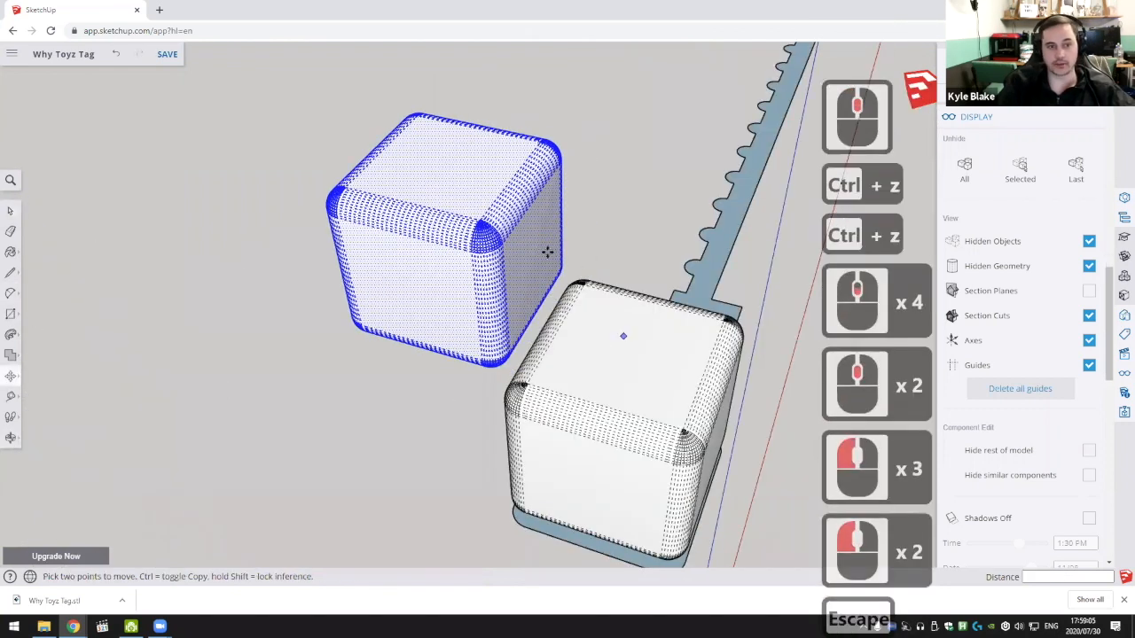
middle_drag(634, 293, 682, 315)
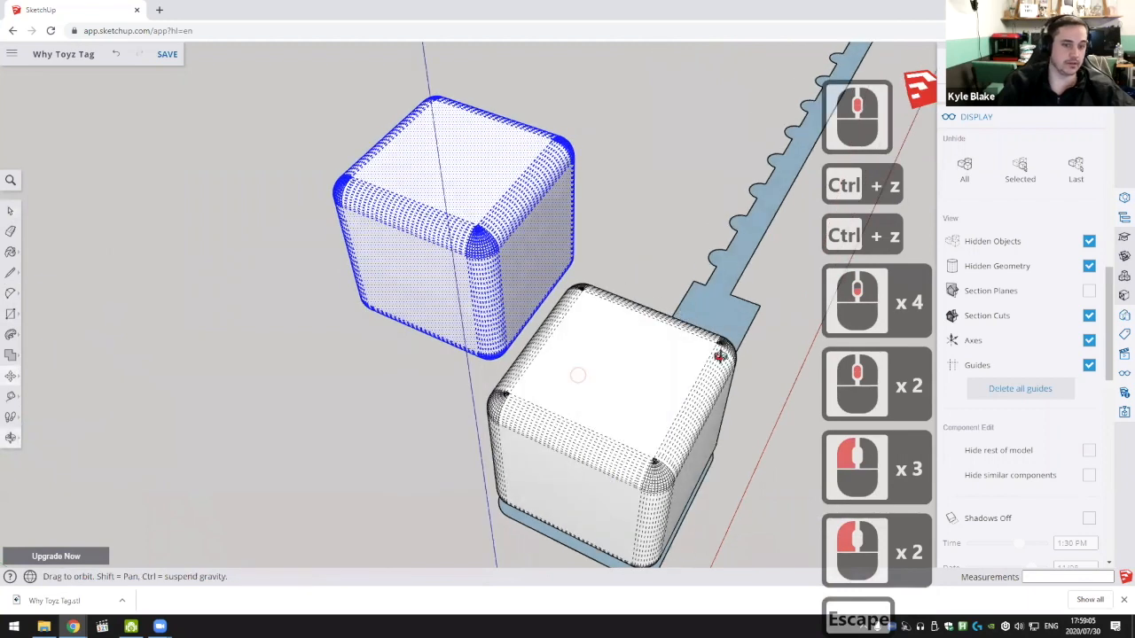
scroll(537, 250, up, 2)
Place the rear cube 129.50 mm along green against the front cube and re-intersect the faces.
click(538, 250)
shift+click(380, 223)
scroll(380, 223, down, 3)
middle_drag(379, 223, 341, 151)
middle_drag(496, 217, 459, 174)
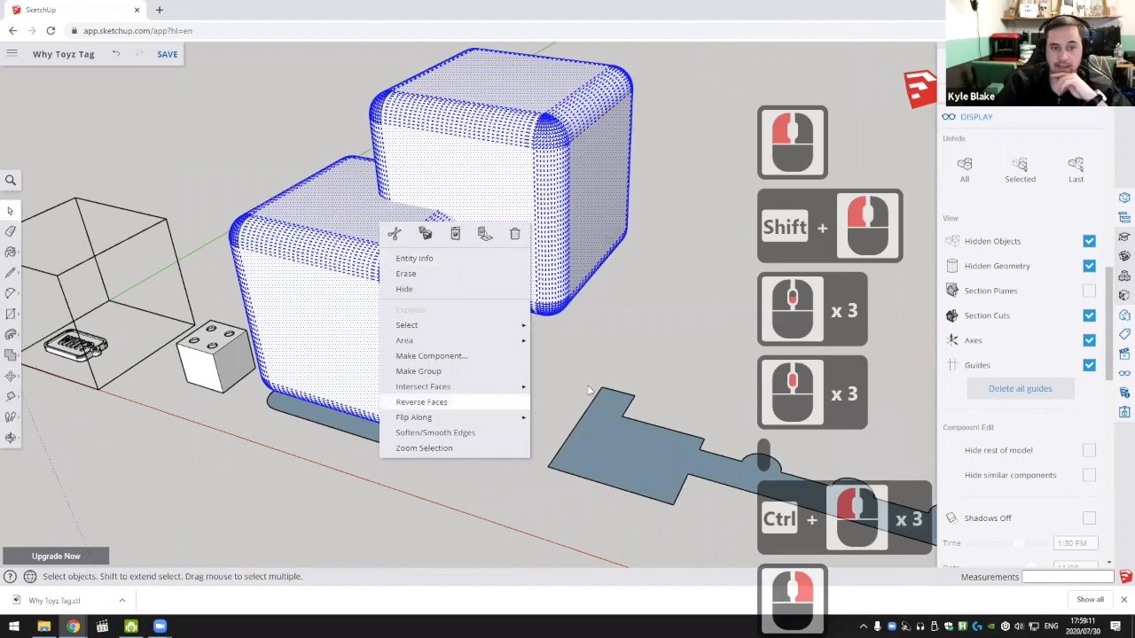
click(443, 386)
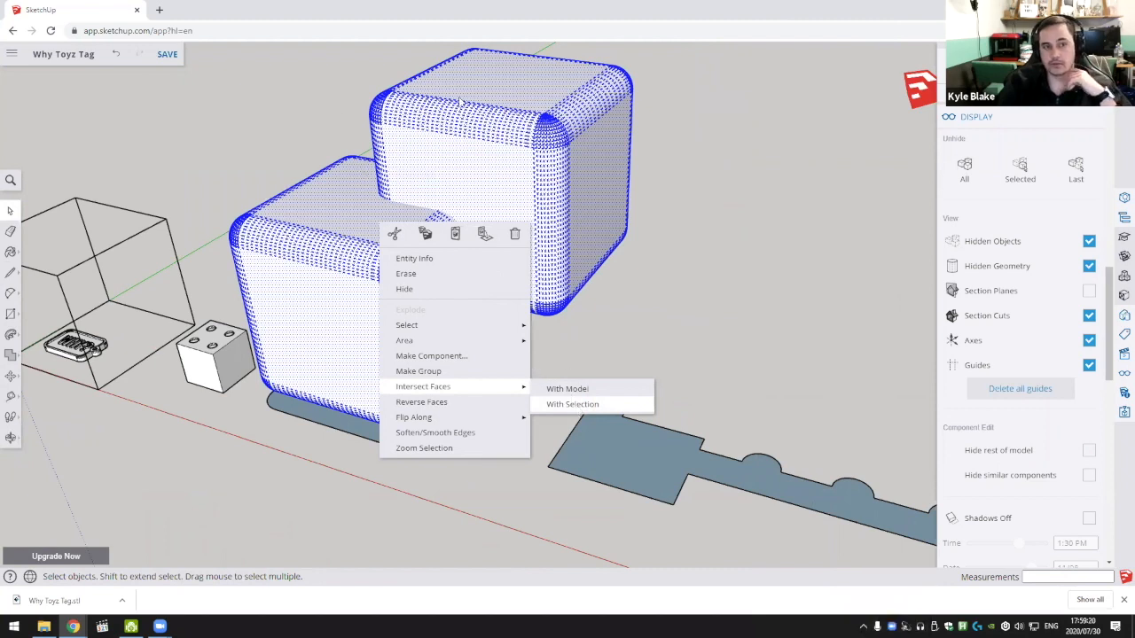
scroll(433, 304, up, 9)
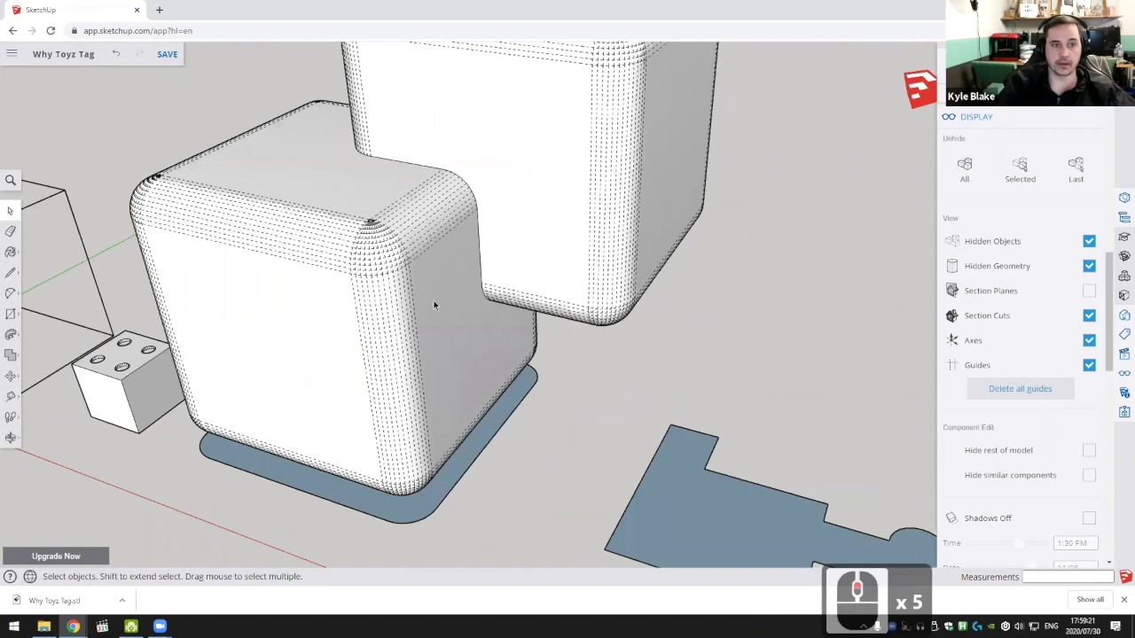
scroll(451, 330, down, 11)
right_click(406, 275)
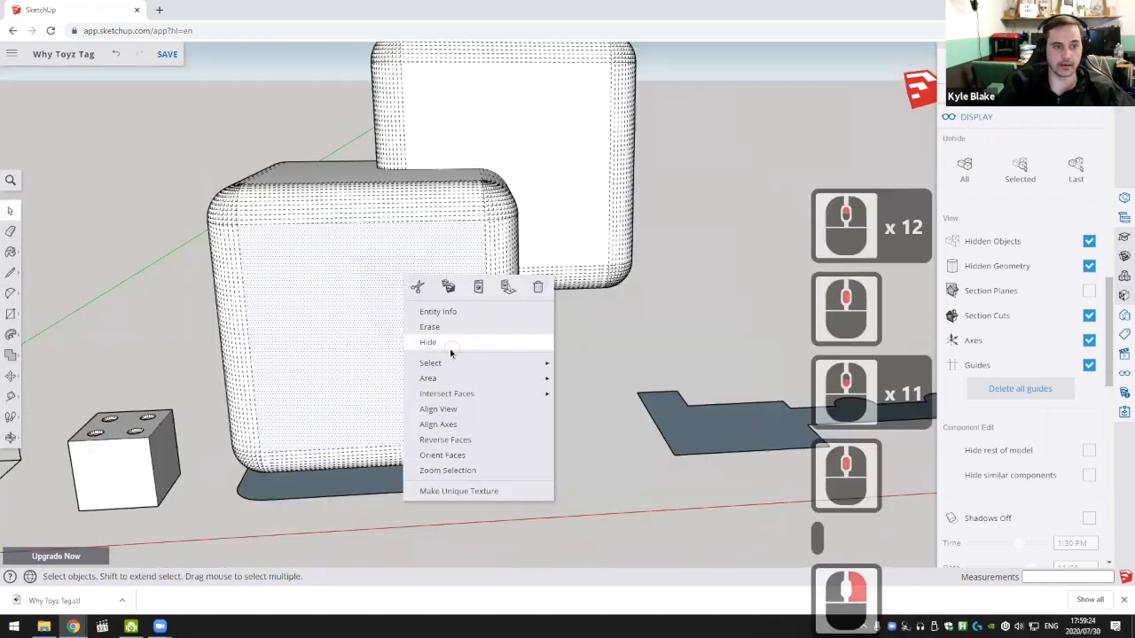
Hide the front face, turn off Hidden Geometry, and delete the inner rounded piece.
click(449, 345)
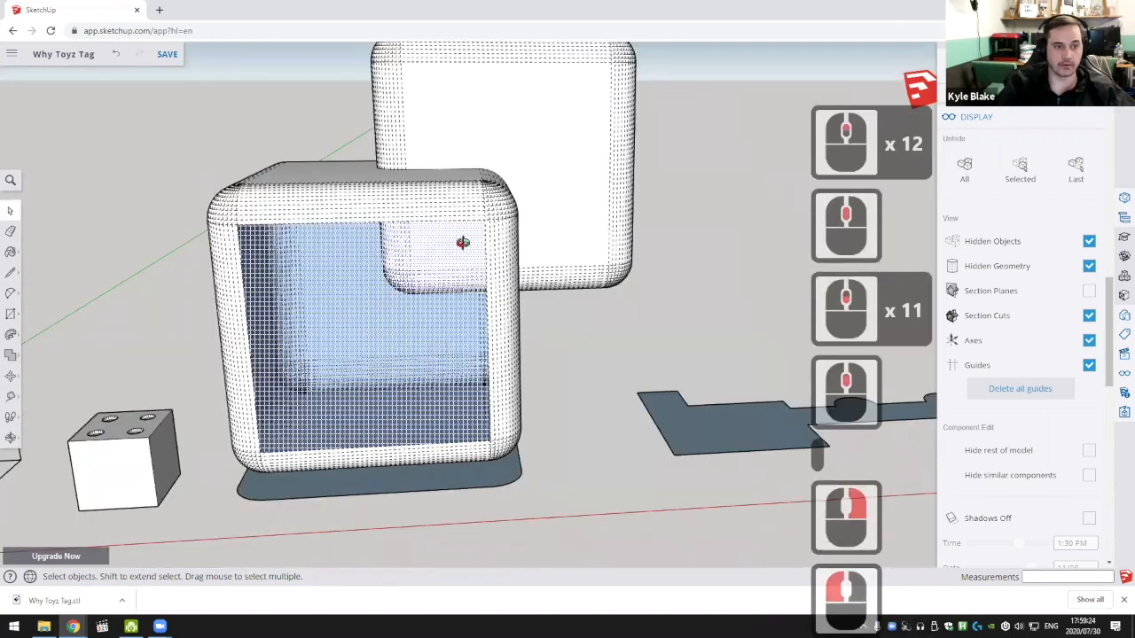
click(1089, 266)
middle_drag(444, 203, 436, 240)
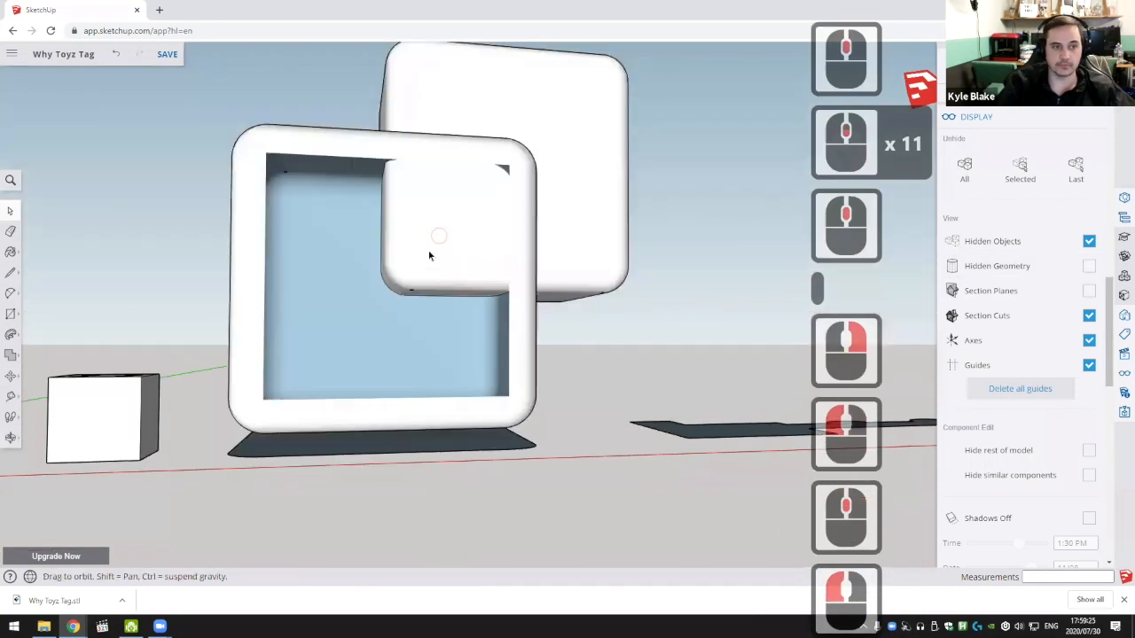
click(445, 238)
key(Delete)
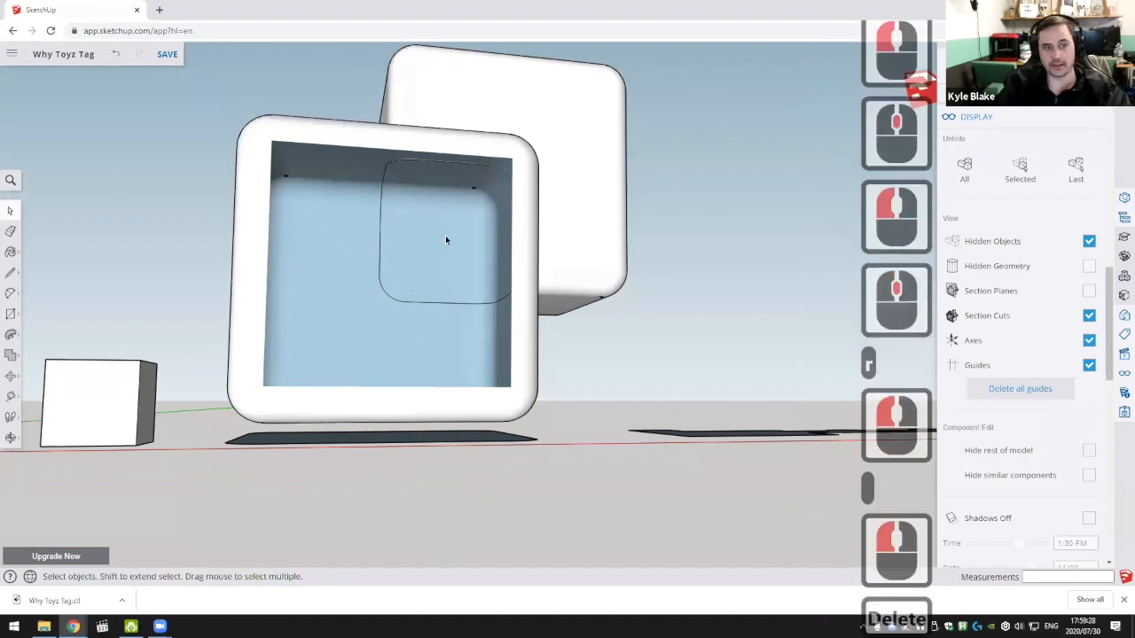
Delete the leftover inner rounded face and check the cubes from above and below.
middle_drag(463, 339, 483, 215)
click(483, 216)
middle_drag(562, 165, 714, 102)
key(Delete)
middle_drag(421, 226, 435, 271)
scroll(349, 156, down, 3)
shift+middle_drag(436, 271, 470, 280)
Undo to restore the front cube's front face, then dismiss the browser save dialog.
scroll(469, 280, up, 10)
scroll(413, 344, down, 8)
middle_drag(329, 405, 342, 381)
scroll(467, 360, down, 4)
key(ctrl+z)
scroll(441, 381, down, 2)
shift+scroll(442, 381, down, 1)
middle_drag(341, 381, 319, 390)
key(ctrl+z)
key(ctrl+s)
key(ctrl+z)
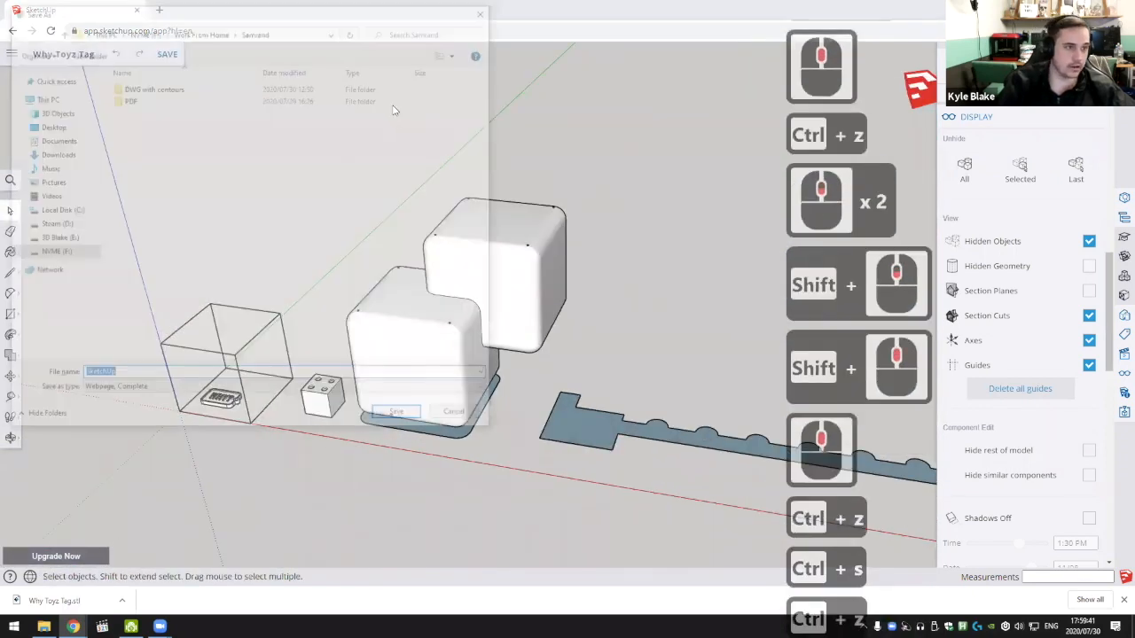
key(Escape)
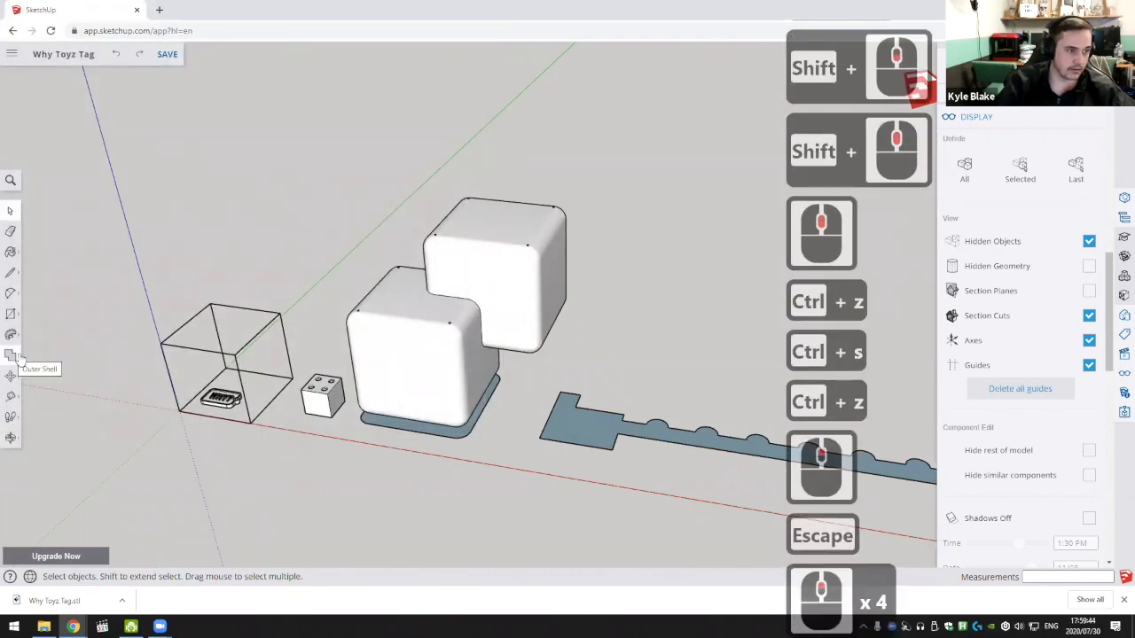
Open the Solid Tools options and inspect the front rounded cube from several angles.
click(11, 352)
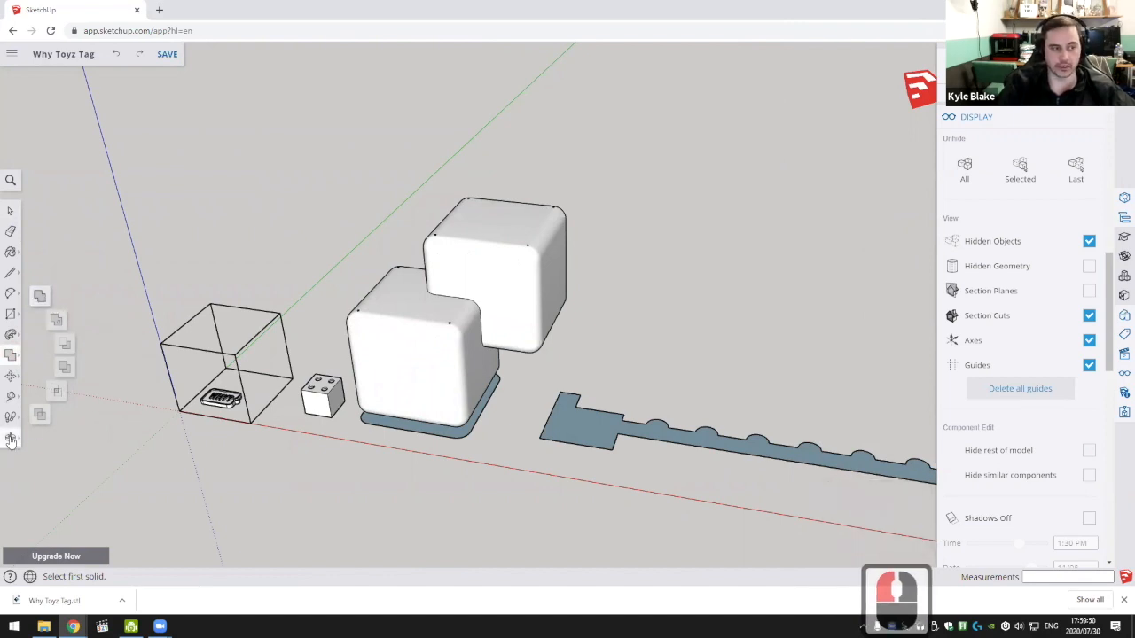
scroll(564, 351, down, 4)
scroll(594, 409, up, 4)
mouse_move(523, 340)
middle_down()
mouse_move(592, 406)
mouse_move(493, 390)
mouse_move(396, 267)
mouse_move(457, 270)
middle_up()
middle_drag(532, 257, 359, 331)
double_click(356, 329)
middle_drag(411, 368, 377, 291)
scroll(396, 347, up, 4)
key(space)
double_click(396, 348)
key(Escape)
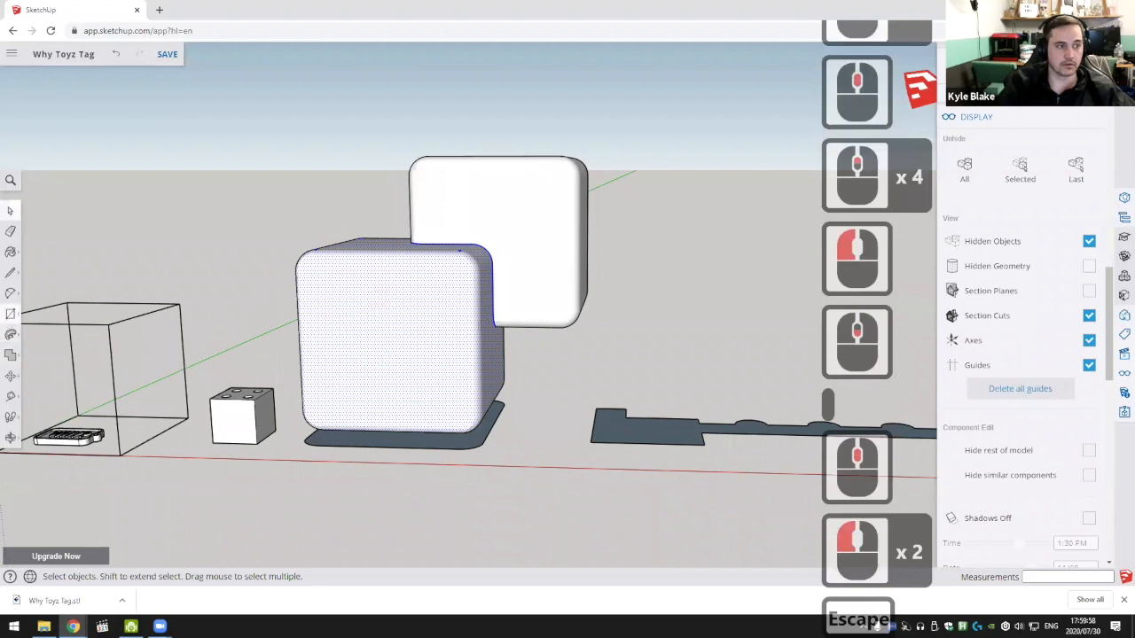
Draw a rectangle on the ground and move it onto the red axis.
click(10, 314)
scroll(395, 376, down, 5)
mouse_move(490, 479)
middle_down()
mouse_move(416, 470)
mouse_move(500, 424)
mouse_move(498, 413)
mouse_move(520, 514)
middle_up()
click(493, 437)
click(493, 437)
key(space)
double_click(446, 456)
click(11, 377)
middle_drag(452, 444, 572, 517)
click(527, 514)
click(519, 431)
middle_drag(496, 390, 470, 383)
Abandon the first extrusion, undo the rectangle's move, and delete the rounded footprint under the cube.
key(p)
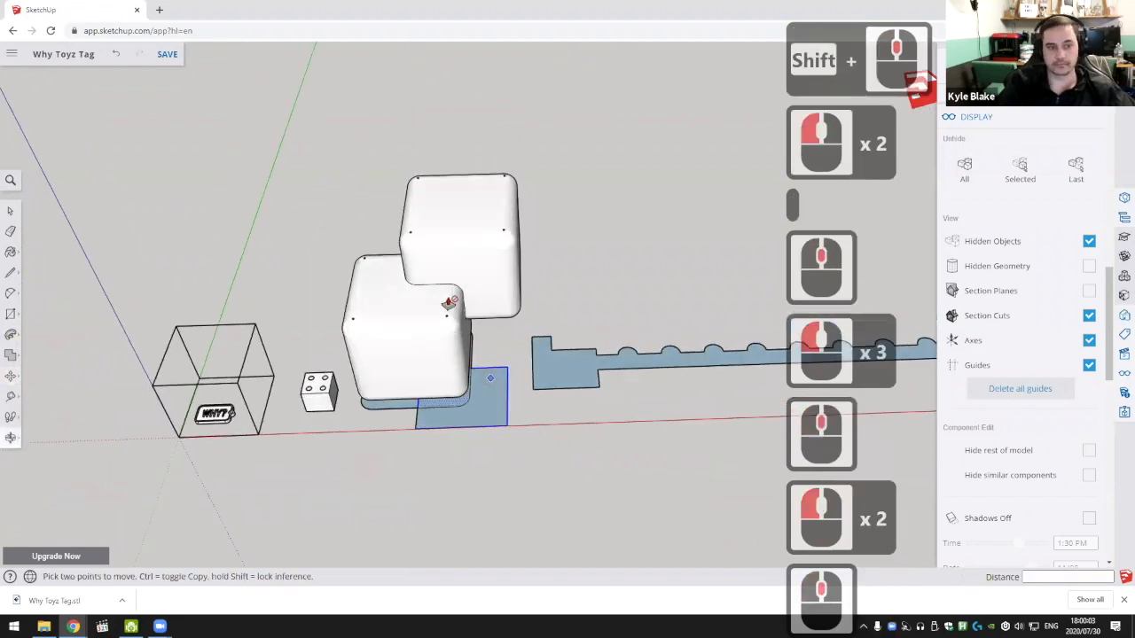
click(491, 395)
key(Escape)
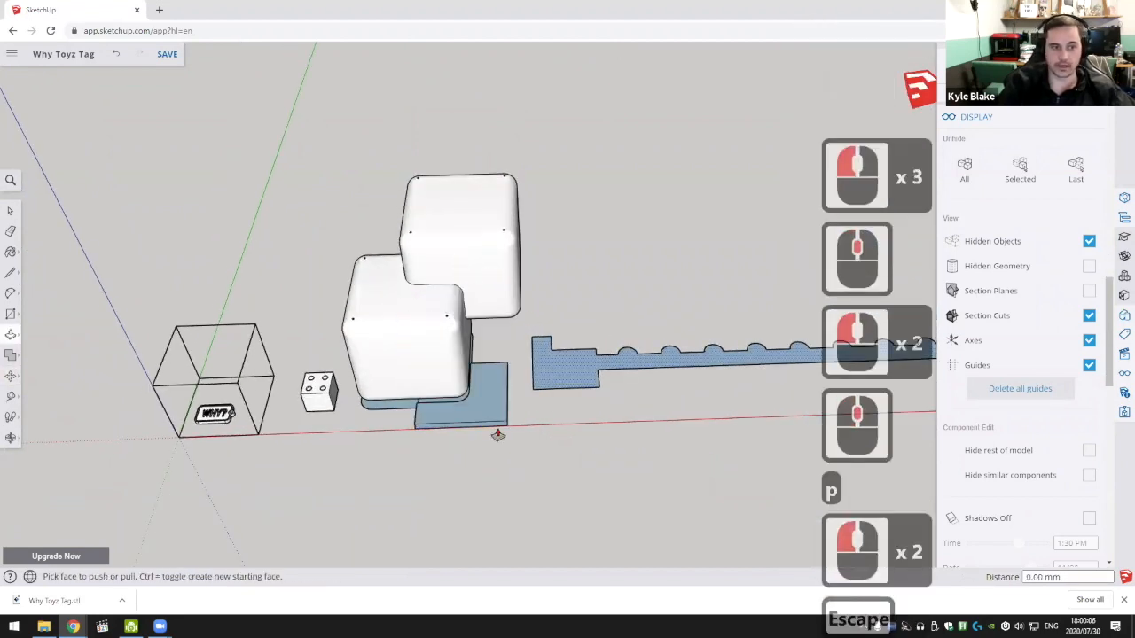
key(ctrl+z)
scroll(439, 411, up, 6)
key(ctrl+z)
key(space)
triple_click(410, 398)
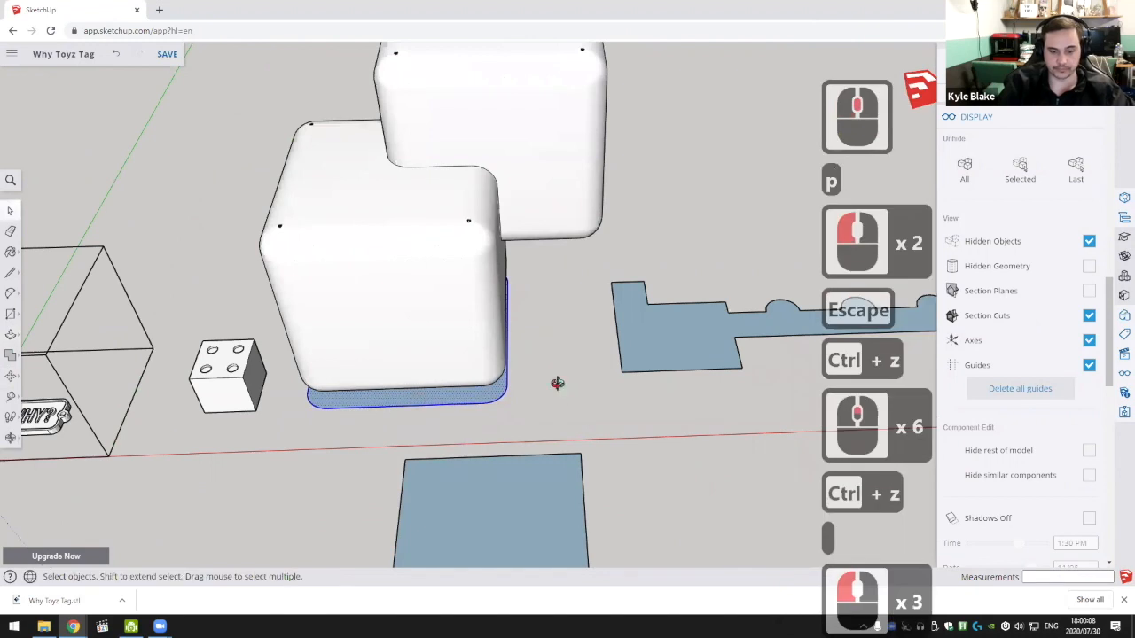
scroll(551, 387, down, 6)
middle_click(542, 448)
key(Delete)
Reposition the rectangle along the green and red axes so it sits beside the cubes.
triple_click(538, 456)
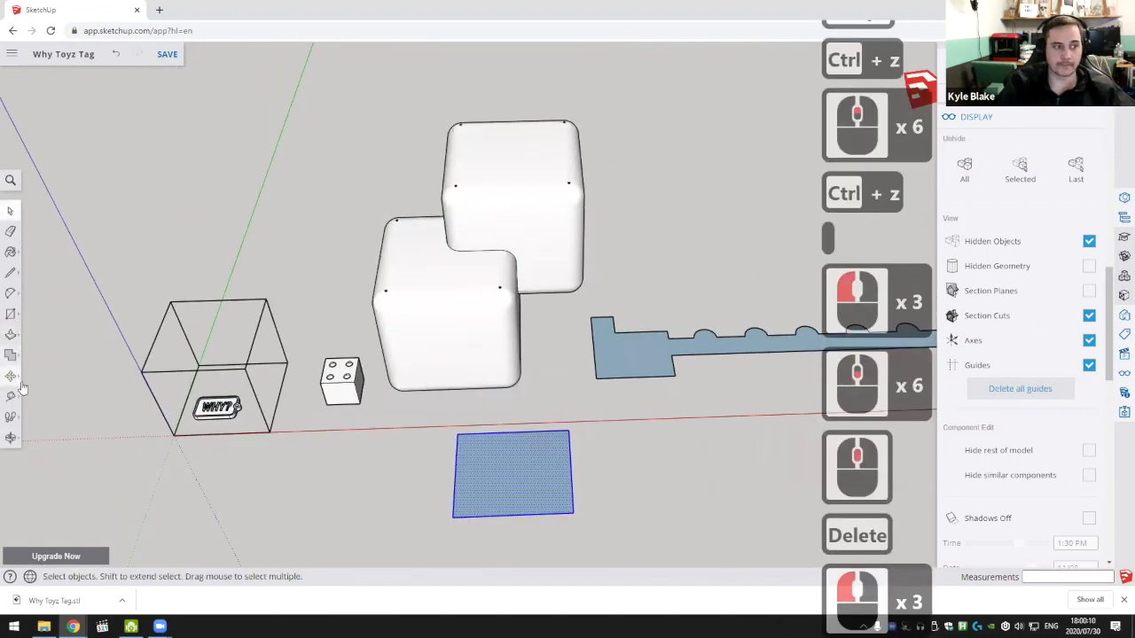
click(11, 375)
click(595, 483)
click(595, 425)
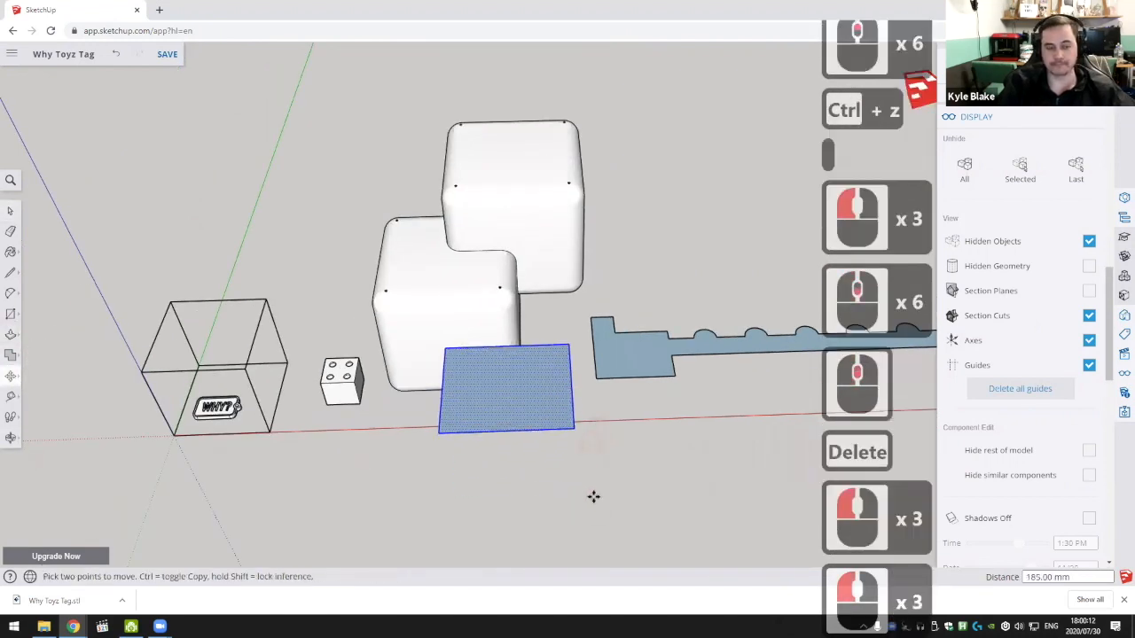
key(ctrl+z)
click(618, 493)
shift+click(624, 411)
click(505, 460)
click(525, 456)
middle_drag(545, 377, 556, 397)
Reverse the rectangle's face and push/pull it into a 198 mm tall box.
key(space)
right_click(555, 392)
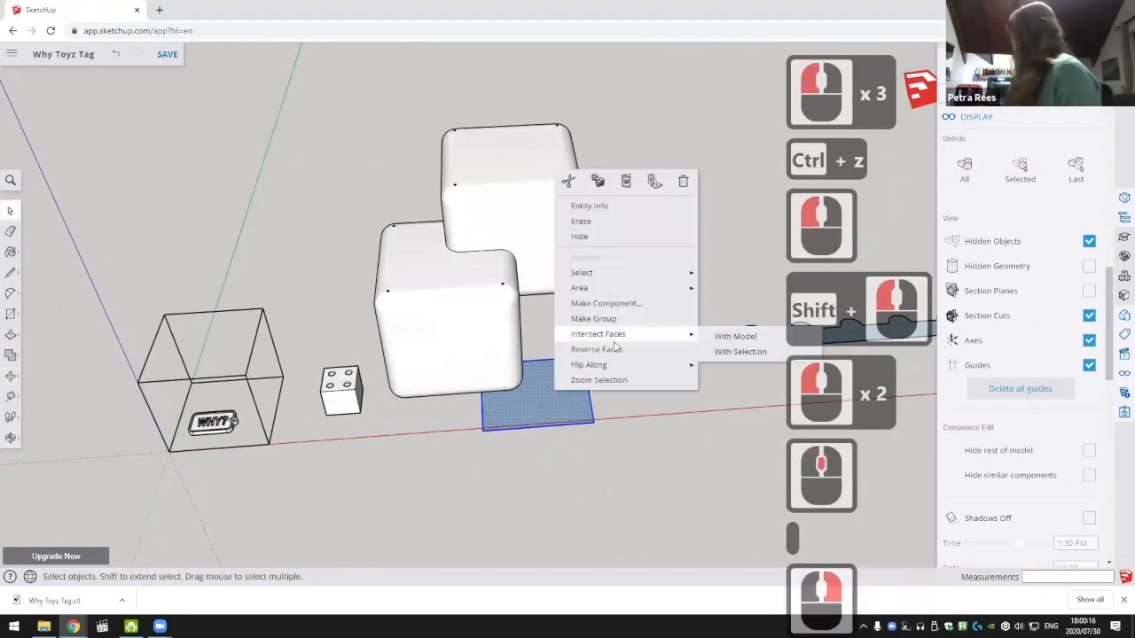
click(610, 353)
key(p)
click(549, 401)
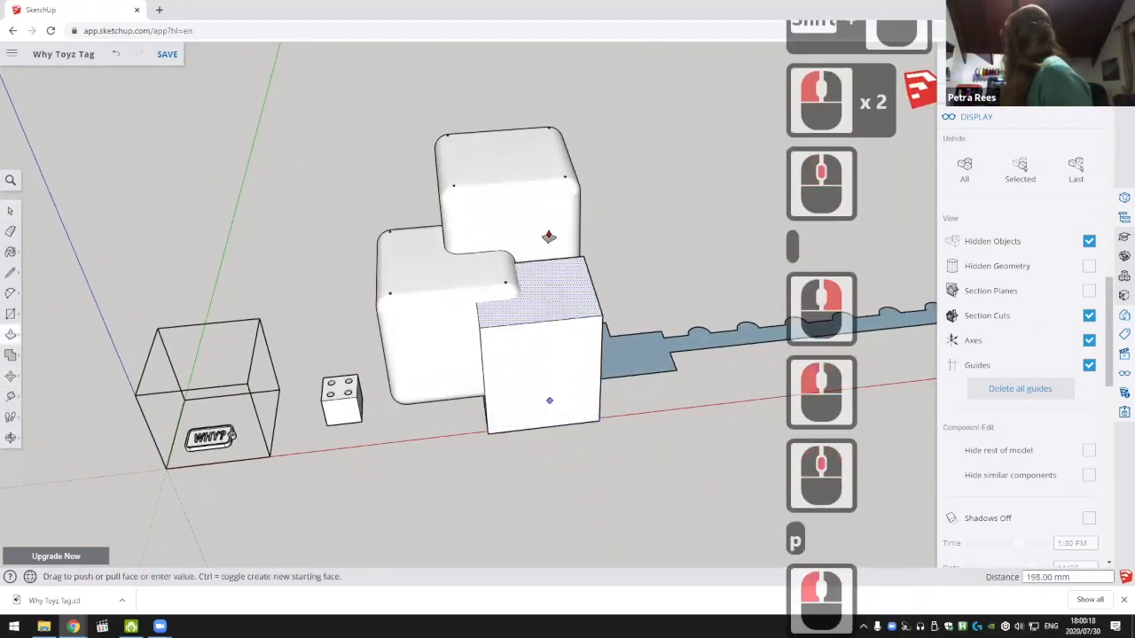
click(548, 219)
middle_drag(450, 291, 531, 348)
Select the tall box and both rounded cubes, then Intersect Faces With Selection.
key(space)
triple_click(548, 344)
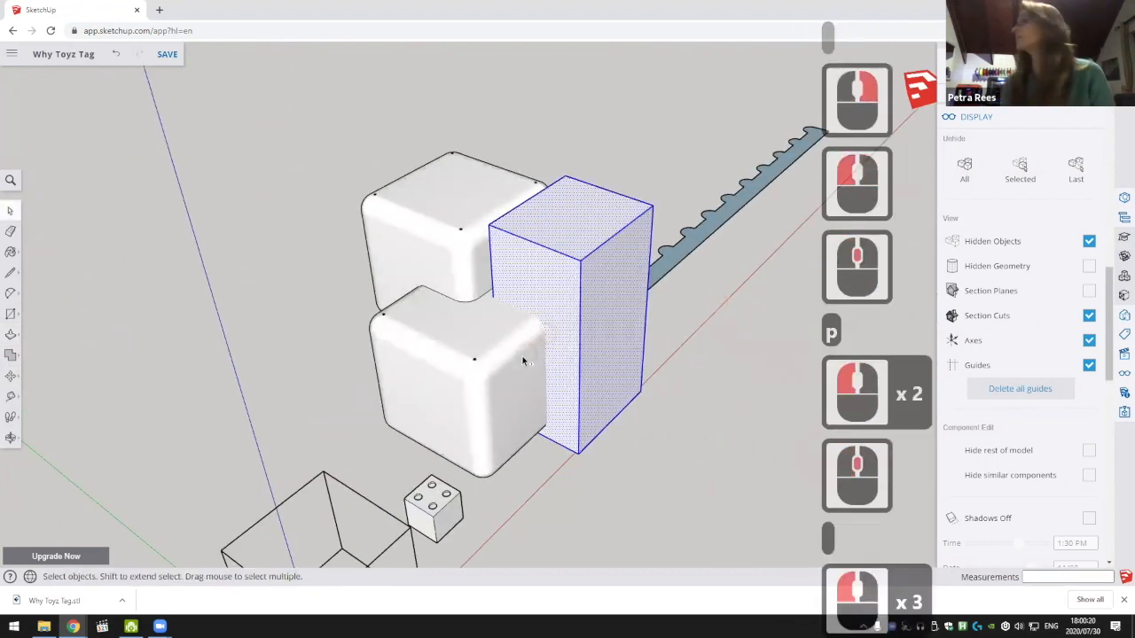
ctrl+triple_click(523, 357)
right_click(521, 357)
mouse_move(647, 285)
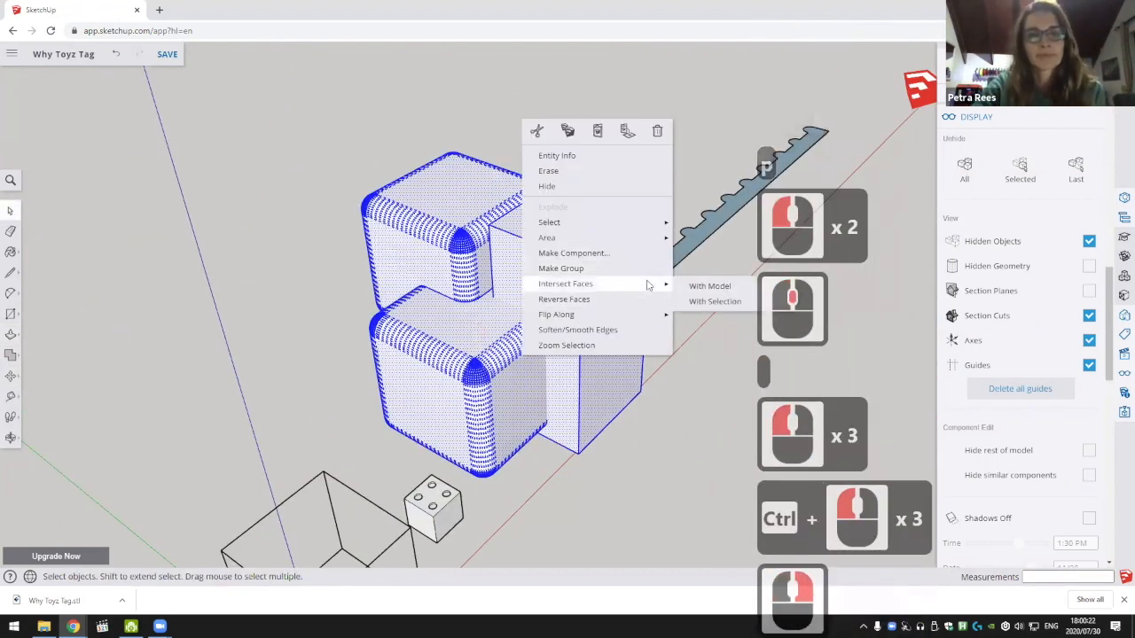
click(719, 304)
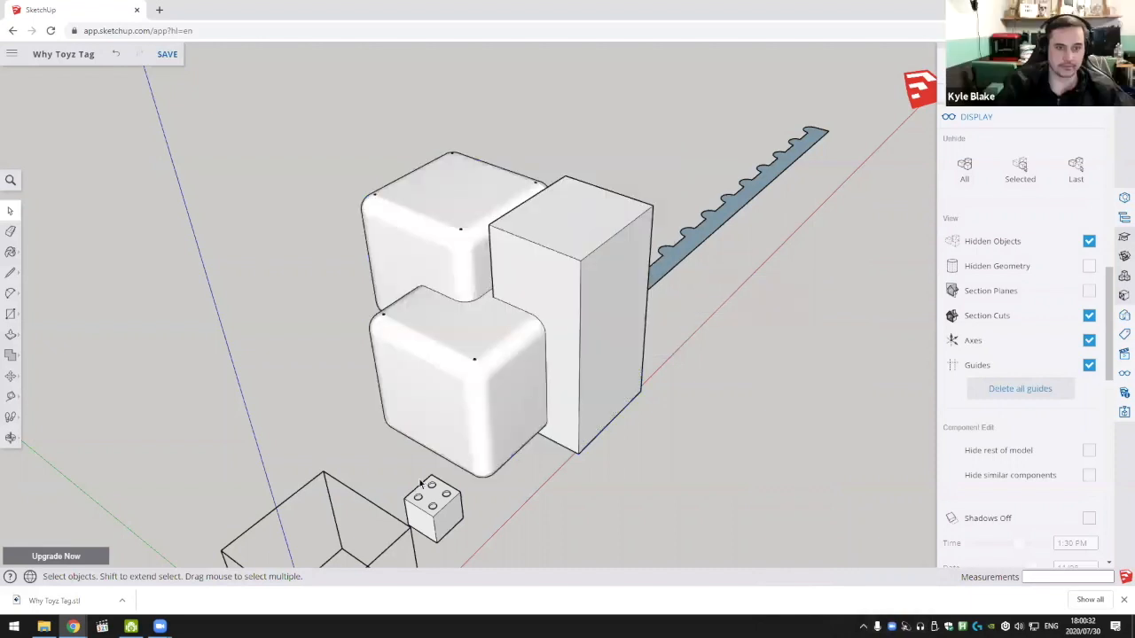
Erase the leftover cutting box, the blue section face behind the cut, and its edges.
click(615, 282)
double_click(574, 239)
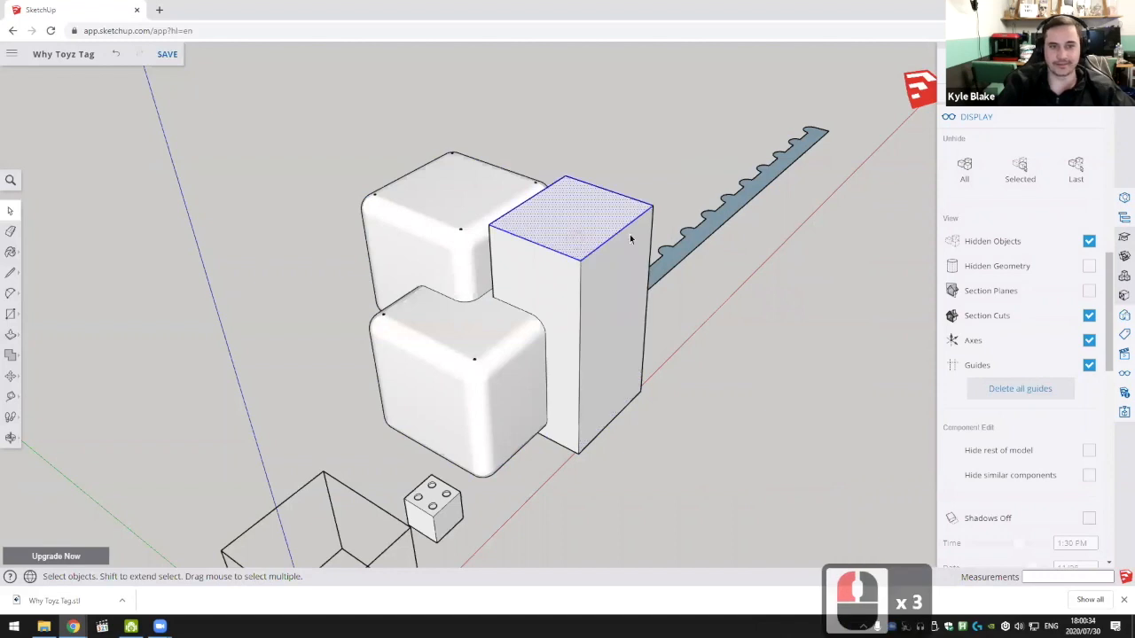
key(e)
middle_drag(659, 207, 552, 375)
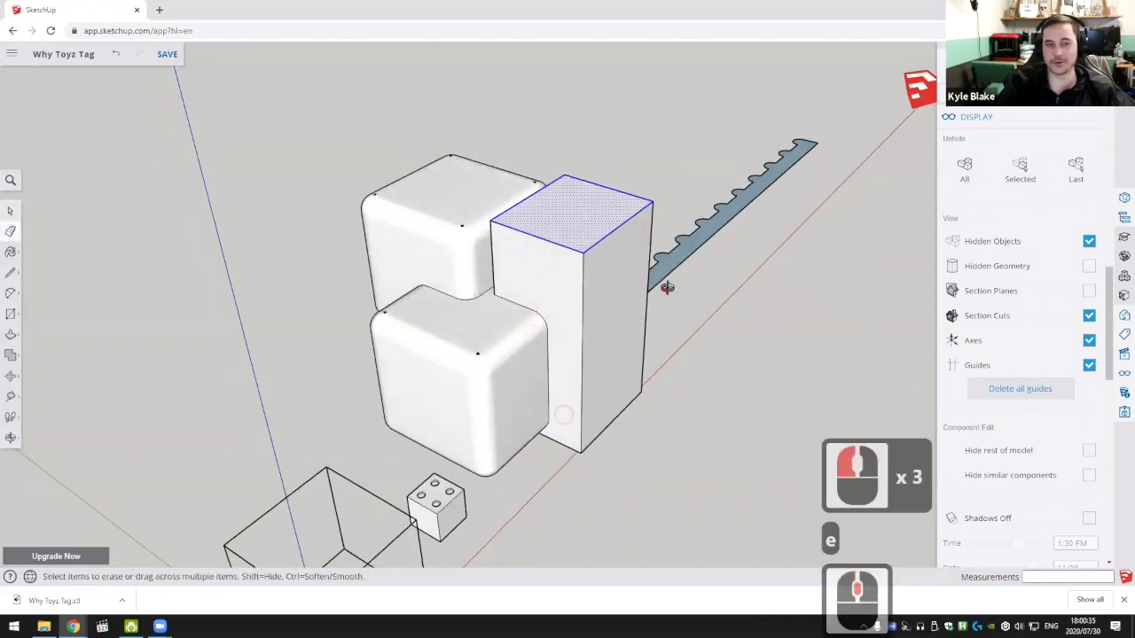
scroll(664, 222, up, 4)
scroll(683, 133, up, 2)
scroll(690, 119, up, 1)
click(689, 116)
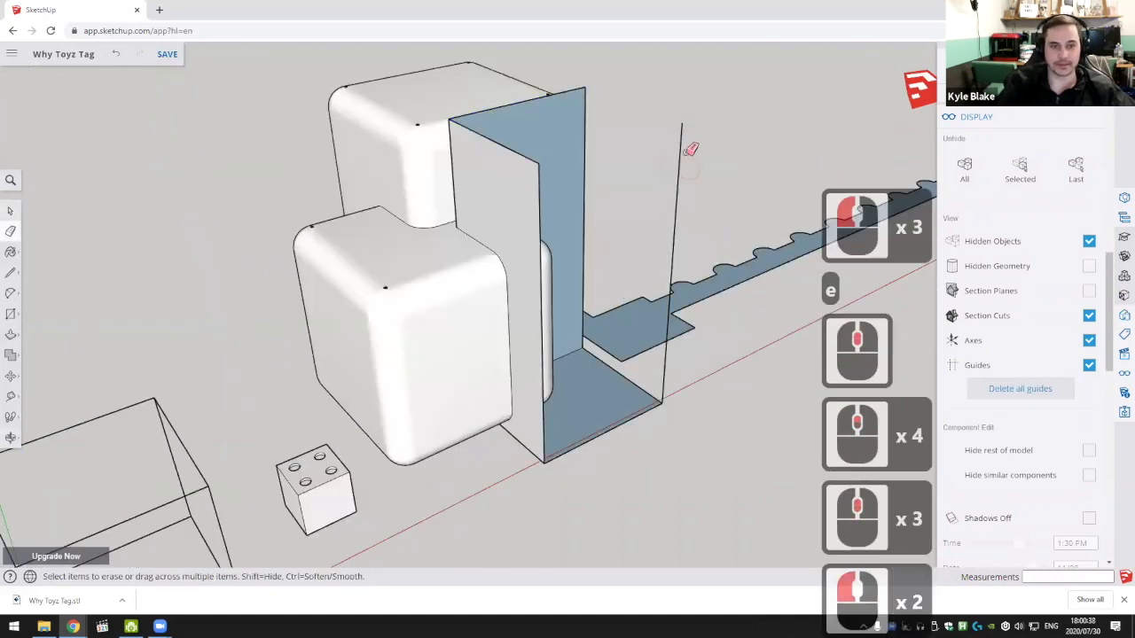
drag(550, 139, 470, 155)
mouse_move(822, 189)
middle_down()
mouse_move(709, 154)
mouse_move(682, 177)
middle_up()
click(711, 156)
click(551, 183)
Delete the leftover strip on the lower rounded cube.
middle_drag(455, 228, 526, 168)
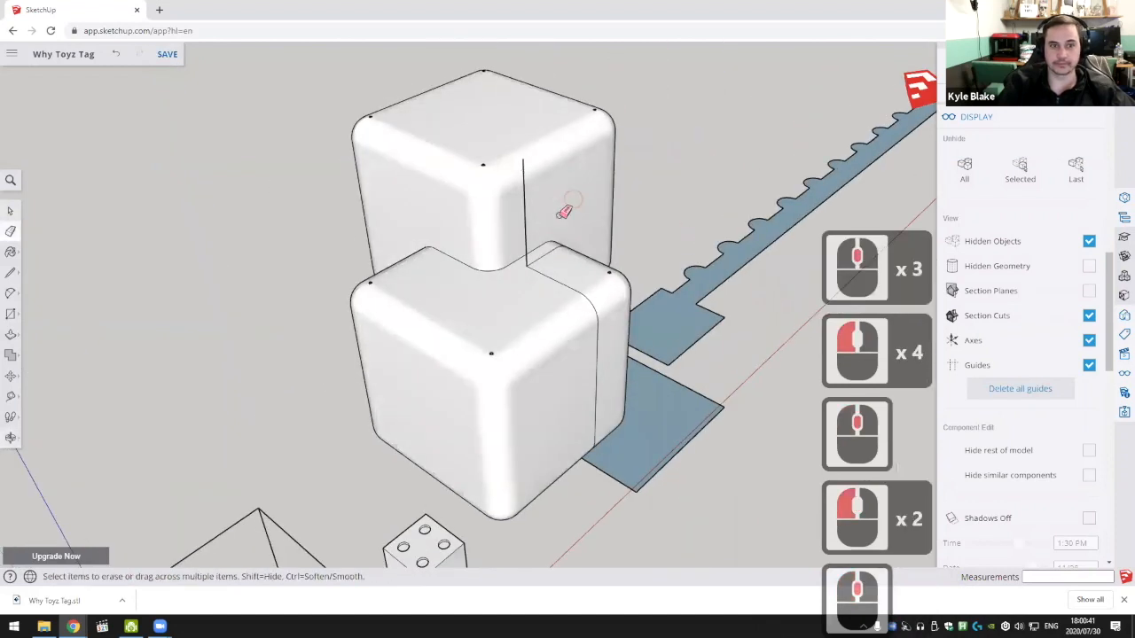
key(space)
middle_drag(561, 293, 529, 263)
click(571, 300)
key(Delete)
Reverse the notch's two blue inner faces so they show white.
middle_drag(570, 331, 426, 251)
scroll(510, 421, up, 5)
scroll(510, 421, down, 1)
middle_drag(510, 425, 479, 385)
click(454, 351)
ctrl+click(498, 350)
right_click(473, 360)
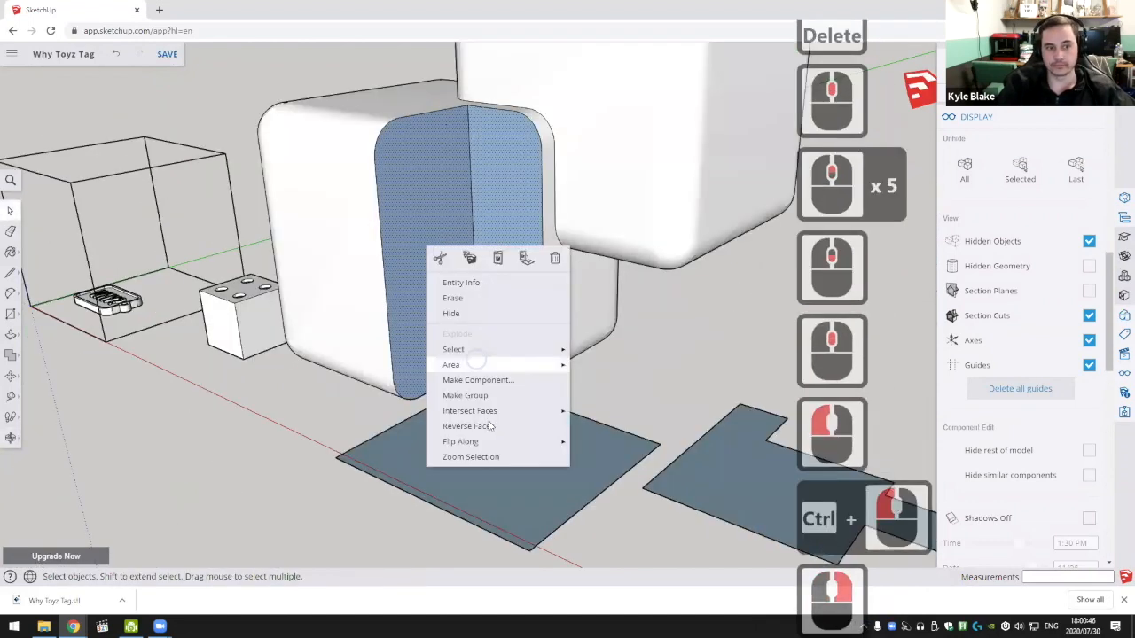
click(488, 426)
Erase the leftover edge inside the notch and look over the notched cube.
mouse_move(555, 354)
middle_down()
mouse_move(616, 357)
mouse_move(630, 302)
middle_up()
key(e)
scroll(486, 376, up, 4)
click(505, 347)
scroll(590, 343, down, 5)
mouse_move(518, 462)
middle_down()
mouse_move(532, 438)
mouse_move(475, 319)
mouse_move(496, 456)
middle_up()
mouse_move(496, 456)
shift+middle_down()
mouse_move(526, 360)
mouse_move(410, 279)
mouse_move(483, 366)
shift+middle_up()
scroll(523, 355, down, 5)
scroll(493, 315, down, 4)
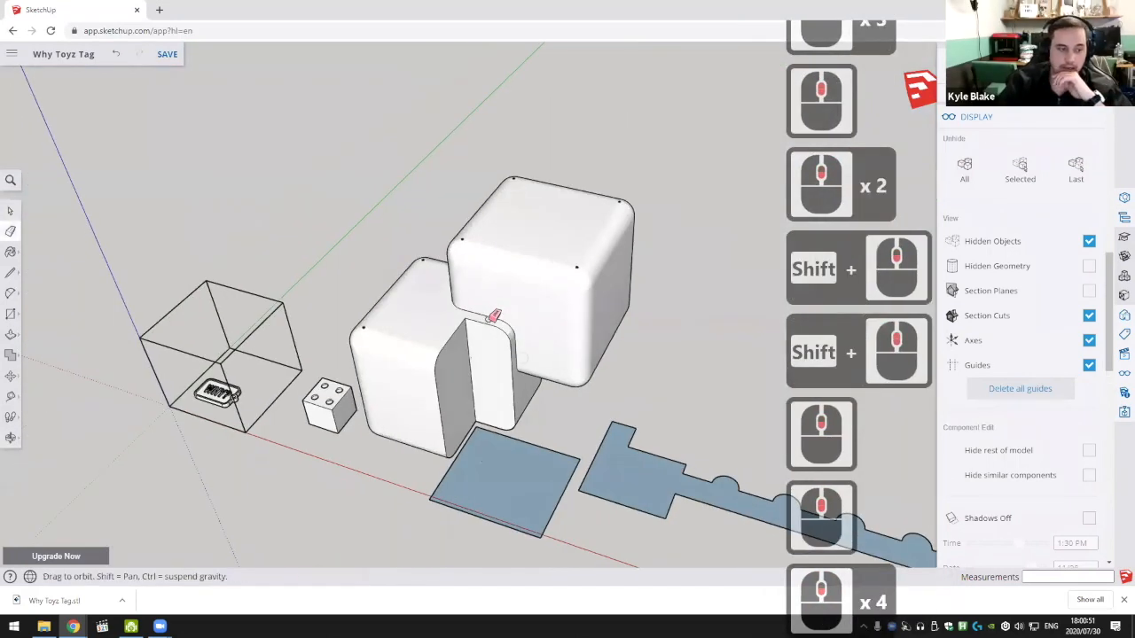
middle_drag(452, 383, 471, 353)
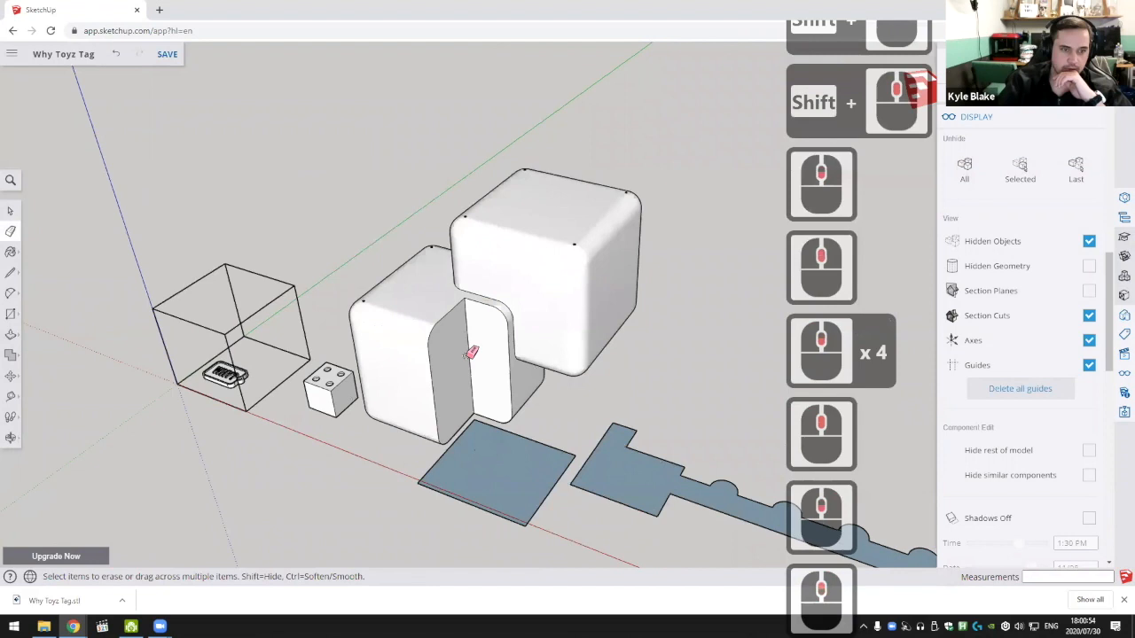
scroll(550, 359, up, 6)
scroll(378, 310, down, 7)
scroll(395, 263, up, 5)
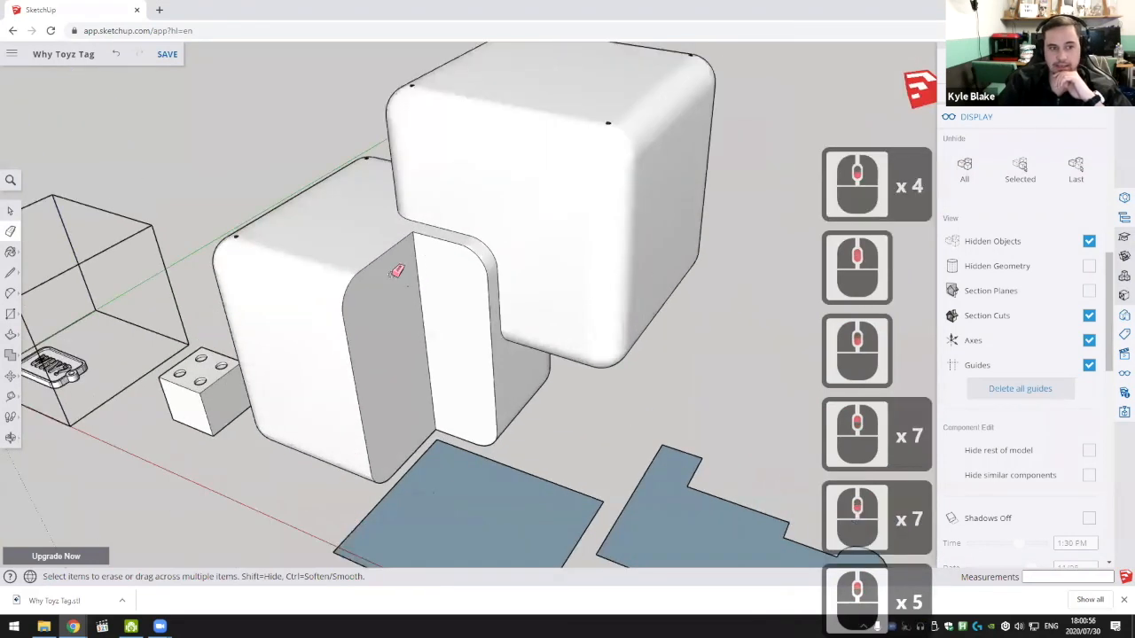
scroll(401, 277, down, 4)
middle_drag(399, 273, 341, 228)
click(10, 273)
Draw a rectangle outline on the notch face and push it into the block.
scroll(410, 324, up, 1)
middle_drag(410, 324, 385, 301)
scroll(354, 266, up, 3)
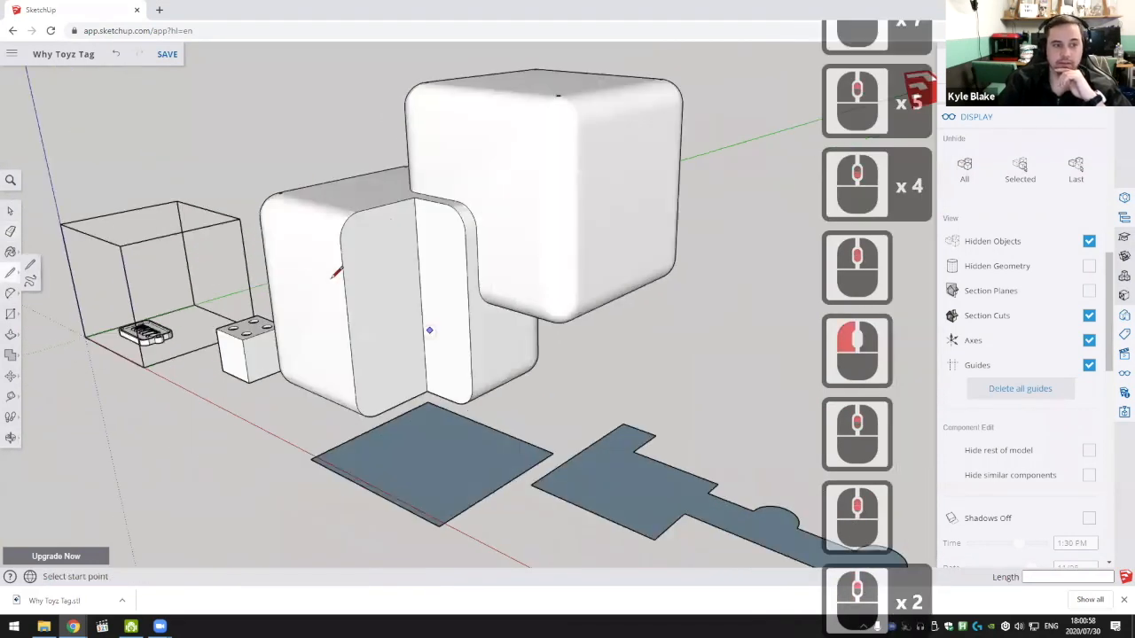
click(376, 263)
click(339, 322)
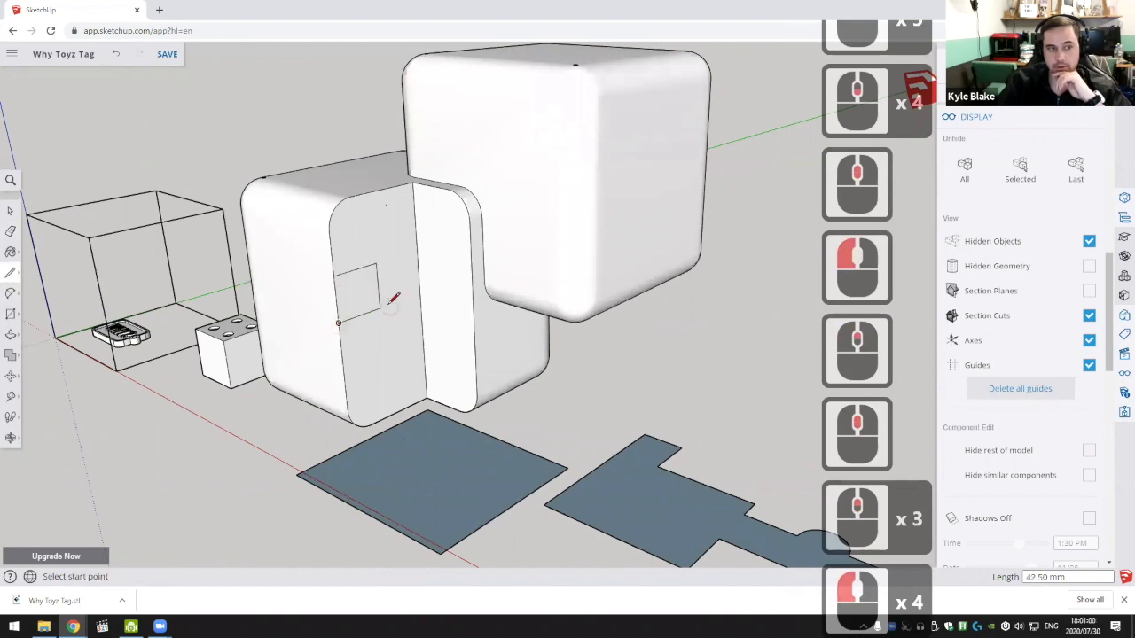
key(p)
drag(361, 293, 280, 268)
middle_drag(427, 278, 312, 304)
scroll(284, 329, up, 2)
click(305, 364)
scroll(275, 298, up, 4)
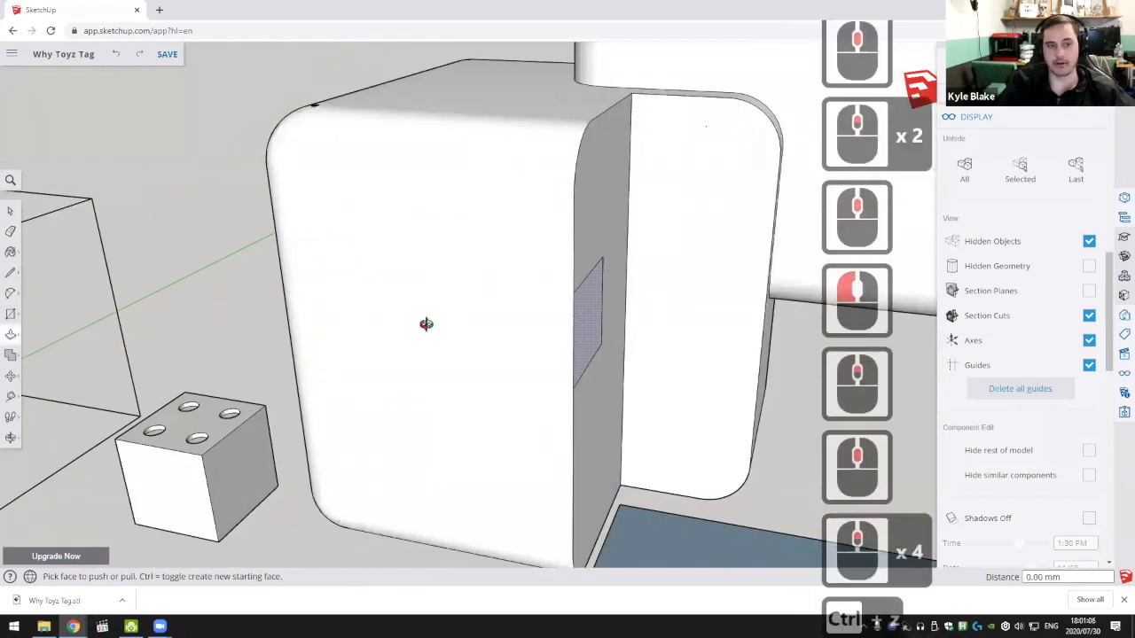
Move the small rectangle to a lower position on the notch face.
middle_drag(426, 324, 438, 321)
middle_drag(534, 370, 483, 334)
scroll(461, 314, down, 8)
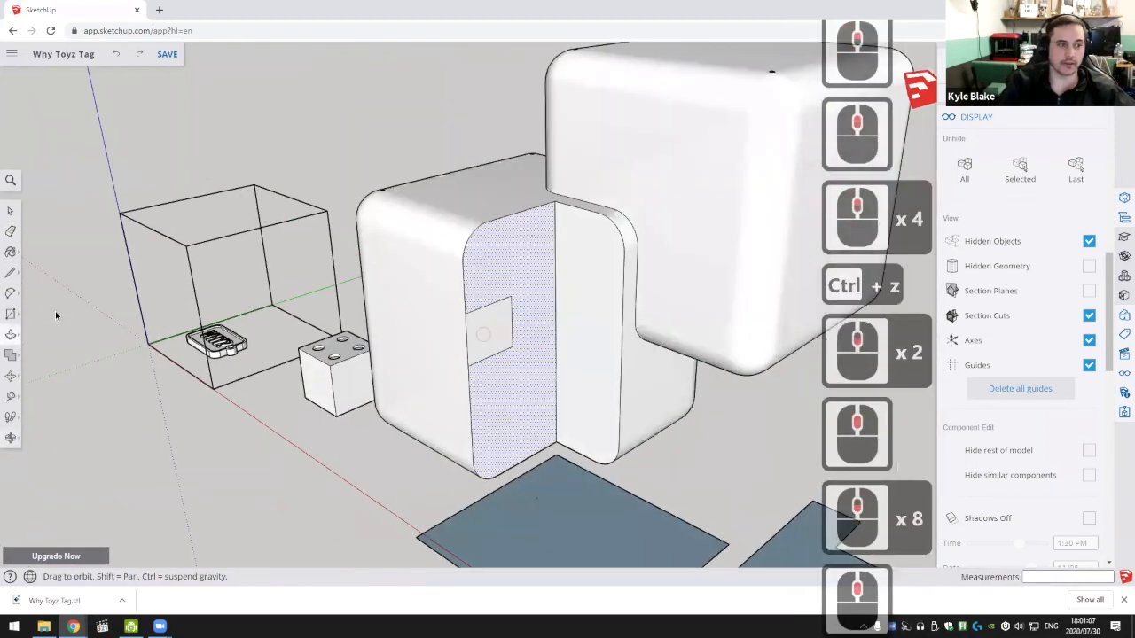
middle_drag(56, 316, 36, 363)
click(11, 376)
middle_drag(552, 409, 554, 405)
click(558, 404)
Erase the original rectangle's edges and pull the lower rectangle 203 mm through the block.
key(e)
mouse_move(512, 373)
mouse_down()
mouse_move(534, 393)
mouse_move(523, 412)
mouse_up()
middle_drag(520, 417, 535, 443)
key(p)
click(535, 443)
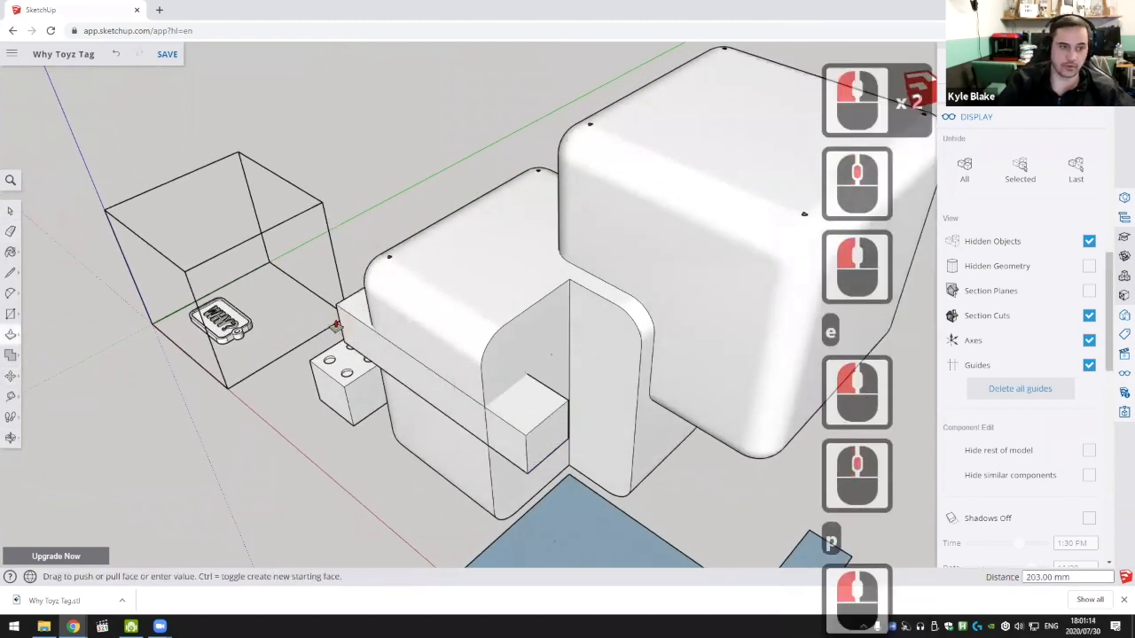
click(336, 325)
Select all the connected geometry and intersect its faces with the model.
middle_drag(631, 392, 701, 306)
click(700, 306)
triple_click(702, 291)
right_click(702, 291)
mouse_move(648, 284)
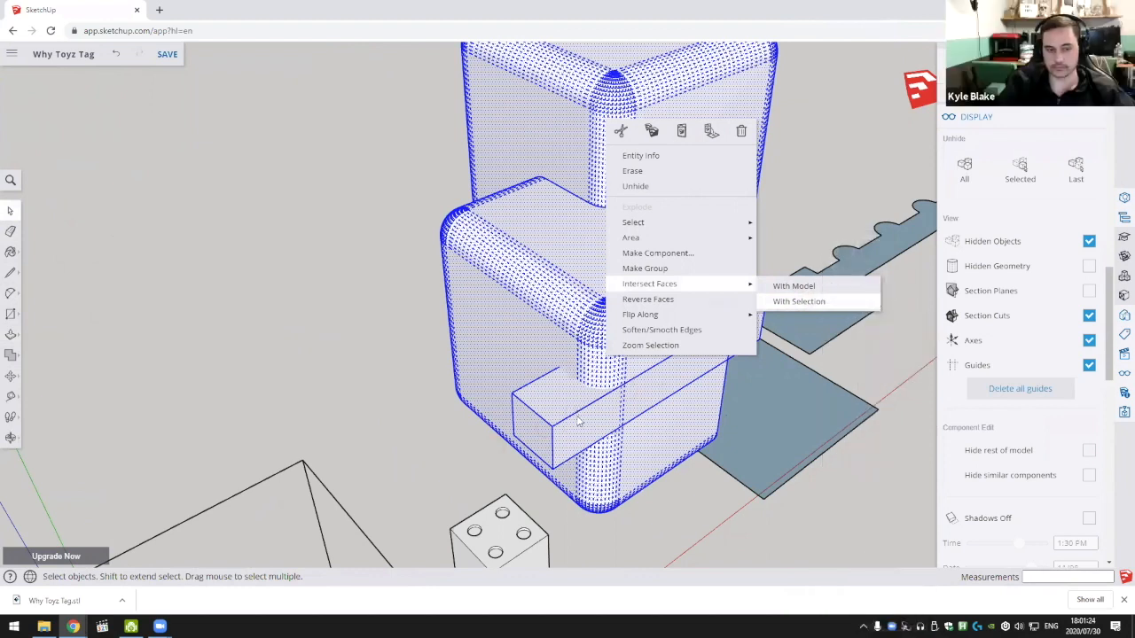
Erase the protruding bar's edges and blue section face, and delete the curved face.
key(e)
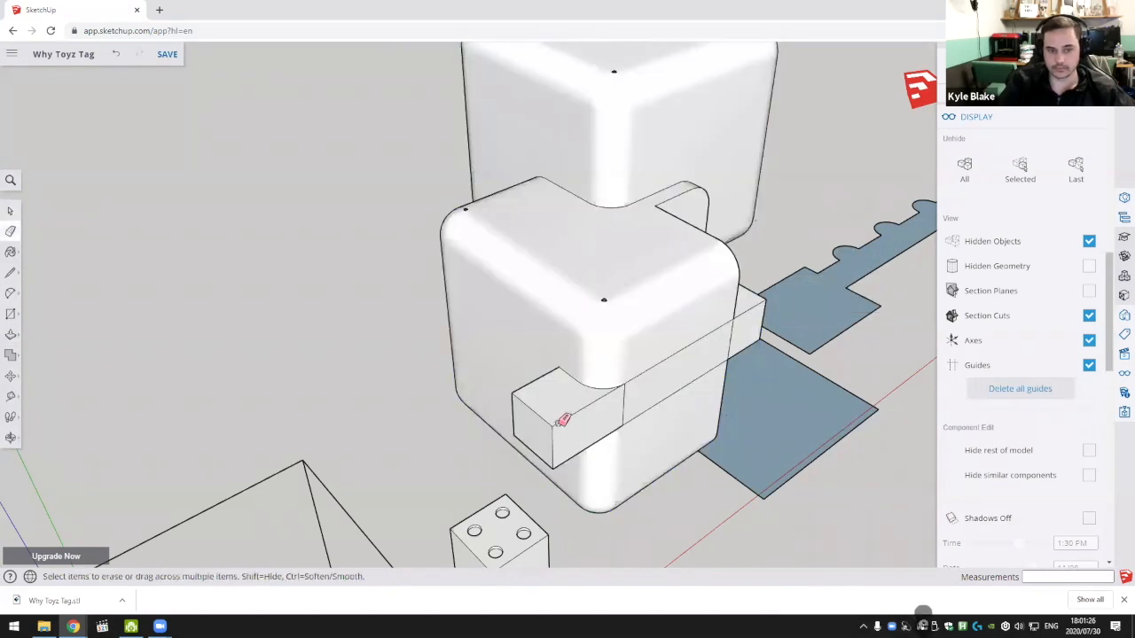
click(560, 421)
drag(523, 388, 513, 396)
click(553, 450)
click(536, 438)
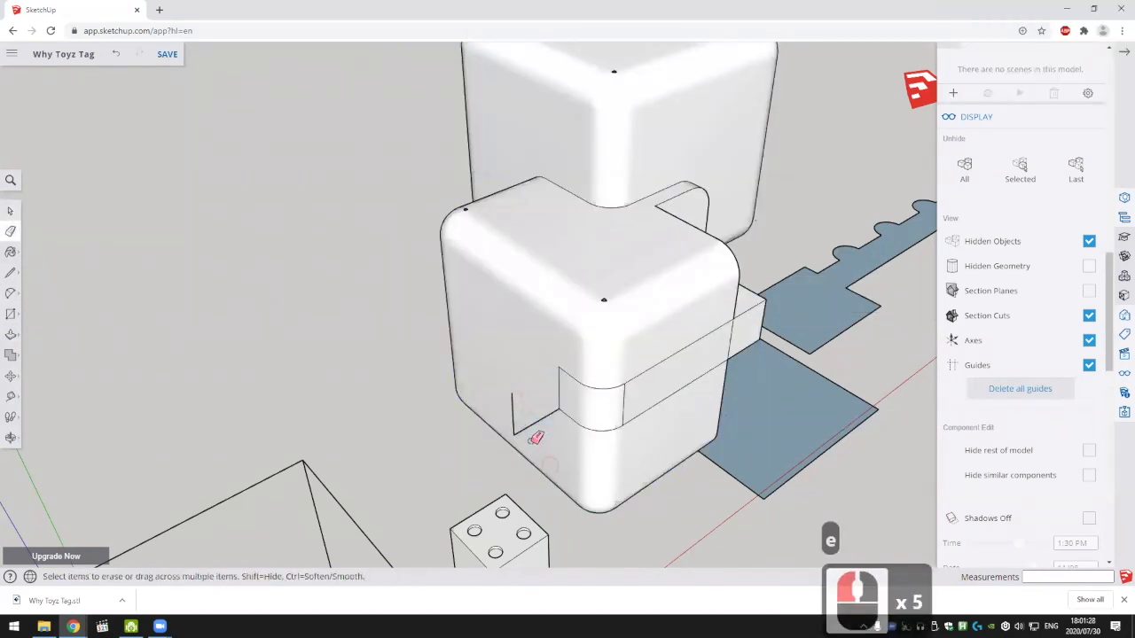
click(615, 412)
click(622, 403)
middle_drag(622, 404, 622, 389)
key(Delete)
Reverse the slot's bottom and back faces so they show white.
middle_drag(529, 211, 694, 509)
click(658, 261)
scroll(649, 255, up, 4)
ctrl+click(650, 257)
ctrl+click(704, 306)
middle_drag(659, 438, 682, 526)
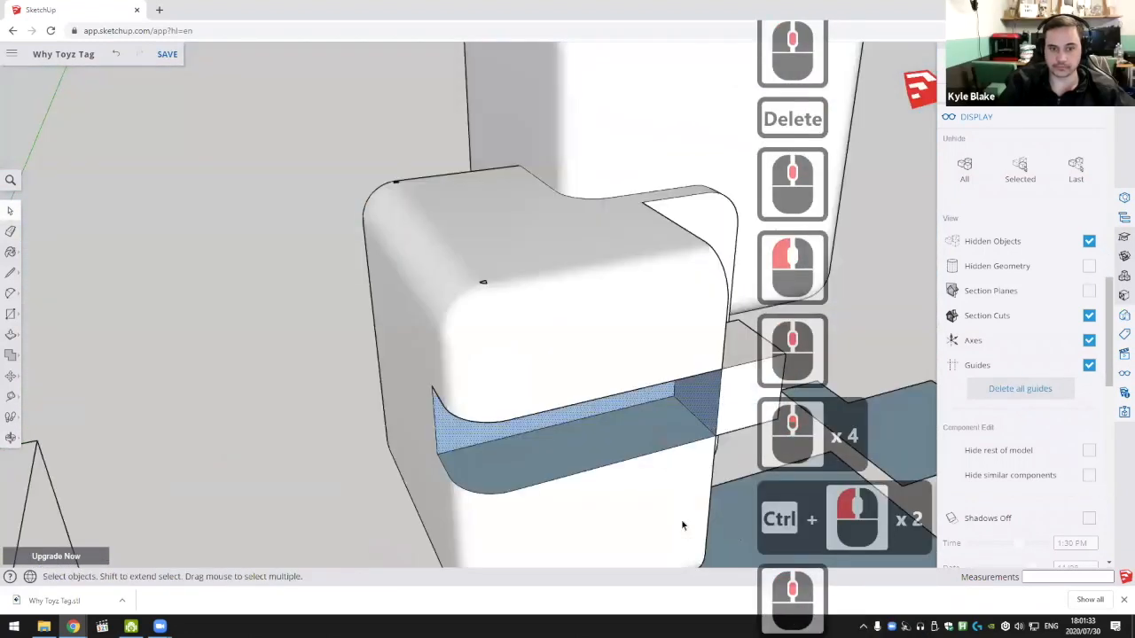
click(658, 434)
right_click(657, 433)
click(697, 377)
click(558, 431)
middle_drag(560, 443, 702, 197)
right_click(702, 197)
click(731, 383)
Erase the leftover side-box edges, face and stray point around the slot.
mouse_move(731, 383)
middle_down()
mouse_move(445, 224)
mouse_move(413, 378)
middle_up()
shift+scroll(448, 227, down, 3)
key(e)
scroll(510, 319, up, 3)
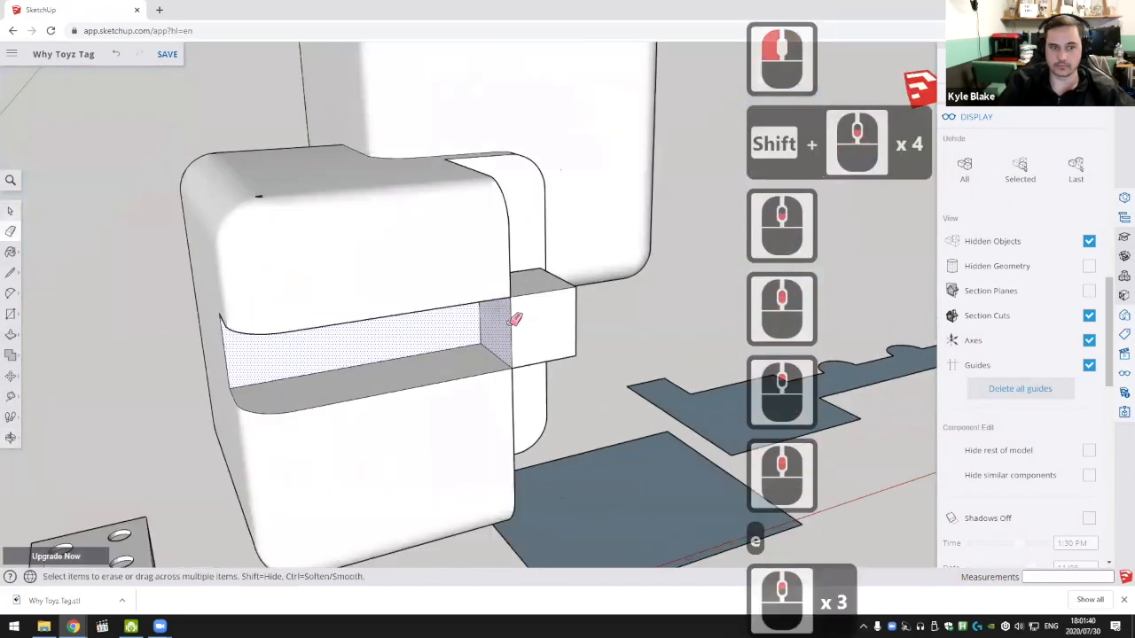
click(510, 323)
mouse_move(448, 279)
middle_down()
mouse_move(475, 291)
mouse_move(499, 264)
middle_up()
click(499, 261)
click(500, 269)
click(500, 328)
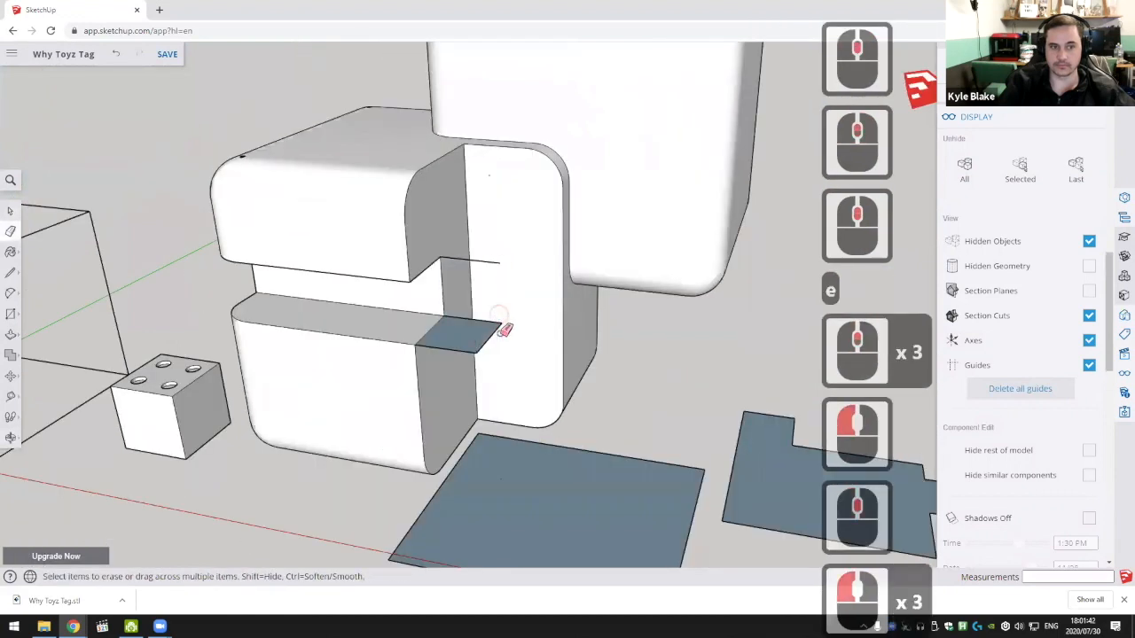
click(499, 322)
click(501, 253)
click(500, 257)
click(479, 356)
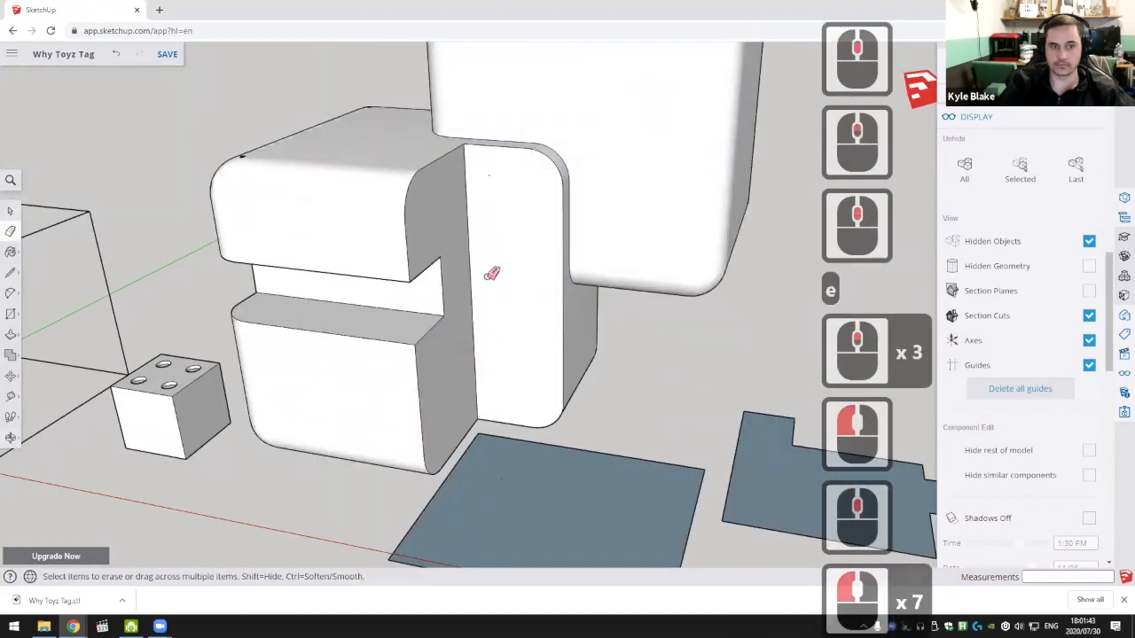
click(489, 175)
scroll(494, 173, down, 4)
Clear the selection and orbit to review the finished slot.
middle_drag(535, 243, 603, 296)
key(Escape)
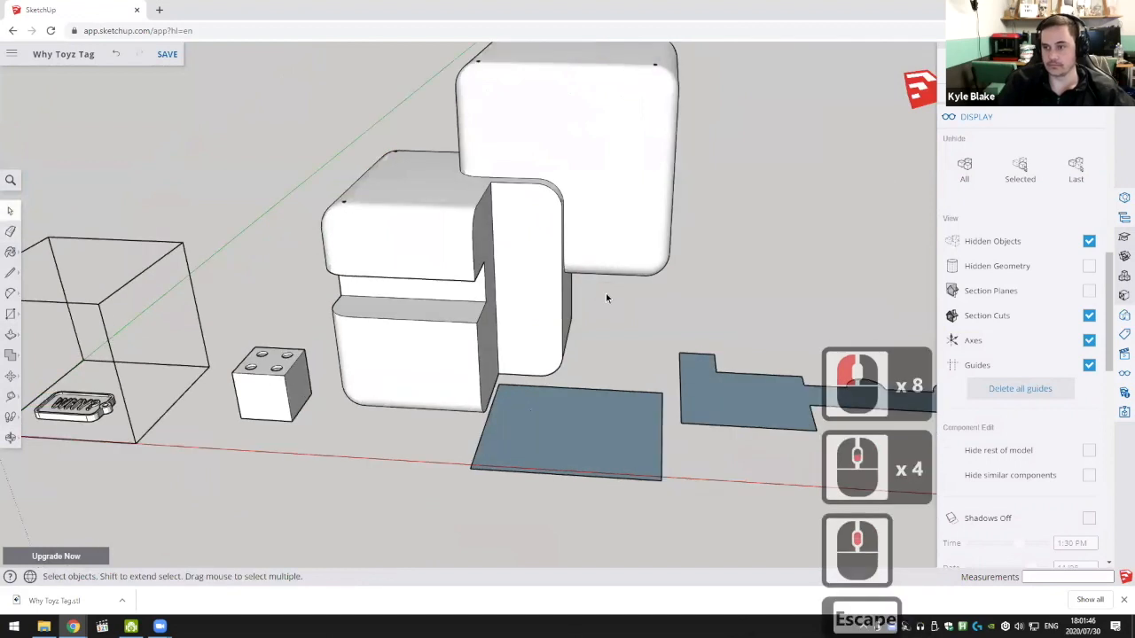
scroll(438, 293, down, 3)
middle_drag(539, 324, 509, 303)
click(509, 302)
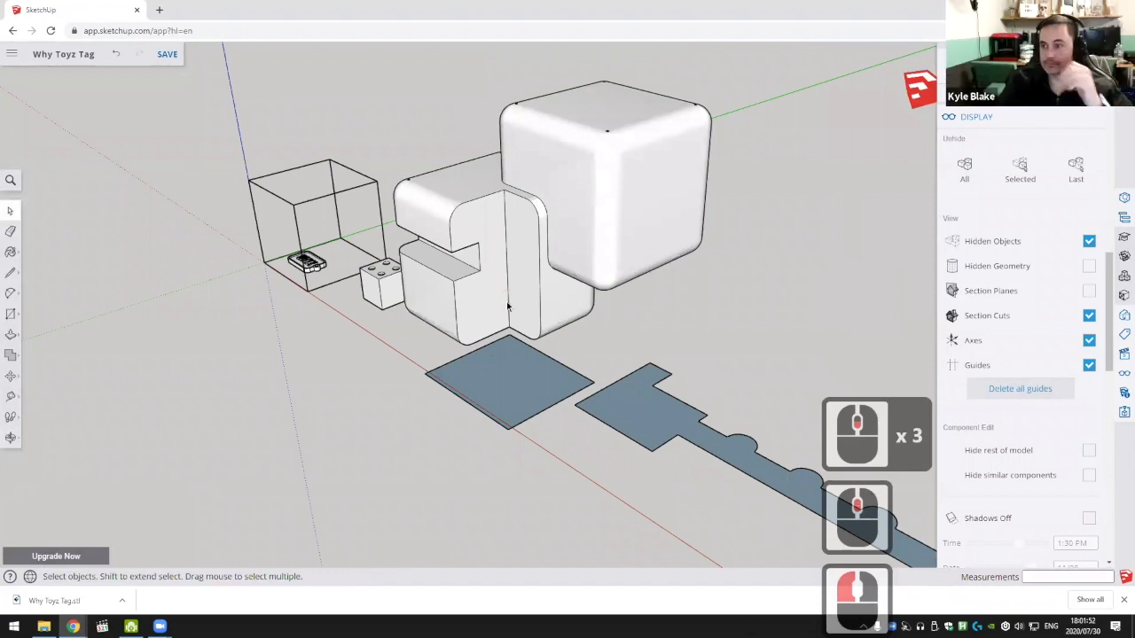
scroll(564, 344, up, 6)
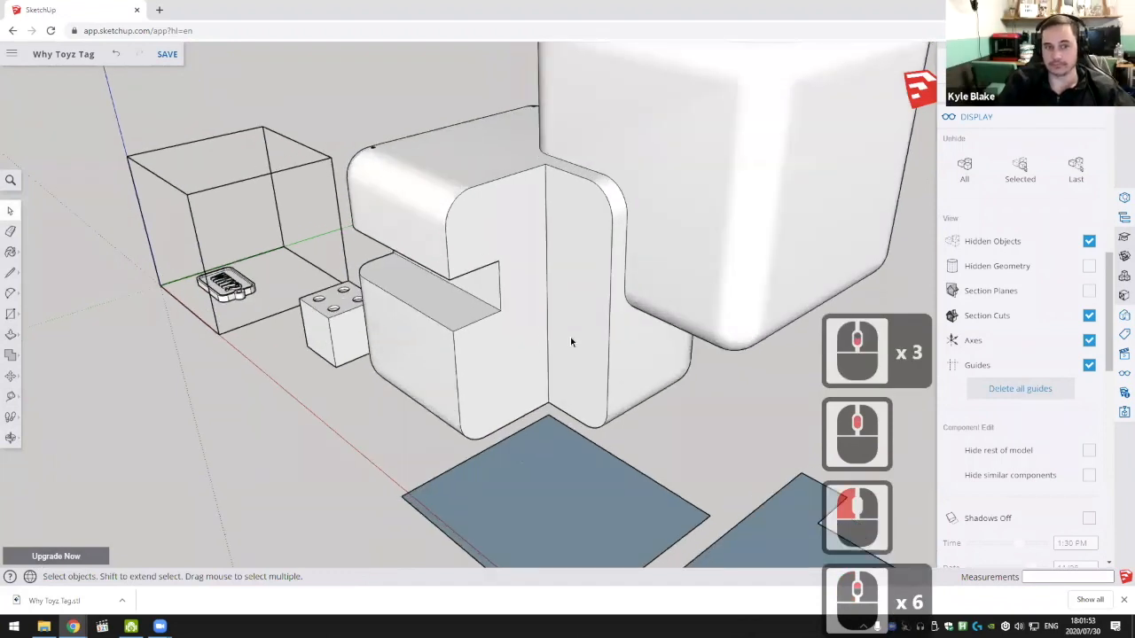
scroll(569, 337, down, 5)
middle_drag(570, 337, 570, 342)
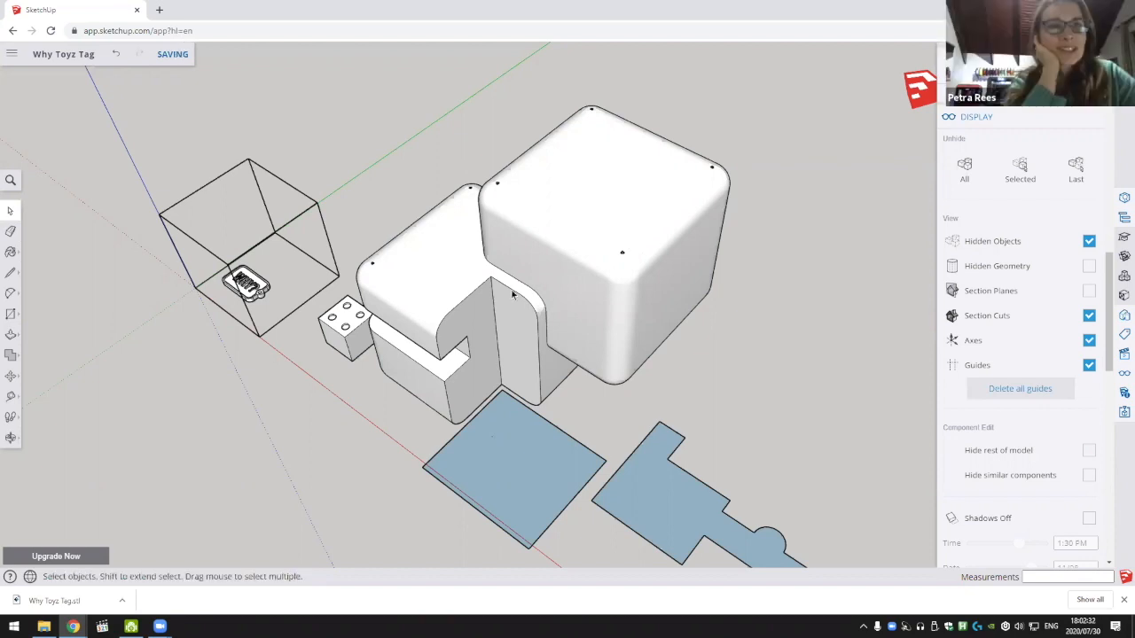
Pull the notch's curved inner face outward until it is flush with the upper cube.
scroll(586, 232, up, 7)
middle_drag(573, 253, 586, 233)
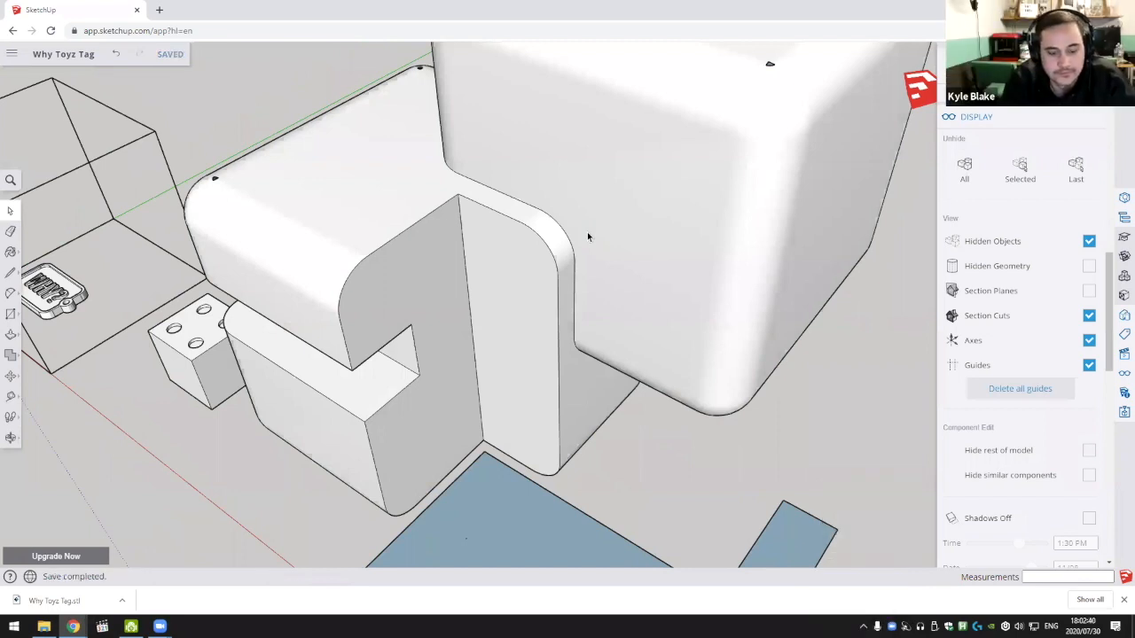
click(521, 273)
key(p)
click(517, 268)
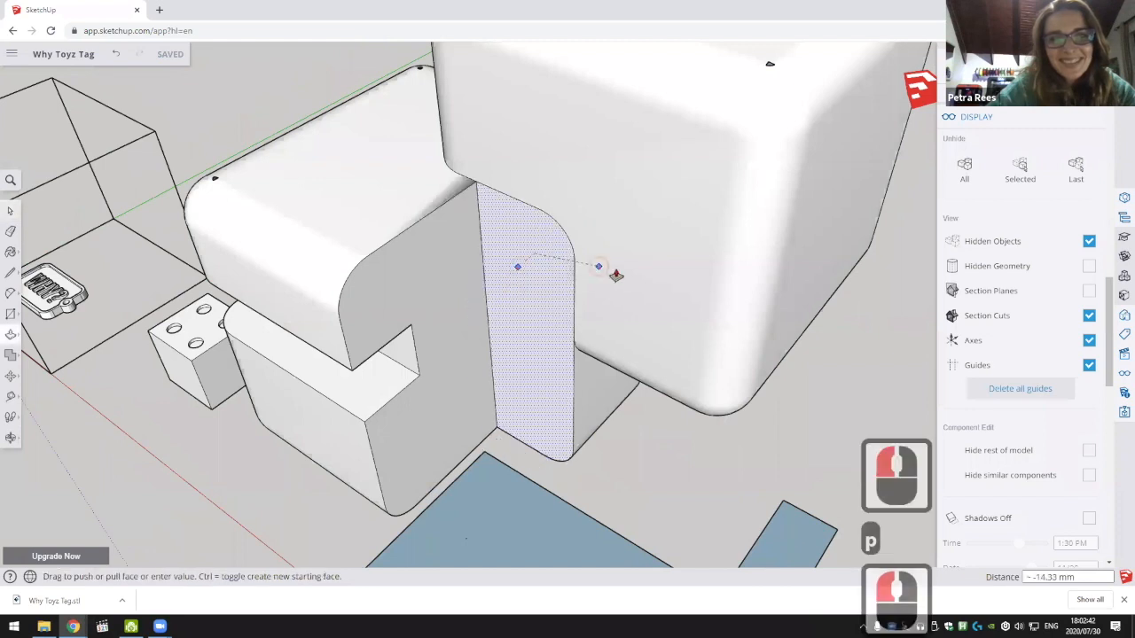
click(611, 278)
Erase the leftover seam lines, arc segments and small edge bits around the filled notch.
mouse_move(589, 275)
middle_down()
mouse_move(656, 189)
mouse_move(663, 198)
middle_up()
key(e)
click(628, 181)
click(614, 138)
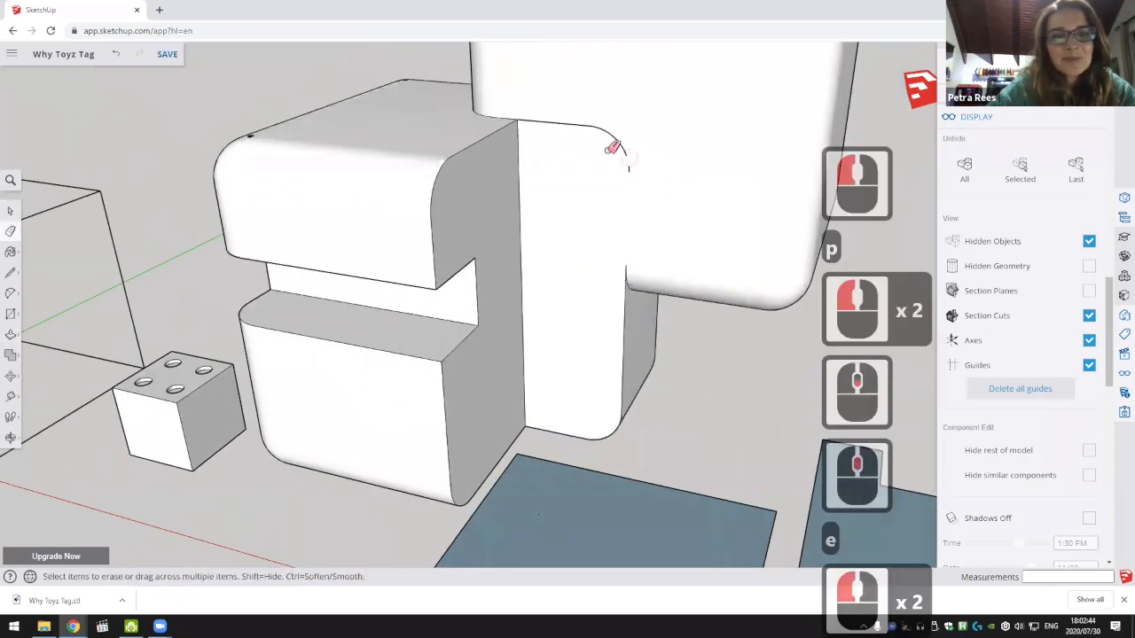
click(584, 129)
click(613, 130)
click(632, 160)
click(631, 167)
click(631, 156)
click(630, 153)
click(630, 149)
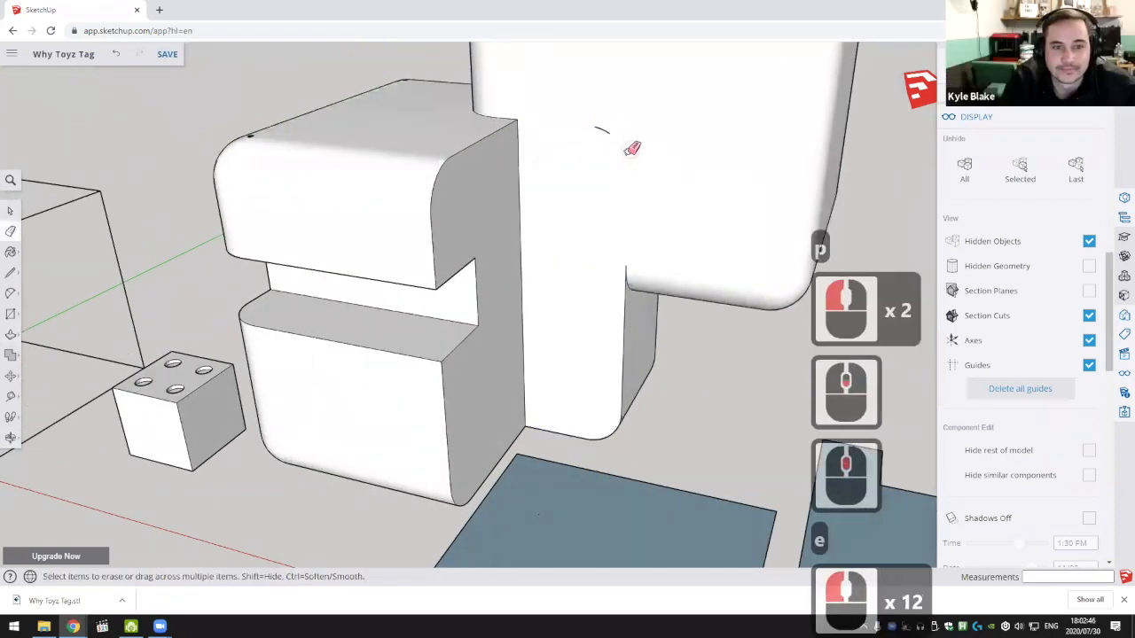
click(630, 154)
click(602, 131)
click(592, 124)
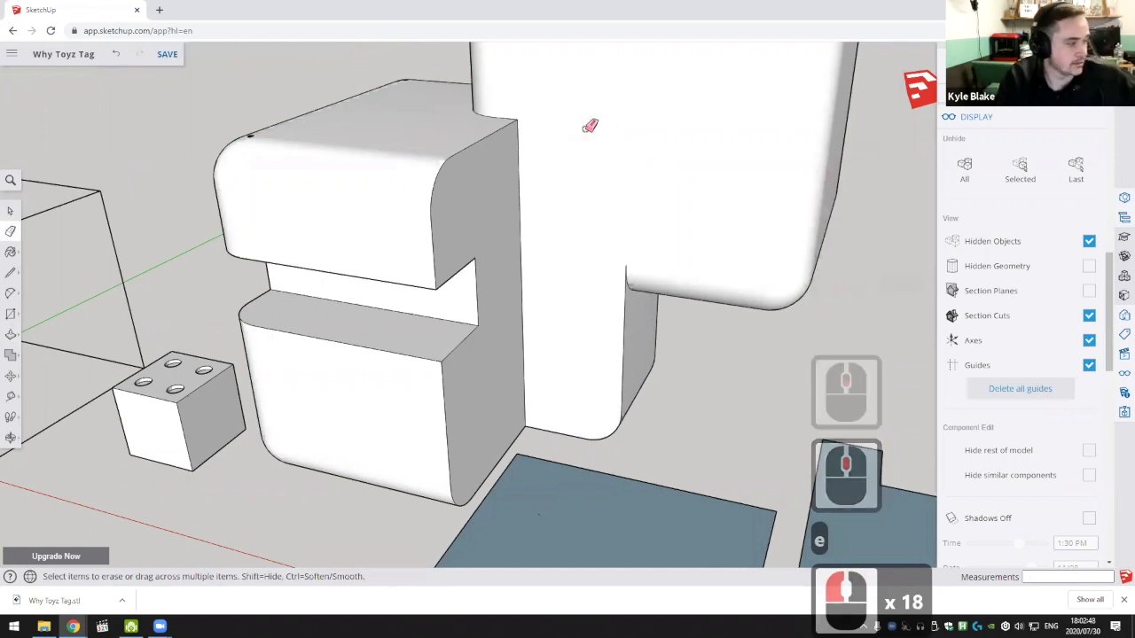
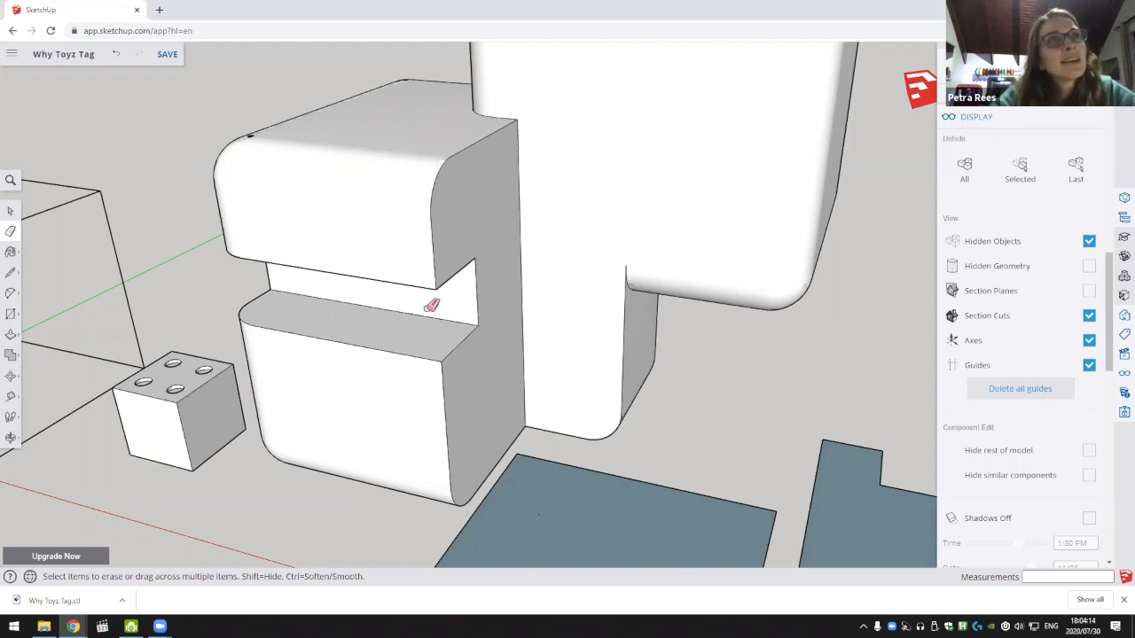
Select the W's top face on the tag and offset its outline inward.
scroll(582, 375, down, 10)
mouse_move(519, 329)
shift+middle_down()
mouse_move(519, 254)
mouse_move(569, 203)
shift+middle_up()
scroll(570, 203, up, 3)
middle_drag(570, 203, 531, 266)
scroll(532, 266, up, 2)
mouse_move(532, 266)
ctrl+middle_down()
mouse_move(496, 327)
mouse_move(506, 221)
mouse_move(418, 293)
ctrl+middle_up()
scroll(417, 293, up, 5)
shift+middle_drag(204, 410, 378, 228)
scroll(378, 227, up, 16)
mouse_move(377, 228)
middle_down()
mouse_move(378, 241)
mouse_move(426, 213)
middle_up()
middle_drag(425, 213, 373, 240)
key(space)
double_click(372, 240)
scroll(390, 231, up, 6)
scroll(415, 212, up, 2)
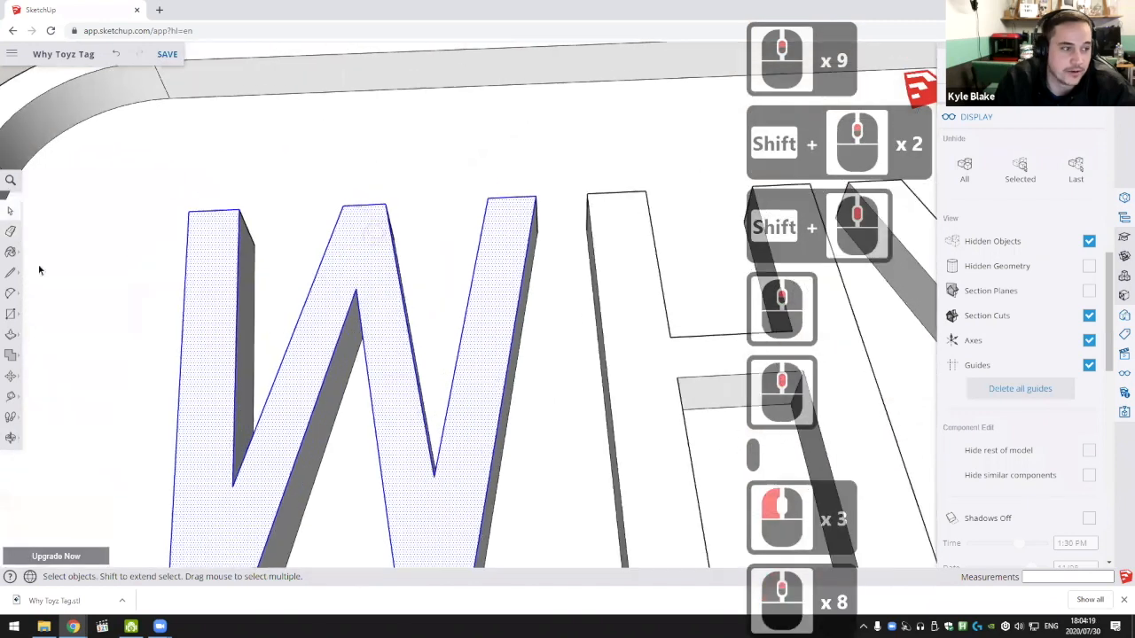
shift+middle_drag(38, 266, 32, 314)
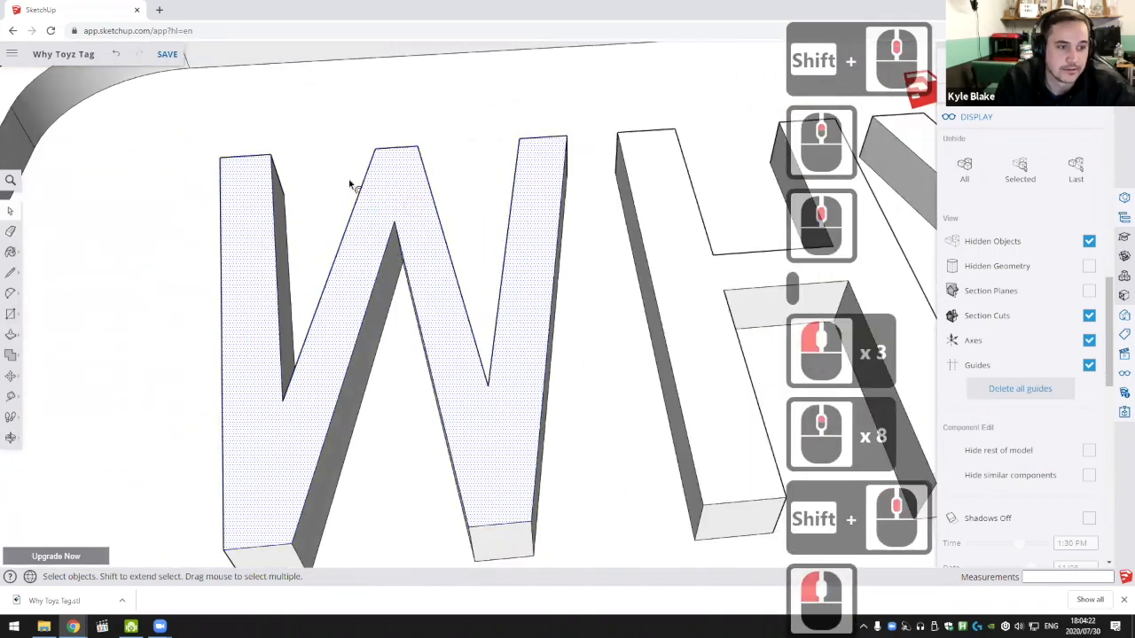
key(f)
click(402, 153)
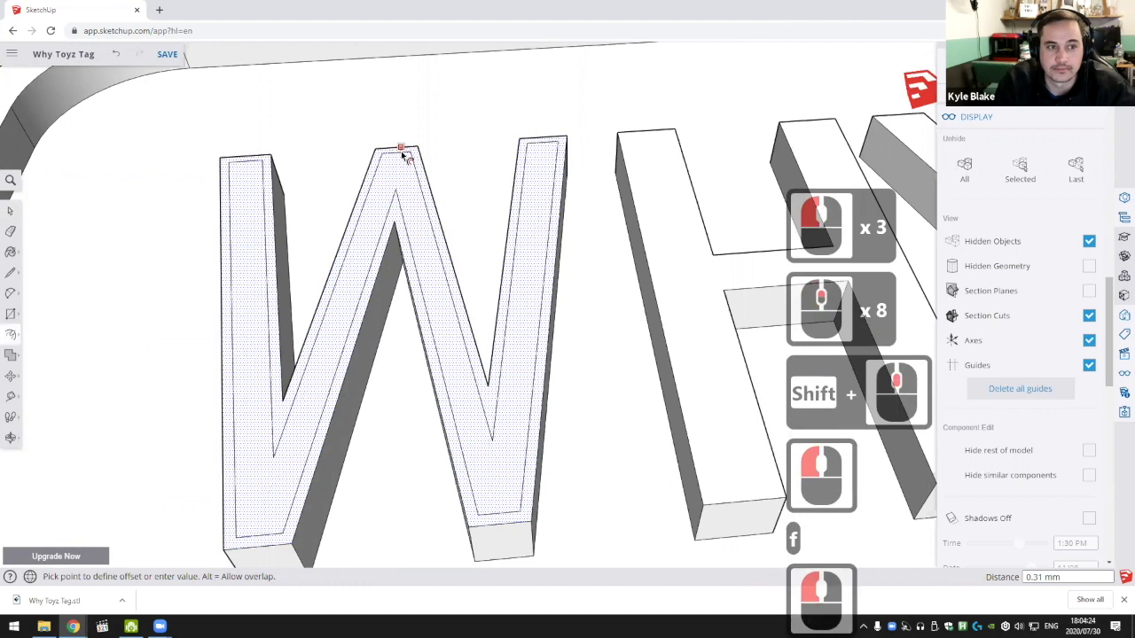
click(408, 174)
Push the inner W face down 1.50 mm to hollow the letter.
middle_drag(408, 190, 408, 182)
key(p)
key(Escape)
click(408, 181)
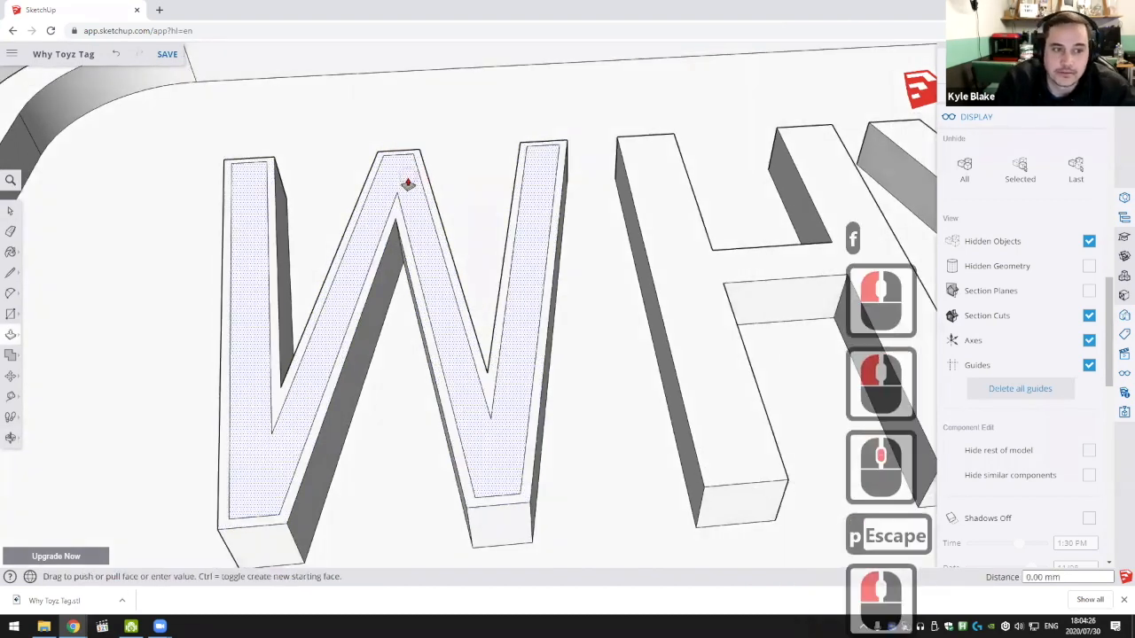
click(405, 203)
scroll(372, 148, up, 7)
middle_drag(482, 169, 425, 165)
scroll(437, 159, down, 11)
scroll(439, 153, up, 5)
scroll(286, 114, down, 7)
scroll(207, 203, up, 13)
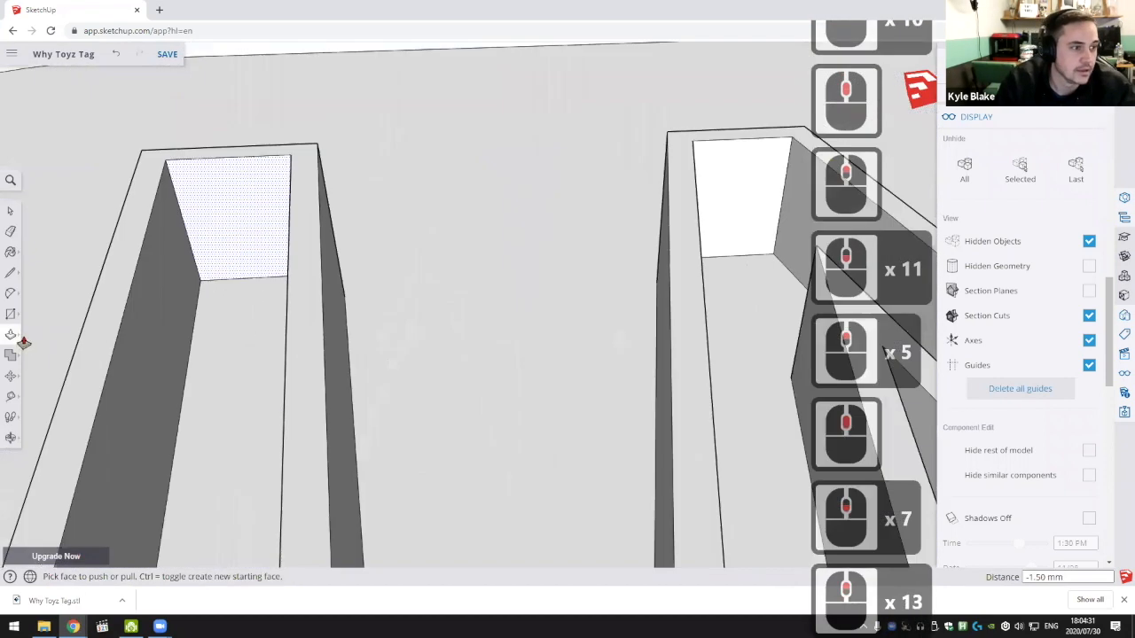
scroll(222, 200, down, 2)
shift+scroll(391, 211, down, 4)
shift+middle_drag(391, 211, 541, 177)
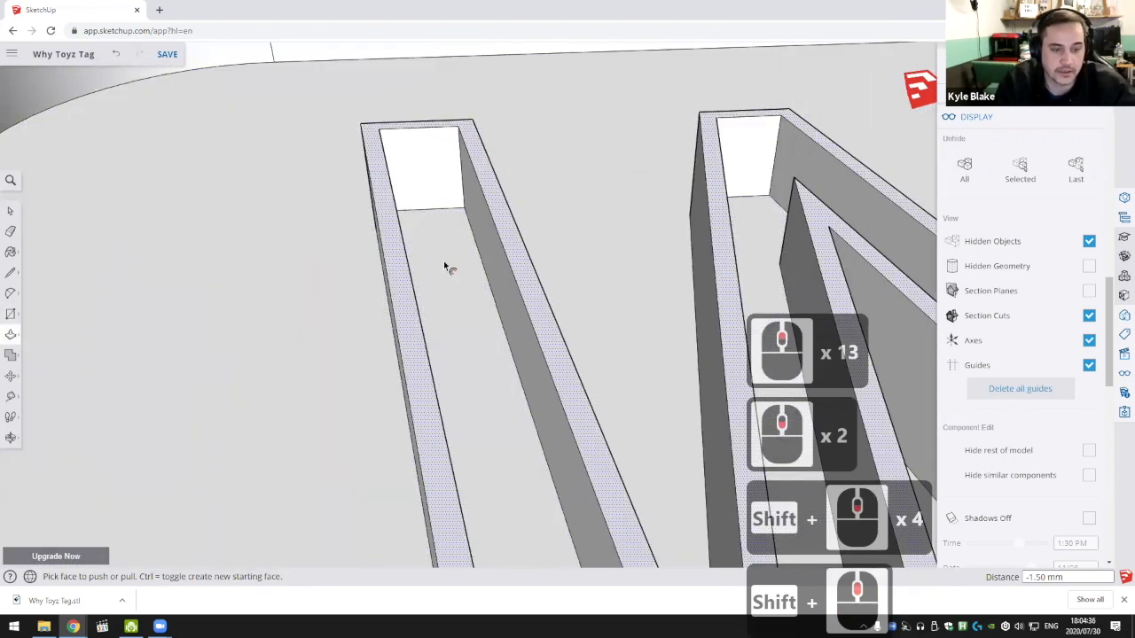
Push the W's rim face down 0.50 mm to form a stepped inner ledge.
key(f)
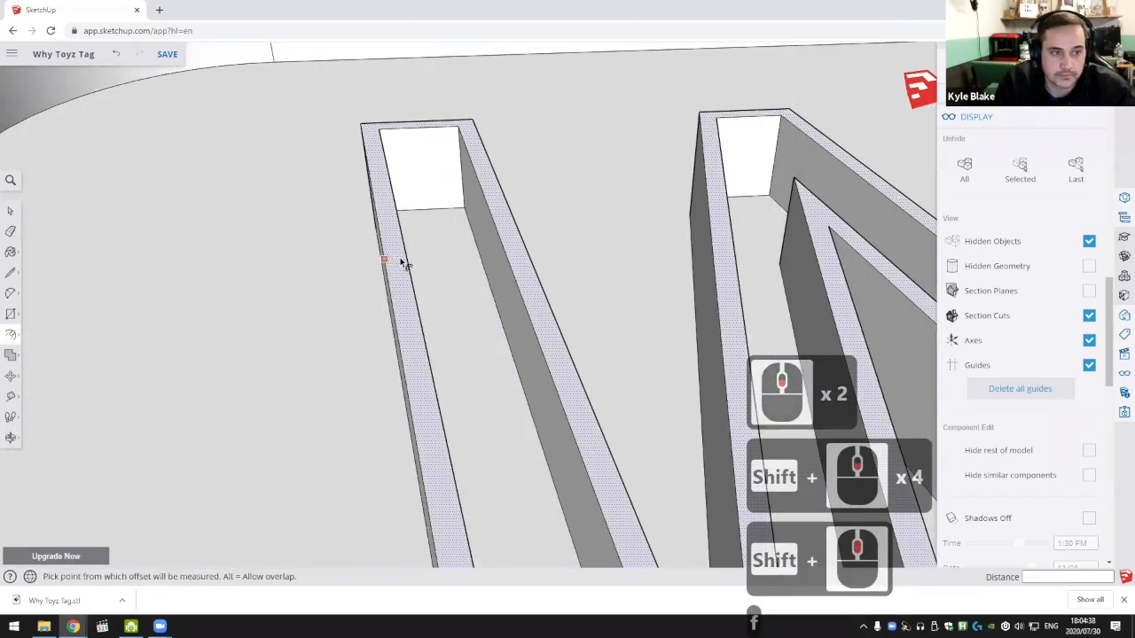
middle_click(387, 261)
middle_click(380, 241)
middle_drag(380, 240, 257, 184)
key(p)
scroll(264, 184, up, 5)
scroll(265, 183, up, 1)
click(268, 185)
key(Escape)
click(271, 183)
scroll(277, 227, down, 4)
middle_drag(279, 227, 320, 209)
scroll(320, 209, up, 2)
scroll(319, 231, down, 2)
click(319, 231)
shift+scroll(428, 179, down, 6)
scroll(418, 147, down, 2)
middle_drag(418, 147, 410, 176)
scroll(410, 177, up, 5)
scroll(410, 176, down, 11)
Select the inner ledge face of the W together with its edges.
key(space)
scroll(382, 161, up, 3)
click(382, 160)
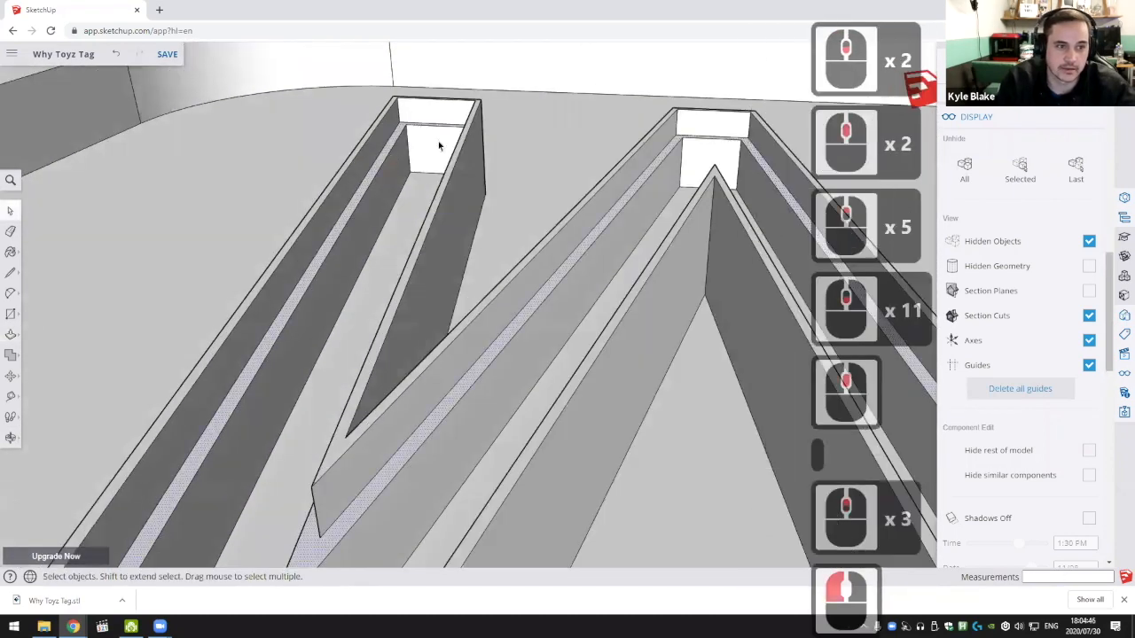
double_click(382, 161)
scroll(411, 188, down, 7)
Copy the selected W ledge outline to the clipboard.
middle_drag(443, 266, 440, 244)
key(ctrl+c)
ctrl+scroll(440, 244, down, 7)
scroll(440, 245, down, 8)
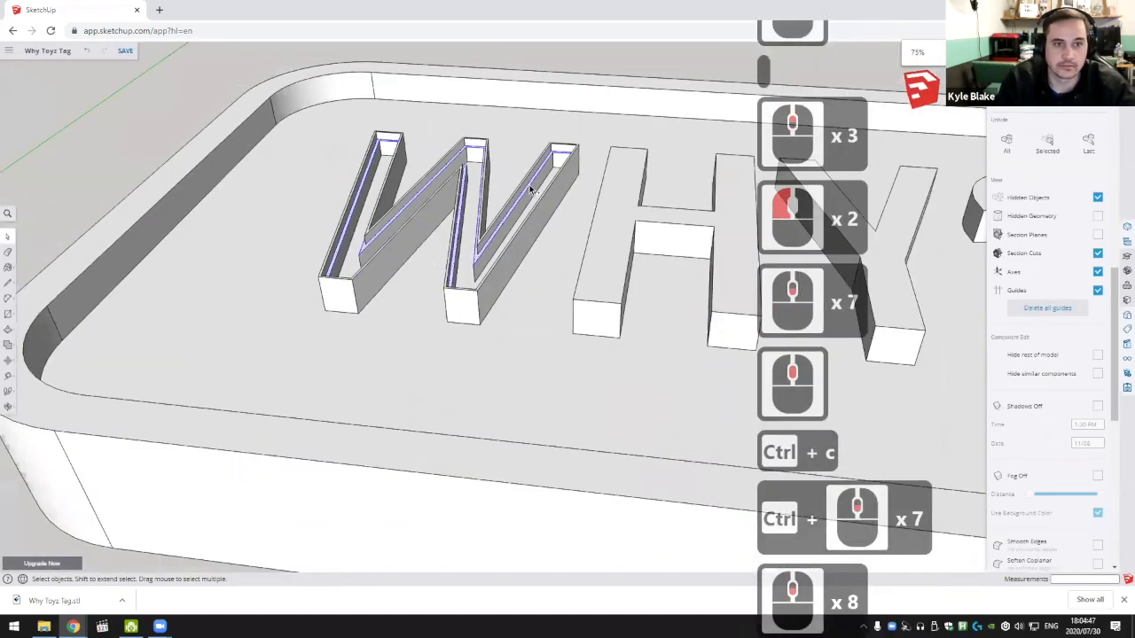
shift+scroll(532, 189, down, 6)
ctrl+scroll(126, 140, up, 1)
click(1012, 52)
scroll(367, 223, down, 5)
middle_drag(370, 226, 464, 358)
shift+middle_drag(465, 358, 443, 275)
scroll(436, 241, up, 6)
scroll(434, 236, up, 19)
key(ctrl+c)
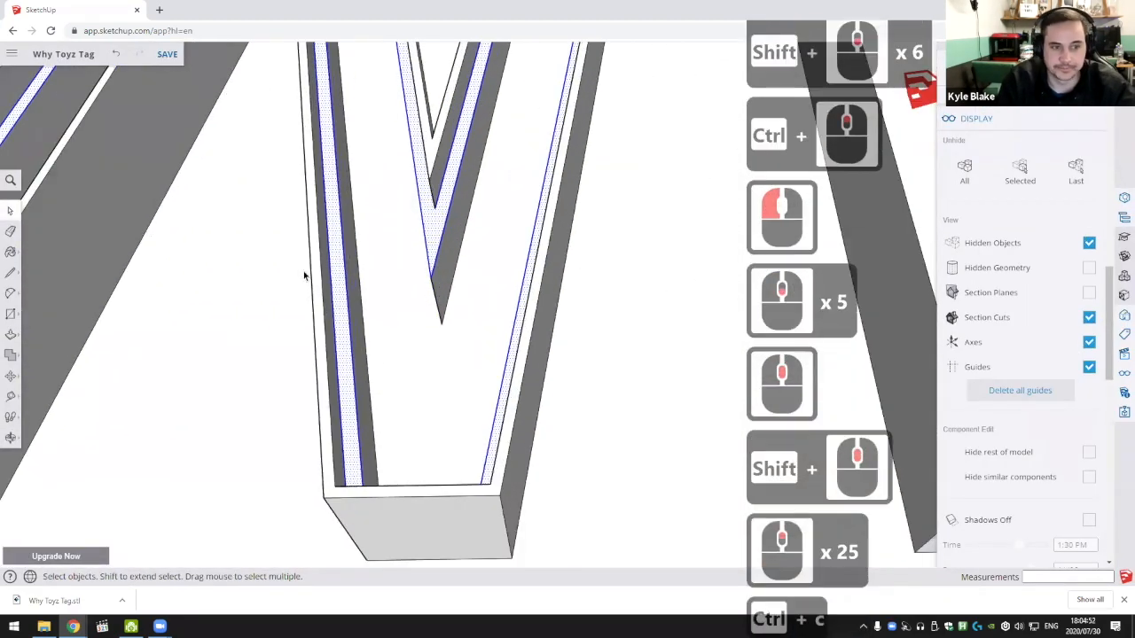
scroll(433, 233, down, 11)
scroll(408, 423, down, 3)
Paste the W outline beside the tag and delete its inner loop.
key(Escape)
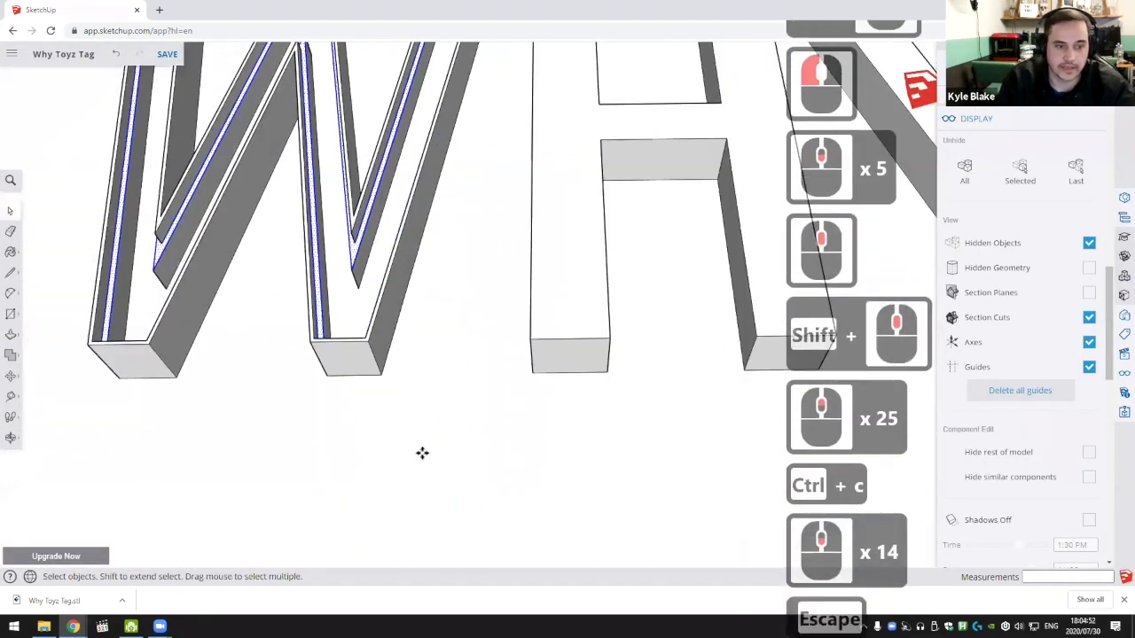
scroll(420, 453, down, 6)
key(Escape)
scroll(478, 390, down, 15)
key(ctrl+v)
click(483, 352)
scroll(469, 337, up, 10)
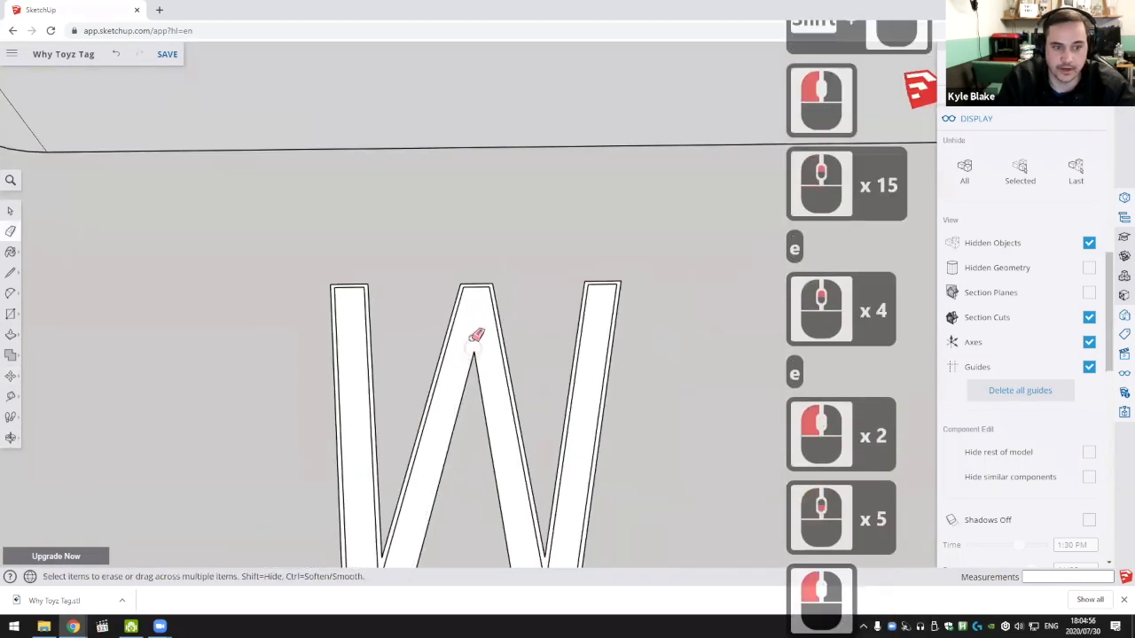
triple_click(459, 298)
scroll(459, 298, down, 10)
key(Delete)
Pull the flat pasted W up 2 mm into a solid letter.
middle_drag(470, 298, 470, 323)
scroll(491, 283, up, 1)
key(p)
click(470, 323)
text(2)
key(Return)
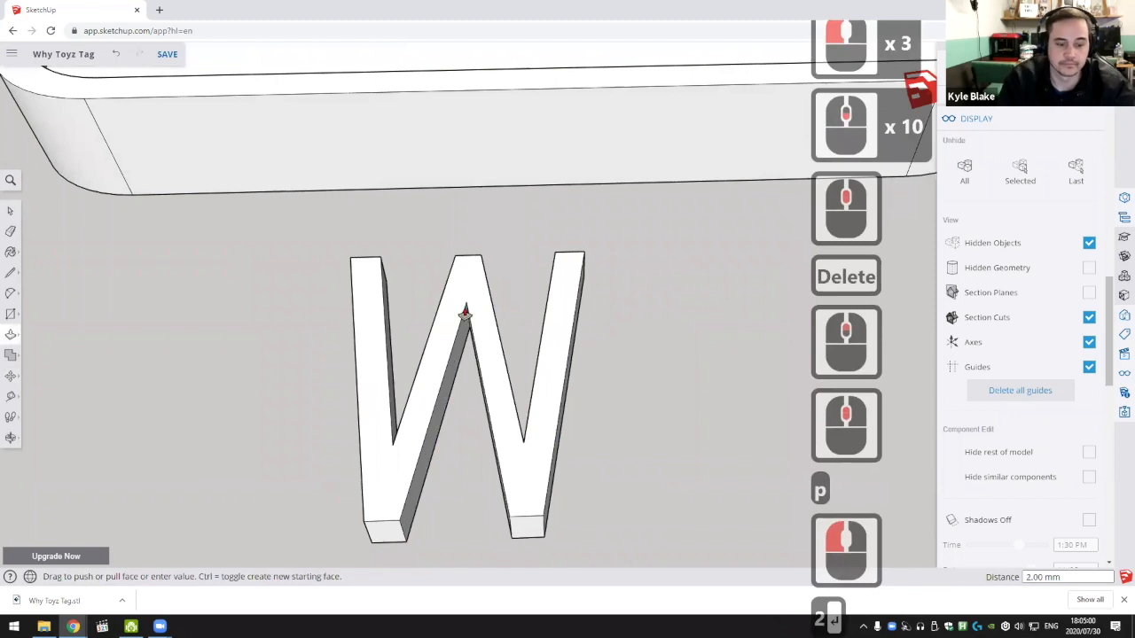
Make the 2 mm W a component and pick its corner as the move base point.
middle_drag(473, 258, 478, 280)
triple_click(478, 280)
key(g)
key(Return)
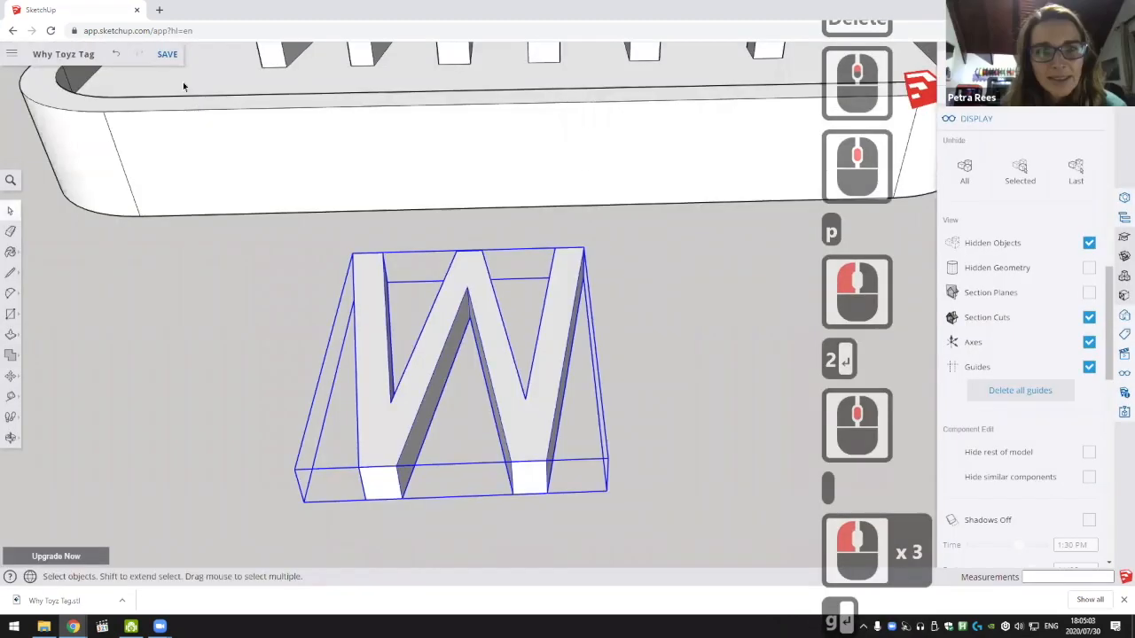
click(11, 376)
click(366, 500)
Move the W component onto the tag, snapping it down into the hollowed W.
shift+scroll(504, 527, down, 6)
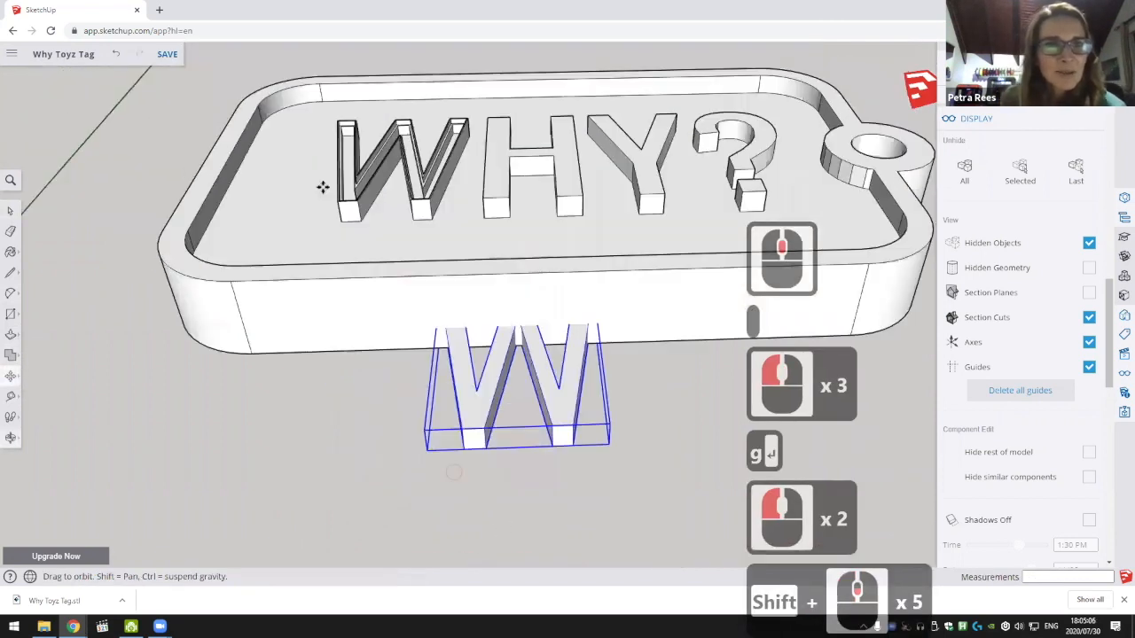
shift+middle_drag(322, 186, 311, 175)
shift+scroll(311, 175, up, 2)
scroll(311, 175, up, 13)
click(302, 173)
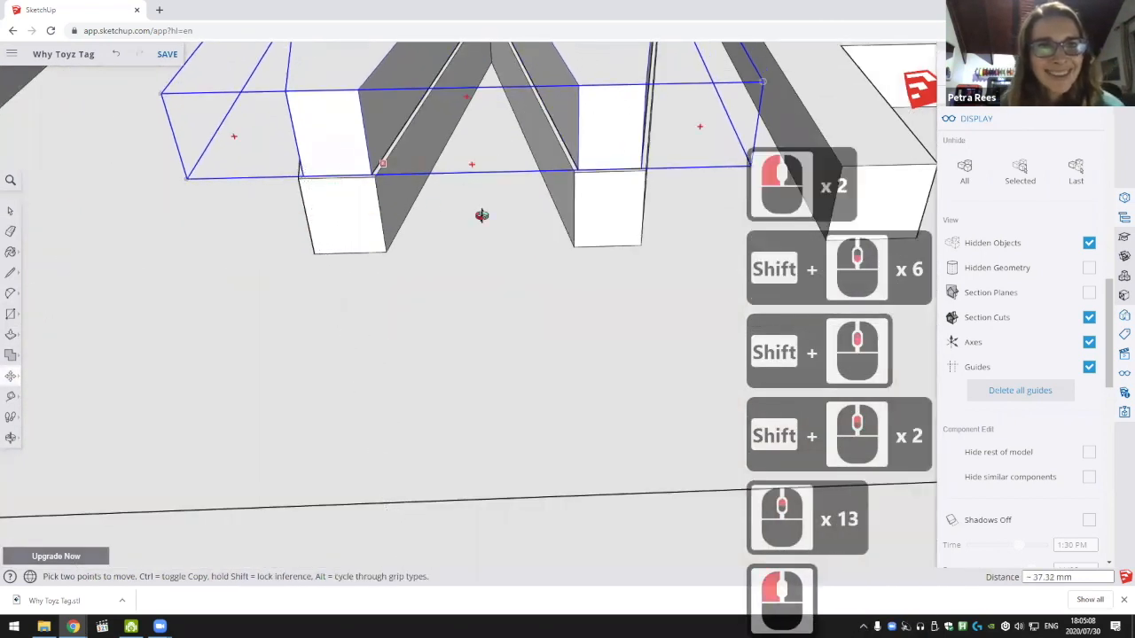
scroll(452, 240, down, 6)
scroll(441, 246, up, 1)
middle_drag(440, 246, 425, 214)
scroll(425, 215, up, 3)
scroll(426, 215, up, 3)
click(417, 166)
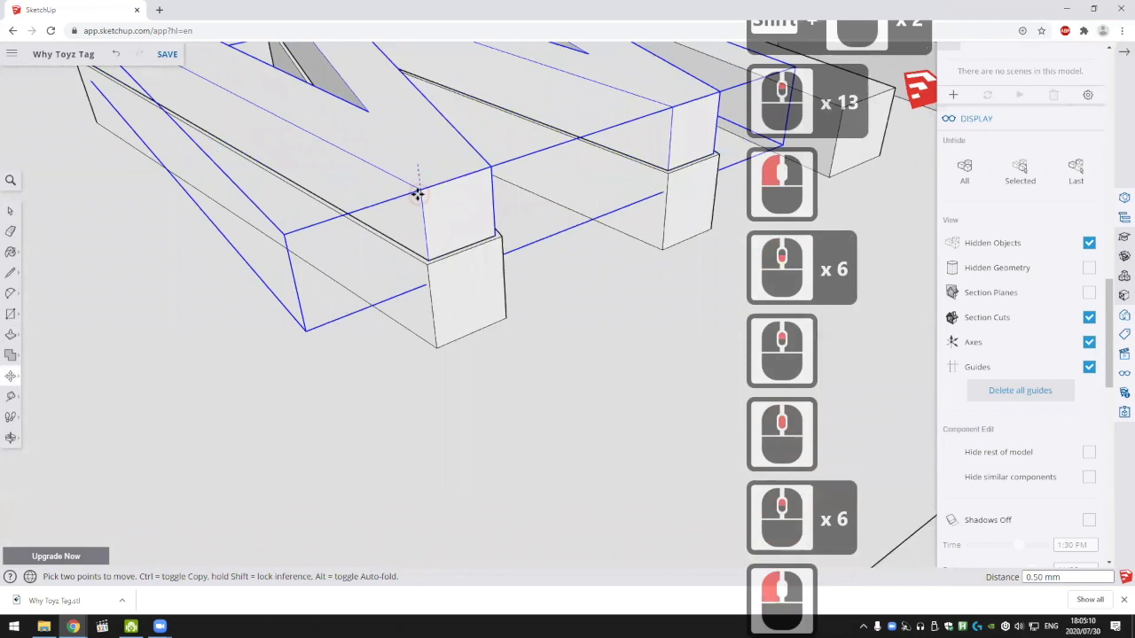
click(413, 200)
scroll(250, 276, down, 5)
scroll(391, 239, down, 1)
Orbit and pan to review the whole WHY? tag with the W insert seated.
key(Escape)
scroll(405, 257, down, 6)
key(space)
scroll(325, 252, down, 5)
middle_drag(405, 257, 288, 239)
shift+middle_drag(288, 239, 324, 253)
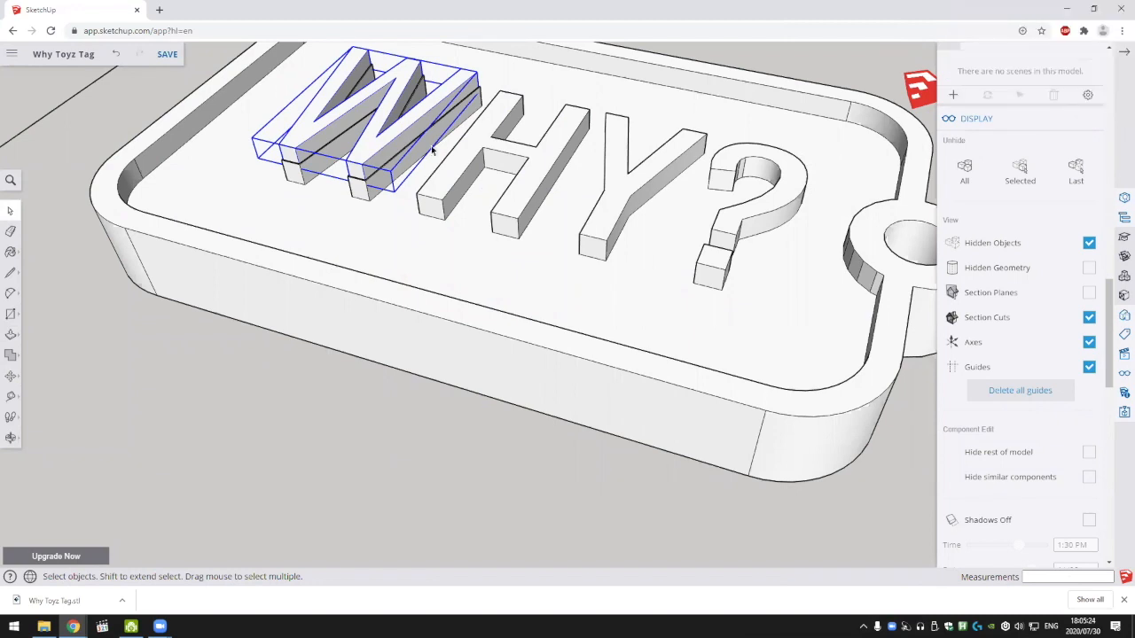
scroll(431, 149, up, 6)
Select the whole H letter with a window selection in top view.
middle_drag(426, 115, 461, 266)
shift+middle_drag(444, 133, 432, 243)
triple_click(470, 218)
click(511, 196)
click(463, 196)
scroll(417, 138, down, 5)
drag(405, 108, 555, 377)
Move the H by its top-left corner so it sits against the W's edge.
click(10, 376)
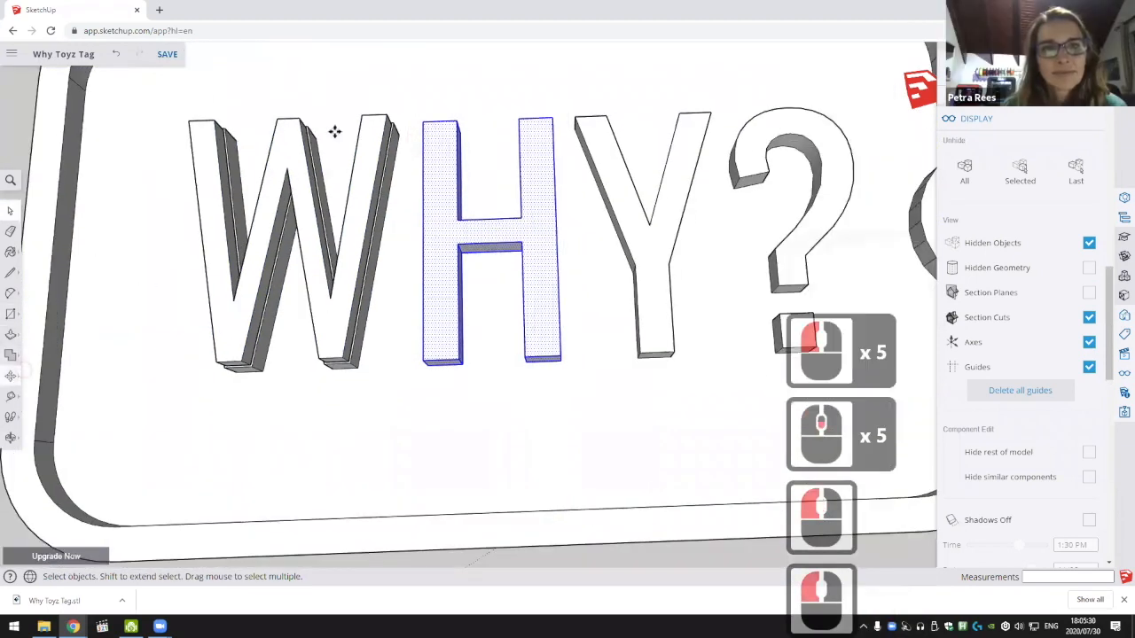
scroll(432, 133, up, 8)
click(366, 138)
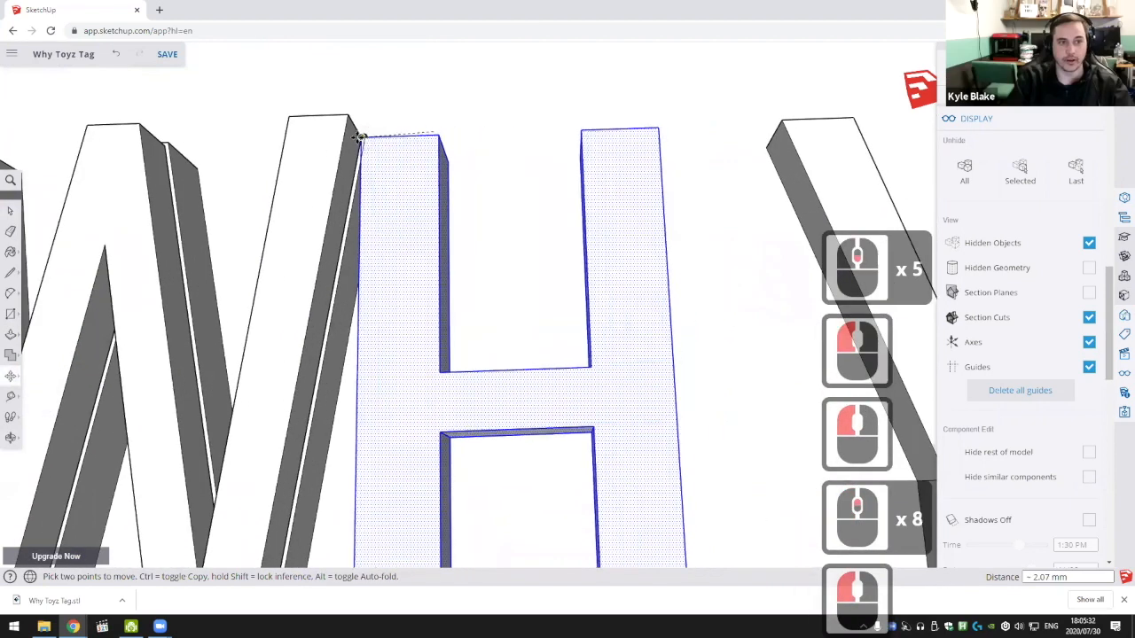
scroll(359, 135, up, 6)
scroll(359, 135, up, 5)
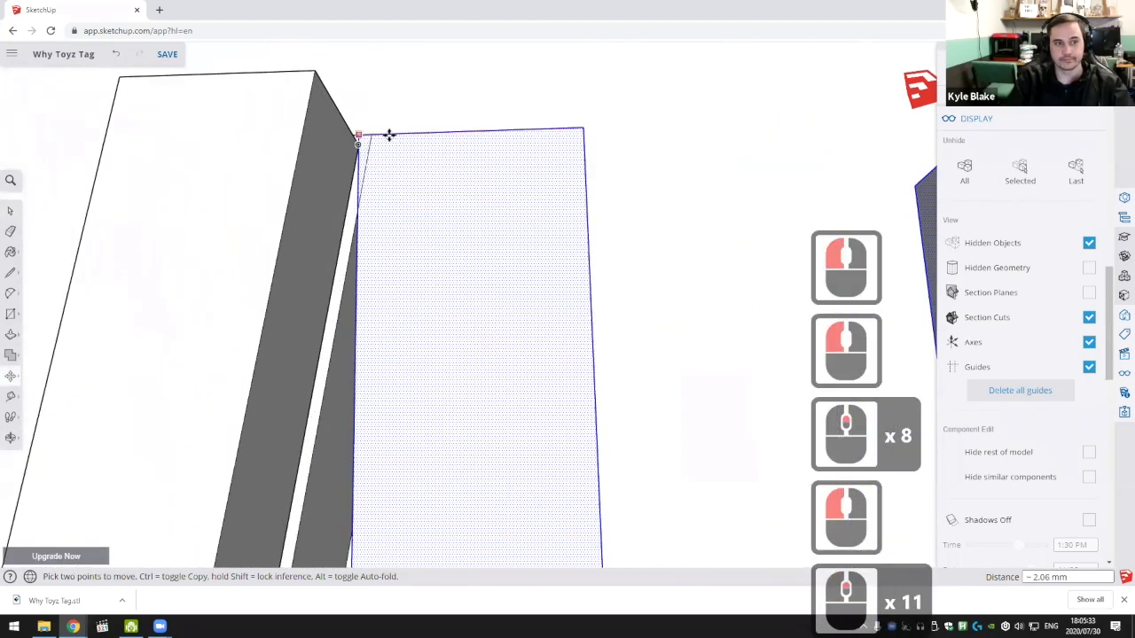
click(387, 132)
scroll(396, 143, down, 14)
scroll(385, 167, down, 7)
Delete the W insert component, undoing an accidental deletion of the H first.
key(e)
scroll(384, 167, down, 5)
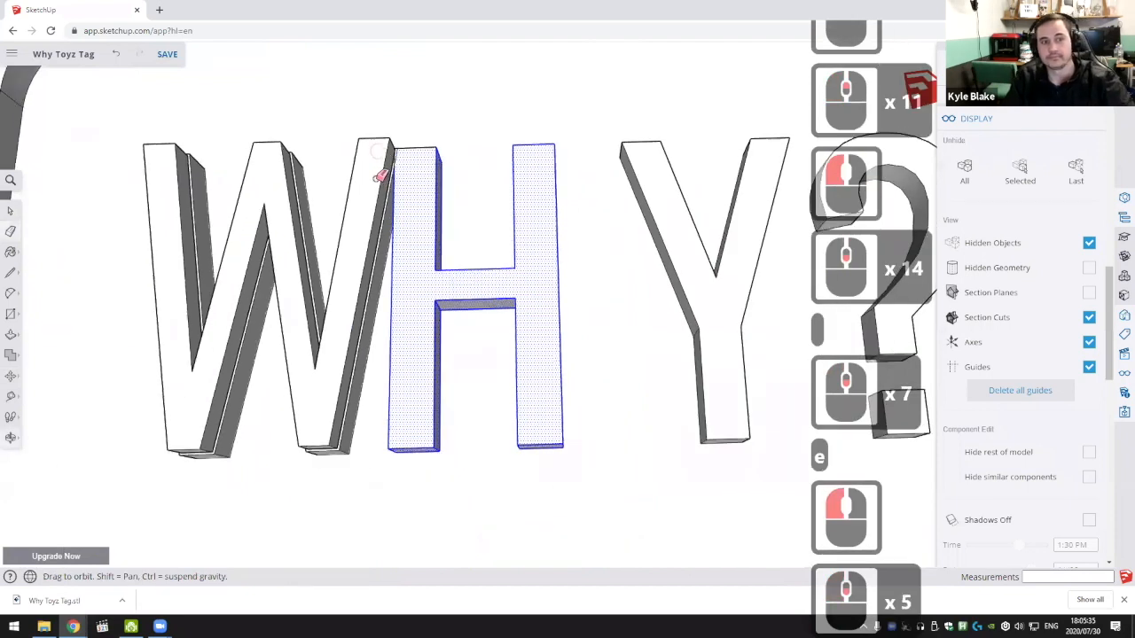
key(Delete)
key(ctrl+z)
key(space)
click(384, 171)
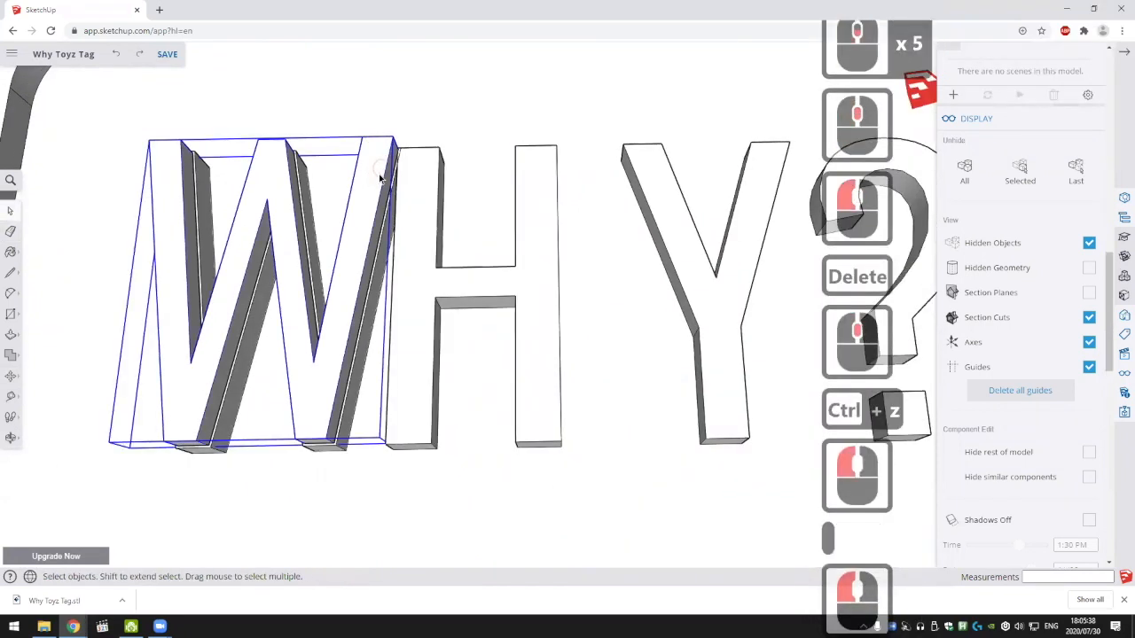
key(Delete)
scroll(452, 117, up, 6)
scroll(398, 145, down, 2)
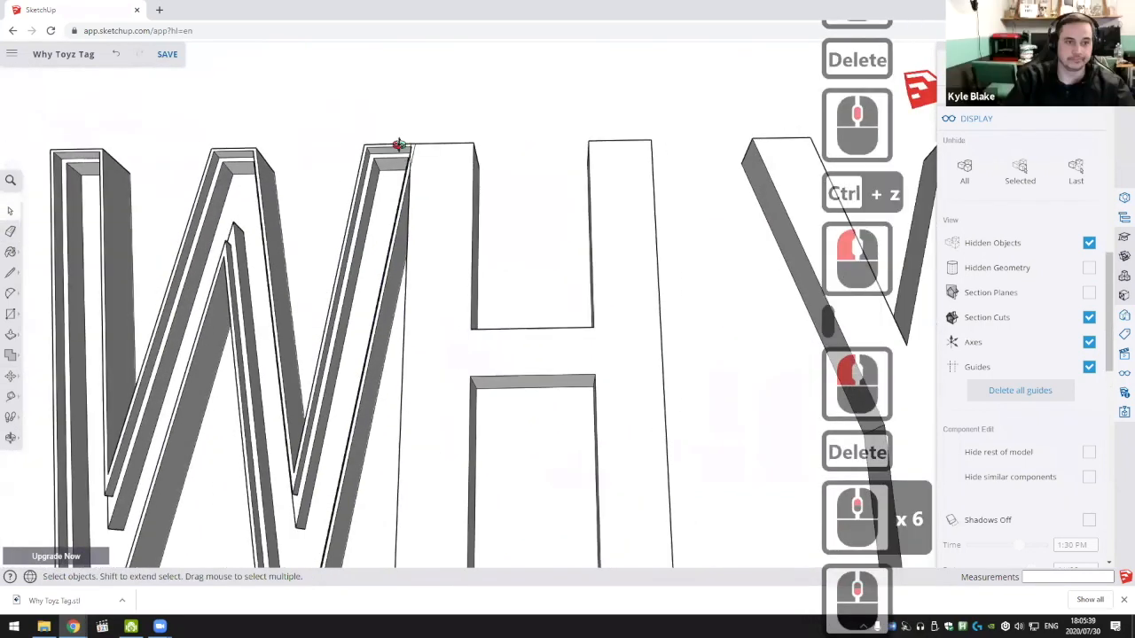
Push/Pull the W's recessed inner ledge up flush with the W's top.
mouse_move(402, 149)
middle_down()
mouse_move(395, 119)
mouse_move(415, 117)
middle_up()
scroll(415, 115, up, 3)
key(p)
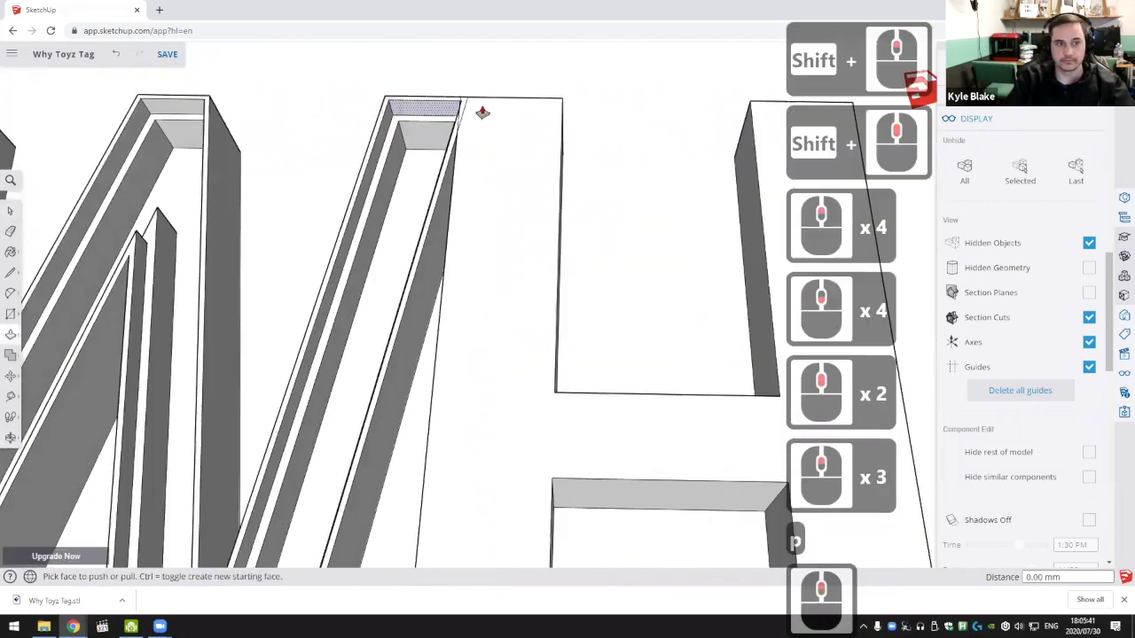
click(454, 108)
click(463, 113)
Pan across to the whole tag and select the tag floor face.
key(e)
scroll(457, 113, up, 5)
scroll(443, 118, down, 3)
scroll(470, 120, down, 10)
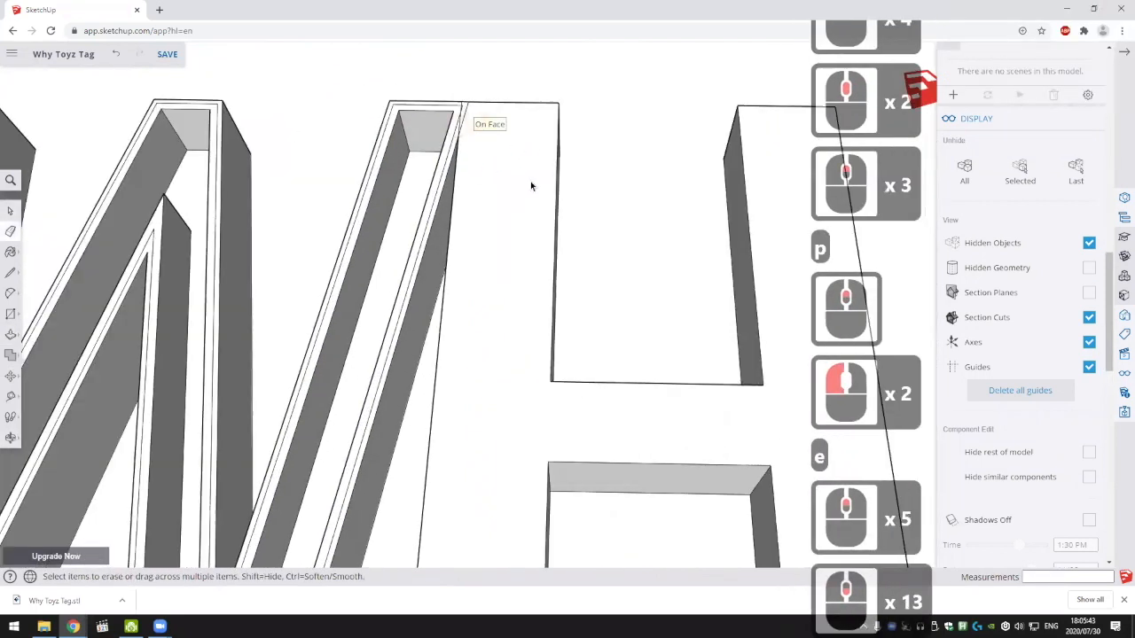
shift+scroll(530, 181, down, 6)
shift+middle_drag(530, 181, 377, 157)
shift+scroll(532, 181, up, 1)
shift+scroll(478, 188, down, 7)
scroll(451, 178, down, 5)
key(space)
click(403, 178)
Select the whole Y letter and move it against the H.
click(589, 266)
shift+middle_drag(630, 368, 513, 437)
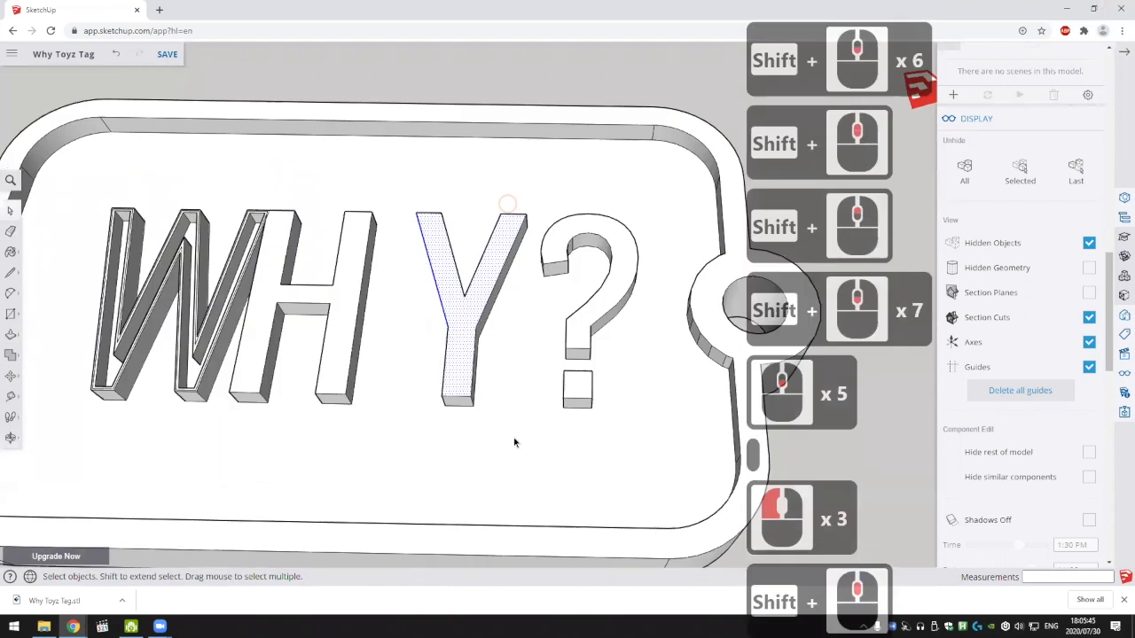
drag(404, 172, 535, 441)
middle_drag(513, 437, 509, 478)
drag(535, 441, 538, 442)
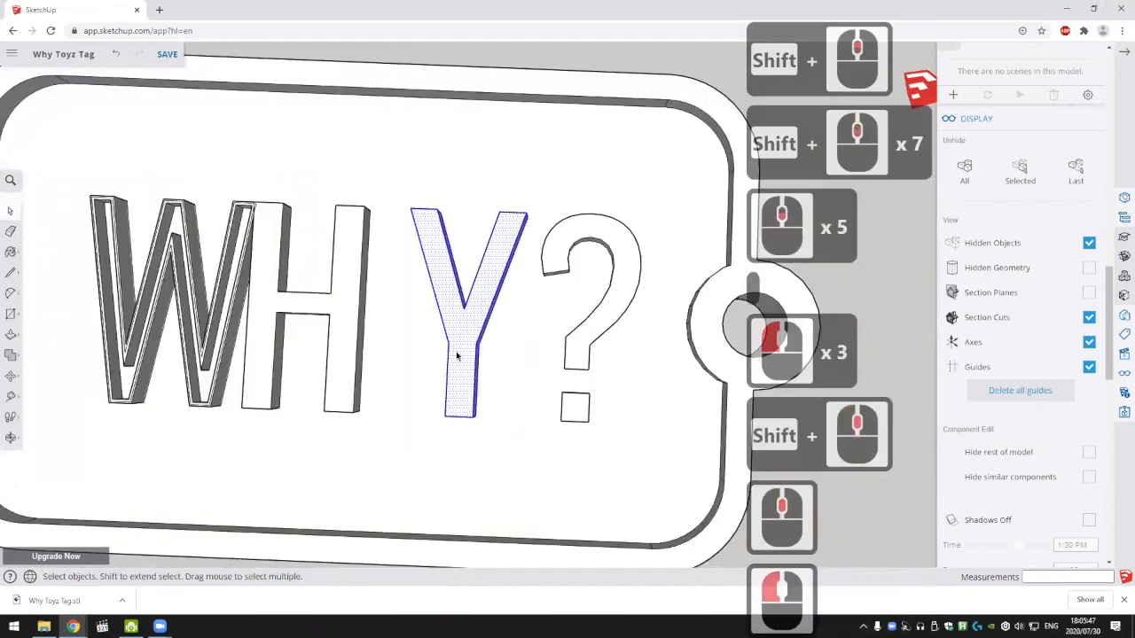
scroll(435, 250, up, 4)
click(10, 375)
scroll(393, 182, up, 5)
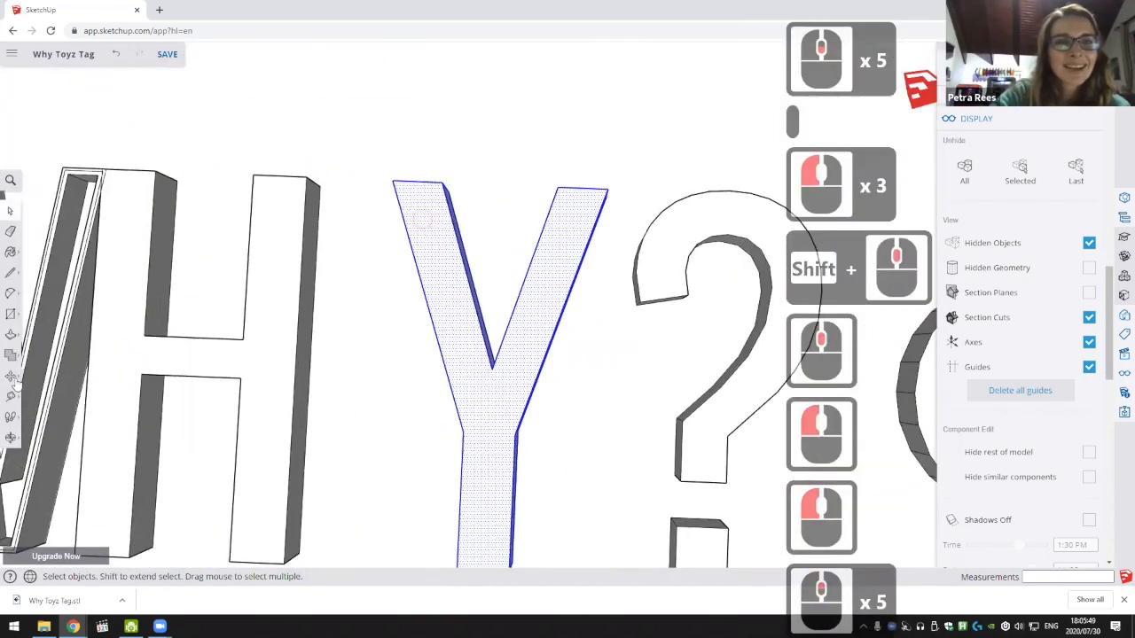
click(393, 172)
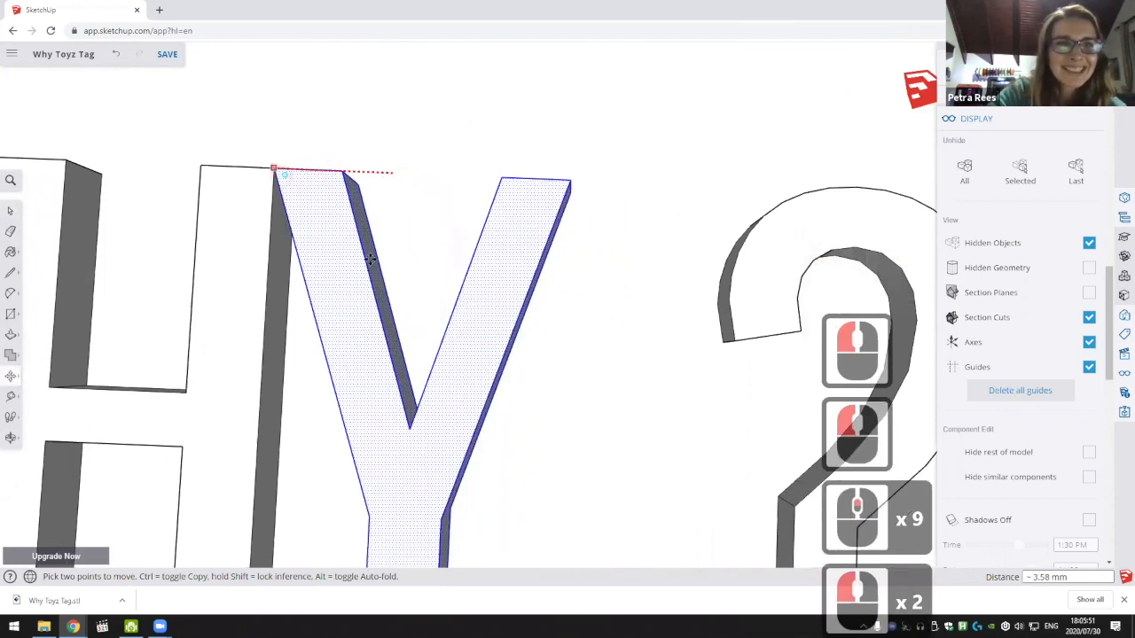
shift+click(261, 179)
scroll(474, 230, down, 6)
shift+middle_drag(520, 174, 521, 237)
Erase on the lettering, then undo the unwanted change to the Y and H.
key(space)
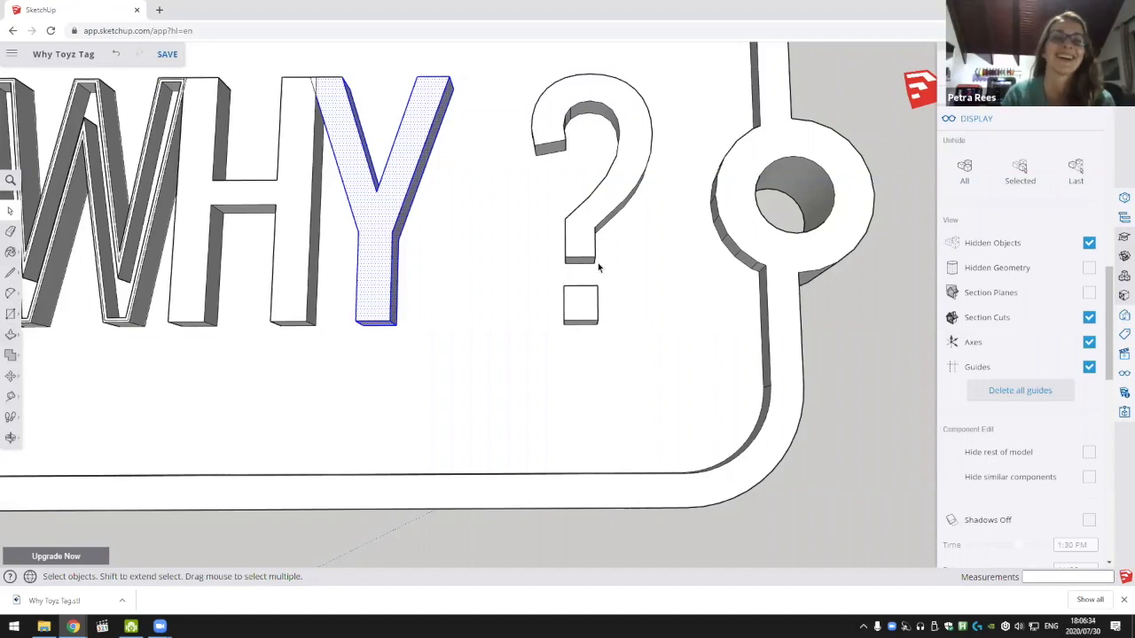
scroll(513, 160, up, 4)
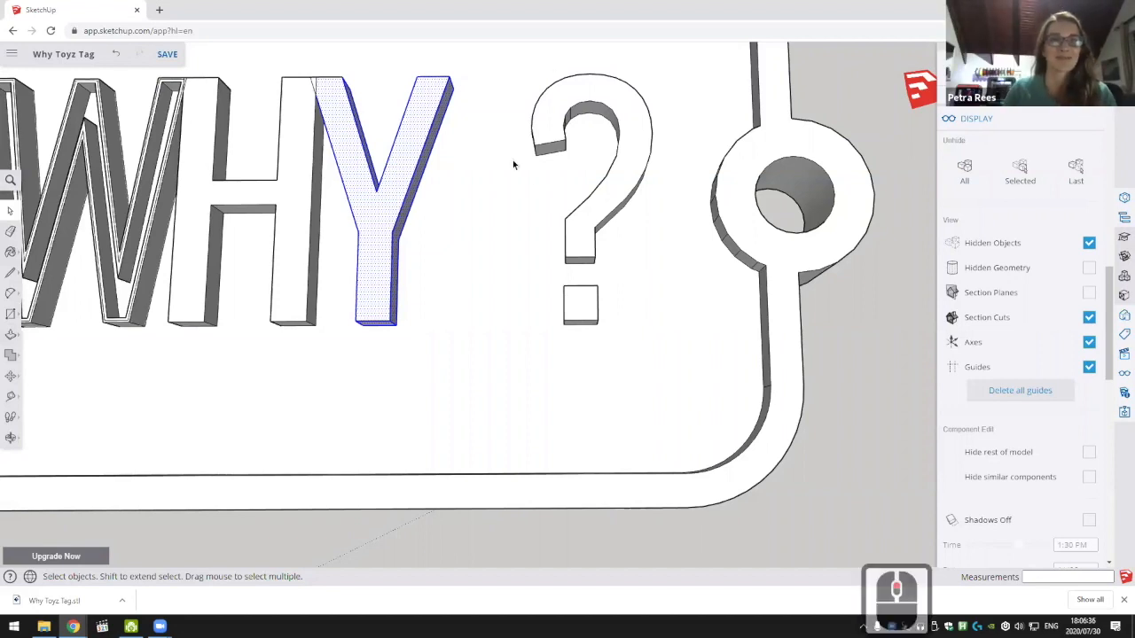
shift+middle_drag(506, 139, 532, 159)
key(e)
scroll(574, 183, down, 4)
scroll(544, 180, up, 6)
ctrl+scroll(424, 74, up, 4)
key(ctrl+z)
scroll(496, 177, down, 16)
ctrl+scroll(531, 160, down, 1)
Orbit around the tag and deselect everything by clicking empty space.
click(1015, 54)
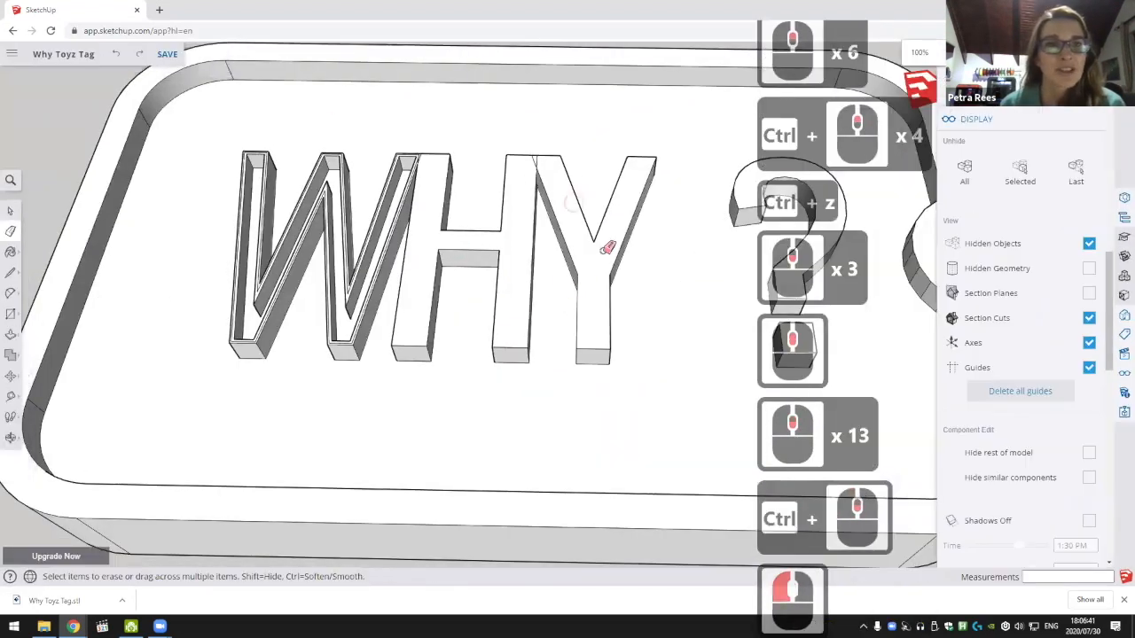
scroll(527, 279, down, 5)
shift+middle_drag(527, 279, 446, 237)
mouse_move(515, 252)
middle_down()
mouse_move(488, 205)
mouse_move(591, 259)
middle_up()
scroll(591, 259, up, 4)
scroll(592, 259, down, 10)
key(space)
key(Escape)
key(Escape)
click(591, 259)
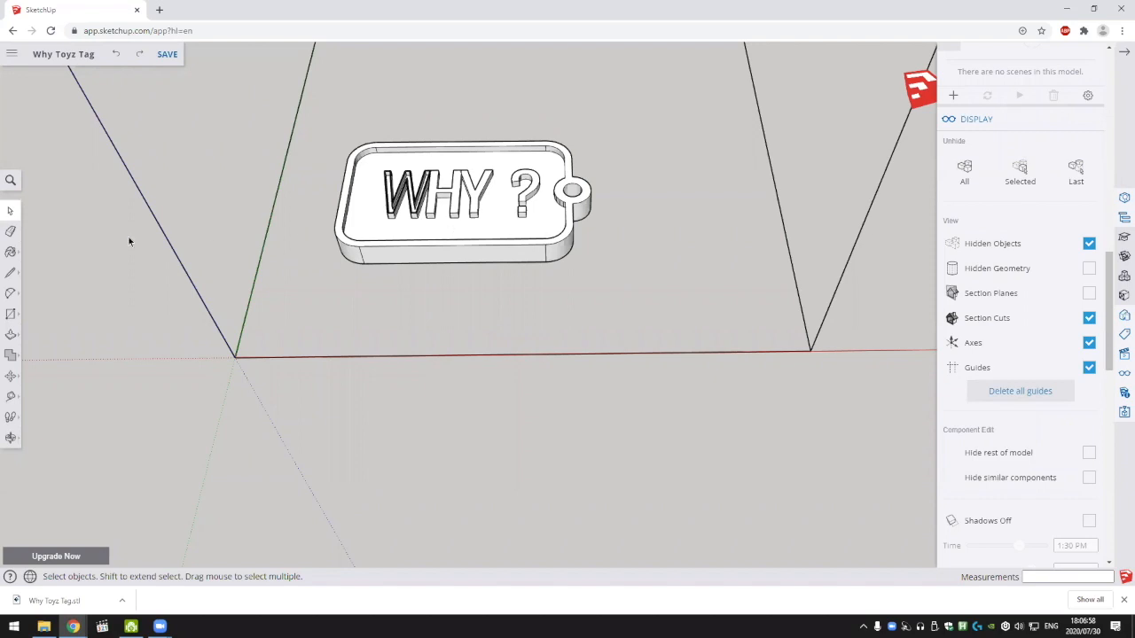
Save the Why Toyz Tag model with Ctrl+S.
scroll(129, 240, down, 12)
scroll(522, 228, up, 9)
scroll(501, 241, up, 11)
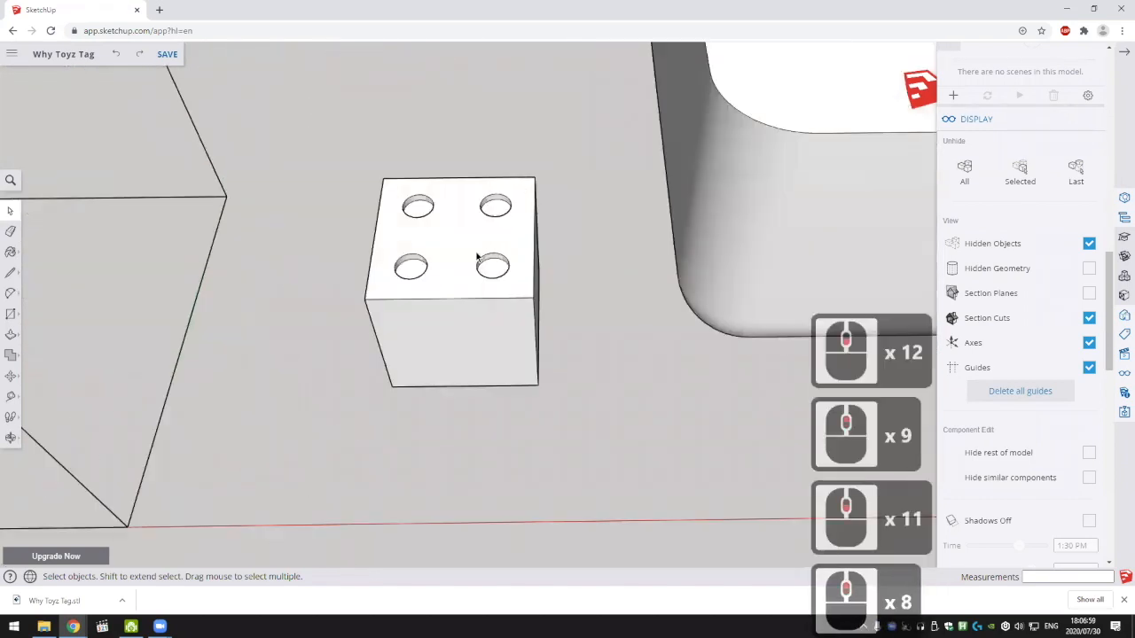
scroll(477, 254, up, 16)
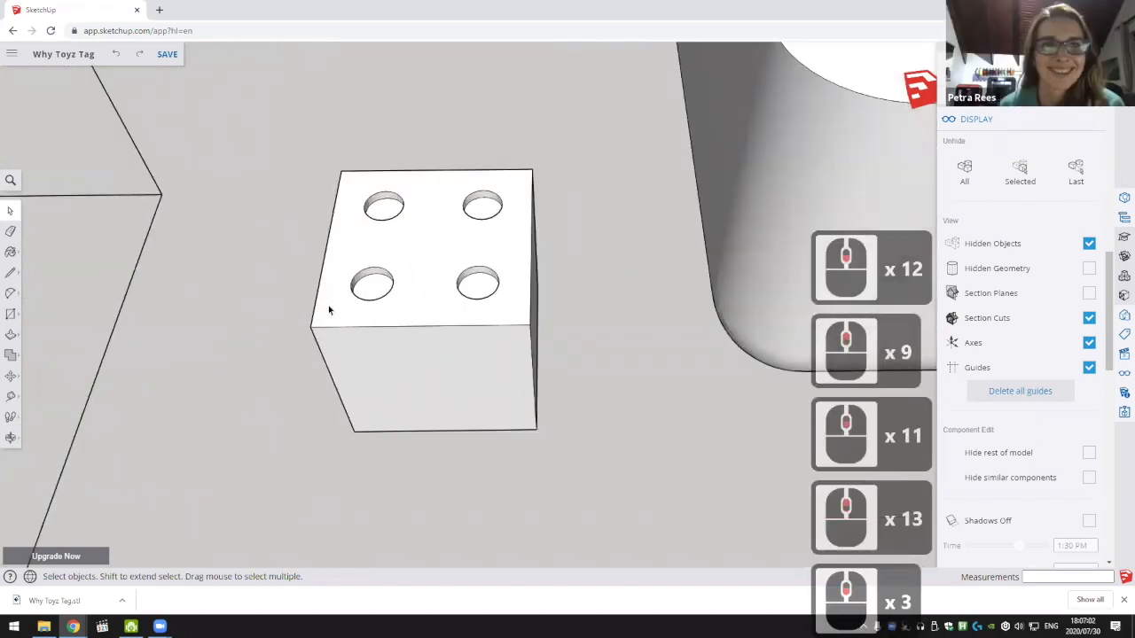
scroll(373, 295, down, 13)
scroll(372, 293, down, 19)
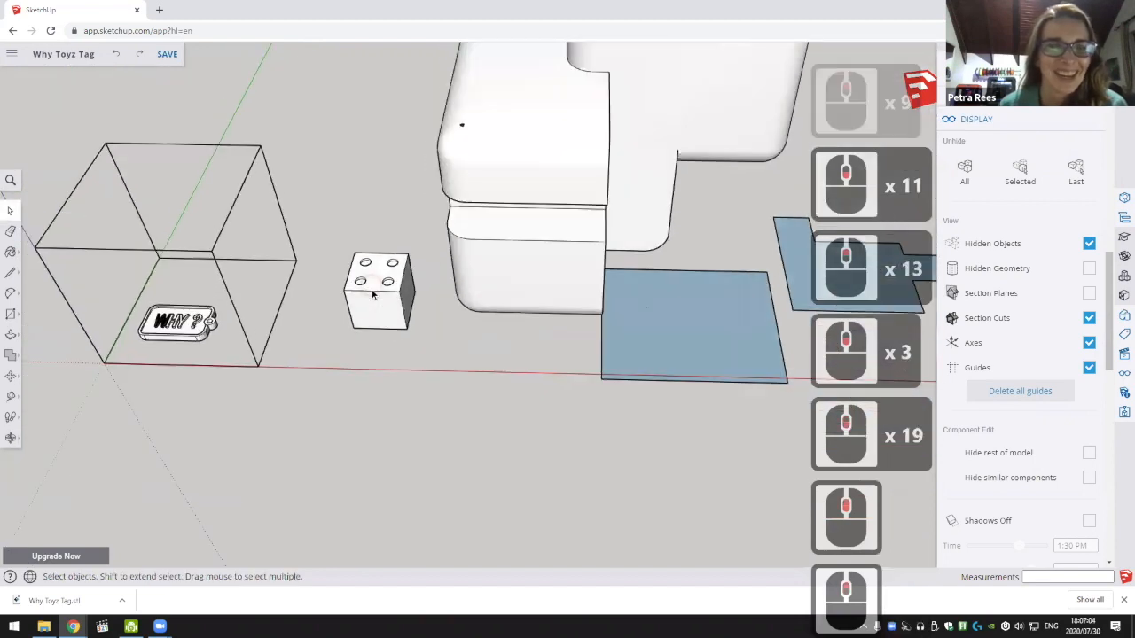
scroll(371, 287, up, 8)
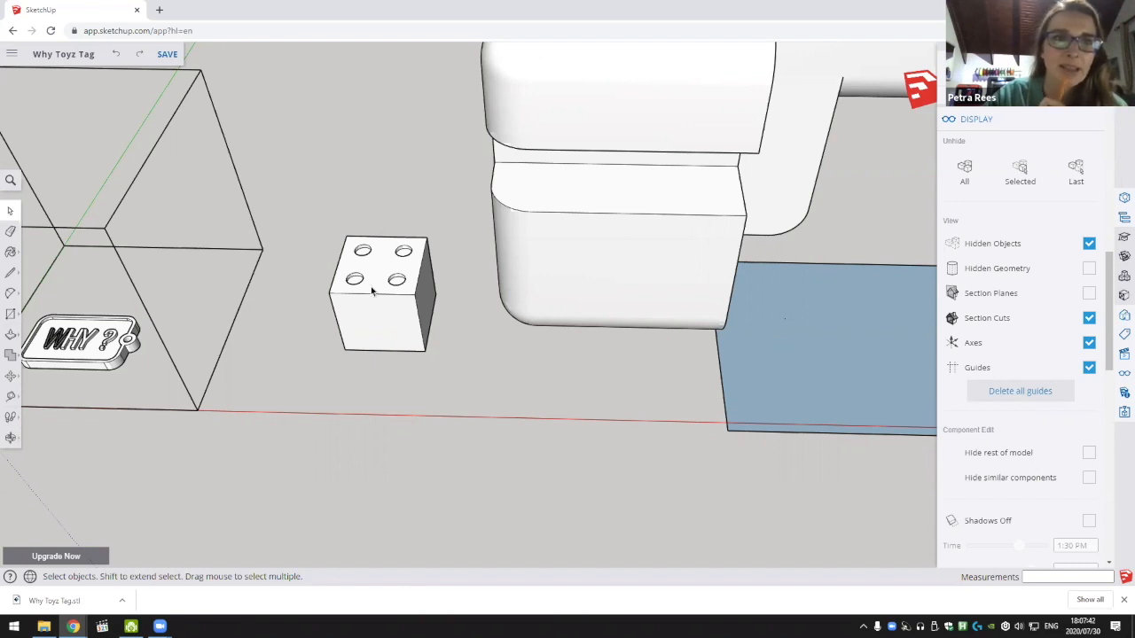
key(ctrl+s)
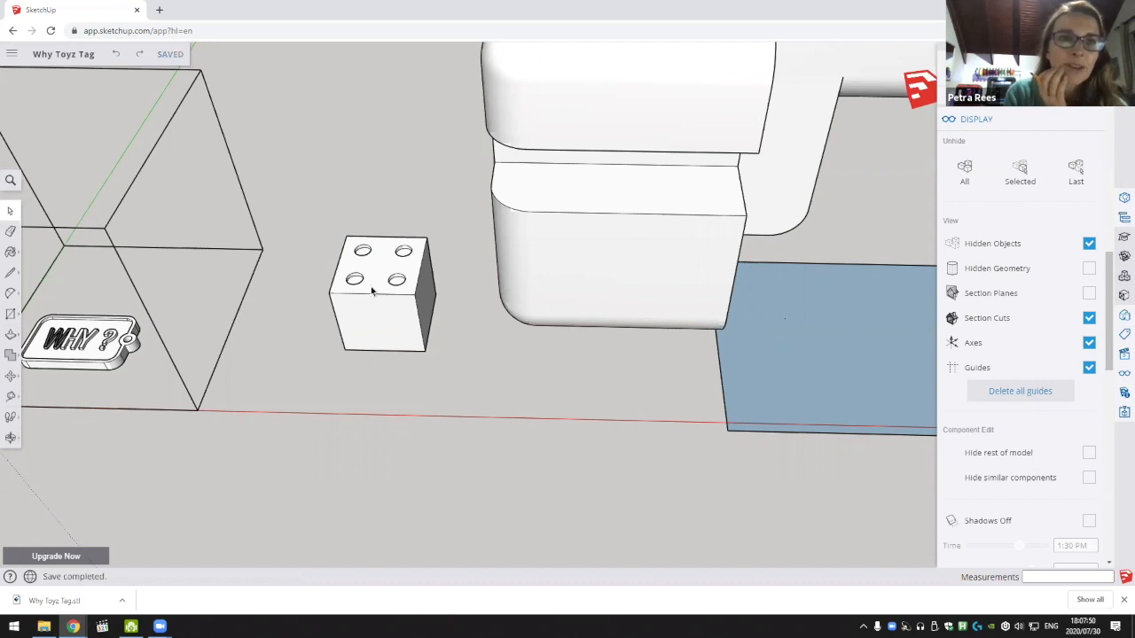
Start a new blank model from the main menu.
scroll(296, 304, down, 9)
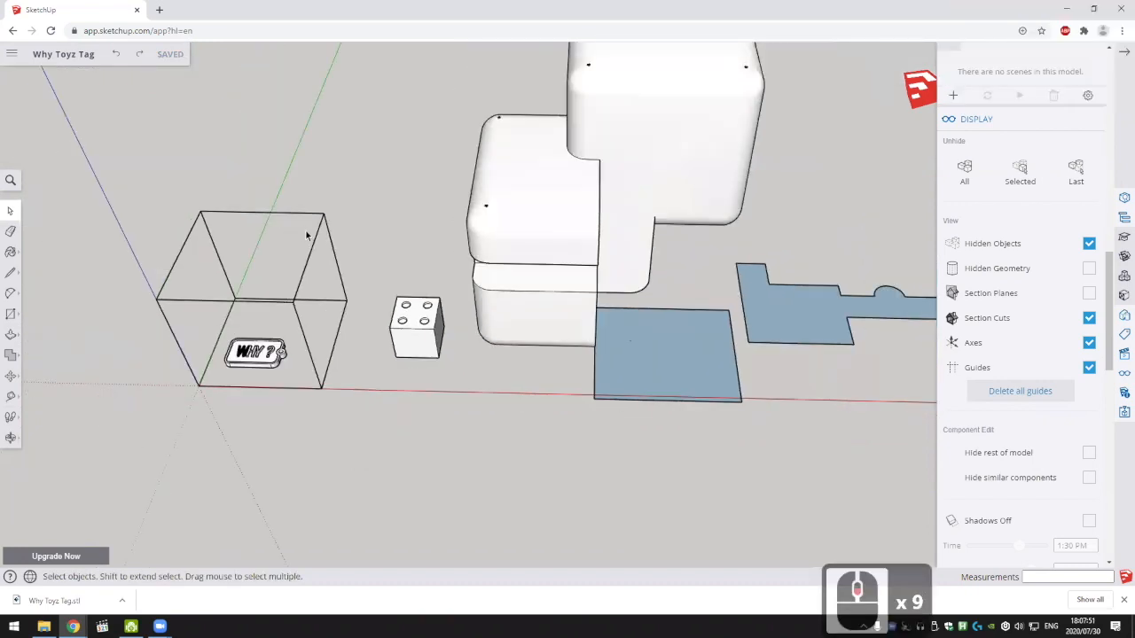
scroll(307, 233, up, 8)
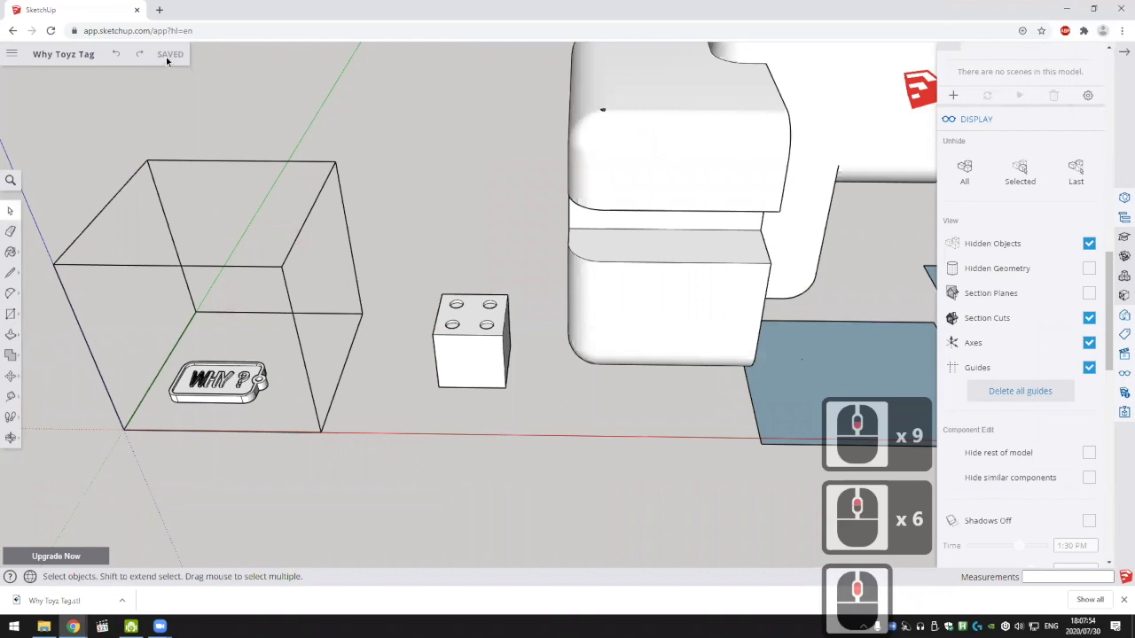
click(12, 53)
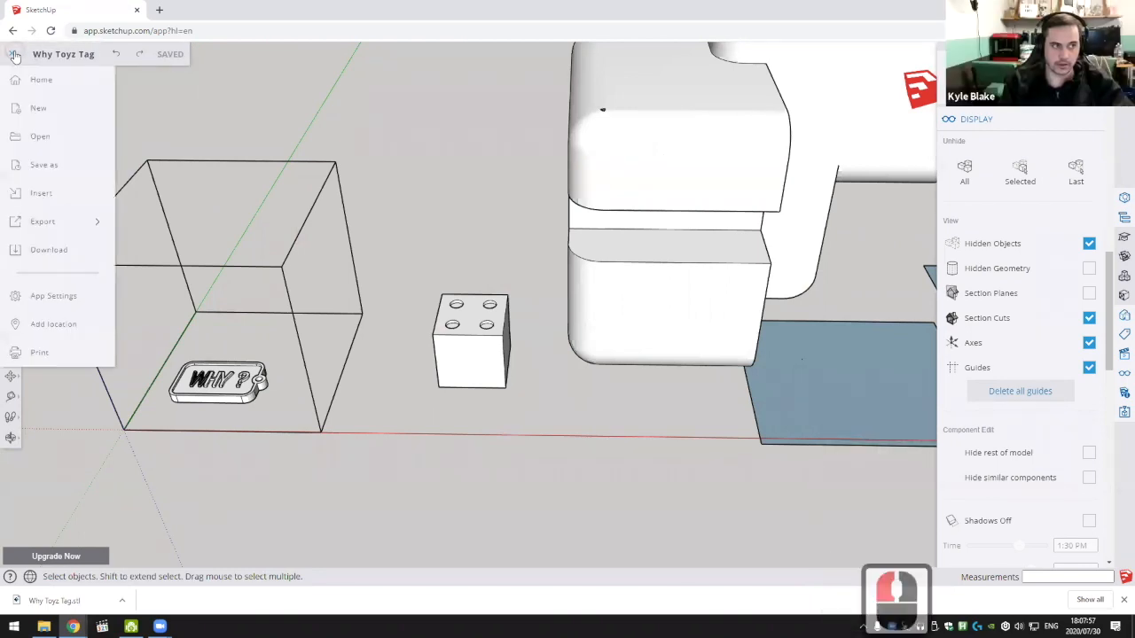
click(44, 111)
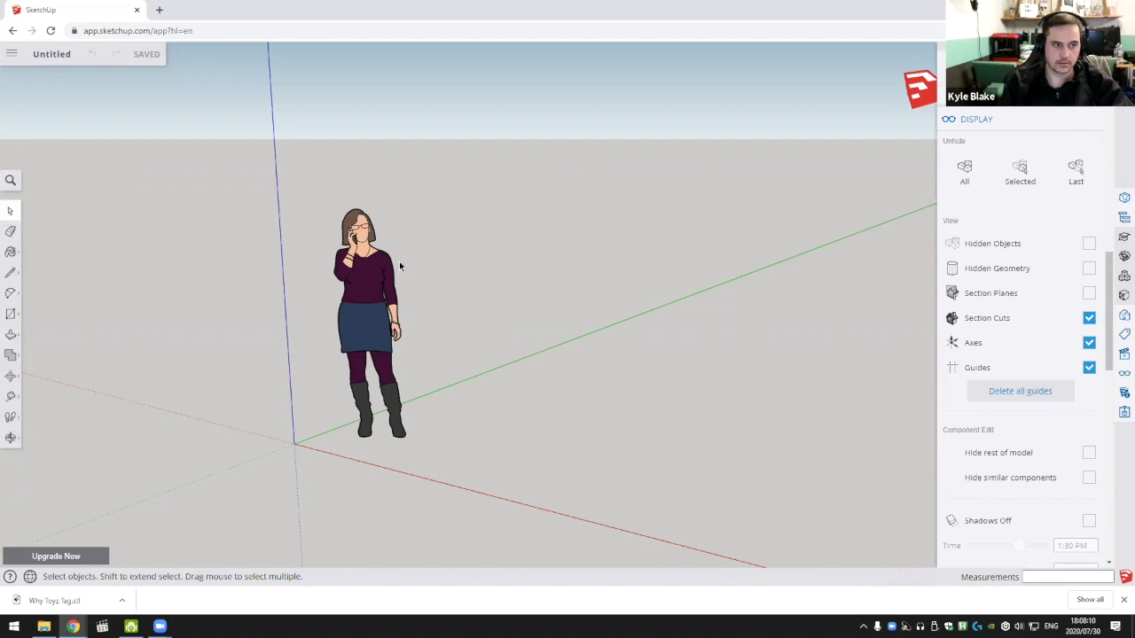
Open and close the main menu several times, then dismiss it.
click(9, 57)
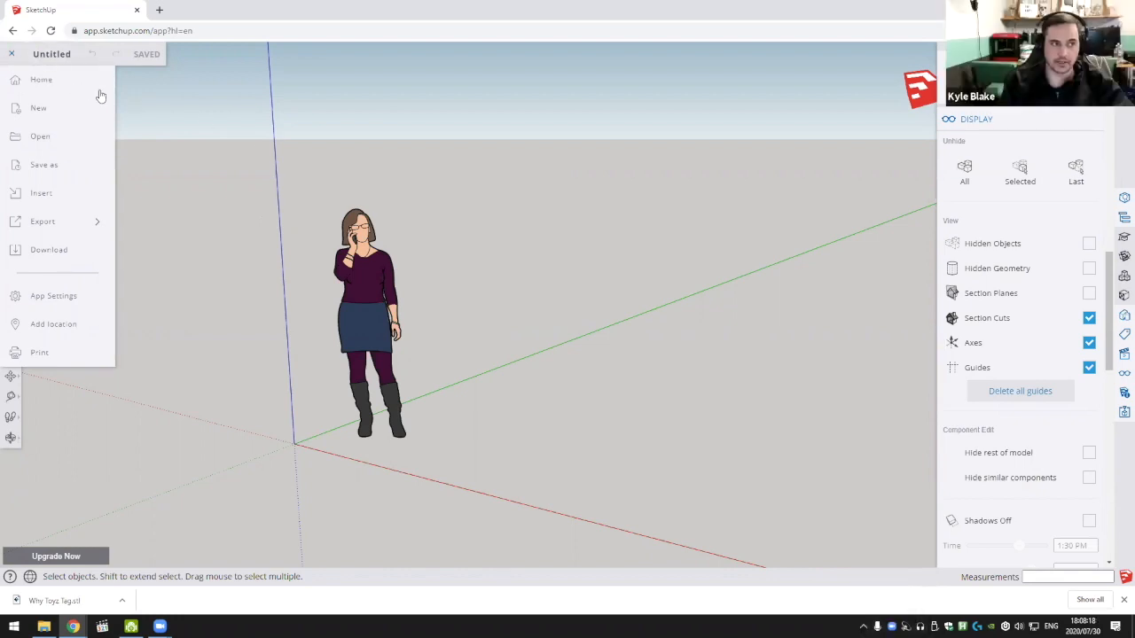
click(12, 56)
click(11, 55)
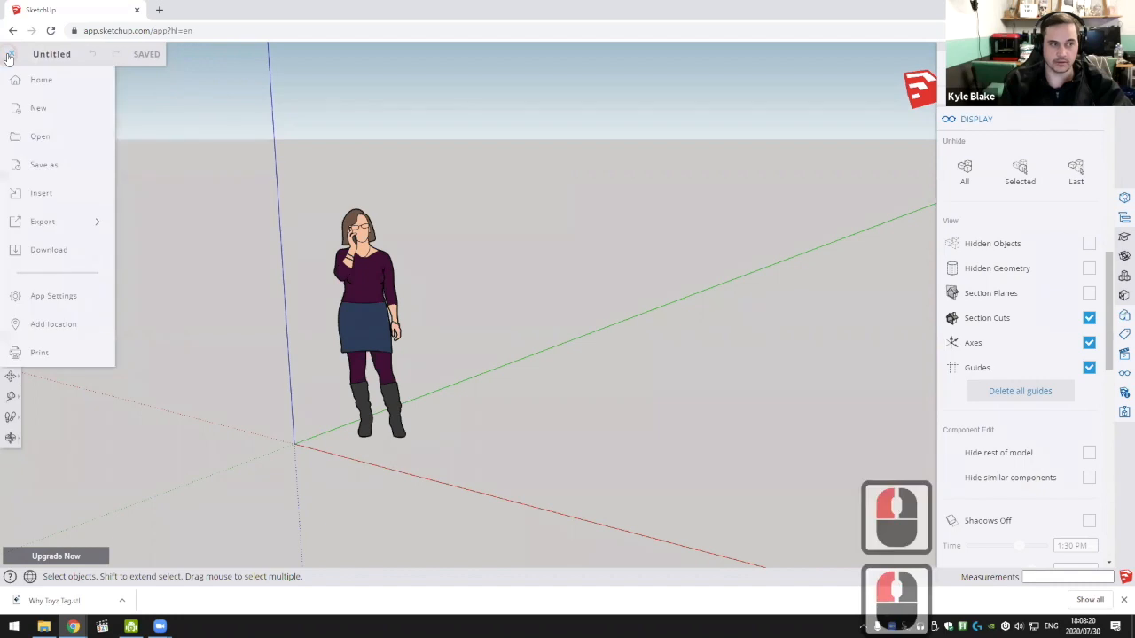
click(11, 55)
click(11, 55)
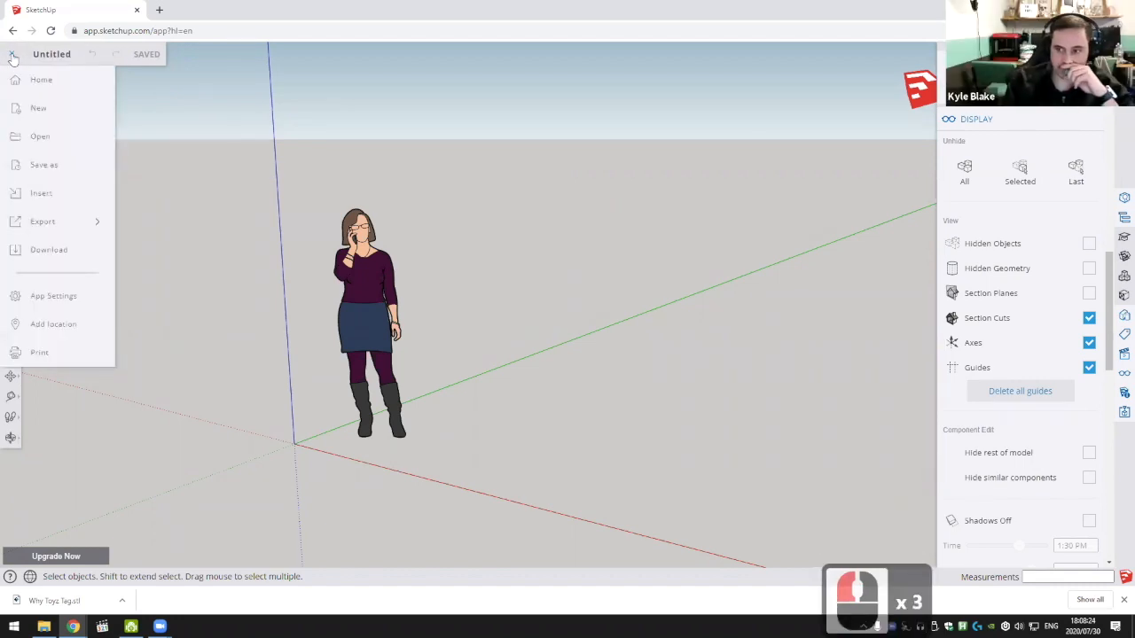
click(13, 57)
click(13, 54)
click(13, 55)
click(13, 55)
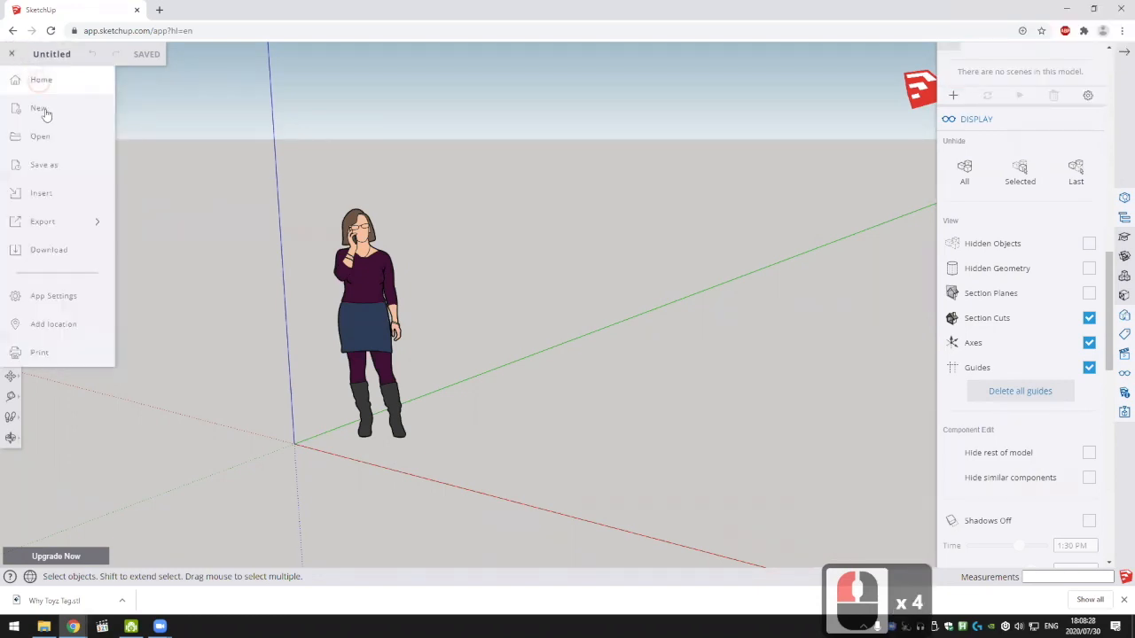
click(382, 287)
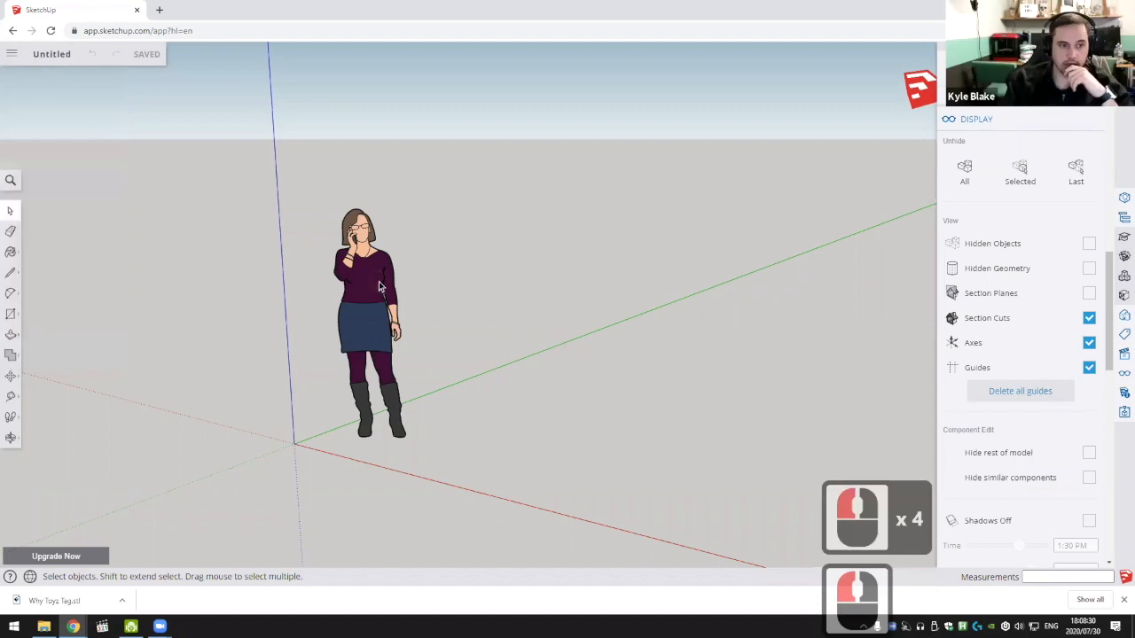
Select and then deselect the default standing scale figure.
scroll(413, 291, up, 6)
scroll(413, 291, down, 10)
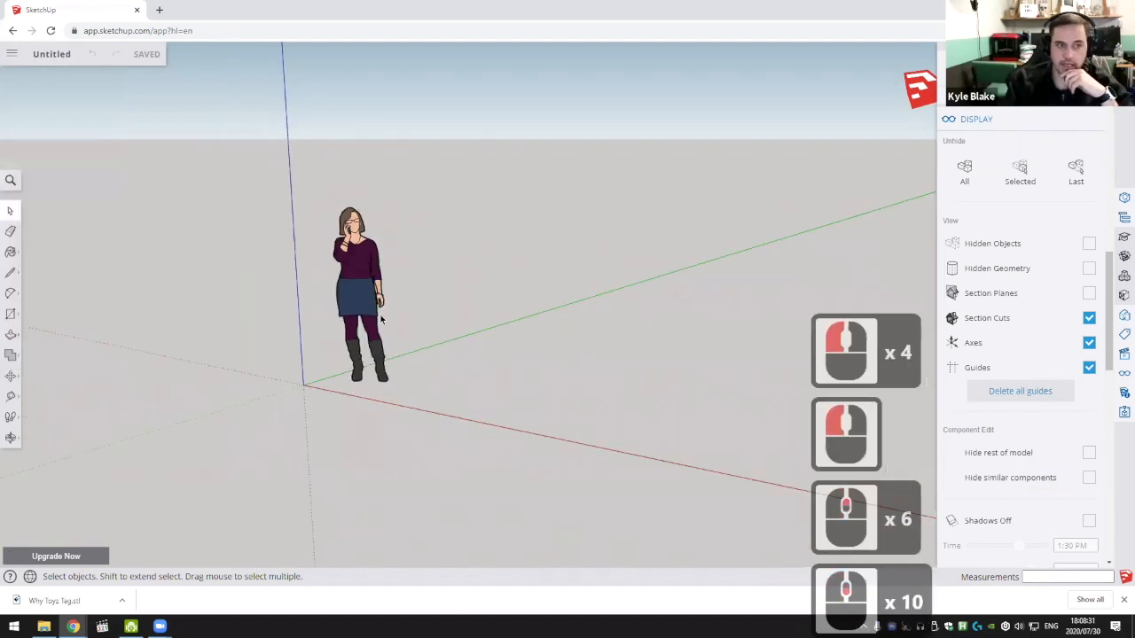
scroll(364, 304, up, 3)
click(364, 304)
scroll(468, 330, down, 3)
click(467, 325)
scroll(467, 326, up, 7)
click(466, 325)
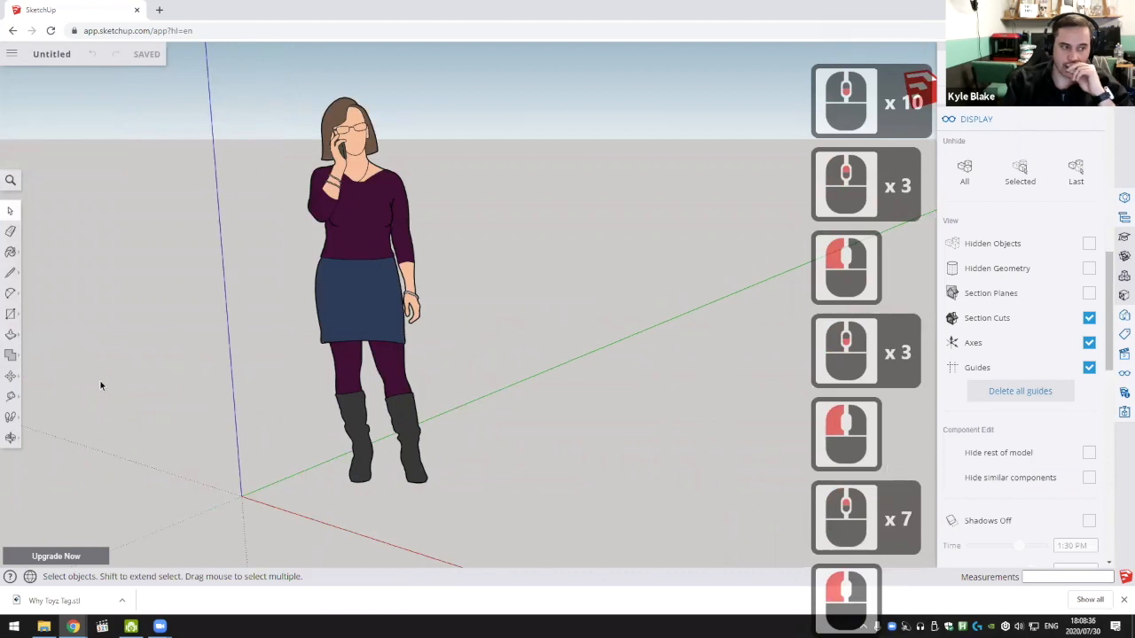
Create 'WHY?' 3D text in the Oswald font and place it near the origin.
click(11, 337)
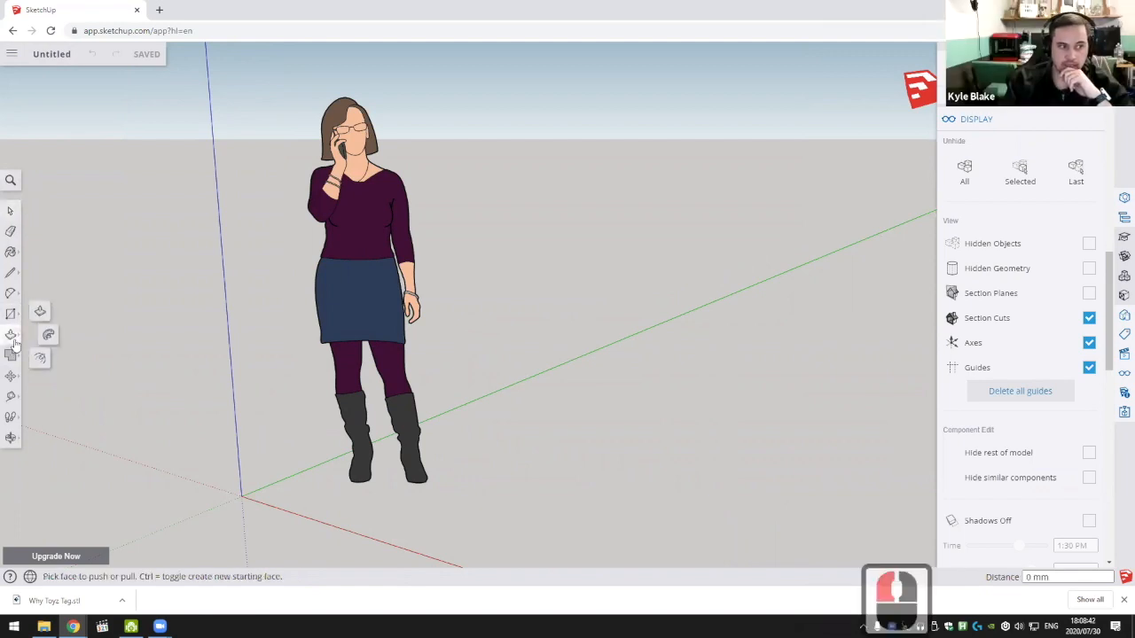
click(11, 315)
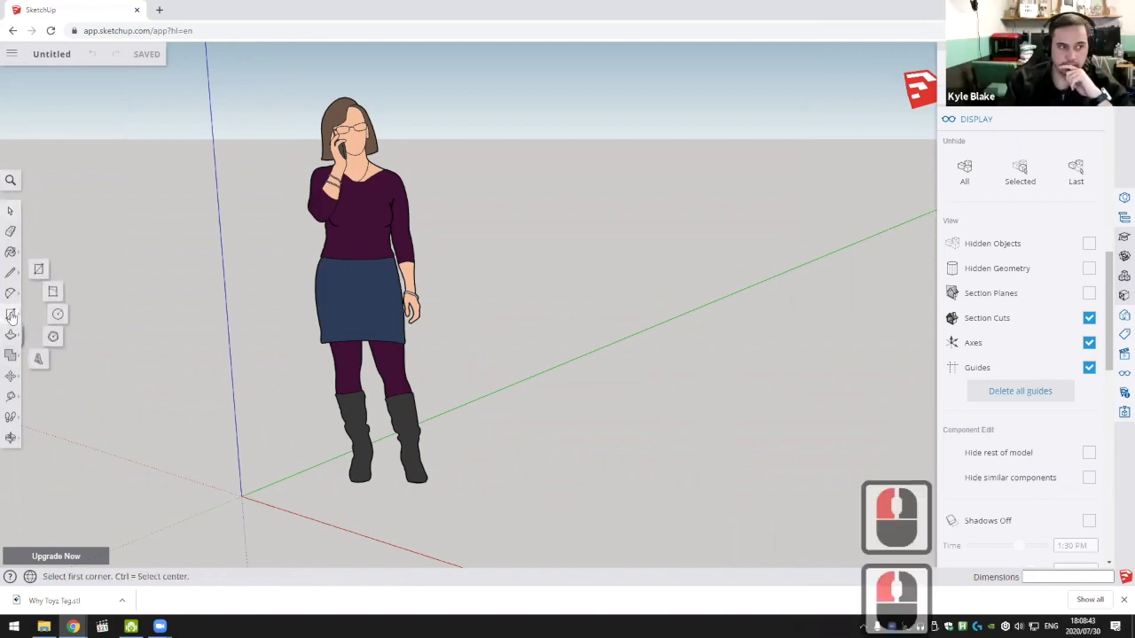
click(39, 359)
click(512, 226)
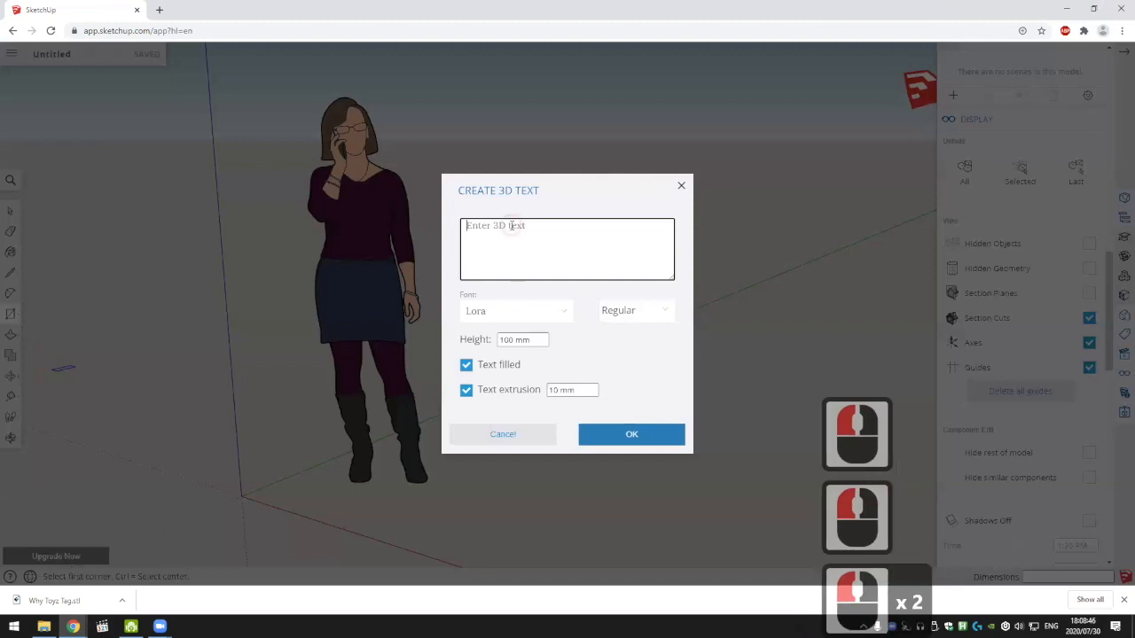
text(WHY?")
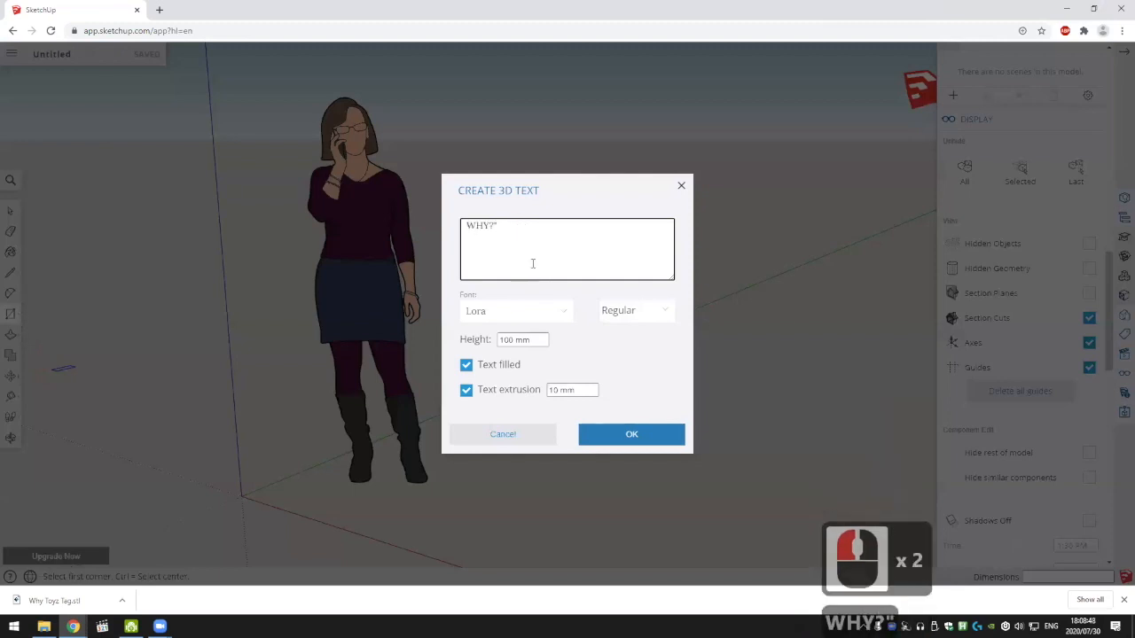
key(BackSpace)
click(521, 320)
click(499, 383)
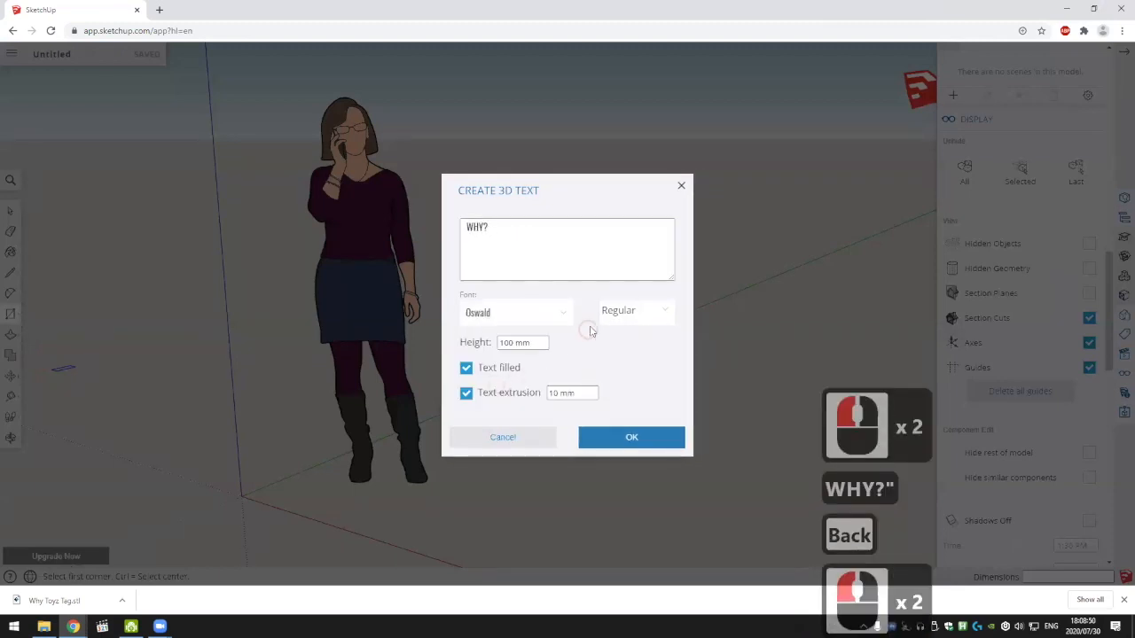
click(628, 437)
click(291, 493)
Orbit and pan the view to inspect the WHY? text beside the figure.
mouse_move(515, 537)
middle_down()
mouse_move(366, 491)
mouse_move(448, 405)
mouse_move(390, 407)
mouse_move(387, 375)
middle_up()
scroll(378, 490, up, 5)
scroll(388, 375, up, 6)
middle_drag(388, 375, 391, 408)
scroll(391, 407, up, 7)
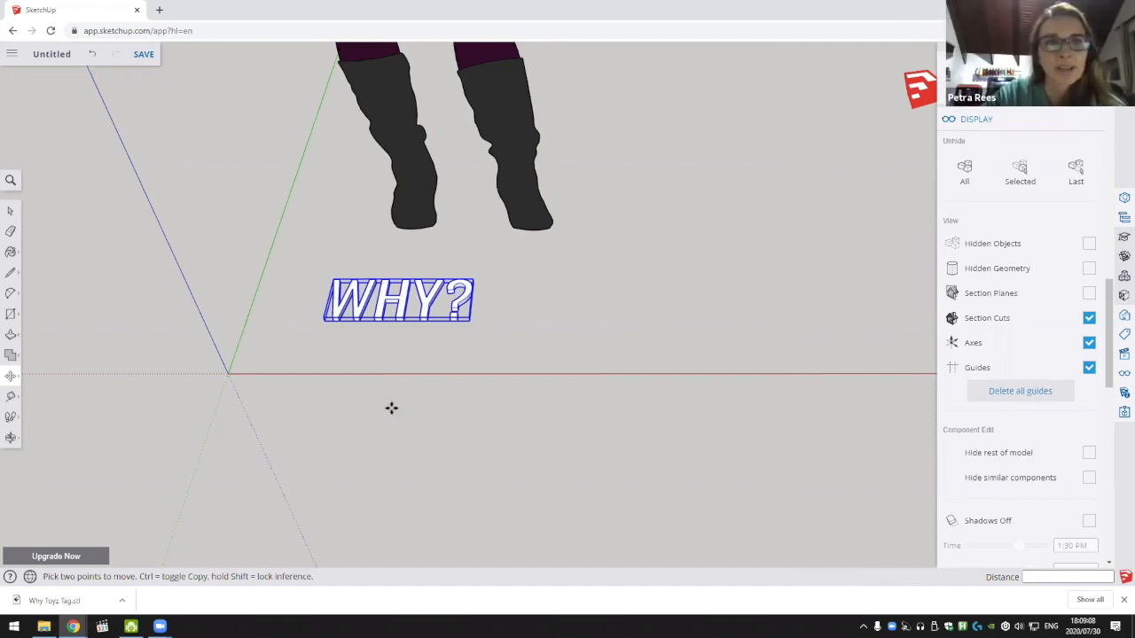
scroll(391, 408, down, 19)
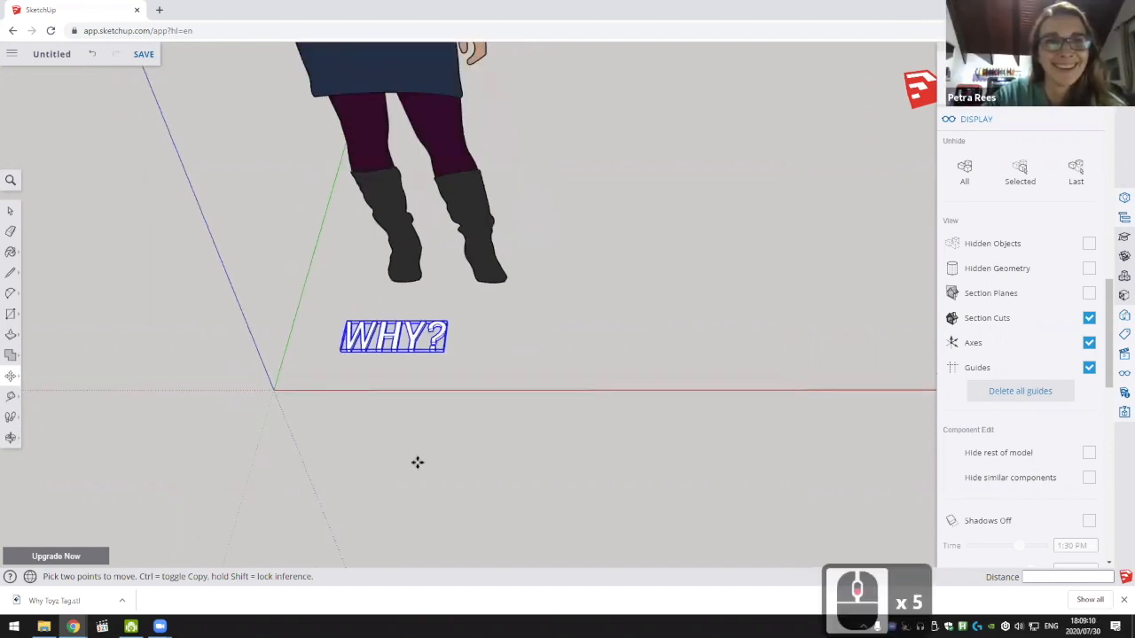
mouse_move(337, 239)
middle_down()
mouse_move(410, 266)
mouse_move(446, 204)
mouse_move(681, 252)
mouse_move(77, 266)
mouse_move(581, 232)
mouse_move(142, 240)
middle_up()
scroll(347, 258, up, 6)
scroll(347, 258, down, 5)
middle_drag(550, 229, 354, 234)
middle_drag(611, 229, 266, 244)
mouse_move(611, 219)
middle_down()
mouse_move(321, 222)
mouse_move(710, 203)
mouse_move(352, 208)
middle_up()
middle_drag(496, 191, 399, 200)
middle_drag(567, 149, 461, 154)
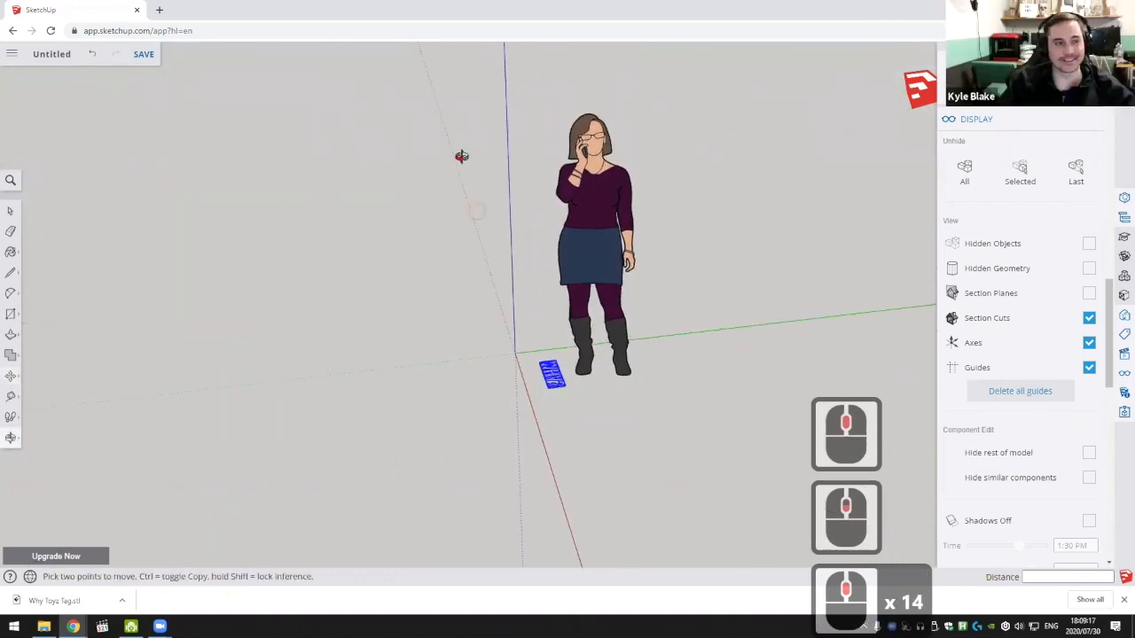
shift+middle_drag(634, 202, 447, 203)
scroll(448, 203, up, 4)
mouse_move(534, 152)
shift+middle_down()
mouse_move(332, 205)
mouse_move(425, 133)
shift+middle_up()
shift+scroll(333, 205, down, 3)
scroll(332, 205, down, 3)
Deselect the WHY? text and select the scale figure.
key(space)
click(461, 195)
click(332, 206)
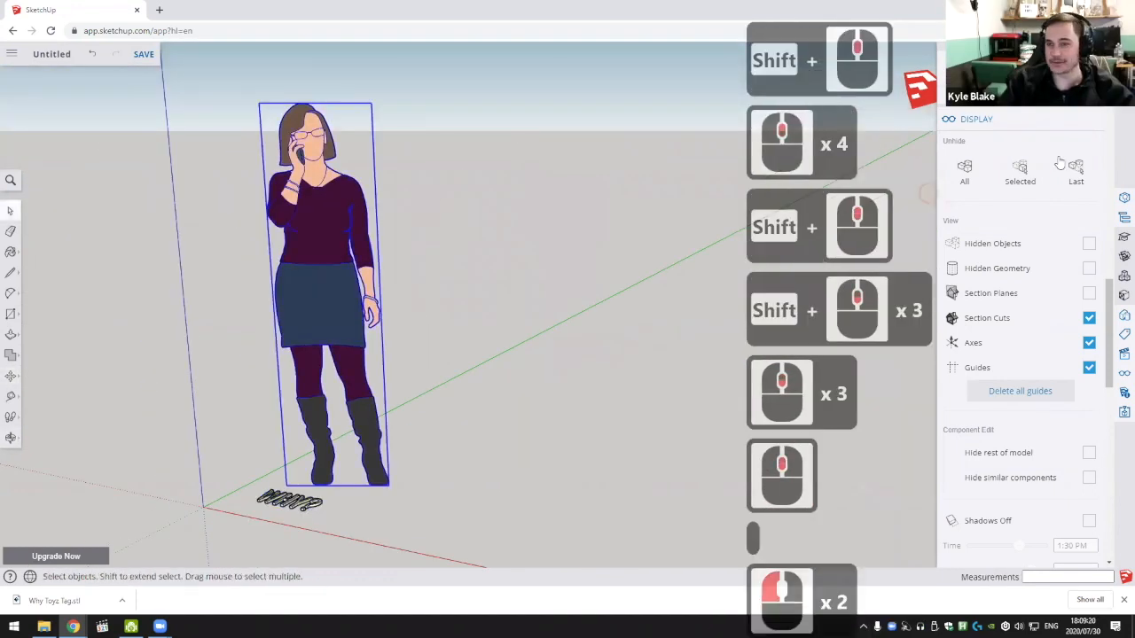
scroll(1069, 245, up, 6)
scroll(1037, 228, up, 17)
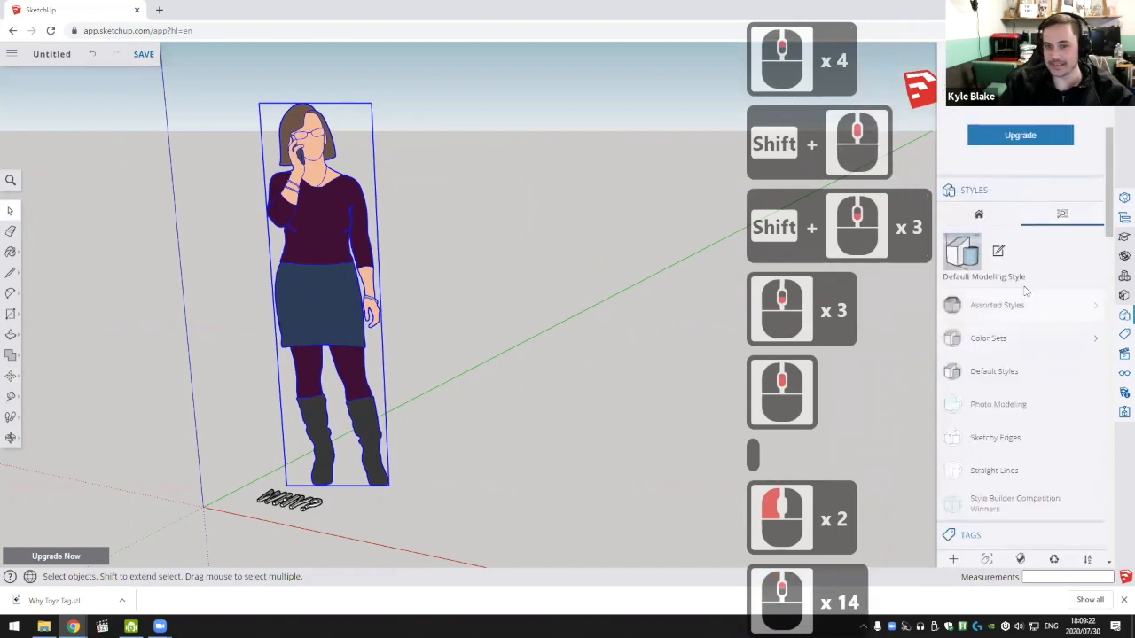